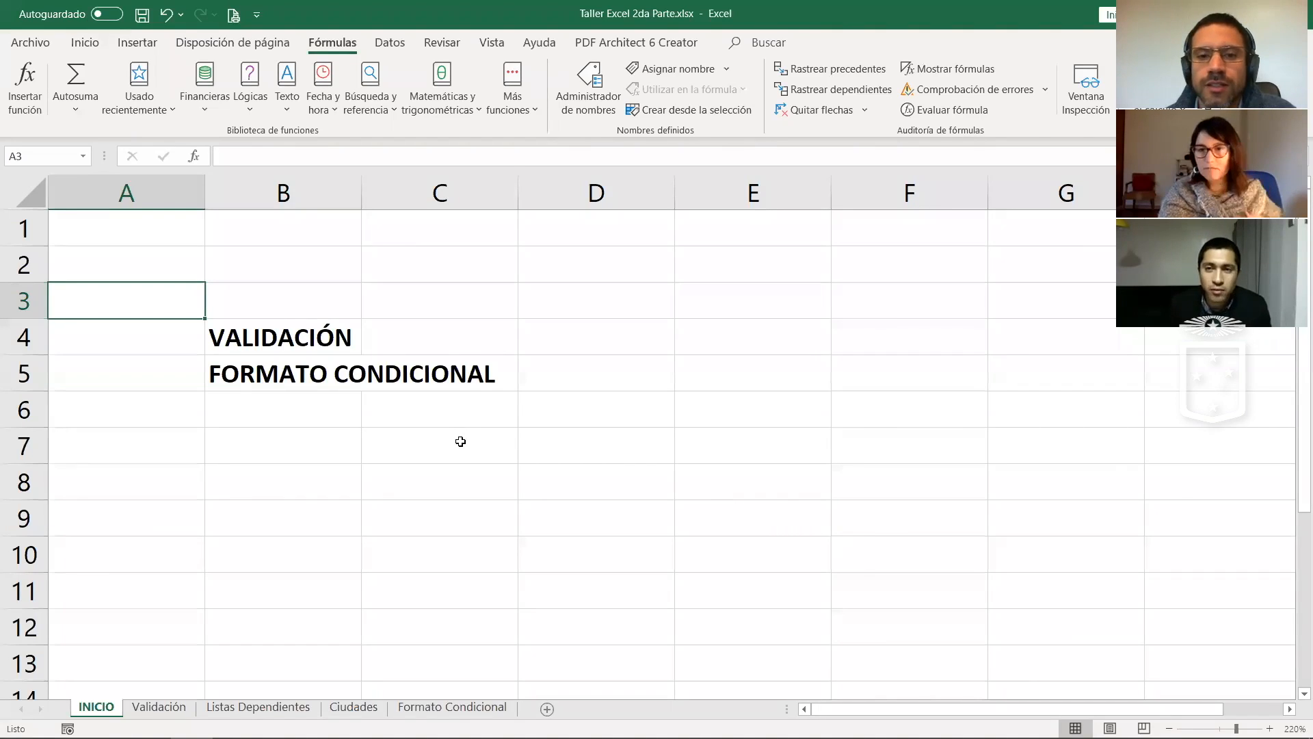
# Step: Switch to the Validación sheet and go over its Persona, Fecha de nacimiento and Edad column headings
pyautogui.click(461, 441)
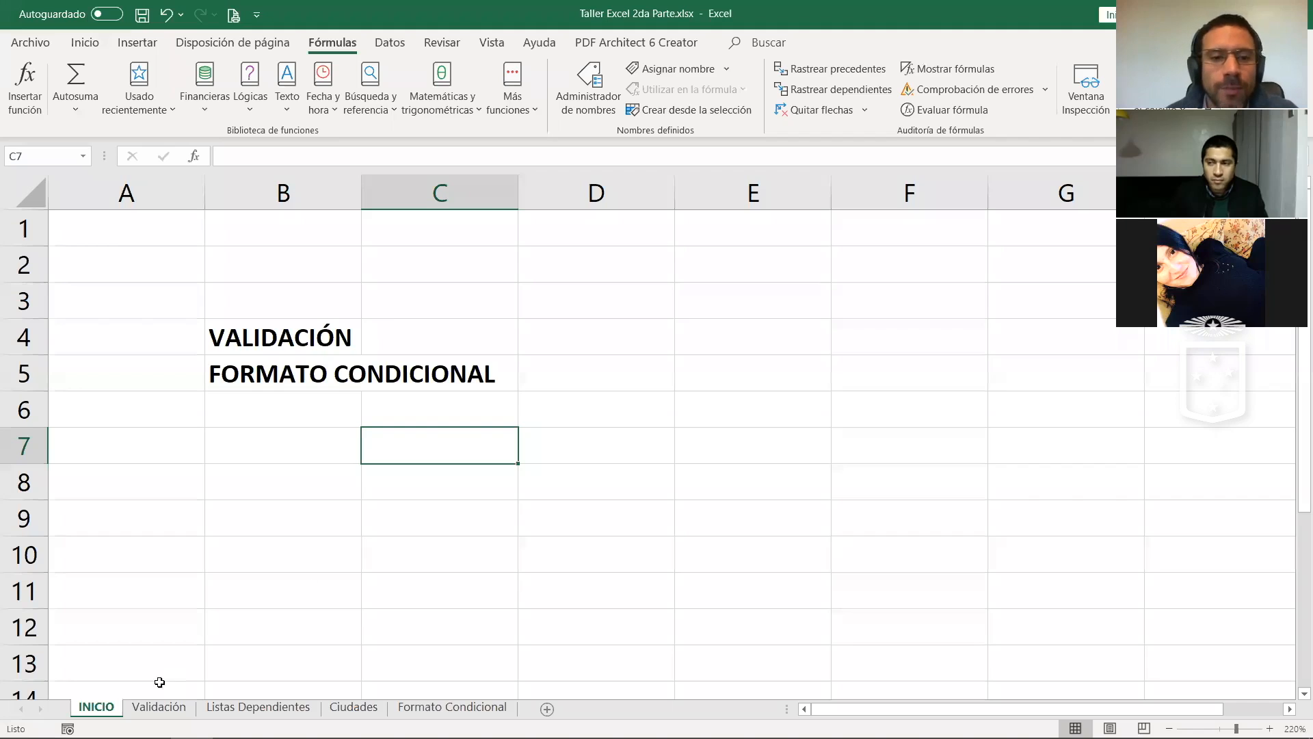
pyautogui.click(158, 706)
pyautogui.click(624, 310)
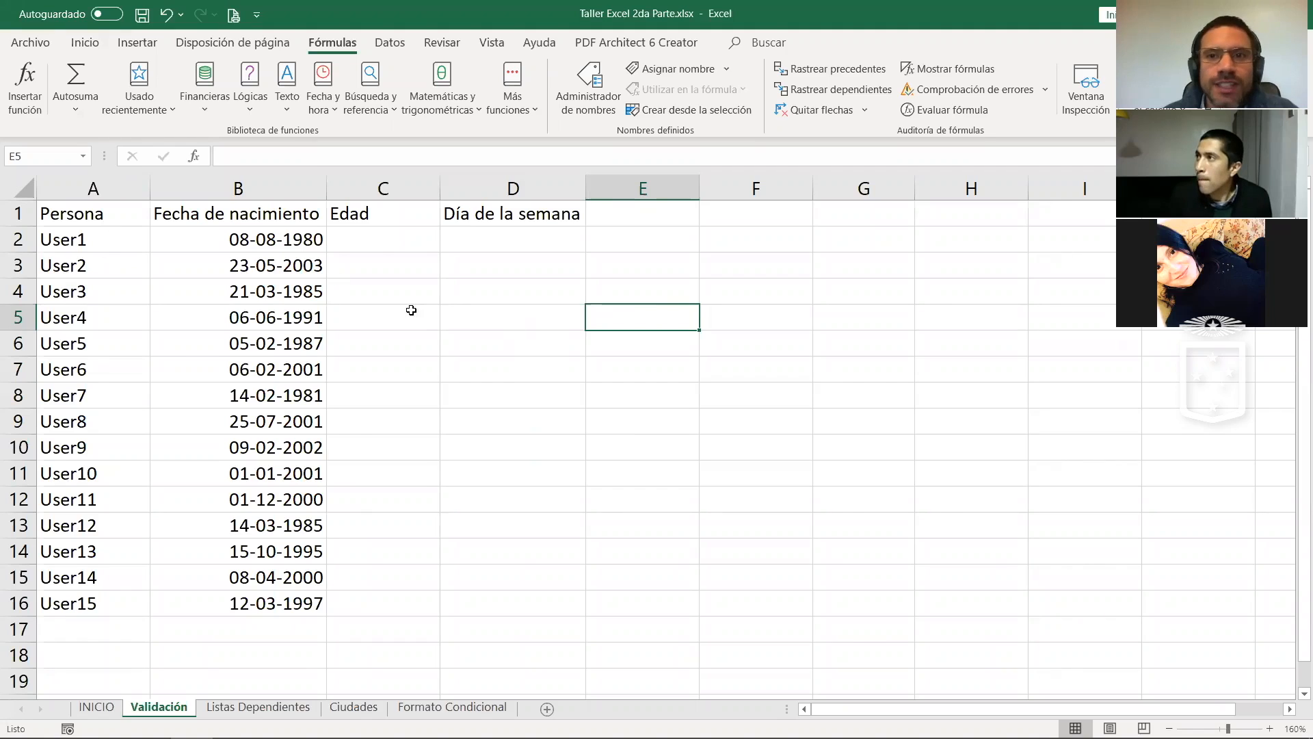
pyautogui.click(82, 216)
pyautogui.click(241, 220)
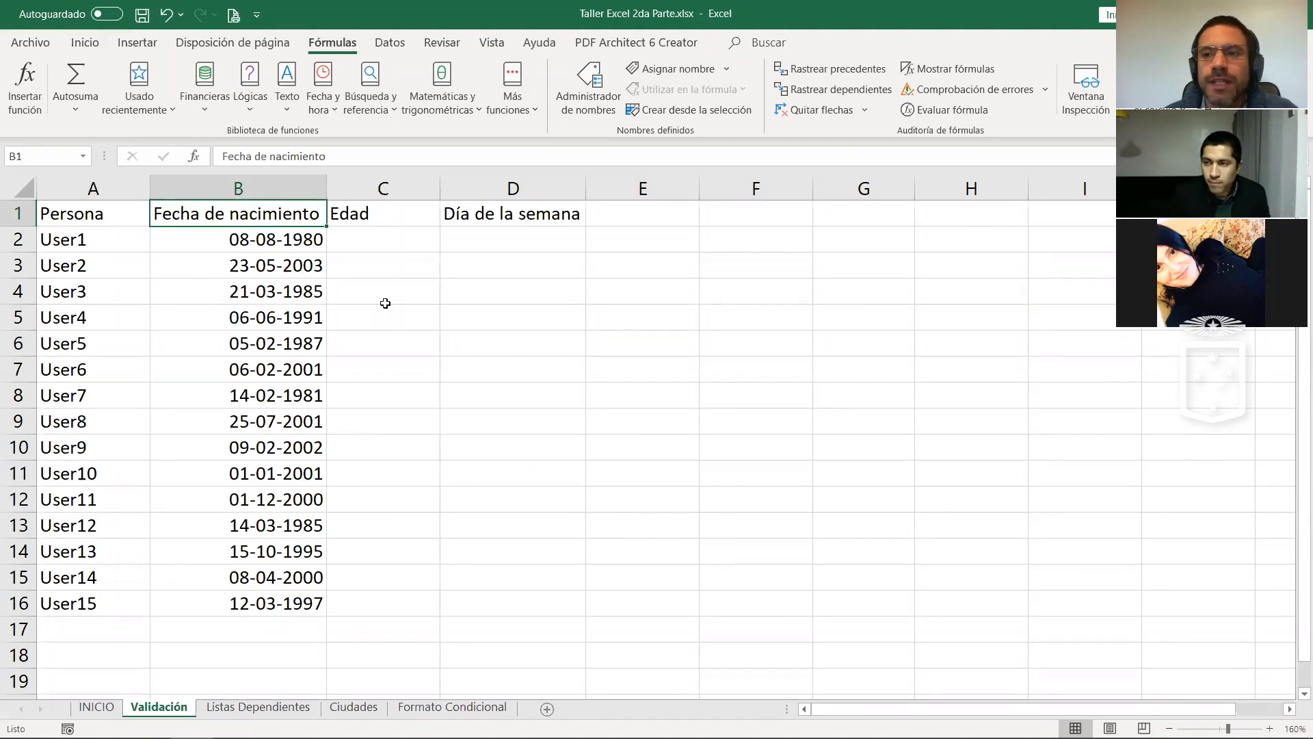
pyautogui.click(404, 215)
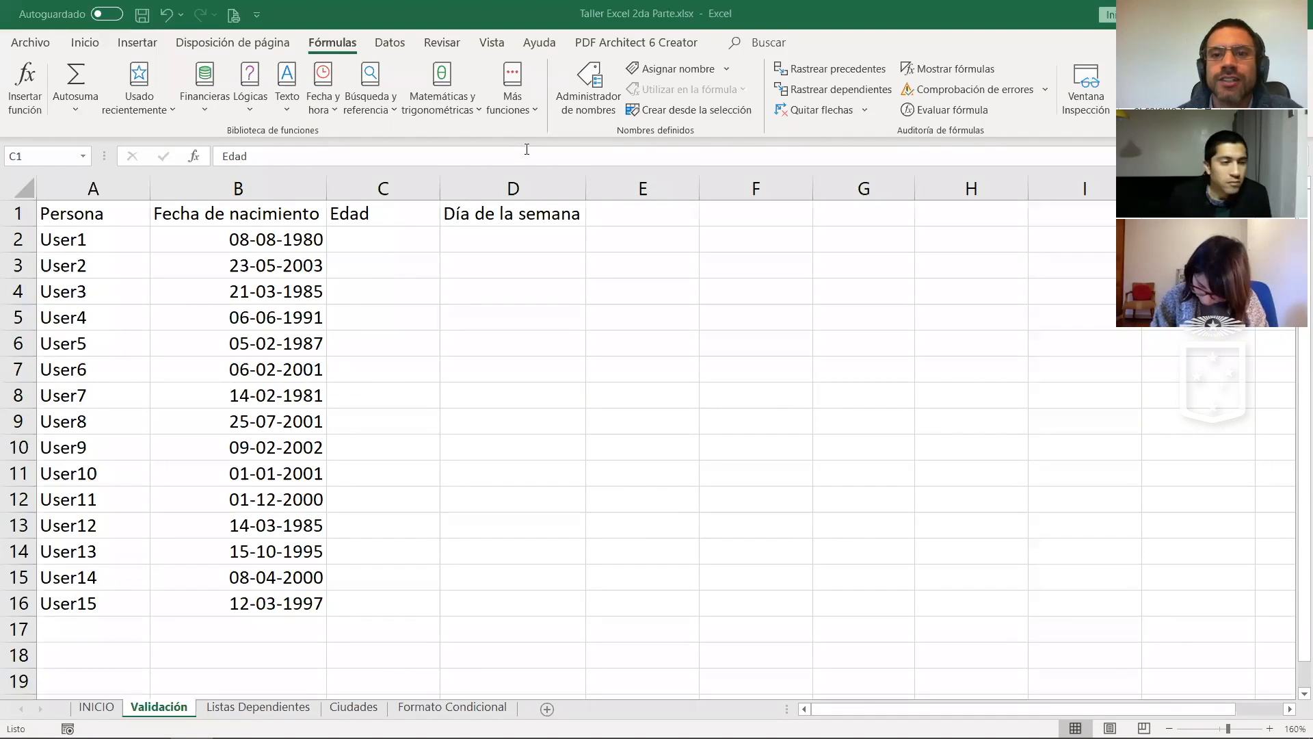
# Step: Enter the formula =AÑO(B2) in C2 to extract the year from User1's birth date
pyautogui.click(385, 289)
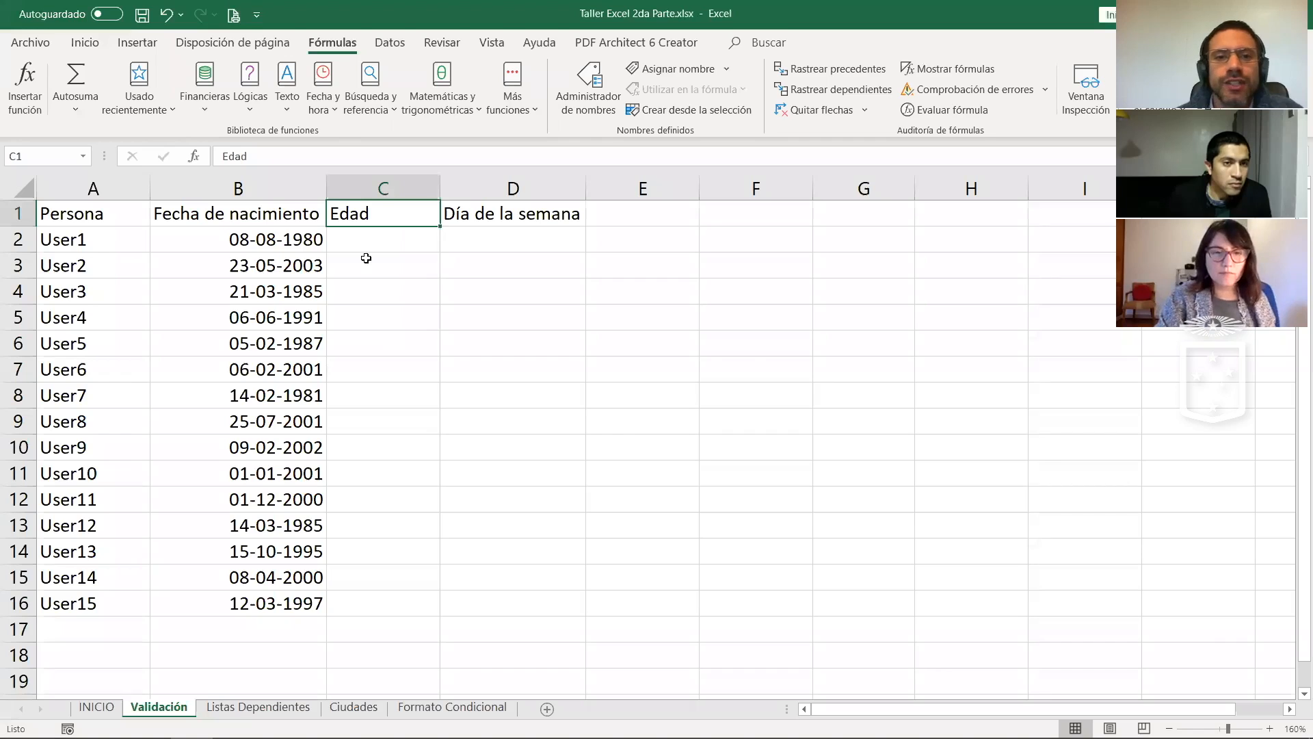
pyautogui.click(337, 239)
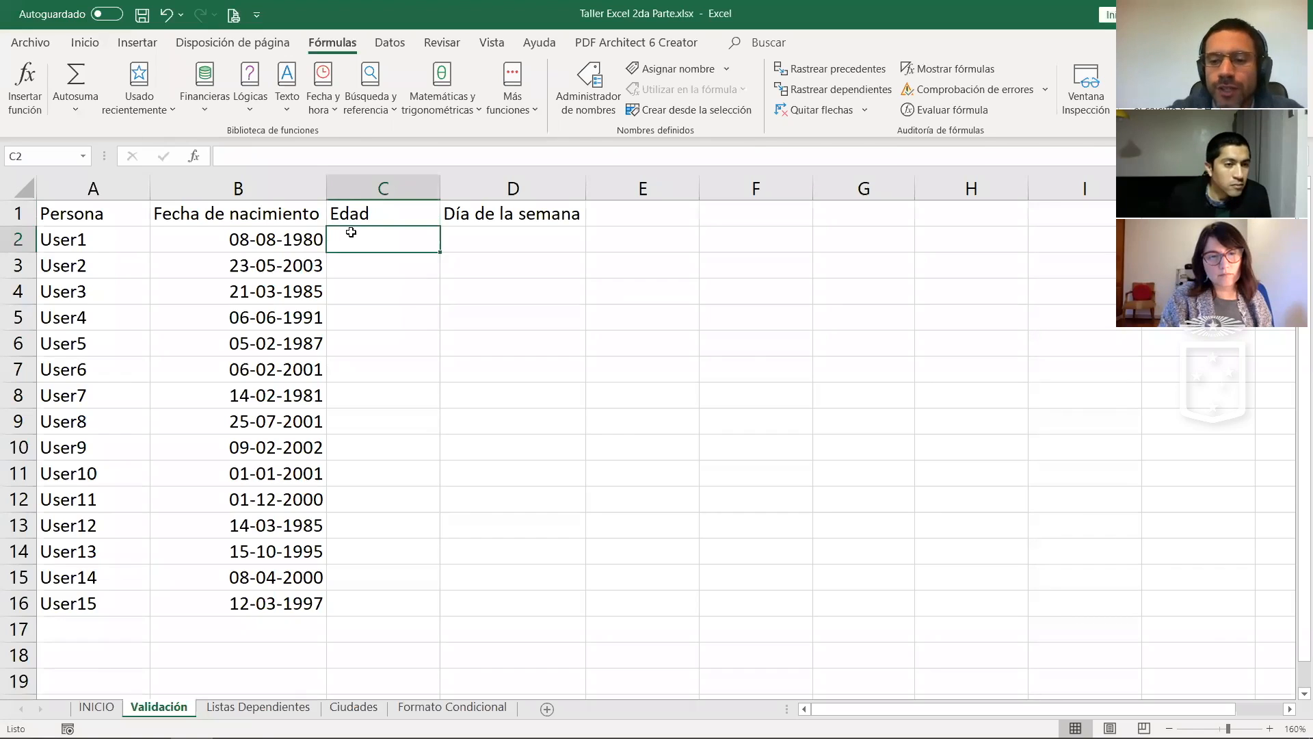
pyautogui.write('=')
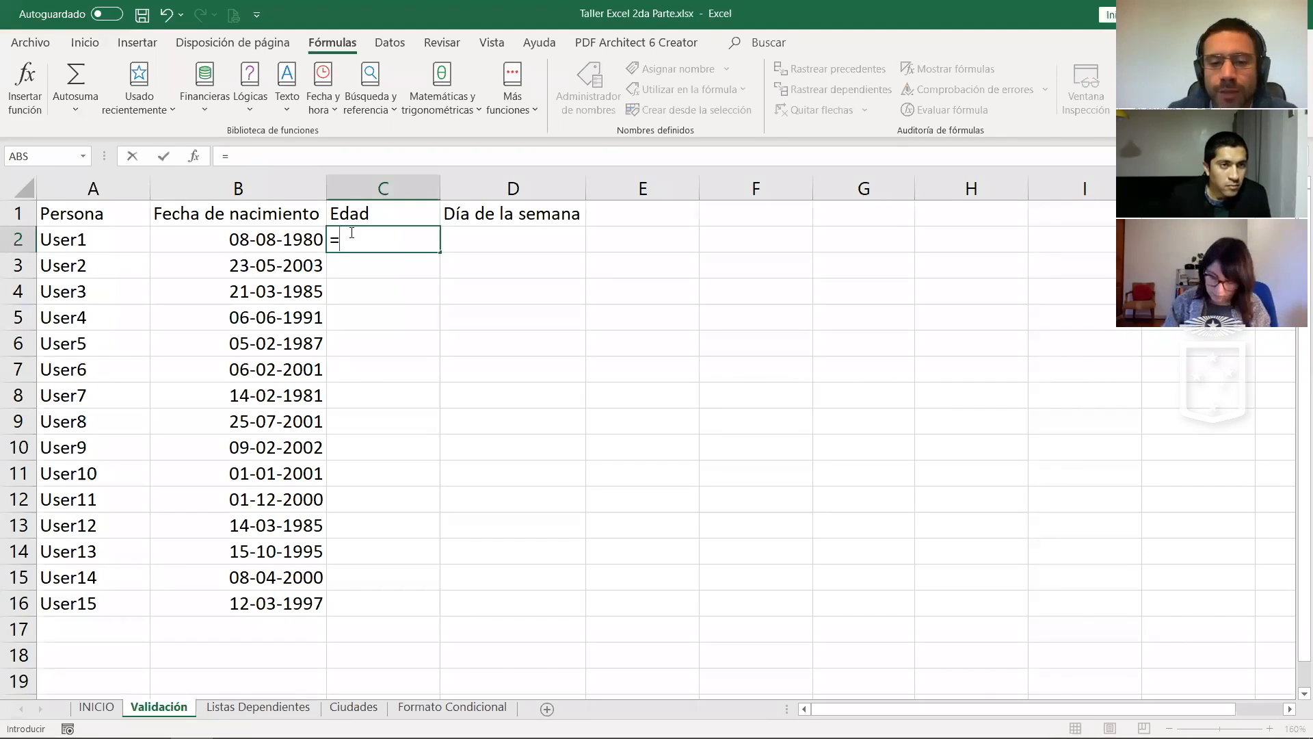
pyautogui.write('a')
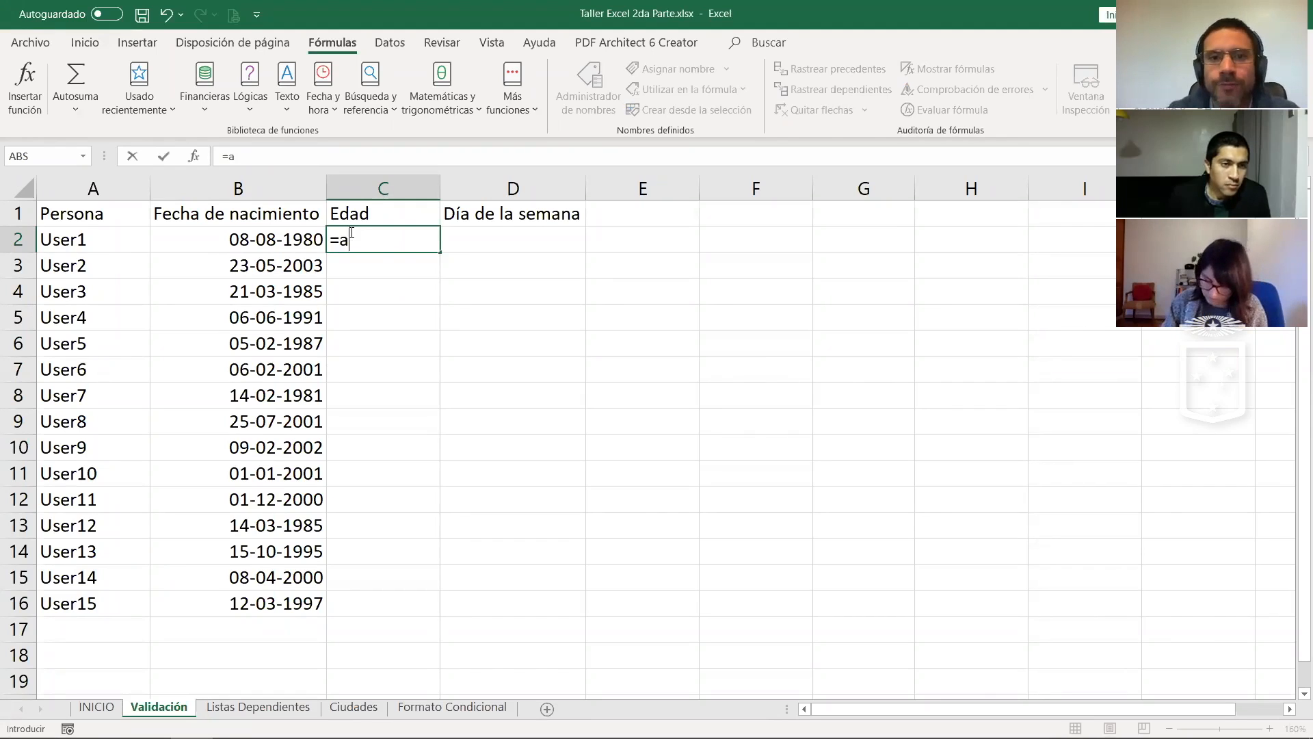
pyautogui.write('ño')
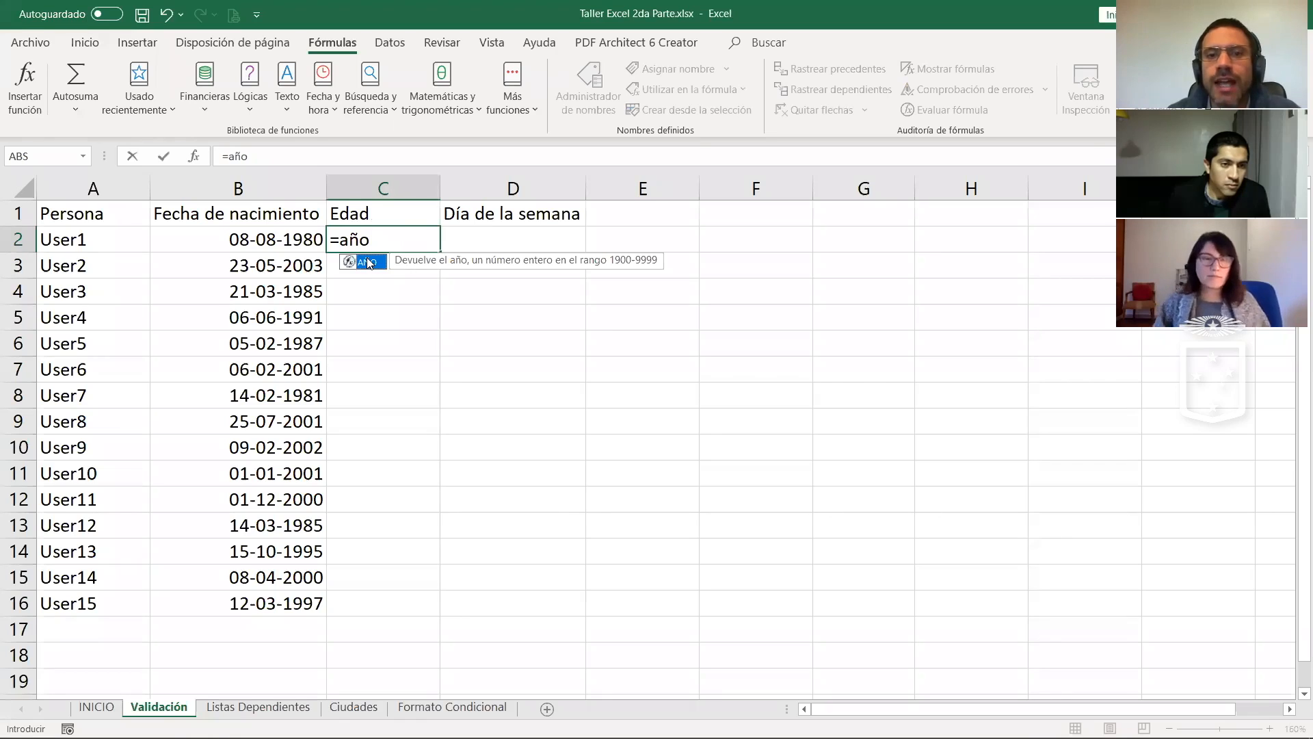
pyautogui.press('Tab')
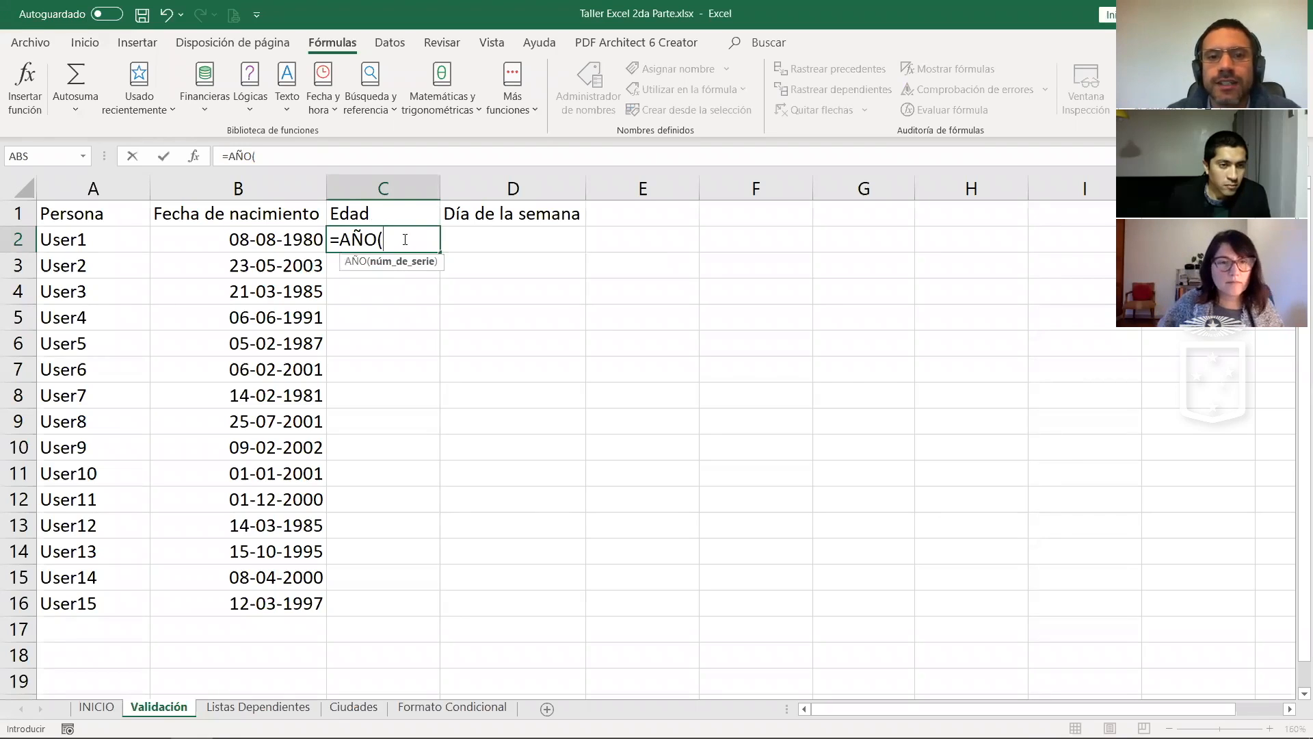
pyautogui.click(262, 239)
pyautogui.write(')')
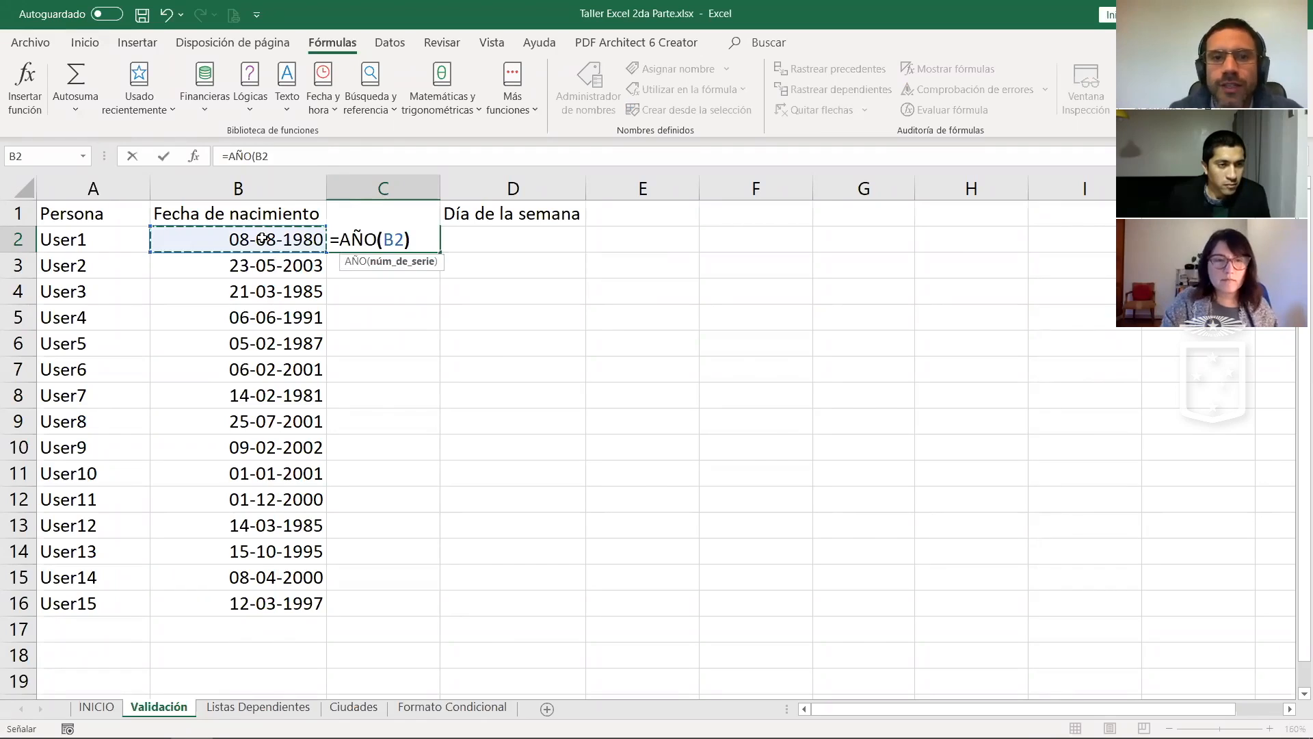
pyautogui.press('Return')
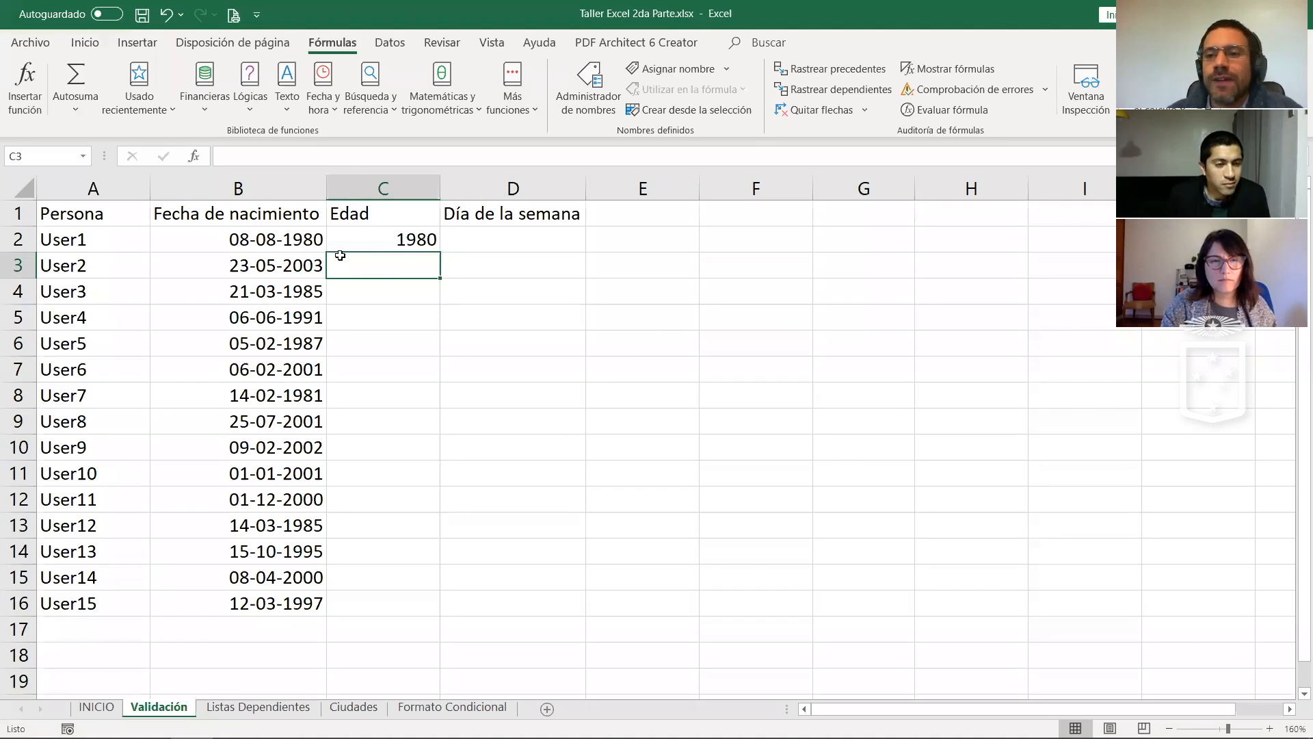
# Step: Change the formula in C2 to =2020-AÑO(B2) so it subtracts the birth year from 2020
pyautogui.click(383, 244)
pyautogui.doubleClick(383, 244)
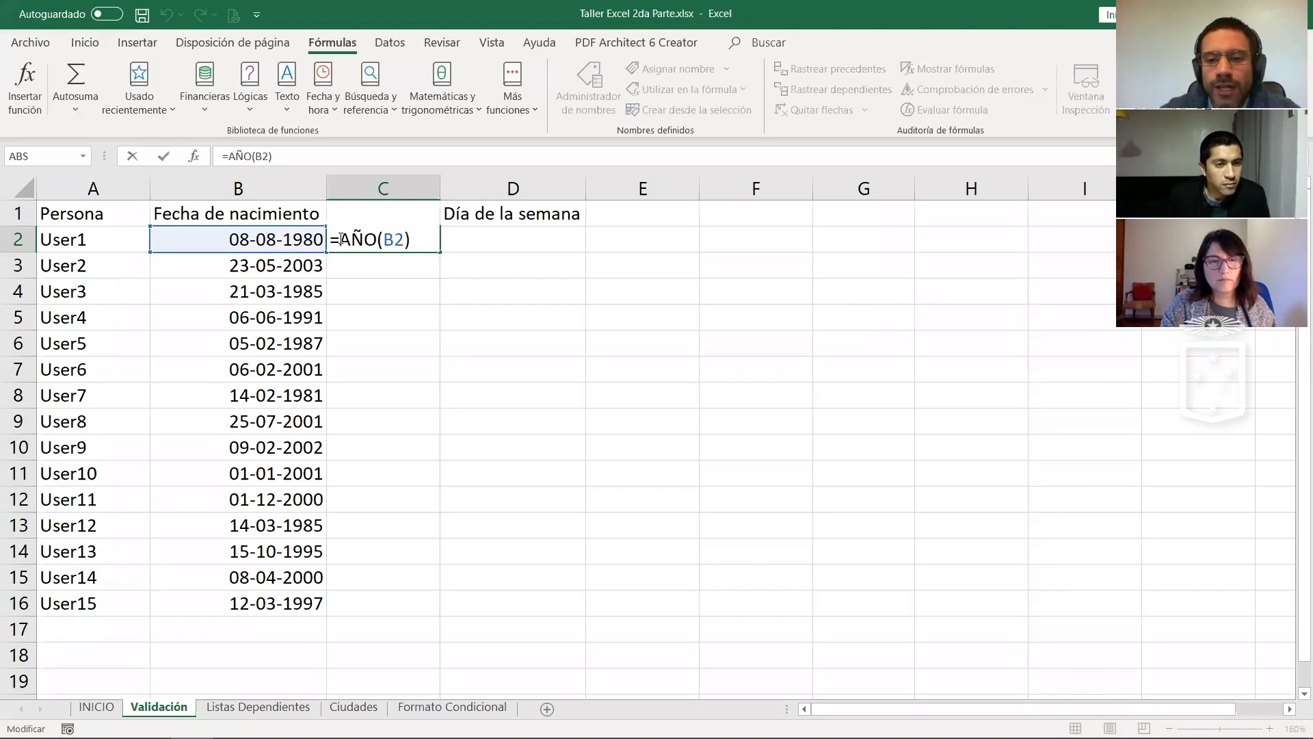
pyautogui.write('220')
pyautogui.press('BackSpace')
pyautogui.press('BackSpace')
pyautogui.write('020')
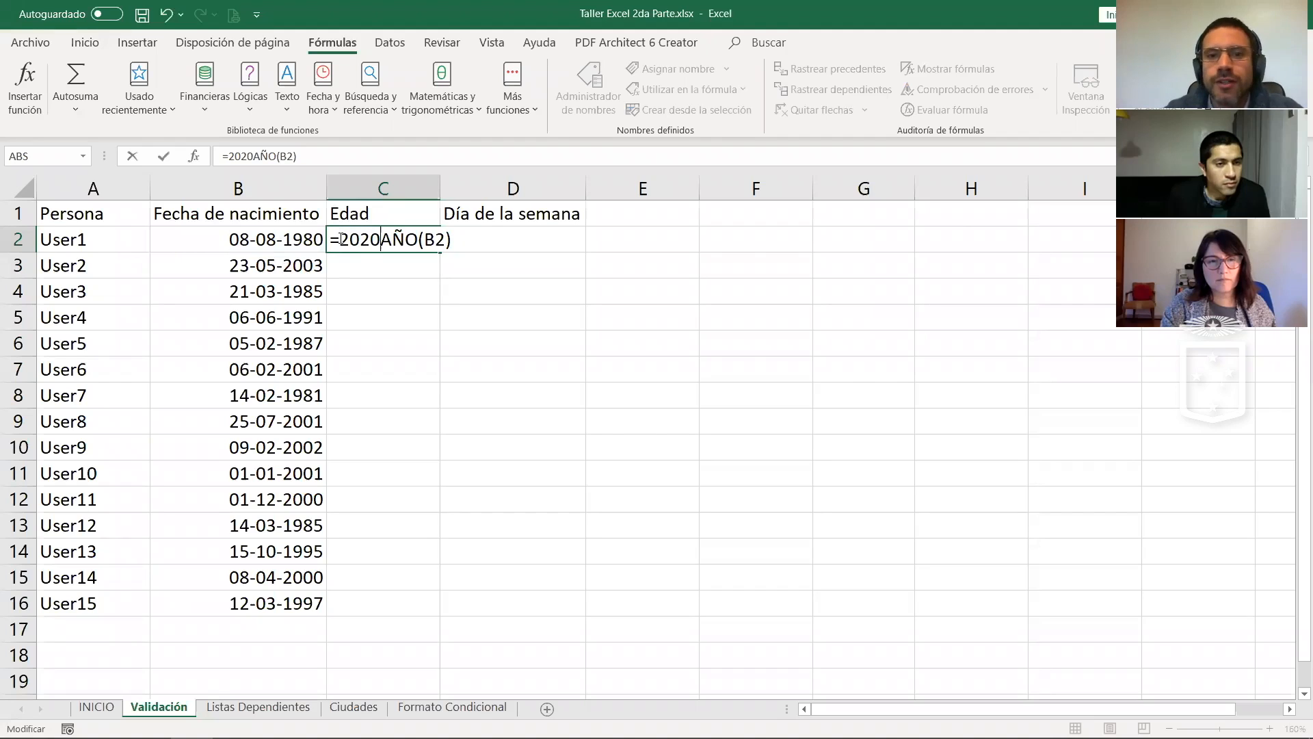
pyautogui.write('-')
pyautogui.hotkey('ctrl', 'Return')
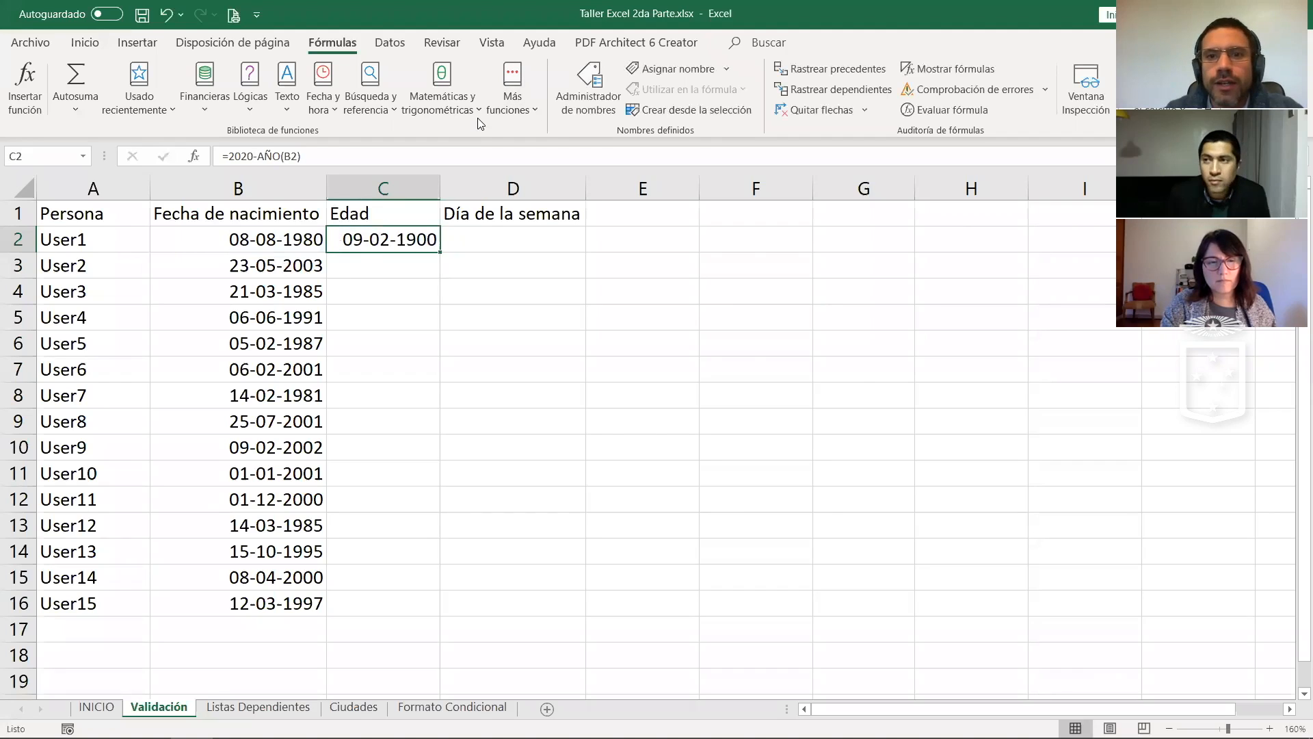
# Step: Set the number format of the age cell C2 to General
pyautogui.click(85, 42)
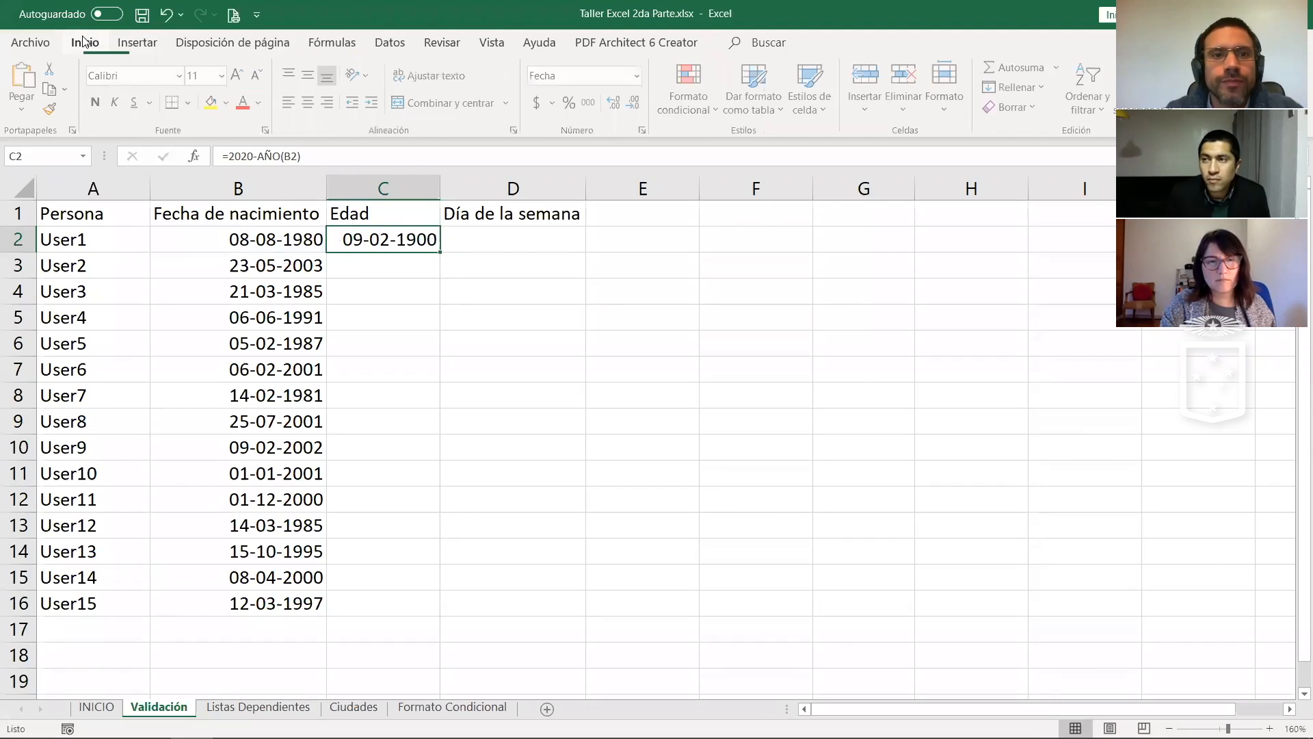
pyautogui.click(536, 77)
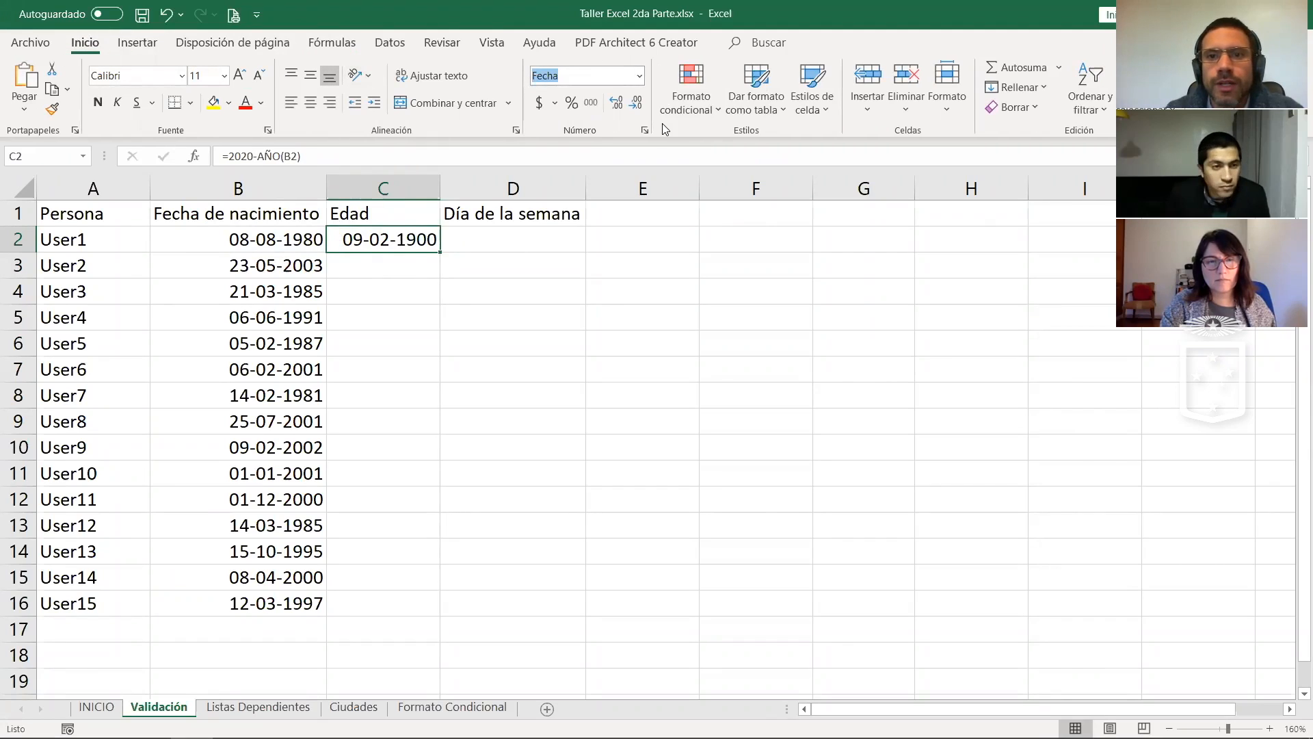
pyautogui.click(503, 275)
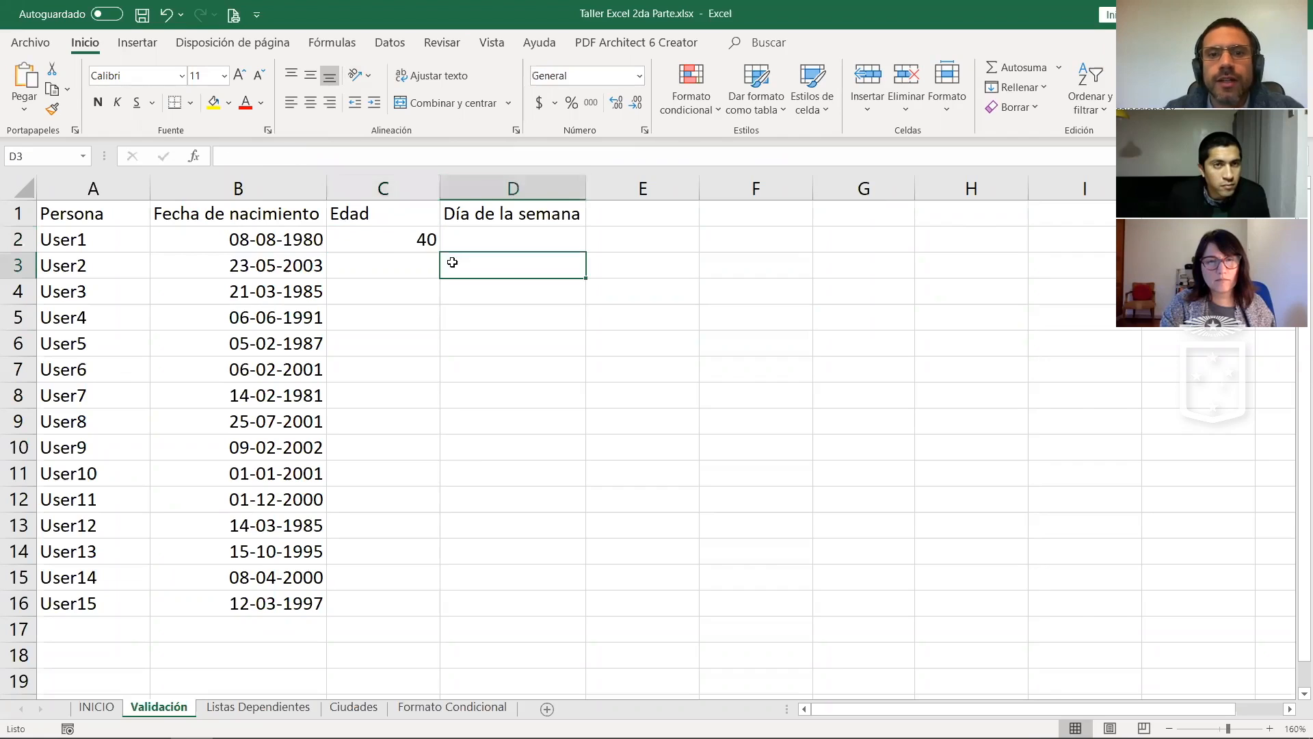
# Step: Replace the fixed year 2020 in the C2 formula with the HOY() function
pyautogui.click(381, 248)
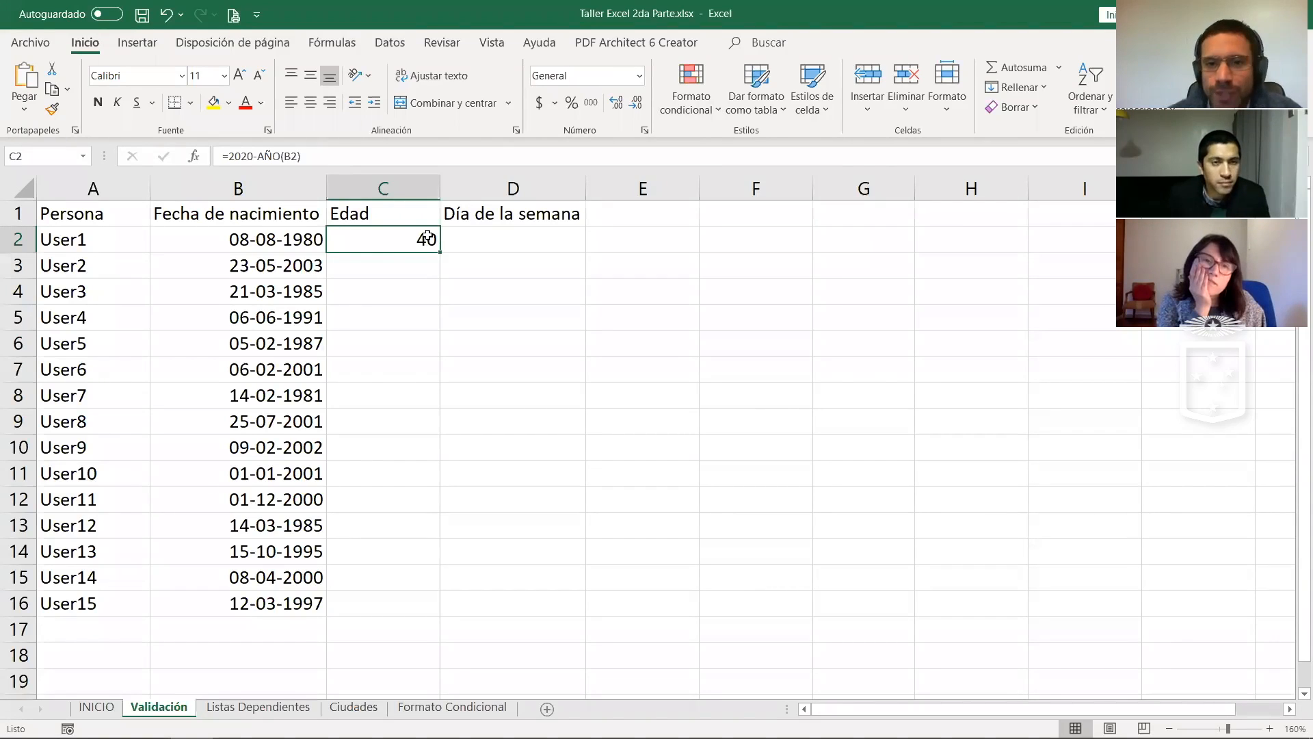
pyautogui.doubleClick(405, 236)
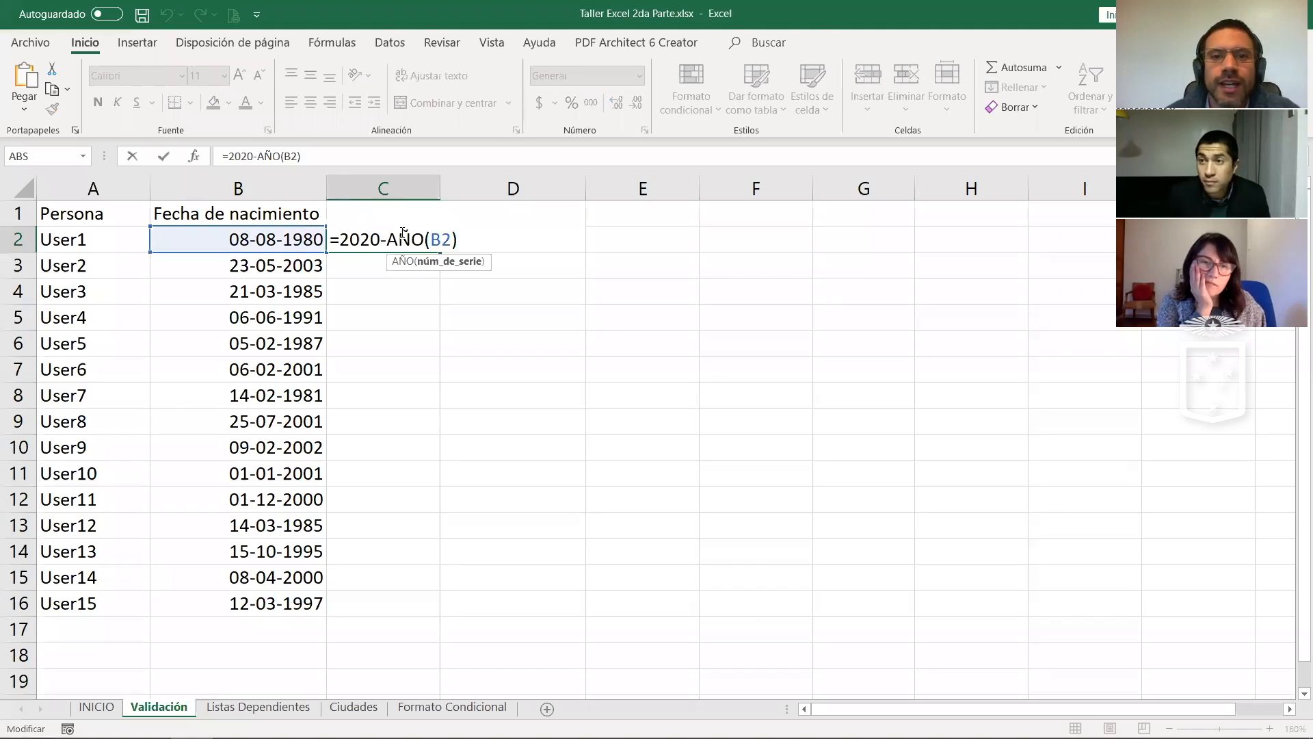
pyautogui.moveTo(381, 239); pyautogui.dragTo(341, 239)
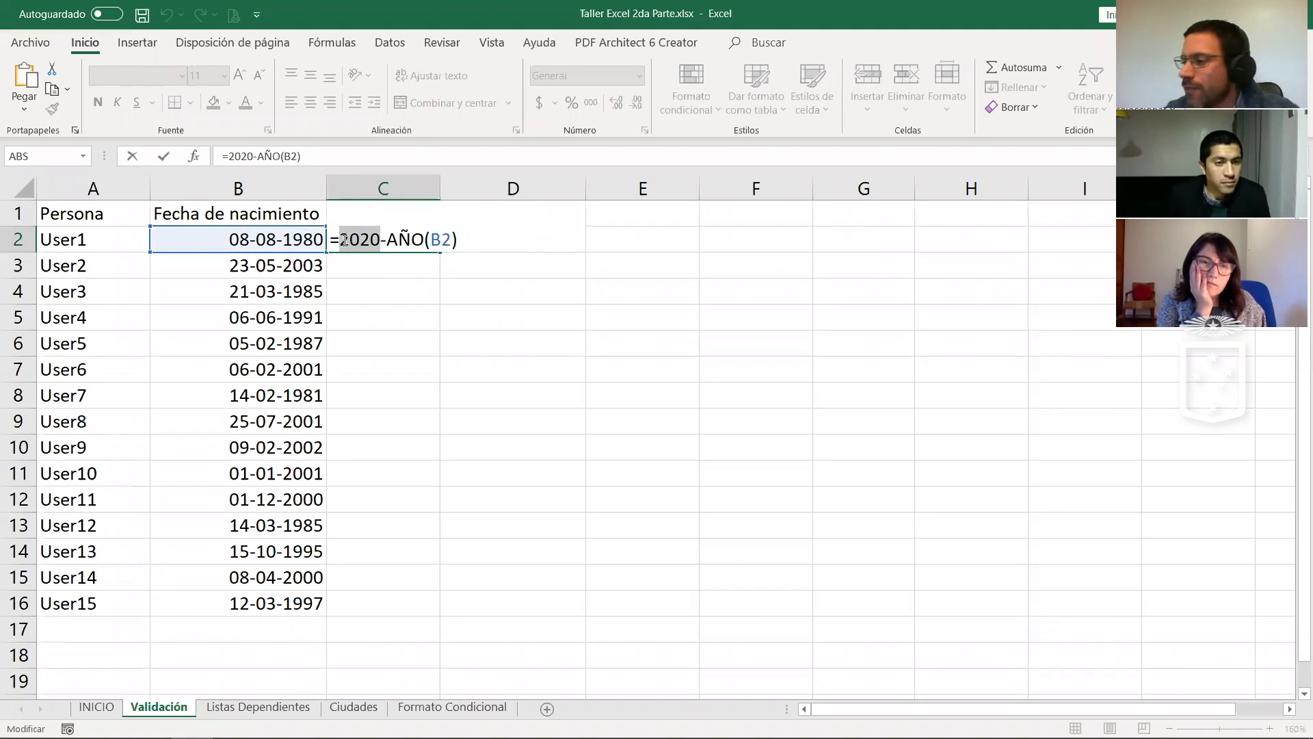
pyautogui.press('BackSpace')
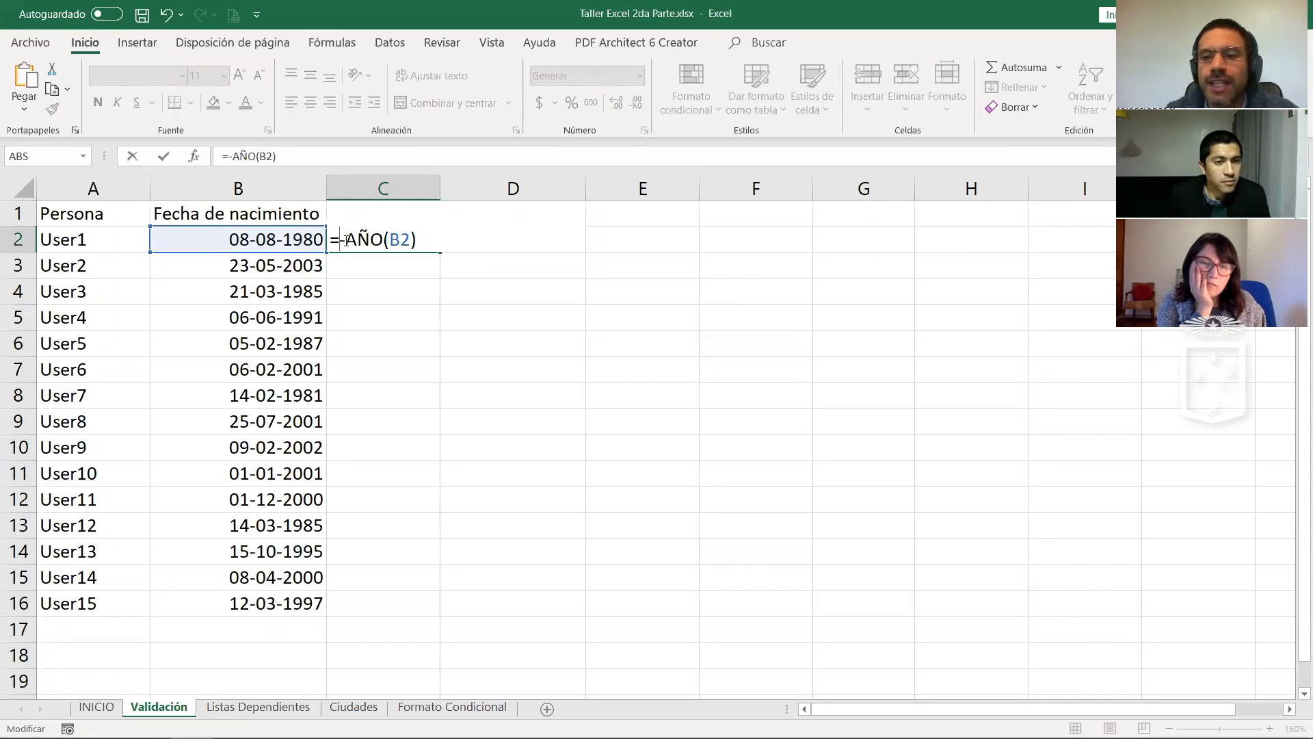
pyautogui.write('H')
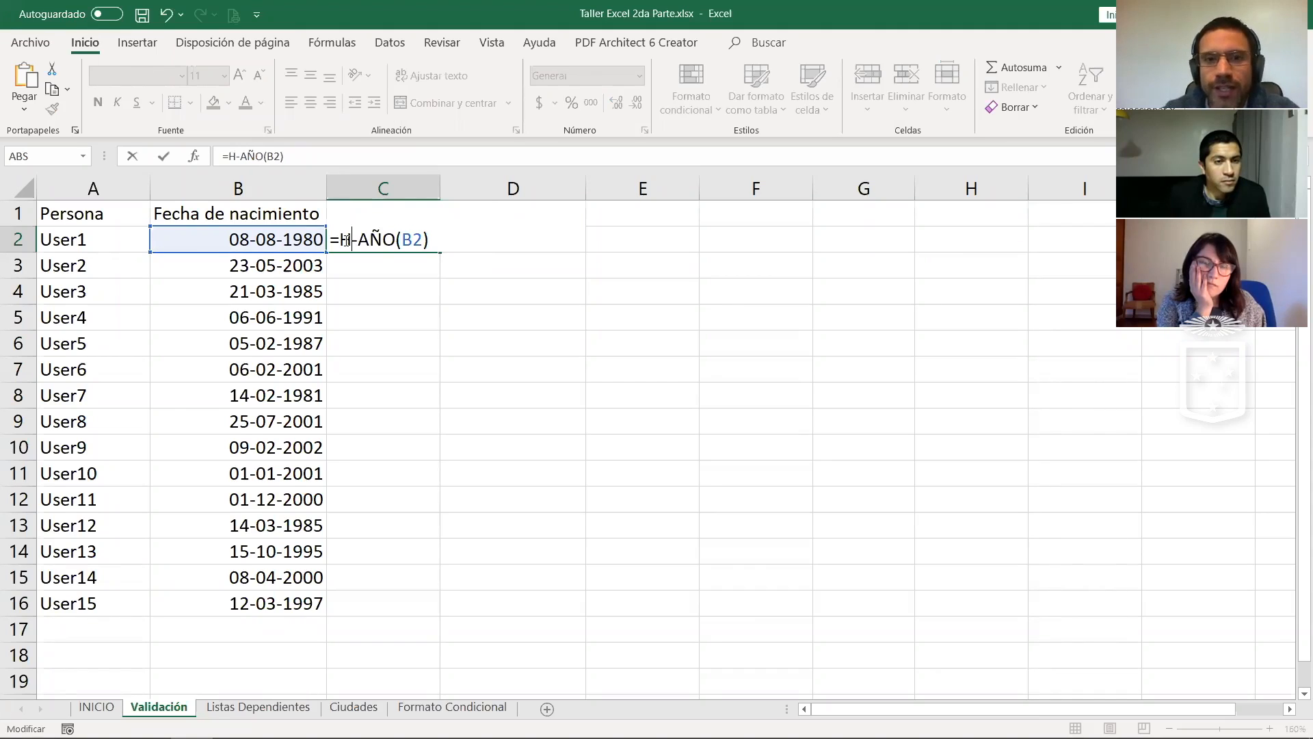
pyautogui.write('OY()')
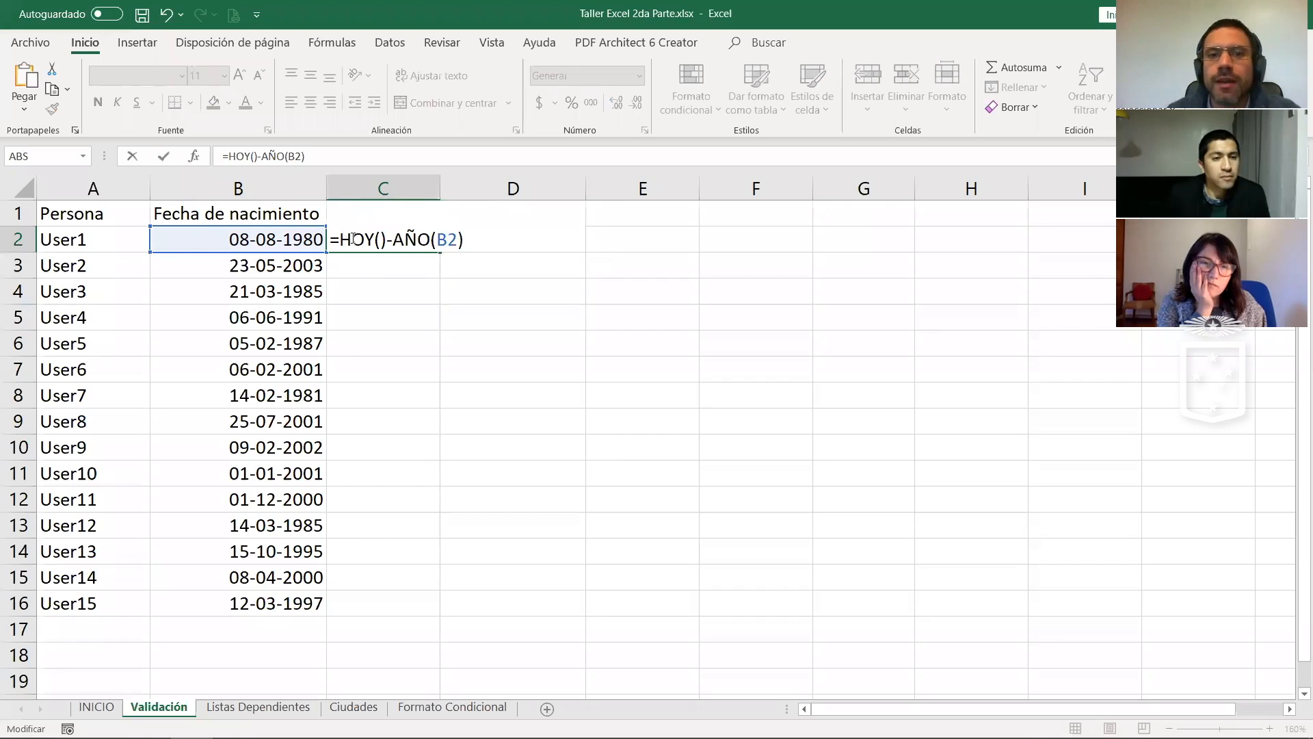
# Step: Remove AÑO from around B2 and wrap the whole subtraction instead, making the C2 formula =AÑO(HOY()-(B2))
pyautogui.click(433, 240)
pyautogui.press('BackSpace')
pyautogui.press('BackSpace')
pyautogui.press('BackSpace')
pyautogui.click(340, 240)
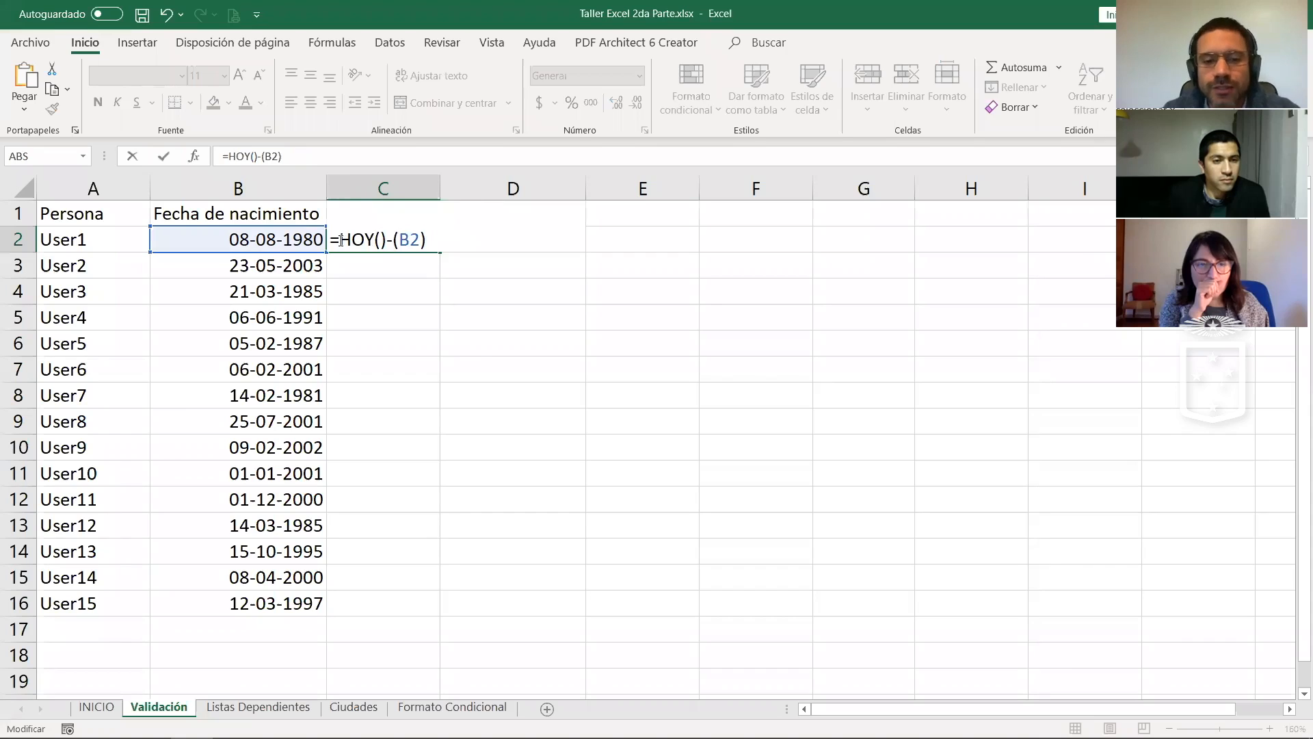
pyautogui.write('A')
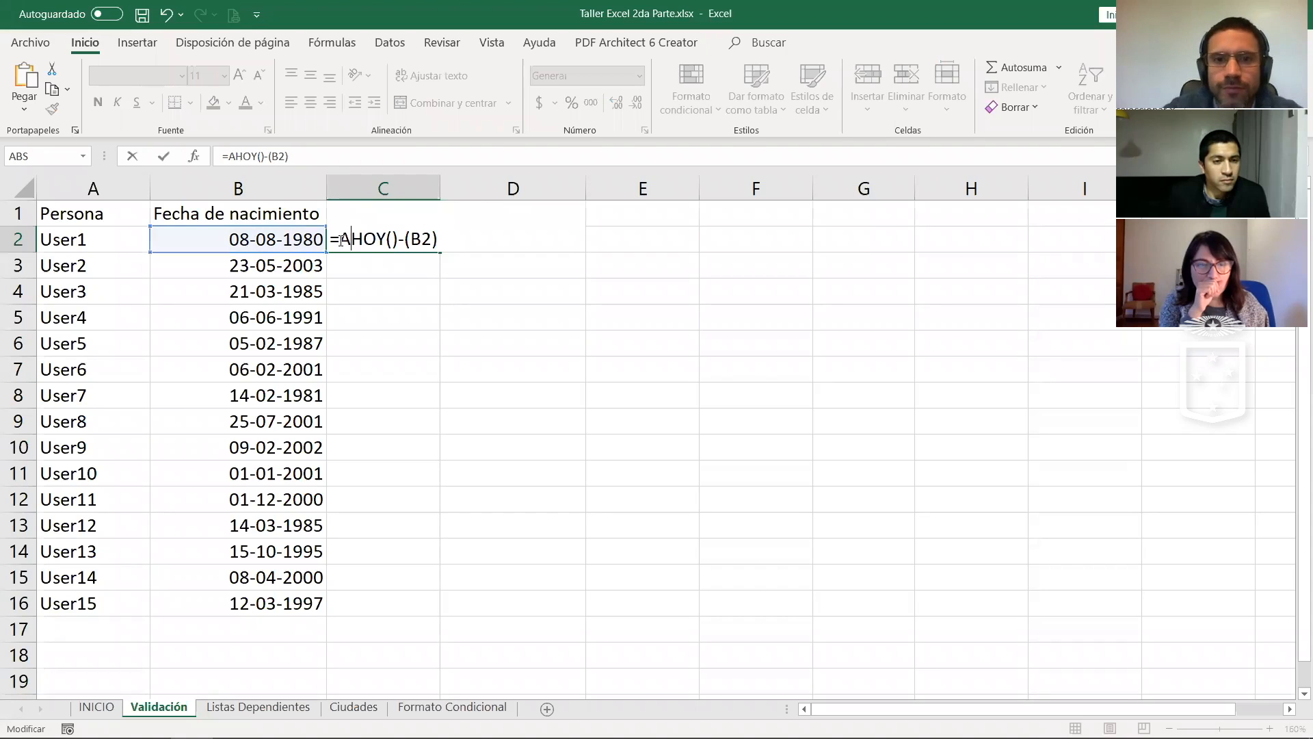
pyautogui.write('ÑO(')
pyautogui.press('Return')
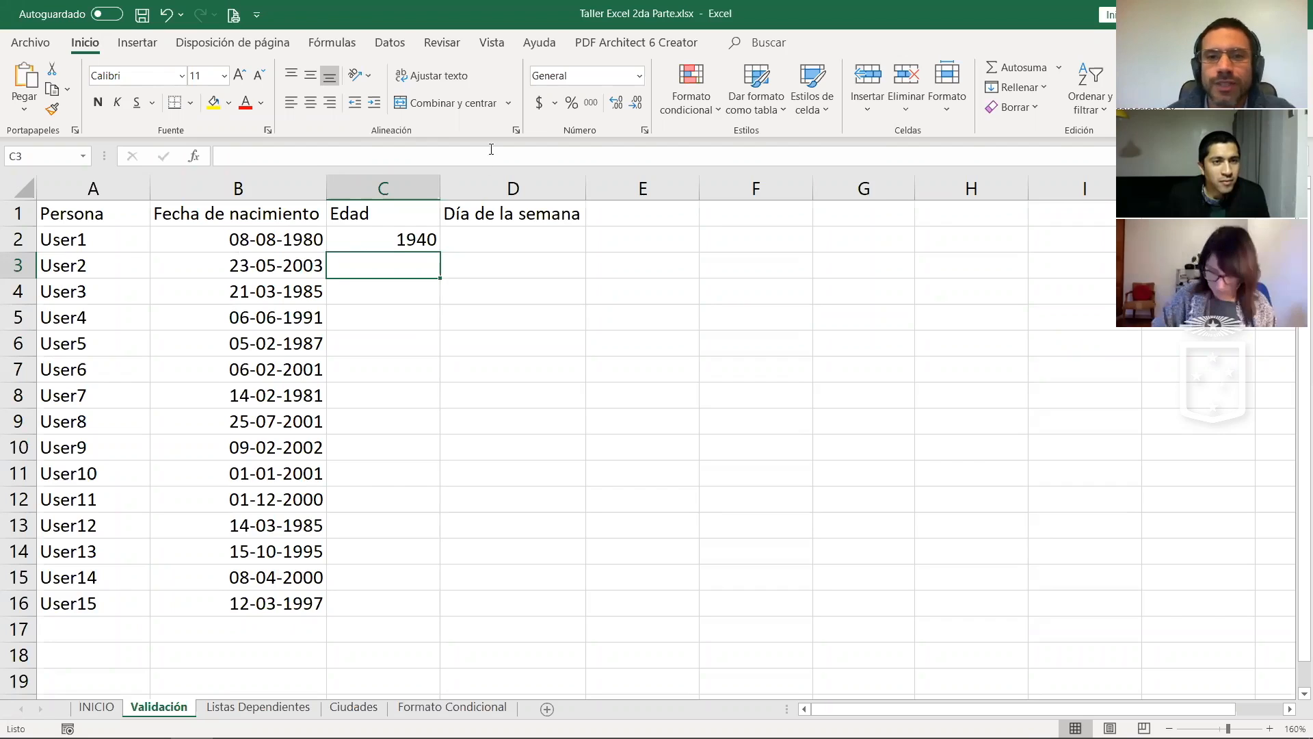
# Step: Subtract 1900 at the end of the C2 formula, making it =AÑO(HOY()-(B2))-1900
pyautogui.doubleClick(394, 241)
pyautogui.click(482, 233)
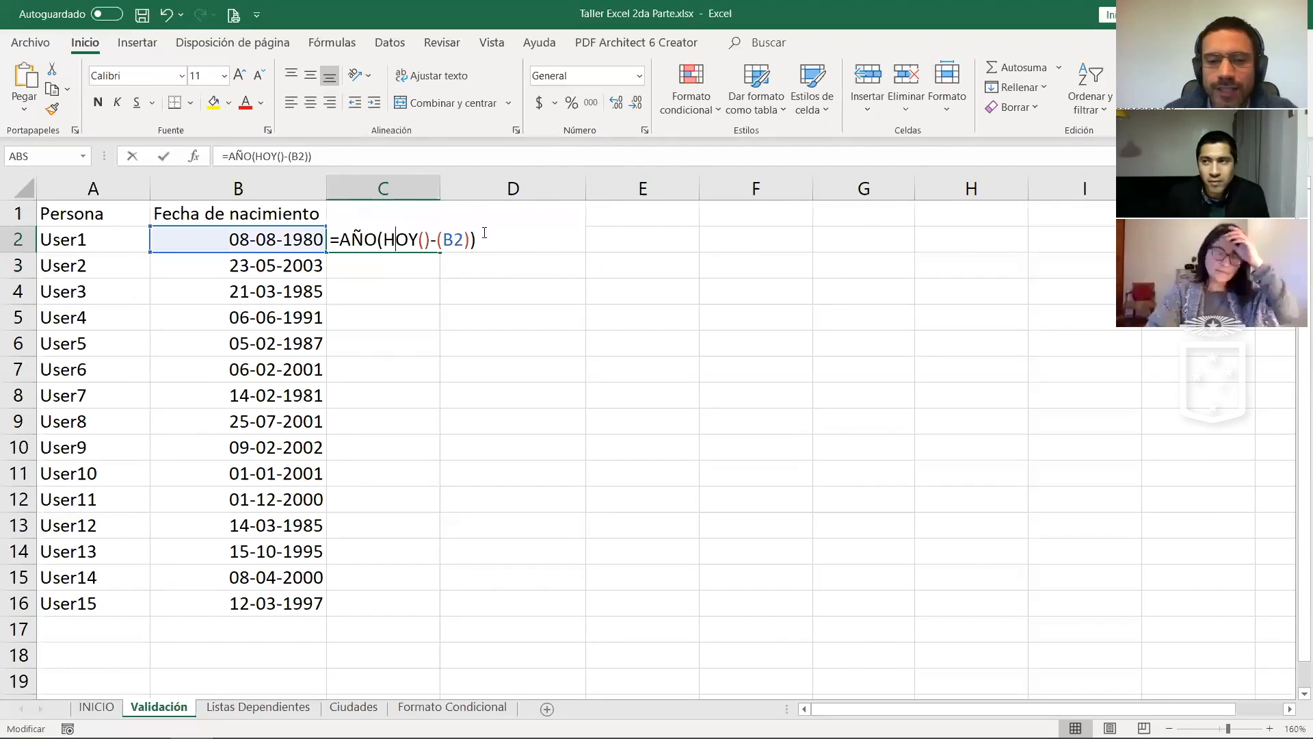
pyautogui.write('-1900')
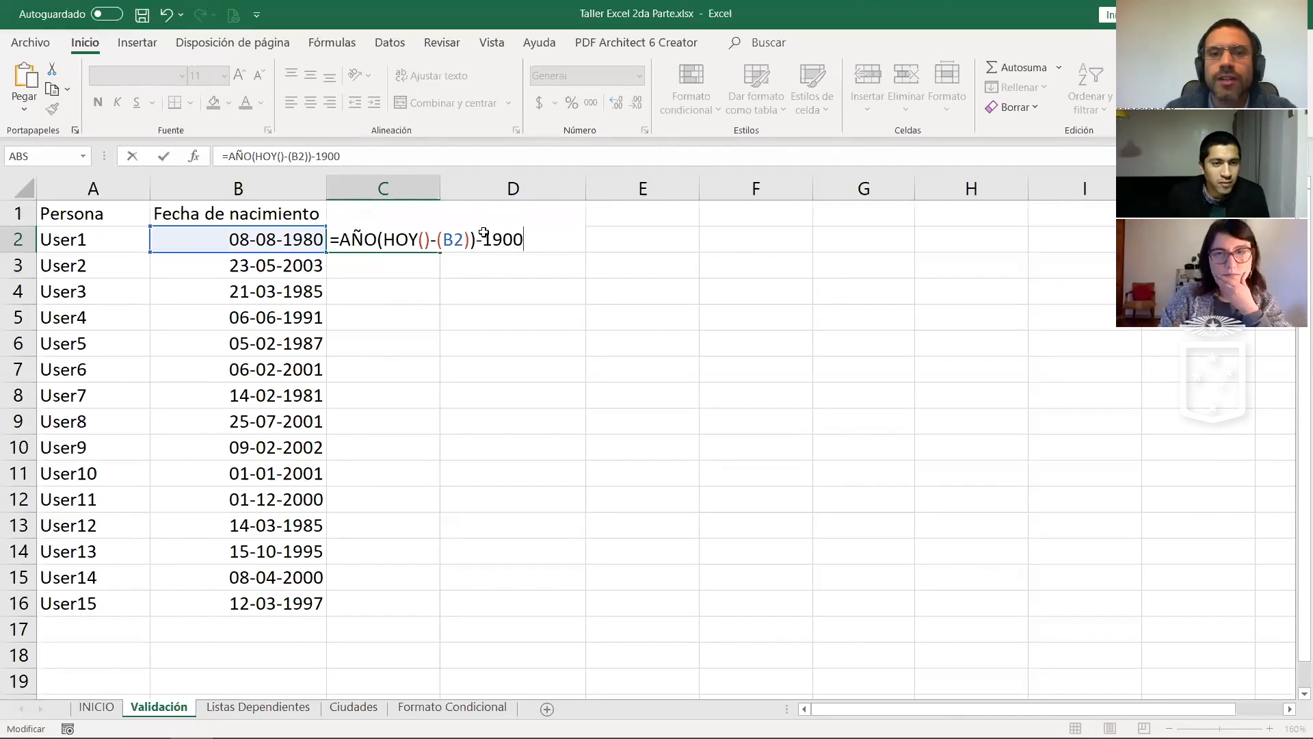
pyautogui.press('Return')
# Step: Apply the General number format to C2 so the recalculated age is not formatted as a date
pyautogui.click(402, 238)
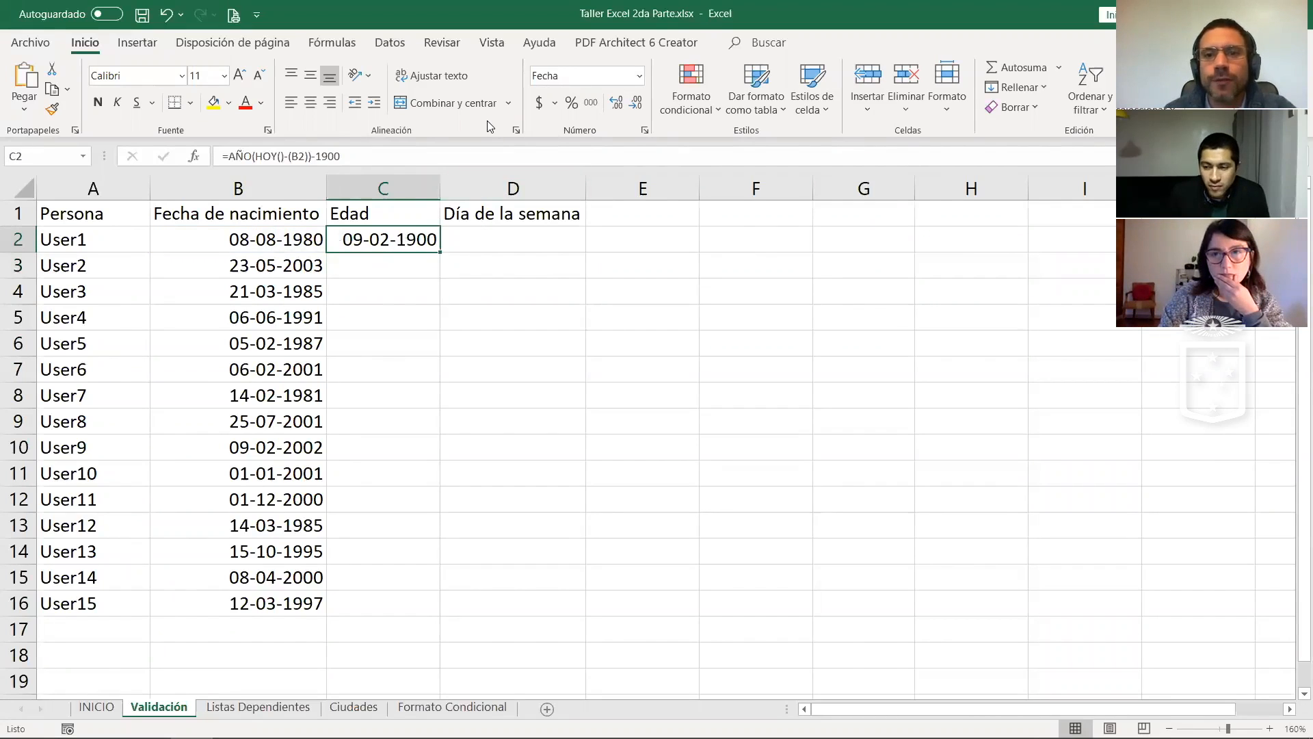
pyautogui.click(637, 78)
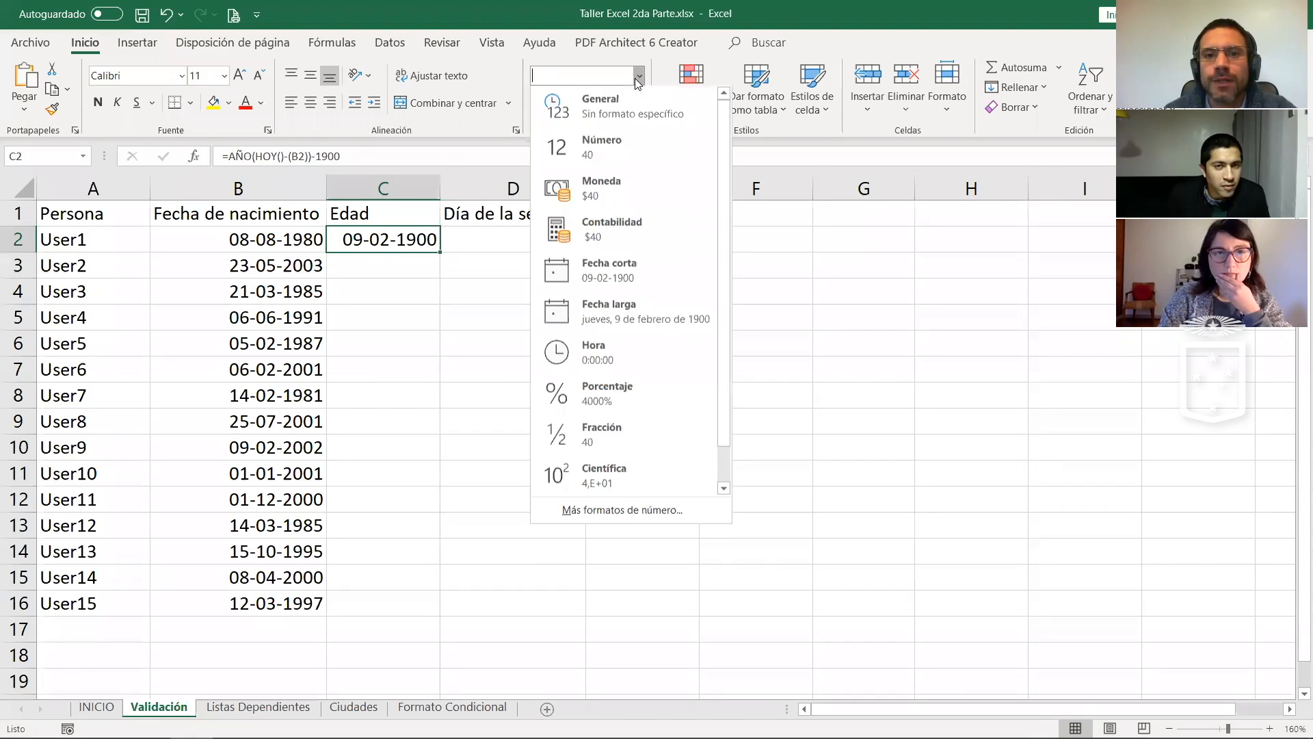
pyautogui.click(602, 106)
pyautogui.click(465, 318)
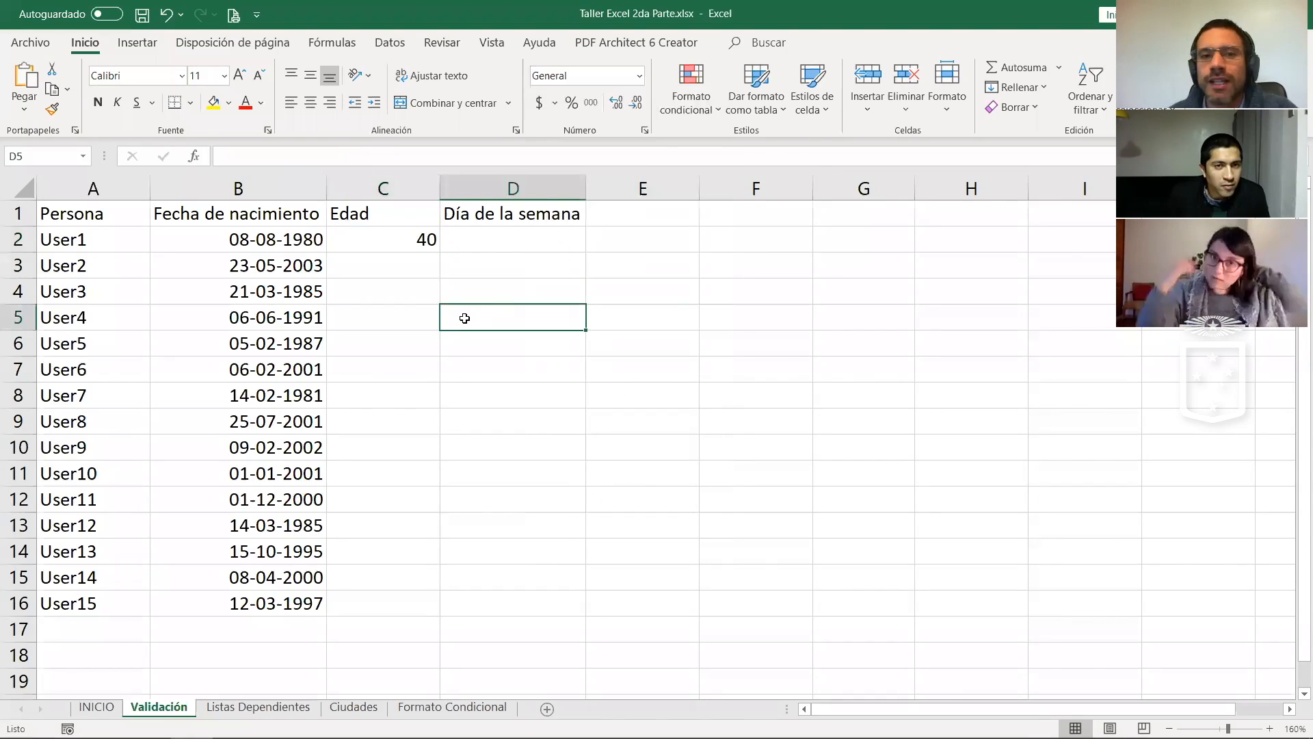
# Step: Move User1's birth date in B2 one month forward, keeping the same day and year, to test the age formula
pyautogui.doubleClick(256, 240)
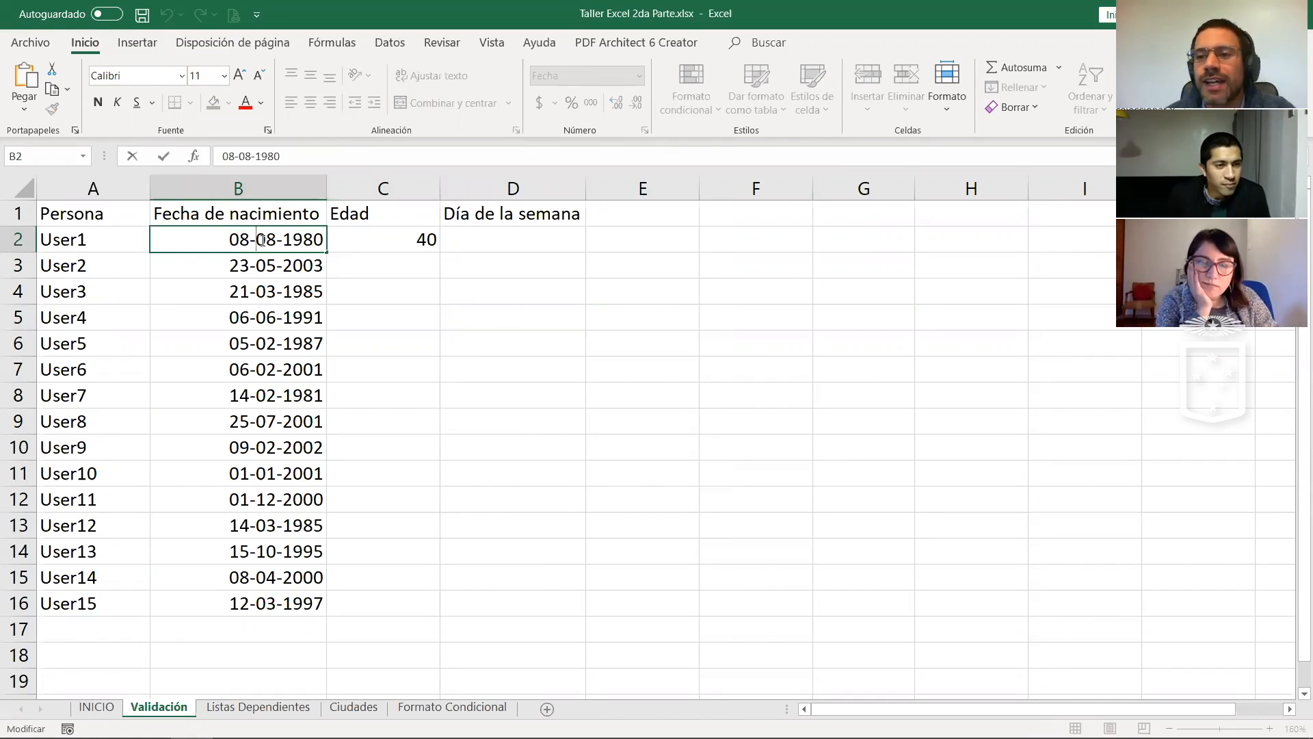
pyautogui.click(276, 239)
pyautogui.press('BackSpace')
pyautogui.write('9')
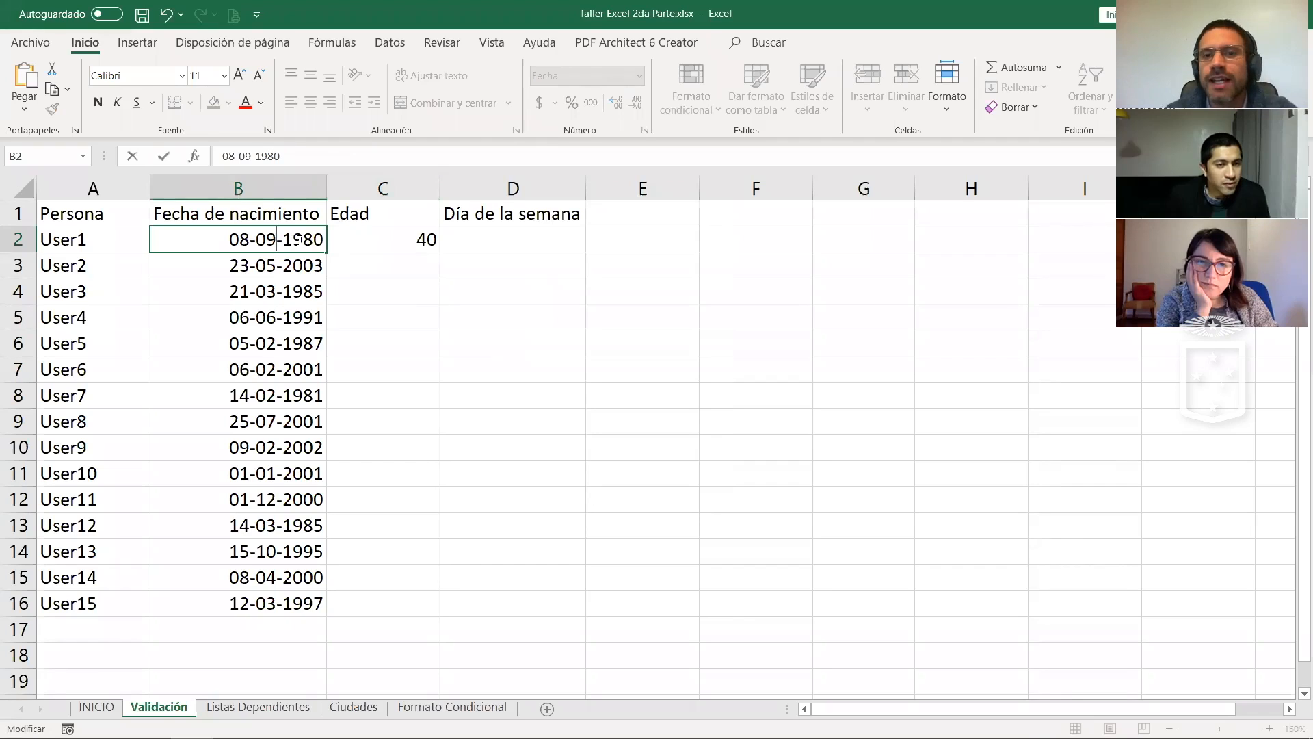
pyautogui.press('Tab')
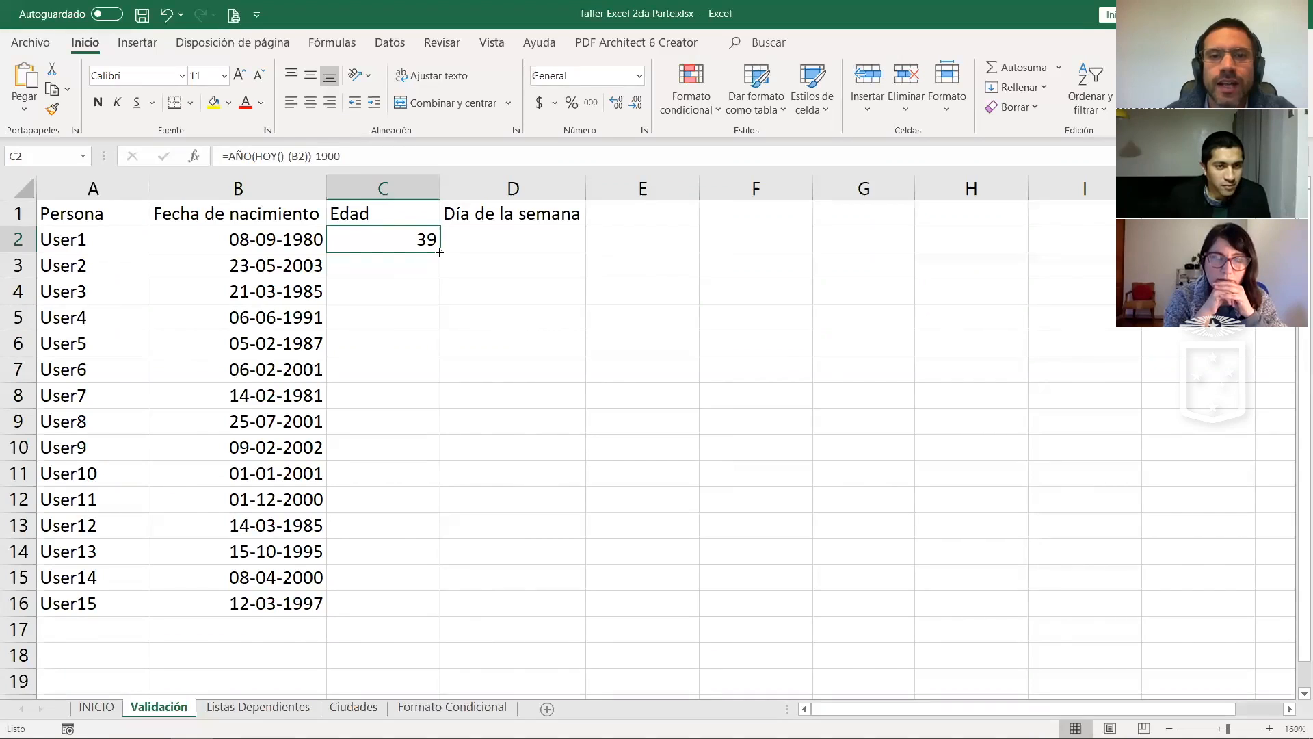
# Step: Copy the age formula from C2 down through C16 to fill the Edad column for all users
pyautogui.moveTo(440, 252); pyautogui.dragTo(441, 616)
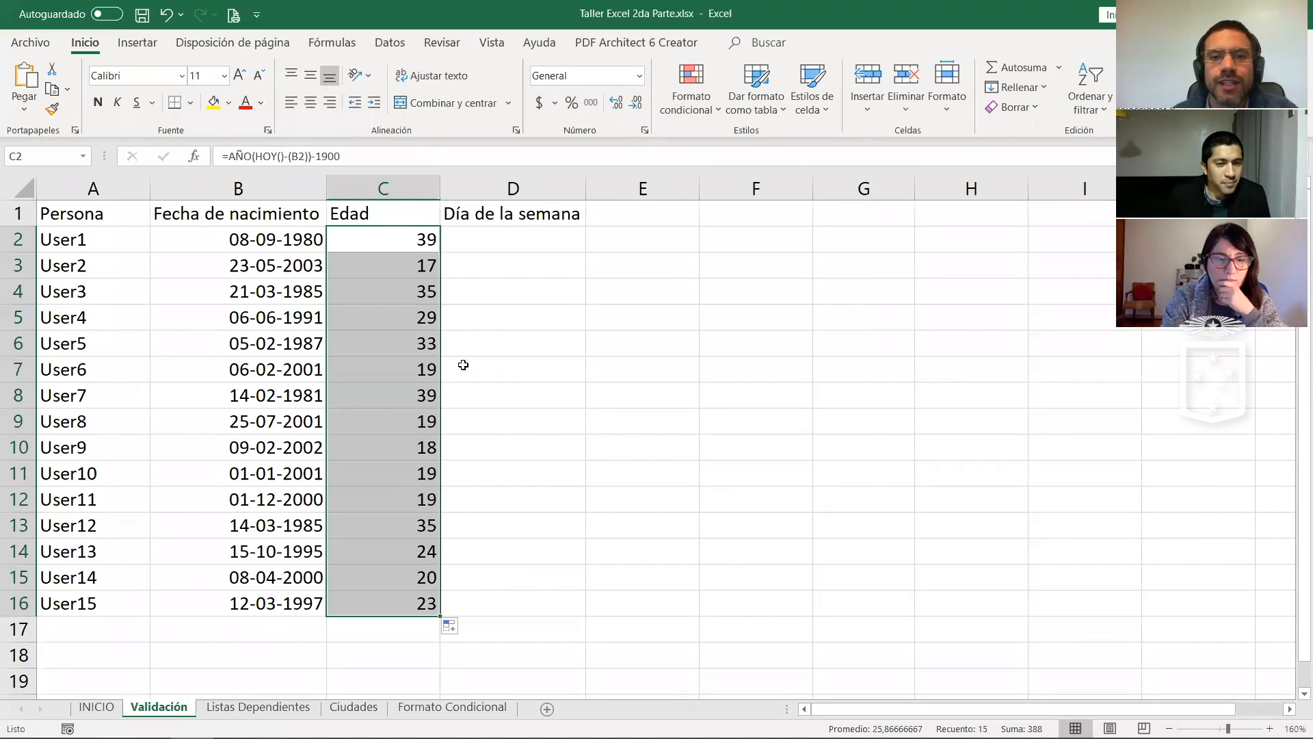
pyautogui.click(492, 382)
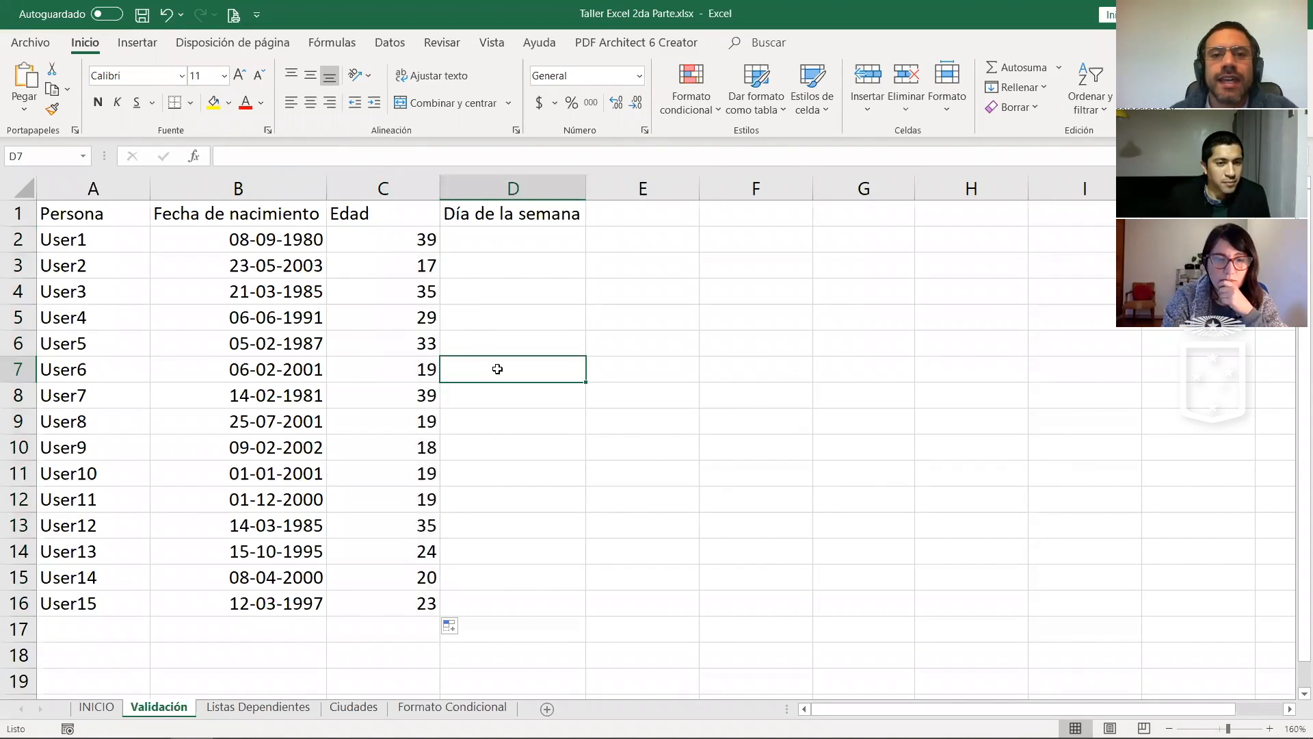
pyautogui.click(420, 239)
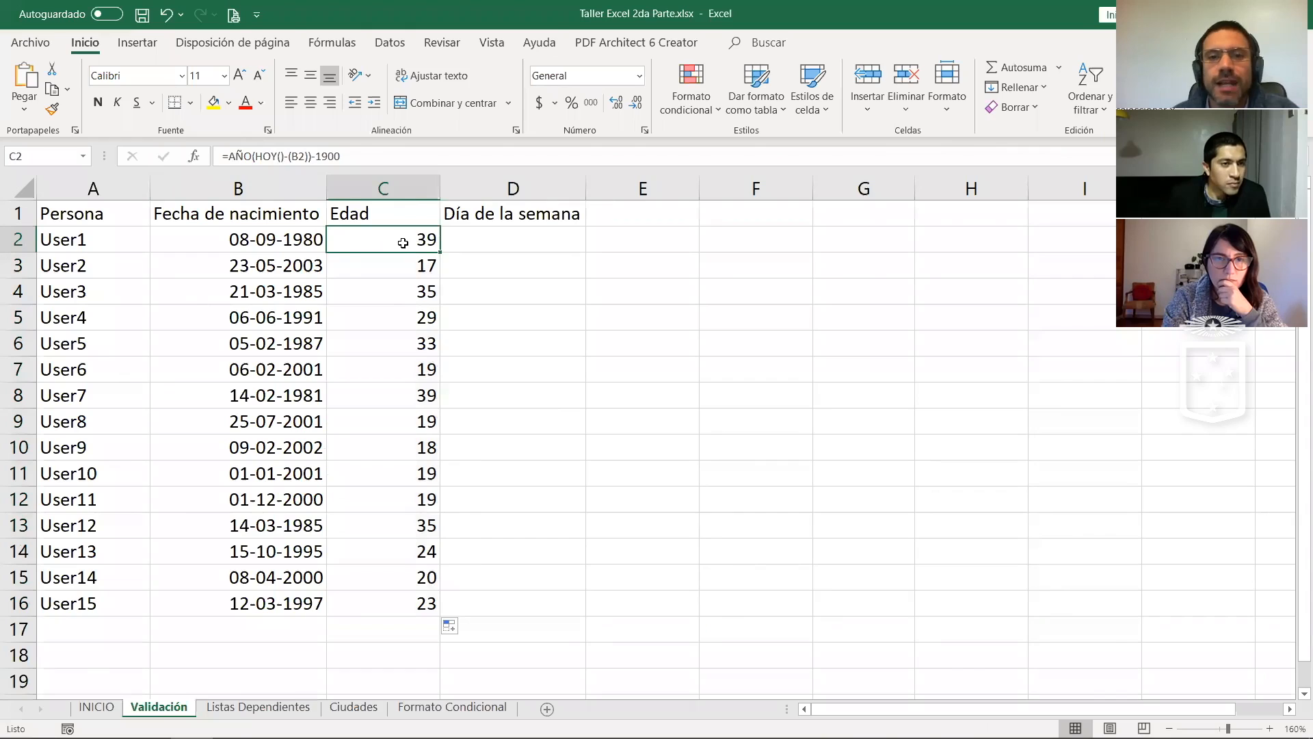
pyautogui.click(485, 243)
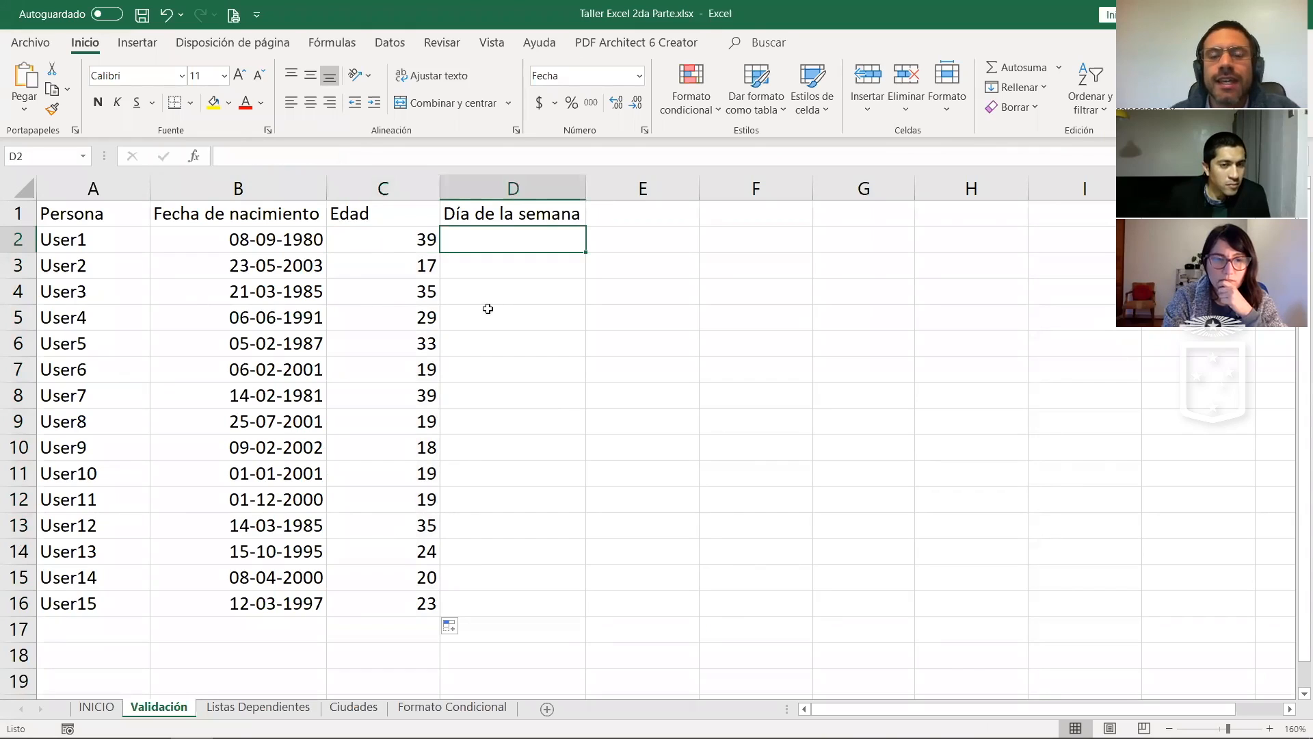
pyautogui.click(347, 288)
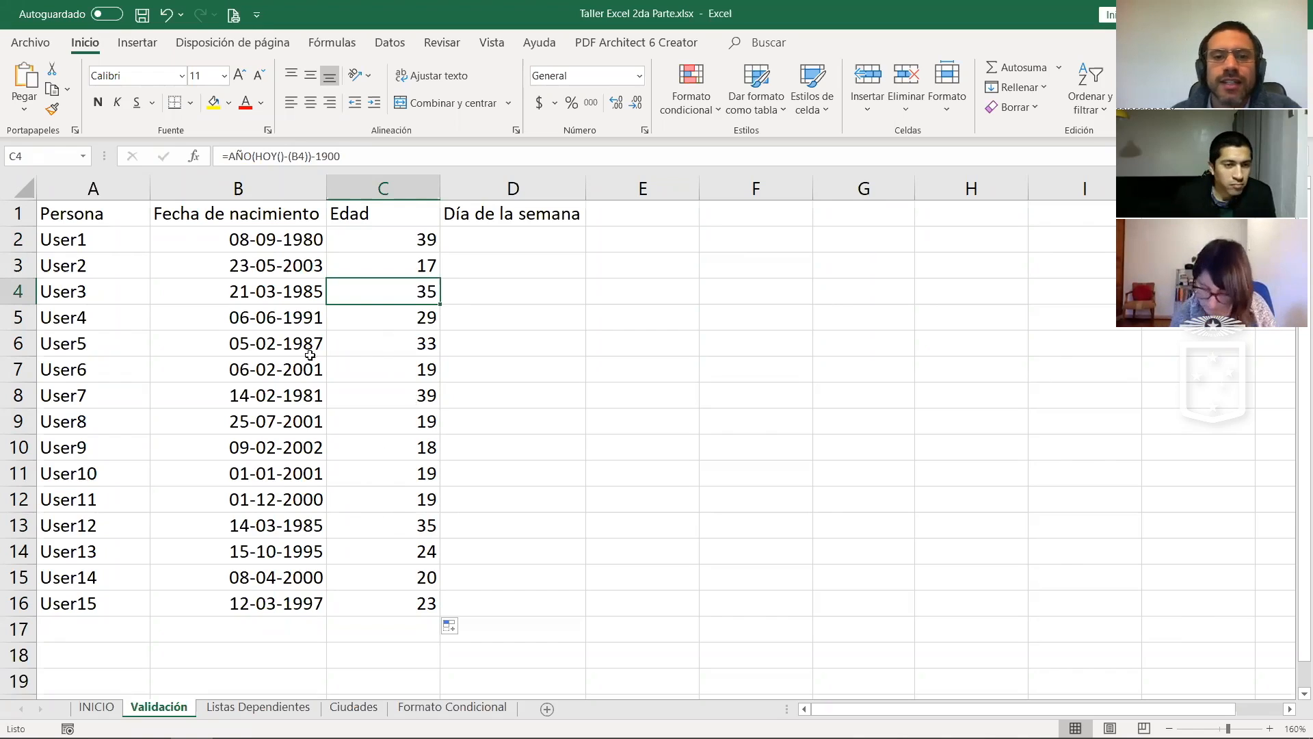
# Step: Try 44 in place of User5's birth date in B6 to test the age formula, and undo the entry
pyautogui.click(292, 340)
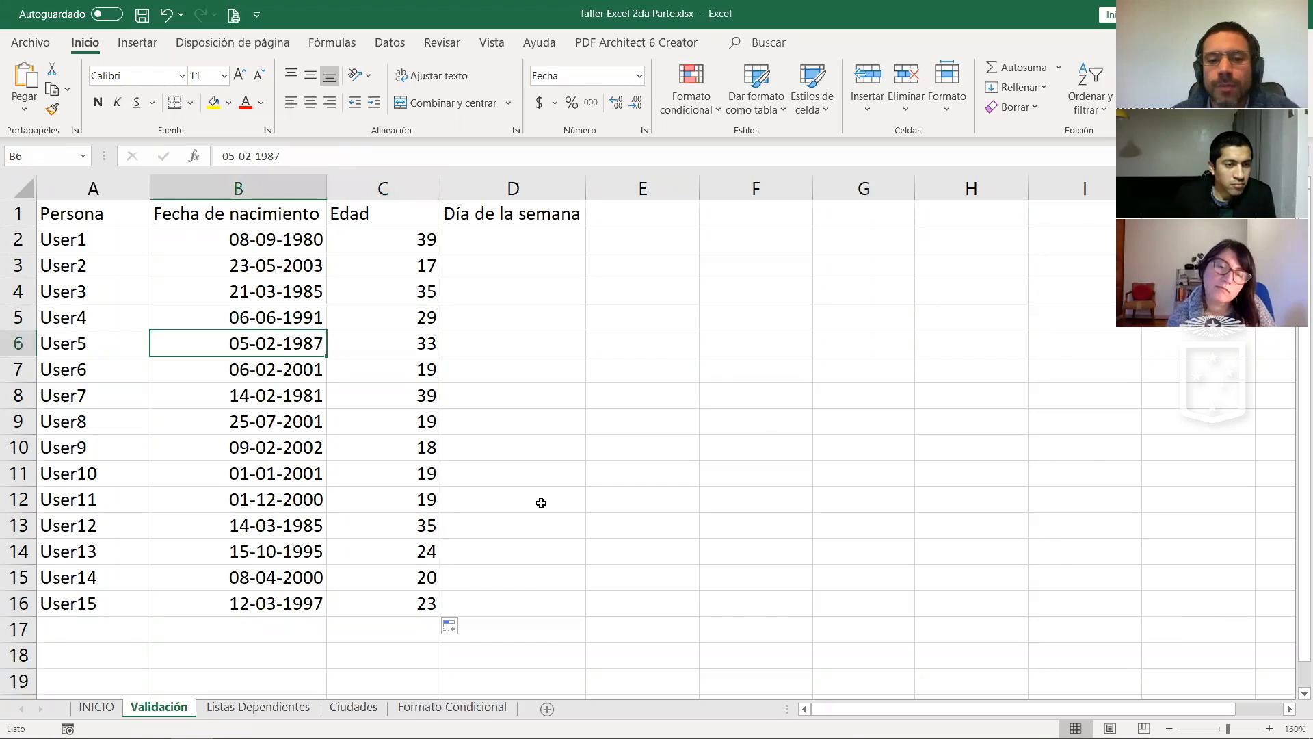
pyautogui.press('F2')
pyautogui.press('BackSpace')
pyautogui.press('BackSpace')
pyautogui.press('BackSpace')
pyautogui.press('BackSpace')
pyautogui.press('BackSpace')
pyautogui.press('BackSpace')
pyautogui.press('BackSpace')
pyautogui.press('BackSpace')
pyautogui.press('BackSpace')
pyautogui.press('BackSpace')
pyautogui.write('44')
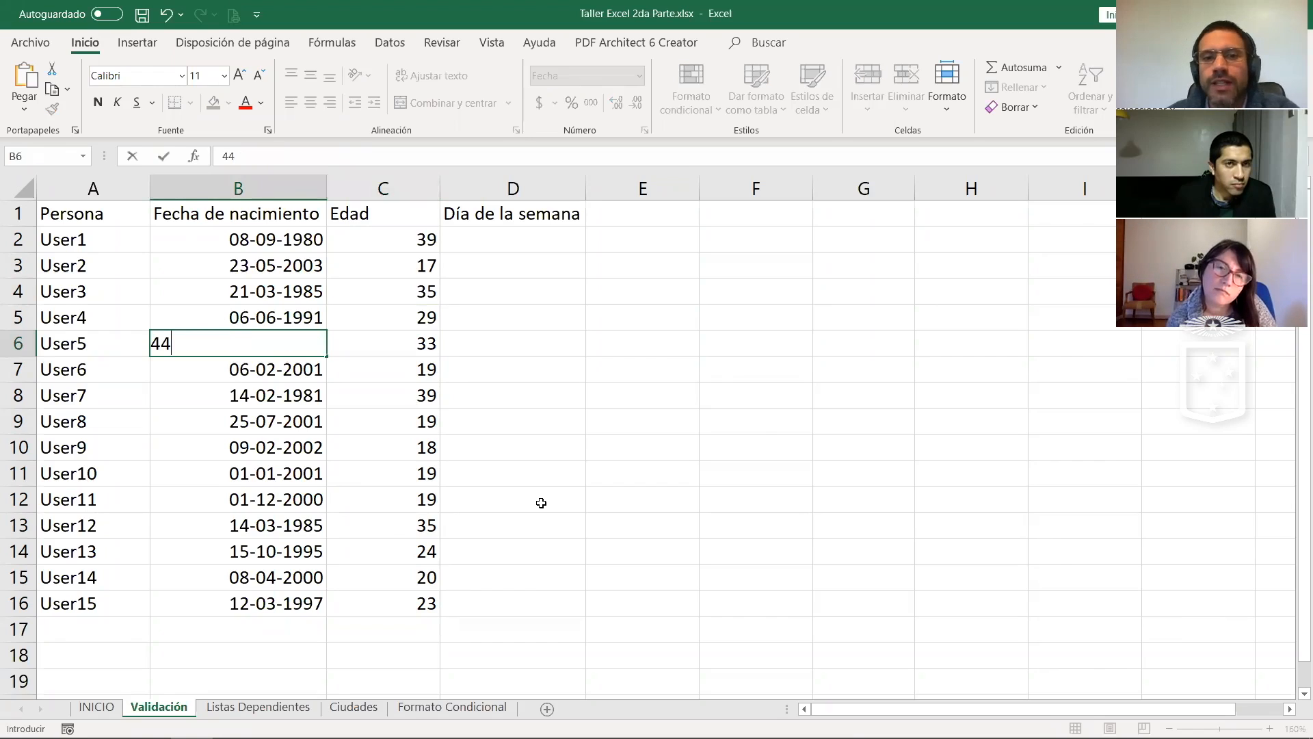
pyautogui.press('Return')
pyautogui.click(411, 340)
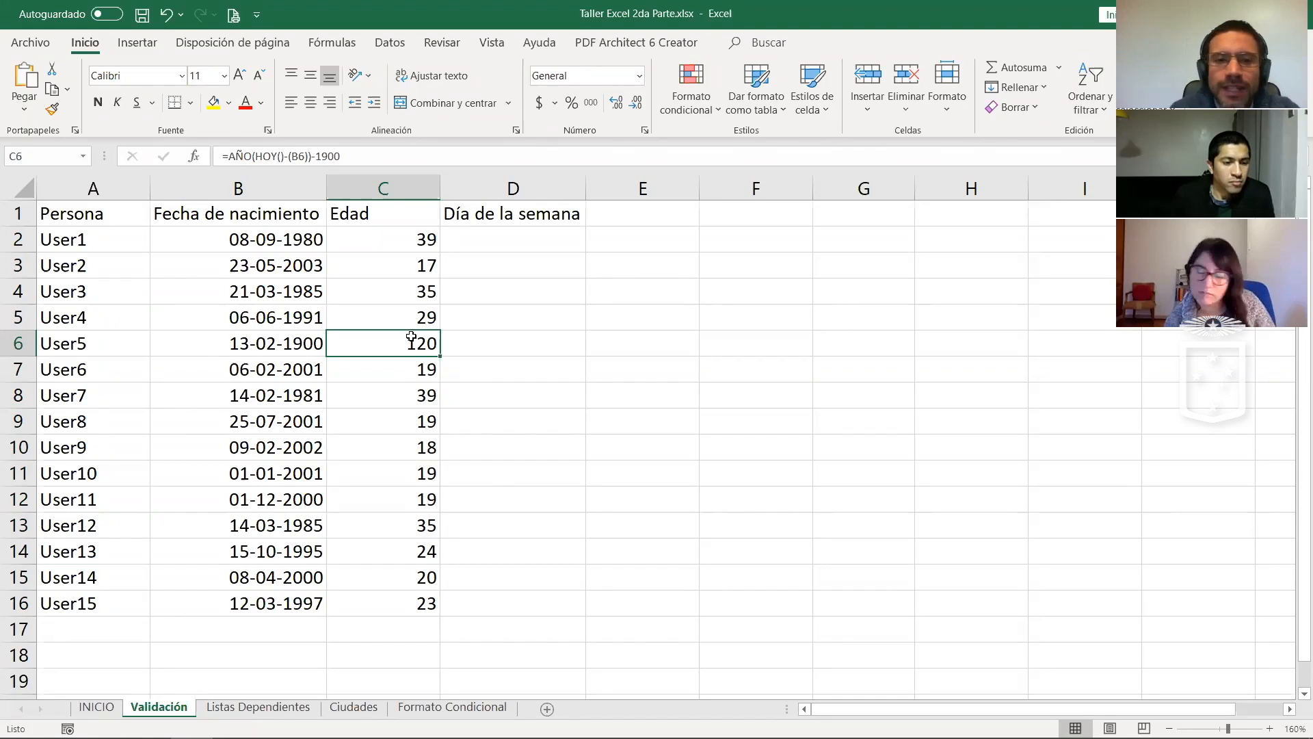
pyautogui.hotkey('ctrl', 'z')
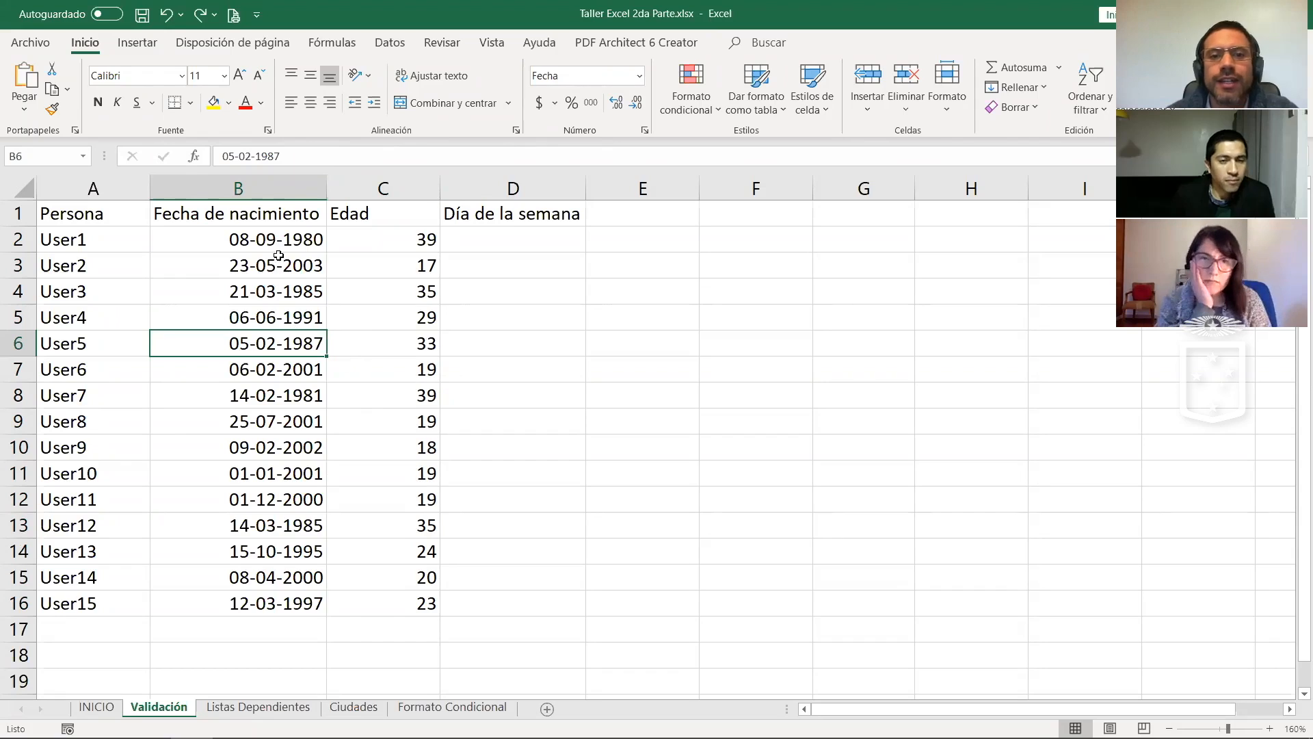
# Step: Apply data validation to B2:B16 that allows only dates (Fecha) between 1-1-1980 and 1-1-2005
pyautogui.moveTo(277, 241); pyautogui.dragTo(301, 606)
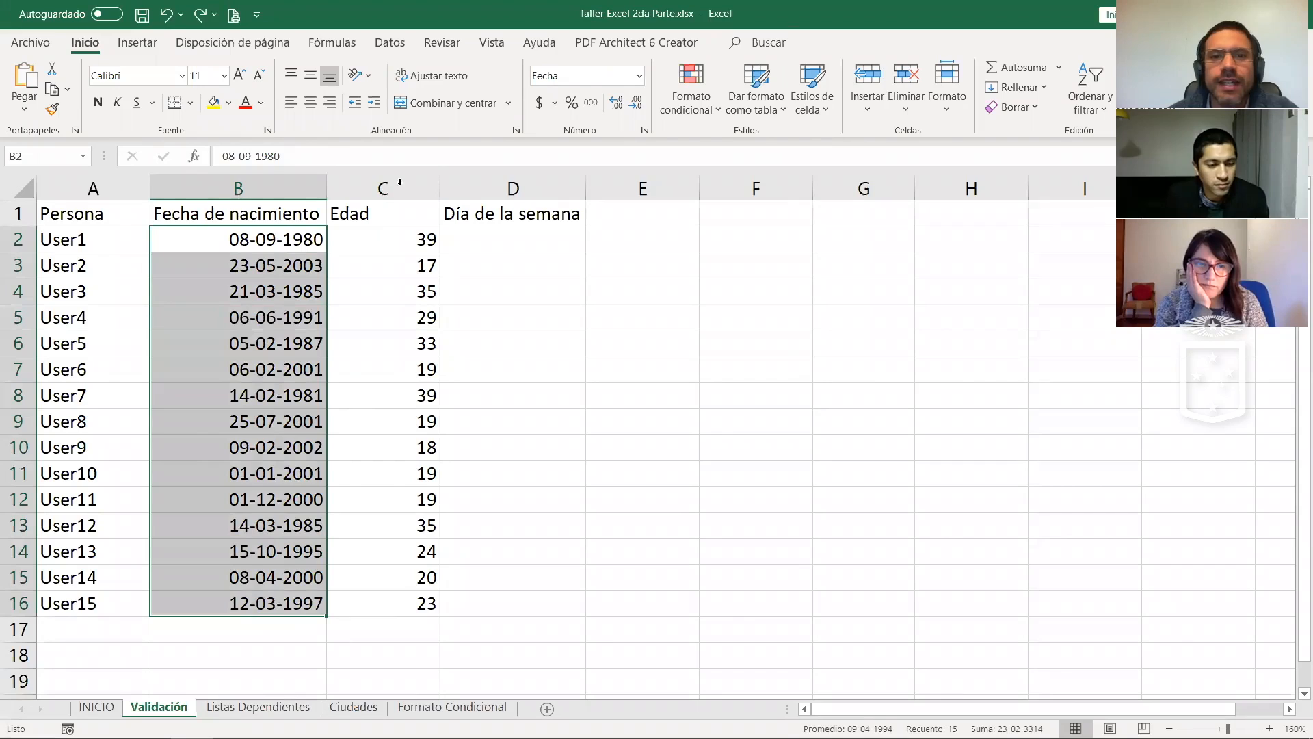
pyautogui.click(388, 43)
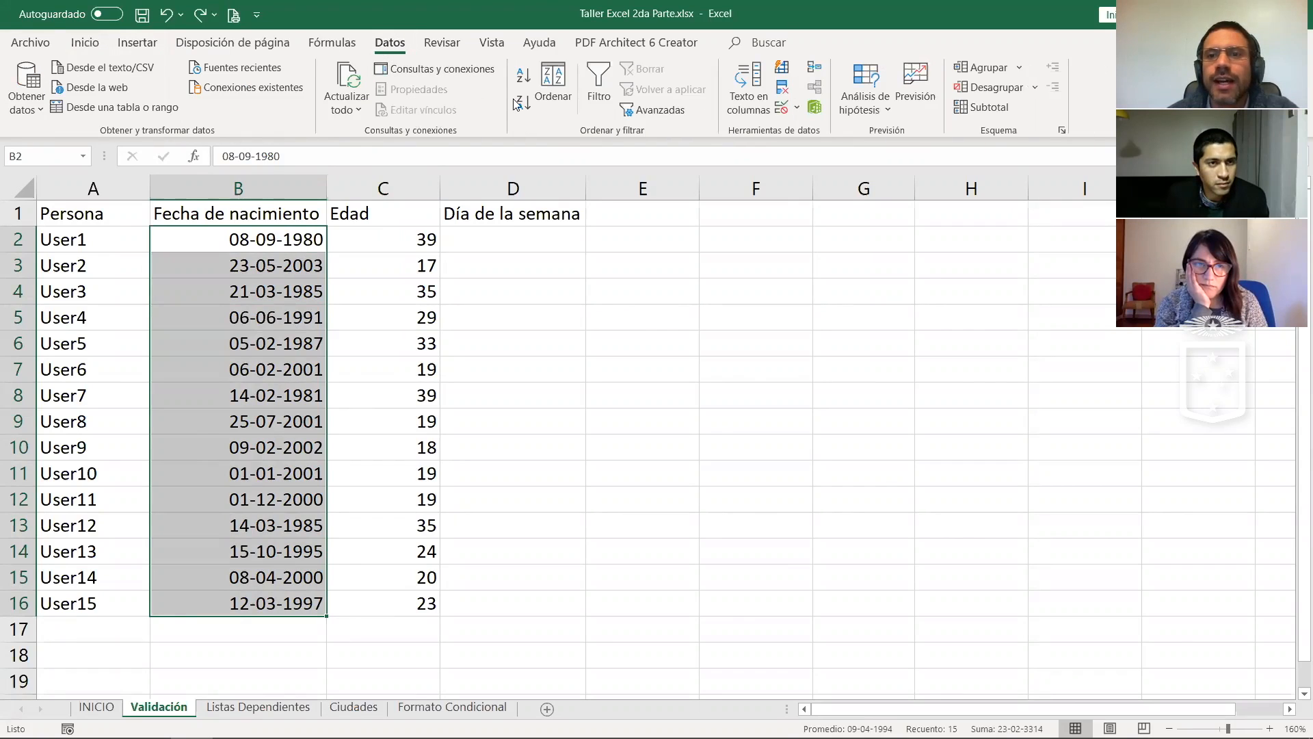
pyautogui.click(783, 108)
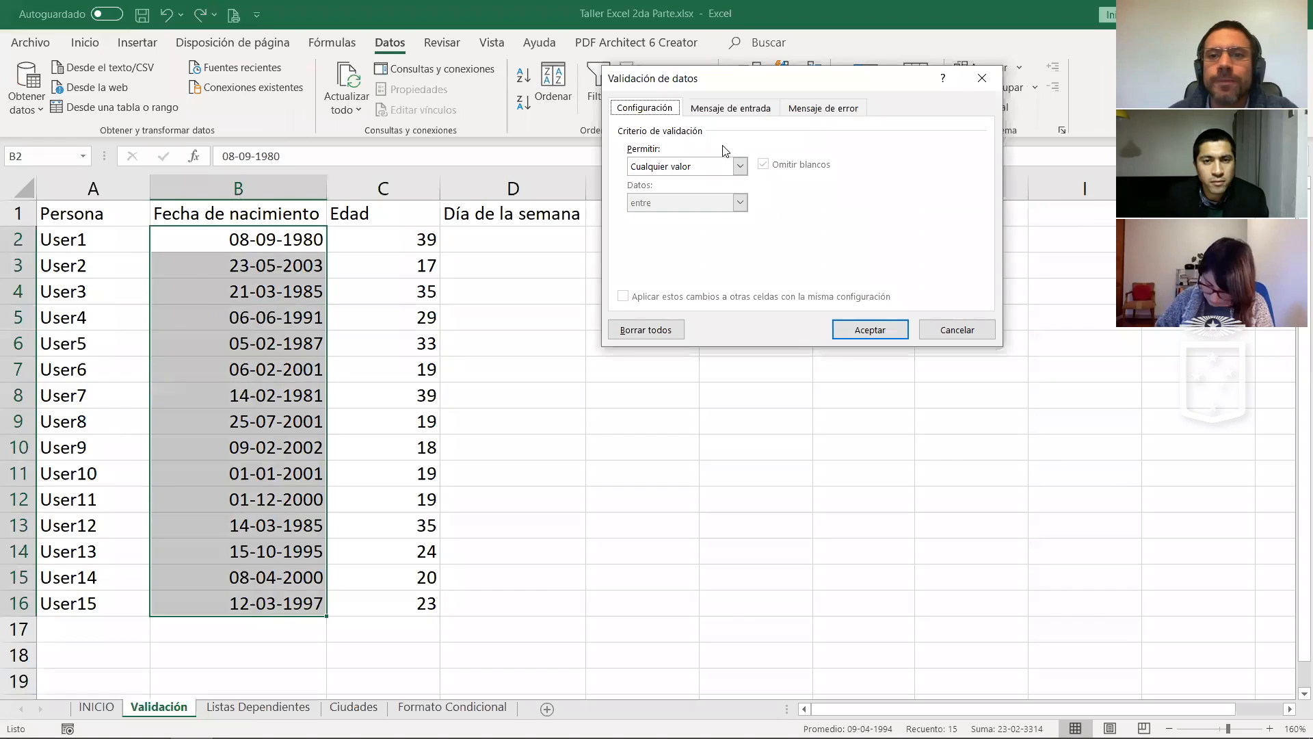
pyautogui.click(674, 166)
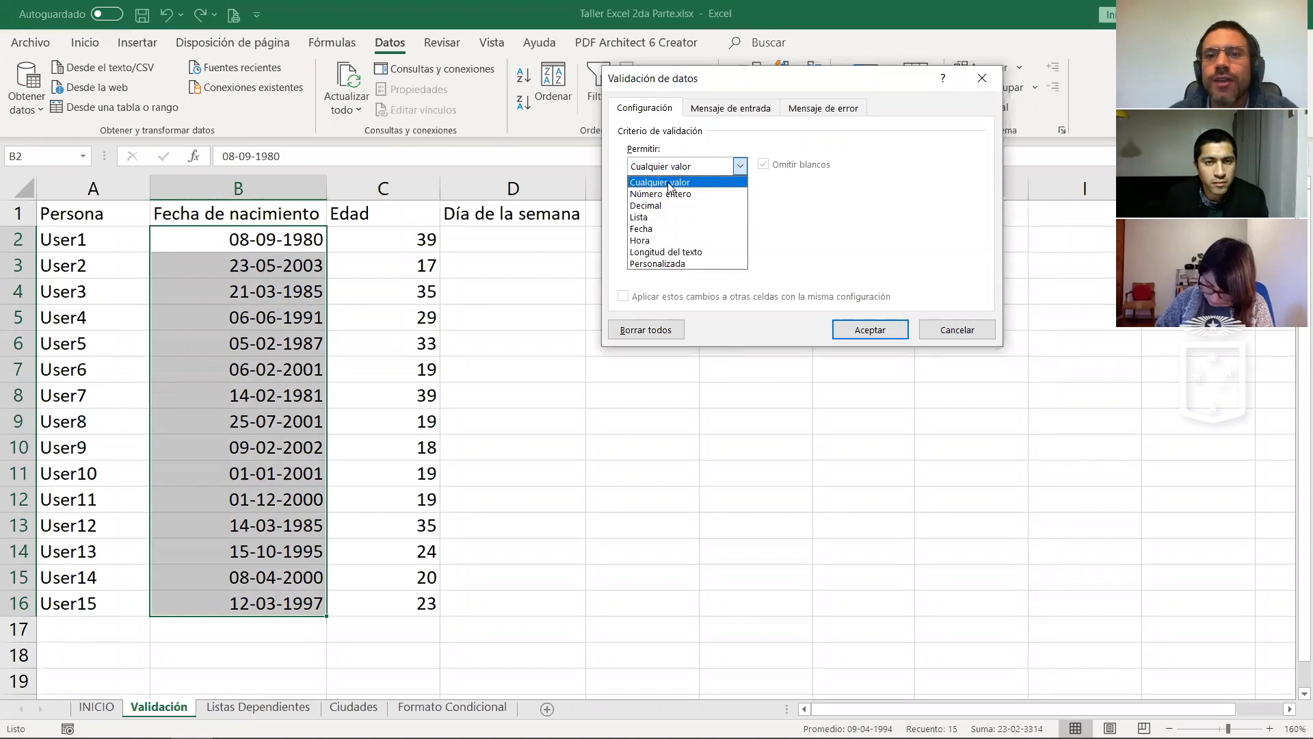
pyautogui.click(671, 229)
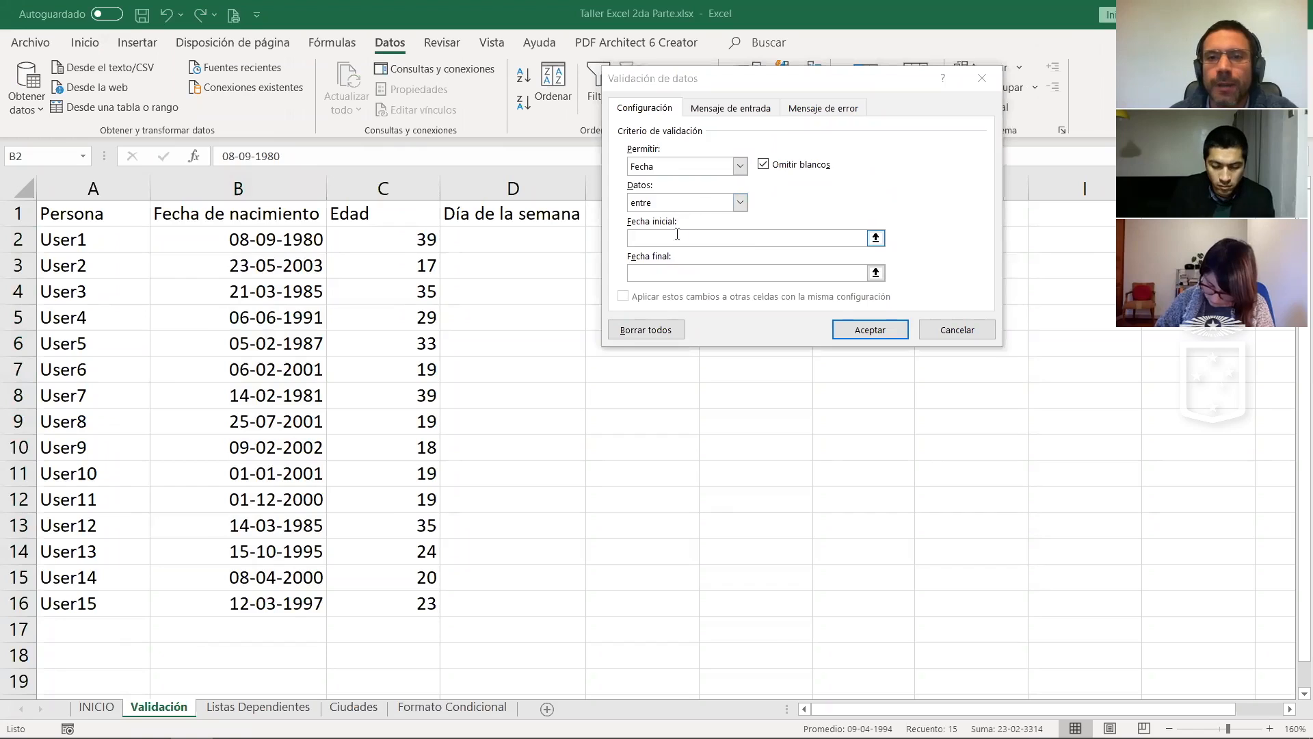
pyautogui.click(677, 234)
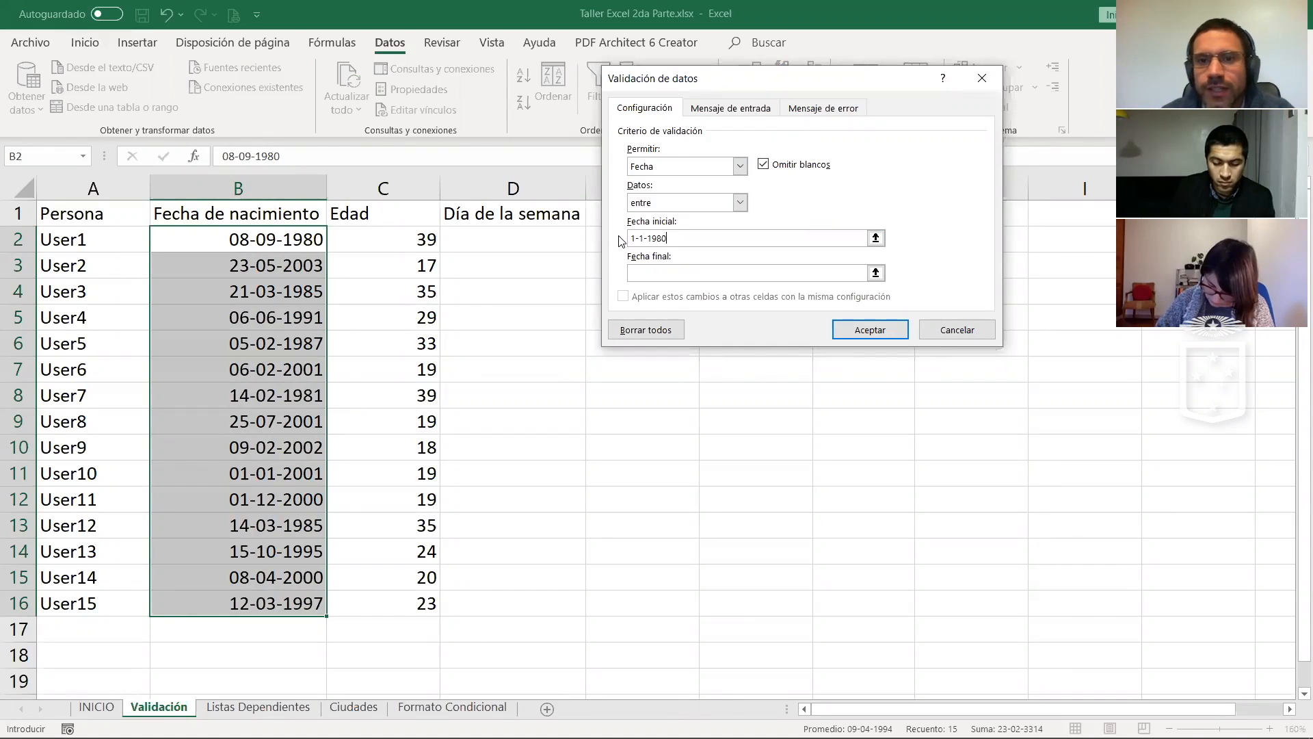
pyautogui.click(646, 274)
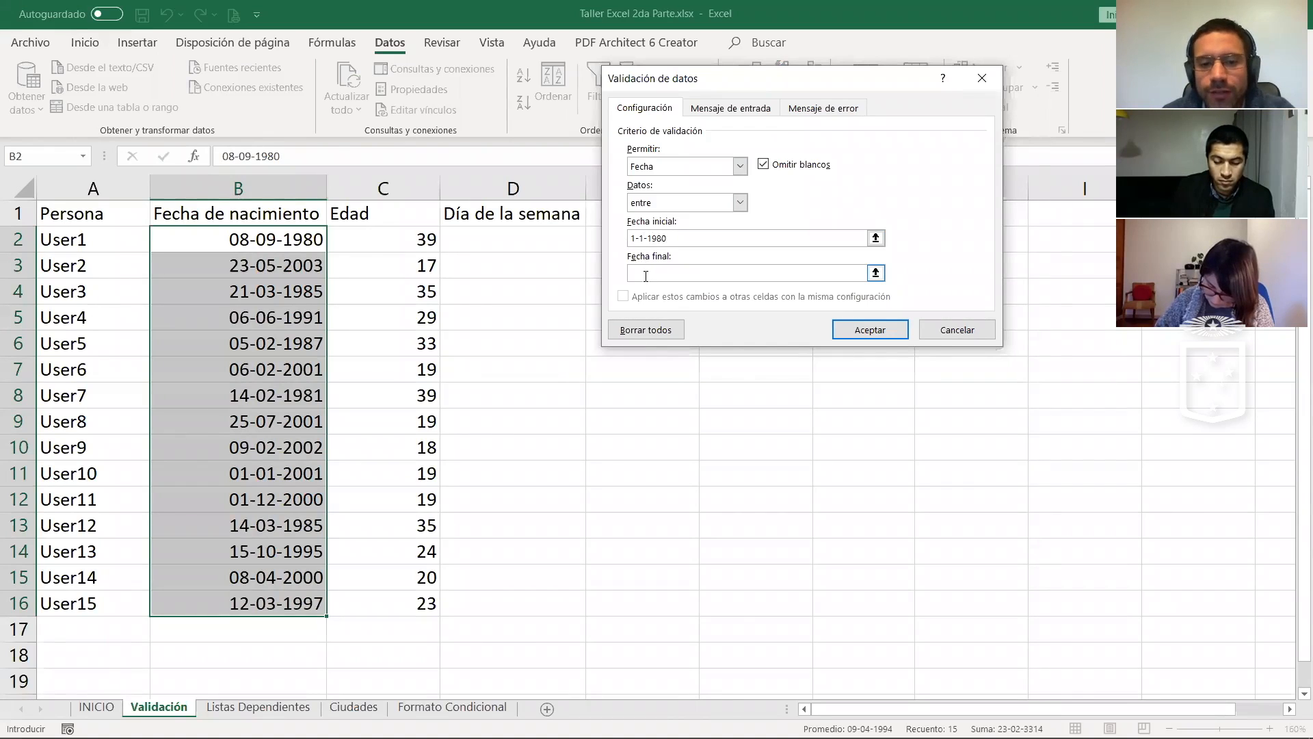
pyautogui.write('1-1-2005')
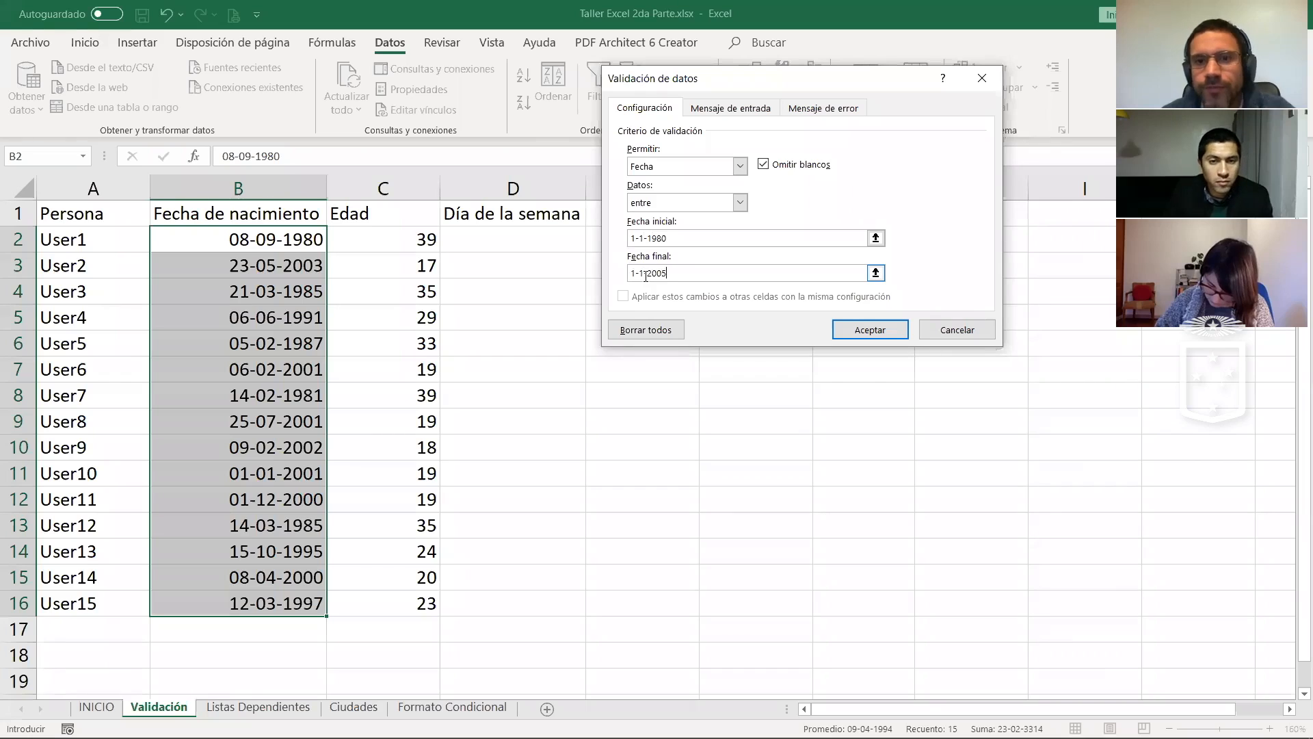
pyautogui.click(843, 329)
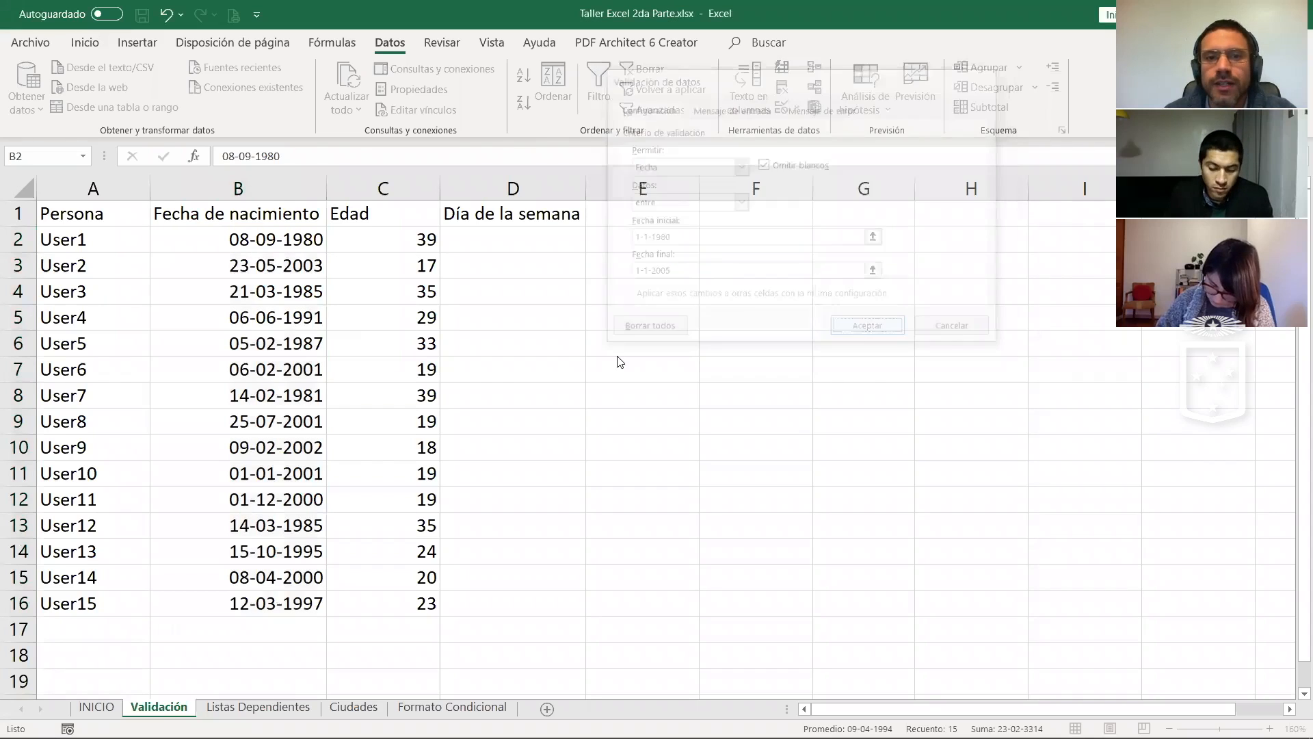
# Step: Try to change the year of User5's birth date in B6 to 1887 to test the date validation
pyautogui.click(252, 343)
pyautogui.doubleClick(252, 343)
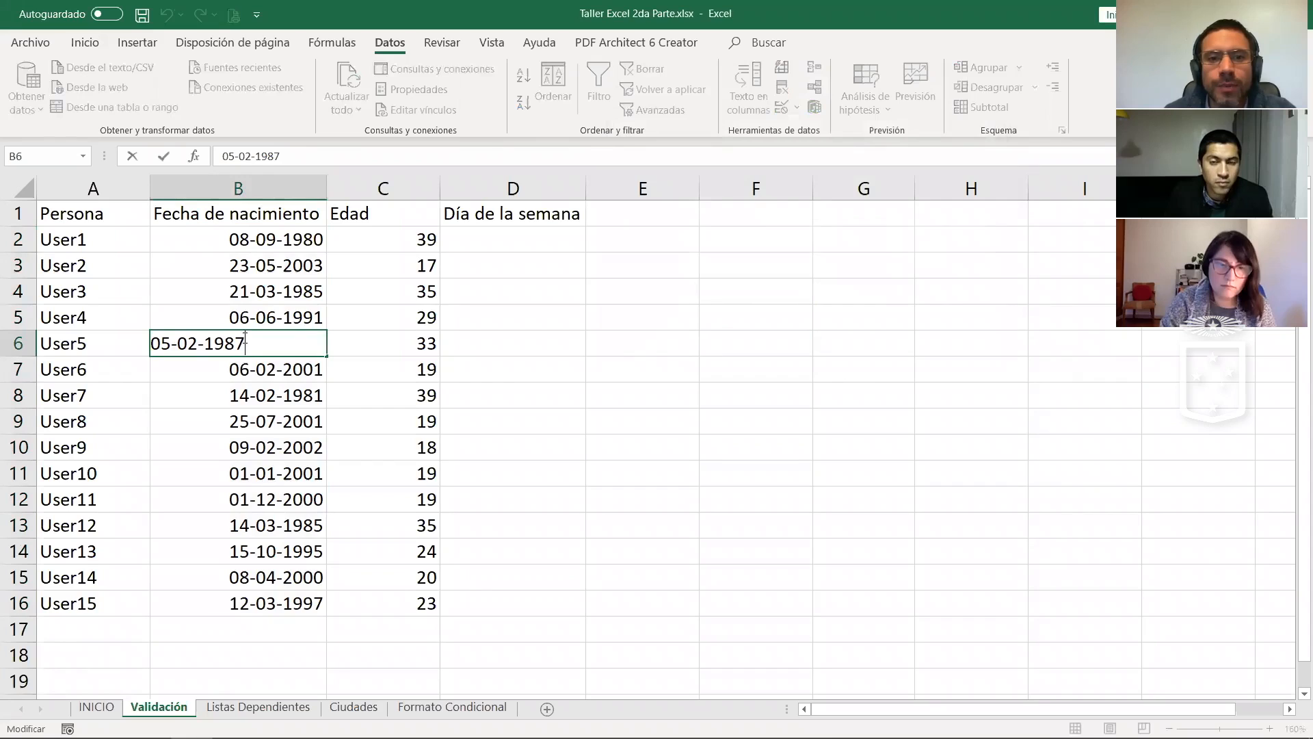
pyautogui.press('Left')
pyautogui.press('Left')
pyautogui.press('BackSpace')
pyautogui.write('8')
pyautogui.press('Return')
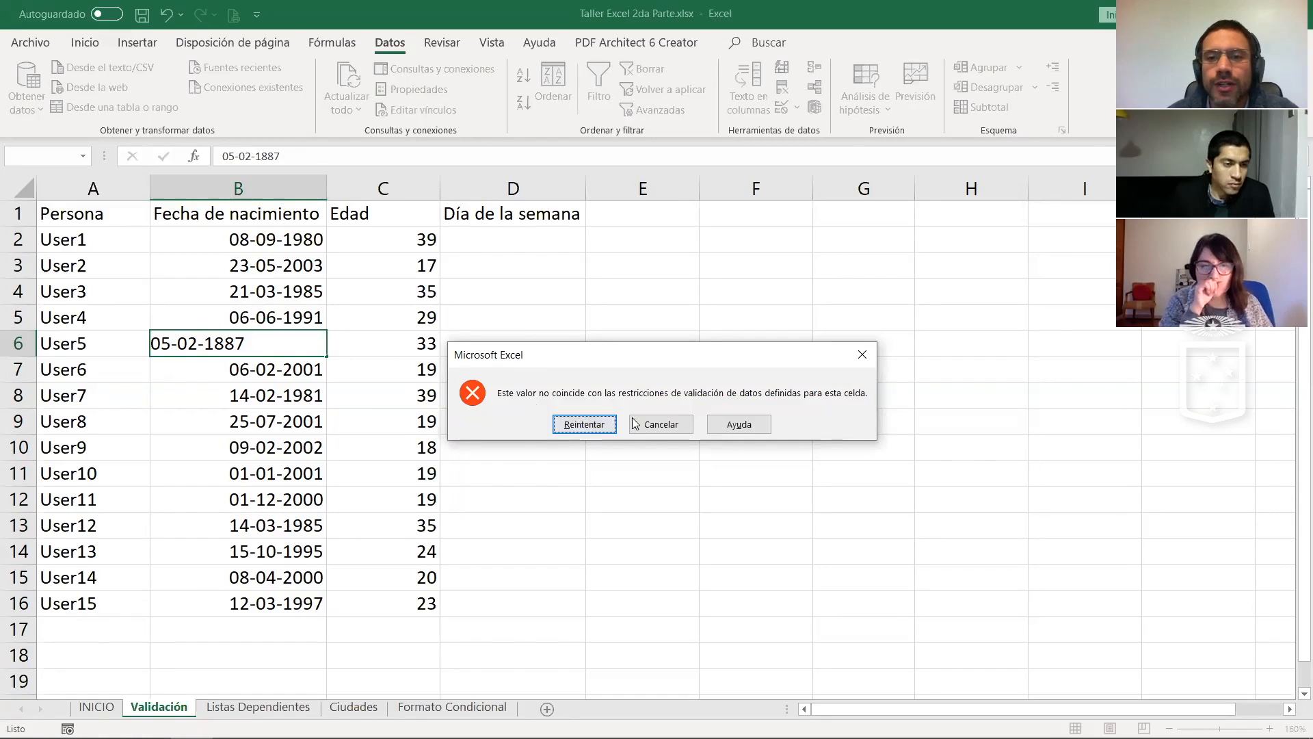
pyautogui.click(583, 424)
# Step: Try to enter the text dfdfgdfg in B6 to test the date validation, and cancel the entry
pyautogui.click(271, 344)
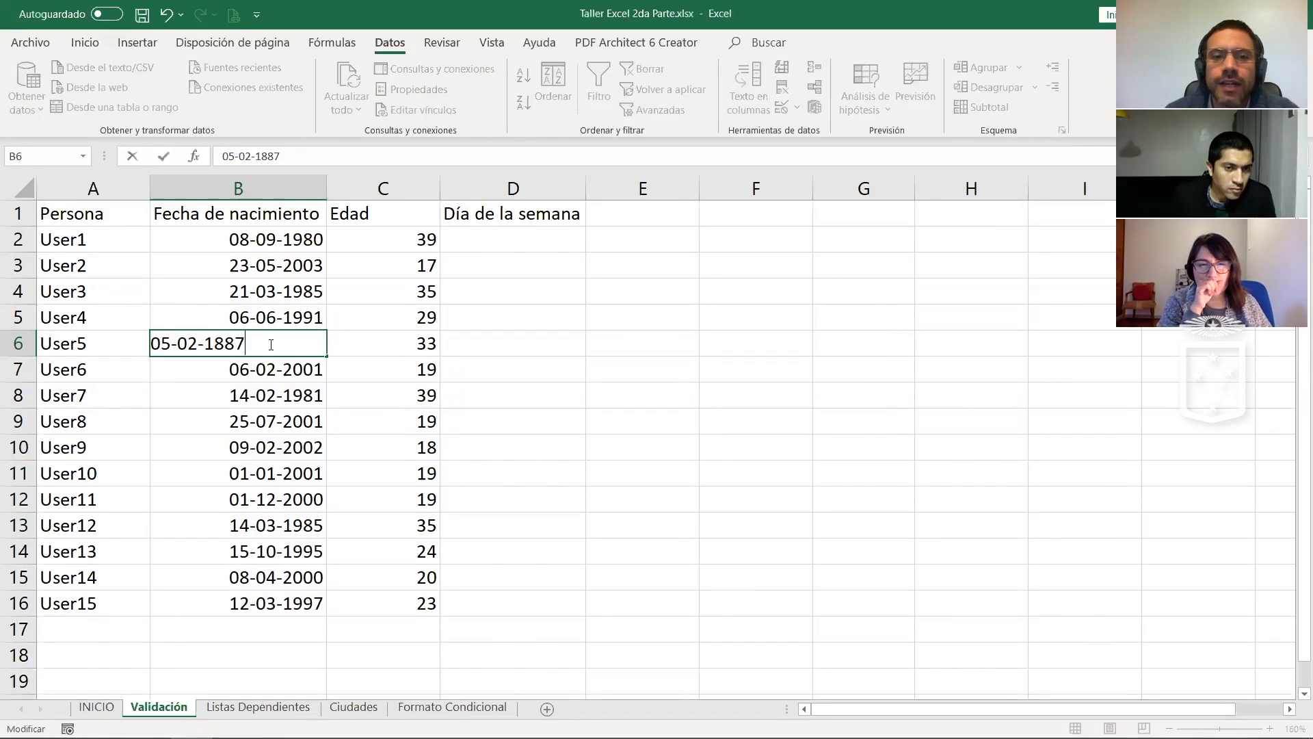
pyautogui.press('BackSpace')
pyautogui.press('BackSpace')
pyautogui.press('BackSpace')
pyautogui.press('BackSpace')
pyautogui.press('BackSpace')
pyautogui.press('BackSpace')
pyautogui.press('BackSpace')
pyautogui.press('BackSpace')
pyautogui.press('BackSpace')
pyautogui.write('dfdfgdfg')
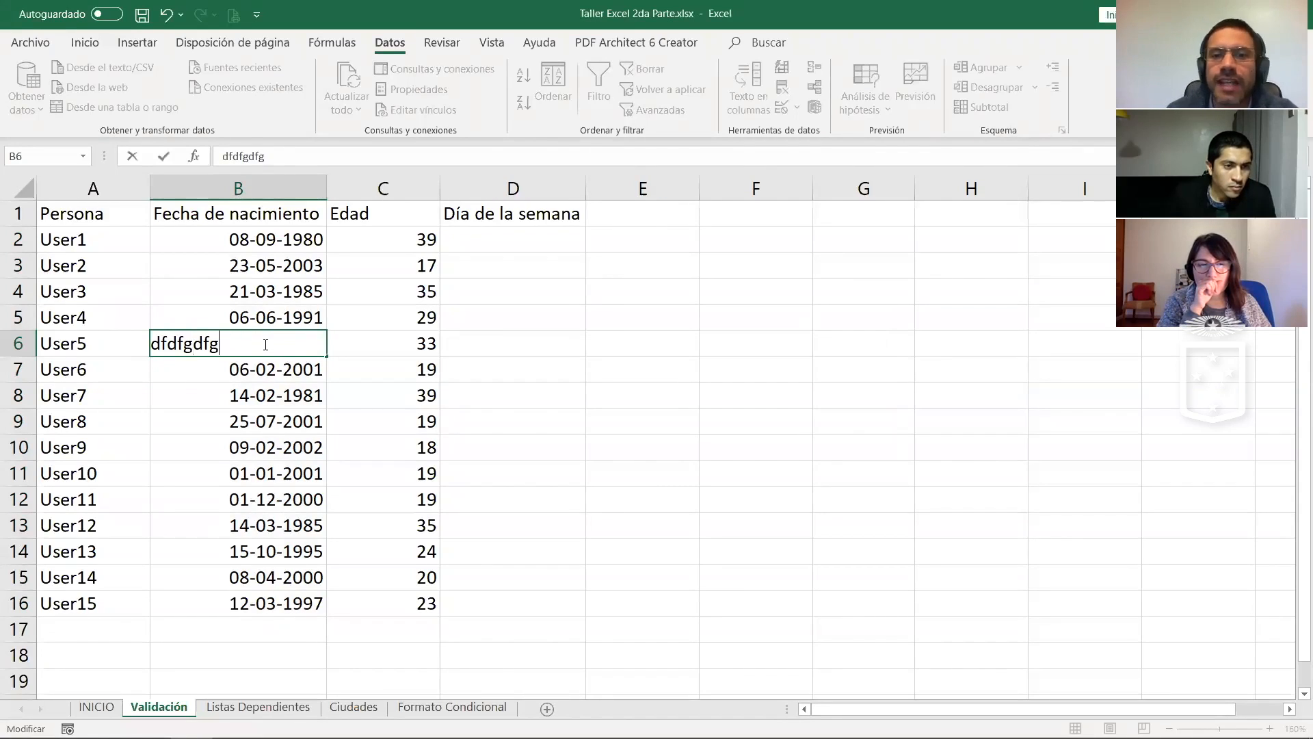
pyautogui.press('Return')
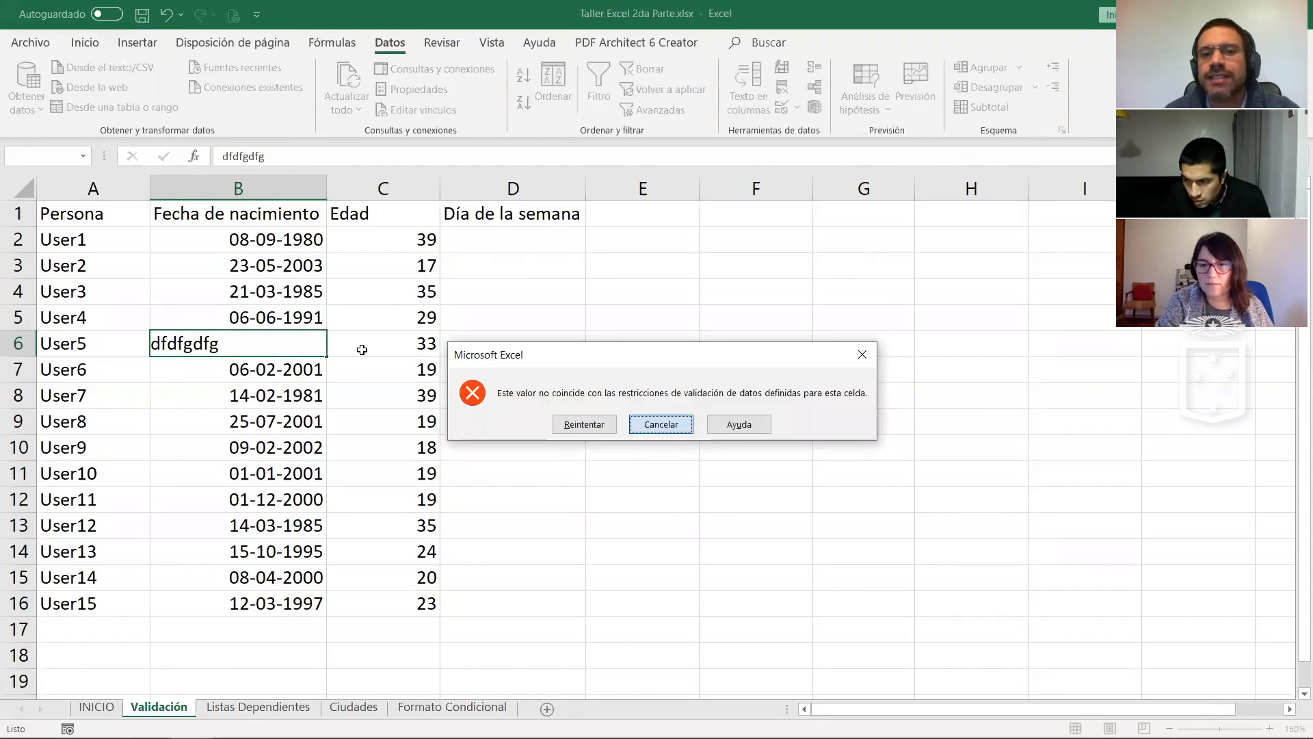
pyautogui.press('Escape')
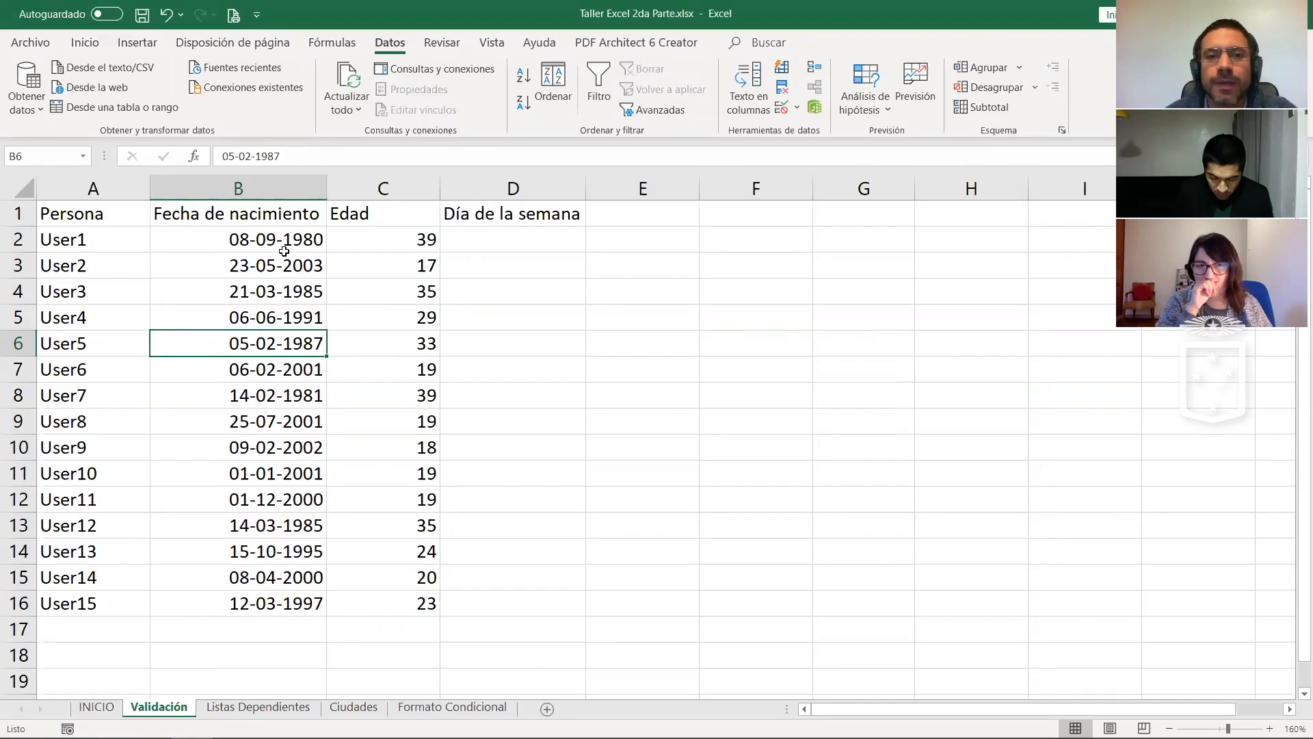
# Step: Add the input message "Ingresar fecha entre 1980 y 2005" to the validation of B2:B16 and check it on B6 and B11
pyautogui.moveTo(284, 243); pyautogui.dragTo(280, 605)
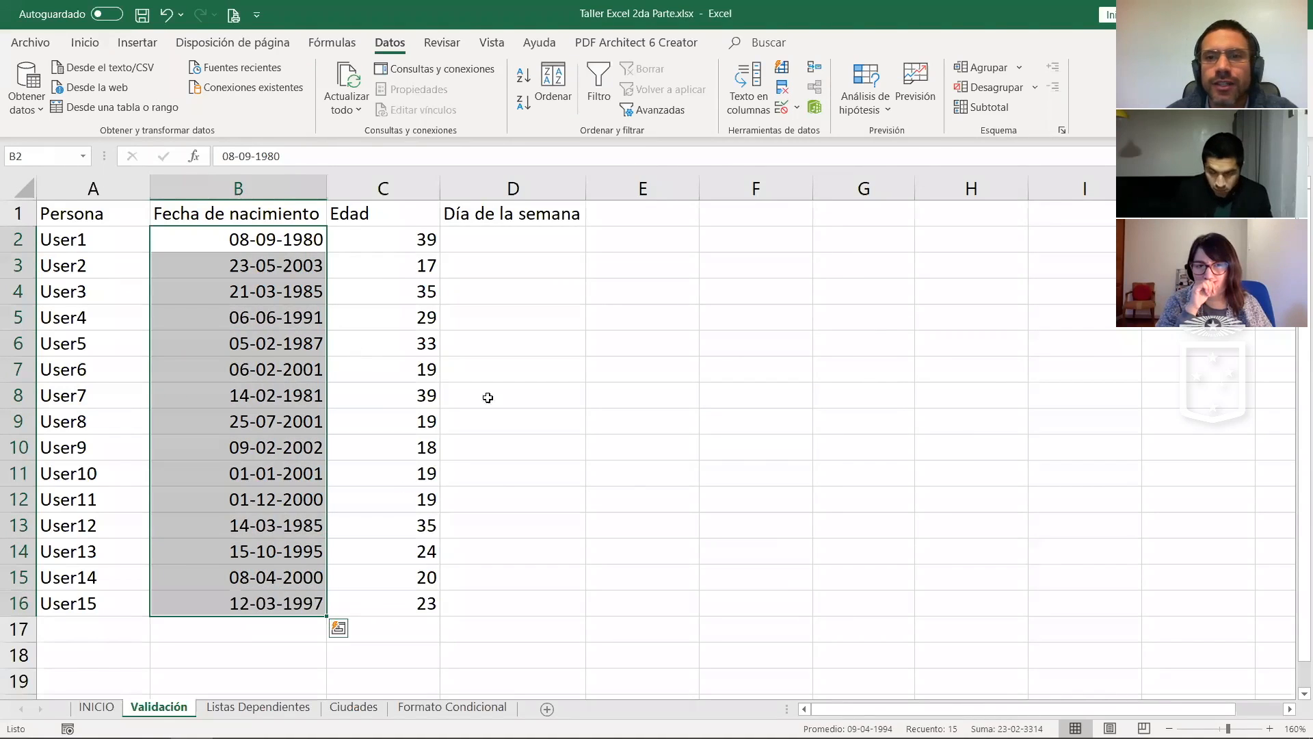
pyautogui.click(782, 107)
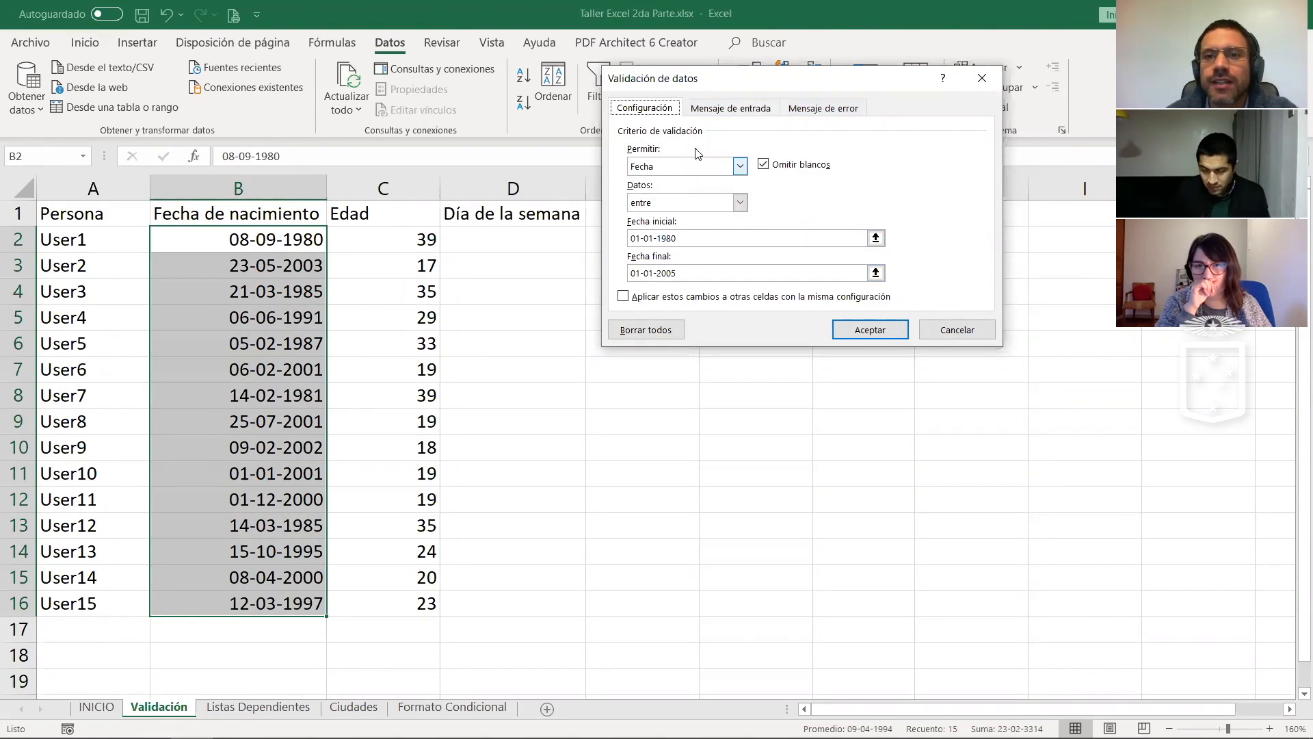
pyautogui.click(720, 112)
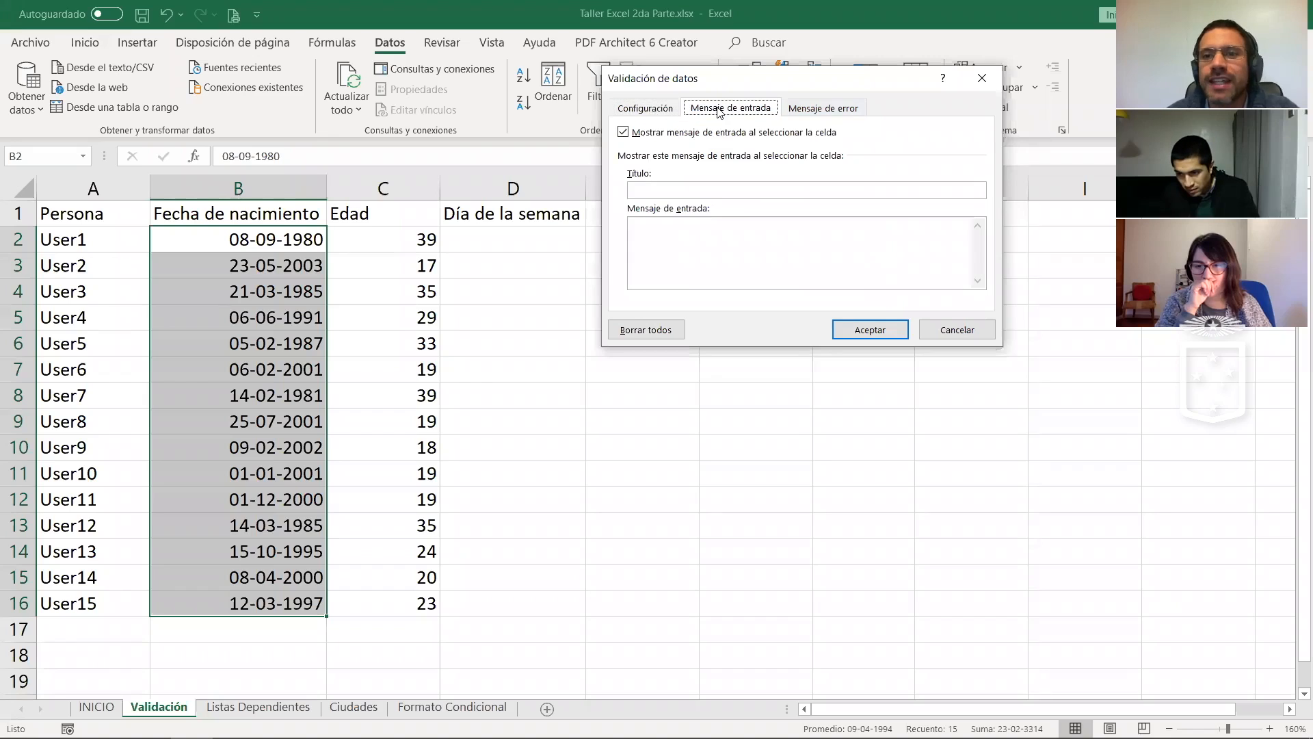
pyautogui.click(670, 190)
pyautogui.click(650, 241)
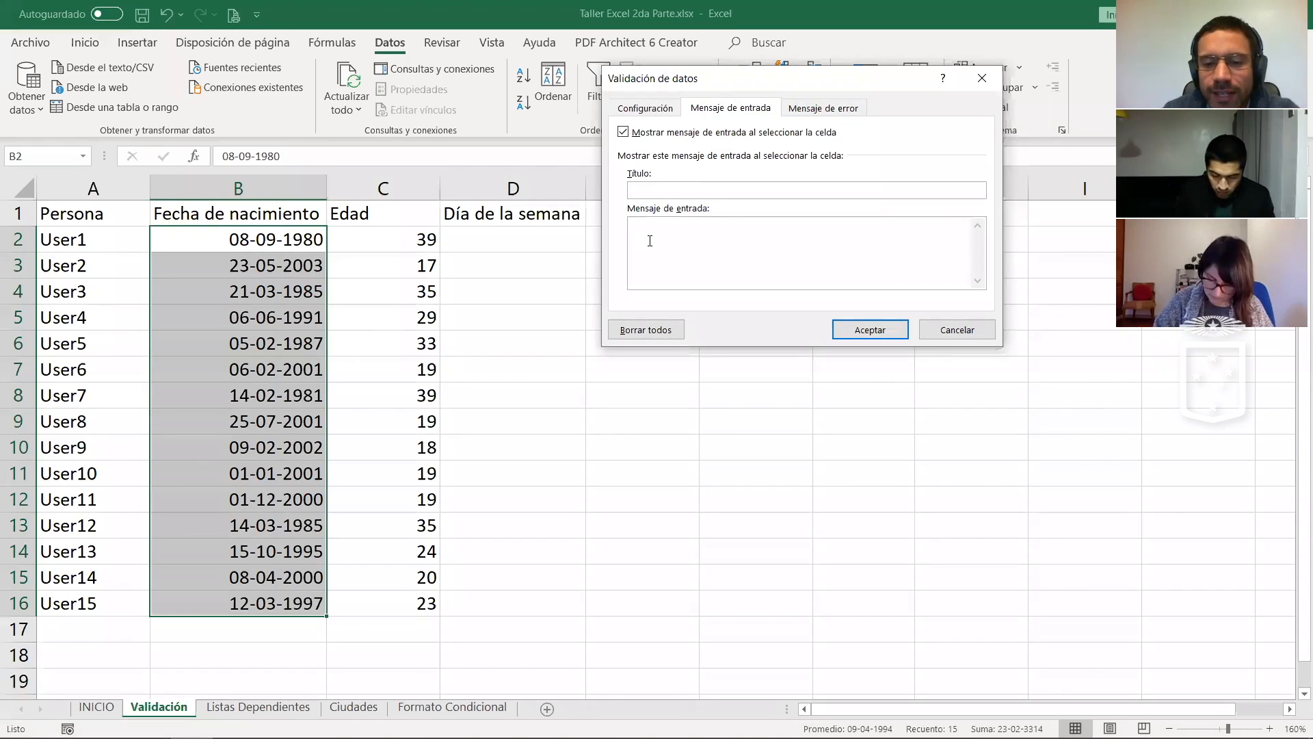
pyautogui.write('Ingresar ')
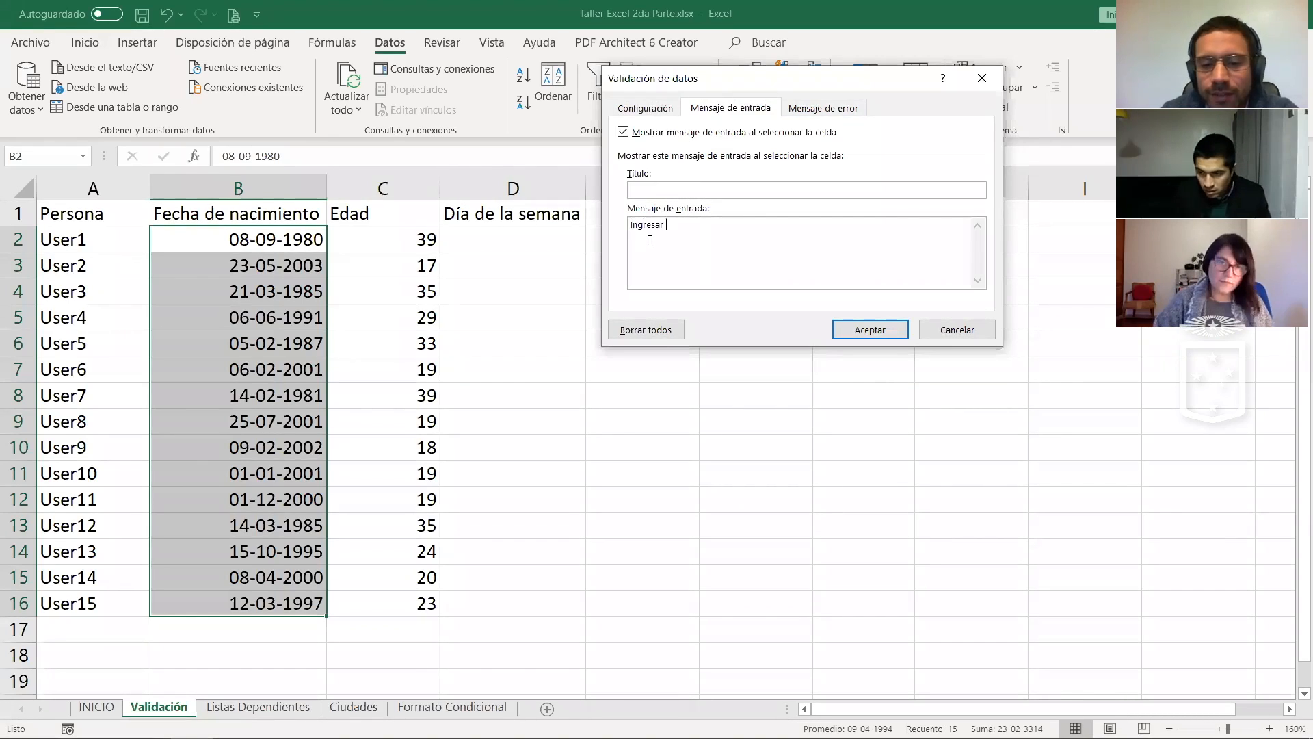
pyautogui.write('fecha entre ')
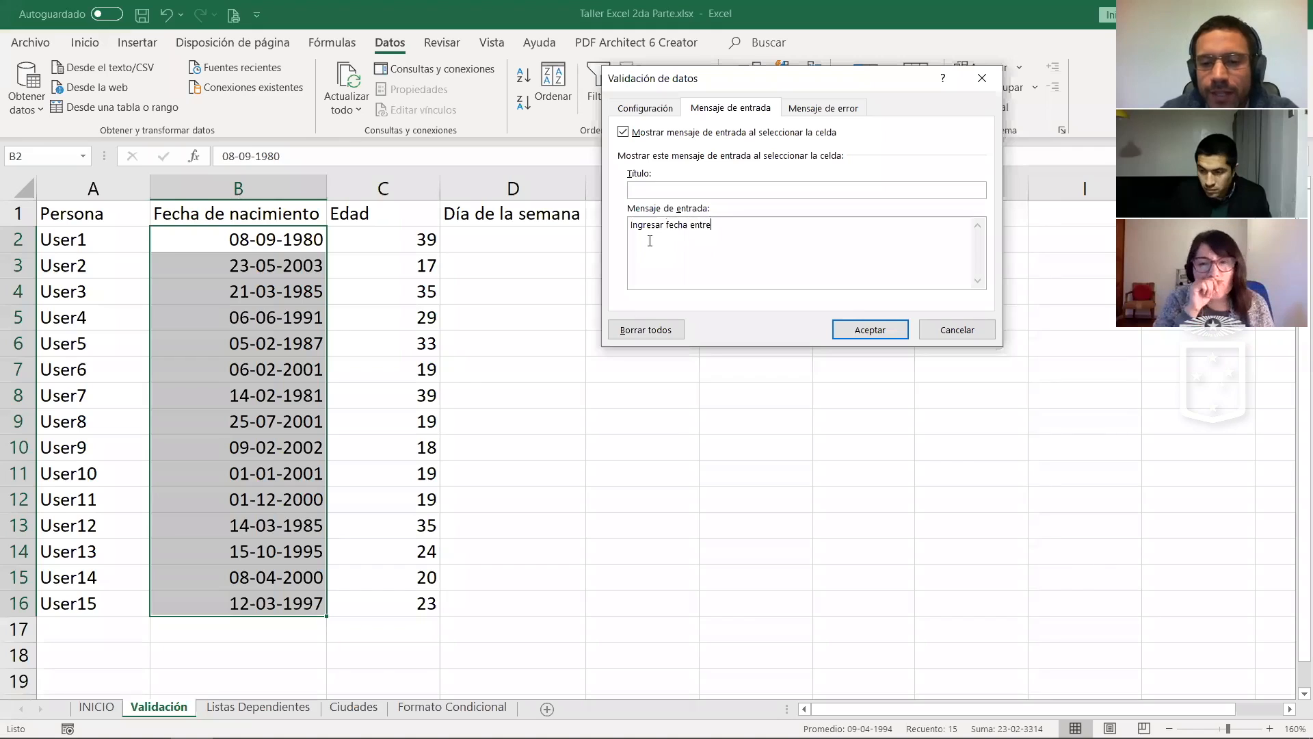
pyautogui.write('198')
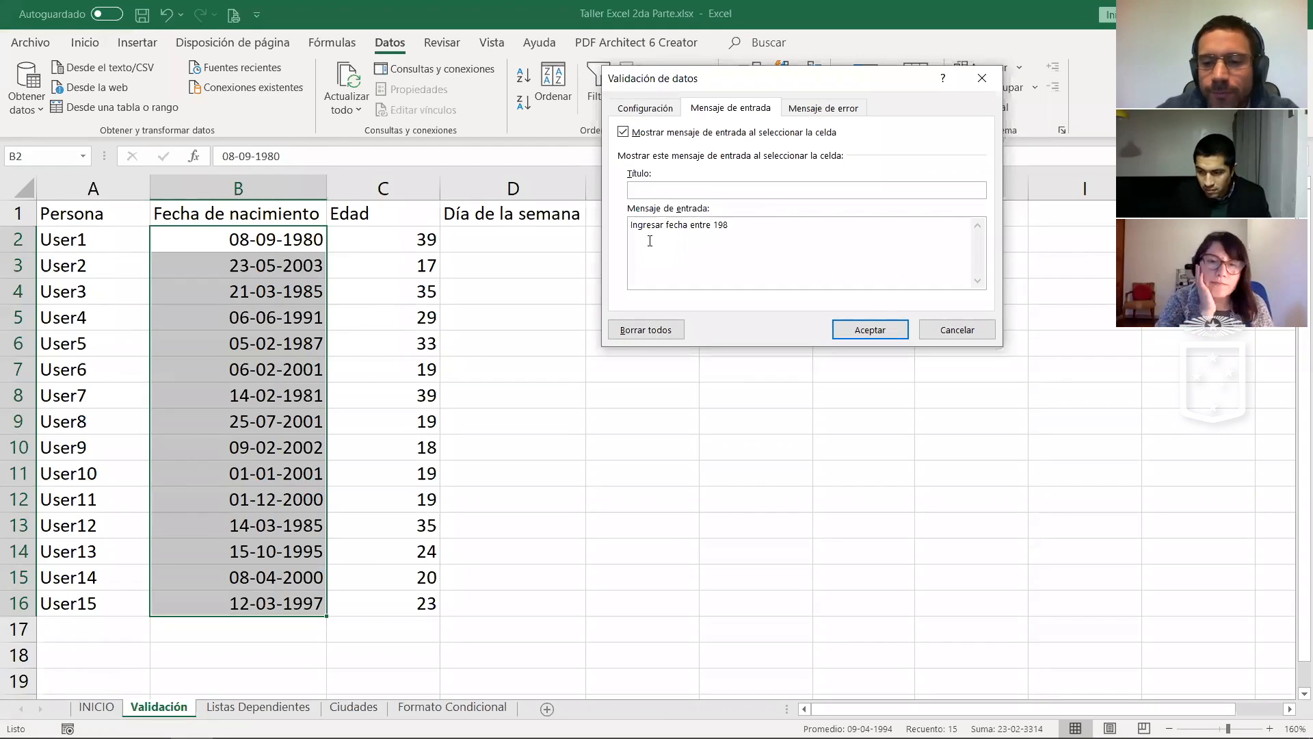
pyautogui.write('0 y 2005')
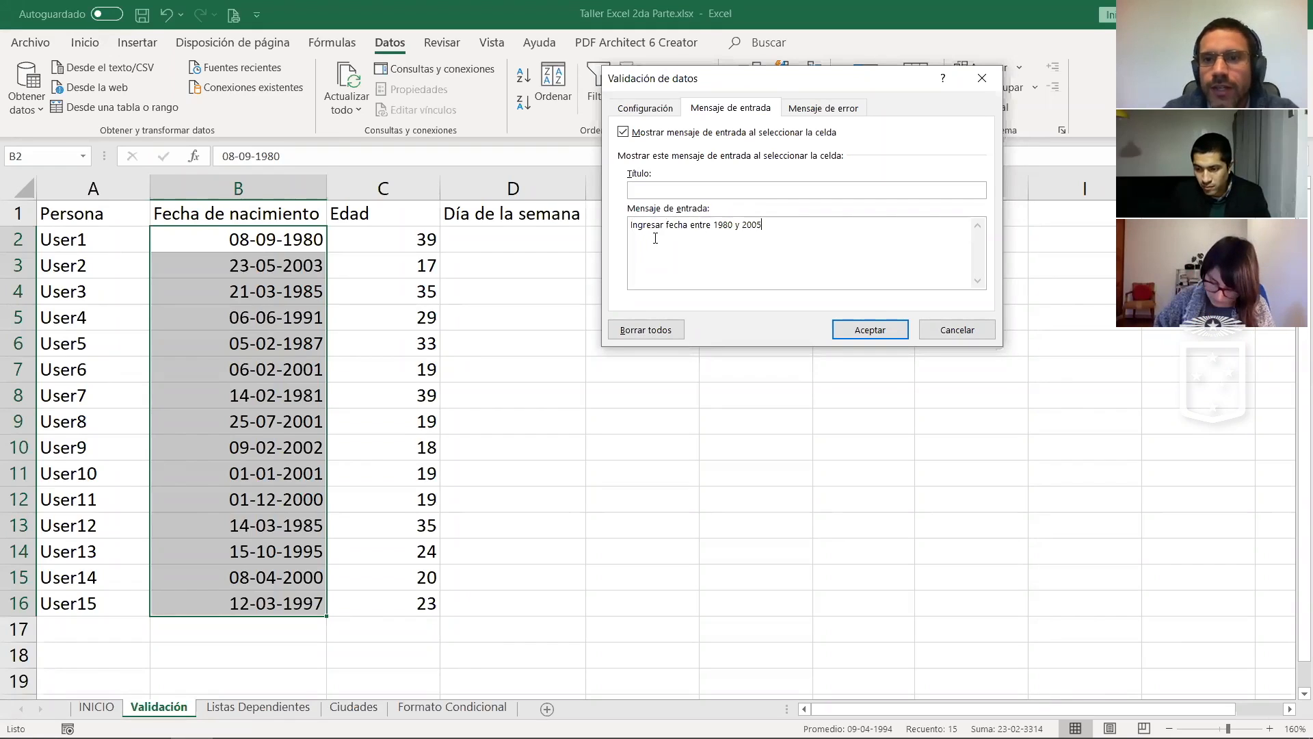
pyautogui.click(837, 335)
pyautogui.click(643, 291)
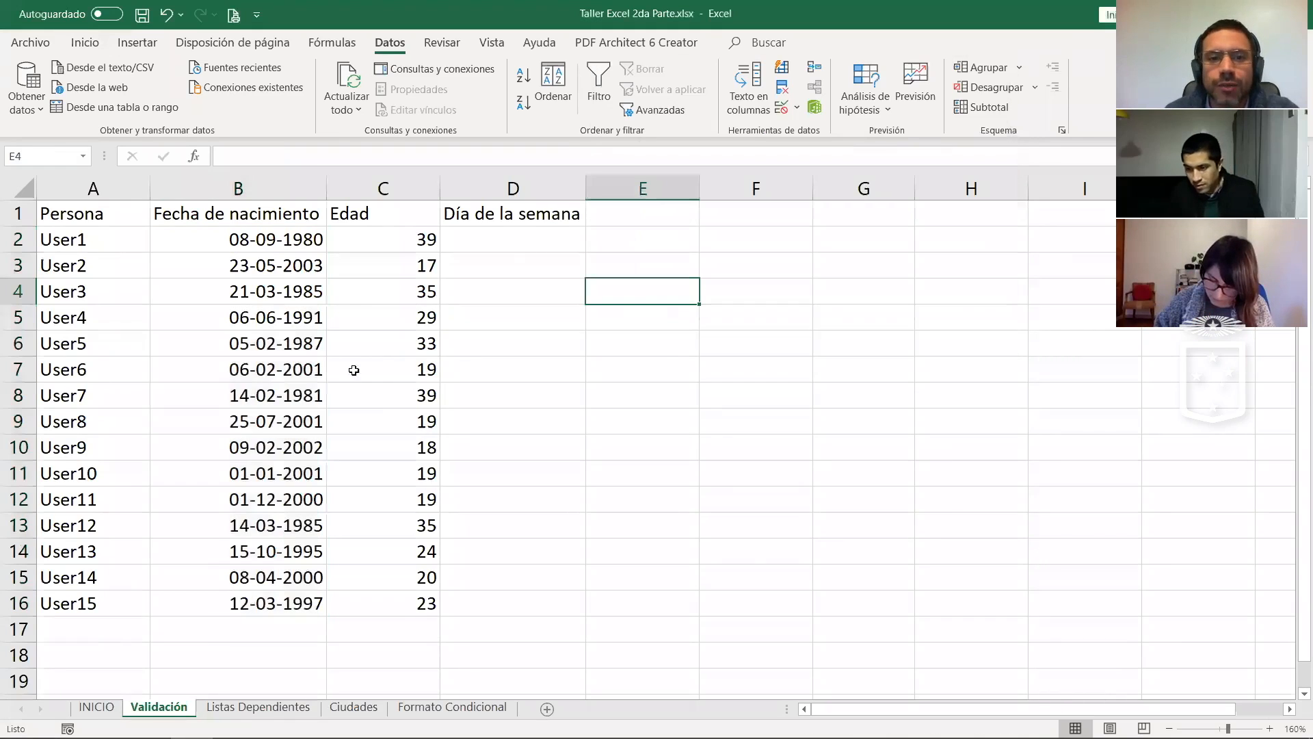
pyautogui.click(273, 347)
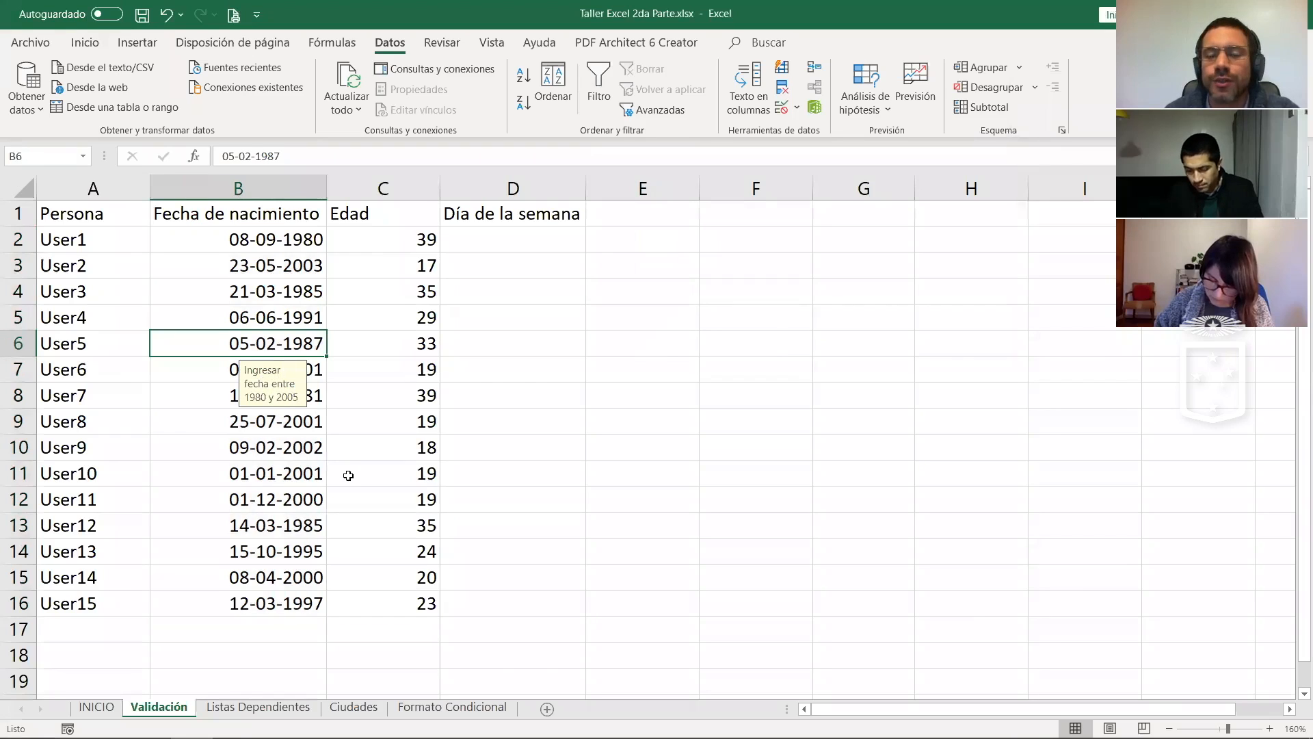
pyautogui.click(282, 474)
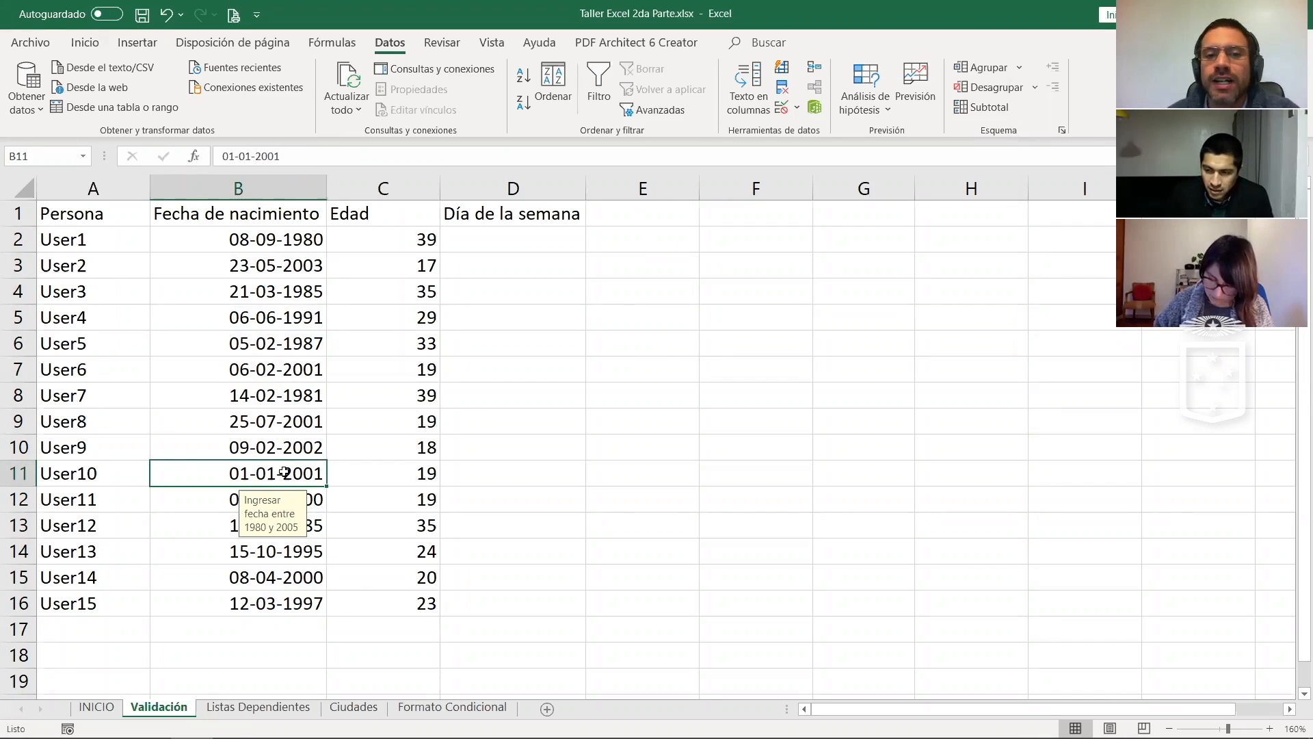
# Step: Check the validation input message on the birth date cells B9 and B4 and on the range B2:B10
pyautogui.press('Up')
pyautogui.press('Up')
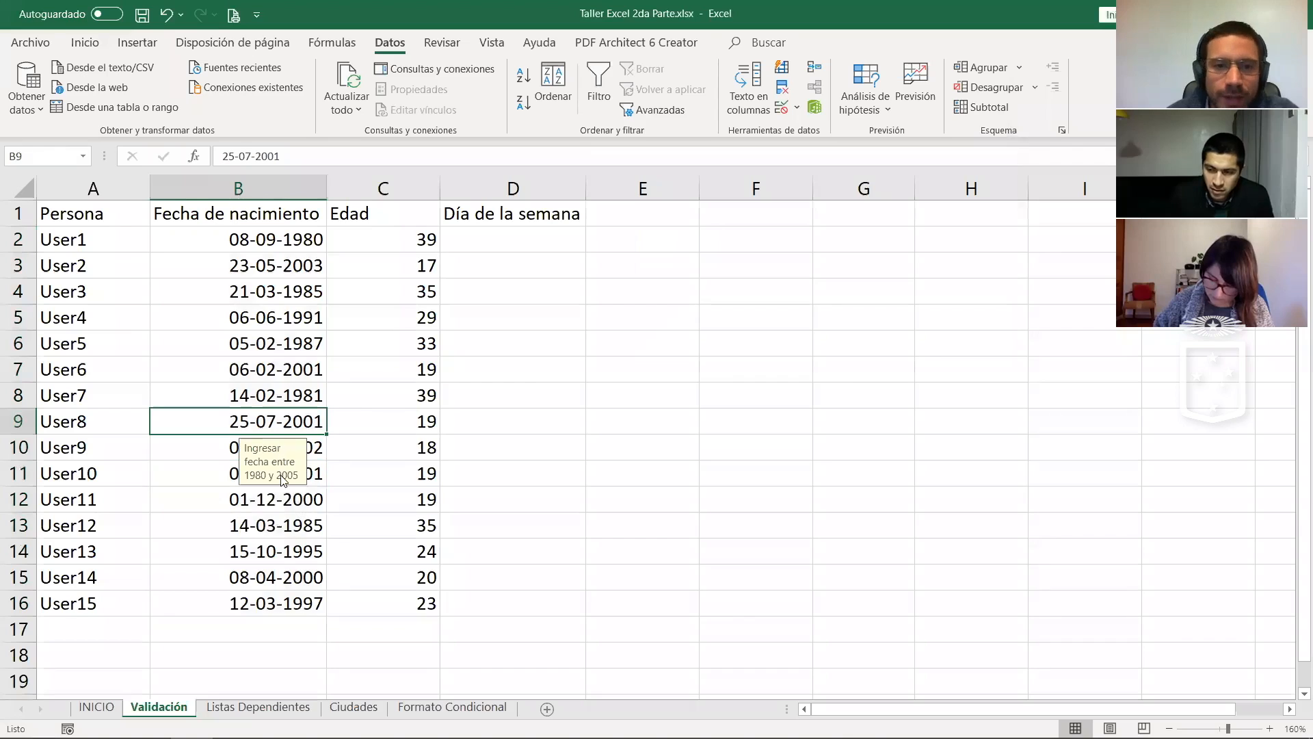
pyautogui.click(278, 301)
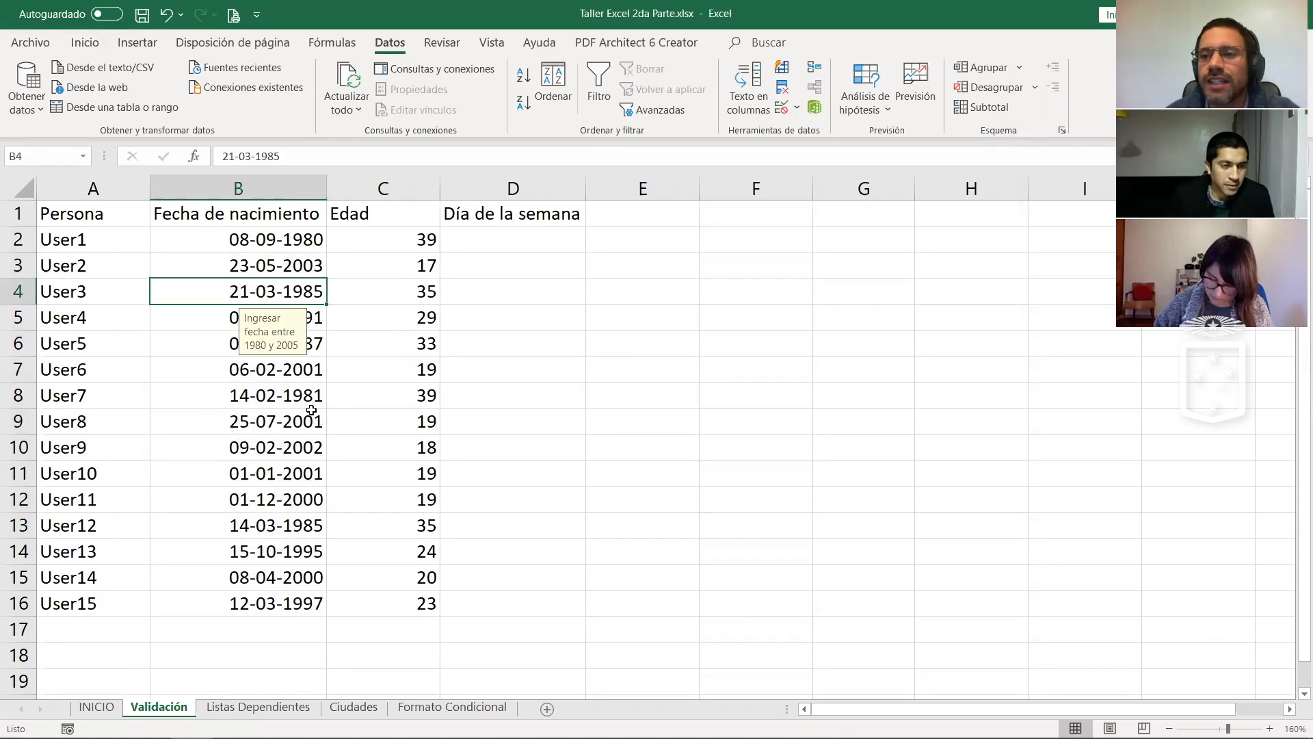
pyautogui.moveTo(295, 239); pyautogui.dragTo(294, 448)
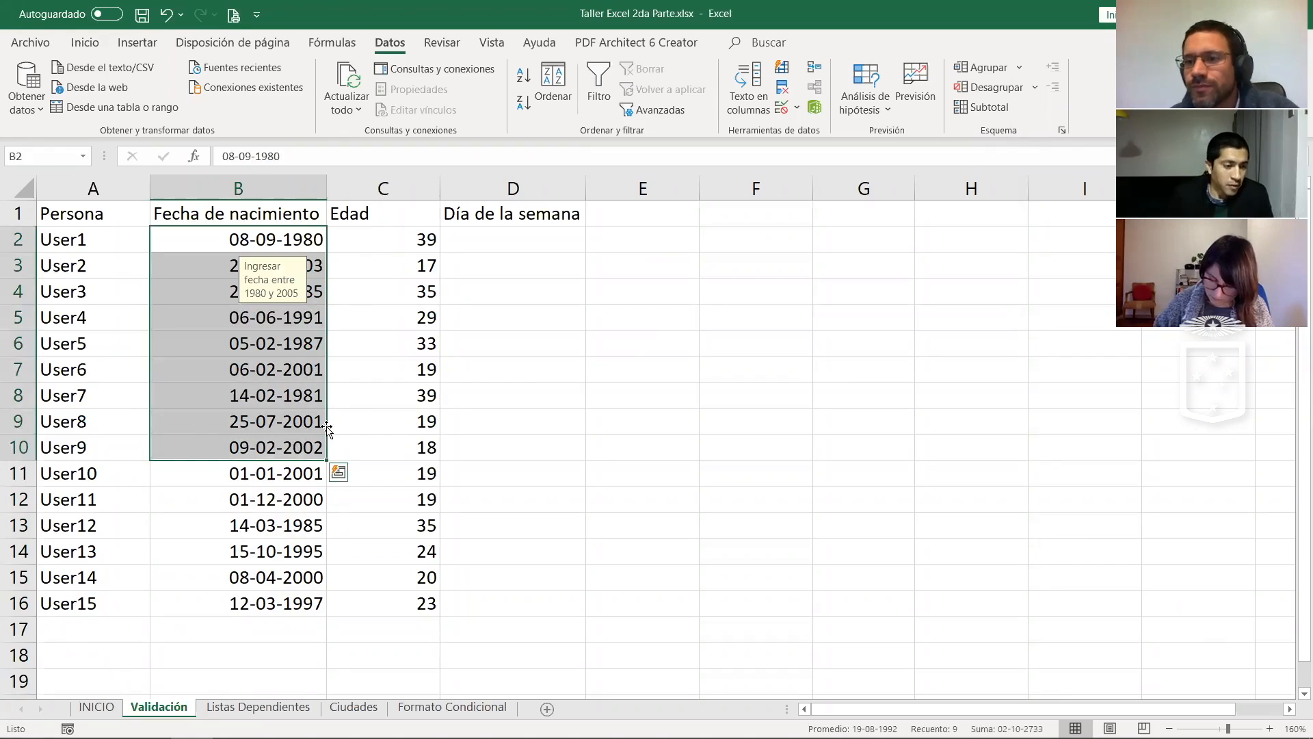
pyautogui.click(508, 346)
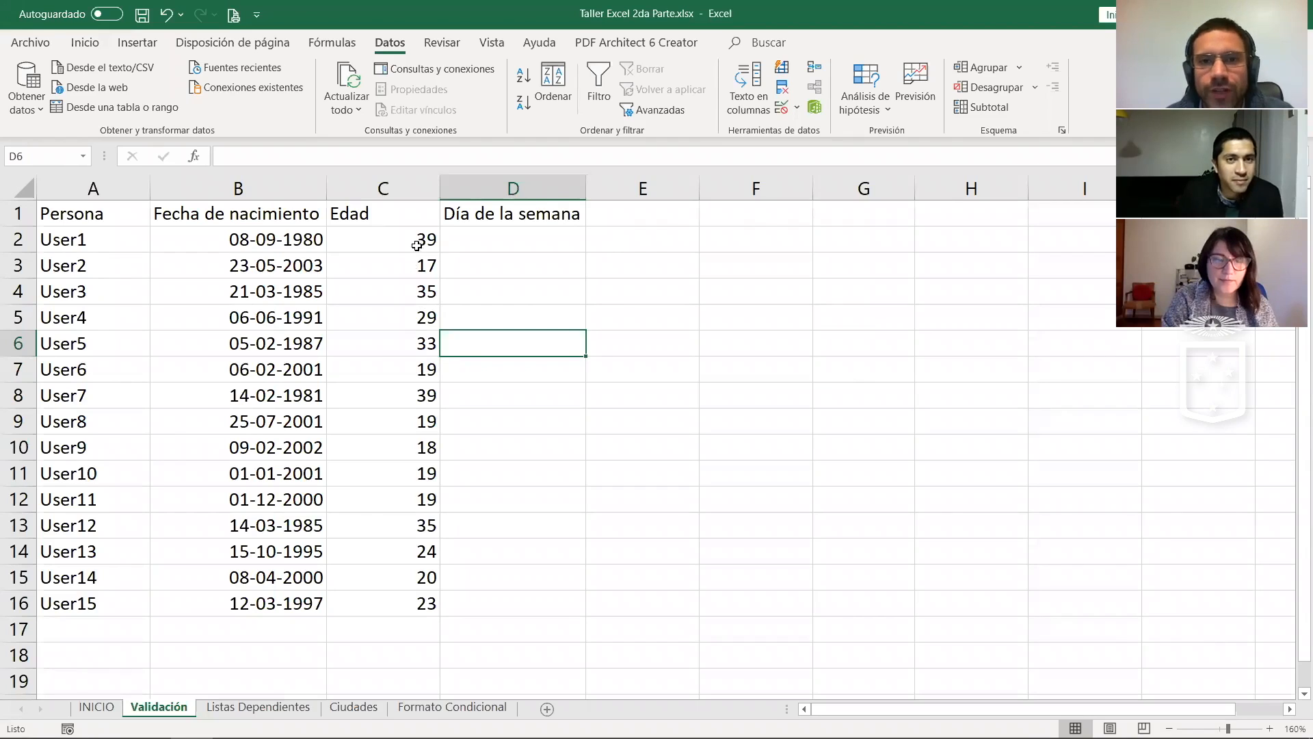
# Step: Enter the formula =HOY() in E2 to return the current date
pyautogui.click(608, 251)
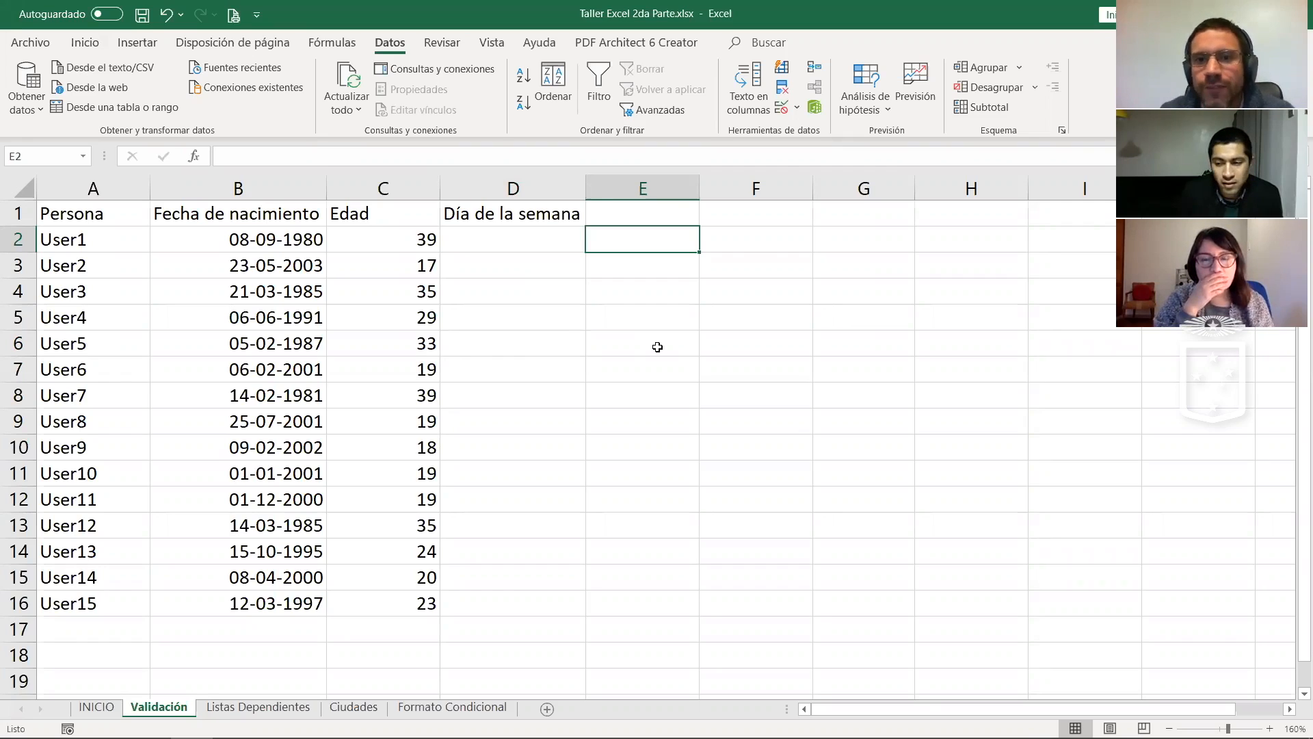
pyautogui.write('=HOY()')
pyautogui.press('Return')
pyautogui.click(636, 238)
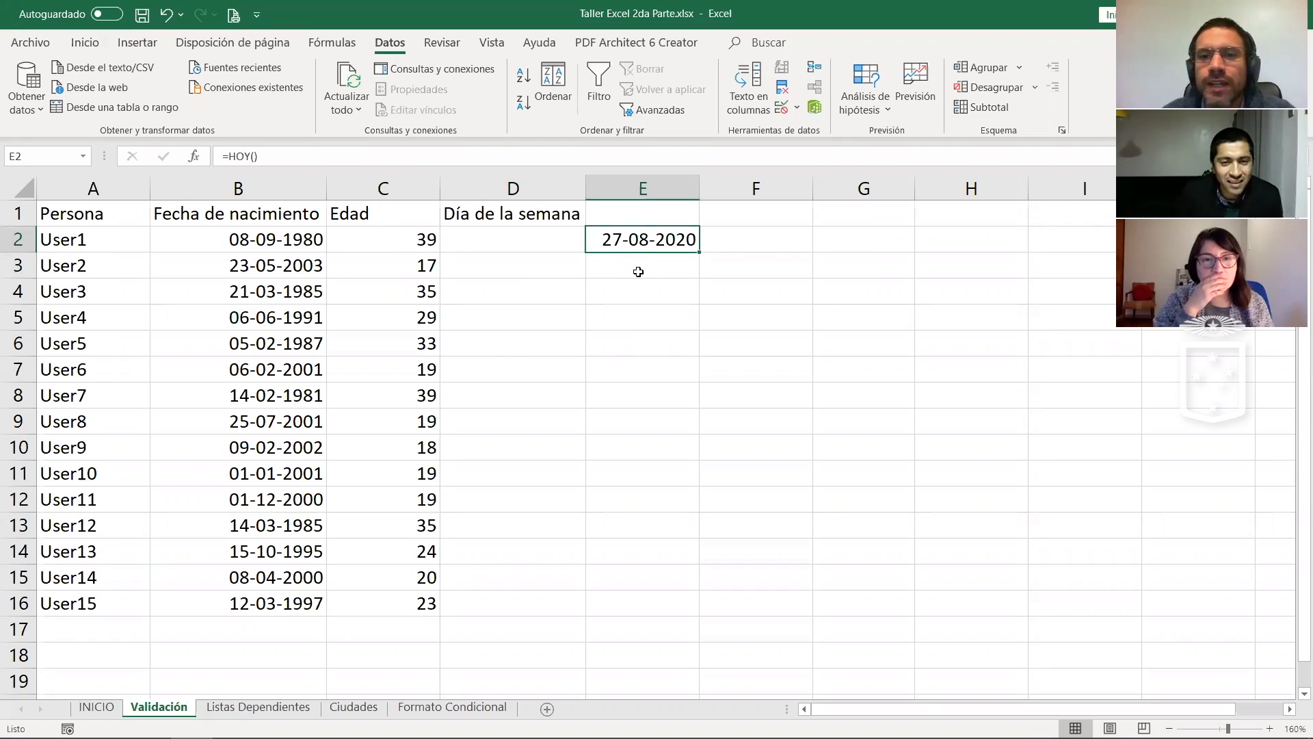
# Step: Enter the formula =AÑO(E2) in F2 to extract the year from the date in E2
pyautogui.click(639, 272)
pyautogui.click(751, 259)
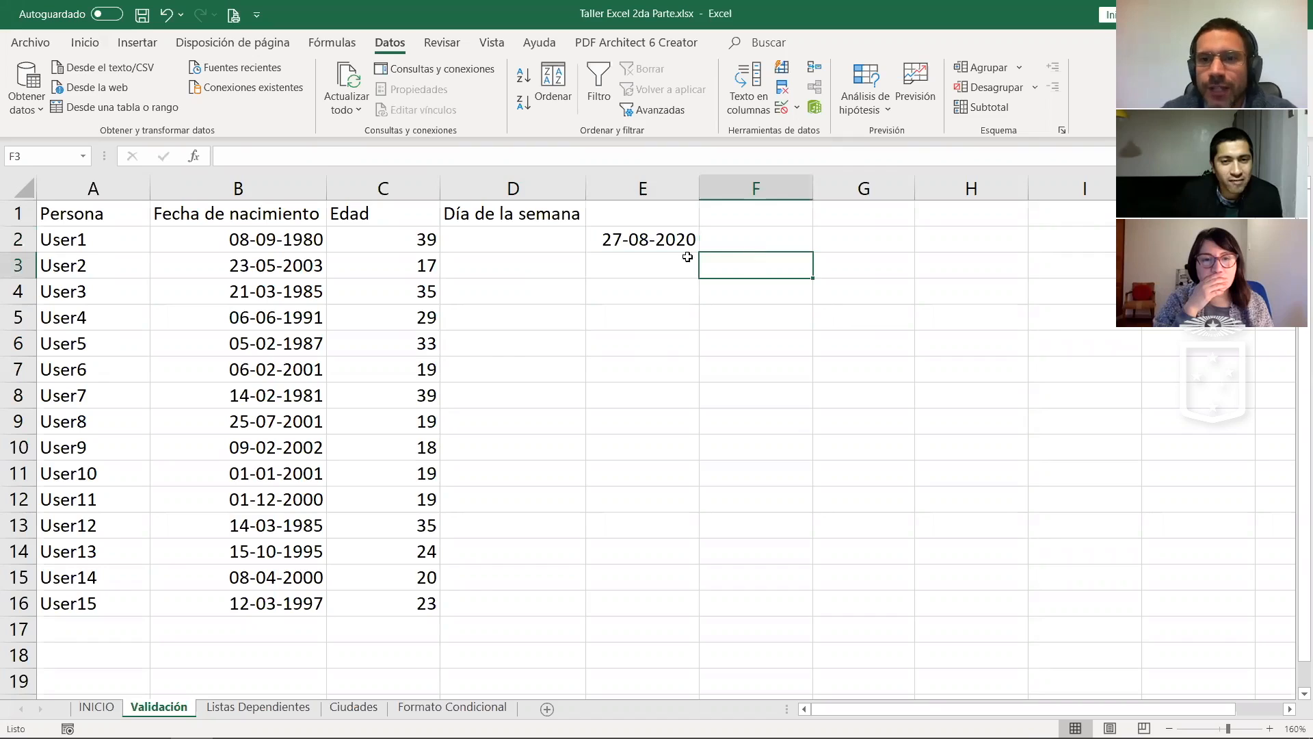
pyautogui.click(714, 246)
pyautogui.write('=')
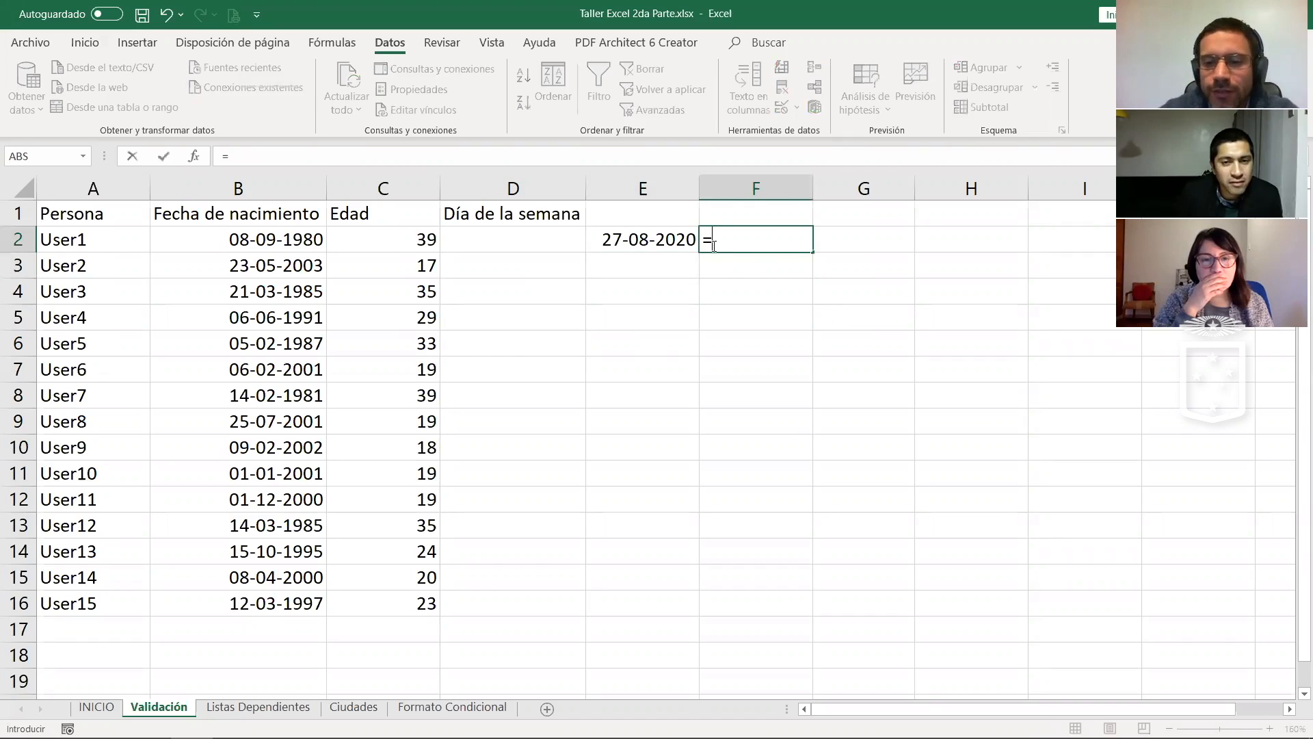
pyautogui.write('AÑO(')
pyautogui.click(667, 233)
pyautogui.write(')')
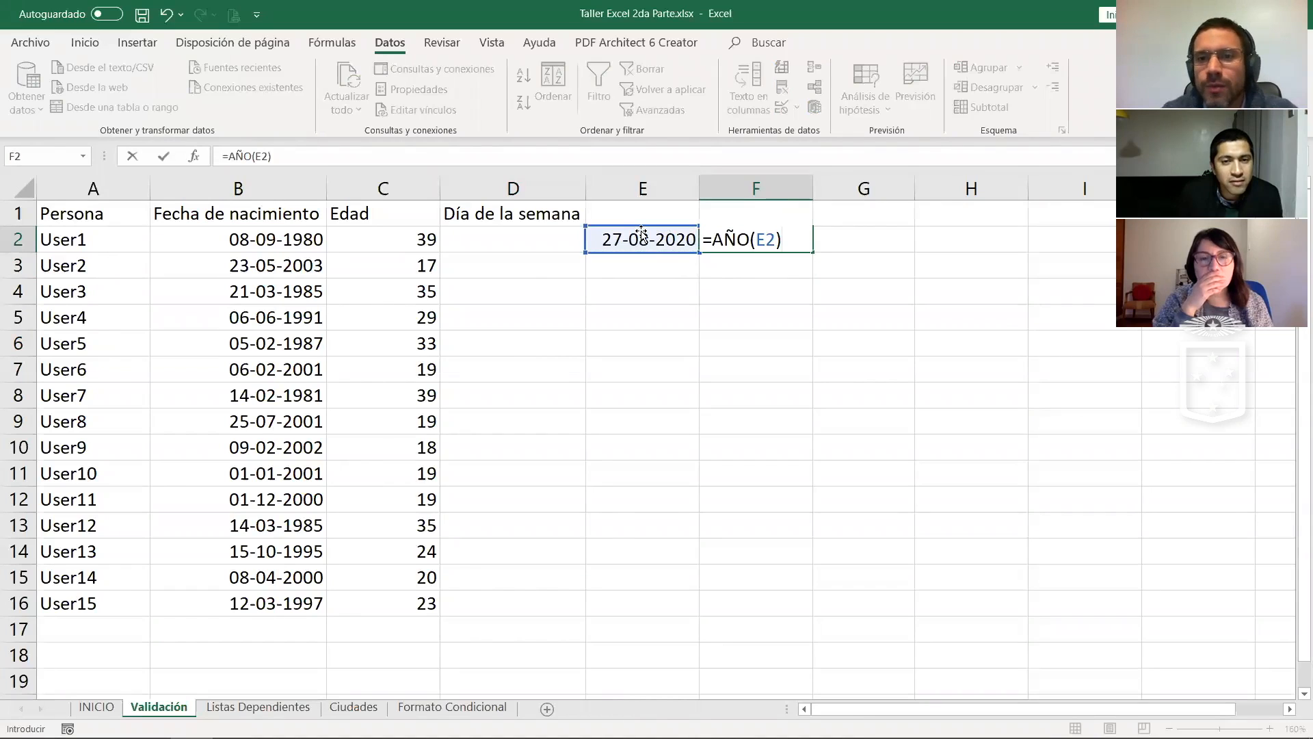
pyautogui.press('Return')
# Step: Change the number format of the year formula in F2 from date to General
pyautogui.click(722, 240)
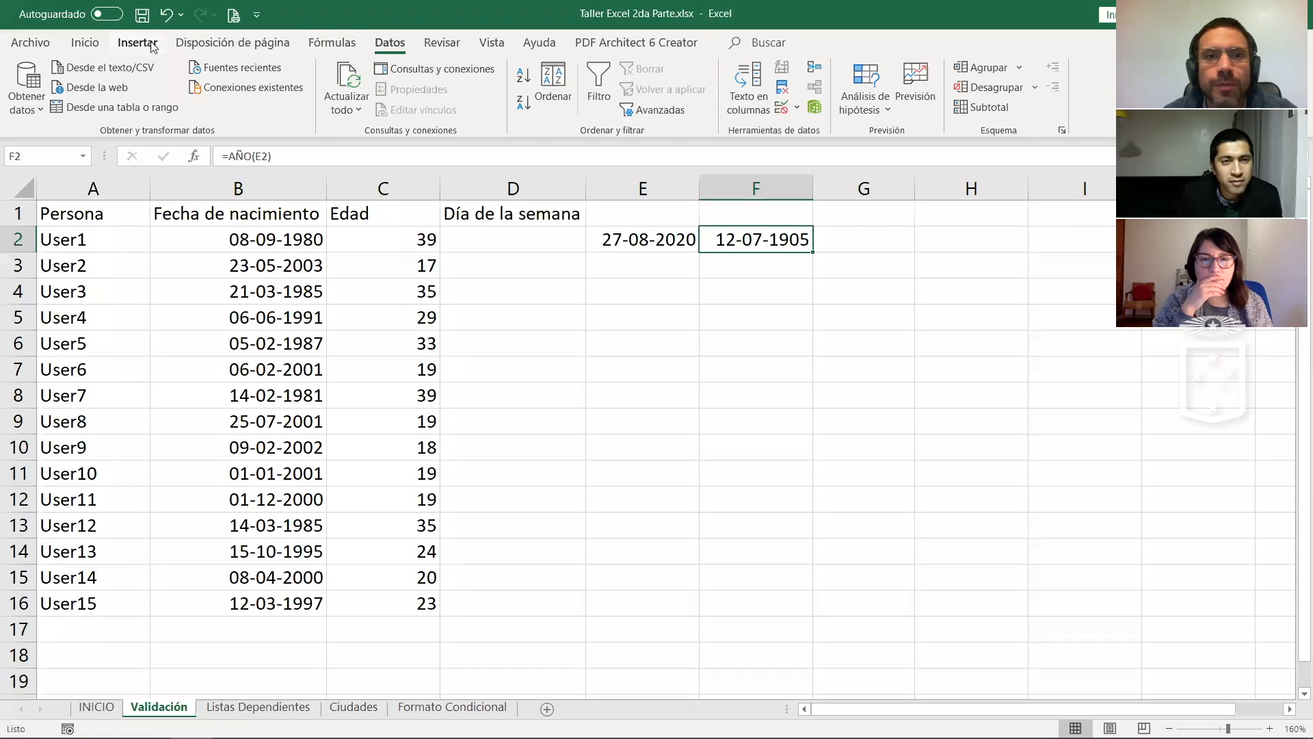
pyautogui.click(85, 42)
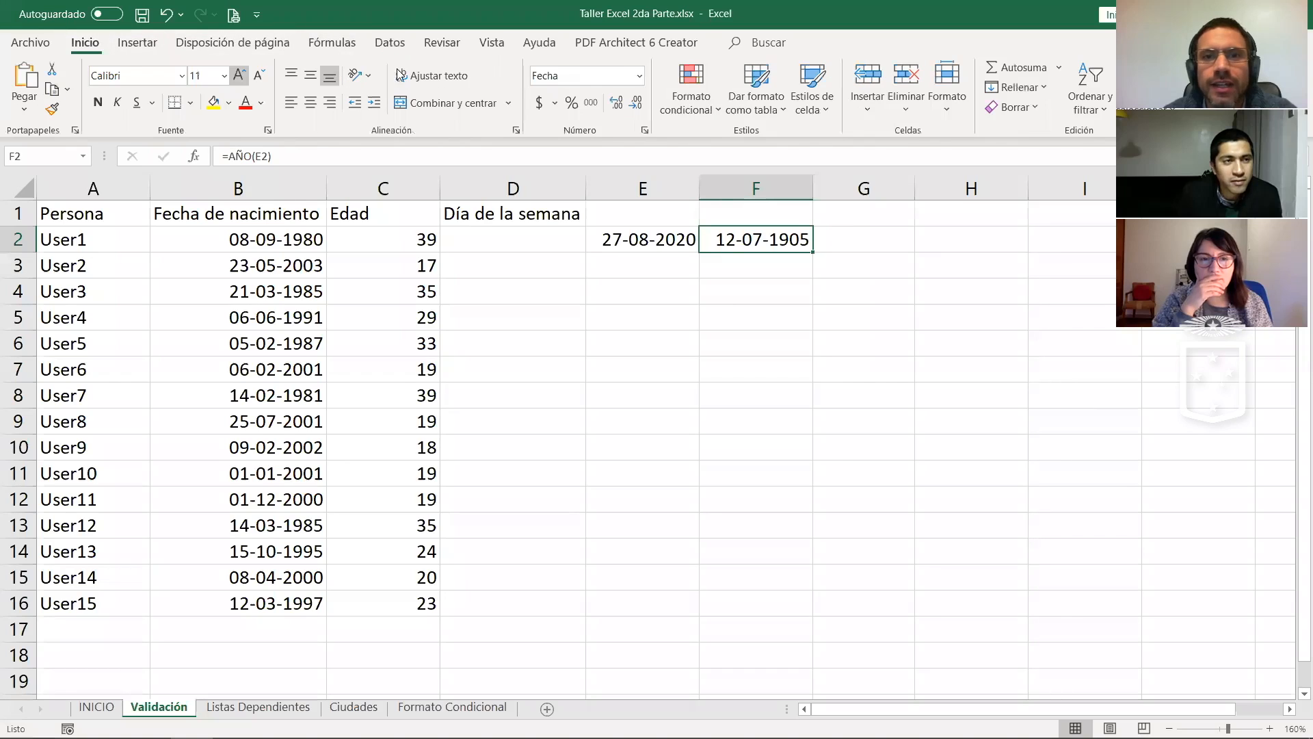
pyautogui.click(638, 76)
pyautogui.click(613, 95)
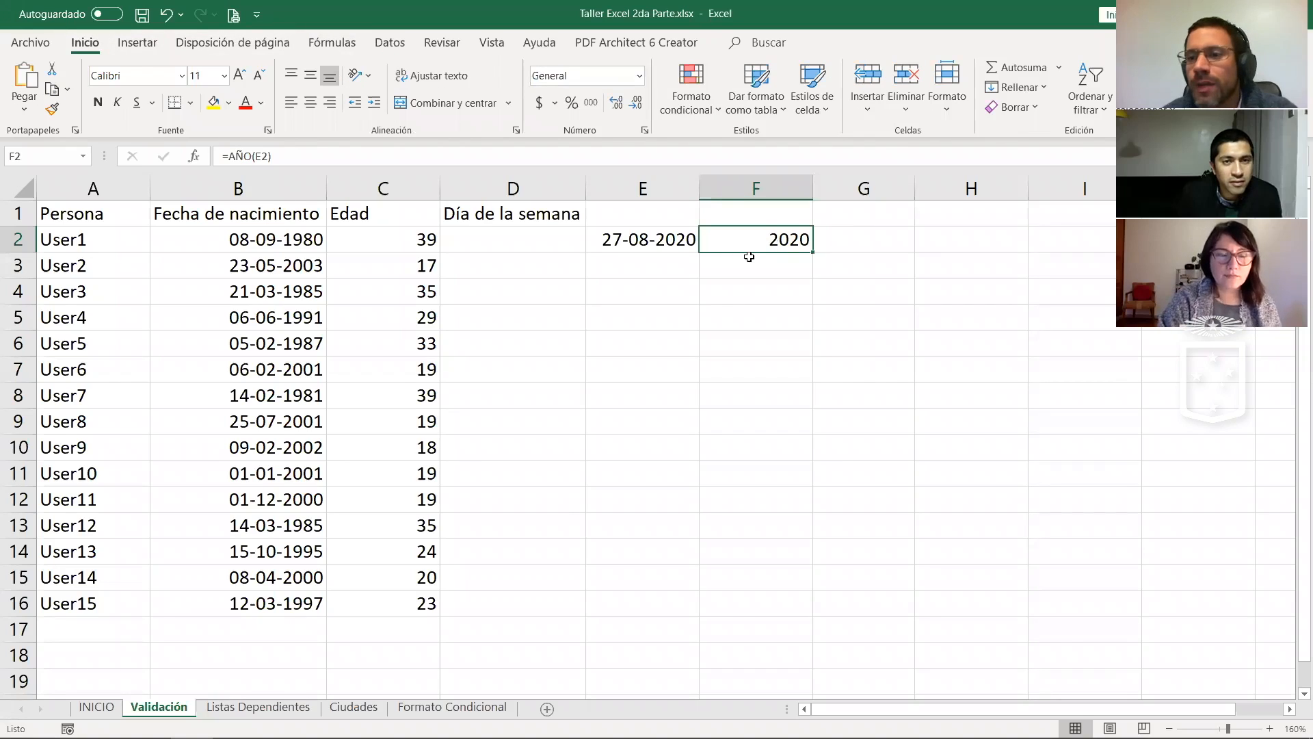
pyautogui.click(749, 264)
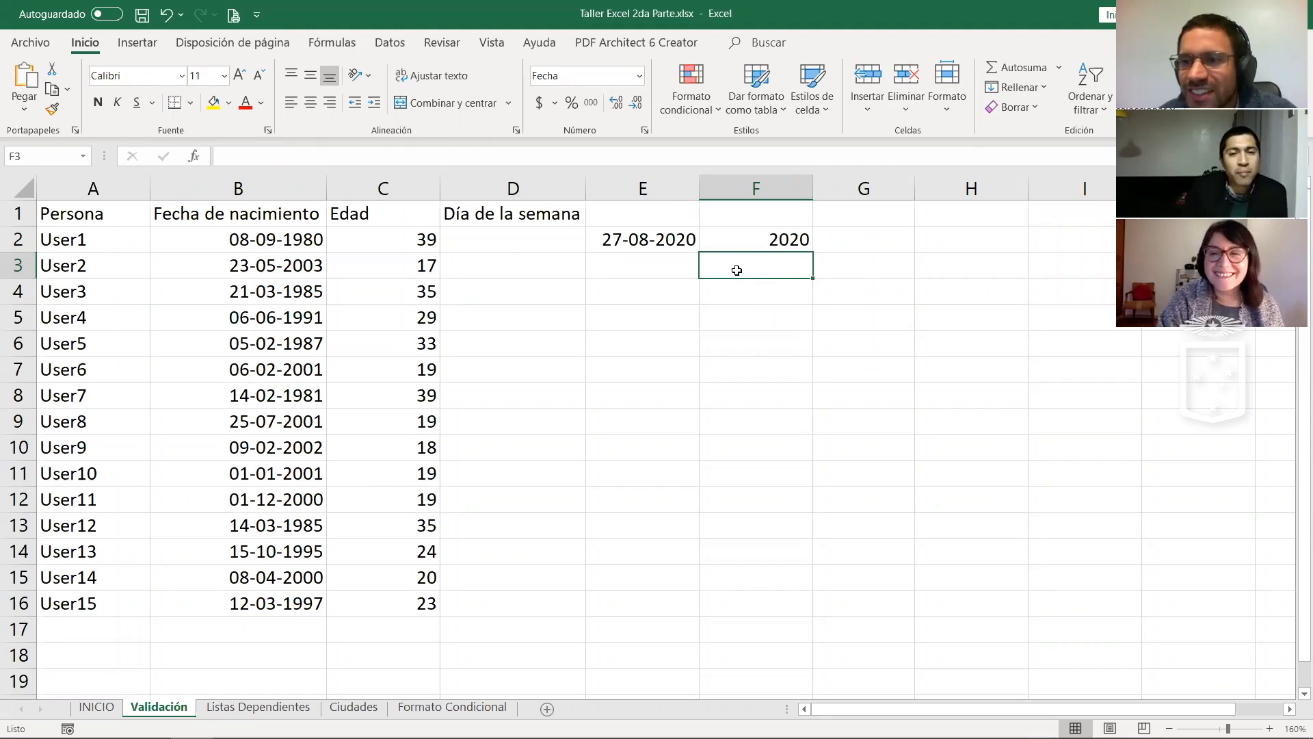
pyautogui.click(743, 247)
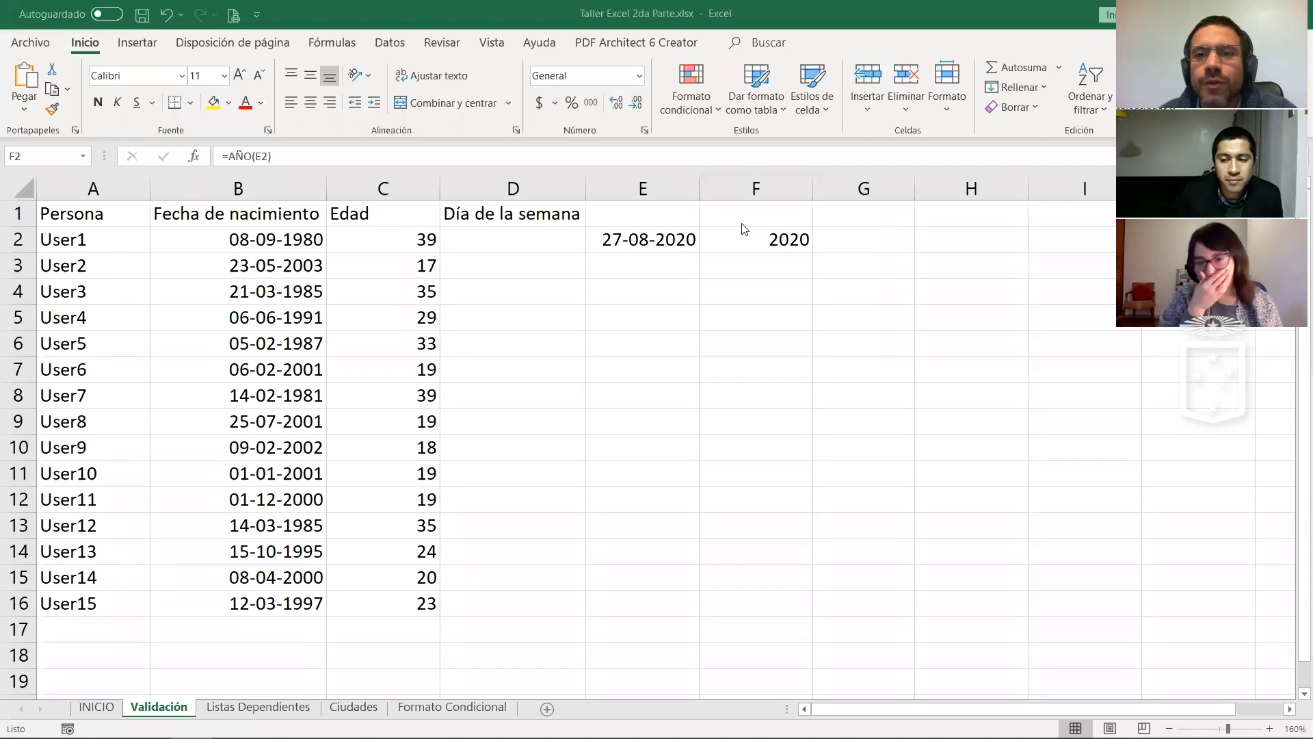
pyautogui.click(744, 228)
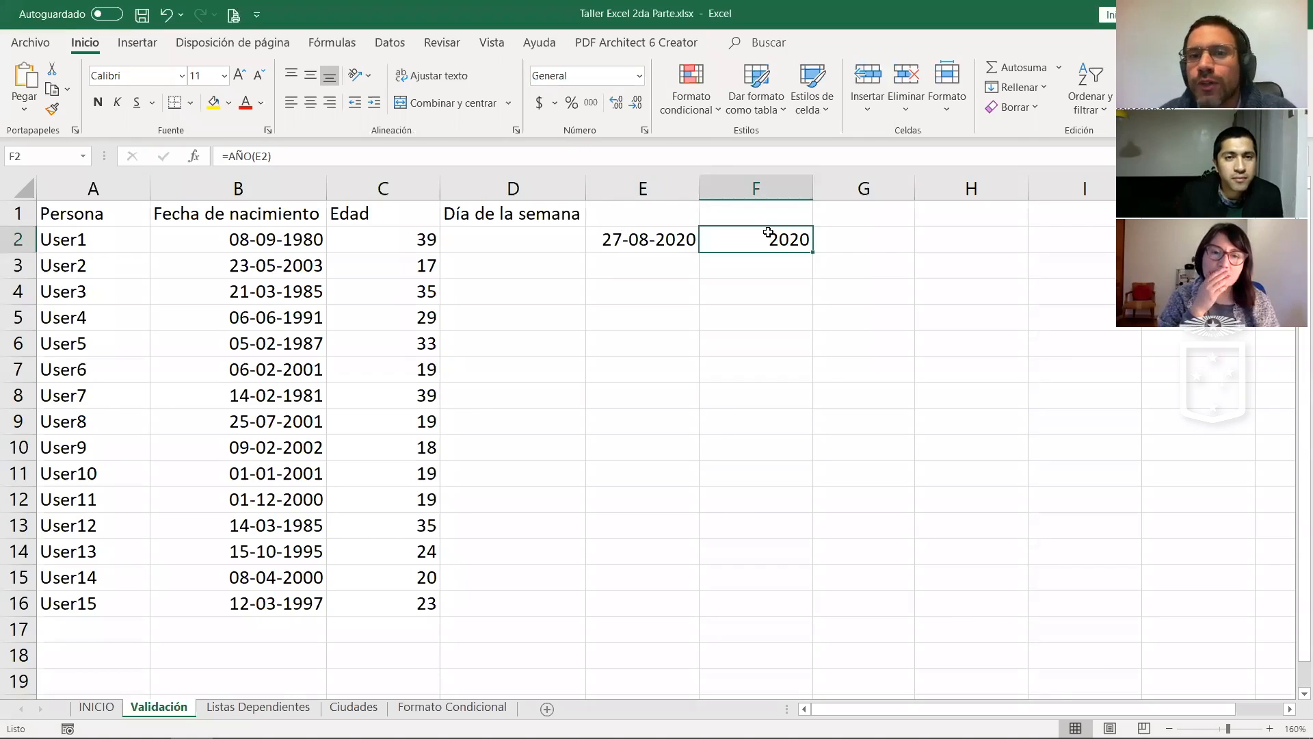
# Step: Enter 0,6 in G2 and format the cell as a percentage
pyautogui.click(903, 239)
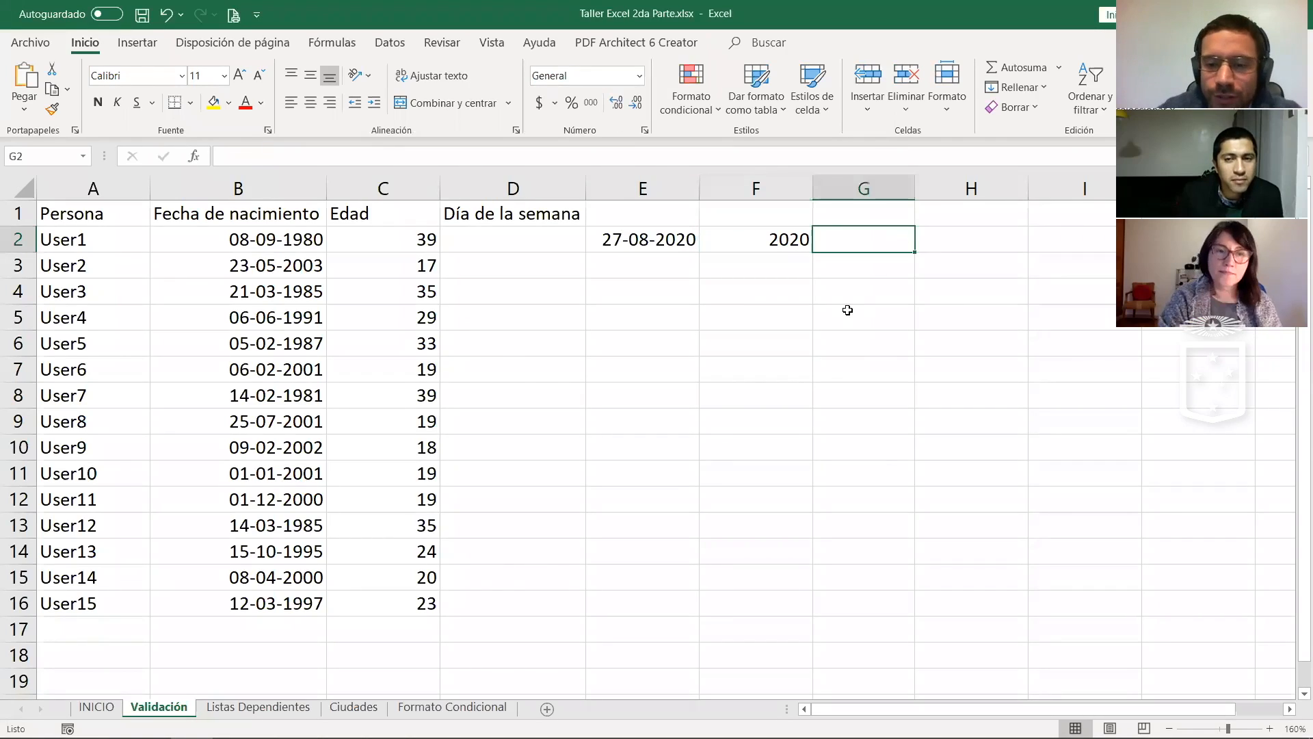
pyautogui.write('0,6')
pyautogui.press('Return')
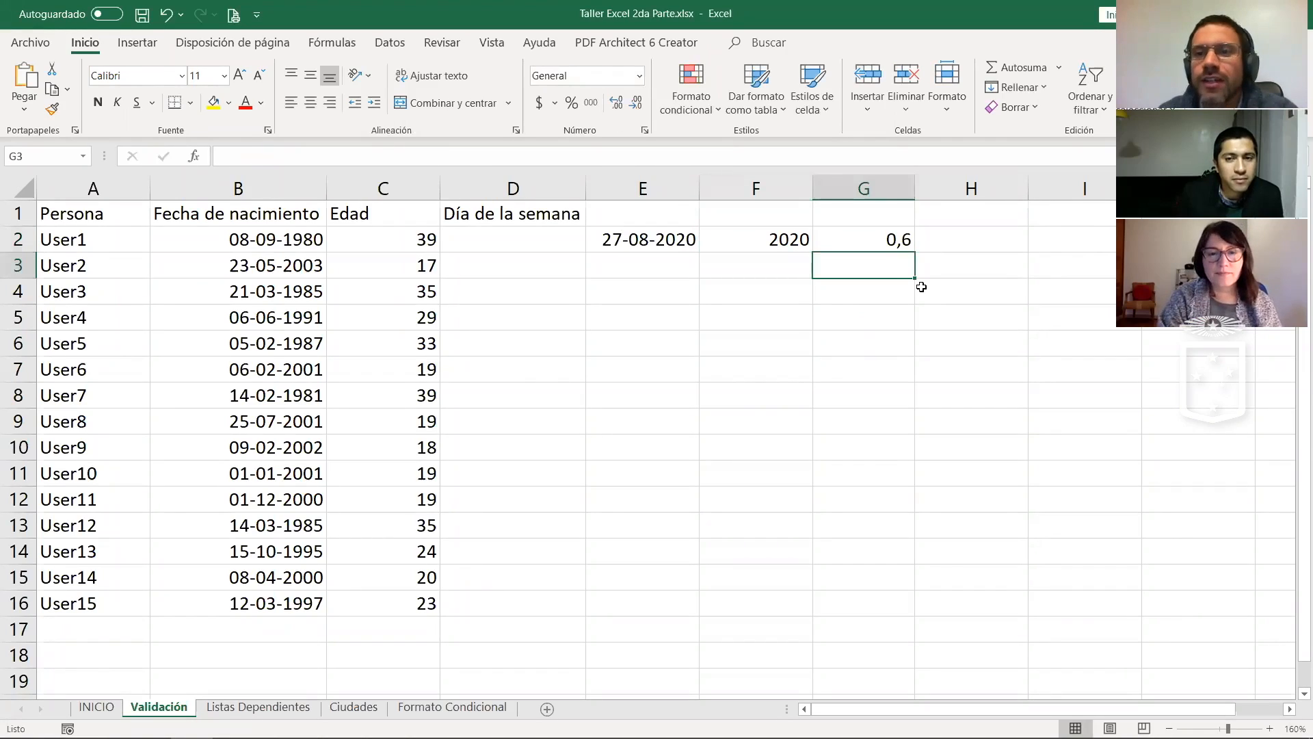
pyautogui.click(880, 243)
pyautogui.click(572, 103)
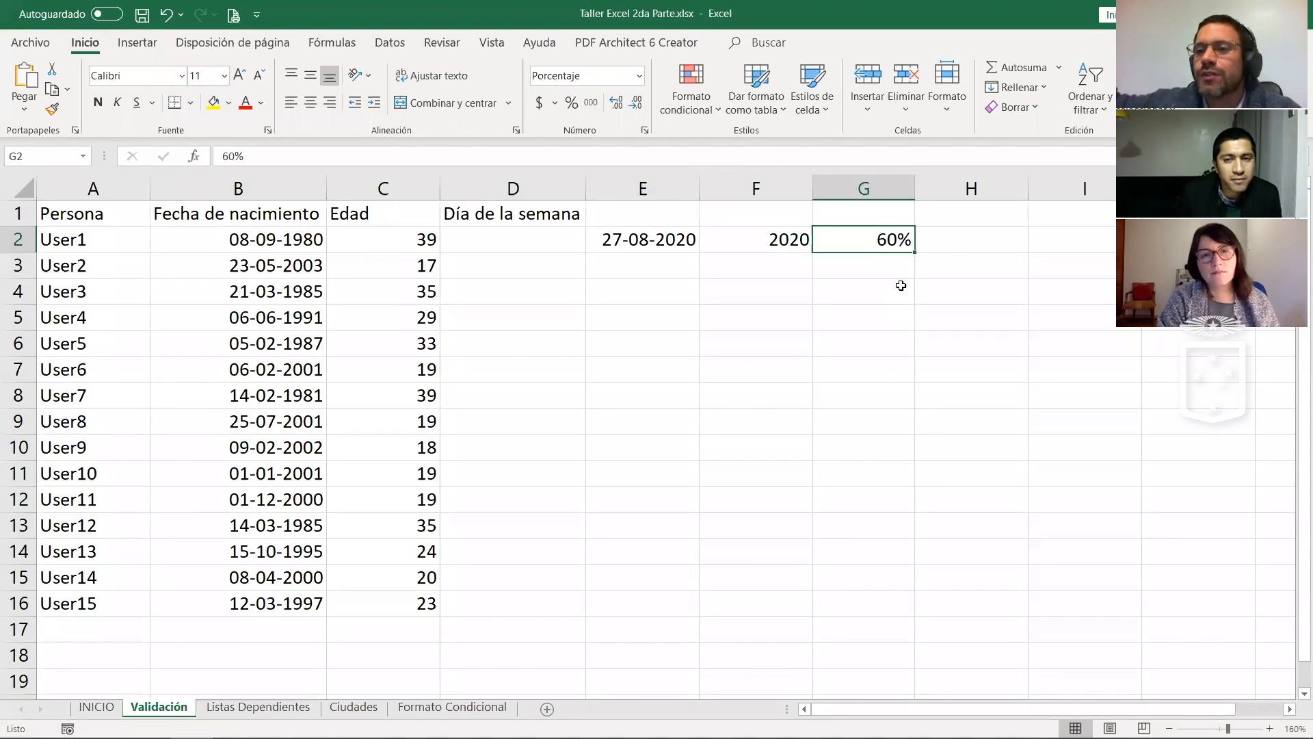
# Step: Compare the contents and number formats of E2, F2 and G2
pyautogui.click(670, 238)
pyautogui.click(739, 237)
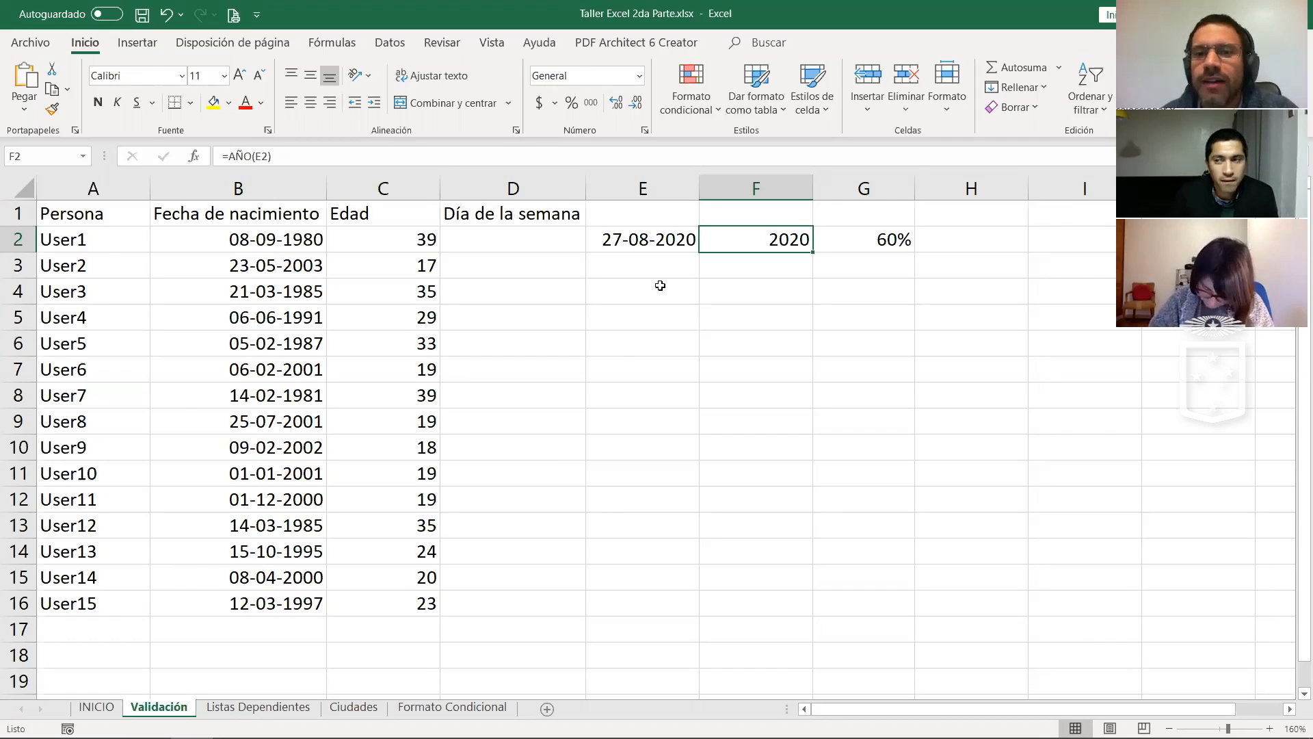
pyautogui.click(654, 239)
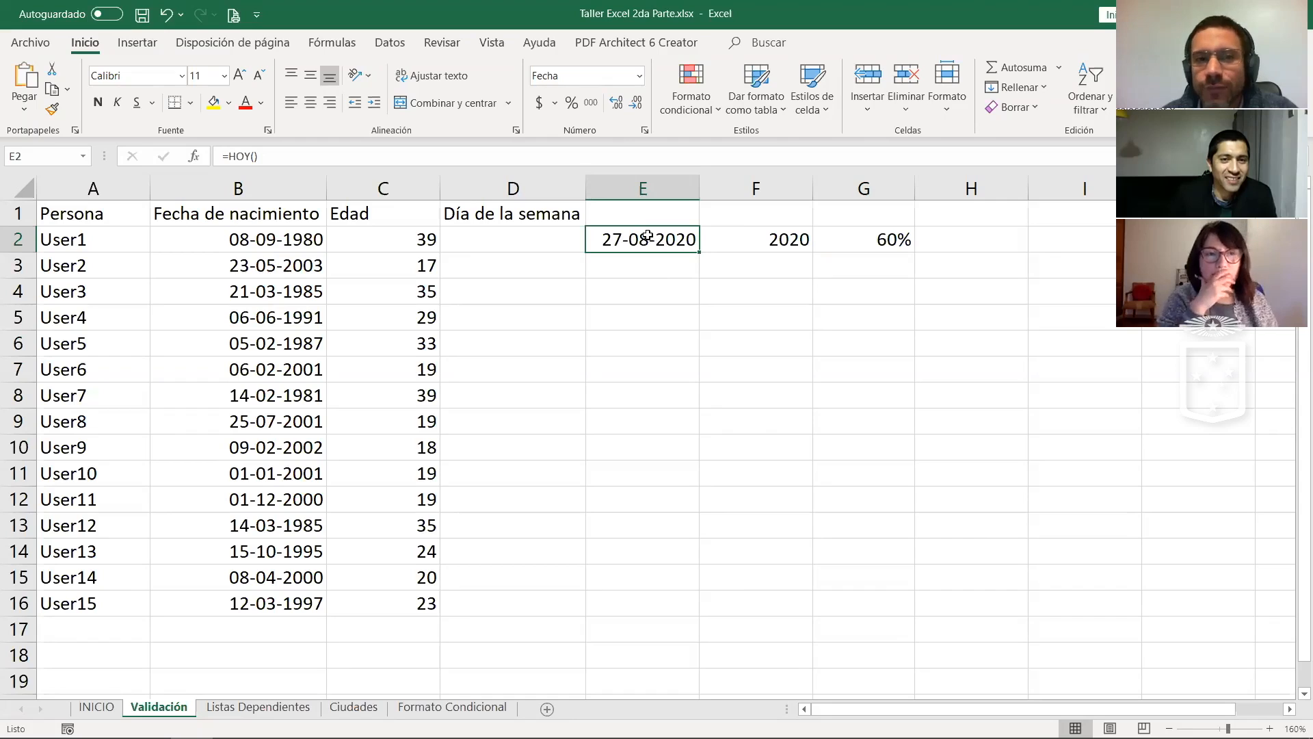
pyautogui.click(794, 238)
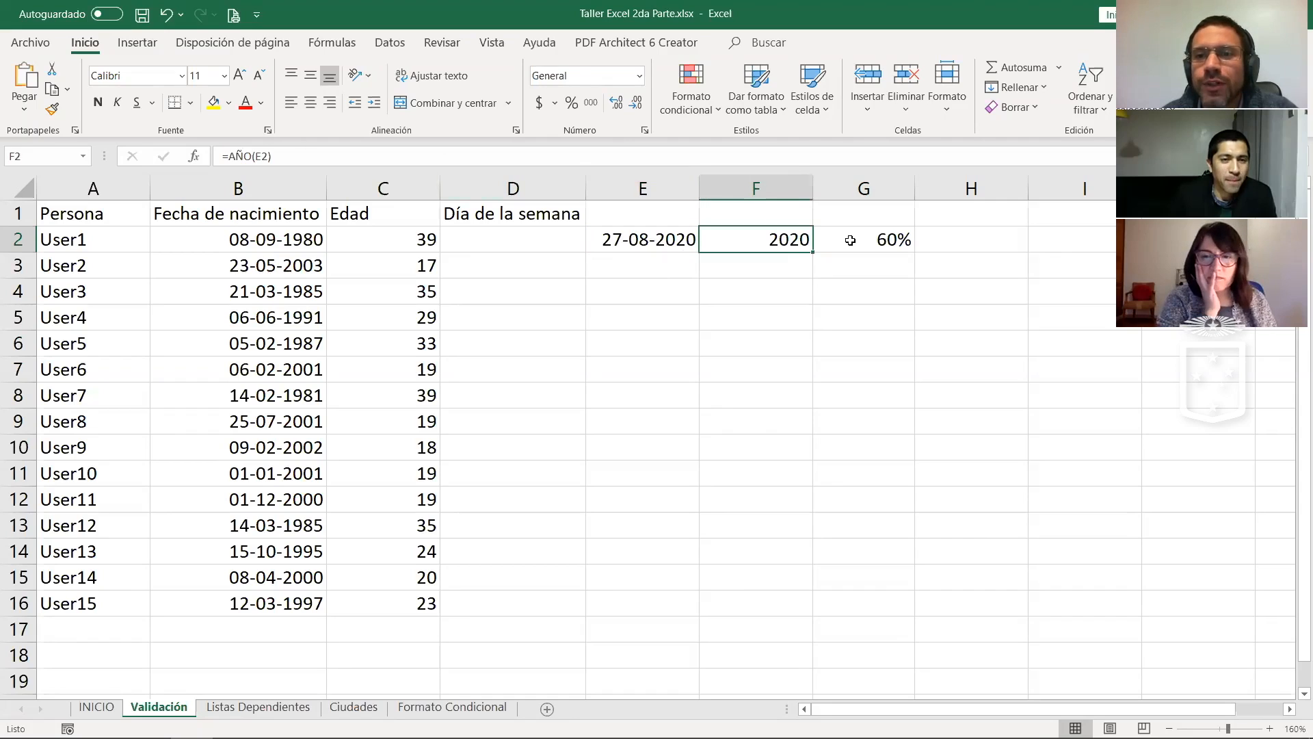
pyautogui.click(846, 239)
pyautogui.click(765, 244)
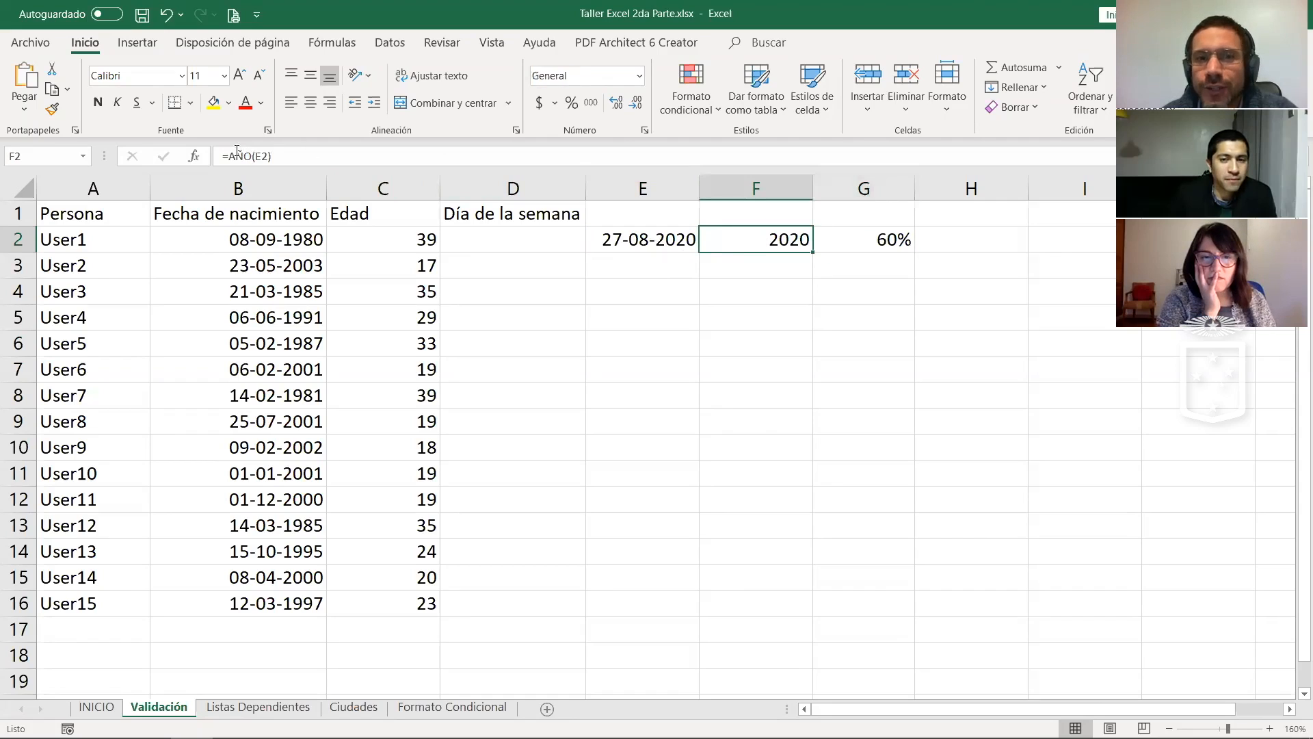
# Step: Examine the age formula in C2 together with the birth date in B2 and the current date formula in E2
pyautogui.click(377, 232)
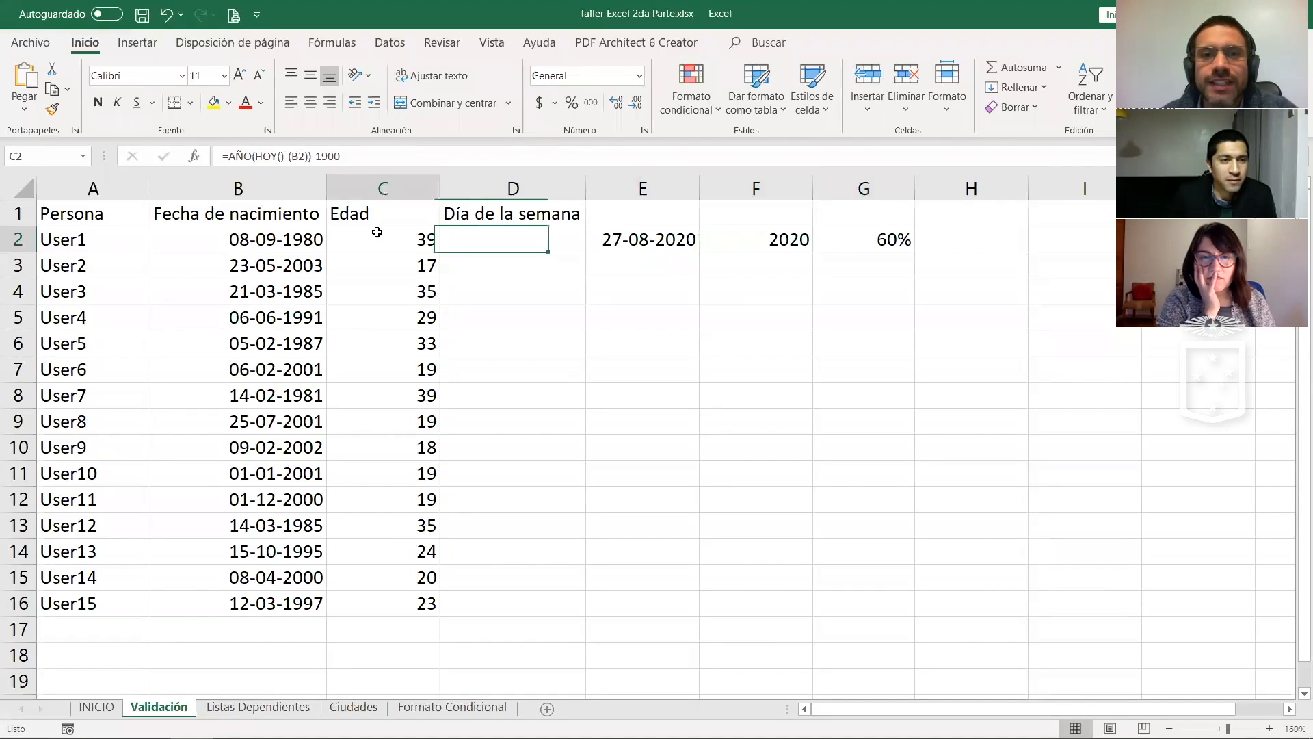
pyautogui.click(768, 241)
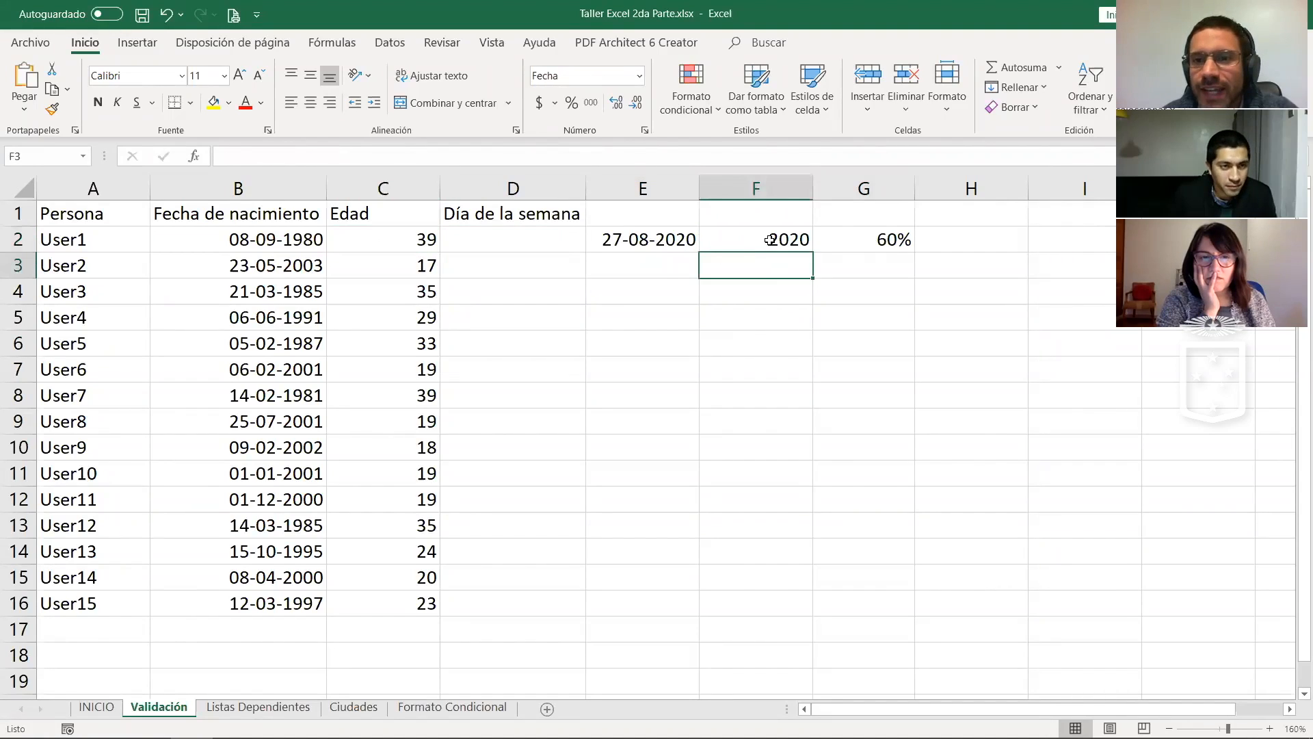
pyautogui.click(641, 237)
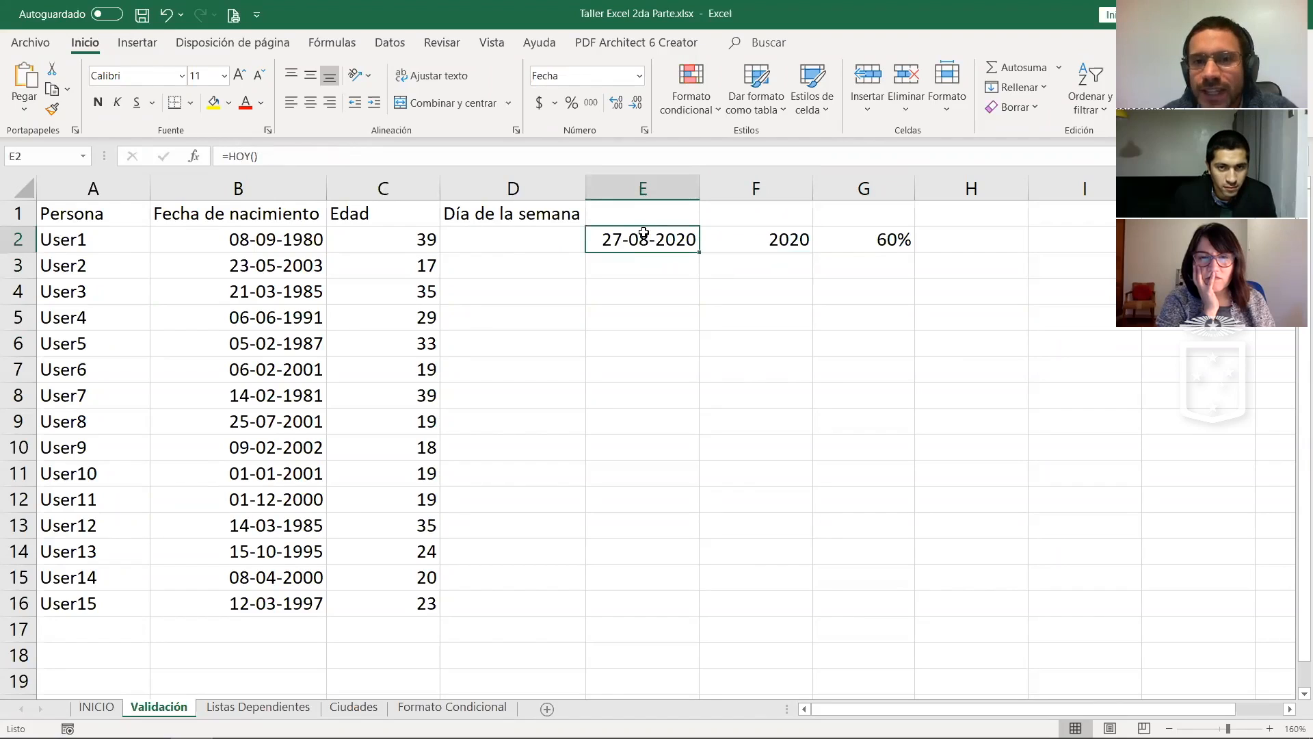
pyautogui.click(286, 238)
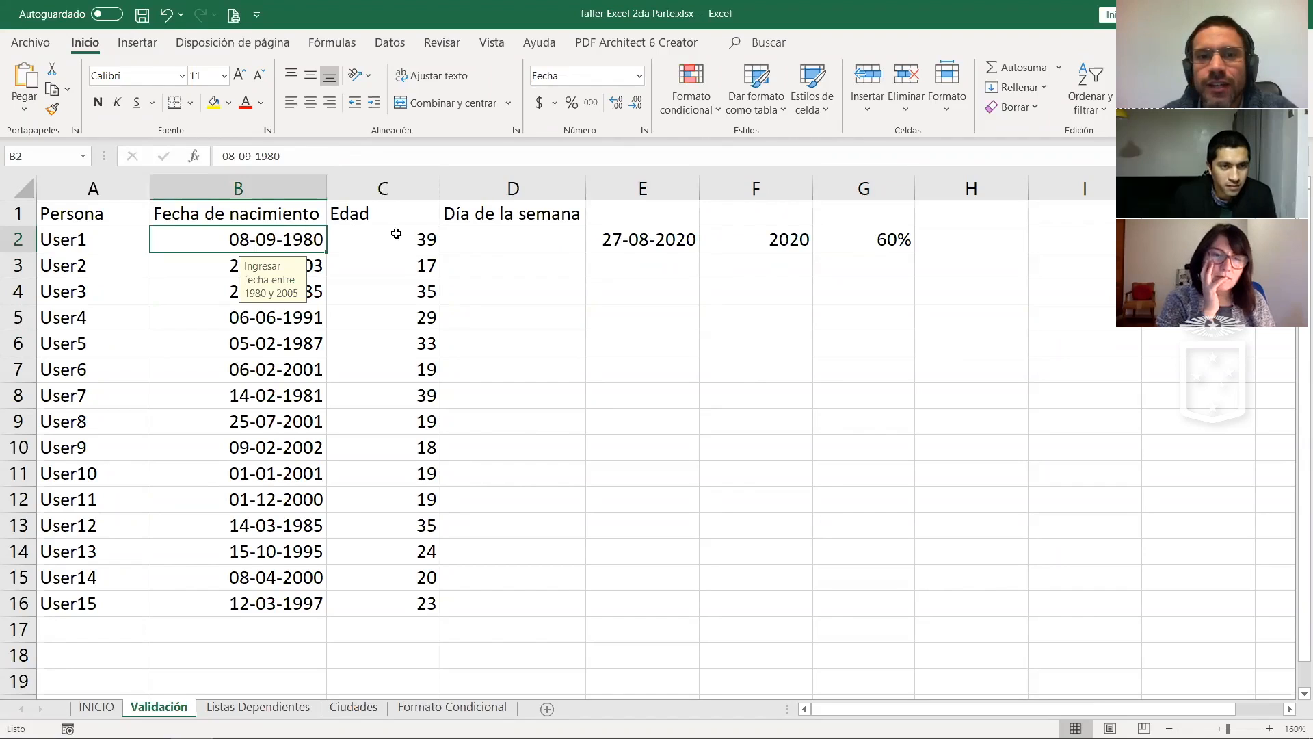
pyautogui.click(351, 234)
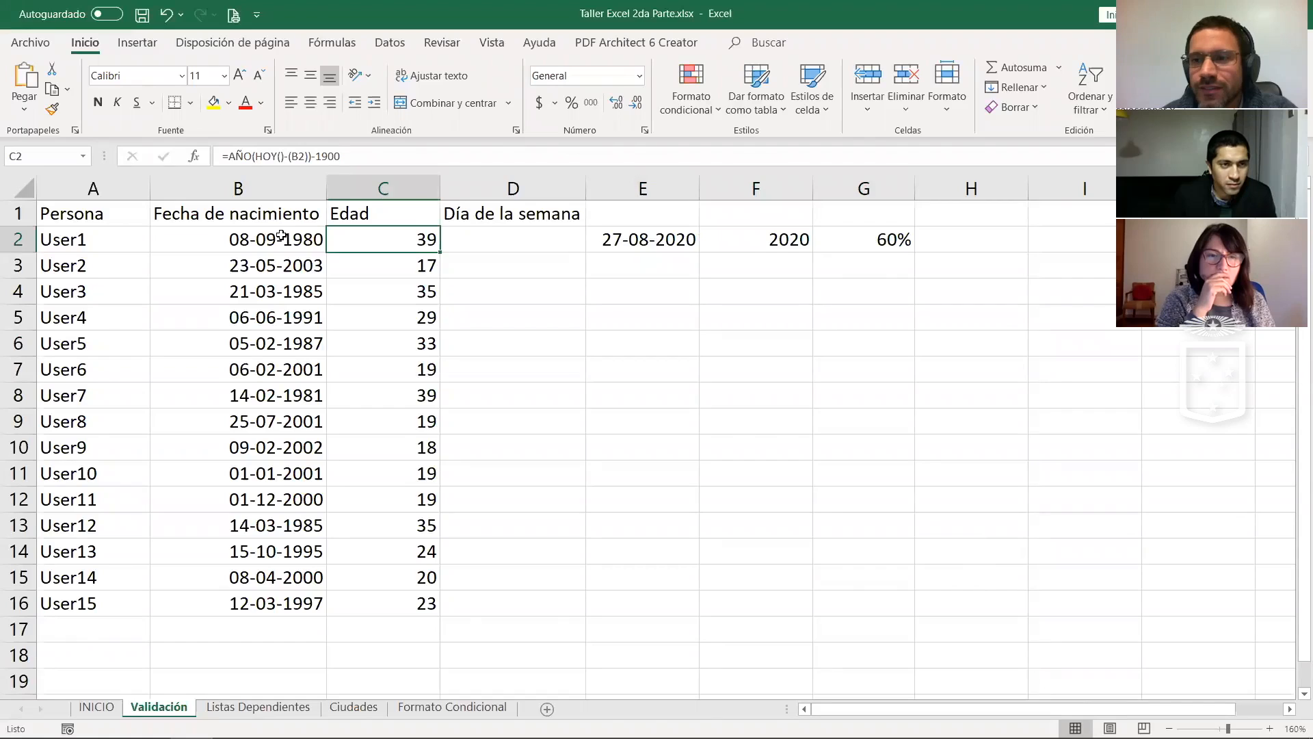
pyautogui.click(830, 418)
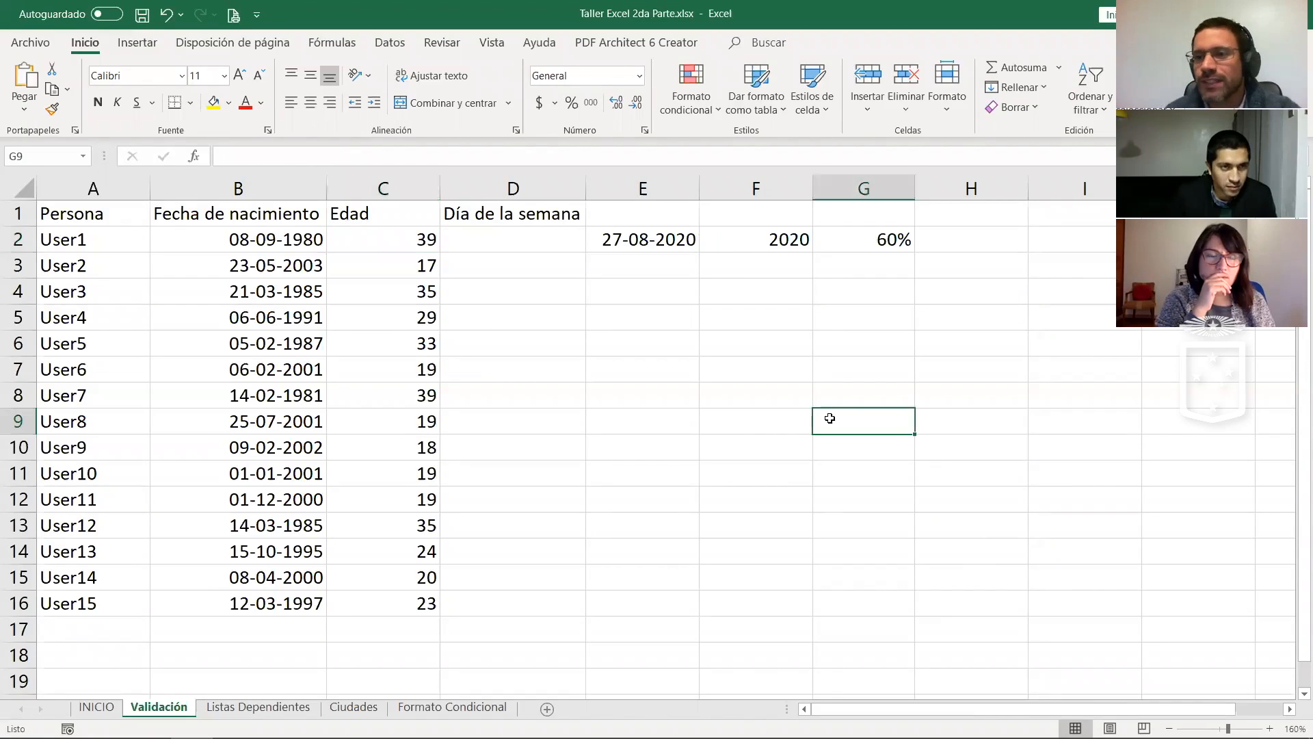
pyautogui.click(265, 247)
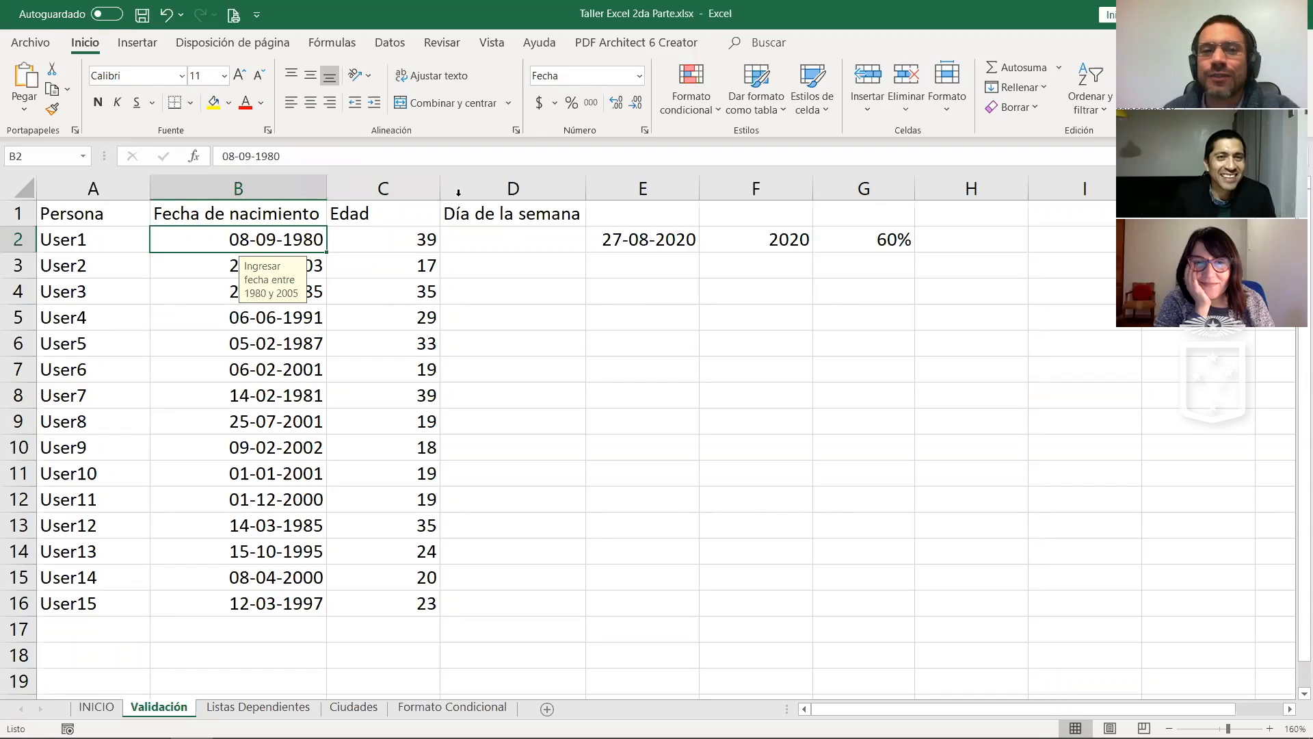
pyautogui.click(427, 240)
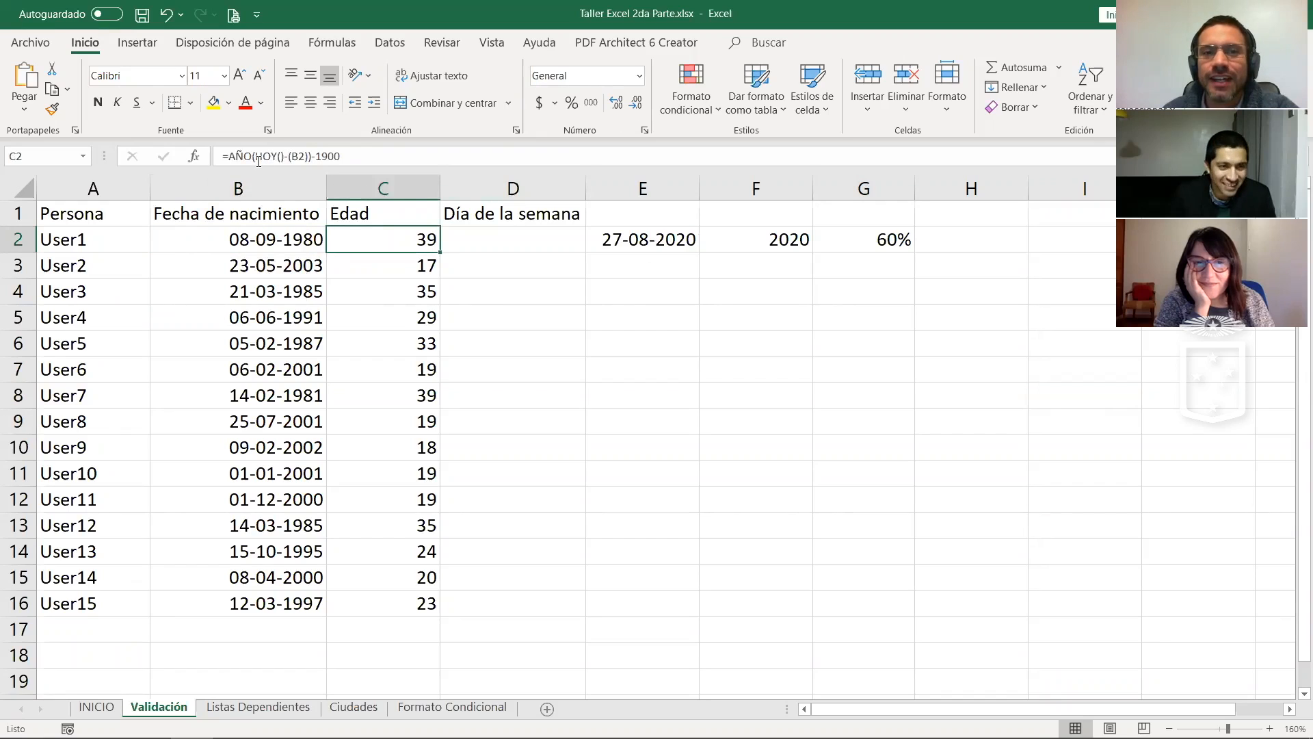
pyautogui.click(679, 380)
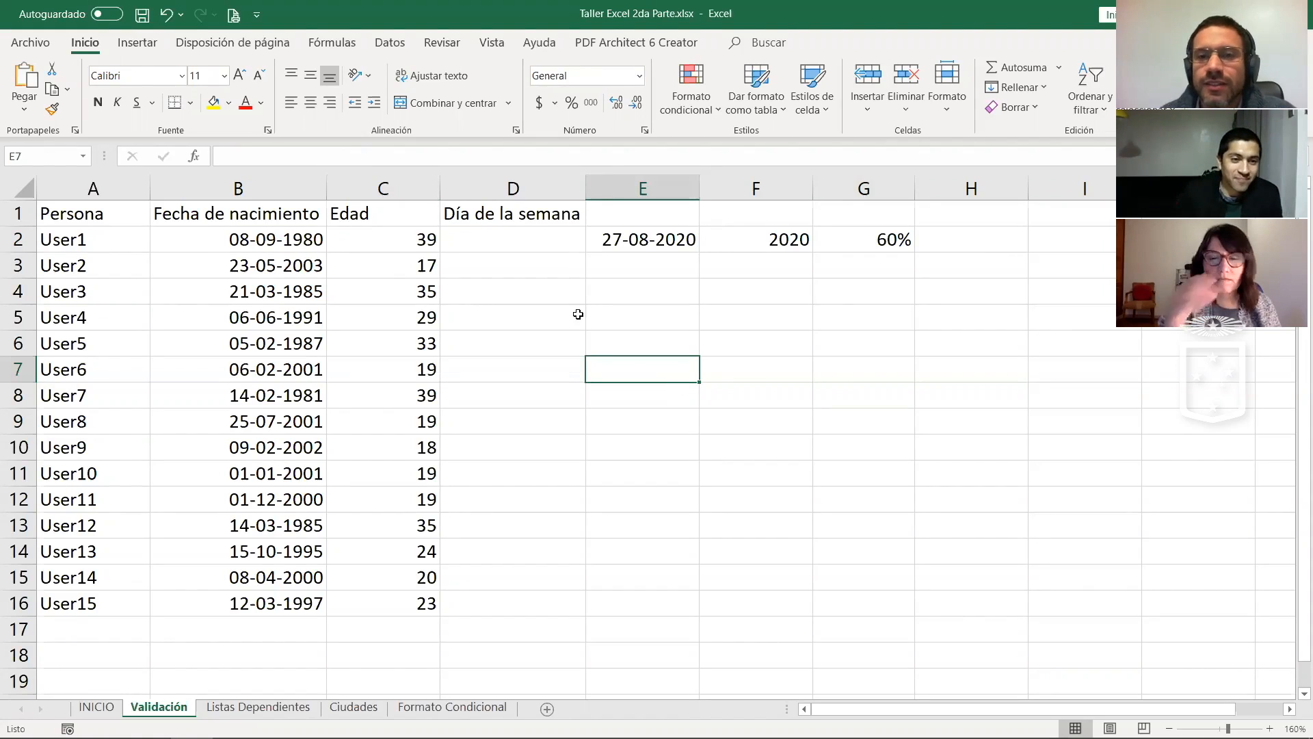
# Step: Enter the date 7-08-2020 in E3, below the current date formula
pyautogui.click(636, 304)
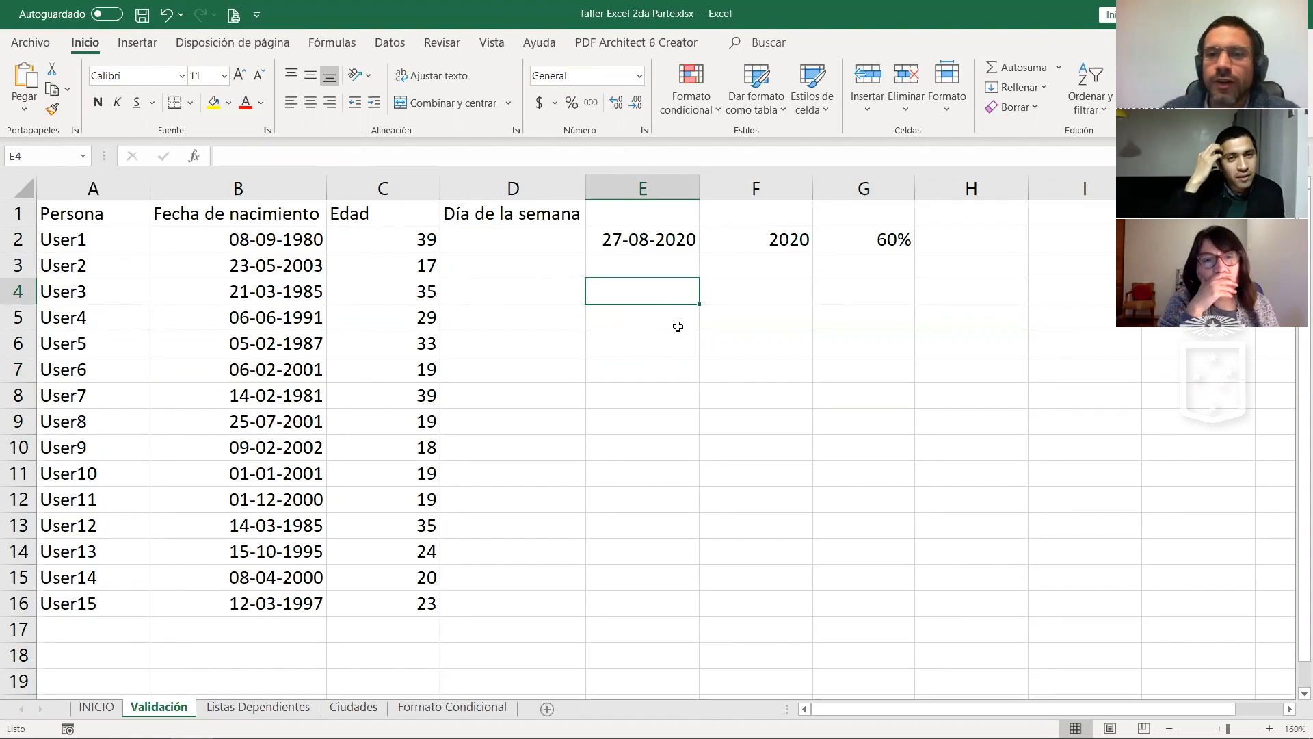
pyautogui.click(643, 240)
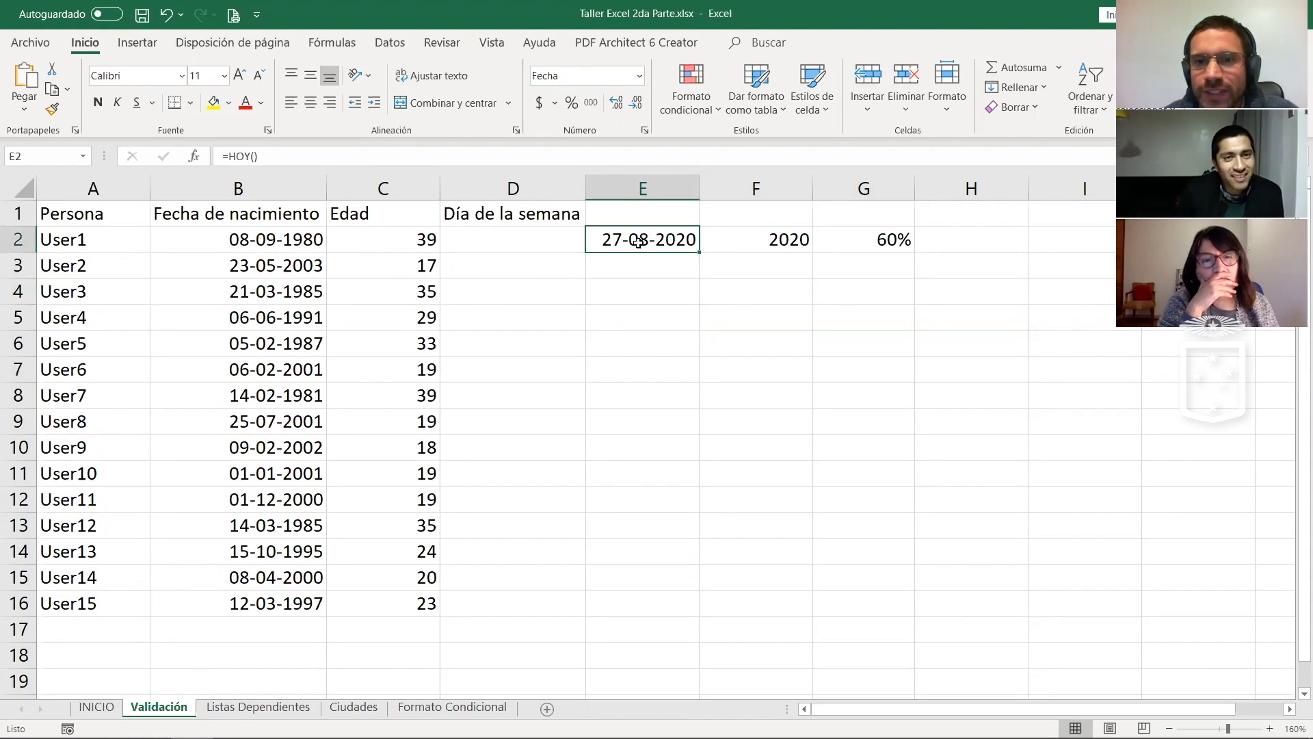
pyautogui.click(645, 298)
pyautogui.press('Up')
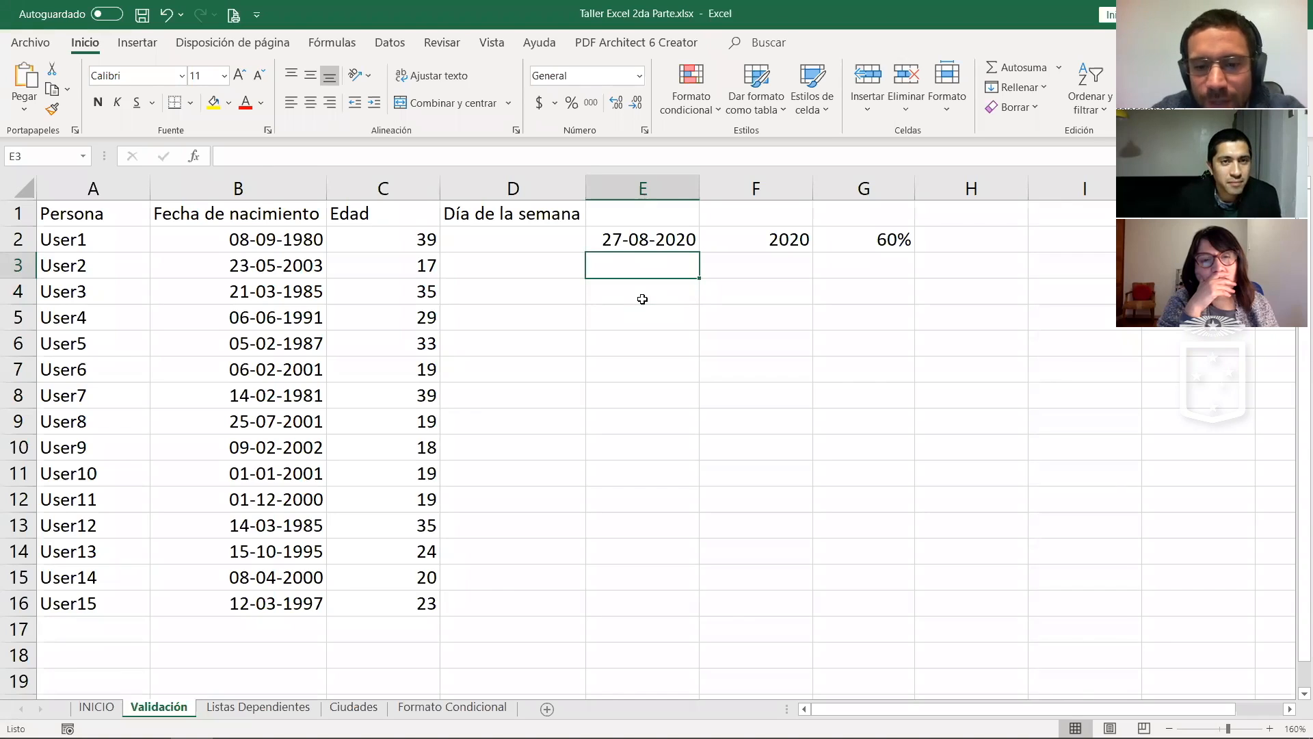
pyautogui.write('7-08-2020')
pyautogui.press('Return')
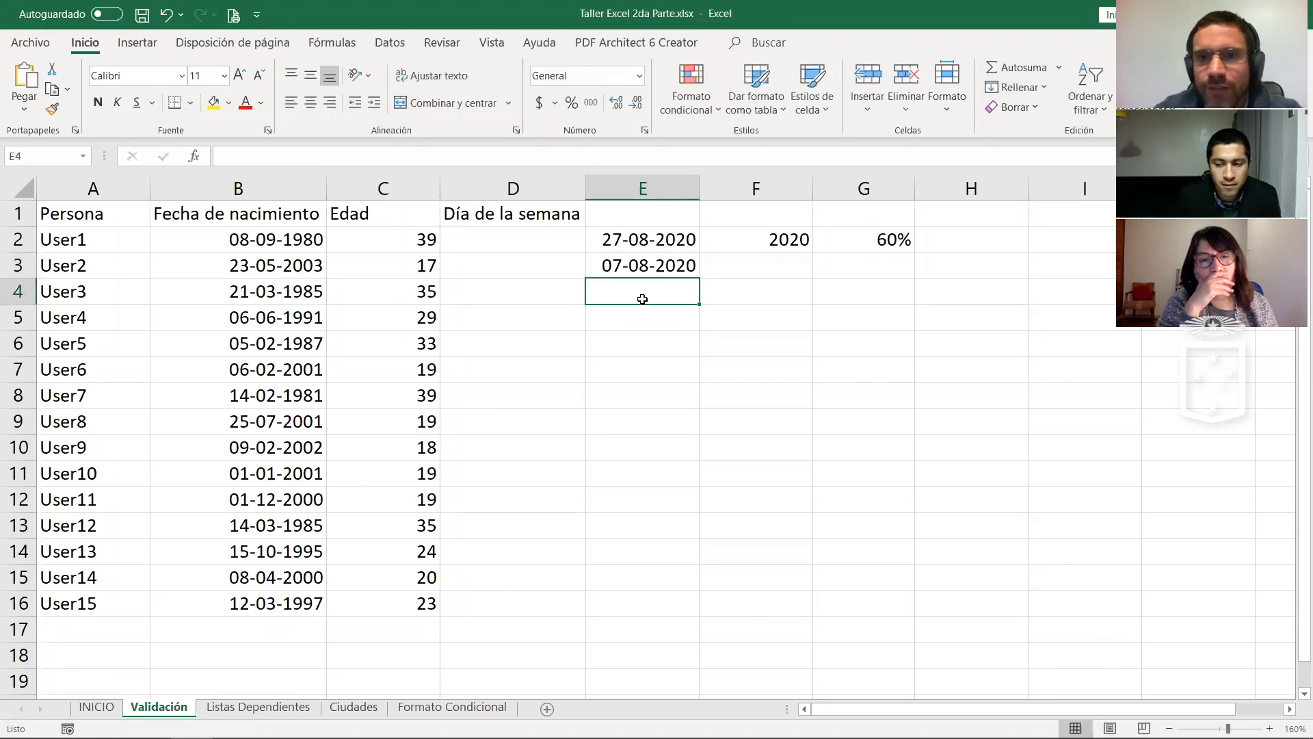
# Step: Calculate the difference between the dates in E2 and E3 with the formula =E2-E3 in E6
pyautogui.click(642, 342)
pyautogui.write('=')
pyautogui.click(643, 240)
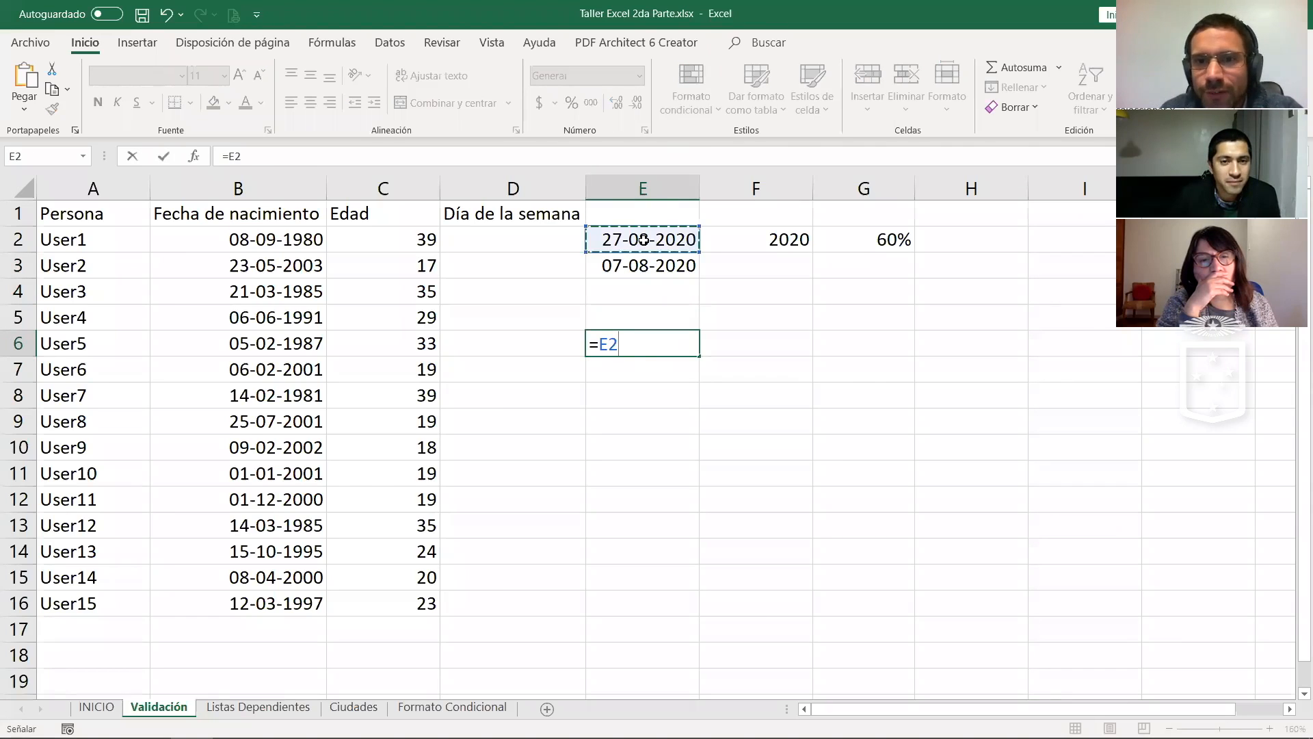
pyautogui.write('-')
pyautogui.click(636, 265)
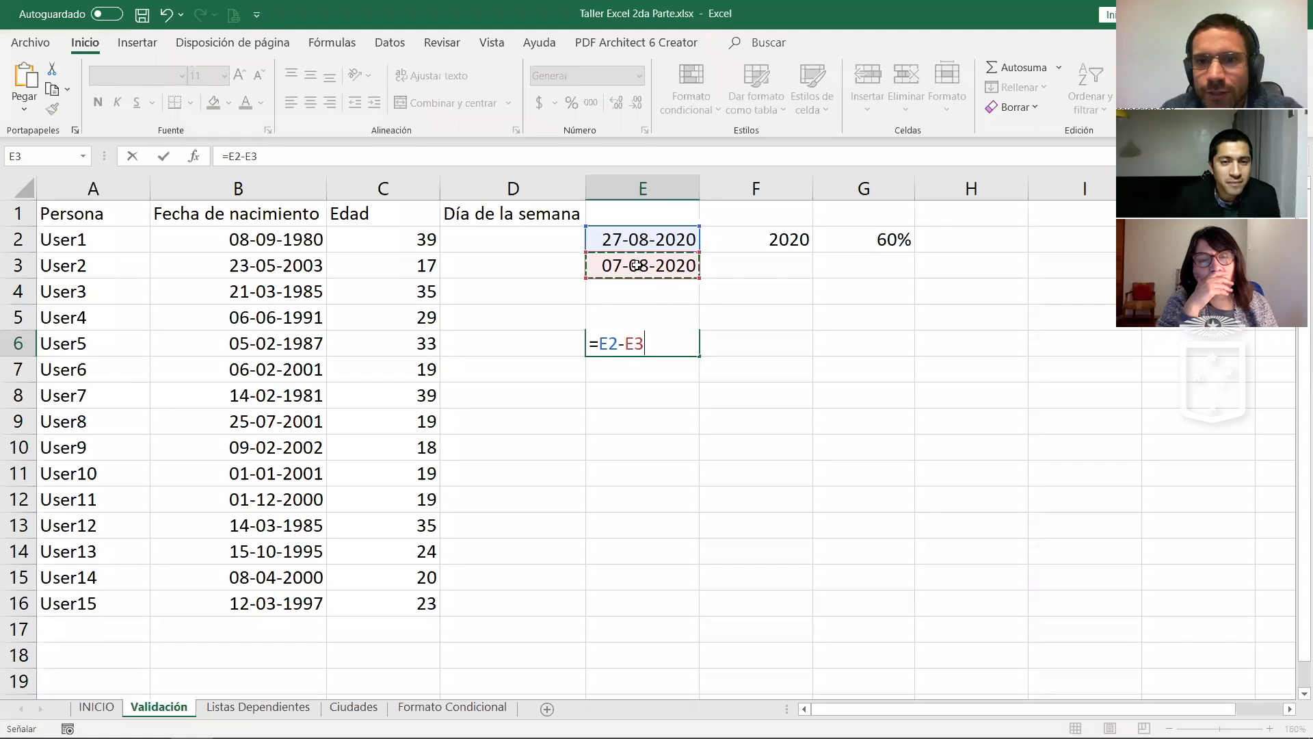
pyautogui.press('Return')
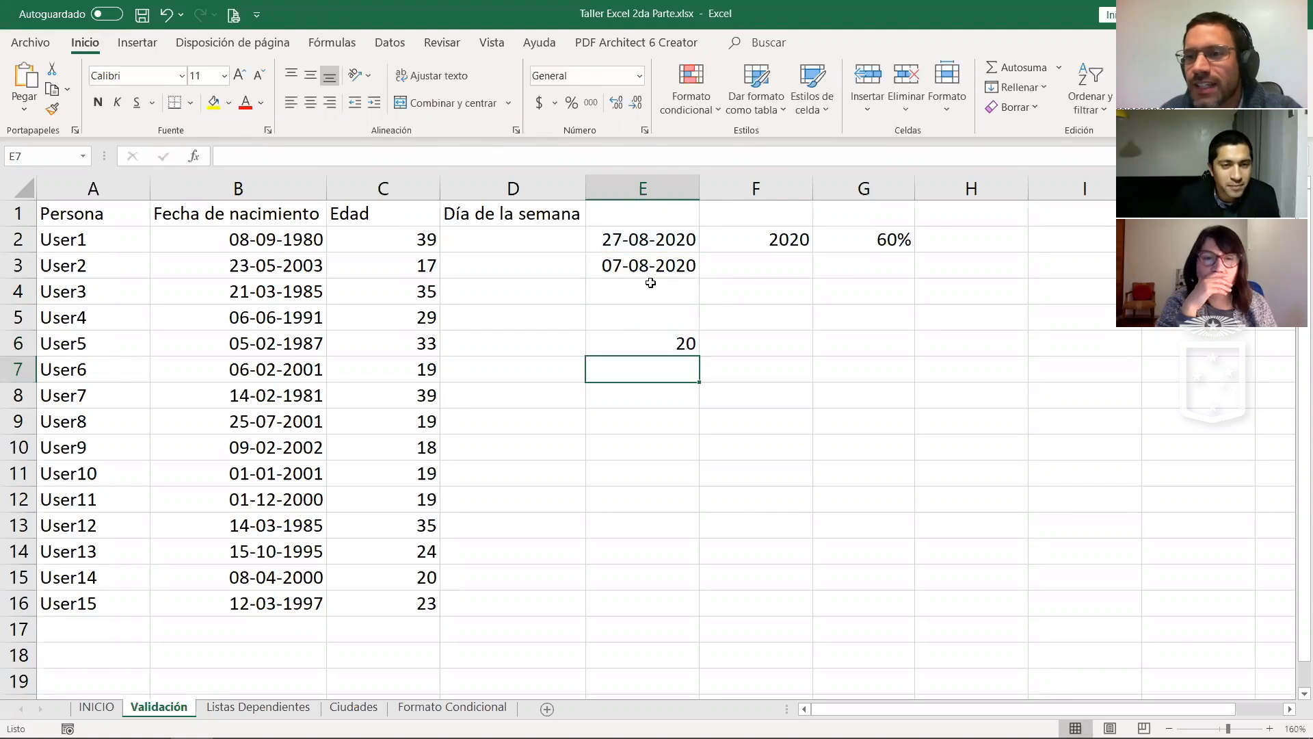
# Step: Change the date in E3 to 07-07-2020 and check the difference formula in E6 against the current date in E2
pyautogui.doubleClick(645, 265)
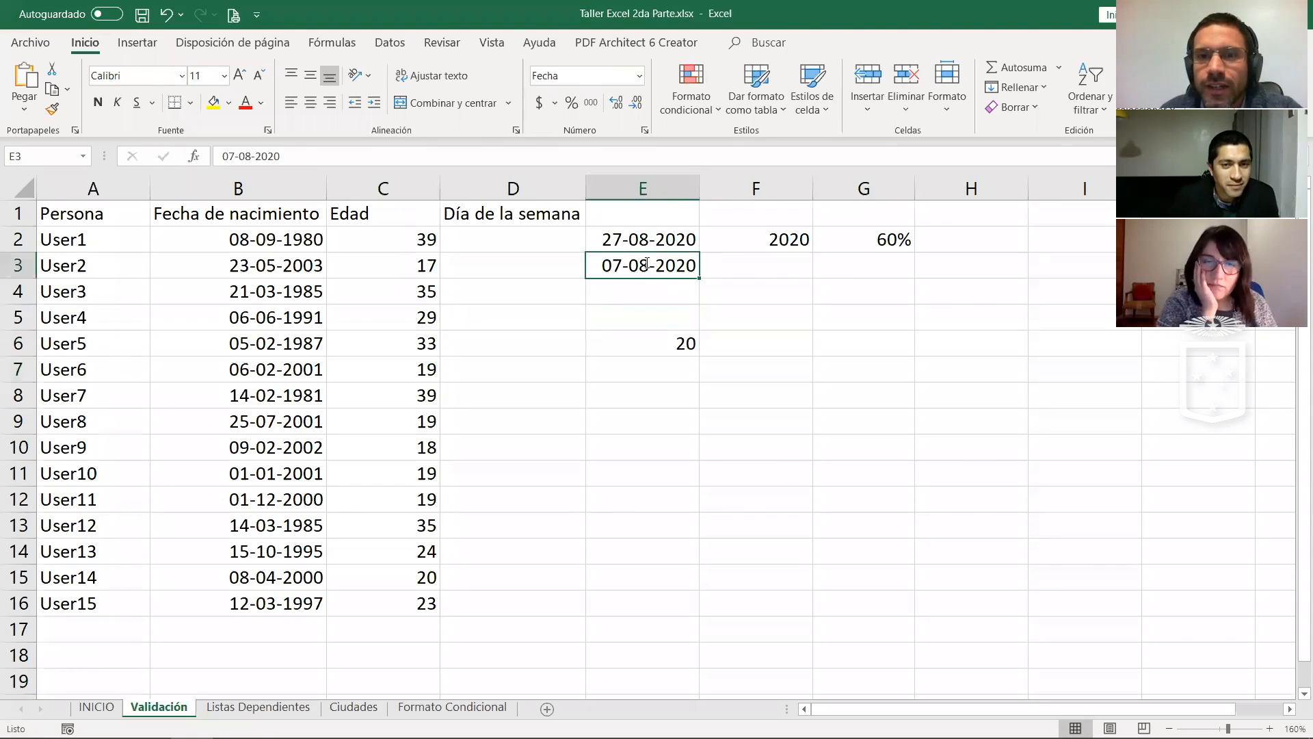
pyautogui.press('BackSpace')
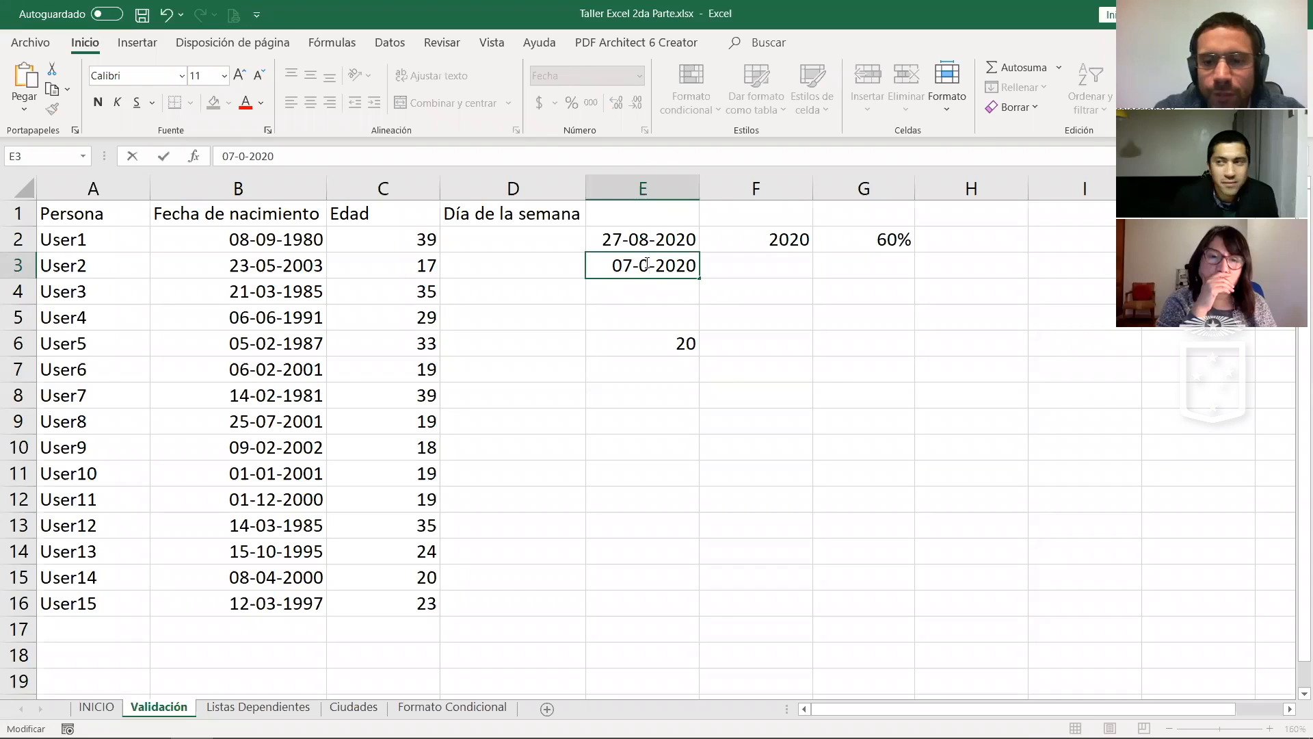
pyautogui.write('7')
pyautogui.press('Return')
pyautogui.click(668, 341)
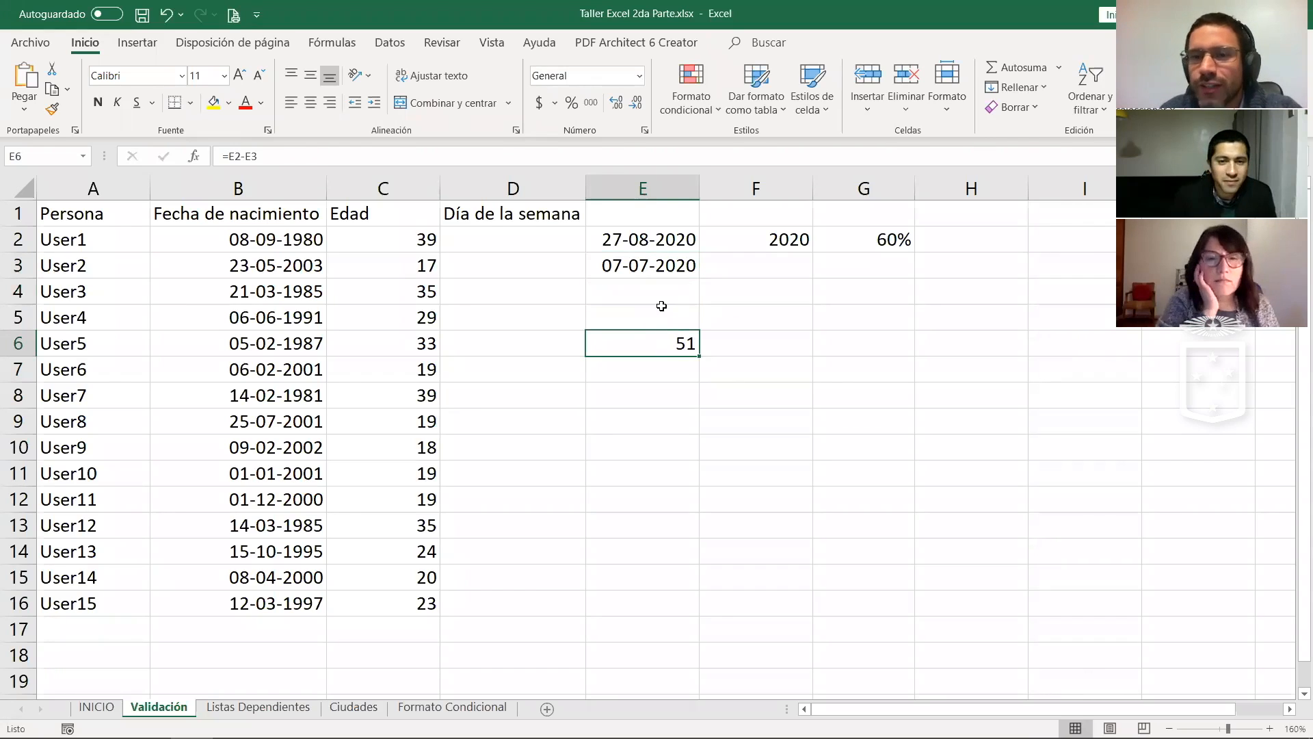
pyautogui.click(630, 233)
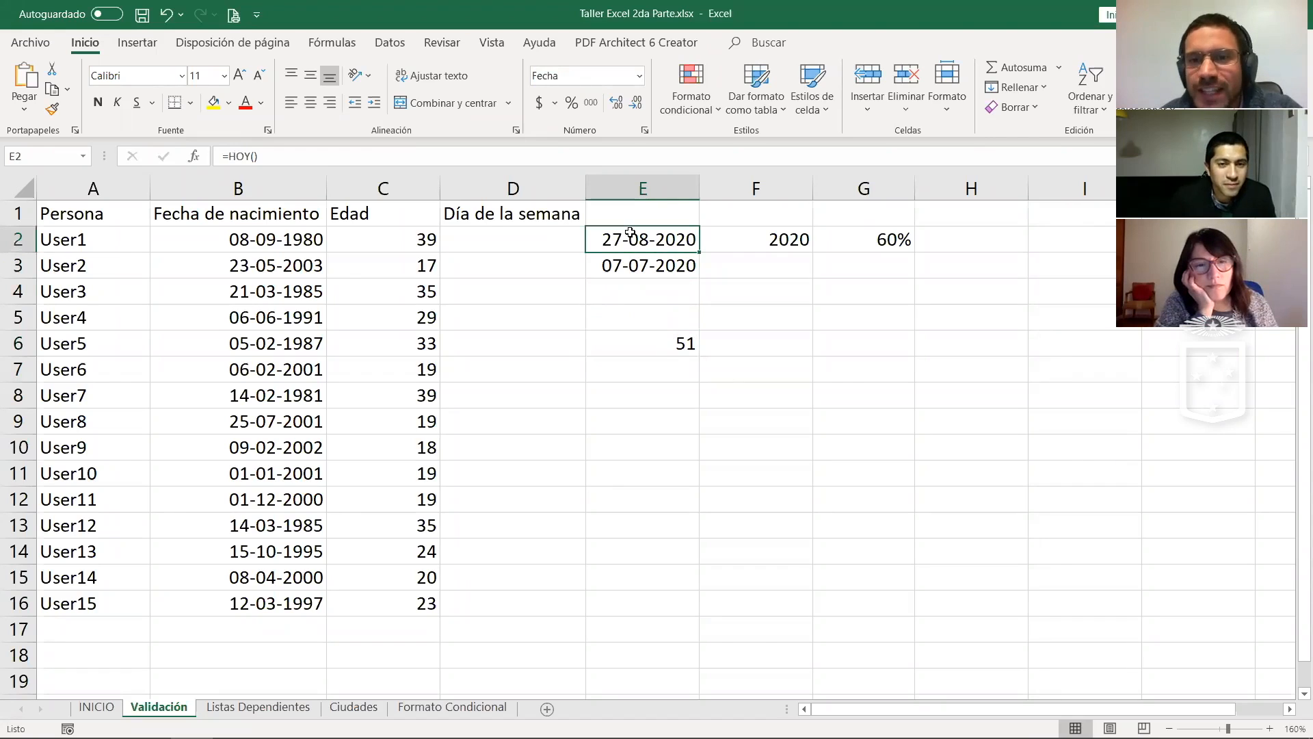
pyautogui.click(293, 236)
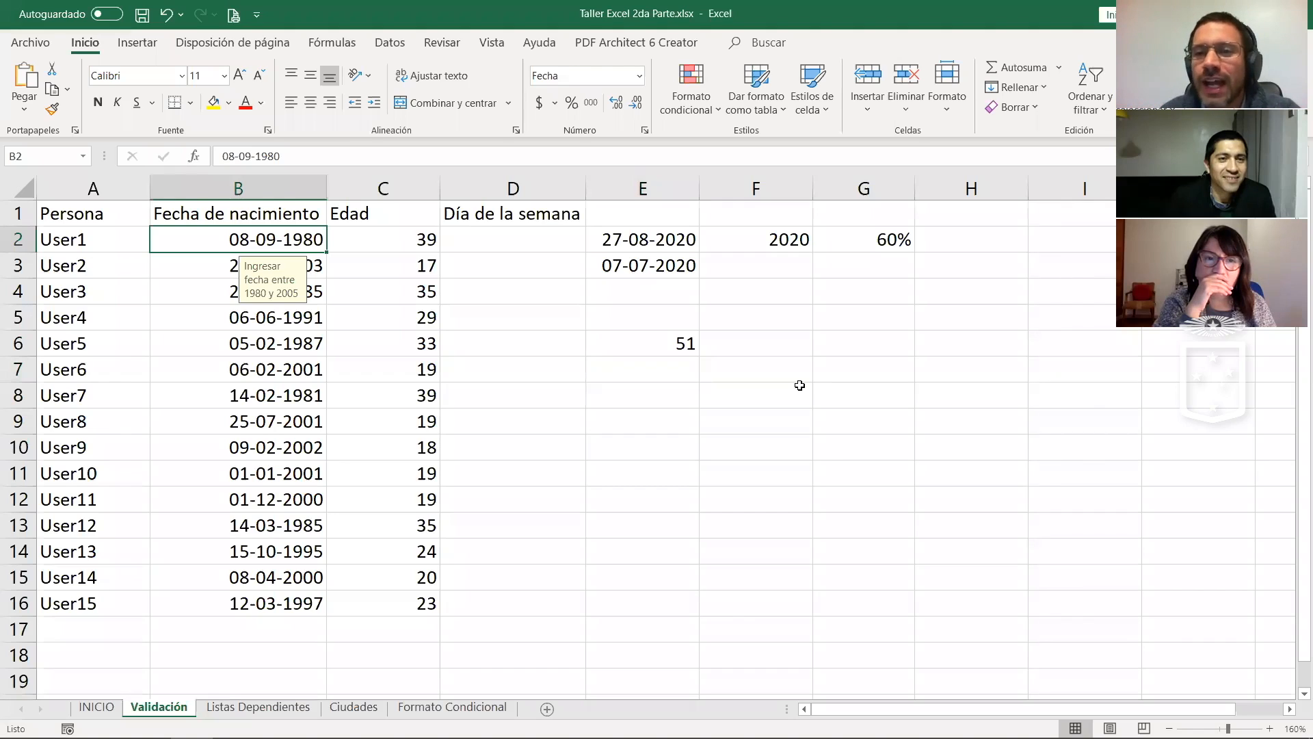
# Step: Enter =AÑO(E6) in F6 and compare it with the age formula in C2
pyautogui.click(768, 349)
pyautogui.write('=')
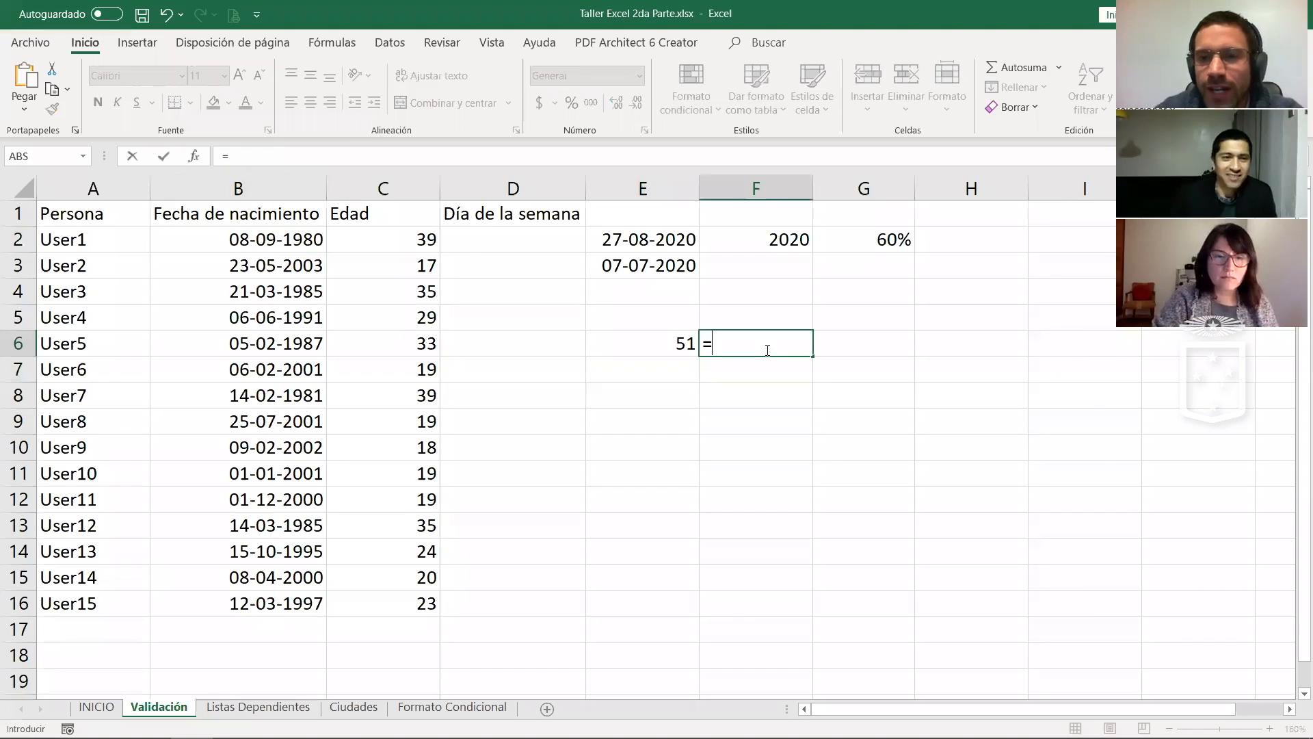
pyautogui.write('AÑO(')
pyautogui.click(617, 343)
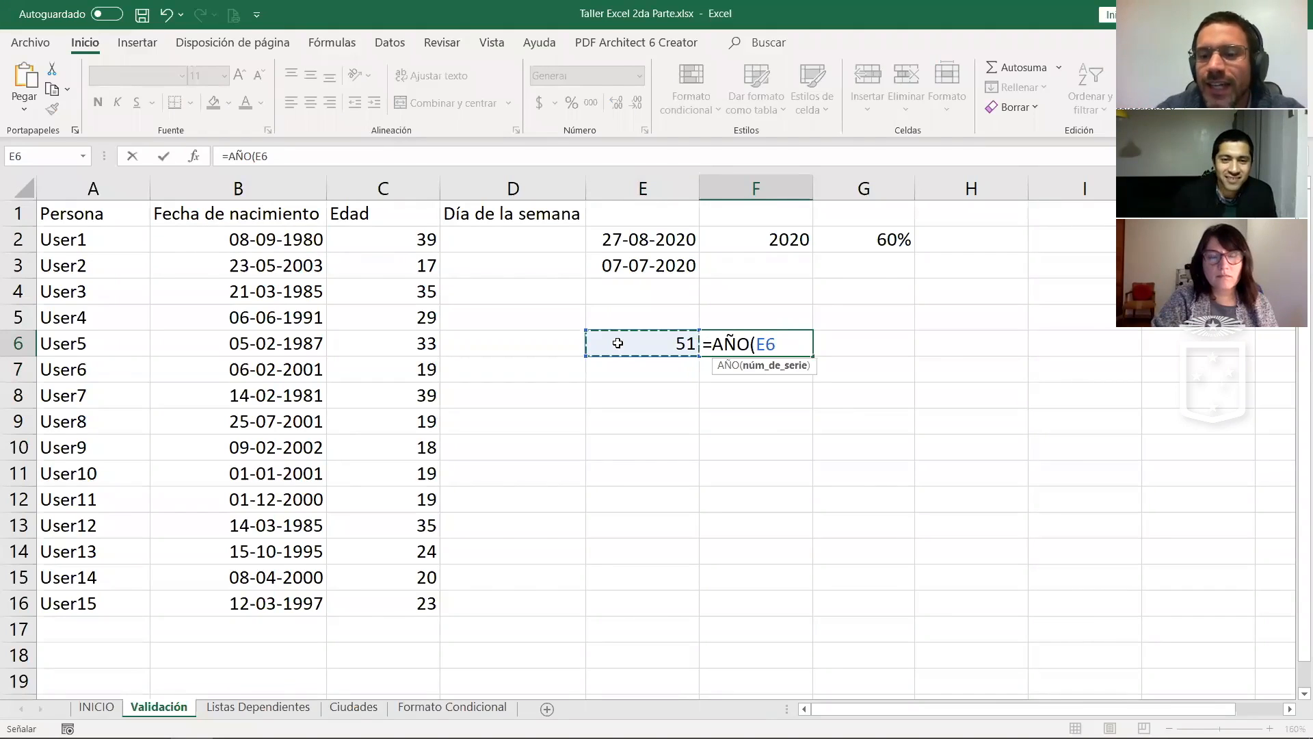
pyautogui.press('Return')
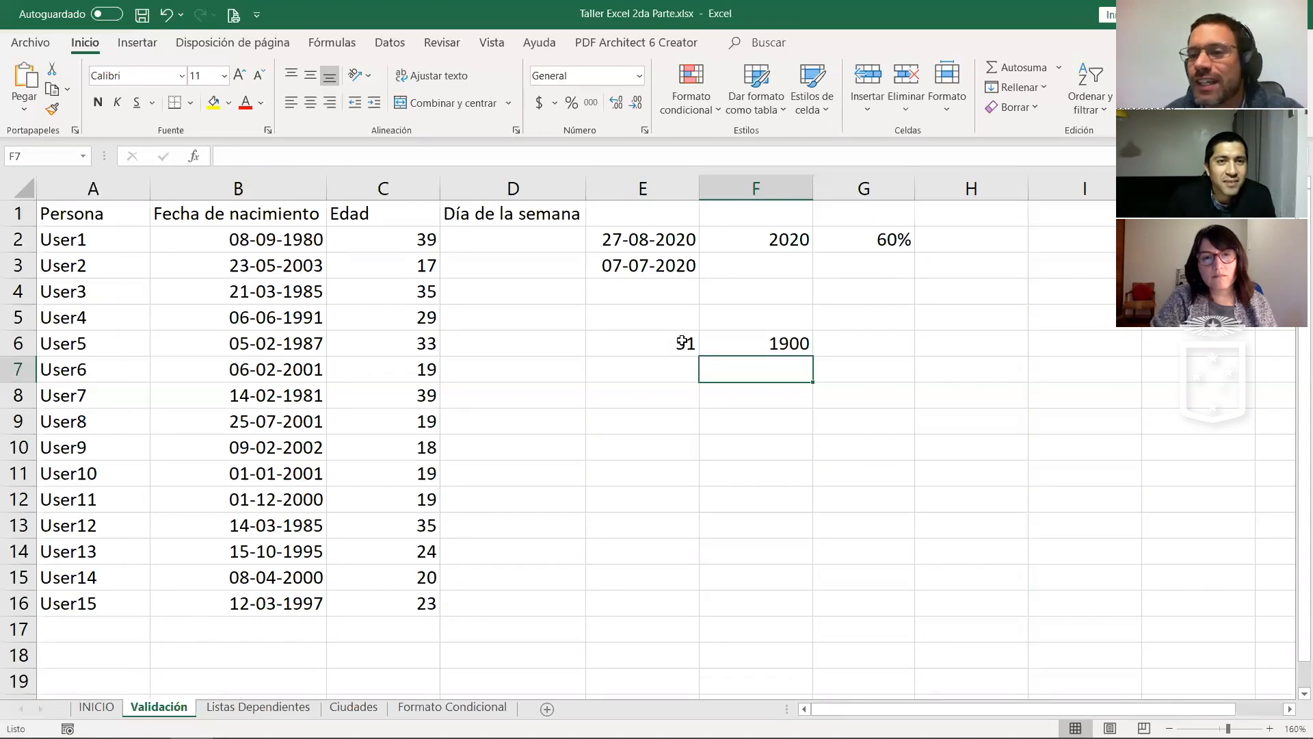
pyautogui.click(680, 342)
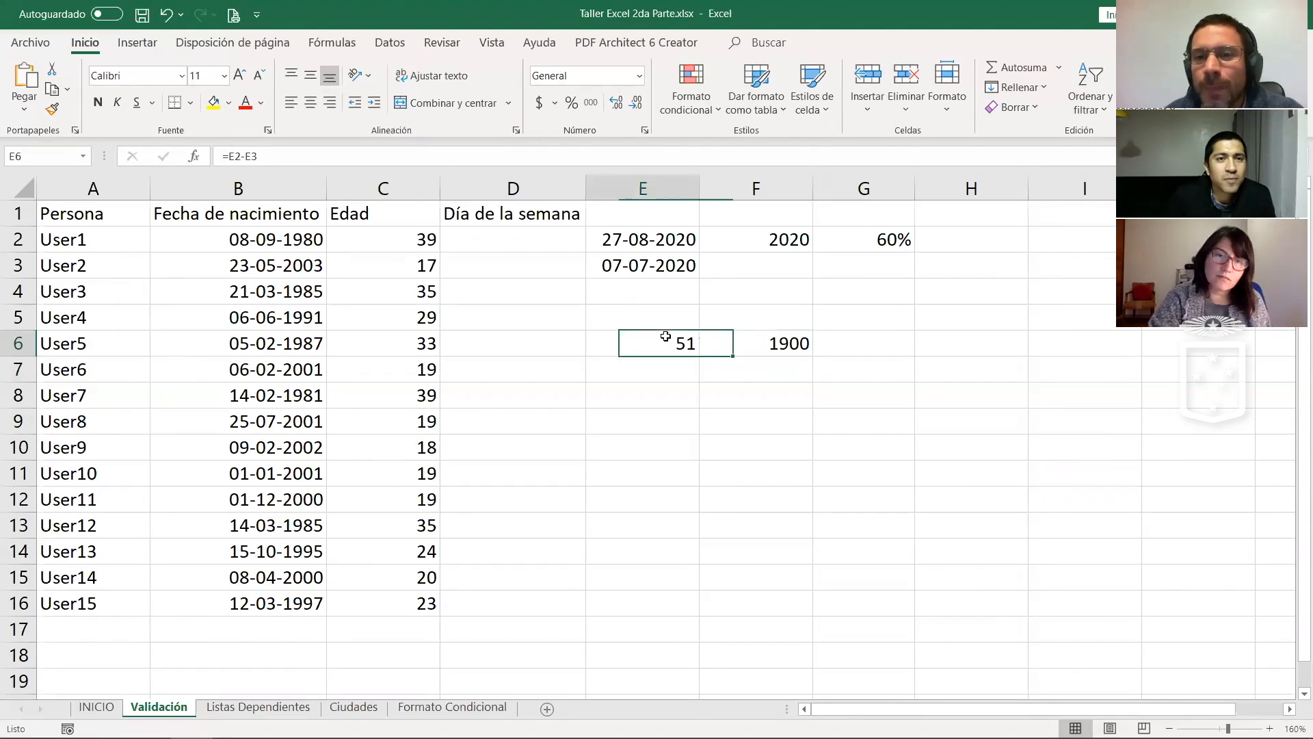
pyautogui.click(782, 345)
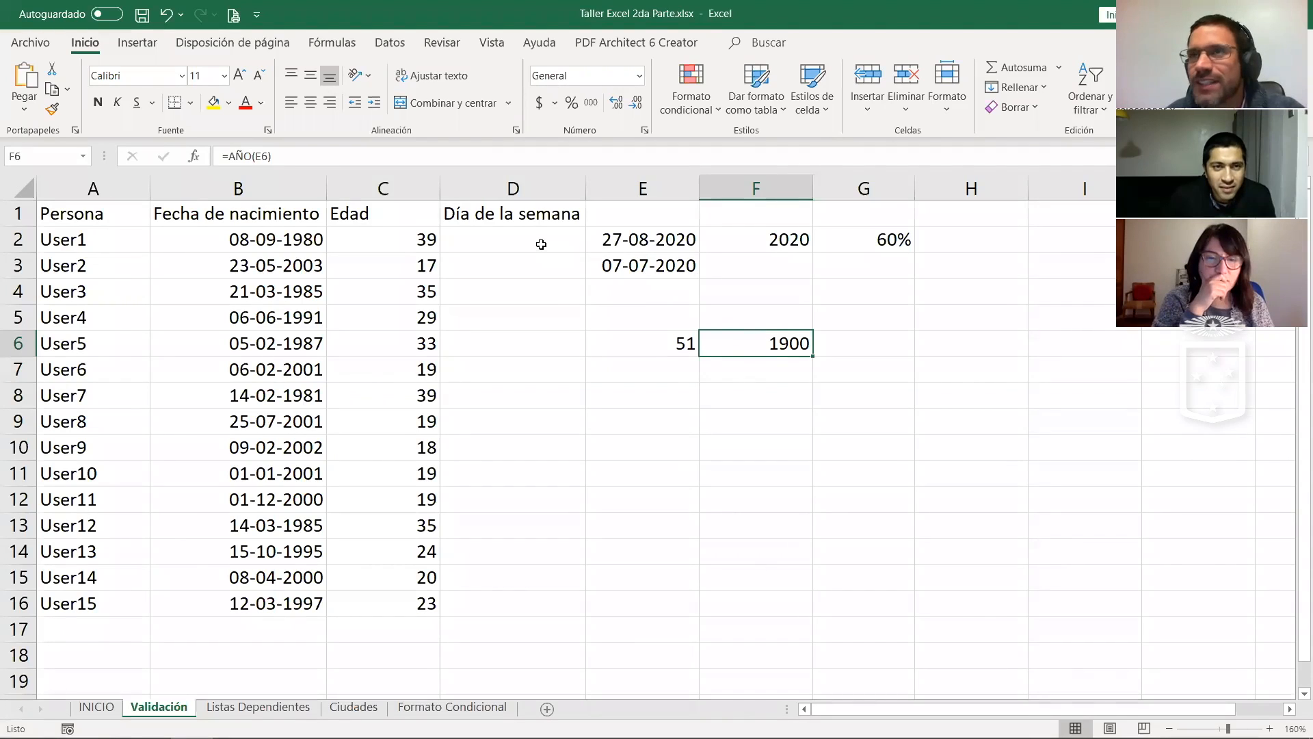
pyautogui.click(407, 237)
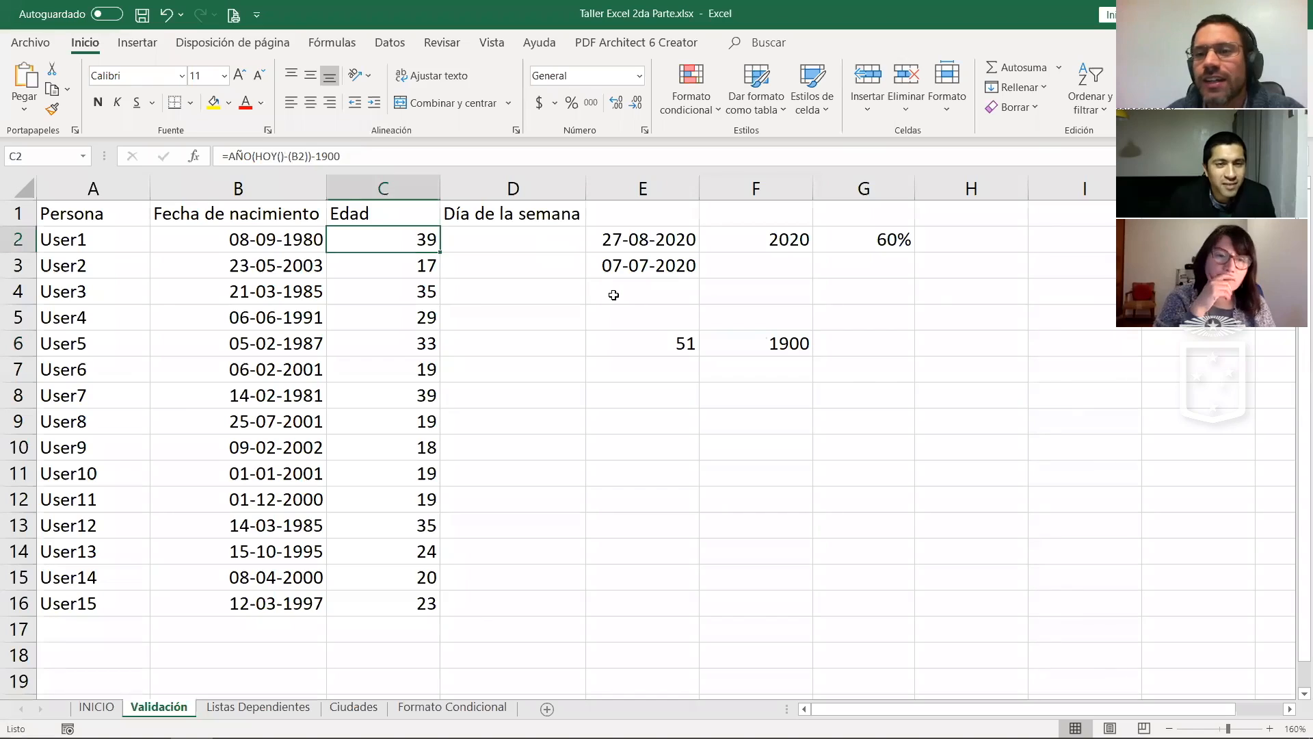
pyautogui.click(723, 340)
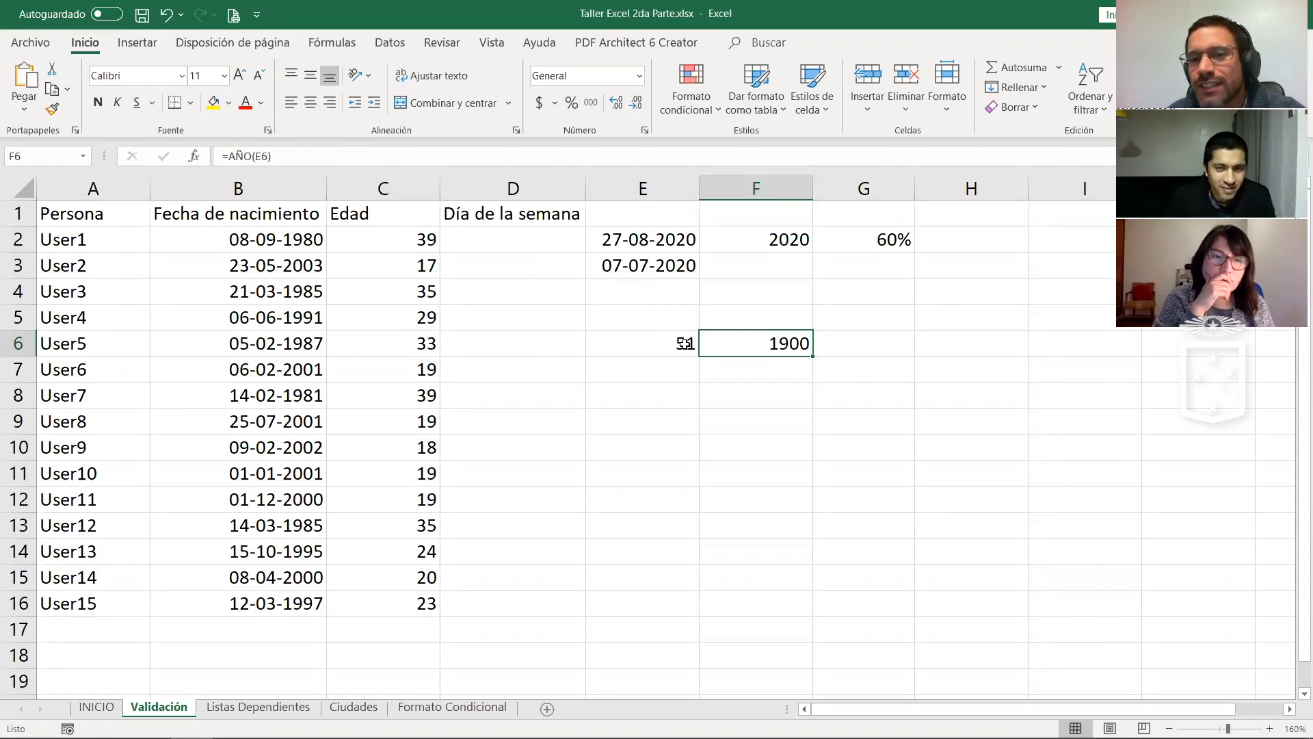
# Step: Replace the date difference formula in E6 with =400
pyautogui.click(685, 343)
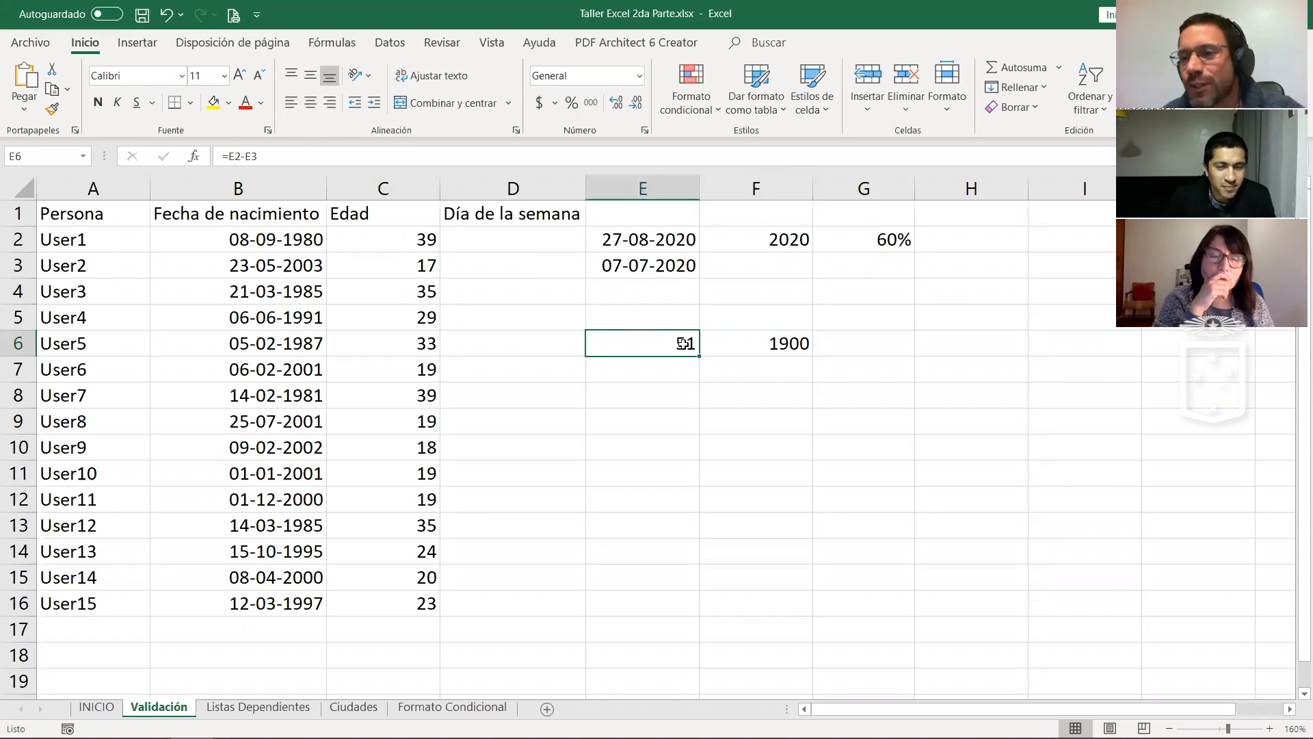
pyautogui.doubleClick(684, 343)
pyautogui.moveTo(677, 343); pyautogui.dragTo(555, 345)
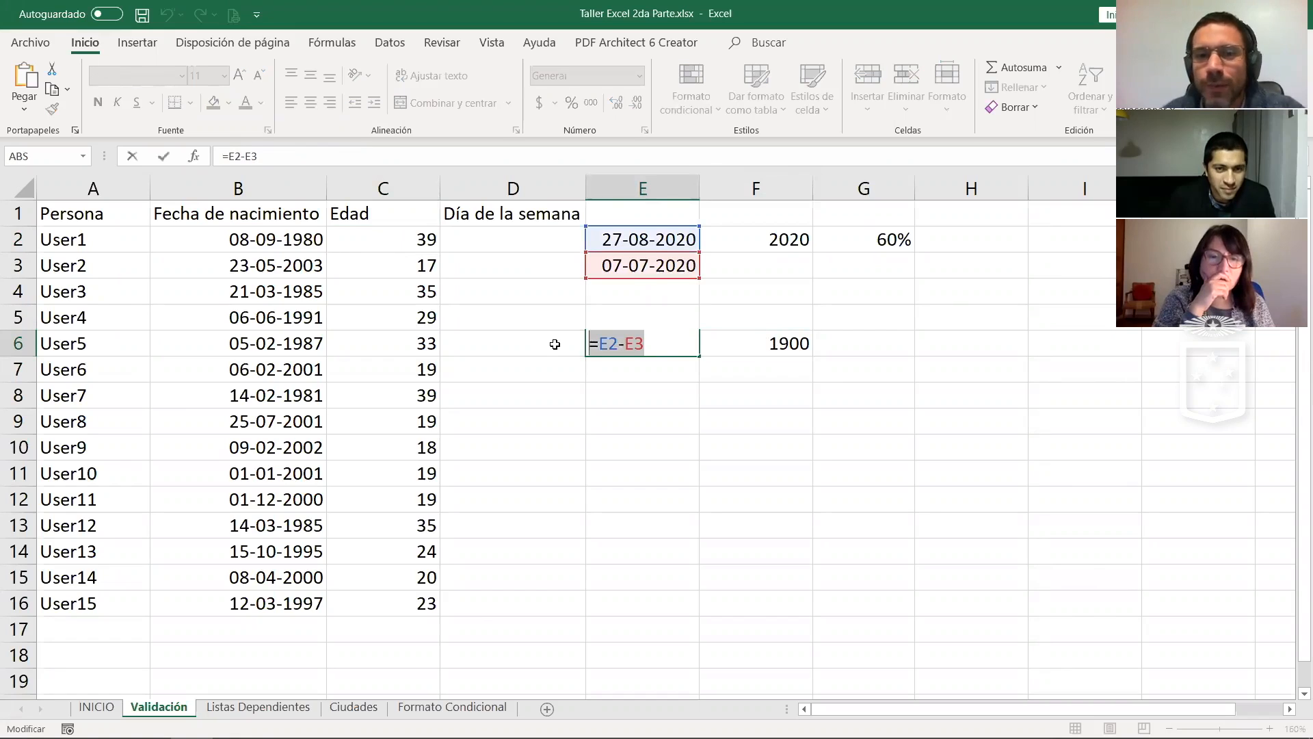
pyautogui.press('Right')
pyautogui.press('BackSpace')
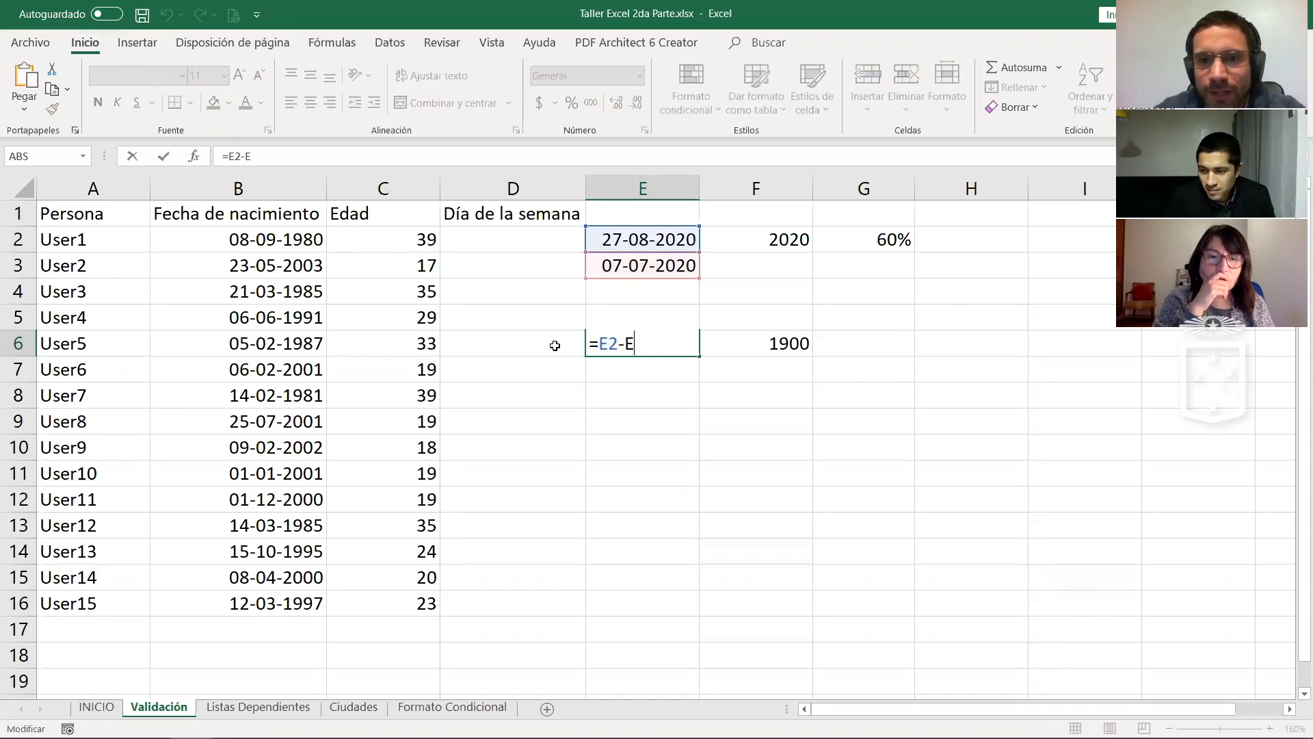
pyautogui.press('BackSpace')
pyautogui.press('BackSpace')
pyautogui.press('BackSpace')
pyautogui.press('BackSpace')
pyautogui.write('400')
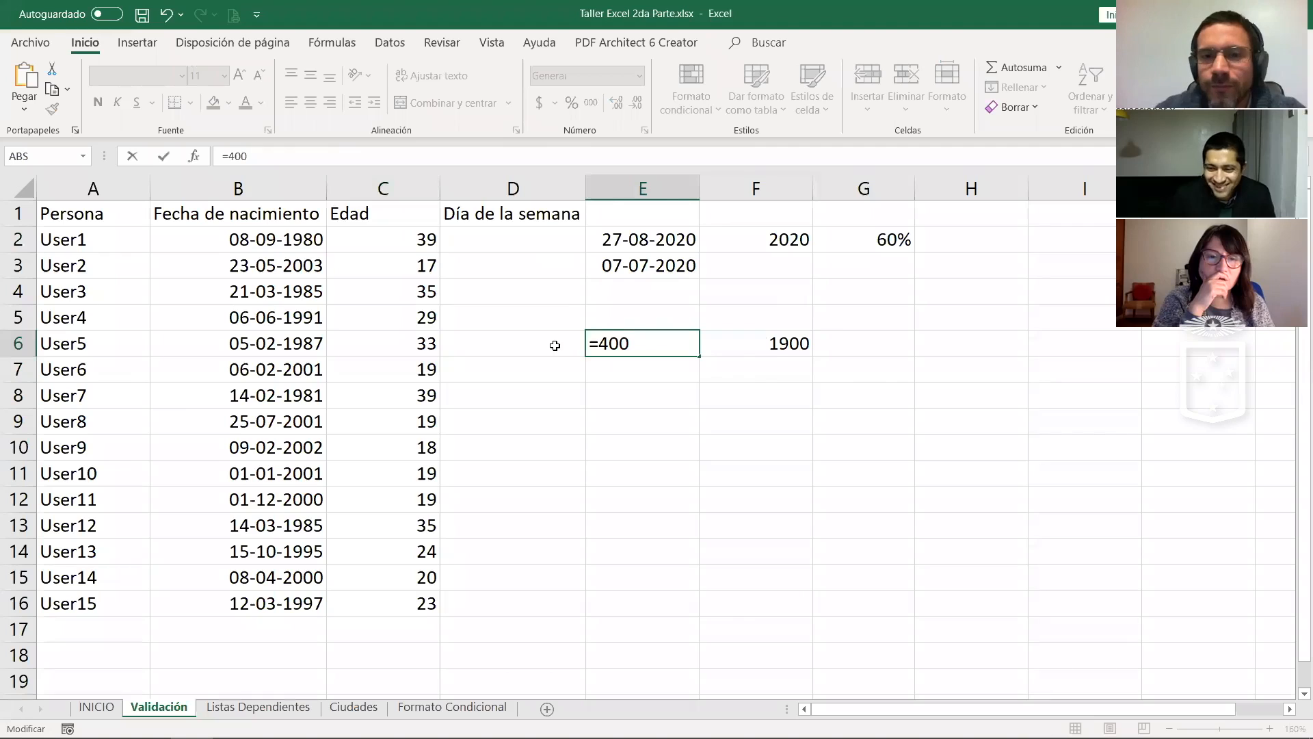
pyautogui.press('Return')
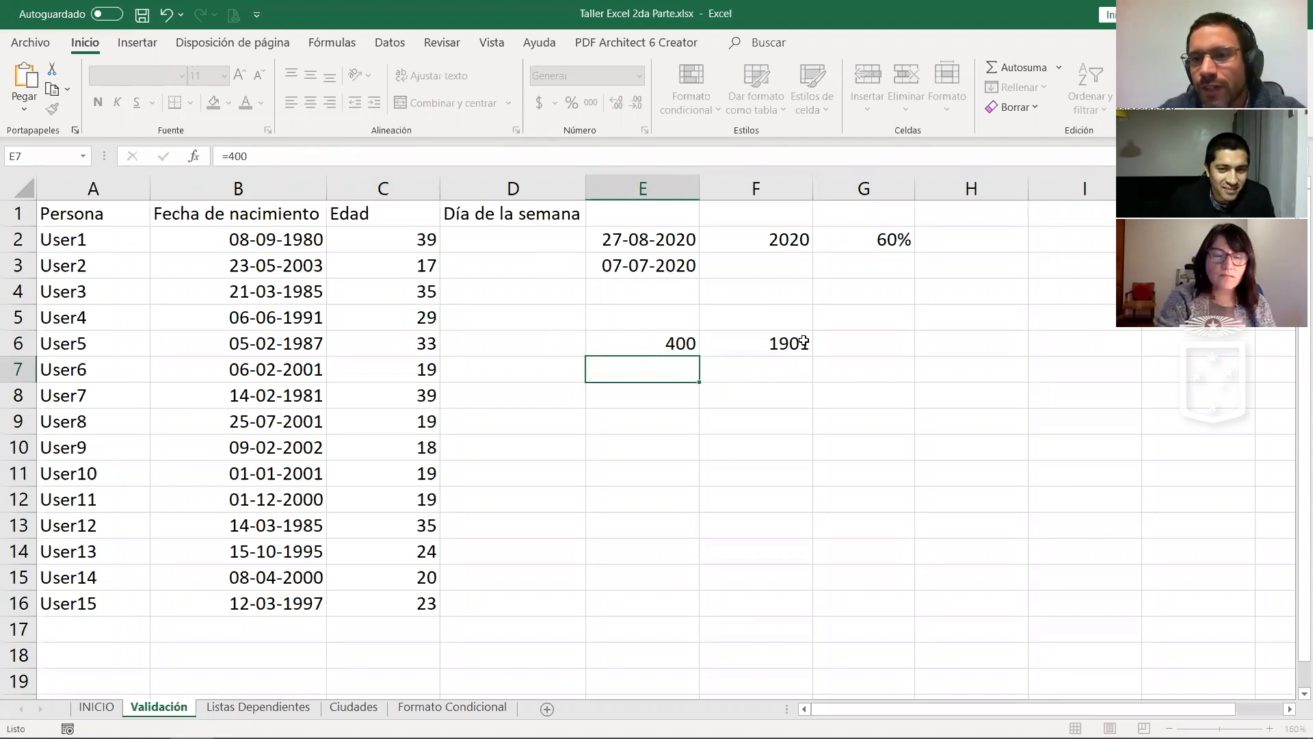
# Step: Subtract 1900 from the year formula in F6
pyautogui.doubleClick(779, 344)
pyautogui.write('-1900')
pyautogui.press('Return')
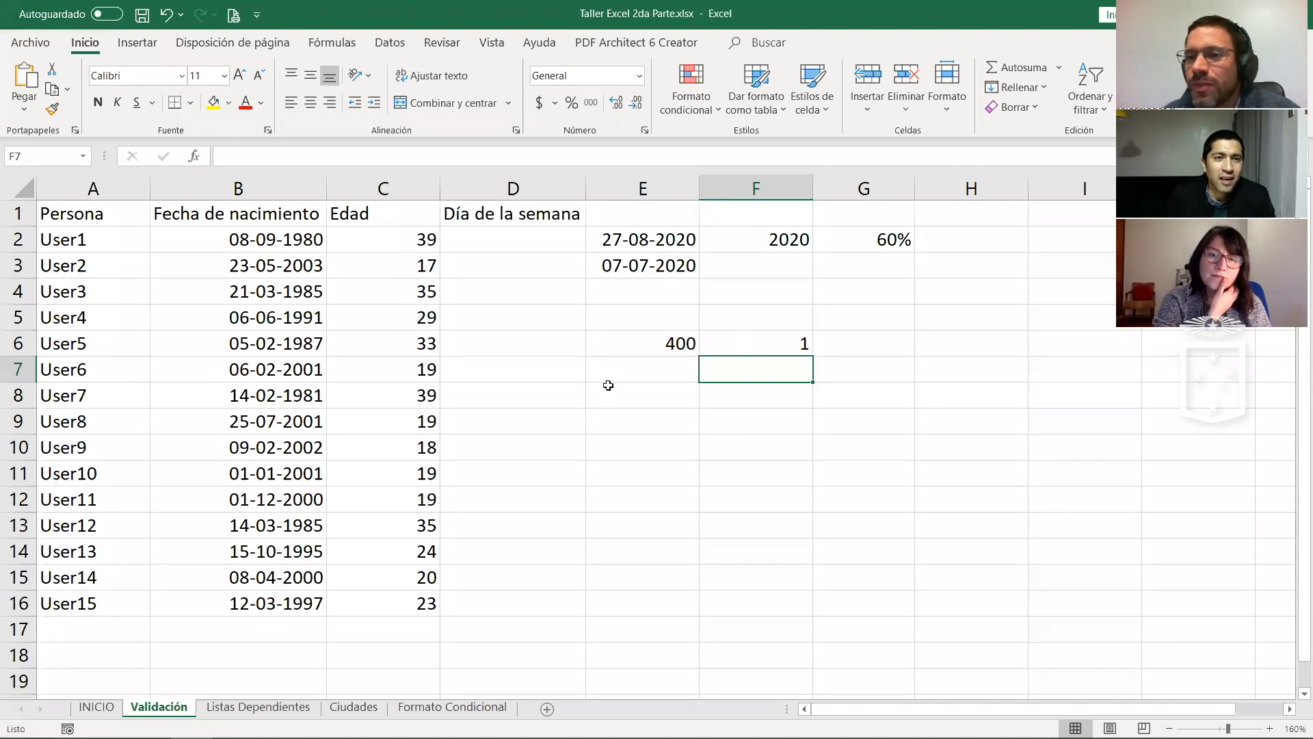
# Step: Clear the demonstration values from E6:F6 and E2:G3
pyautogui.moveTo(642, 343); pyautogui.dragTo(726, 345)
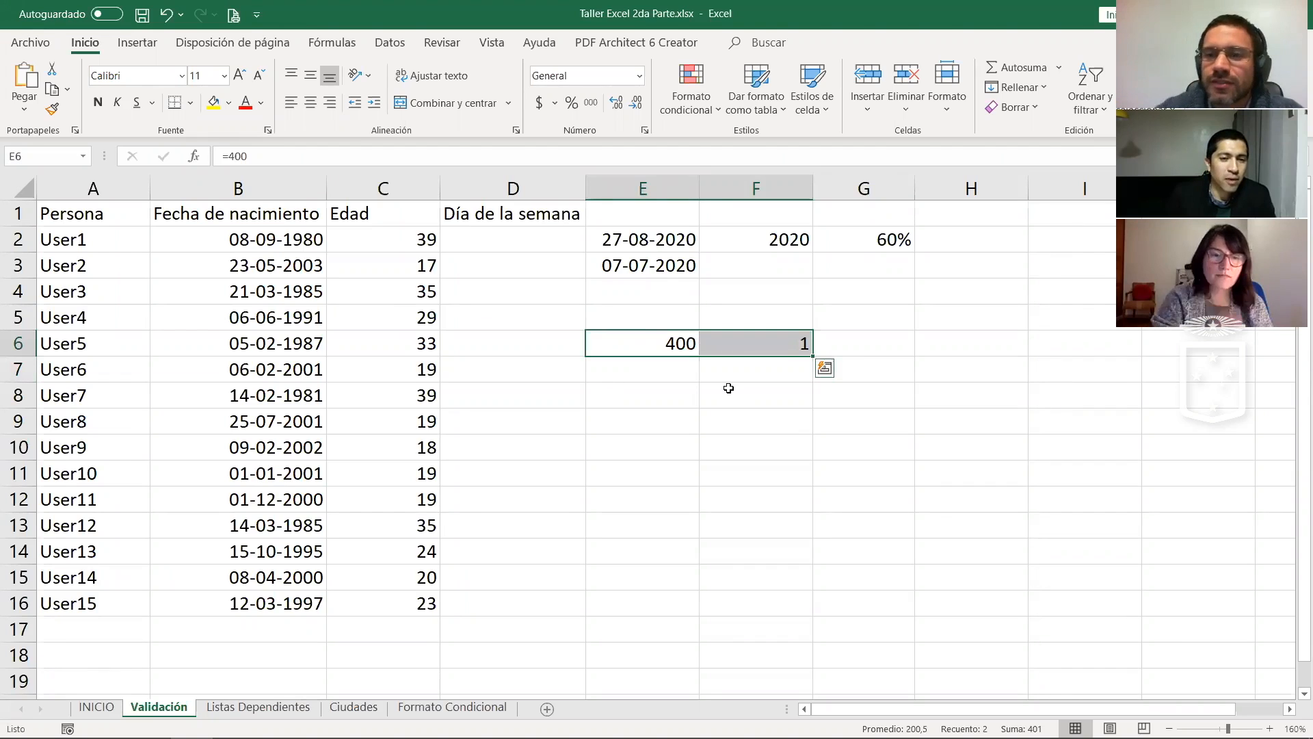
pyautogui.press('Delete')
pyautogui.moveTo(645, 243); pyautogui.dragTo(829, 264)
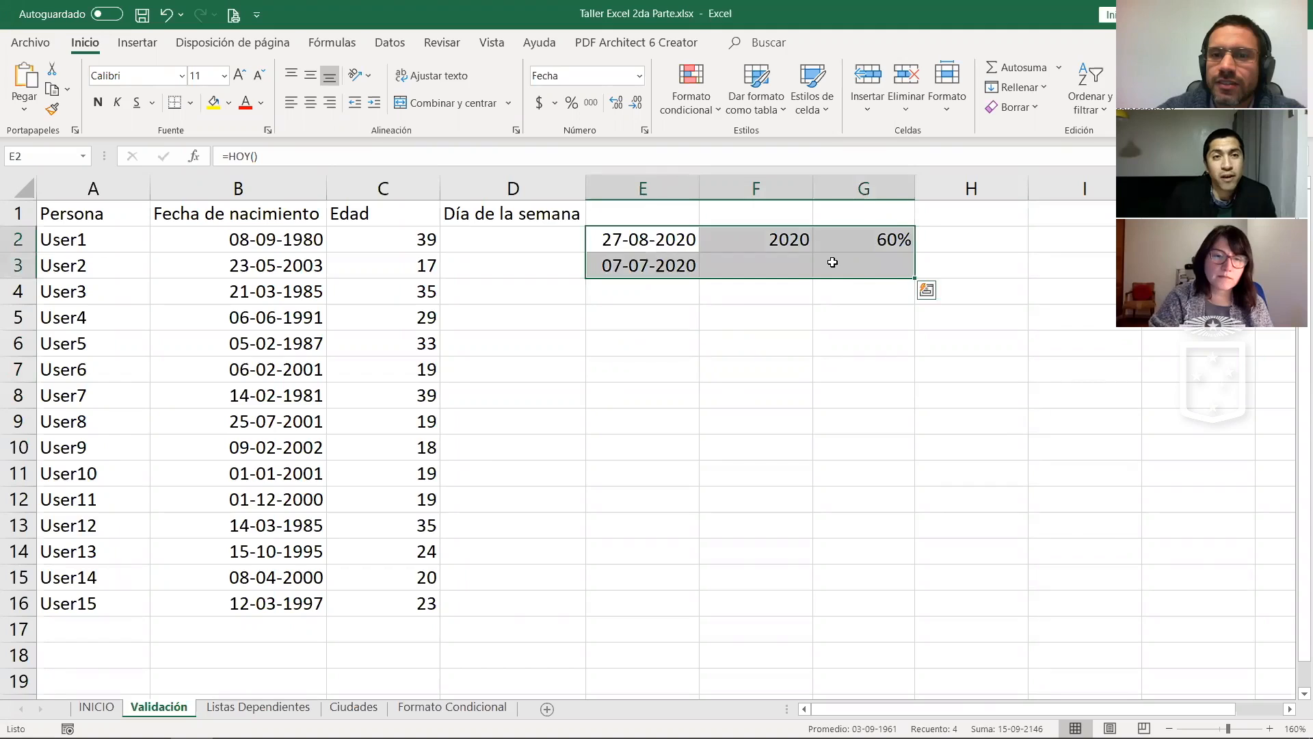
pyautogui.press('Delete')
pyautogui.click(723, 299)
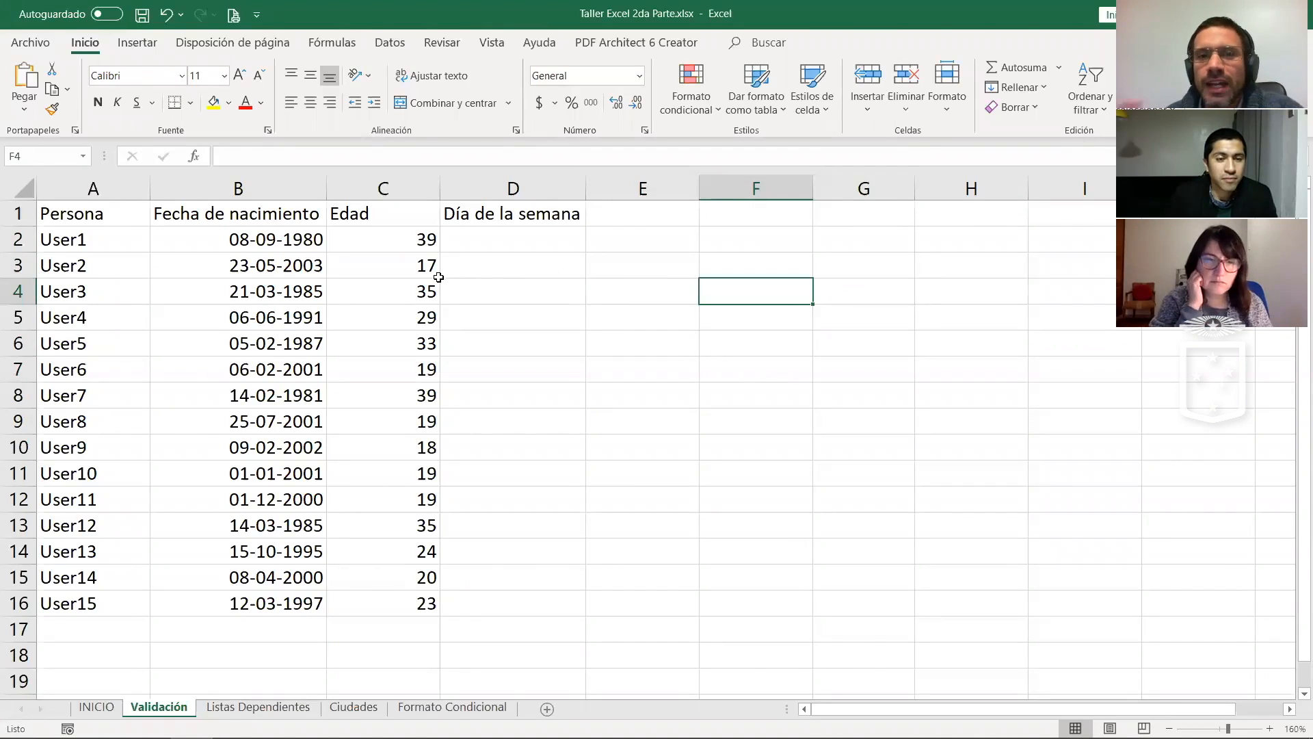
# Step: Set the month of User1's birth date in B2 to 08 and check the age formula in C2
pyautogui.click(266, 238)
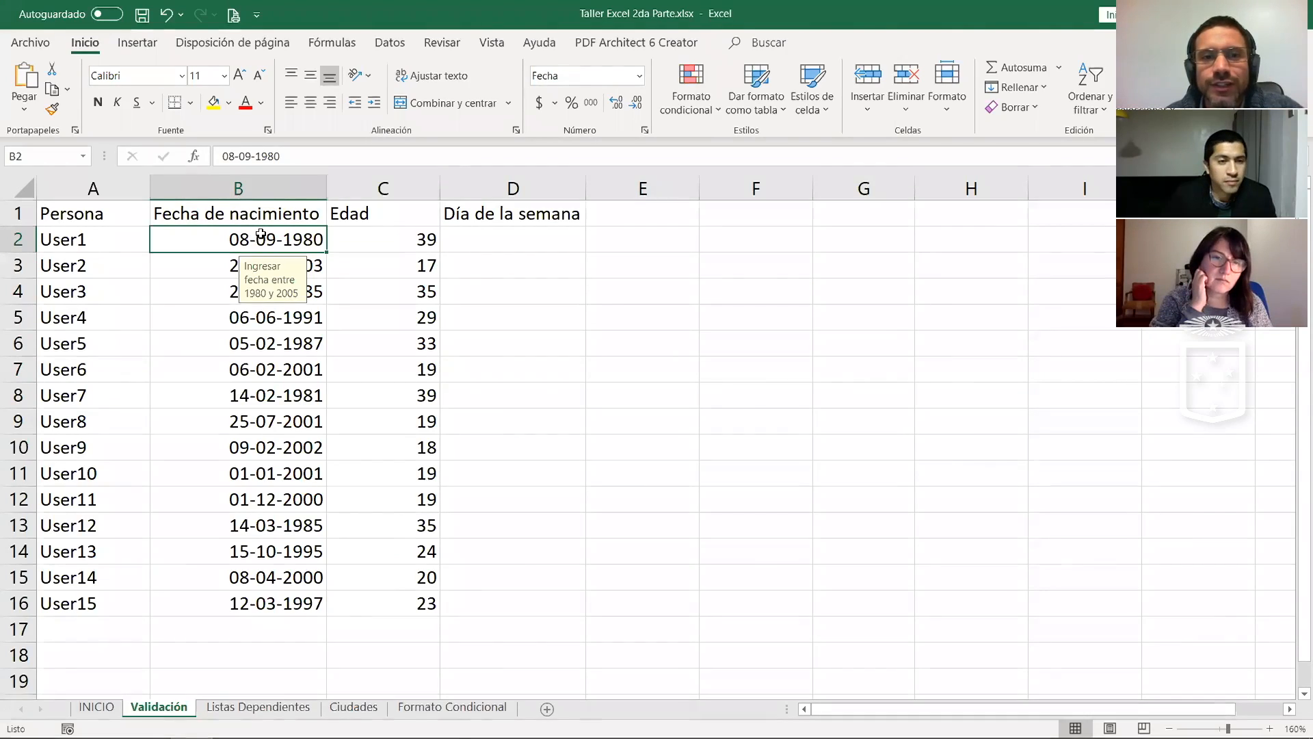
pyautogui.doubleClick(266, 234)
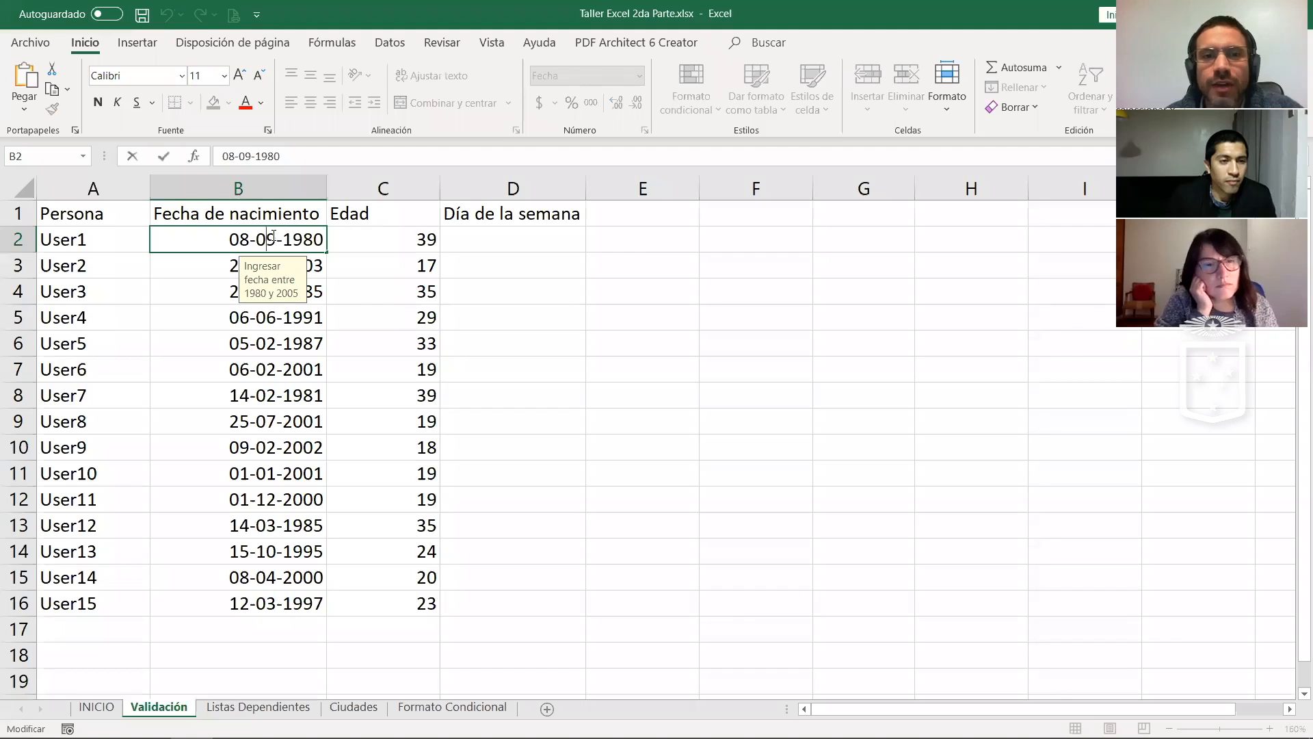
pyautogui.click(275, 238)
pyautogui.press('BackSpace')
pyautogui.write('8')
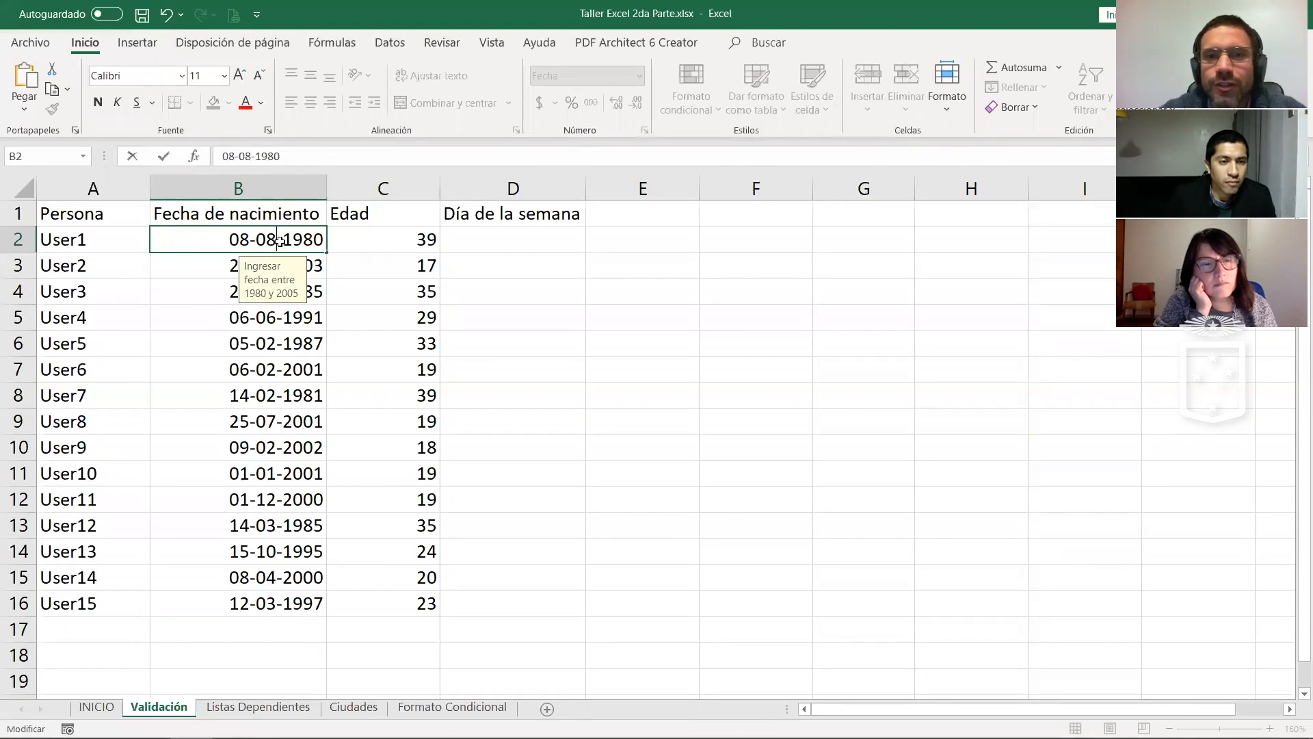
pyautogui.press('Return')
pyautogui.click(390, 234)
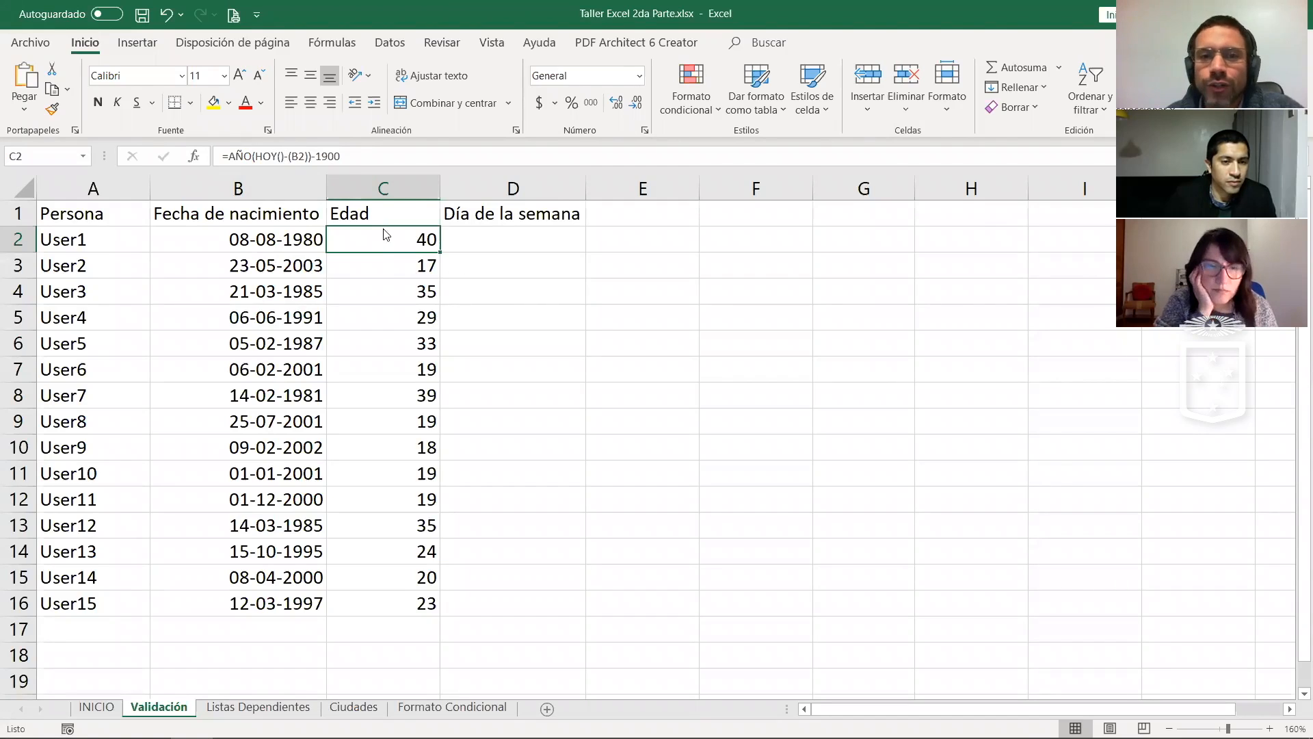
pyautogui.moveTo(383, 228); pyautogui.dragTo(381, 265)
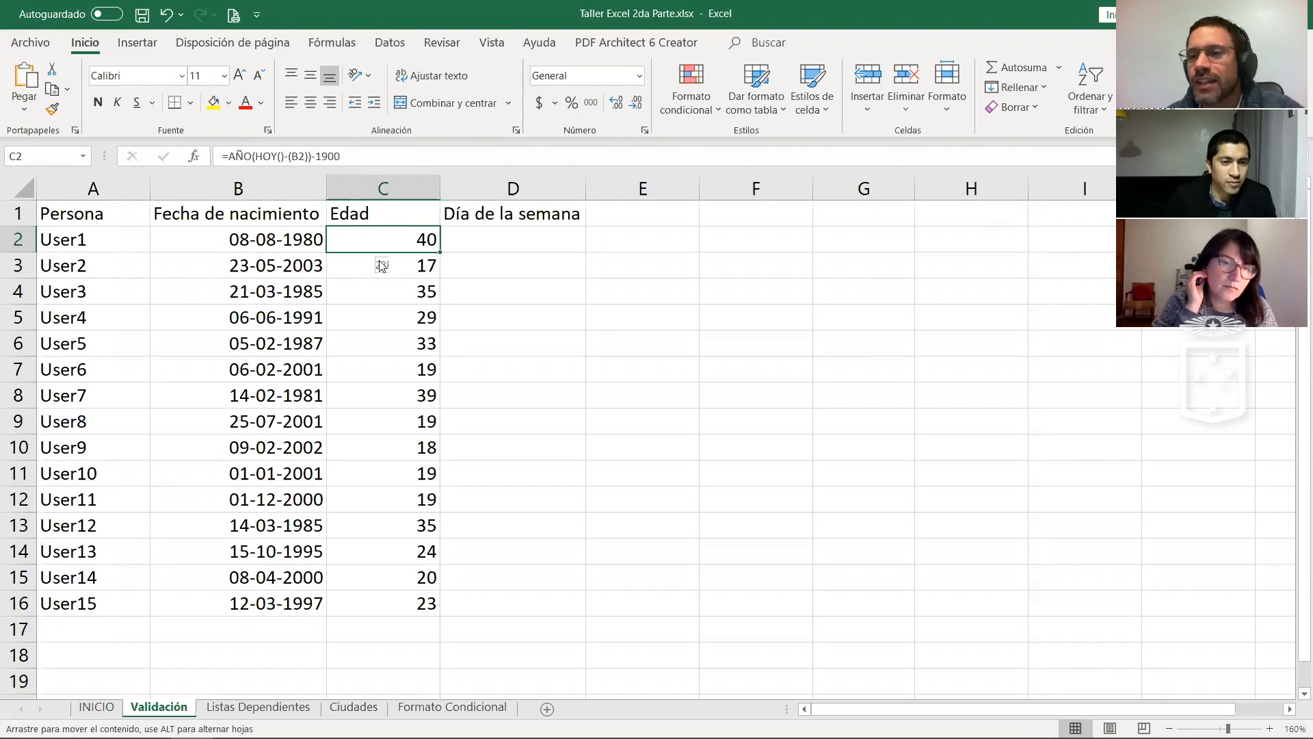
# Step: Review the calculated ages in C2:C16 of the Edad column
pyautogui.click(515, 288)
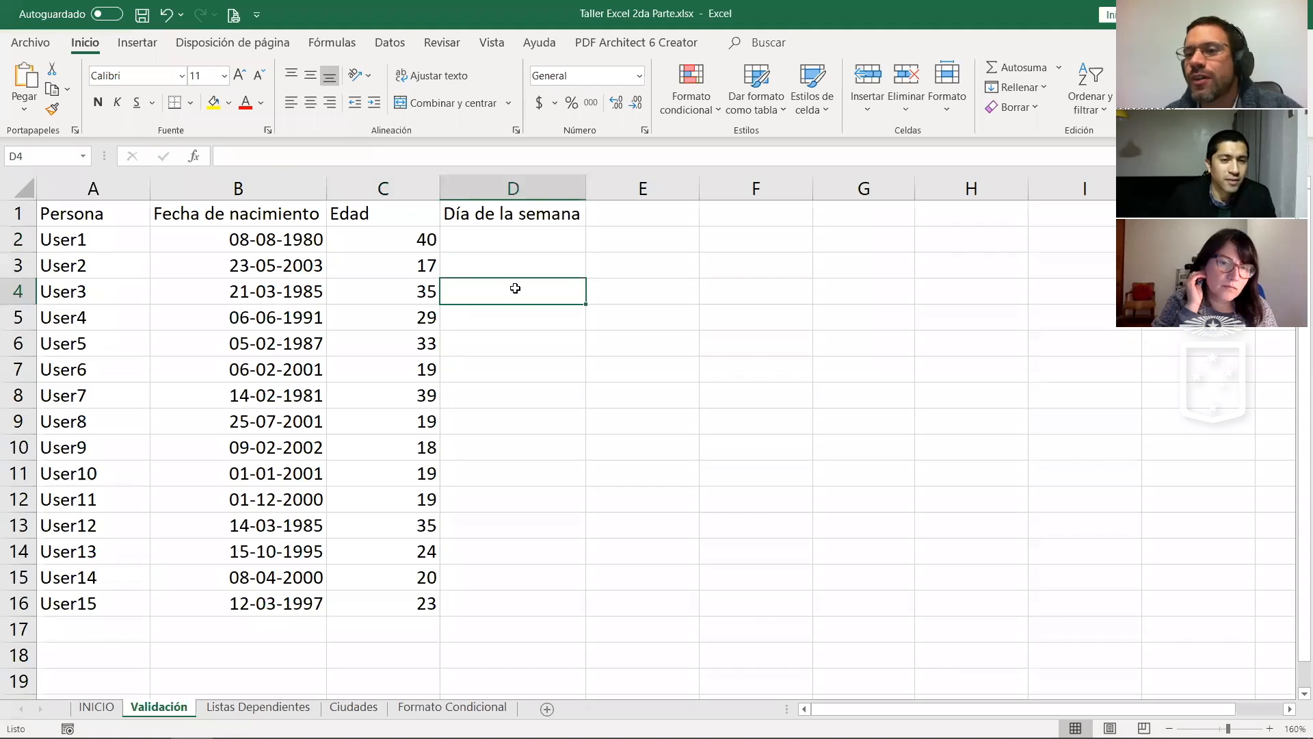
pyautogui.click(607, 325)
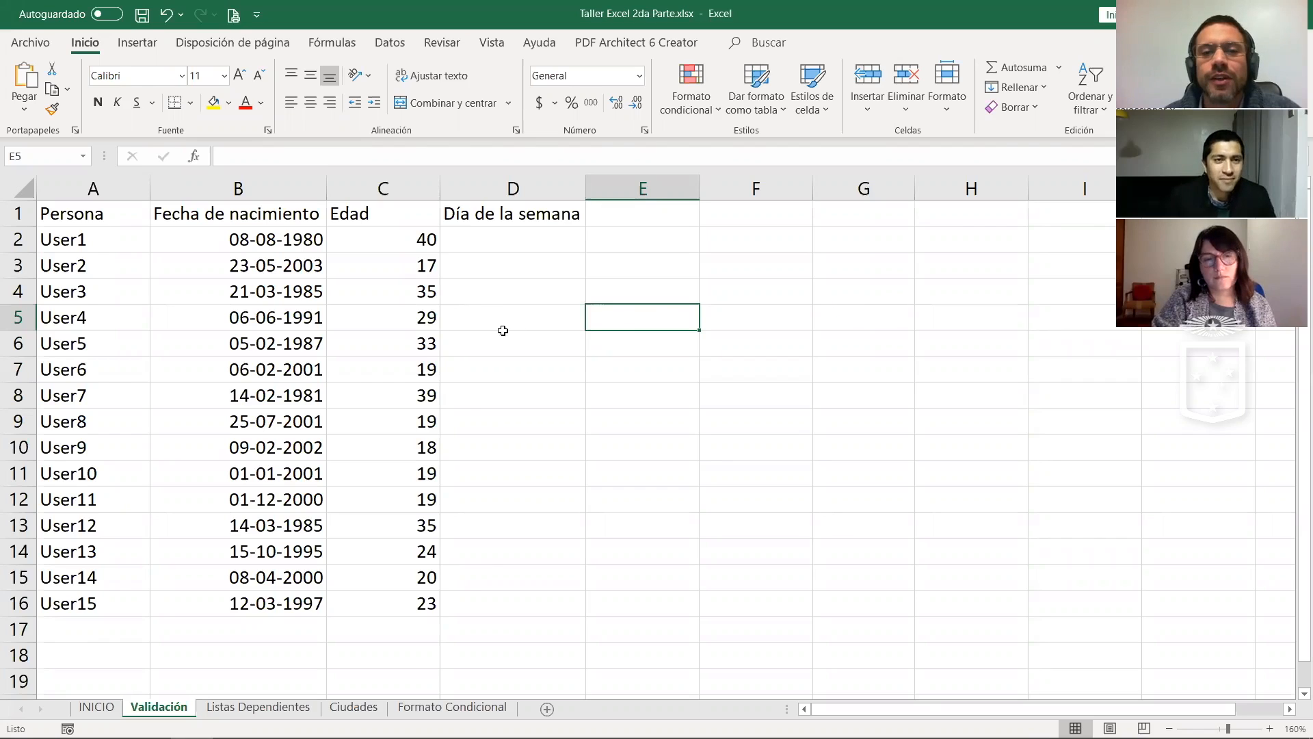
pyautogui.moveTo(404, 245); pyautogui.dragTo(410, 602)
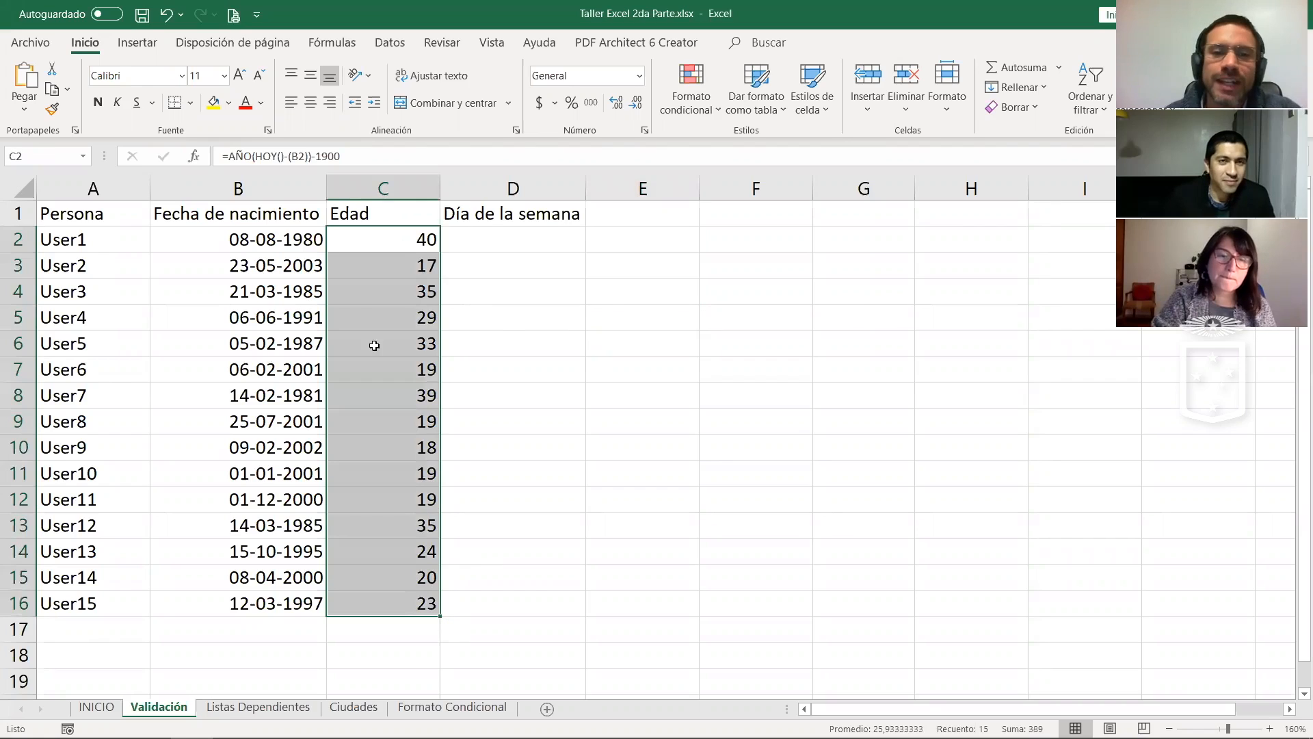
pyautogui.click(510, 336)
# Step: Test the birth date rule by trying to set the year of User8's date in B9 to 2010
pyautogui.click(267, 291)
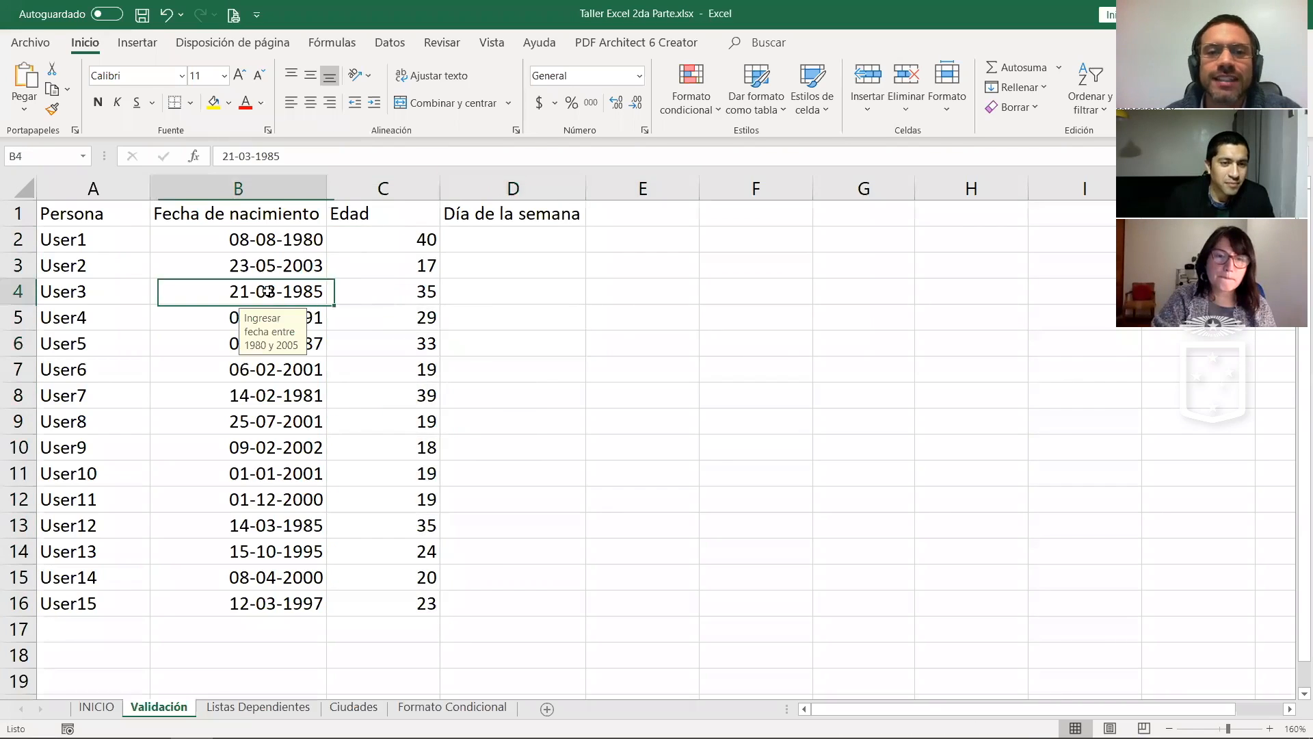
pyautogui.click(293, 414)
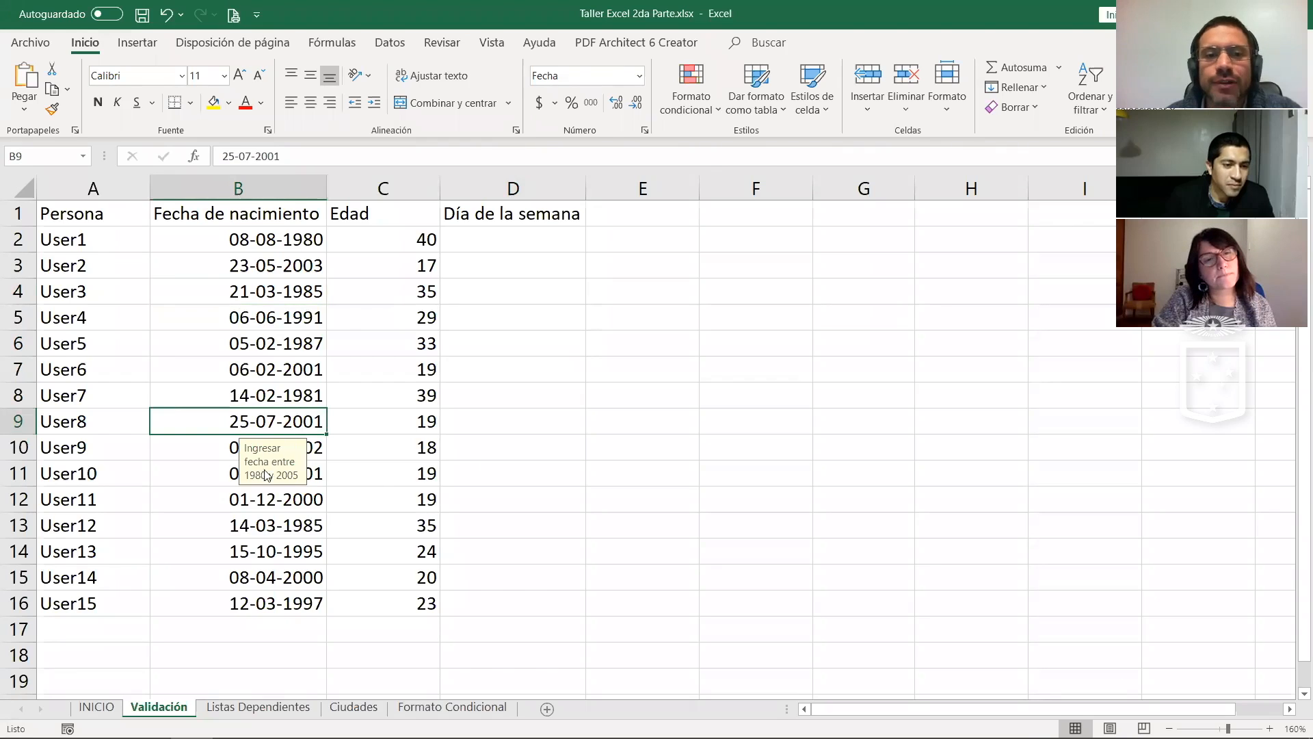
pyautogui.doubleClick(301, 423)
pyautogui.press('BackSpace')
pyautogui.press('BackSpace')
pyautogui.write('10')
pyautogui.press('Return')
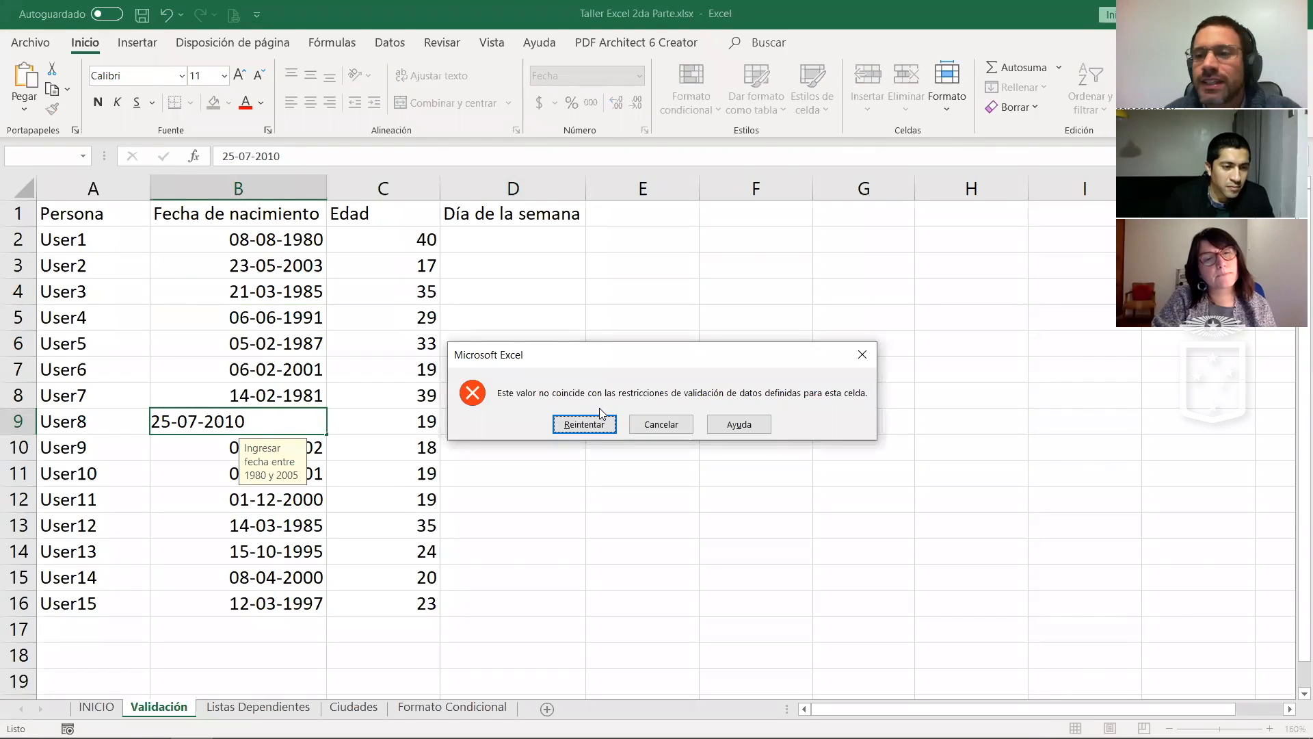
pyautogui.click(651, 428)
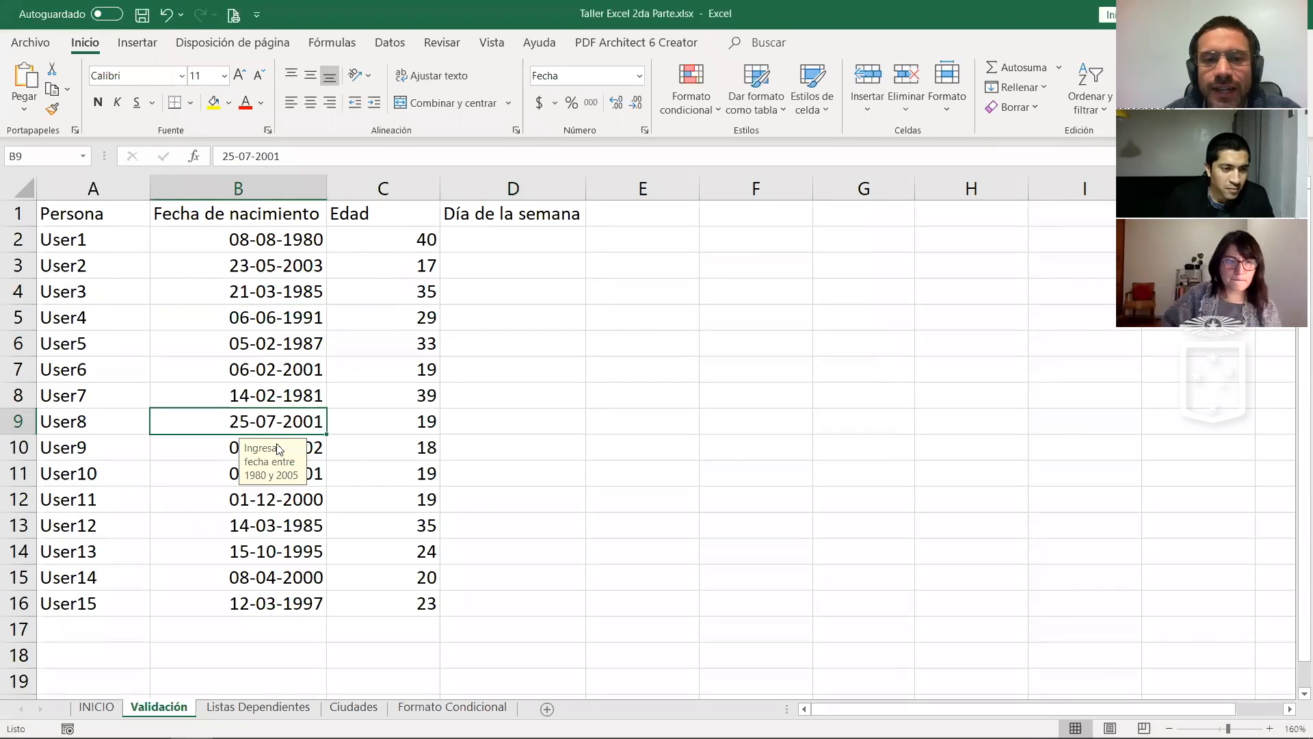
# Step: Set the data validation error alert style for the birth dates in B2:B16 to Información
pyautogui.moveTo(235, 241); pyautogui.dragTo(277, 605)
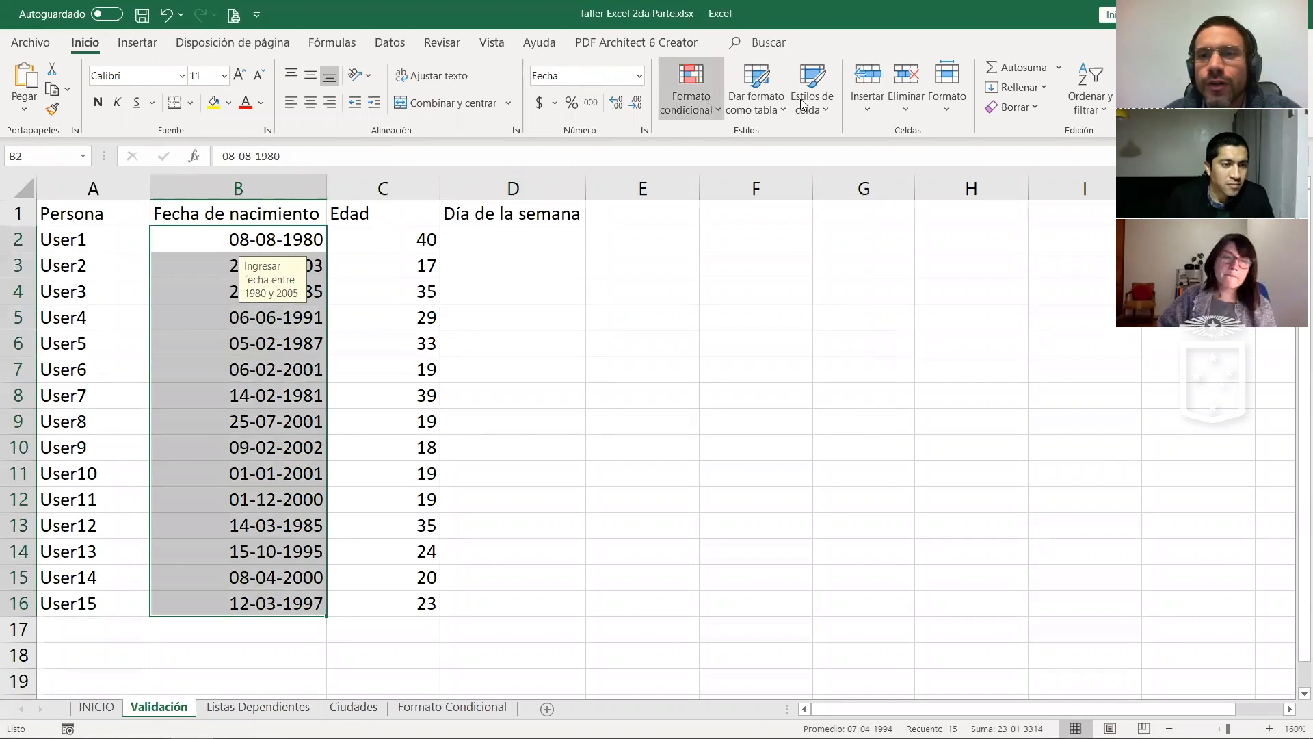
pyautogui.click(389, 43)
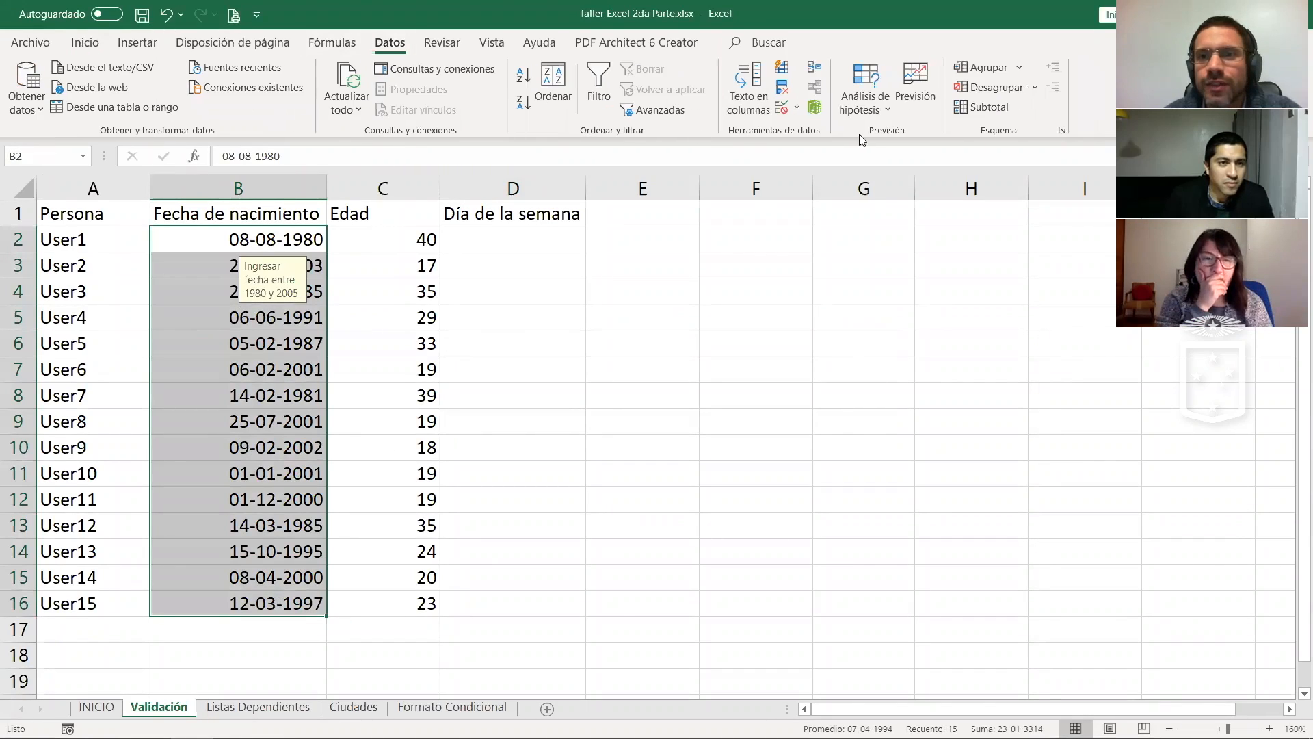
pyautogui.click(782, 112)
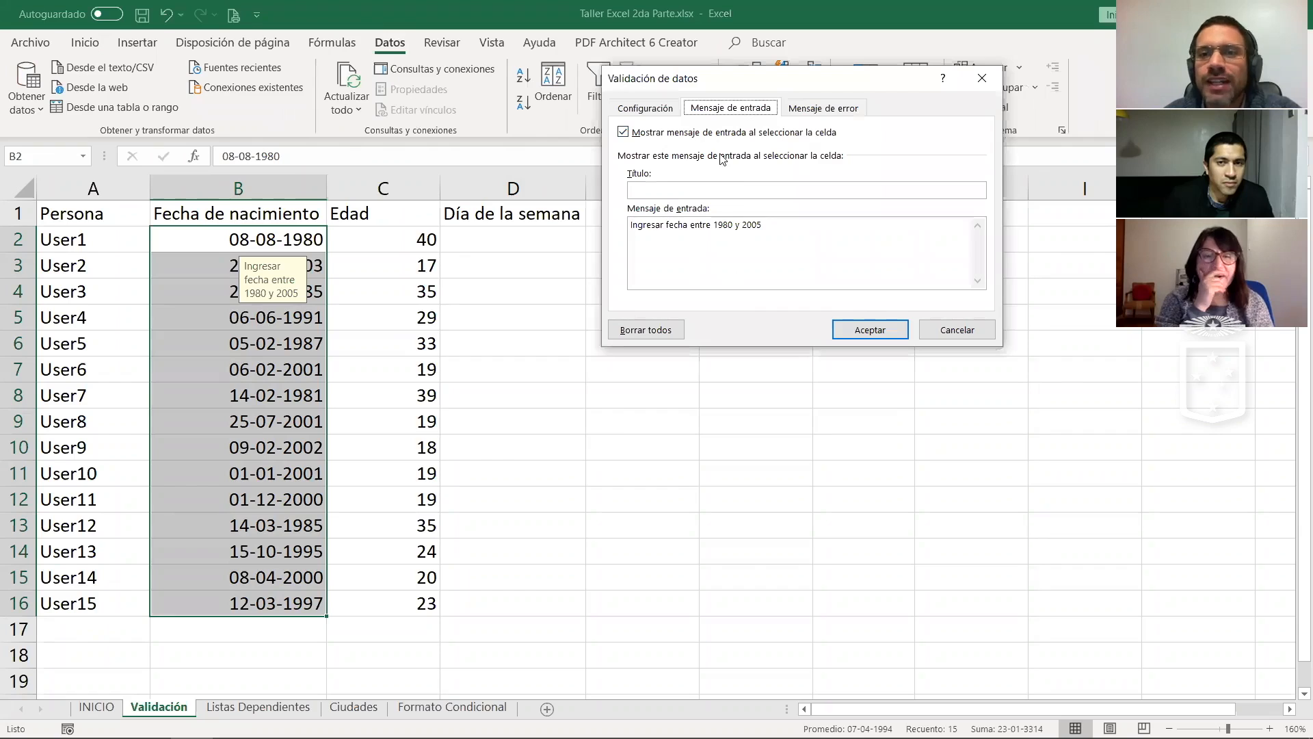
pyautogui.click(794, 111)
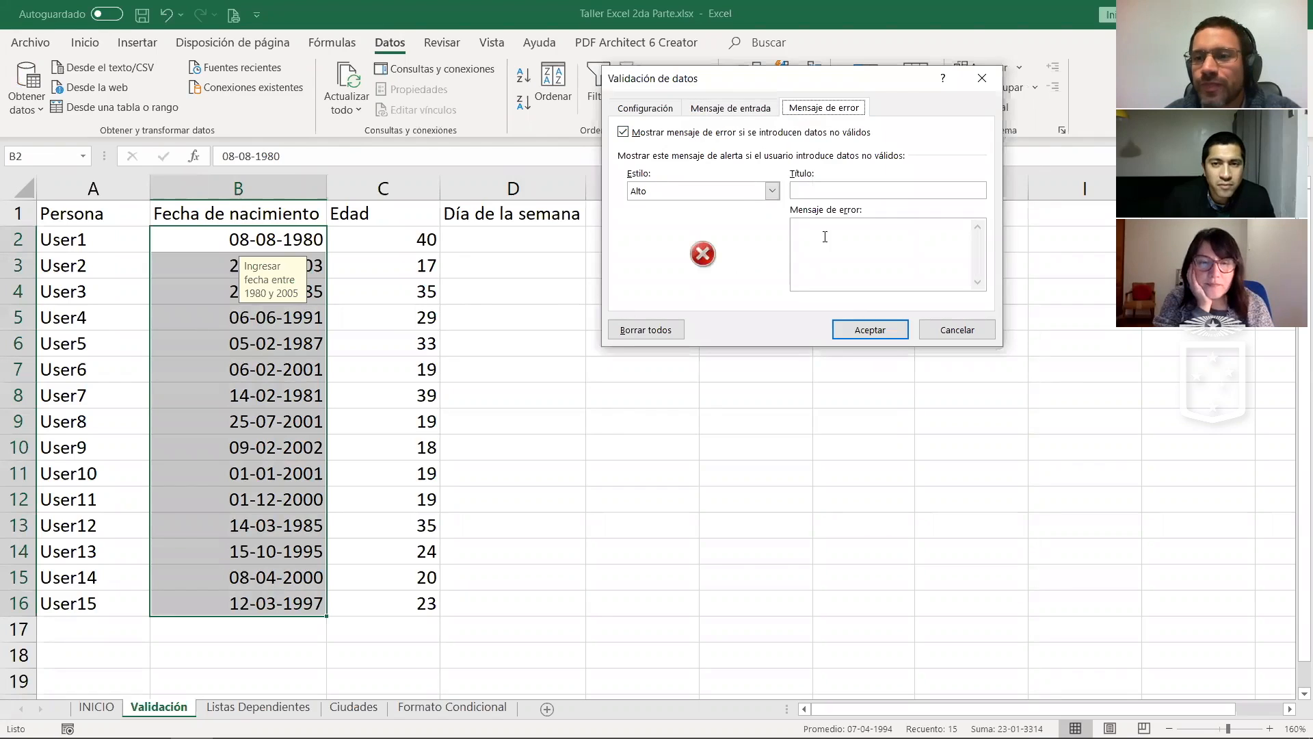
pyautogui.click(827, 186)
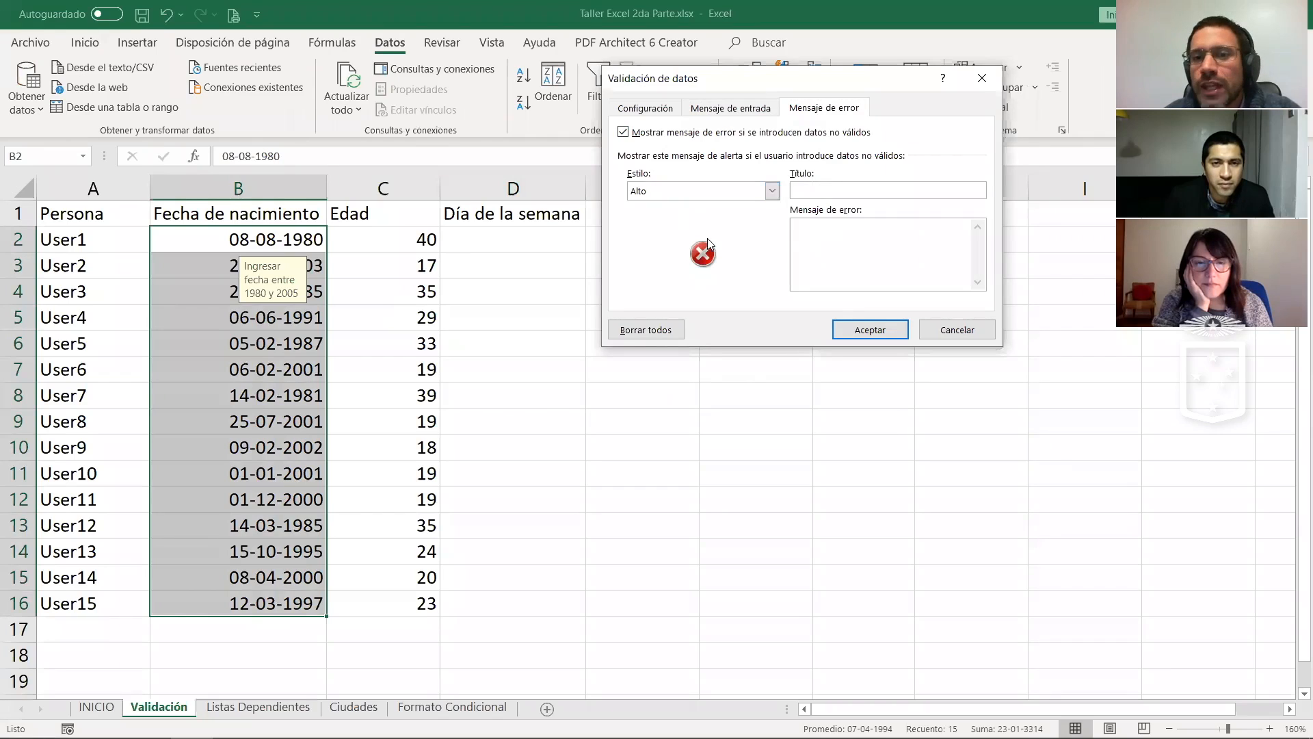
pyautogui.click(661, 191)
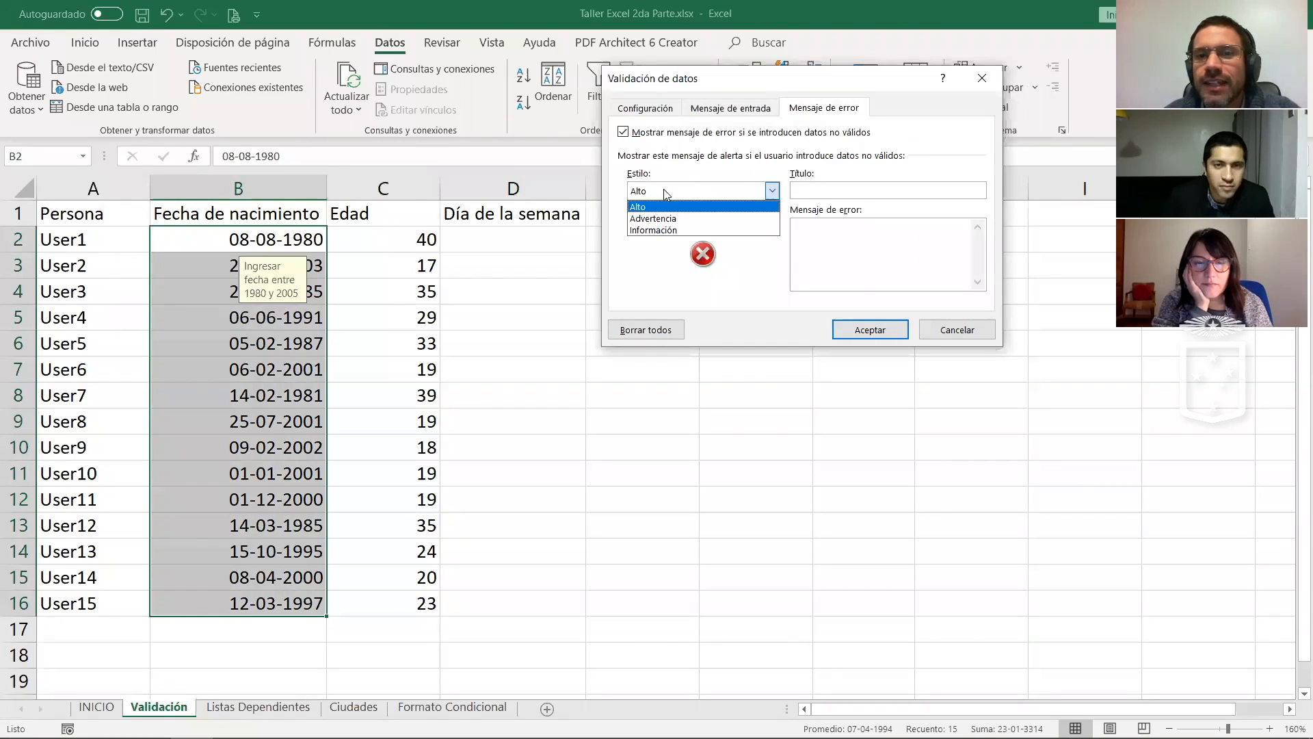
pyautogui.click(676, 251)
pyautogui.click(674, 194)
pyautogui.click(667, 218)
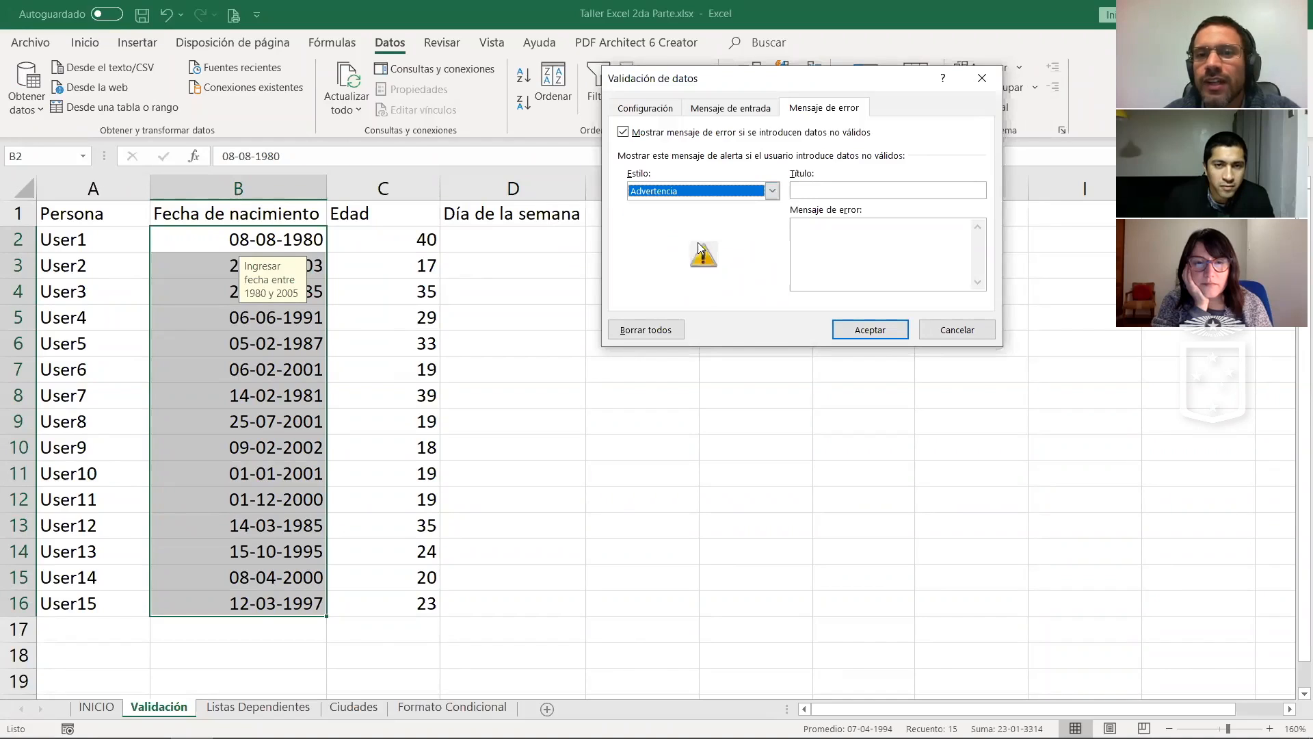
pyautogui.click(682, 197)
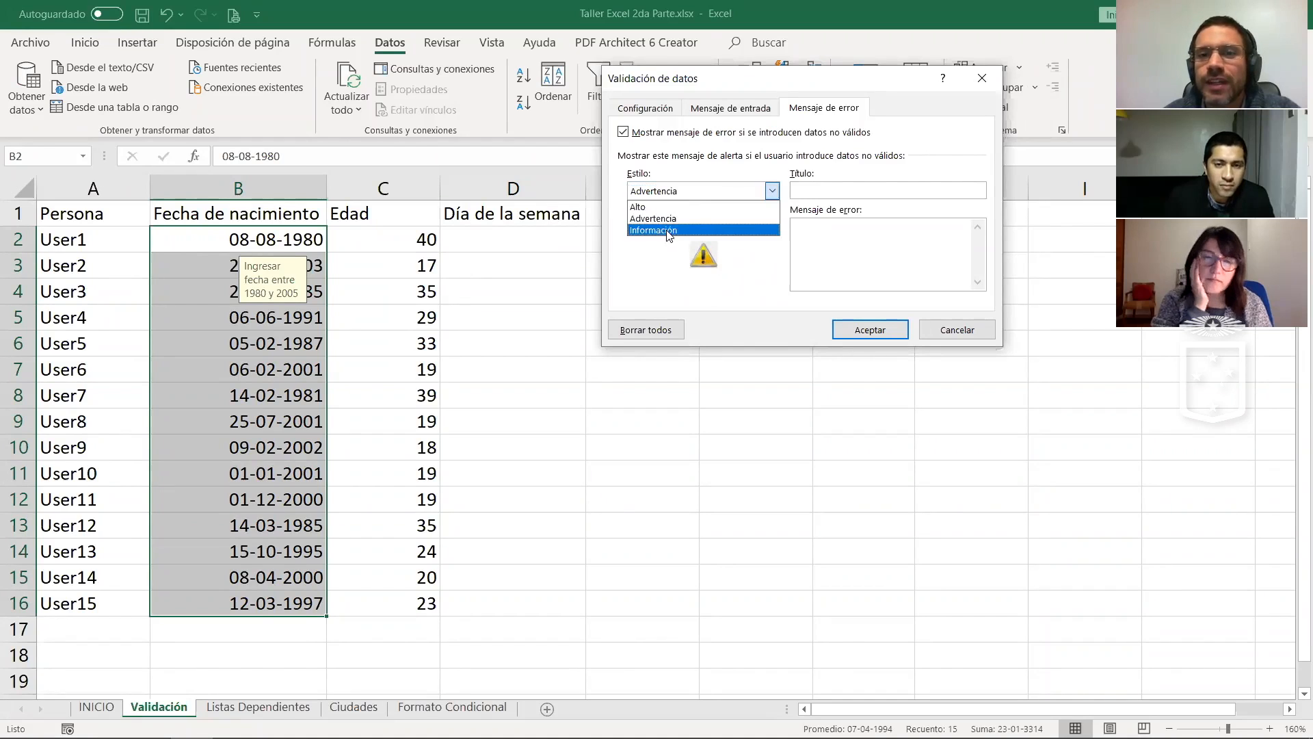
pyautogui.click(672, 227)
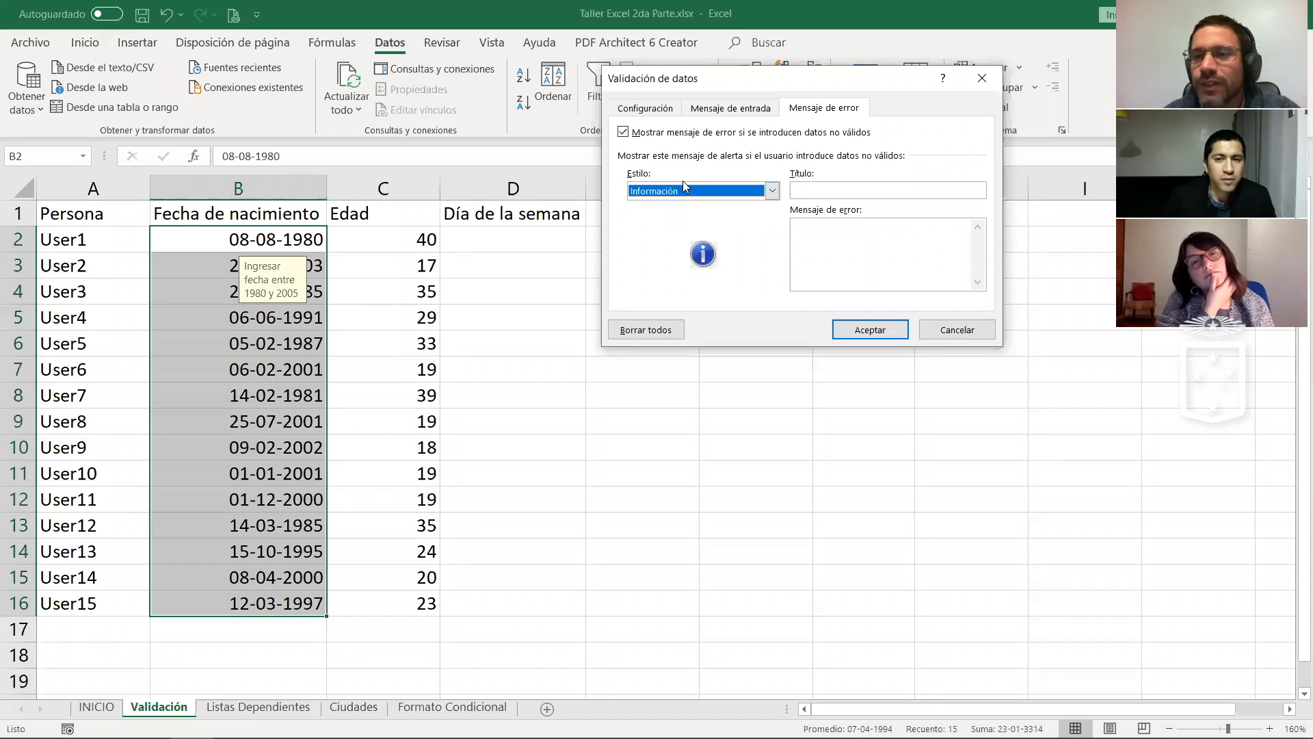
# Step: Give the error alert the title ERROR and the message "Fecha fuera de rango", and apply the validation
pyautogui.click(865, 192)
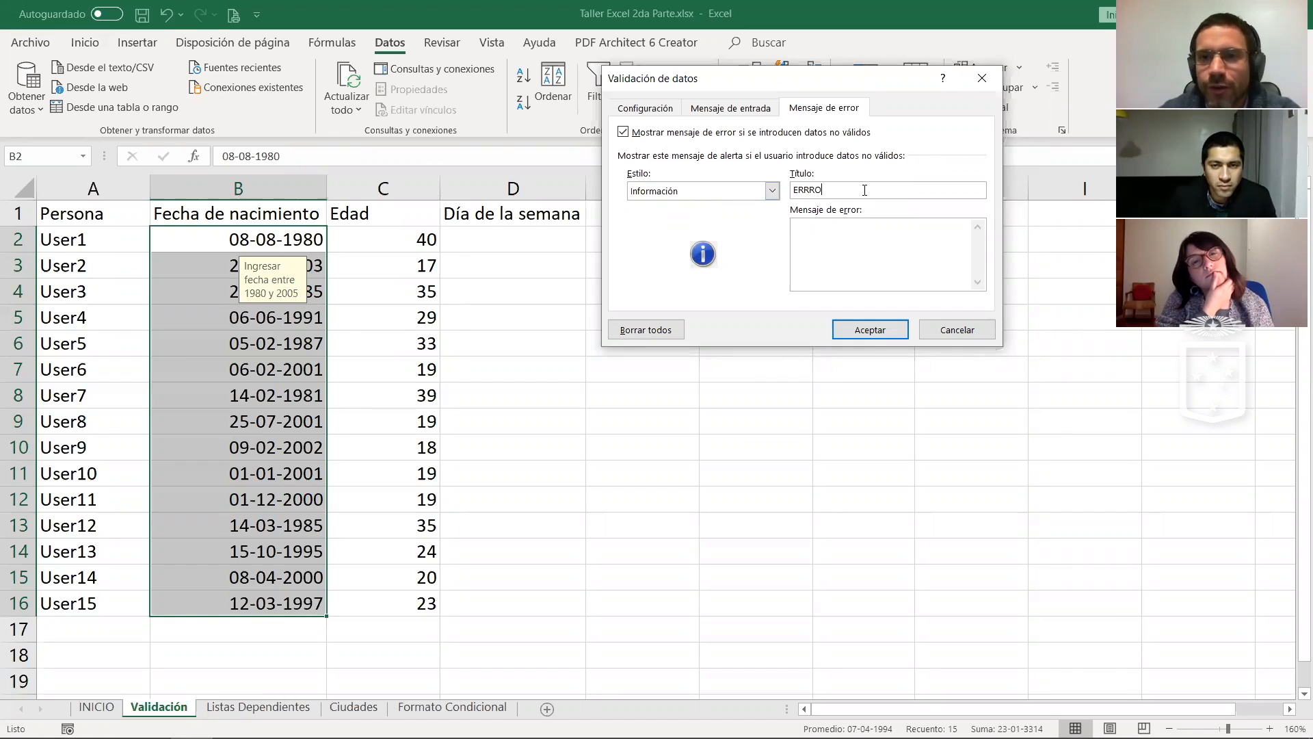
pyautogui.write('ERRR')
pyautogui.press('BackSpace')
pyautogui.write('O')
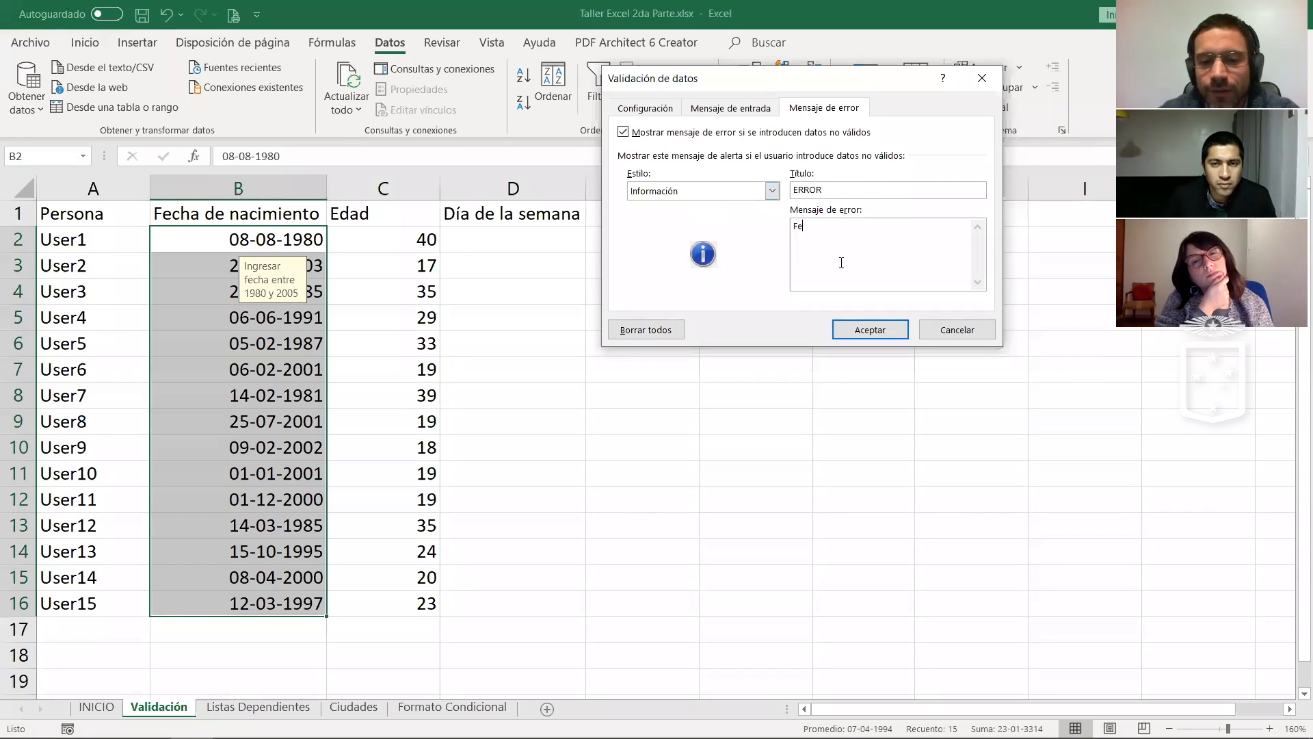
pyautogui.write('fuera de rango')
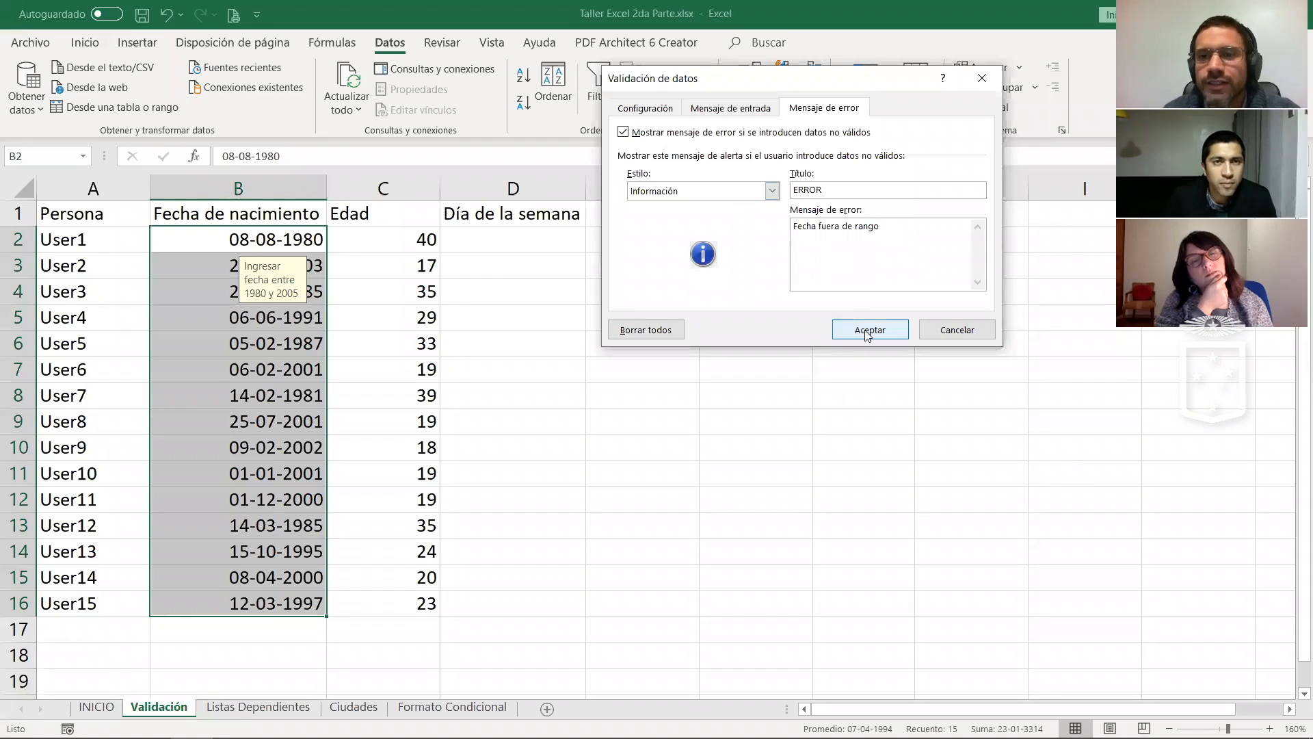
pyautogui.press('Return')
# Step: Test the custom error alert by trying to set the year of User7's birth date in B8 to 1971
pyautogui.doubleClick(256, 384)
pyautogui.doubleClick(305, 388)
pyautogui.doubleClick(278, 397)
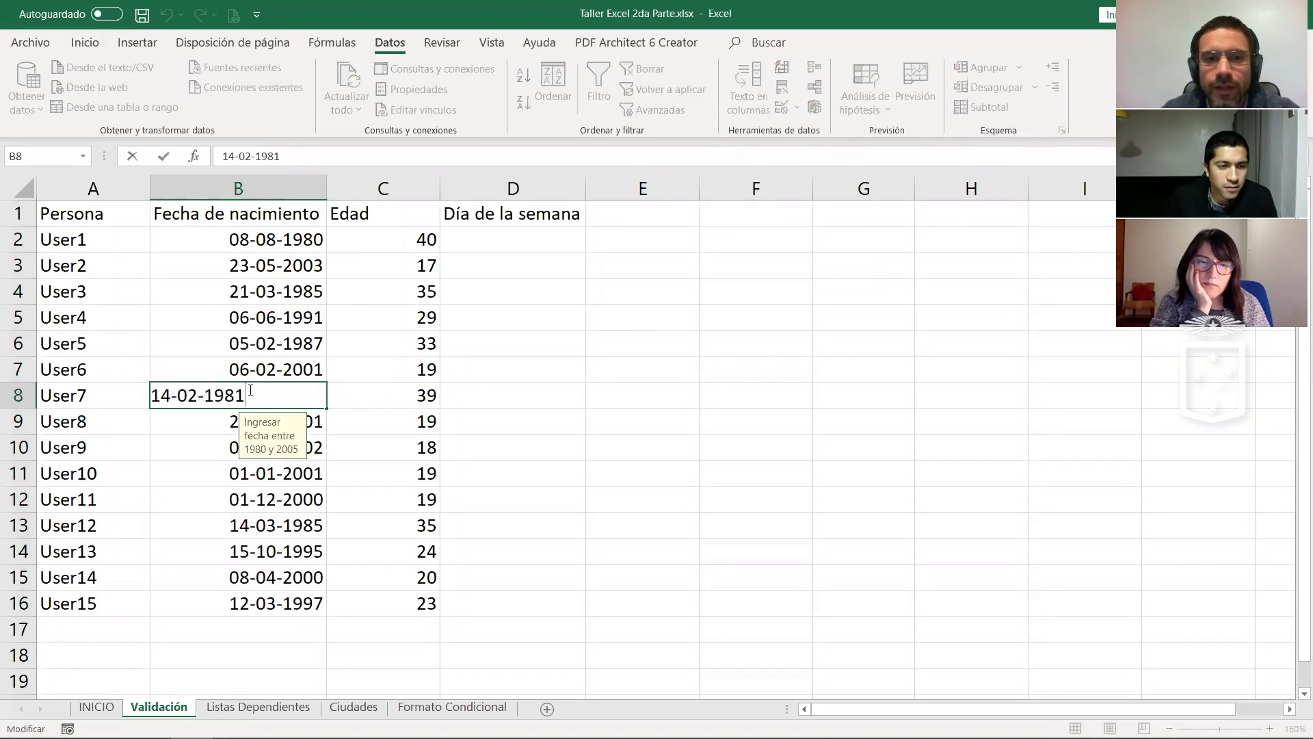
pyautogui.press('BackSpace')
pyautogui.write('7')
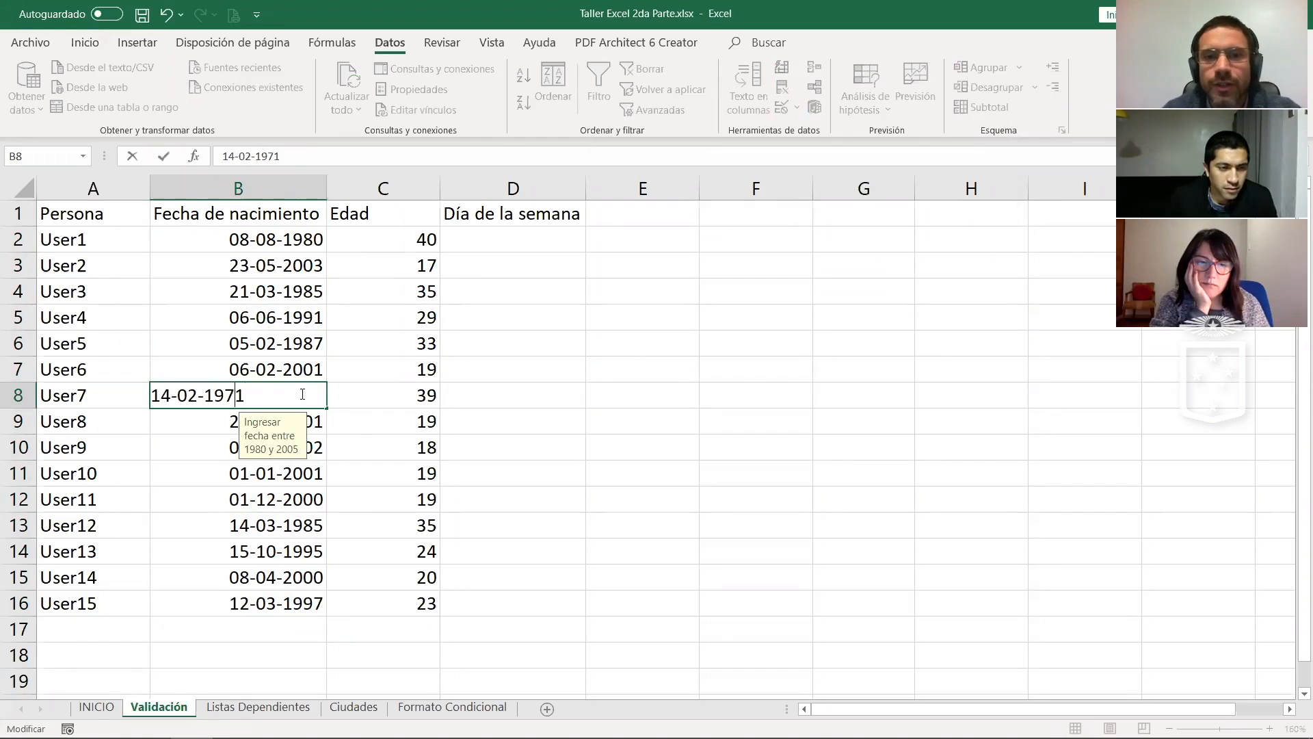
pyautogui.press('Return')
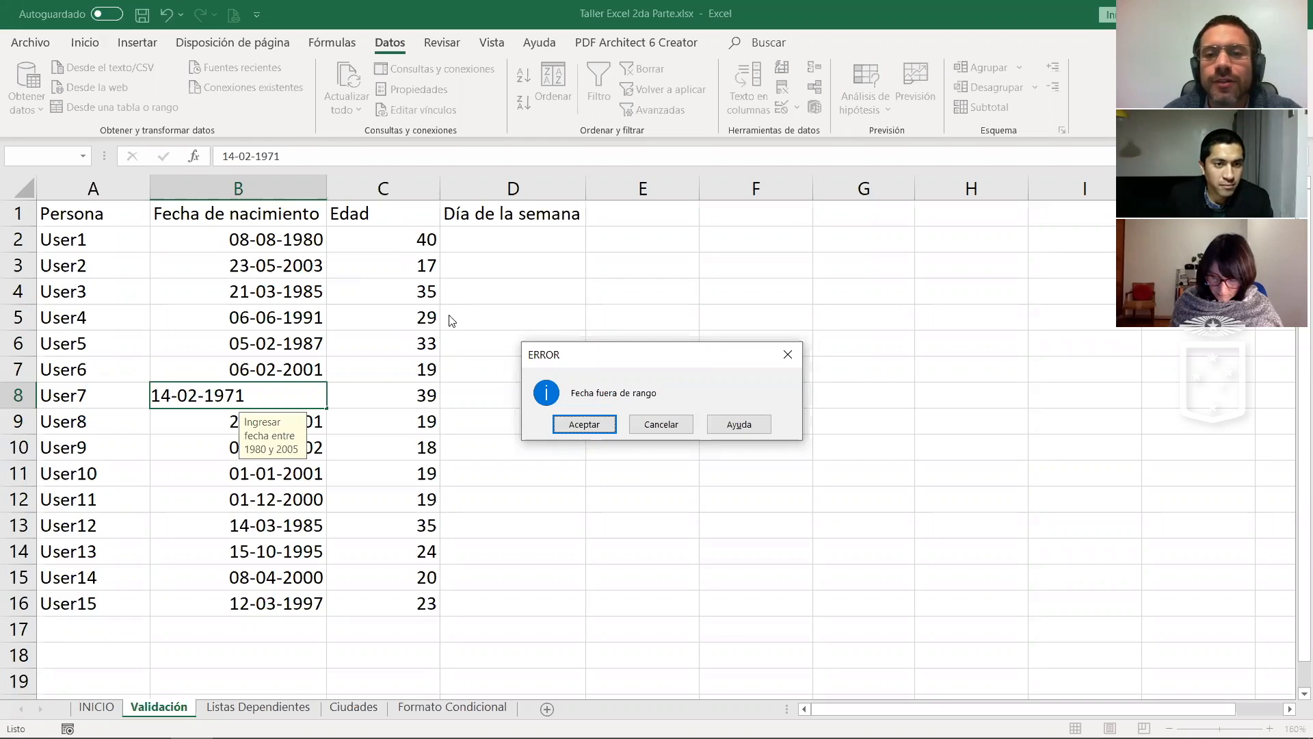
pyautogui.click(648, 425)
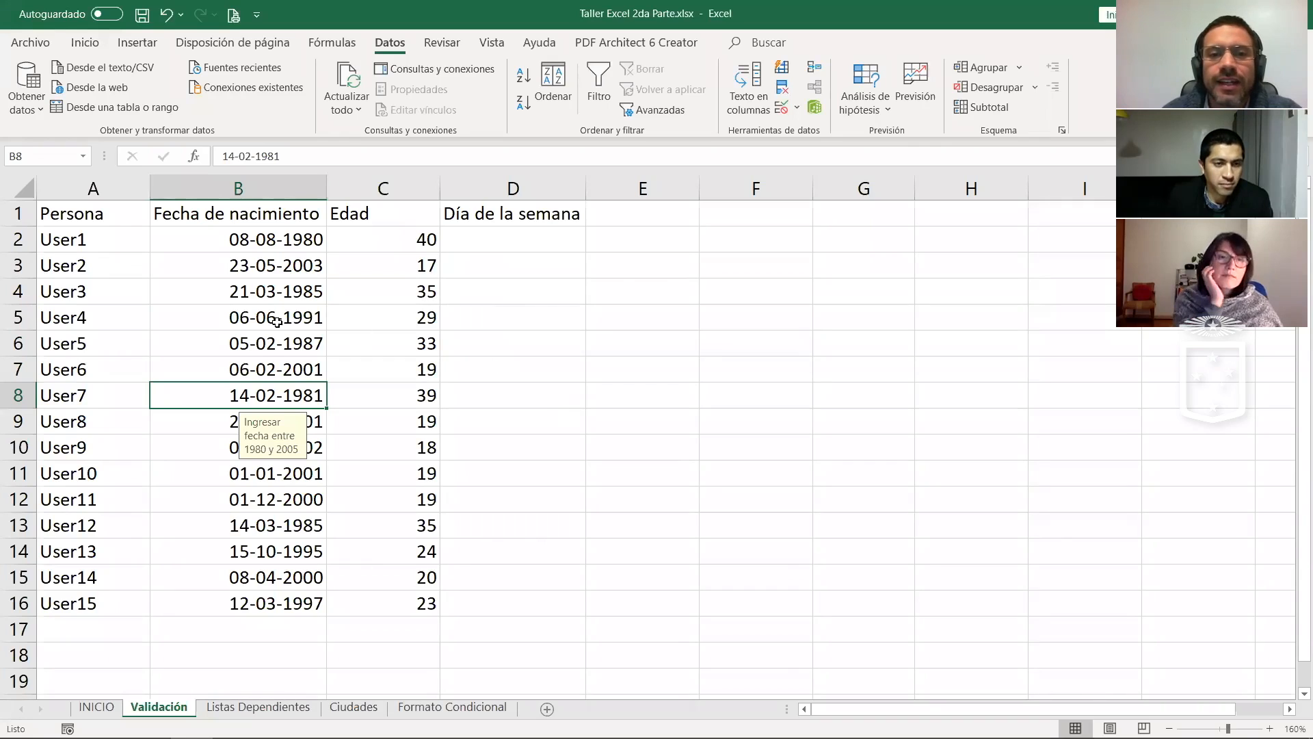
pyautogui.press('Up')
pyautogui.press('Up')
pyautogui.press('Up')
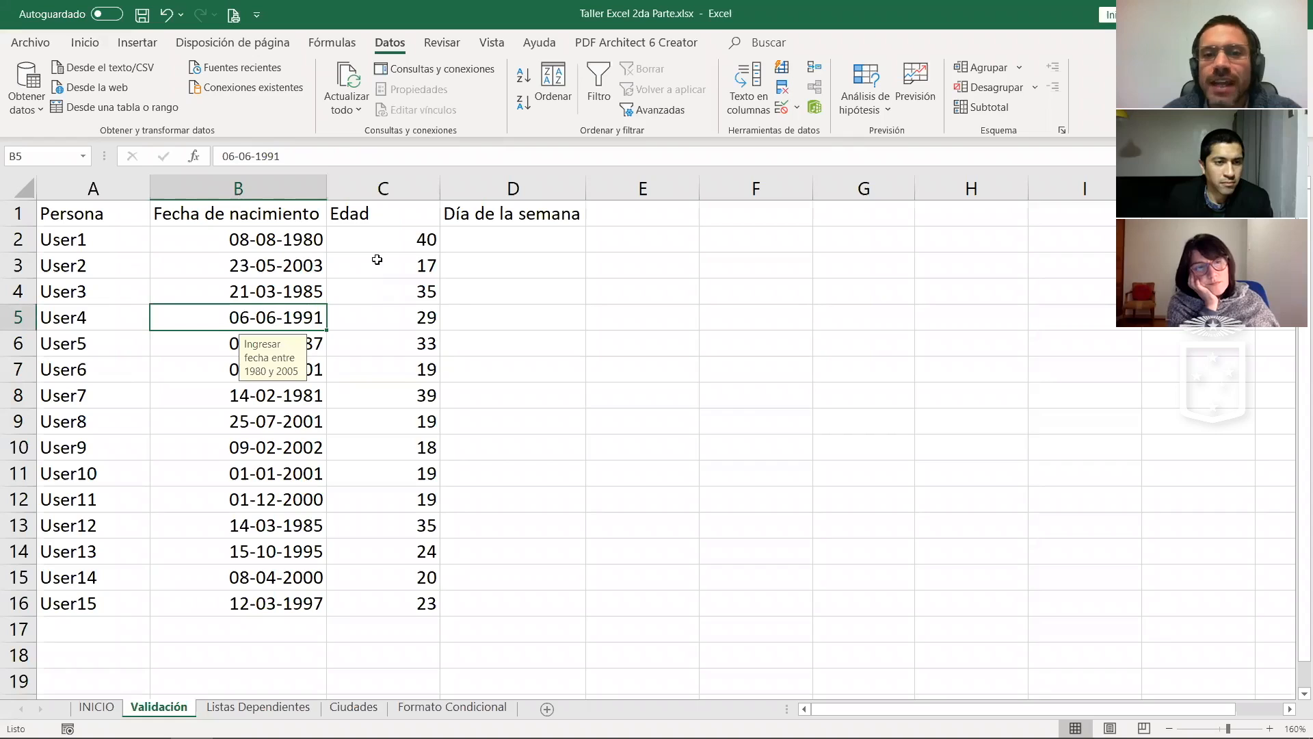
pyautogui.moveTo(381, 241); pyautogui.dragTo(384, 584)
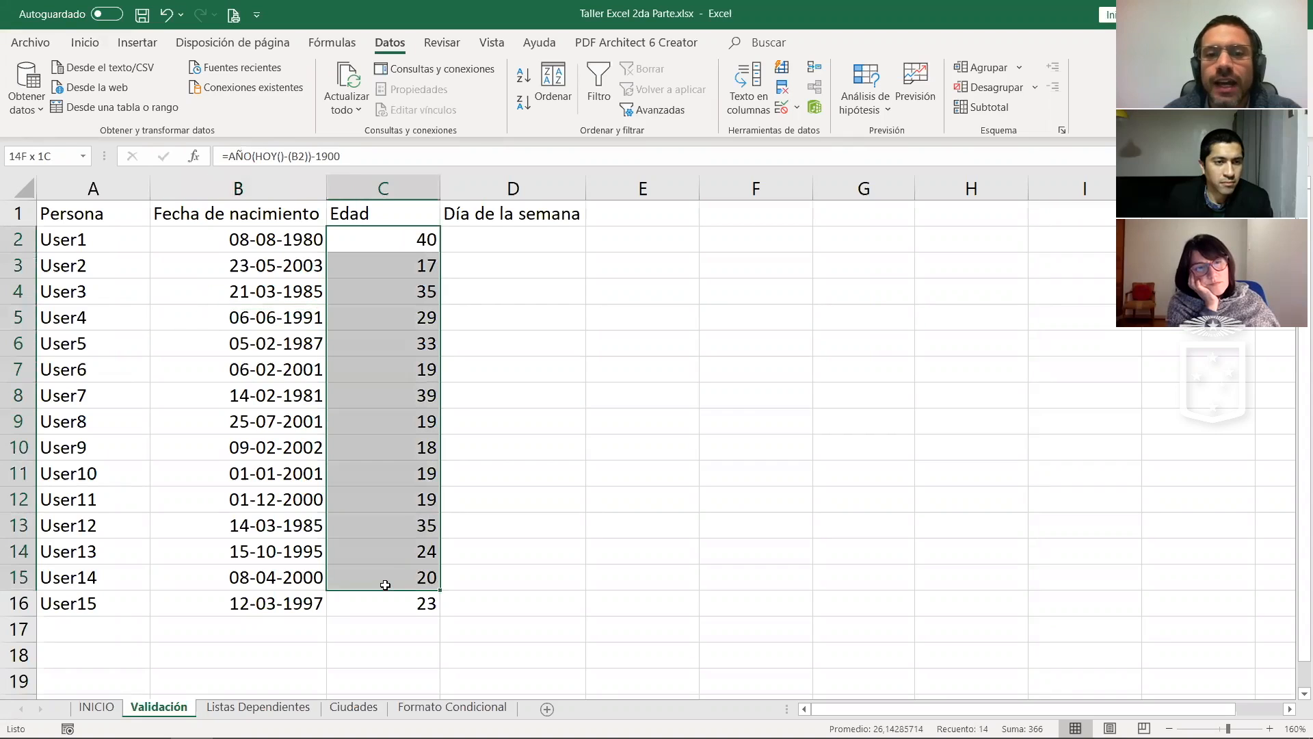
pyautogui.click(527, 364)
# Step: Examine the criterion types available in the data validation settings of User2's birth date in B3
pyautogui.click(311, 271)
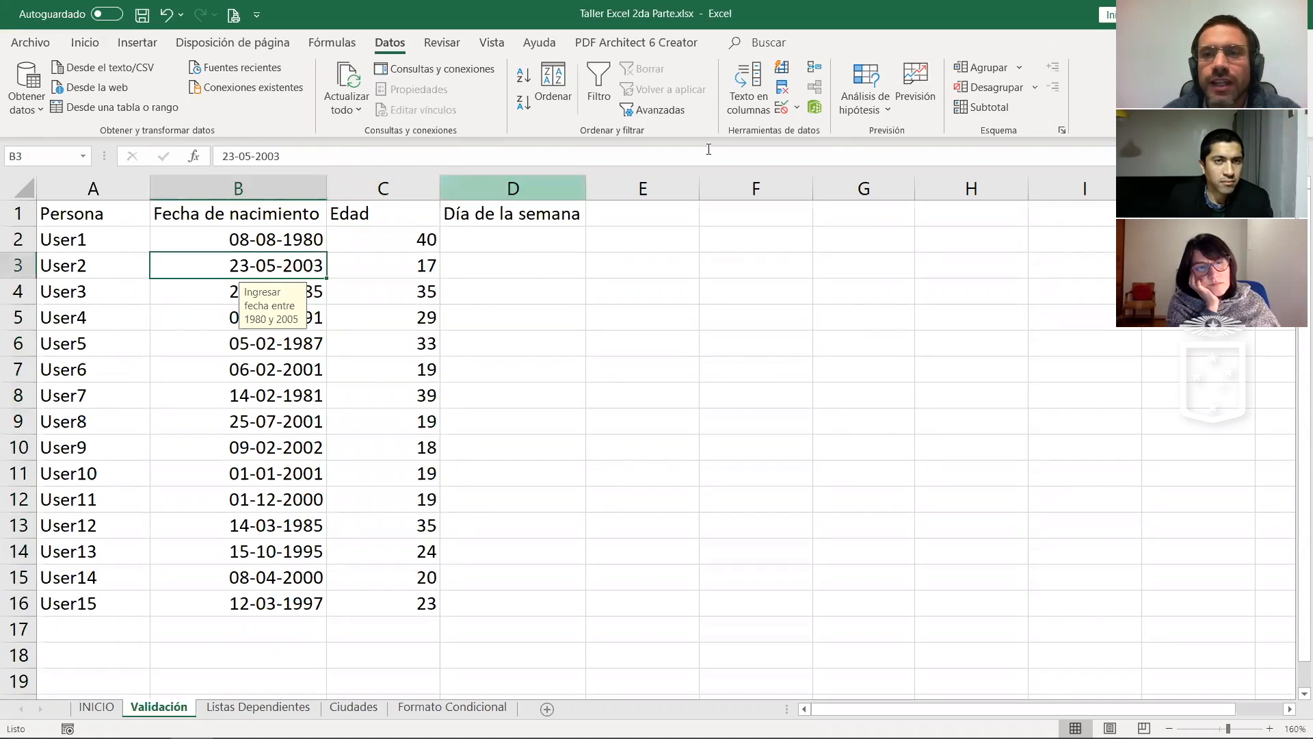
pyautogui.click(783, 109)
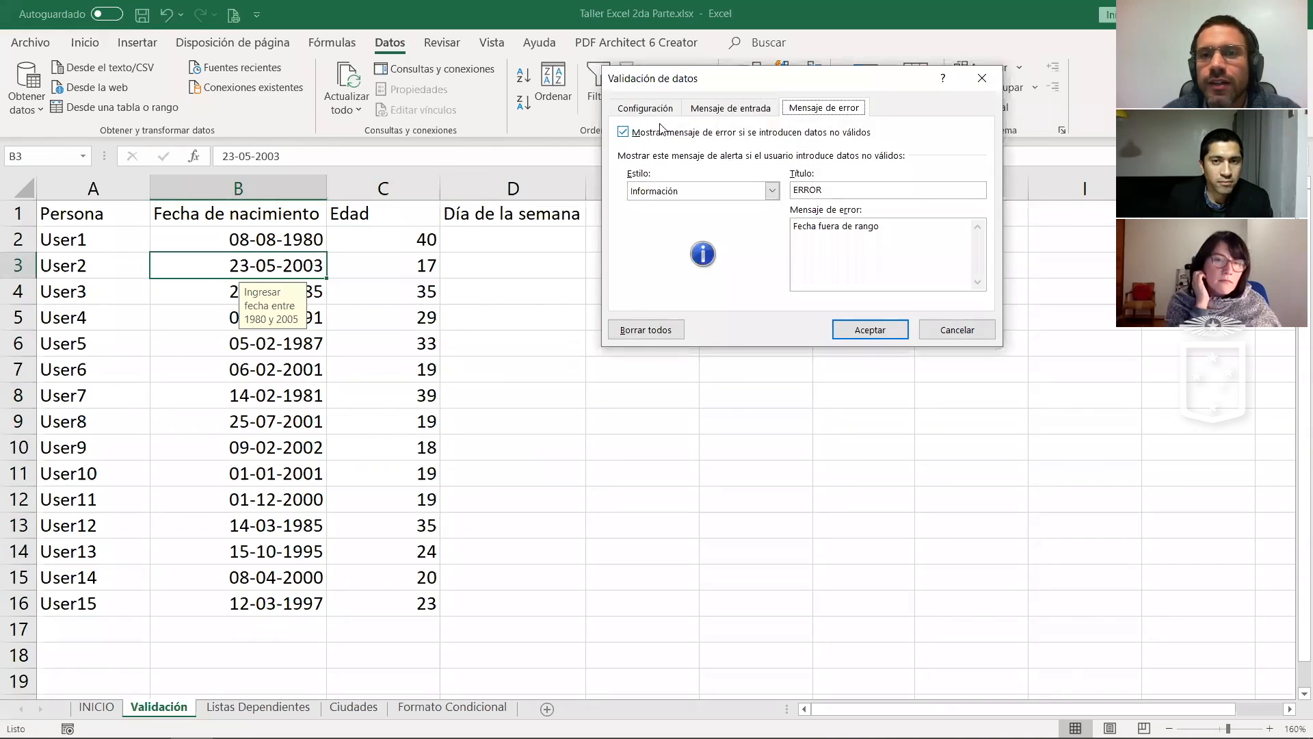
pyautogui.click(644, 109)
pyautogui.click(680, 165)
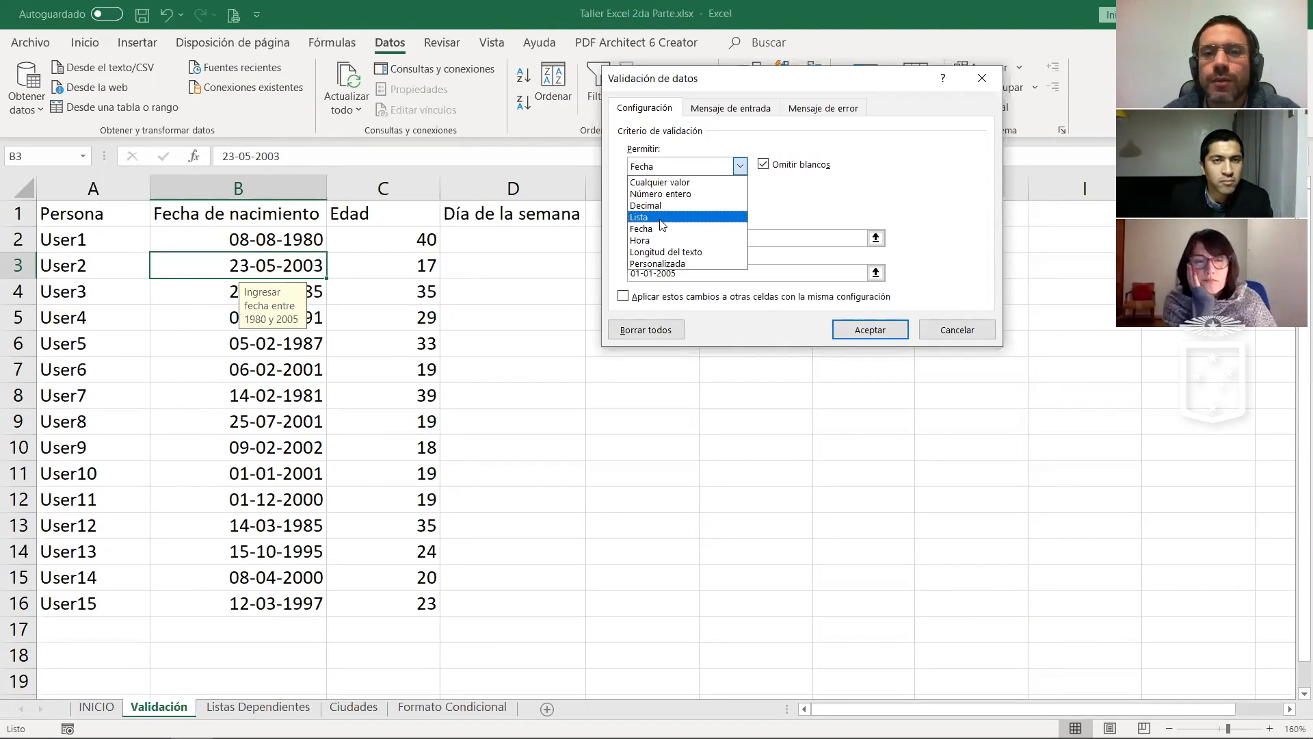
# Step: Set up a Lista data validation for D2:D16 in the Día de la semana column, with the source lunes,marte,miercoles
pyautogui.moveTo(498, 236); pyautogui.dragTo(510, 597)
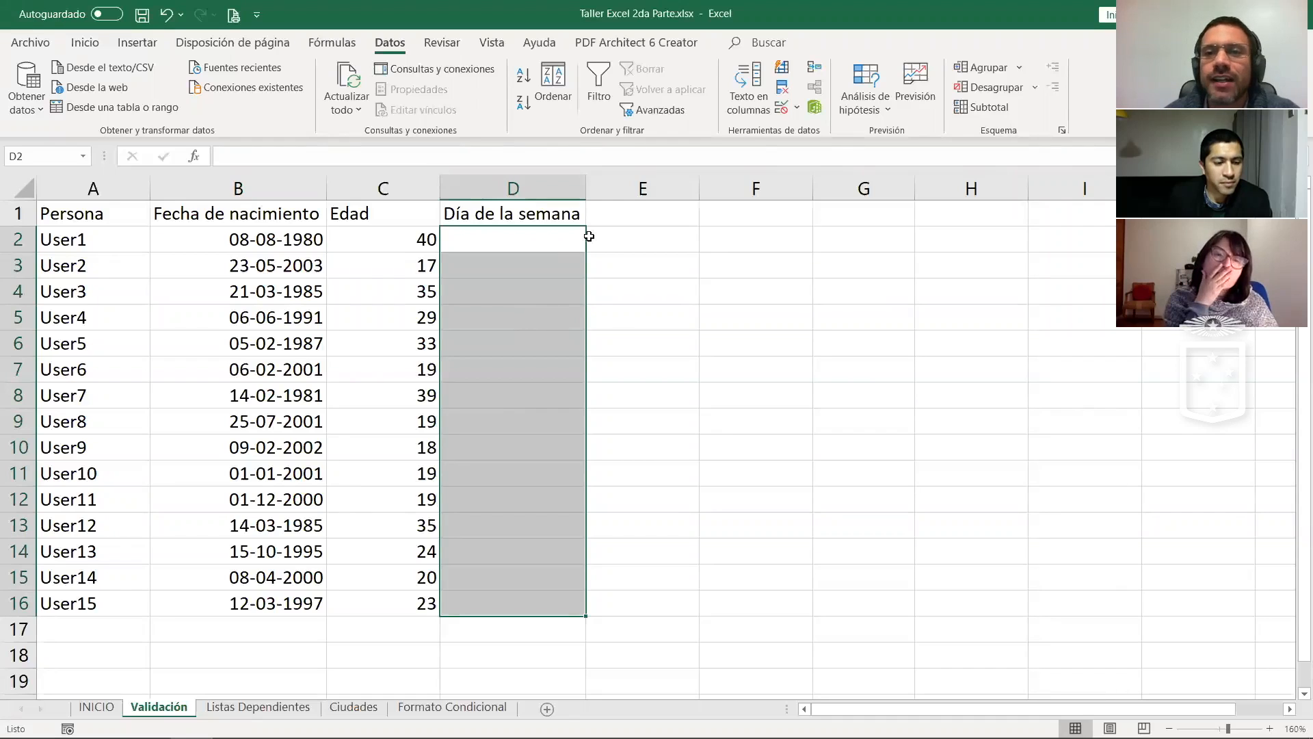
pyautogui.click(785, 107)
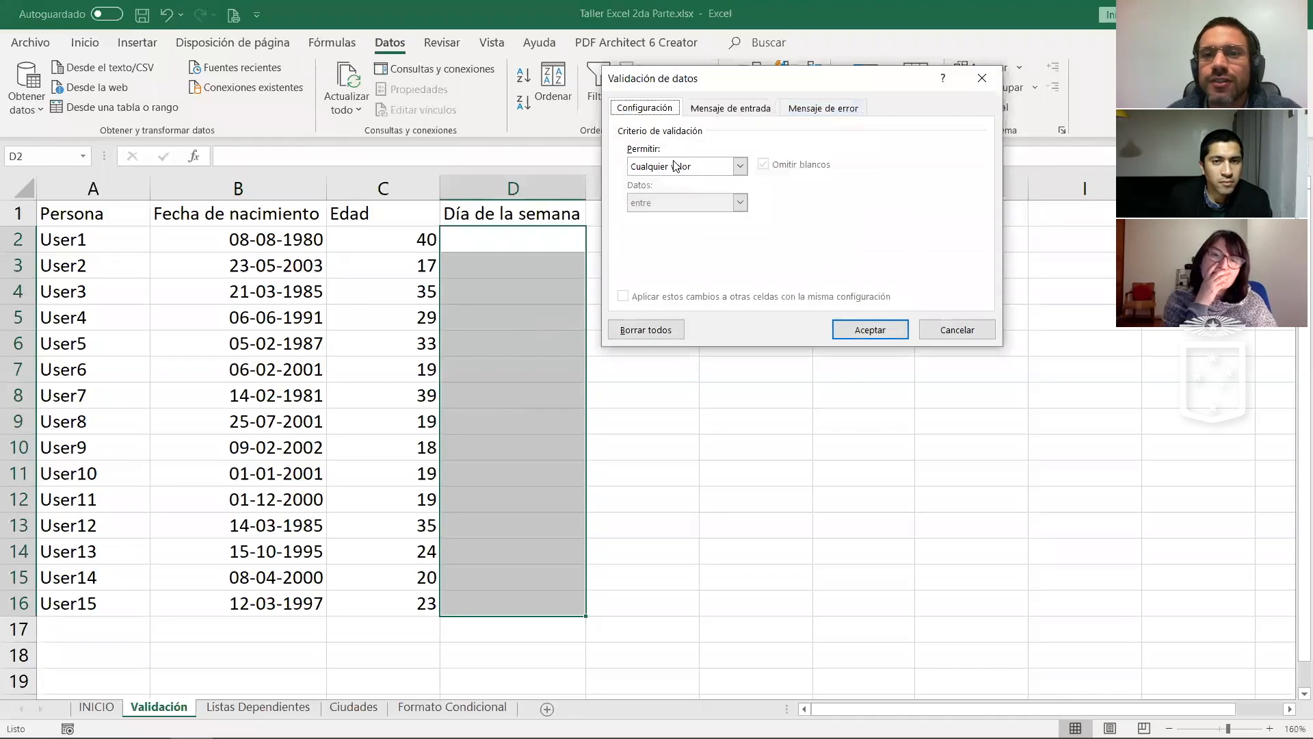
pyautogui.click(667, 166)
pyautogui.click(667, 221)
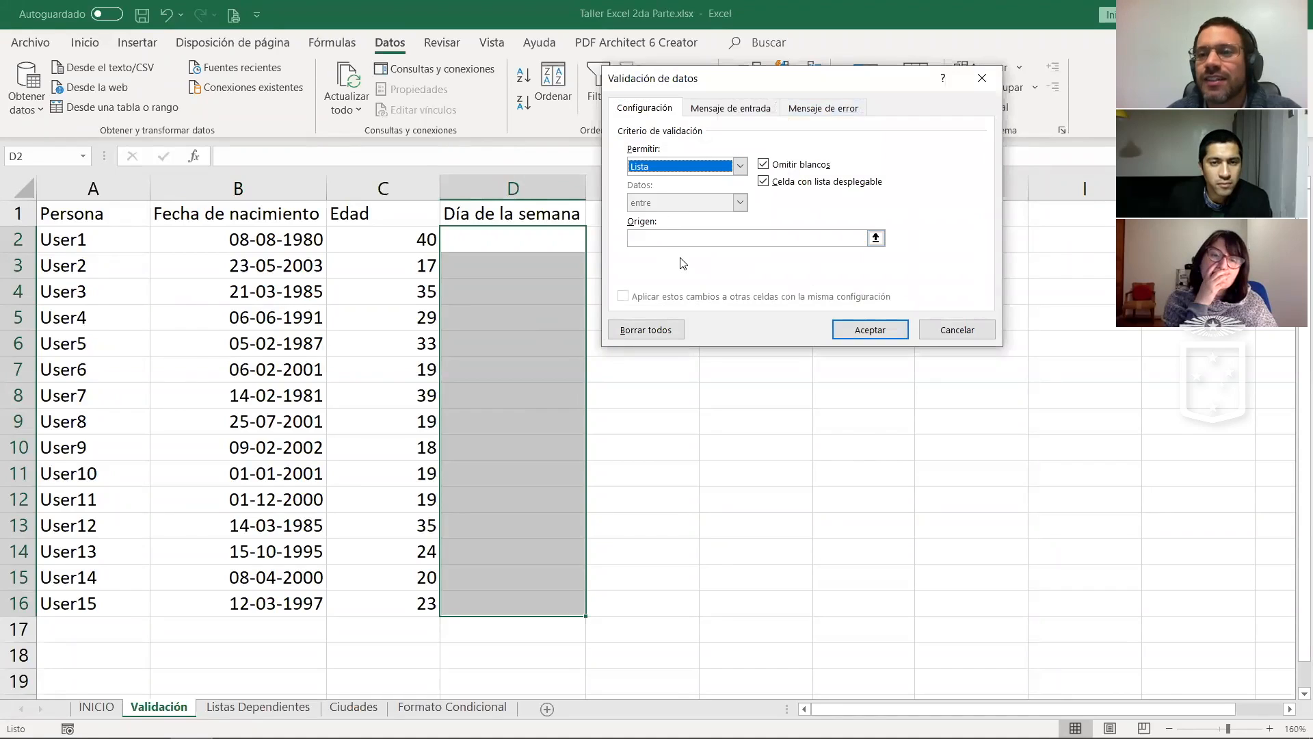
pyautogui.click(673, 240)
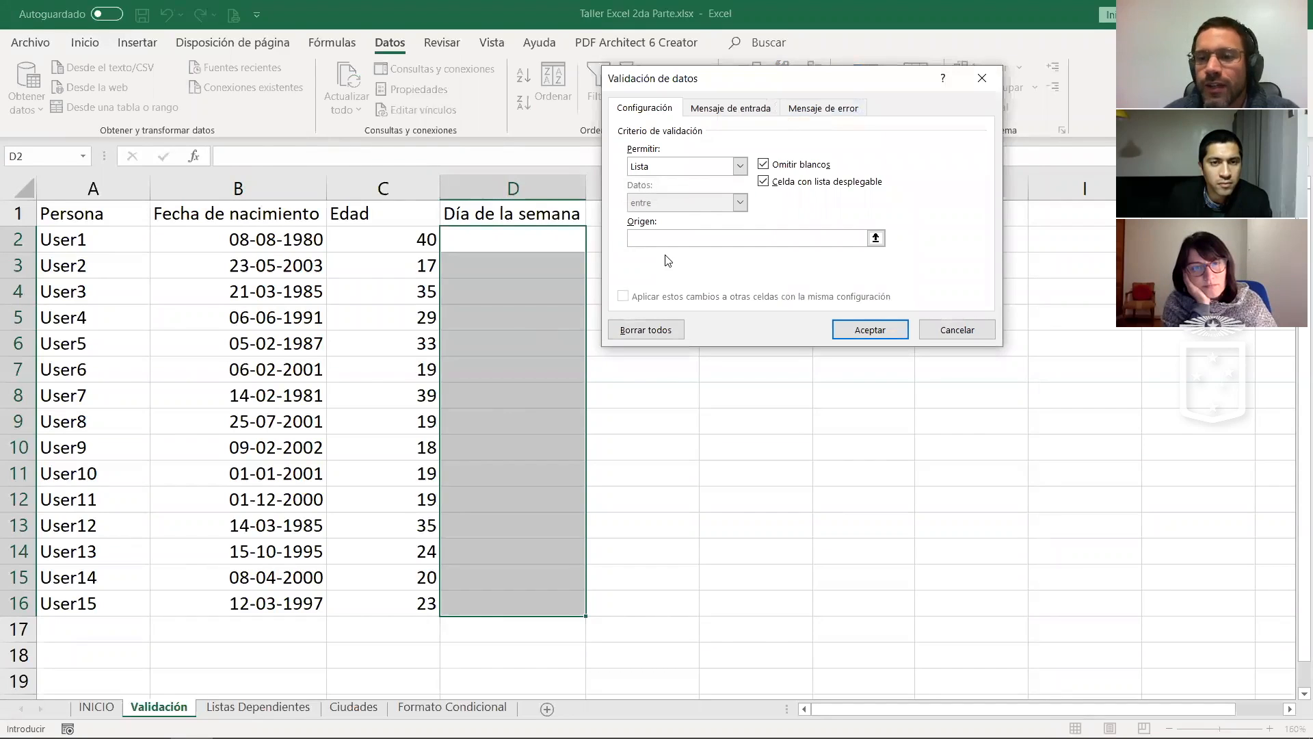
pyautogui.write('lunes,marte,miercoles')
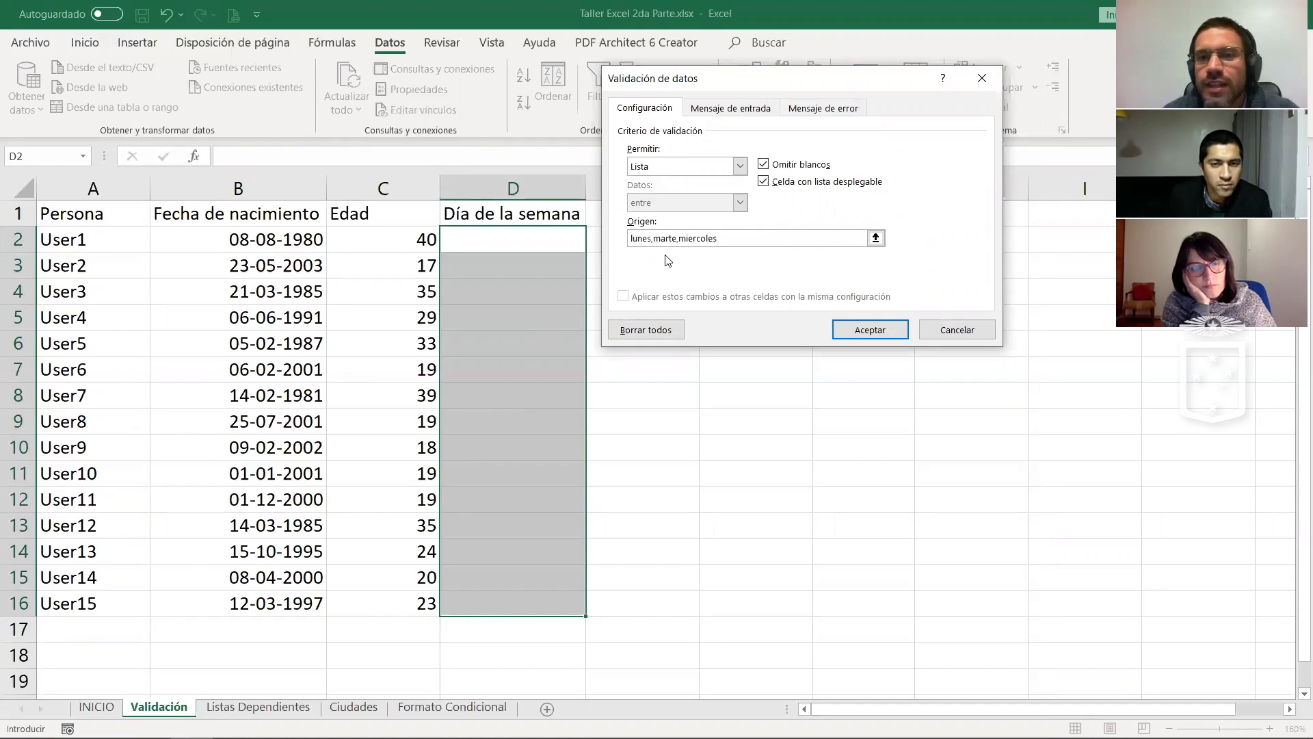
pyautogui.click(673, 239)
pyautogui.press('Right')
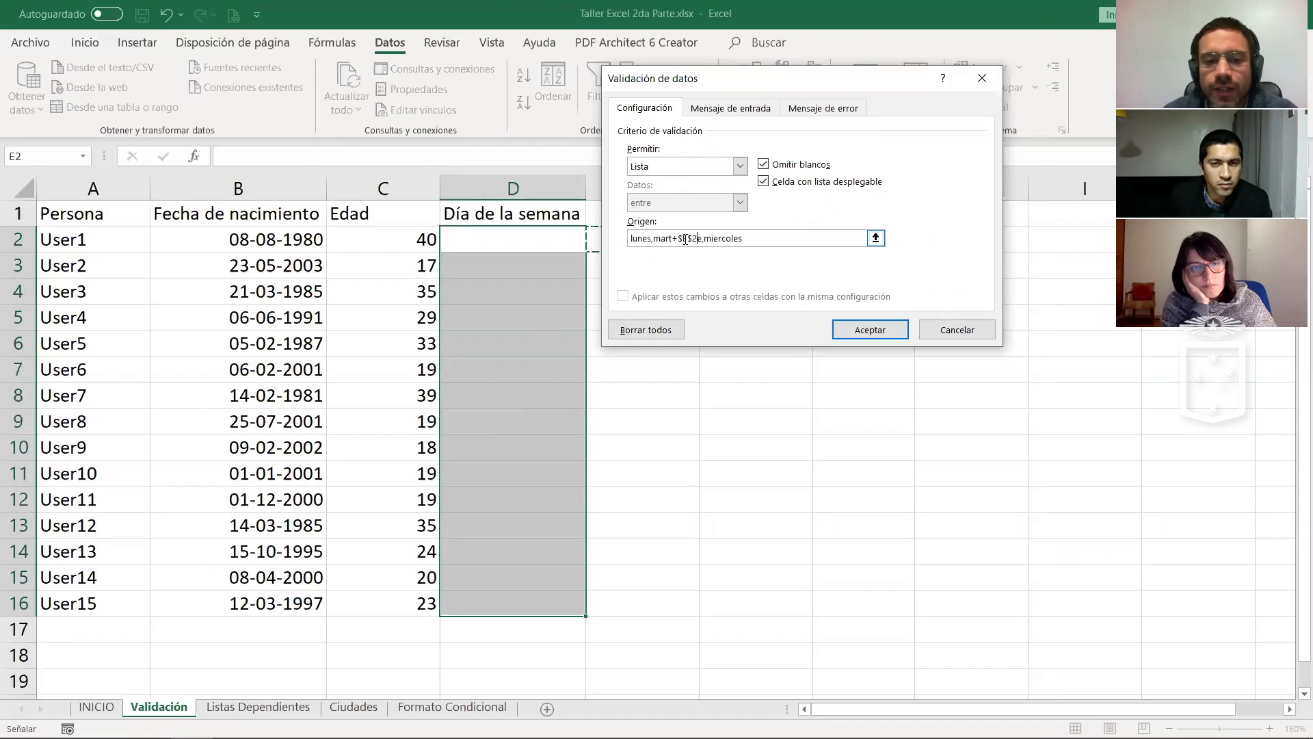
pyautogui.press('BackSpace')
pyautogui.press('BackSpace')
pyautogui.press('BackSpace')
pyautogui.press('BackSpace')
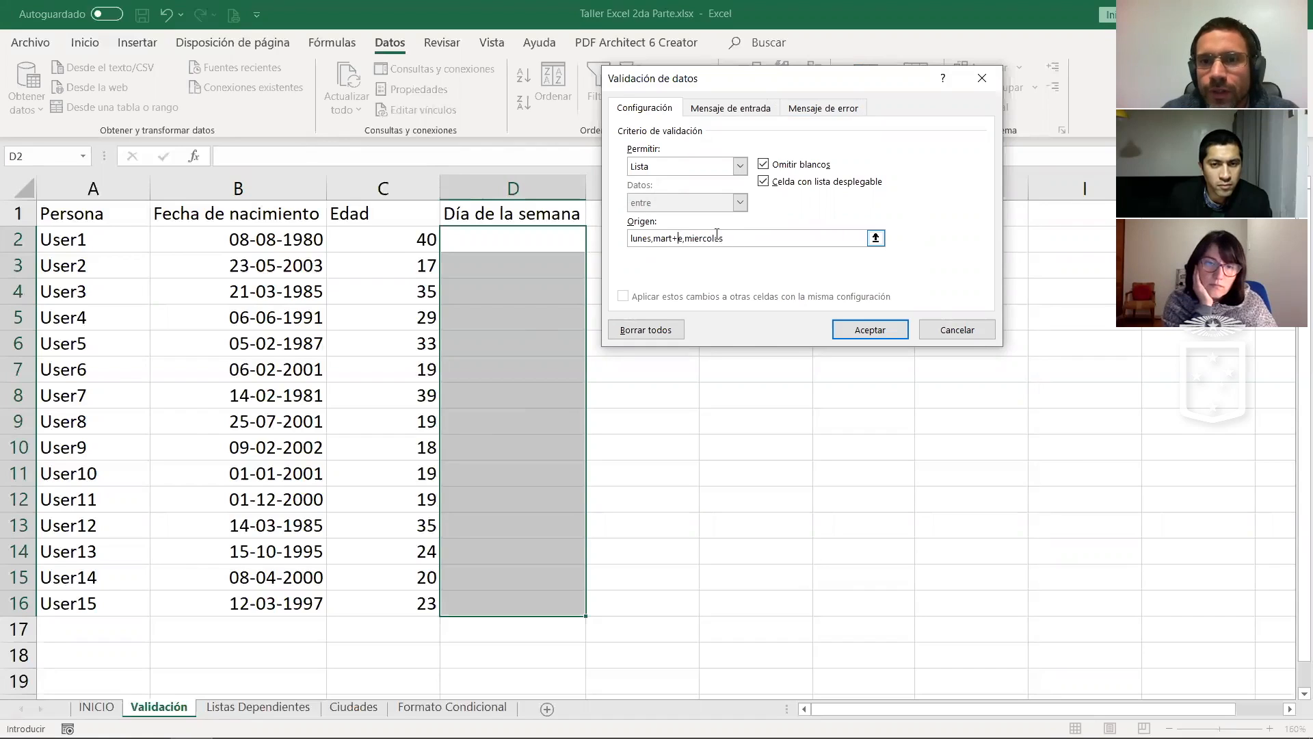
pyautogui.press('BackSpace')
pyautogui.write('+')
pyautogui.press('Right')
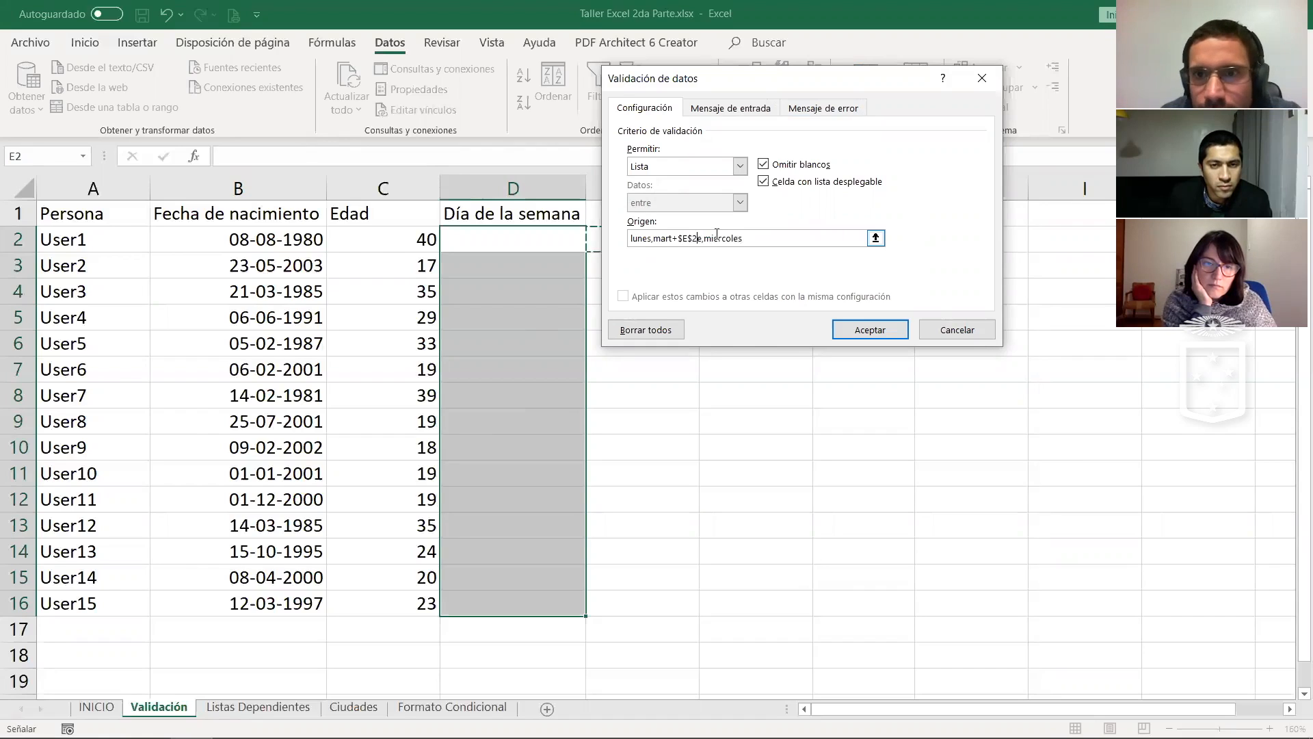
pyautogui.press('BackSpace')
pyautogui.press('BackSpace')
pyautogui.press('BackSpace')
pyautogui.press('BackSpace')
pyautogui.press('BackSpace')
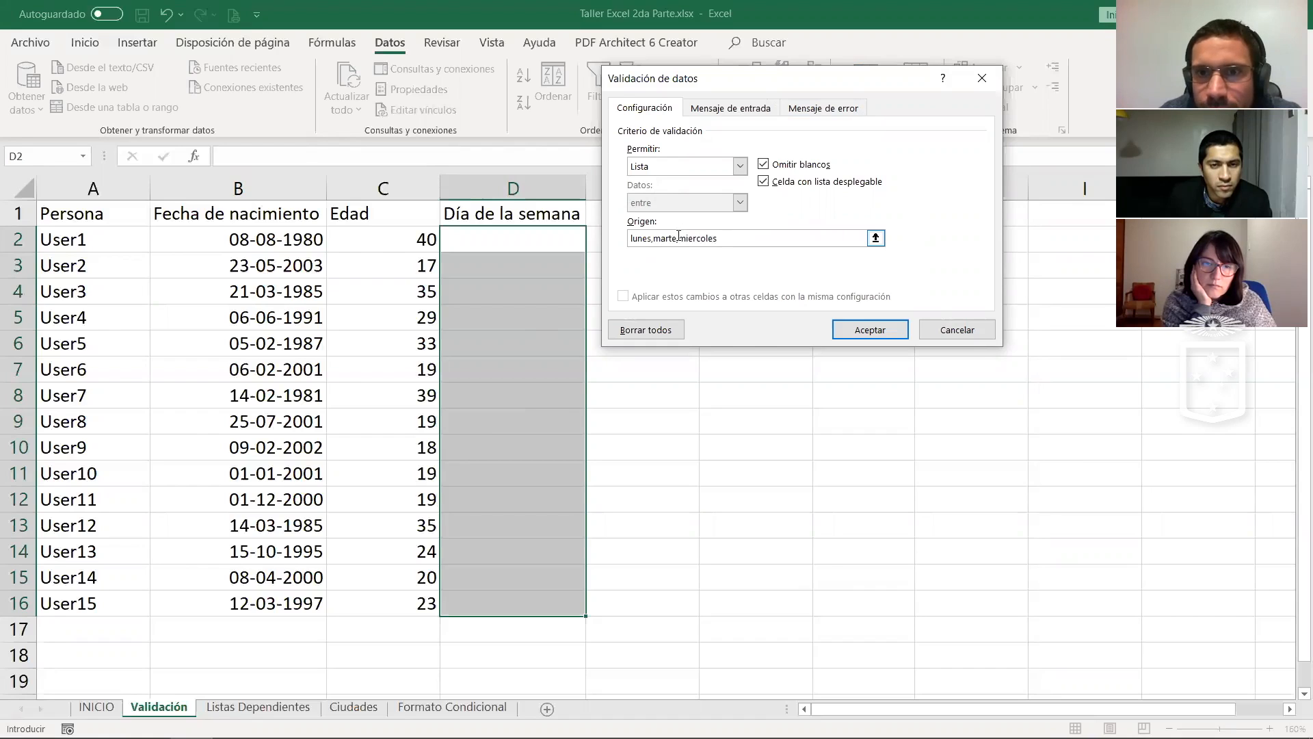
# Step: Correct the second entry of the validation list source to martes
pyautogui.click(678, 236)
pyautogui.write('s')
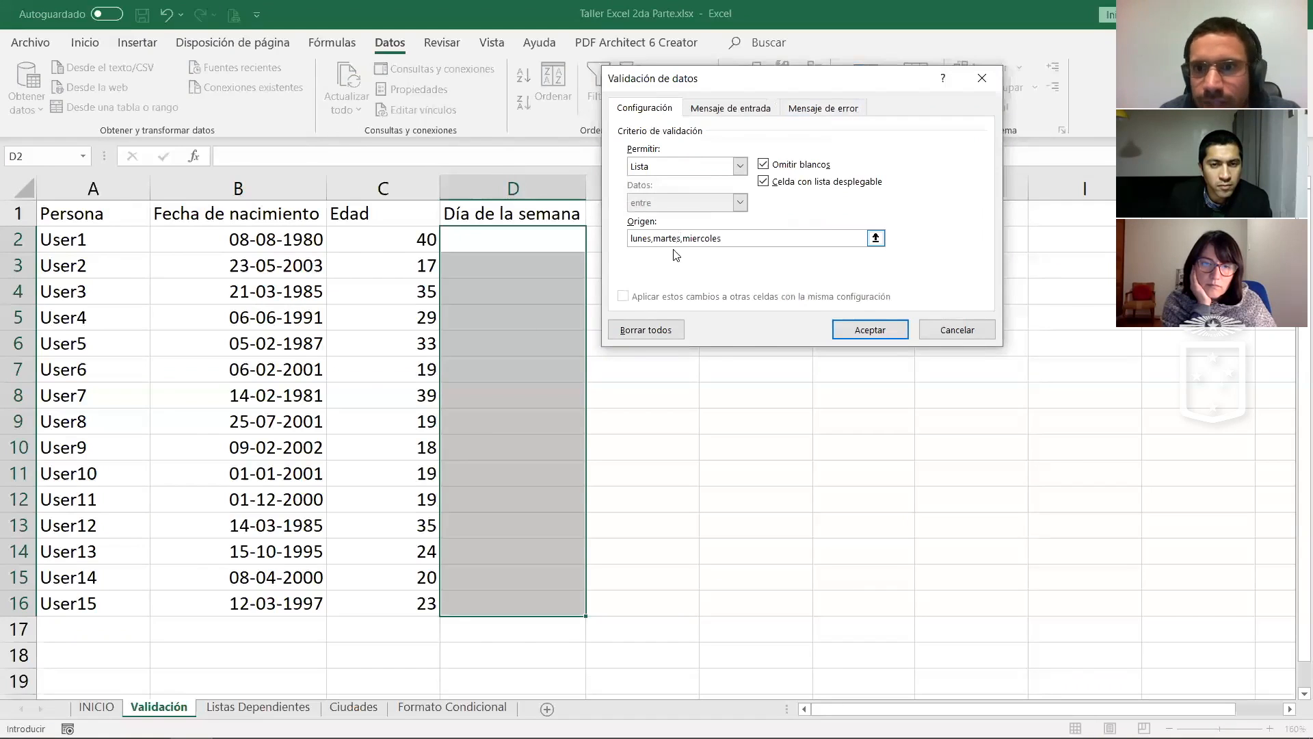
# Step: Apply the list validation to D2:D16 and check the dropdown options offered in D5
pyautogui.click(848, 330)
pyautogui.click(792, 286)
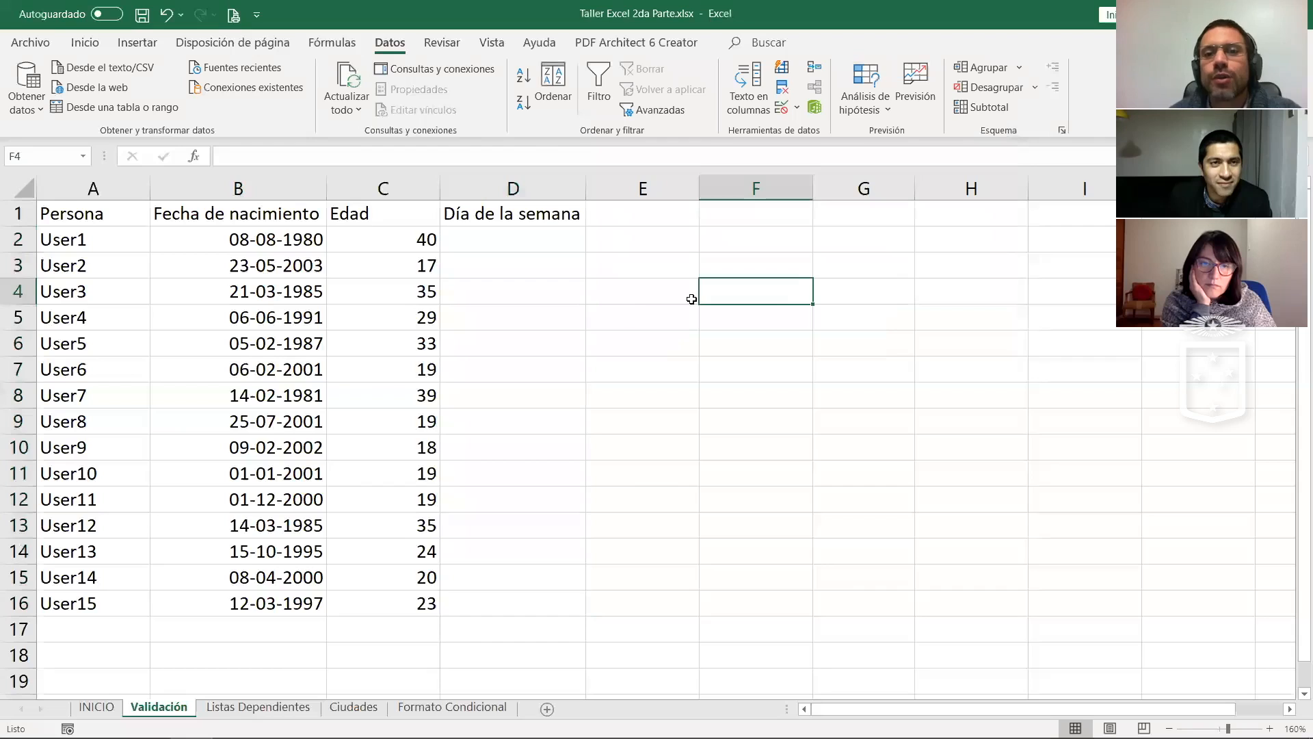
pyautogui.click(550, 328)
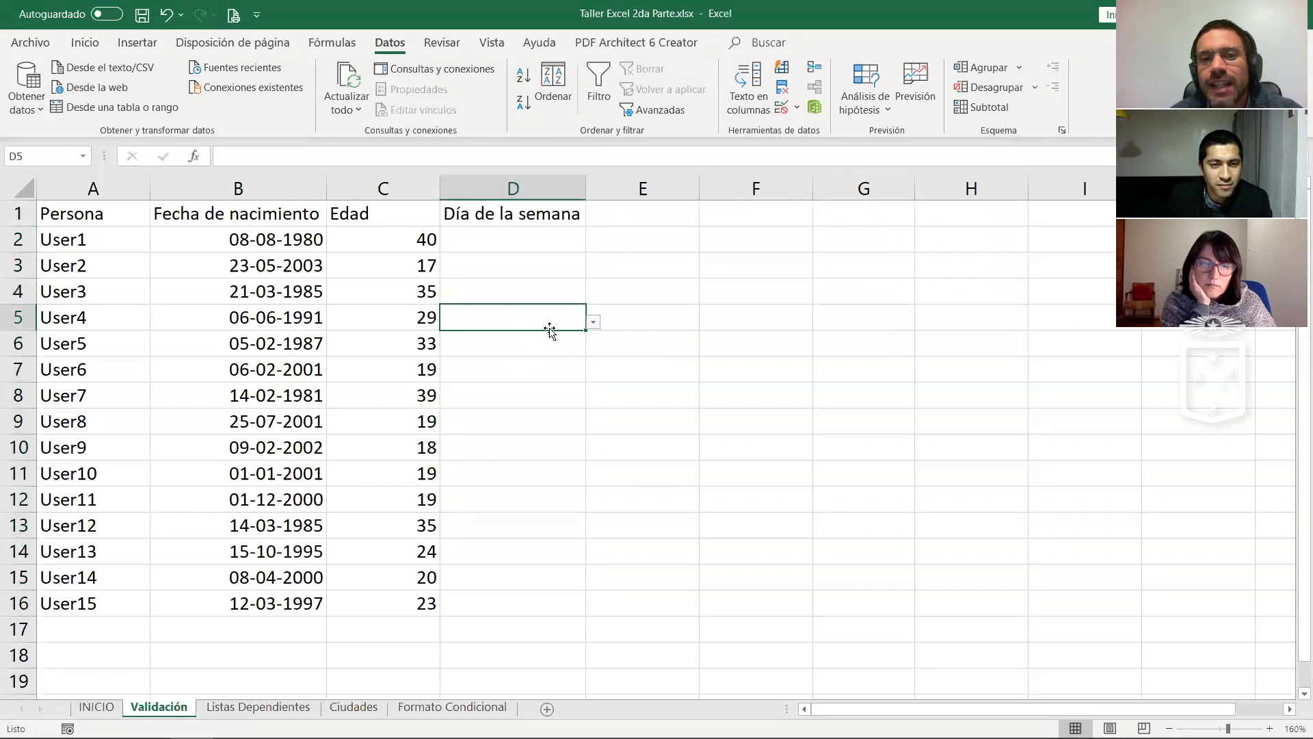
pyautogui.click(594, 322)
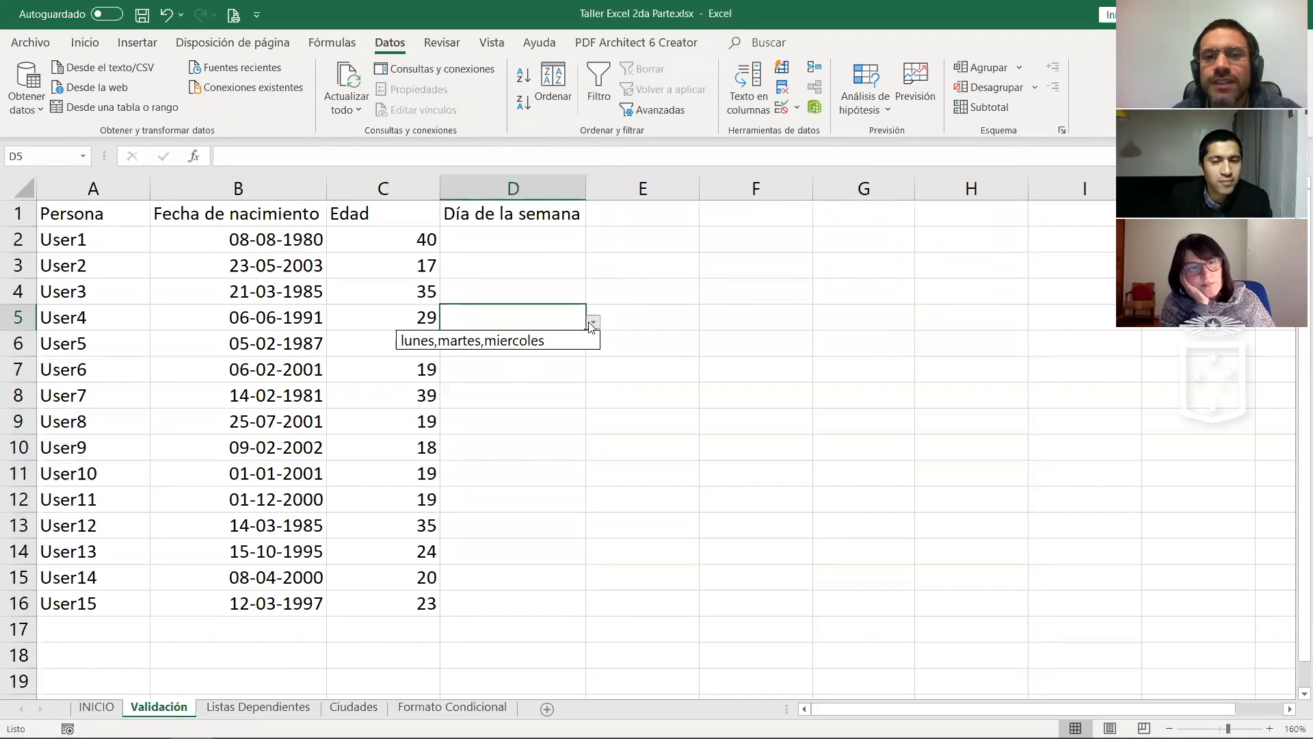
pyautogui.press('Escape')
# Step: Replace the comma separators with semicolons in the D2:D16 validation list source, making it lunes;martes;miercoles
pyautogui.moveTo(543, 236); pyautogui.dragTo(551, 605)
pyautogui.click(783, 111)
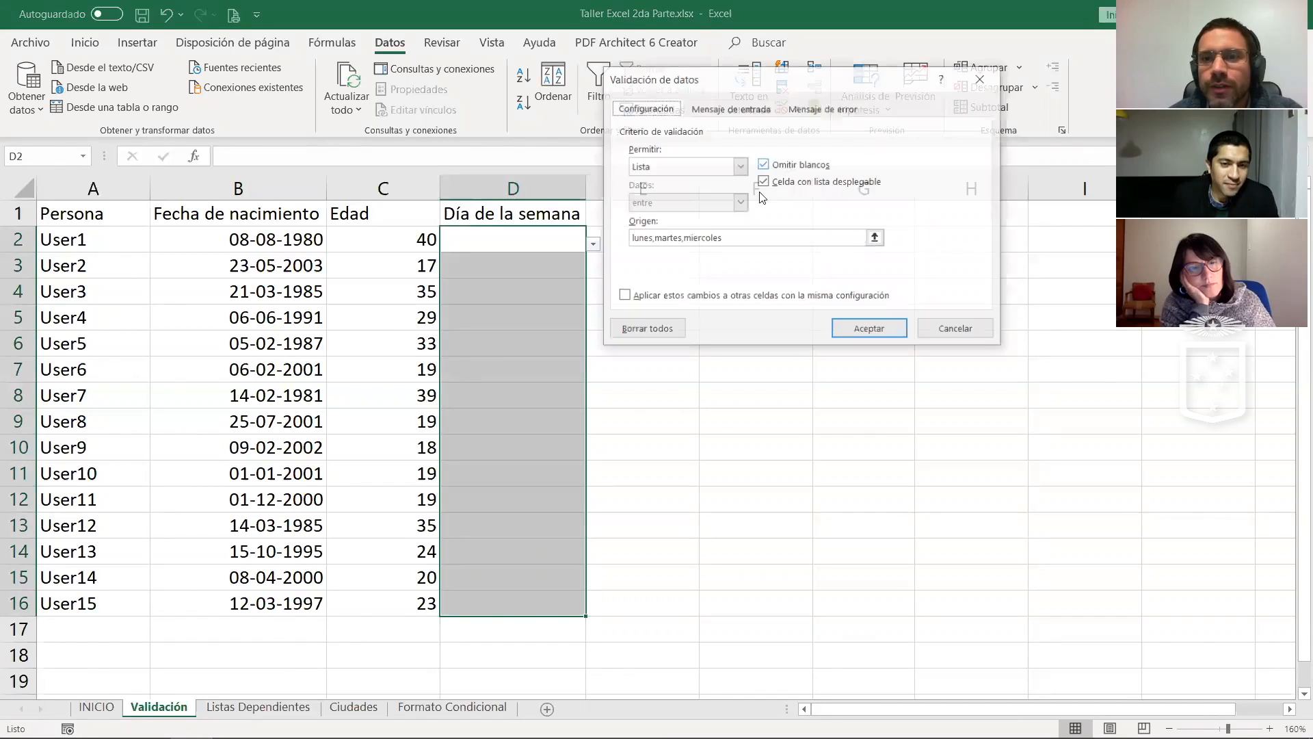
pyautogui.click(686, 238)
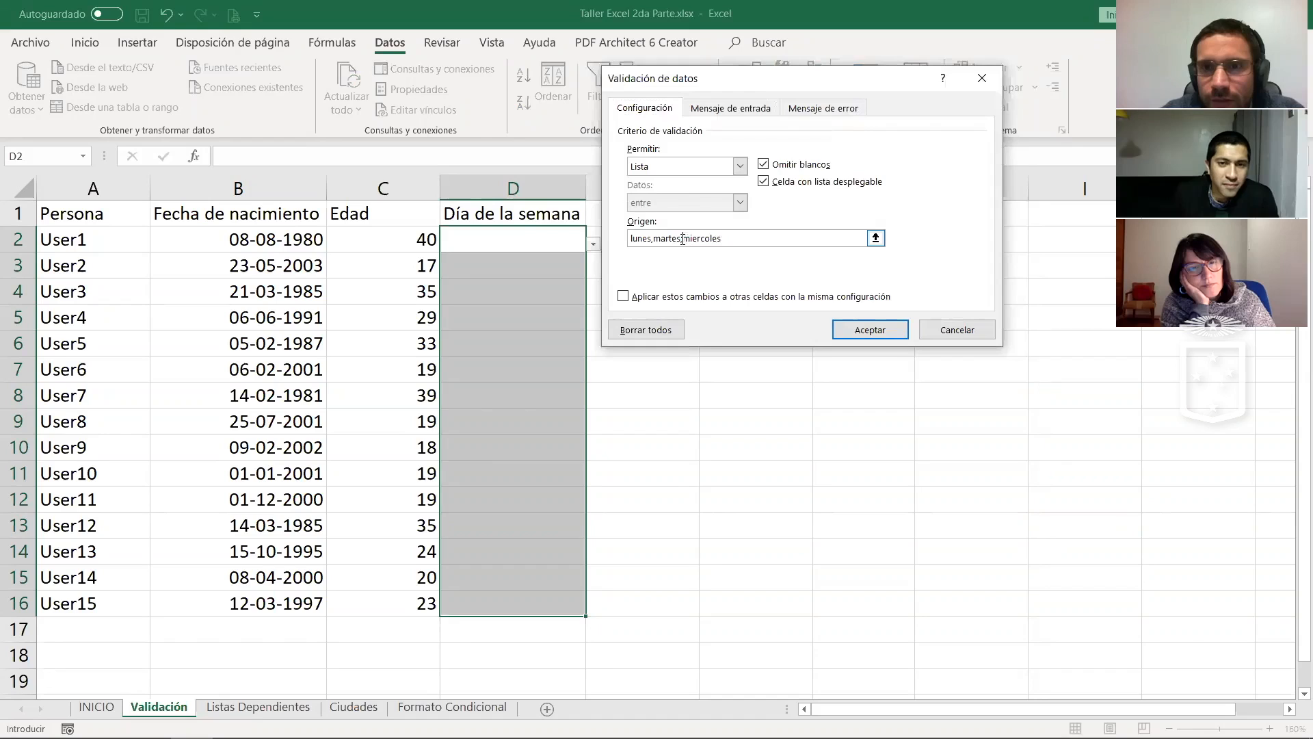
pyautogui.click(657, 238)
pyautogui.press('BackSpace')
pyautogui.write(';')
pyautogui.click(869, 329)
# Step: Check the weekday dropdown options for User4 in D5 without choosing one
pyautogui.click(544, 316)
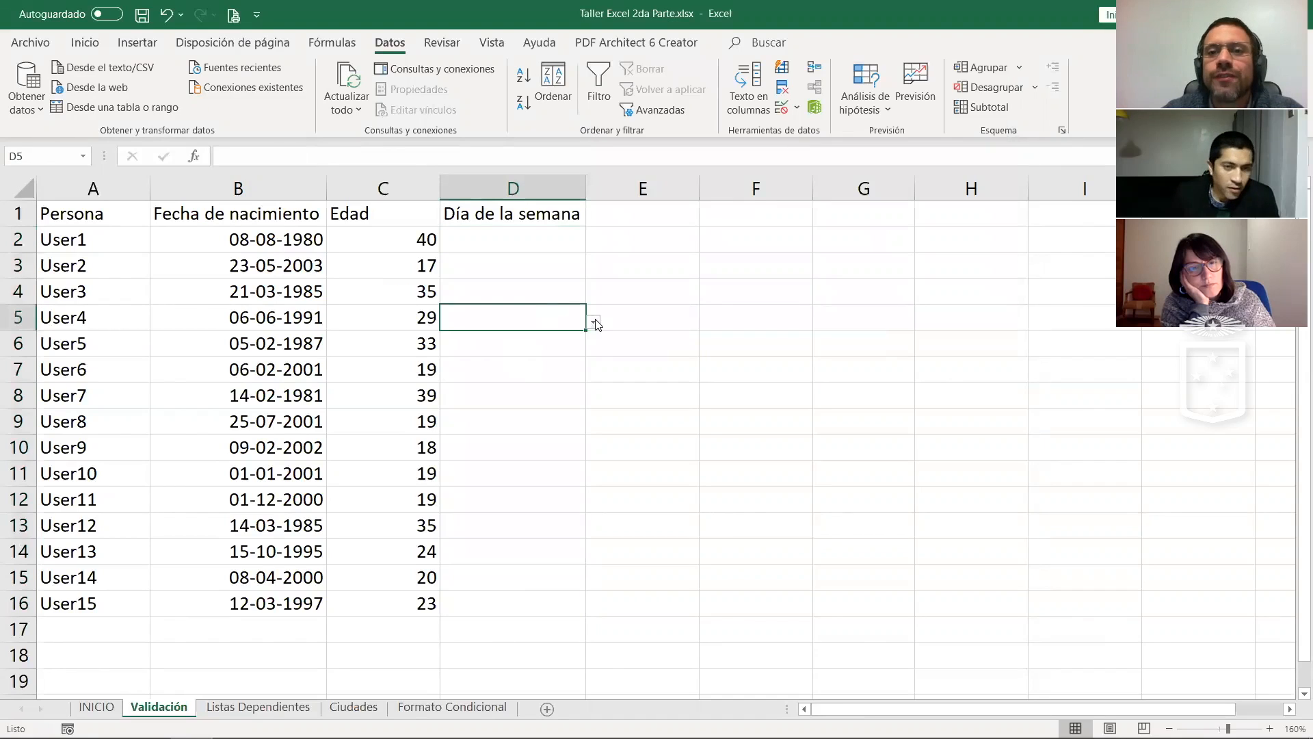
pyautogui.click(593, 321)
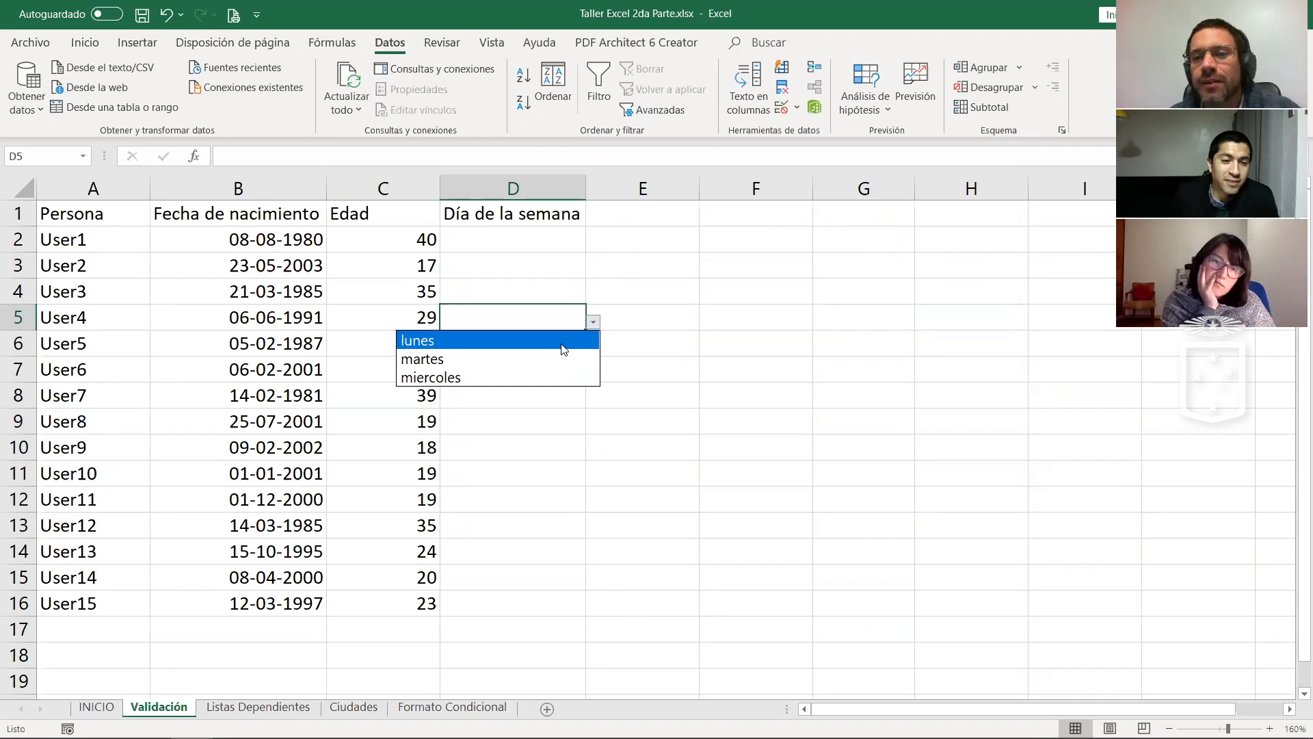
pyautogui.click(651, 326)
pyautogui.click(561, 258)
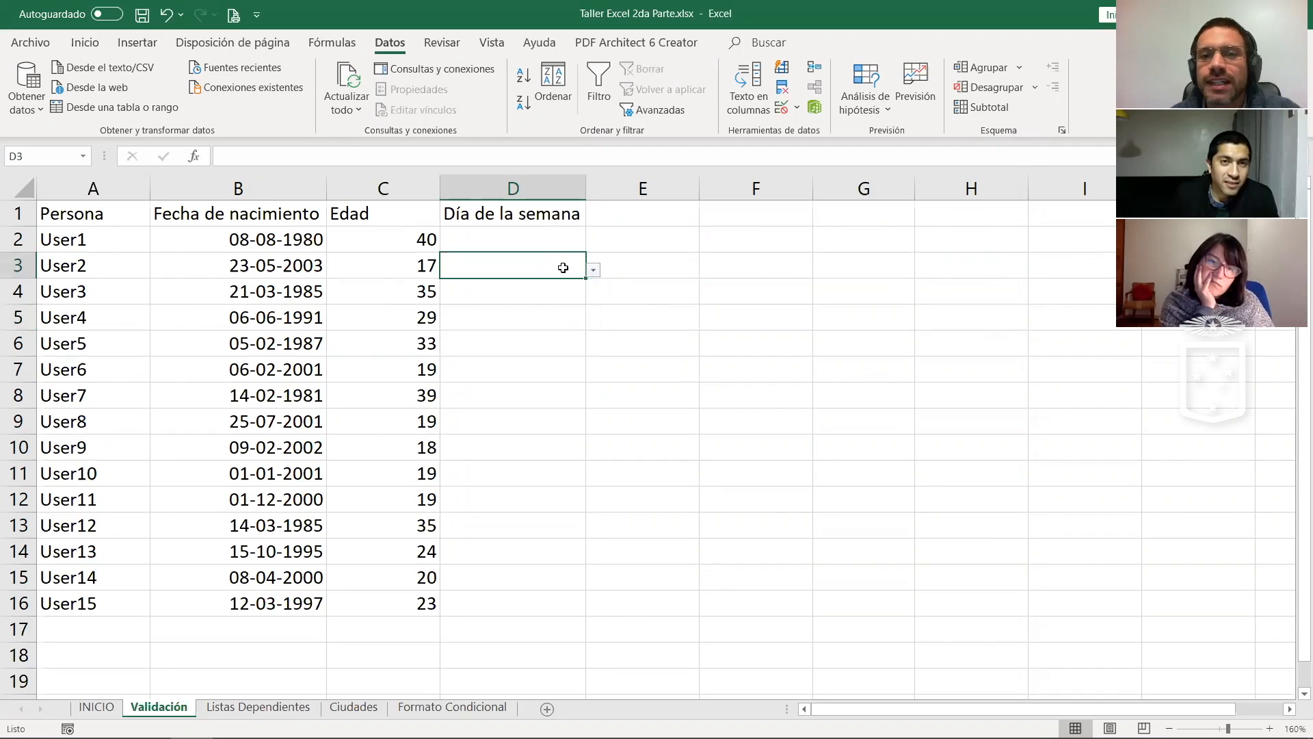
# Step: Enter Lunes in G1 and Martes in G2 as the start of a weekday list
pyautogui.click(848, 215)
pyautogui.write('Lue')
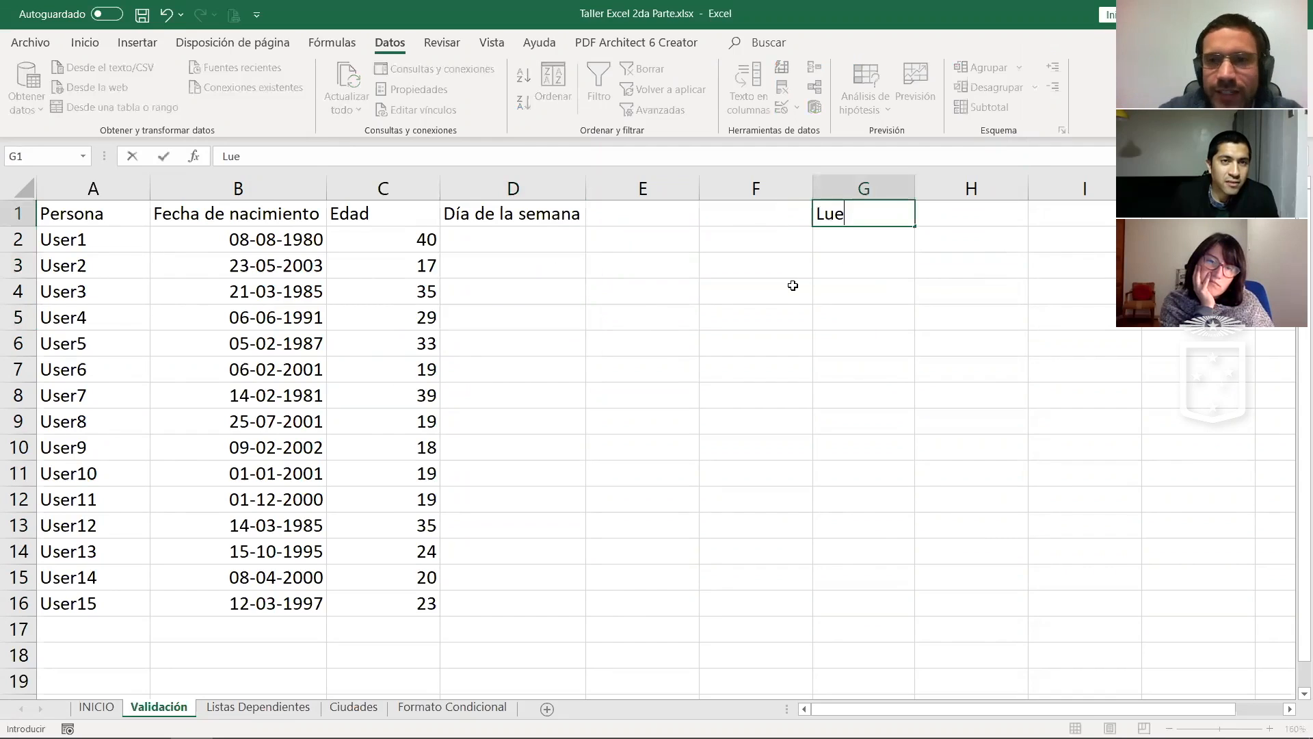
pyautogui.press('BackSpace')
pyautogui.write('nes')
pyautogui.press('Return')
pyautogui.write('Martes')
pyautogui.press('Return')
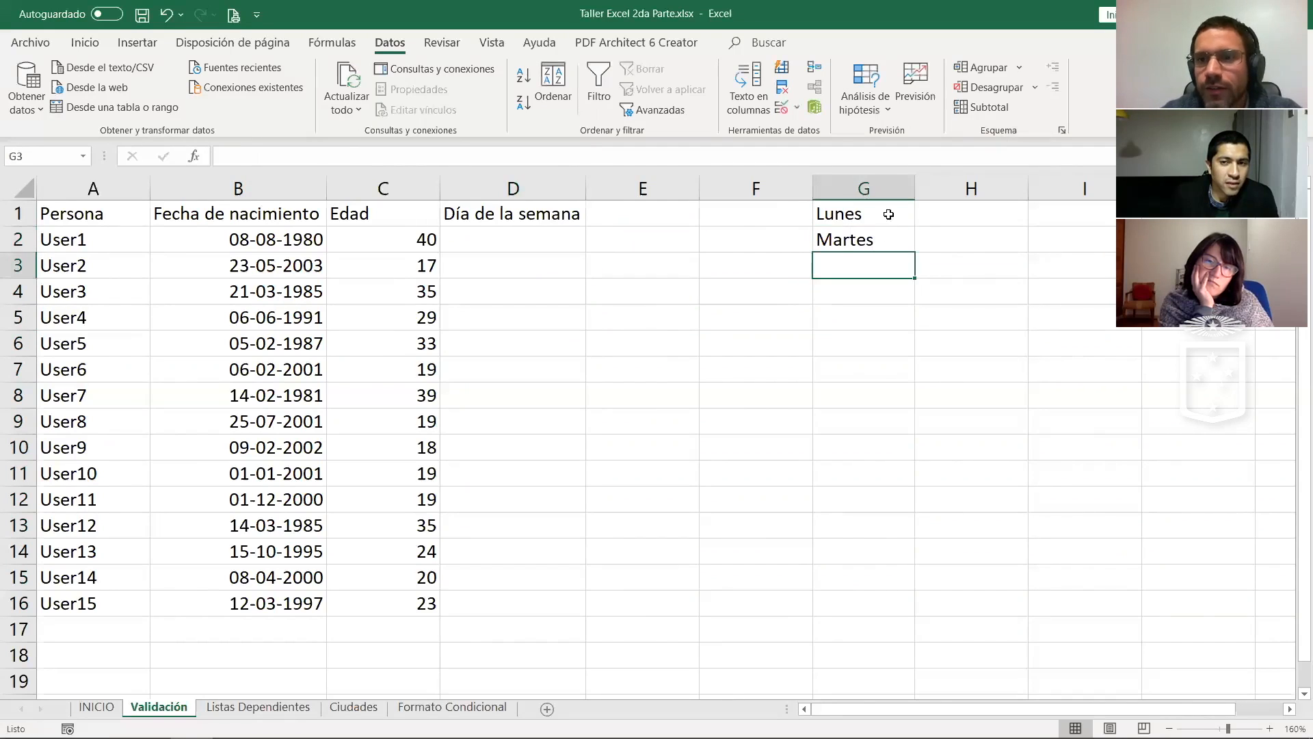
# Step: Extend the weekday series from G1:G2 down to G7, ending with Domingo
pyautogui.moveTo(888, 214); pyautogui.dragTo(892, 246)
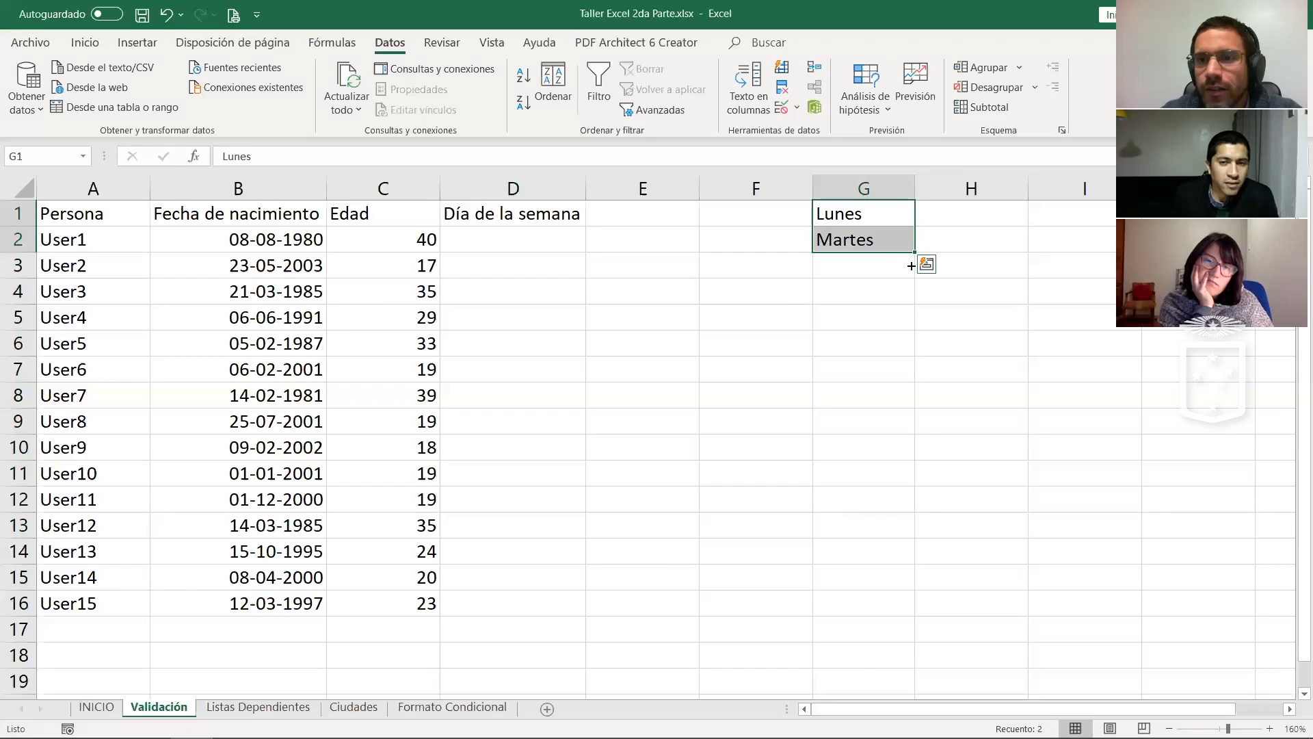
pyautogui.click(850, 217)
pyautogui.click(852, 235)
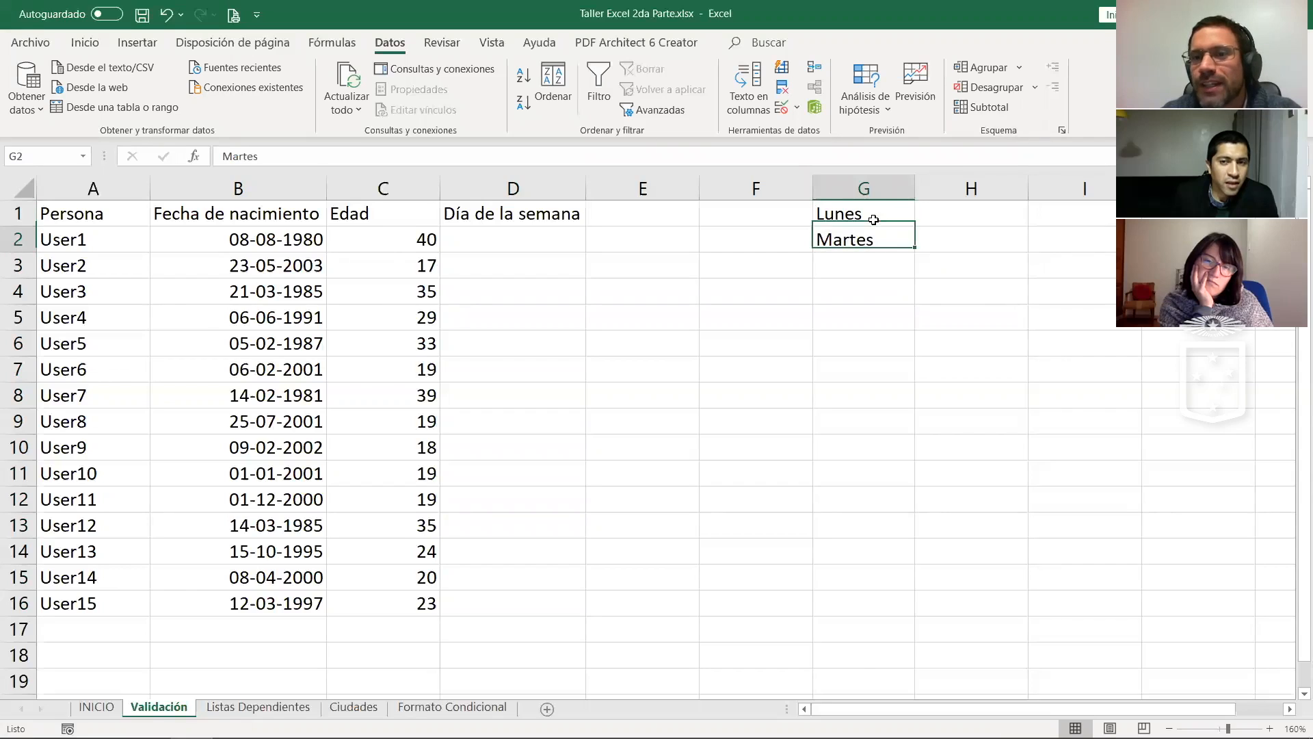
pyautogui.moveTo(876, 216); pyautogui.dragTo(914, 258)
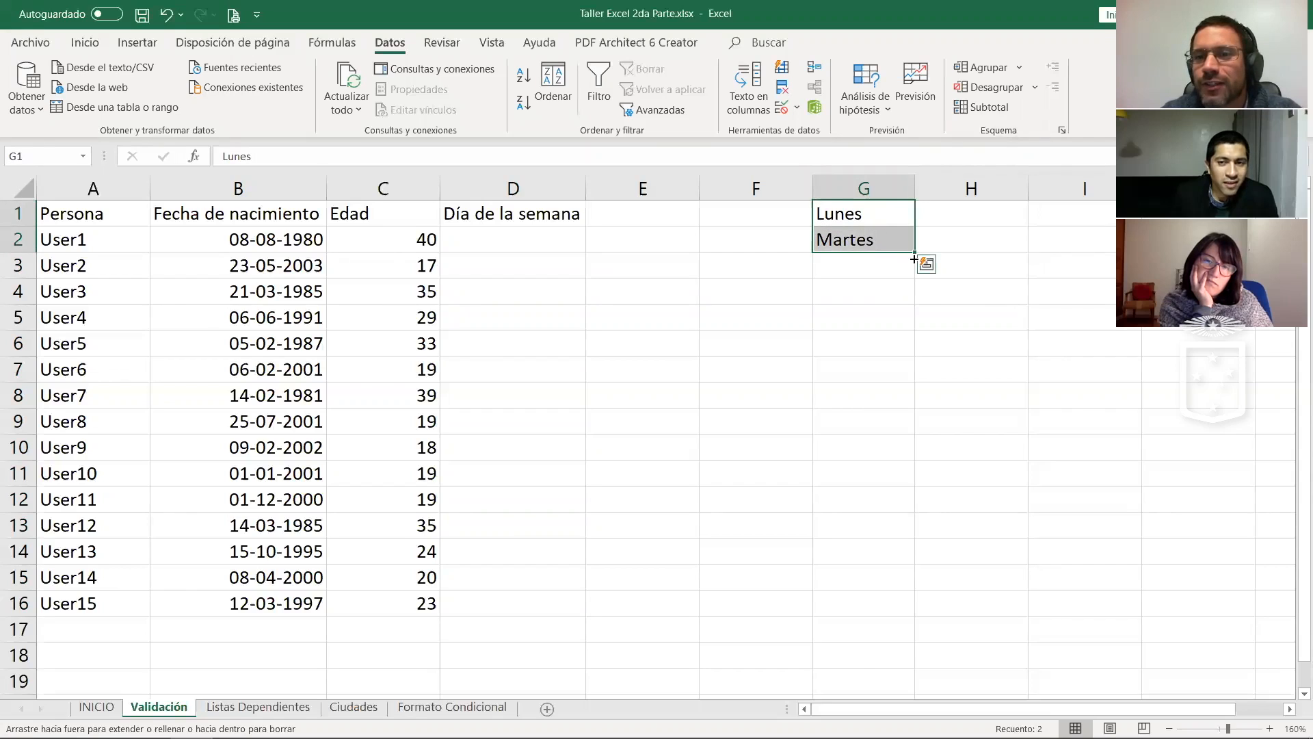
pyautogui.moveTo(915, 258); pyautogui.dragTo(730, 387)
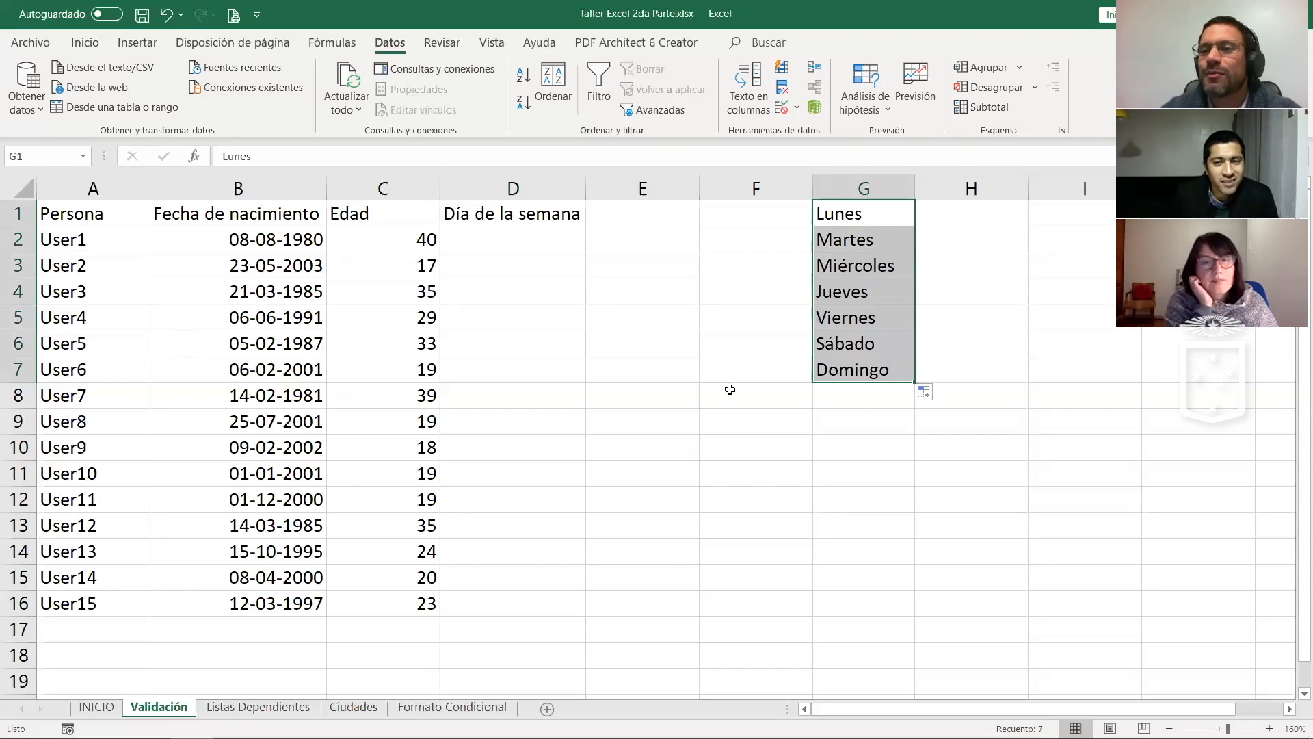
pyautogui.click(738, 324)
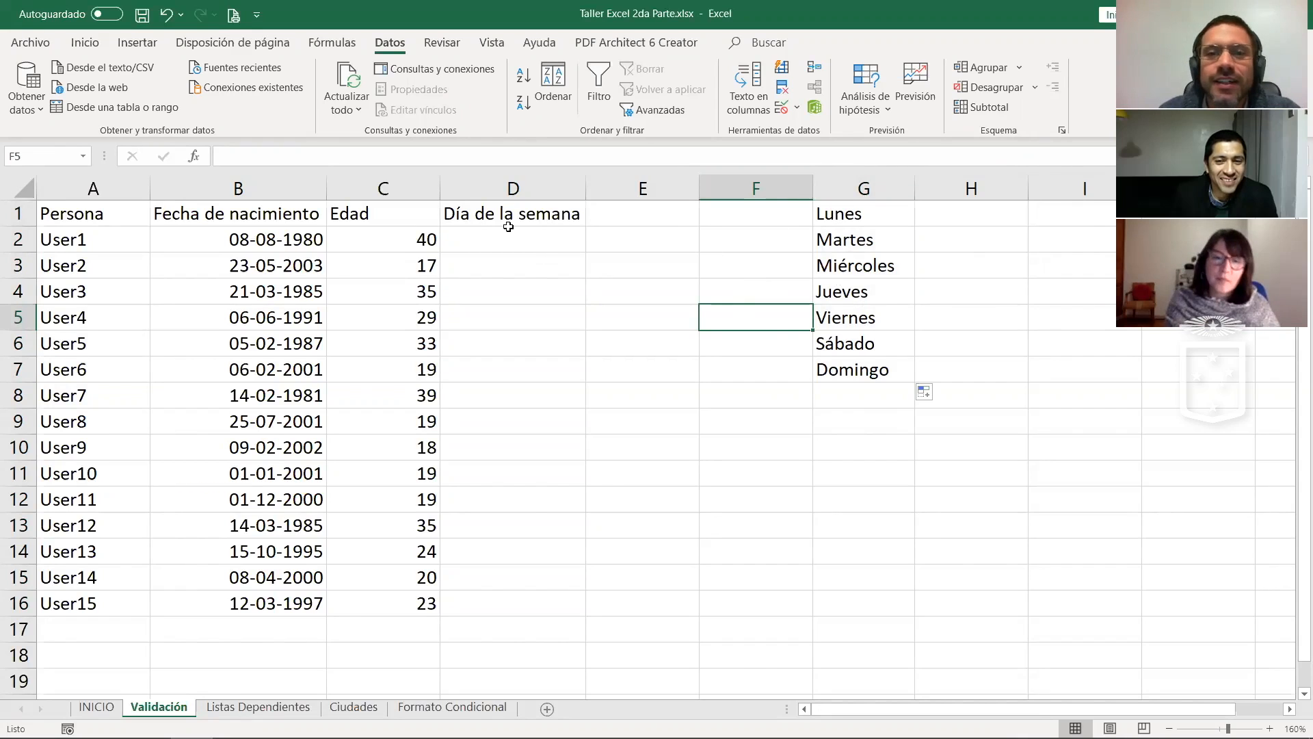
# Step: Change the source of the list validation for D2:D16 to the weekday range =$G$1:$G$7
pyautogui.moveTo(510, 238); pyautogui.dragTo(513, 465)
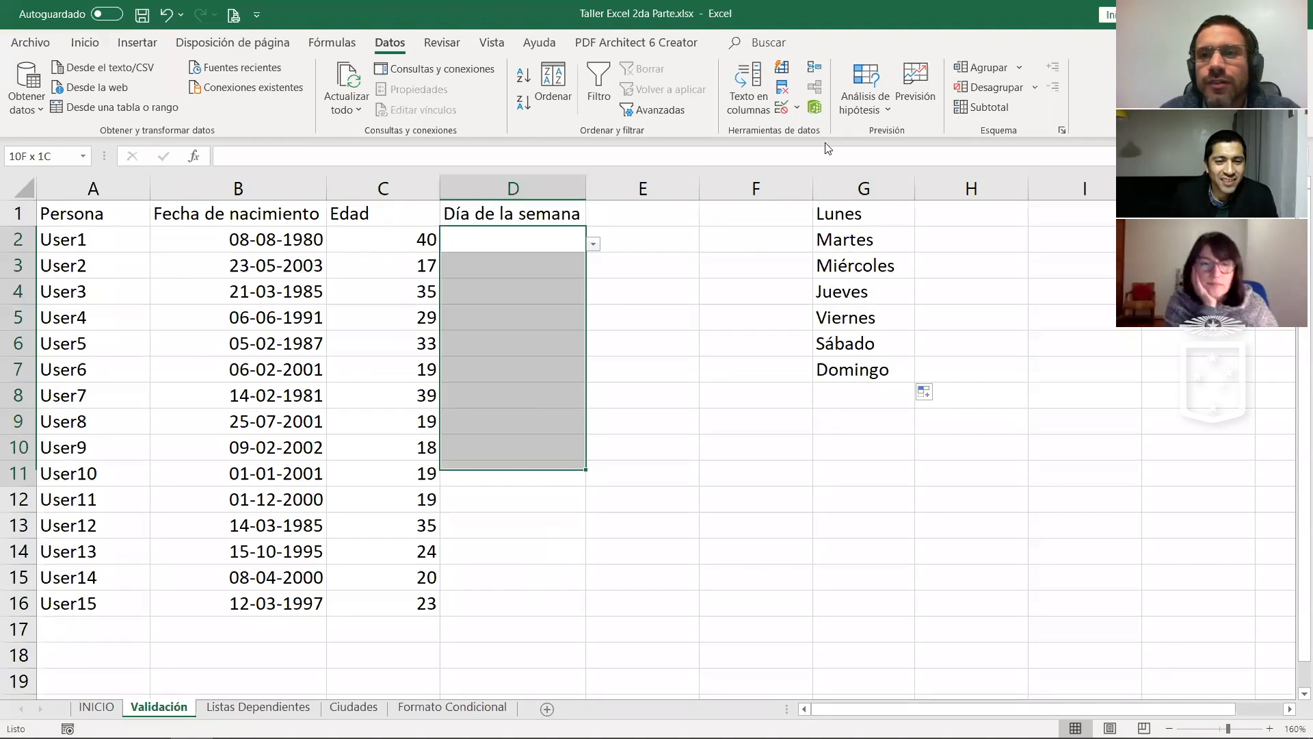
pyautogui.hotkey('shift', 'Down')
pyautogui.hotkey('shift', 'Down')
pyautogui.hotkey('shift', 'Down')
pyautogui.hotkey('shift', 'Down')
pyautogui.hotkey('shift', 'Down')
pyautogui.click(782, 107)
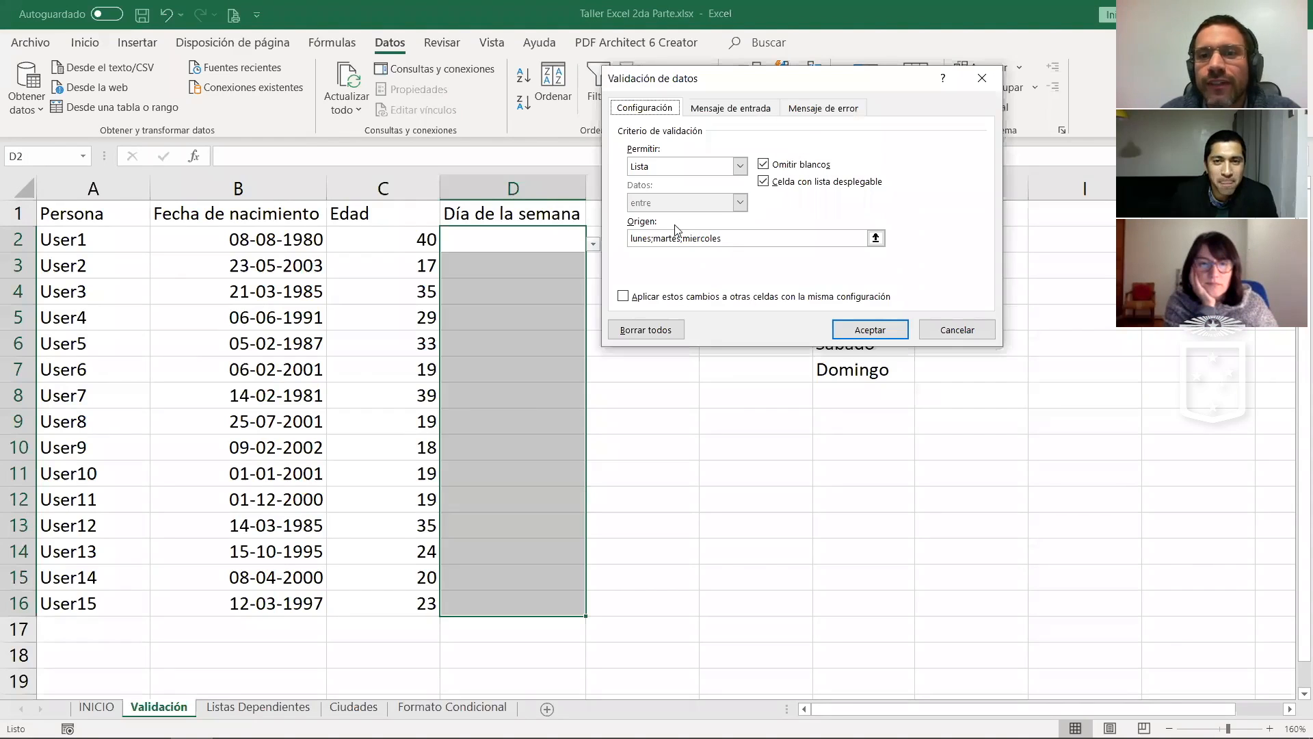
pyautogui.moveTo(757, 237); pyautogui.dragTo(631, 237)
pyautogui.write('l')
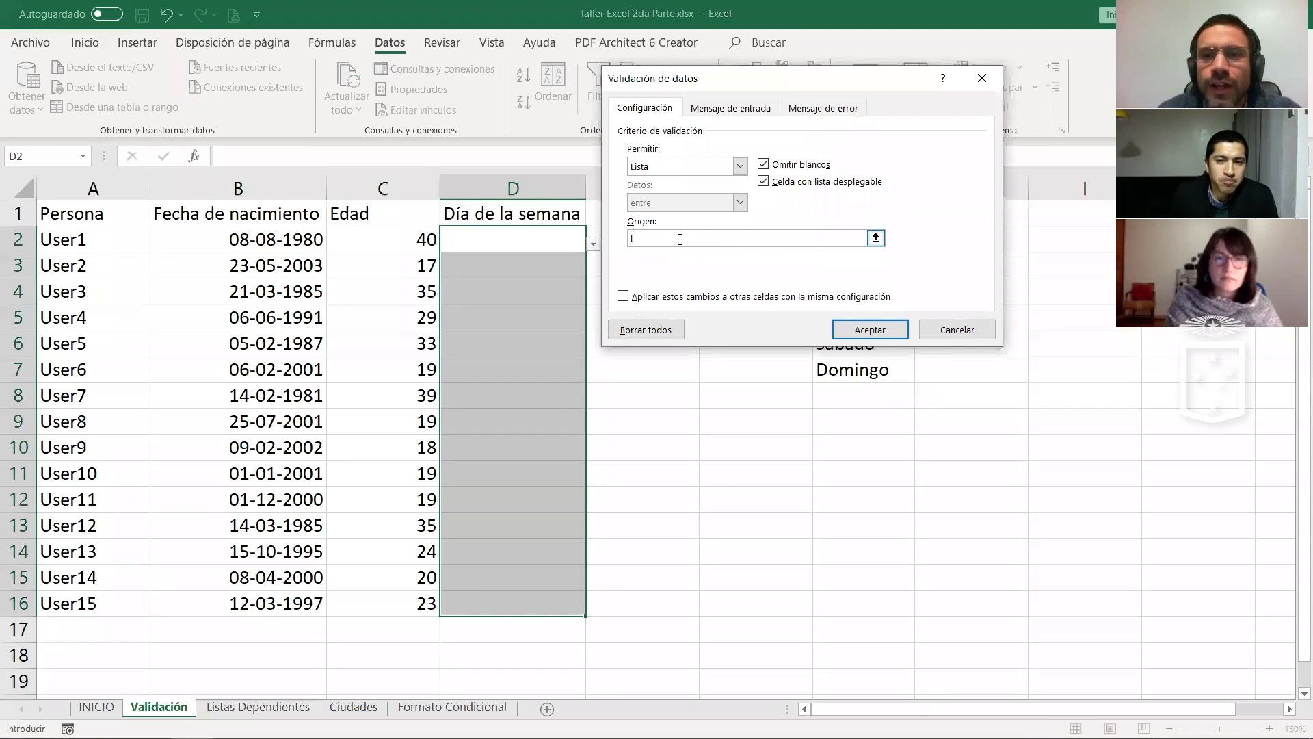
pyautogui.click(876, 237)
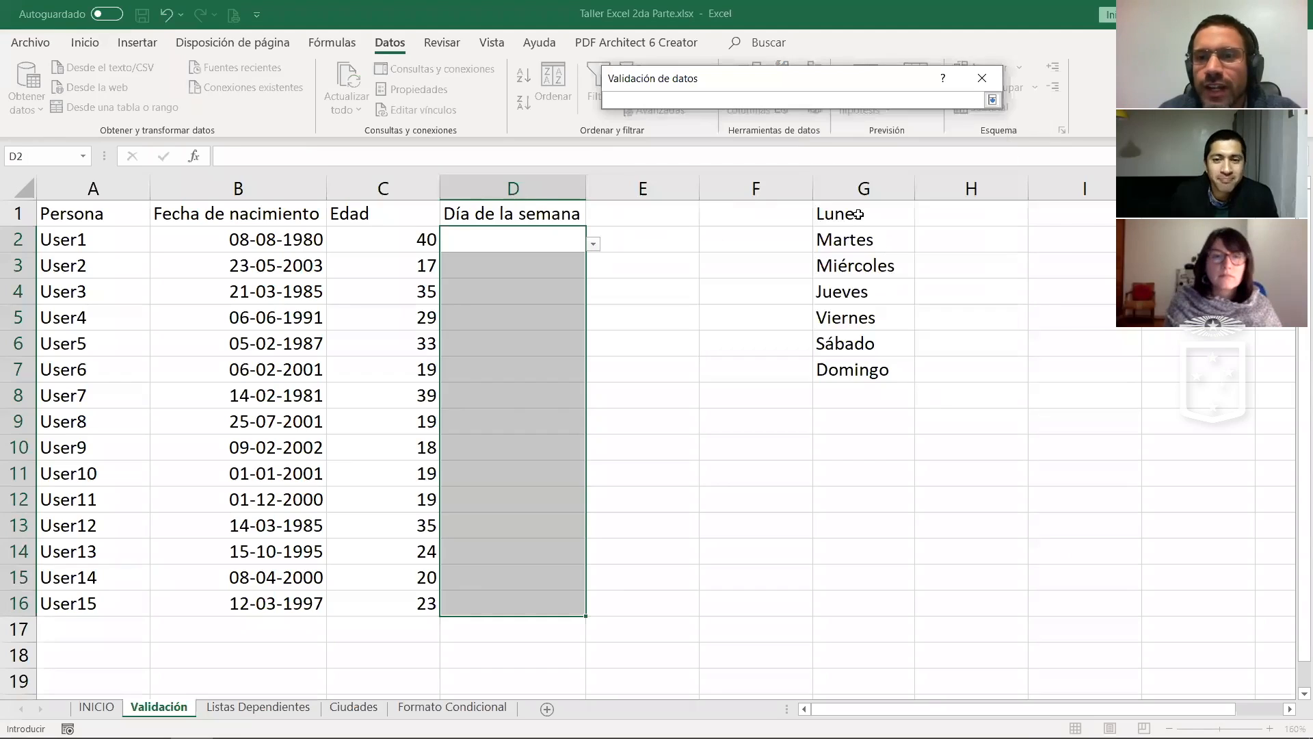
pyautogui.moveTo(859, 214); pyautogui.dragTo(866, 370)
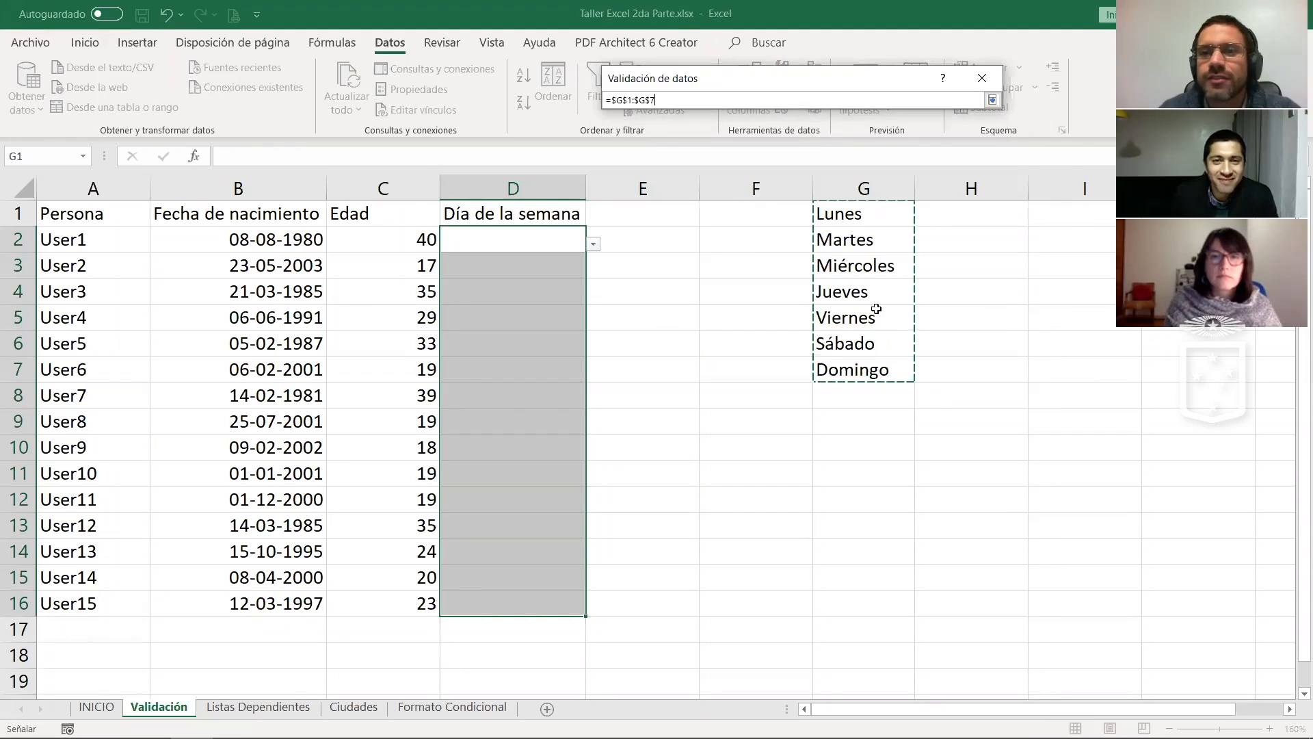
pyautogui.press('Return')
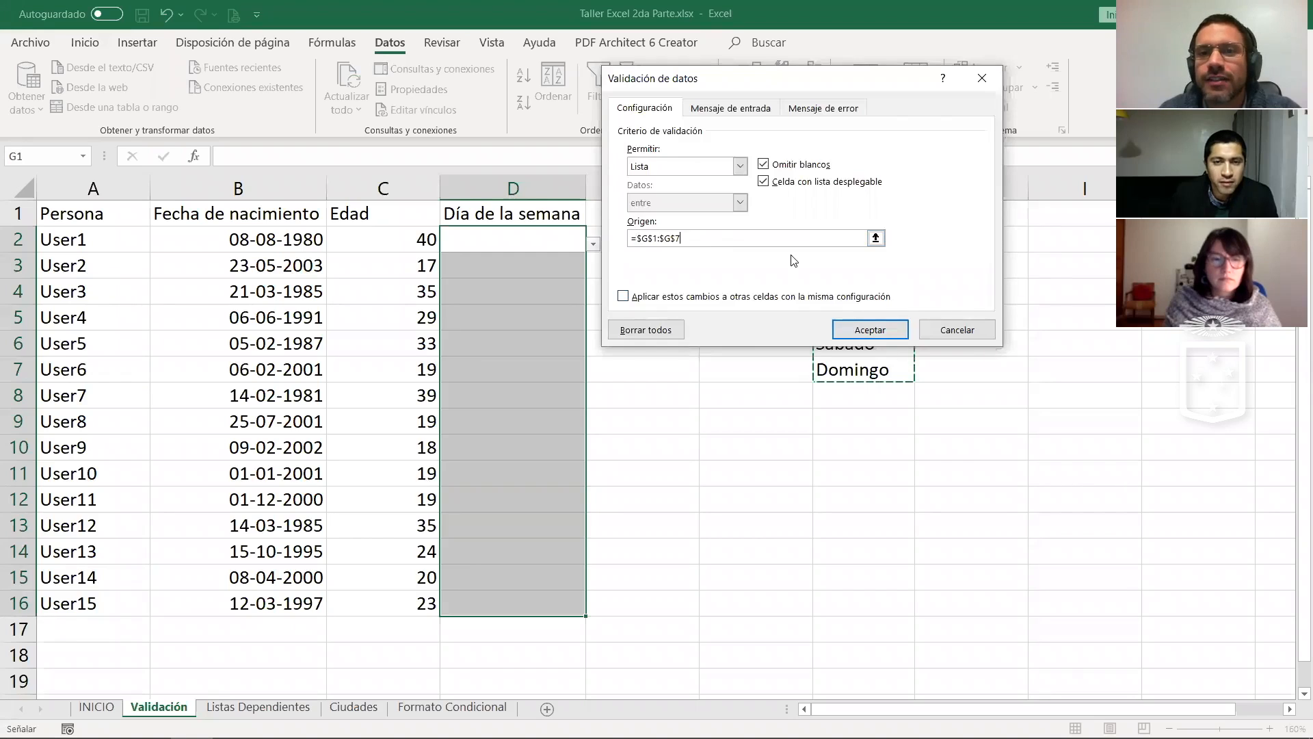
pyautogui.click(851, 327)
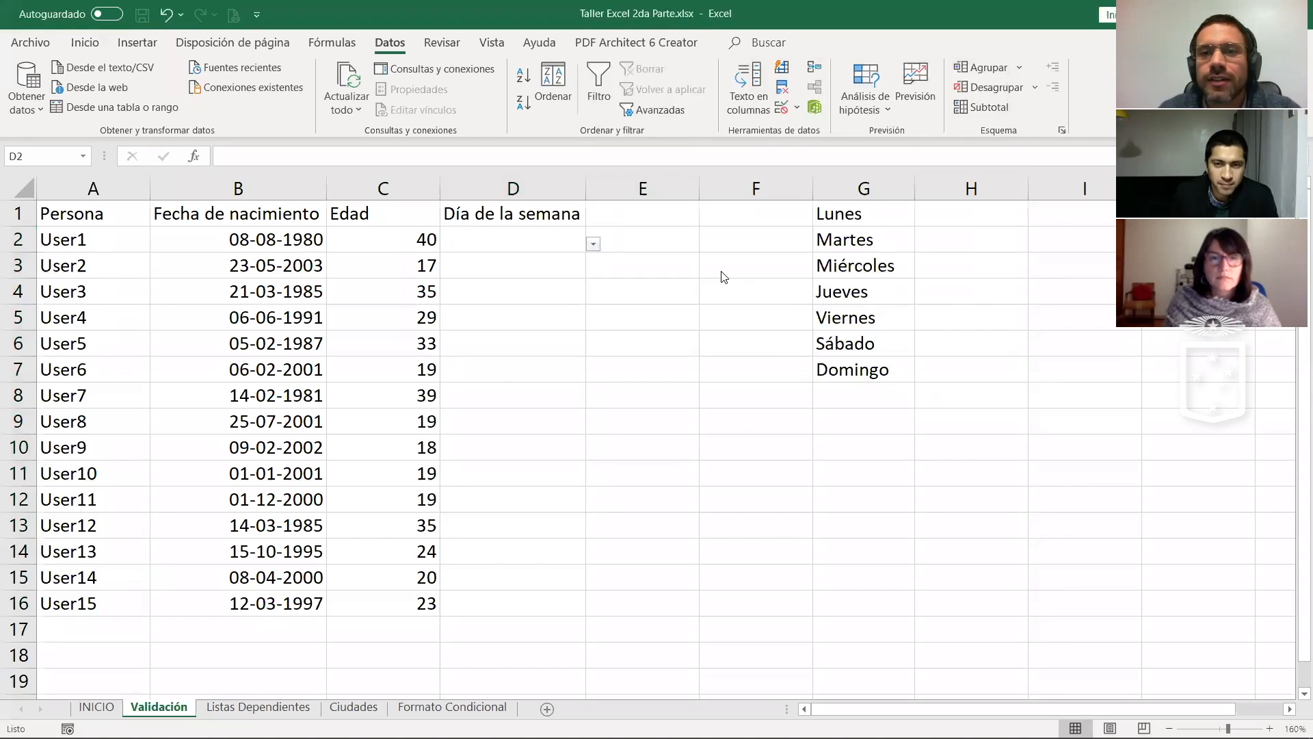
# Step: Choose Jueves from the dropdown list for User7 in D8
pyautogui.click(581, 402)
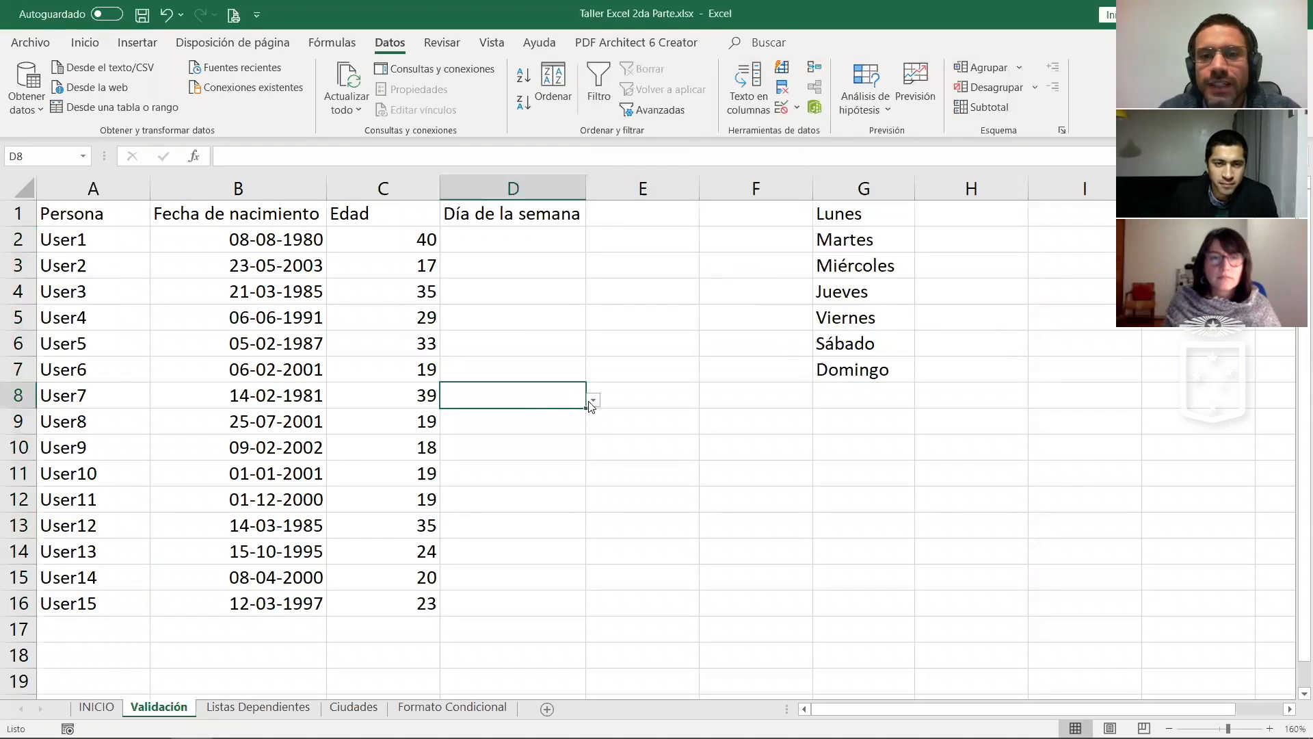
pyautogui.click(592, 401)
pyautogui.click(513, 474)
pyautogui.click(551, 364)
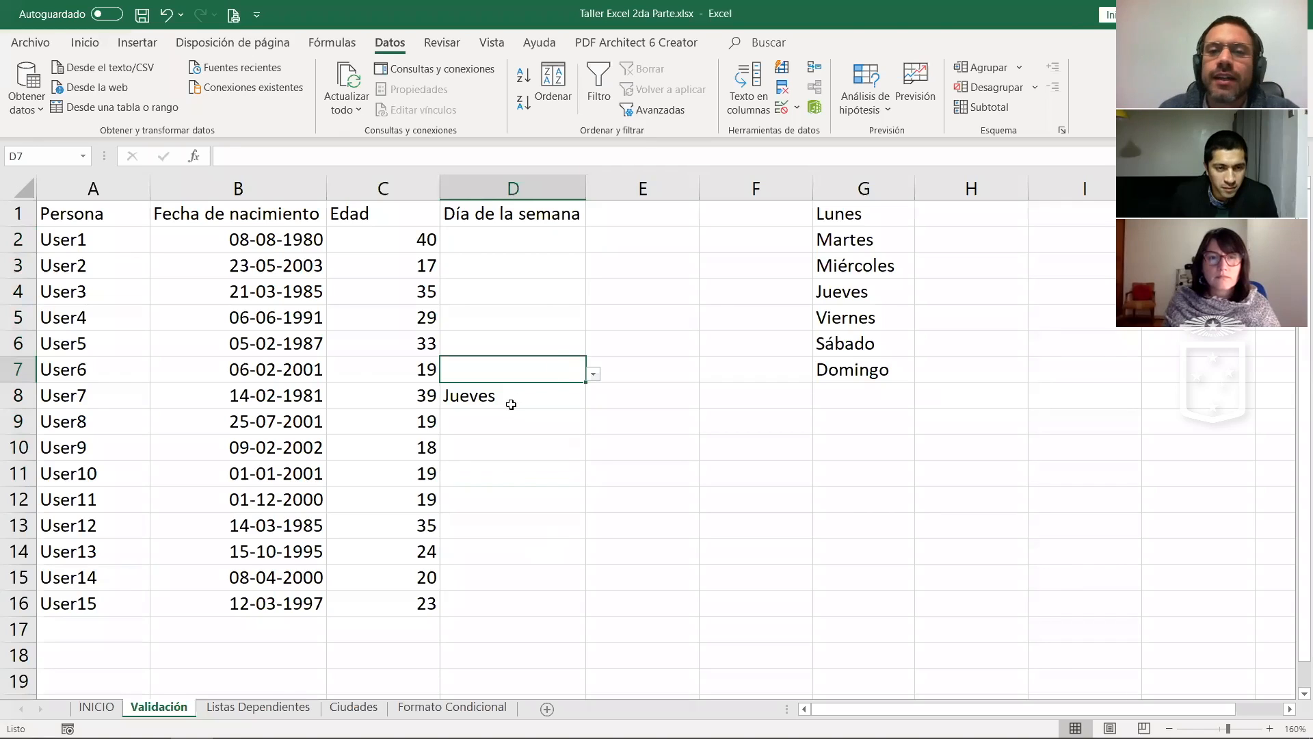
pyautogui.click(499, 439)
# Step: Enter the free-text weekday examples jueves in E9 and JU in E10, outside the validated column
pyautogui.click(665, 421)
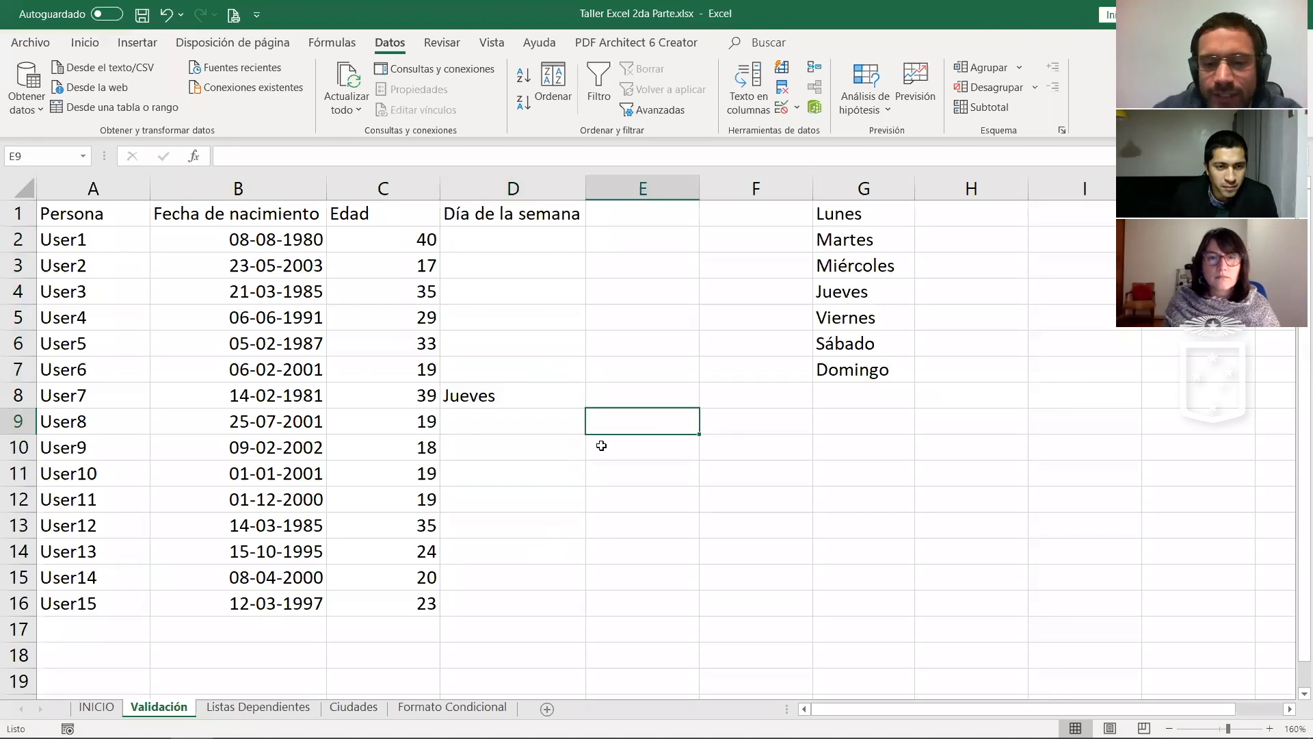
pyautogui.write('jueves')
pyautogui.press('Return')
pyautogui.write('jueves')
pyautogui.press('Return')
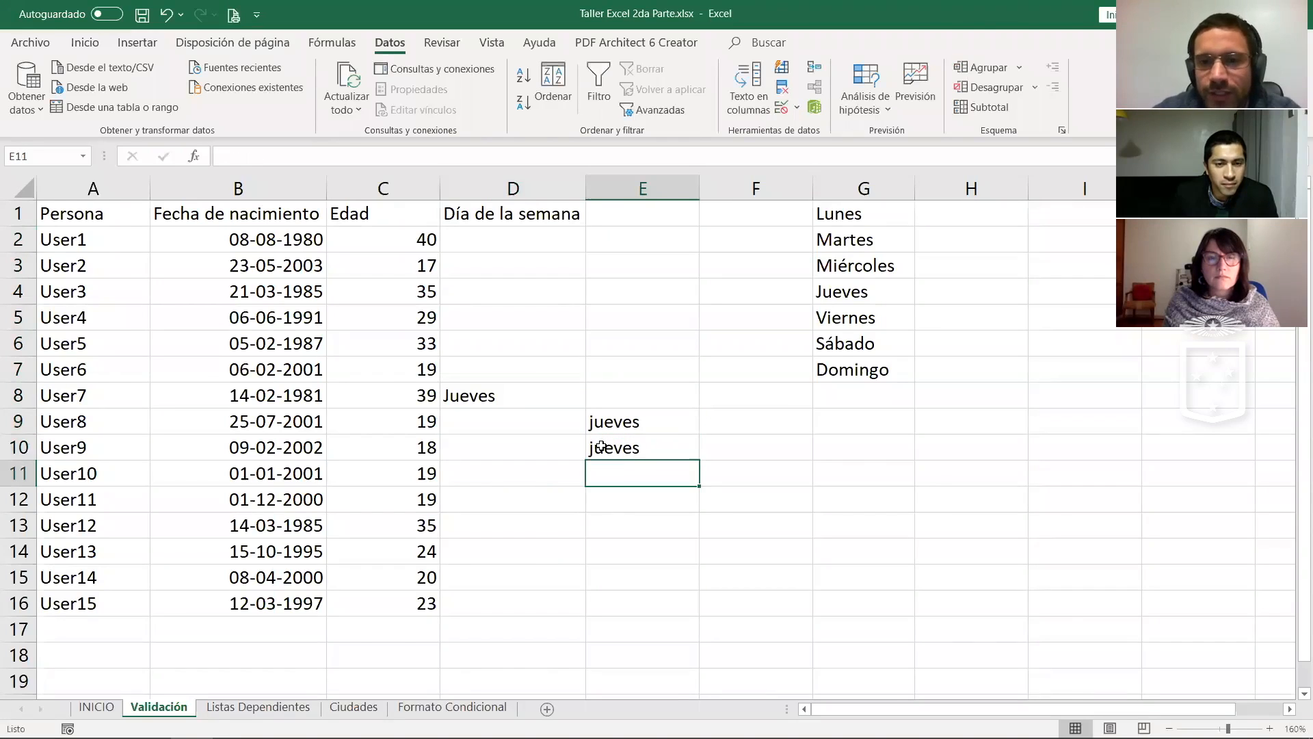
pyautogui.click(601, 446)
pyautogui.write('JU')
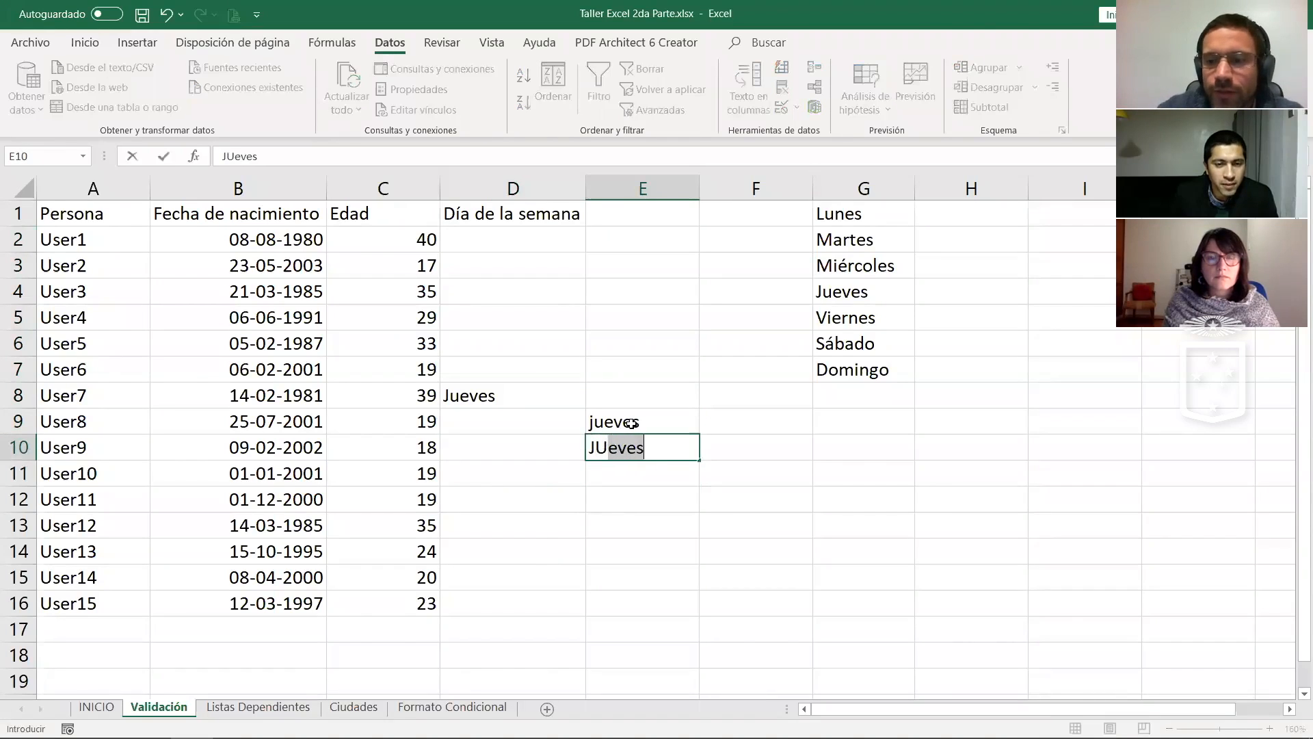
pyautogui.press('BackSpace')
pyautogui.press('Return')
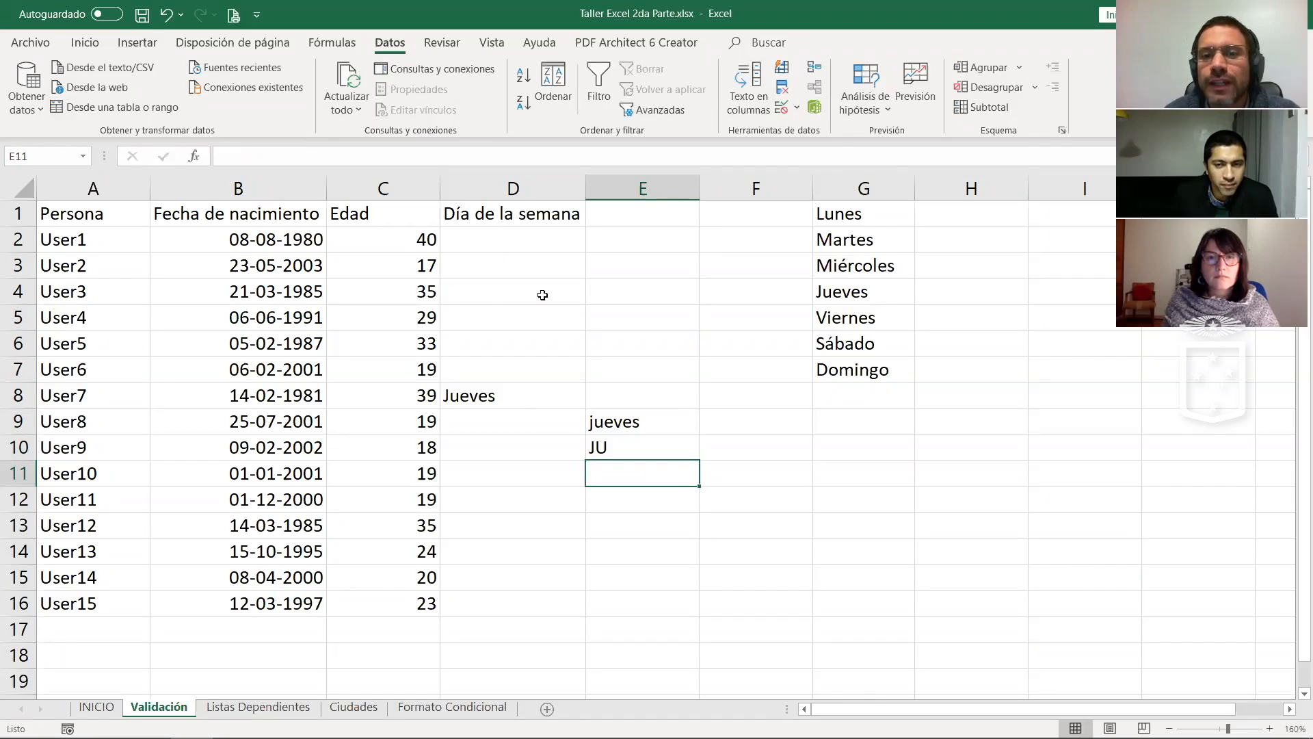
# Step: Clear the free-text examples from E9:E10
pyautogui.click(518, 392)
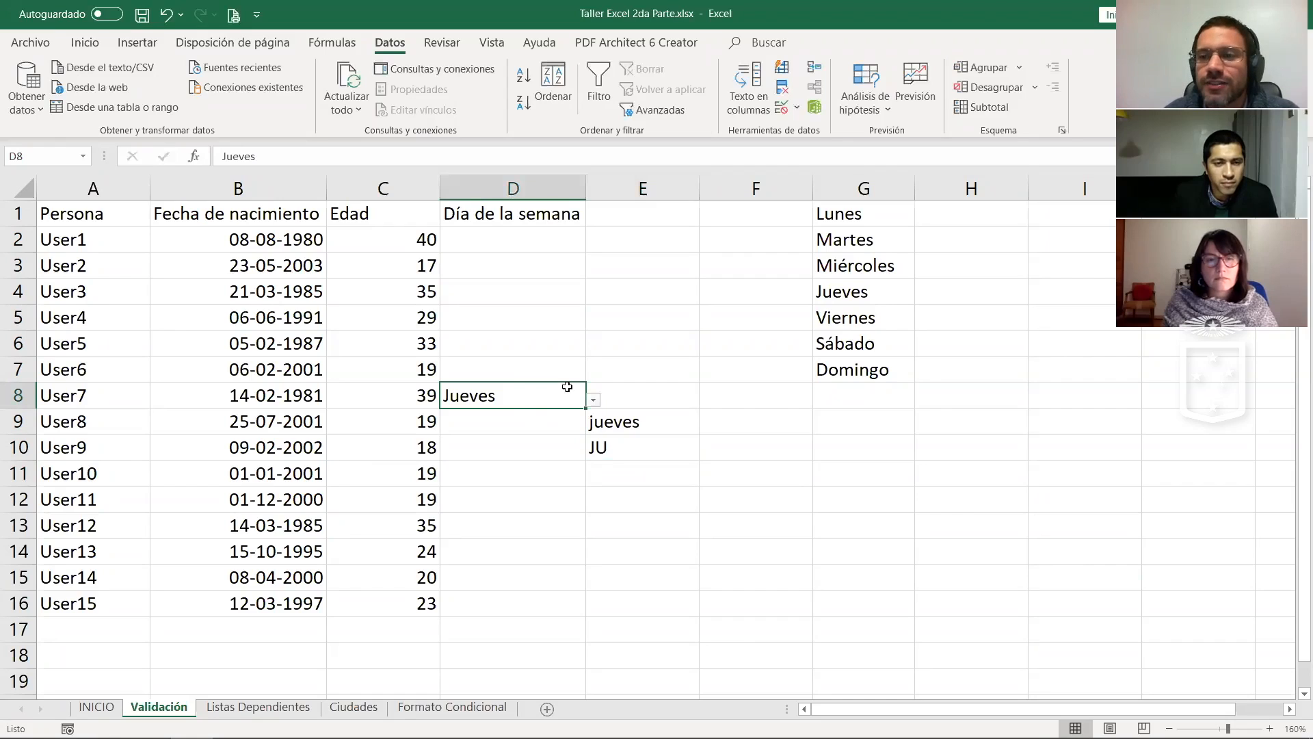
pyautogui.moveTo(639, 414); pyautogui.dragTo(629, 452)
pyautogui.press('Delete')
pyautogui.click(475, 401)
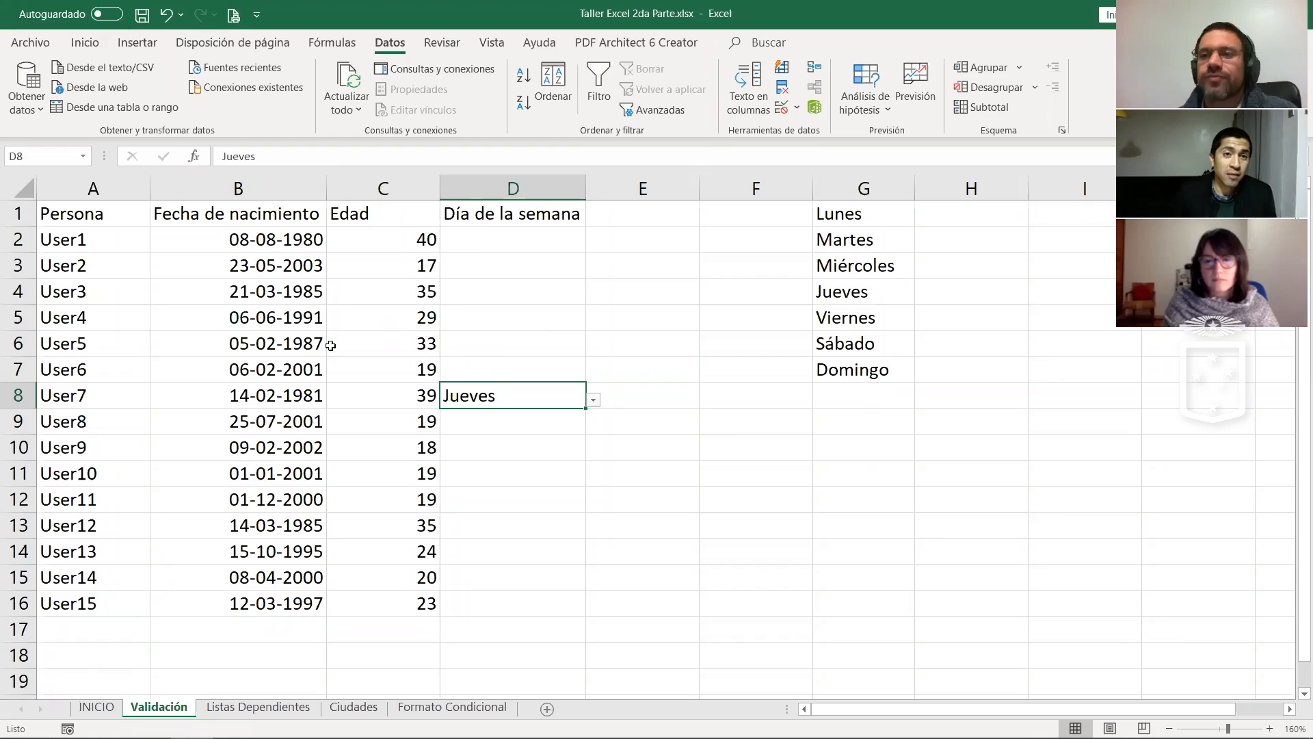
pyautogui.click(383, 260)
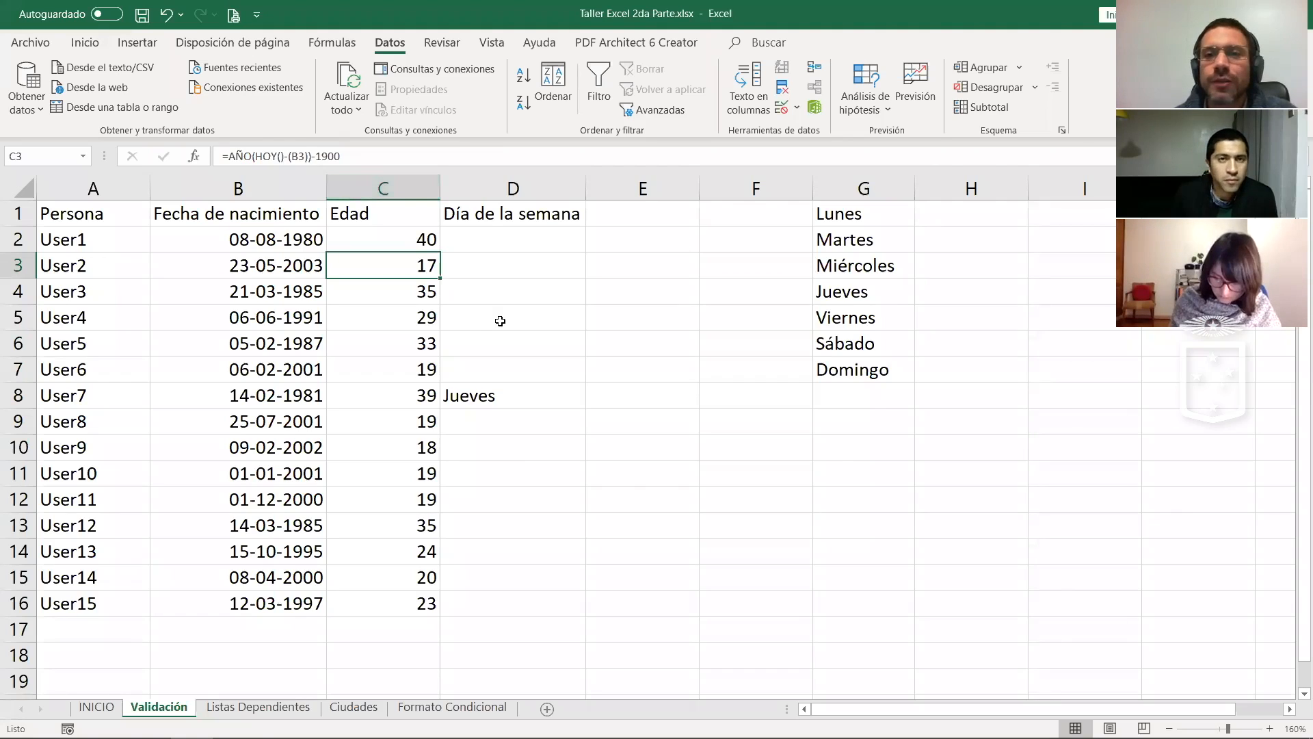
pyautogui.click(795, 222)
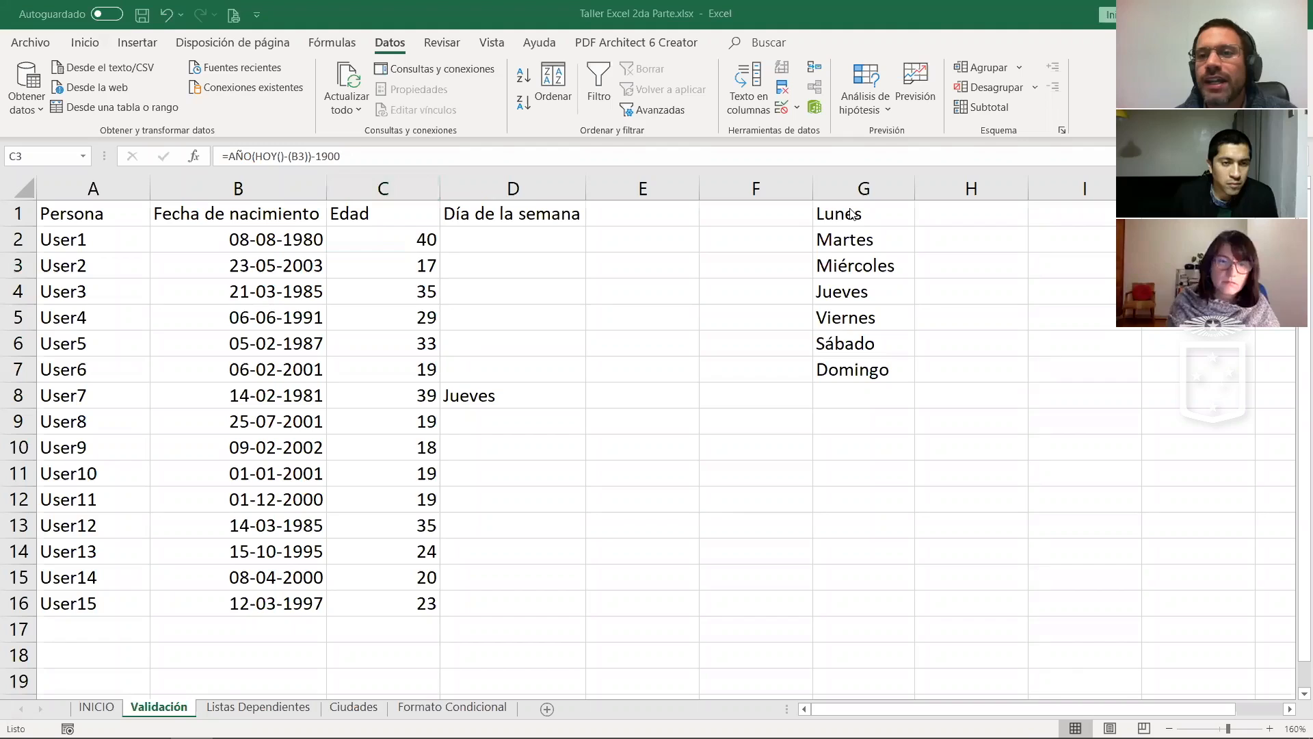
pyautogui.moveTo(850, 210); pyautogui.dragTo(864, 373)
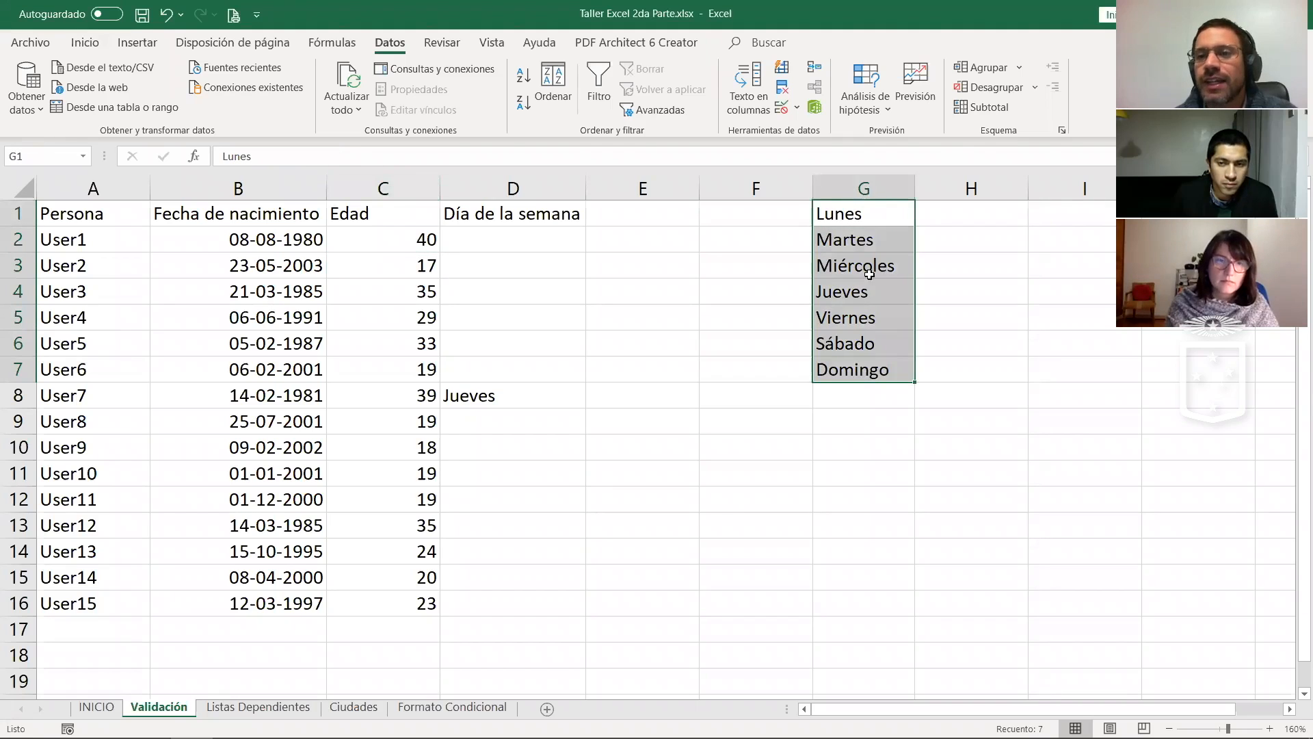
pyautogui.click(843, 233)
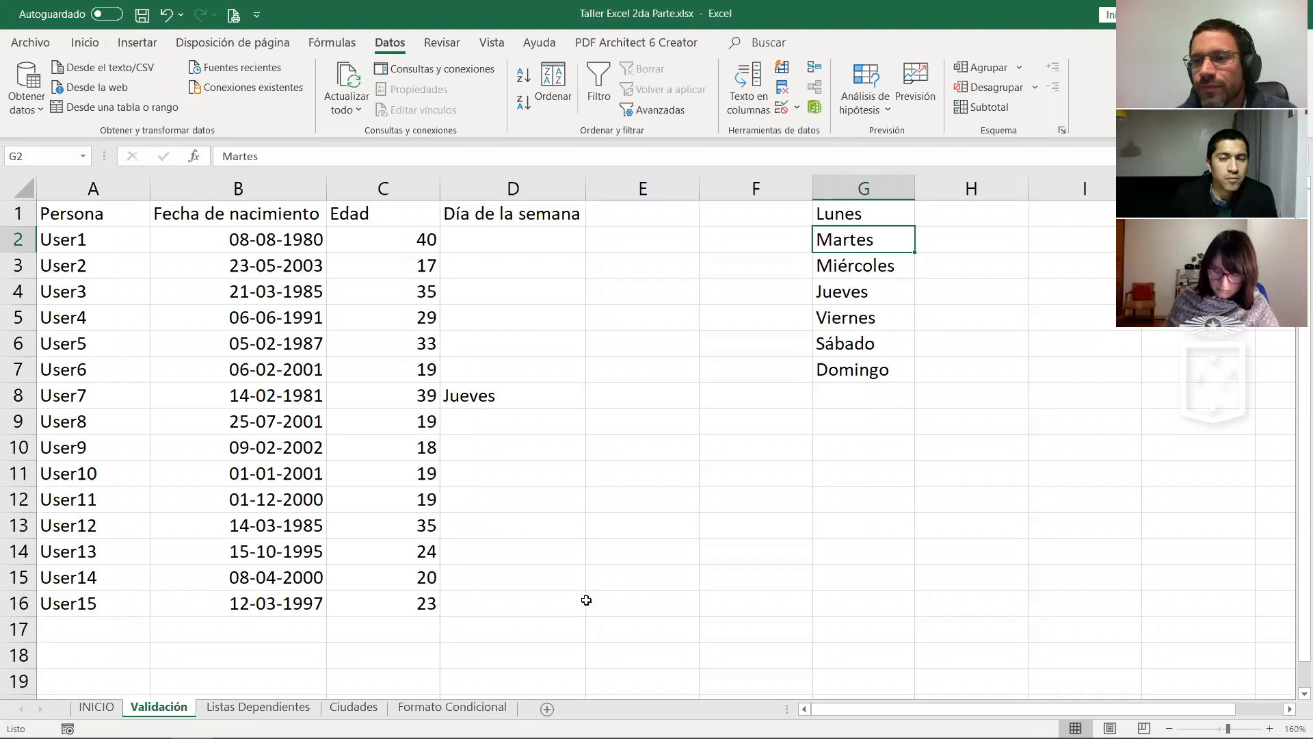
pyautogui.click(697, 387)
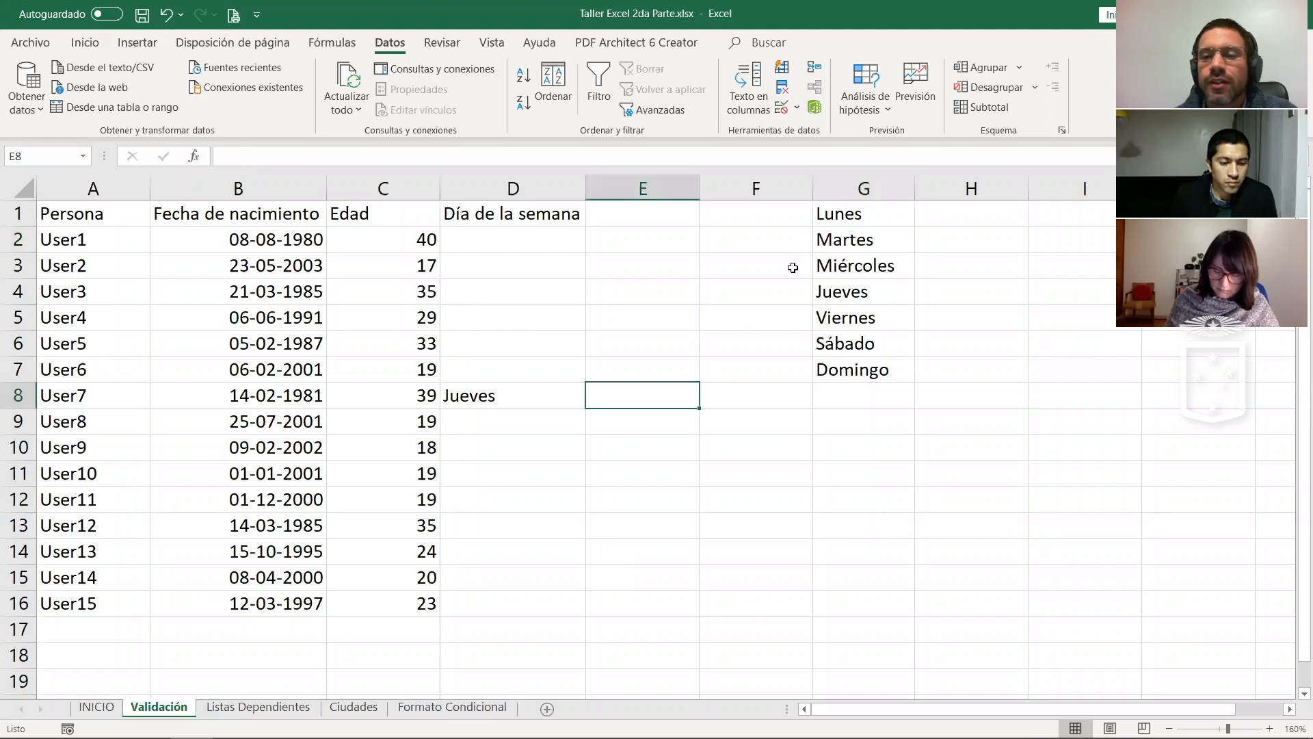
# Step: Clear the weekday list in G1:G7 and try a partial weekday entry, JU, in User2's cell D3
pyautogui.moveTo(841, 213); pyautogui.dragTo(868, 373)
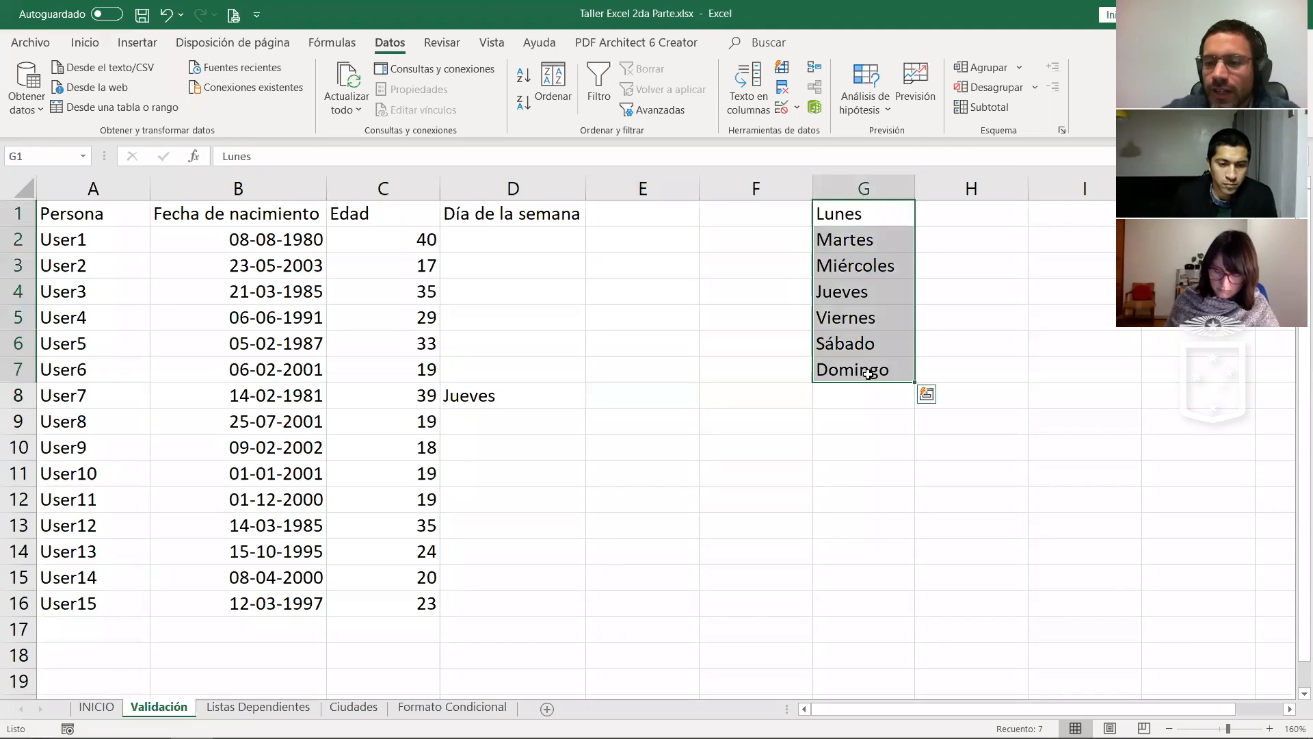
pyautogui.press('Delete')
pyautogui.click(506, 264)
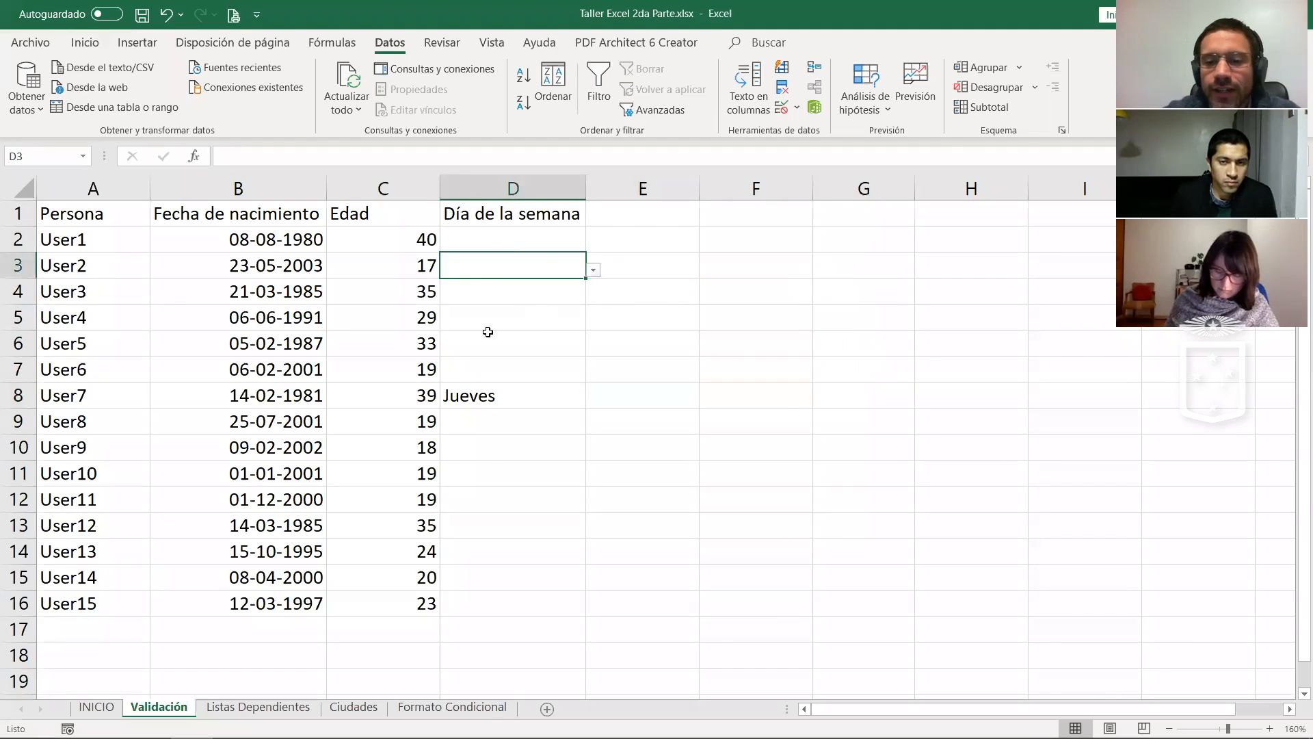
pyautogui.write('JU')
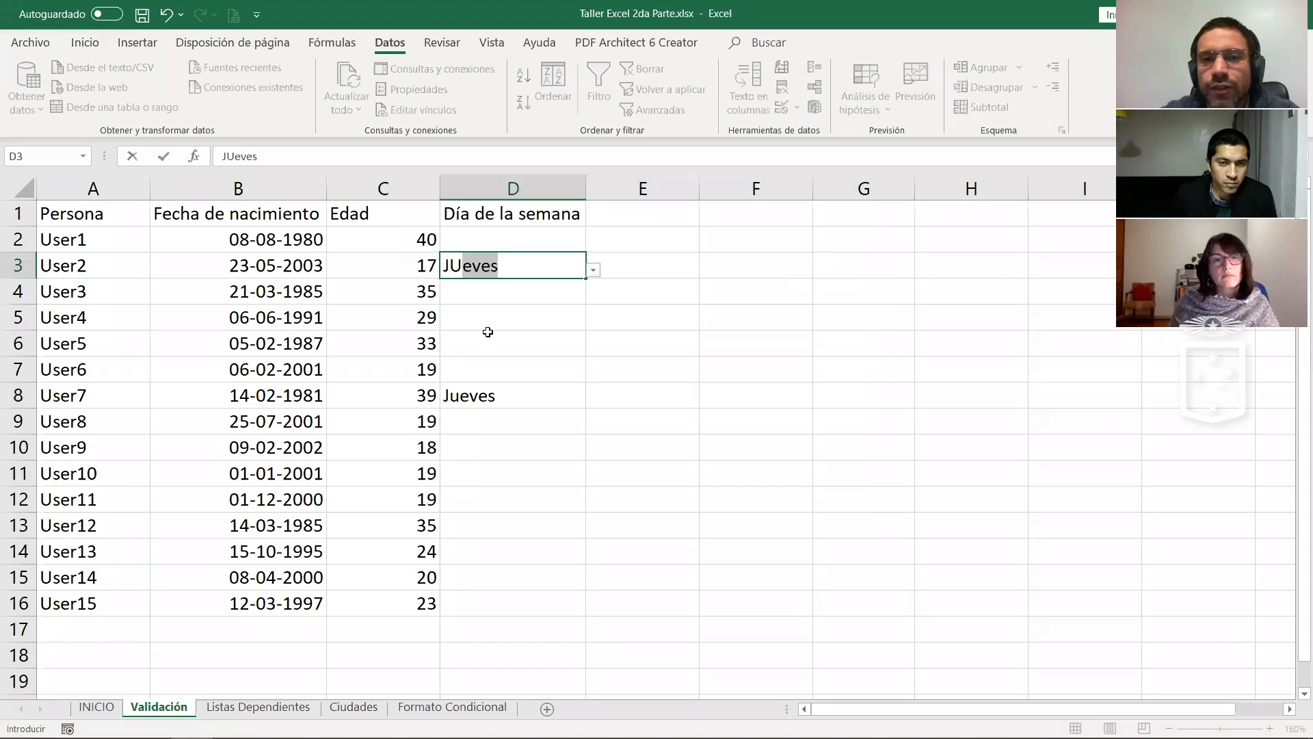
pyautogui.press('BackSpace')
pyautogui.press('BackSpace')
pyautogui.press('BackSpace')
pyautogui.press('Return')
# Step: Try to enter jueves and Jueves in D3 while the validation source range is empty, and cancel the entry
pyautogui.click(534, 268)
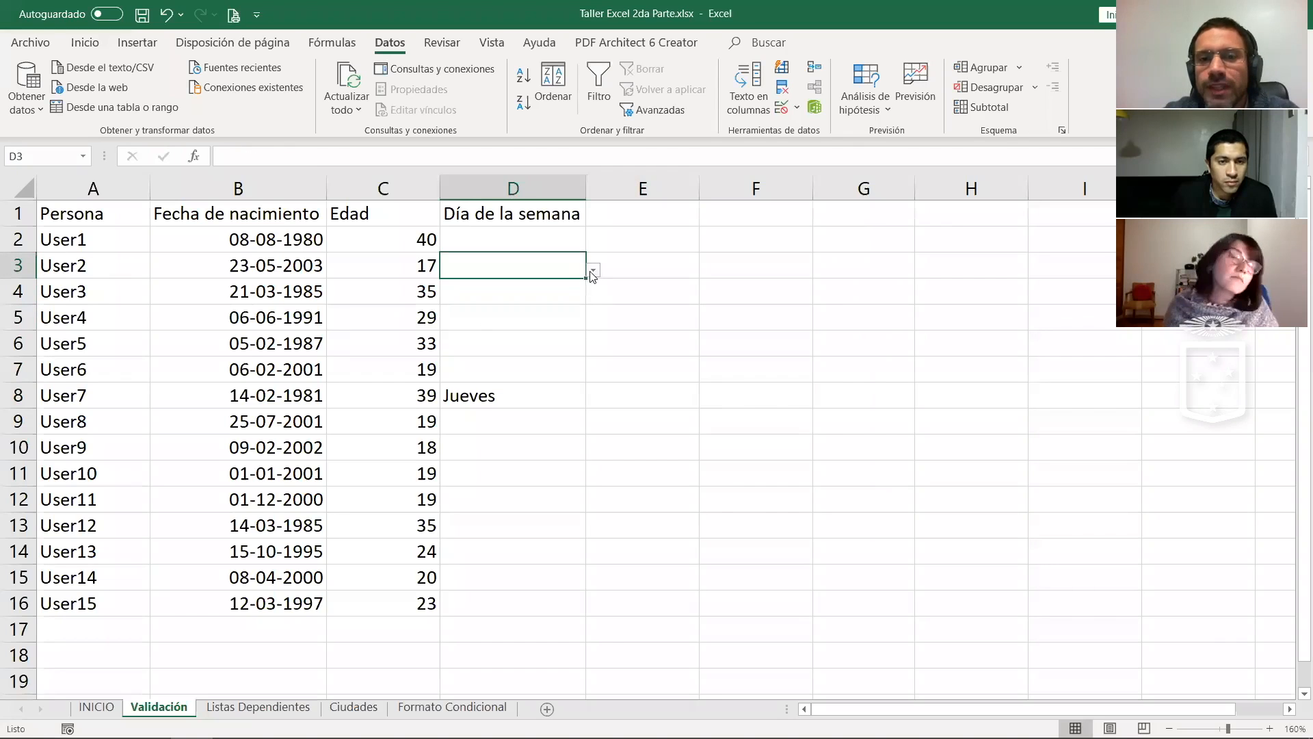
pyautogui.click(593, 272)
pyautogui.click(510, 275)
pyautogui.write('jueves')
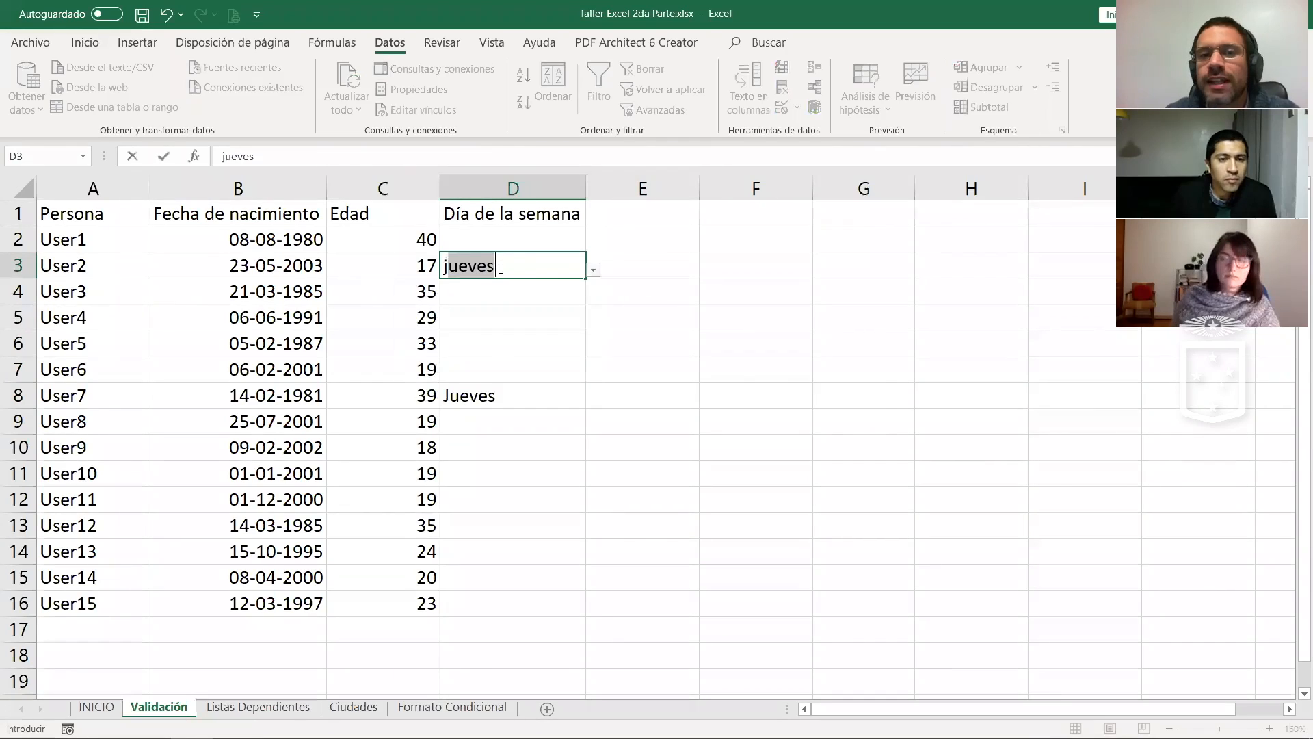
pyautogui.press('Return')
pyautogui.click(584, 420)
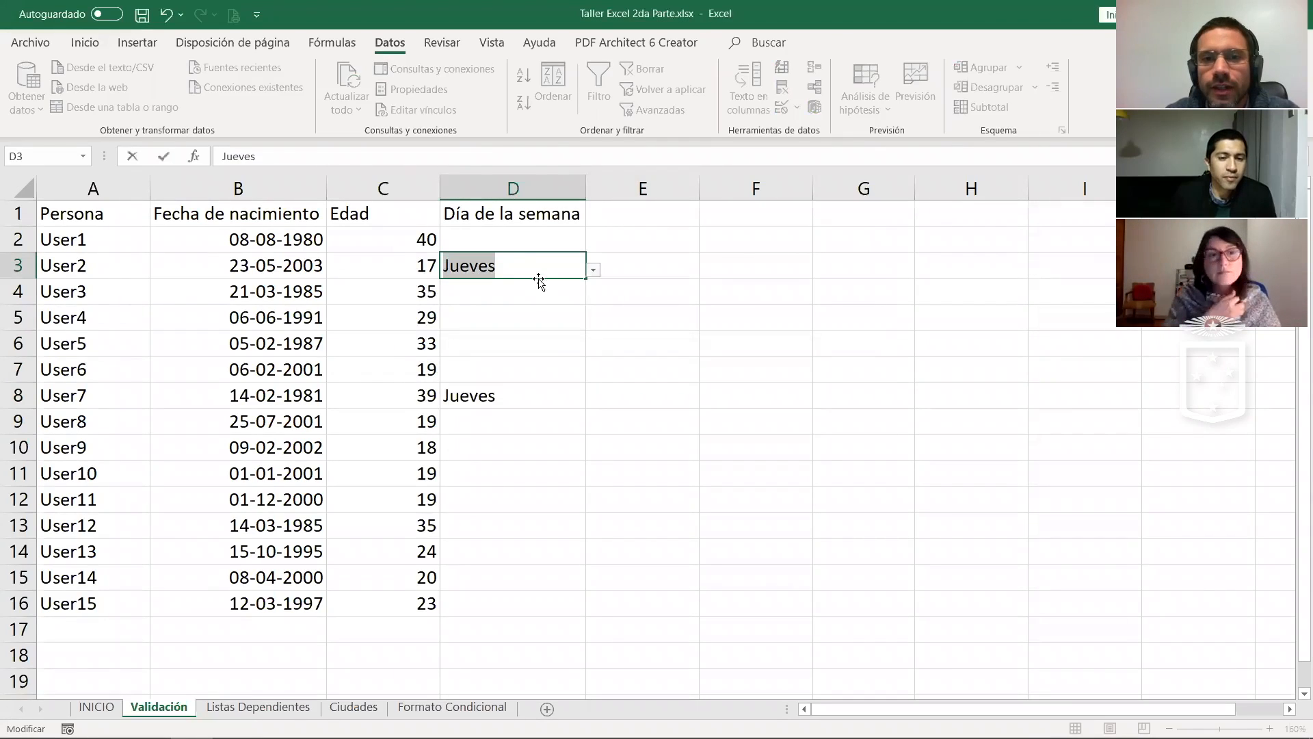
pyautogui.click(535, 265)
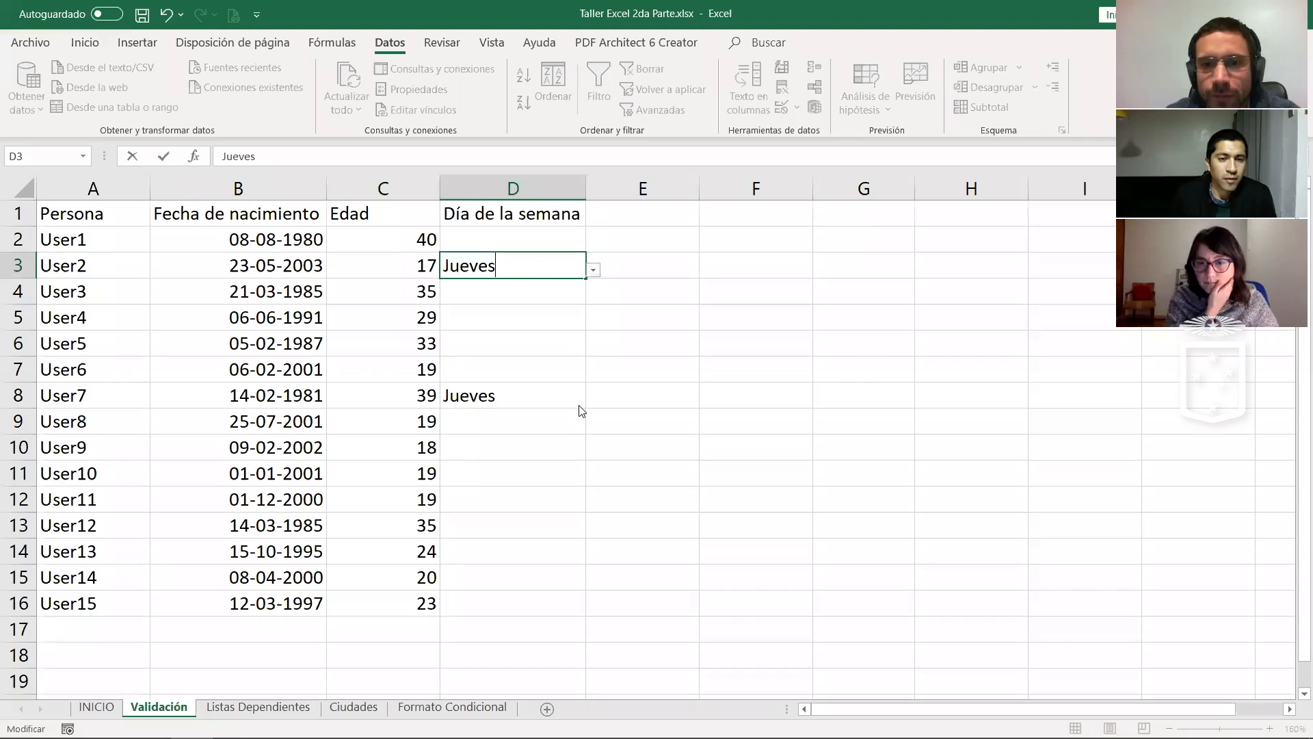
pyautogui.click(613, 424)
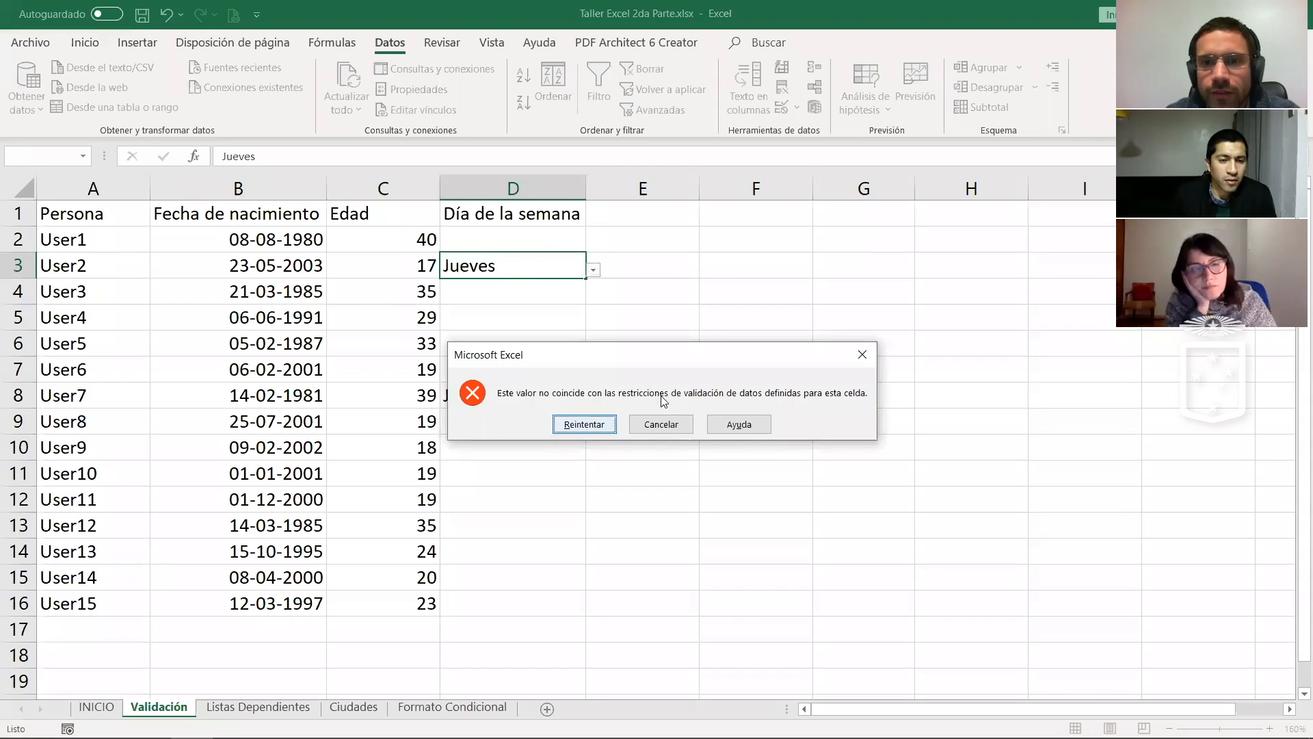
pyautogui.click(661, 424)
# Step: Check the dropdown in D4 without source values and undo the clearing of the weekday list in G1:G7
pyautogui.click(564, 291)
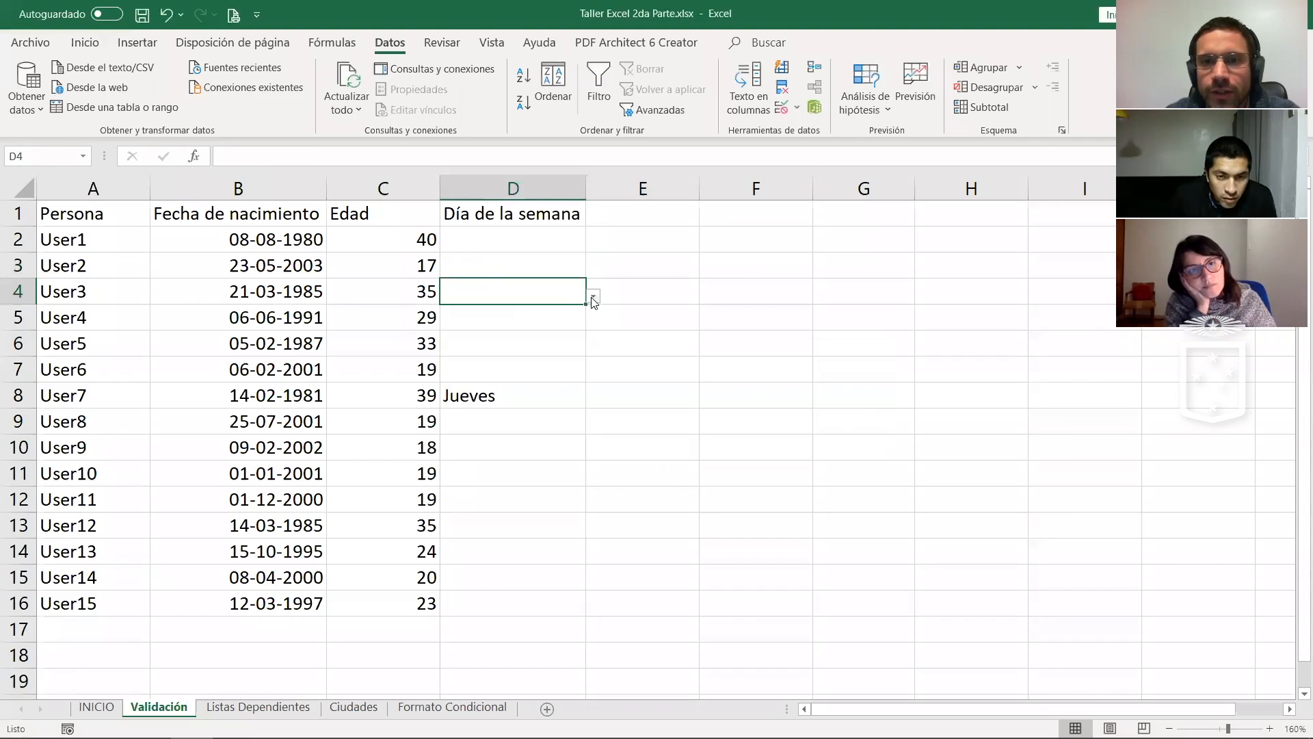
pyautogui.click(593, 296)
pyautogui.press('Escape')
pyautogui.moveTo(902, 220); pyautogui.dragTo(925, 368)
pyautogui.click(924, 242)
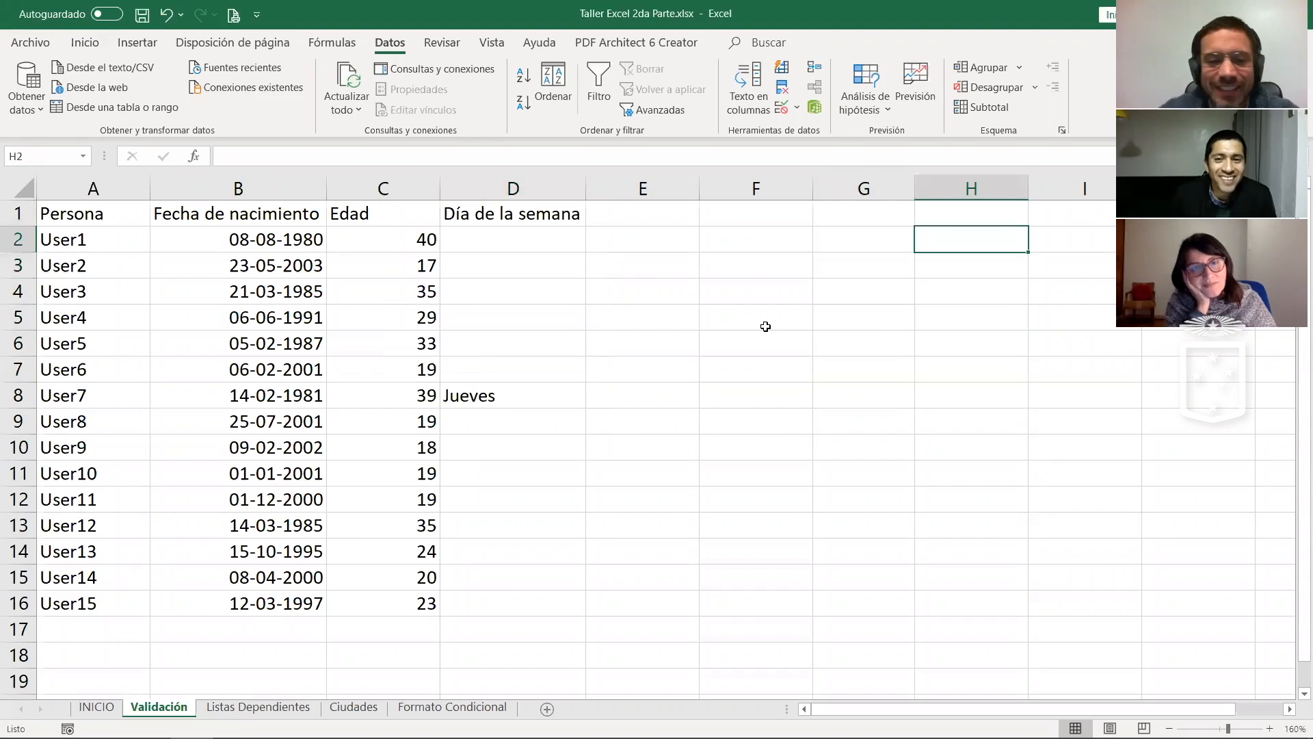
pyautogui.hotkey('ctrl', 'z')
pyautogui.hotkey('ctrl', 'z')
# Step: Choose Jueves from the dropdown list for User3 in D4
pyautogui.click(541, 301)
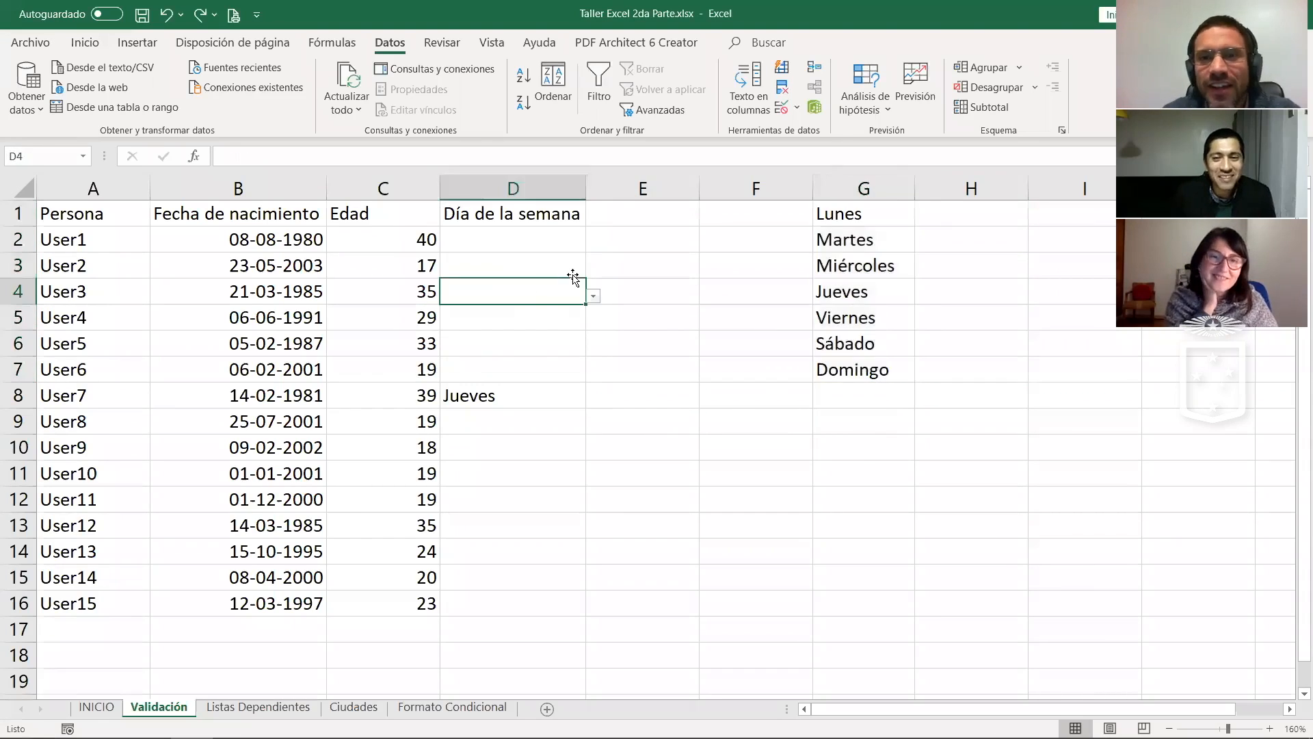
pyautogui.click(594, 295)
pyautogui.click(517, 373)
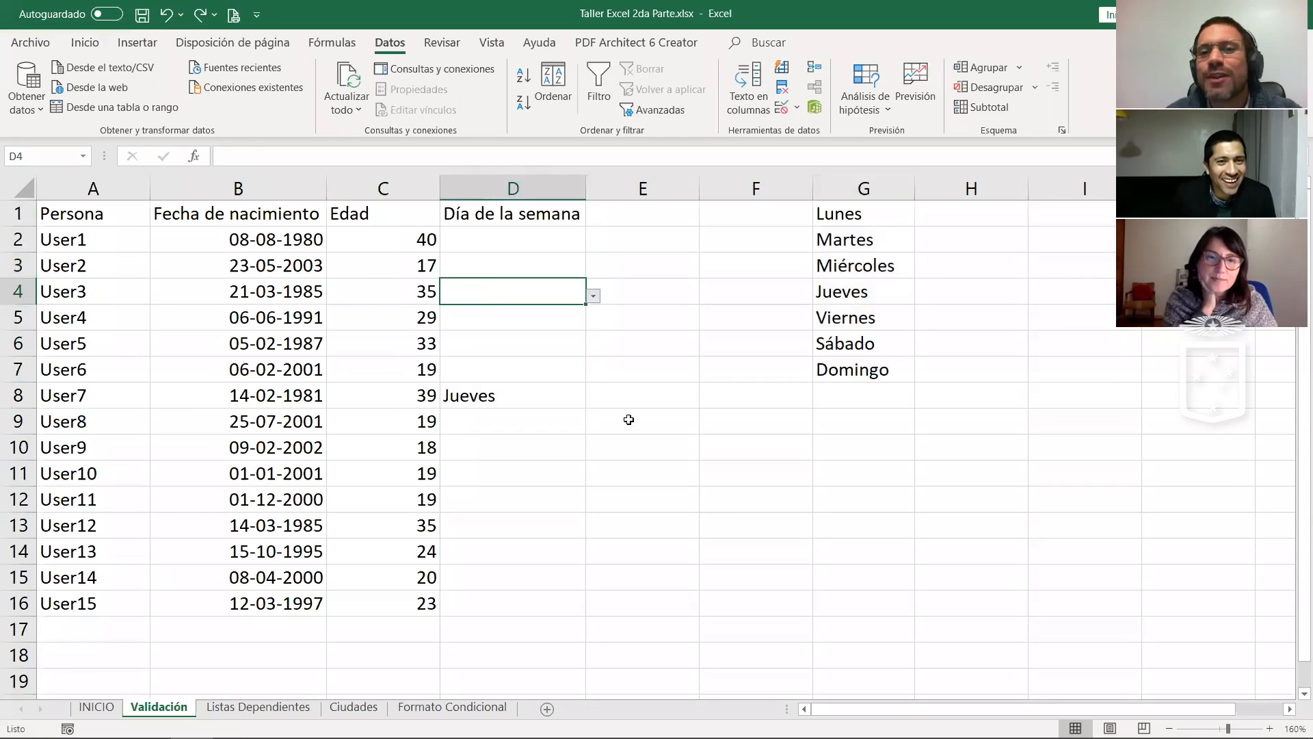
pyautogui.click(653, 372)
pyautogui.click(524, 293)
# Step: Try the partial entries mar and Mar in D6 for User5, and cancel the entry
pyautogui.click(522, 344)
pyautogui.write('m')
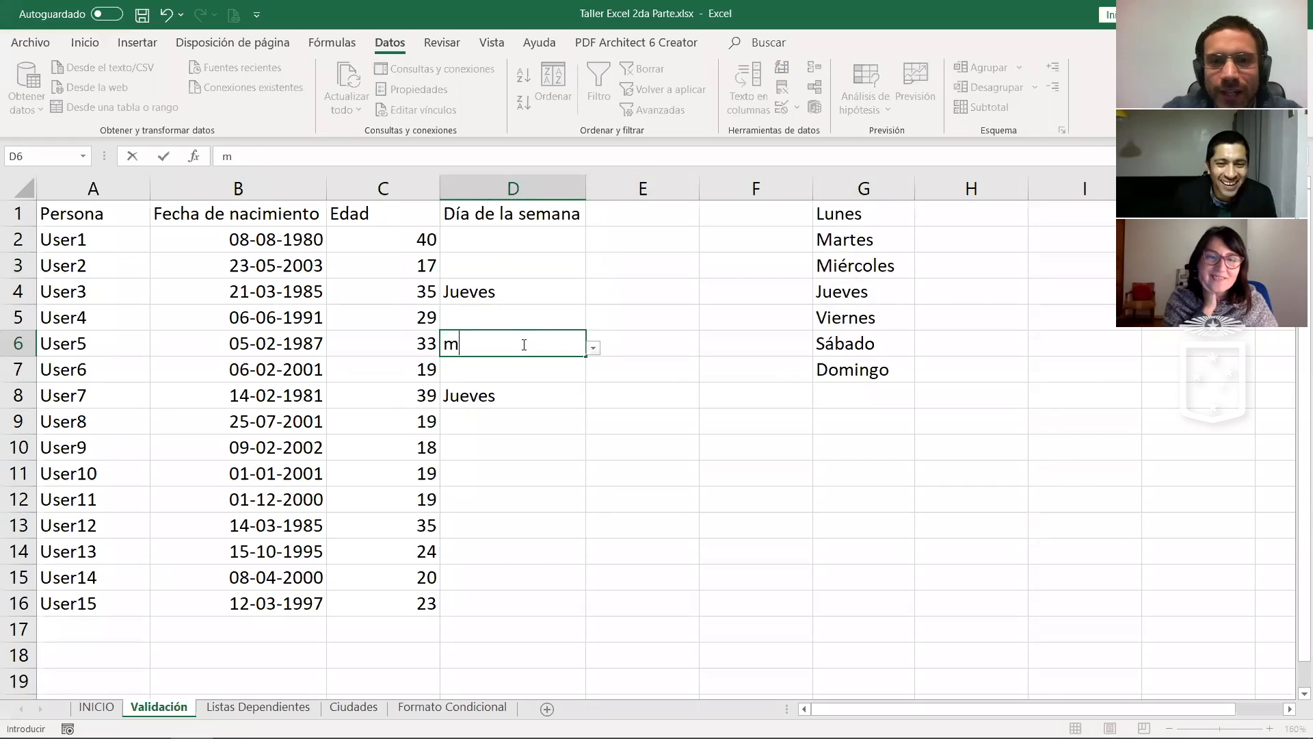
pyautogui.write('ar')
pyautogui.press('BackSpace')
pyautogui.press('BackSpace')
pyautogui.press('BackSpace')
pyautogui.write('Mar')
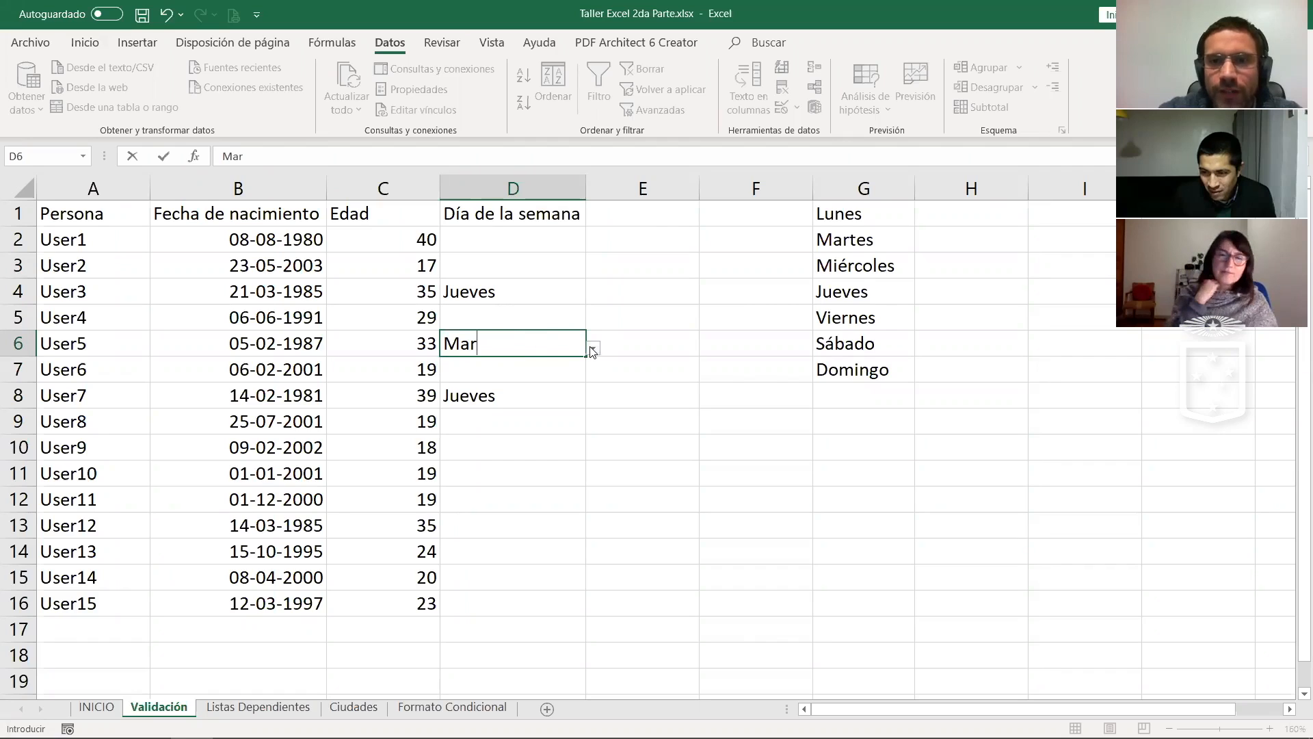
pyautogui.press('Escape')
pyautogui.press('Right')
# Step: Choose Miércoles from the dropdown list for User5 in D6
pyautogui.click(507, 347)
pyautogui.click(593, 348)
pyautogui.click(519, 405)
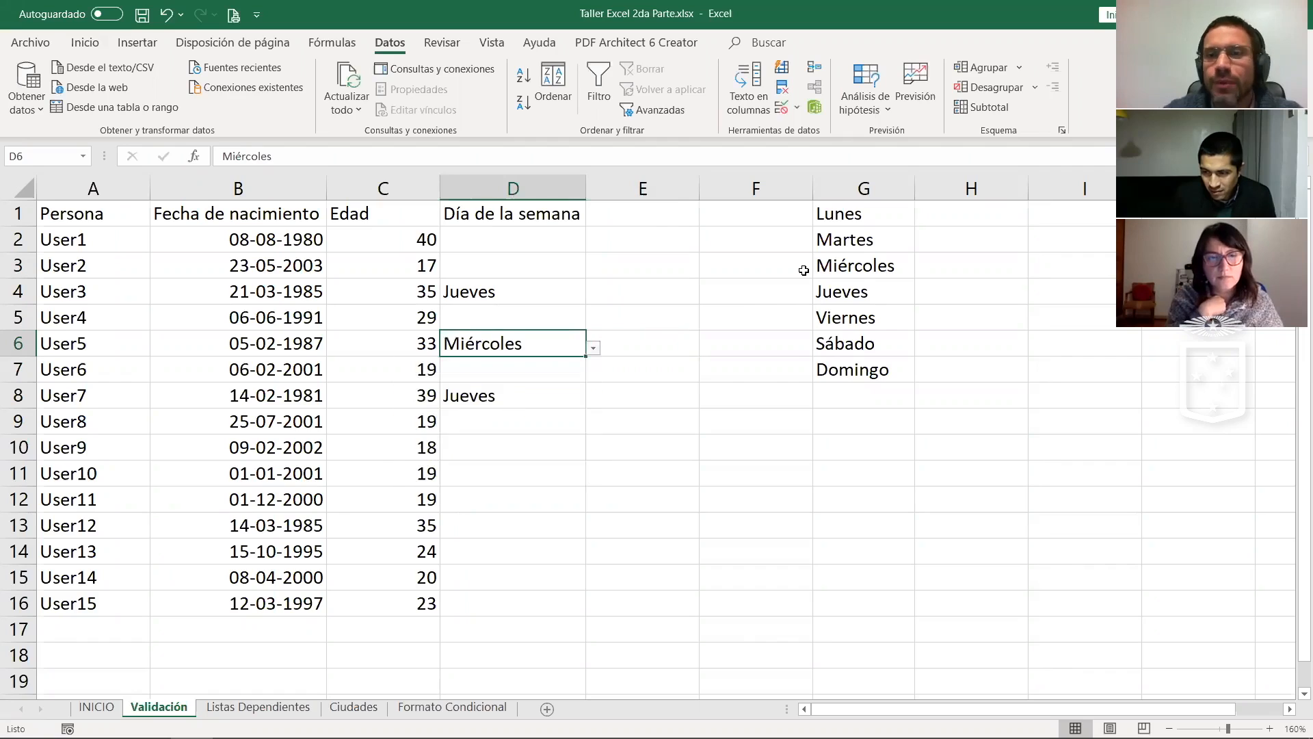
# Step: Replace the first three weekday names in G1:G3 with the numbers 1, 2 and 3
pyautogui.click(833, 214)
pyautogui.keyDown('shift'); pyautogui.click(836, 368); pyautogui.keyUp('shift')
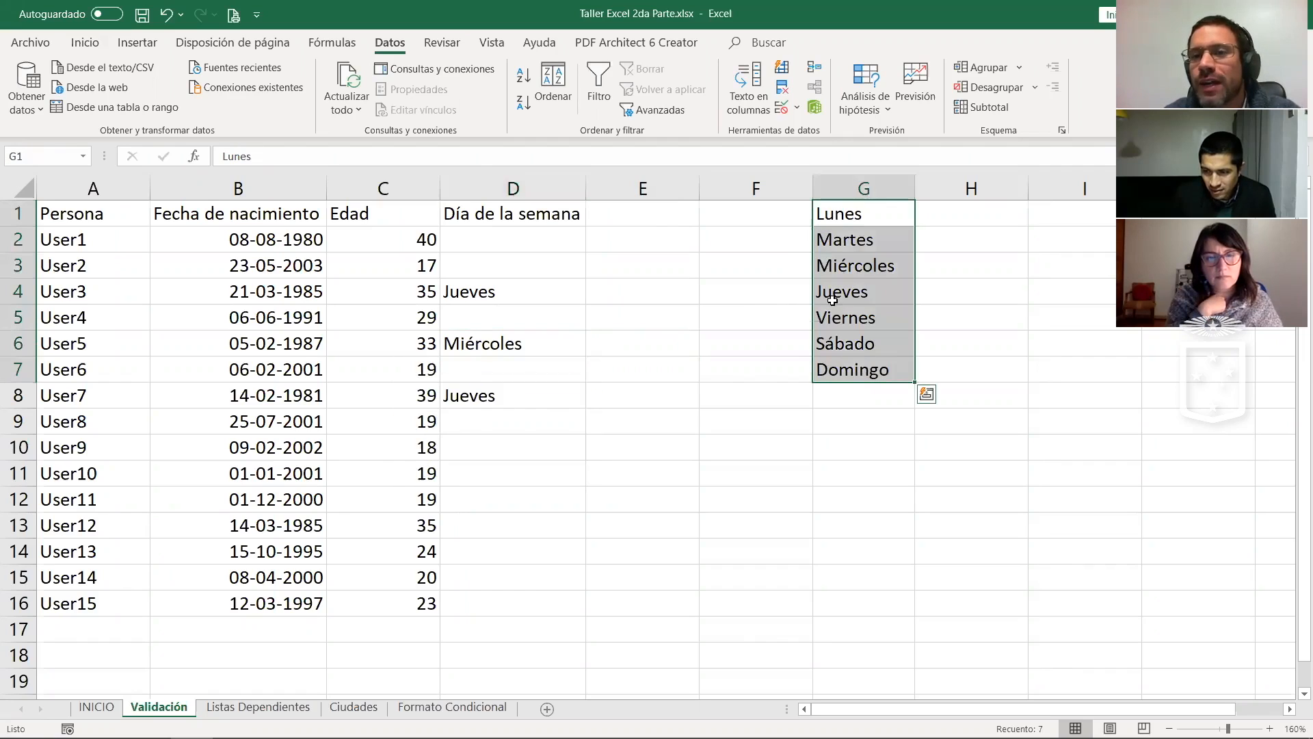
pyautogui.click(859, 269)
pyautogui.click(843, 217)
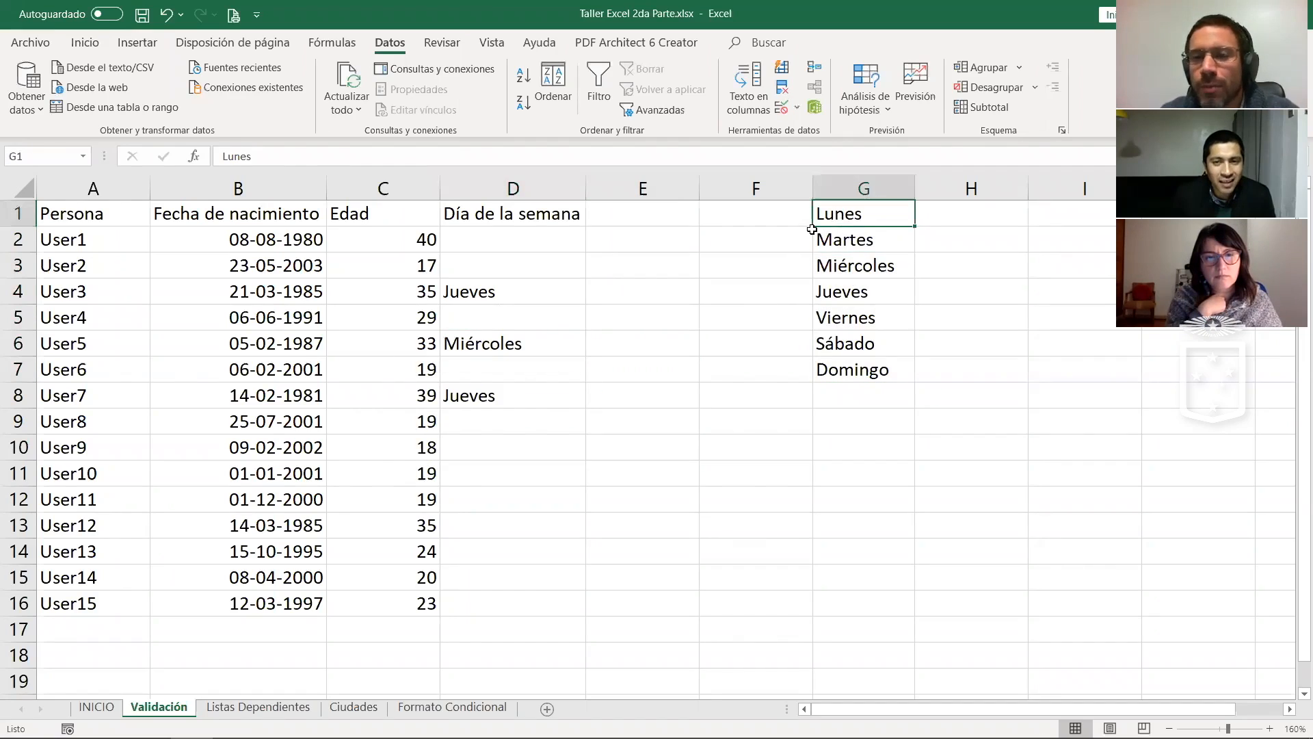
pyautogui.write('1')
pyautogui.press('Return')
pyautogui.write('2')
pyautogui.press('Return')
pyautogui.write('3')
pyautogui.press('Return')
# Step: Change the number format of G2 to General and re-enter 2 in the cell
pyautogui.click(833, 240)
pyautogui.click(842, 316)
pyautogui.moveTo(874, 217); pyautogui.dragTo(876, 273)
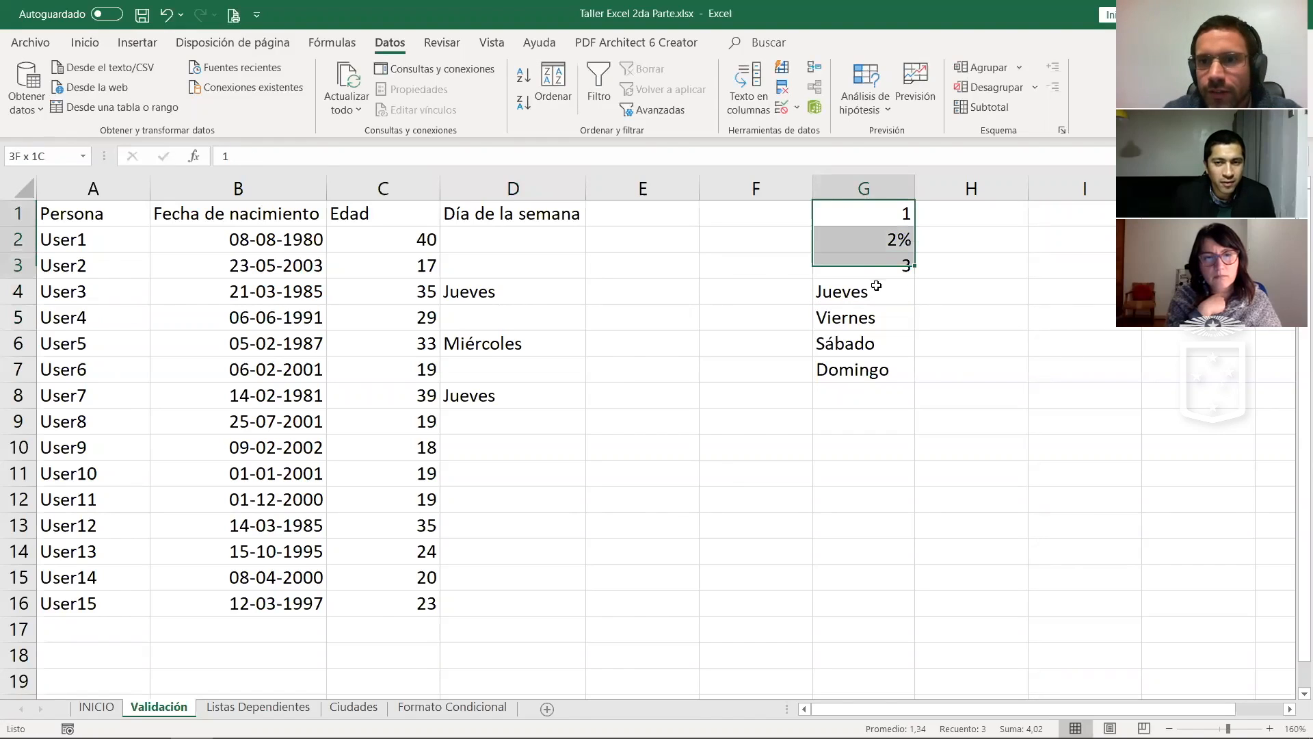
pyautogui.press('Down')
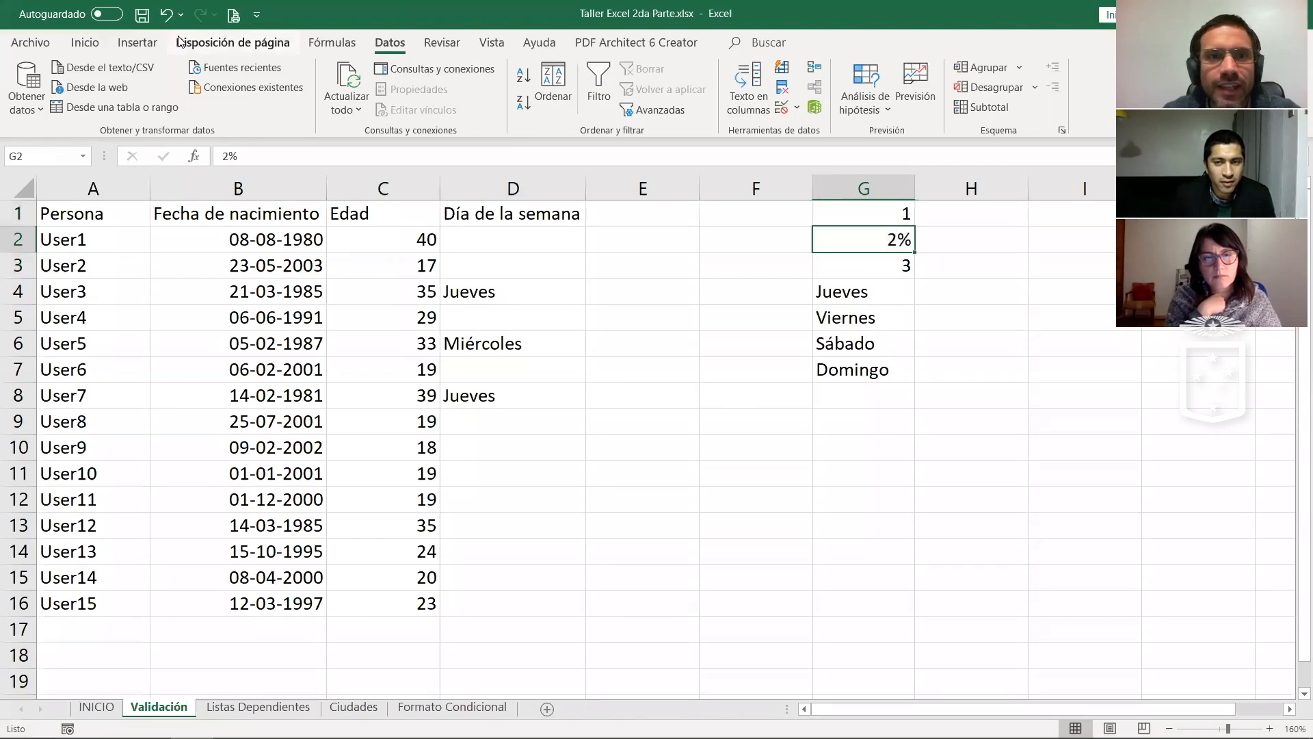
pyautogui.click(85, 42)
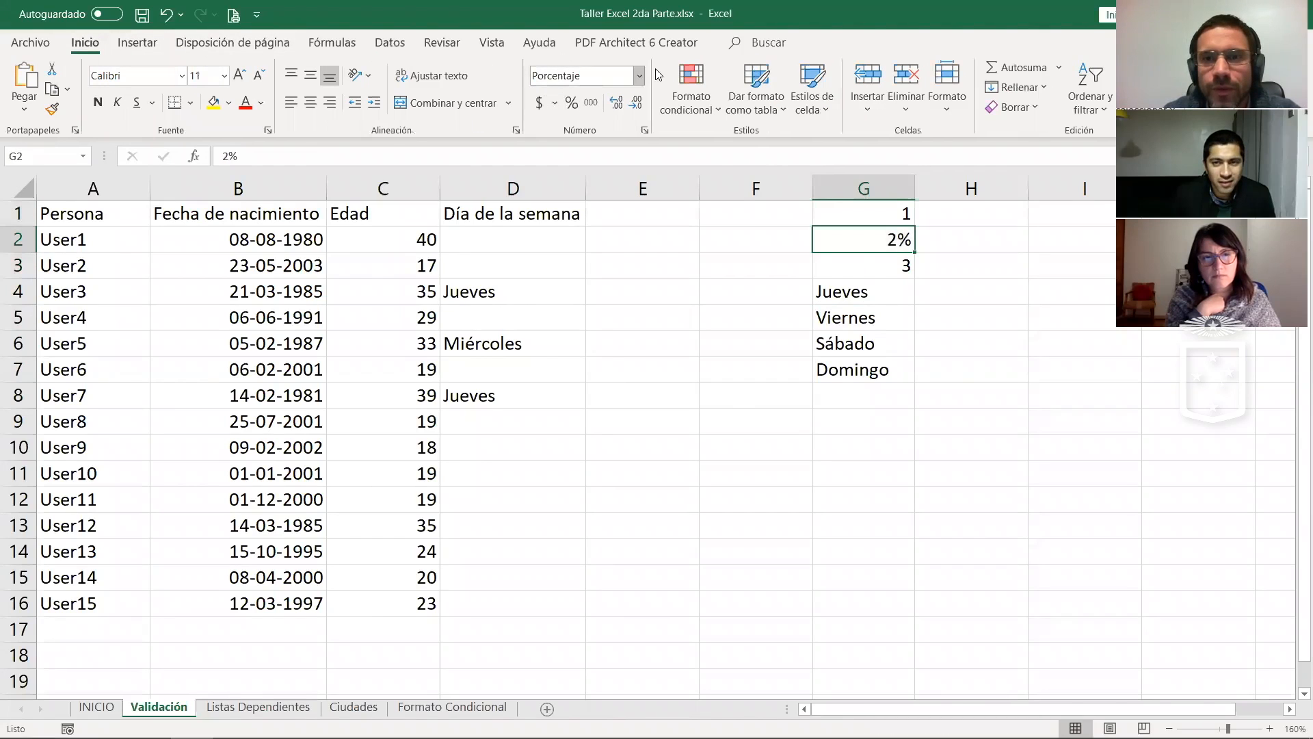
pyautogui.click(637, 79)
pyautogui.click(605, 102)
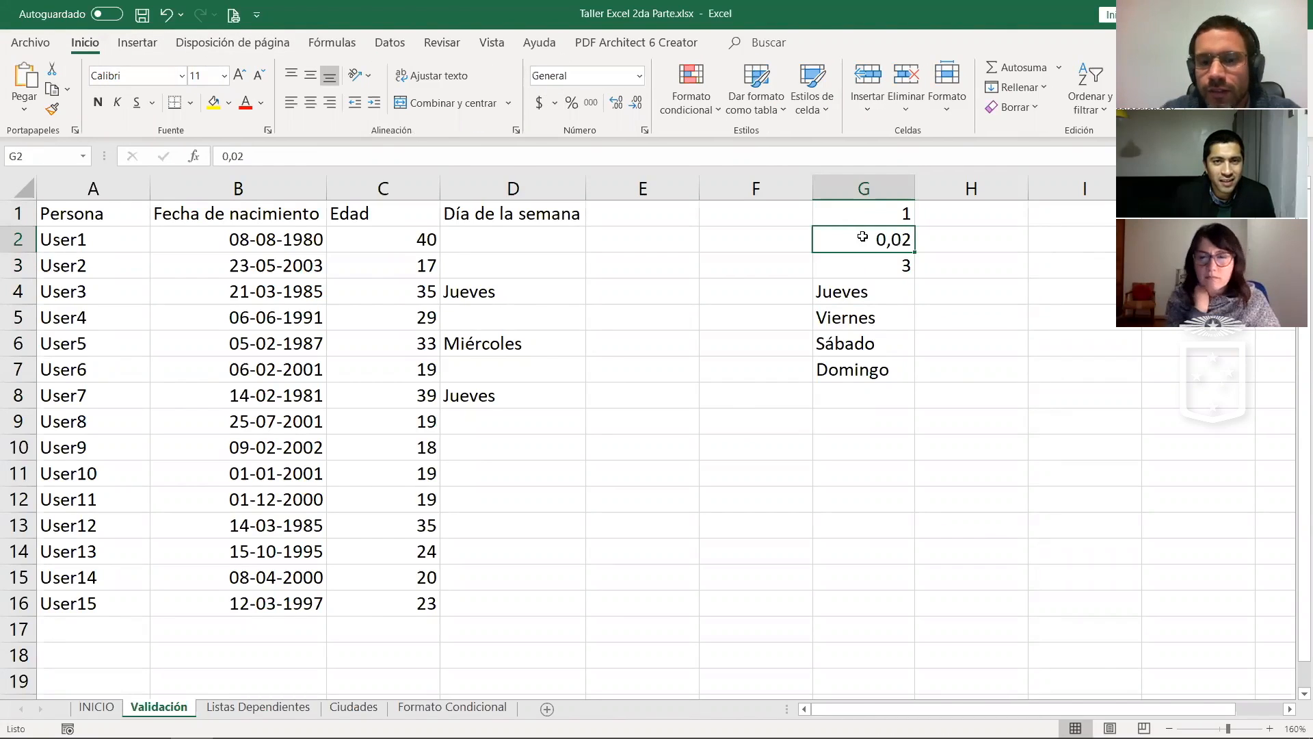
pyautogui.write('2')
pyautogui.press('Return')
# Step: Extend the number series from G1:G2 down to G7 so the list source runs from 1 to 7
pyautogui.moveTo(882, 214); pyautogui.dragTo(880, 243)
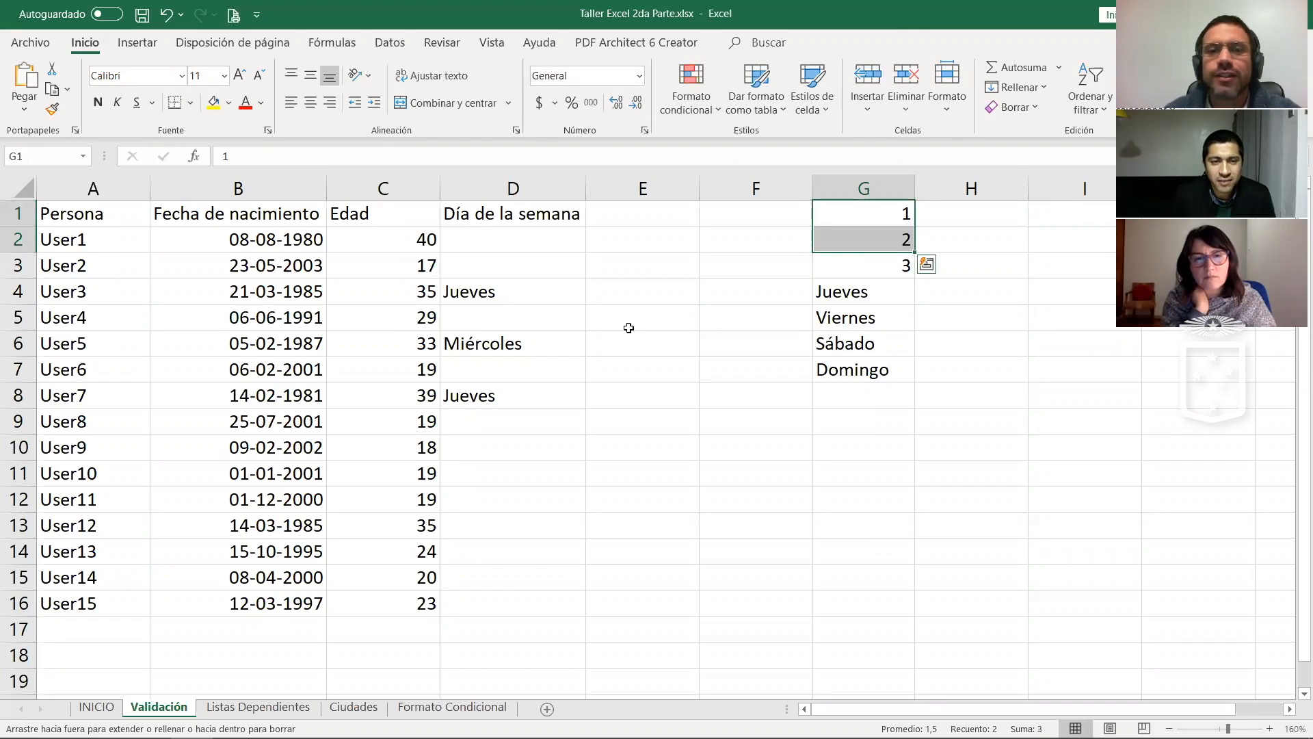
pyautogui.moveTo(915, 251); pyautogui.dragTo(883, 373)
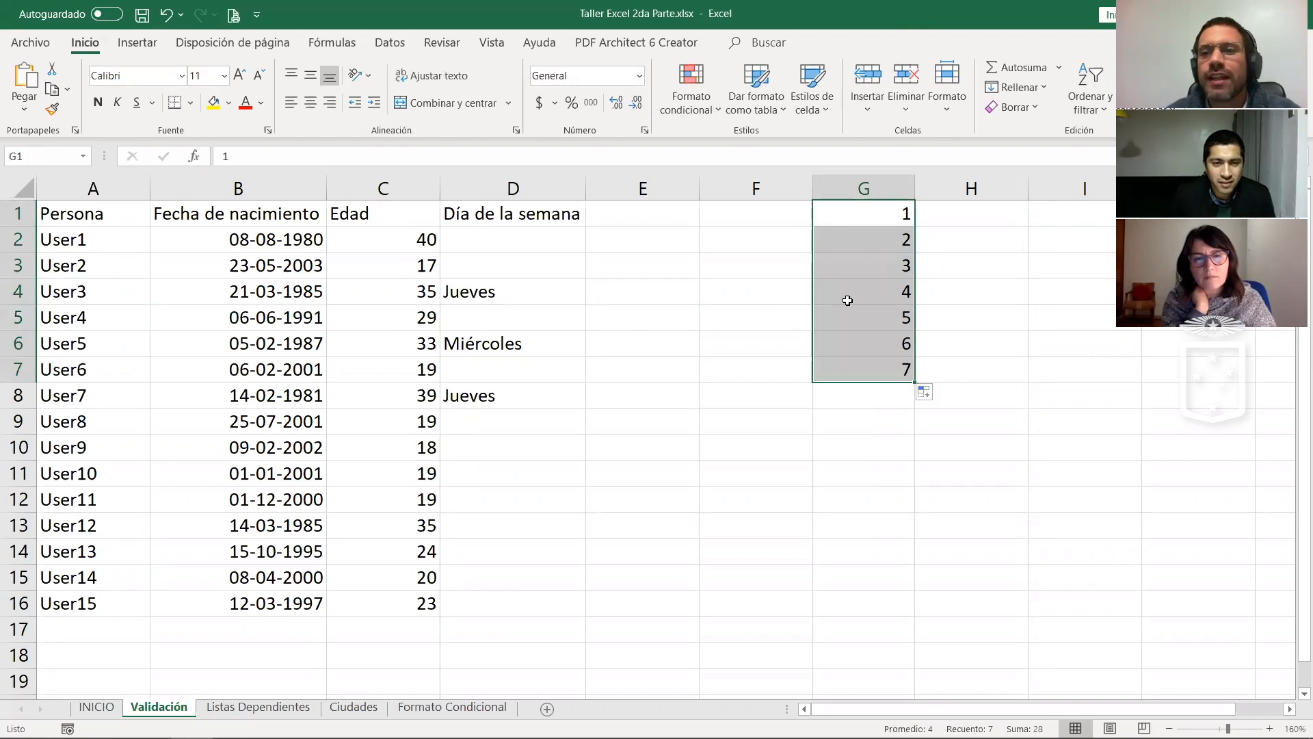
# Step: Choose 4 from the dropdown list for User1 in D2
pyautogui.click(512, 242)
pyautogui.click(593, 244)
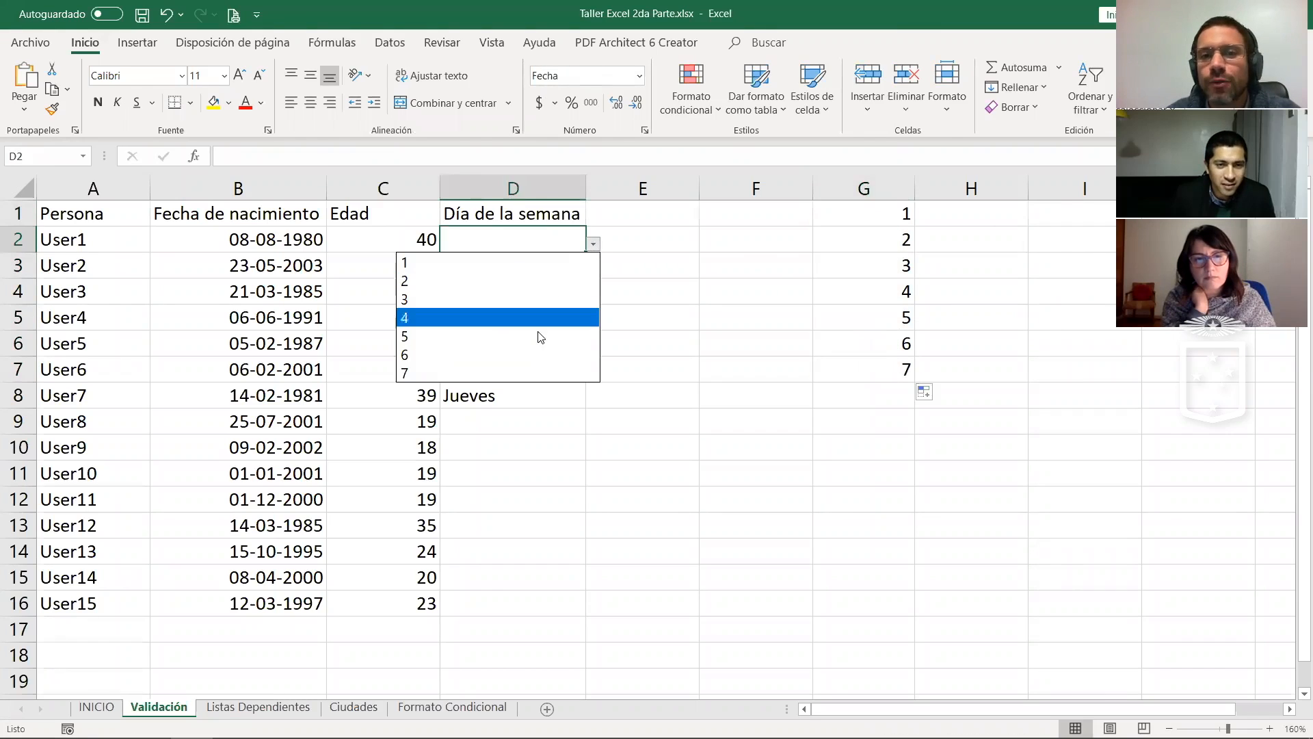
pyautogui.click(535, 312)
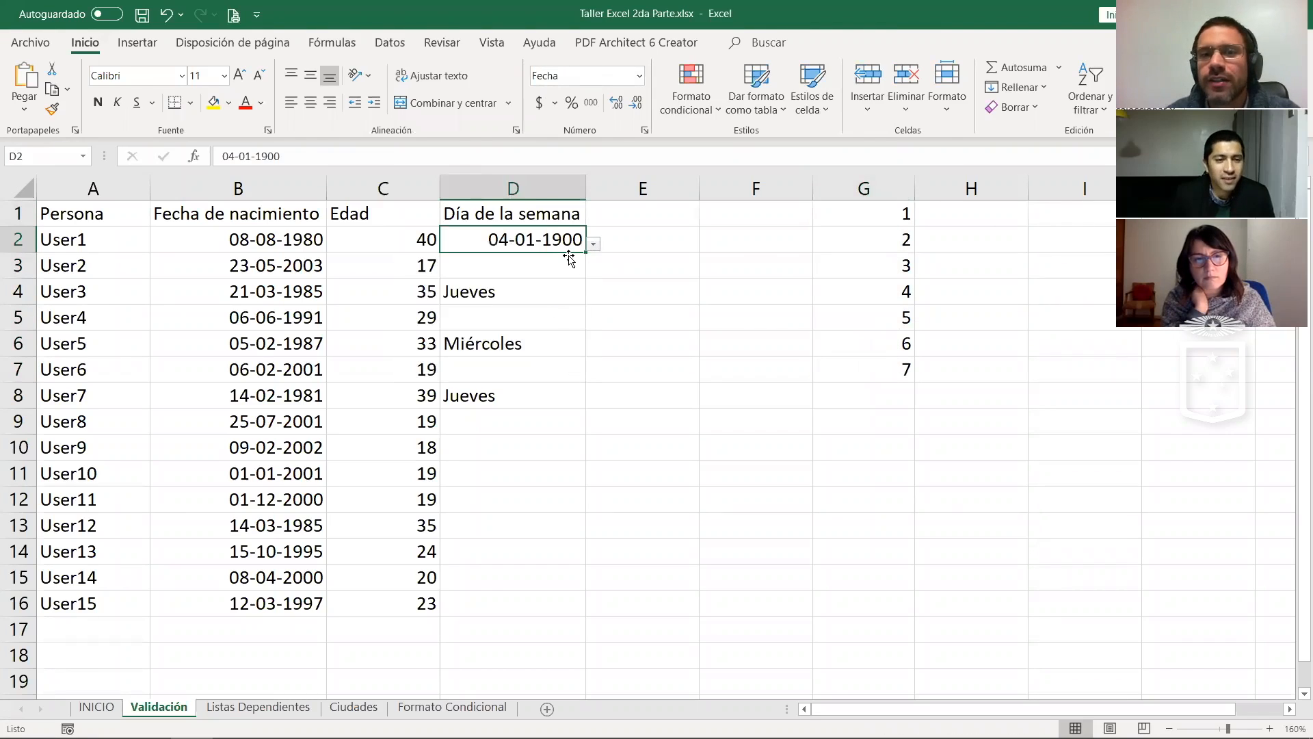
# Step: Change the number format of the Día de la semana cells D2:D16 to General
pyautogui.moveTo(532, 239); pyautogui.dragTo(531, 609)
pyautogui.click(641, 81)
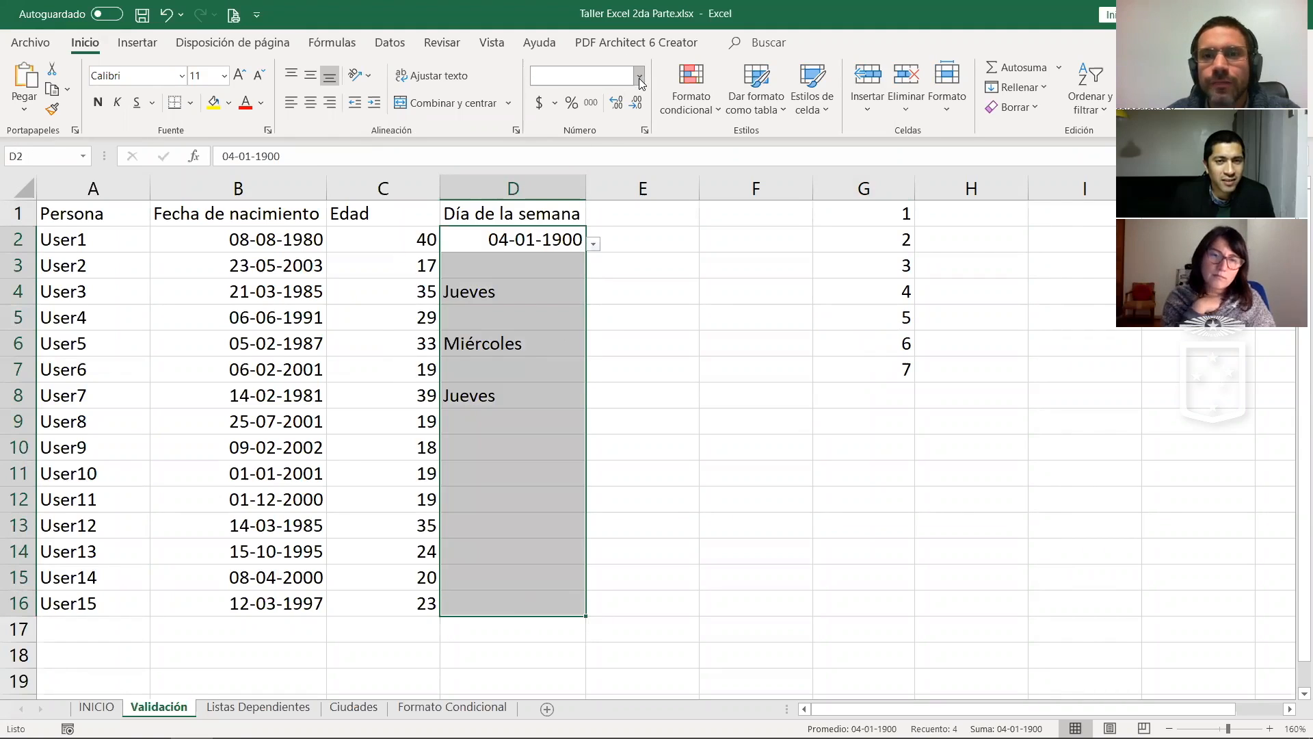
pyautogui.click(581, 103)
pyautogui.click(623, 271)
# Step: Choose 2 from the dropdown list for User3 in D4
pyautogui.click(564, 293)
pyautogui.click(593, 296)
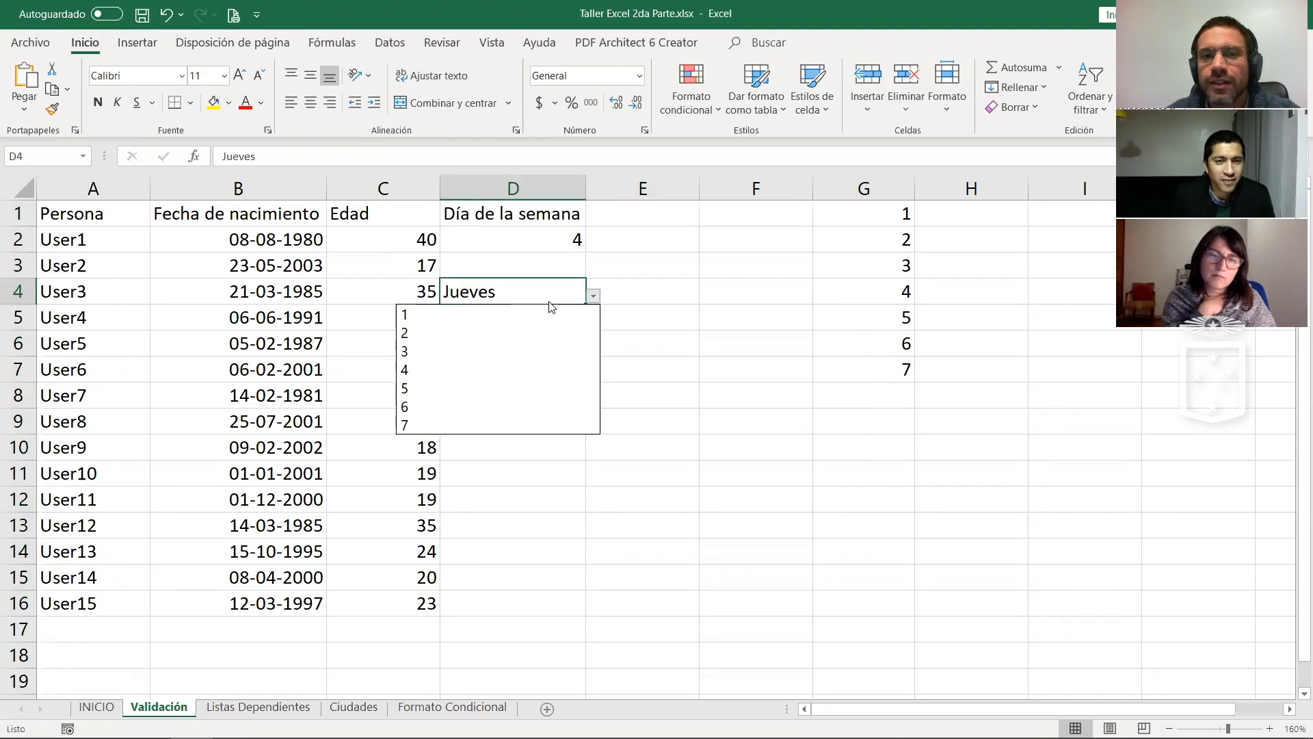
pyautogui.click(516, 333)
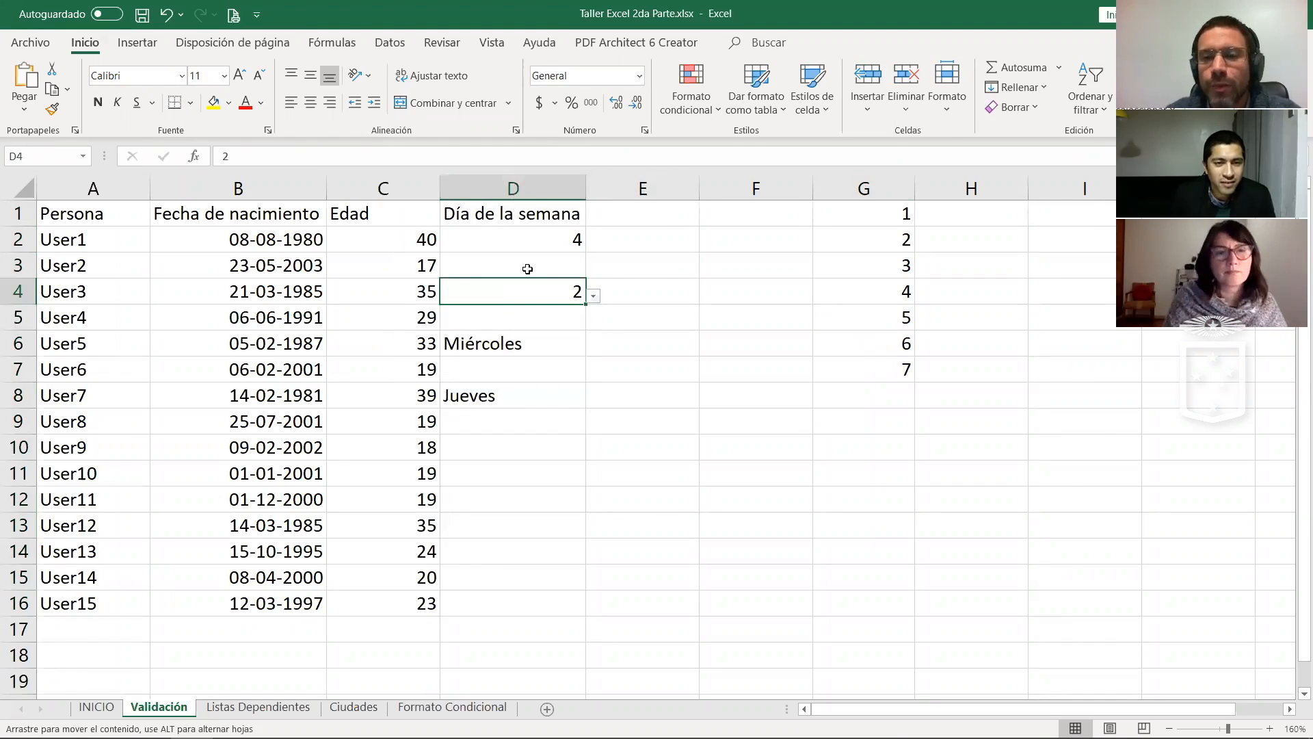
# Step: Try to enter 8, a number outside the source list, in D3 for User2, and cancel the entry
pyautogui.click(465, 272)
pyautogui.write('8')
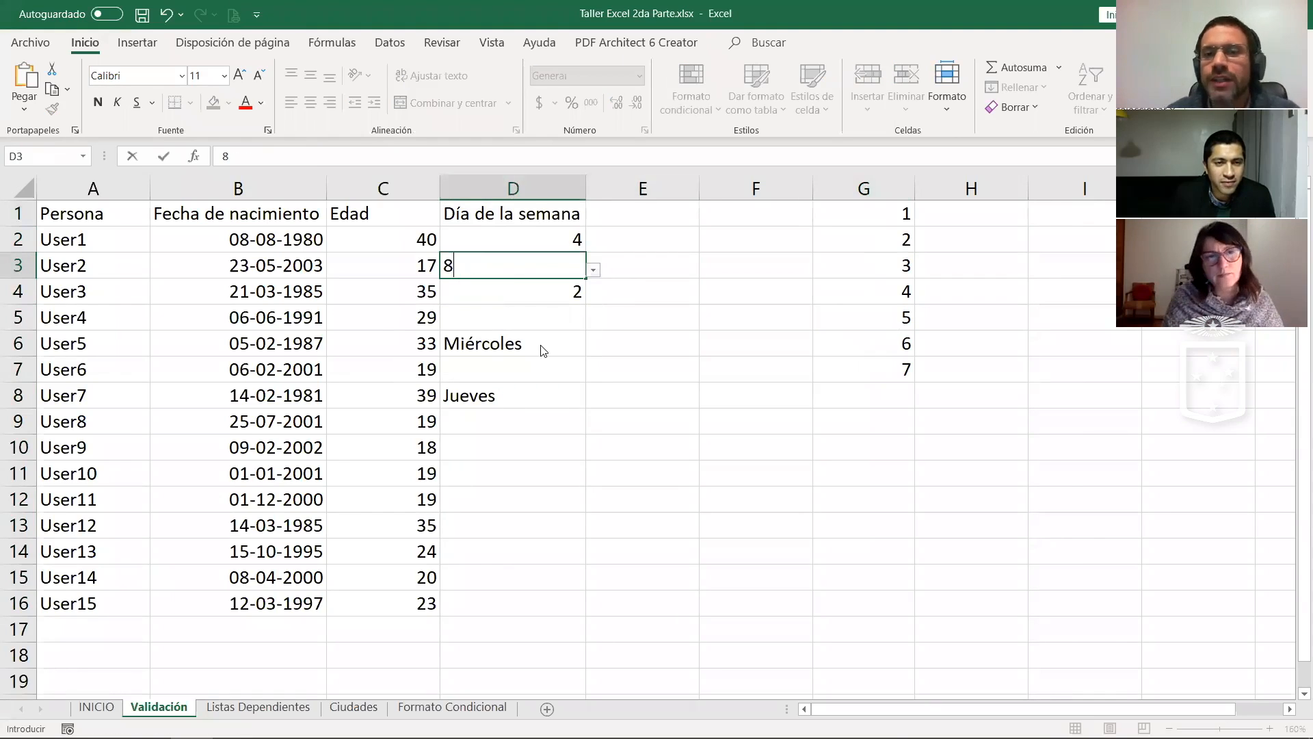
pyautogui.press('Return')
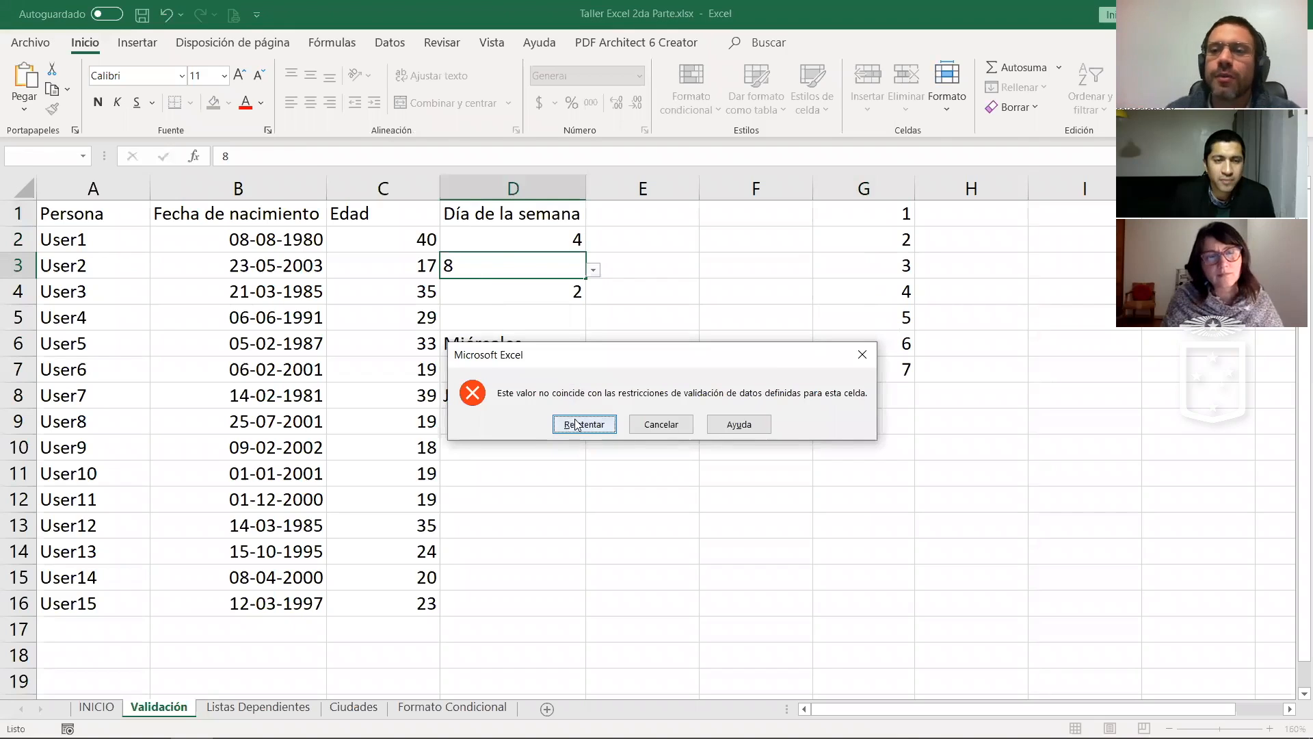
pyautogui.click(635, 420)
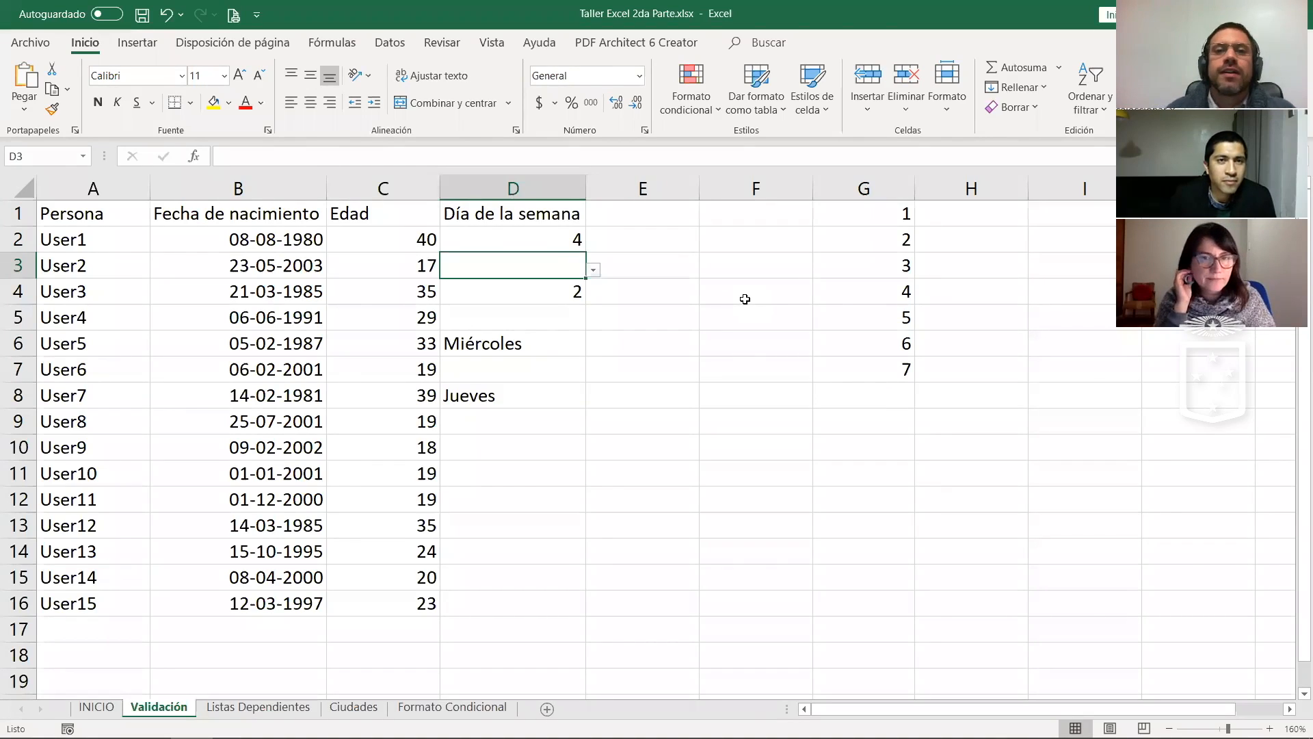
# Step: Review the age formulas in the Edad column for User1 and User2
pyautogui.click(396, 270)
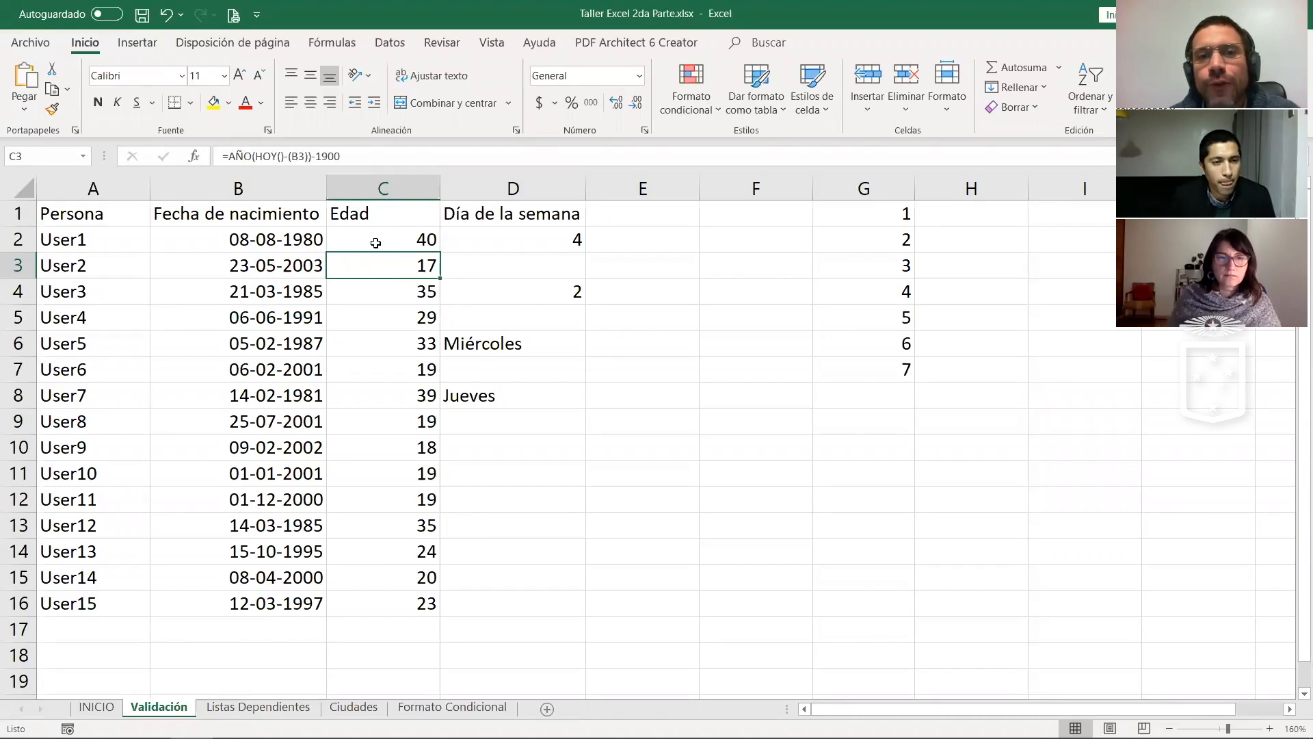
pyautogui.click(376, 242)
pyautogui.click(766, 360)
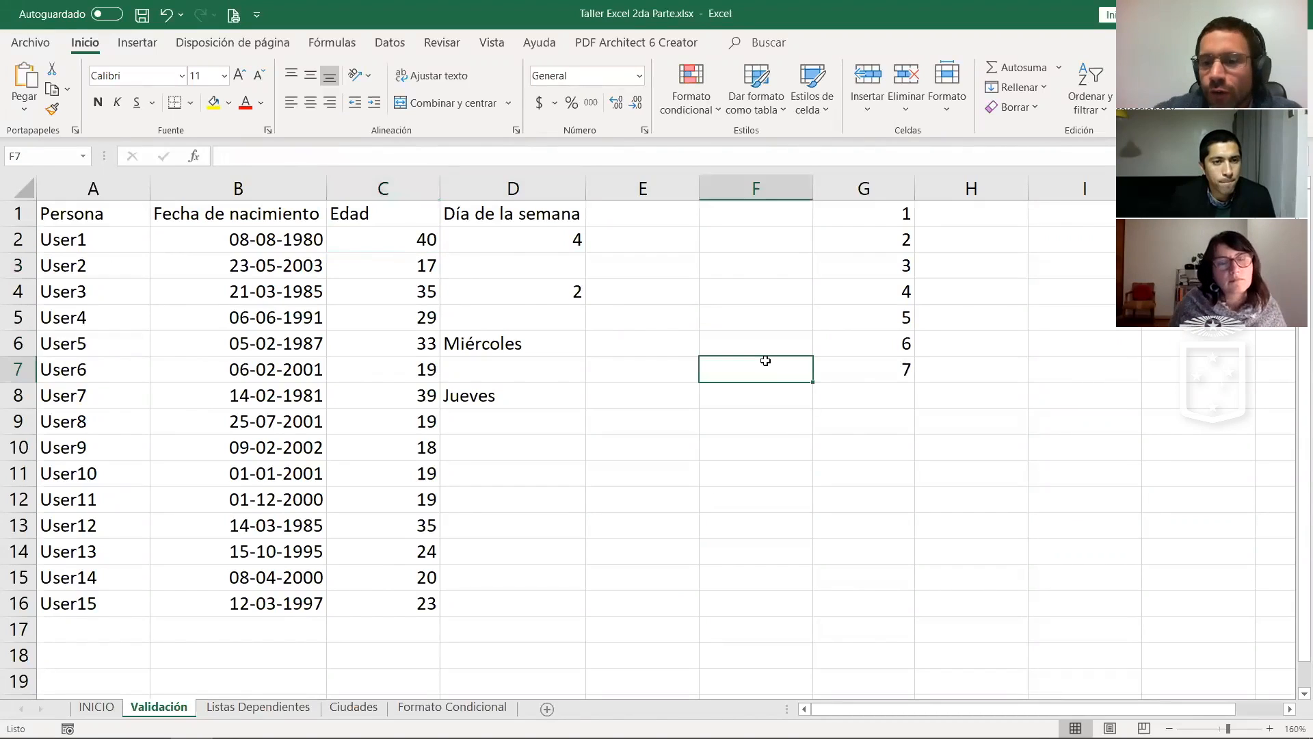
pyautogui.press('Return')
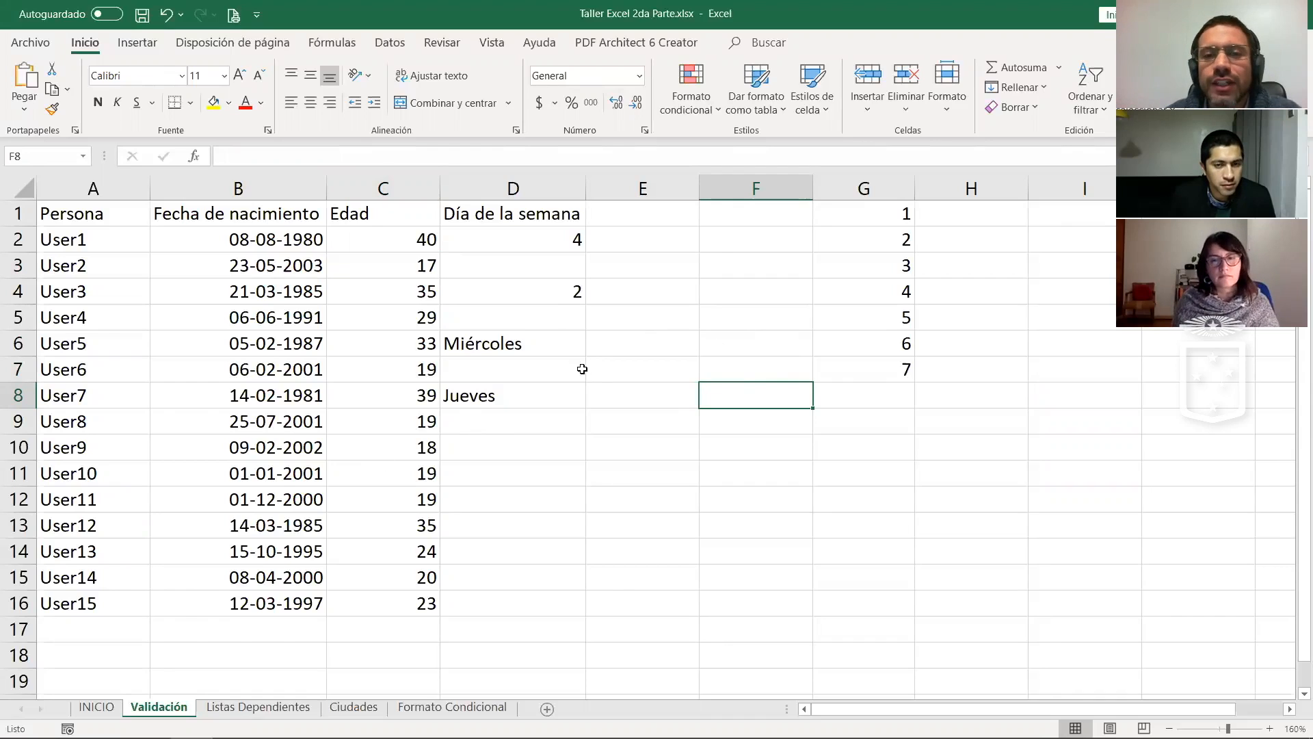
pyautogui.click(386, 240)
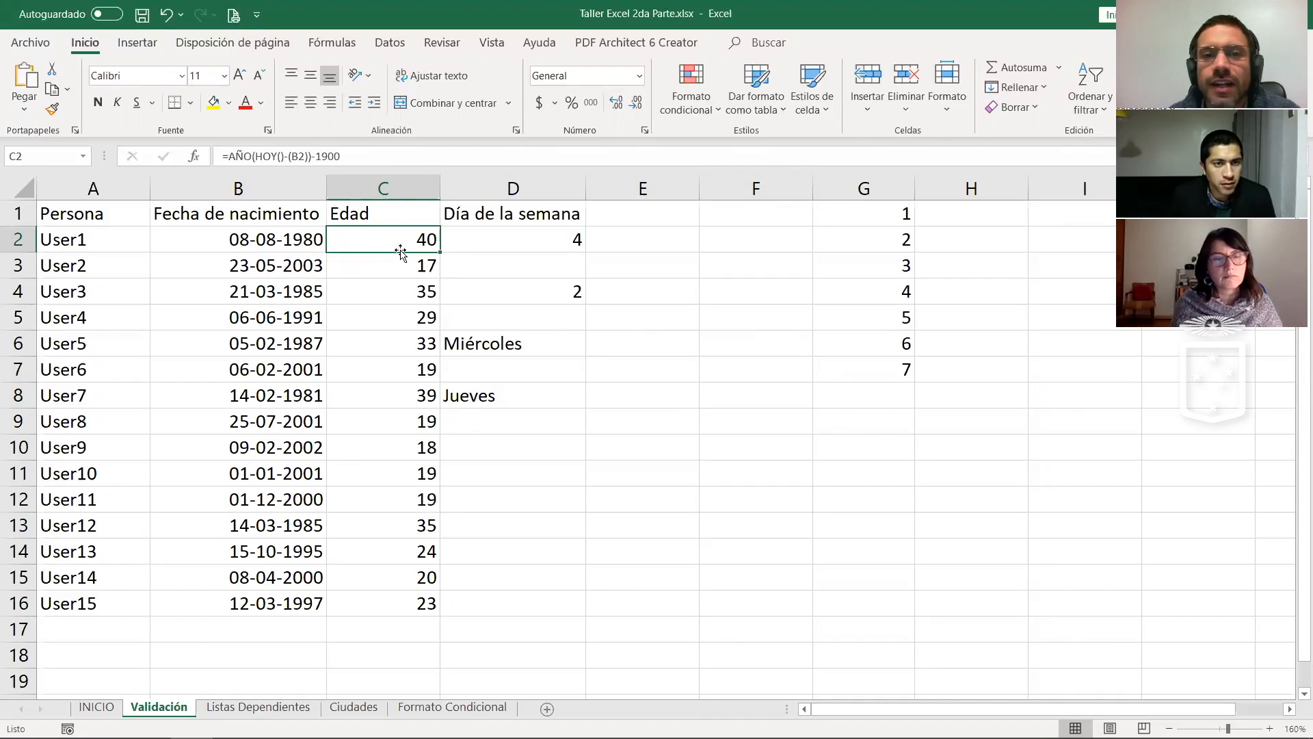
# Step: Replace the age formulas in C2:C16 with their values by copying and pasting them as values
pyautogui.moveTo(393, 240); pyautogui.dragTo(404, 601)
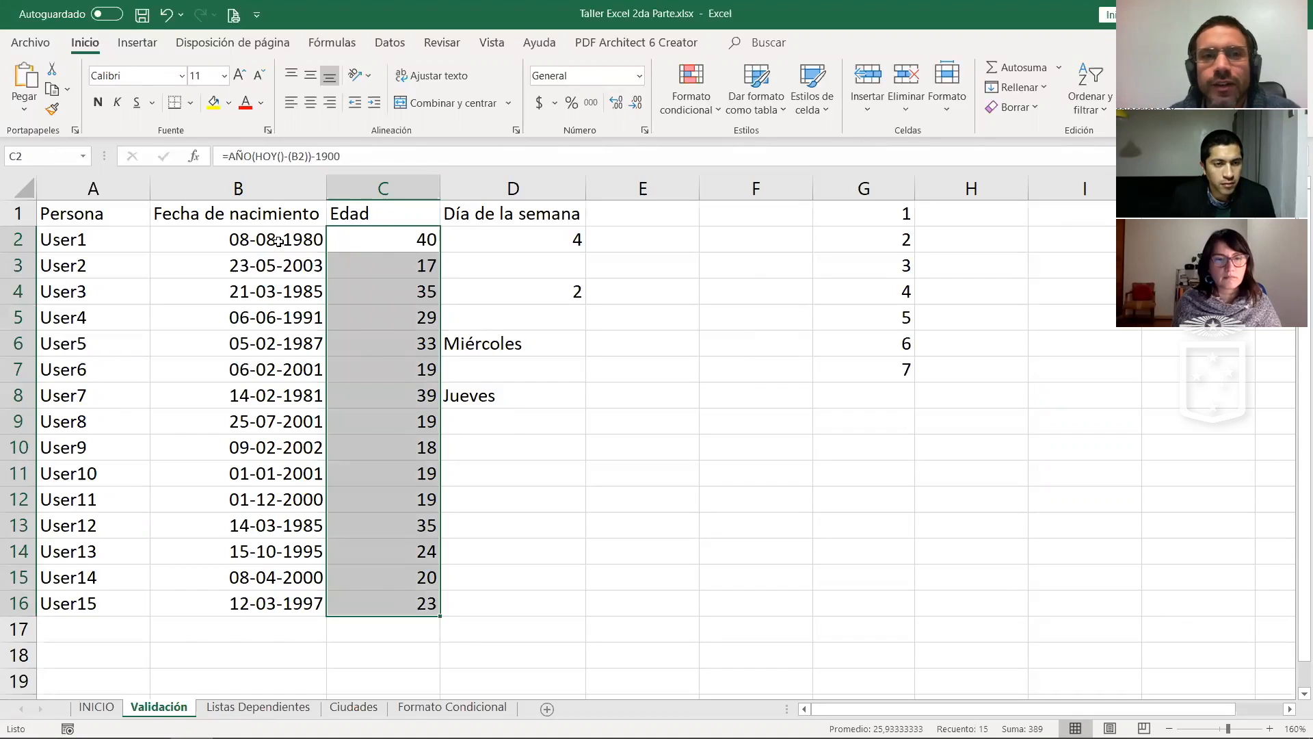
pyautogui.click(52, 89)
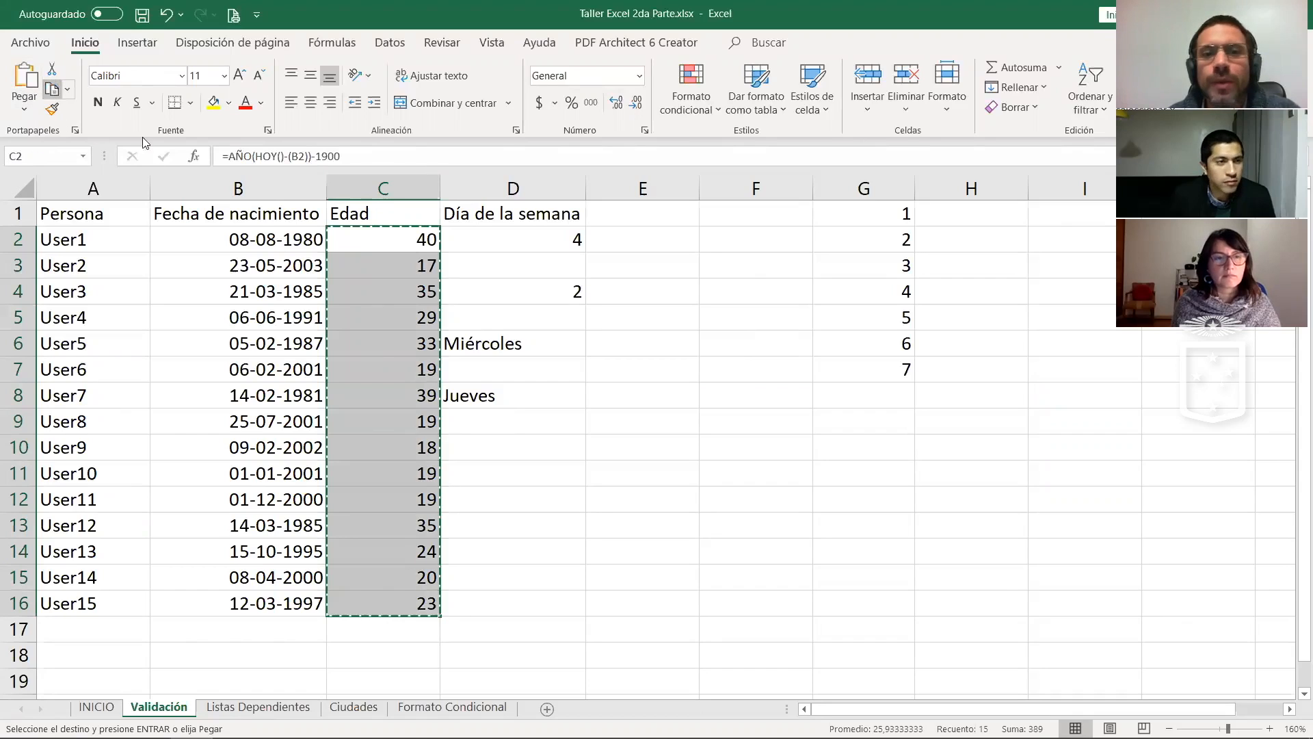
pyautogui.click(23, 118)
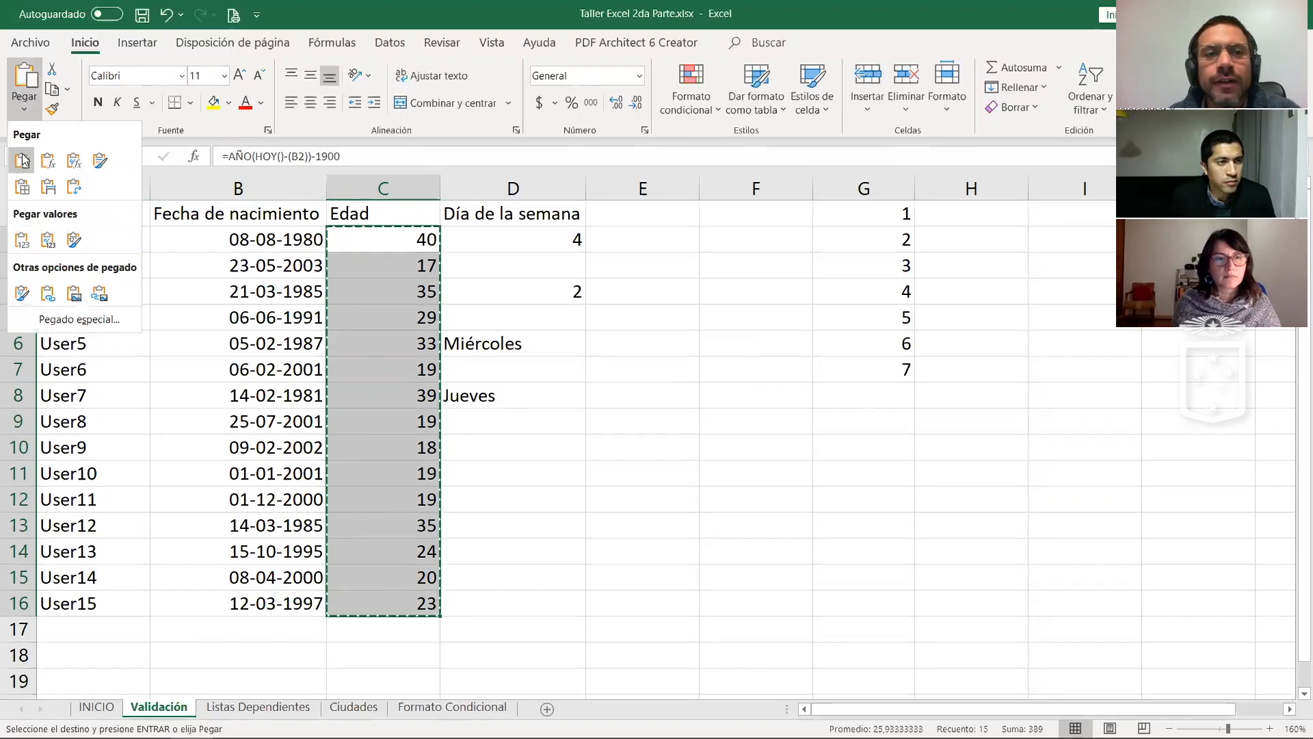
pyautogui.click(21, 243)
pyautogui.click(645, 343)
pyautogui.click(507, 311)
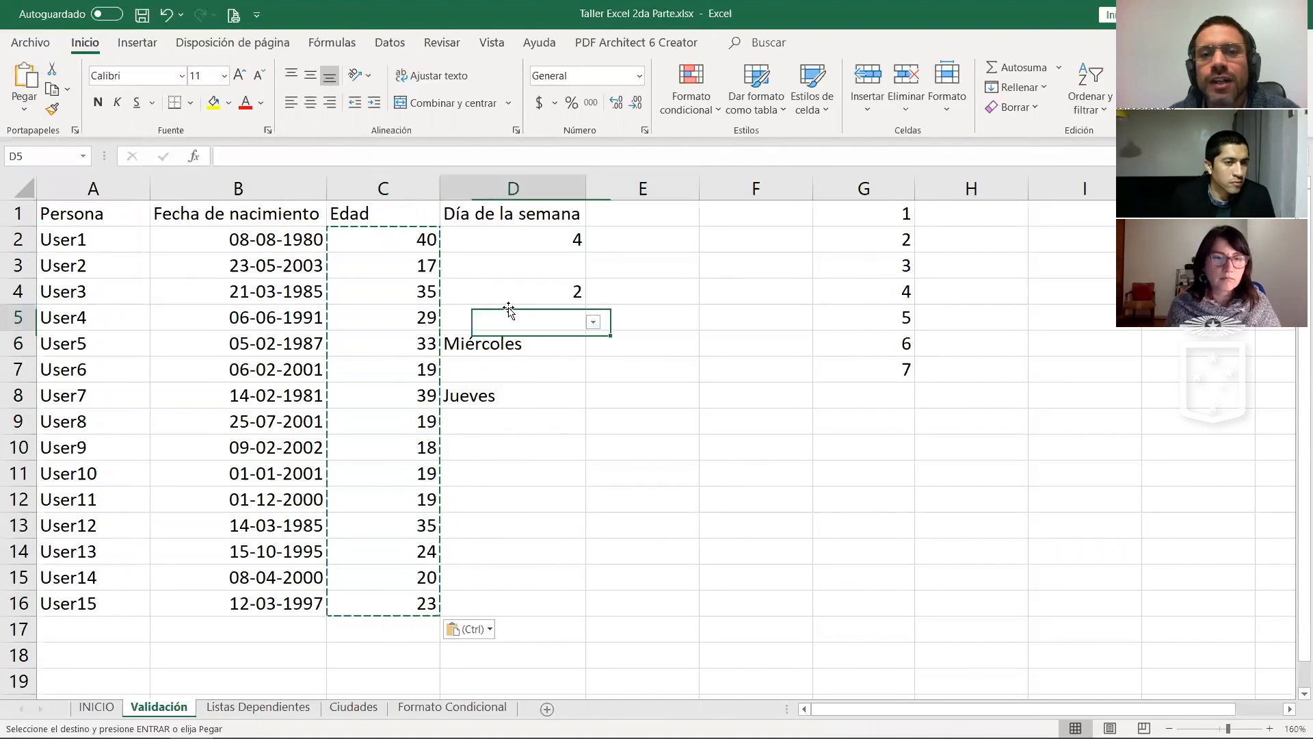
pyautogui.click(514, 297)
pyautogui.press('Escape')
# Step: Examine several Edad cells, such as C3, C9, C12 and C5, to see whether they hold formulas or fixed values
pyautogui.click(395, 272)
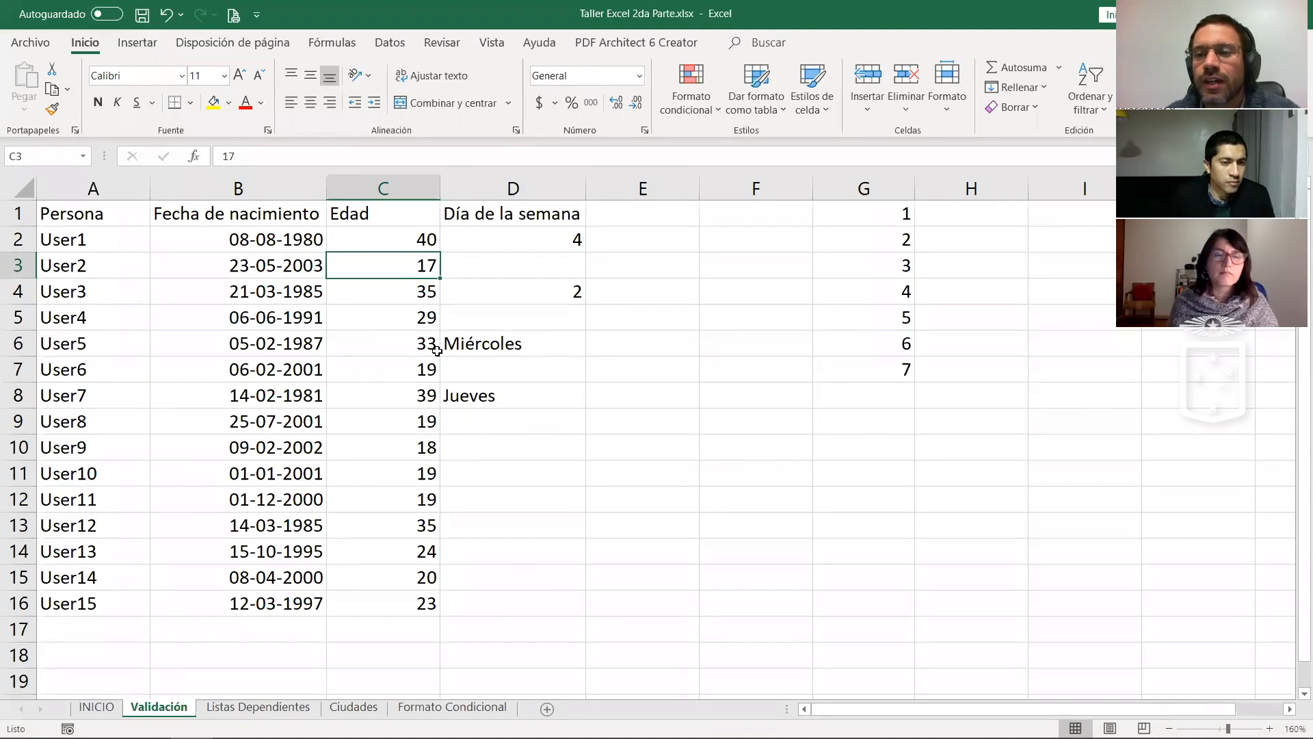
pyautogui.click(400, 415)
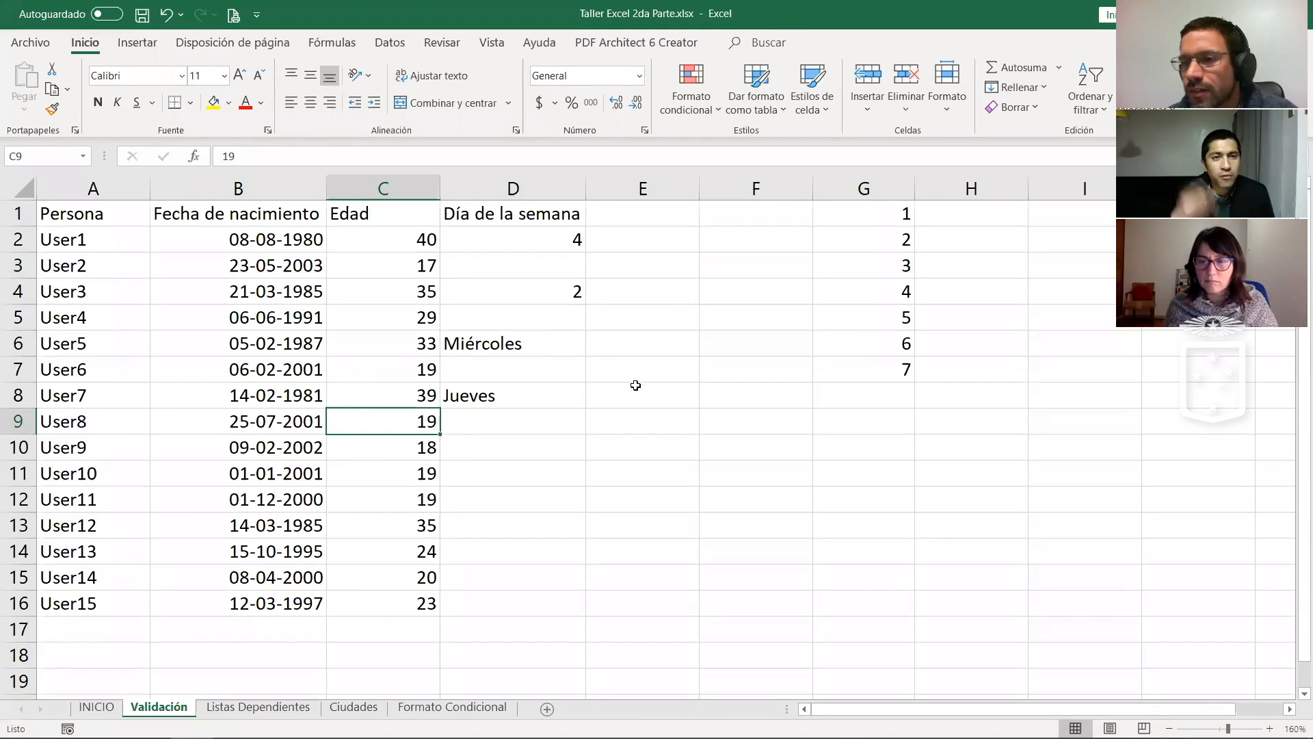
pyautogui.click(635, 385)
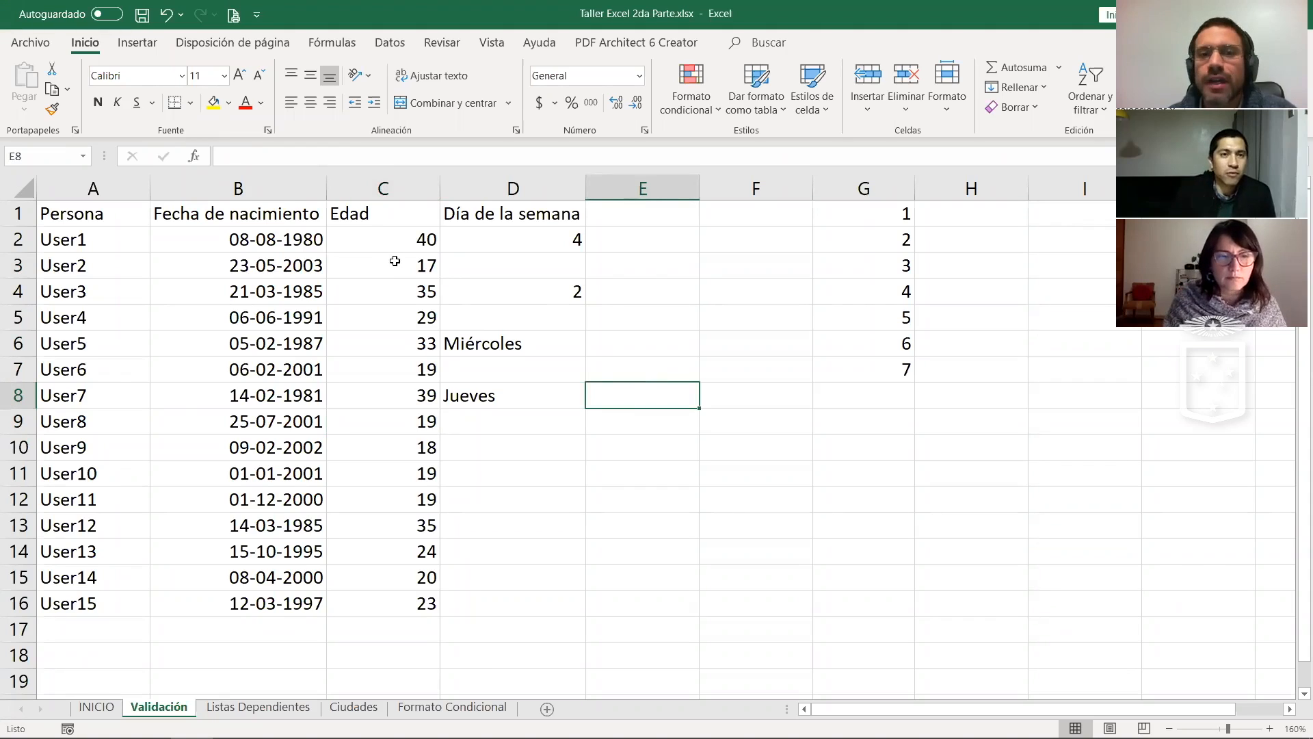
pyautogui.click(396, 262)
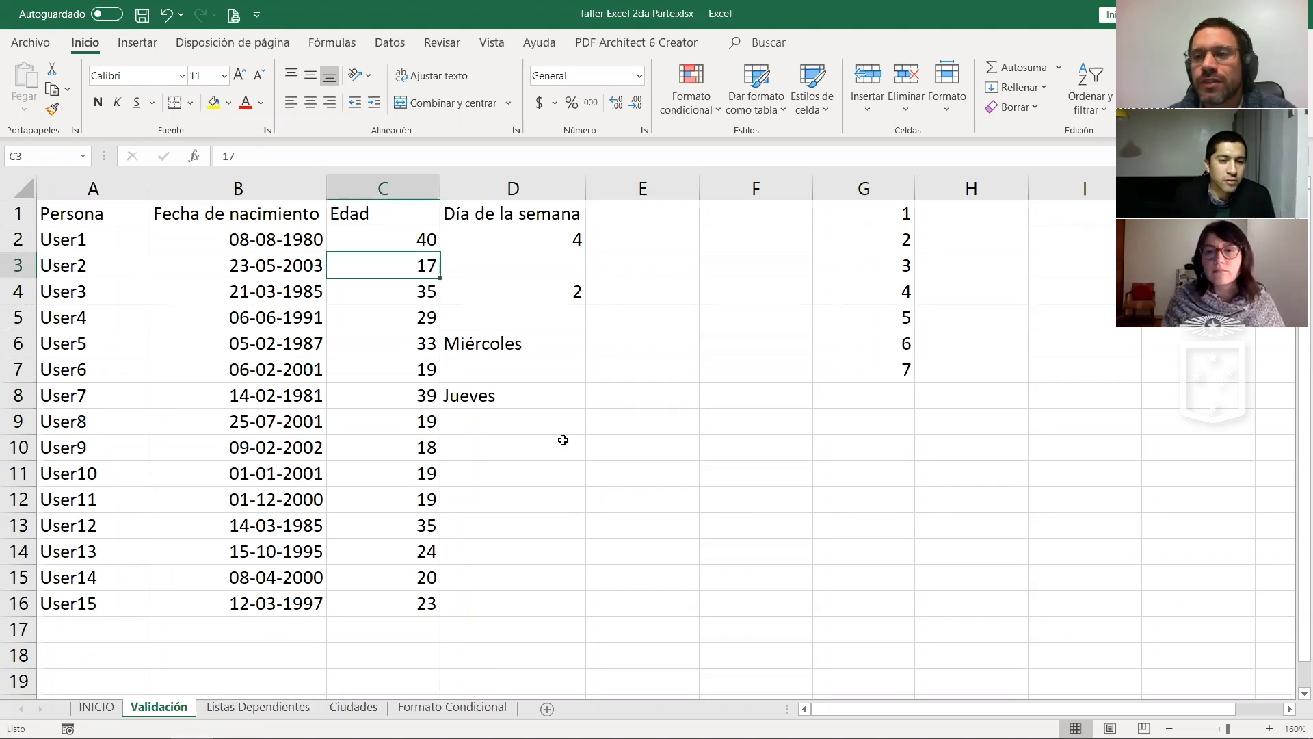
pyautogui.click(348, 412)
pyautogui.click(412, 498)
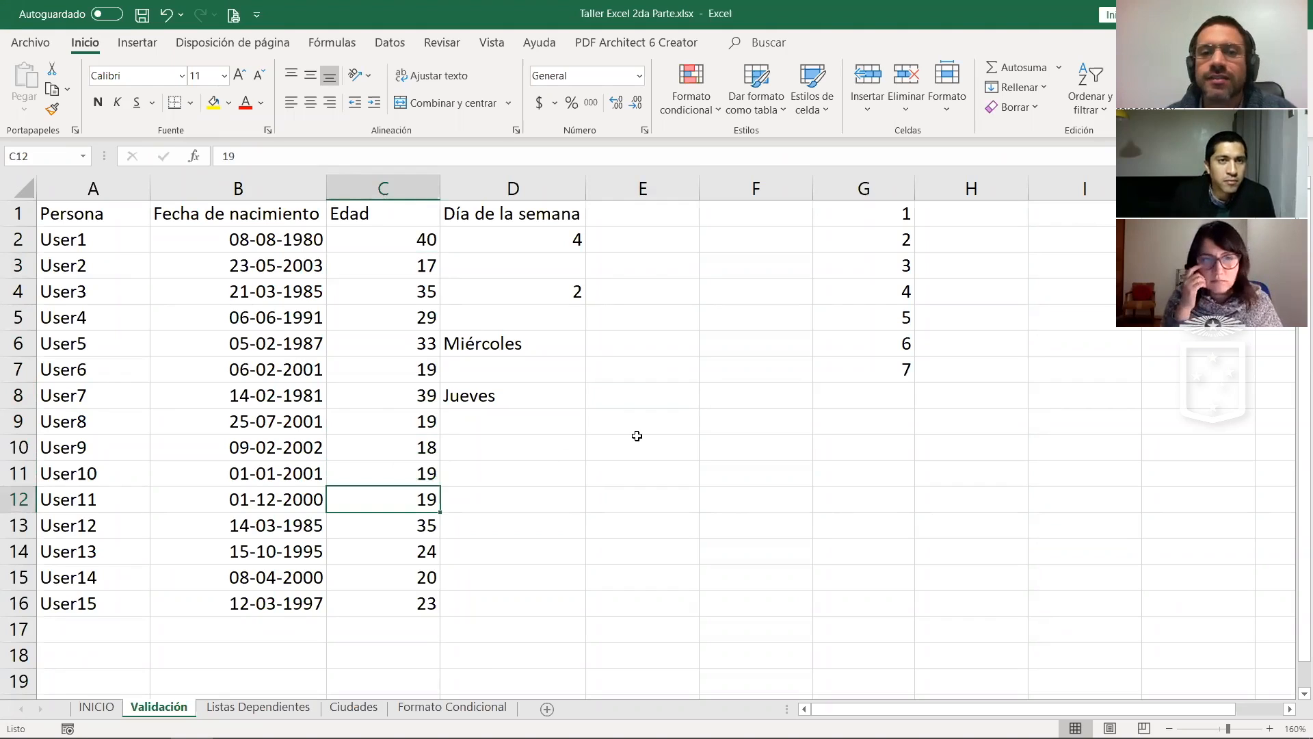
pyautogui.click(413, 305)
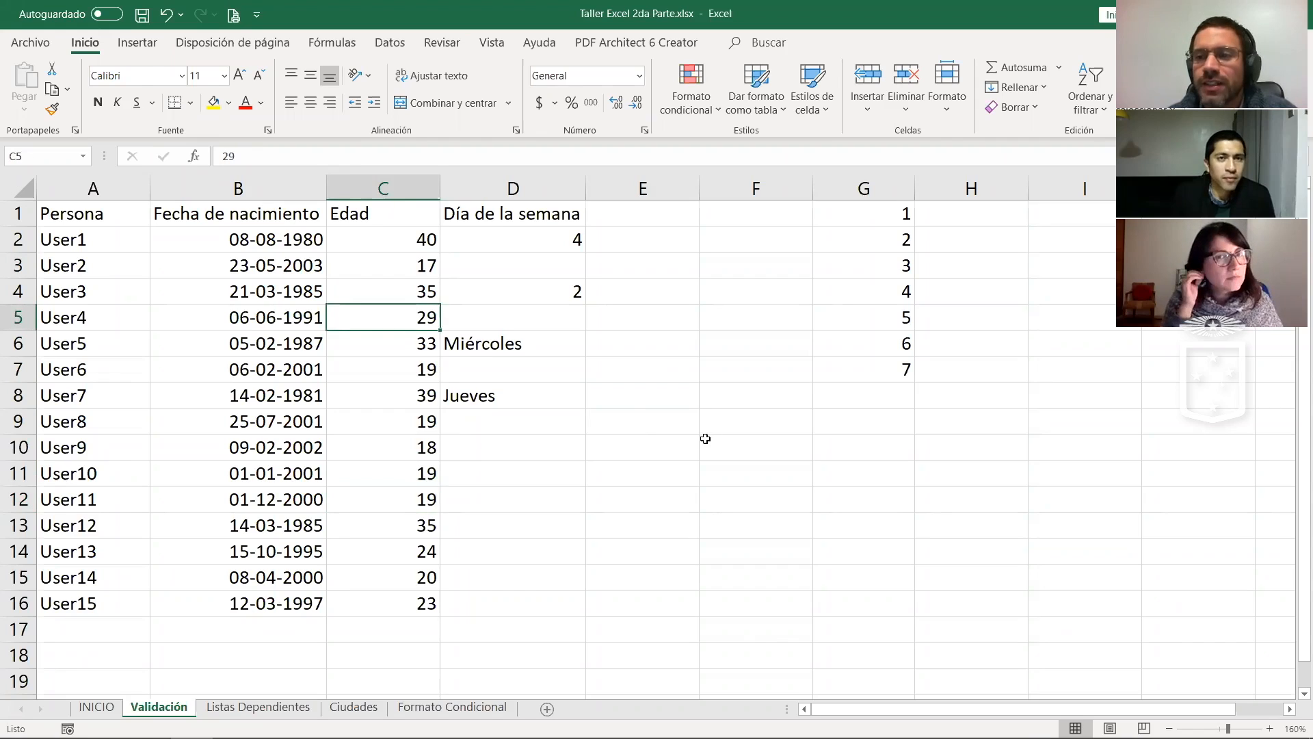
pyautogui.click(659, 425)
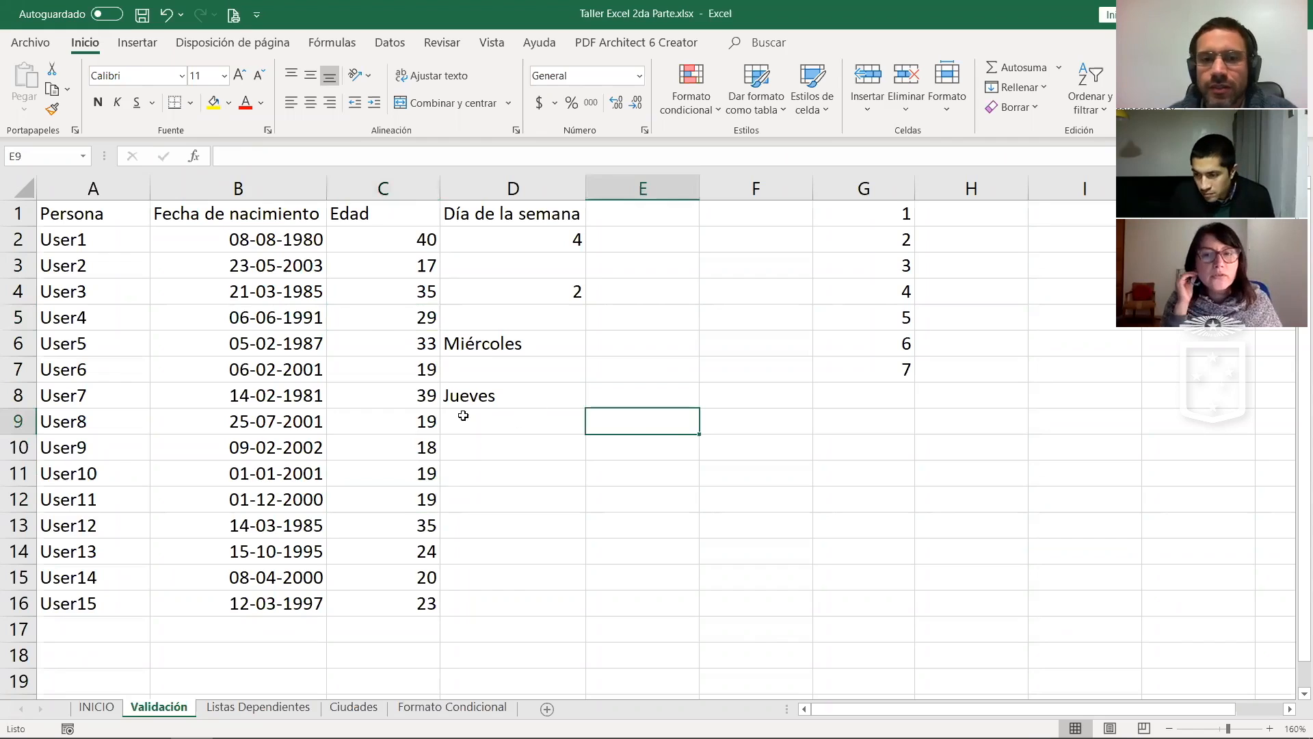
# Step: Undo the paste of values over the Edad formulas and clear the copy selection
pyautogui.hotkey('ctrl', 'z')
pyautogui.doubleClick(567, 428)
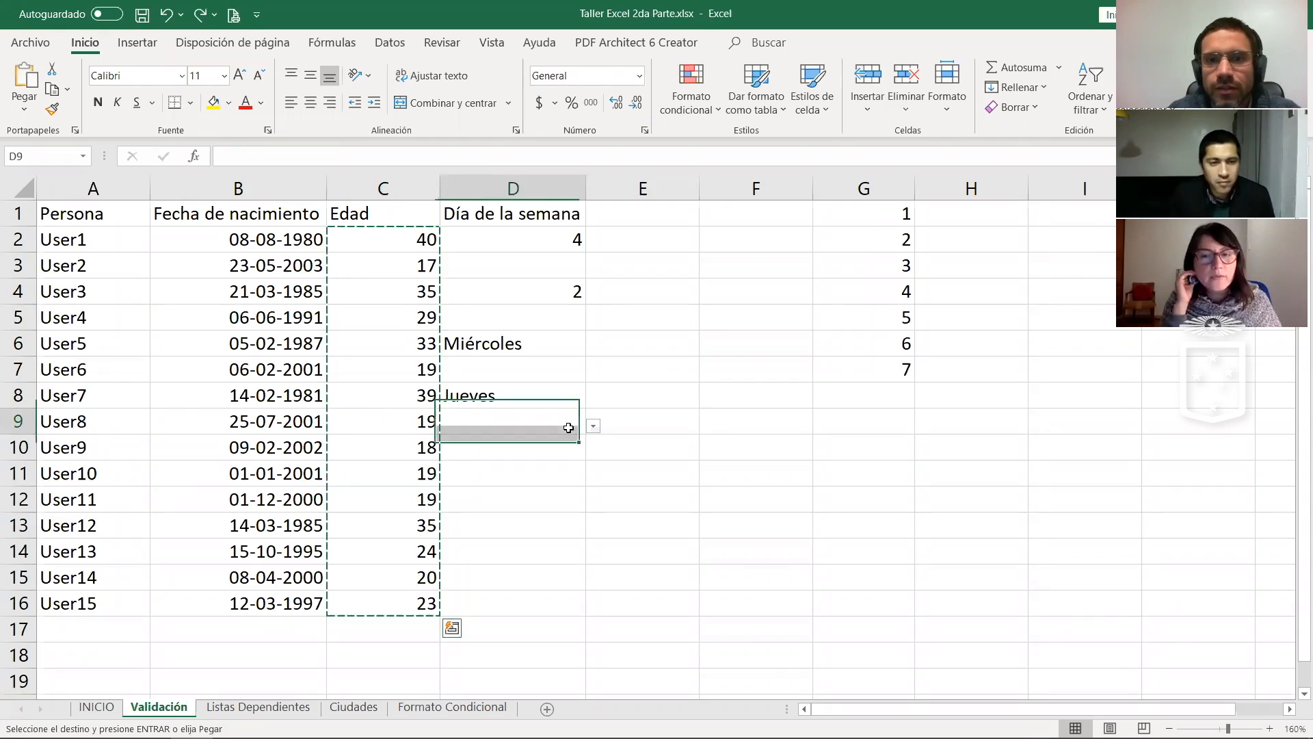
pyautogui.press('Escape')
pyautogui.click(659, 451)
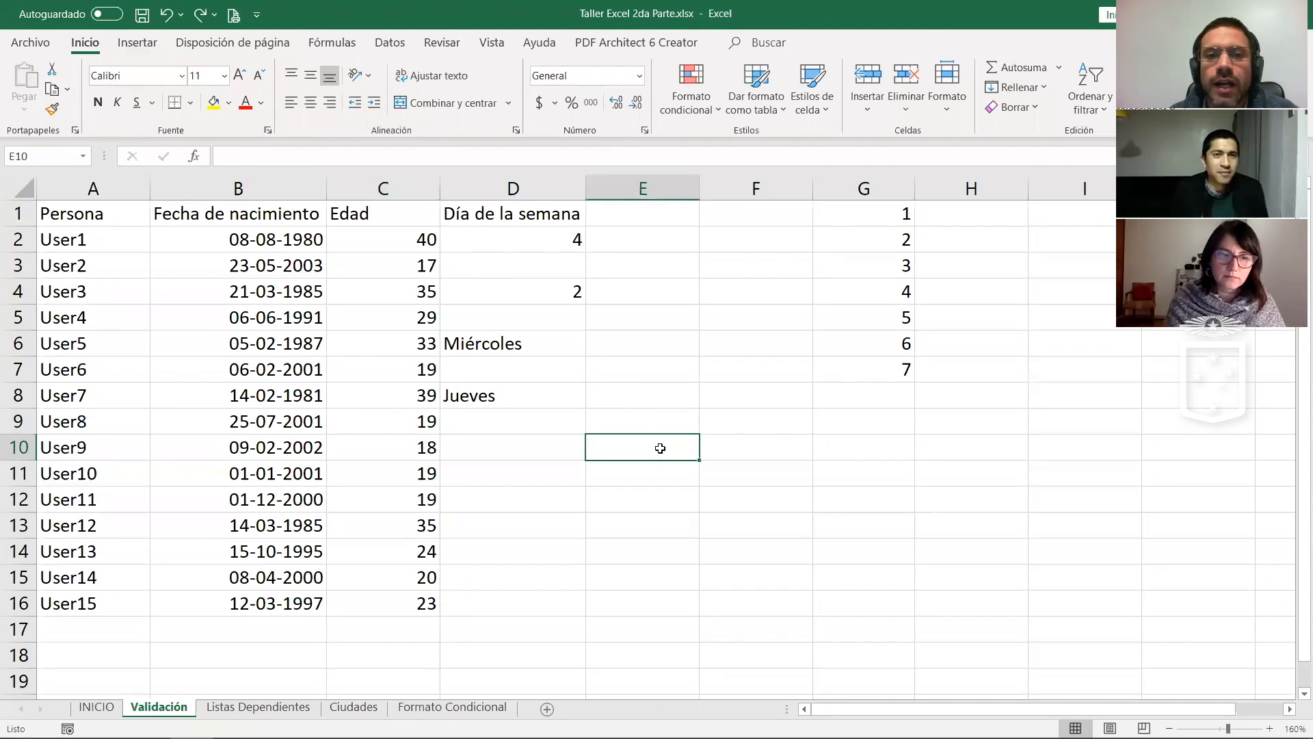
# Step: Delete the Día de la semana entries in D2:D16 and the source list in G1:G7
pyautogui.moveTo(496, 244); pyautogui.dragTo(506, 602)
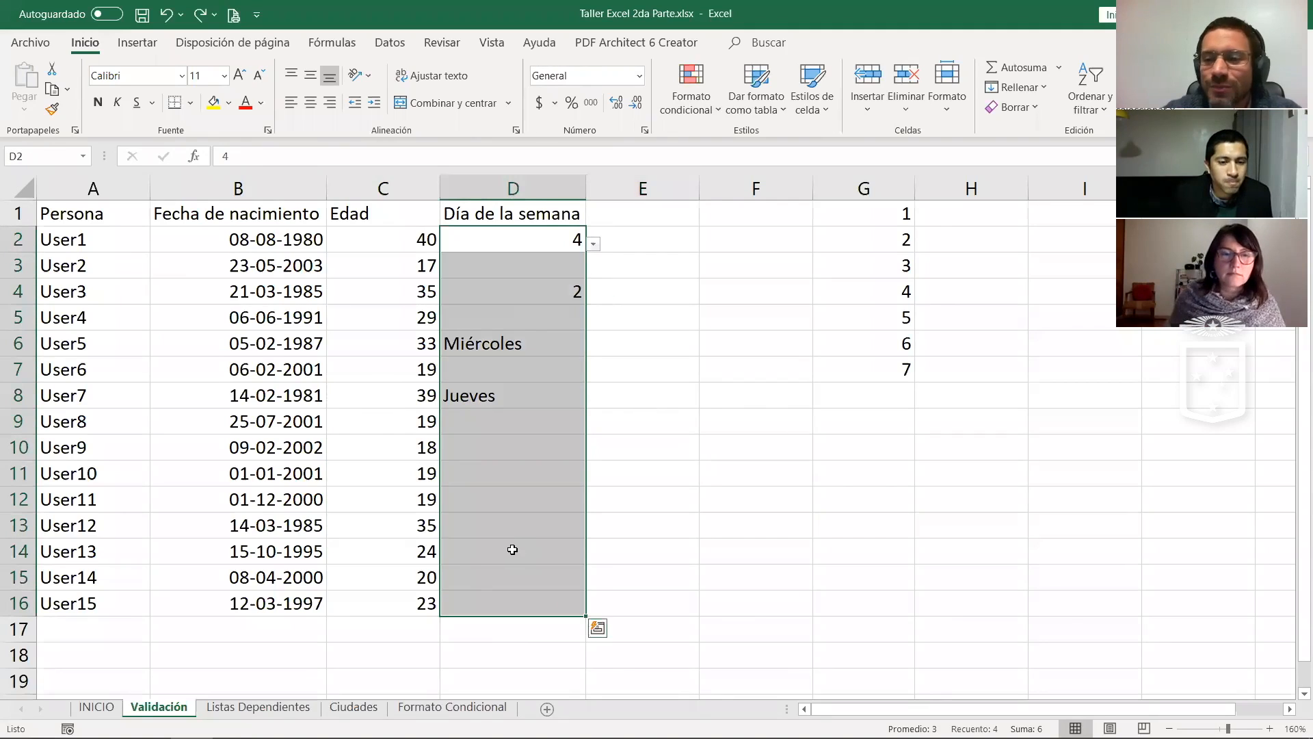
pyautogui.press('Delete')
pyautogui.moveTo(862, 223); pyautogui.dragTo(849, 375)
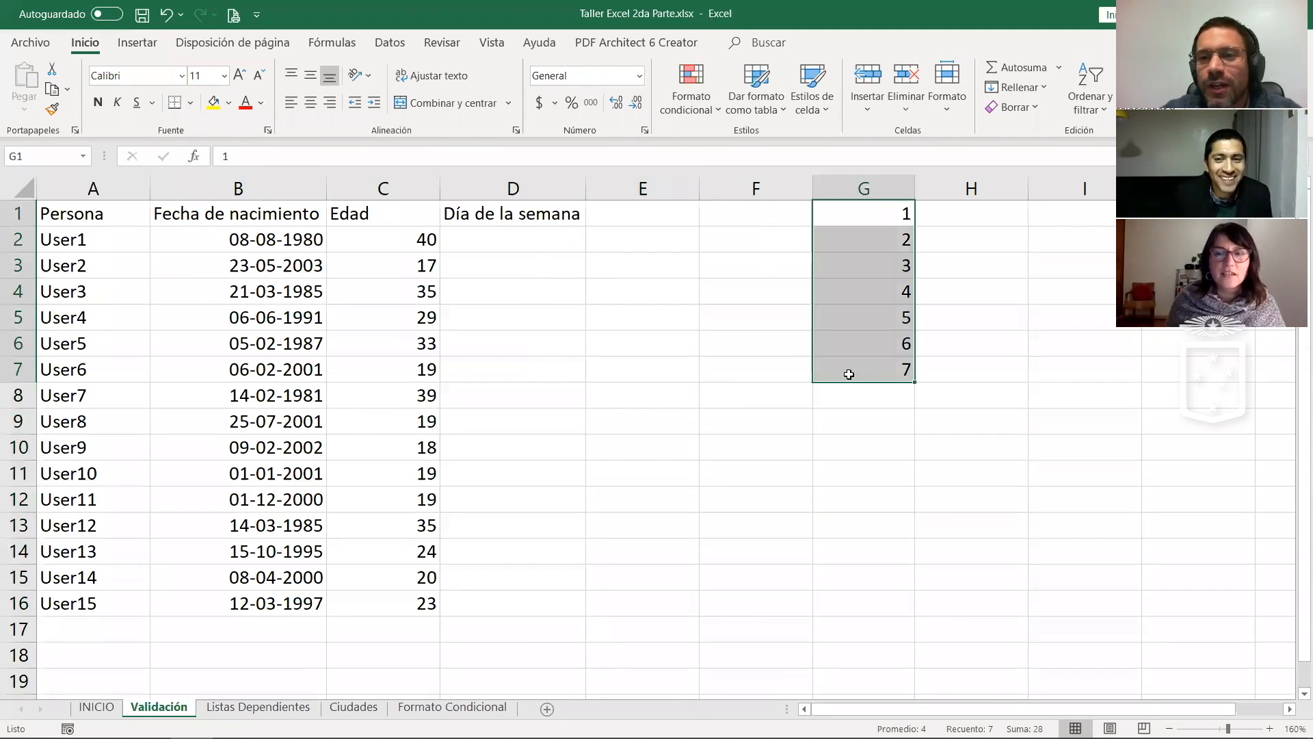
pyautogui.press('Delete')
pyautogui.click(618, 363)
pyautogui.click(432, 338)
pyautogui.click(331, 296)
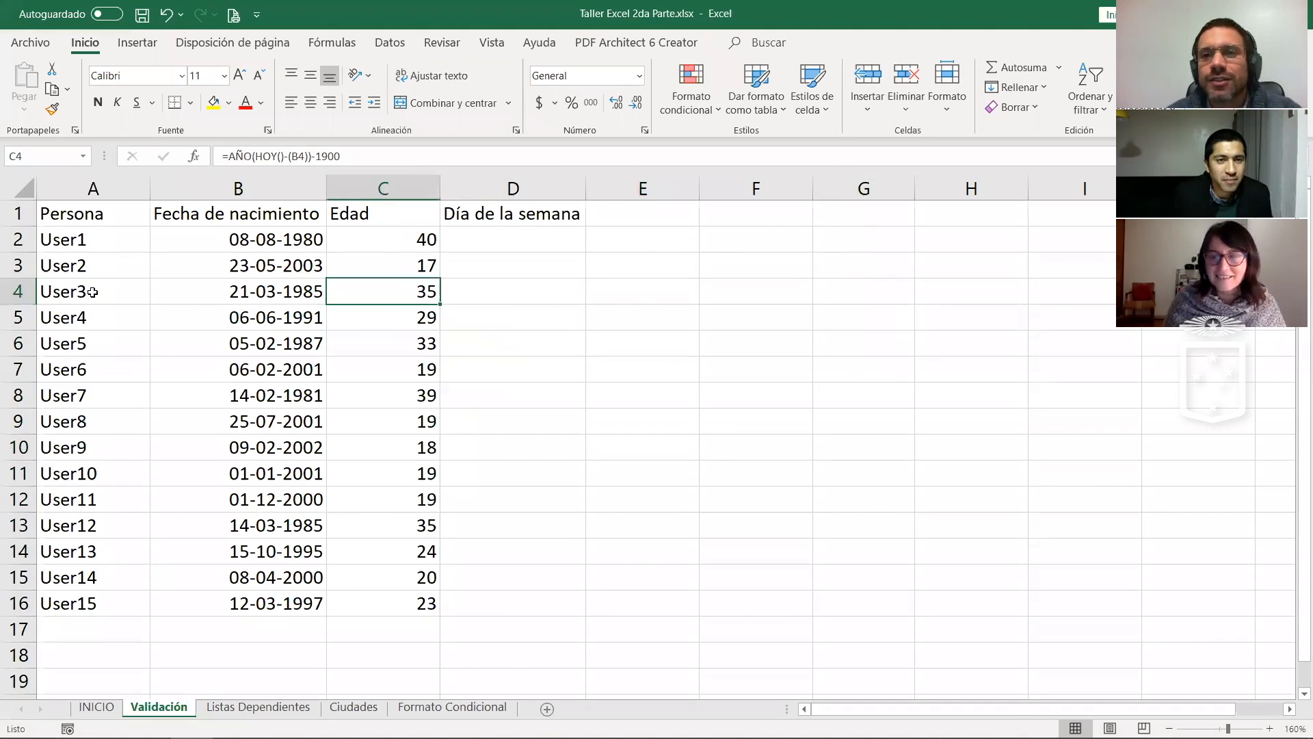
# Step: Turn on filtering for the header row of the Persona table
pyautogui.click(204, 265)
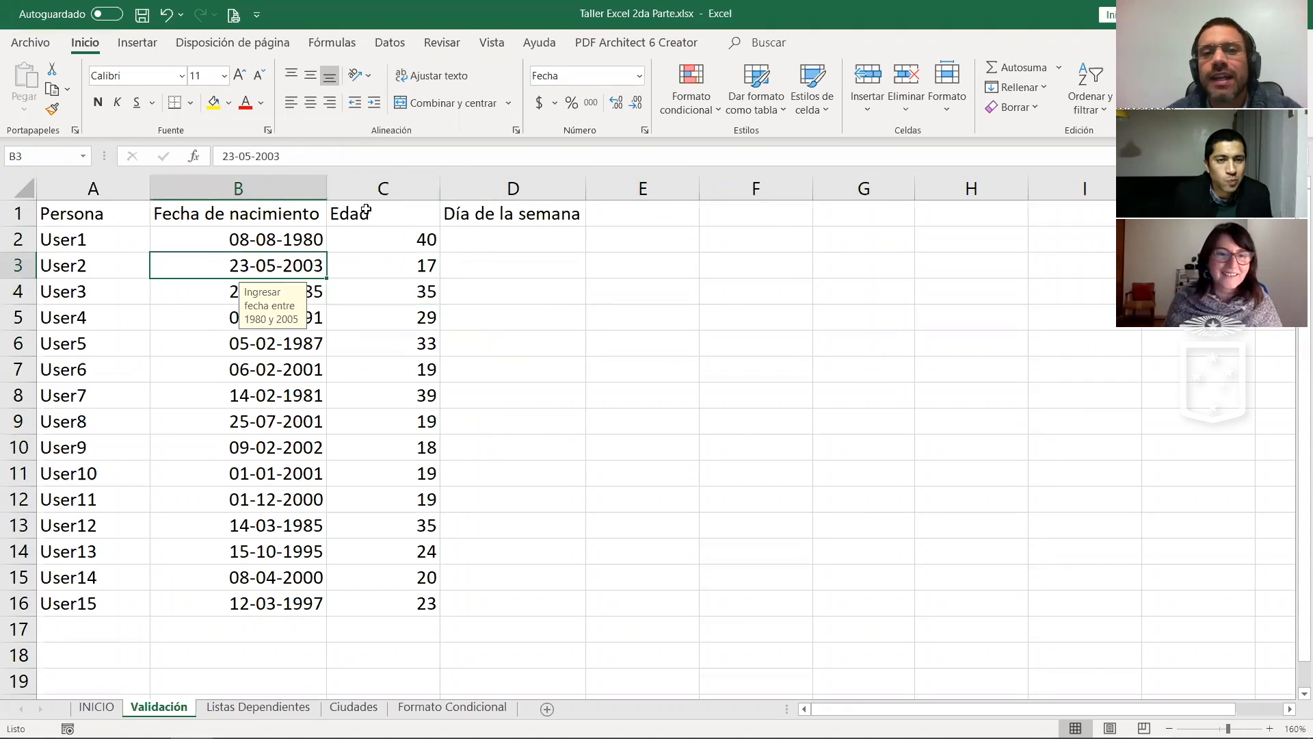
pyautogui.hotkey('alt', 'Tab')
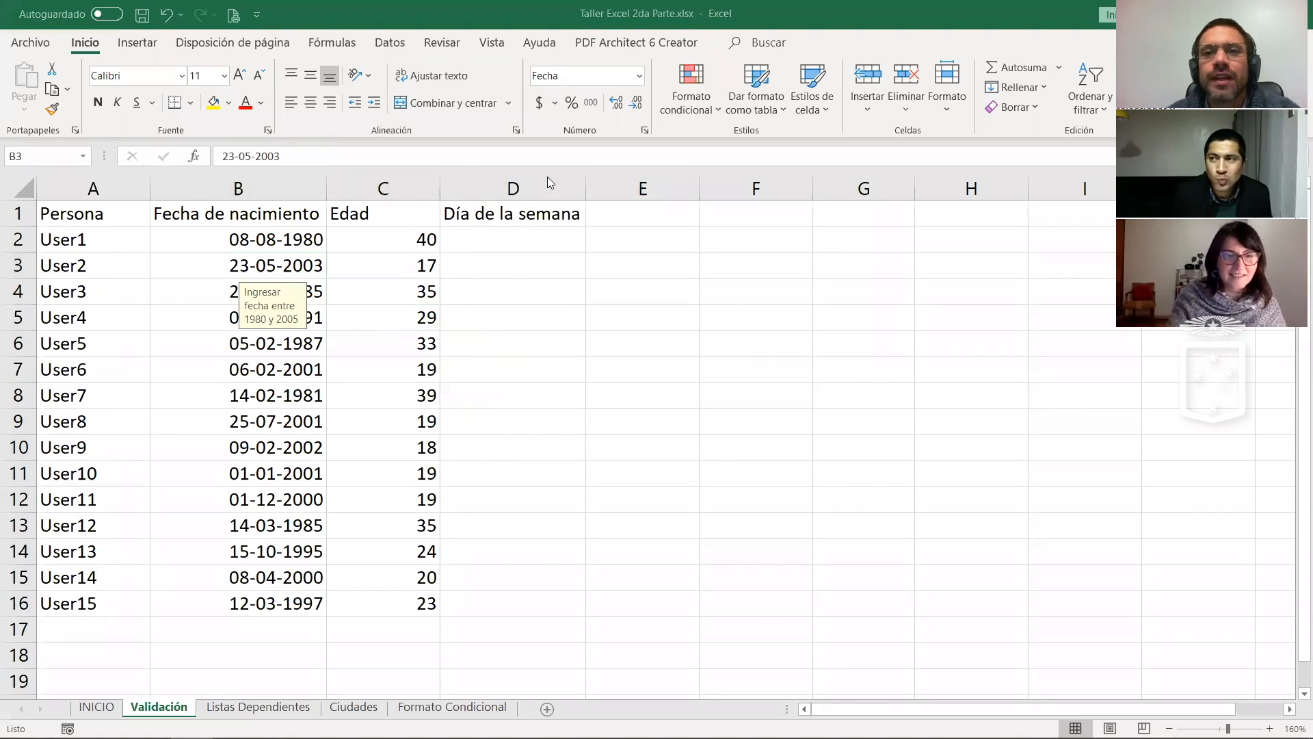
pyautogui.click(367, 45)
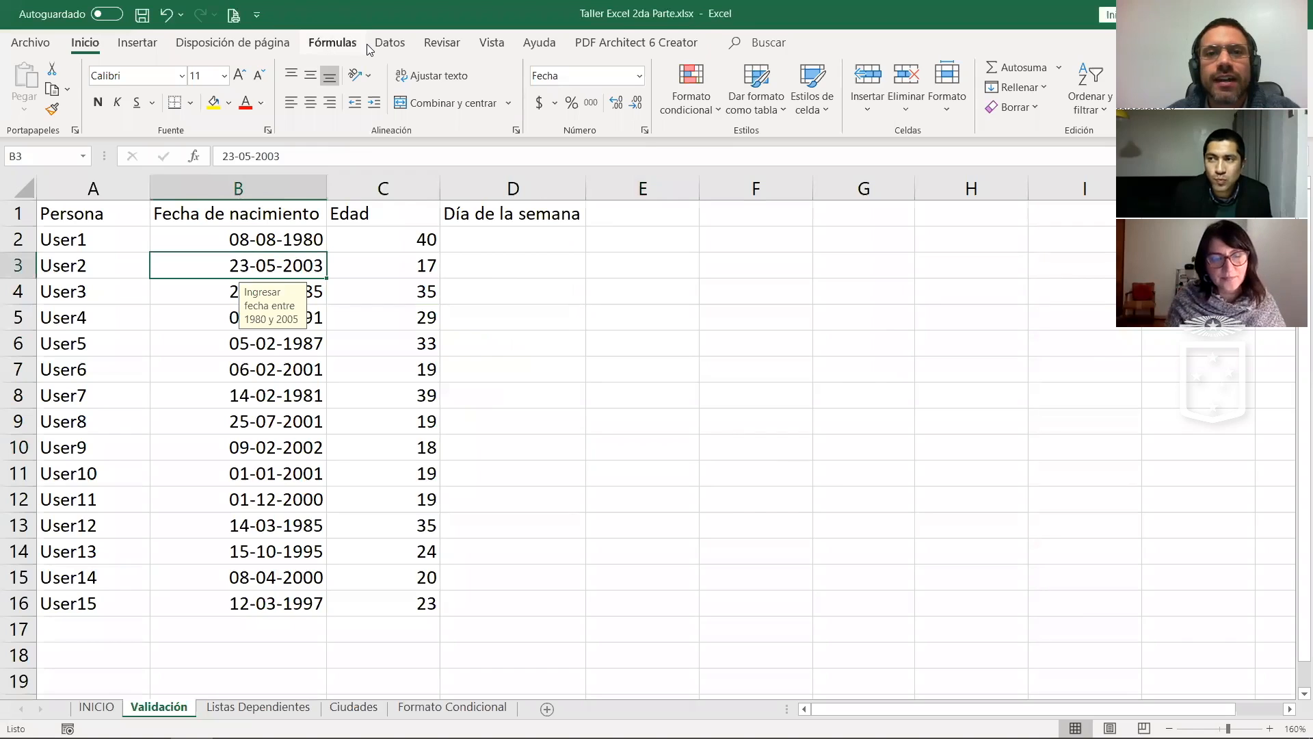
pyautogui.hotkey('alt', 'Tab')
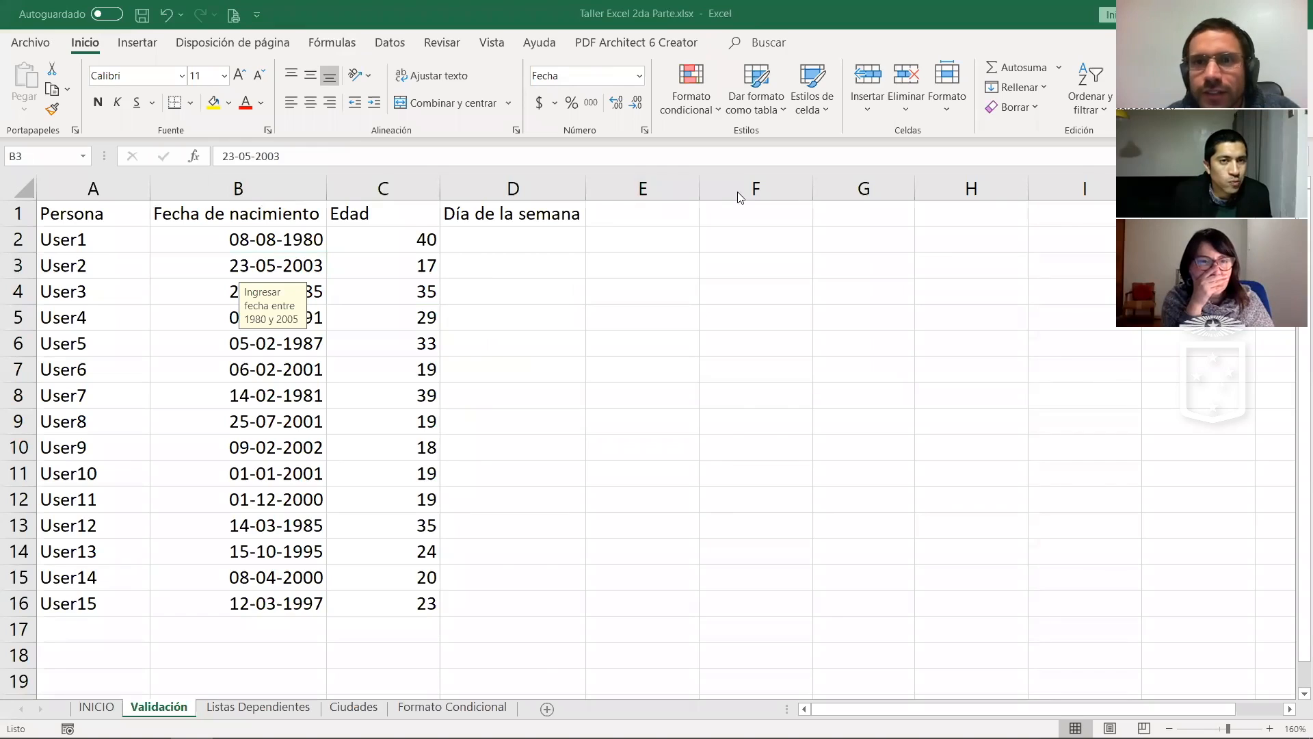
pyautogui.click(391, 44)
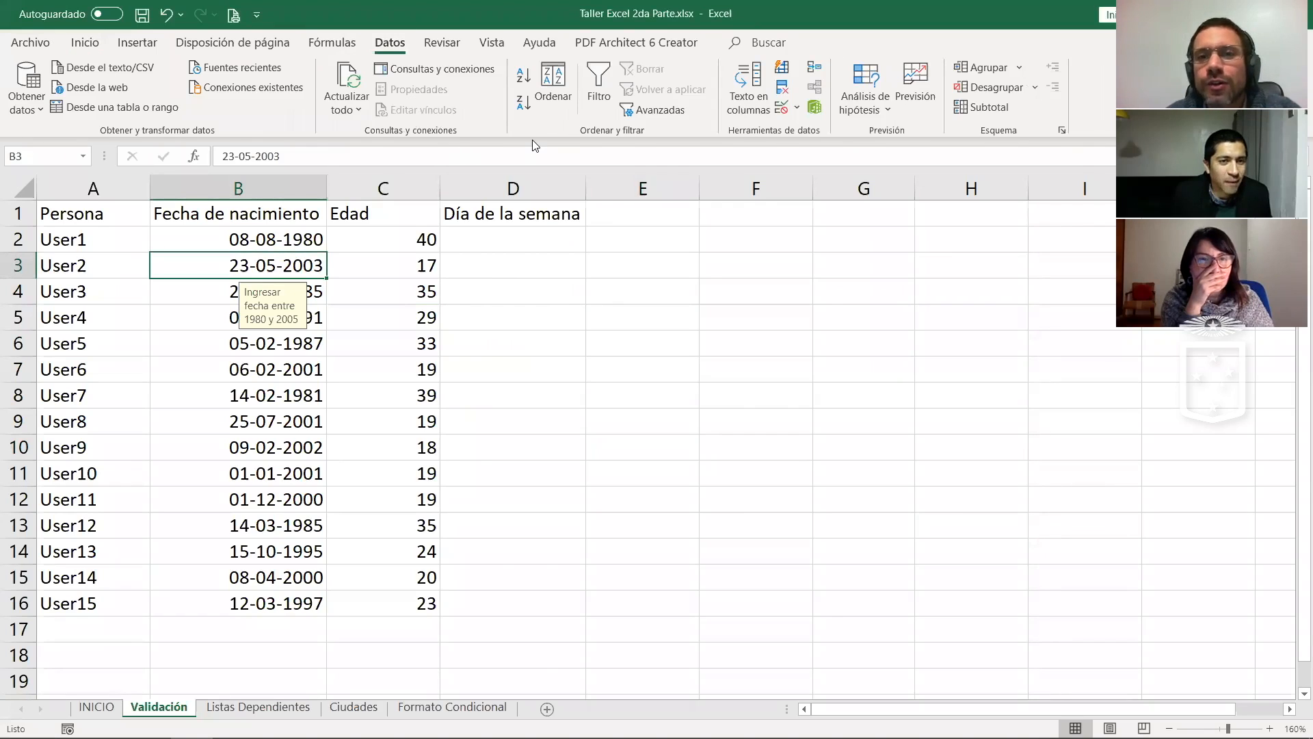
pyautogui.click(607, 98)
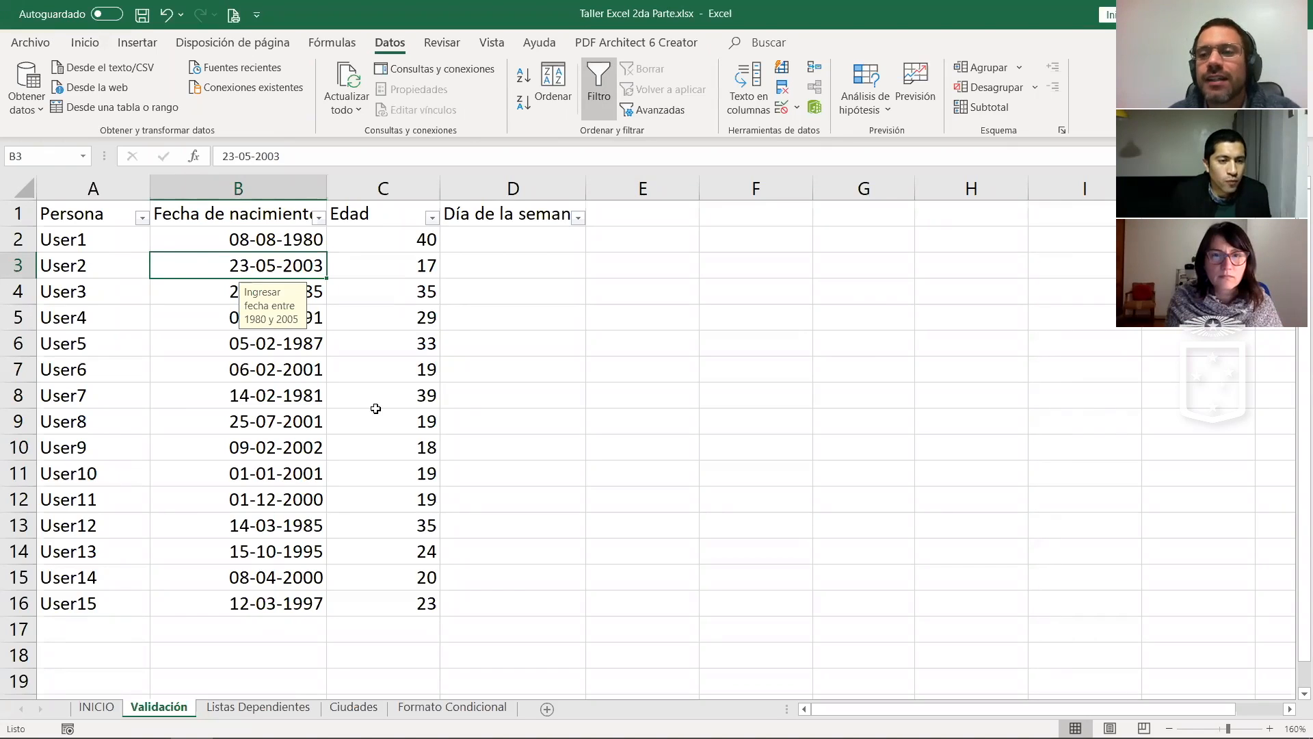
# Step: Filter the Edad column to show only age 19, and undo the filter
pyautogui.click(244, 413)
pyautogui.click(418, 369)
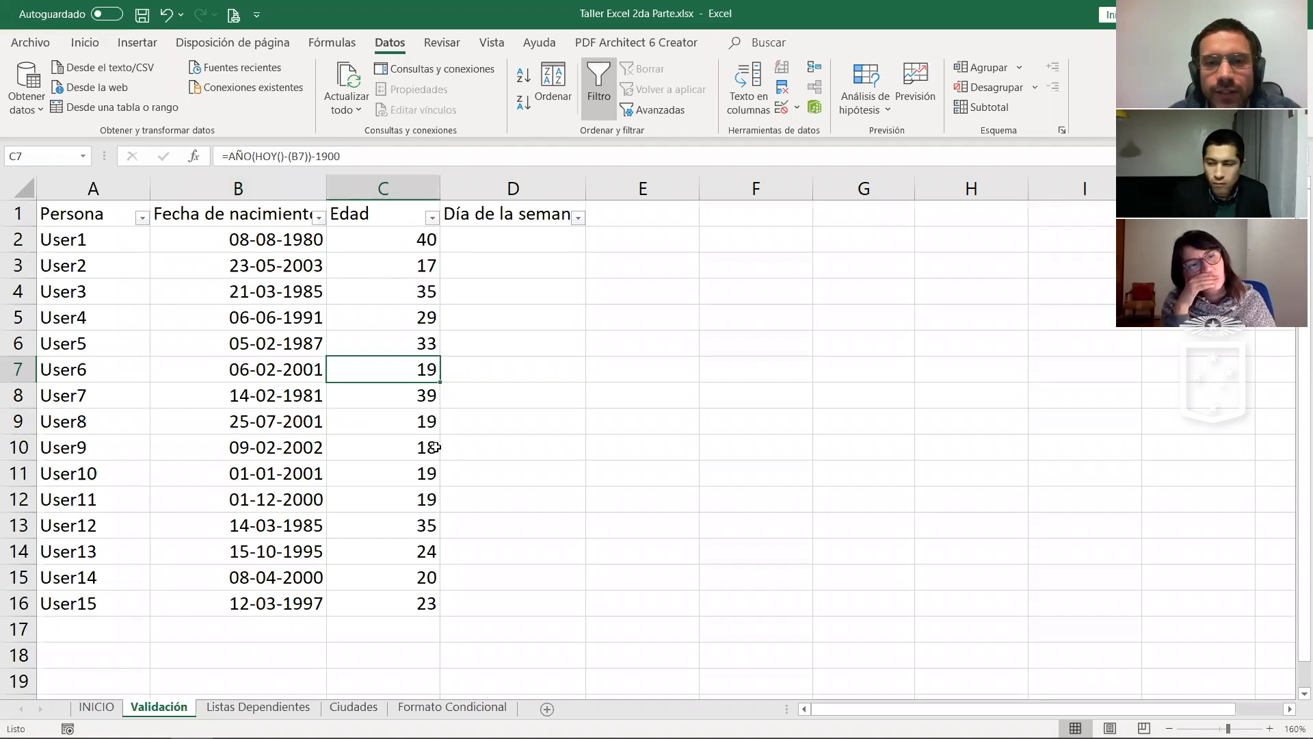
pyautogui.click(428, 268)
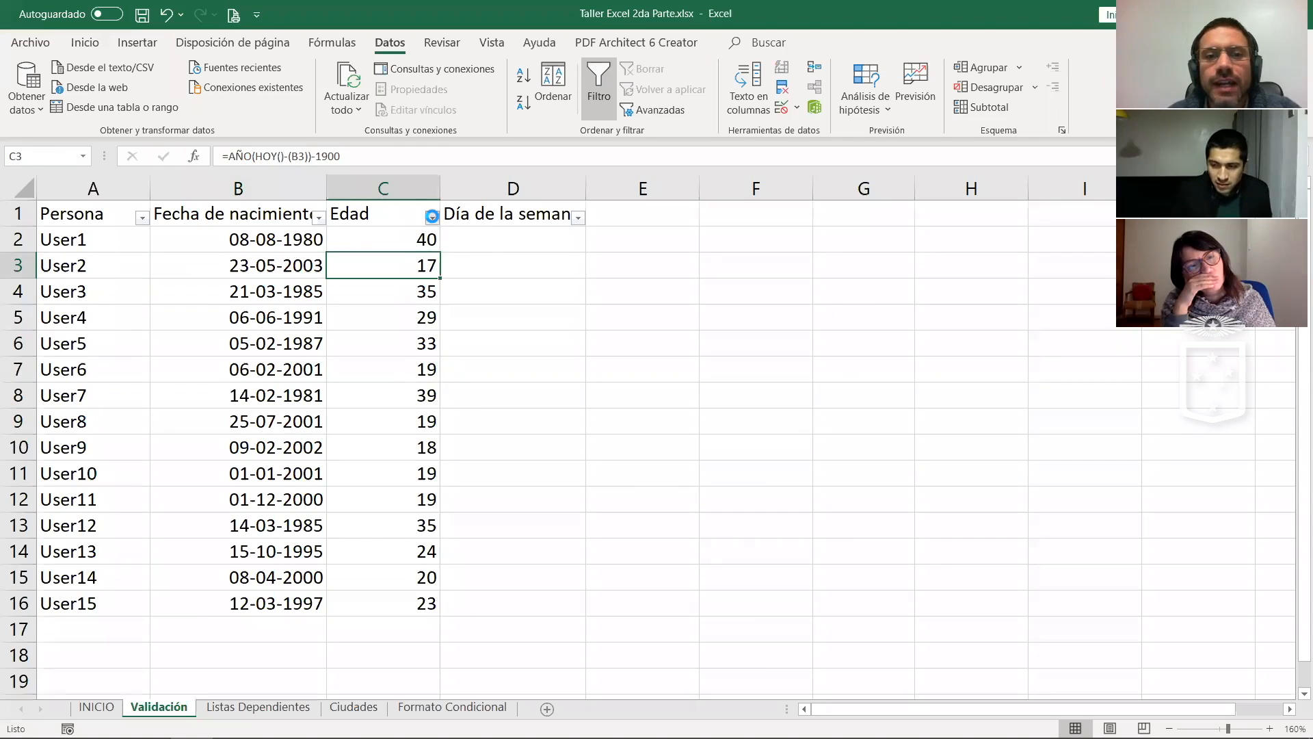
pyautogui.click(432, 216)
pyautogui.click(304, 378)
pyautogui.write('19')
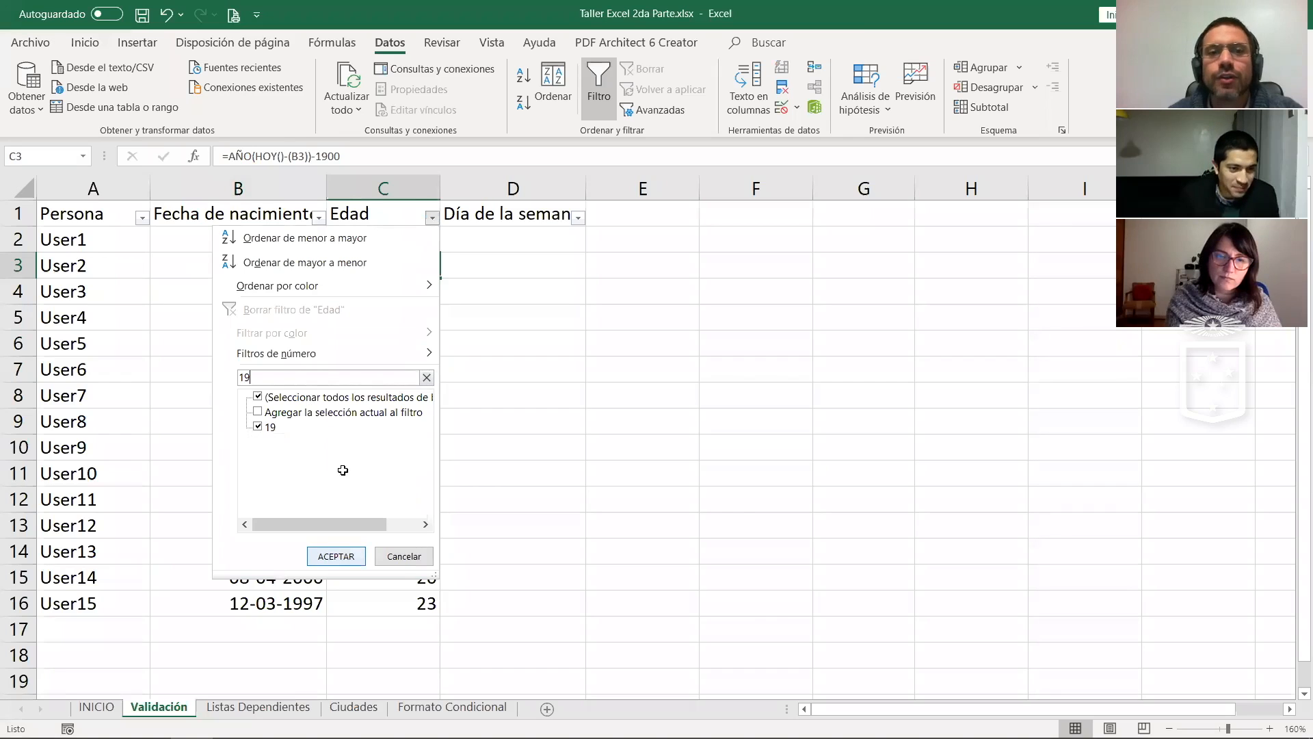
pyautogui.click(336, 555)
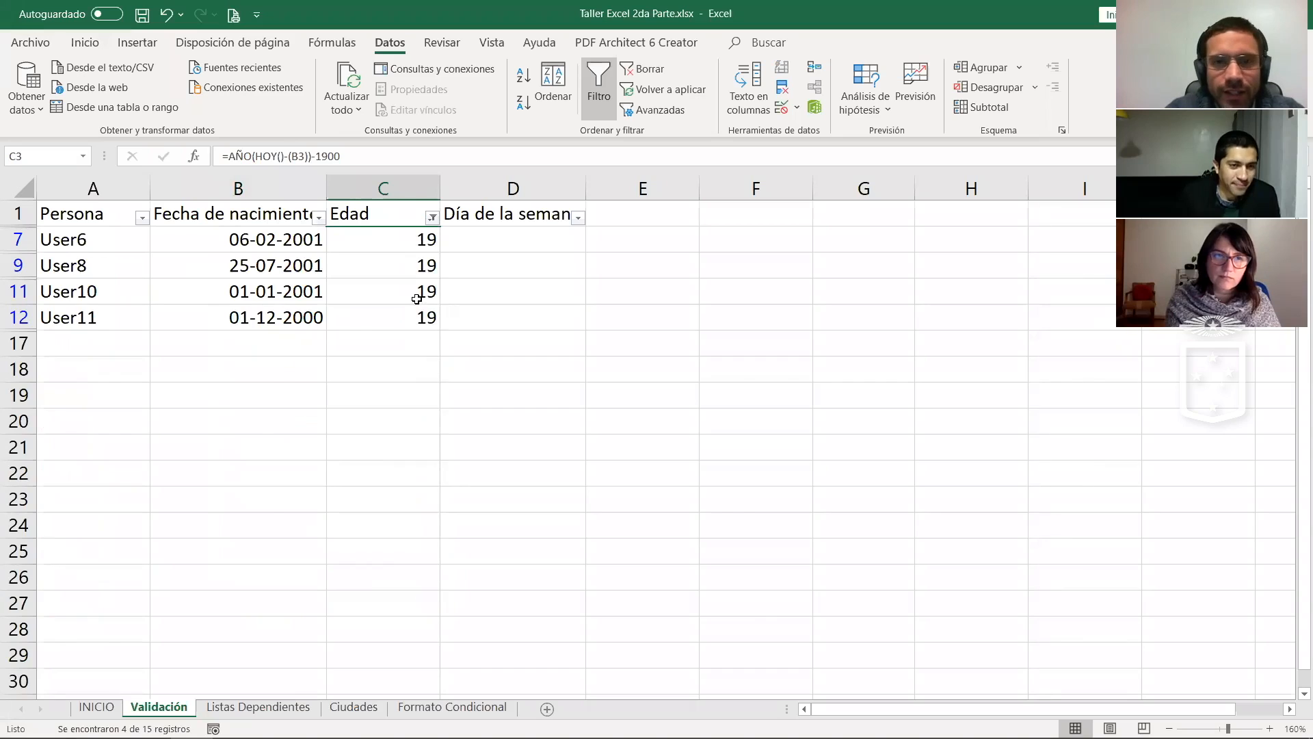
pyautogui.hotkey('ctrl', 'z')
# Step: Inspect the Día de la semana cells and the dropdown list in D2 for User1
pyautogui.click(510, 300)
pyautogui.click(487, 240)
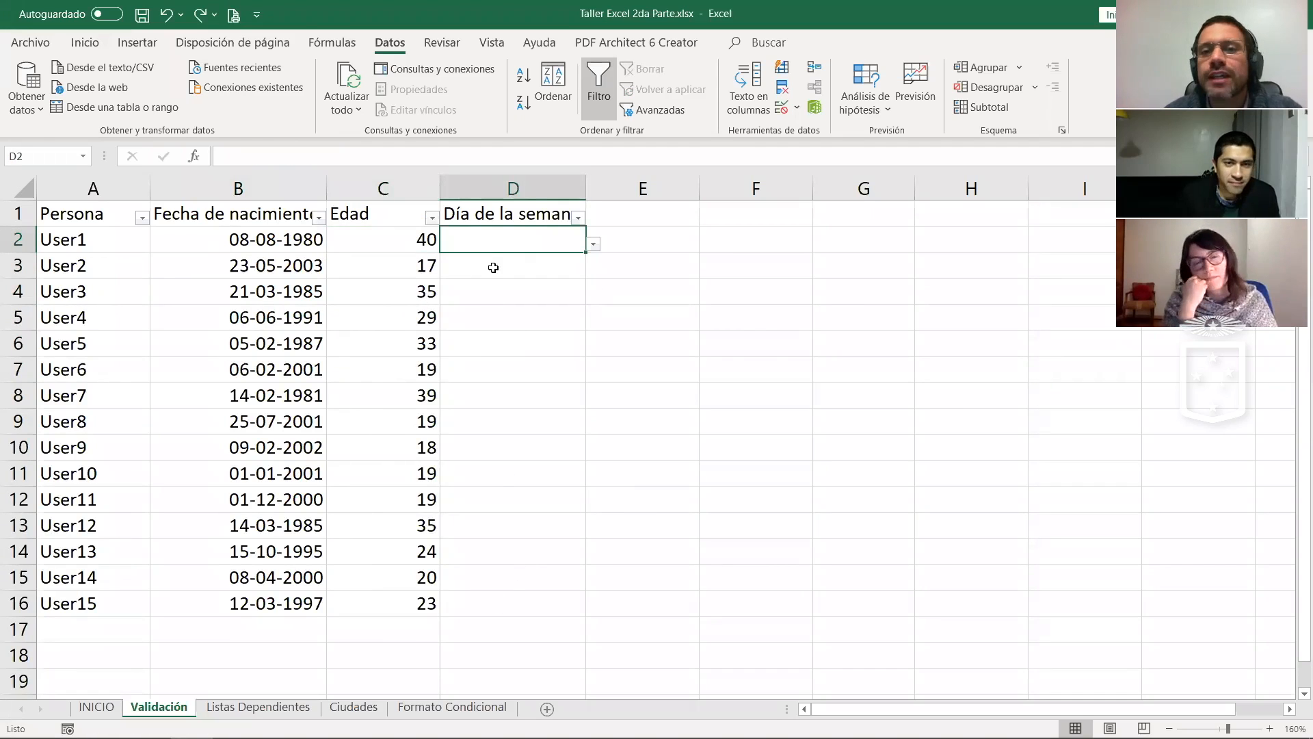
pyautogui.click(595, 245)
pyautogui.click(543, 245)
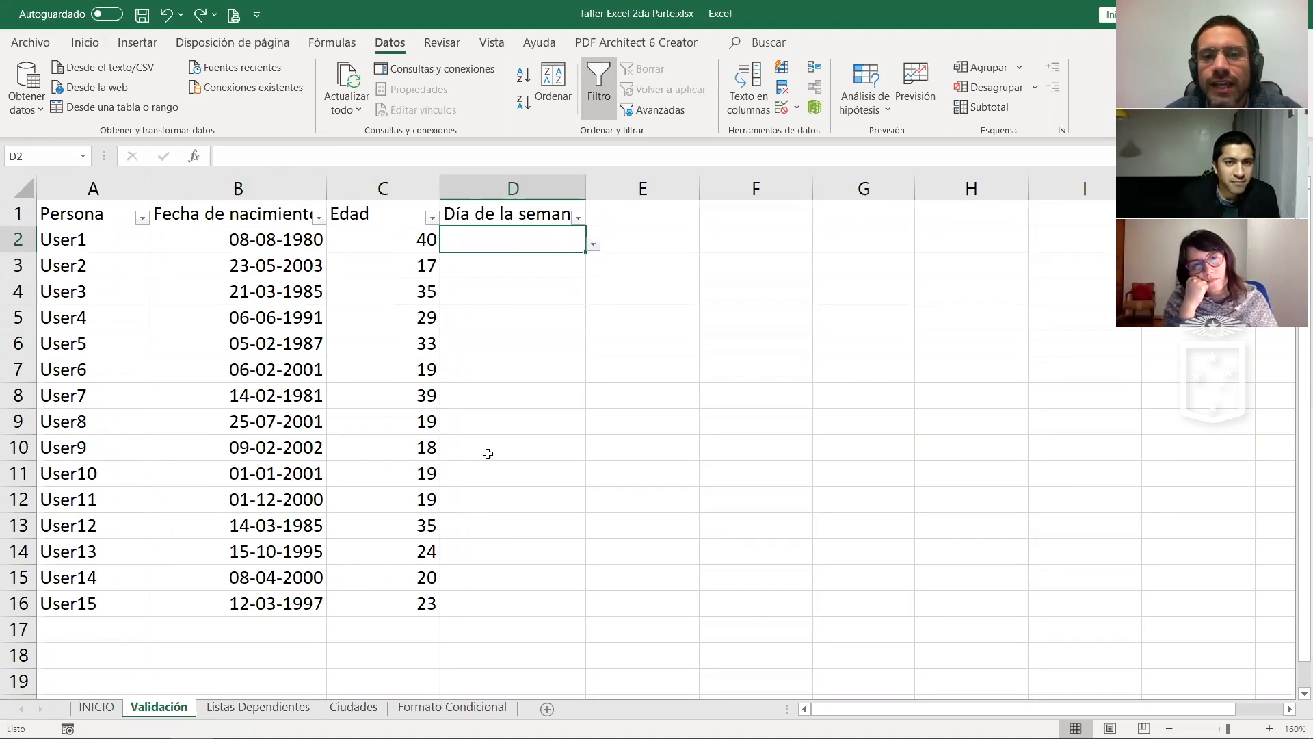
pyautogui.keyDown('shift'); pyautogui.click(481, 601); pyautogui.keyUp('shift')
pyautogui.click(505, 320)
# Step: Clear the list validation from D8 and all other Día de la semana cells with the same settings, and check the column's cells
pyautogui.click(511, 387)
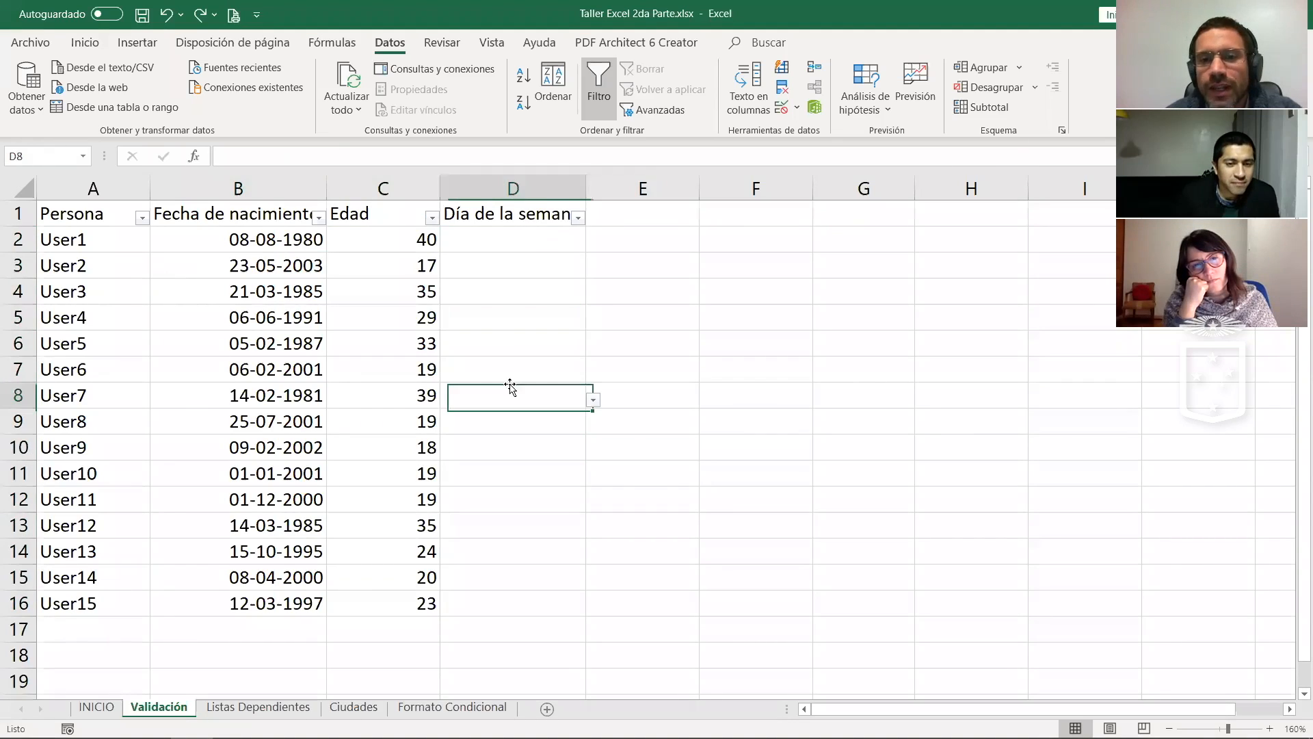
pyautogui.click(783, 112)
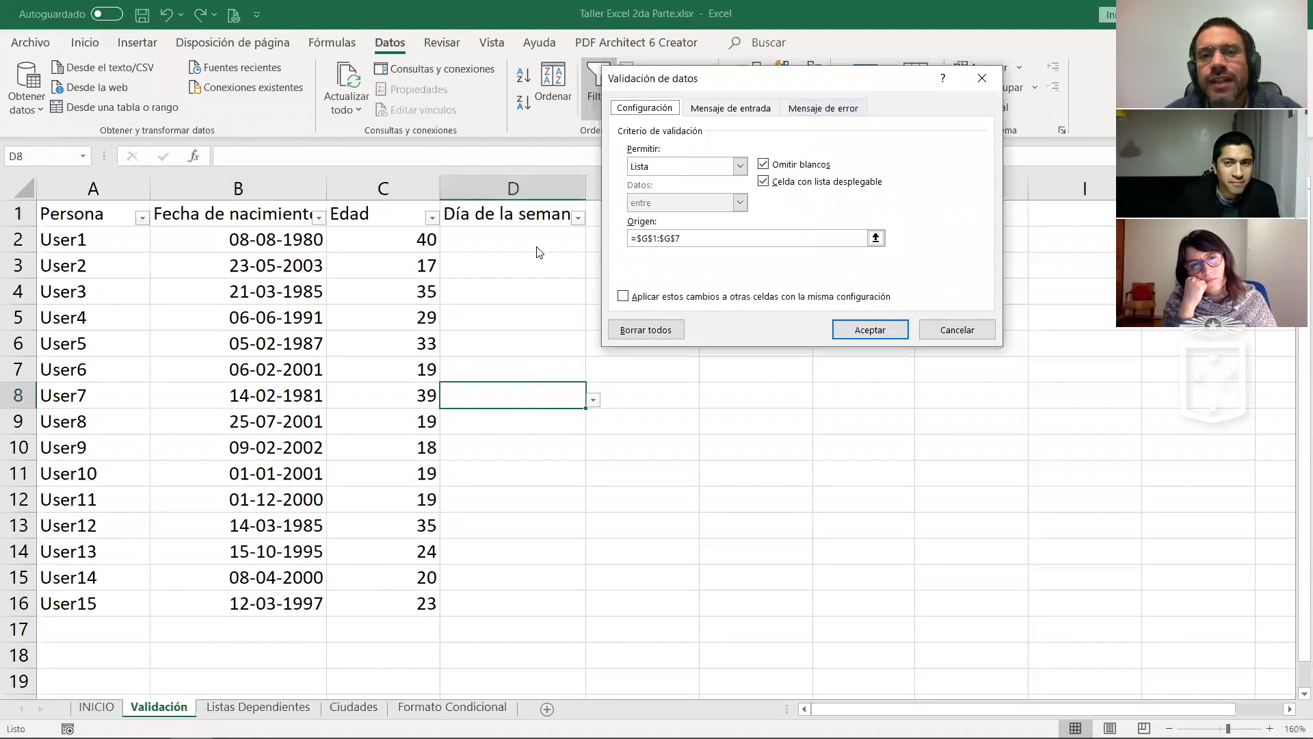
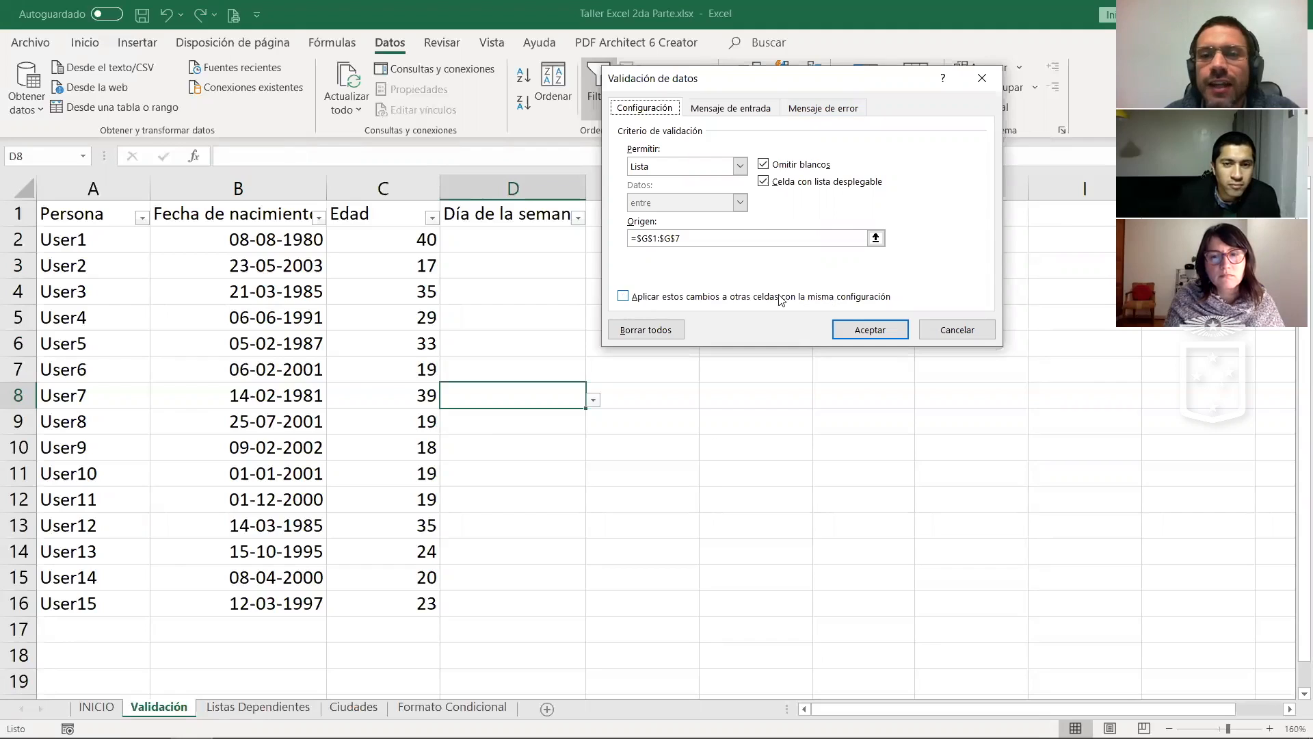
pyautogui.click(625, 296)
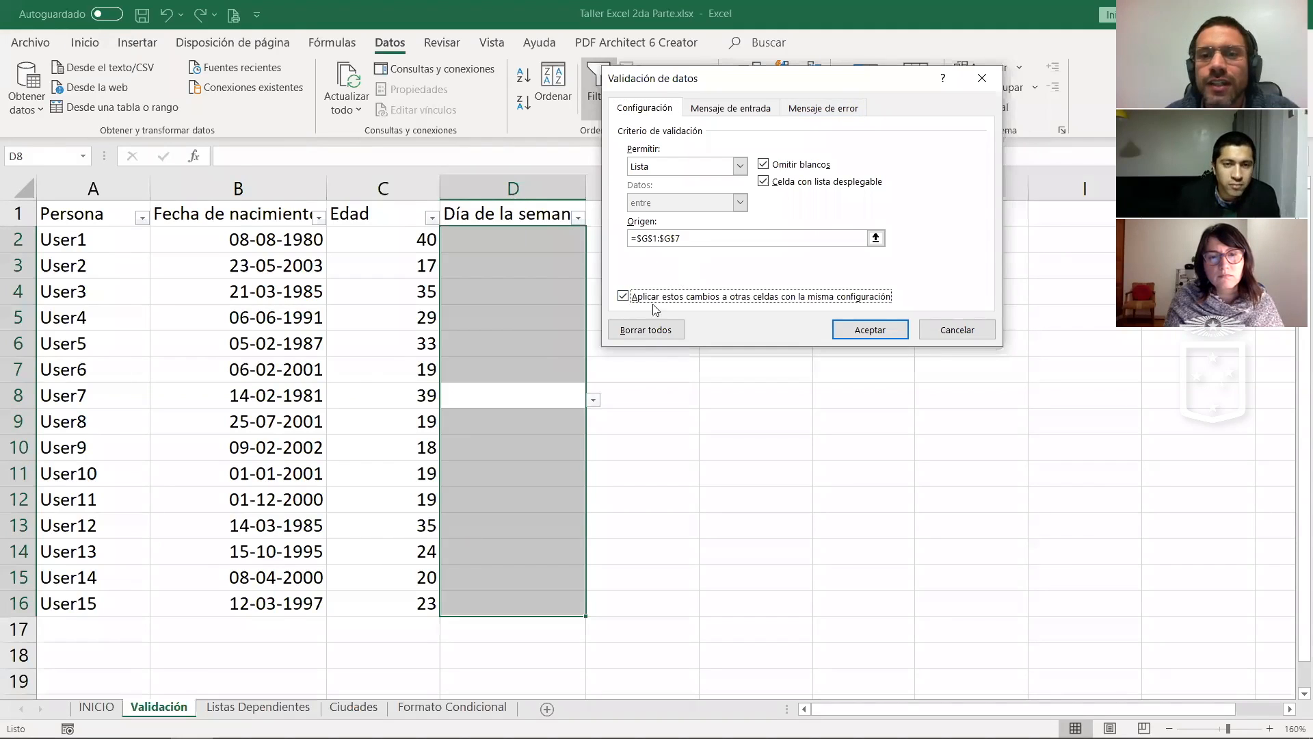
pyautogui.click(652, 331)
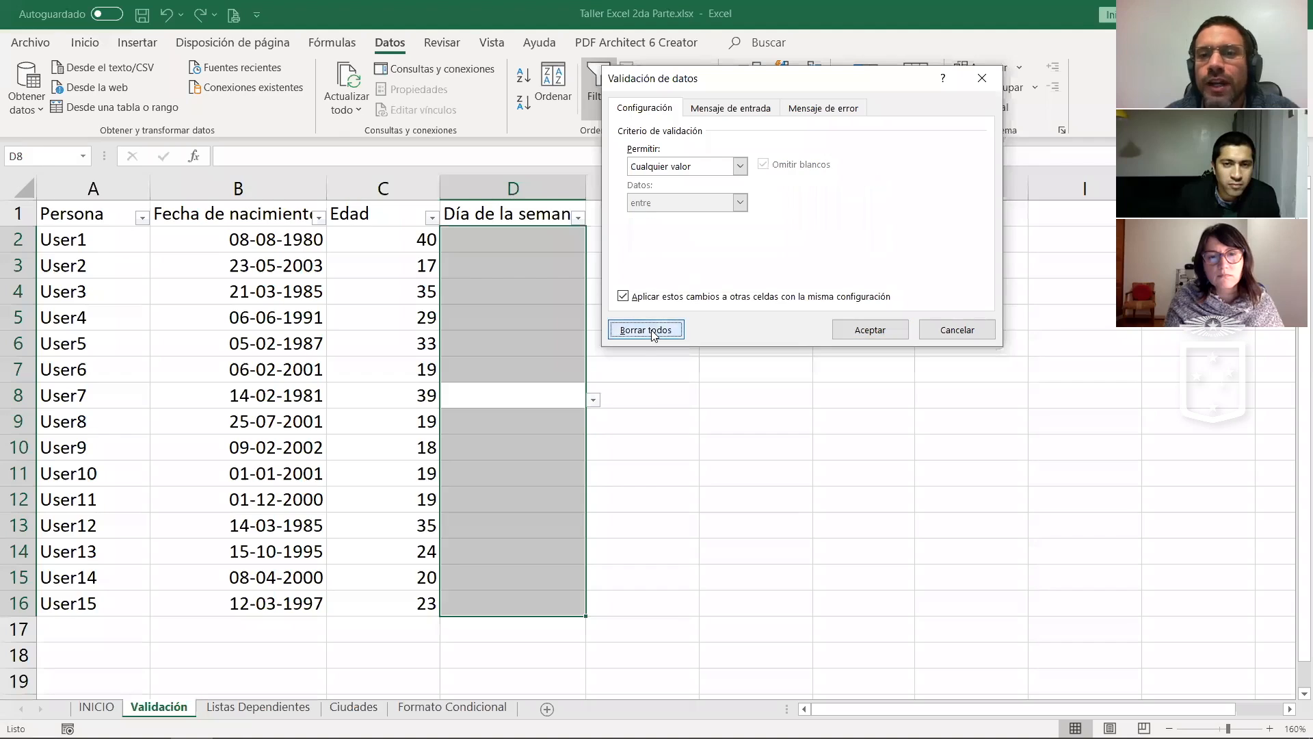
pyautogui.click(856, 331)
pyautogui.click(548, 299)
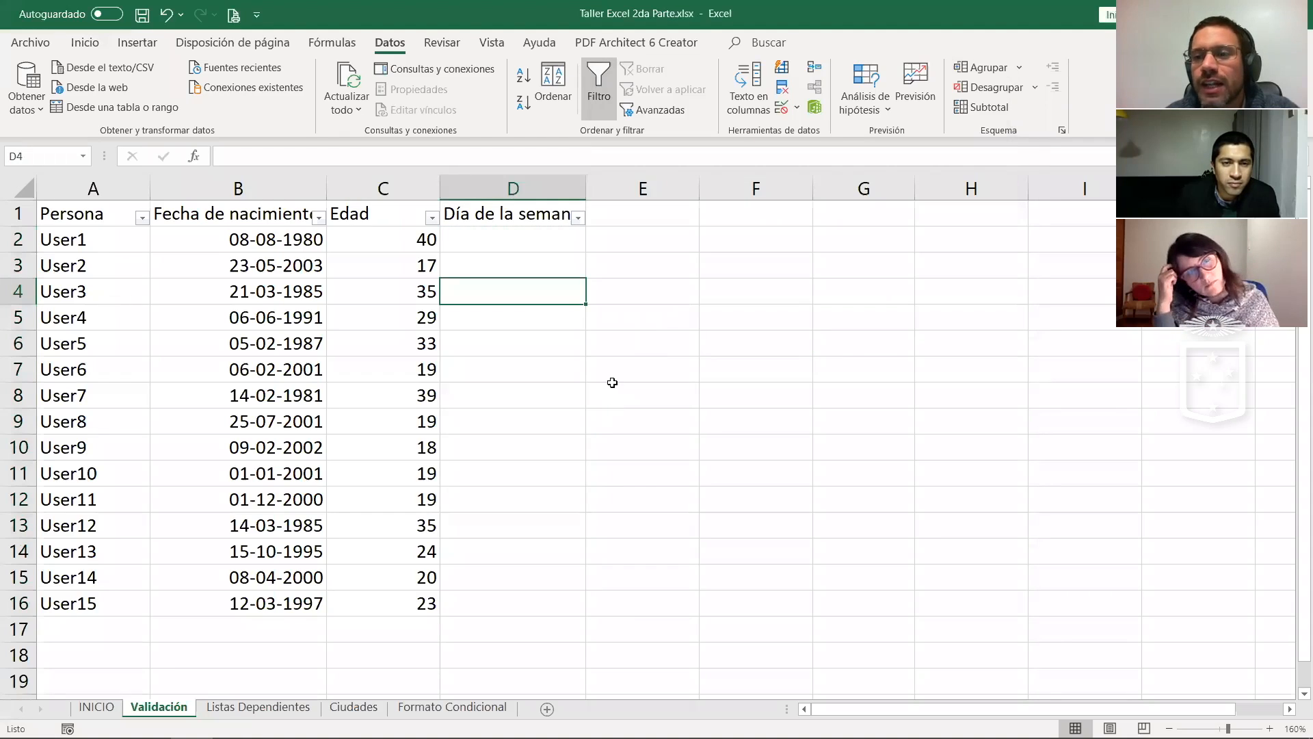
pyautogui.press('Up')
pyautogui.press('Up')
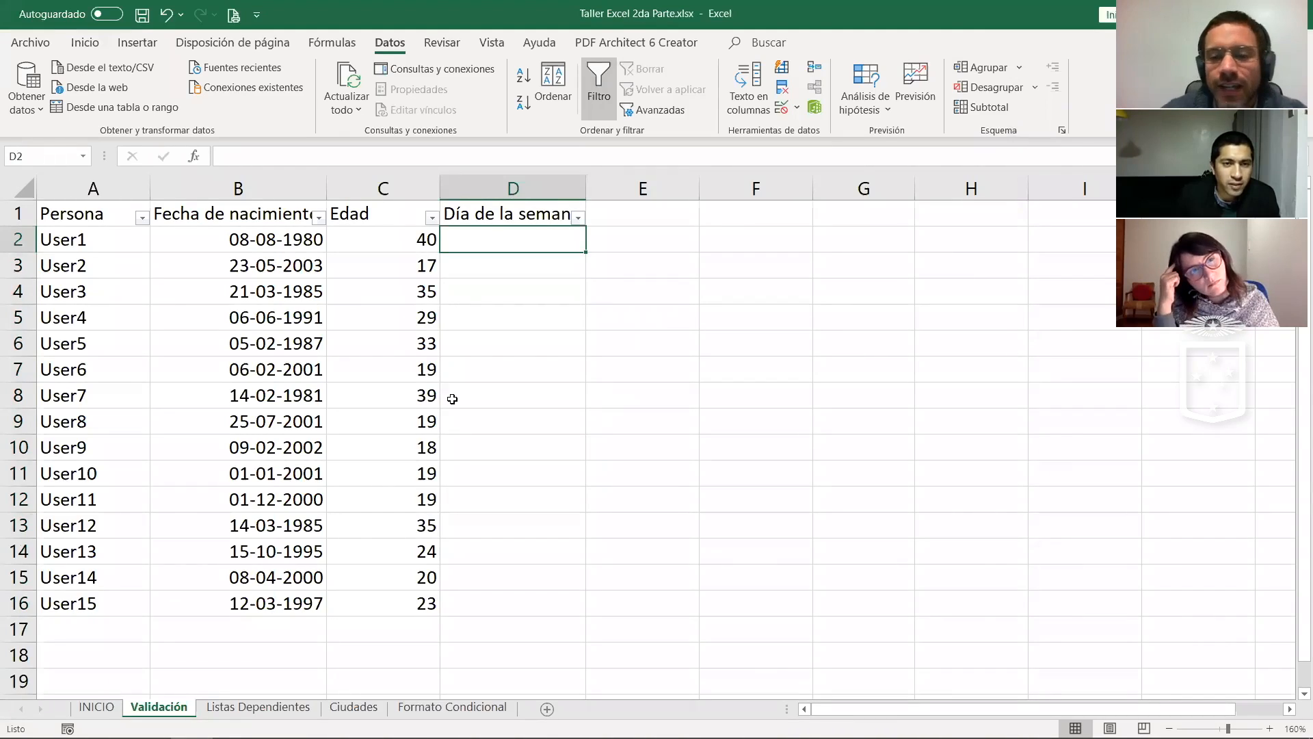
# Step: Enter the inconsistent spellings Jueves, JU, juevés and juevess in the Día de la semana cells D2 to D5
pyautogui.write('Jueves')
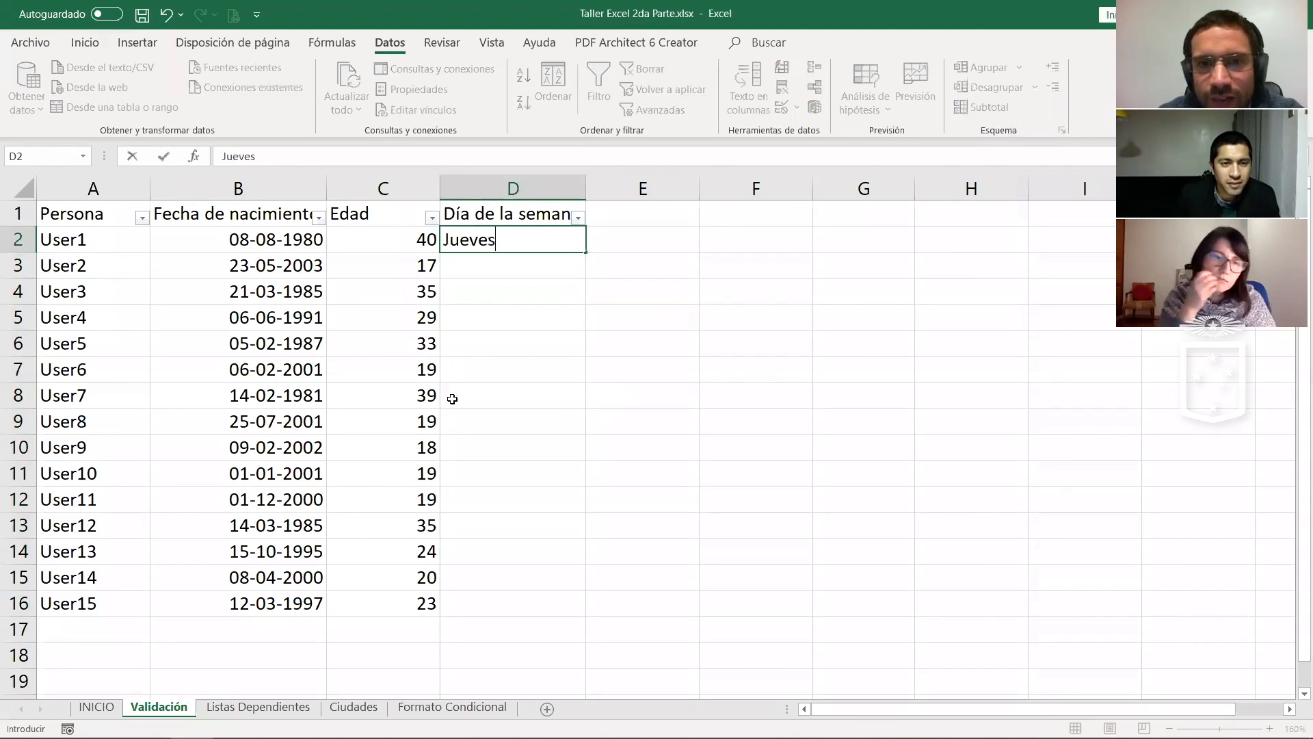
pyautogui.press('Return')
pyautogui.write('JU')
pyautogui.press('BackSpace')
pyautogui.press('Return')
pyautogui.write('j')
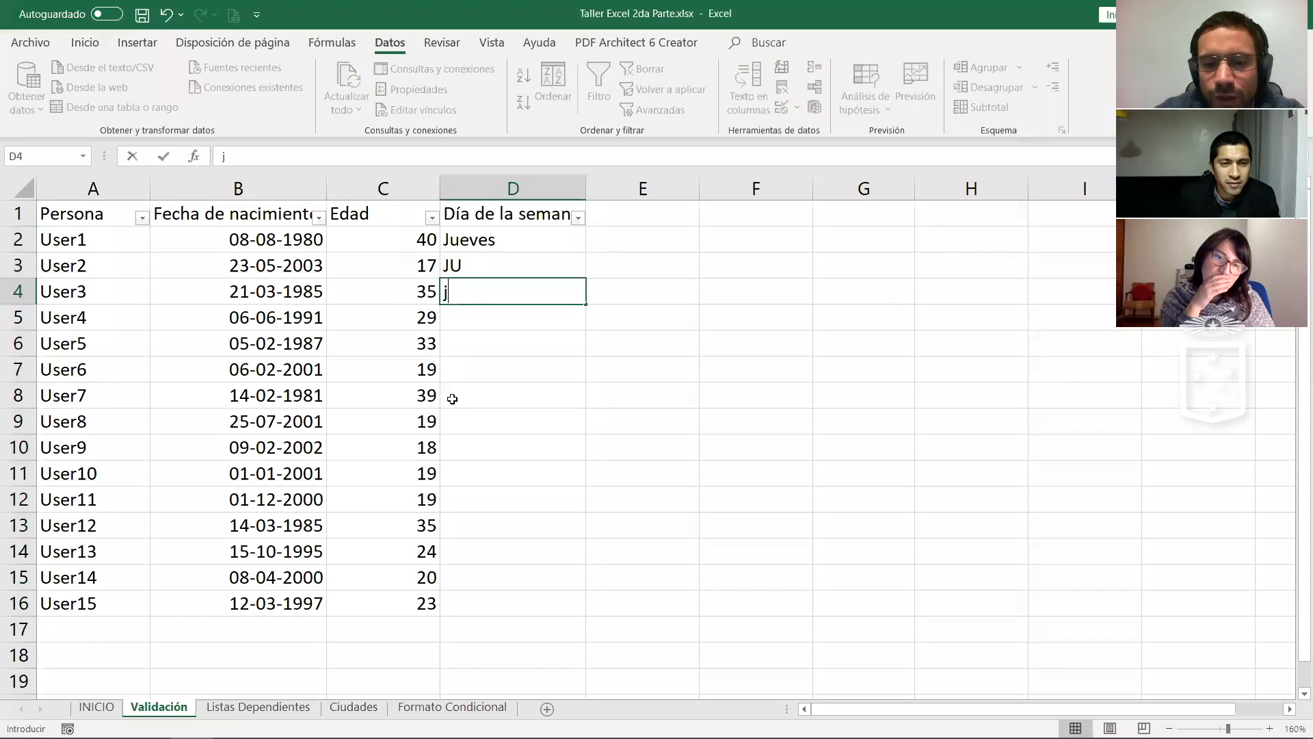
pyautogui.write('uevés')
pyautogui.press('Return')
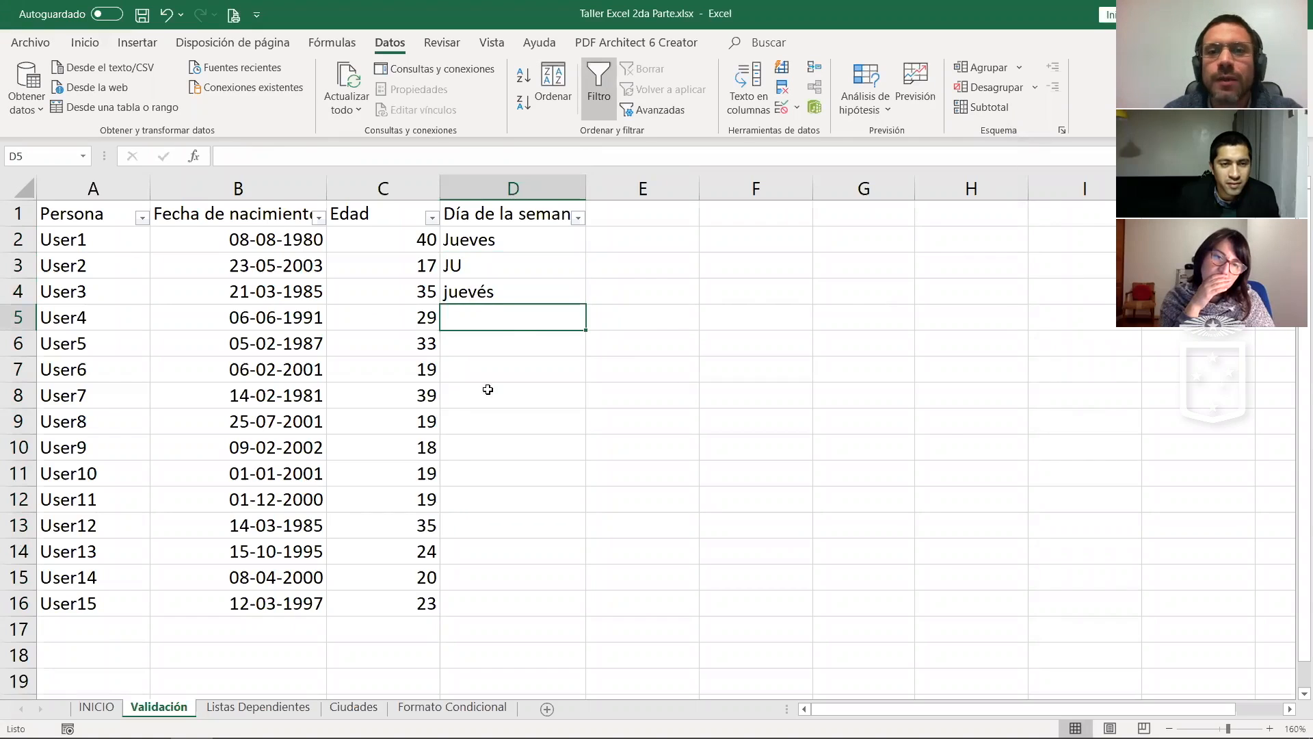
pyautogui.write('juevess')
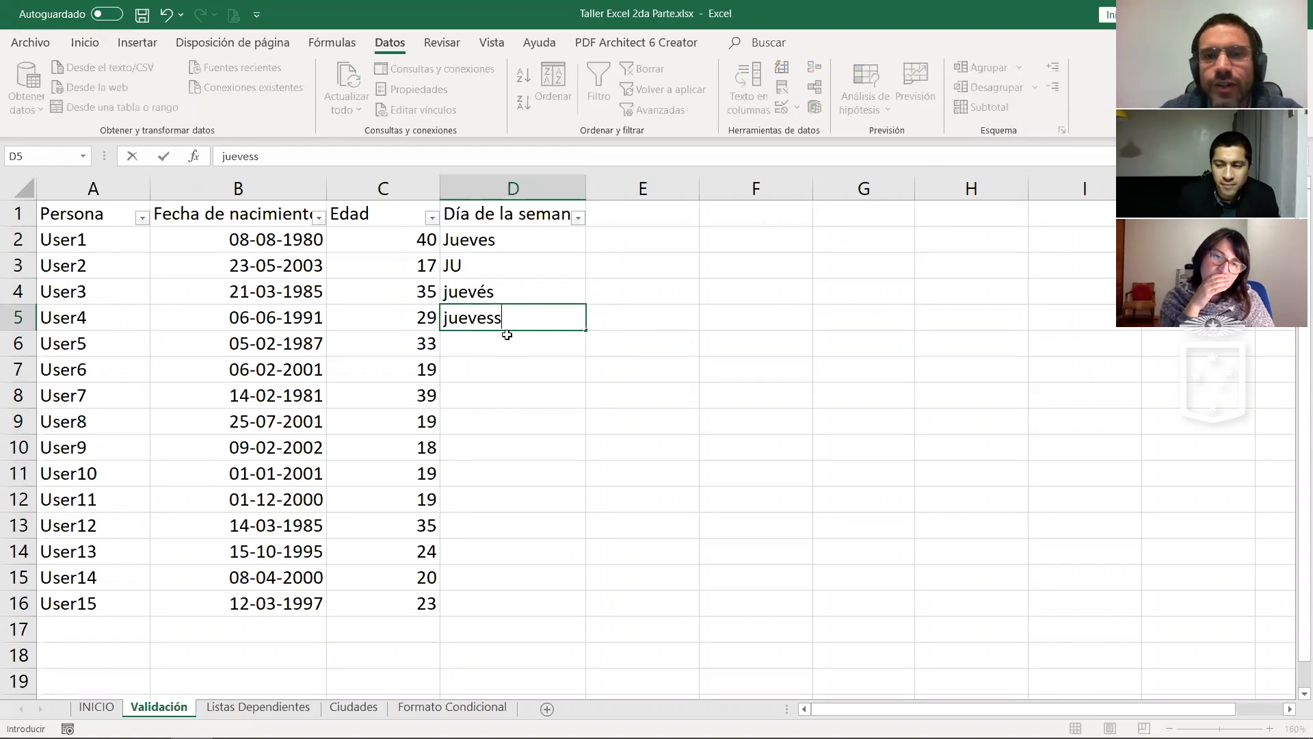
pyautogui.press('Return')
# Step: Check the filter values offered for the Día de la semana column, keeping all of them selected
pyautogui.click(579, 216)
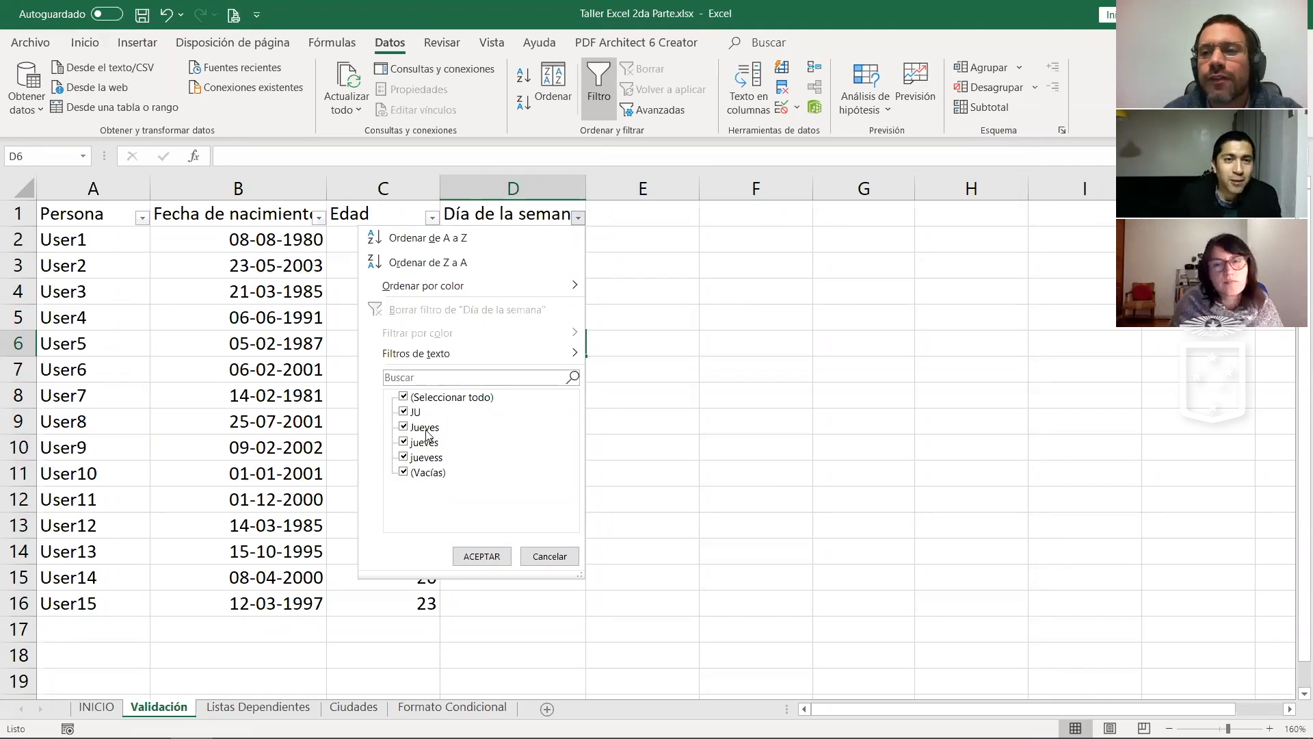
pyautogui.click(482, 556)
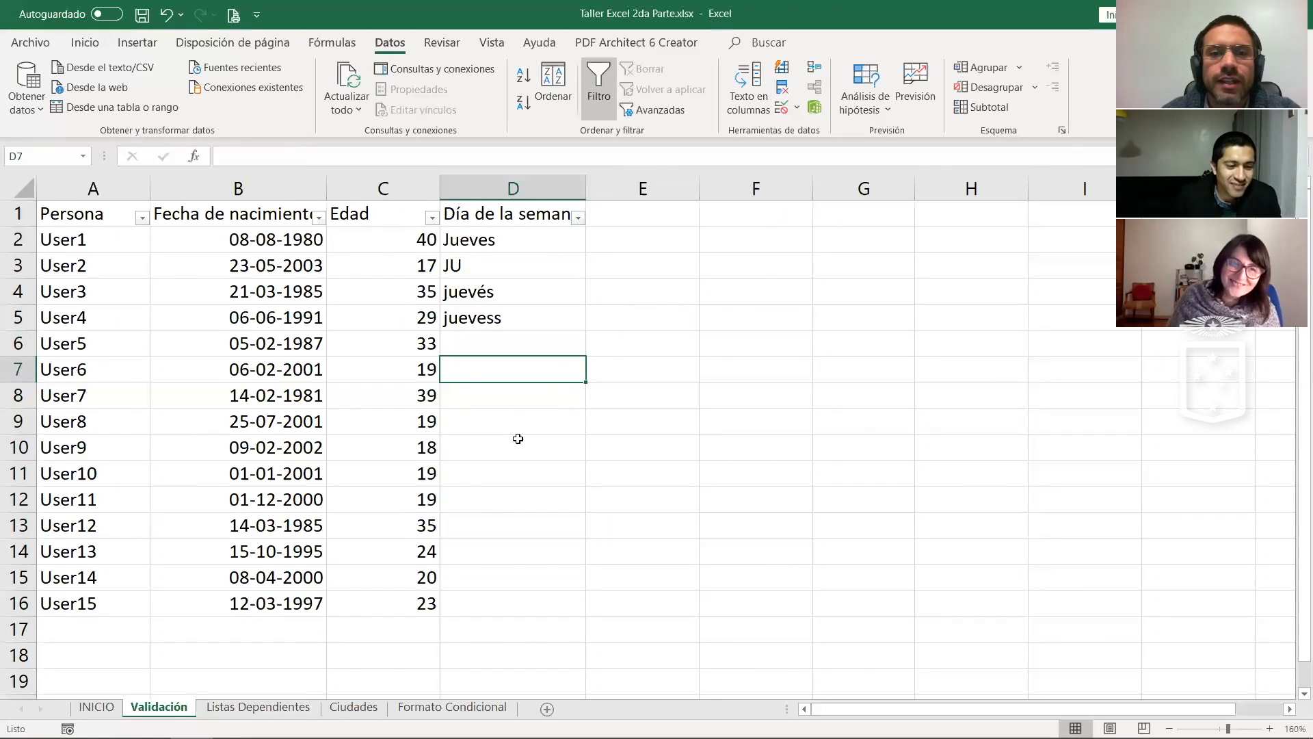
pyautogui.click(620, 336)
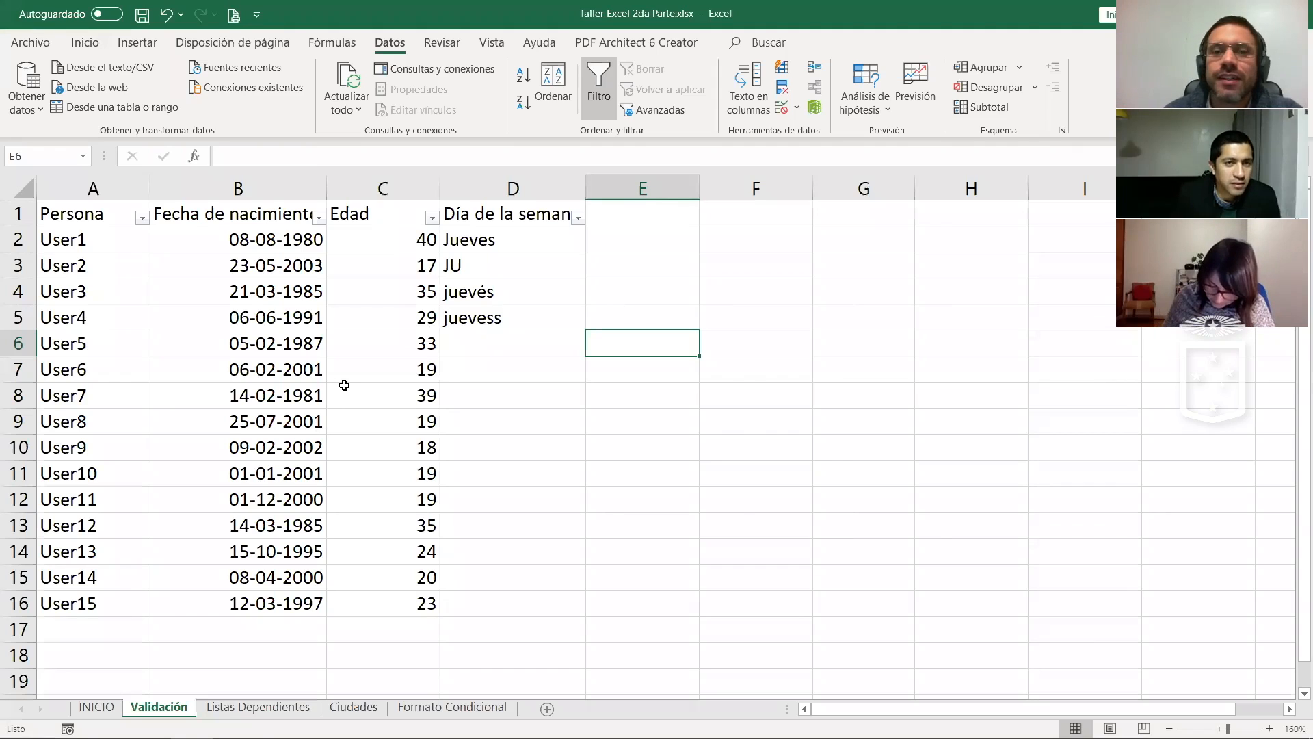
# Step: Open the Listas Dependientes sheet and examine its Region and Ciudad columns at a larger zoom
pyautogui.click(232, 708)
pyautogui.click(237, 361)
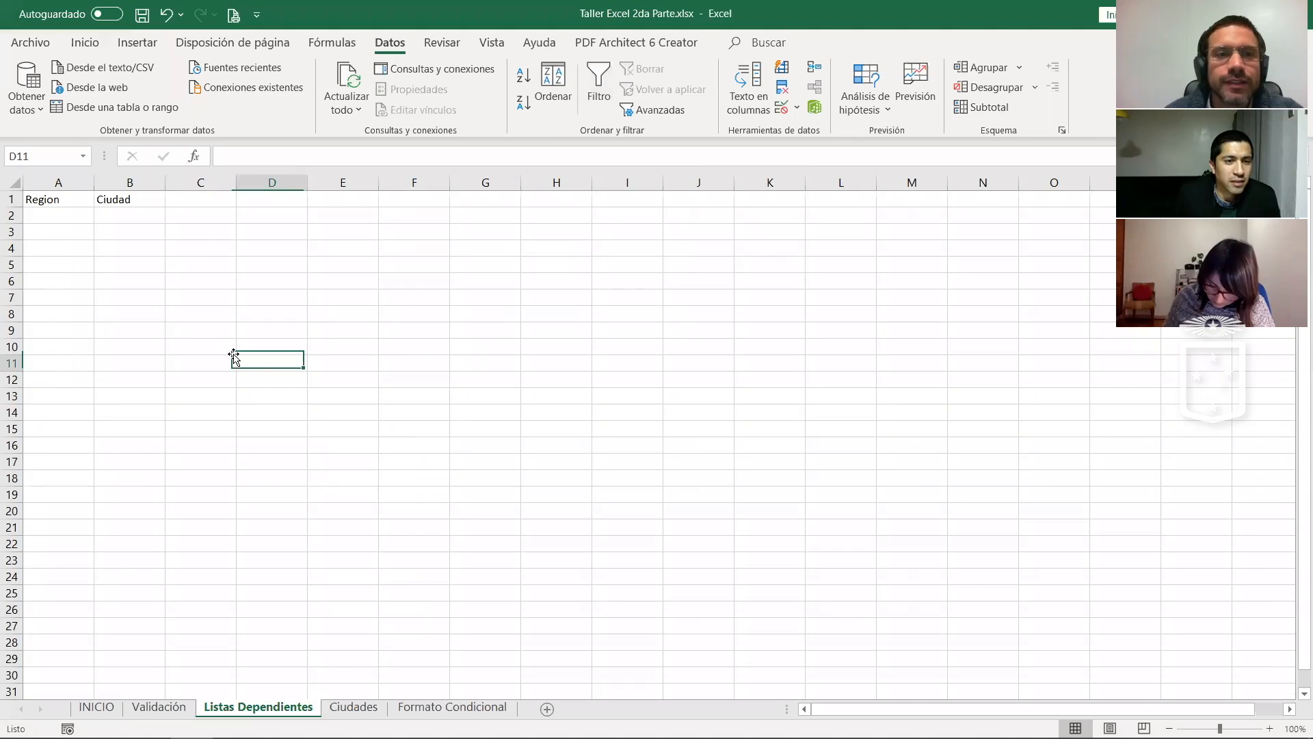
pyautogui.click(72, 218)
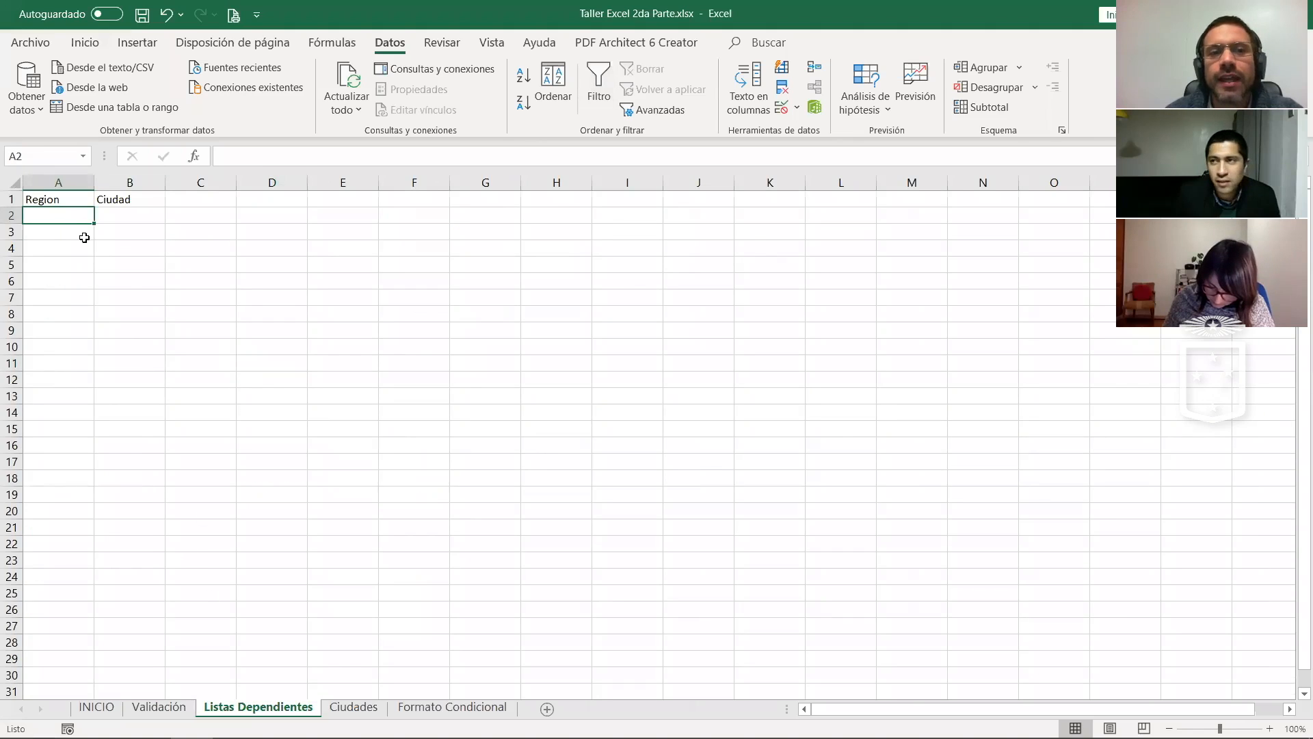
pyautogui.scroll(7, 130, 325)
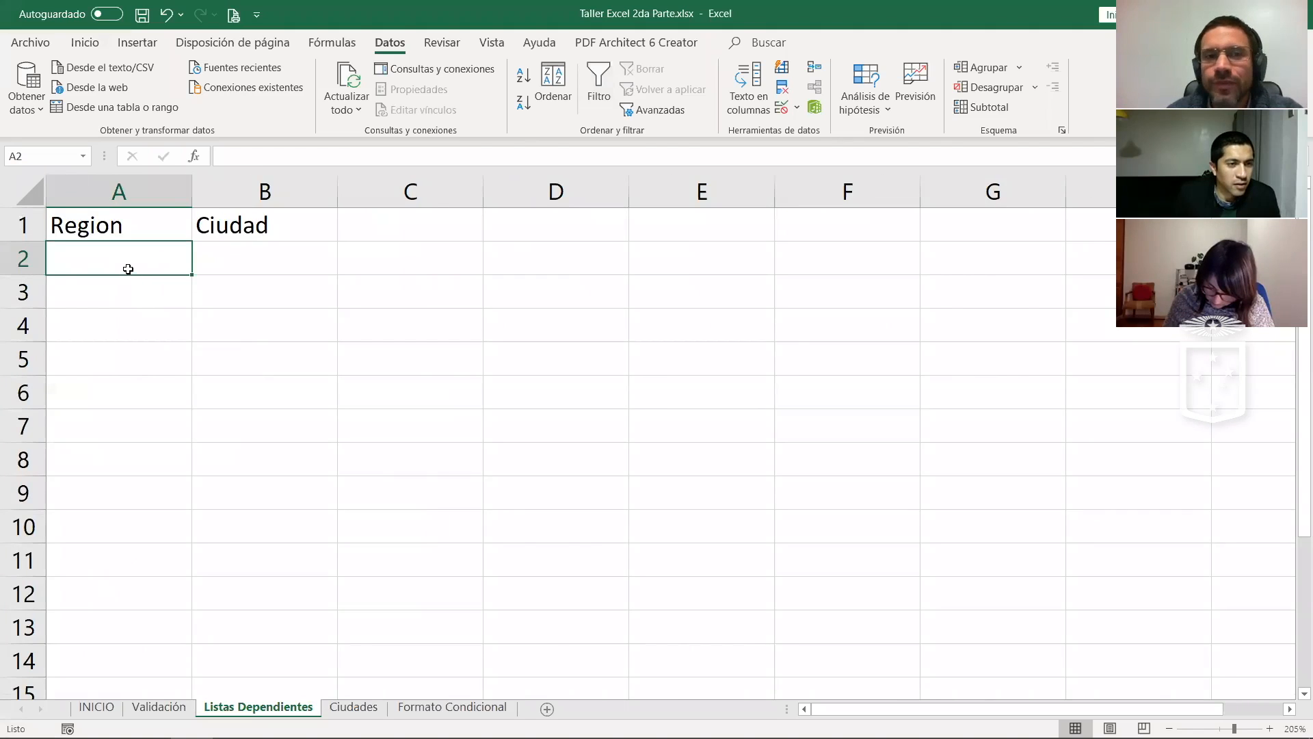
pyautogui.click(247, 268)
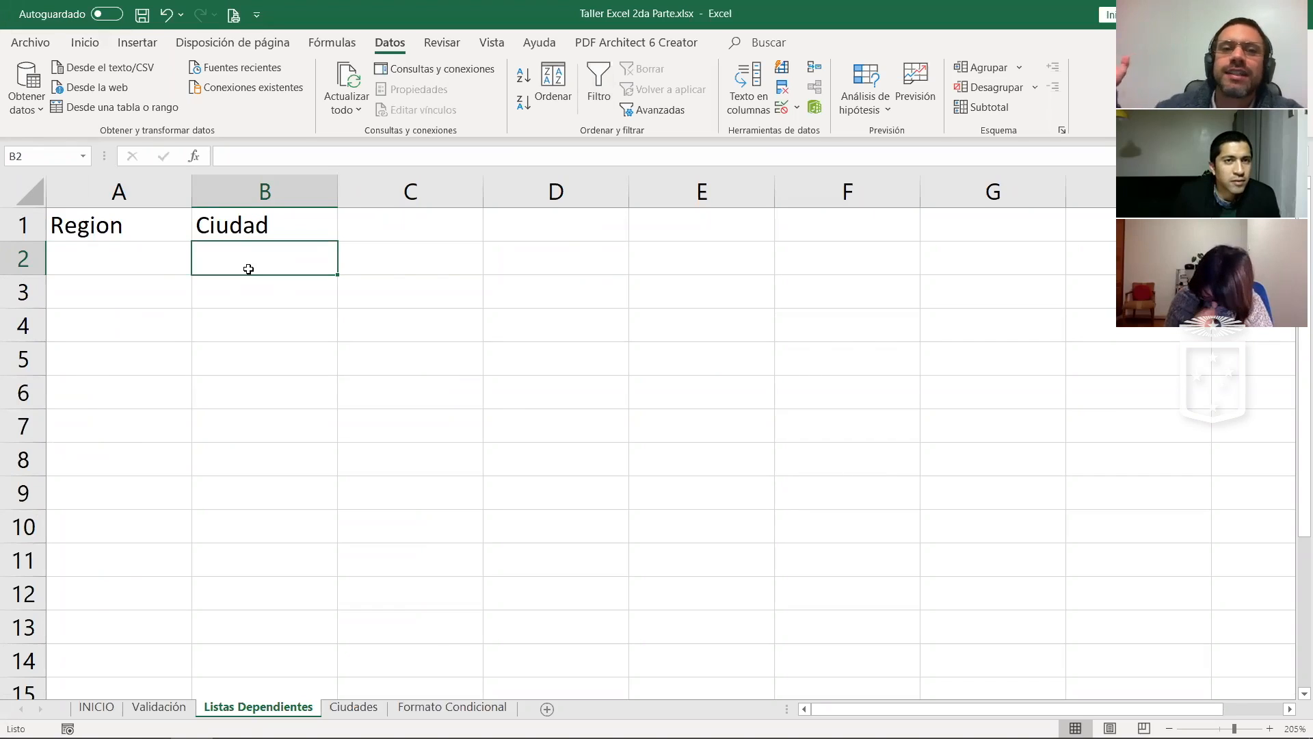
pyautogui.click(155, 269)
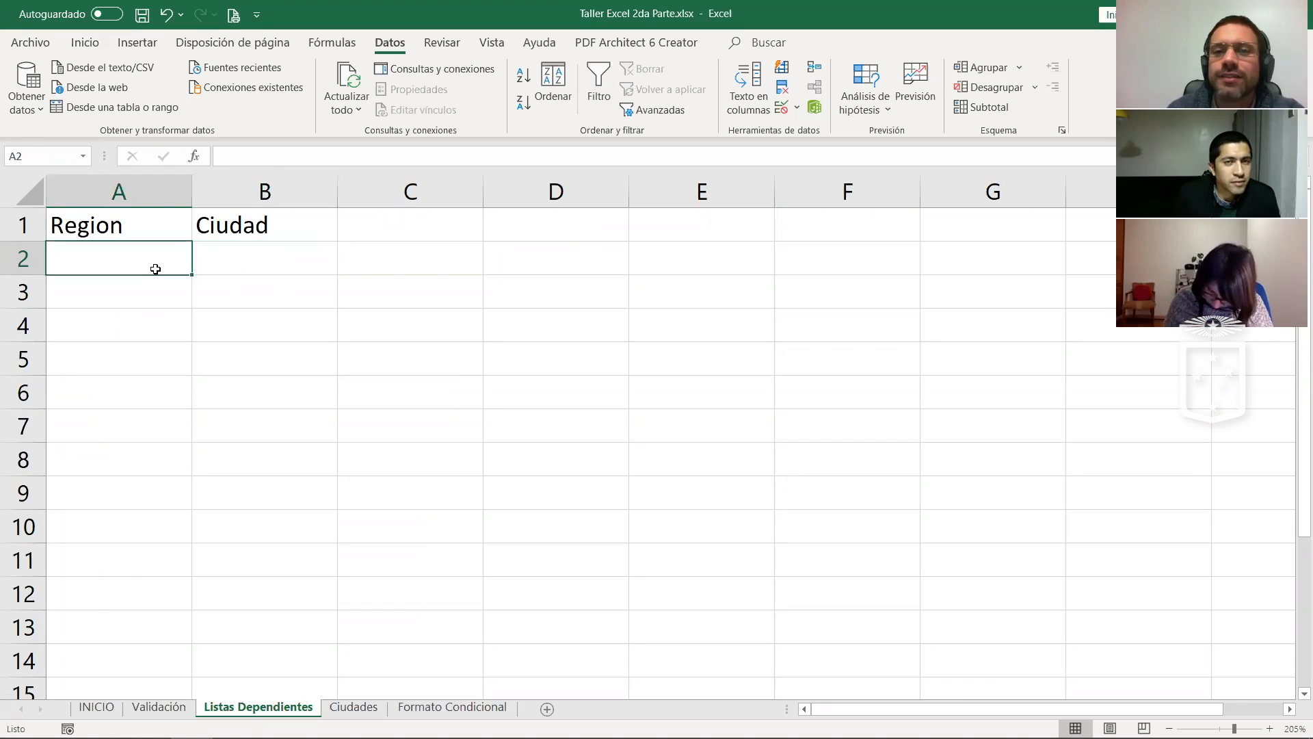
pyautogui.click(224, 264)
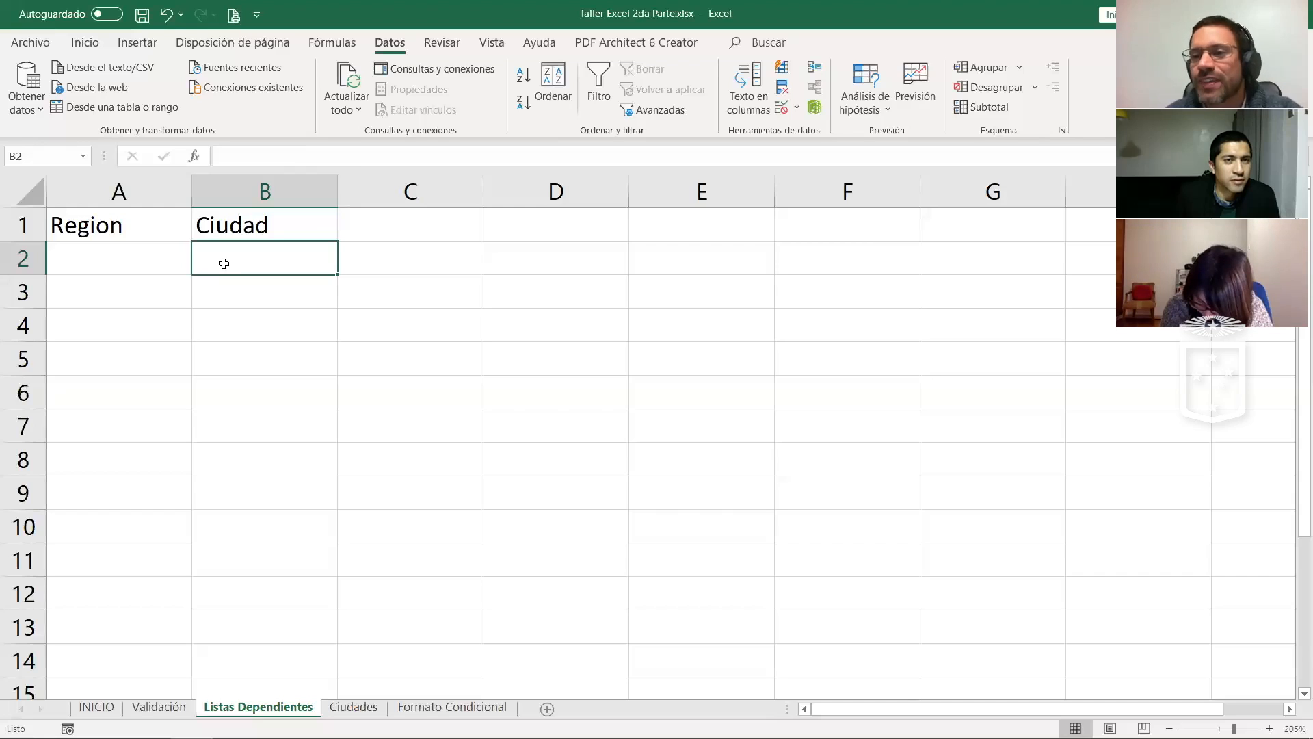
pyautogui.click(139, 267)
pyautogui.moveTo(120, 223); pyautogui.dragTo(211, 233)
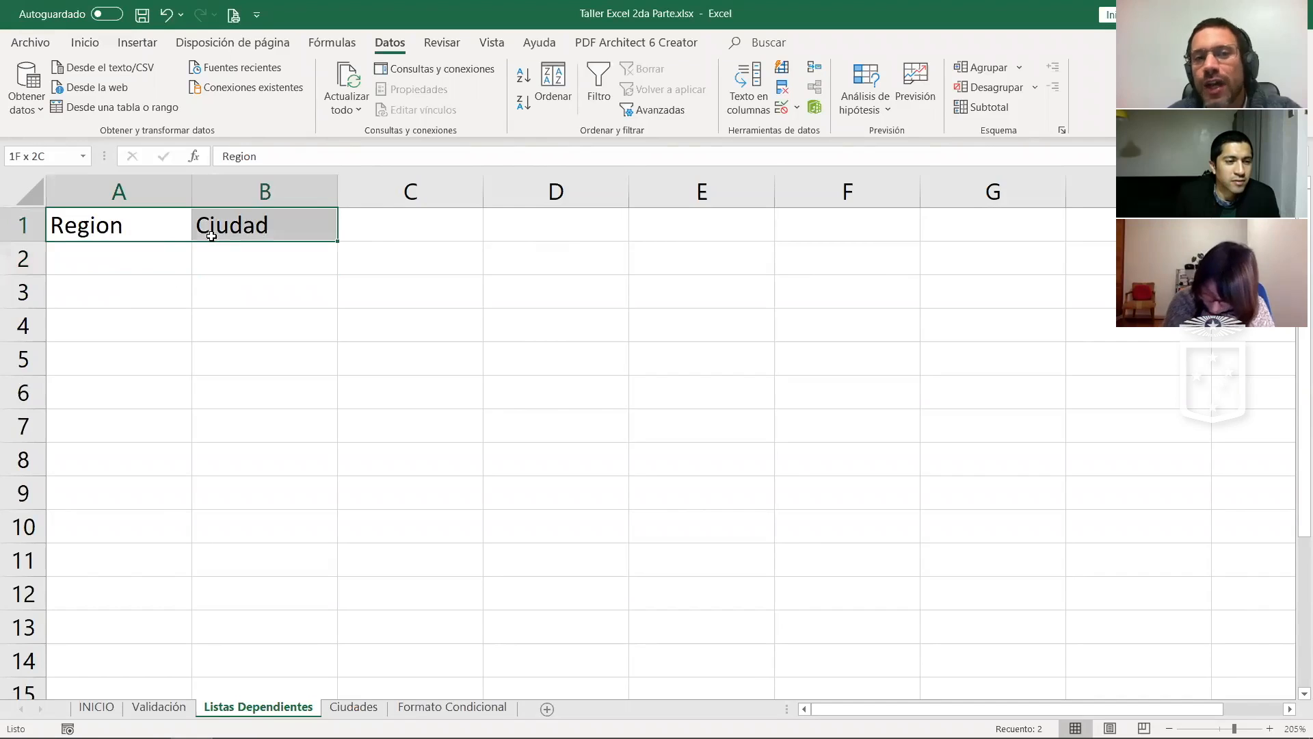
pyautogui.click(302, 344)
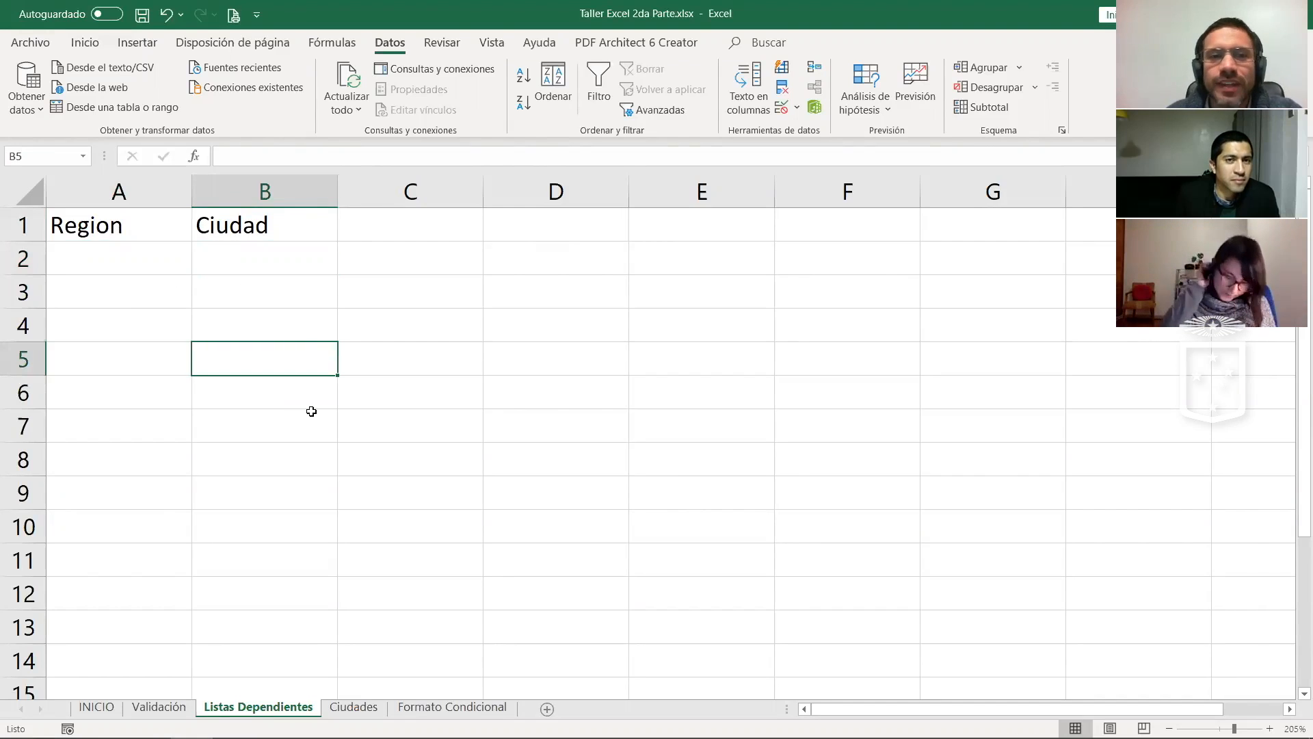
pyautogui.click(414, 386)
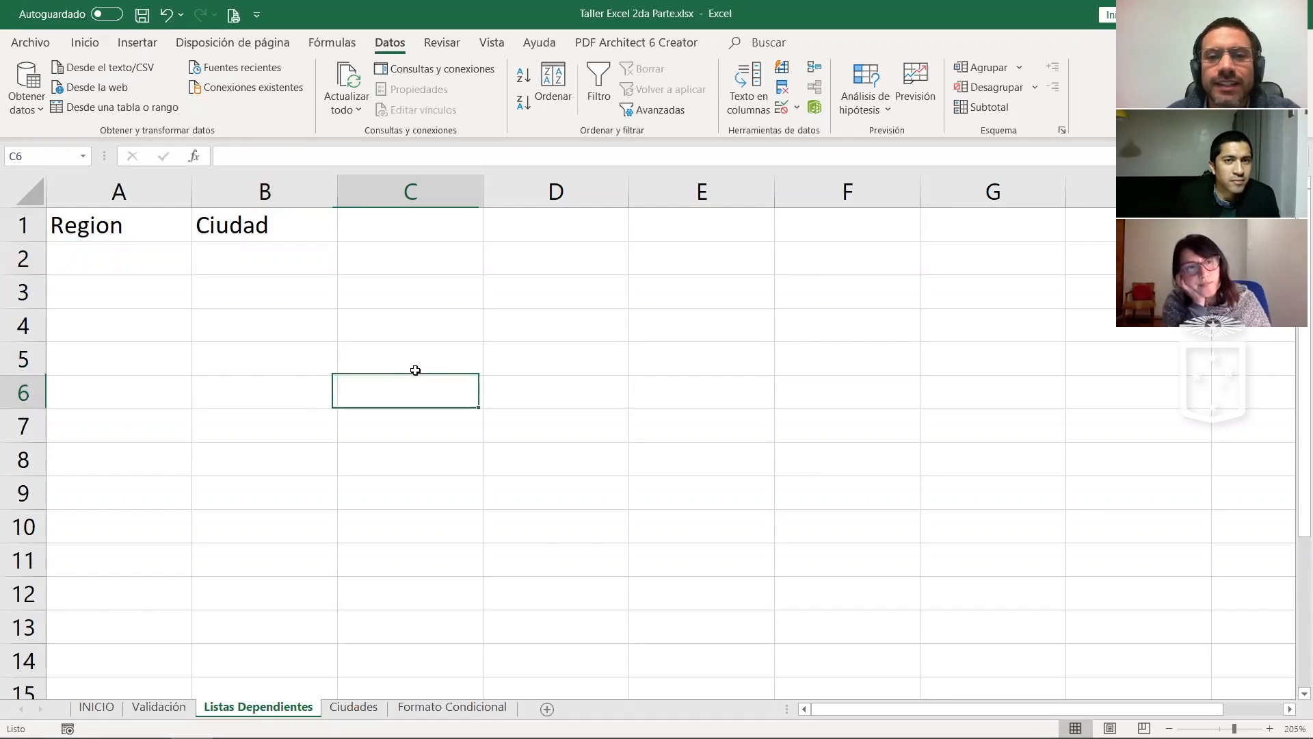
pyautogui.click(414, 330)
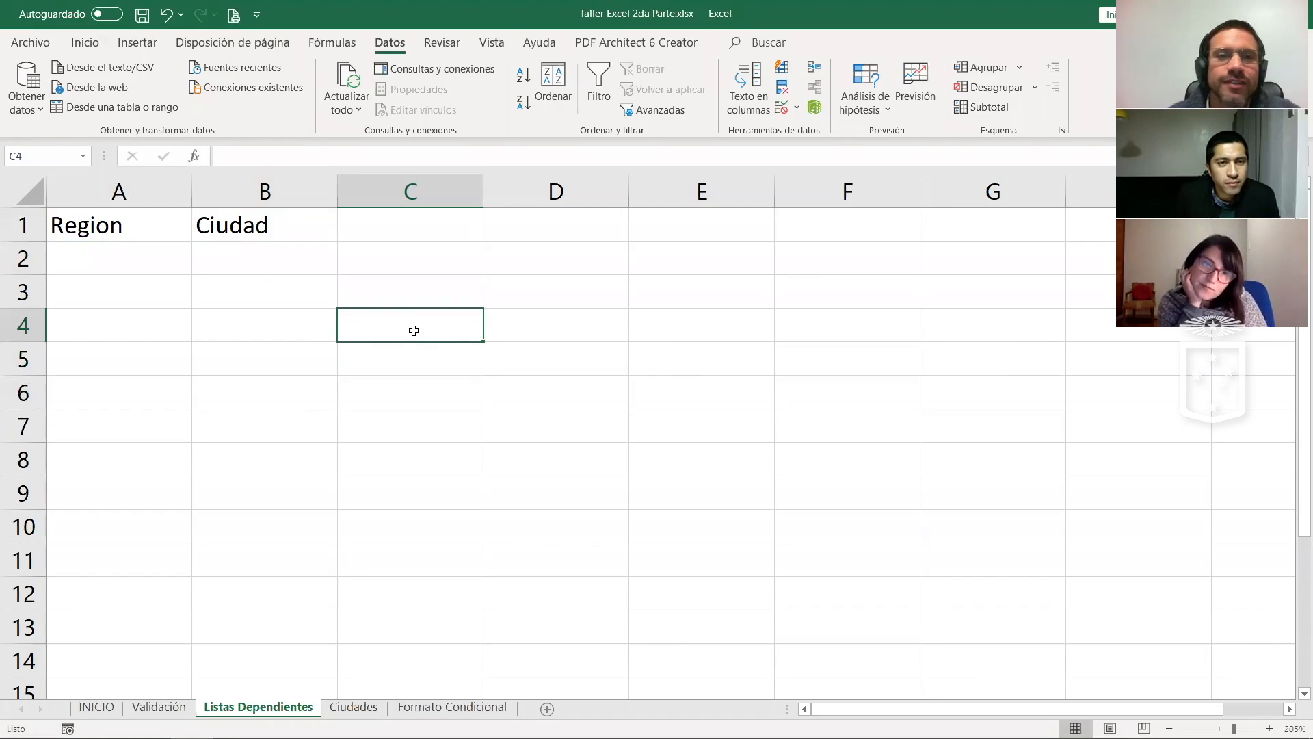
# Step: Enter the sample numbers 4, 7, 3, 7 and 9 in cells A3 to A7 under Region
pyautogui.click(117, 295)
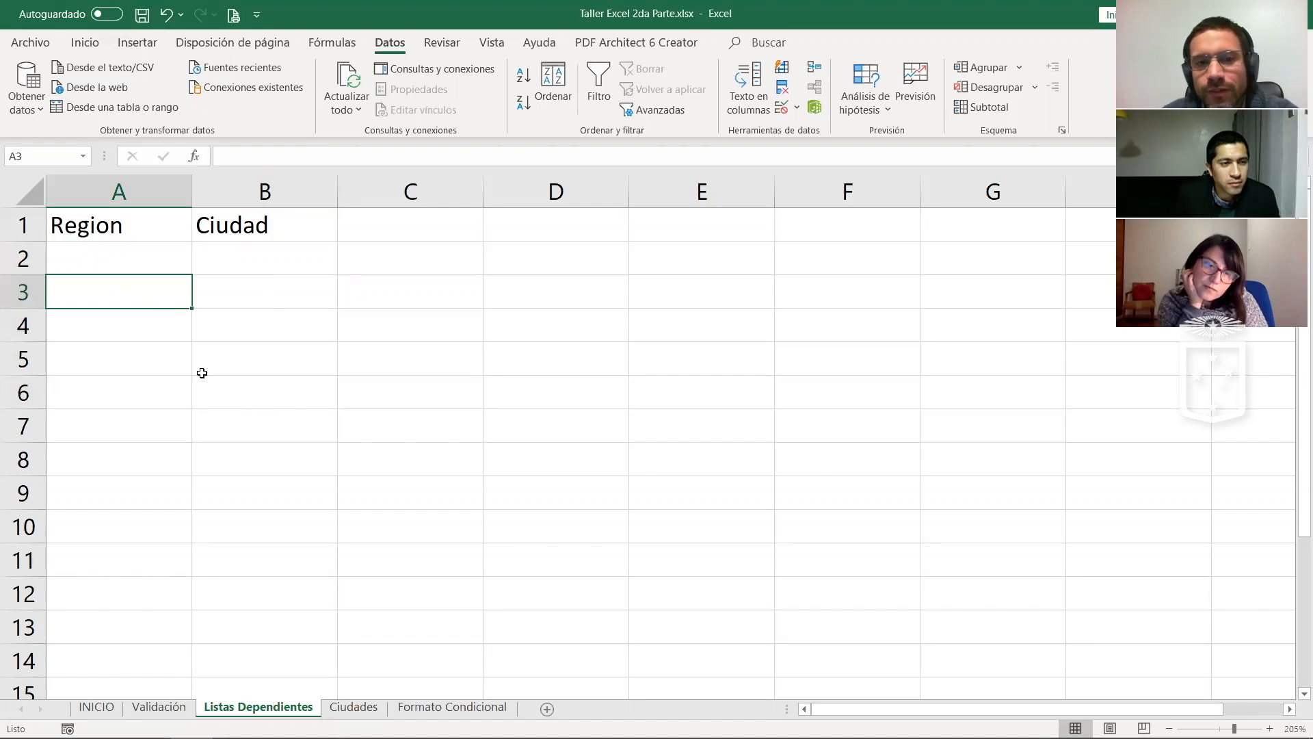
pyautogui.write('4 7 3 7 9')
pyautogui.press('Return')
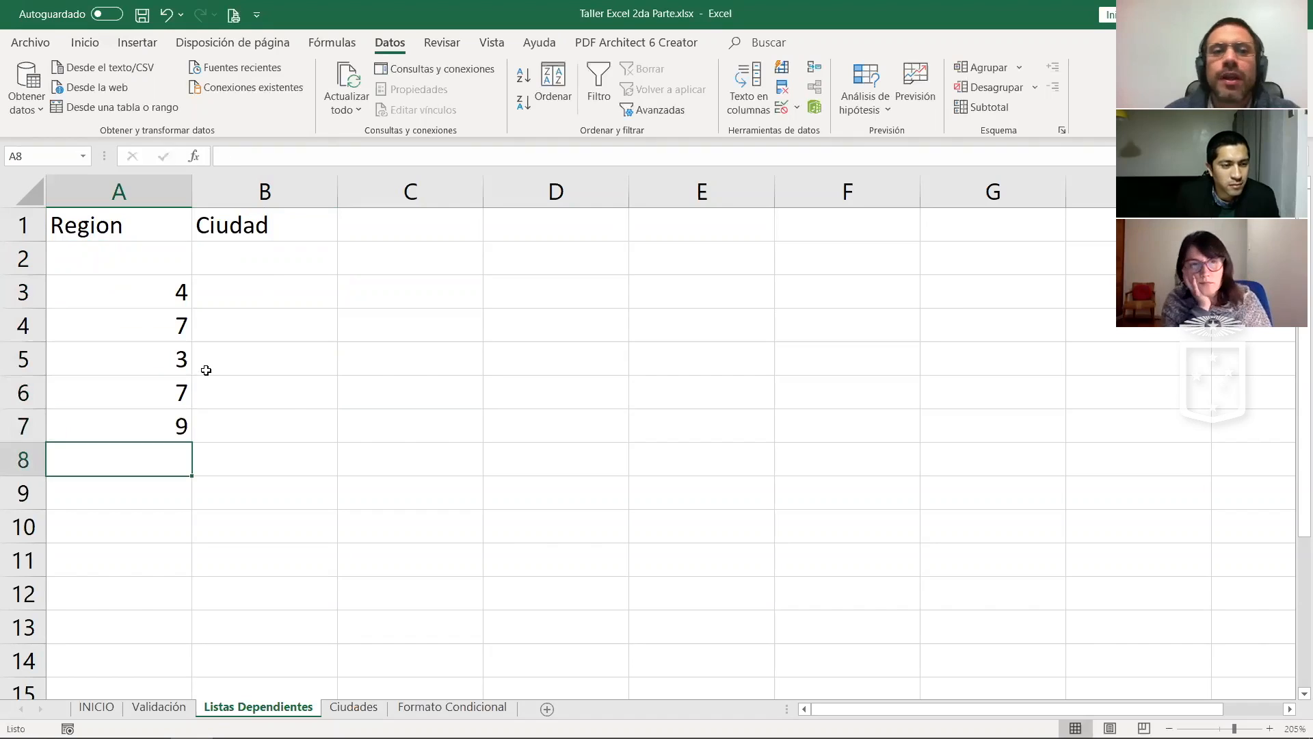
# Step: Name the range A3:A7 with the sample numbers "datos"
pyautogui.moveTo(150, 293); pyautogui.dragTo(137, 432)
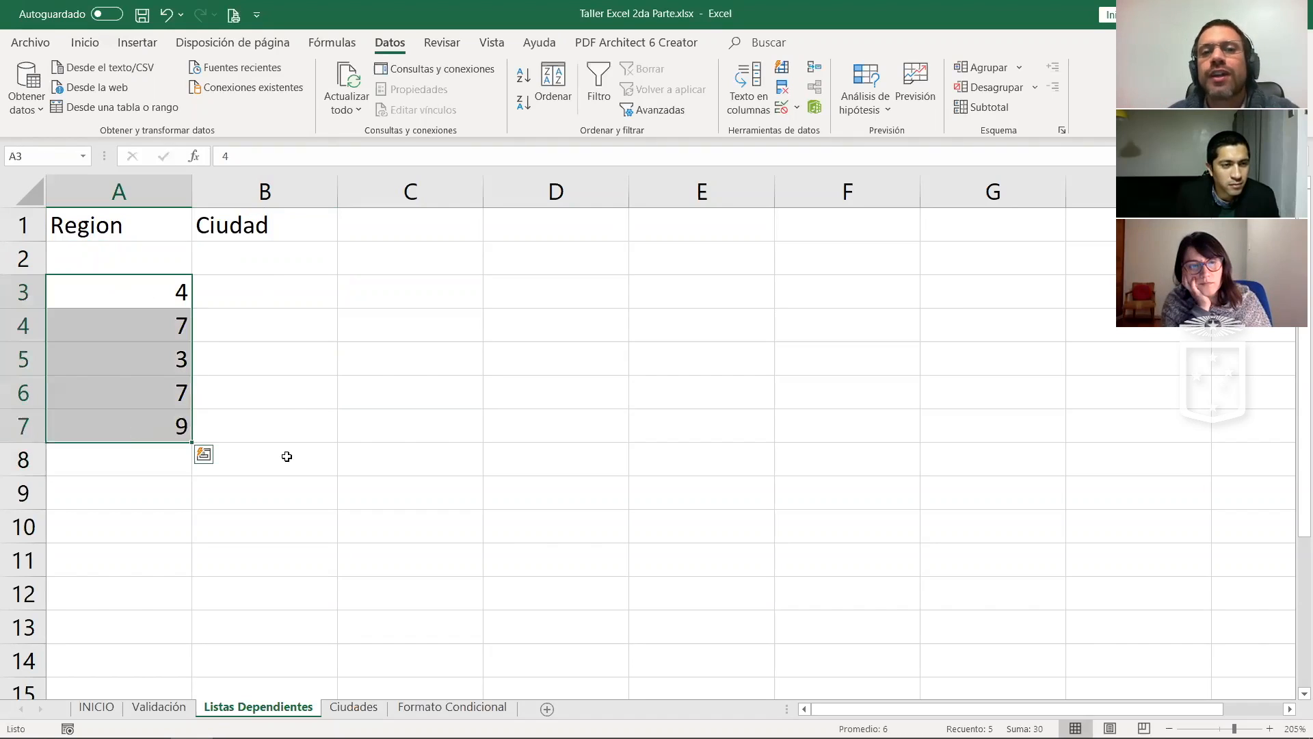
pyautogui.click(295, 402)
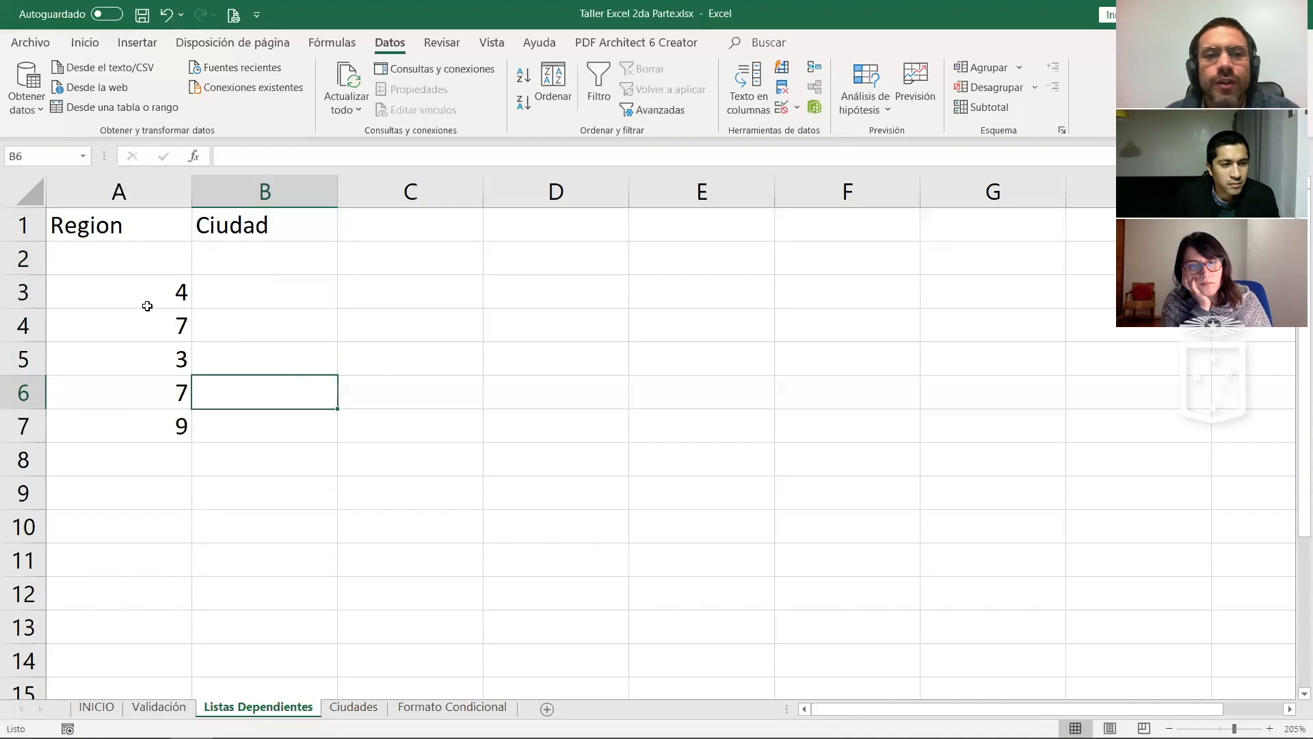
pyautogui.moveTo(130, 291); pyautogui.dragTo(161, 408)
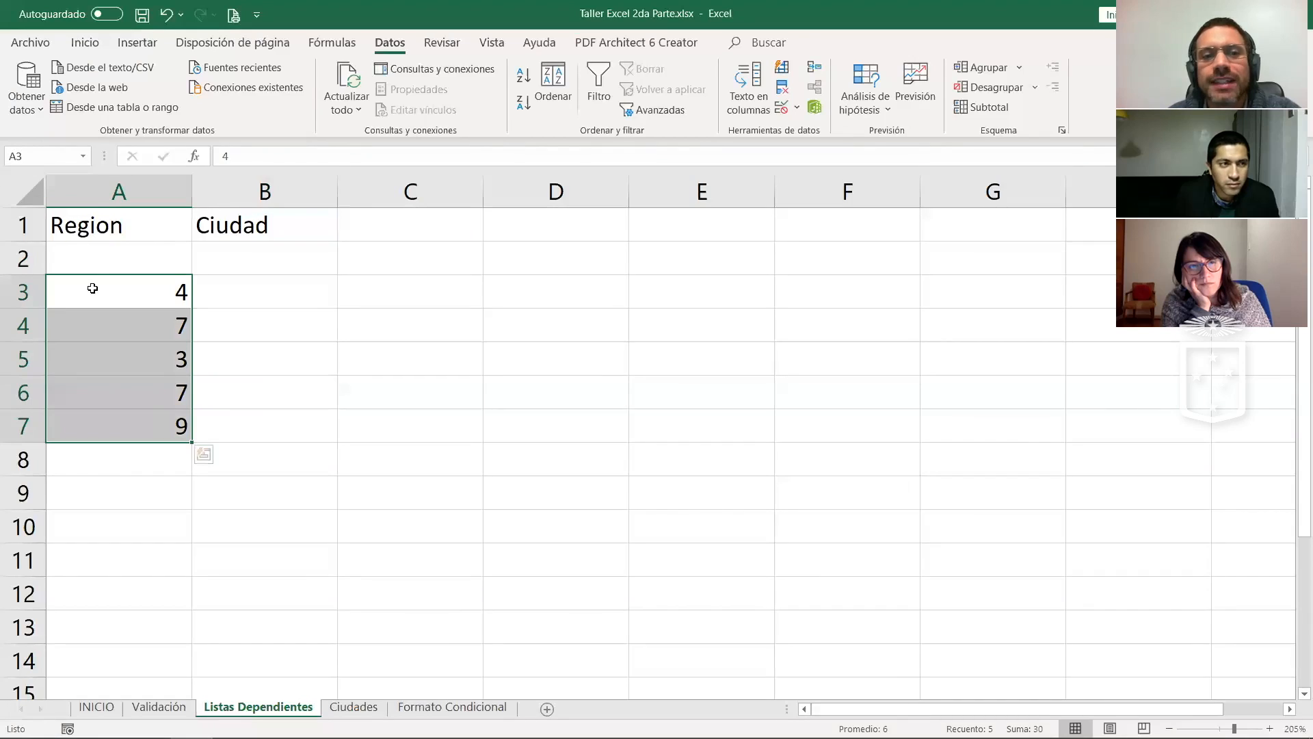
pyautogui.click(5, 156)
pyautogui.write('datos')
pyautogui.press('Return')
pyautogui.click(506, 394)
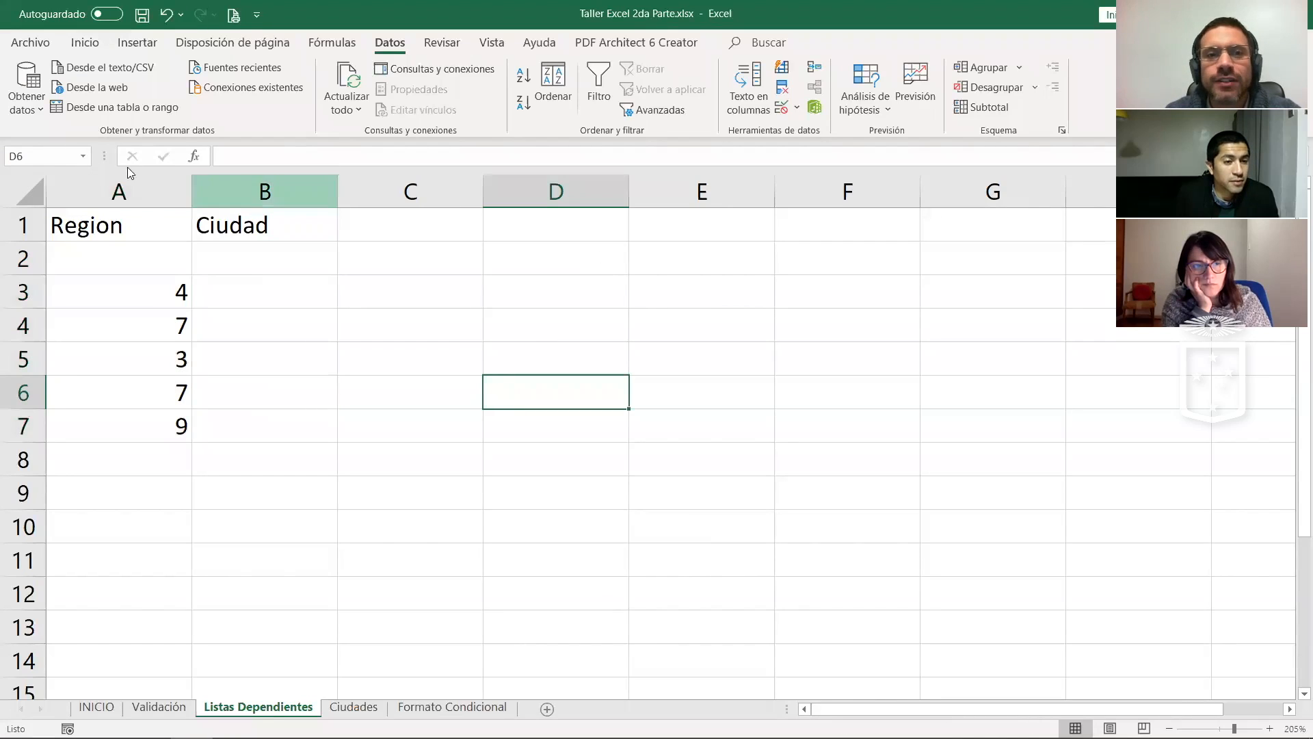
# Step: Go to the named range datos from the list of defined names to see which cells it covers
pyautogui.click(83, 157)
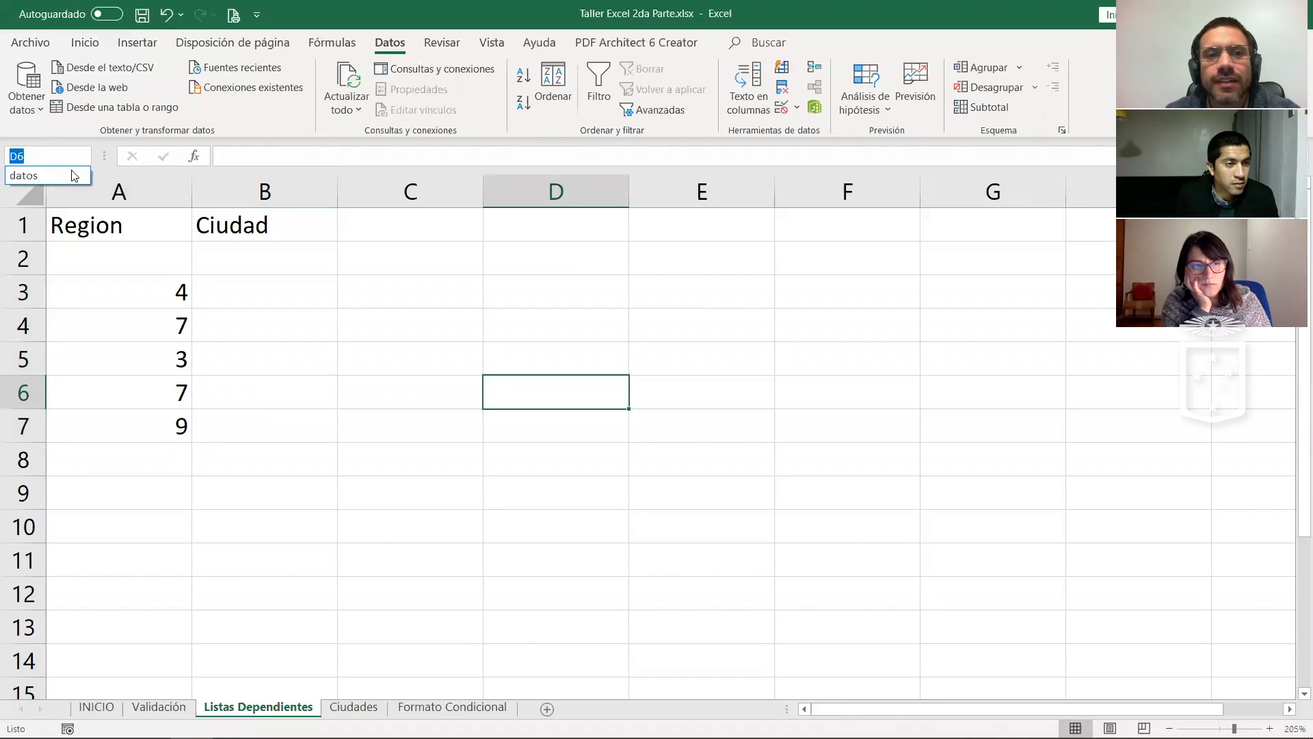
pyautogui.click(70, 173)
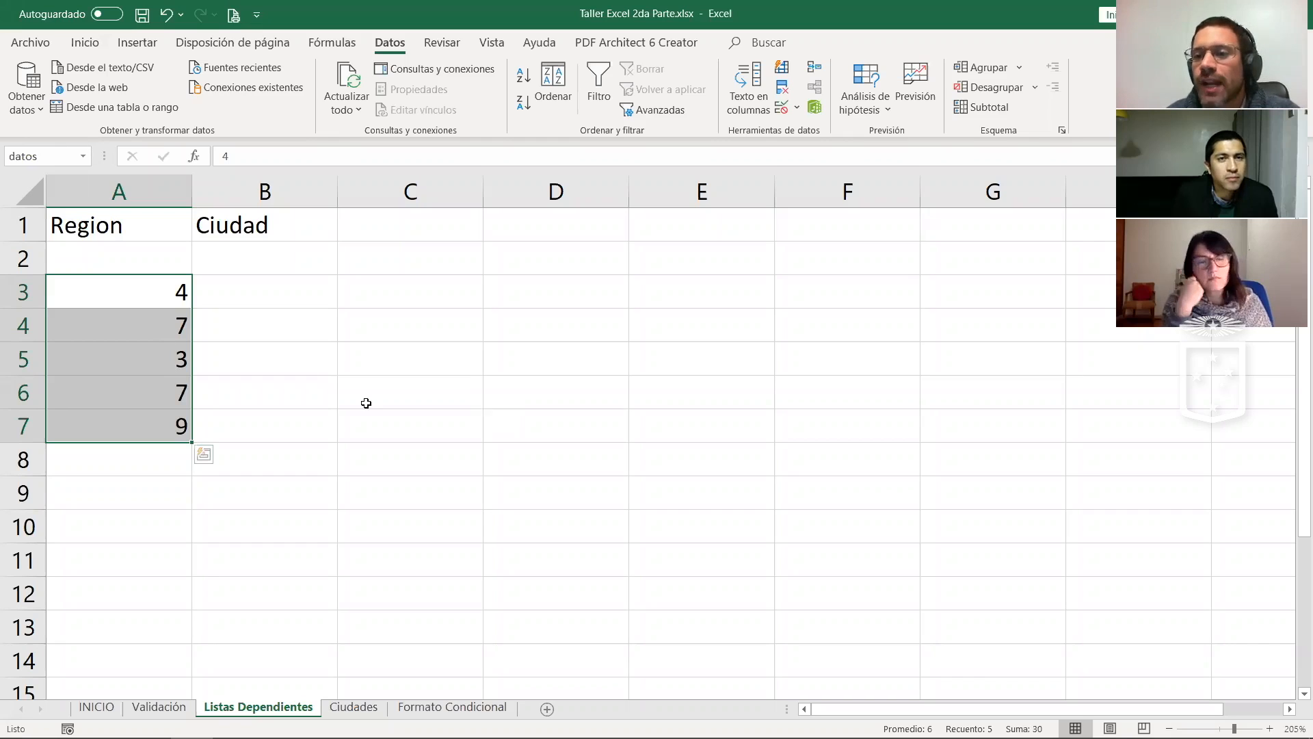
pyautogui.click(455, 411)
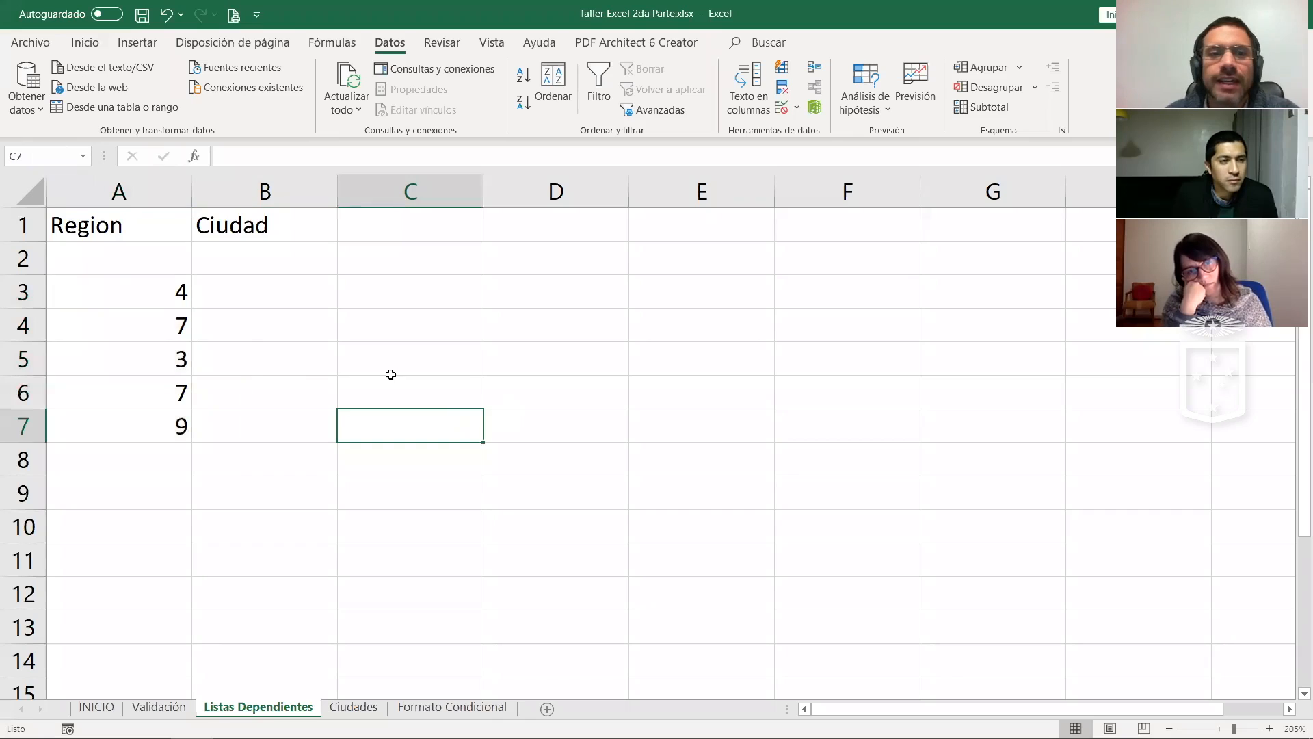
# Step: Select A3:A7 again to check its range name, and compare with single cells of the Region column
pyautogui.click(148, 316)
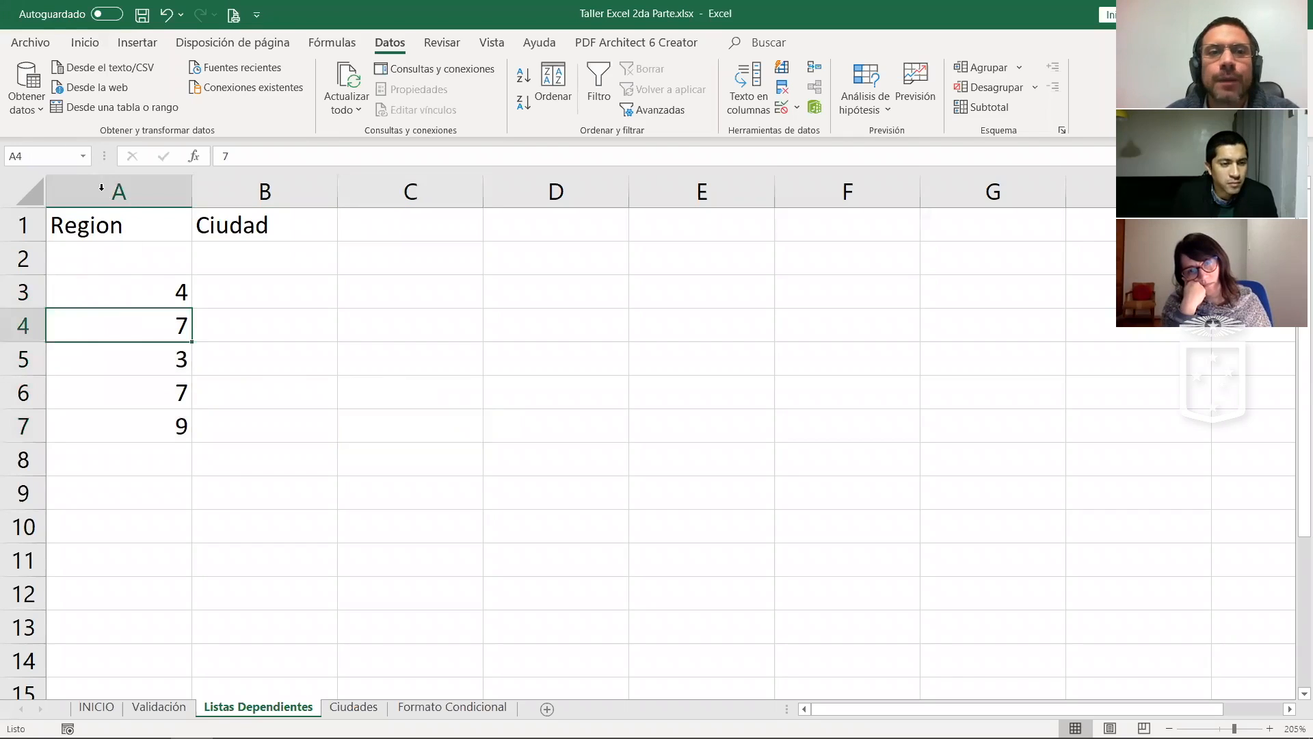
pyautogui.click(132, 286)
pyautogui.moveTo(117, 315); pyautogui.dragTo(119, 426)
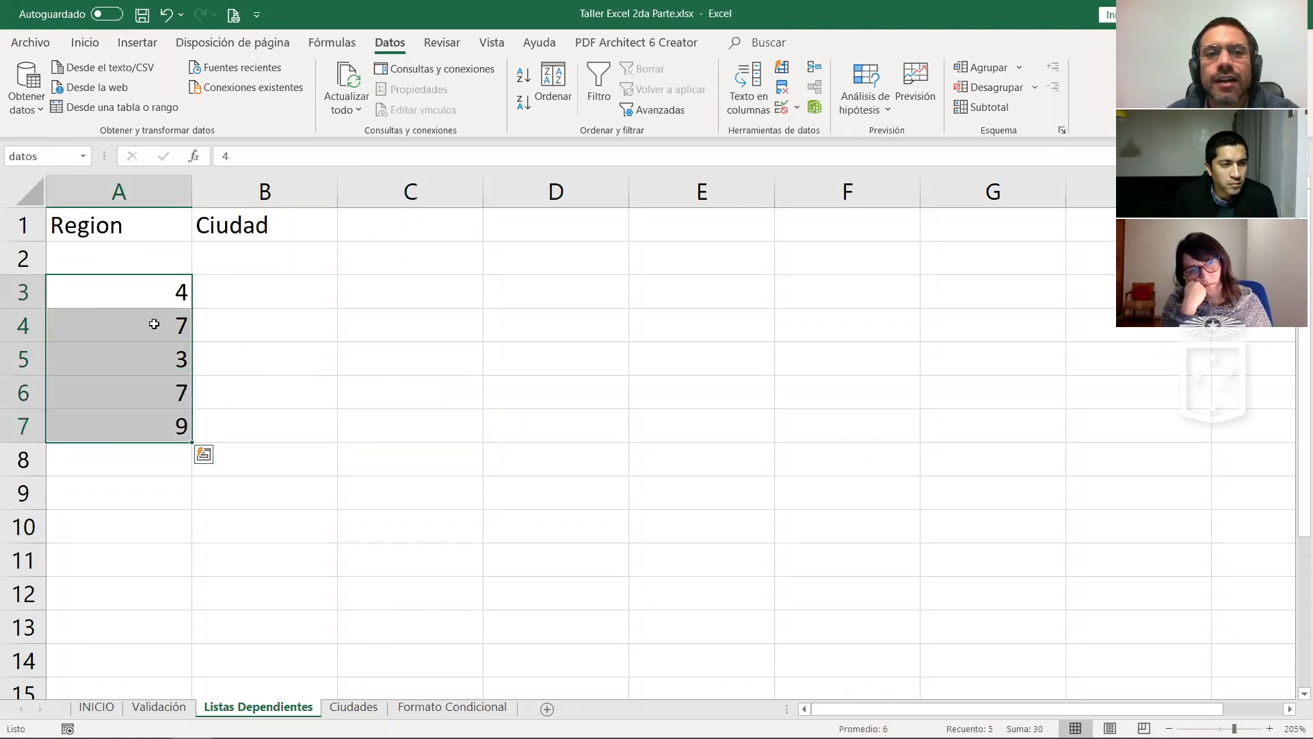
pyautogui.click(85, 162)
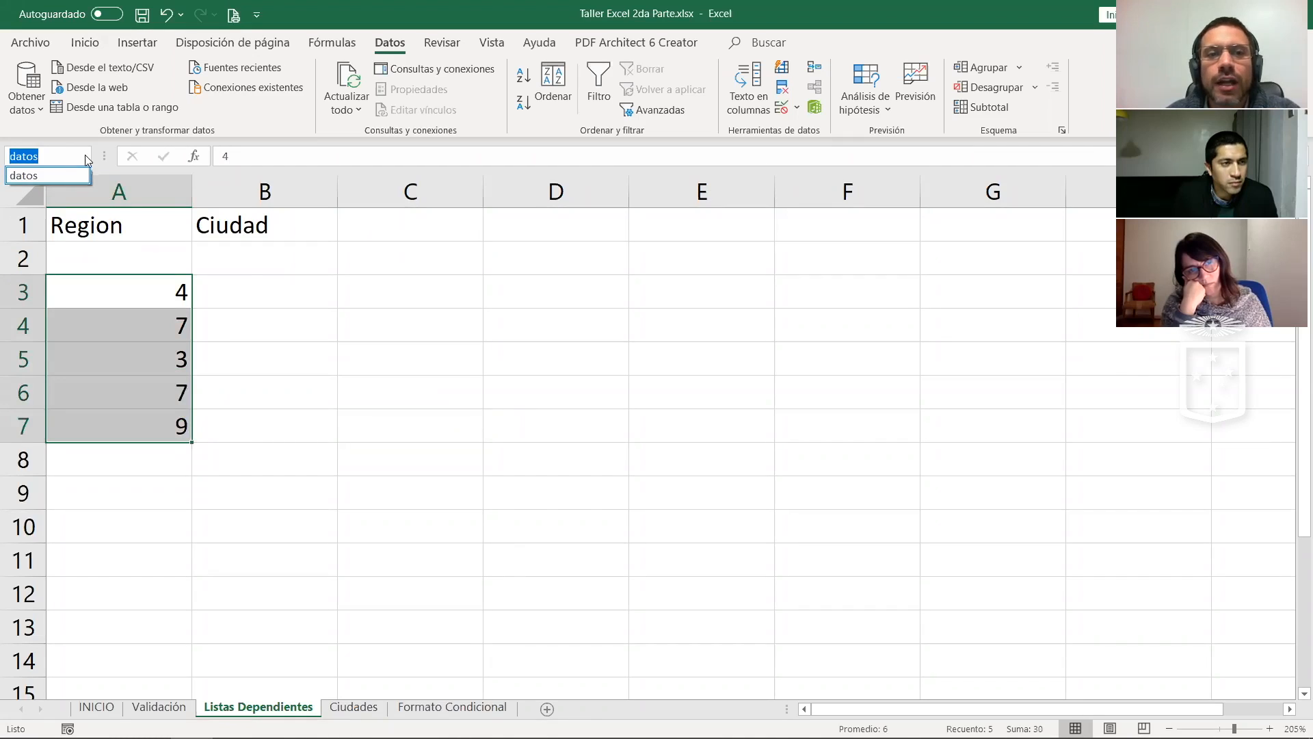
pyautogui.press('Return')
pyautogui.click(365, 355)
pyautogui.click(136, 263)
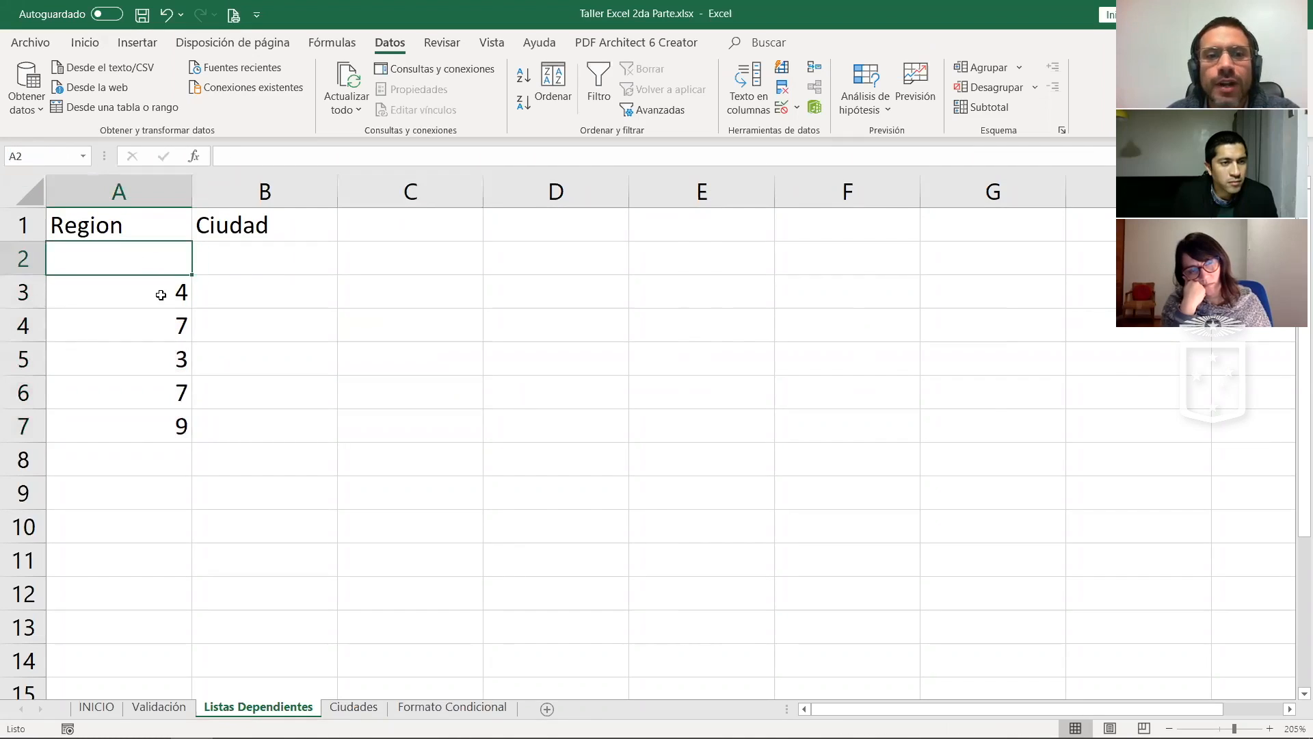
pyautogui.click(161, 293)
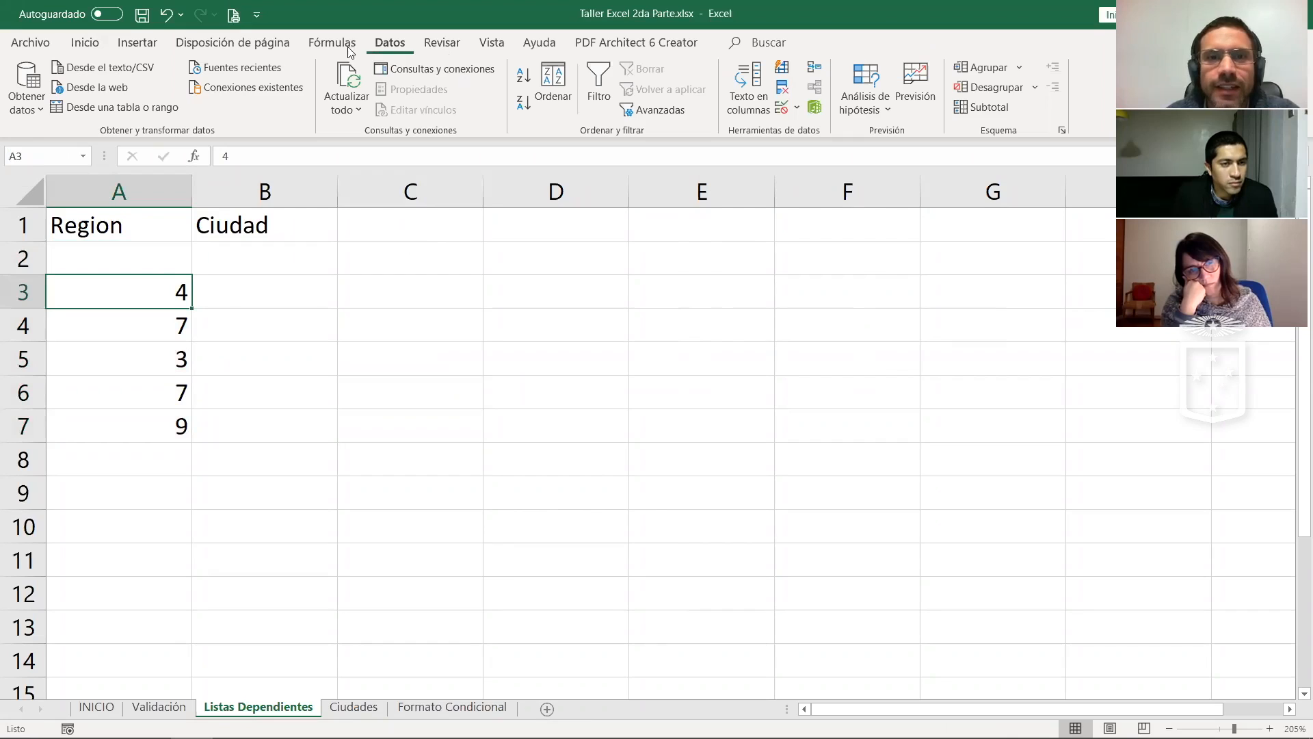
pyautogui.click(198, 43)
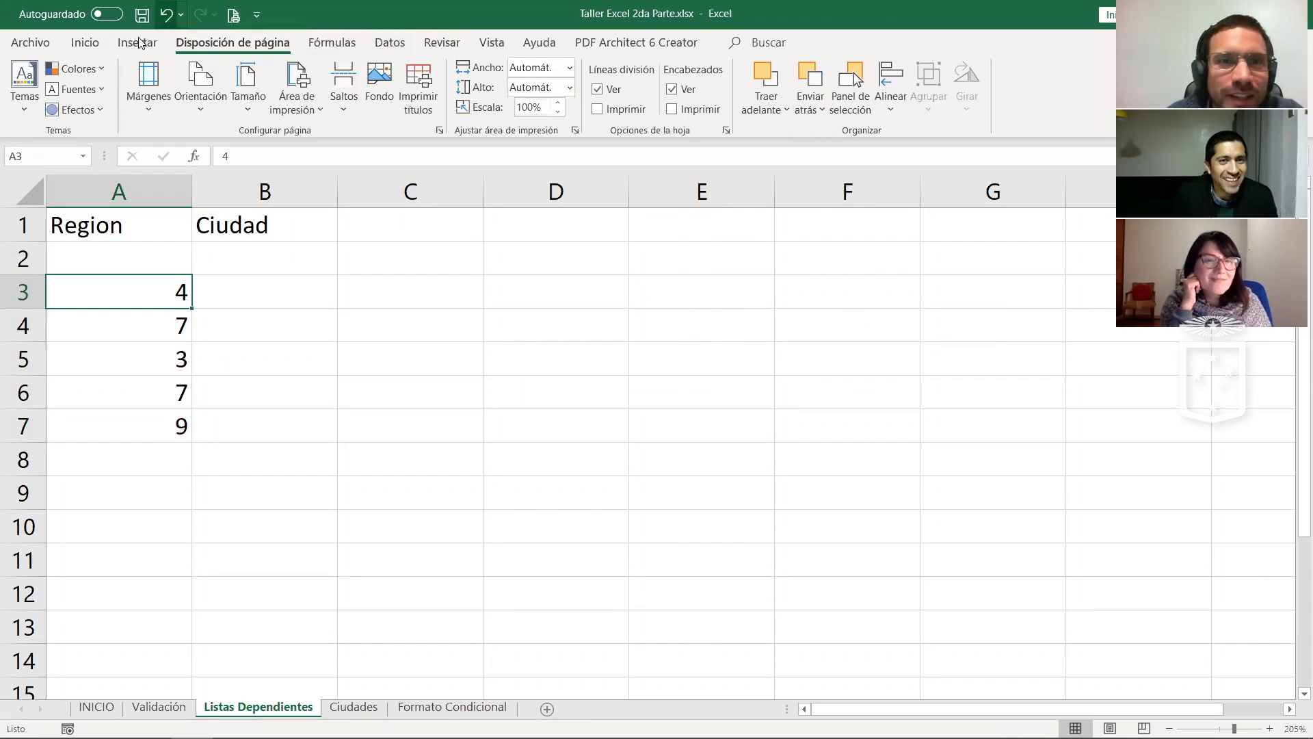
pyautogui.click(85, 43)
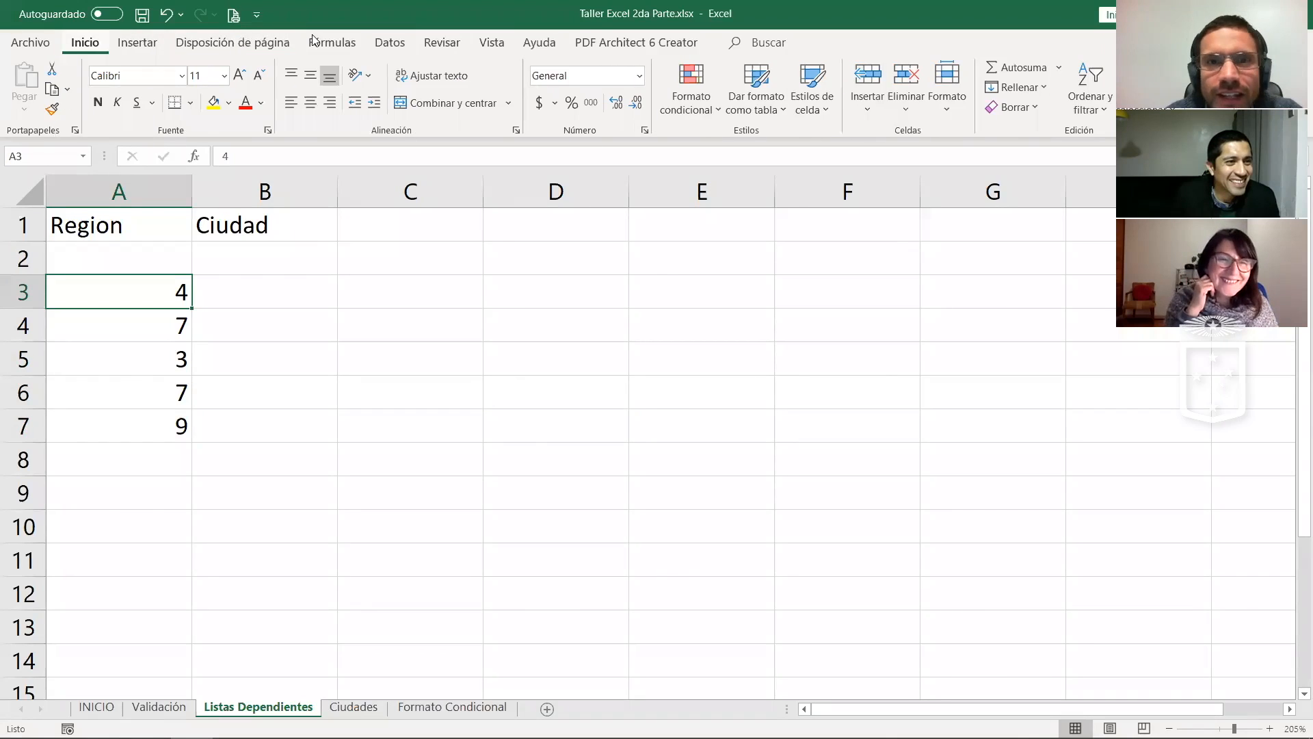
pyautogui.click(390, 43)
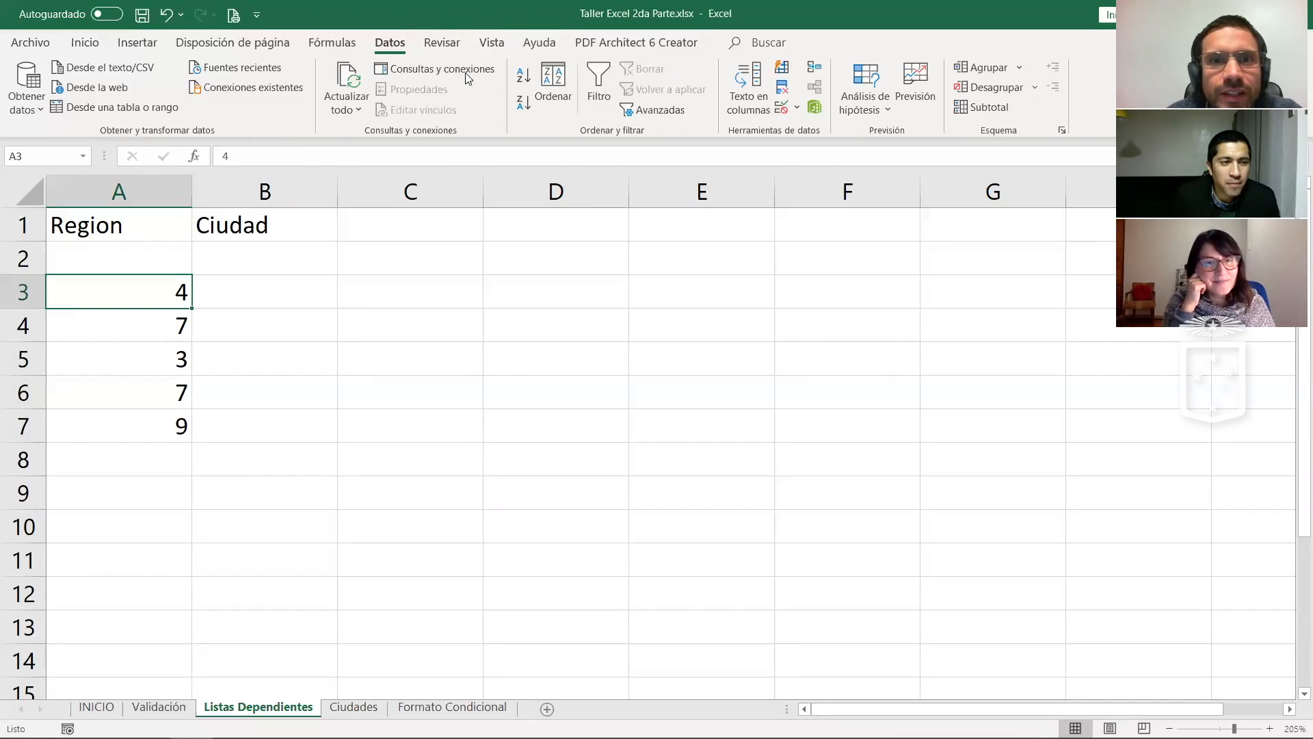
pyautogui.click(453, 44)
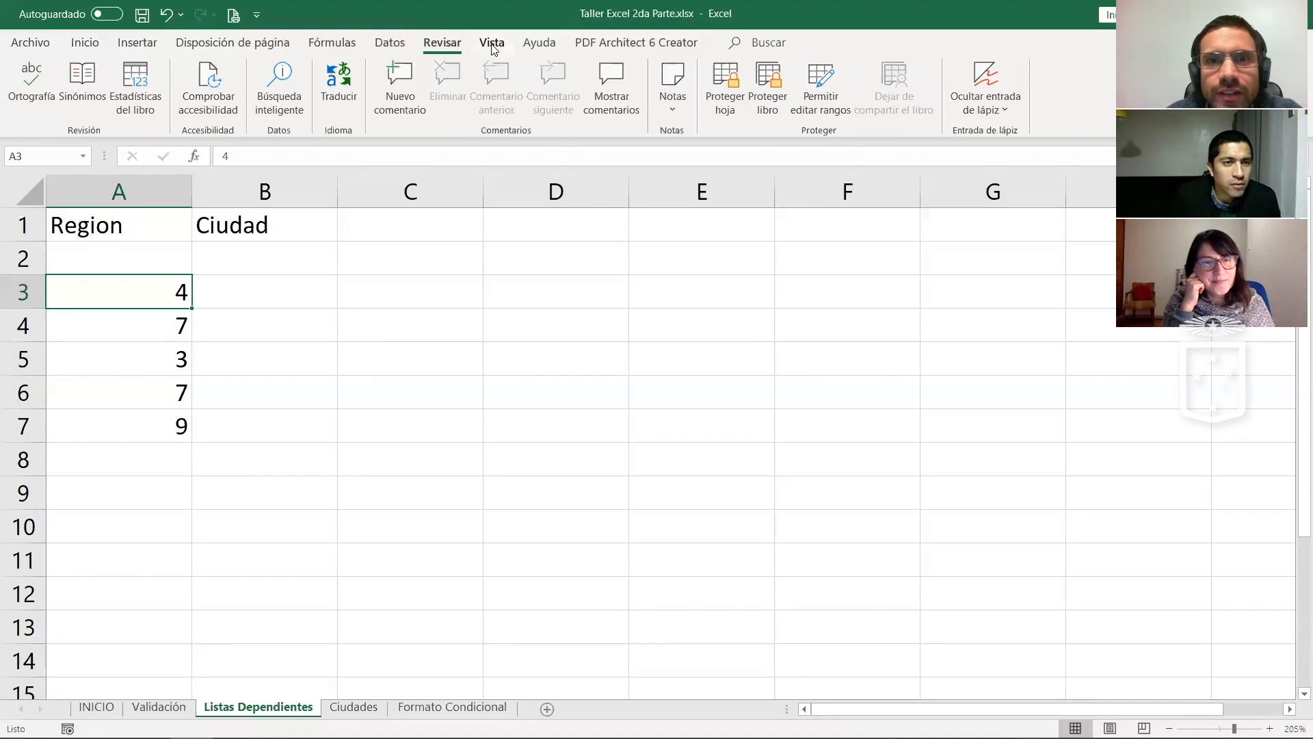
pyautogui.click(268, 46)
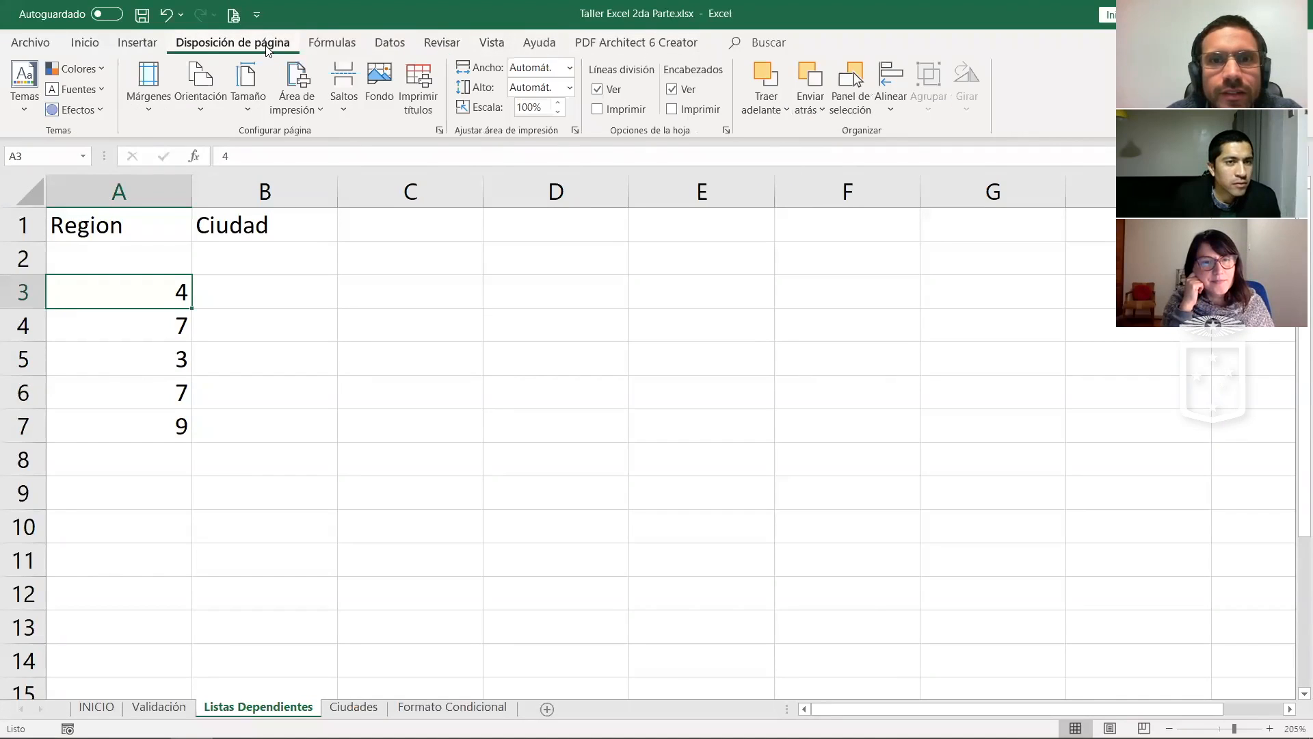
pyautogui.click(145, 45)
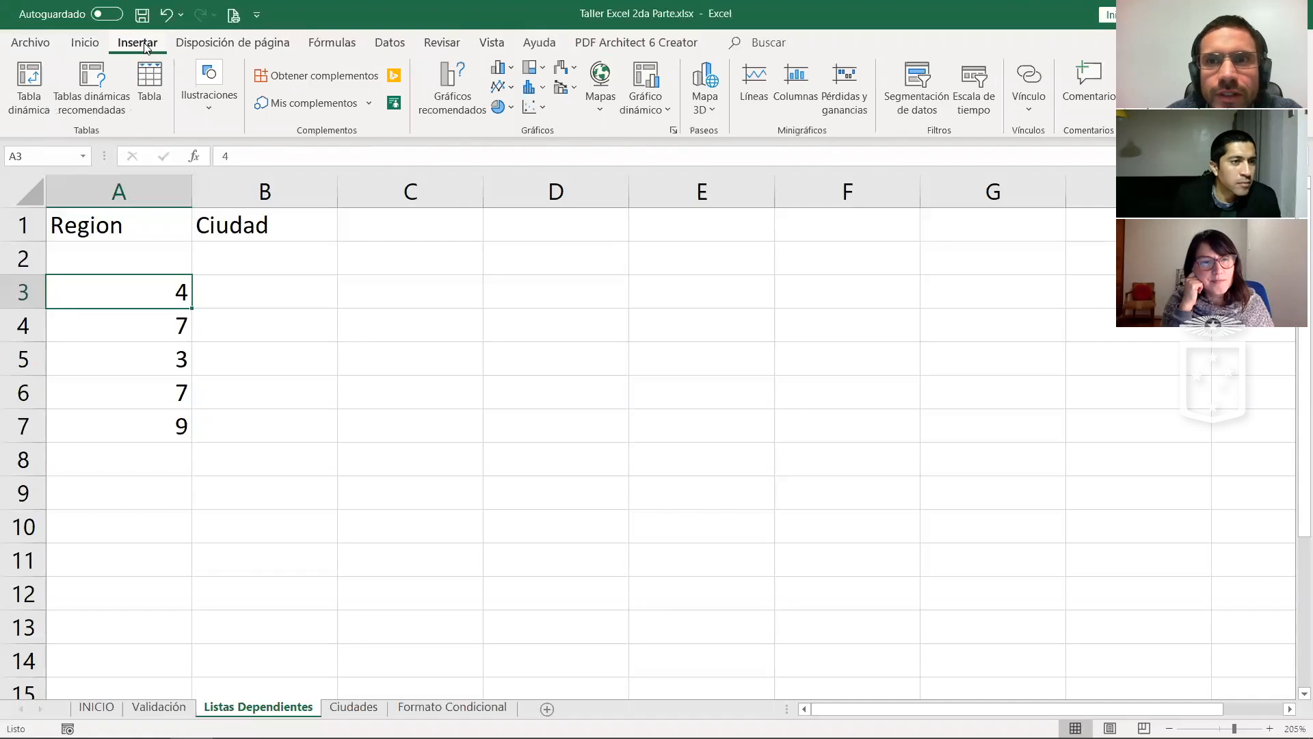
pyautogui.click(85, 44)
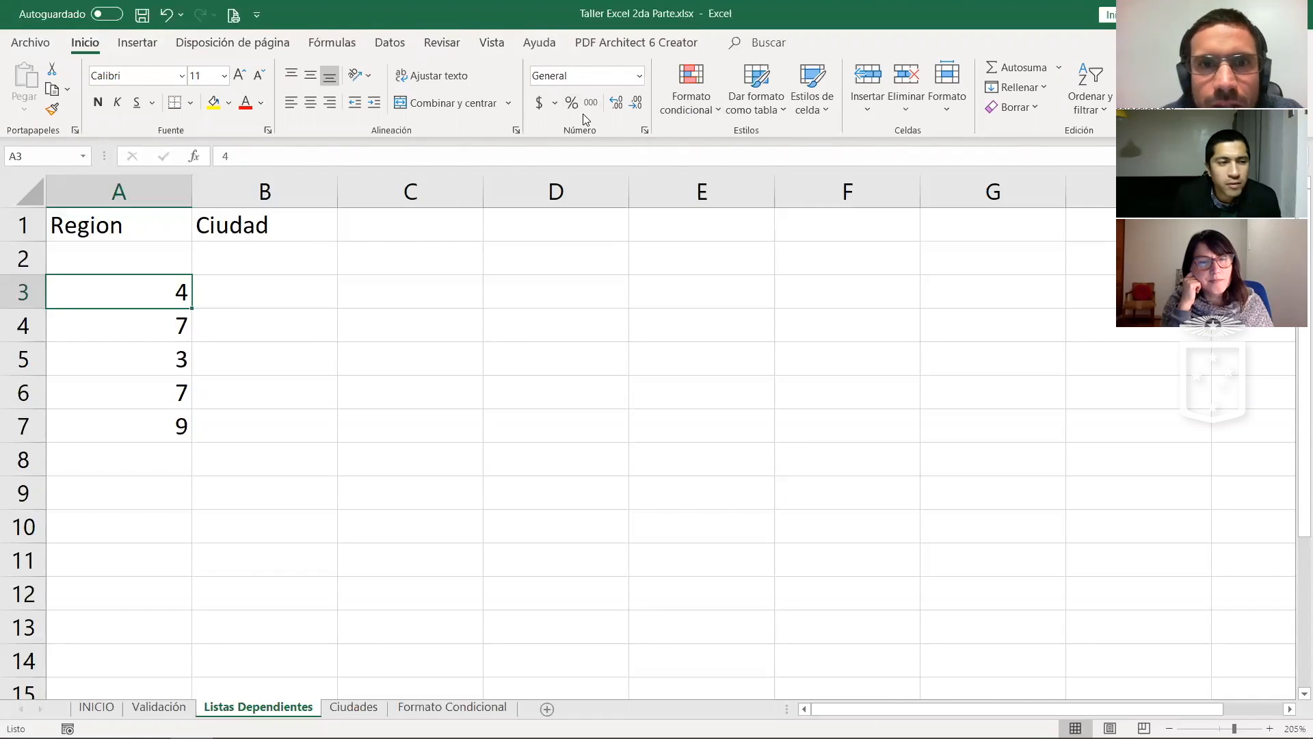
pyautogui.click(156, 47)
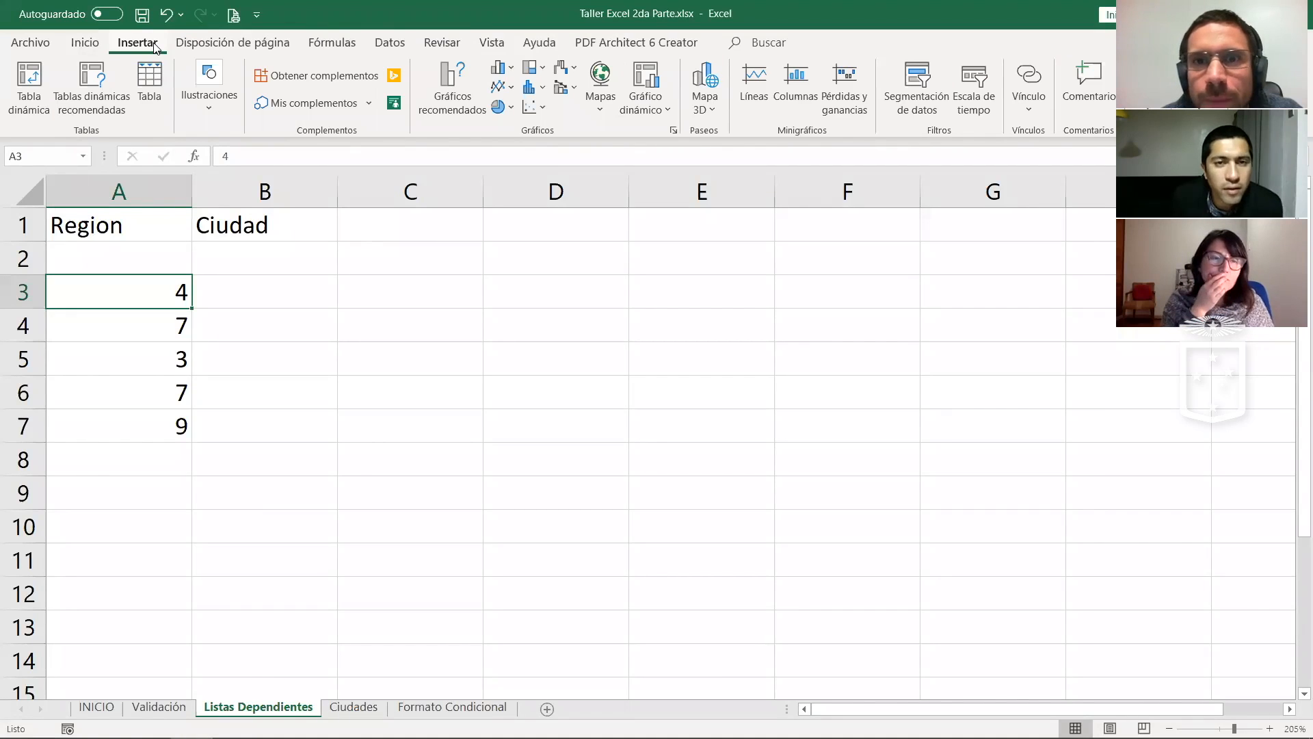
pyautogui.click(255, 44)
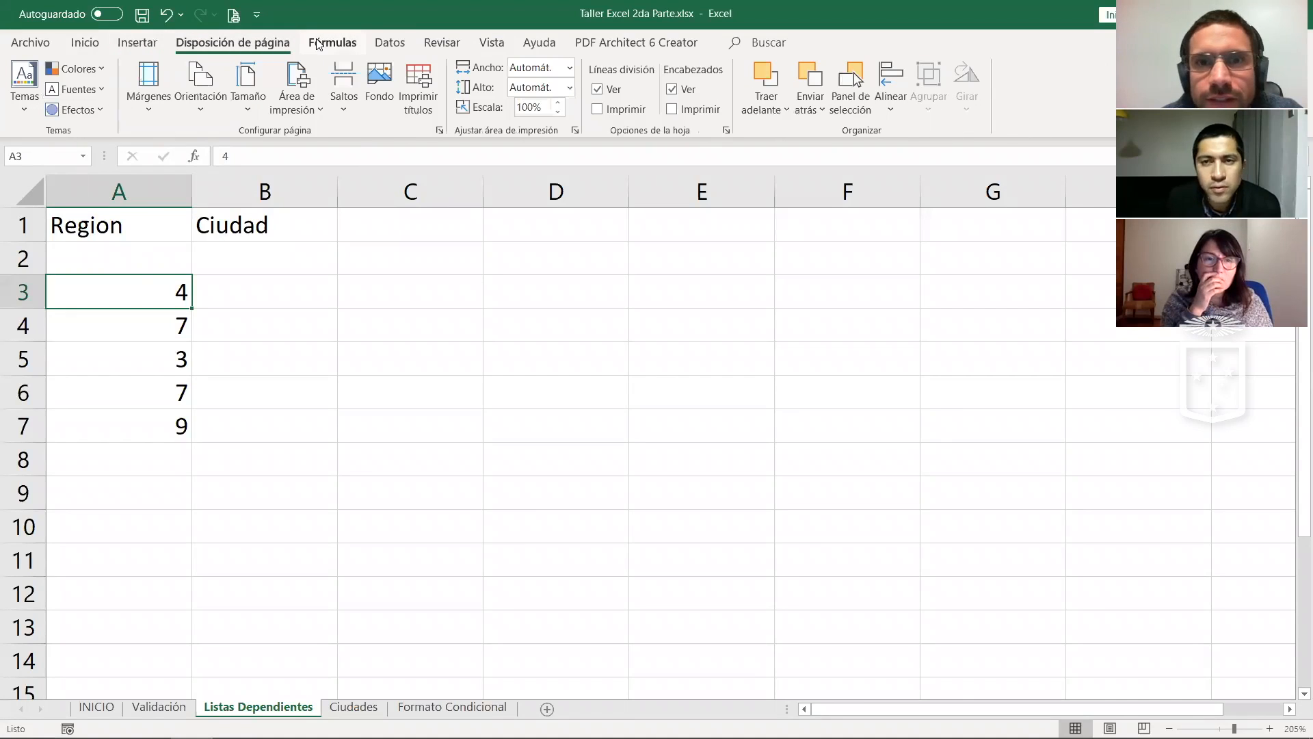
# Step: Rename the defined name datos to datosX and check it in the workbook's list of names
pyautogui.click(319, 43)
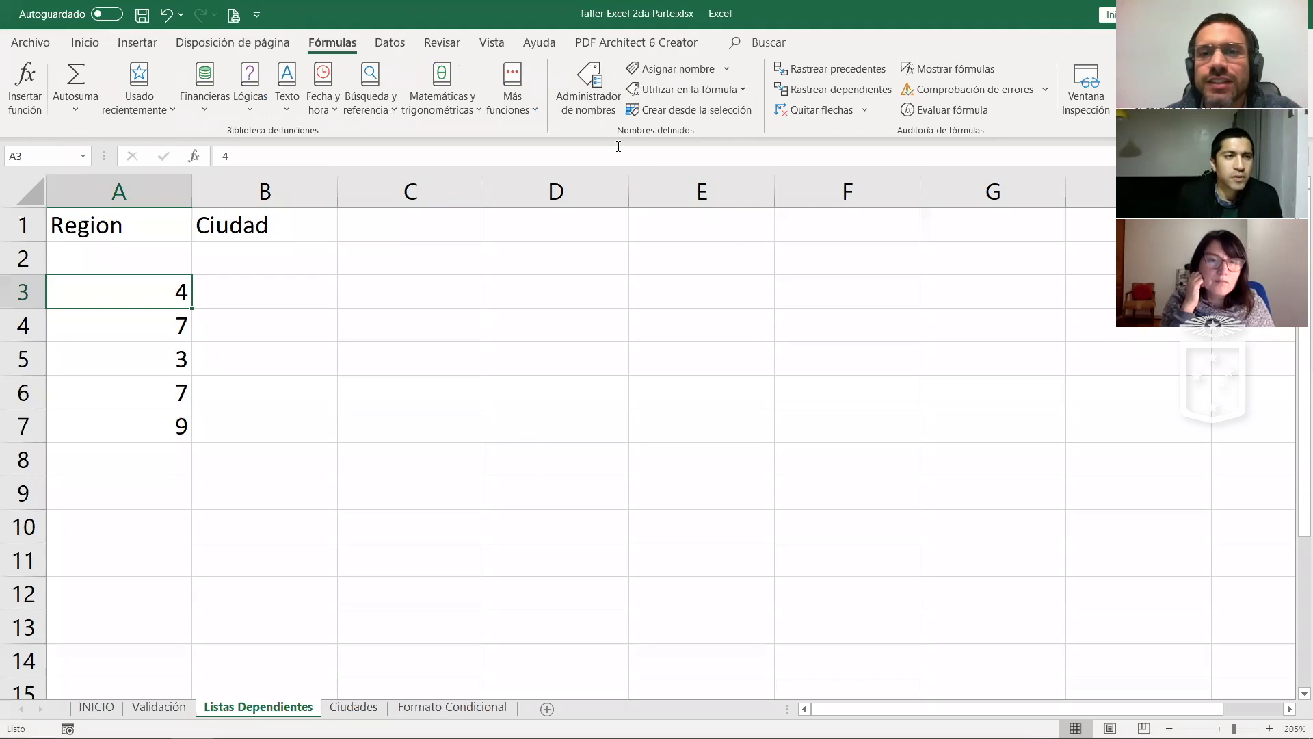
pyautogui.click(593, 93)
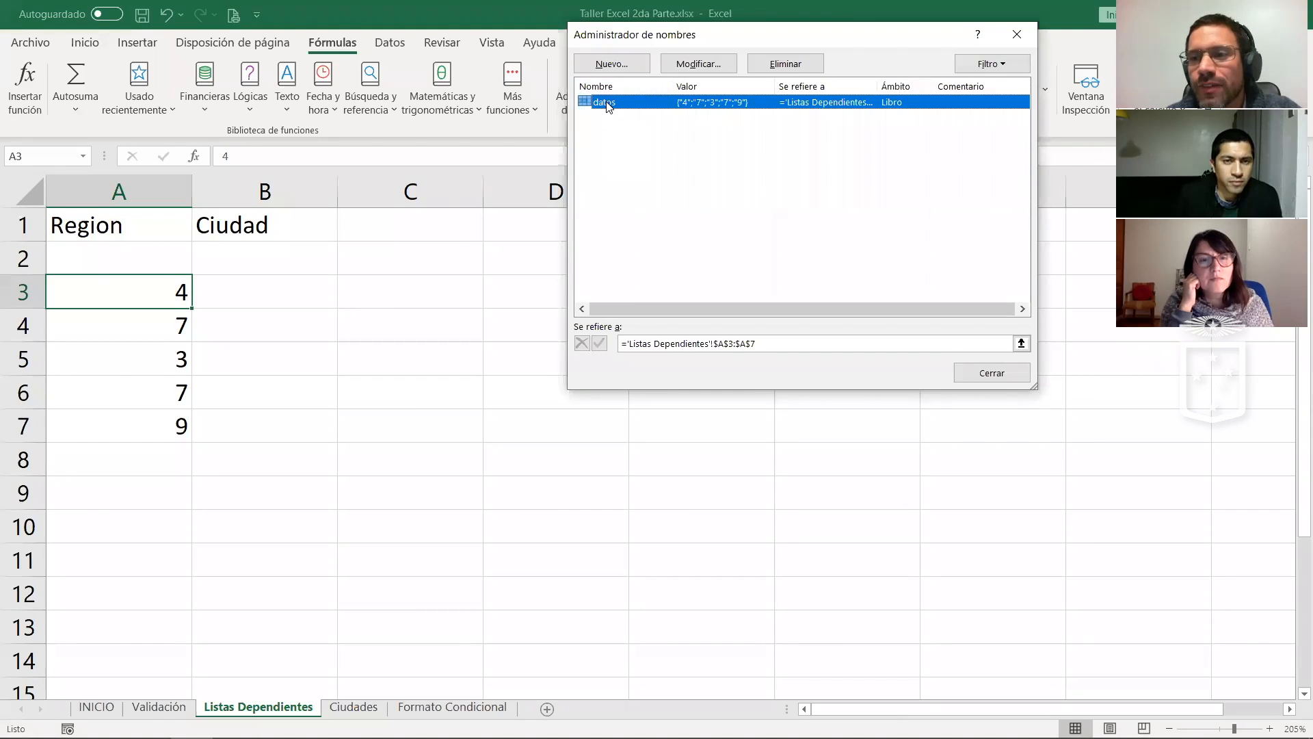
pyautogui.click(669, 65)
pyautogui.click(771, 147)
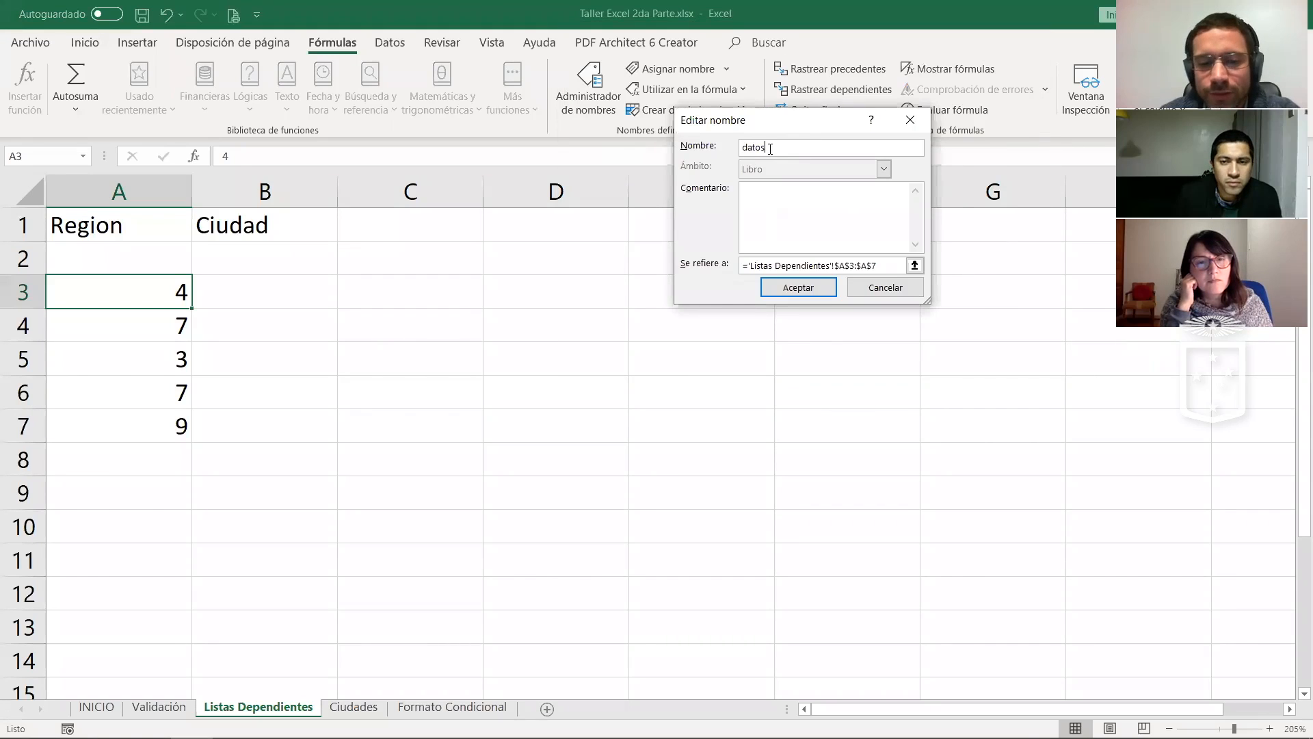
pyautogui.click(791, 291)
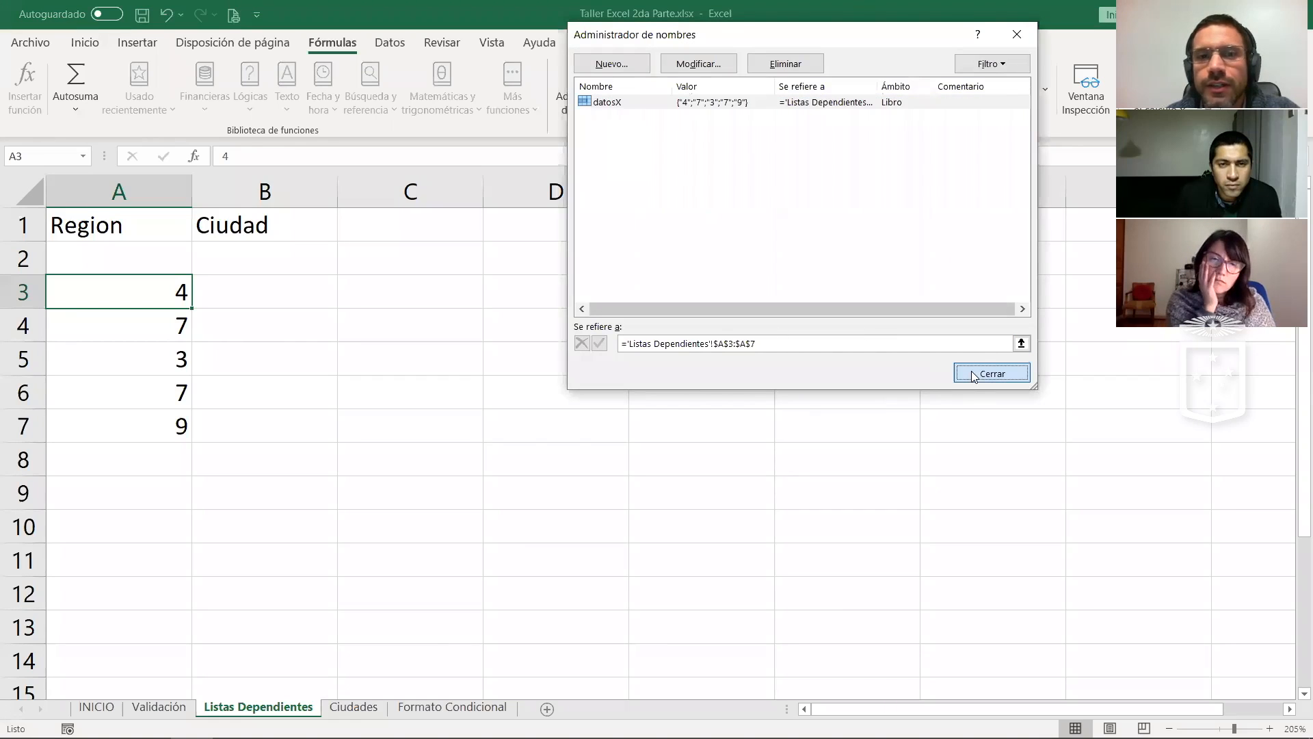
pyautogui.click(84, 157)
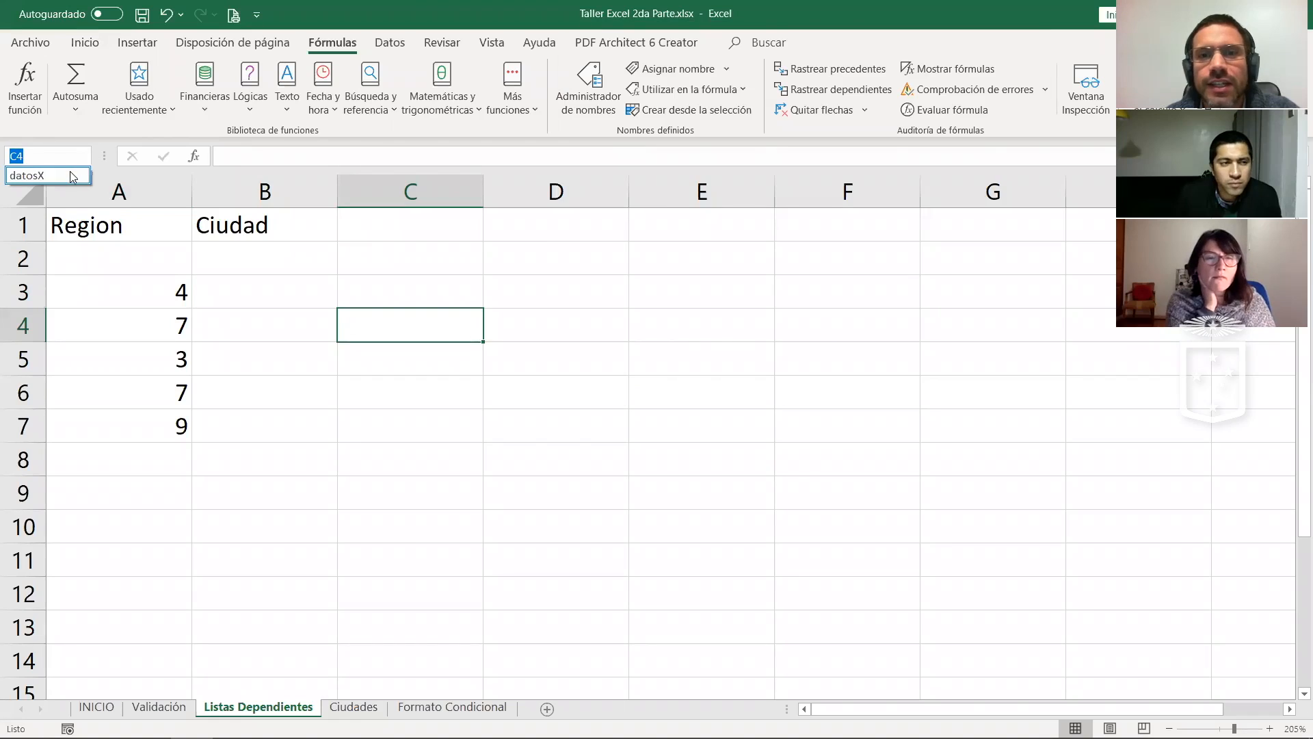
pyautogui.press('Escape')
# Step: Define a workbook-scoped name valores that refers to cells A1:B1 of the Listas Dependientes sheet
pyautogui.click(588, 87)
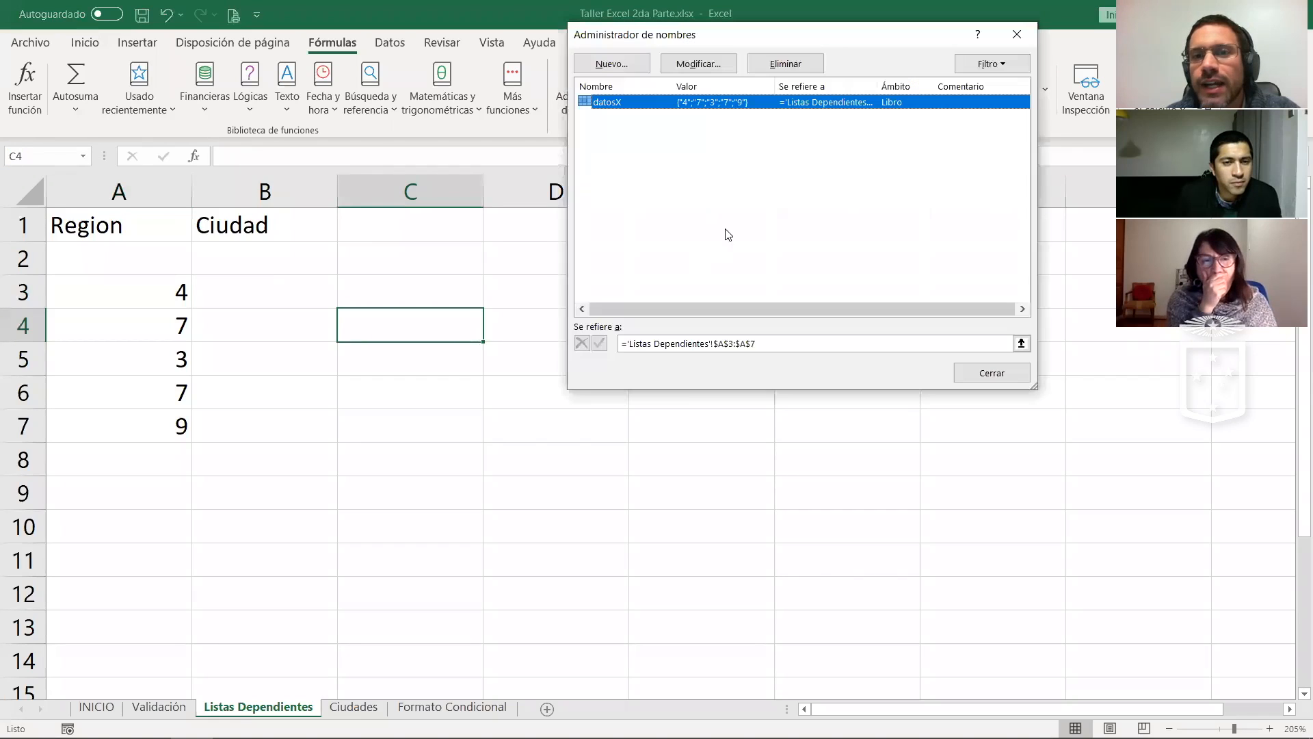
pyautogui.click(641, 68)
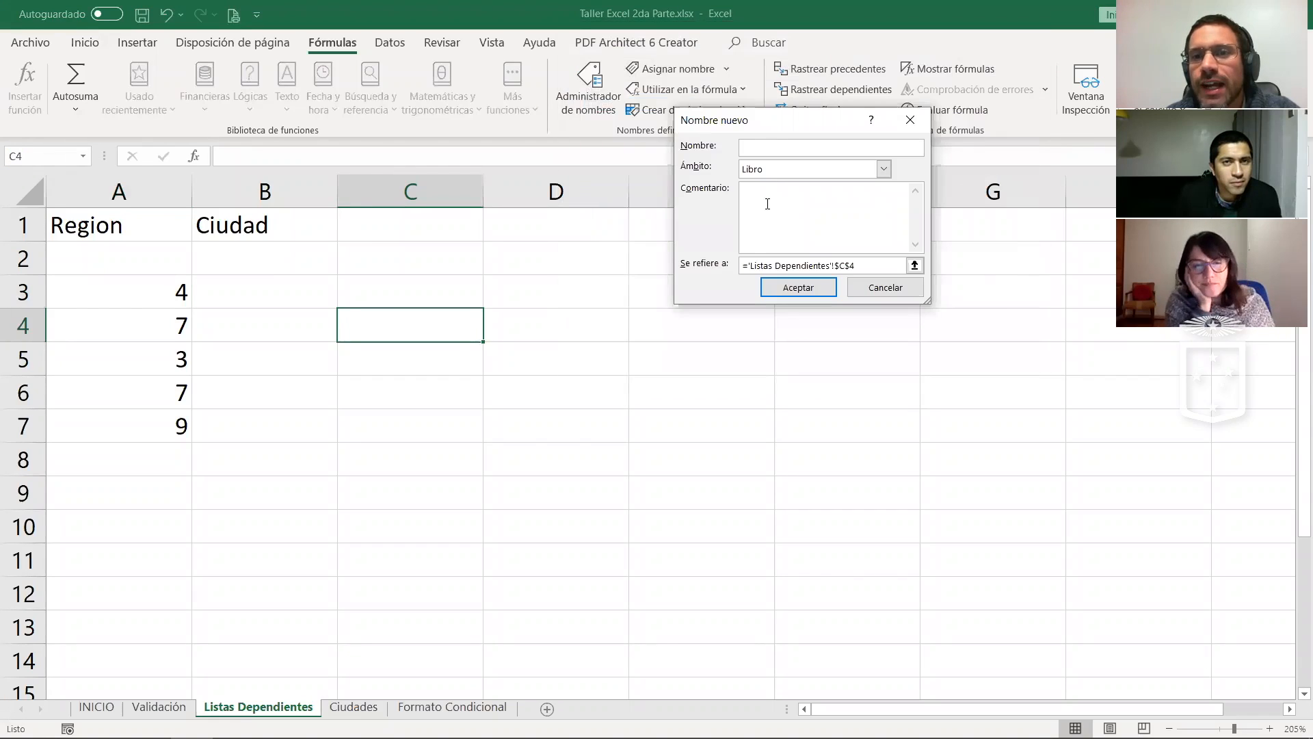
pyautogui.write('valores')
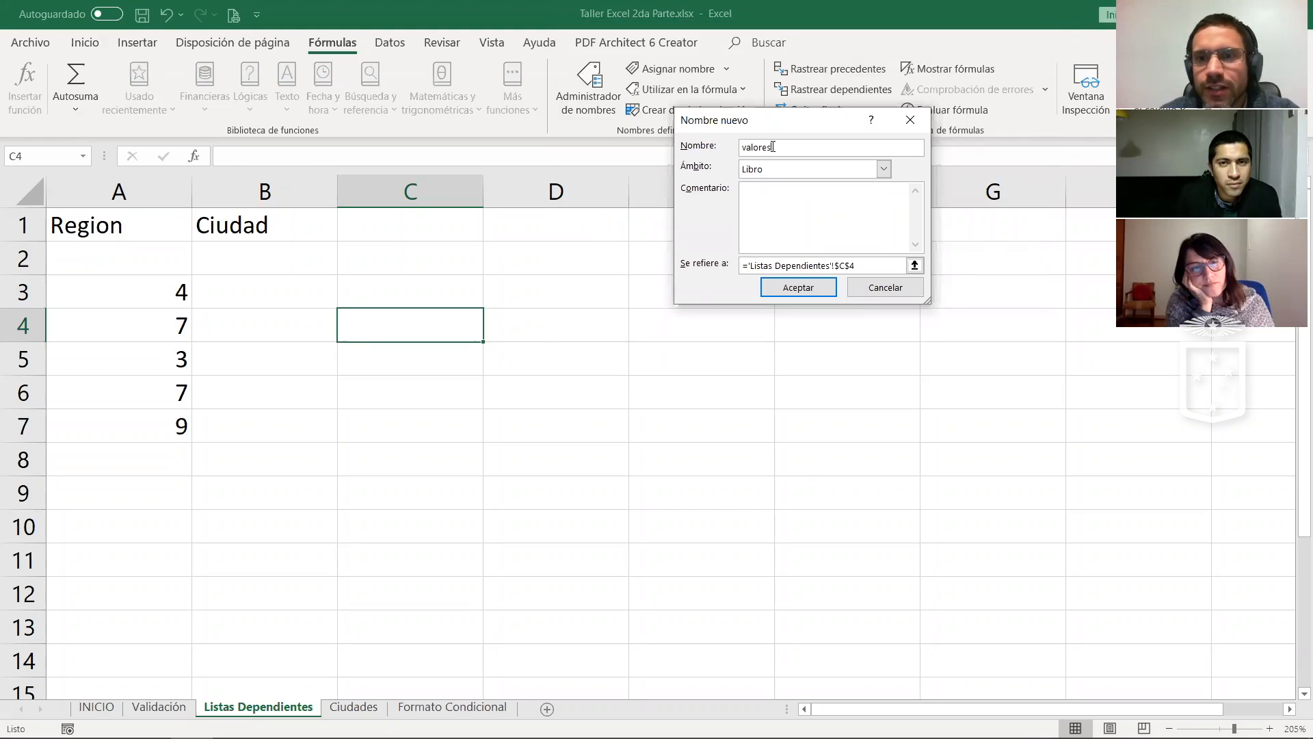
pyautogui.click(849, 265)
pyautogui.moveTo(864, 264); pyautogui.dragTo(714, 267)
pyautogui.click(915, 266)
pyautogui.click(184, 223)
pyautogui.moveTo(184, 223); pyautogui.dragTo(267, 225)
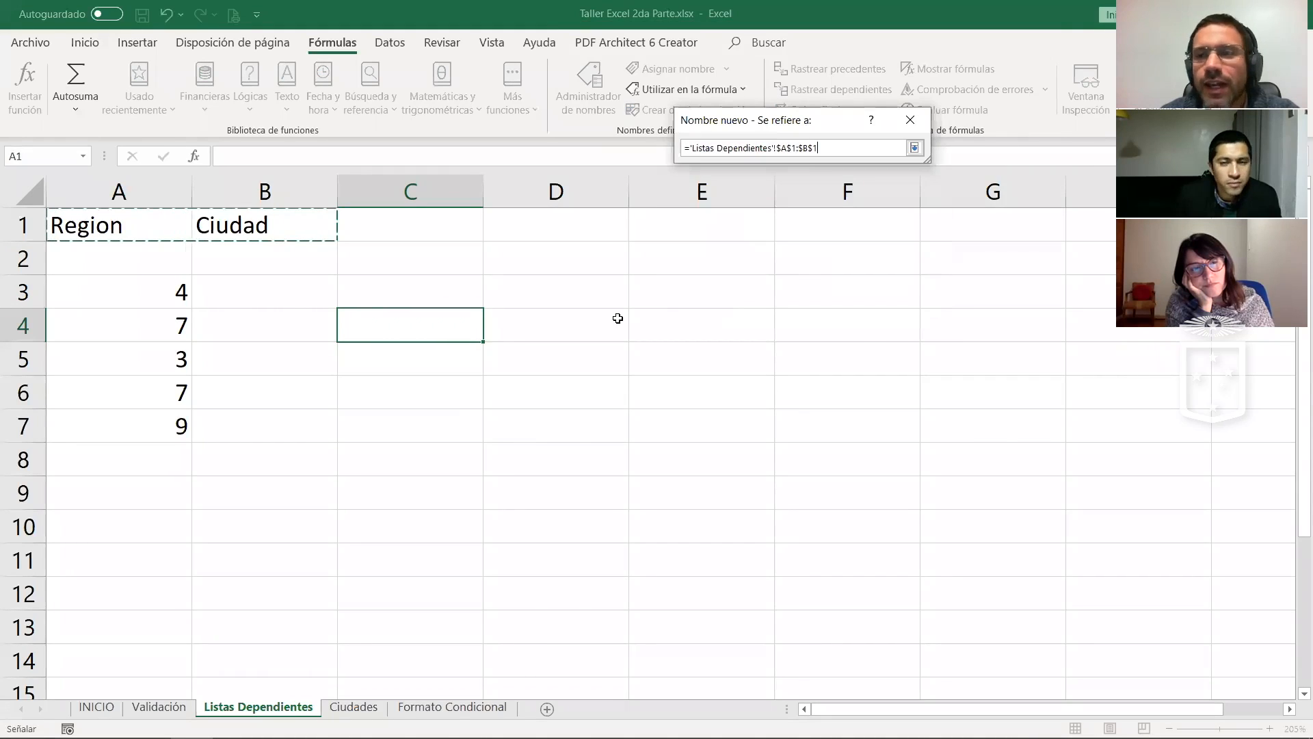
pyautogui.press('Return')
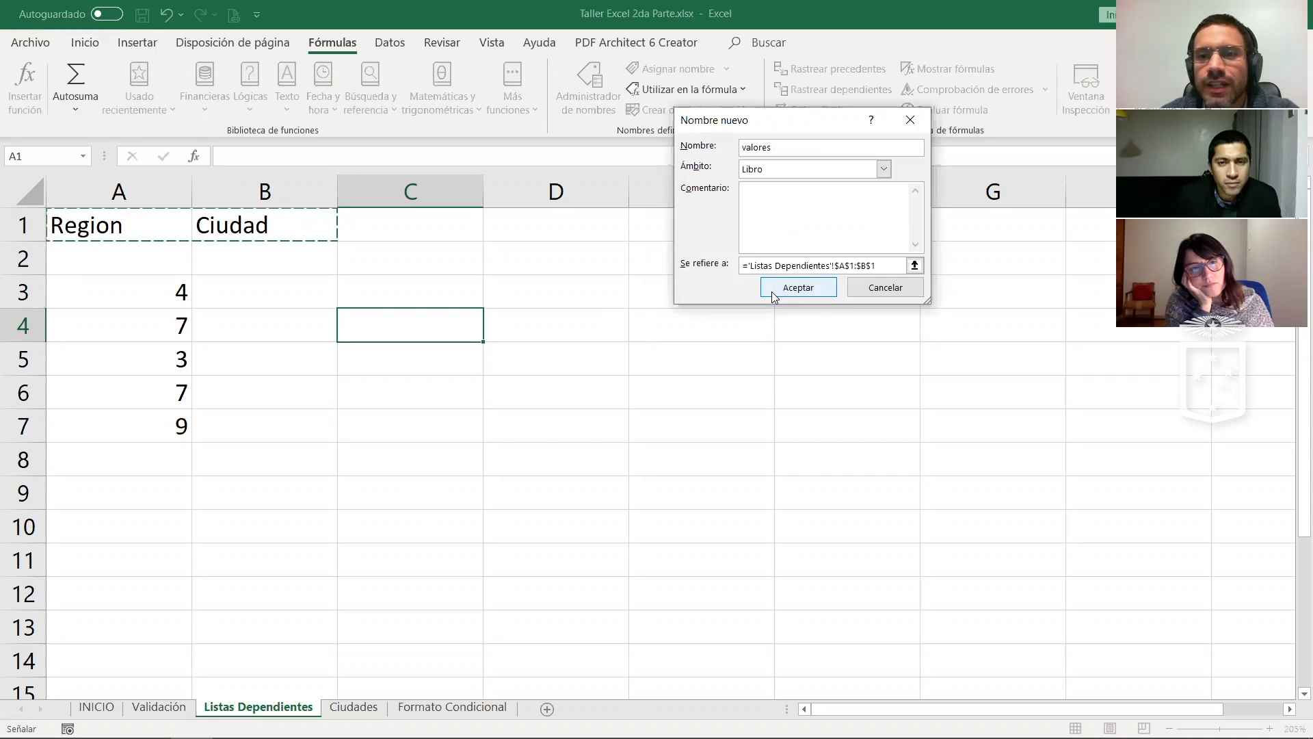
pyautogui.click(772, 291)
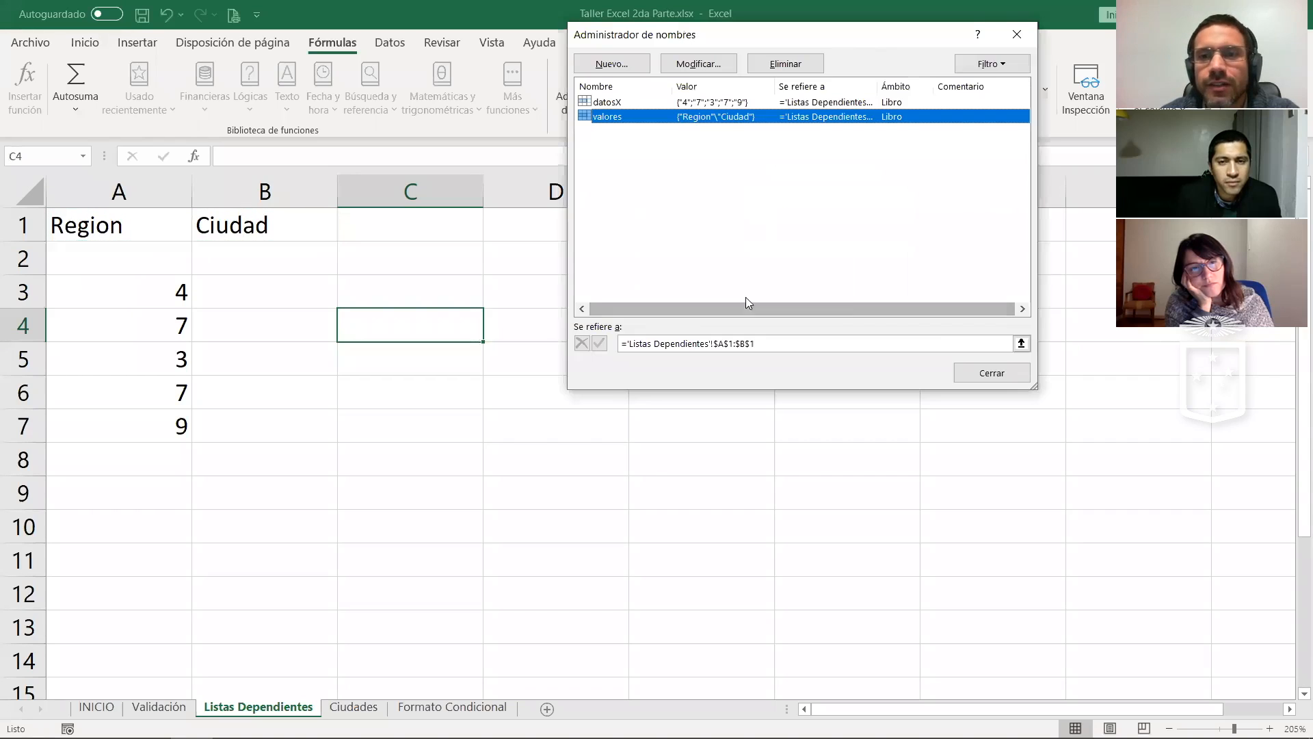
pyautogui.click(968, 373)
# Step: Jump to the named range valores to check which cells it covers
pyautogui.click(83, 156)
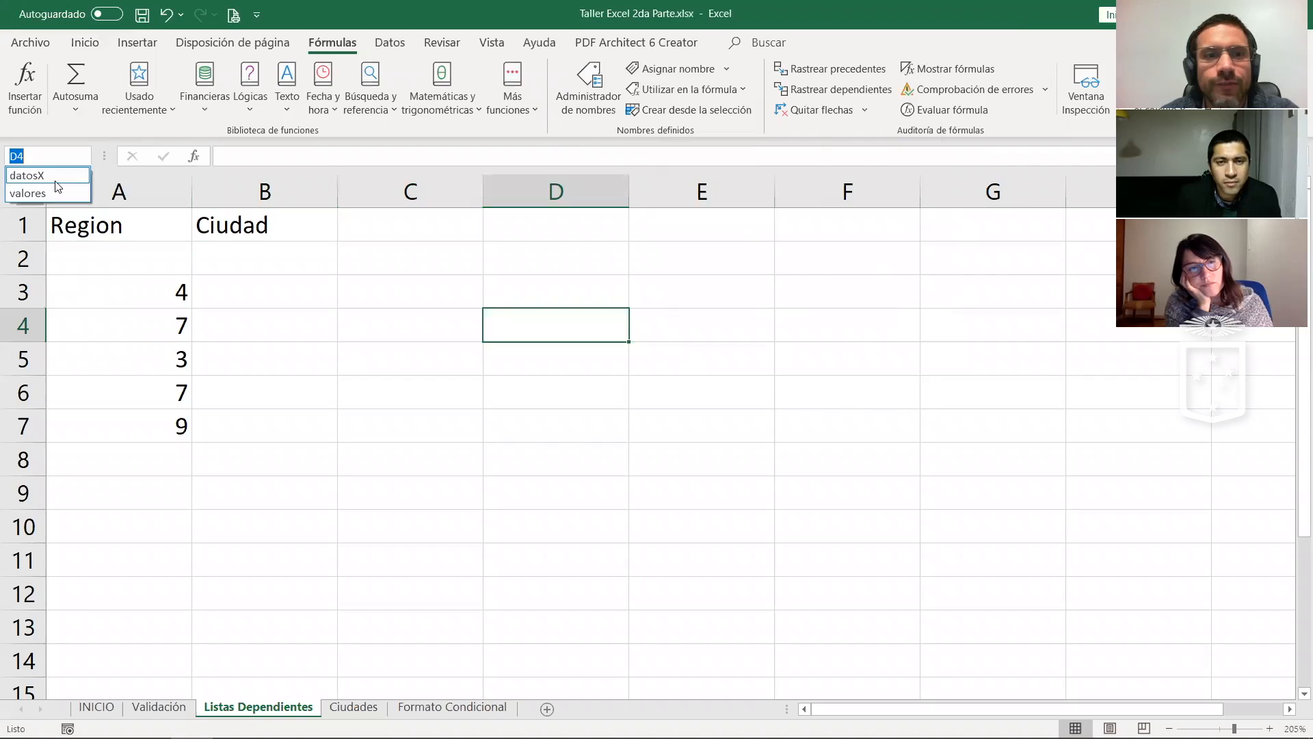
pyautogui.click(50, 192)
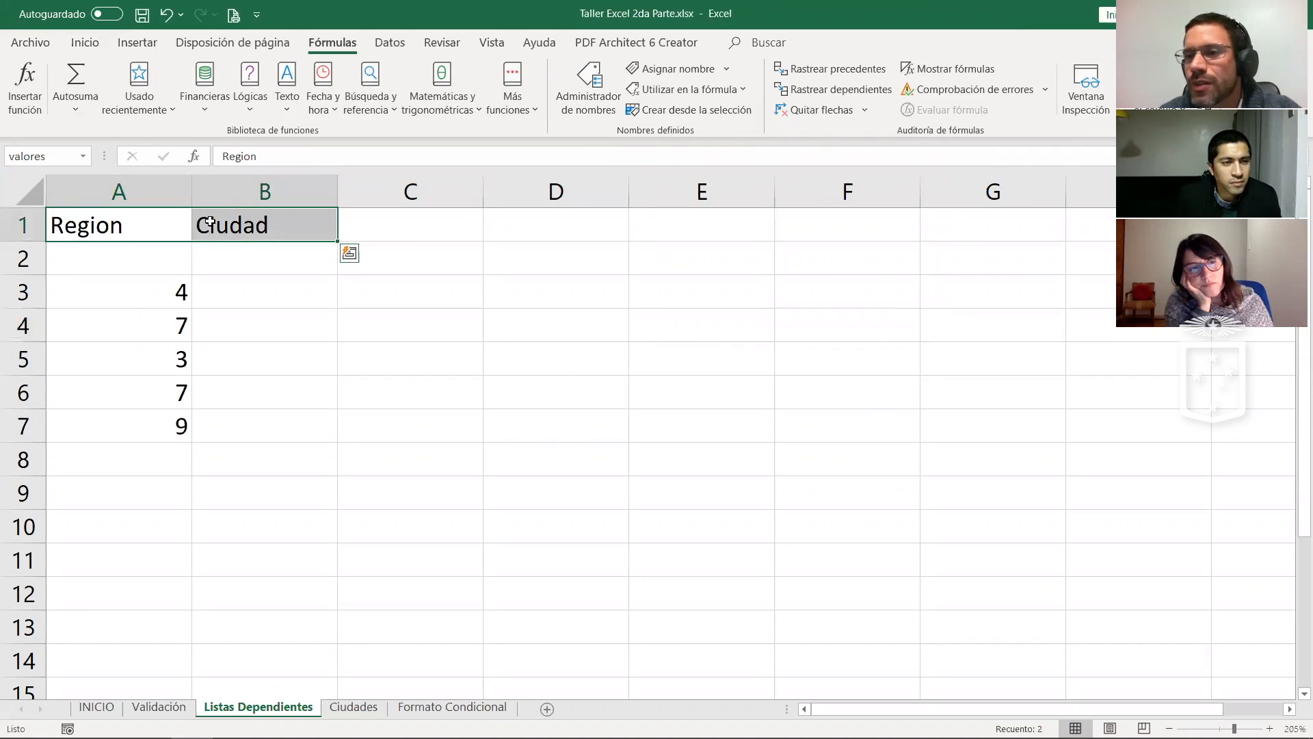
pyautogui.click(404, 297)
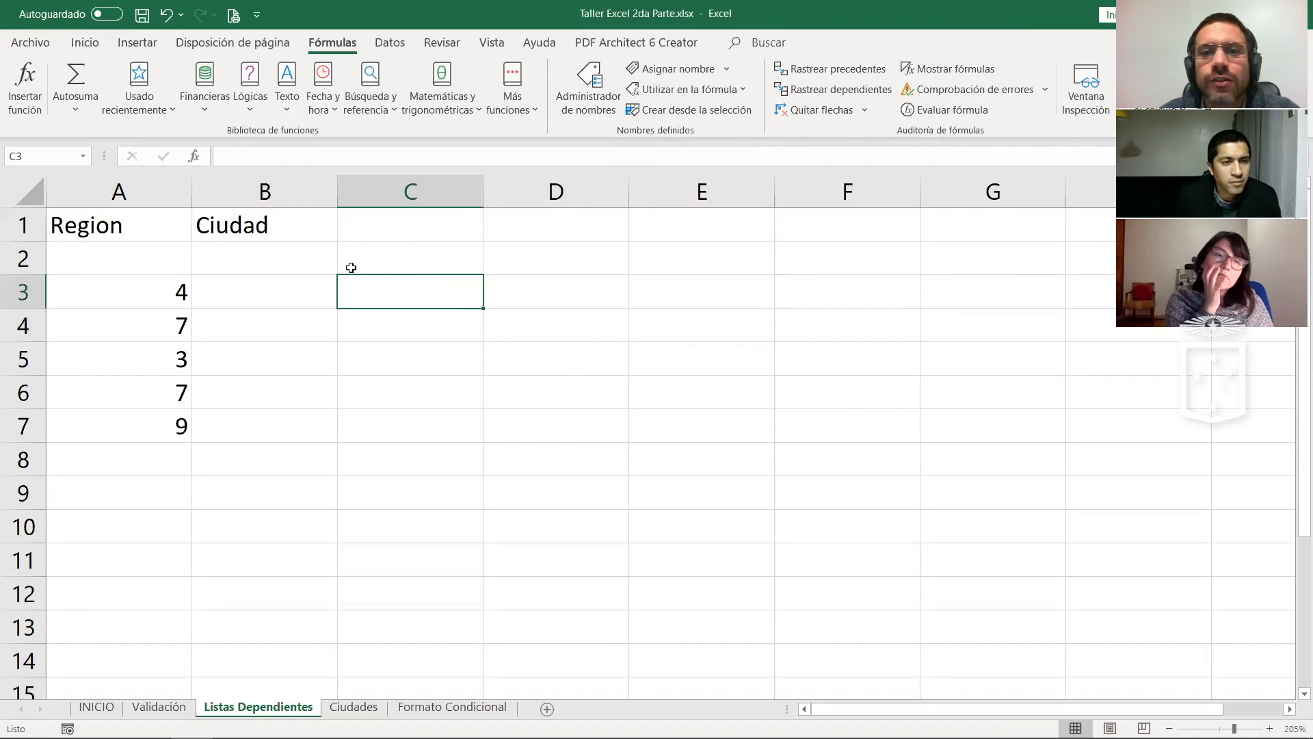
# Step: Delete the defined names datosX and valores from the workbook and check the list of names
pyautogui.click(589, 89)
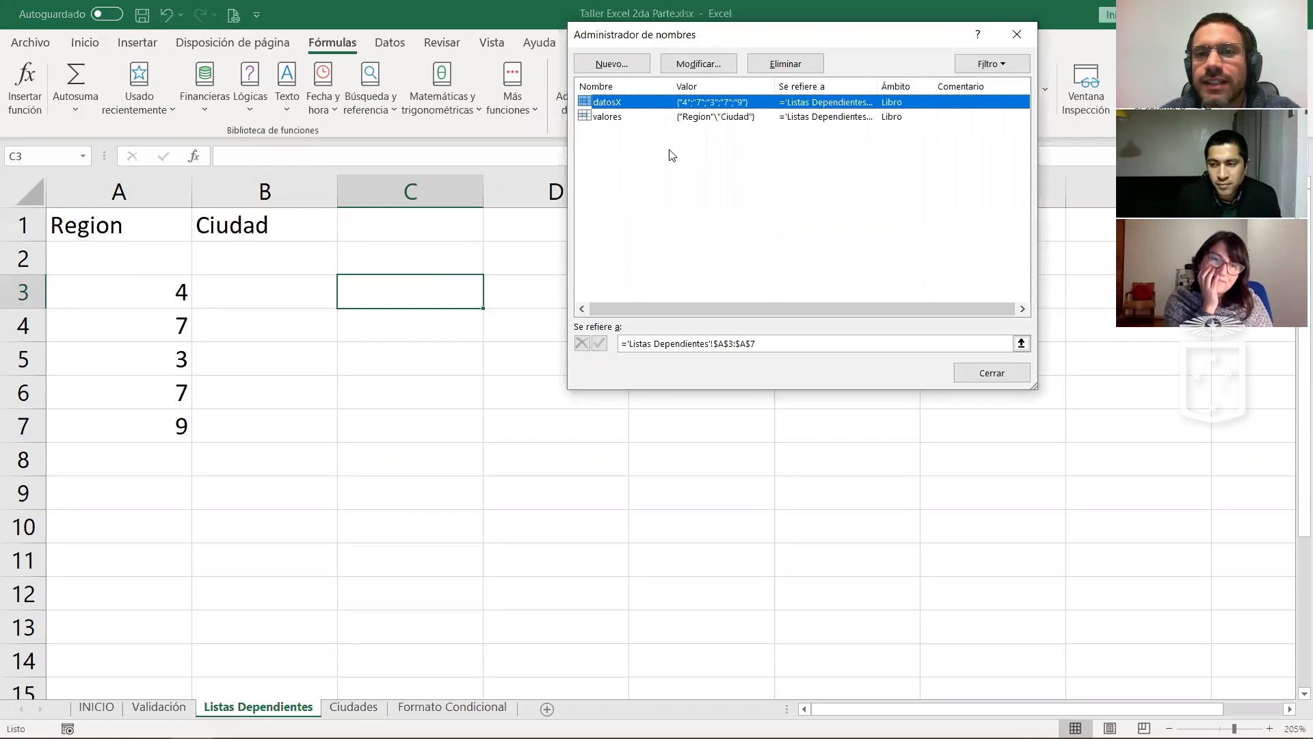
pyautogui.click(785, 64)
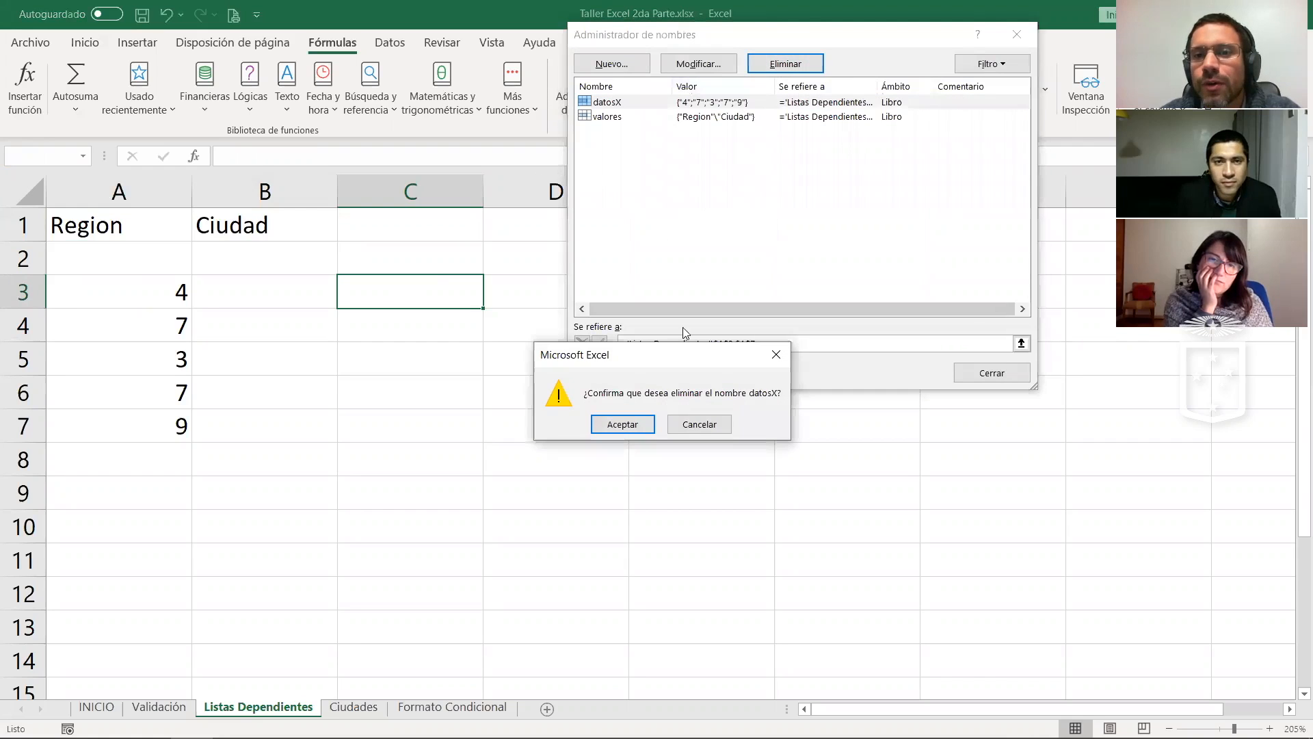
pyautogui.click(625, 432)
pyautogui.click(692, 104)
pyautogui.click(756, 68)
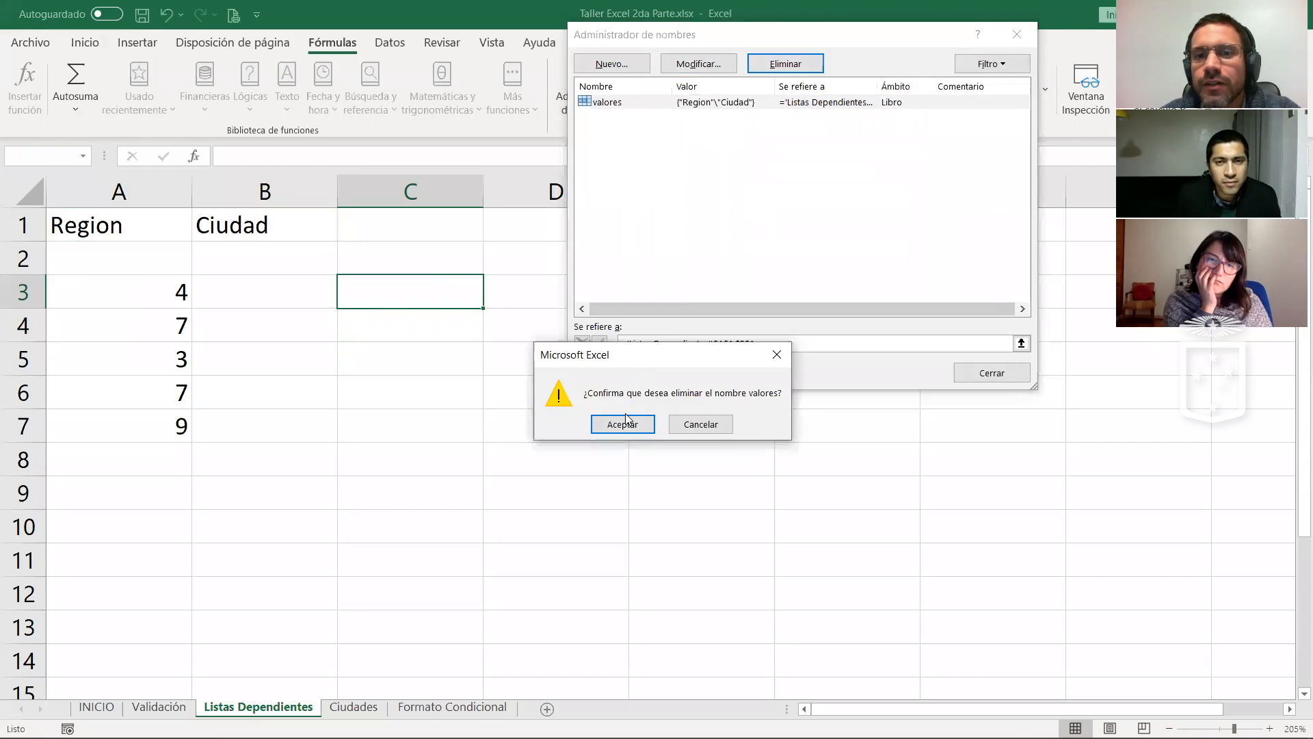
pyautogui.press('Return')
pyautogui.click(977, 373)
pyautogui.click(83, 156)
pyautogui.click(399, 356)
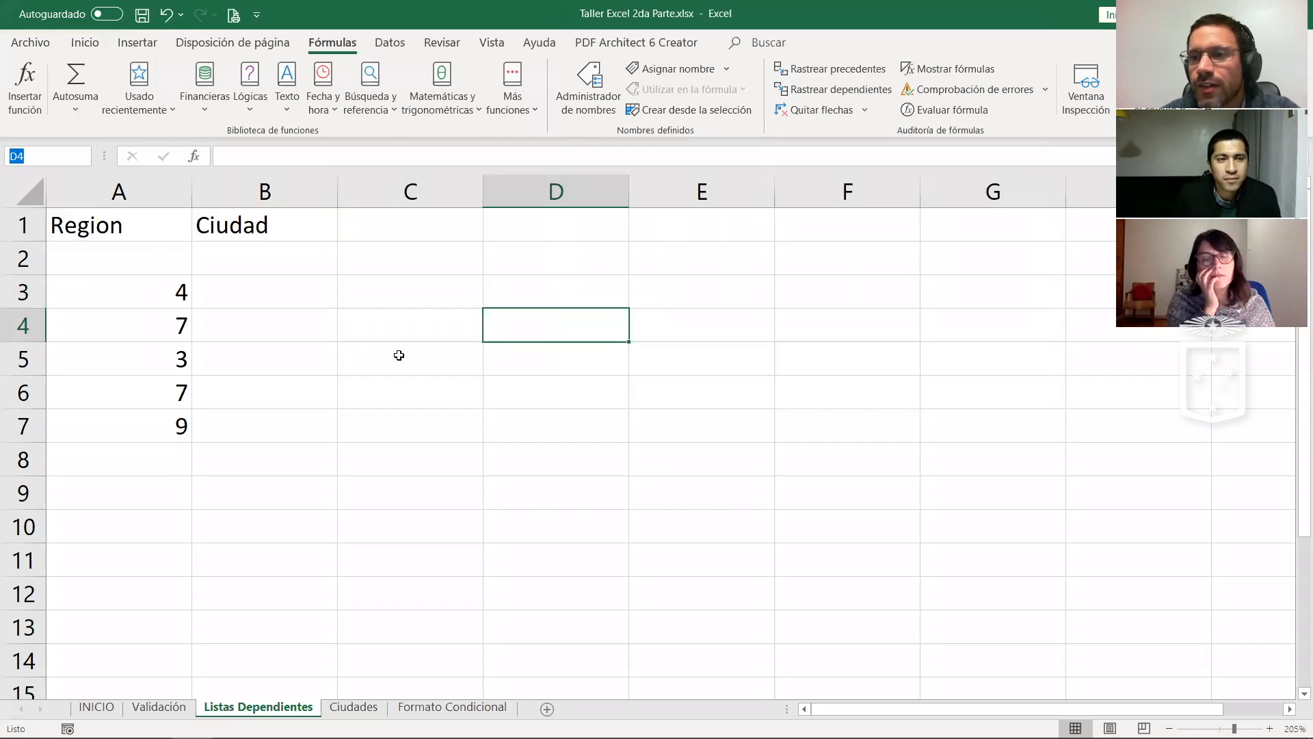
# Step: Examine the region headers in row 1 of the Ciudades sheet and the city lists beneath them
pyautogui.click(430, 451)
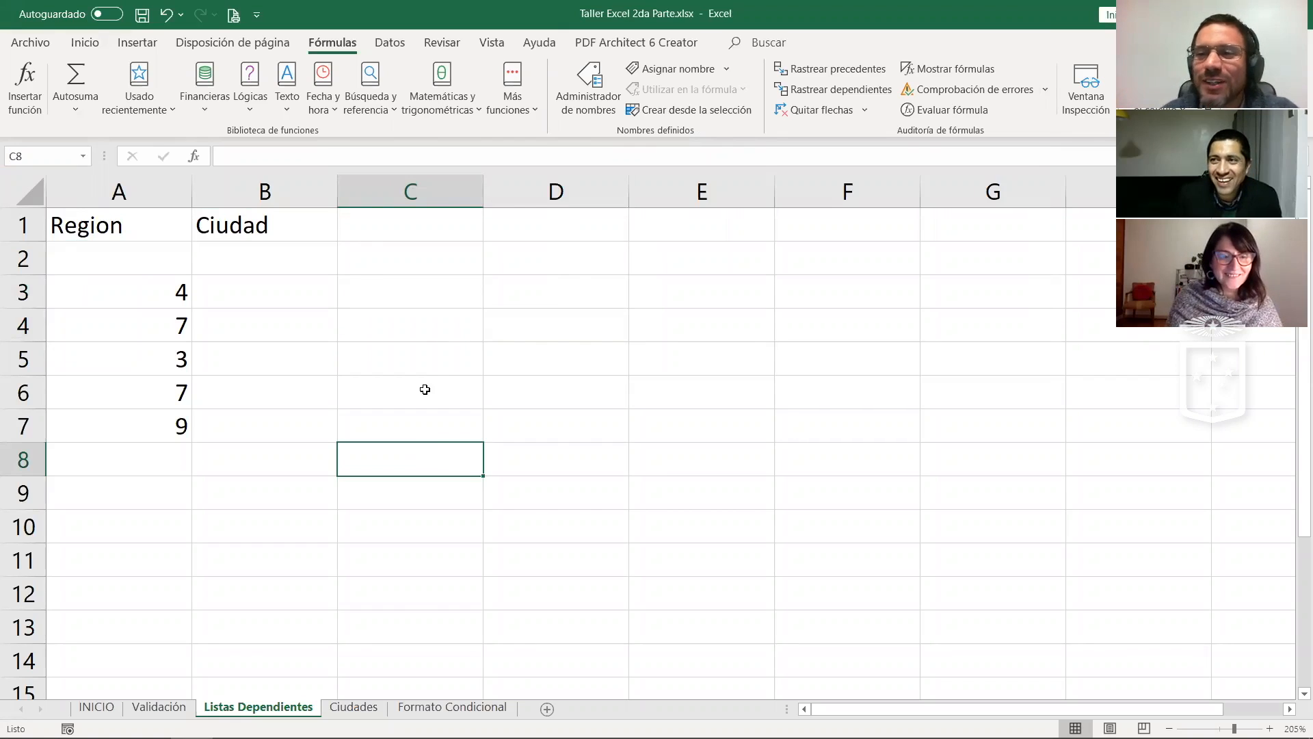
pyautogui.click(233, 306)
pyautogui.click(353, 707)
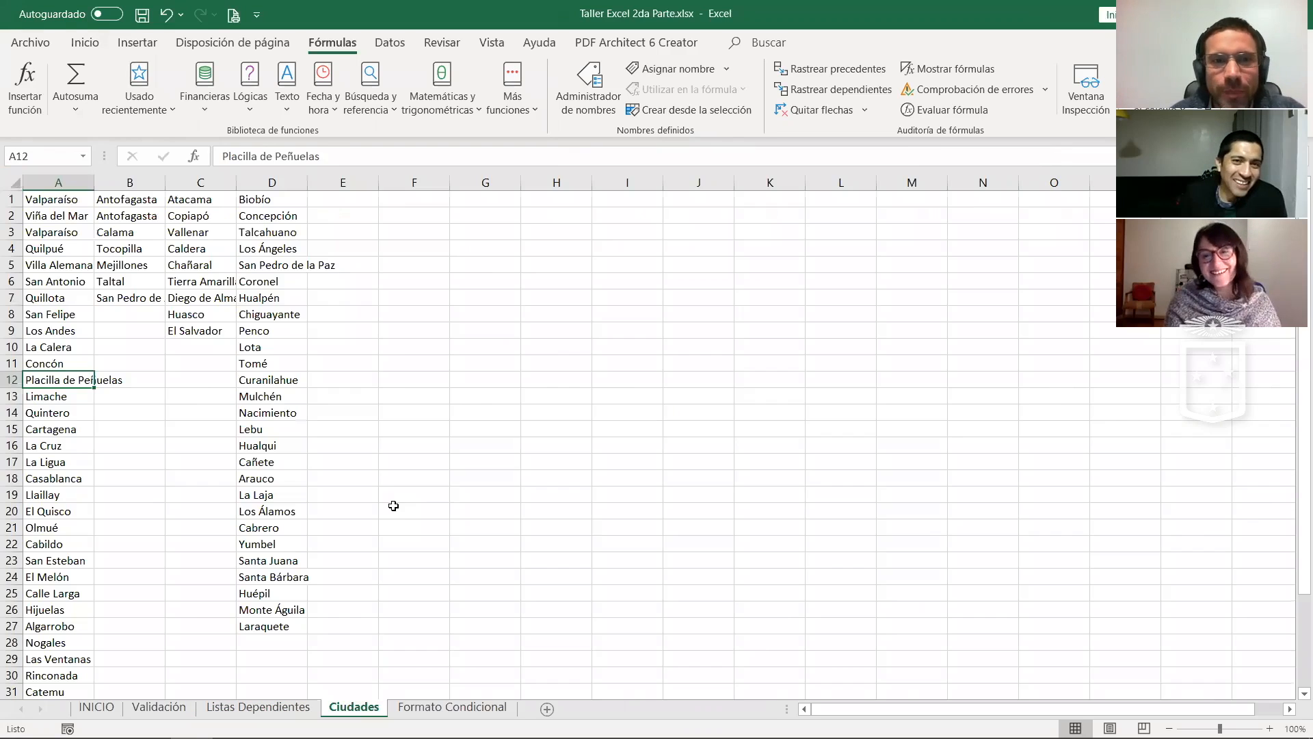
pyautogui.click(399, 392)
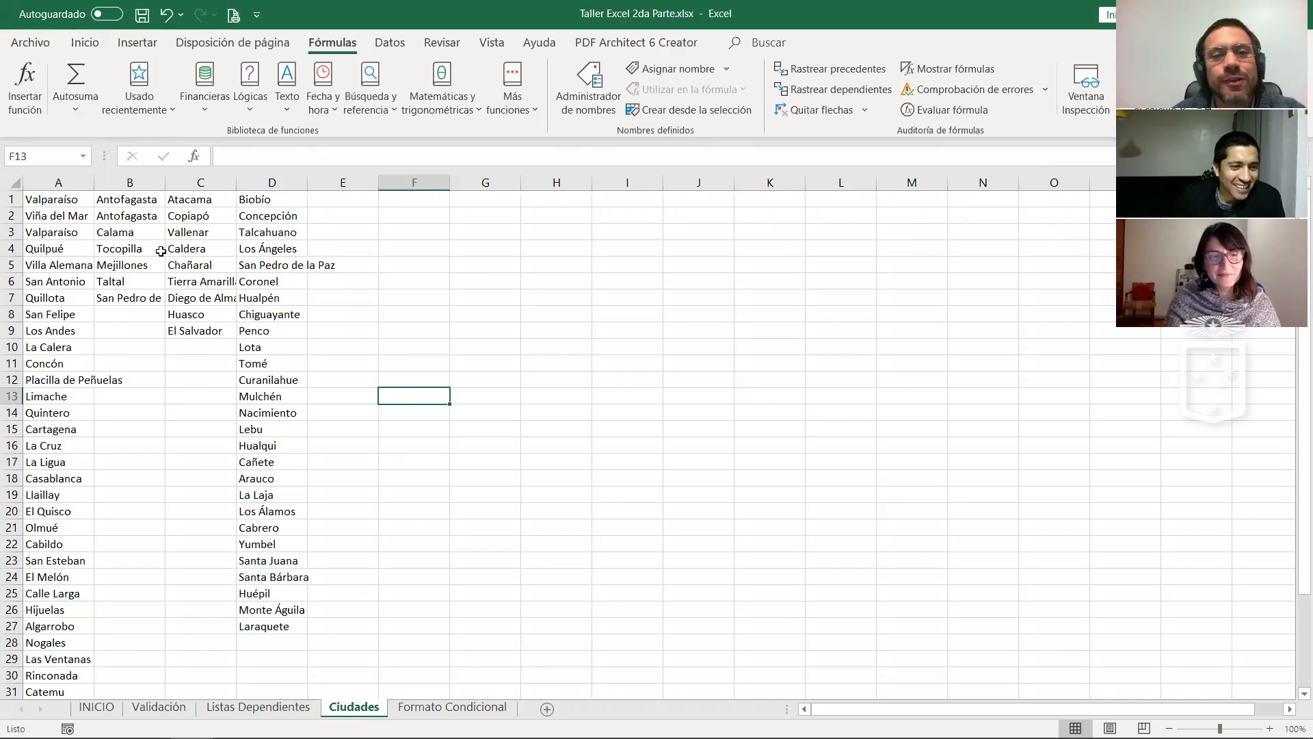
pyautogui.click(45, 200)
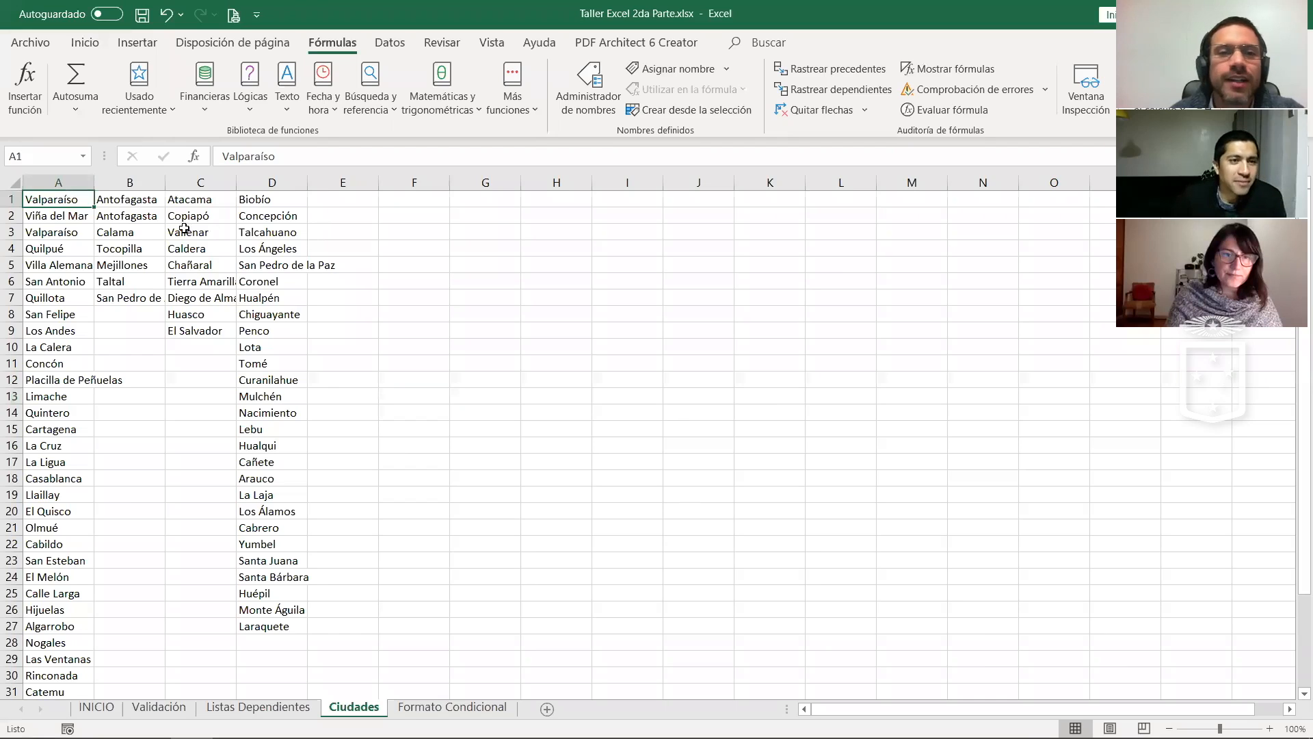
pyautogui.click(76, 236)
pyautogui.click(68, 204)
pyautogui.click(172, 203)
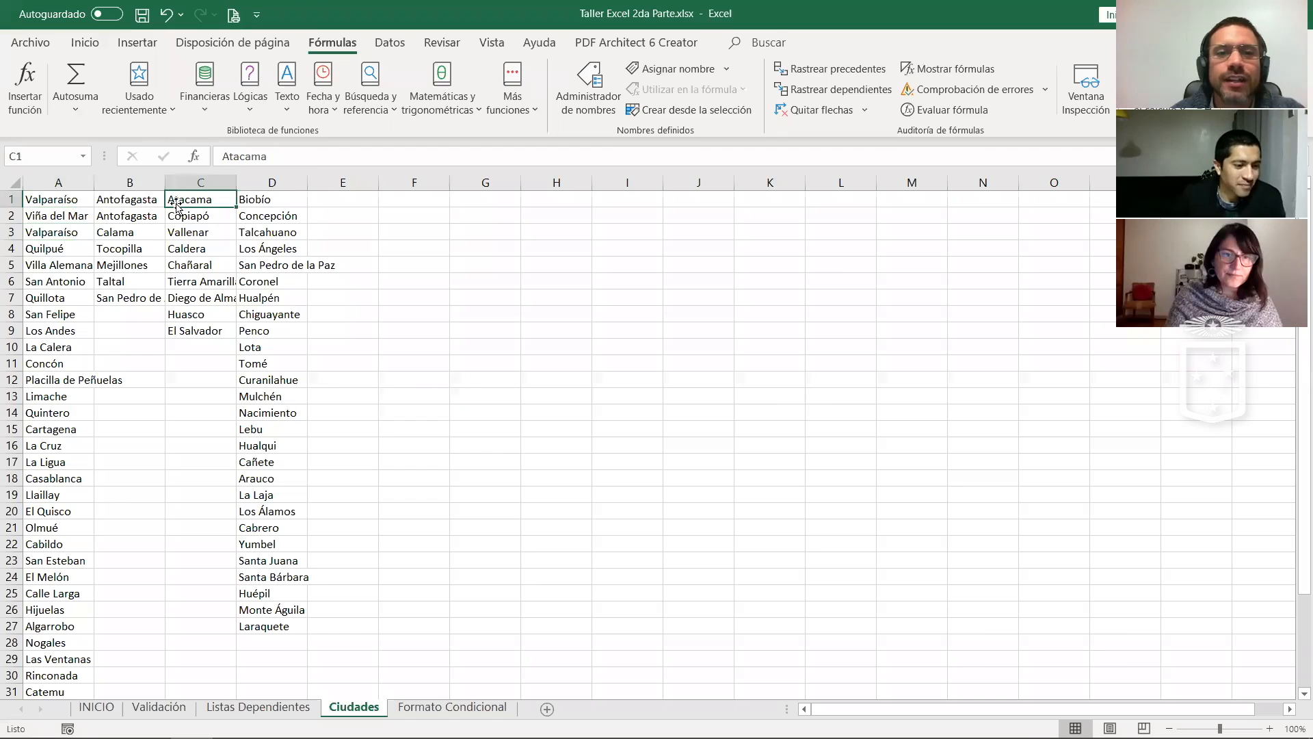
pyautogui.click(264, 198)
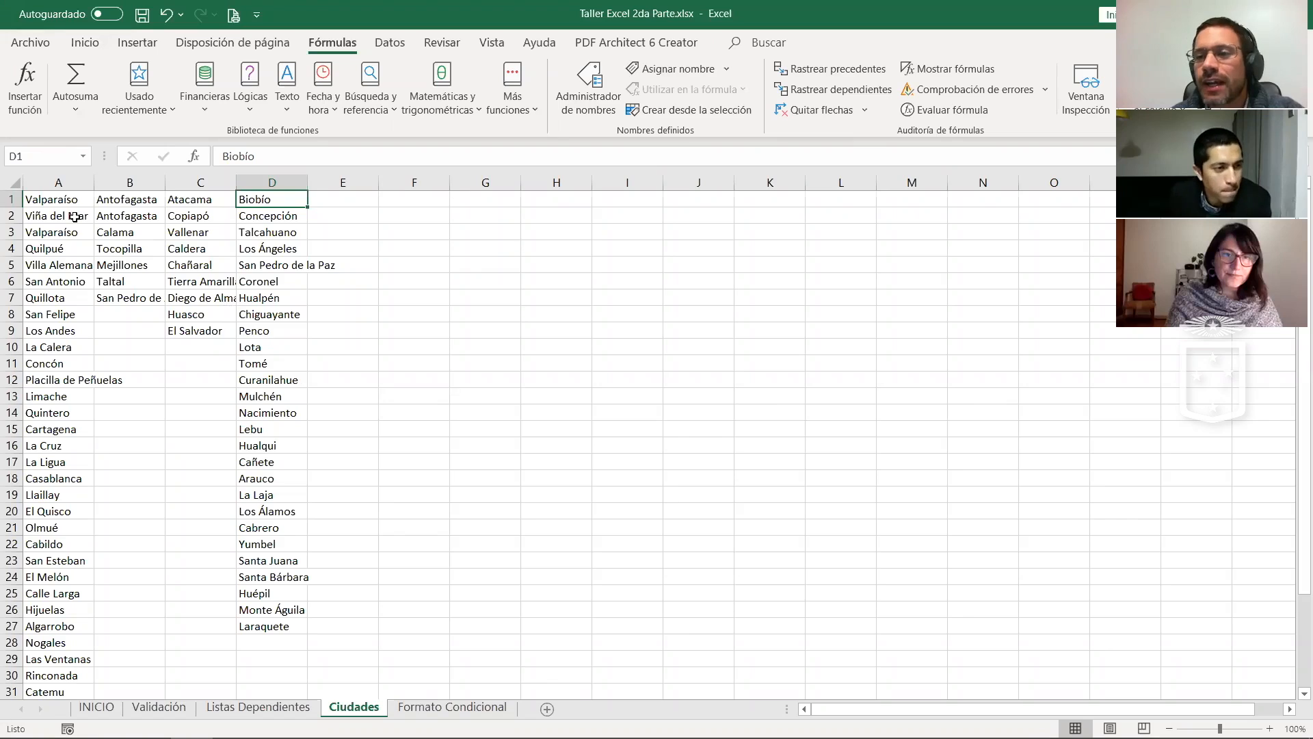
# Step: Make the region headers in A1:D1 of the Ciudades sheet bold
pyautogui.moveTo(73, 200); pyautogui.dragTo(270, 200)
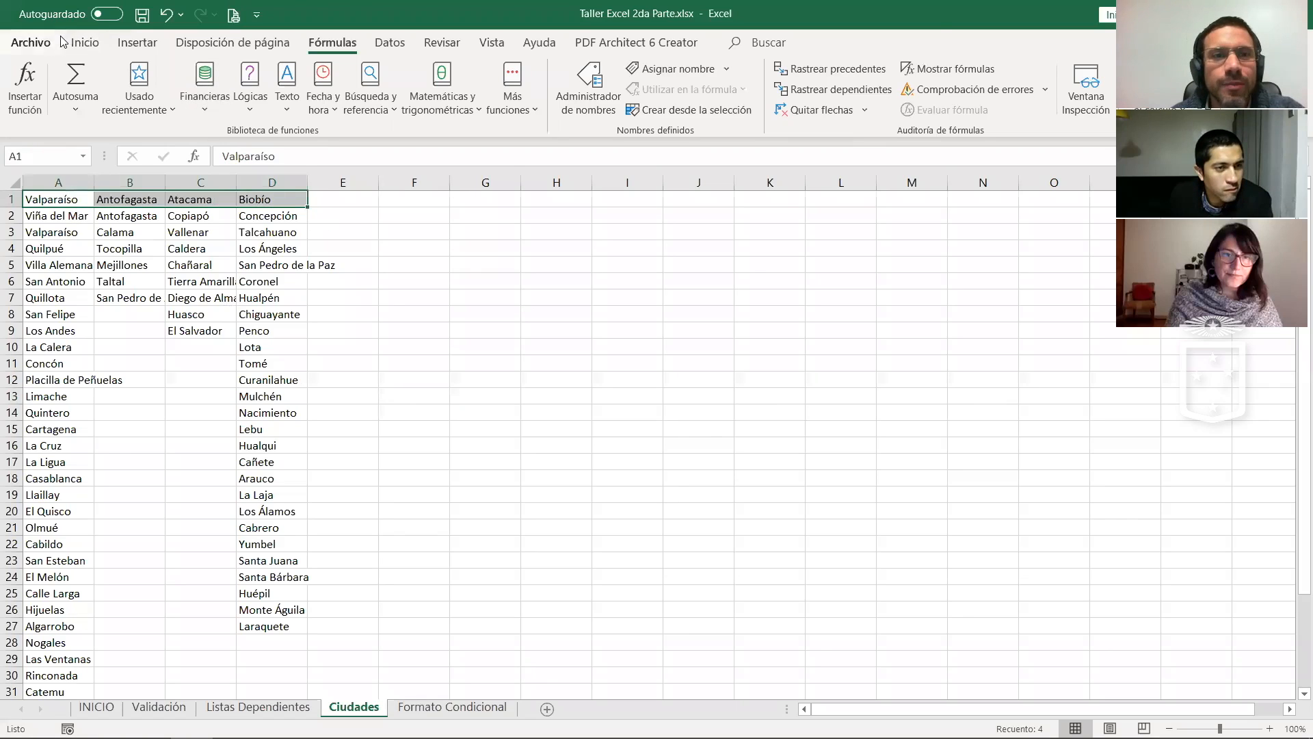
pyautogui.click(30, 42)
pyautogui.press('Escape')
pyautogui.click(73, 43)
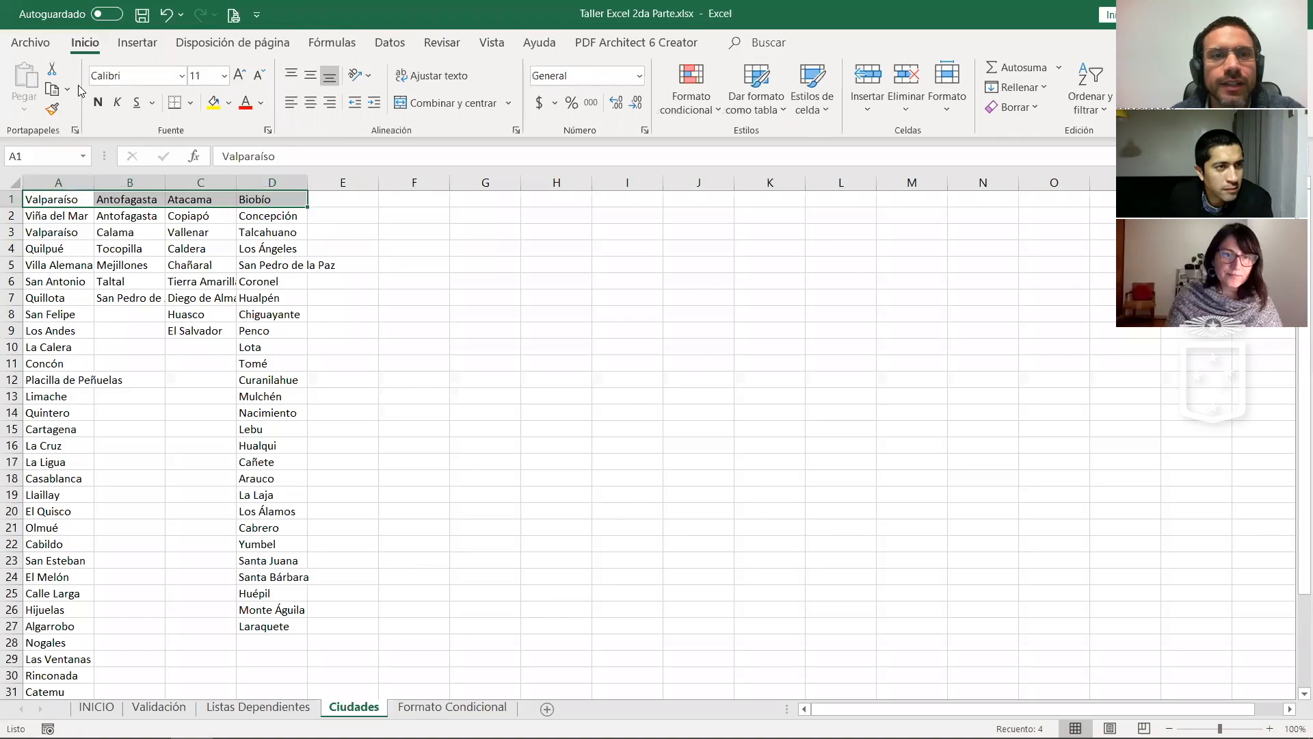
pyautogui.click(98, 102)
pyautogui.click(465, 270)
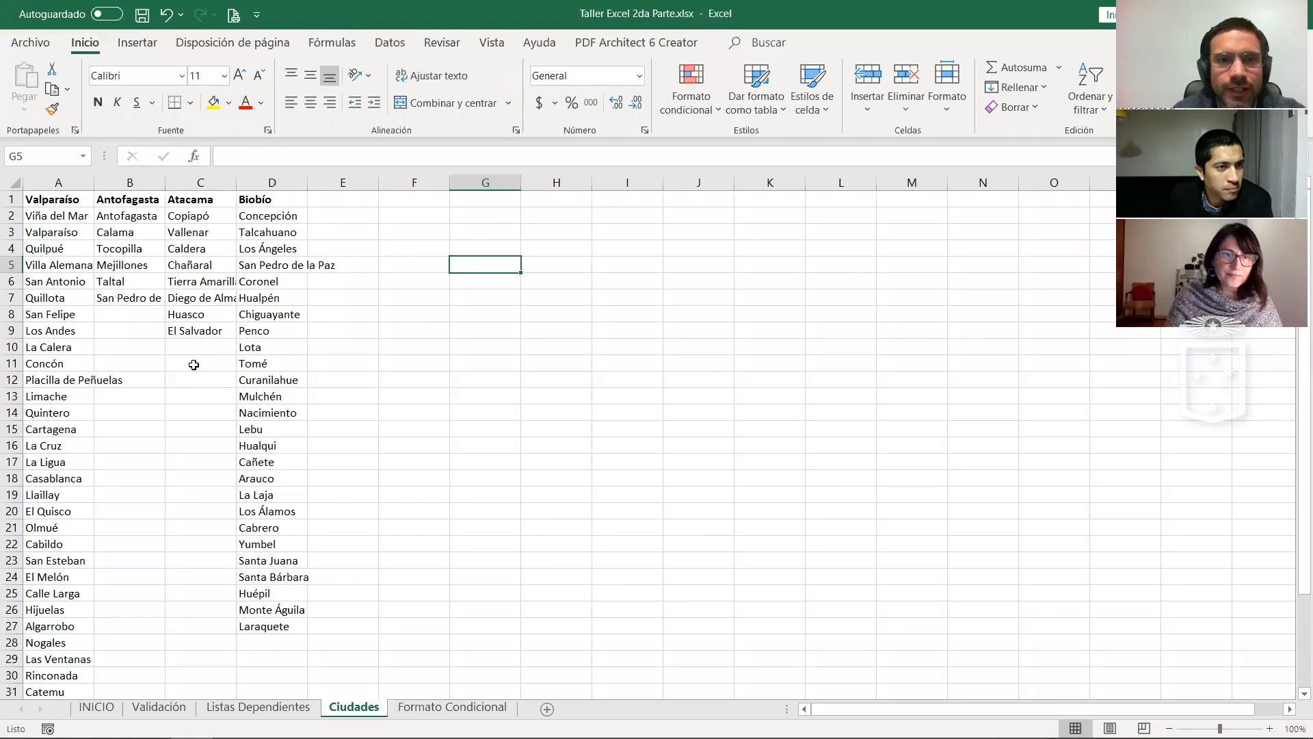
# Step: Enlarge the Ciudades sheet to 175% to read the cities listed under each region header
pyautogui.scroll(4, 192, 363)
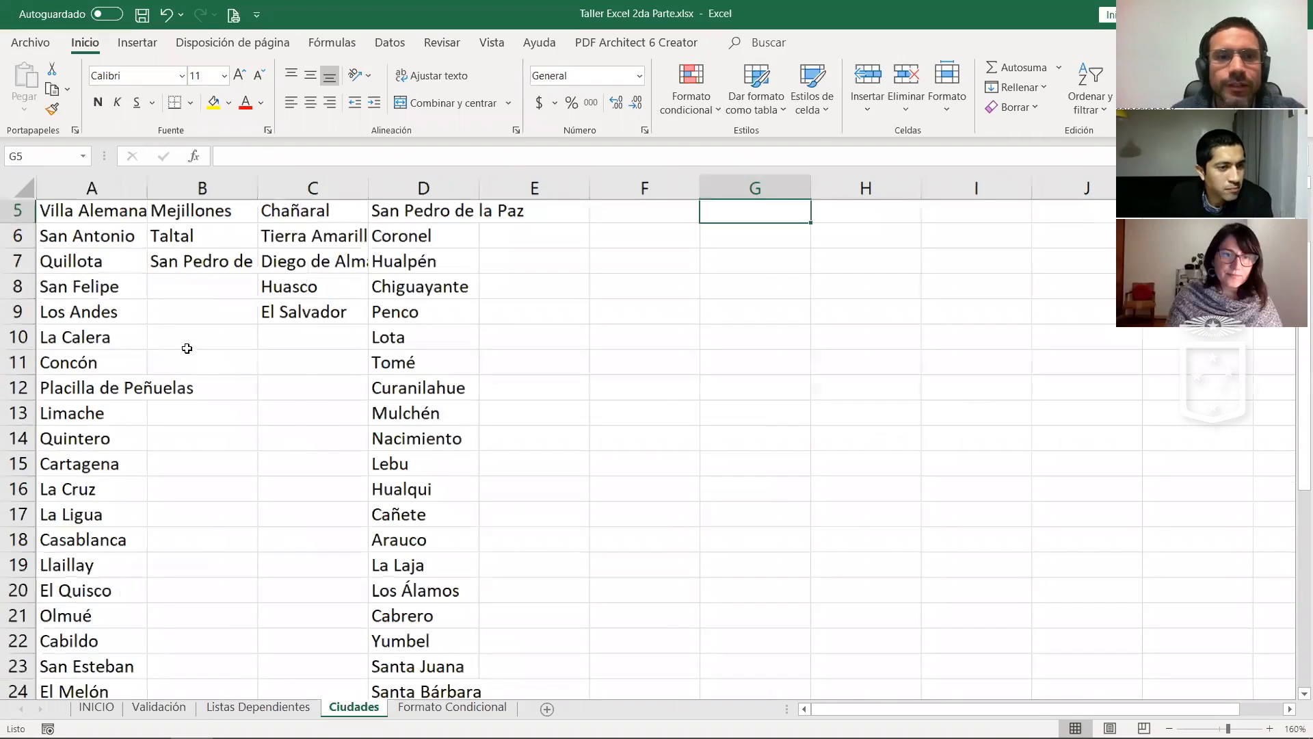
pyautogui.scroll(2, 184, 348)
pyautogui.click(141, 304)
pyautogui.scroll(1, 130, 251)
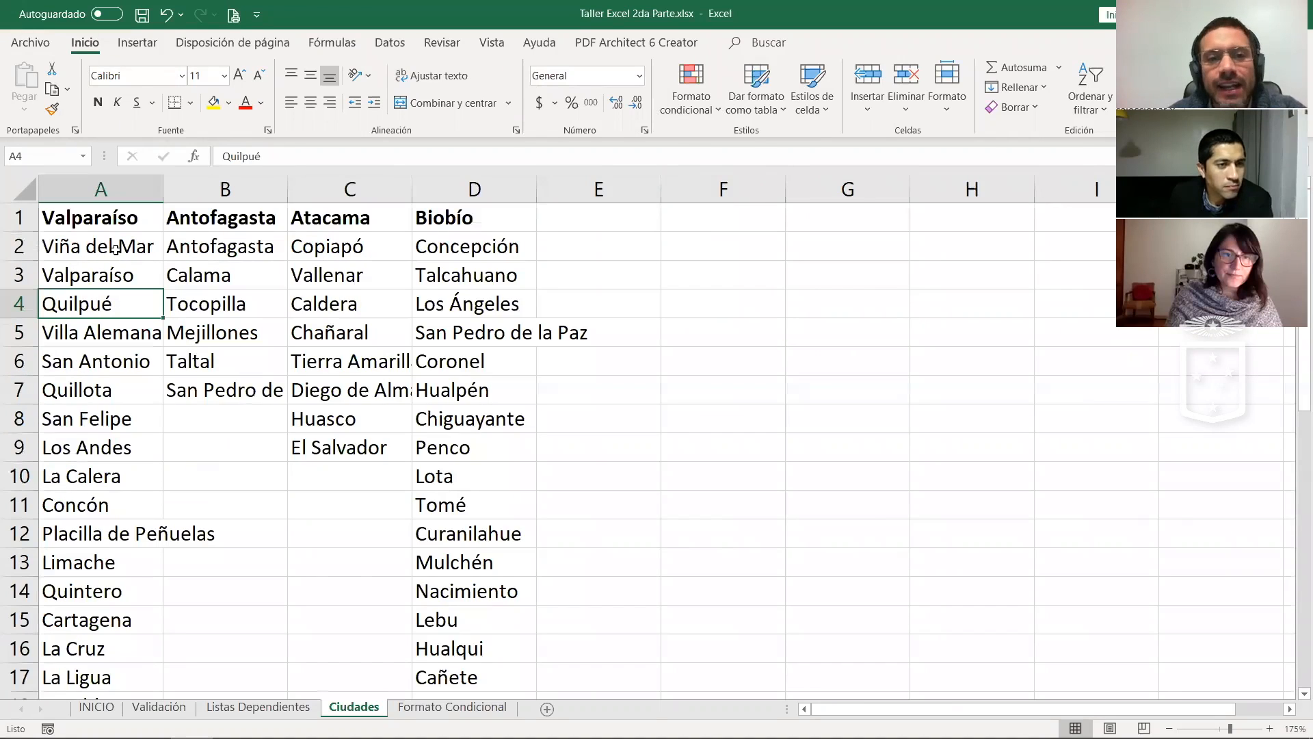
# Step: Name the whole city list under the Valparaíso header, from A2 down to its last city, Valparaíso
pyautogui.click(115, 248)
pyautogui.click(103, 217)
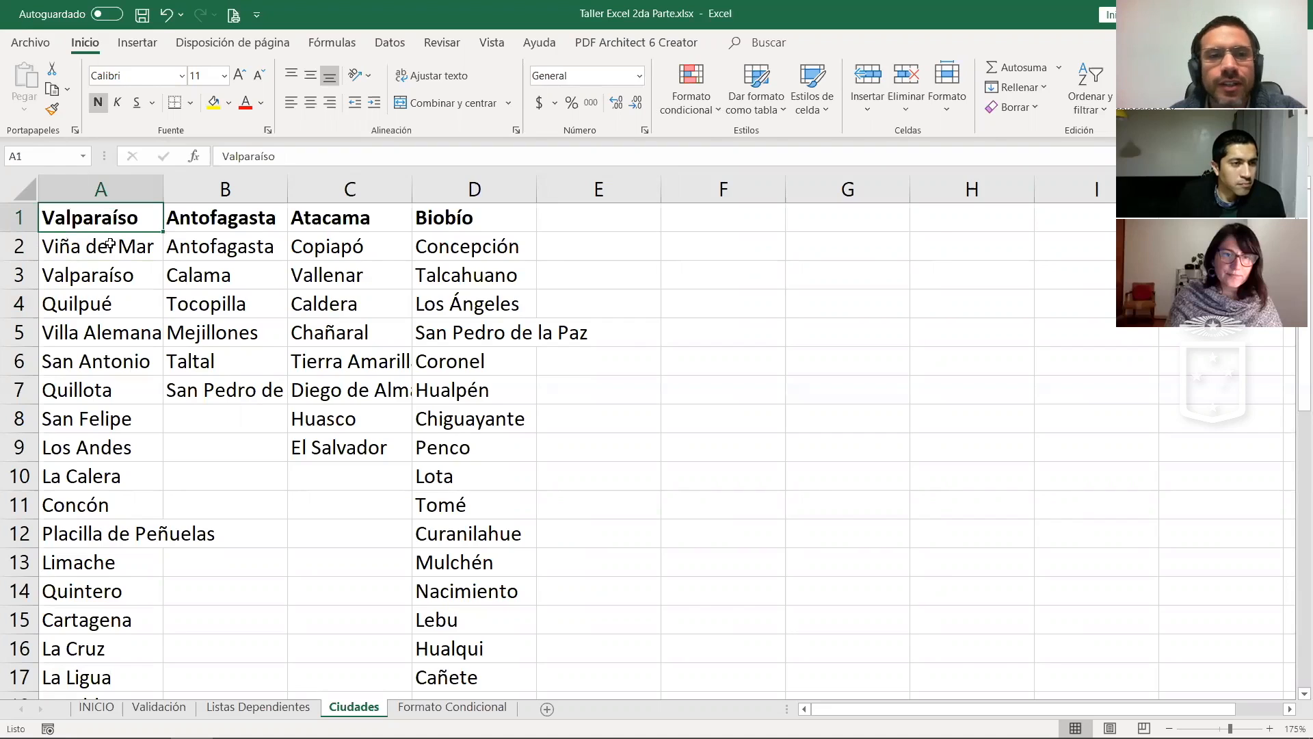
pyautogui.click(109, 244)
pyautogui.moveTo(129, 464); pyautogui.dragTo(110, 645)
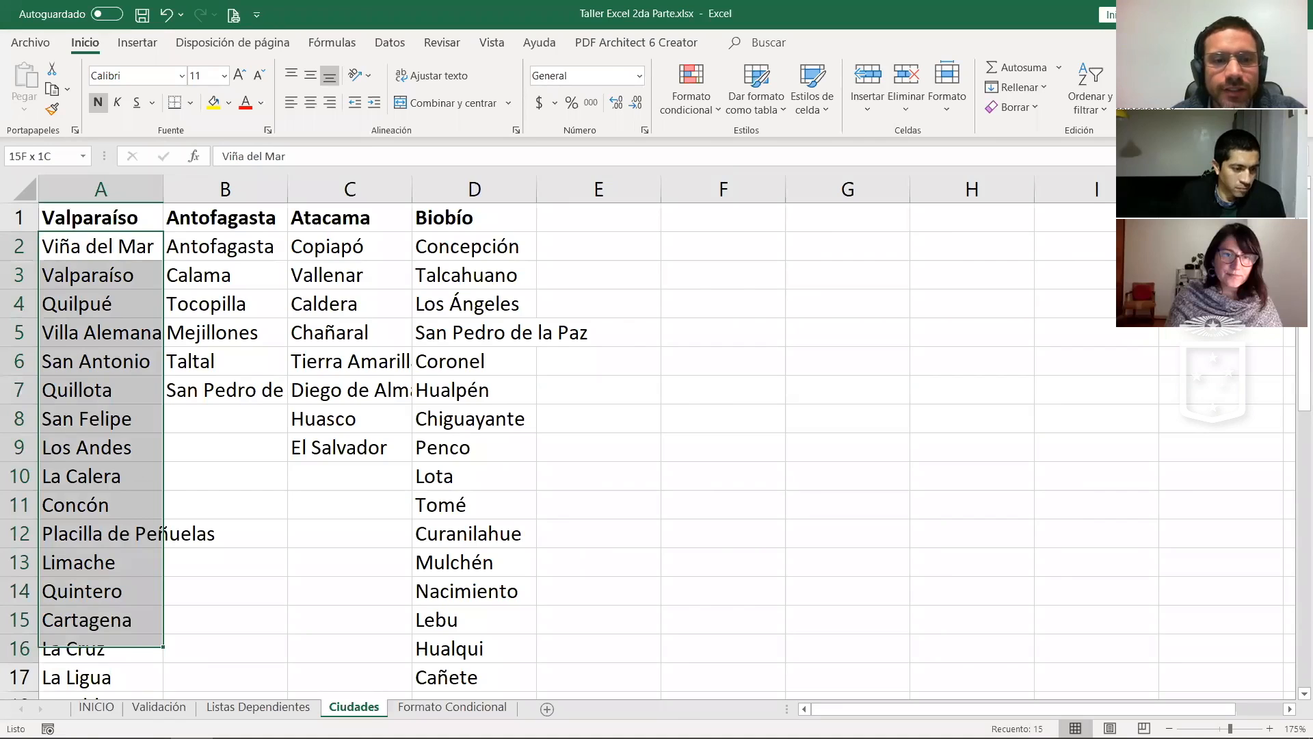
pyautogui.moveTo(110, 645); pyautogui.dragTo(110, 694)
pyautogui.scroll(7, 148, 272)
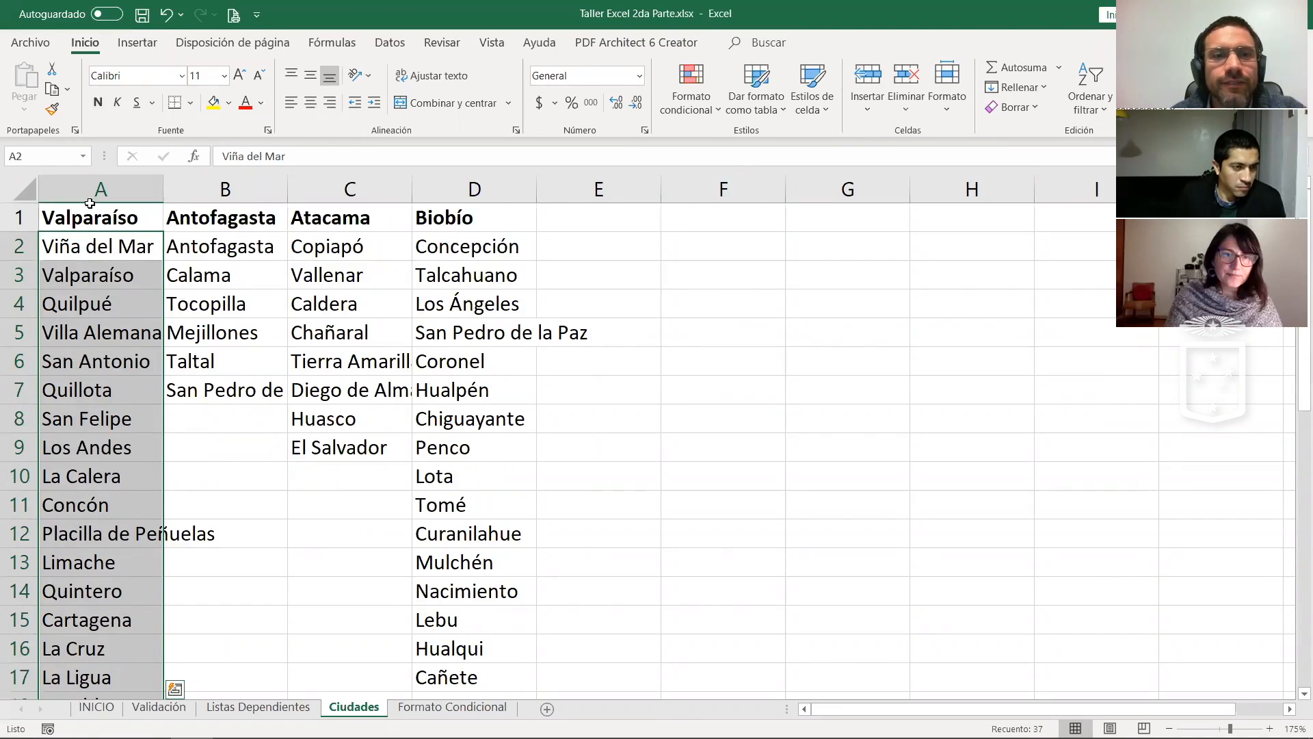
pyautogui.click(33, 156)
pyautogui.write('Valparaíso')
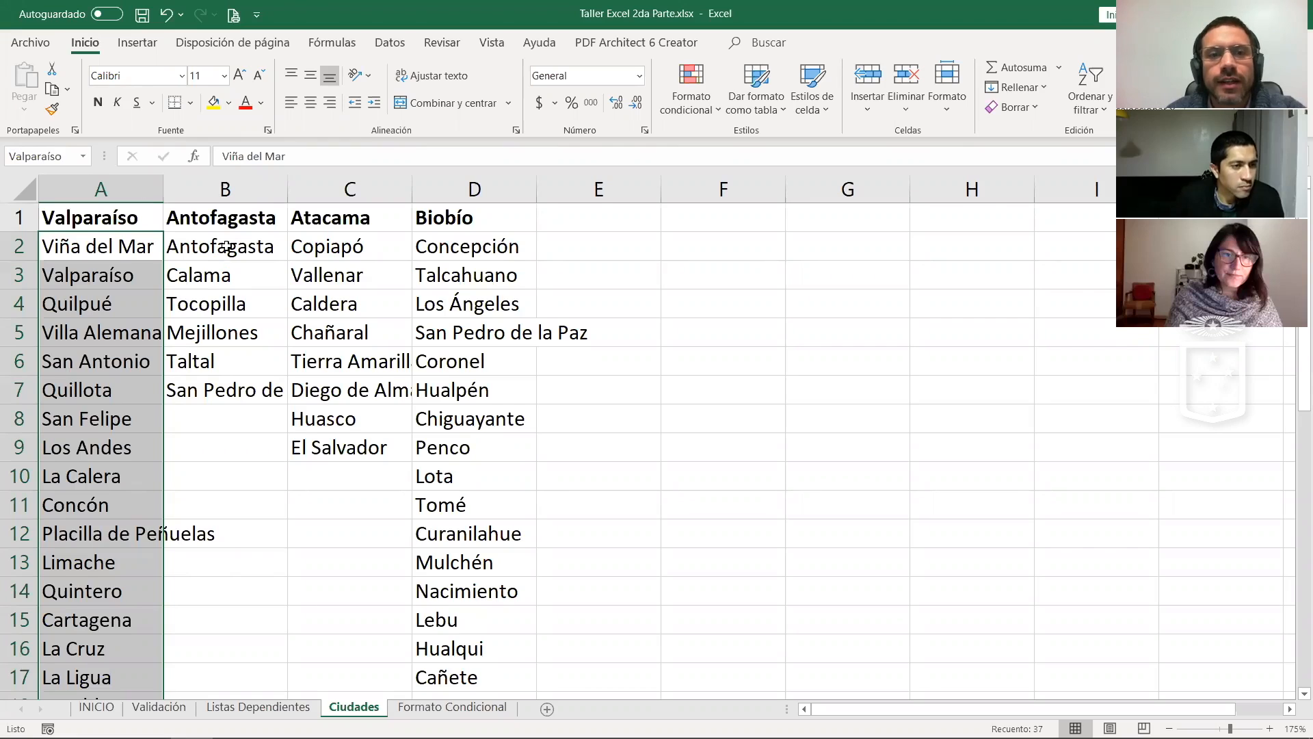
# Step: Name the city list B2:B7 Antofagasta, reusing the text of its header in B1
pyautogui.click(217, 216)
pyautogui.moveTo(293, 156); pyautogui.dragTo(221, 156)
pyautogui.hotkey('ctrl', 'c')
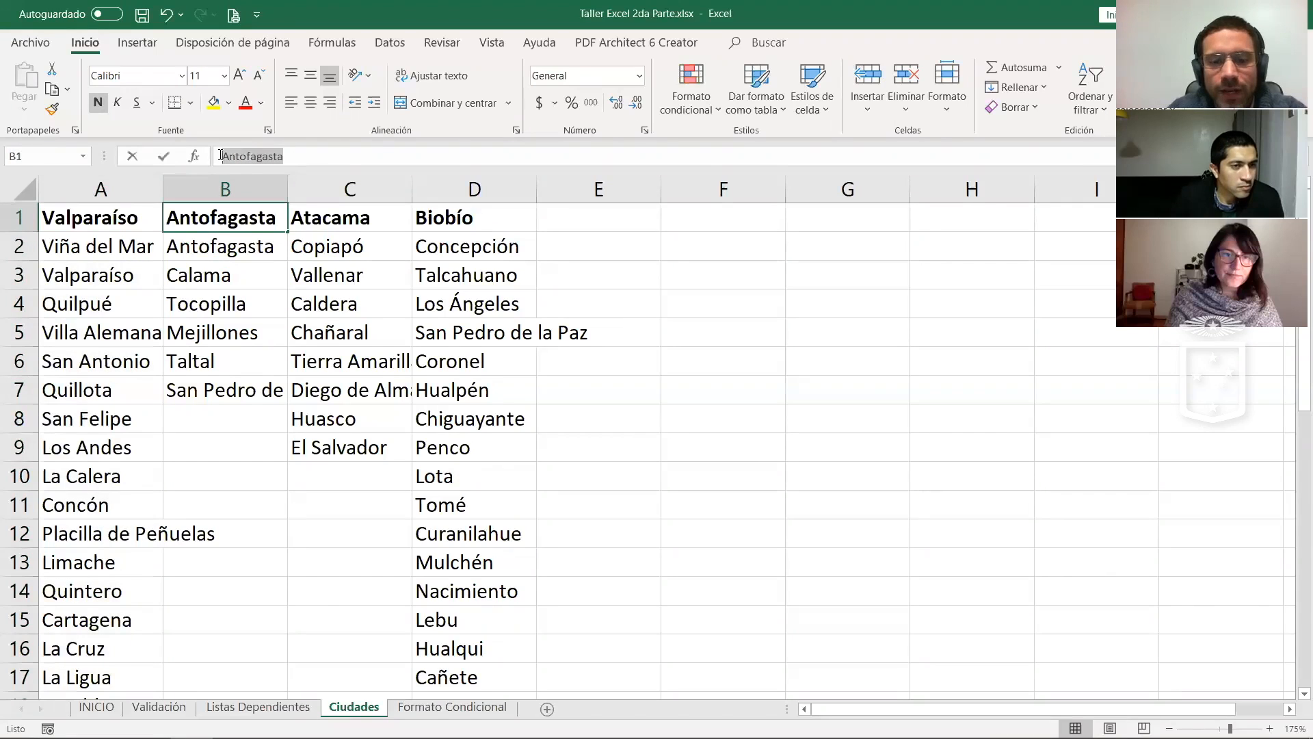
pyautogui.moveTo(214, 245); pyautogui.dragTo(228, 376)
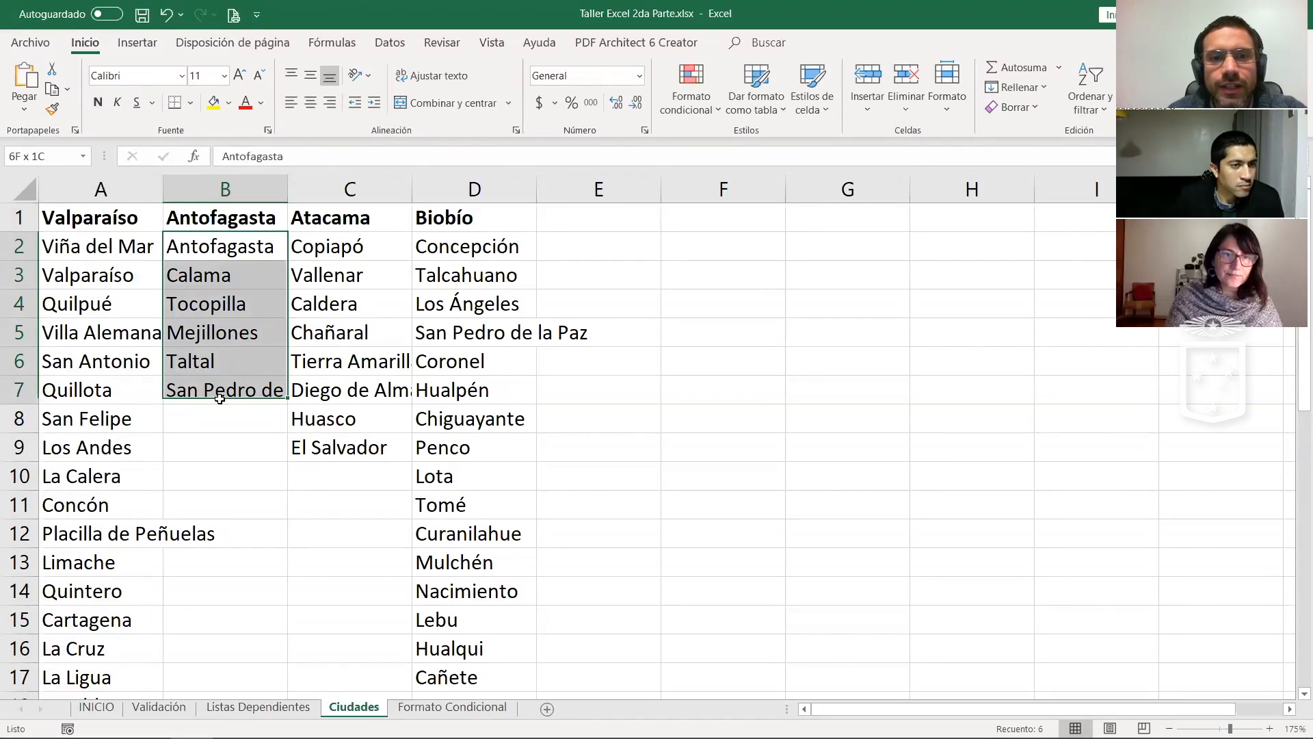
pyautogui.click(59, 155)
pyautogui.hotkey('ctrl', 'v')
pyautogui.press('Return')
# Step: Name the city list C2:C9 Atacama, reusing the text of its header in C1
pyautogui.click(328, 219)
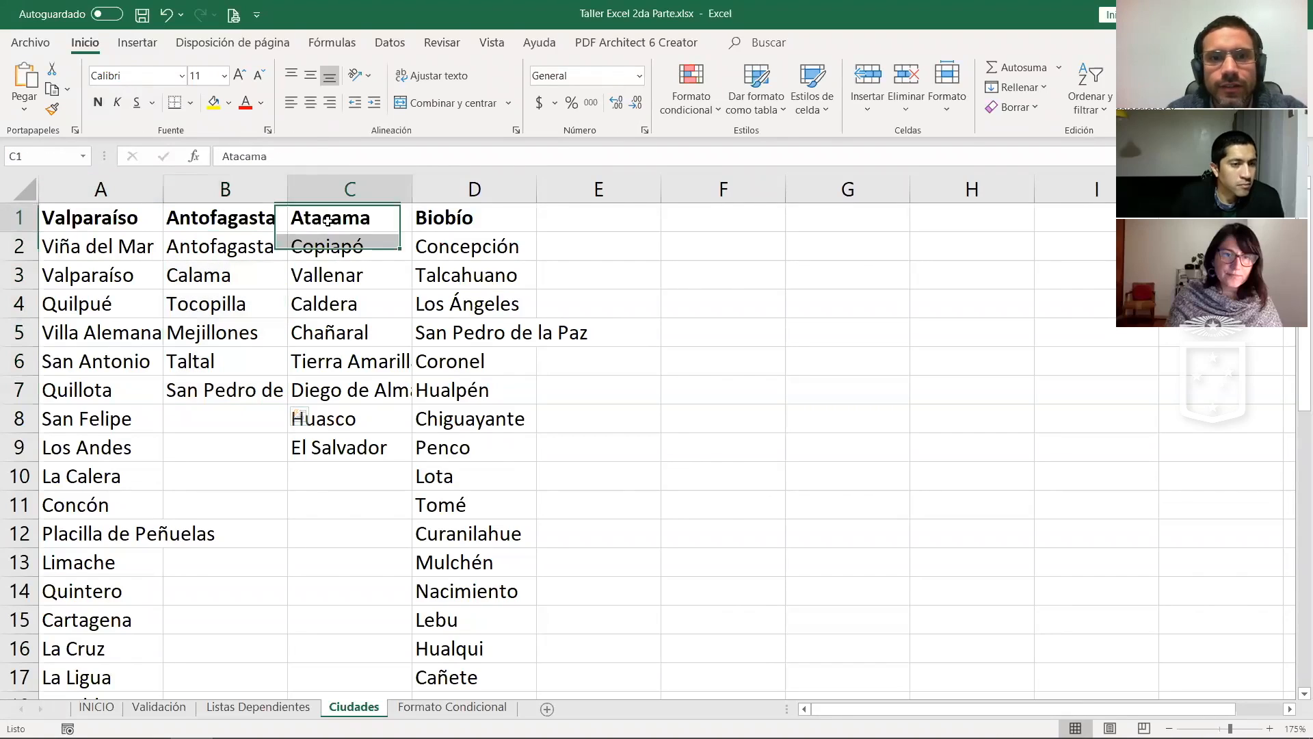
pyautogui.moveTo(266, 156); pyautogui.dragTo(205, 146)
pyautogui.hotkey('ctrl', 'c')
pyautogui.moveTo(328, 246); pyautogui.dragTo(308, 448)
pyautogui.click(32, 156)
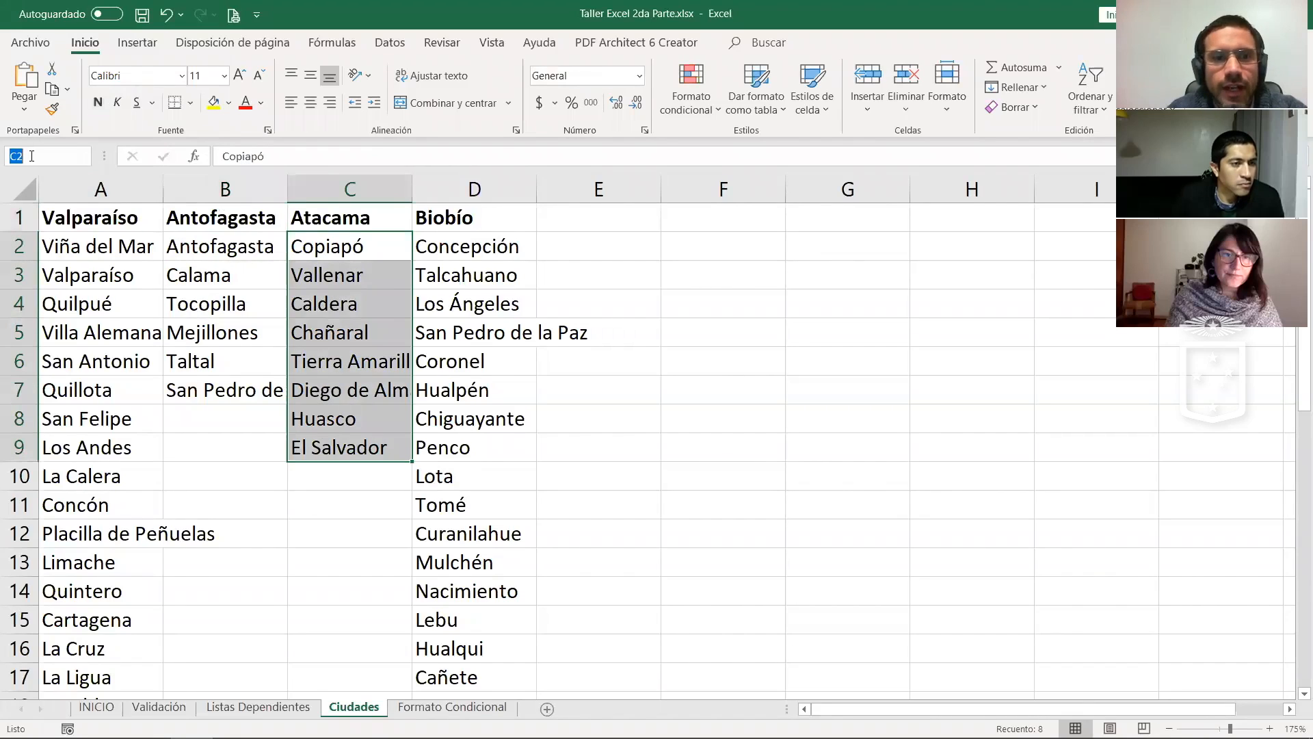
pyautogui.hotkey('ctrl', 'v')
pyautogui.press('Return')
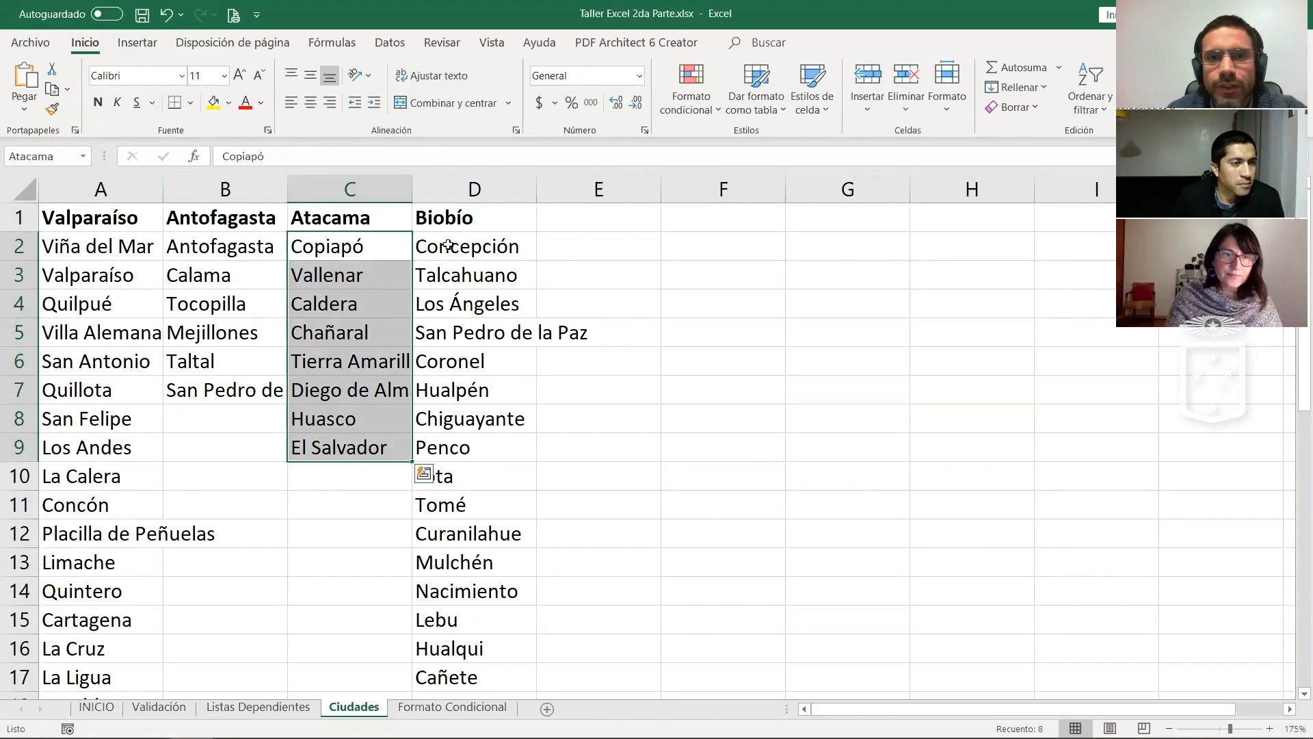
# Step: Name the whole city list under the D1 header, from D2 down to its last city, Biobío
pyautogui.click(450, 248)
pyautogui.press('Up')
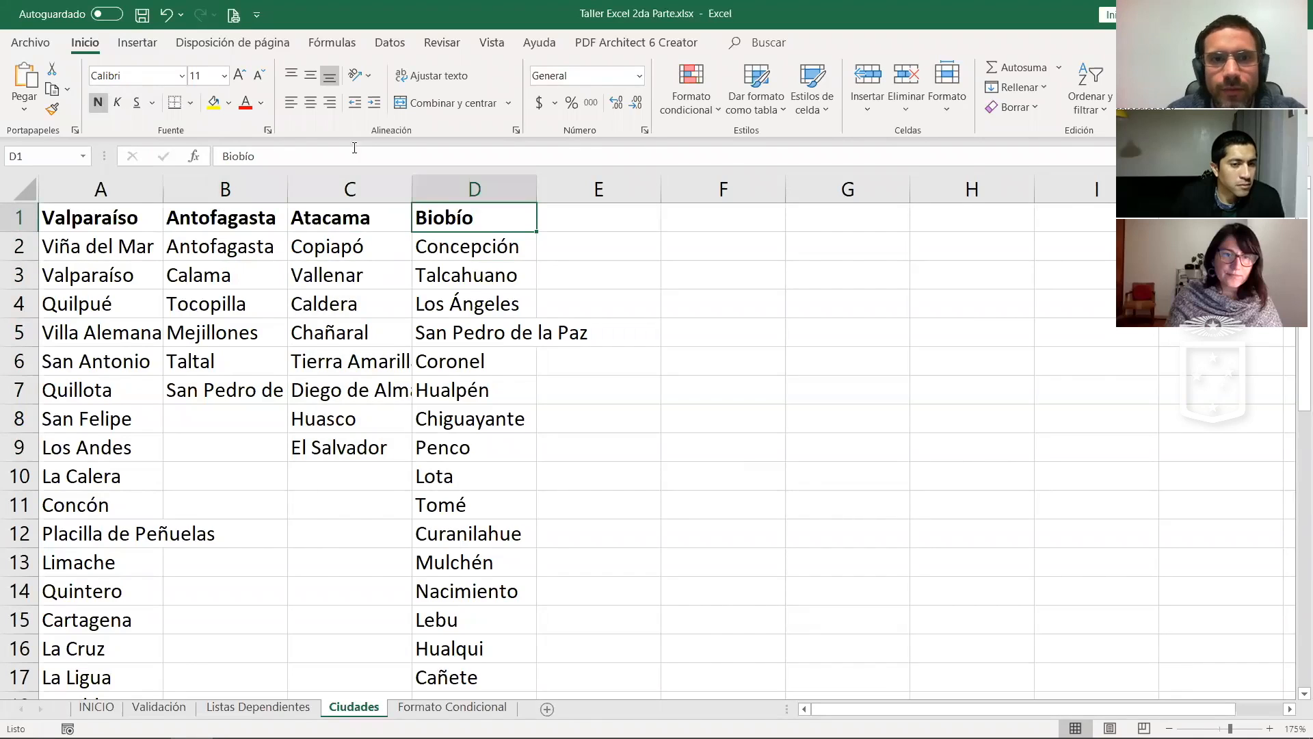
pyautogui.moveTo(280, 154); pyautogui.dragTo(200, 152)
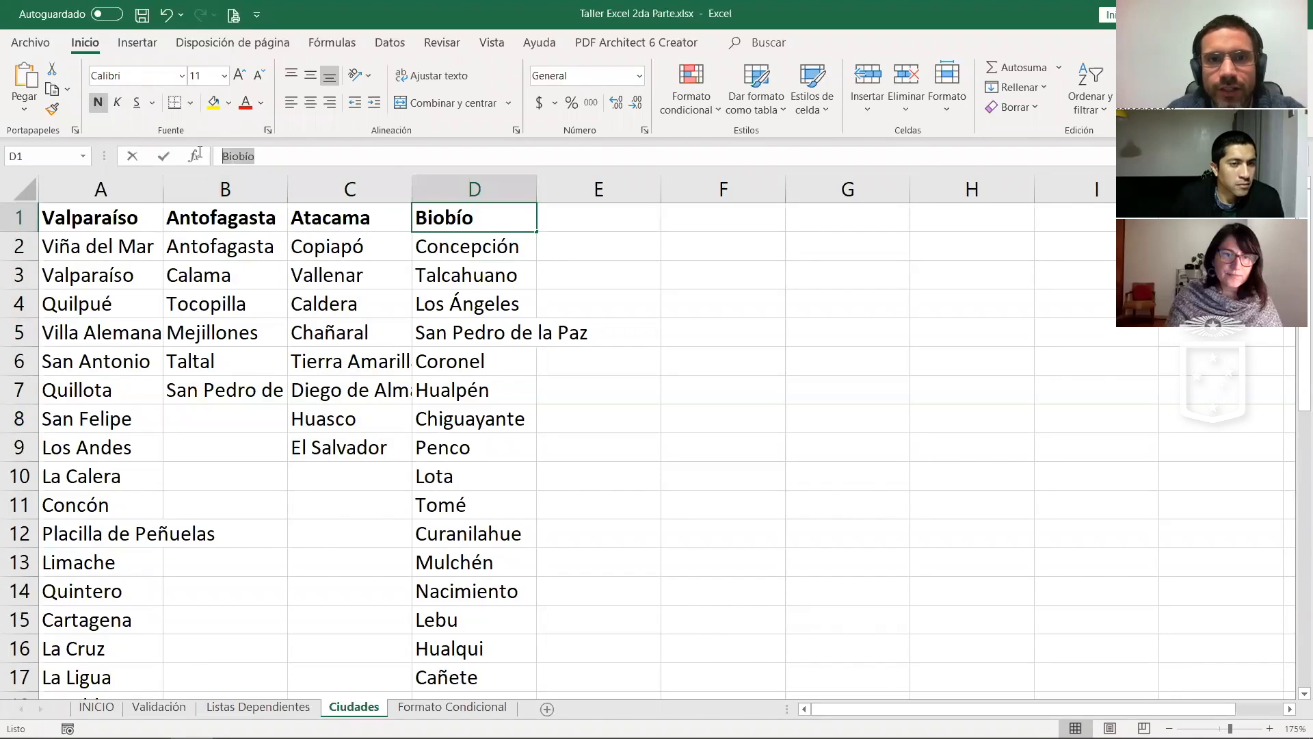
pyautogui.click(517, 251)
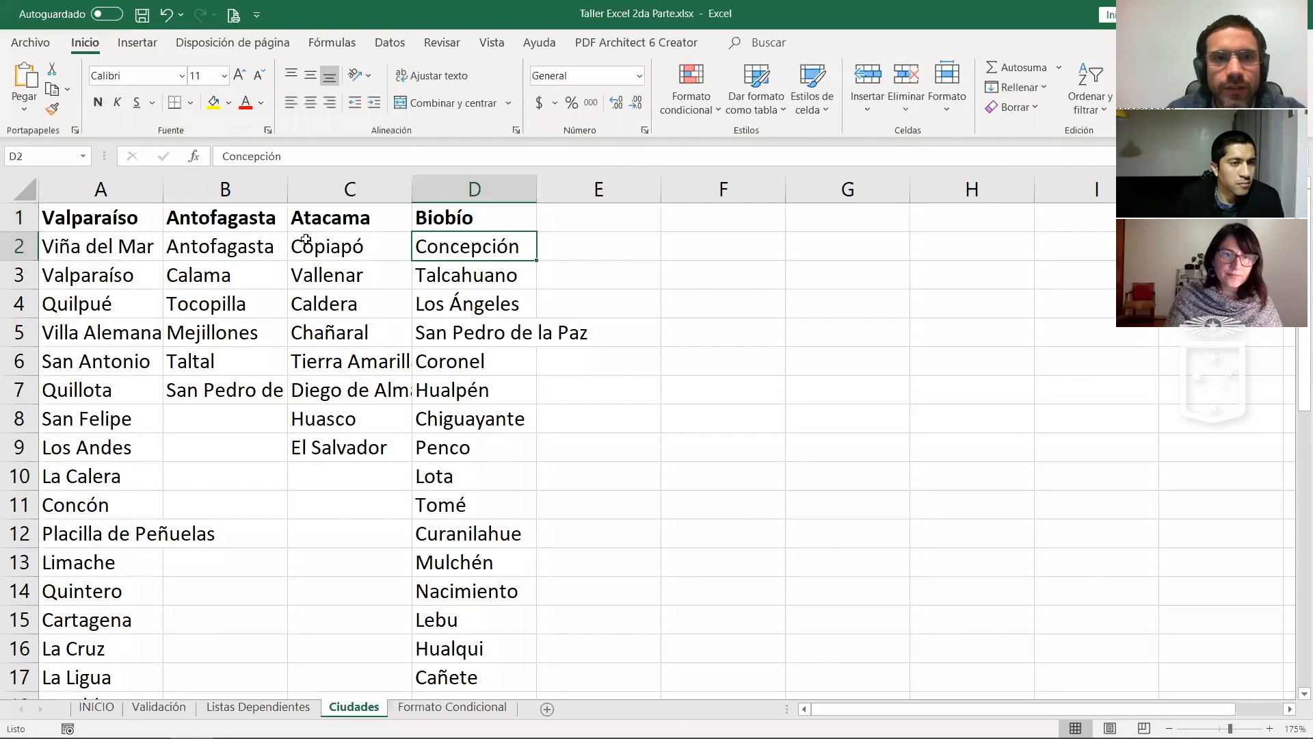
pyautogui.hotkey('ctrl', 'shift', 'Down')
pyautogui.click(10, 155)
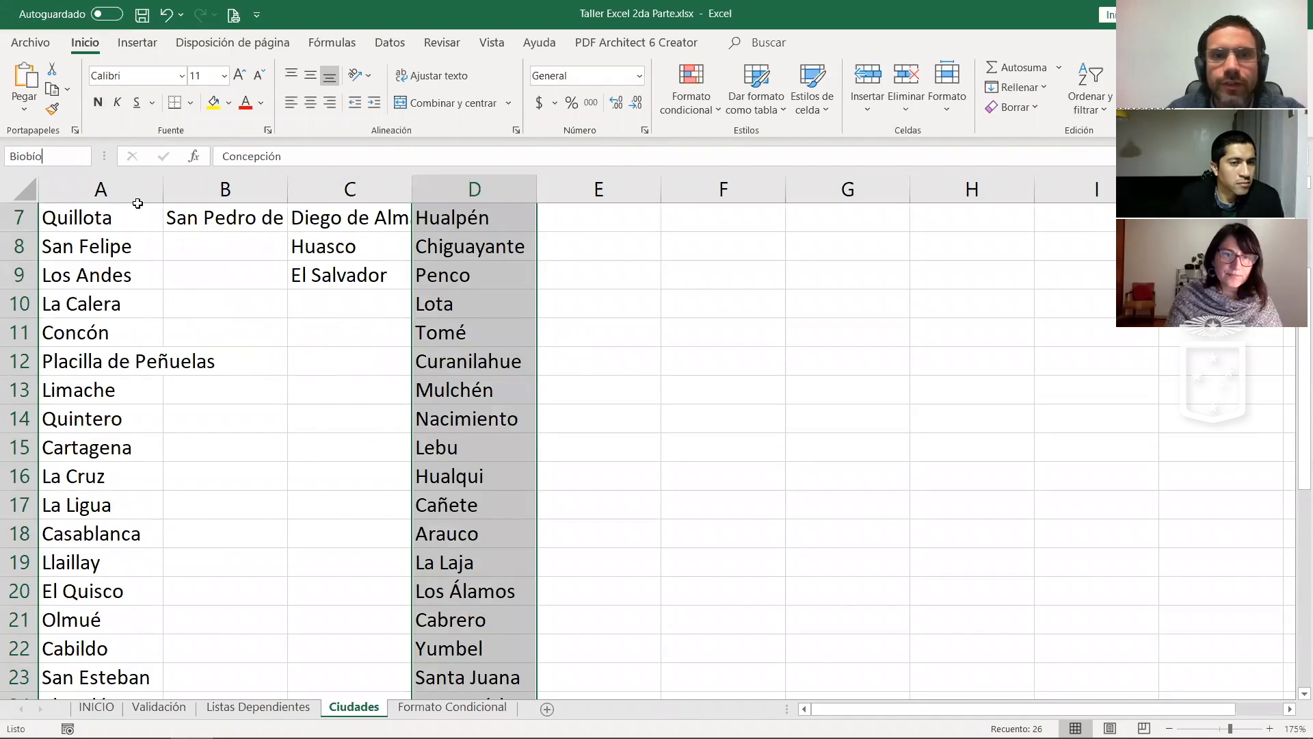
pyautogui.scroll(2, 239, 294)
# Step: Check the list of defined names for the four regions
pyautogui.click(301, 335)
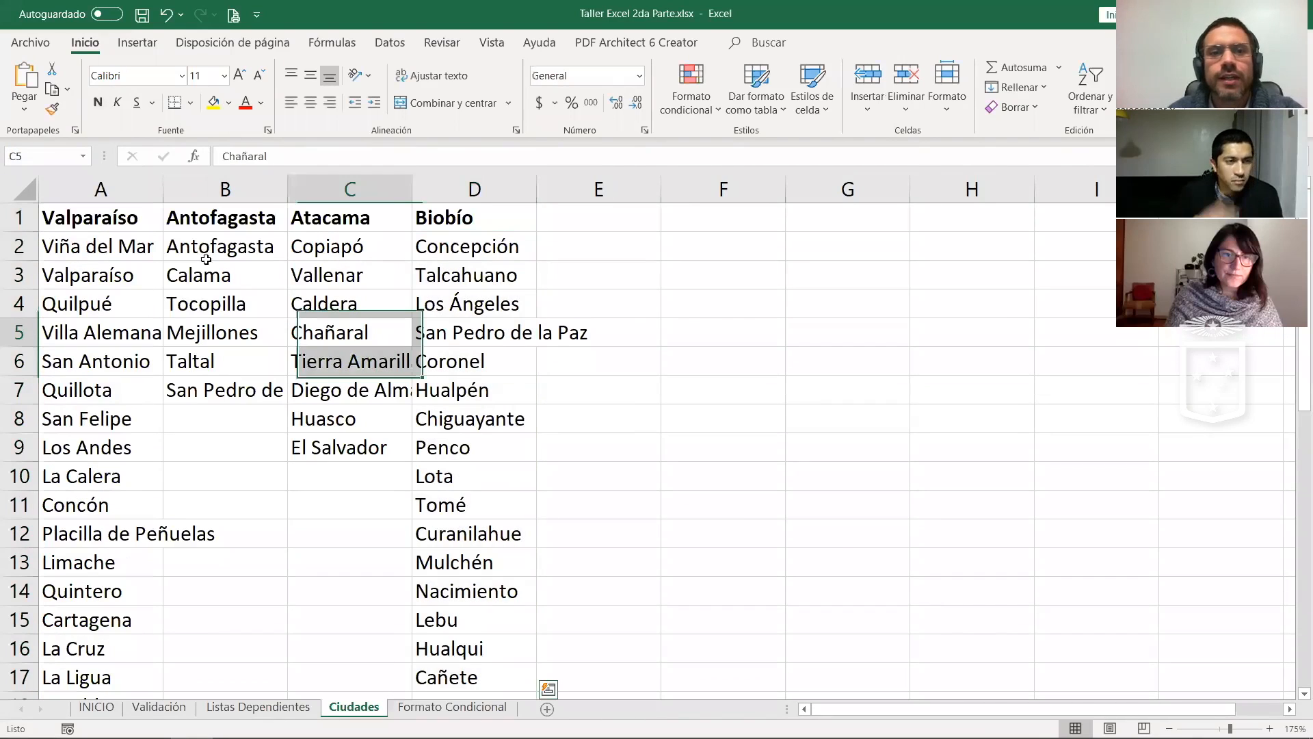
pyautogui.click(83, 156)
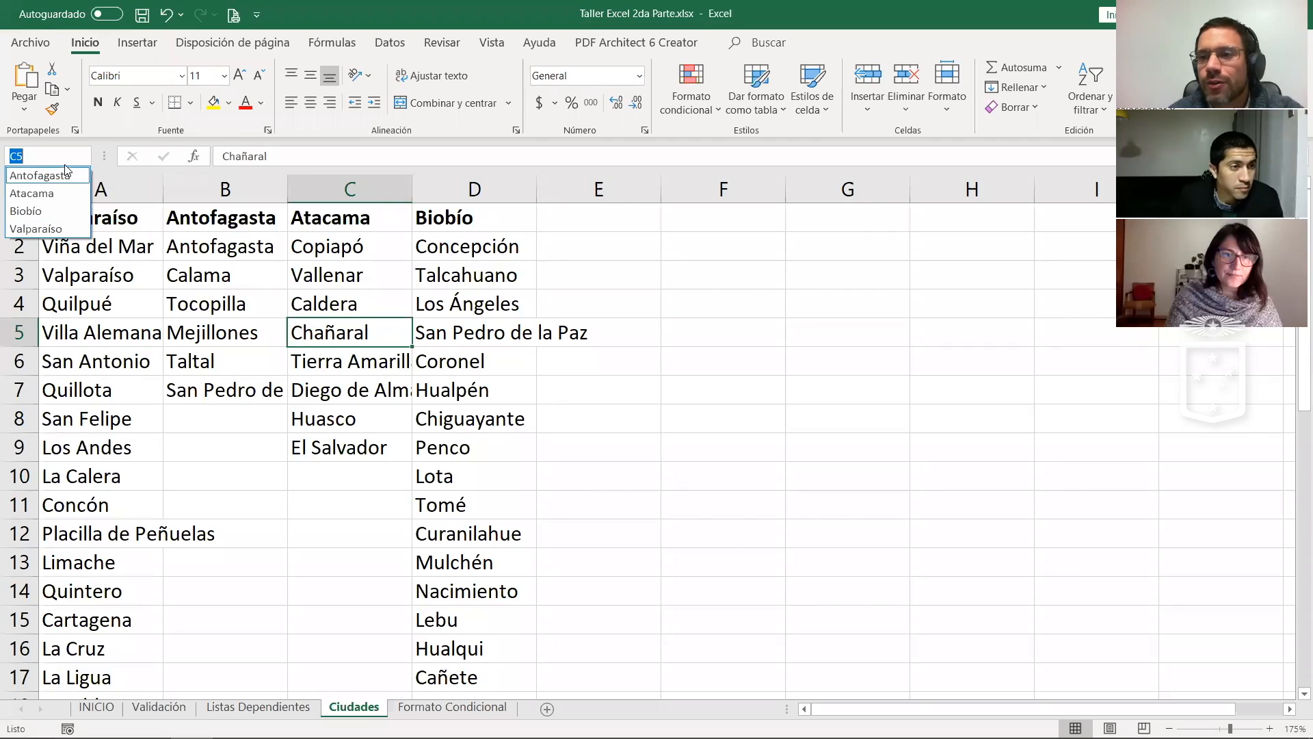
pyautogui.click(347, 270)
pyautogui.click(346, 272)
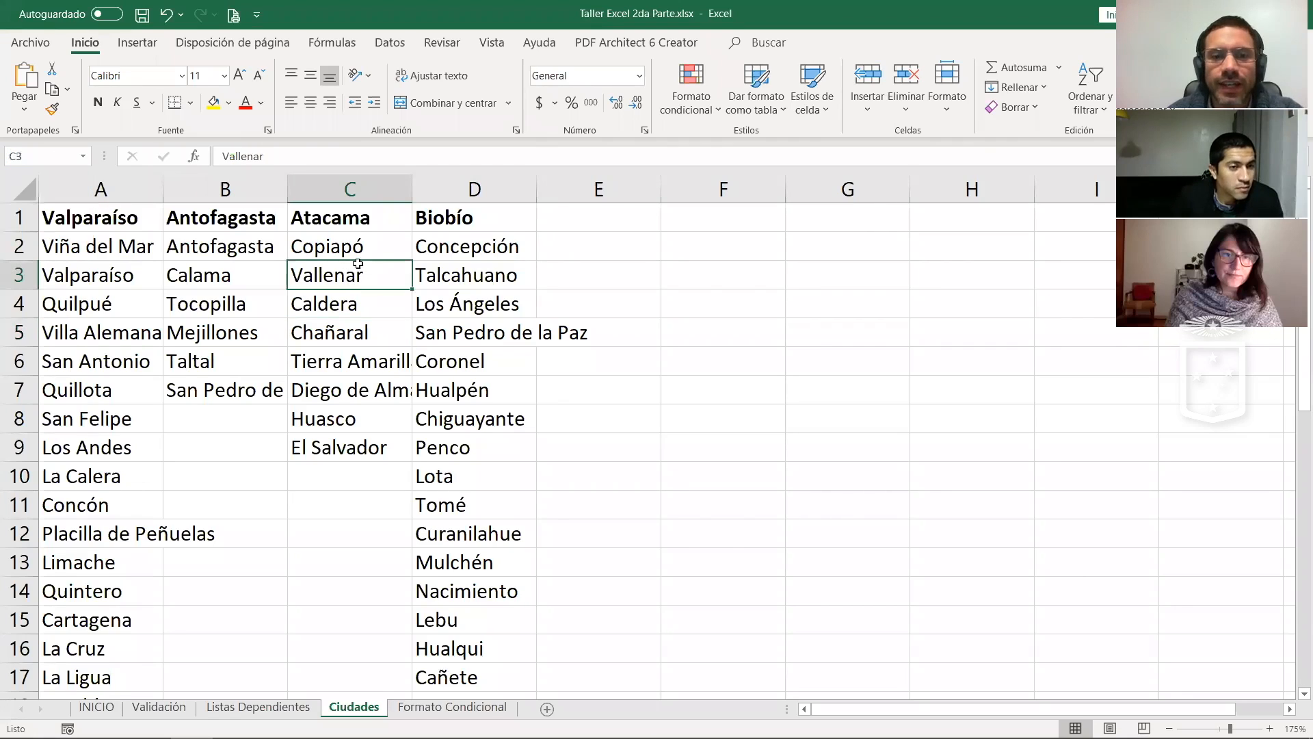
# Step: Clear the cells under the Region header in column A of the Listas Dependientes sheet
pyautogui.click(306, 707)
pyautogui.click(284, 380)
pyautogui.moveTo(153, 293); pyautogui.dragTo(146, 396)
pyautogui.press('Delete')
pyautogui.moveTo(123, 286); pyautogui.dragTo(119, 420)
pyautogui.press('Delete')
pyautogui.click(239, 316)
# Step: Add a list validation to A2:A10 of Listas Dependientes with the region headers =Ciudades!$A$1:$D$1 as its source
pyautogui.click(158, 257)
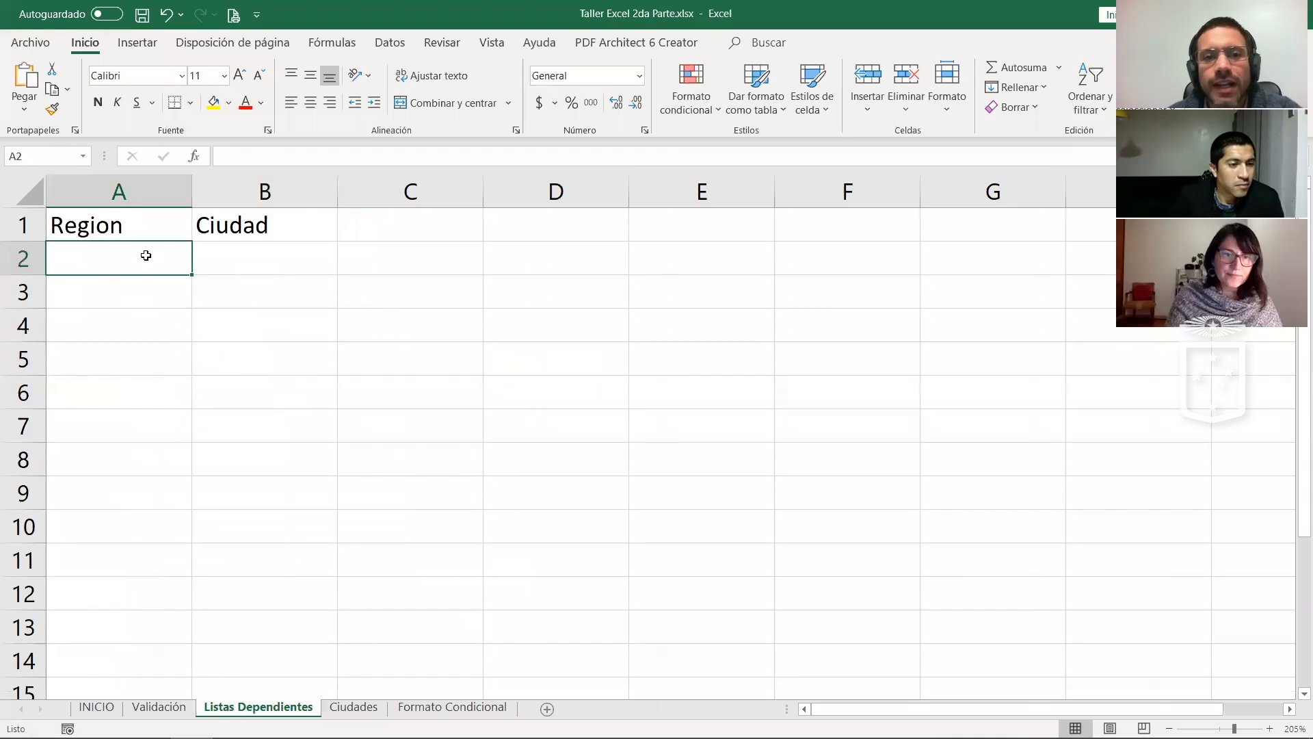
pyautogui.moveTo(146, 257); pyautogui.dragTo(135, 533)
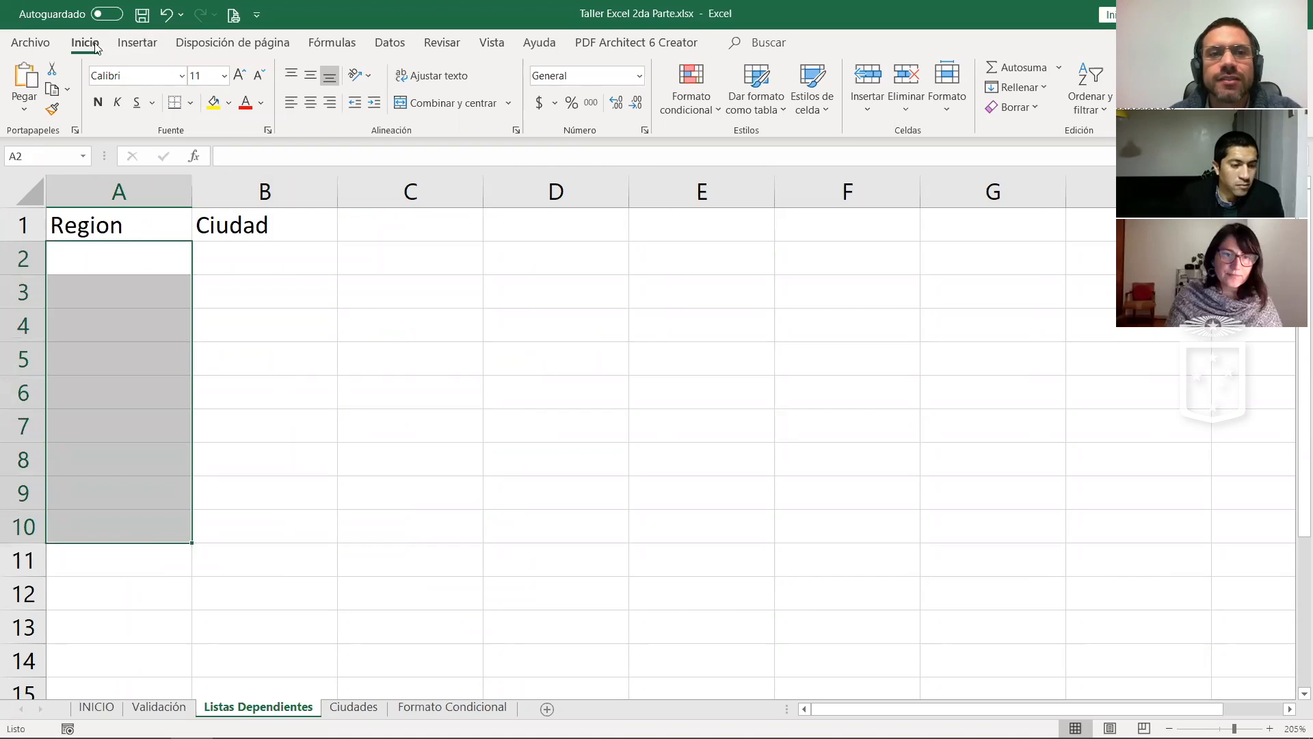
pyautogui.click(390, 43)
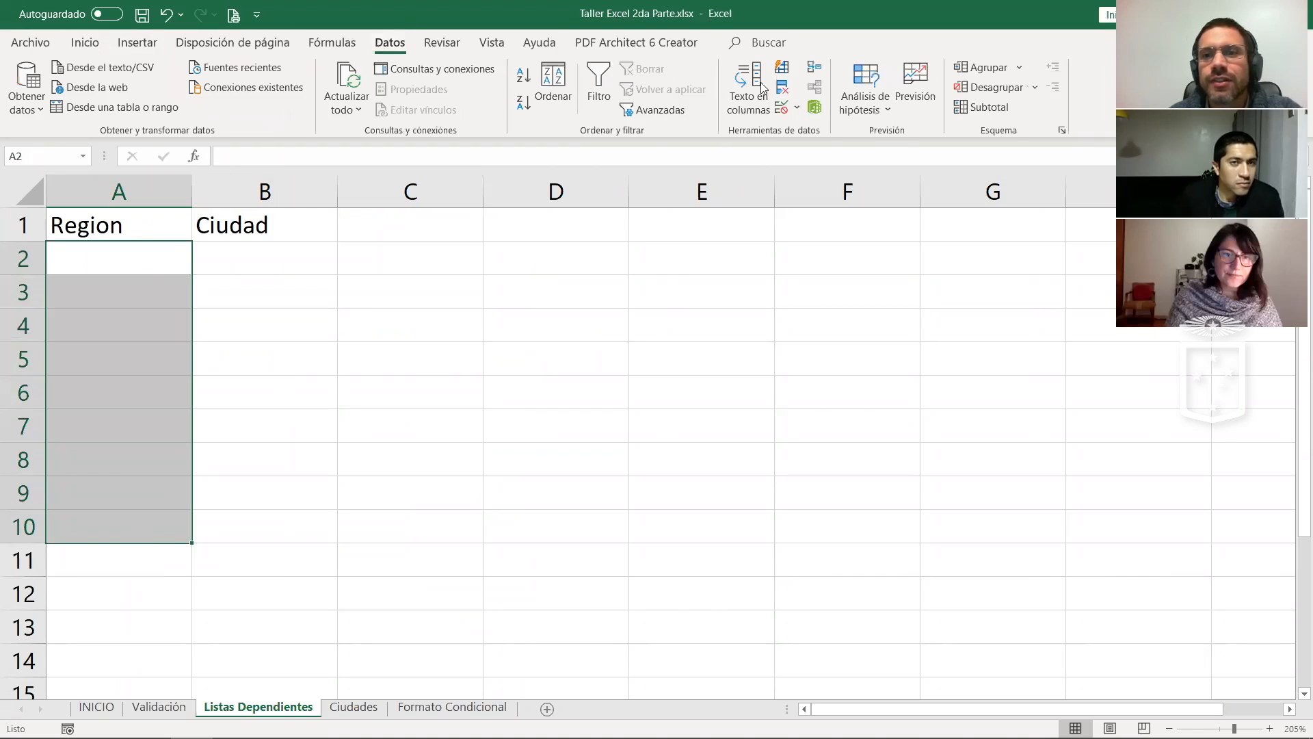
pyautogui.click(782, 107)
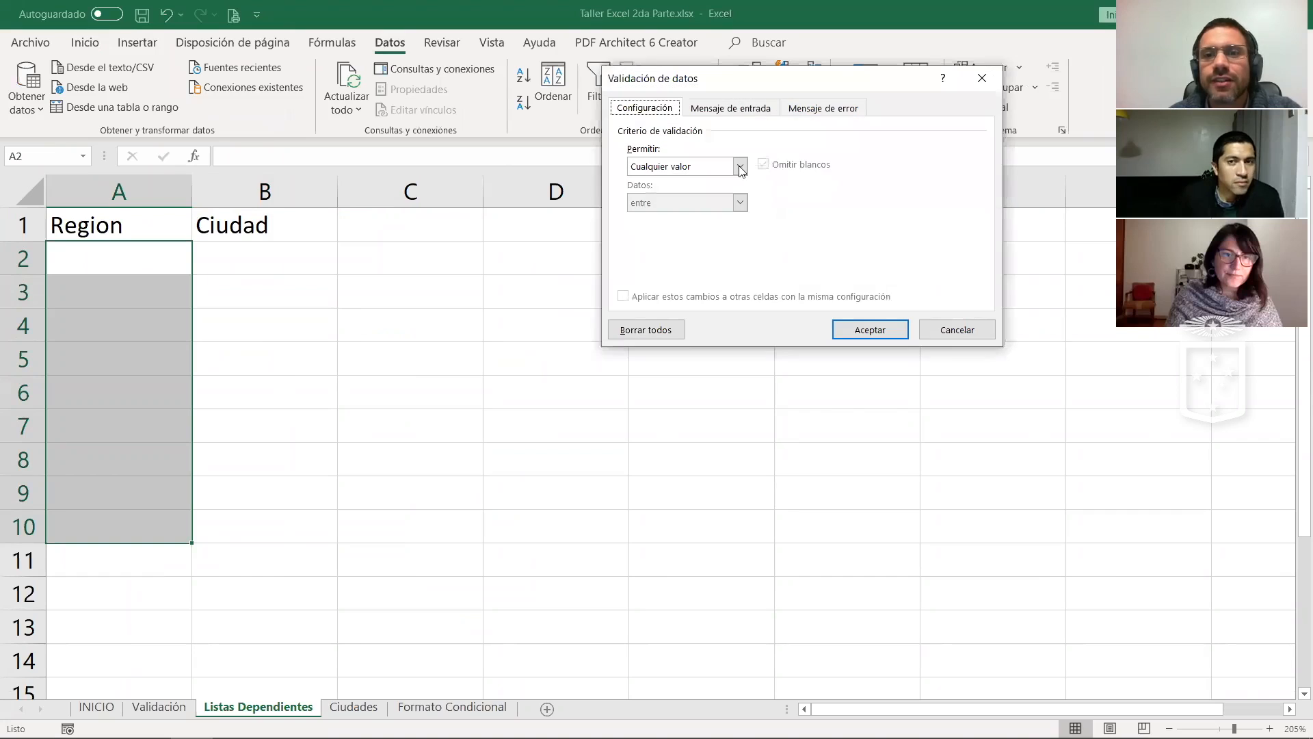
pyautogui.click(702, 165)
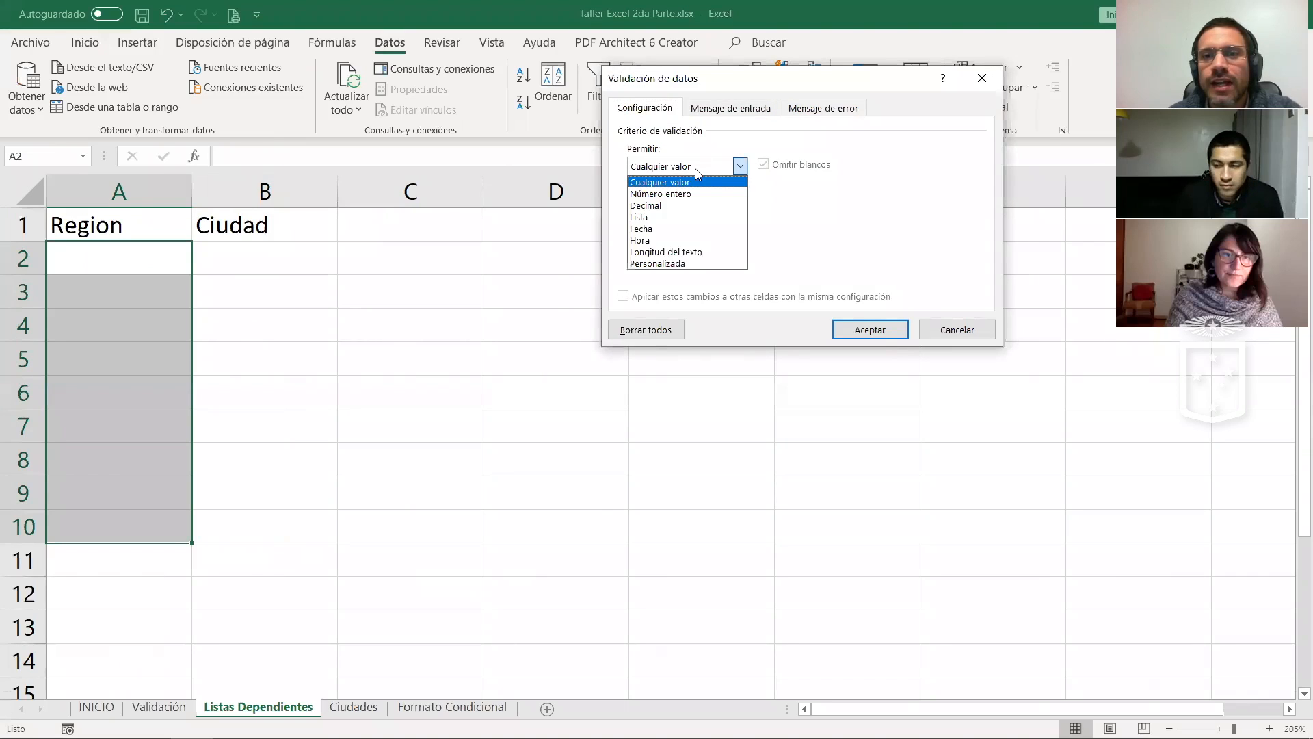
pyautogui.click(695, 215)
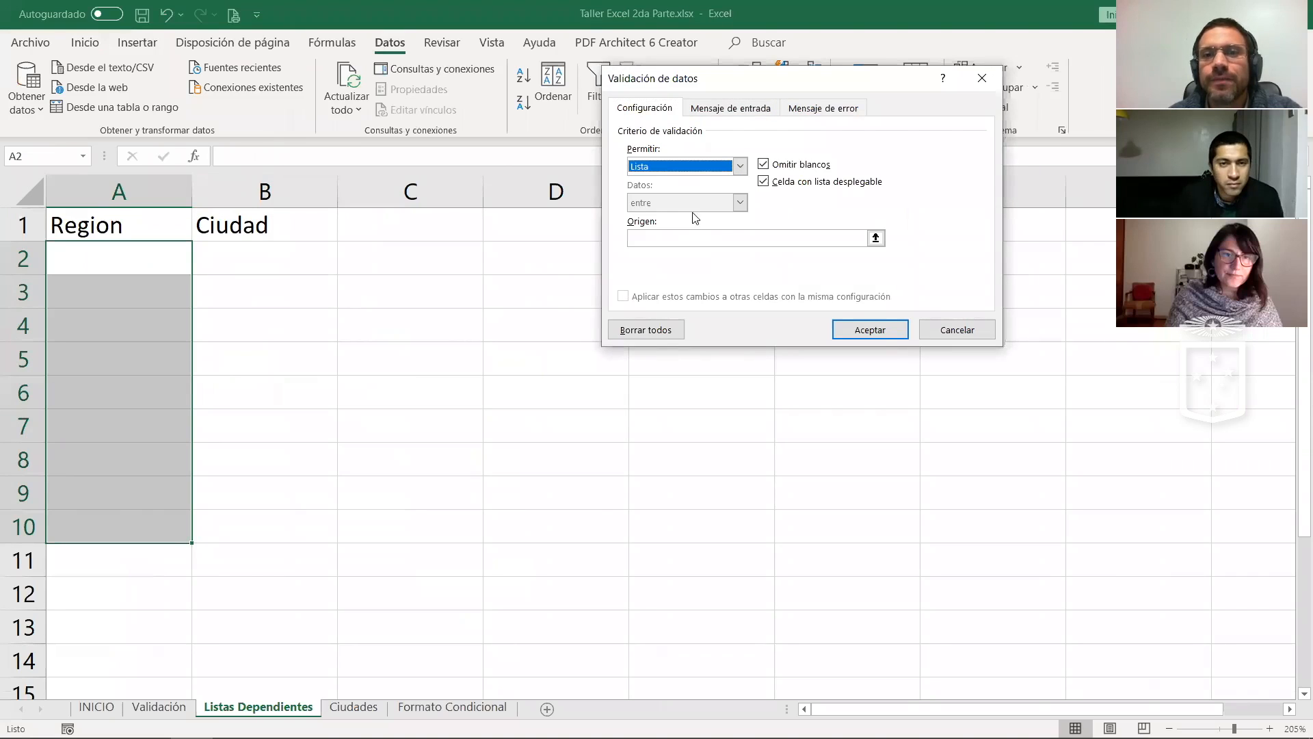
pyautogui.click(878, 238)
pyautogui.click(353, 707)
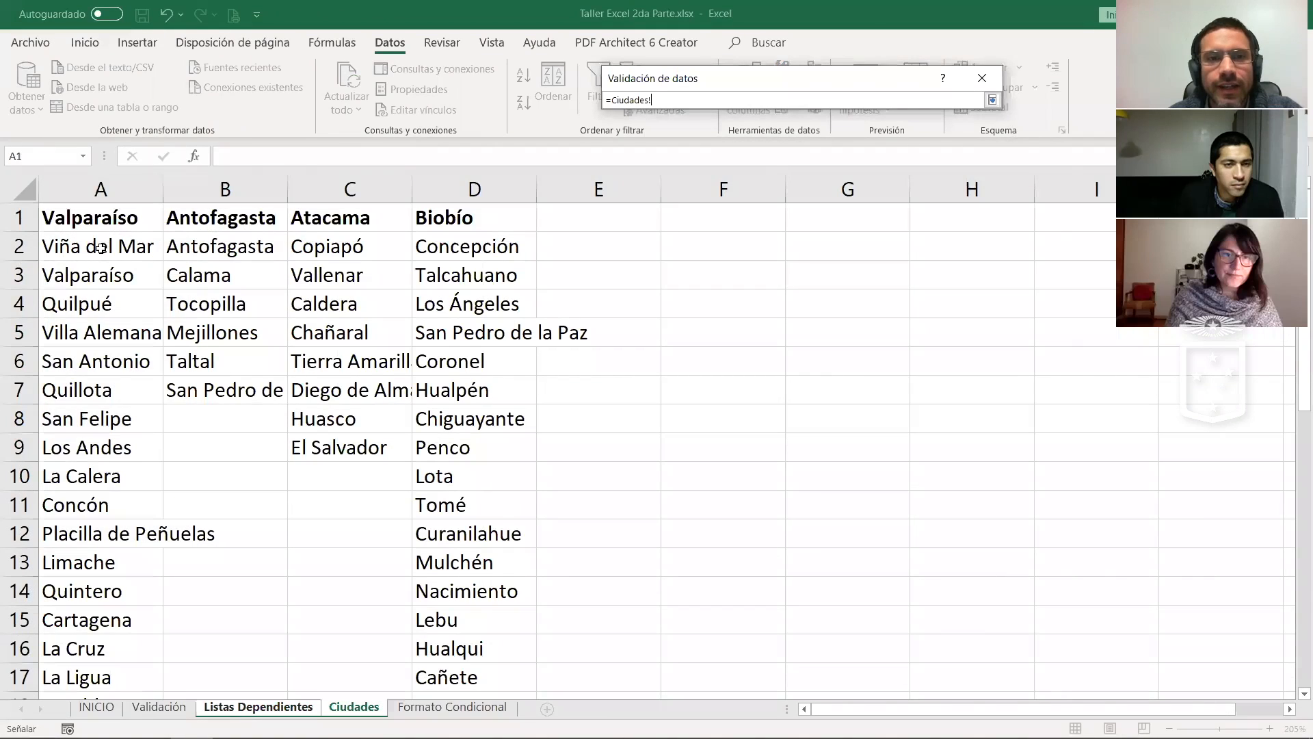
pyautogui.moveTo(114, 214); pyautogui.dragTo(475, 218)
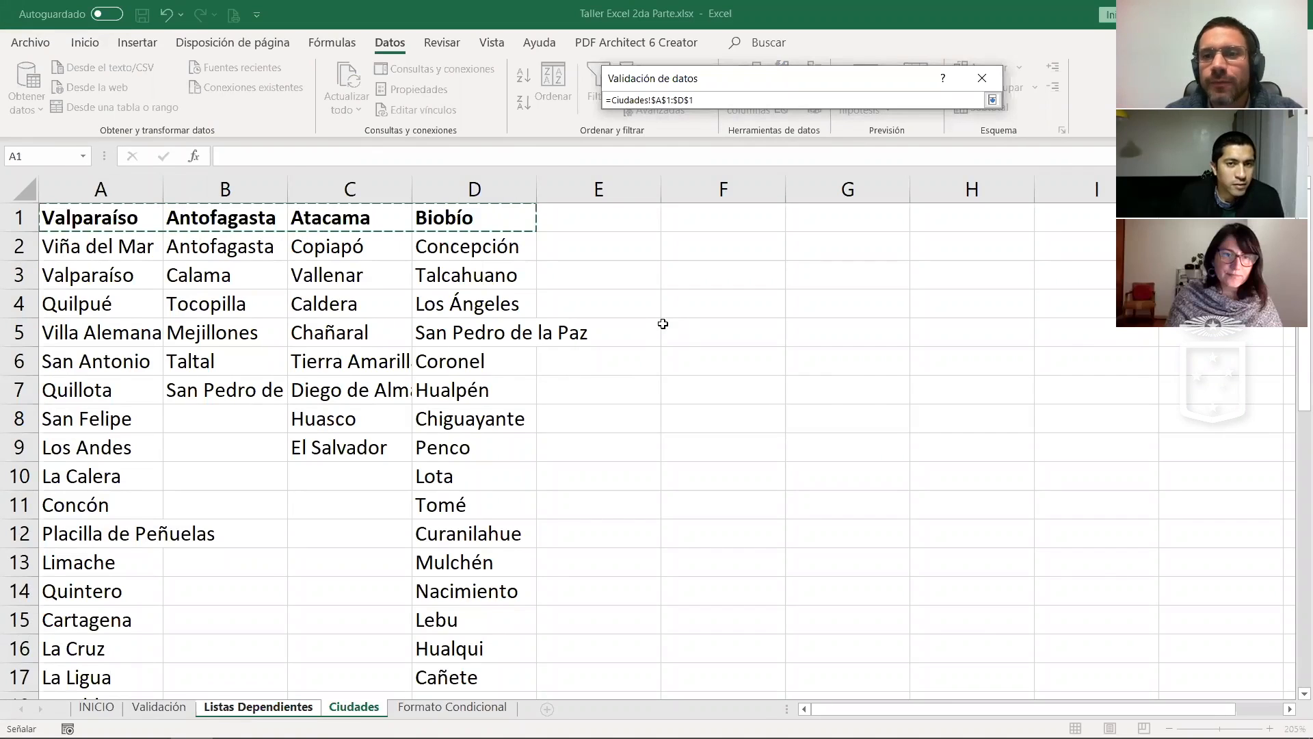
pyautogui.press('Return')
# Step: Check the region drop-down in the Region cells A2:A10 and review the matching Ciudad cells B2:B10
pyautogui.click(103, 313)
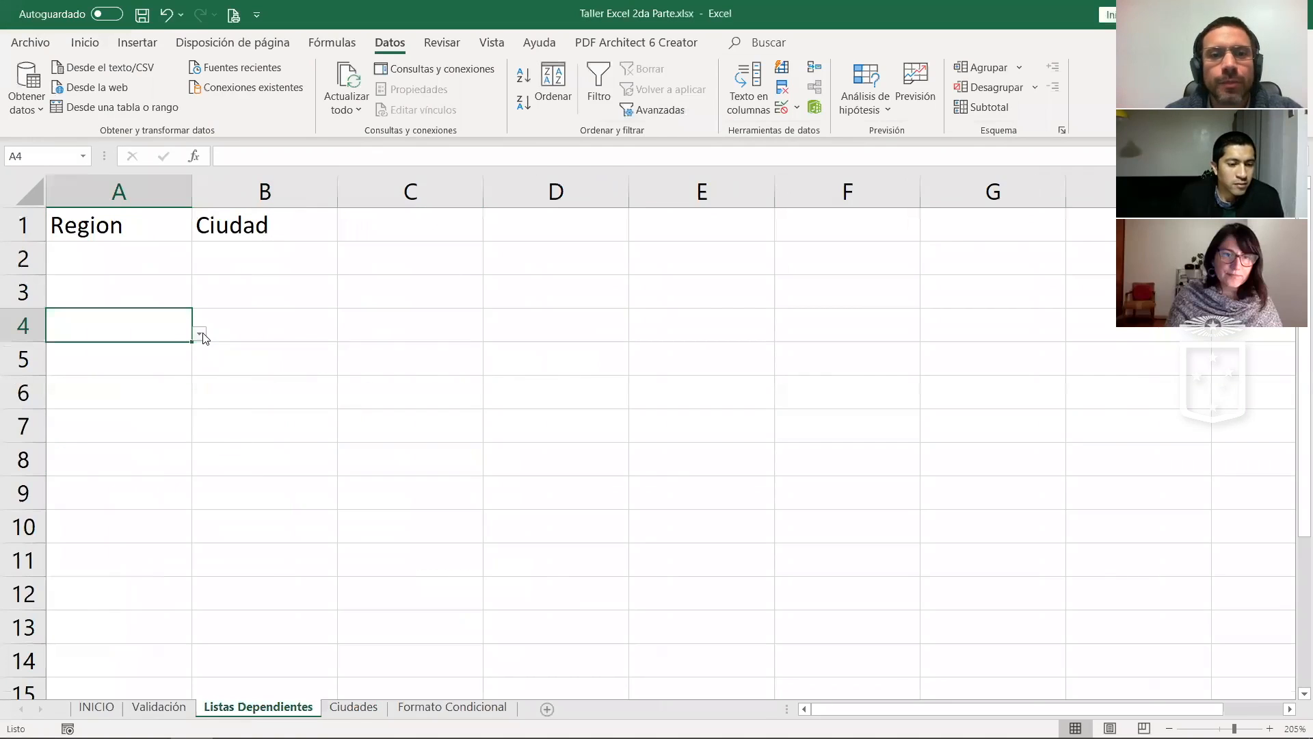
pyautogui.click(199, 333)
pyautogui.press('Escape')
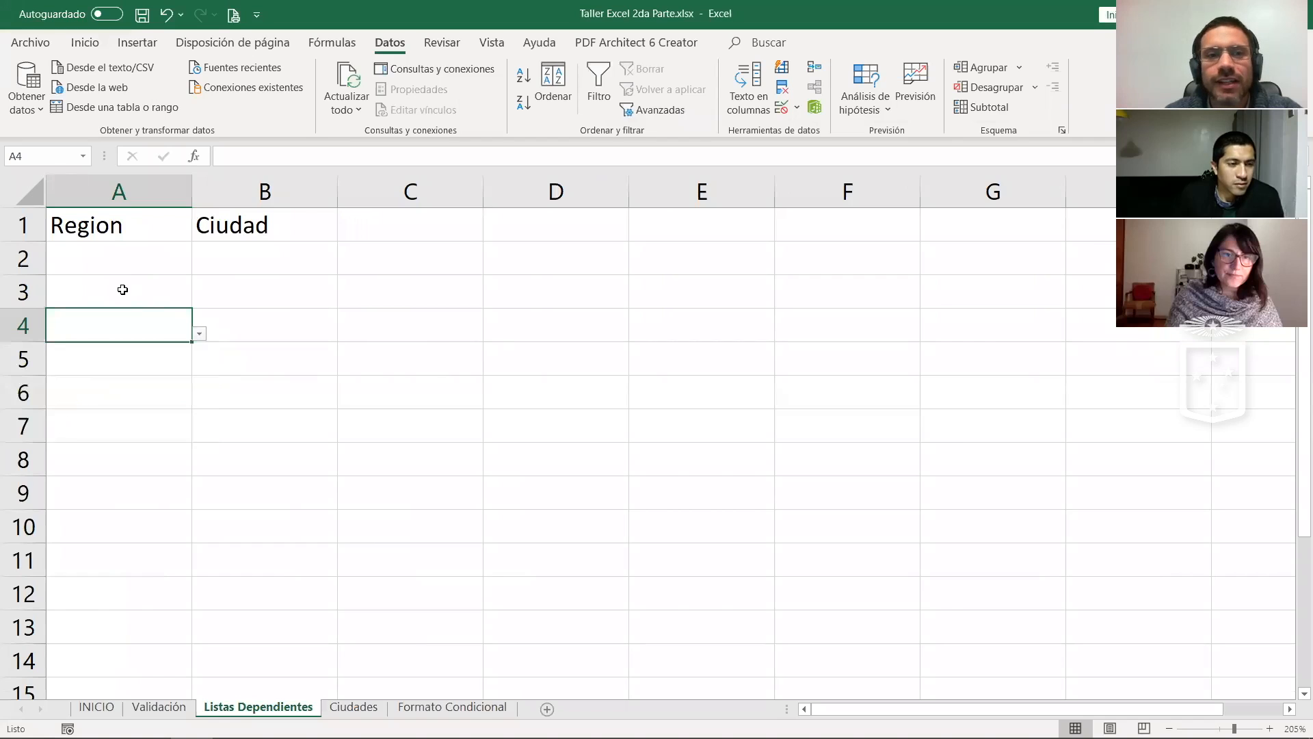
pyautogui.click(142, 271)
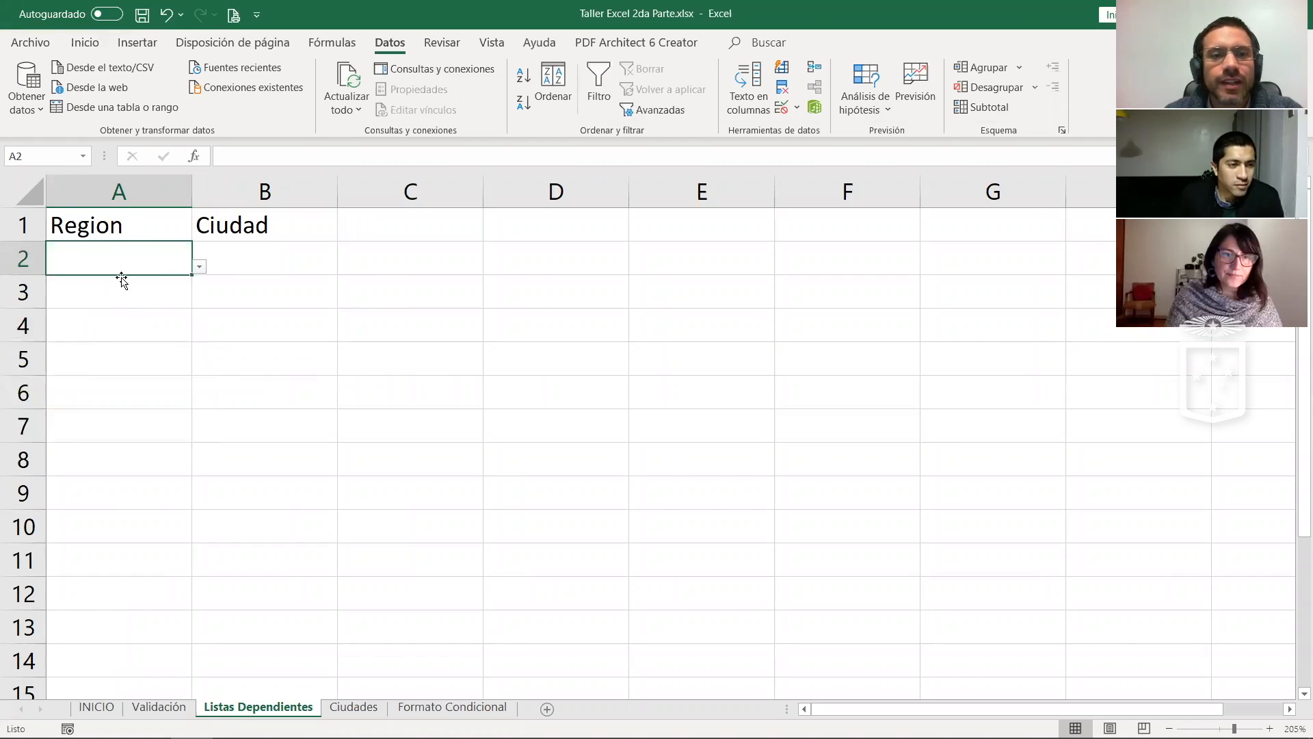
pyautogui.click(113, 523)
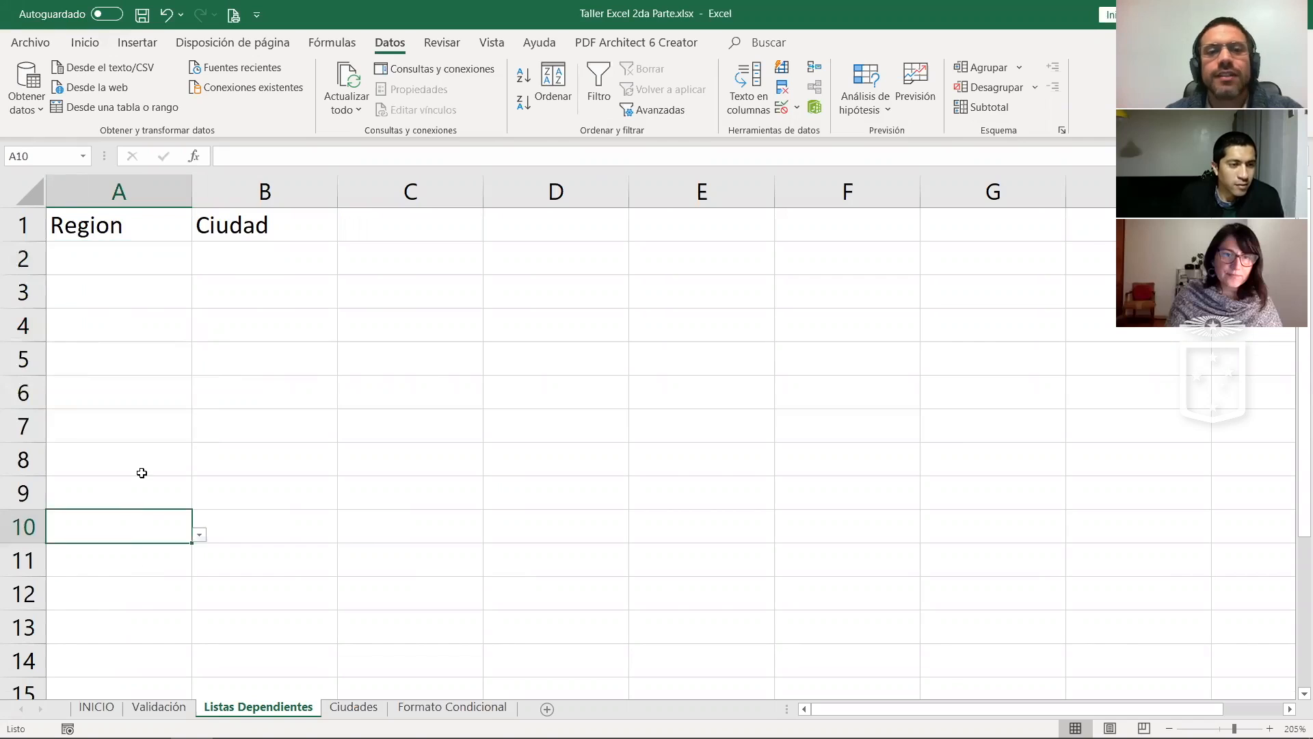
pyautogui.click(129, 259)
pyautogui.click(290, 271)
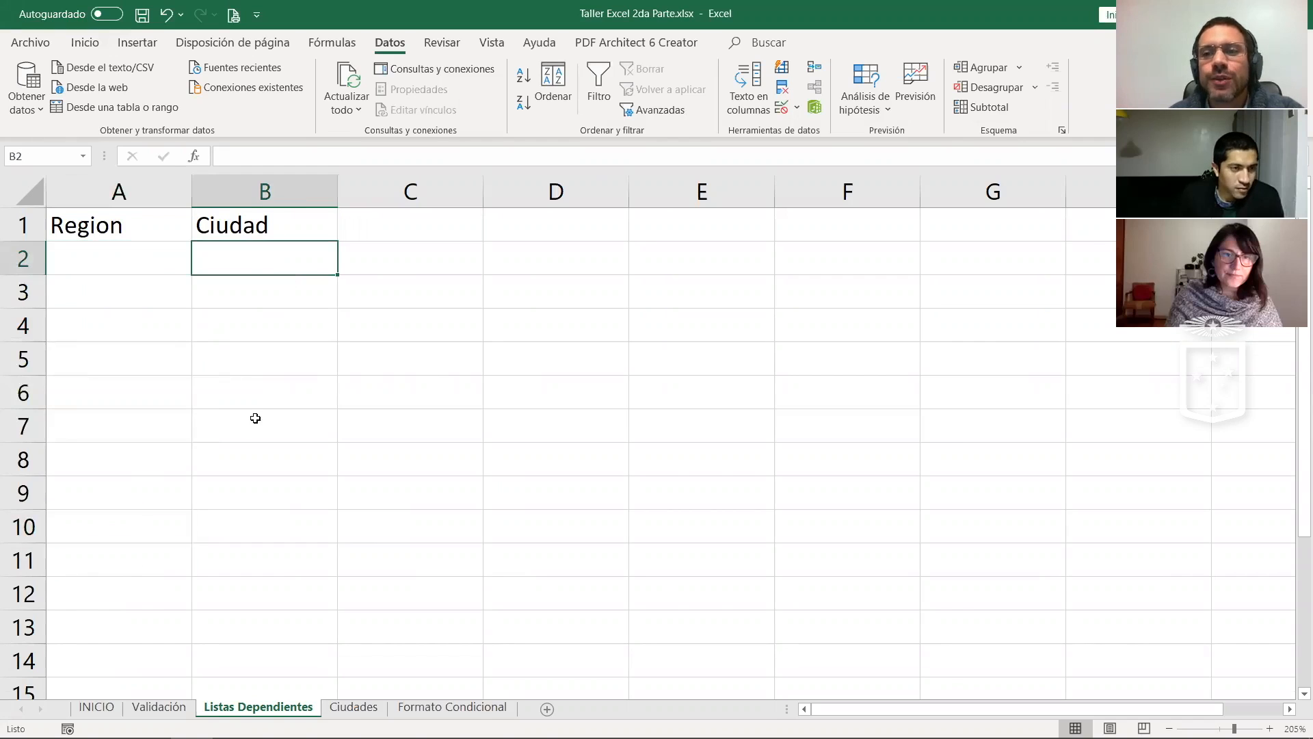
pyautogui.keyDown('shift'); pyautogui.click(244, 520); pyautogui.keyUp('shift')
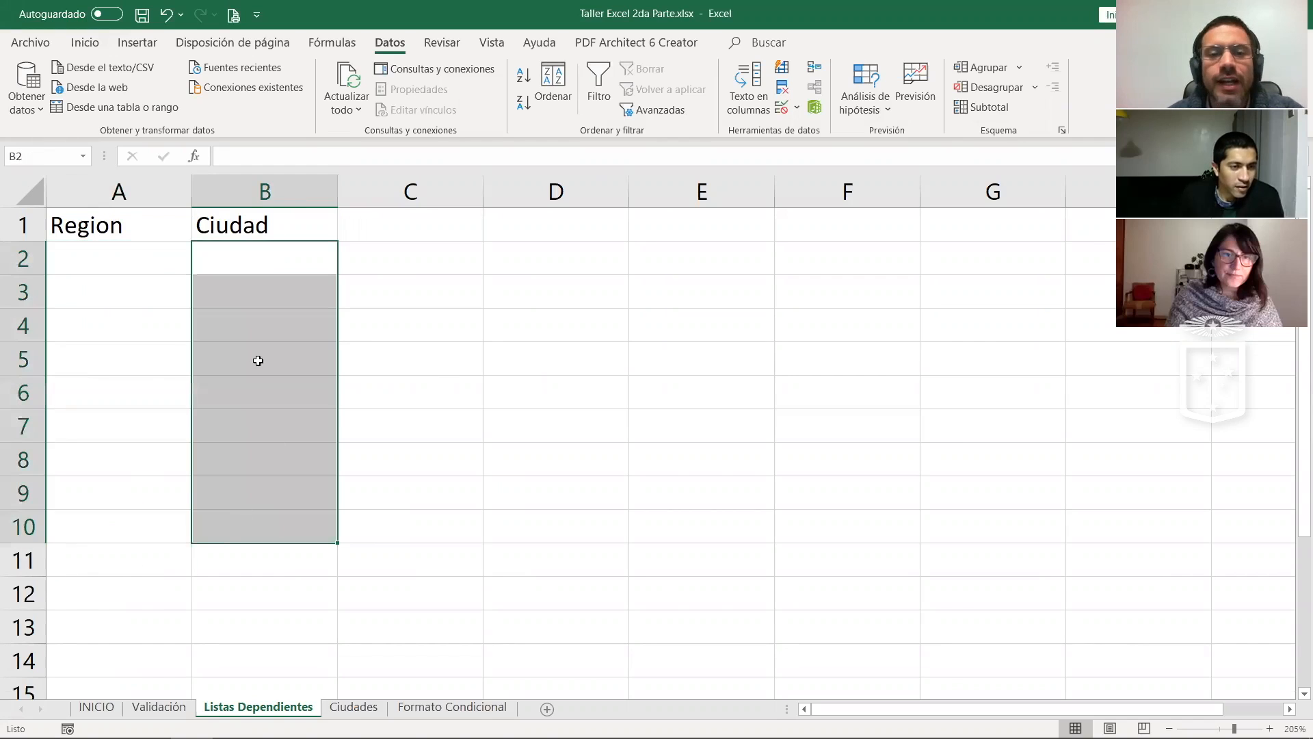
# Step: Apply a thick outside border around the Region and Ciudad table in A1:B10
pyautogui.moveTo(87, 225); pyautogui.dragTo(276, 535)
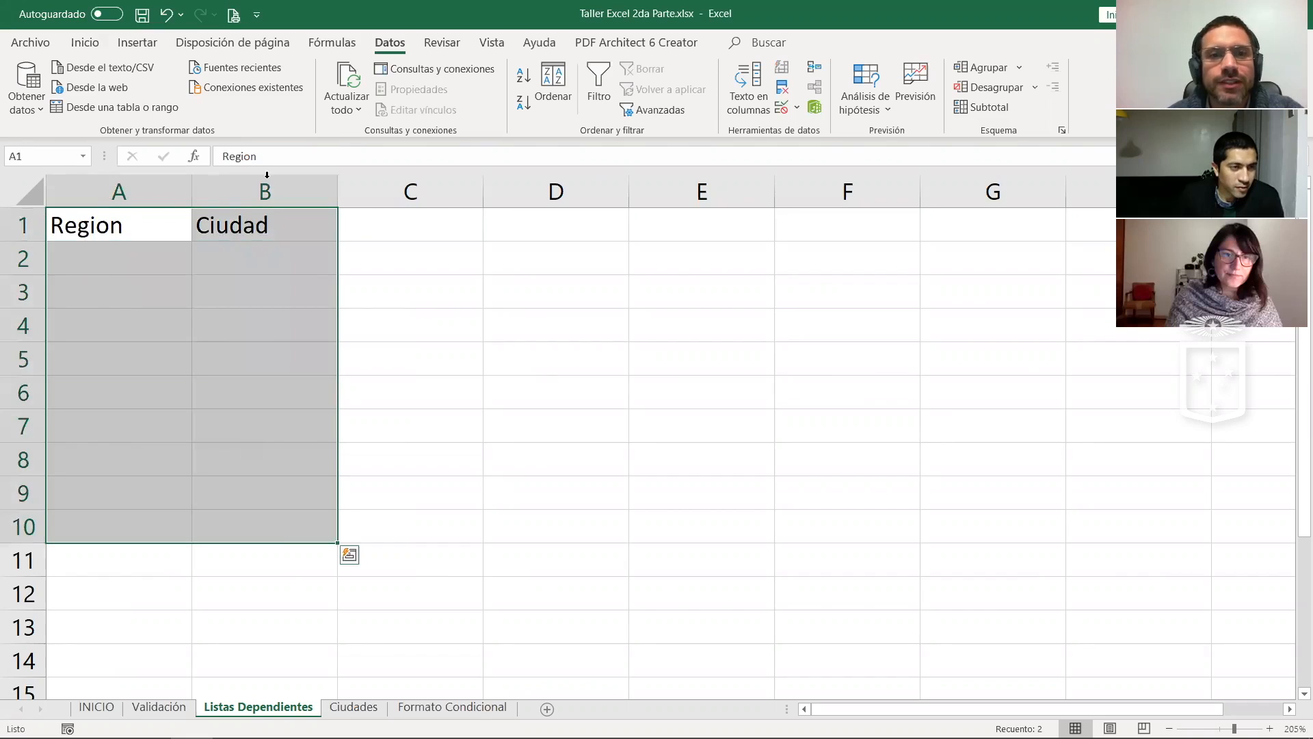
pyautogui.click(85, 42)
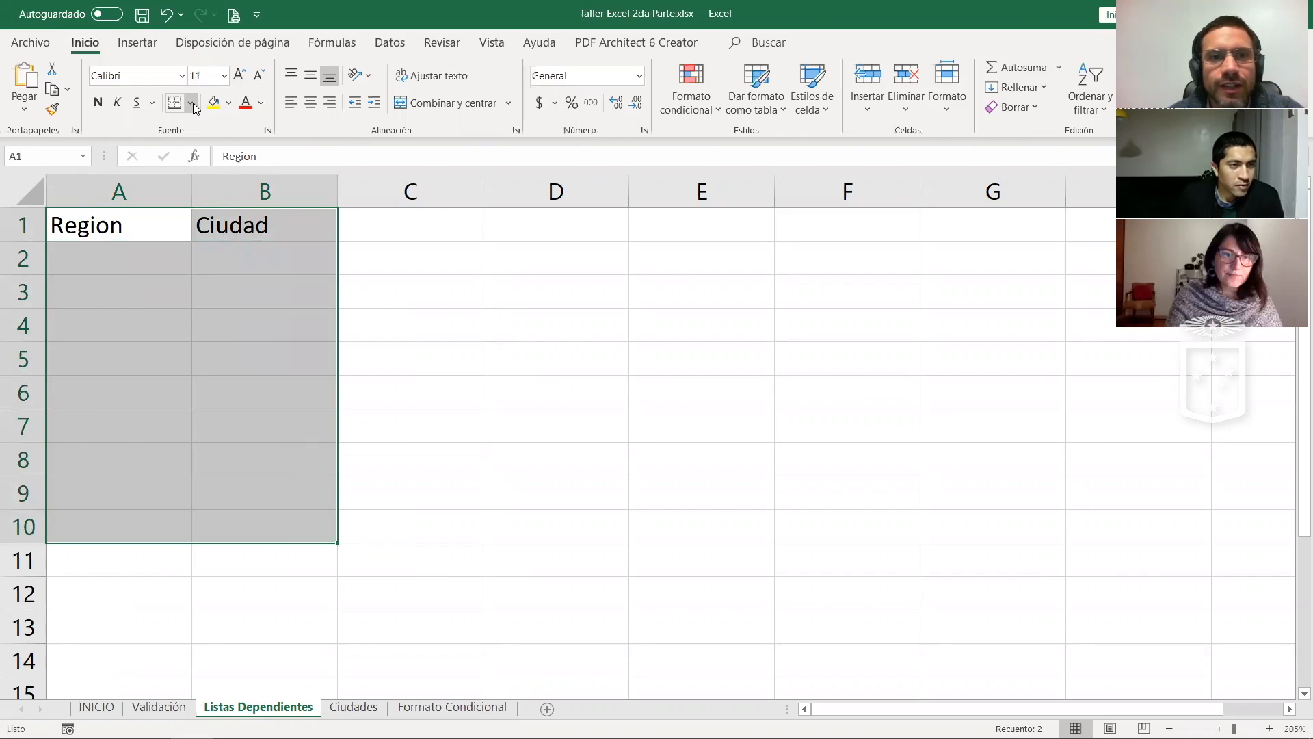
pyautogui.click(193, 104)
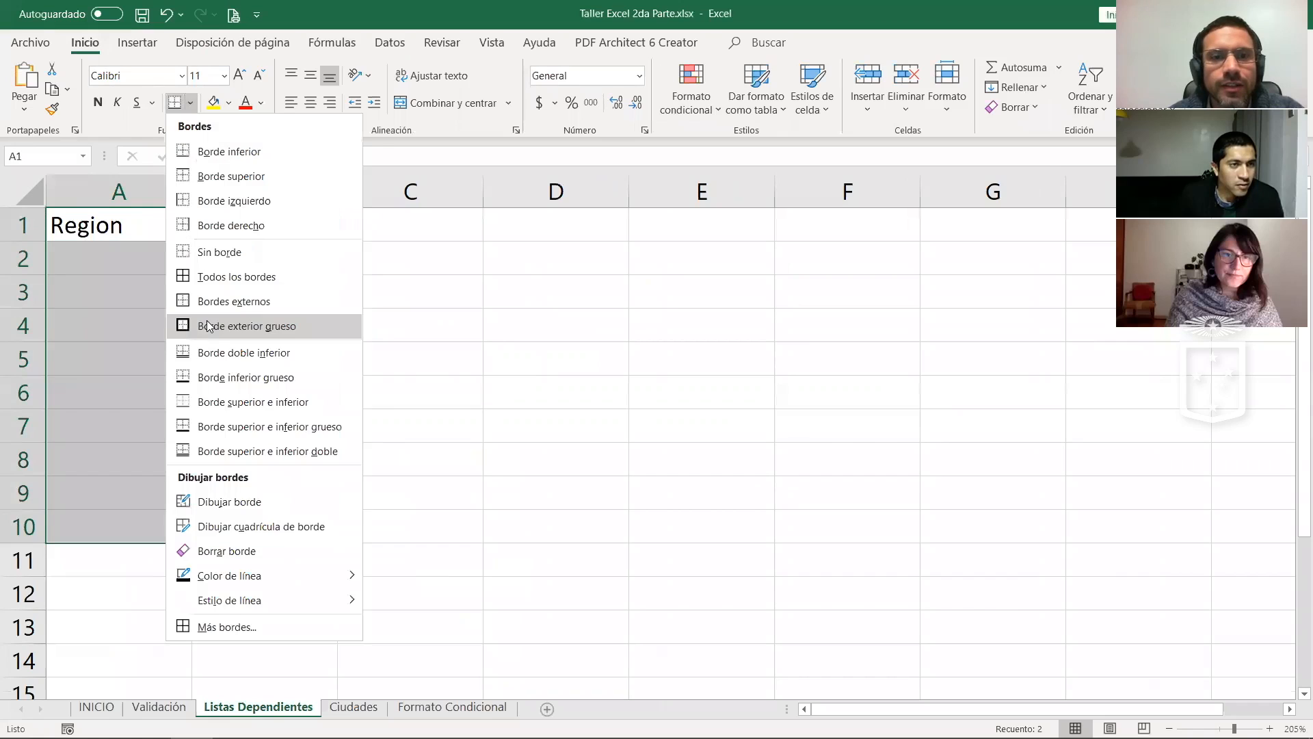
pyautogui.click(209, 326)
pyautogui.click(431, 278)
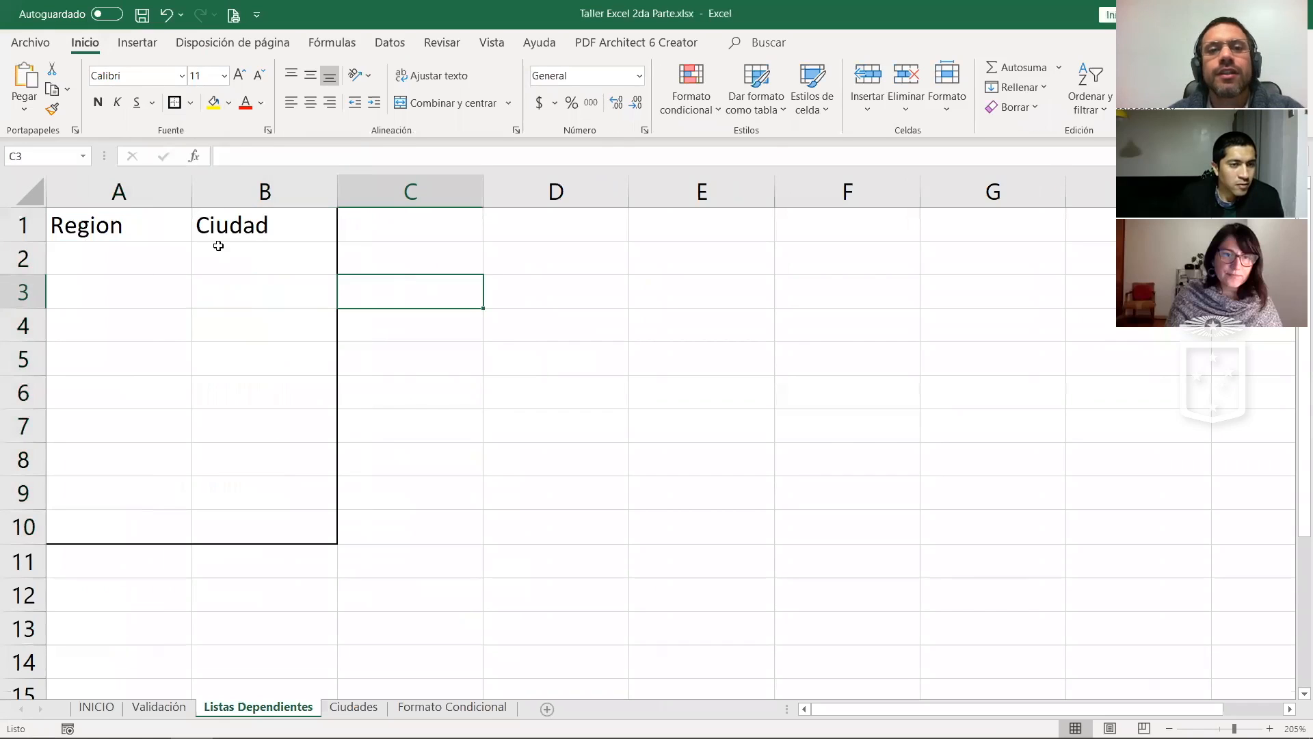
pyautogui.click(531, 283)
# Step: Apply an outside border around the Region and Ciudad header cells A1:B1
pyautogui.moveTo(154, 231); pyautogui.dragTo(226, 226)
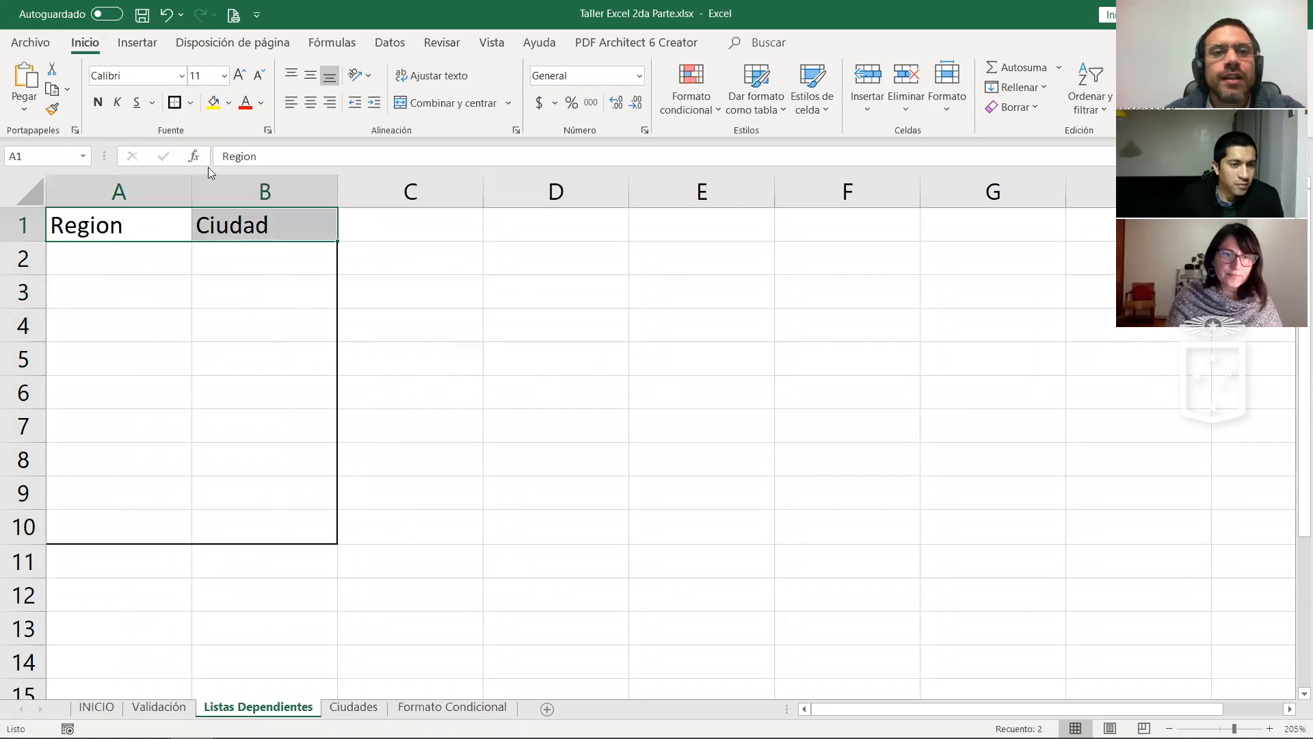
pyautogui.click(181, 108)
pyautogui.click(428, 346)
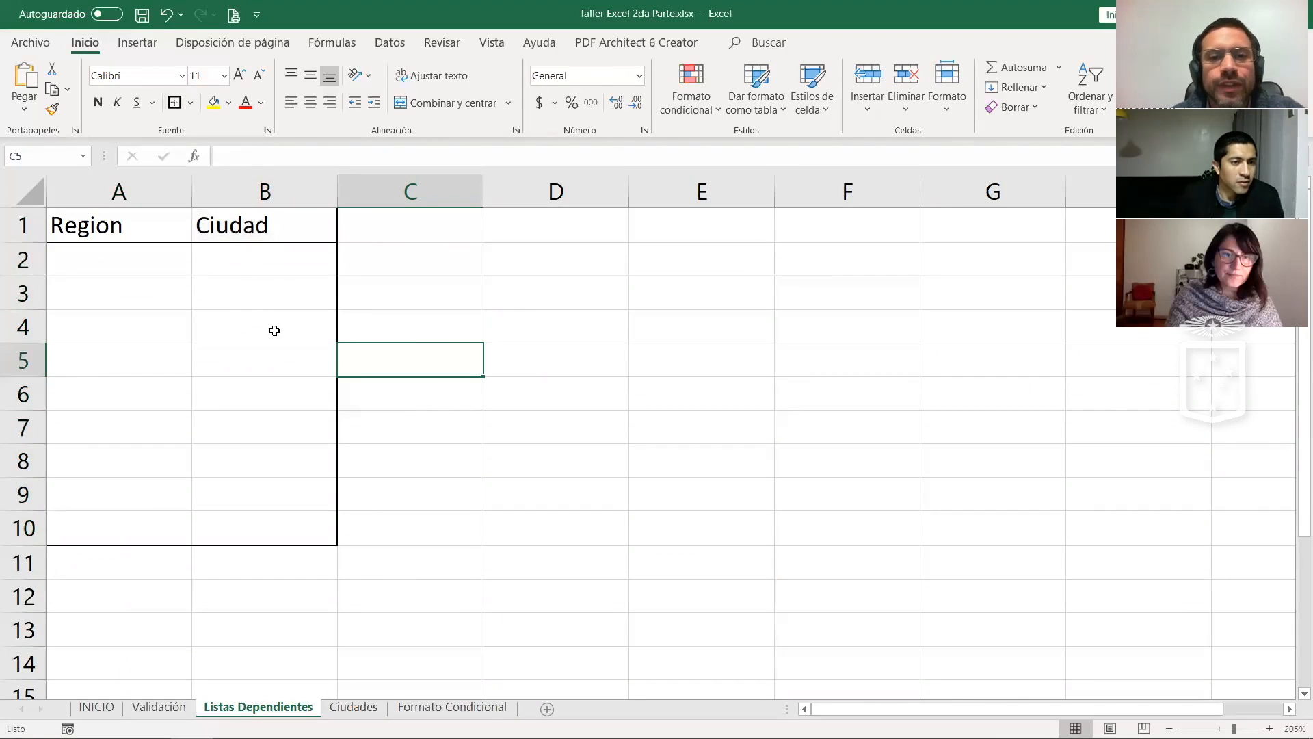
# Step: Set up a list validation for the Ciudad cells B2:B10 and try =INDIRECTO(A1) as its source
pyautogui.moveTo(258, 258); pyautogui.dragTo(257, 524)
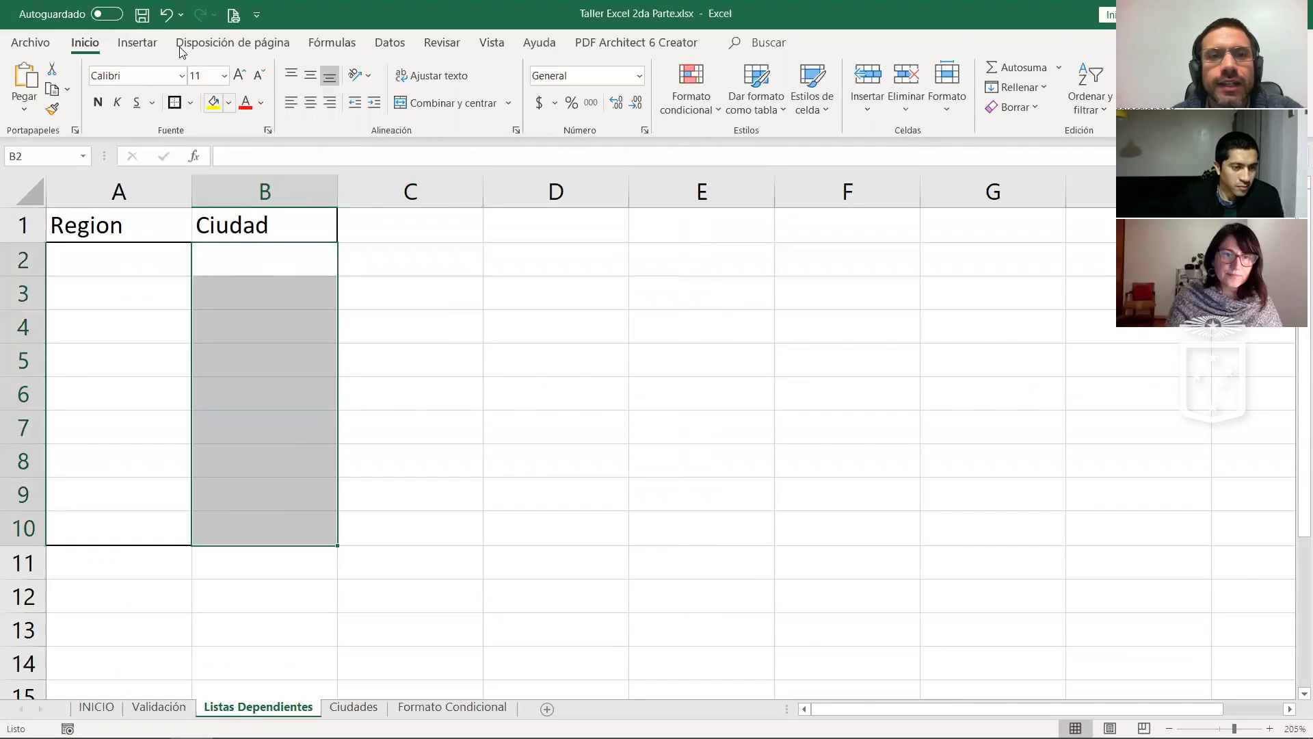
pyautogui.click(390, 42)
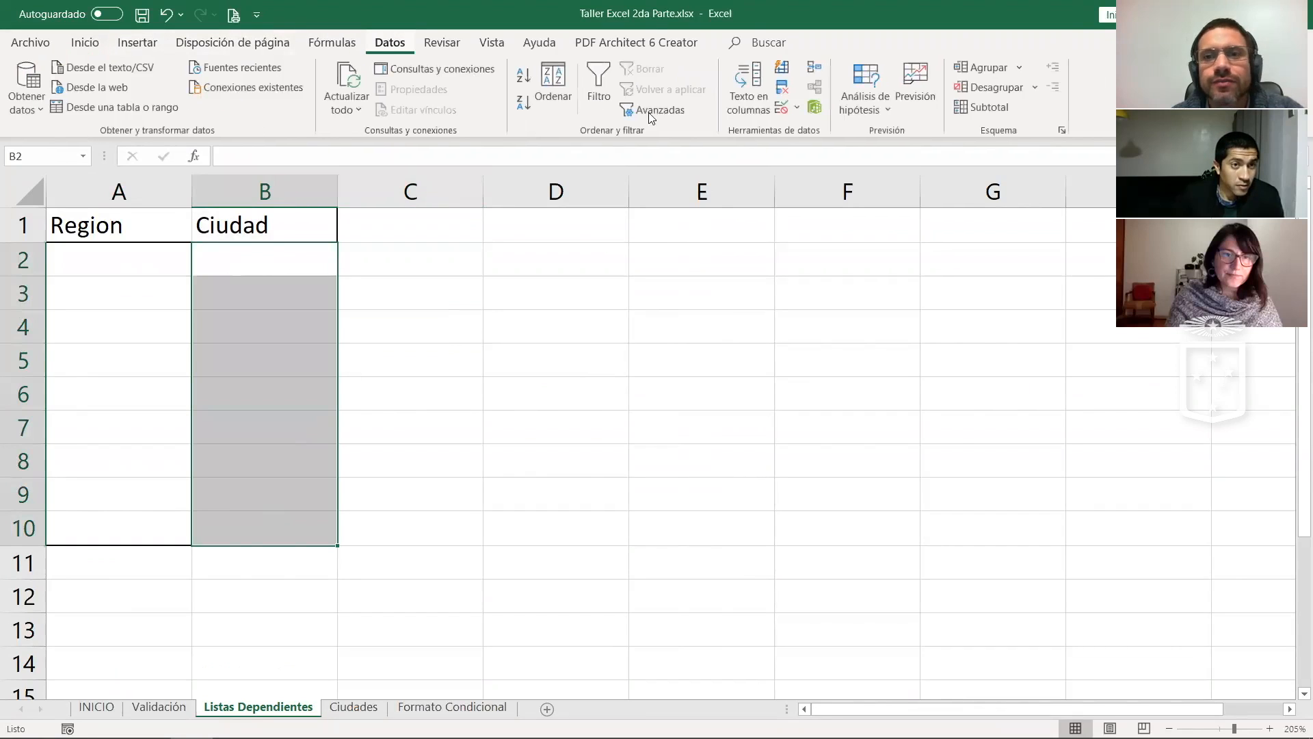
pyautogui.click(781, 110)
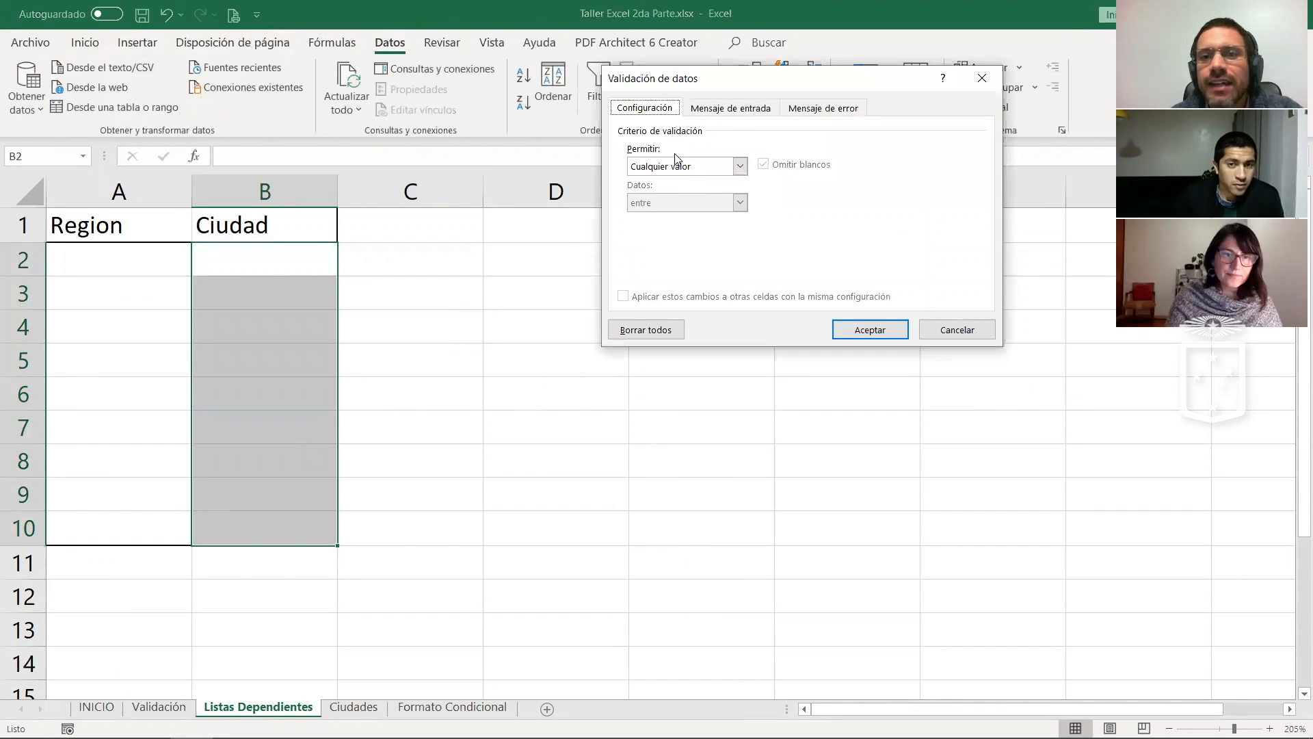
pyautogui.click(676, 166)
pyautogui.click(661, 220)
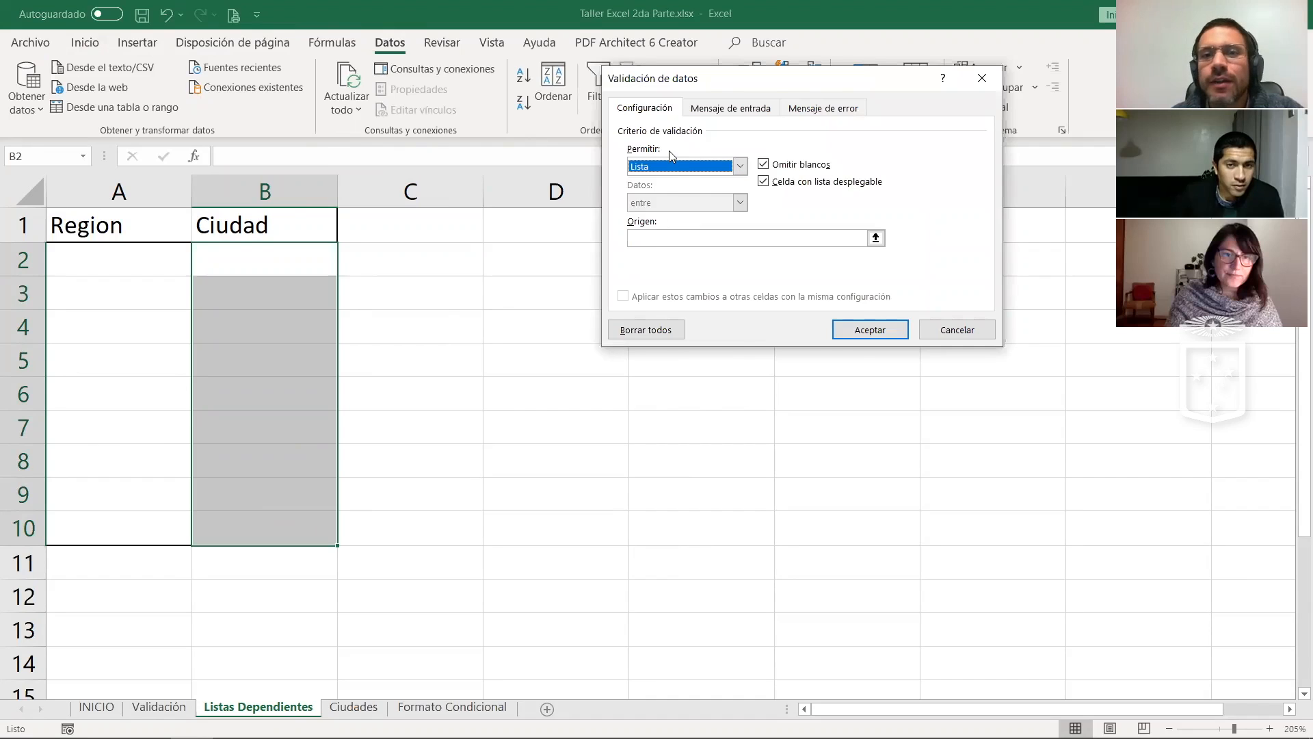
pyautogui.click(660, 236)
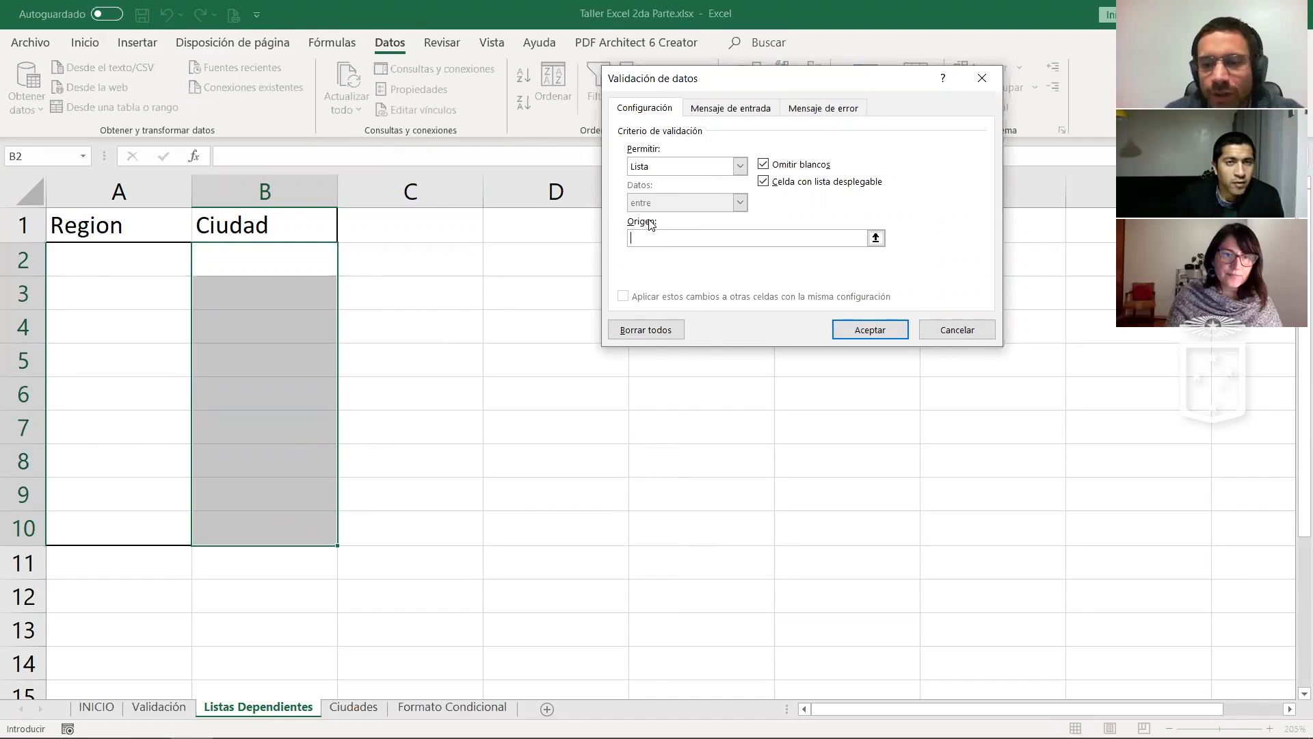
pyautogui.write('=INDIRECTO(A1')
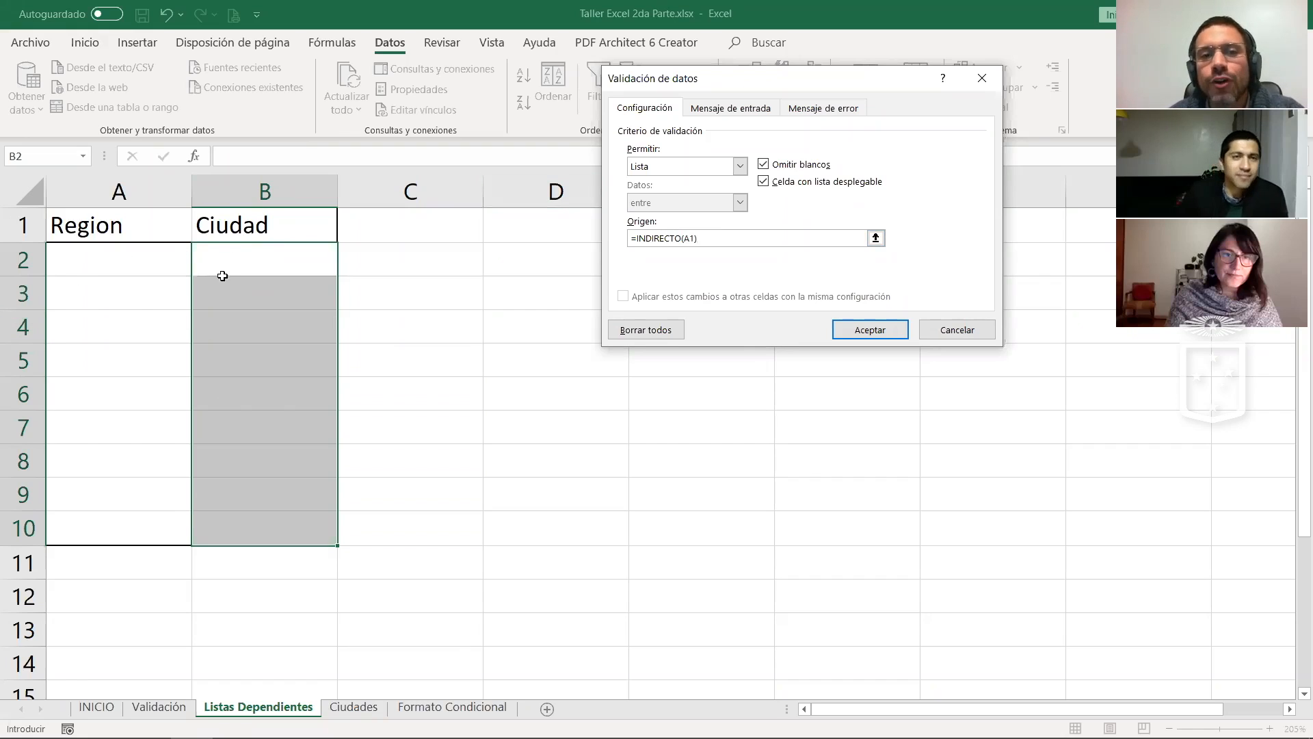
pyautogui.click(858, 327)
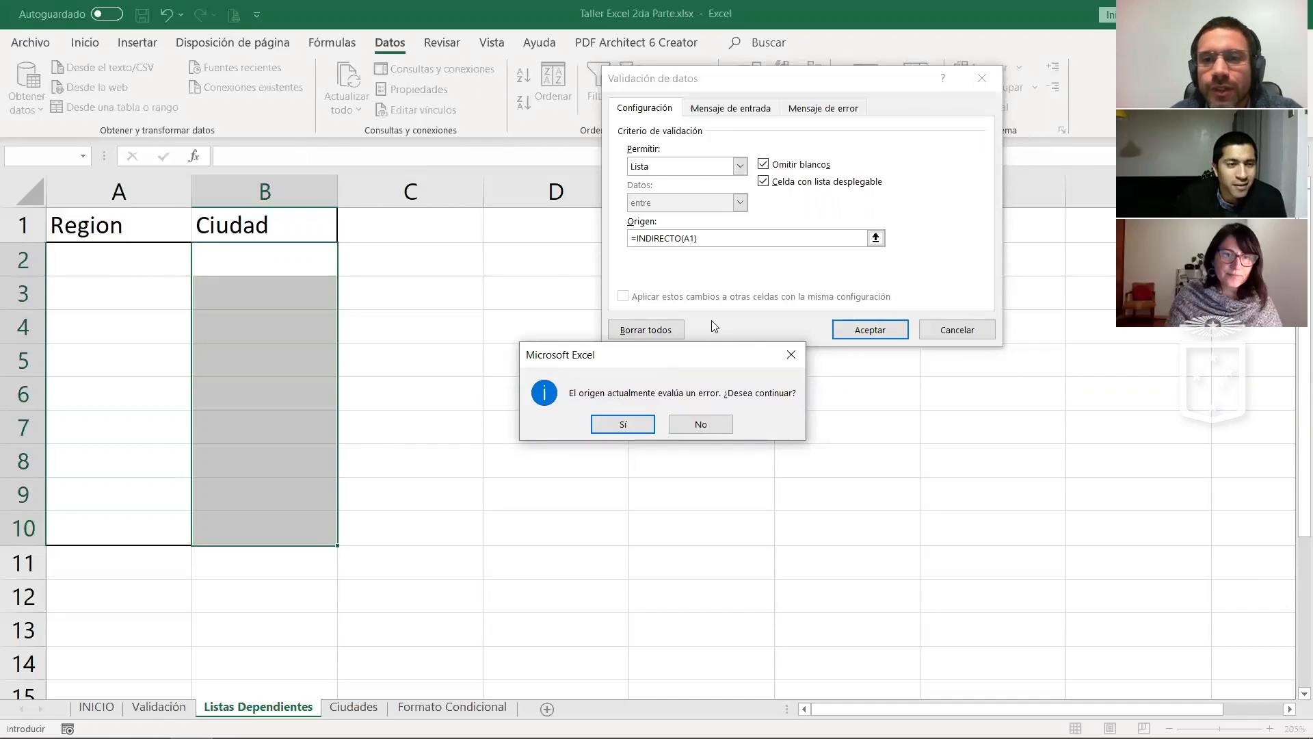
pyautogui.click(704, 424)
# Step: Correct the validation source for B2:B10 to =INDIRECTO(A2) and accept the rule
pyautogui.write('+')
pyautogui.press('Left')
pyautogui.press('BackSpace')
pyautogui.press('BackSpace')
pyautogui.press('BackSpace')
pyautogui.press('BackSpace')
pyautogui.press('BackSpace')
pyautogui.press('BackSpace')
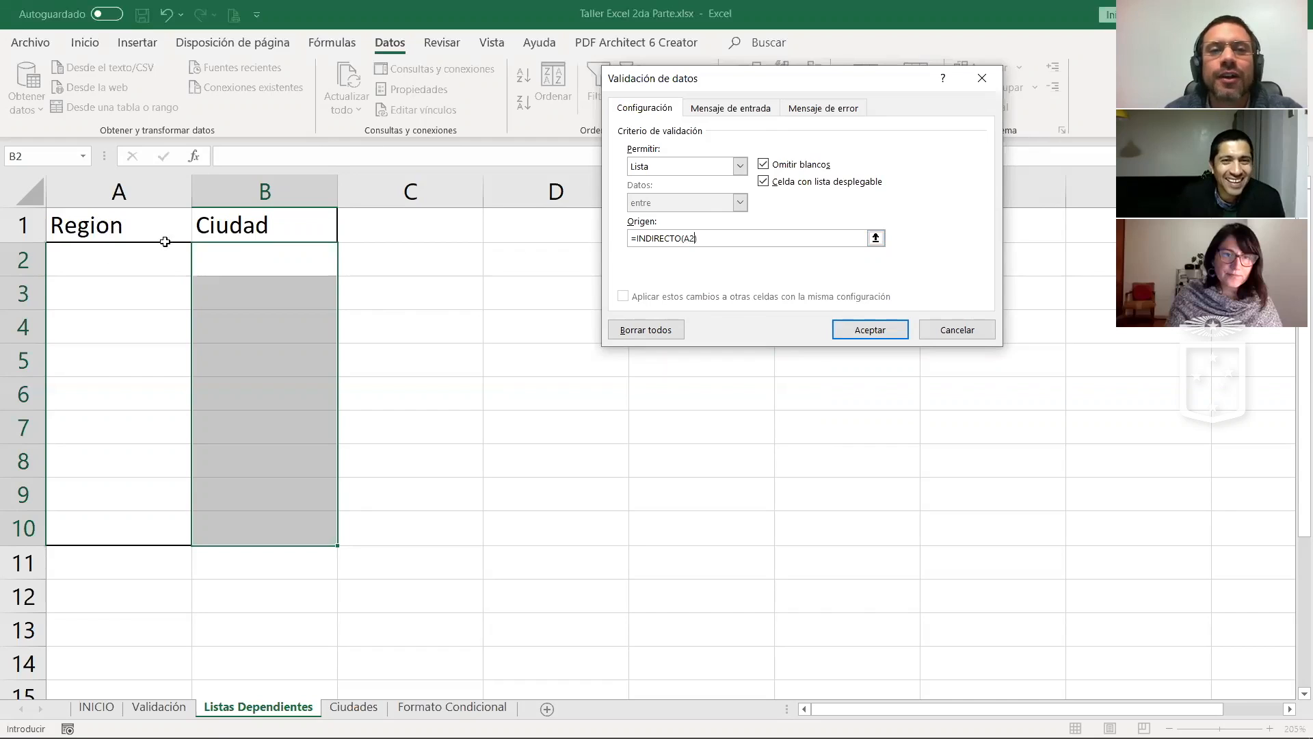
pyautogui.click(860, 328)
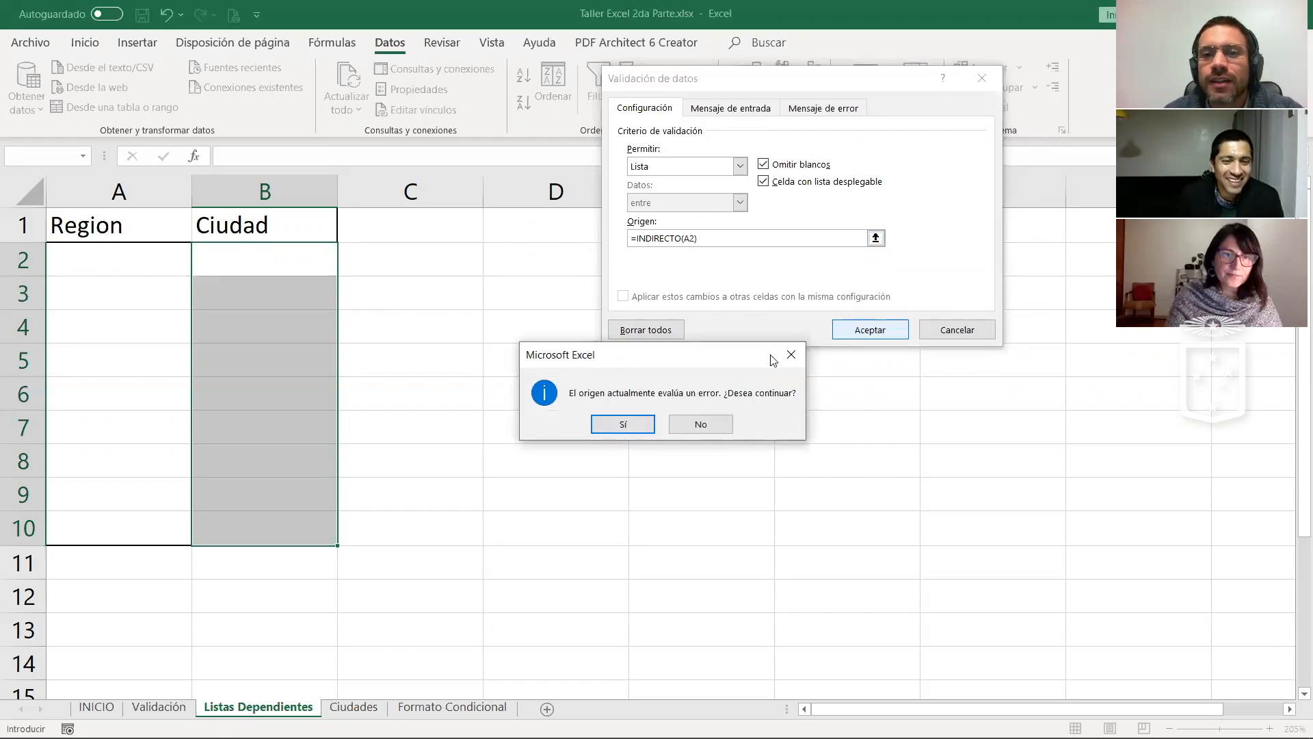
pyautogui.click(628, 425)
# Step: Check the city drop-down in B2 while its Region cell A2 is empty
pyautogui.click(268, 259)
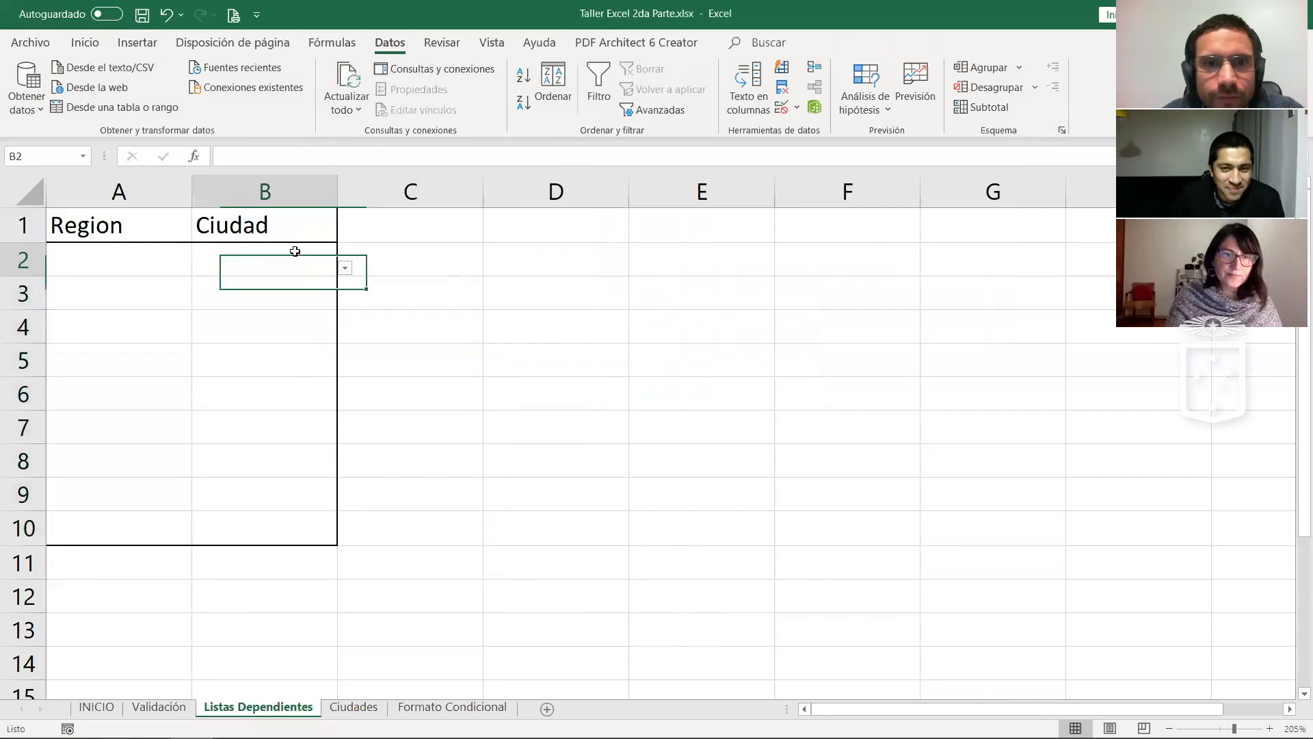
pyautogui.click(349, 266)
pyautogui.press('Left')
pyautogui.press('Left')
pyautogui.click(501, 270)
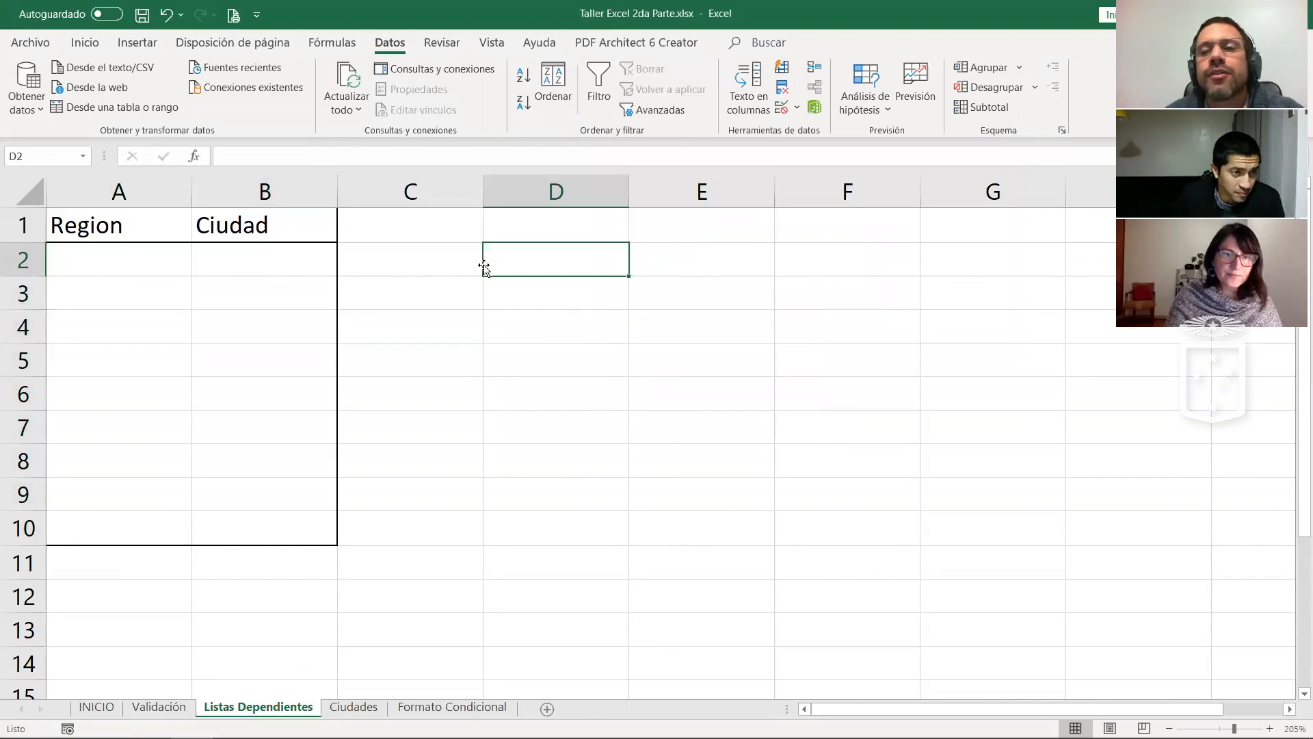
pyautogui.click(271, 260)
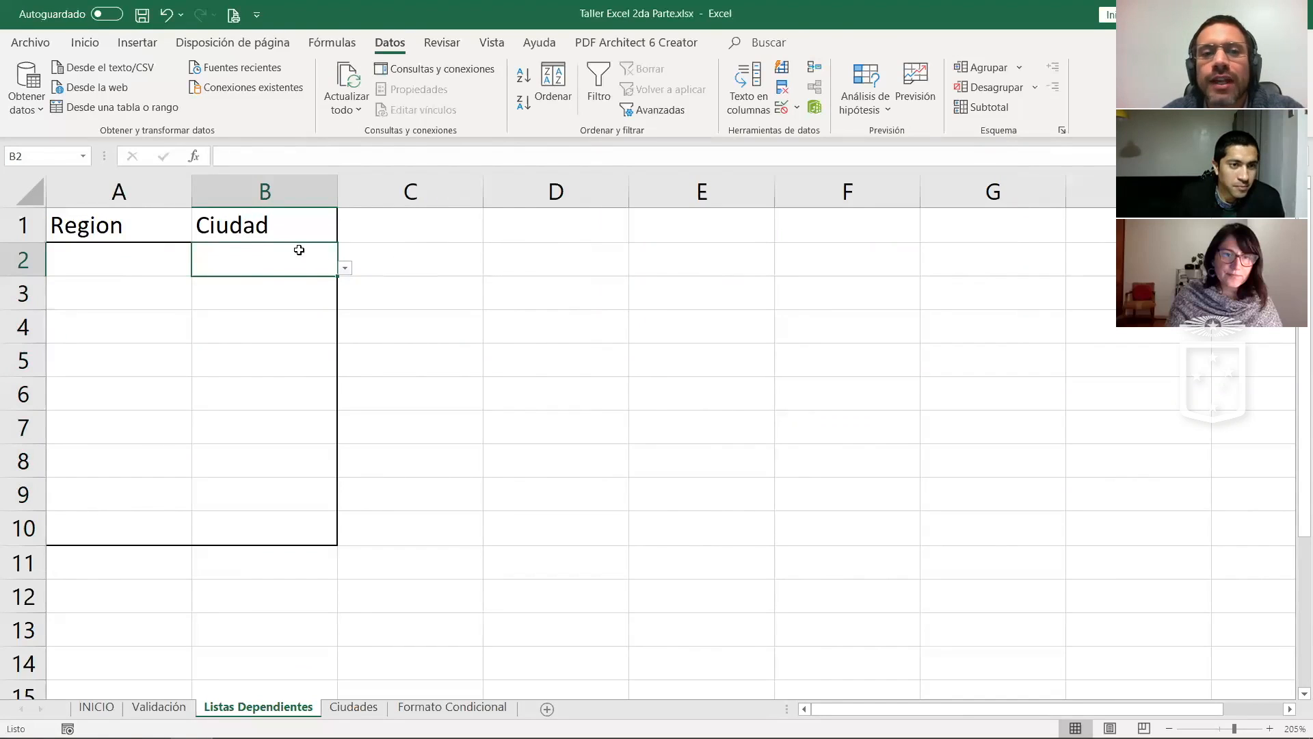
# Step: Pick Valparaíso as the region in A2 and review the dependent city list in B2
pyautogui.click(110, 263)
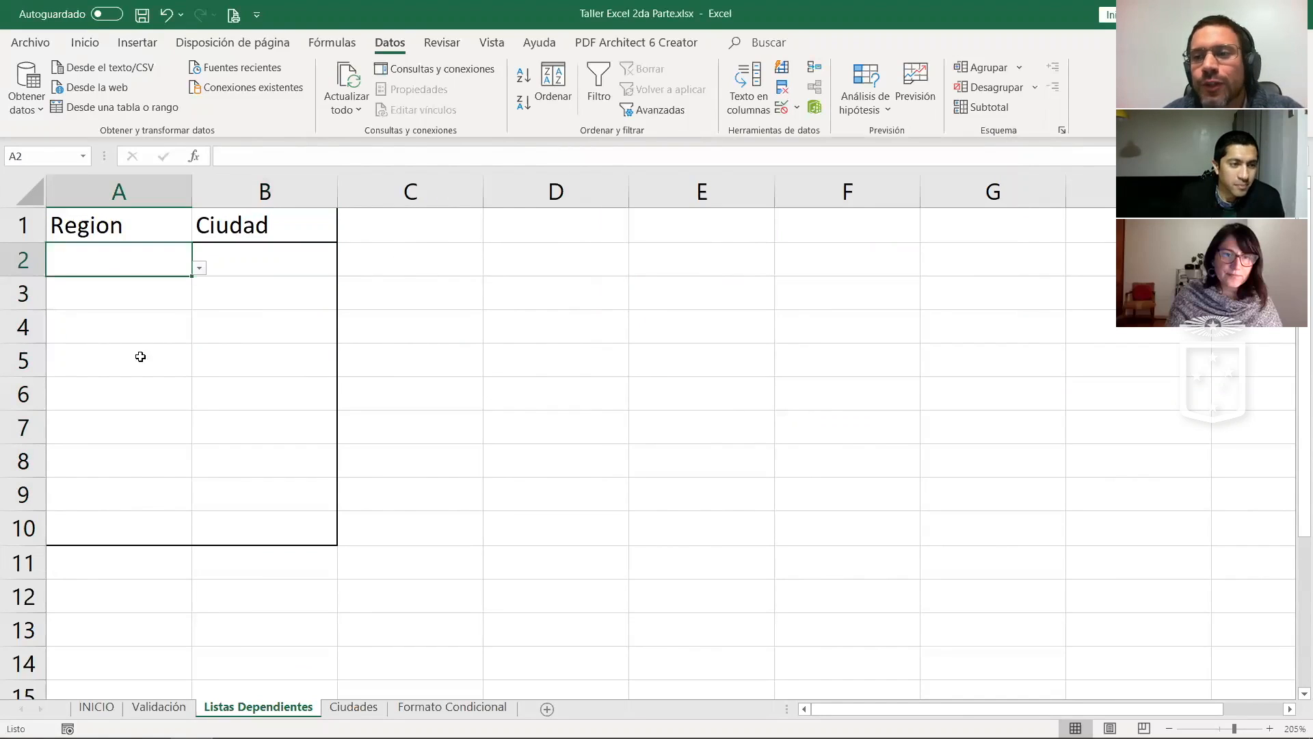
pyautogui.click(201, 271)
pyautogui.click(169, 287)
pyautogui.click(314, 259)
pyautogui.click(344, 268)
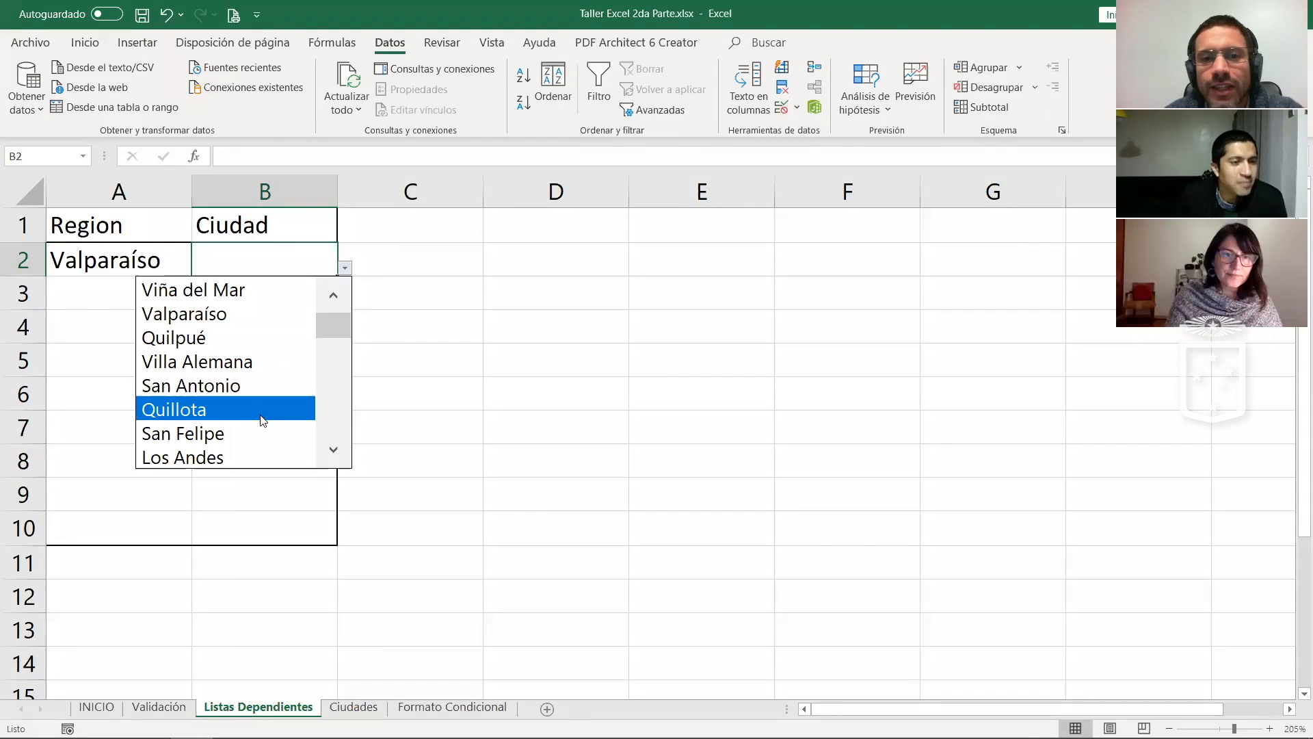
pyautogui.moveTo(330, 336); pyautogui.dragTo(335, 418)
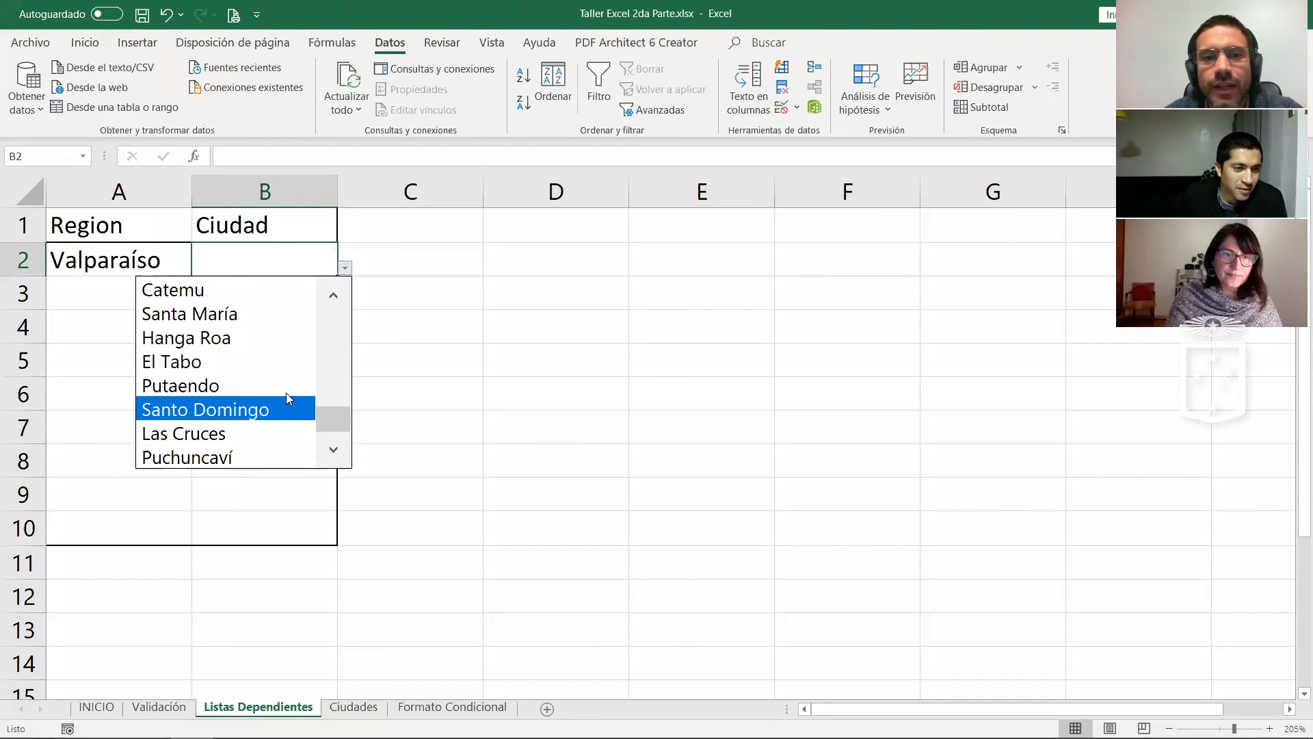
pyautogui.moveTo(342, 418)
pyautogui.mouseDown()
pyautogui.moveTo(346, 354)
pyautogui.moveTo(344, 417)
pyautogui.mouseUp()
pyautogui.click(409, 315)
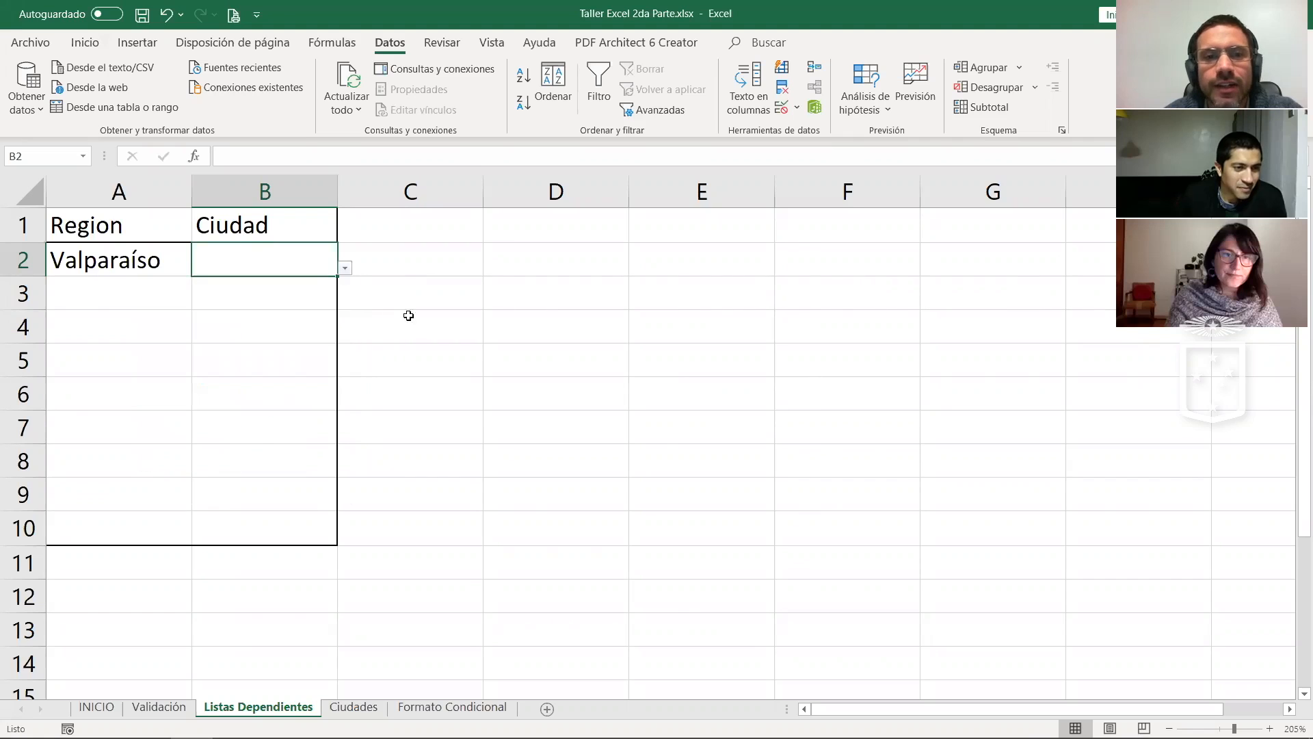
# Step: Switch the region in A2 to Antofagasta and review the dependent city list in B2
pyautogui.click(156, 264)
pyautogui.click(200, 267)
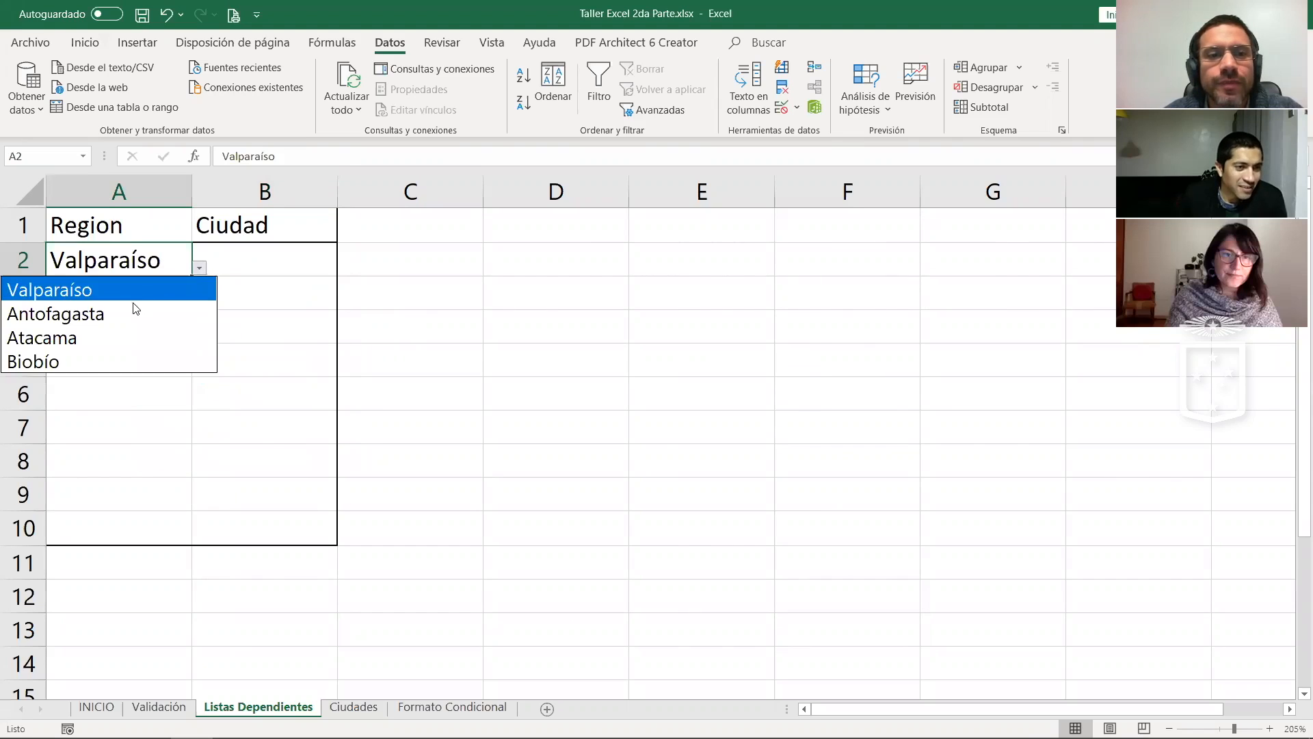
pyautogui.click(136, 312)
pyautogui.click(301, 265)
pyautogui.click(345, 268)
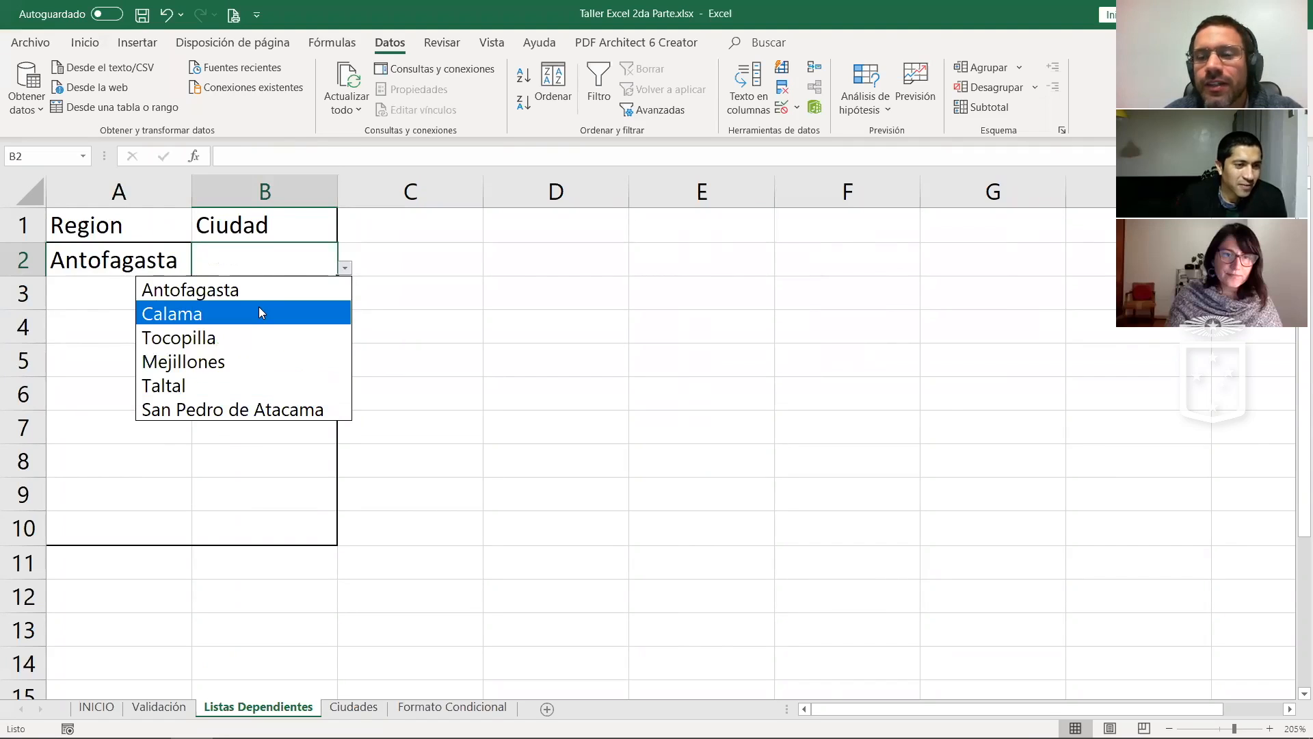
pyautogui.click(281, 264)
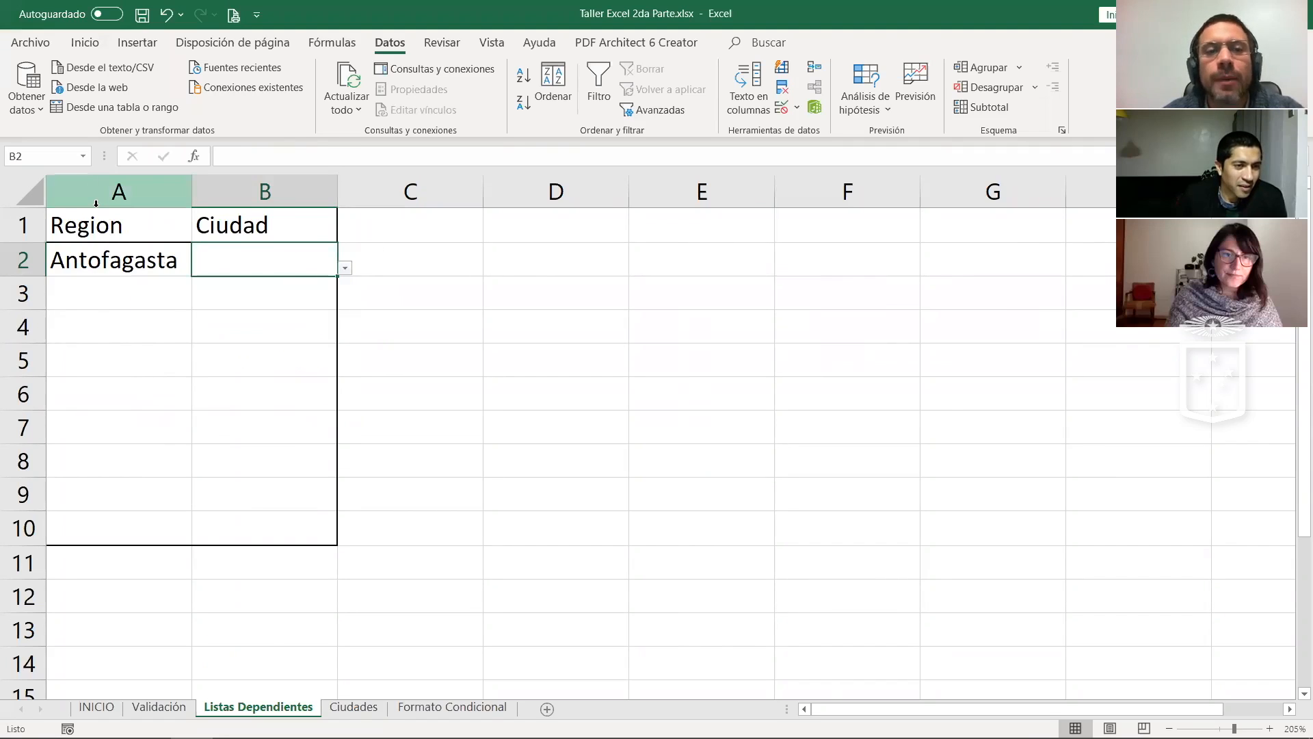
# Step: Compare the Region cell A2 with the Ciudad cell B2 and clear the region from A2
pyautogui.click(123, 225)
pyautogui.click(127, 259)
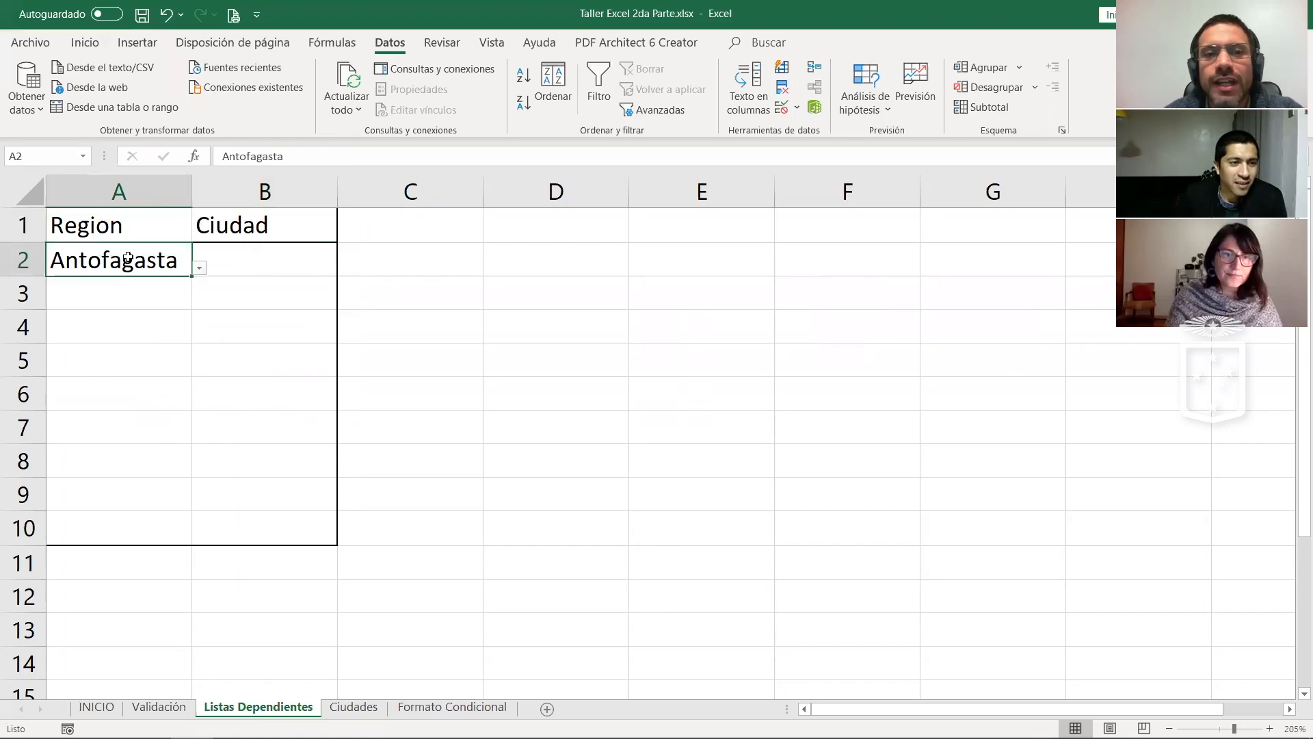
pyautogui.click(243, 260)
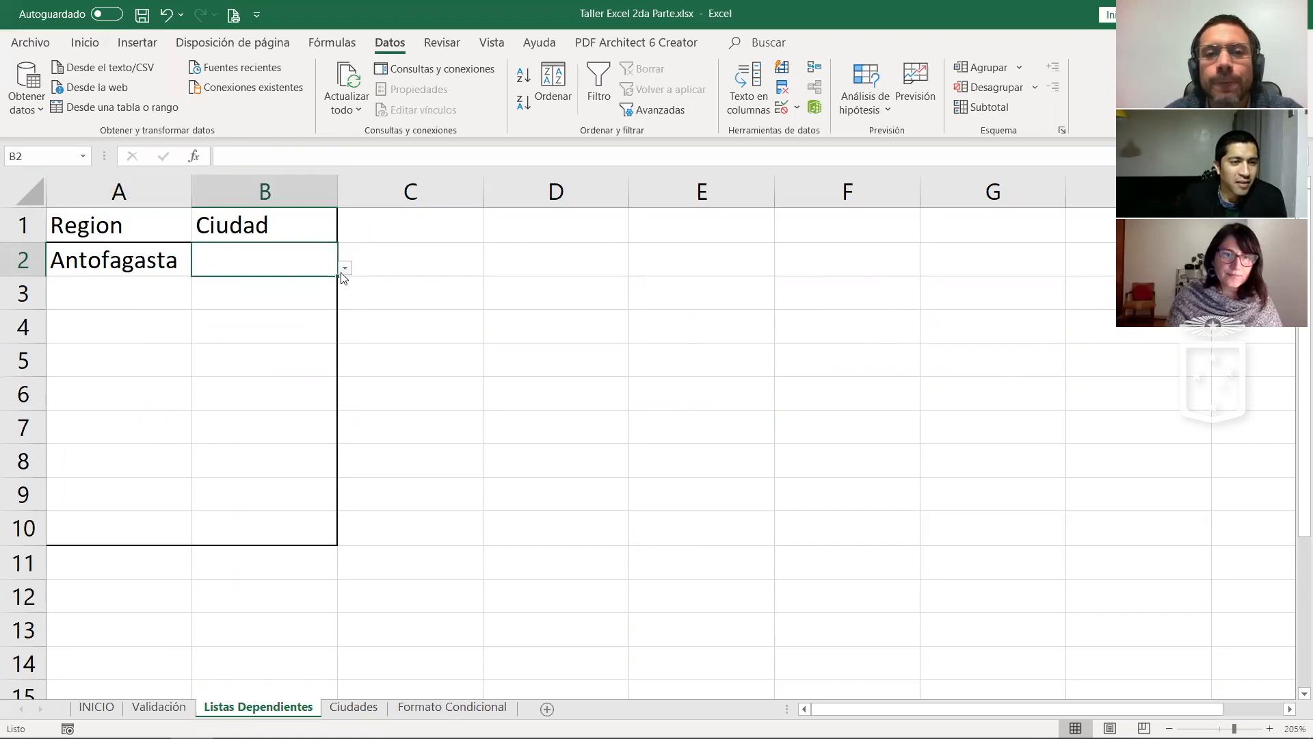
pyautogui.click(152, 260)
pyautogui.click(243, 256)
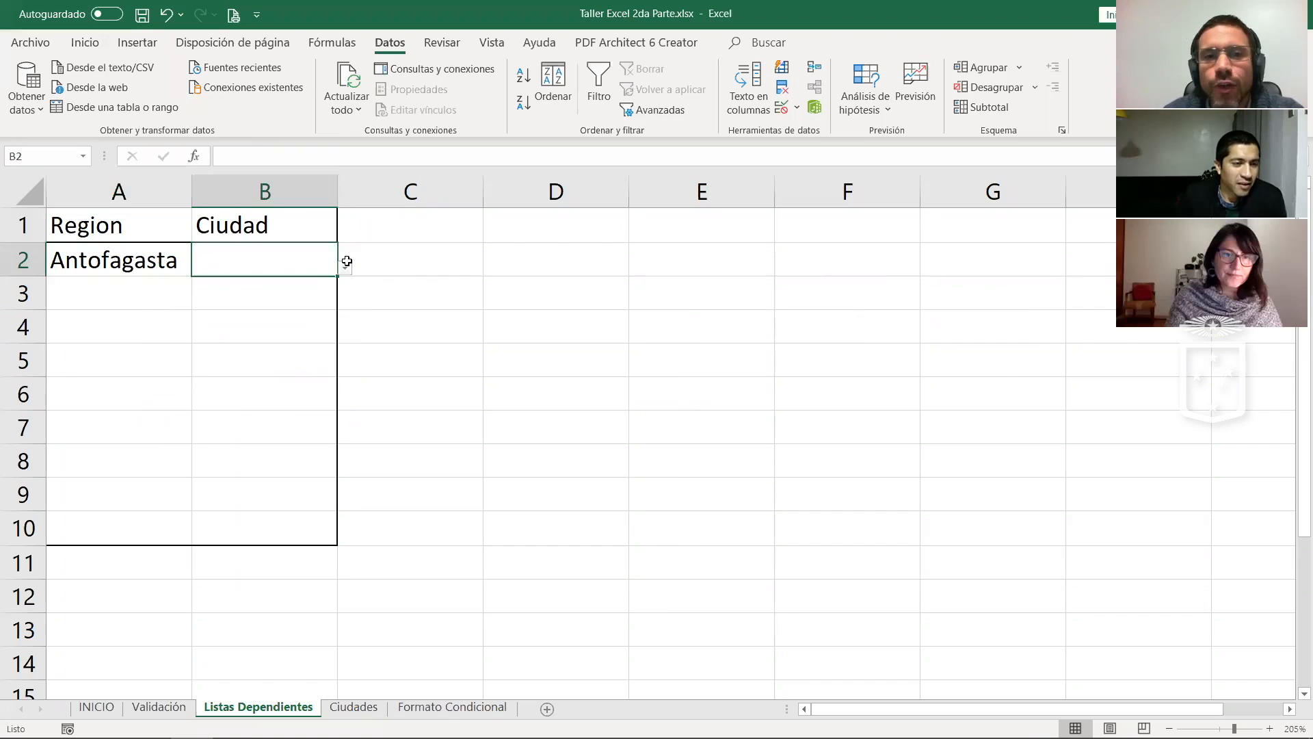
pyautogui.click(164, 263)
pyautogui.press('Delete')
pyautogui.click(288, 264)
pyautogui.click(131, 266)
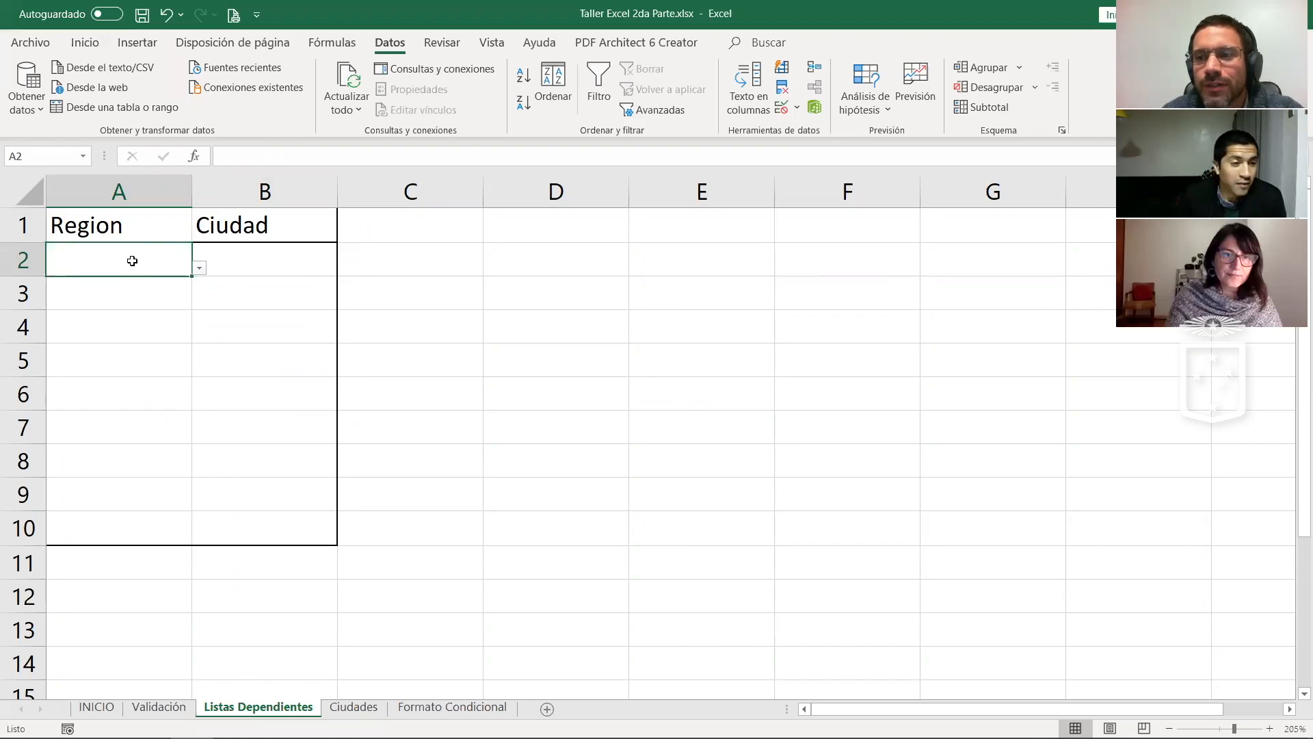
pyautogui.click(134, 284)
pyautogui.click(232, 267)
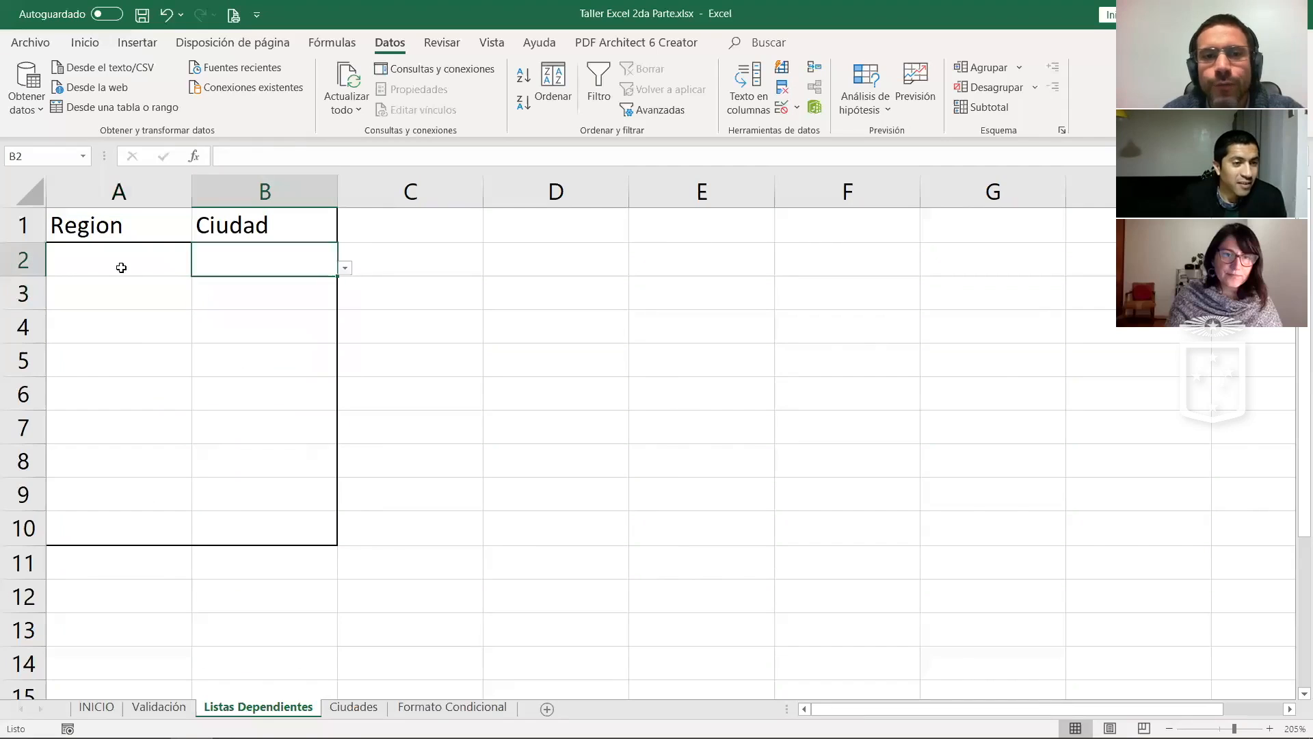
# Step: Pick Biobío as the region in A5 and review the dependent city list in B5
pyautogui.click(123, 358)
pyautogui.click(144, 537)
pyautogui.click(134, 359)
pyautogui.click(198, 369)
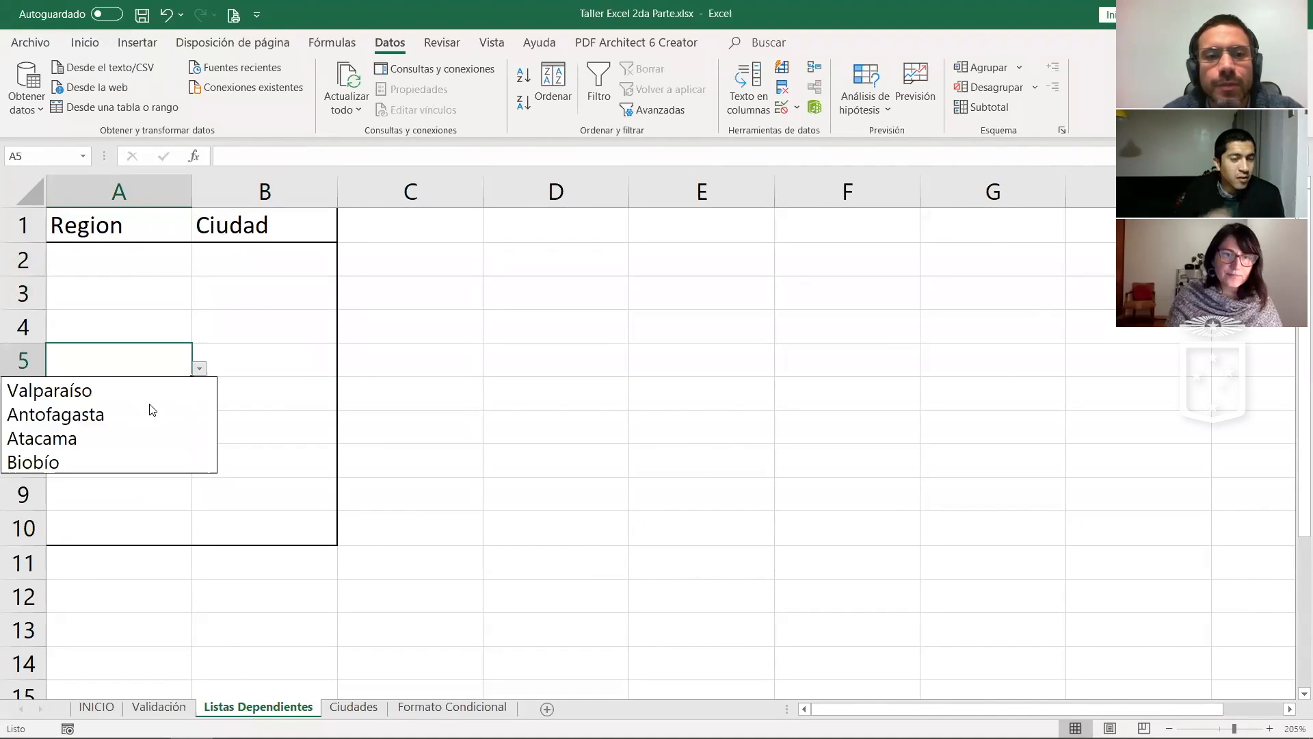
pyautogui.click(110, 462)
pyautogui.click(294, 368)
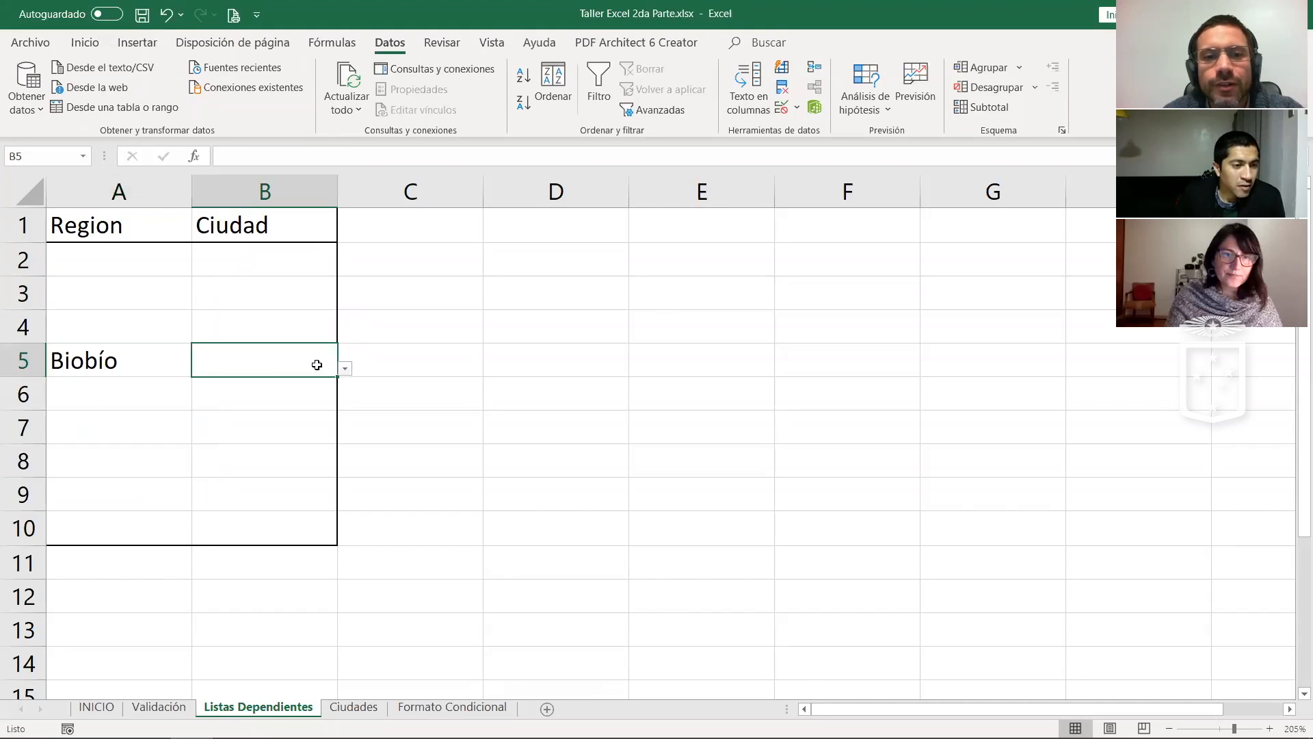
pyautogui.click(342, 372)
pyautogui.moveTo(328, 424)
pyautogui.mouseDown()
pyautogui.moveTo(337, 537)
pyautogui.moveTo(337, 404)
pyautogui.mouseUp()
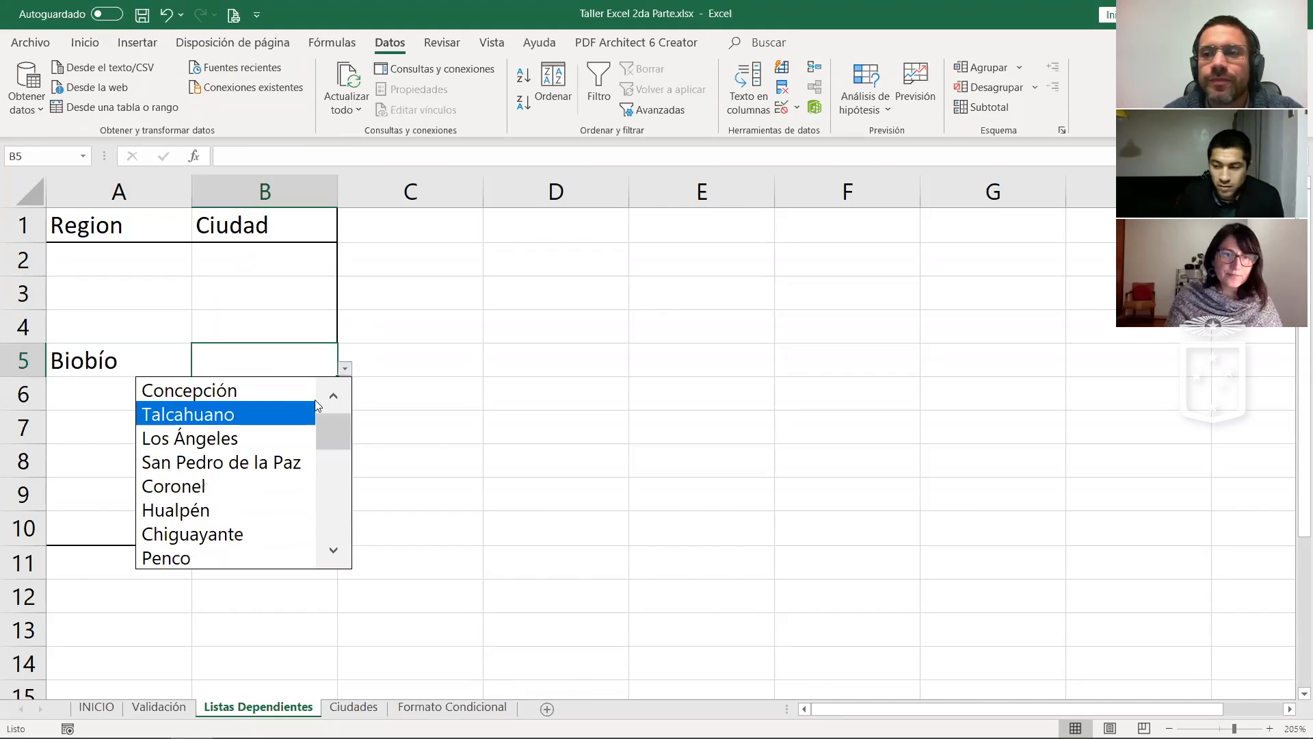
pyautogui.click(414, 278)
pyautogui.click(399, 280)
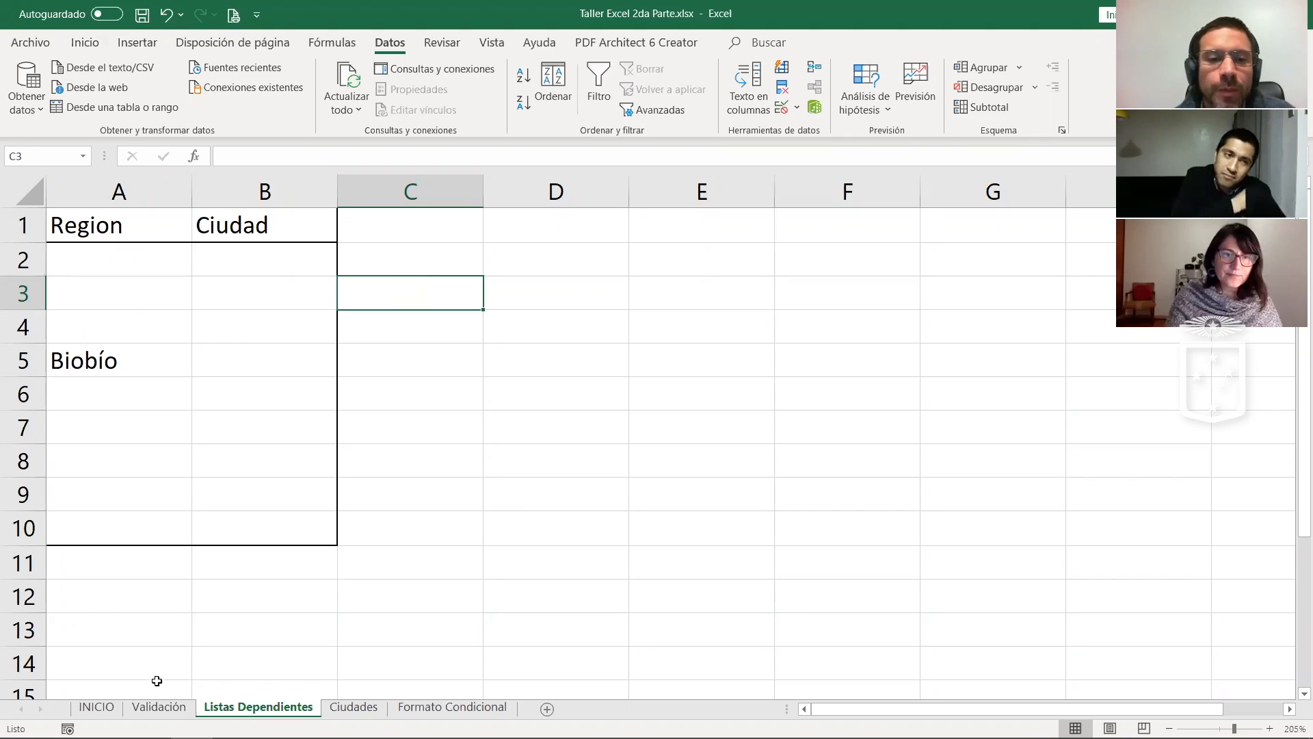
pyautogui.click(157, 708)
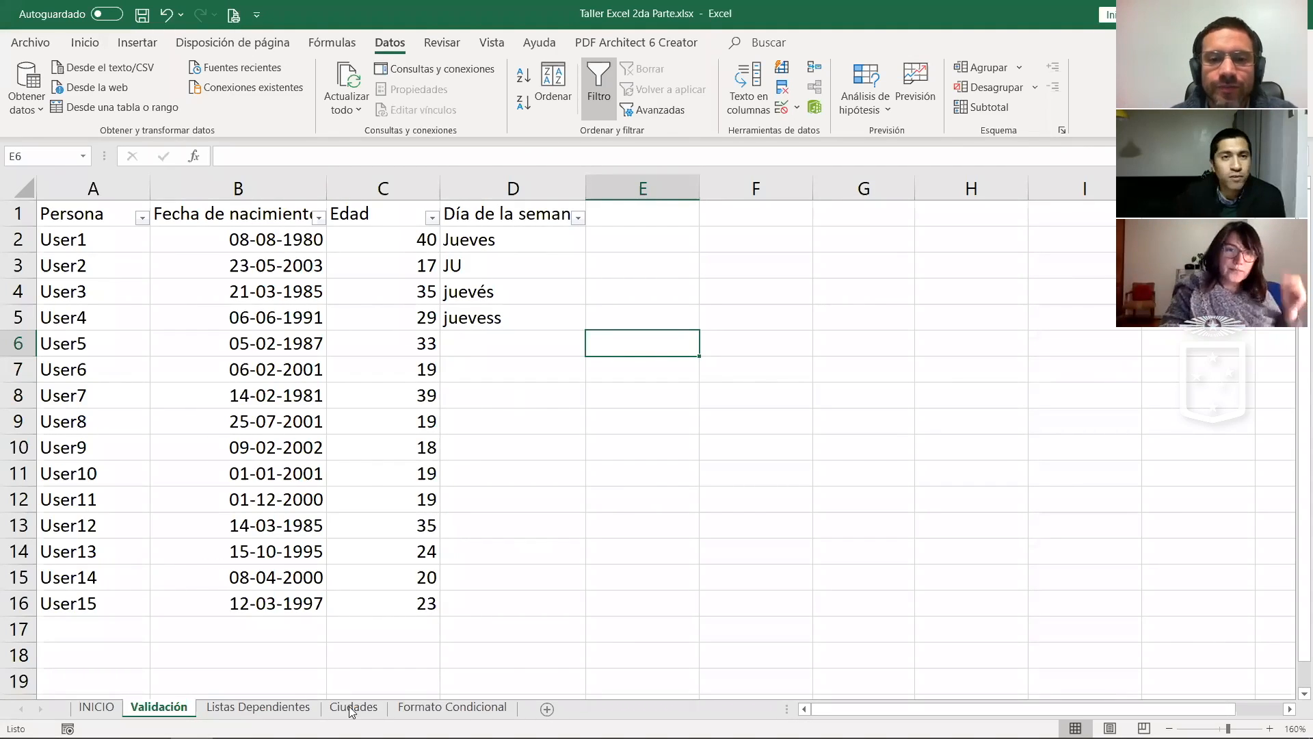
pyautogui.click(286, 707)
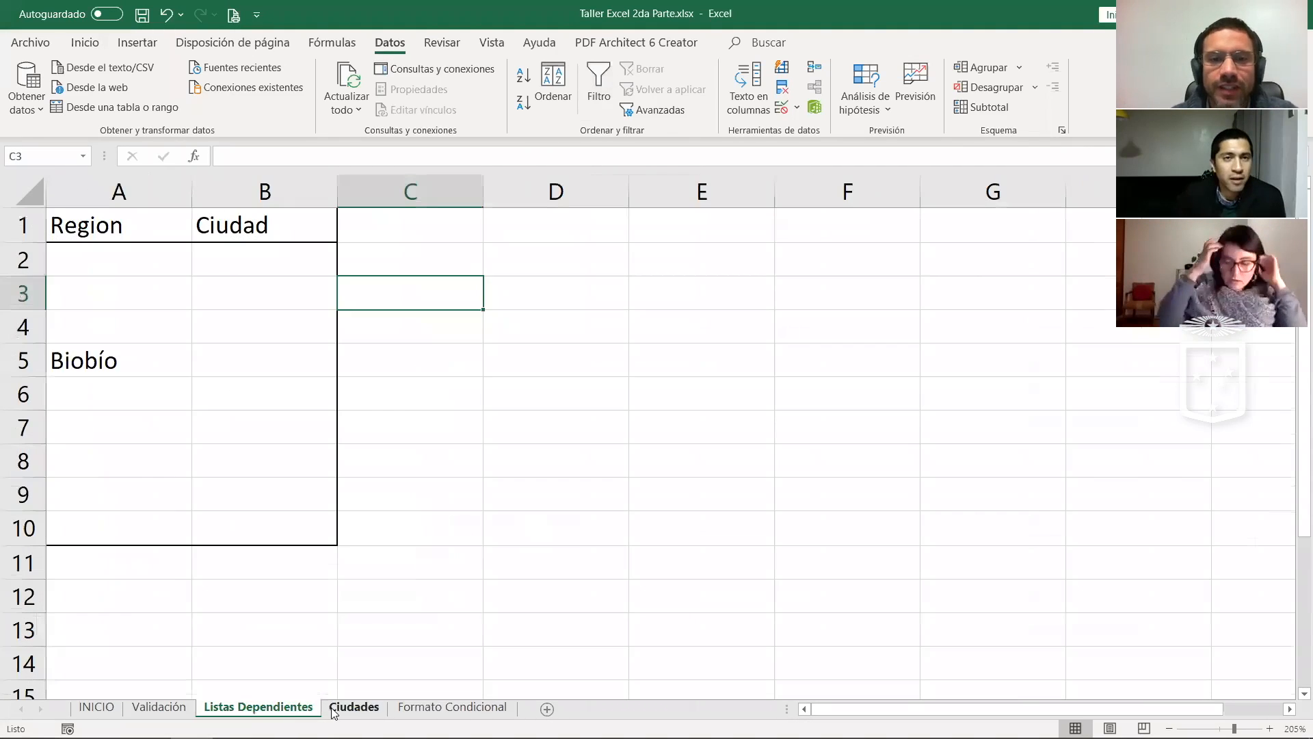
pyautogui.click(459, 452)
# Step: Pick San Pedro de la Paz as the city in B5 and autofit column B to its contents
pyautogui.click(309, 366)
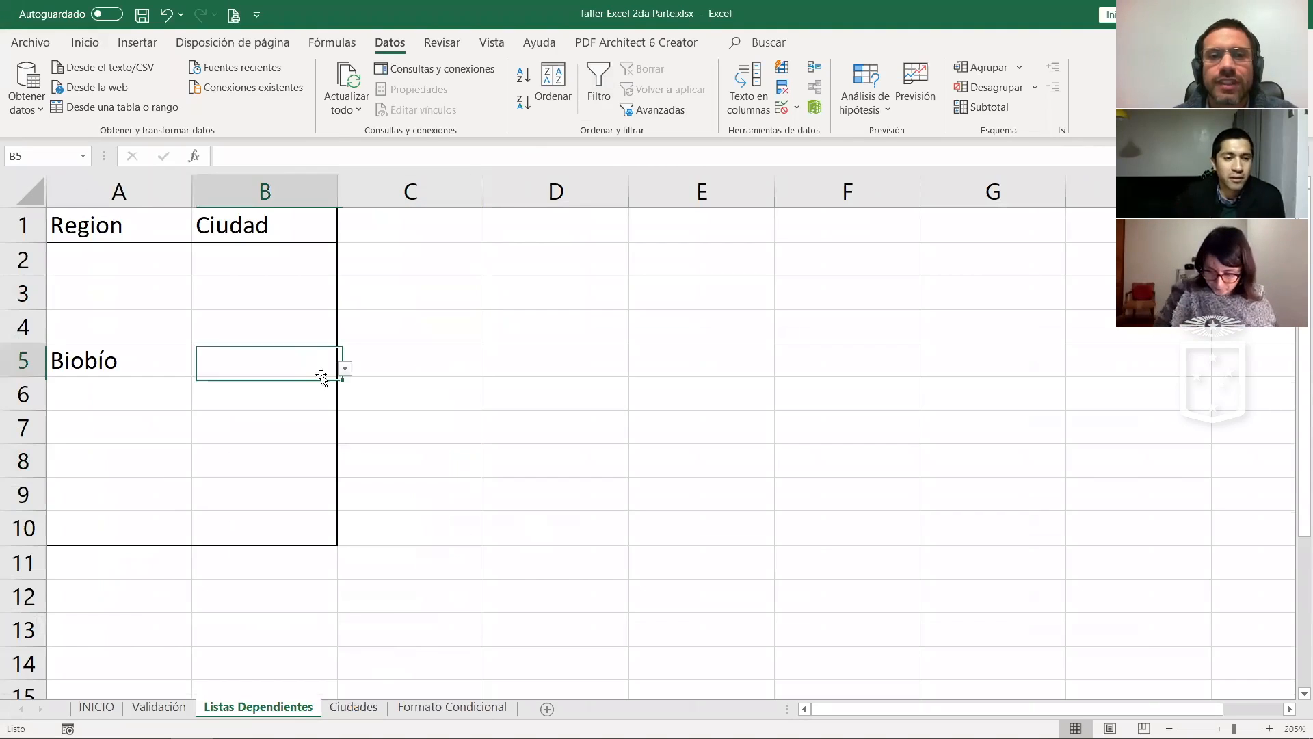
pyautogui.click(347, 368)
pyautogui.click(253, 463)
pyautogui.click(449, 407)
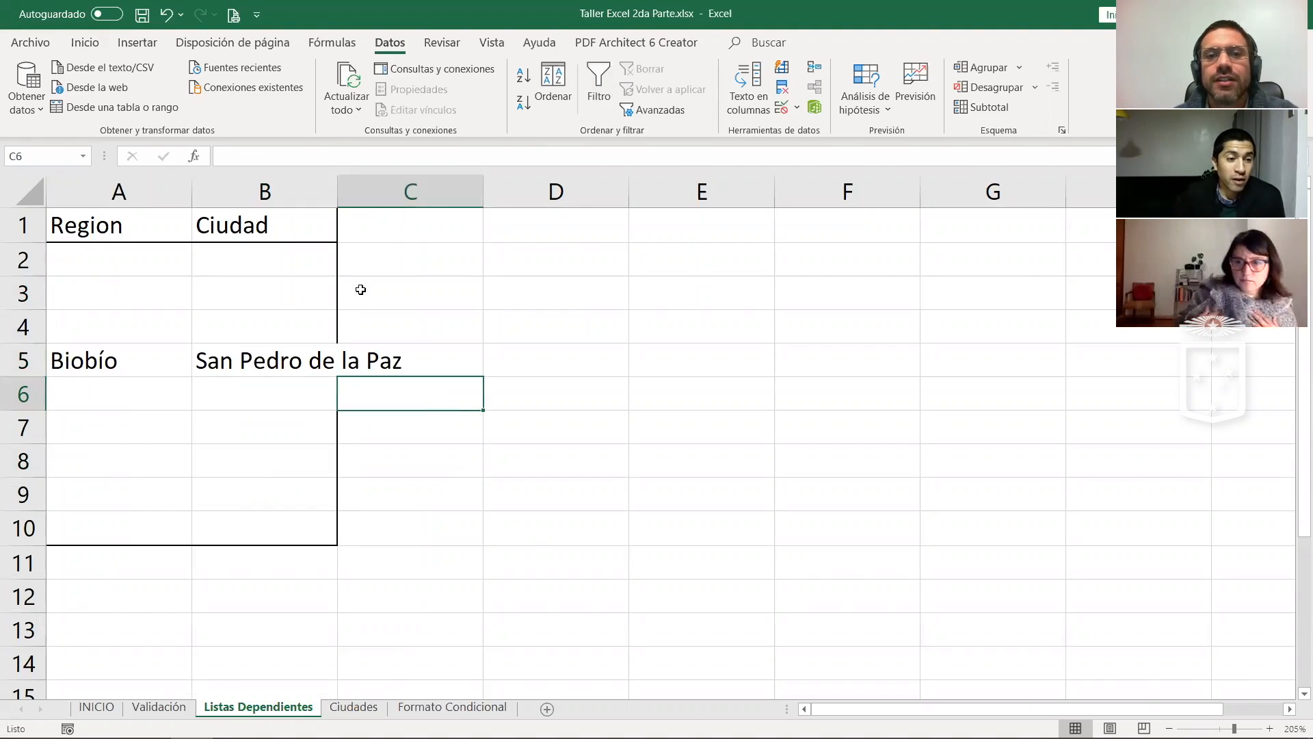
pyautogui.doubleClick(341, 180)
pyautogui.click(469, 469)
pyautogui.click(626, 382)
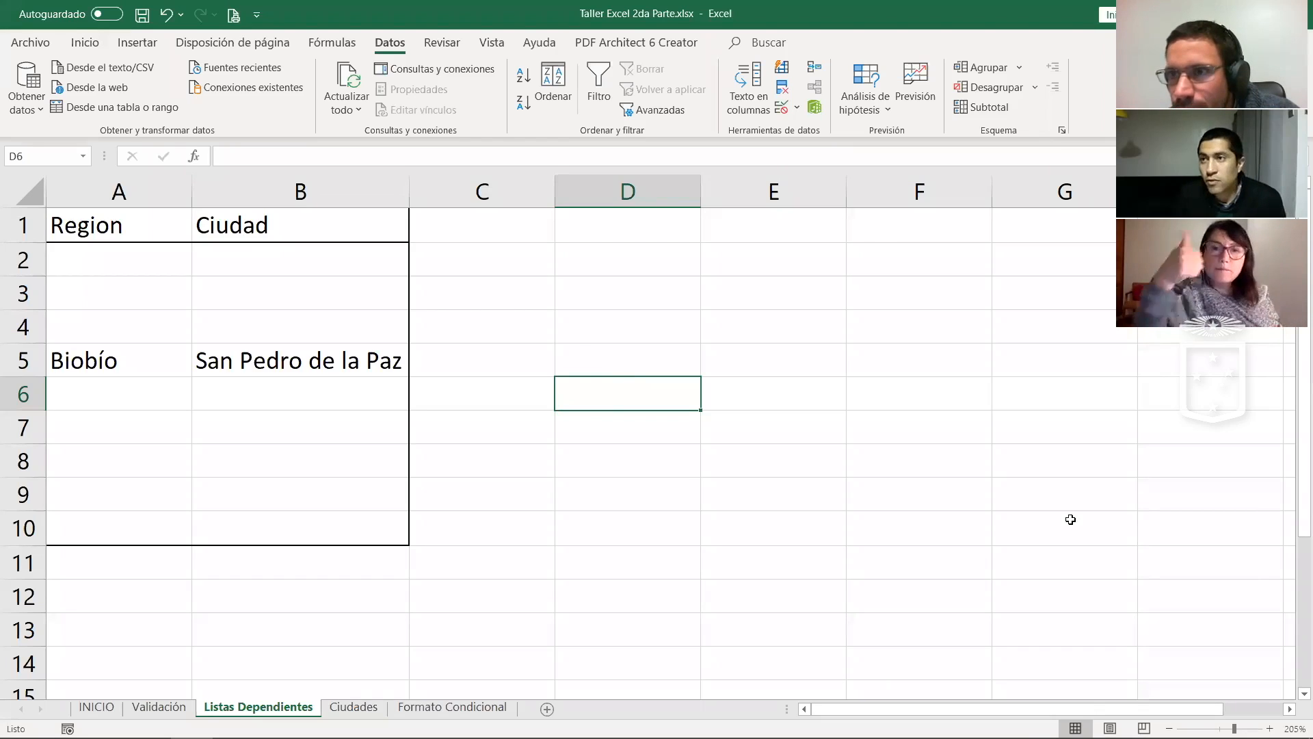
pyautogui.click(665, 336)
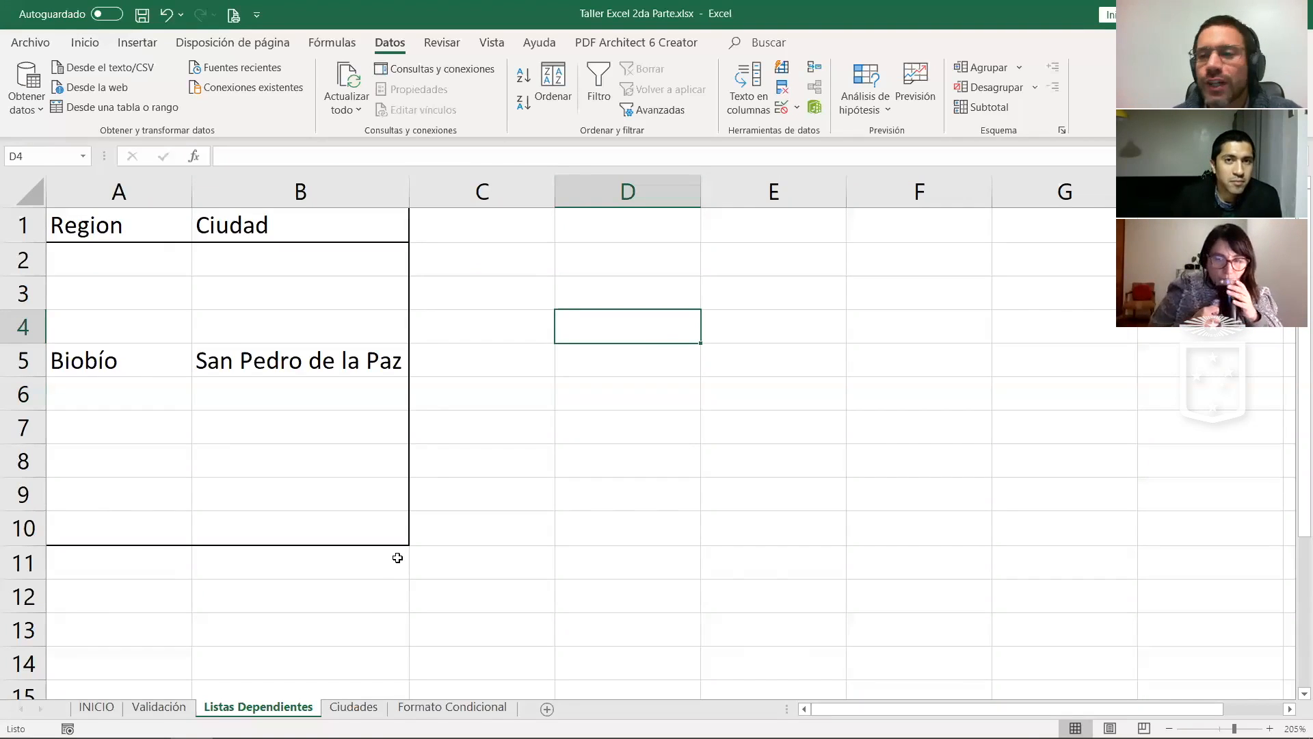
pyautogui.moveTo(111, 248); pyautogui.dragTo(299, 539)
pyautogui.click(308, 441)
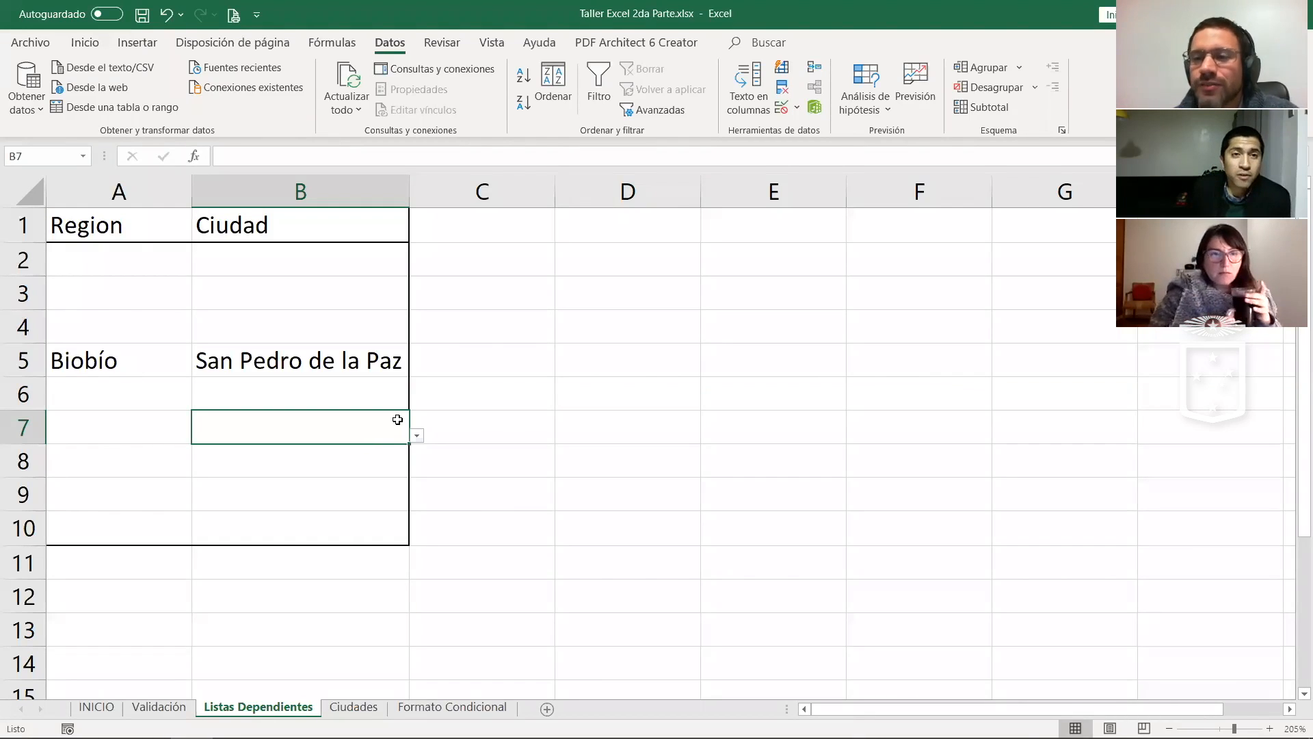
pyautogui.click(482, 381)
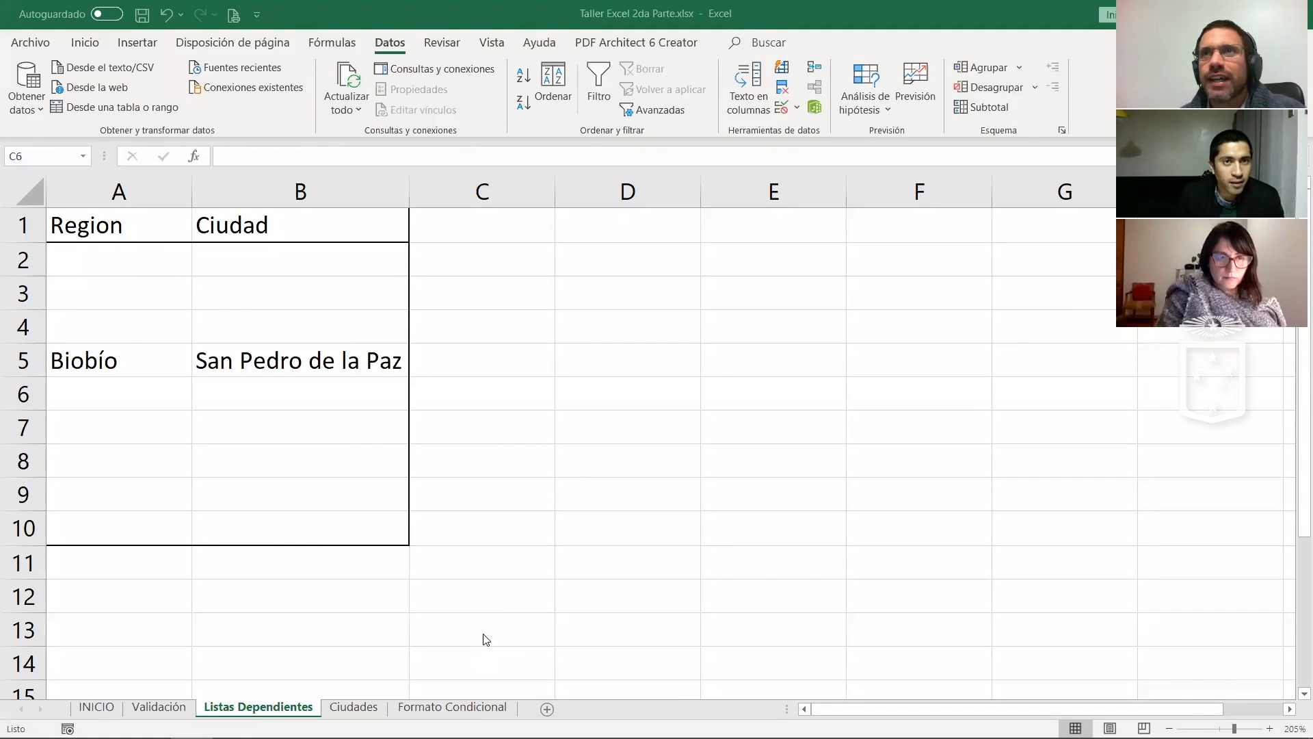
# Step: Switch to the Formato Condicional sheet and go to cell A1
pyautogui.click(441, 707)
pyautogui.click(438, 447)
pyautogui.keyDown('ctrl'); pyautogui.scroll(2, 269, 336); pyautogui.keyUp('ctrl')
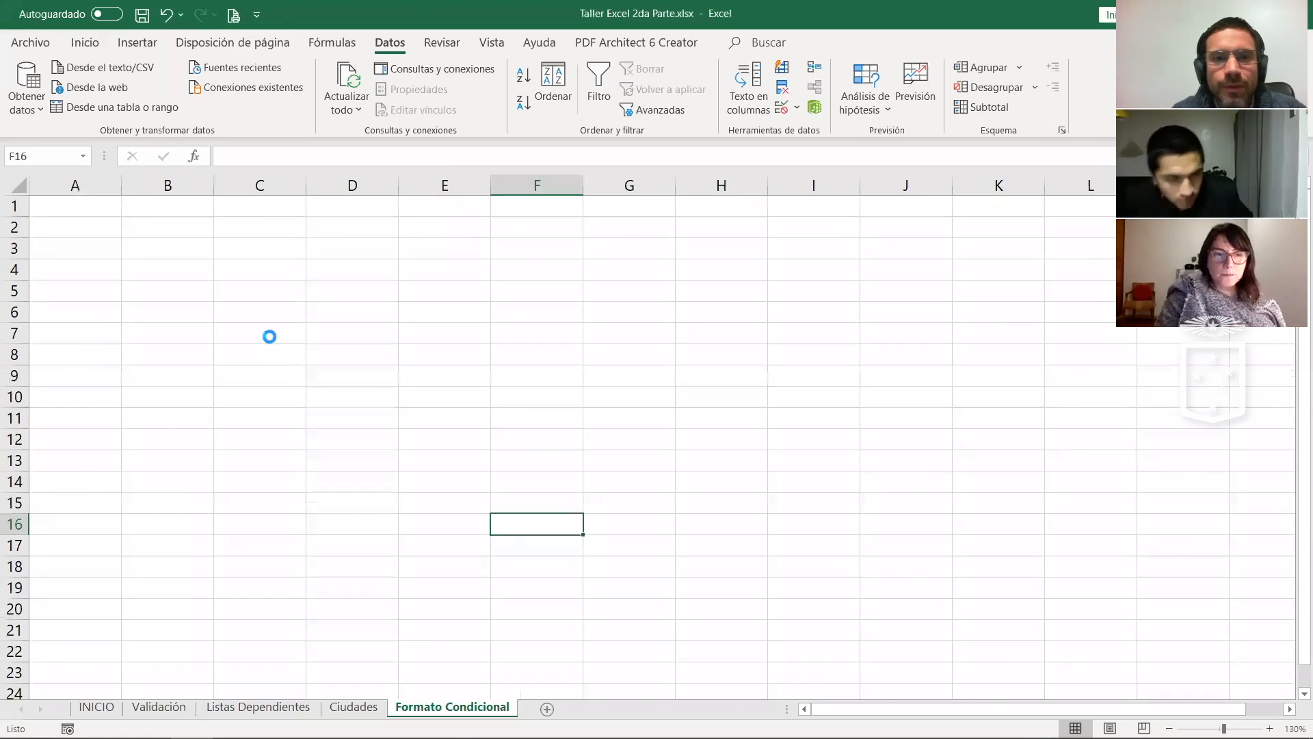
pyautogui.keyDown('ctrl'); pyautogui.scroll(3, 269, 337); pyautogui.keyUp('ctrl')
pyautogui.hotkey('ctrl', 'Home')
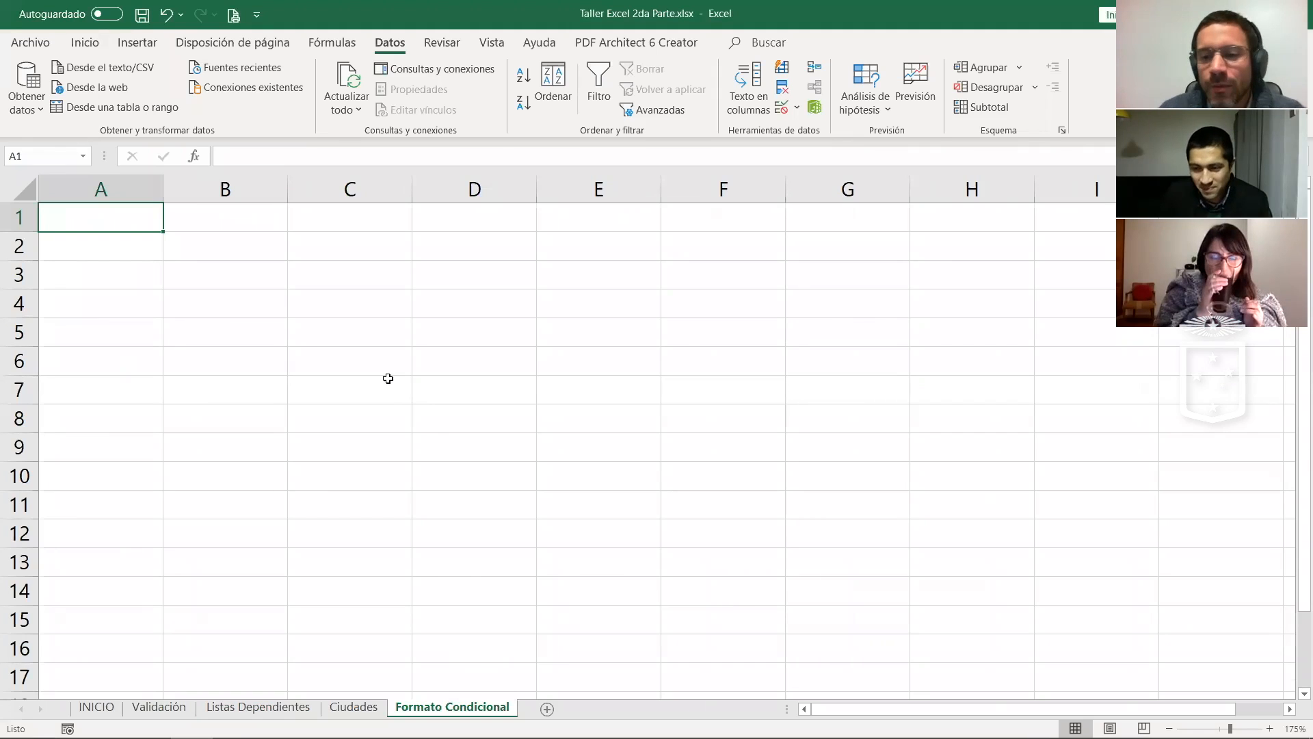
# Step: Try to enter the formula =aleatorio(0;100) in cell A1
pyautogui.write('=')
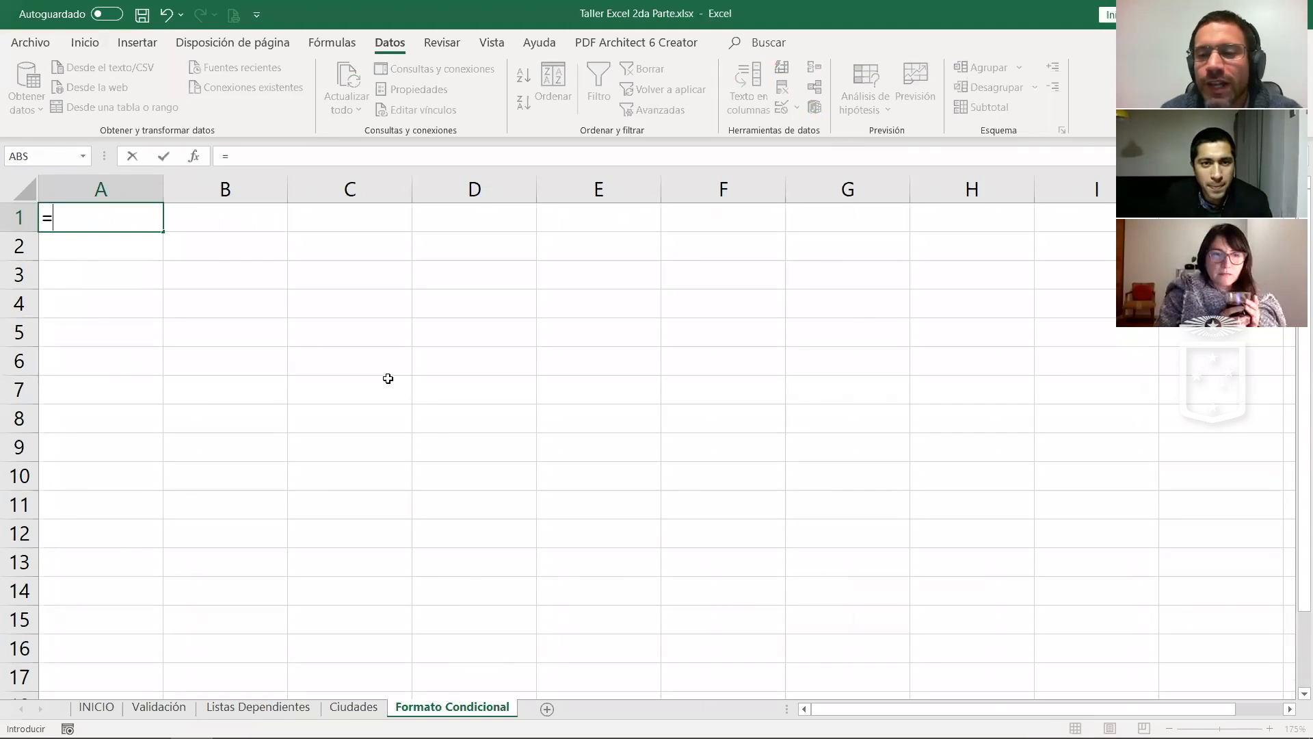
pyautogui.write('a')
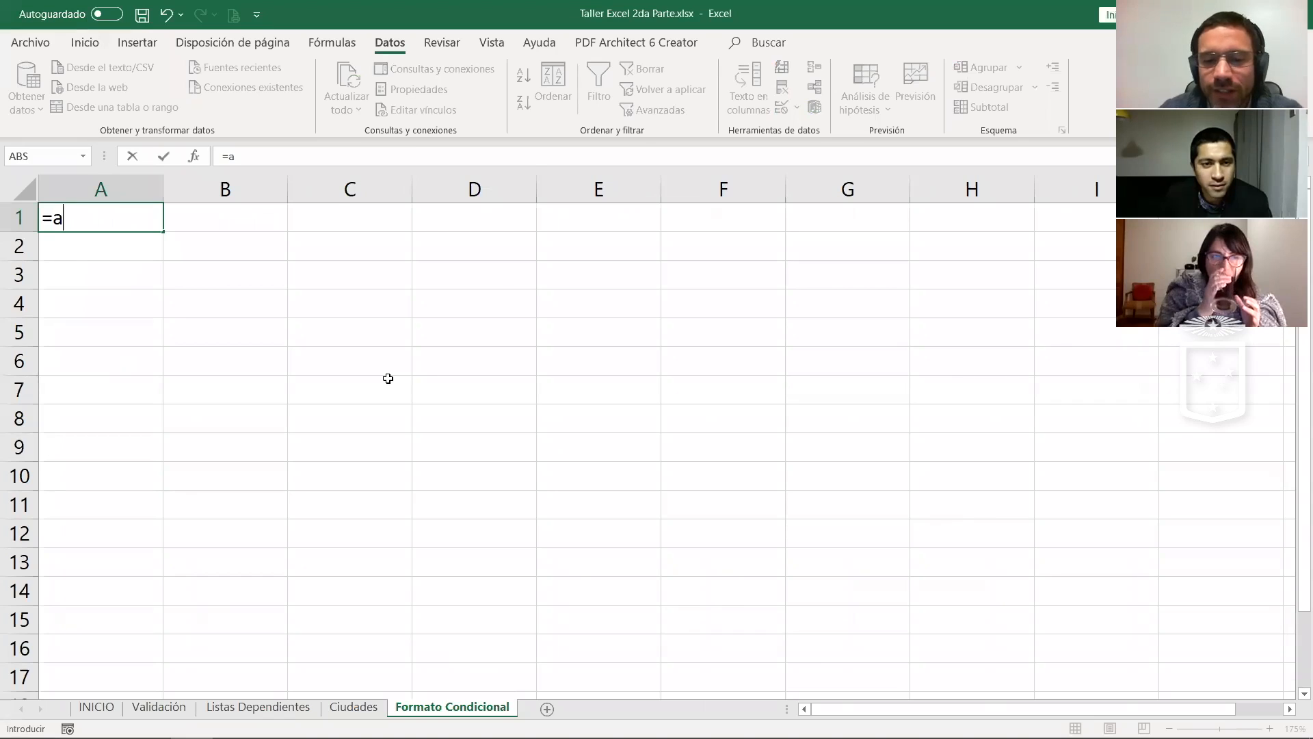
pyautogui.write('leatorio')
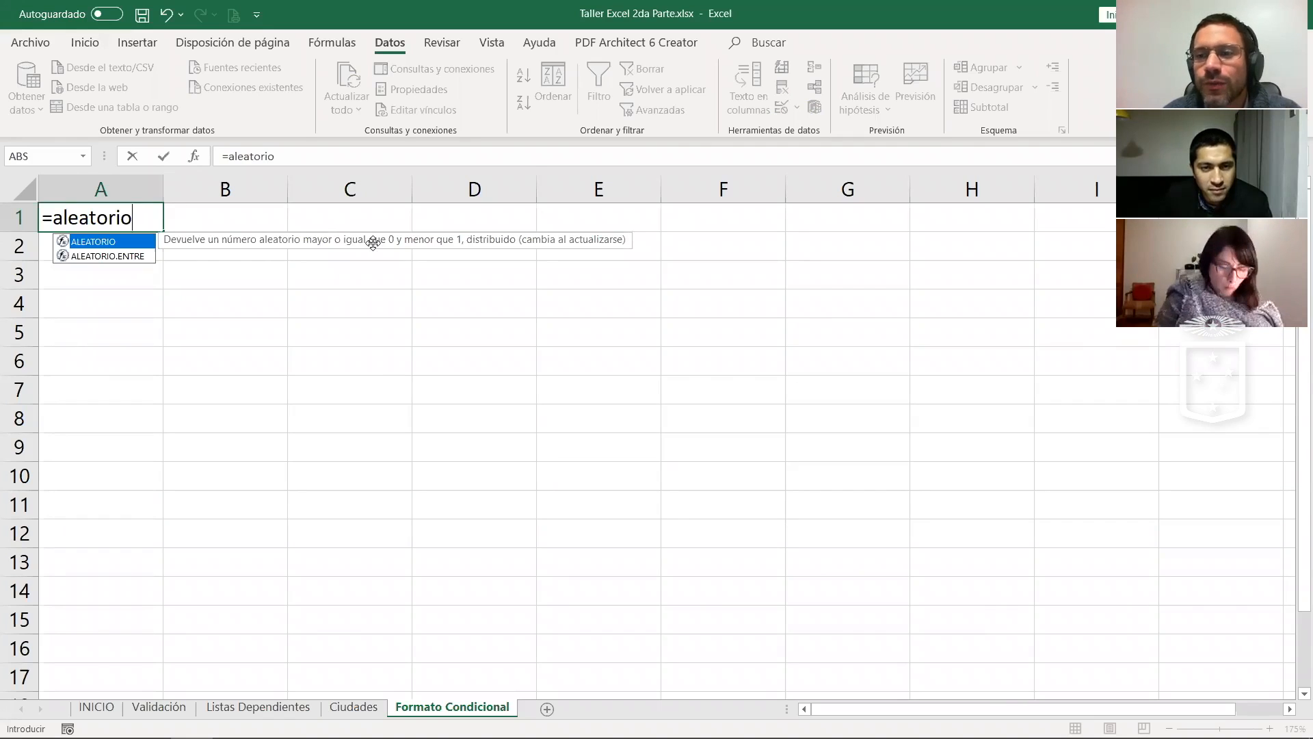
pyautogui.click(103, 257)
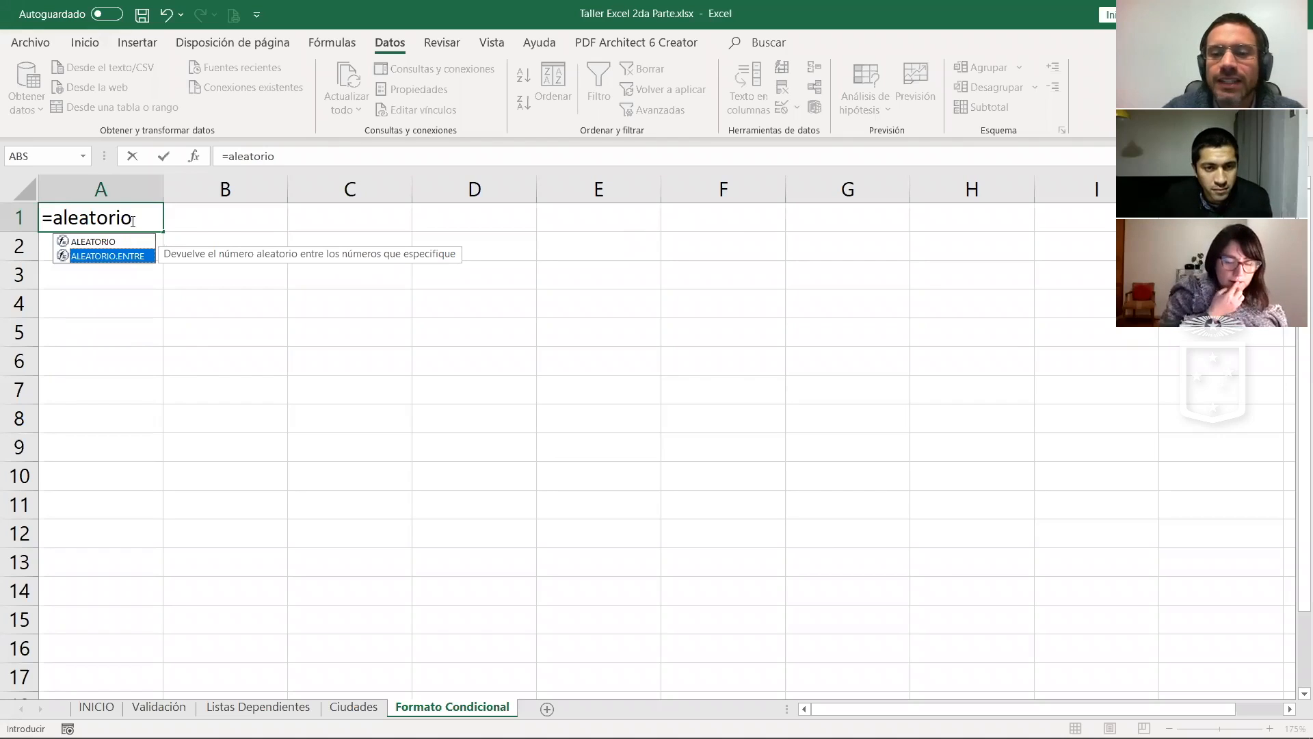
pyautogui.write('(')
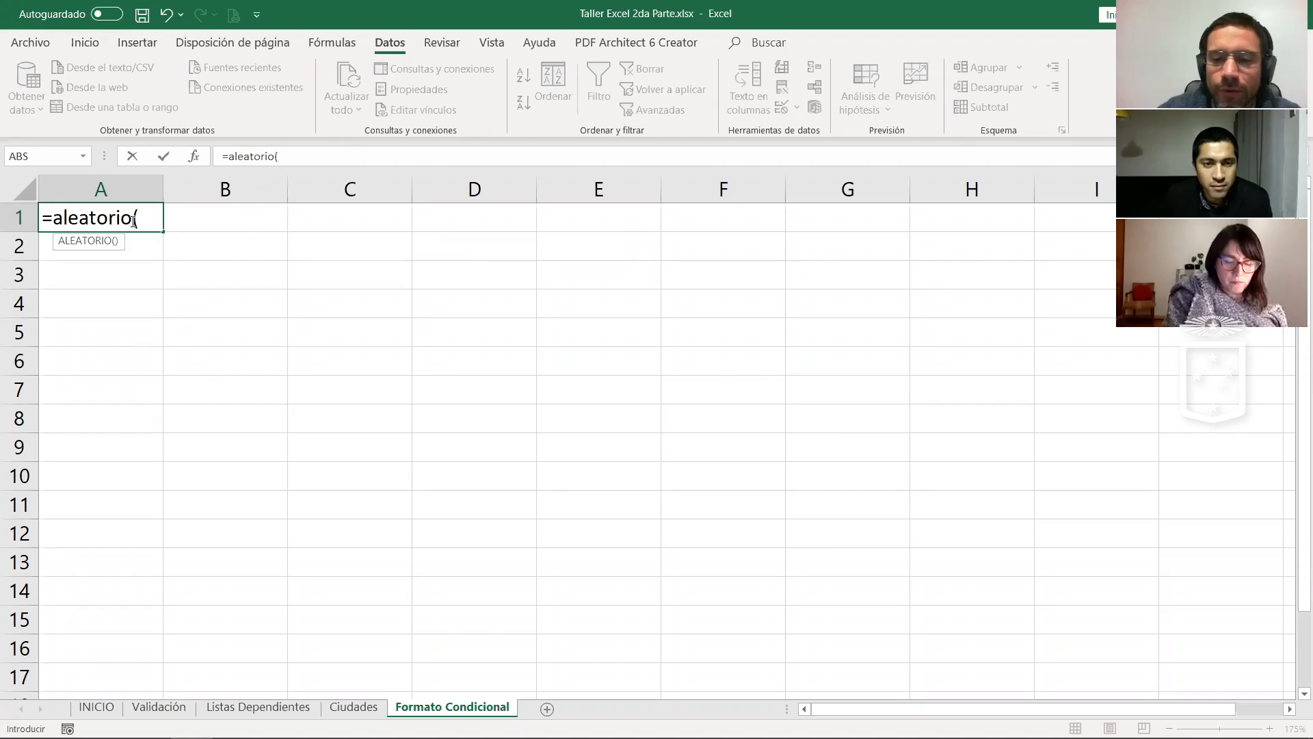
pyautogui.write('0;100')
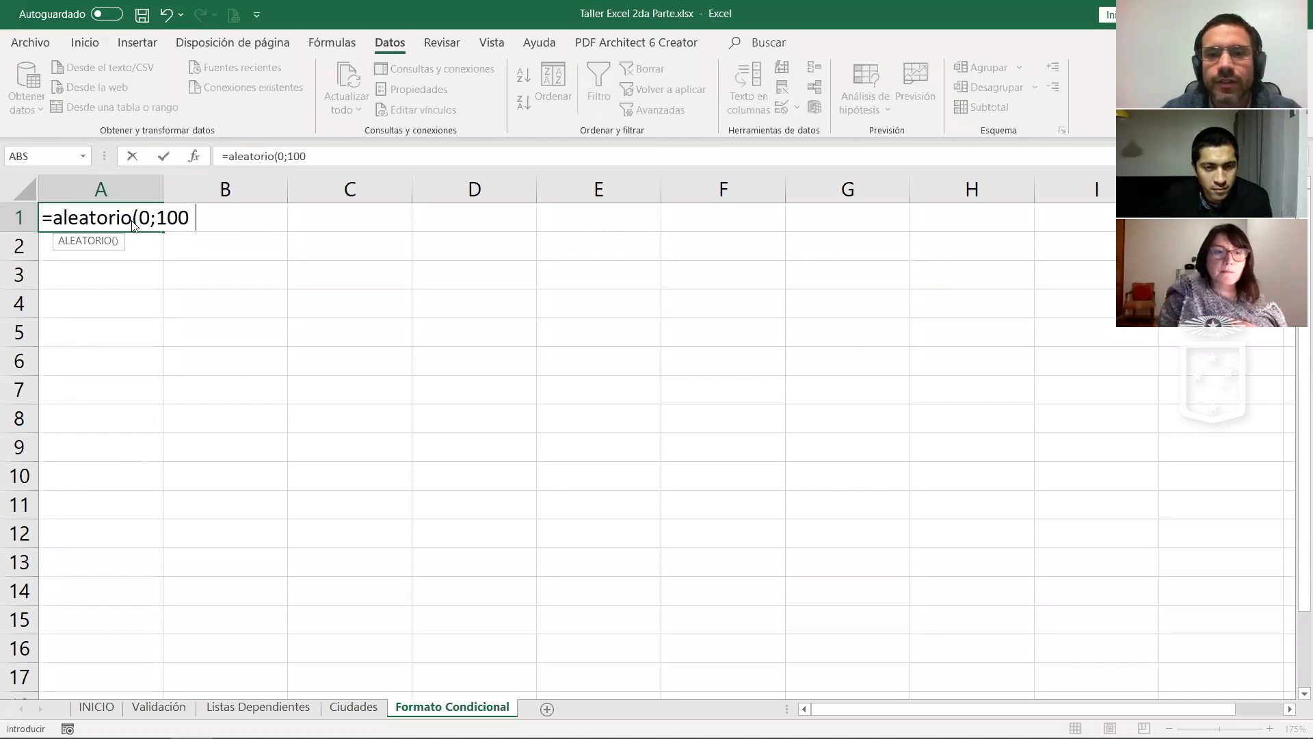
pyautogui.press('Return')
pyautogui.press('Return')
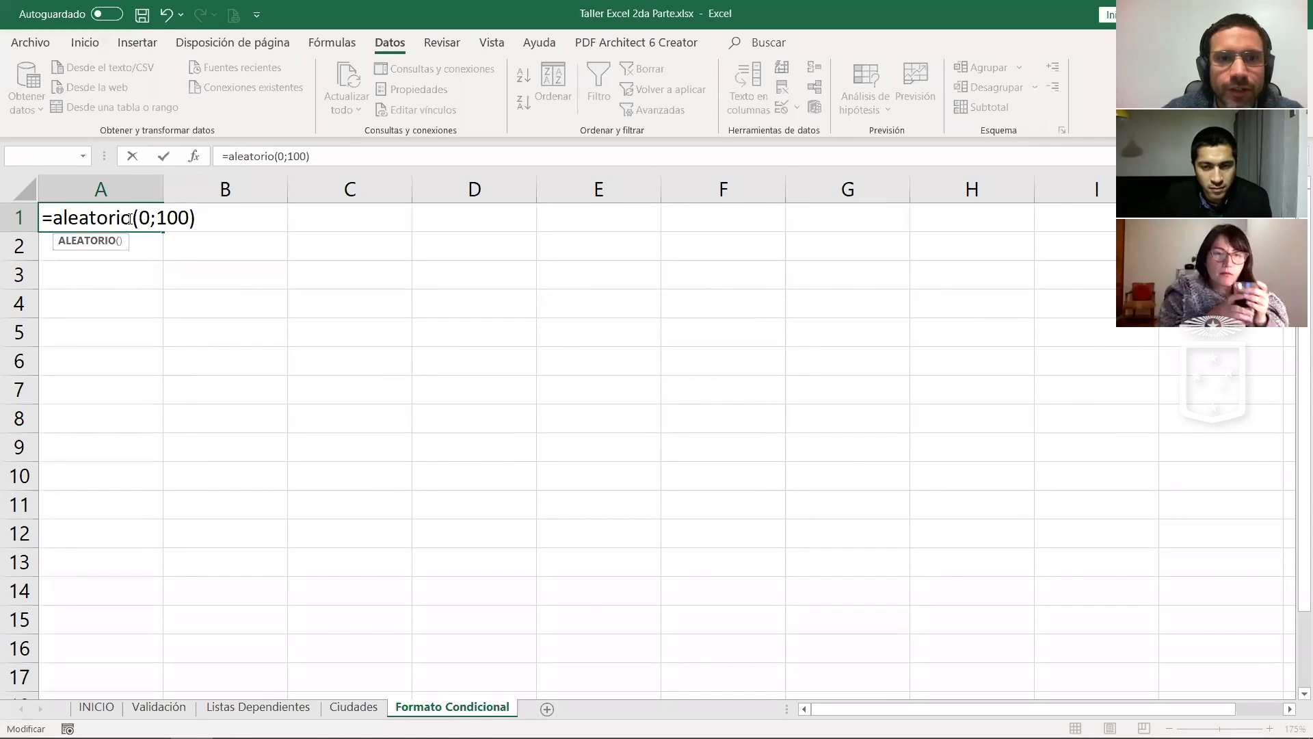
# Step: Correct the formula in A1 to use the ALEATORIO.ENTRE function with the limits 0 and 100
pyautogui.click(132, 218)
pyautogui.write('.e')
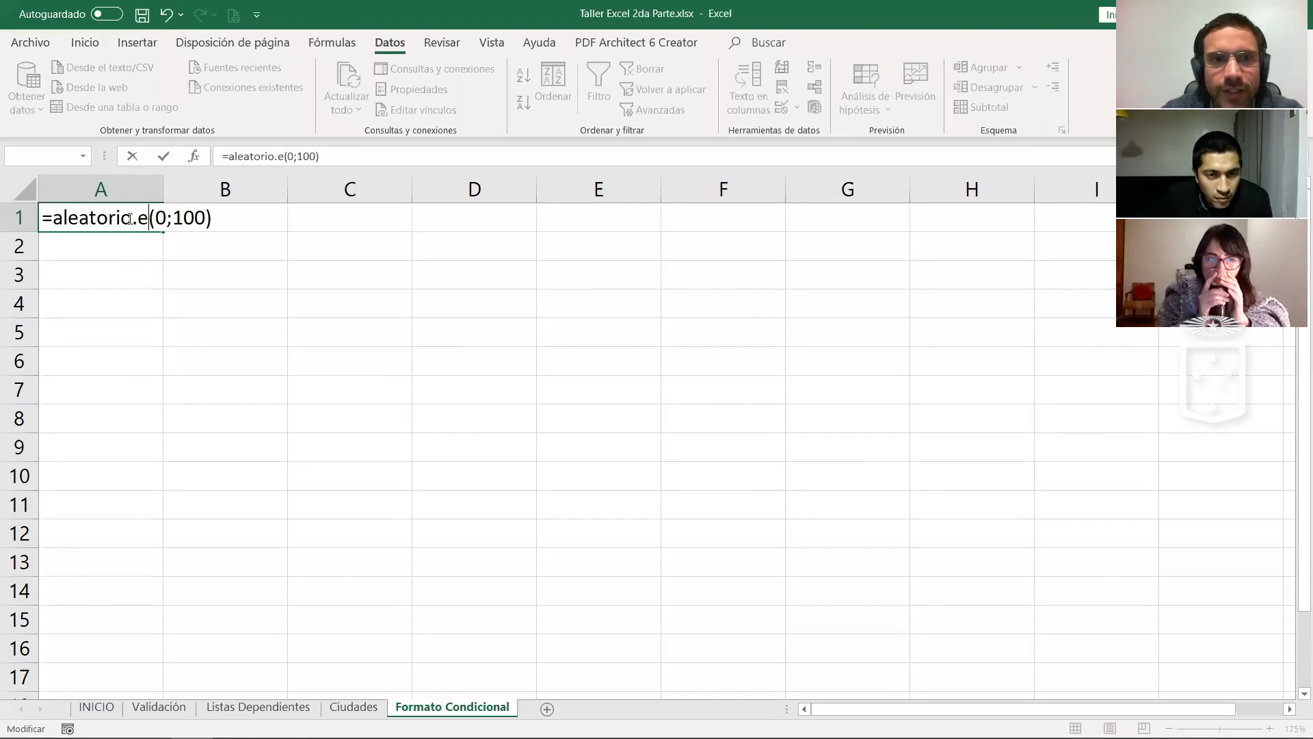
pyautogui.click(65, 239)
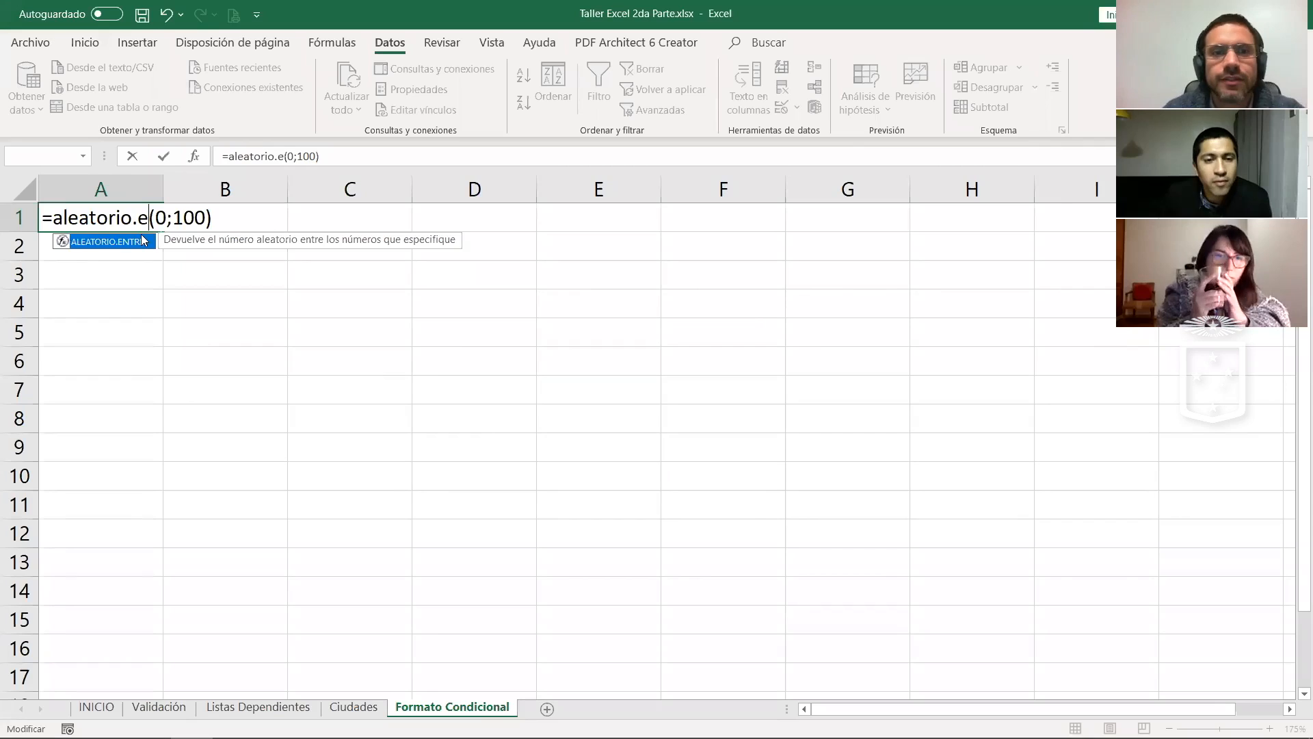
pyautogui.doubleClick(65, 240)
pyautogui.press('Return')
pyautogui.click(144, 217)
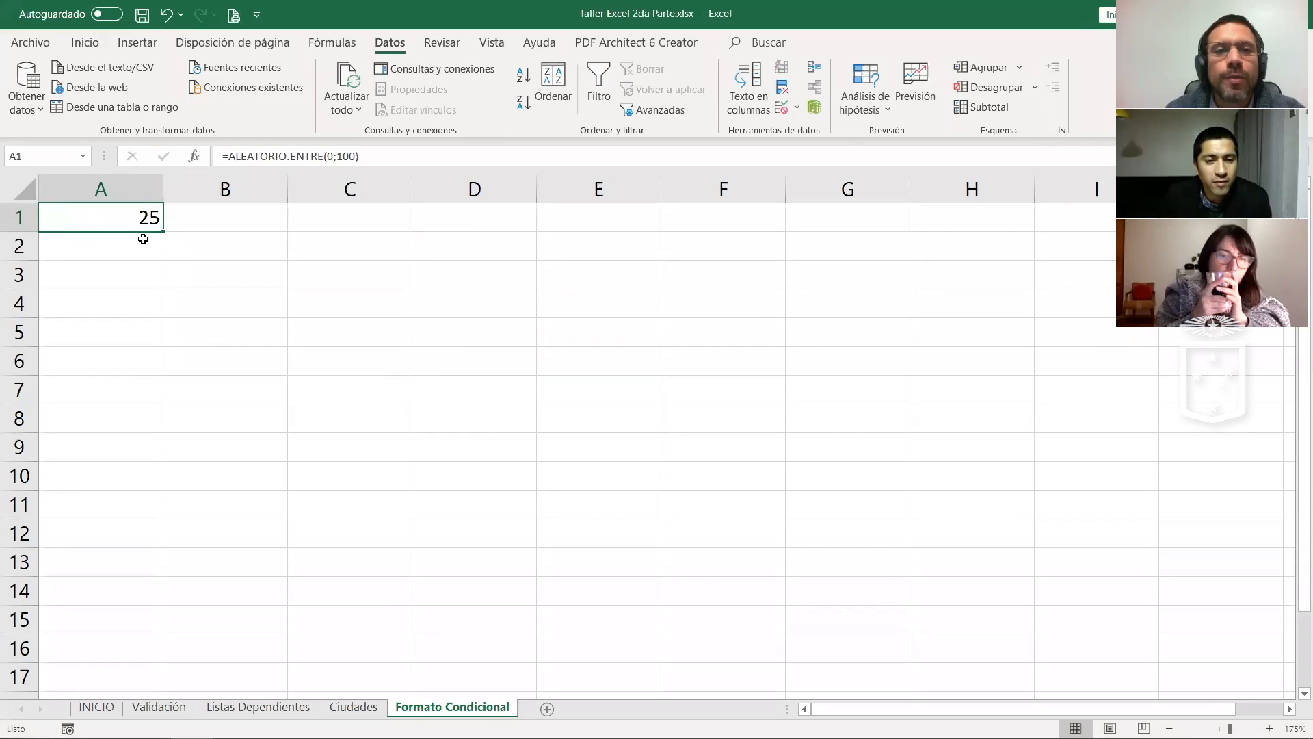
# Step: Fill the random number formula from A1 down column A through row 100
pyautogui.moveTo(163, 231); pyautogui.dragTo(152, 280)
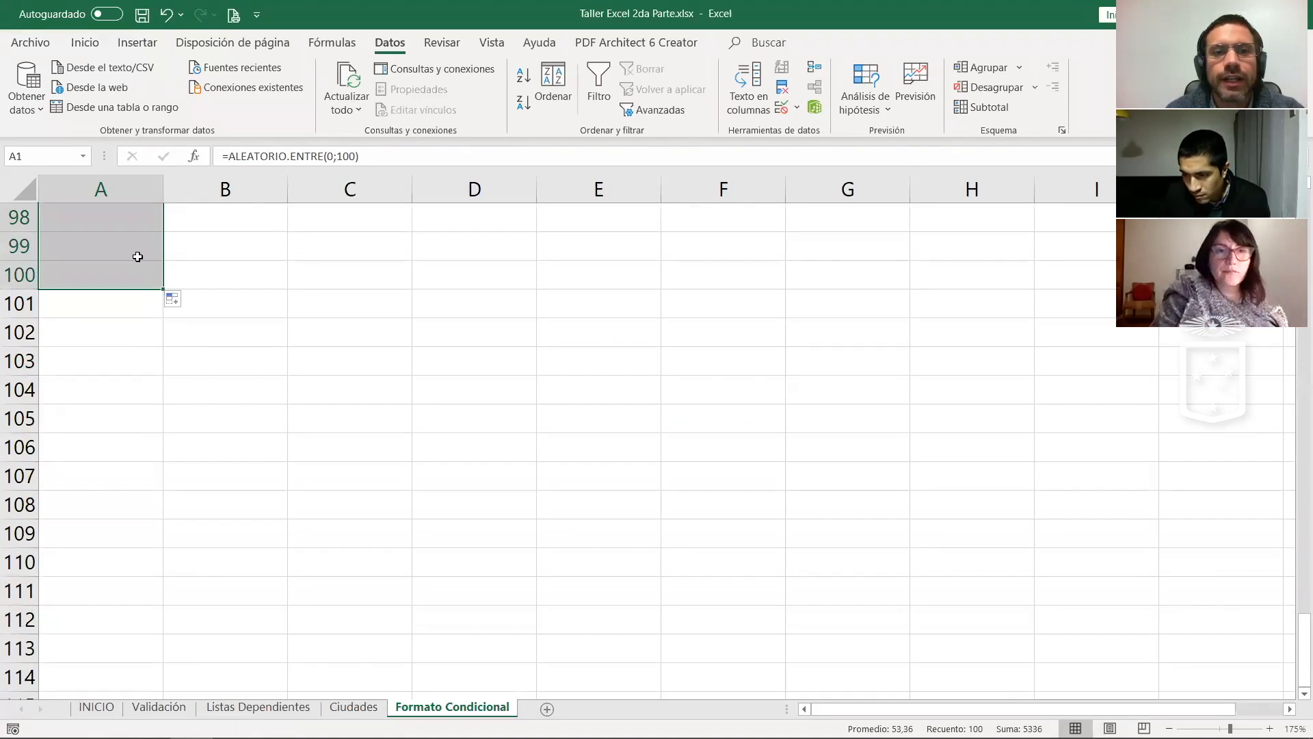
pyautogui.scroll(20, 138, 256)
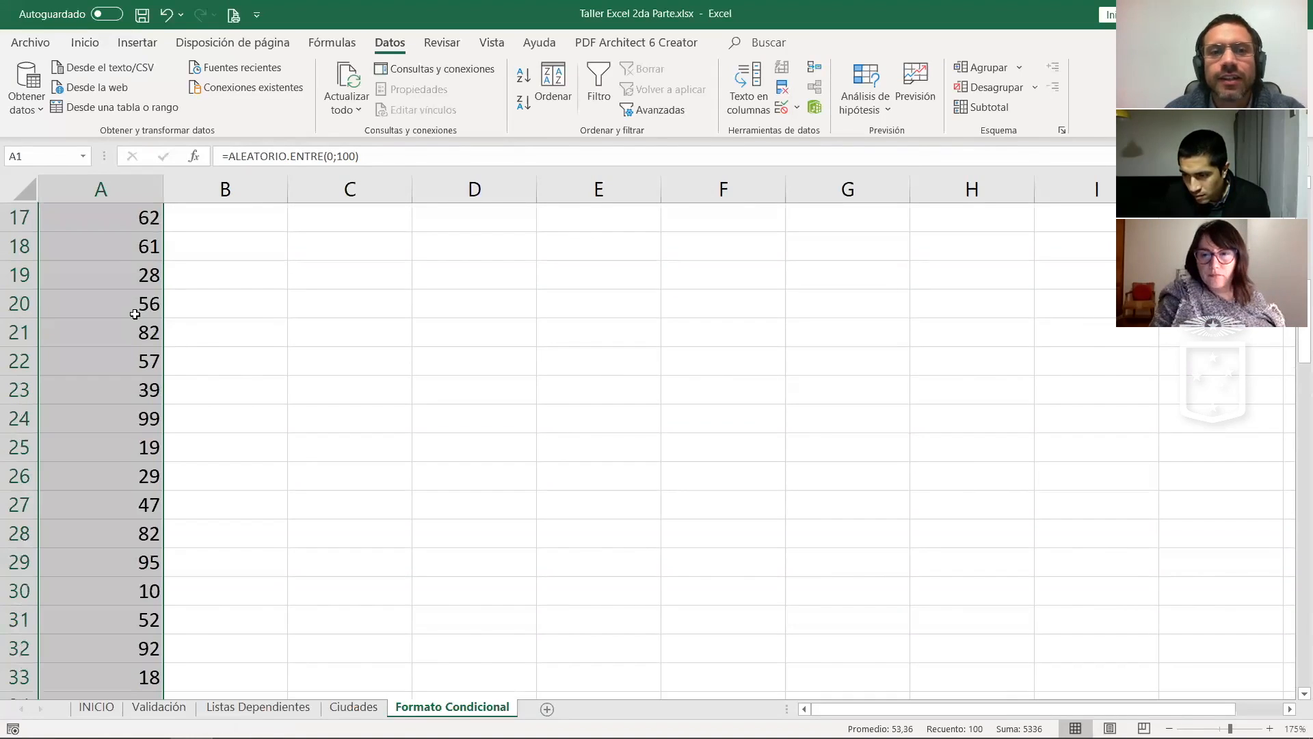
pyautogui.click(211, 264)
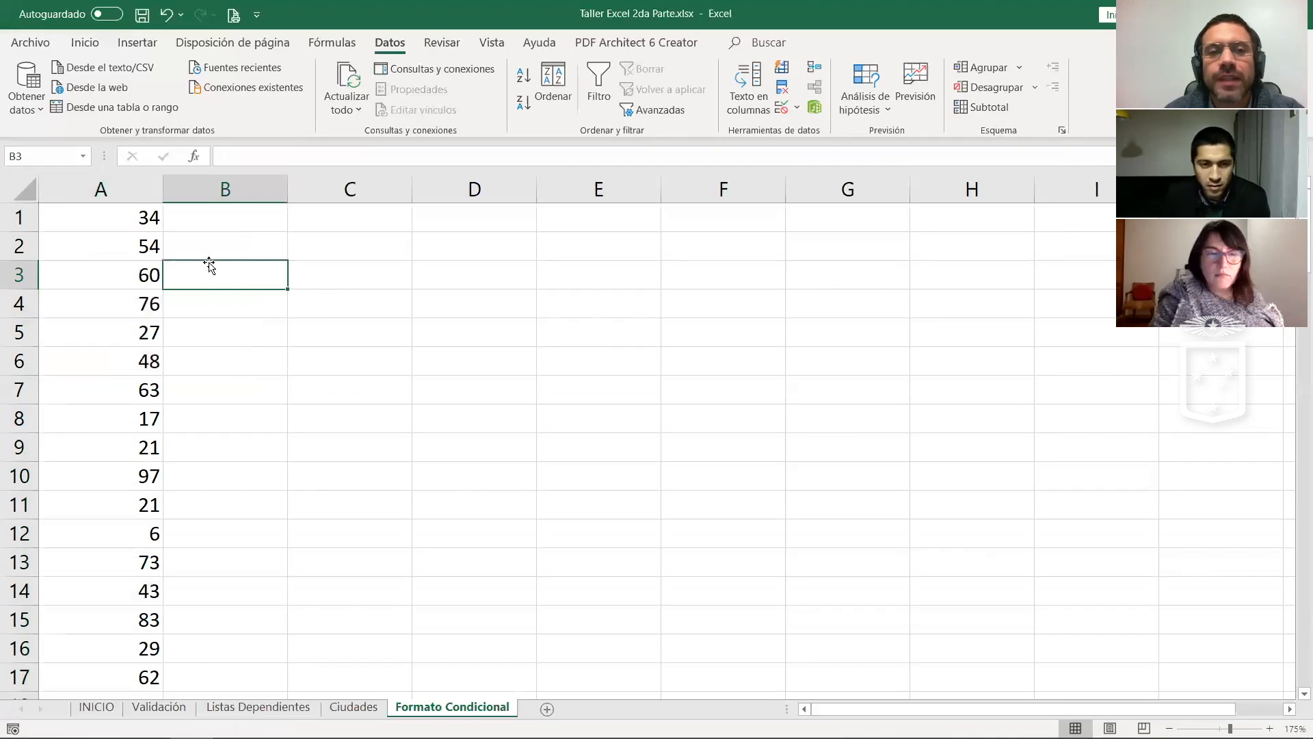
# Step: Recalculate the random numbers in column A several times by entering and leaving empty cells, and watch how the values change
pyautogui.click(309, 270)
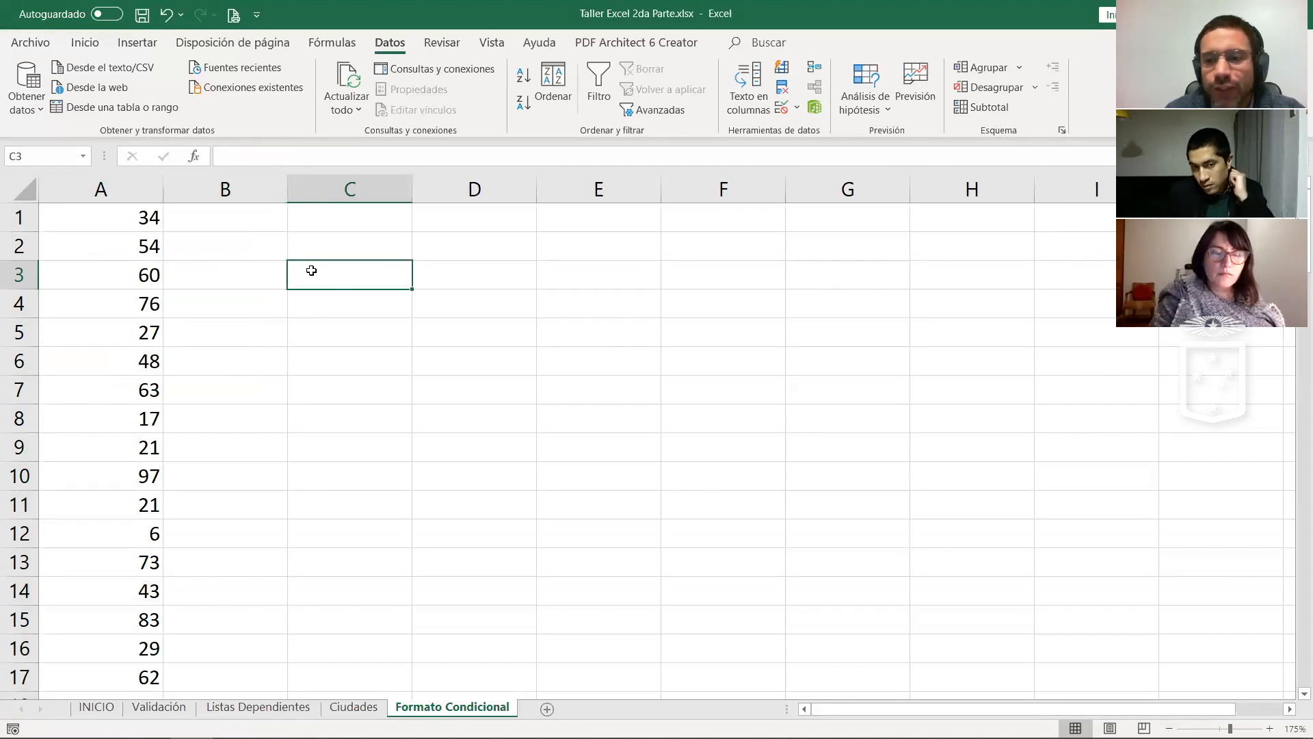
pyautogui.click(362, 316)
pyautogui.doubleClick(317, 284)
pyautogui.press('Return')
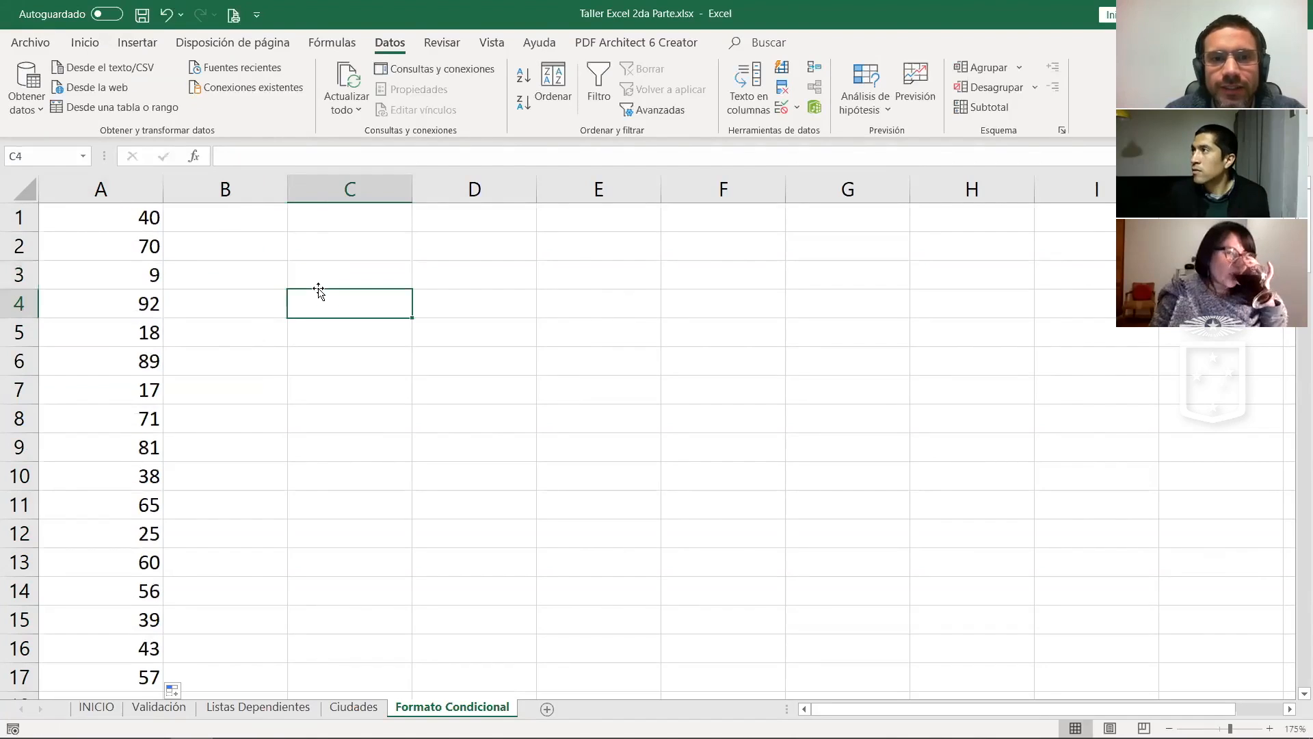
pyautogui.click(454, 305)
pyautogui.press('Return')
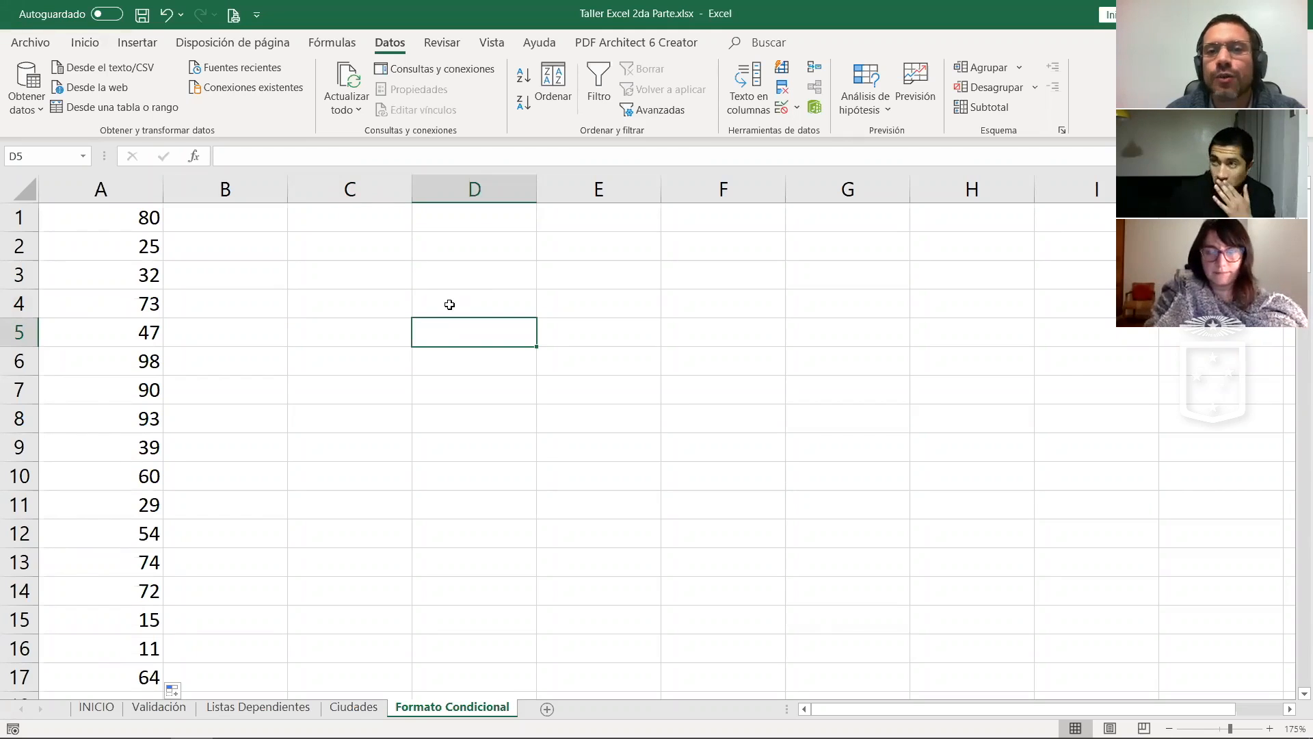
pyautogui.click(444, 295)
pyautogui.press('Return')
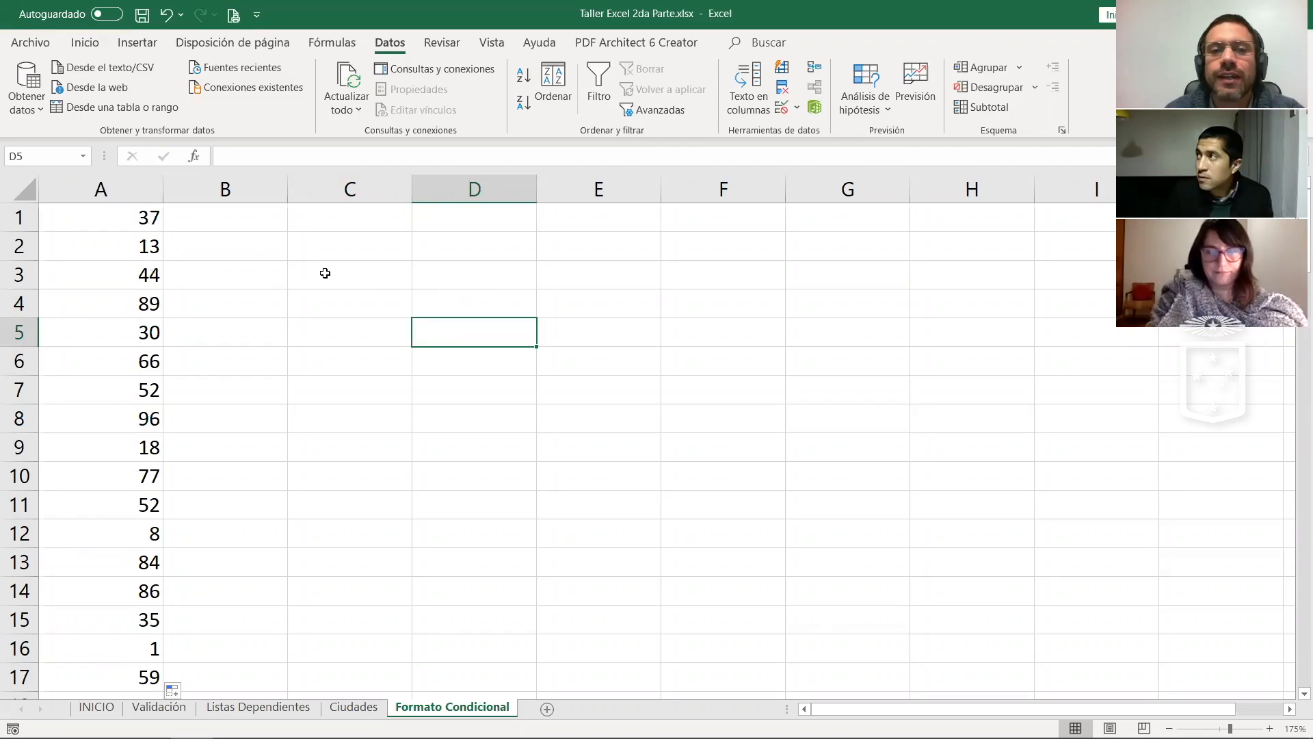
pyautogui.click(325, 274)
pyautogui.press('Return')
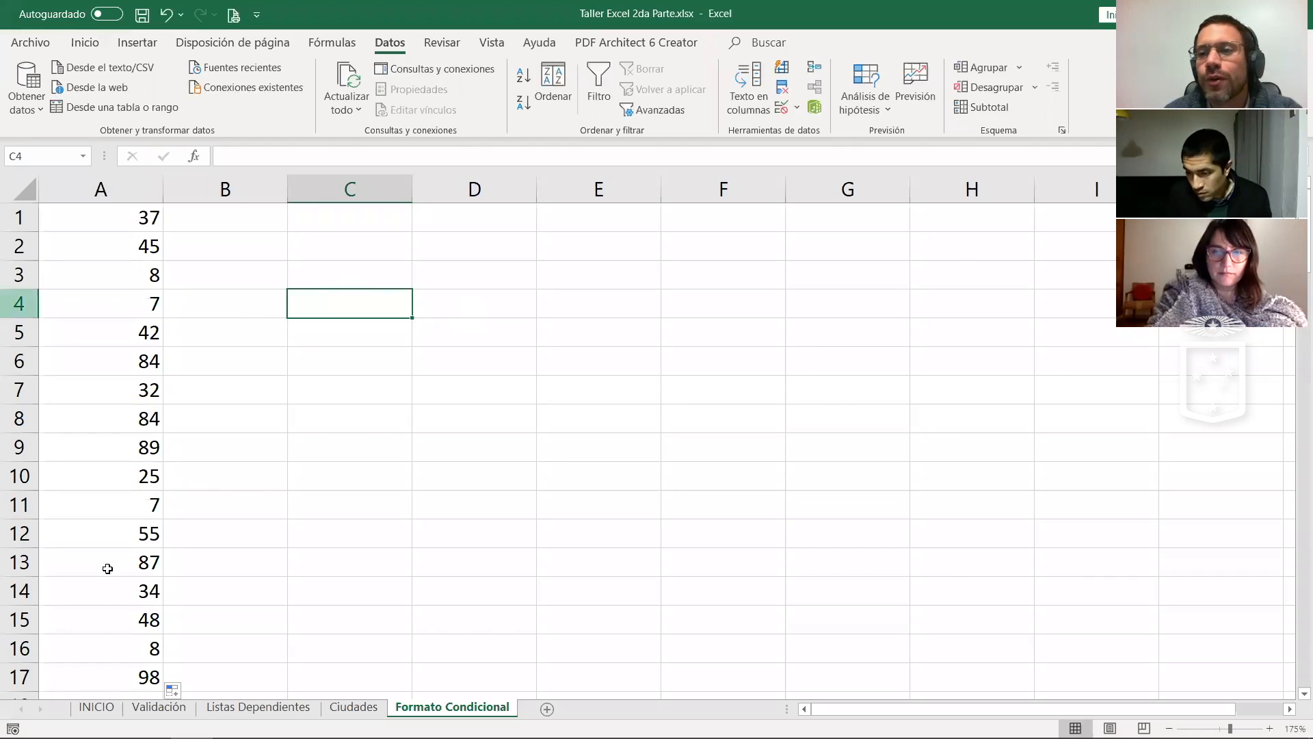
pyautogui.click(374, 477)
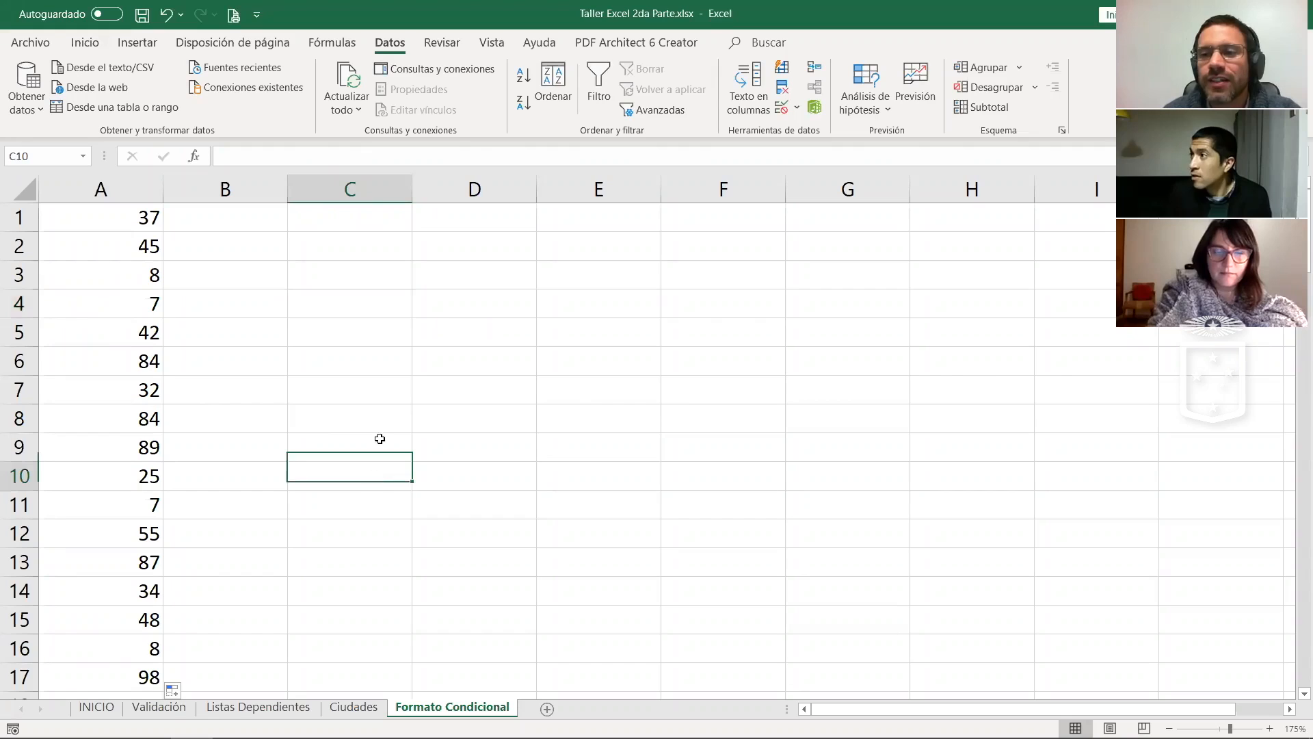
pyautogui.doubleClick(360, 330)
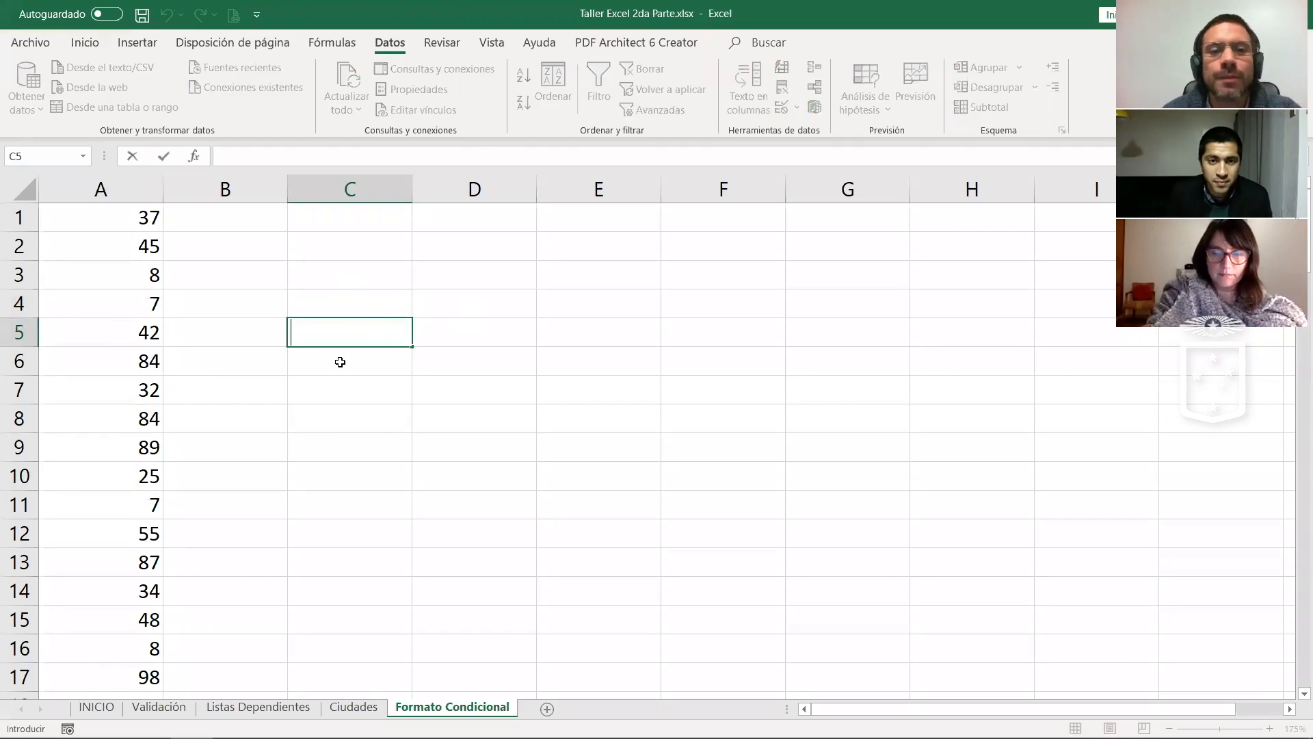
pyautogui.click(340, 267)
pyautogui.click(388, 310)
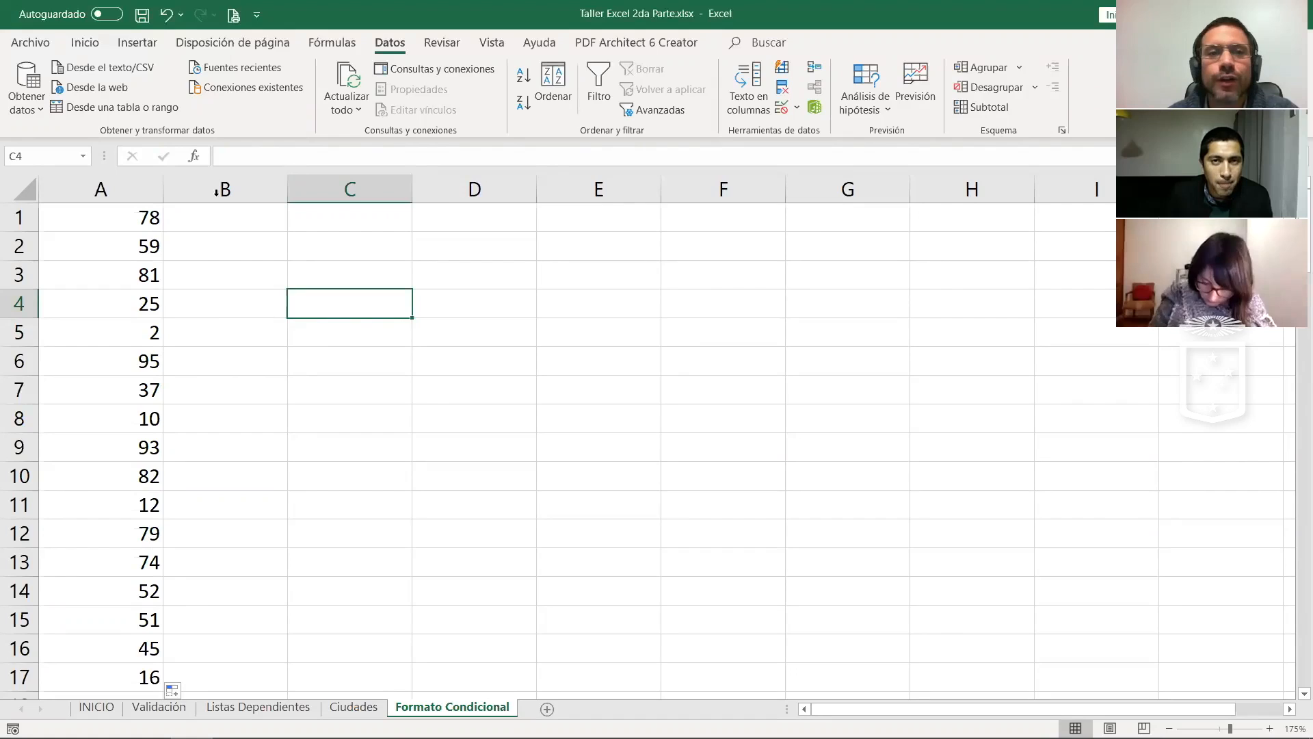
# Step: Select the random numbers in A1:A100 and set up an Es mayor que highlight rule with the threshold 90
pyautogui.click(85, 42)
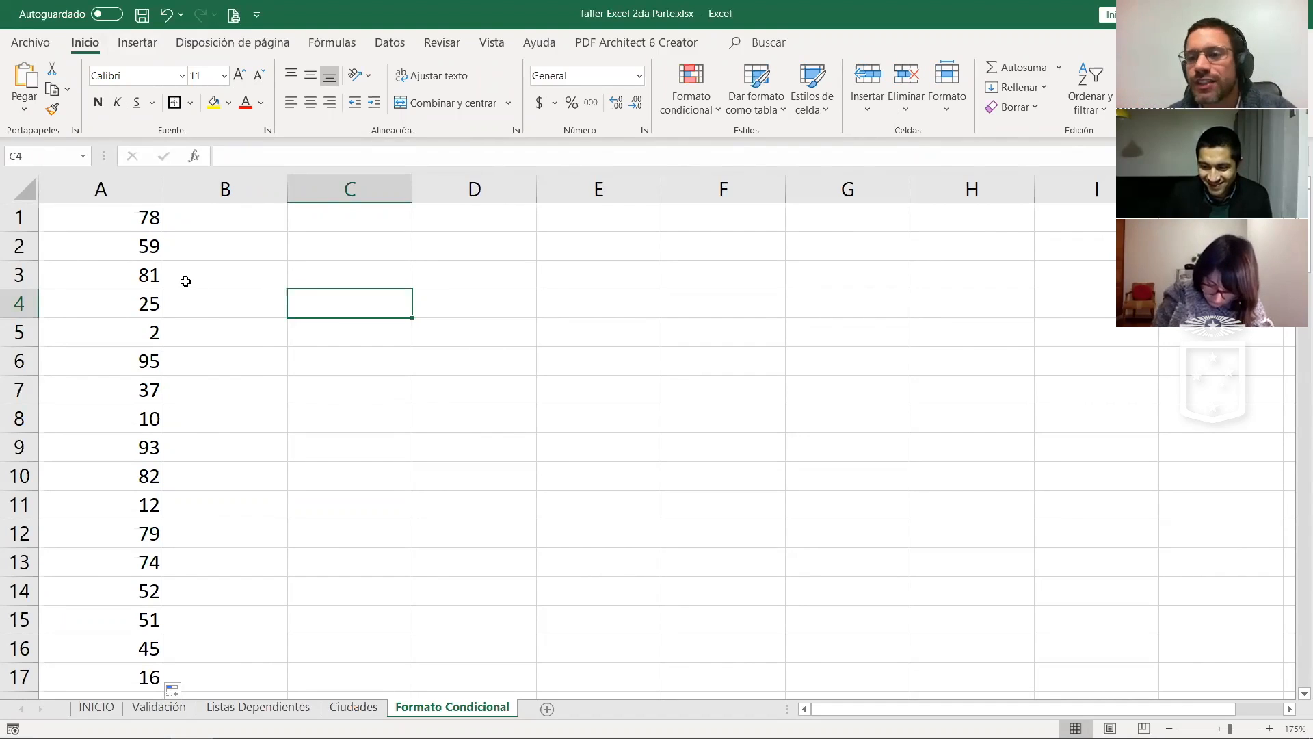
pyautogui.click(141, 247)
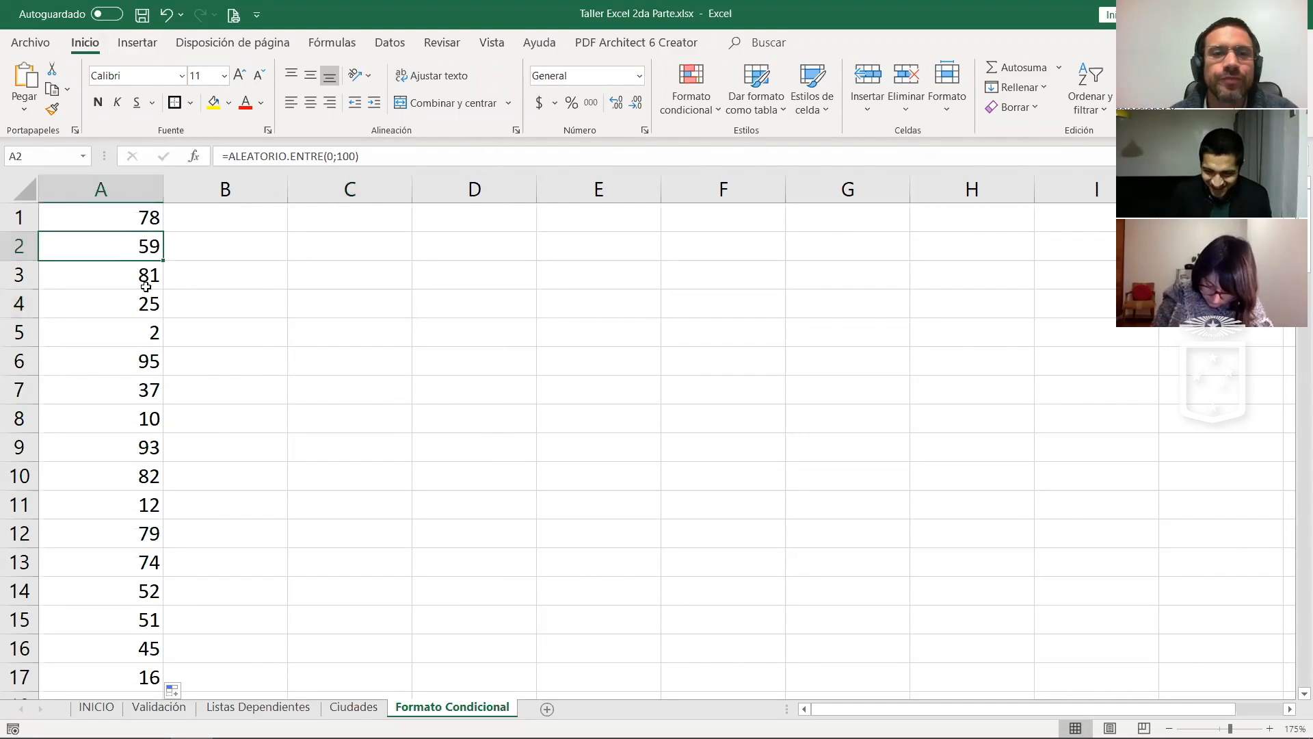
pyautogui.click(131, 220)
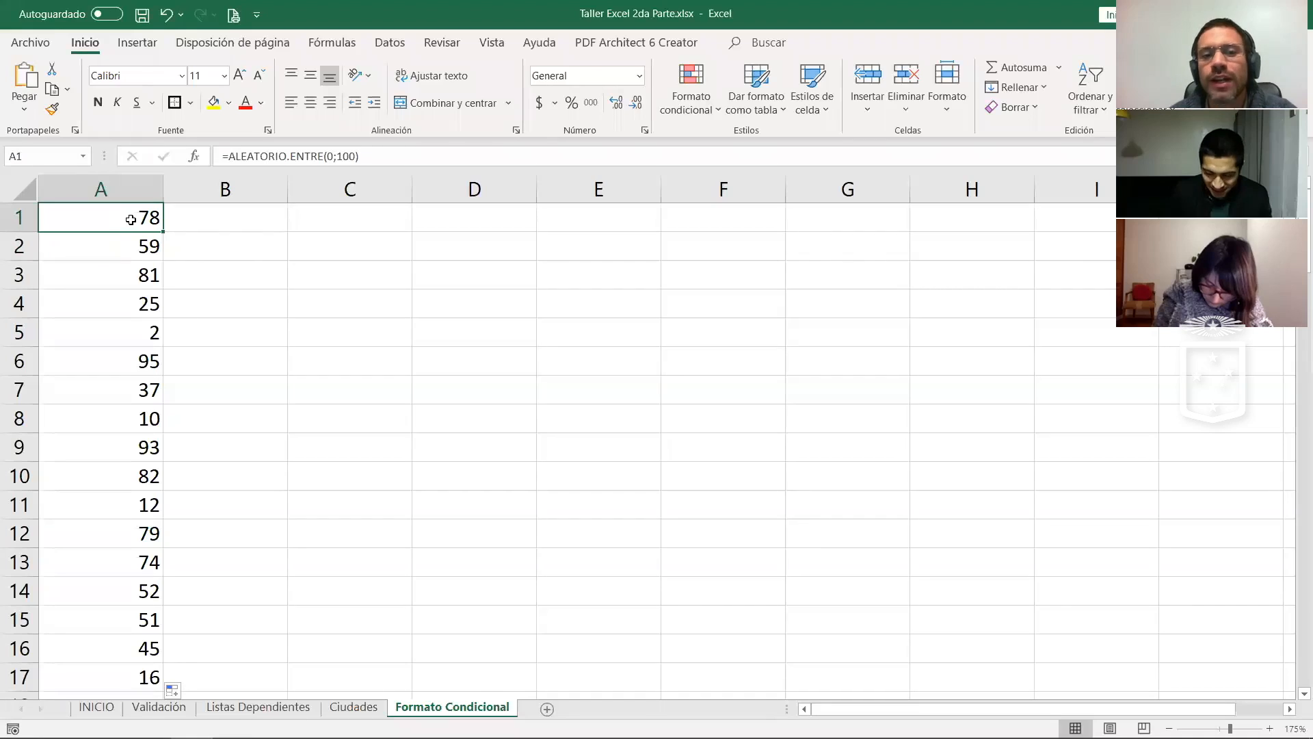
pyautogui.hotkey('ctrl', 'shift', 'Down')
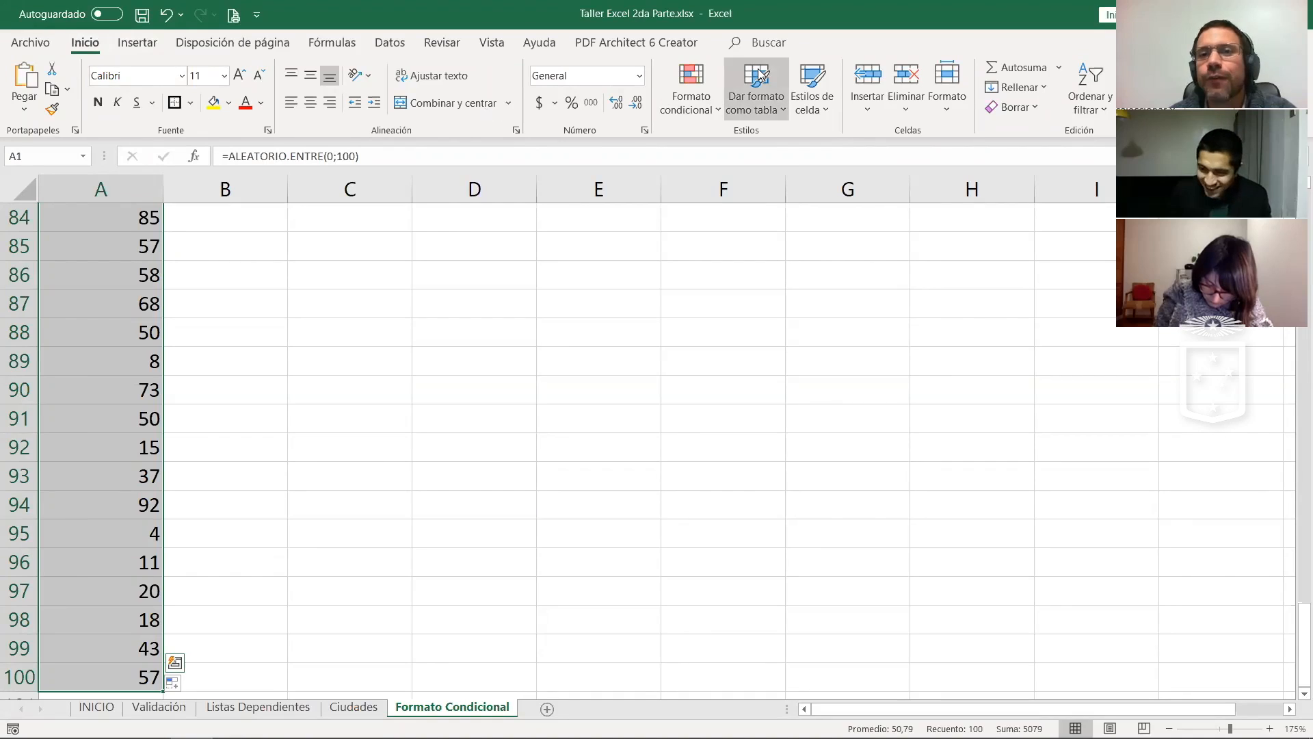
pyautogui.click(688, 87)
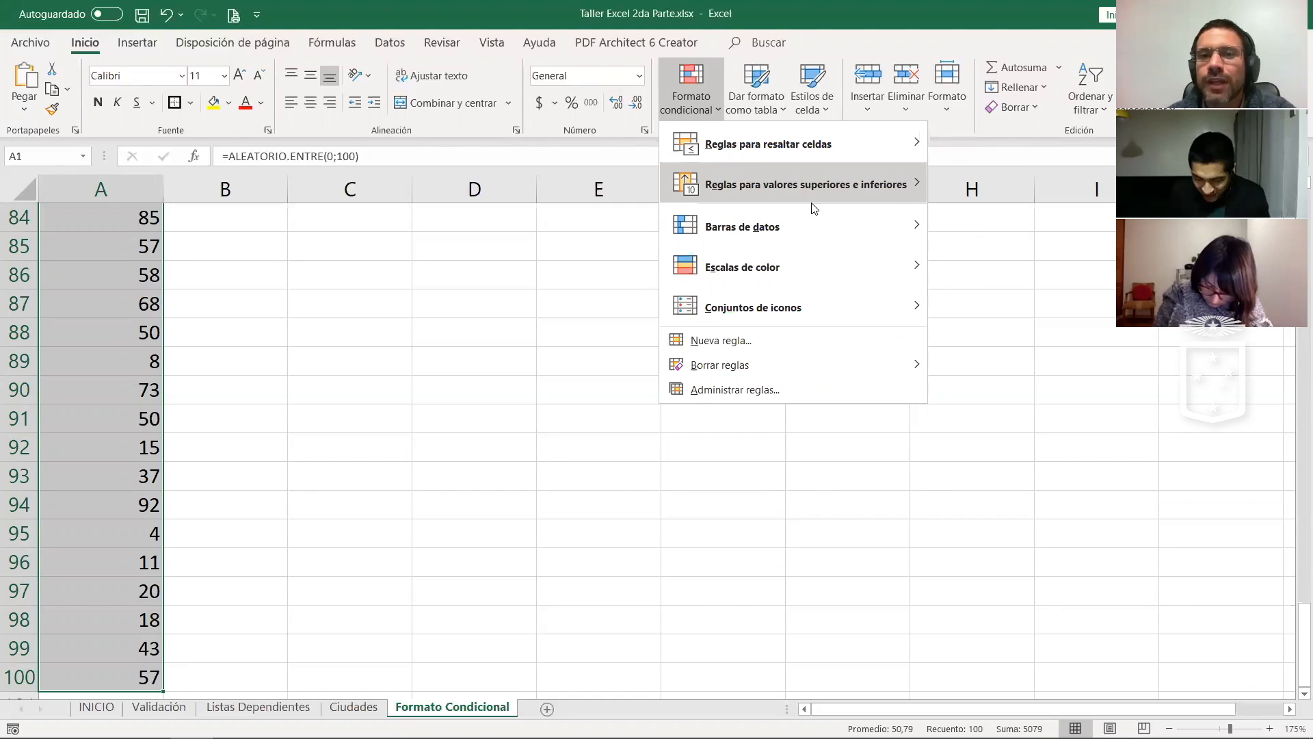
pyautogui.moveTo(791, 148)
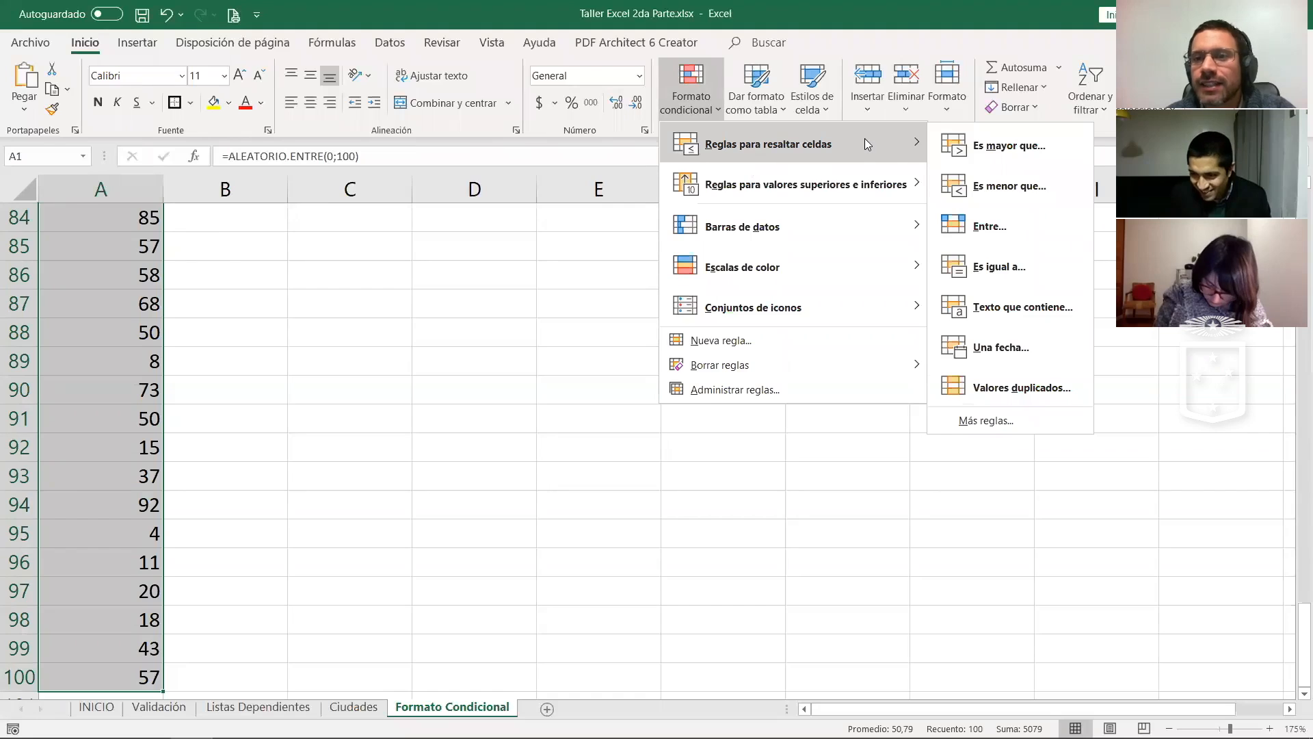
pyautogui.click(990, 153)
pyautogui.moveTo(620, 243); pyautogui.dragTo(600, 245)
pyautogui.write('90')
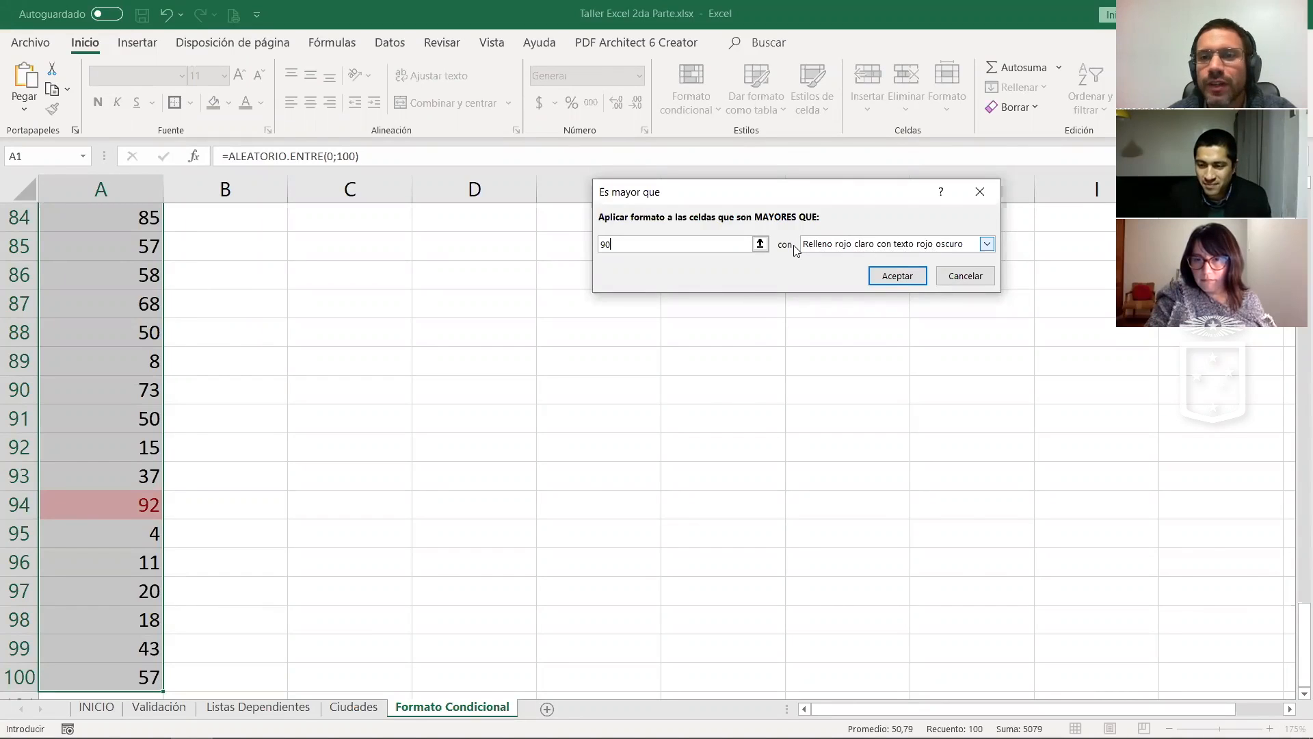
# Step: Try the preset formats Relleno amarillo con texto amarillo oscuro and Borde rojo for the greater-than rule
pyautogui.click(889, 244)
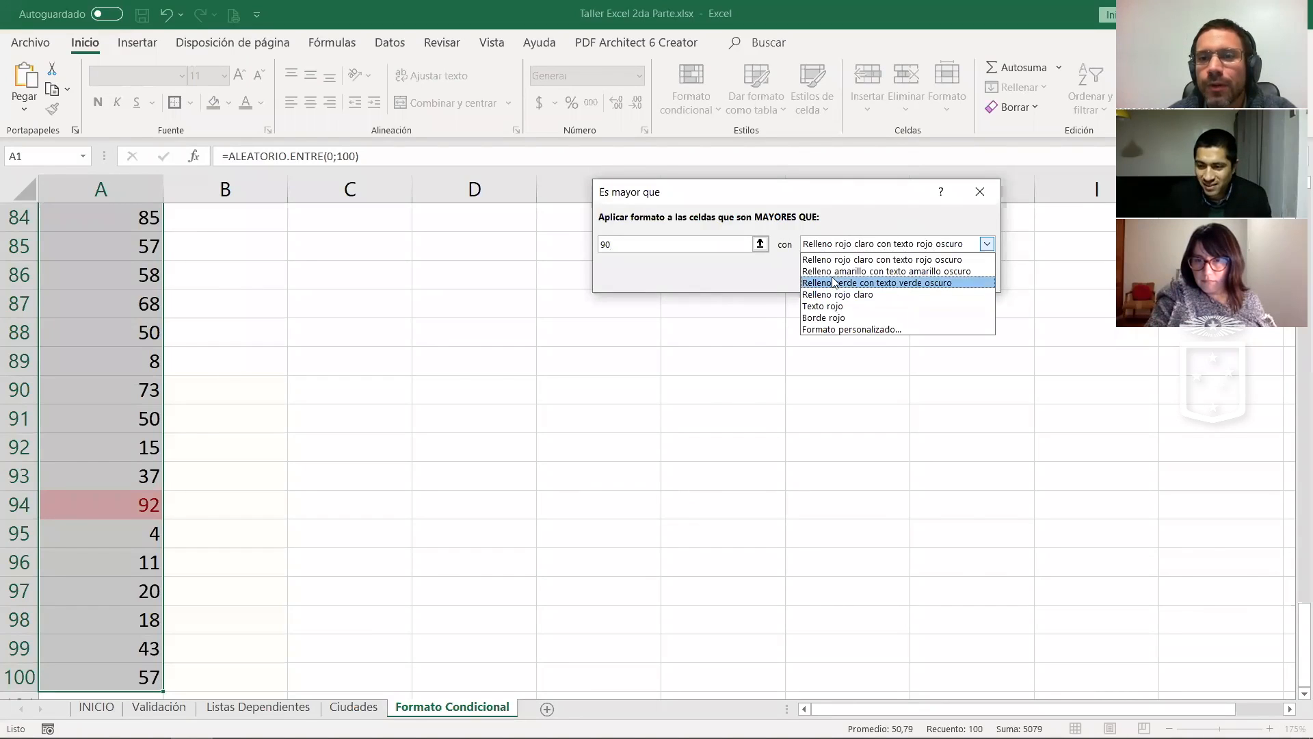
pyautogui.click(833, 271)
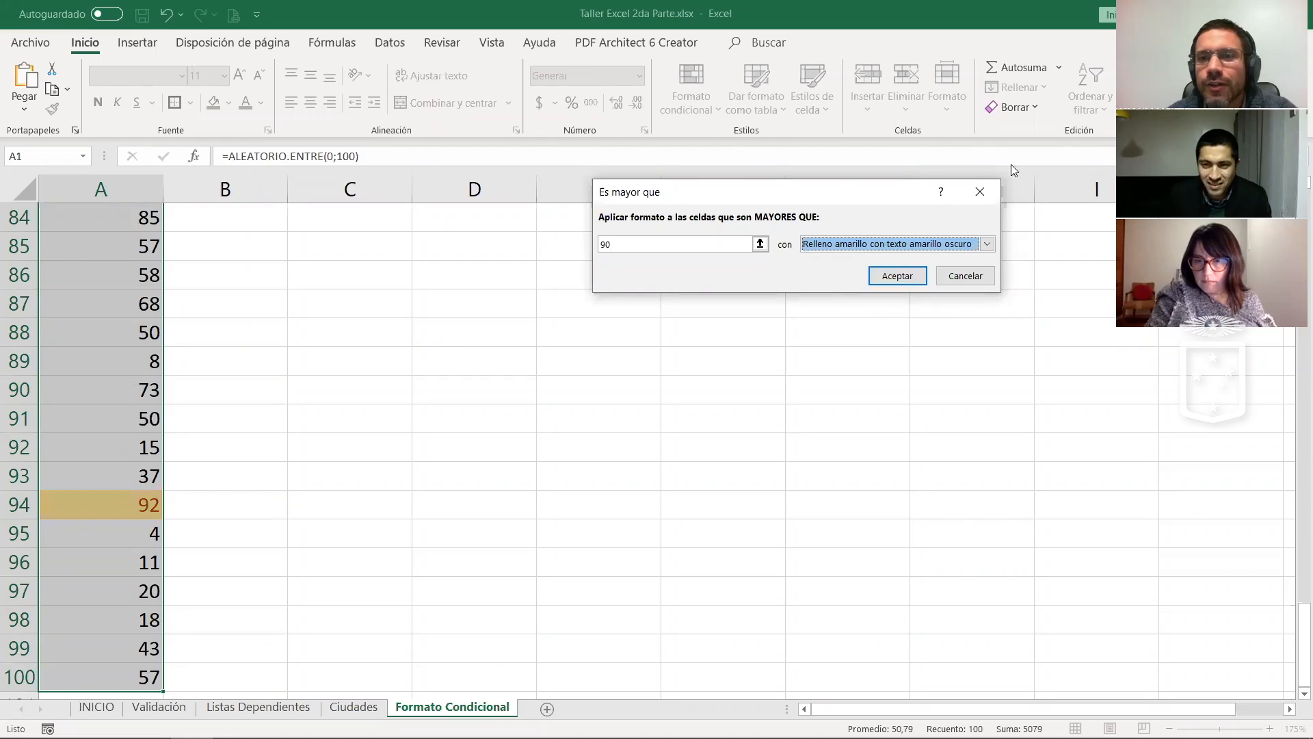
pyautogui.click(849, 245)
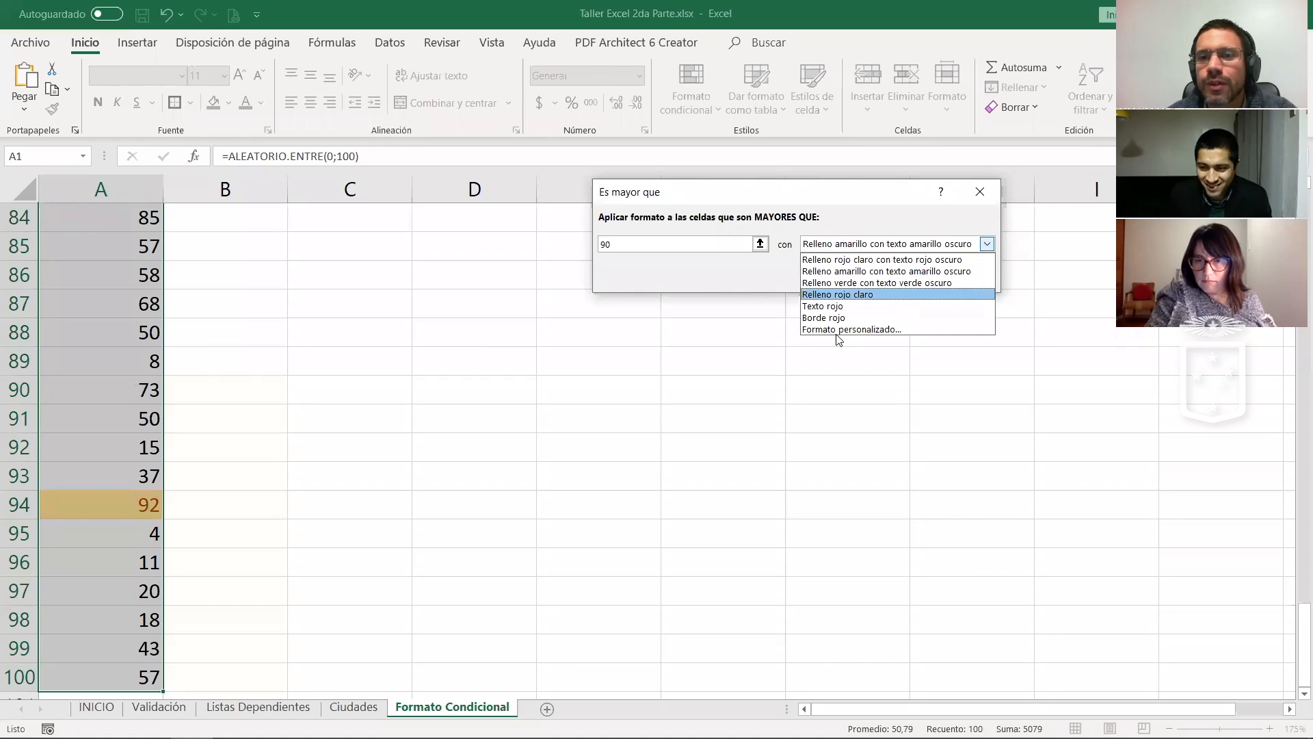
pyautogui.click(824, 318)
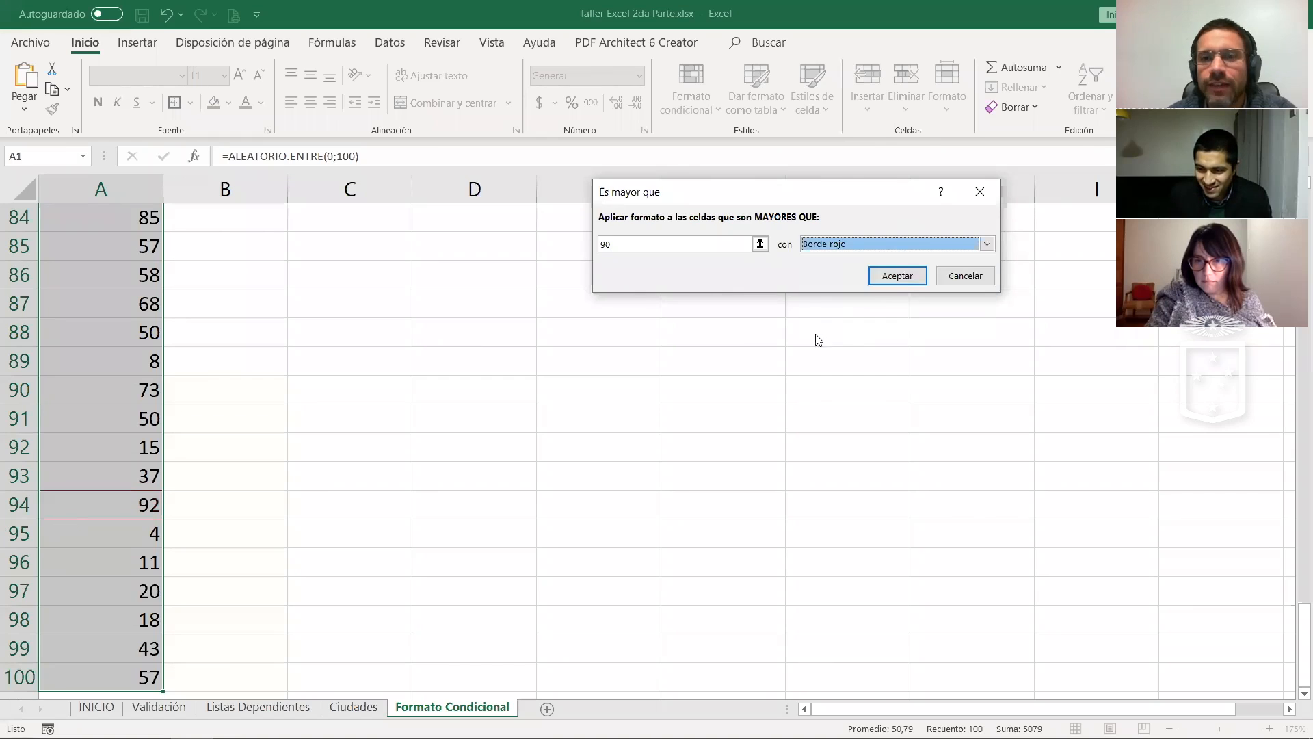
pyautogui.click(855, 246)
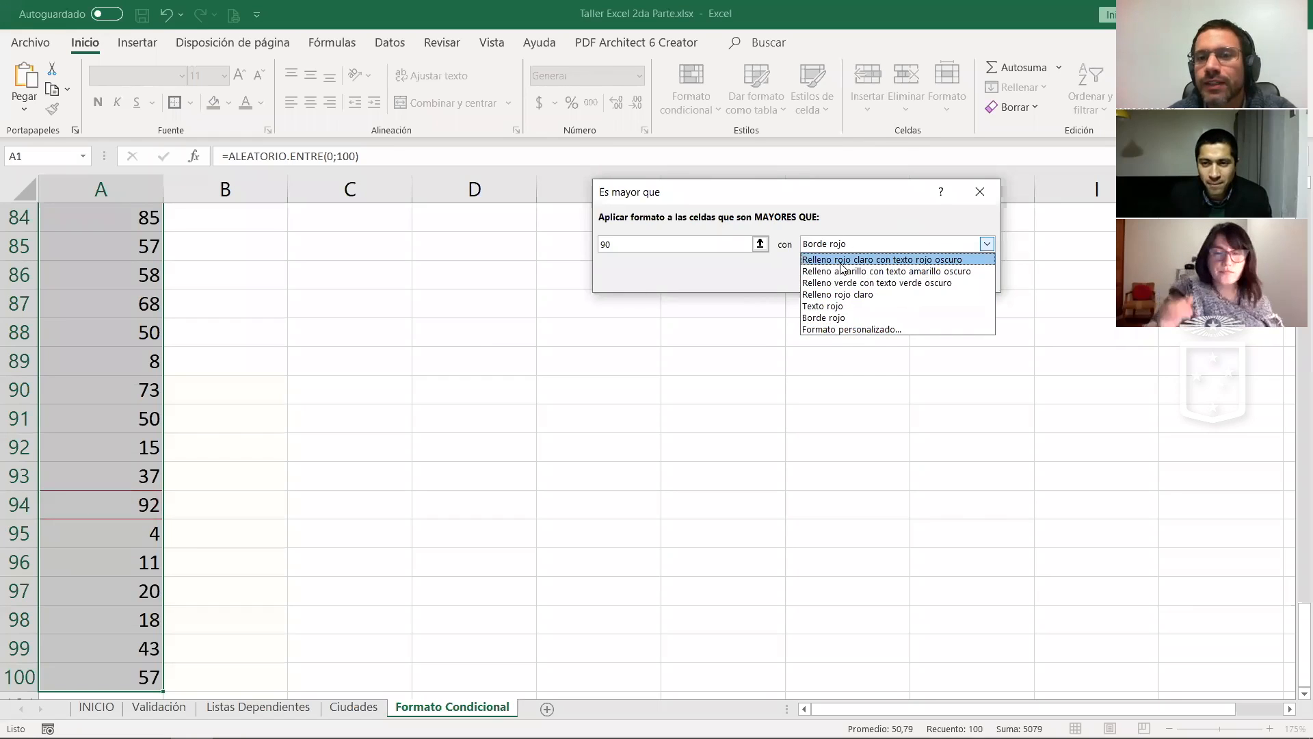
pyautogui.click(838, 249)
# Step: Give the greater-than rule a custom format with a solid yellow fill and apply it to the selected numbers
pyautogui.click(860, 247)
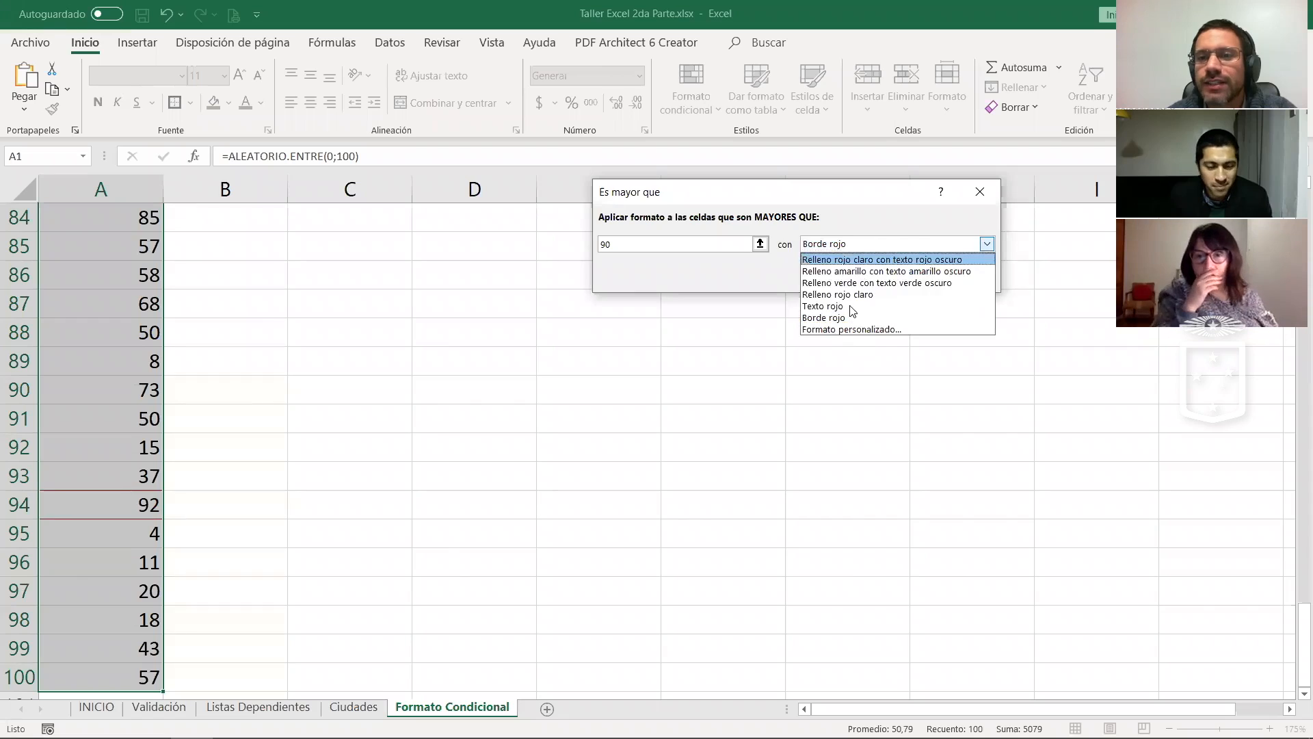
pyautogui.click(845, 329)
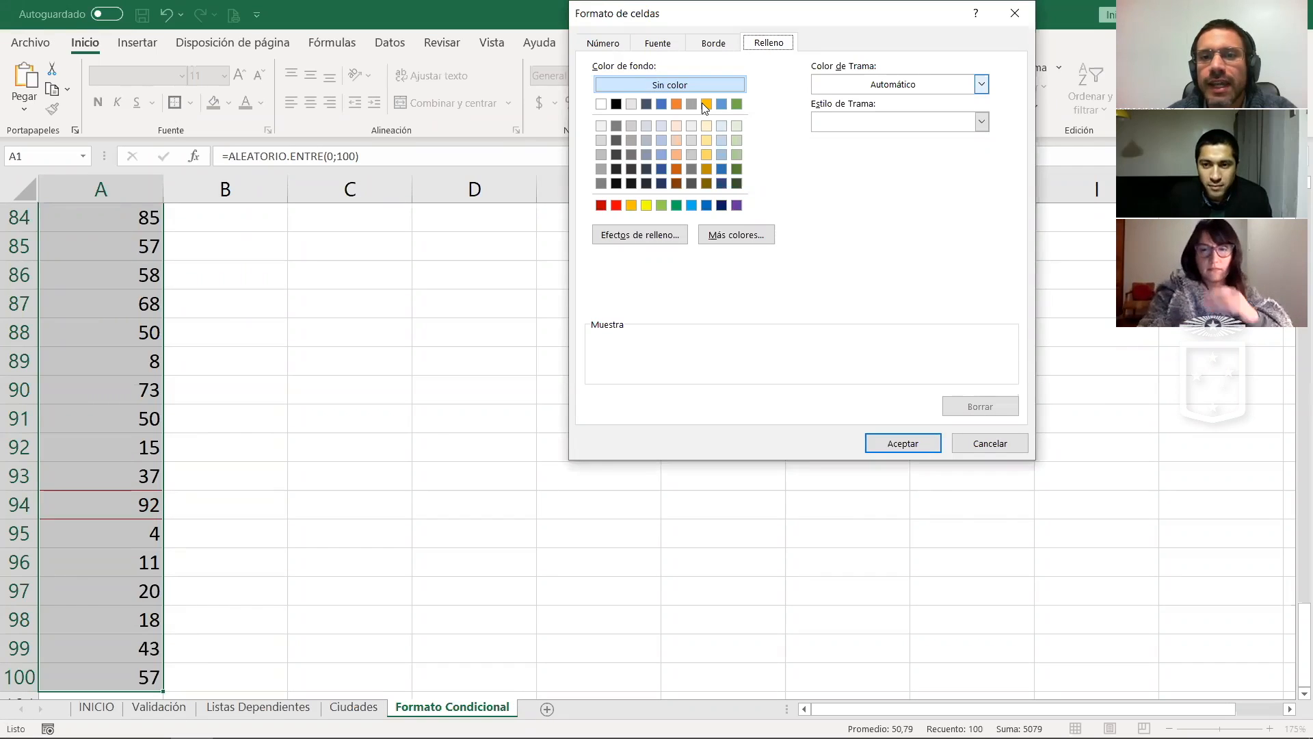
pyautogui.click(644, 314)
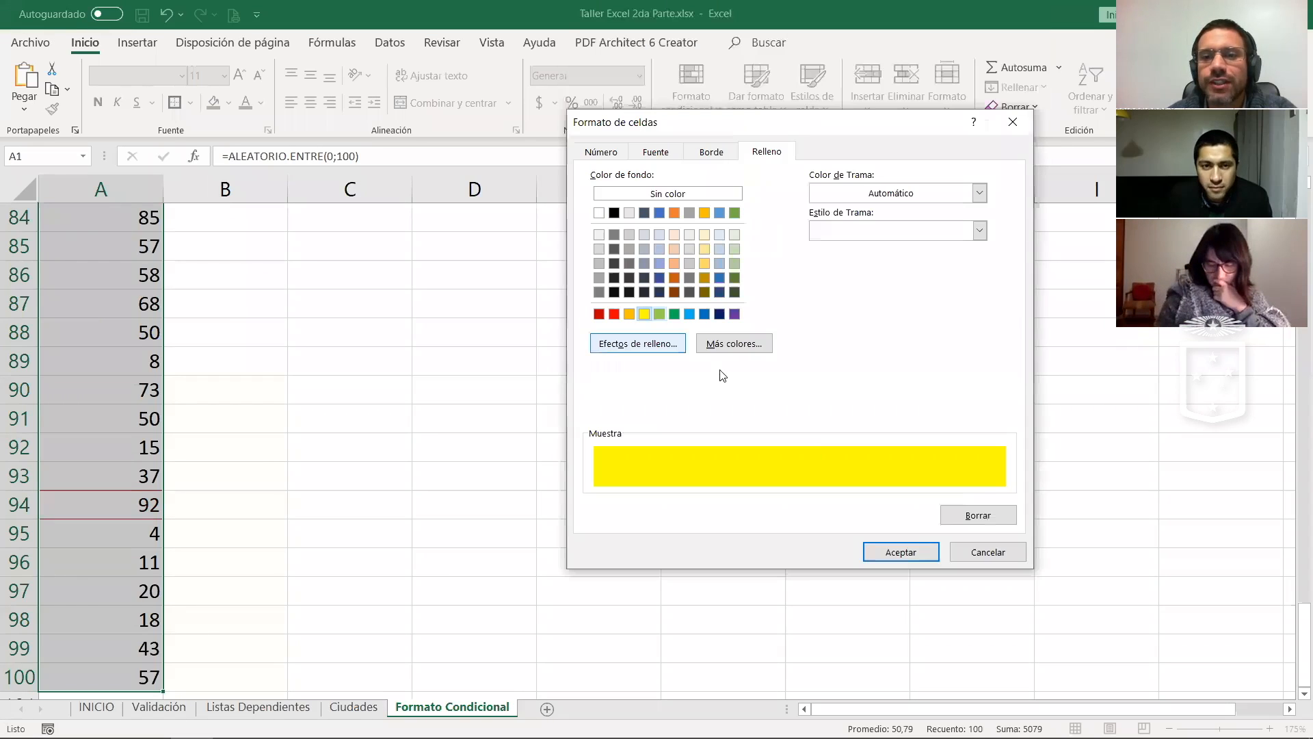
pyautogui.click(887, 552)
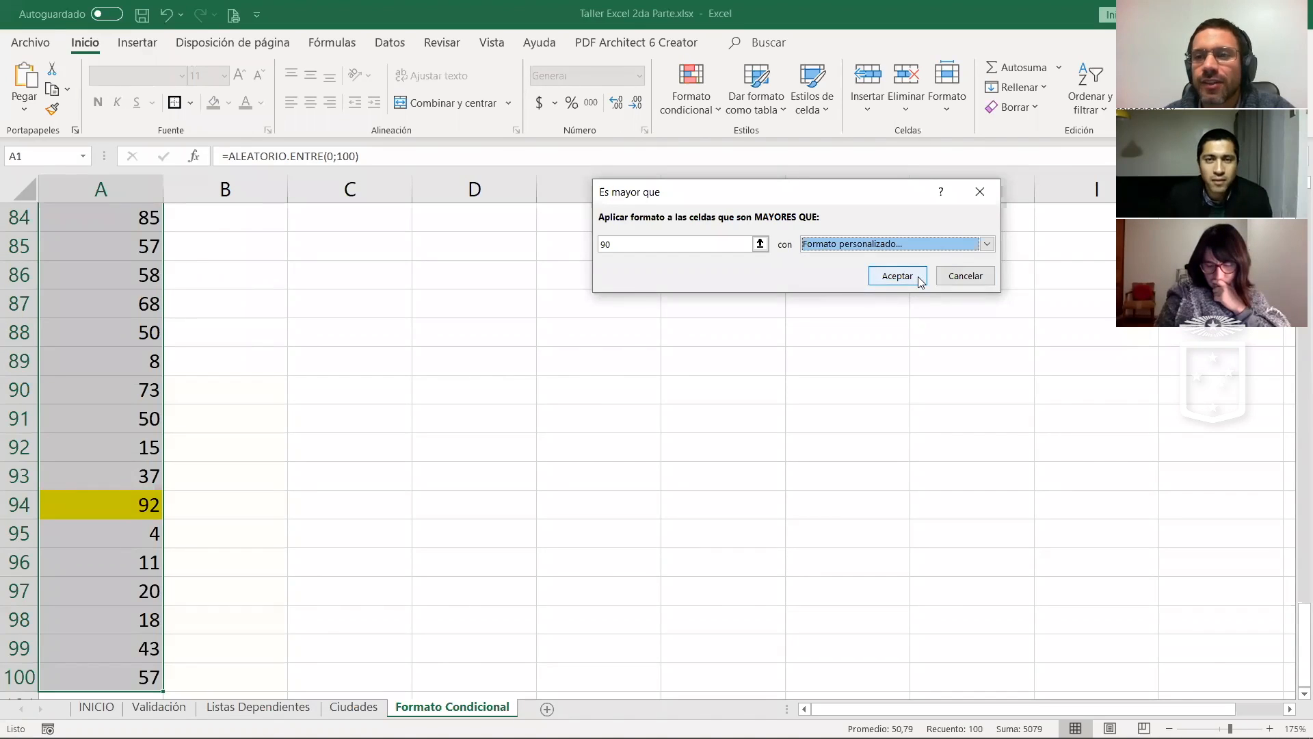
pyautogui.click(881, 284)
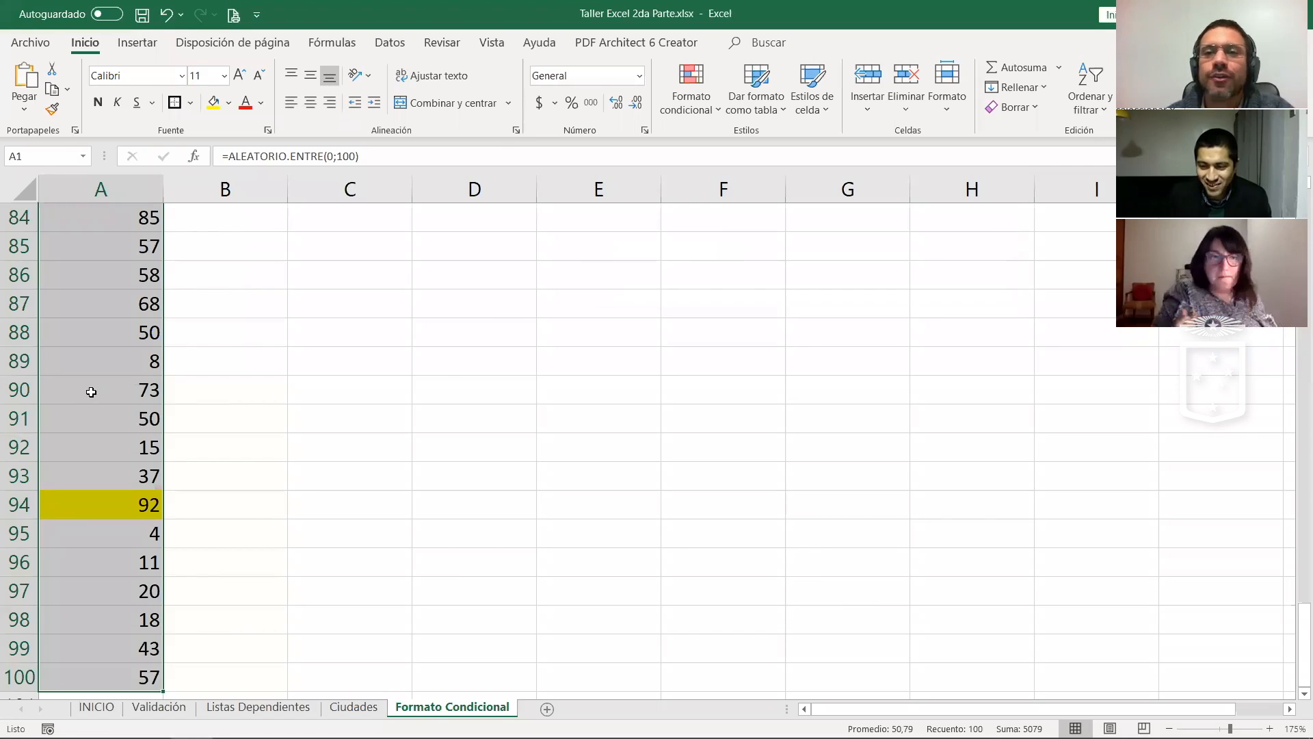
# Step: Edit the greater-than-90 rule in the rules manager so it formats all cells by their values with a two-color scale
pyautogui.click(681, 116)
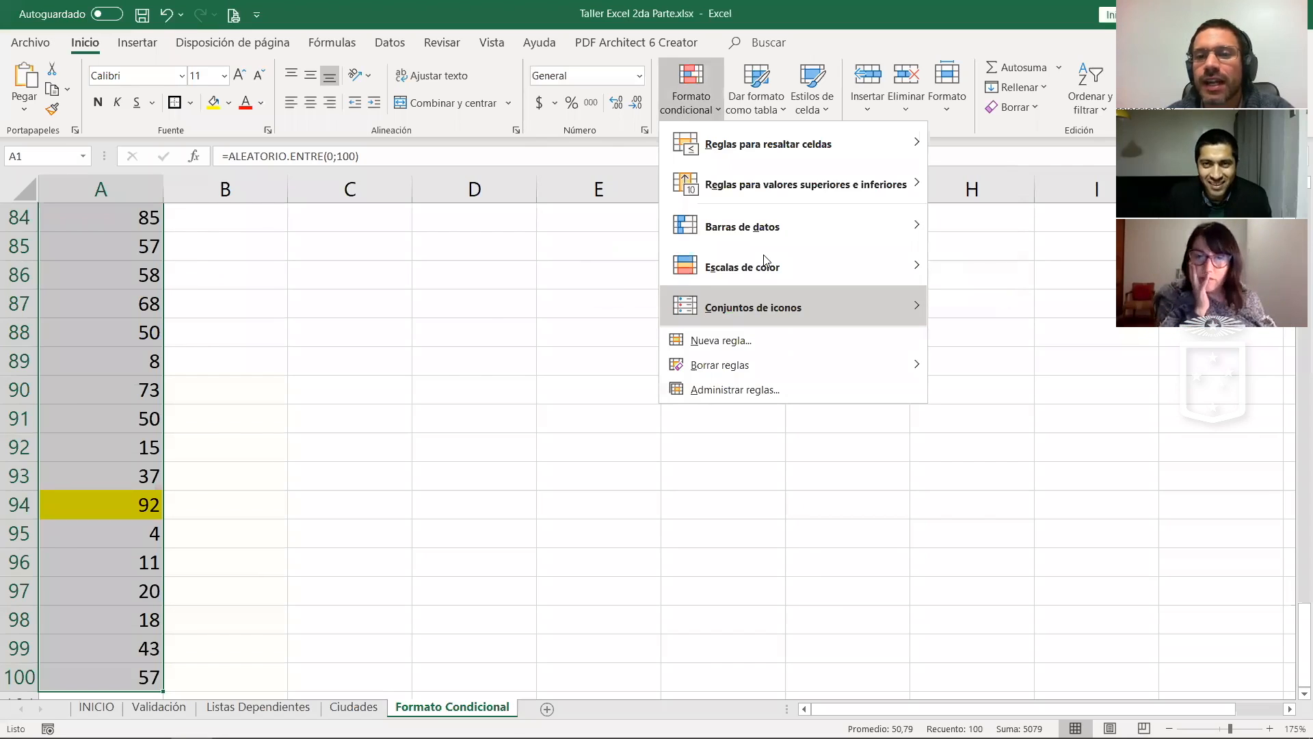
pyautogui.click(702, 389)
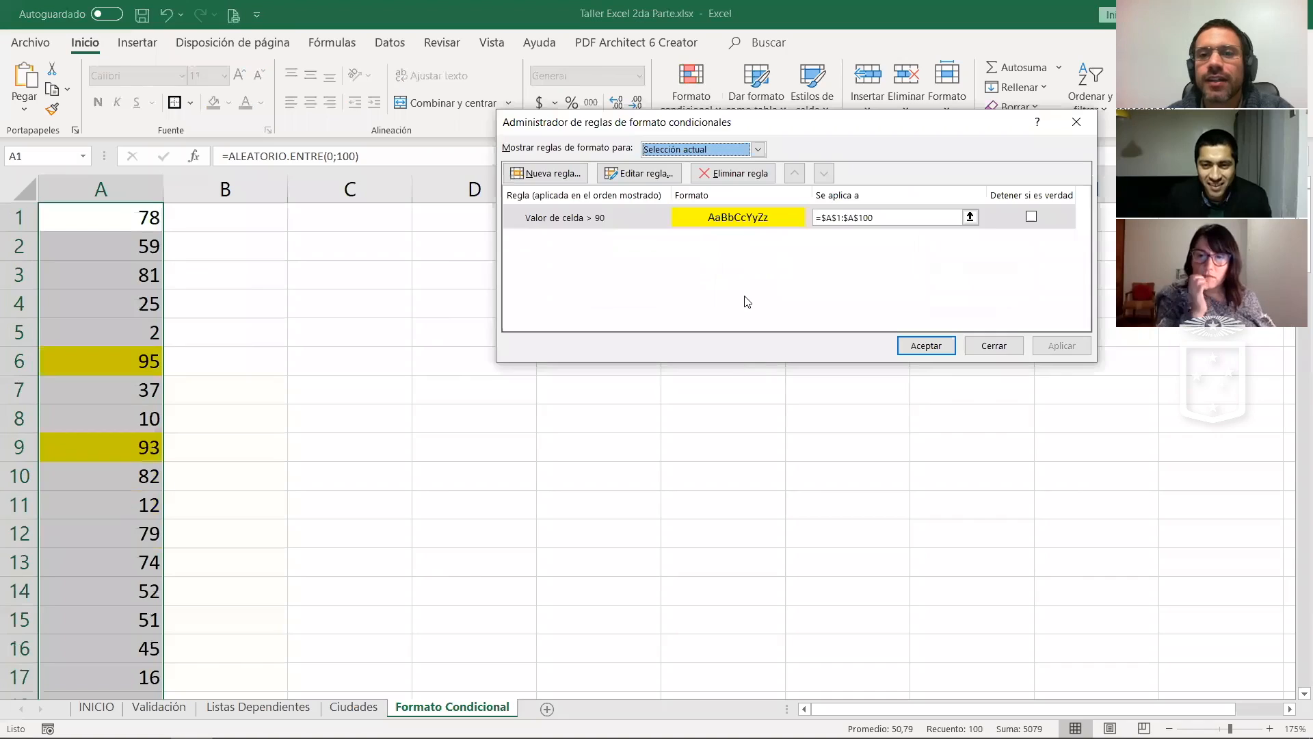
pyautogui.click(738, 220)
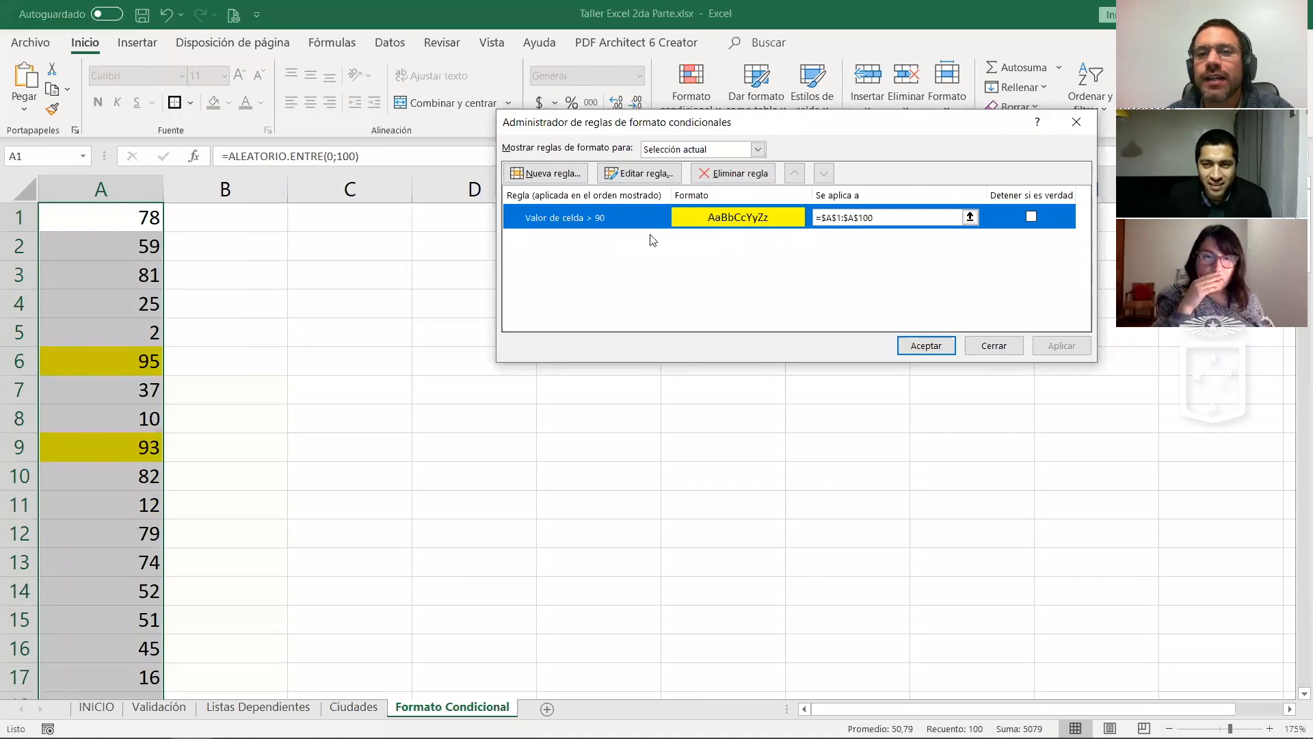
pyautogui.doubleClick(614, 216)
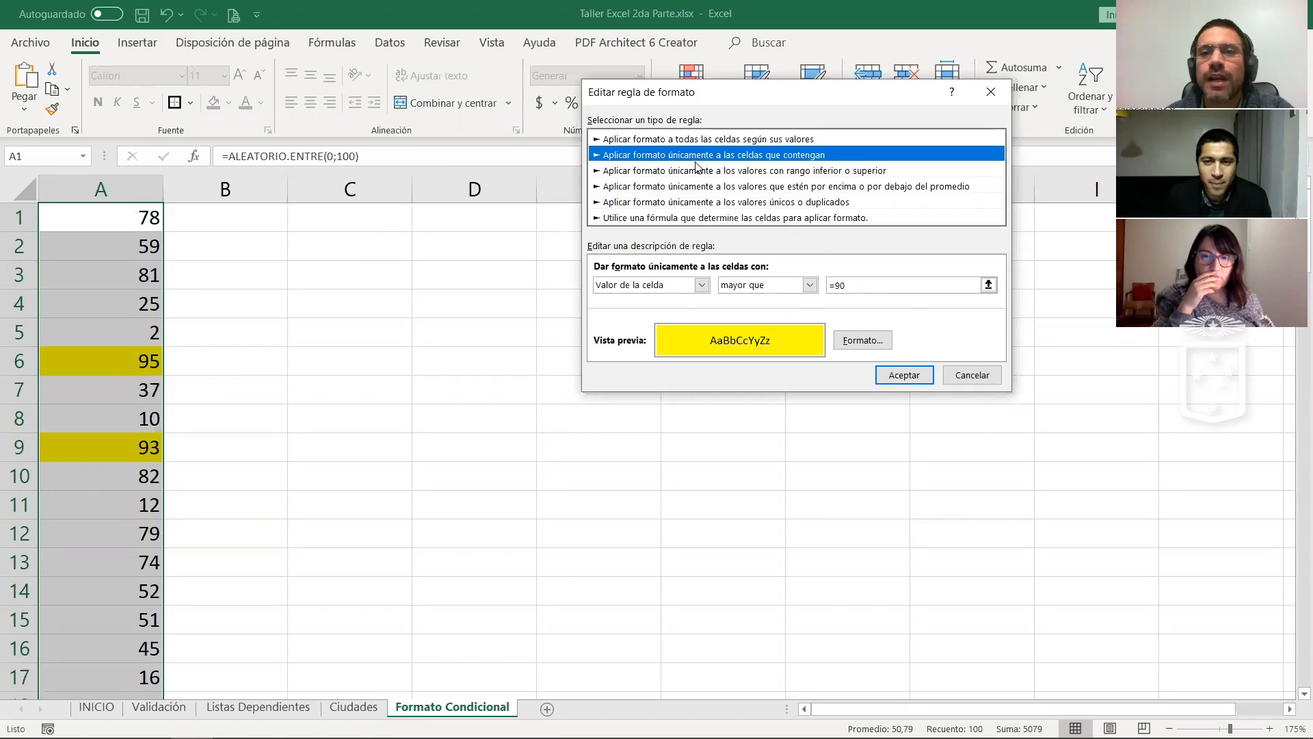
pyautogui.click(649, 140)
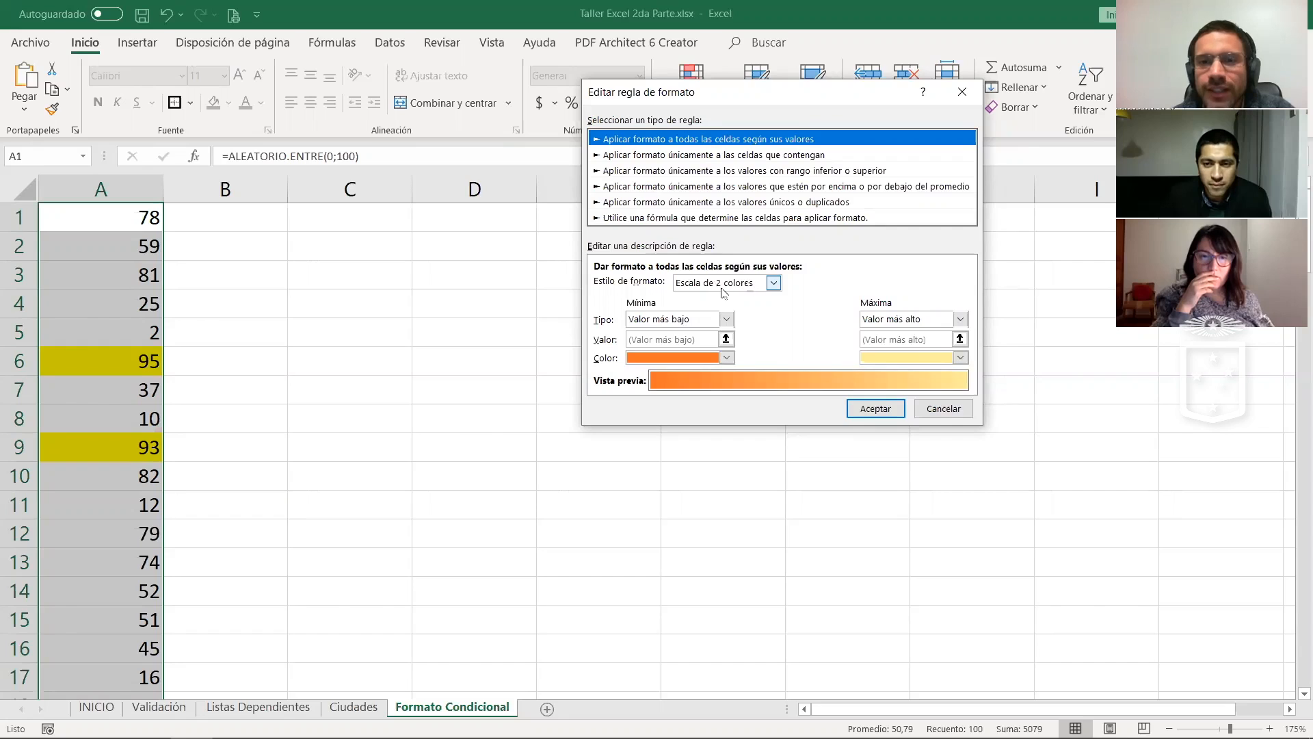
# Step: Set the color scale's minimum to red and its maximum to blue, and apply the rule to A1:A100
pyautogui.click(655, 357)
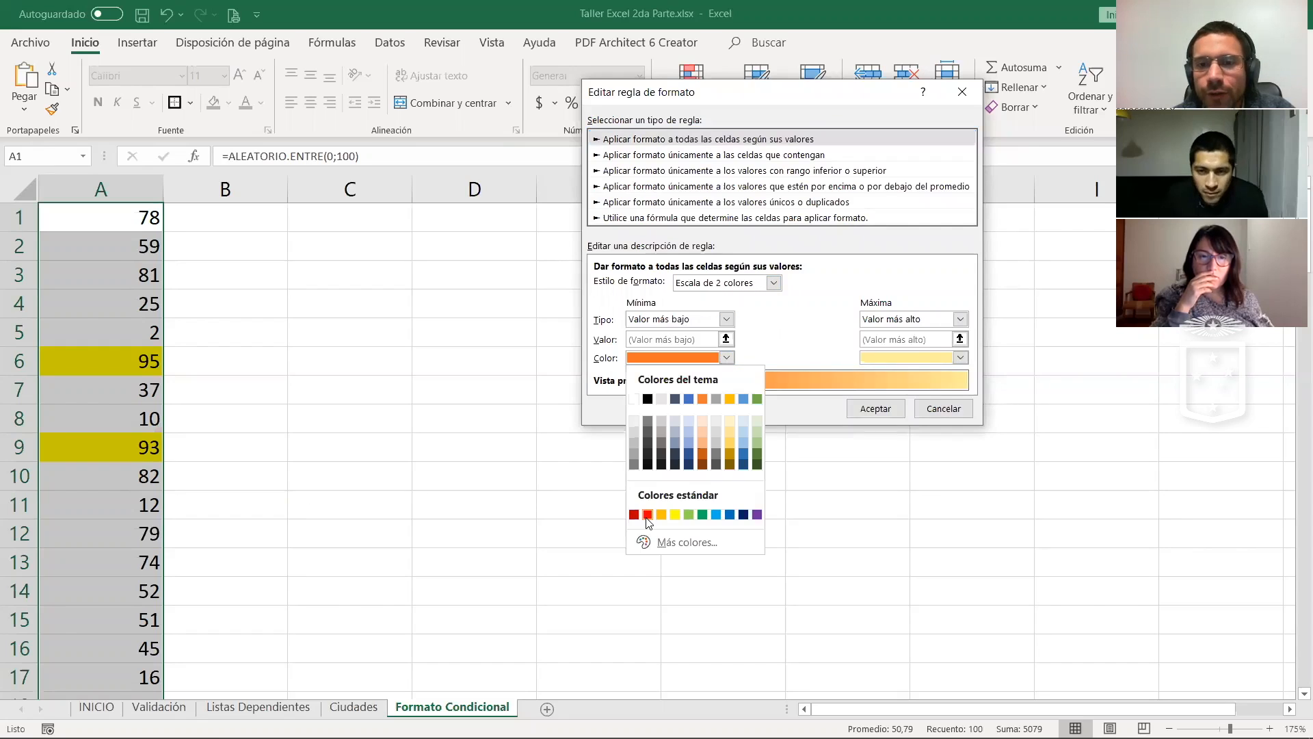
pyautogui.click(648, 515)
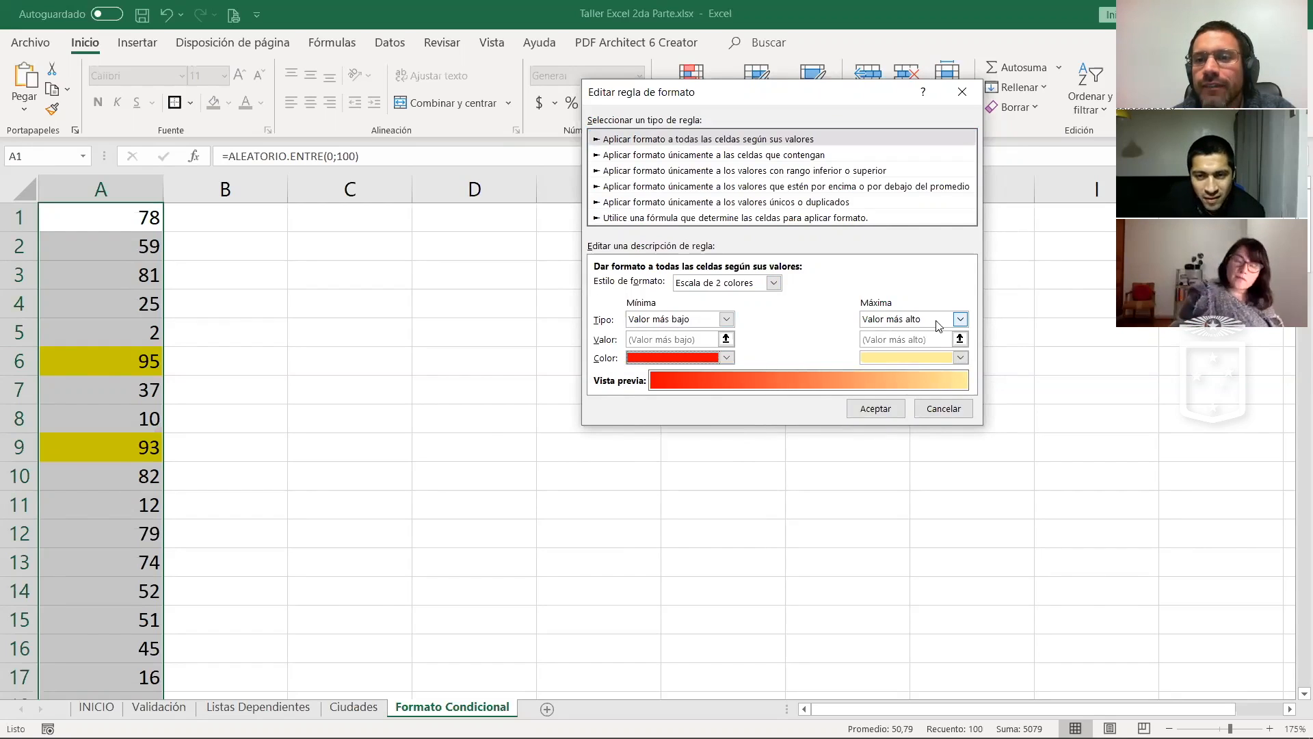
pyautogui.click(961, 359)
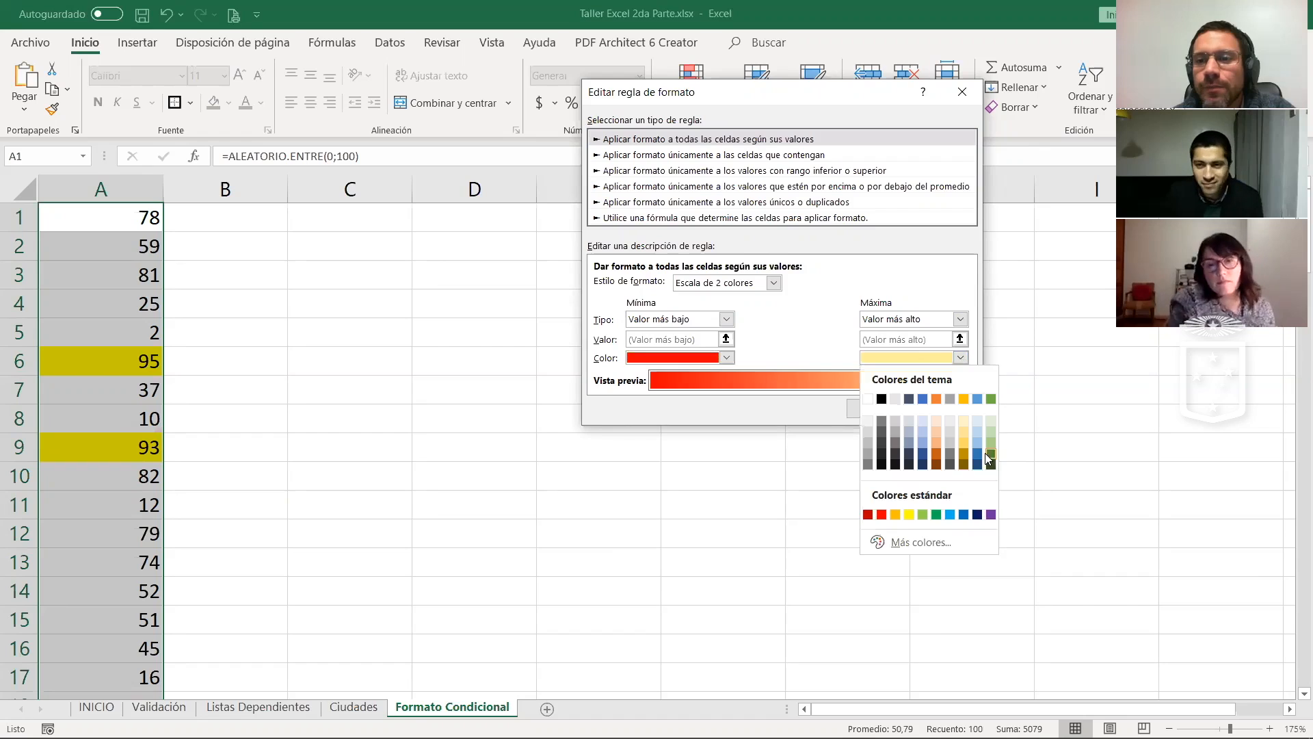
pyautogui.click(965, 515)
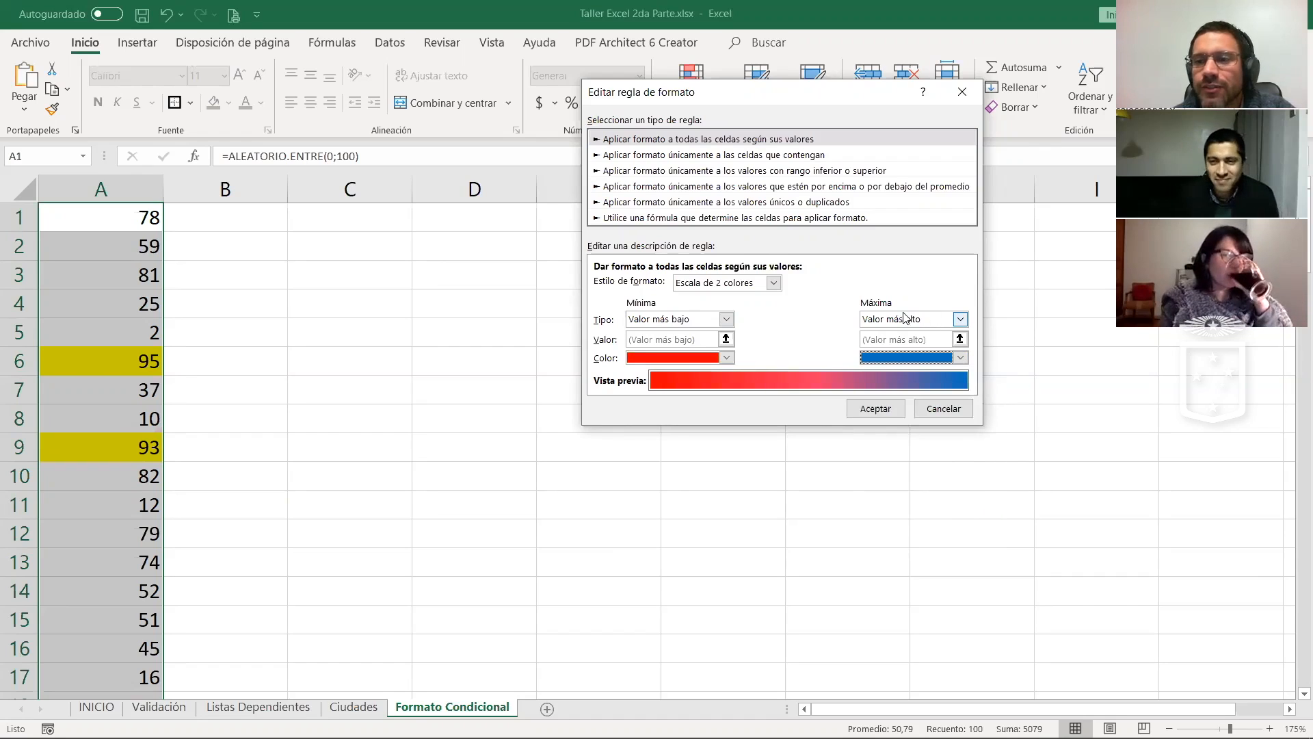
pyautogui.click(876, 408)
pyautogui.click(1062, 346)
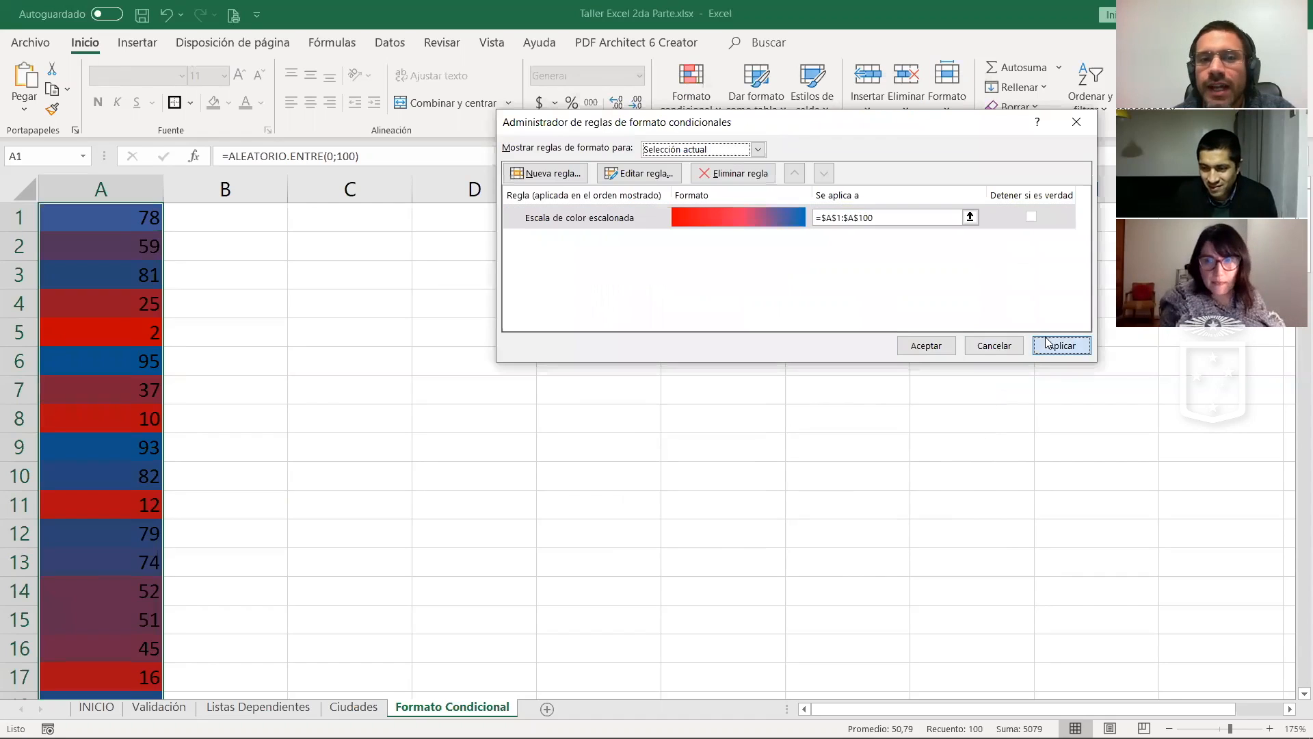
pyautogui.click(903, 345)
pyautogui.click(225, 418)
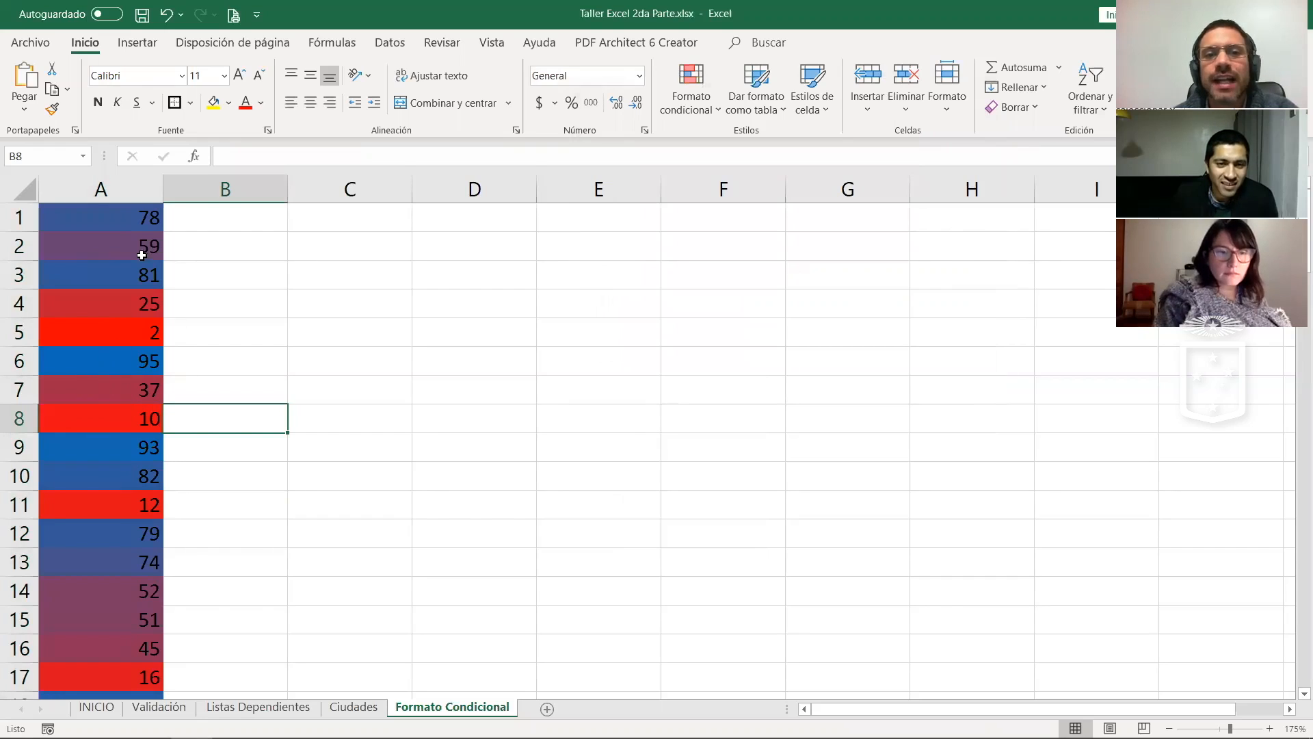
# Step: Look over the colored numbers in column A, and change the color scale's maximum color to green
pyautogui.scroll(-5, 117, 342)
pyautogui.scroll(-1, 126, 496)
pyautogui.scroll(-2, 128, 507)
pyautogui.scroll(8, 133, 506)
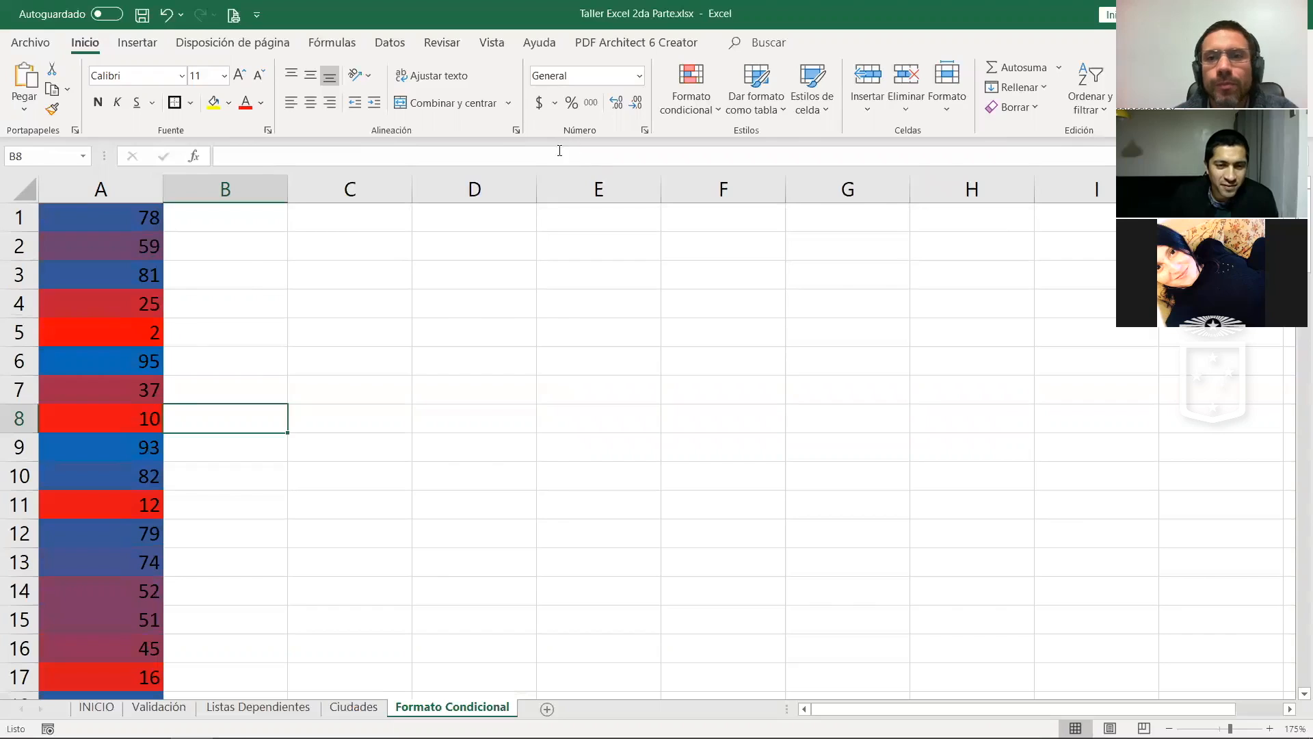
pyautogui.click(140, 295)
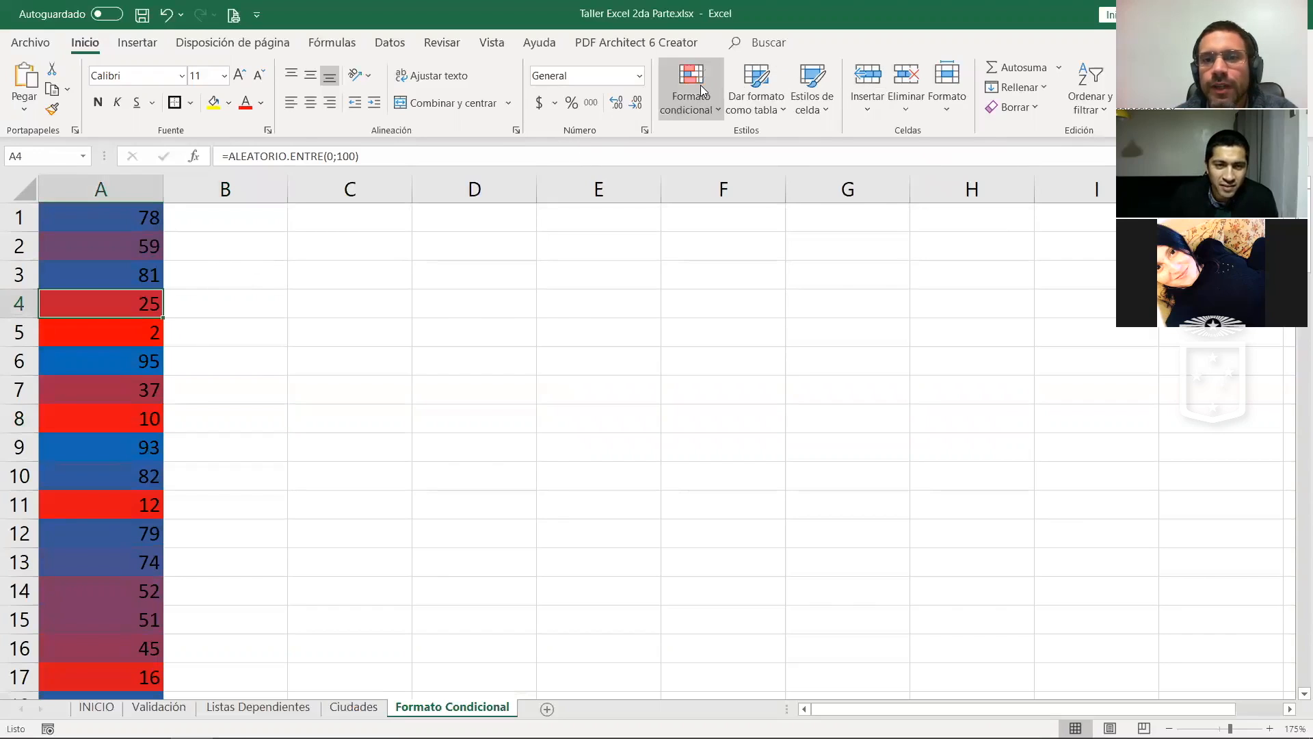
pyautogui.click(701, 85)
pyautogui.click(715, 362)
pyautogui.doubleClick(722, 221)
pyautogui.click(970, 343)
pyautogui.click(1005, 383)
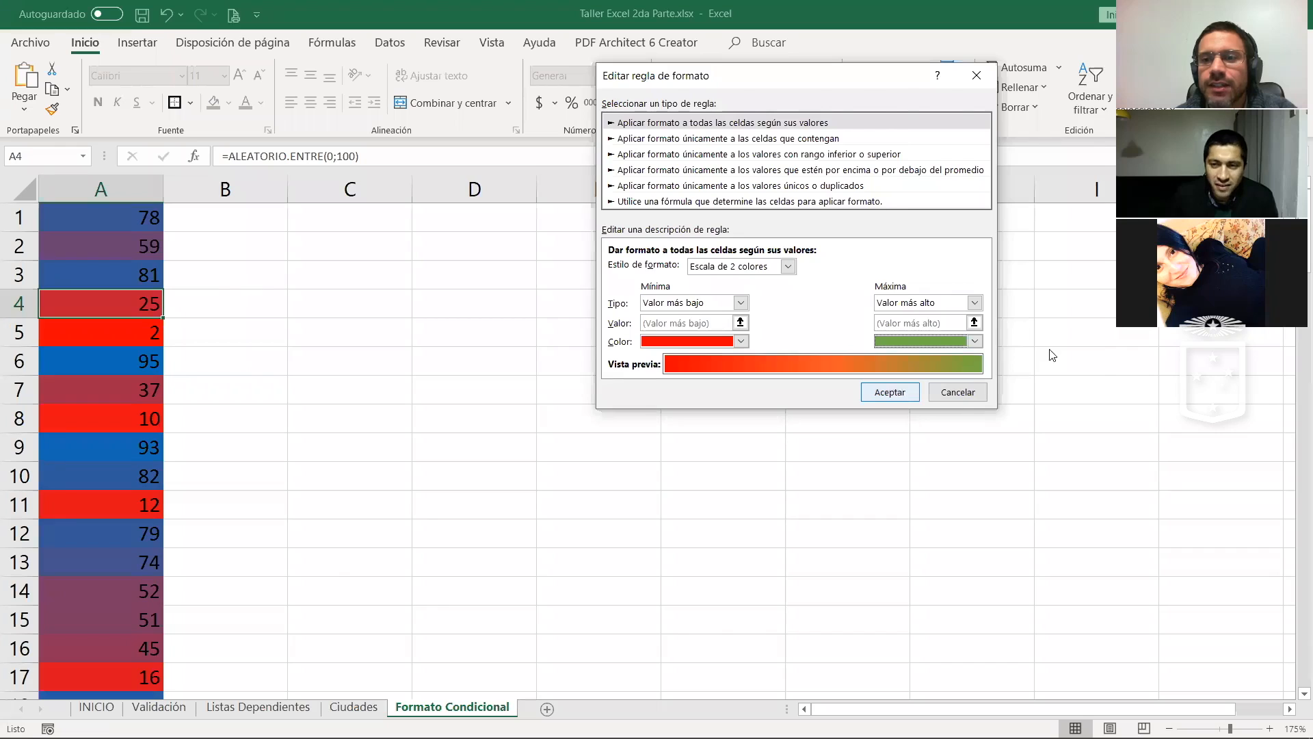
pyautogui.click(890, 392)
pyautogui.press('Return')
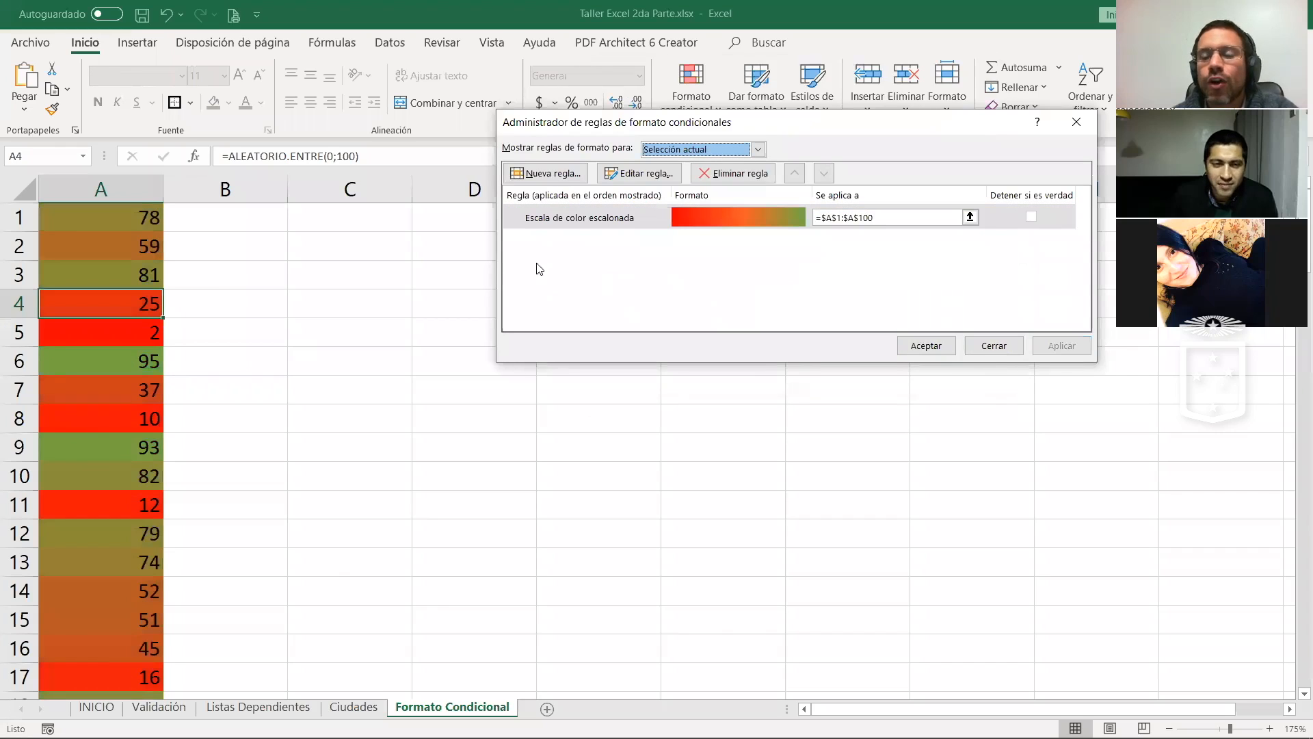
# Step: Reopen the color scale rule for editing and switch its format style to Escala de 3 colores
pyautogui.doubleClick(773, 213)
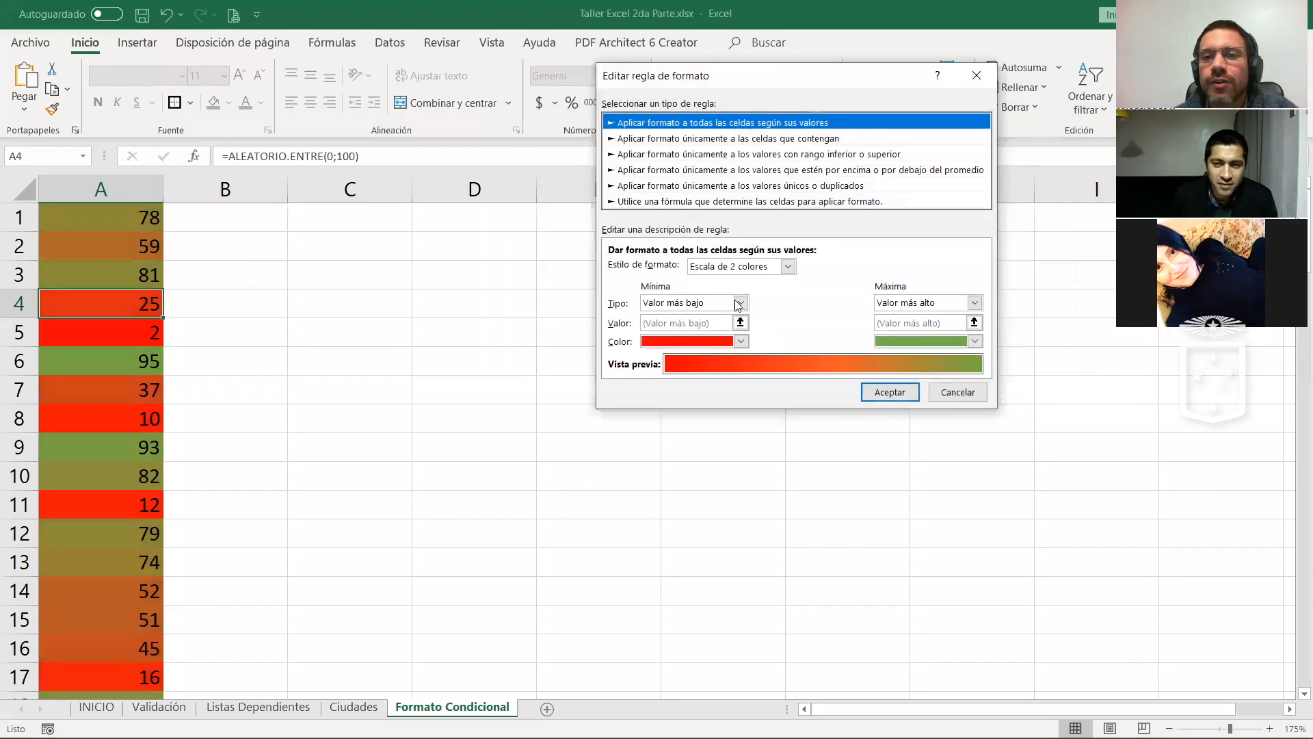
pyautogui.click(763, 273)
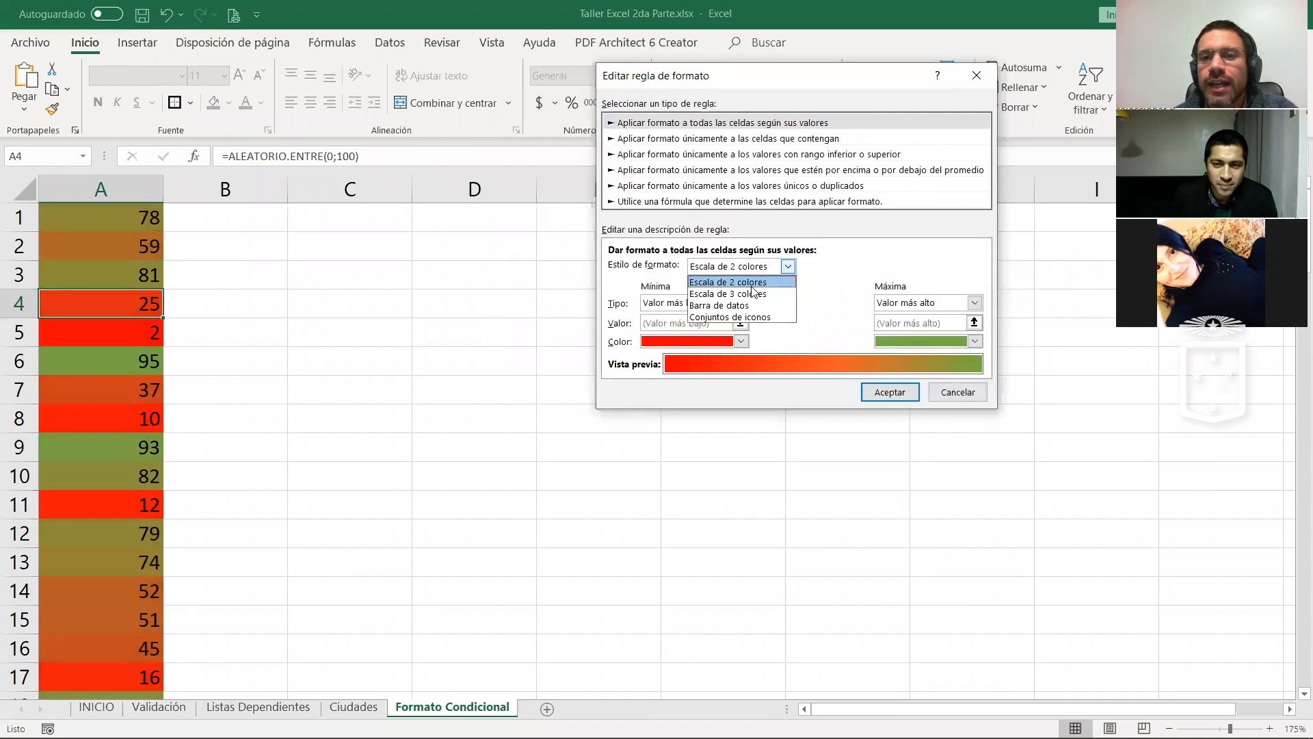
pyautogui.click(755, 293)
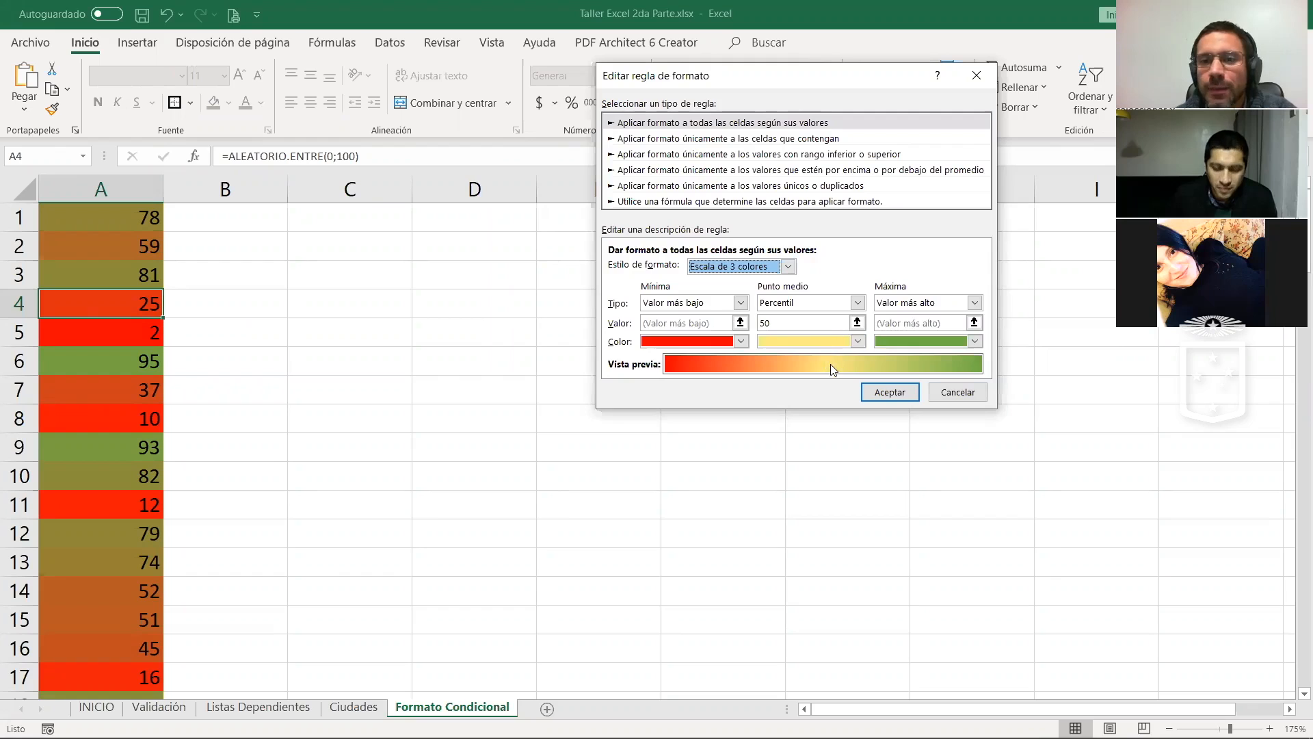
# Step: Apply the three-color scale to A1:A100, and switch the rule's format style to Barra de datos
pyautogui.click(883, 392)
pyautogui.click(1062, 344)
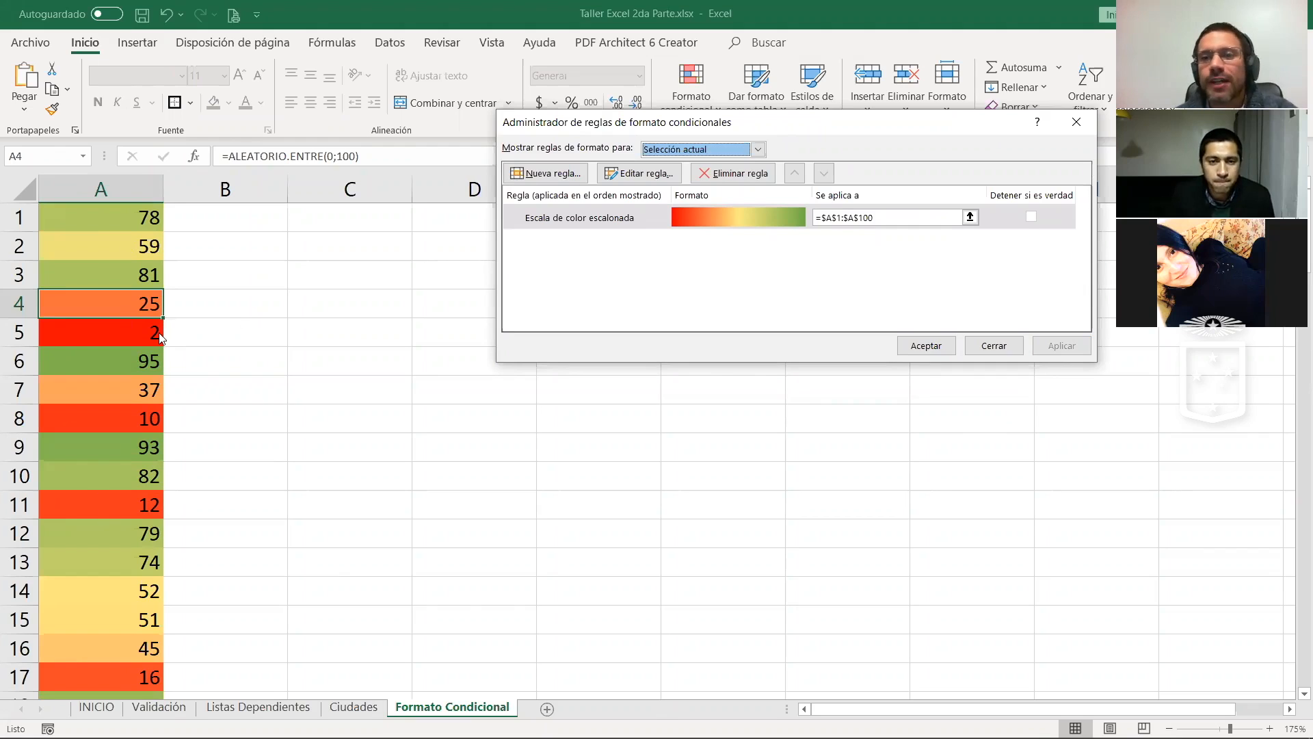
pyautogui.doubleClick(654, 214)
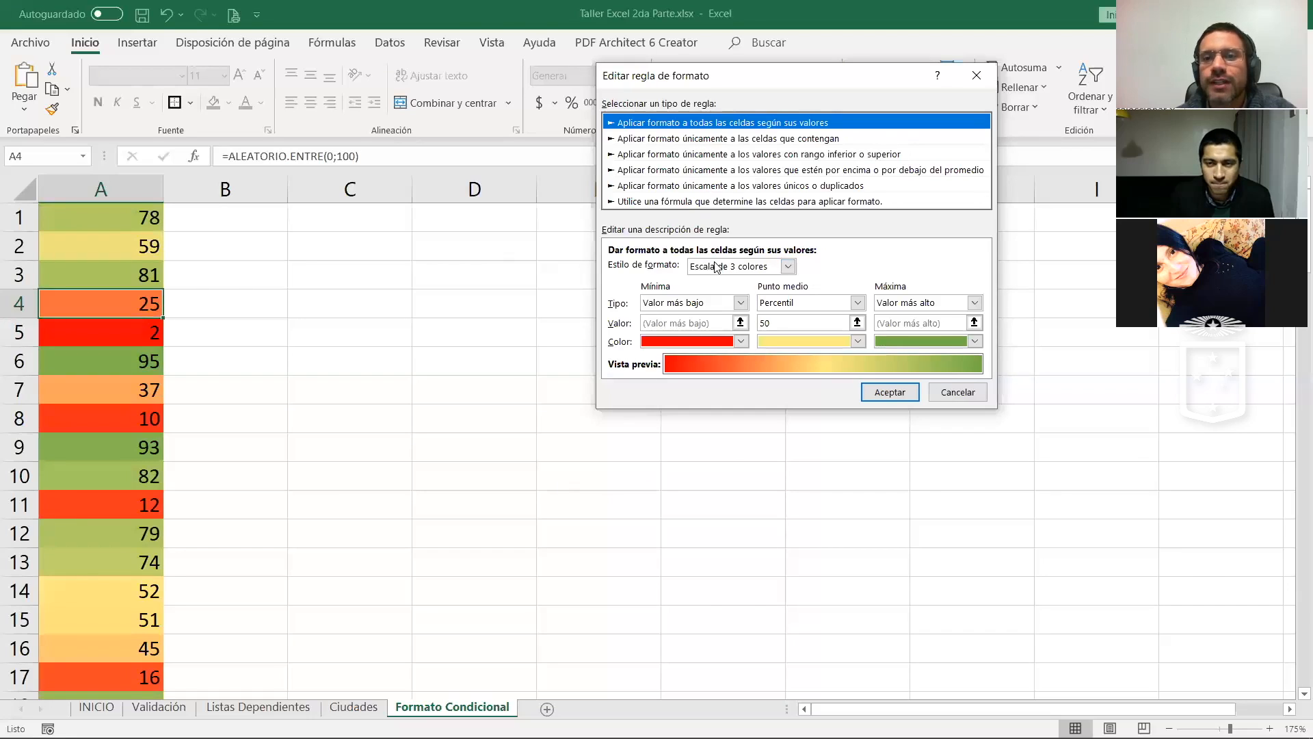
pyautogui.click(716, 267)
pyautogui.click(716, 306)
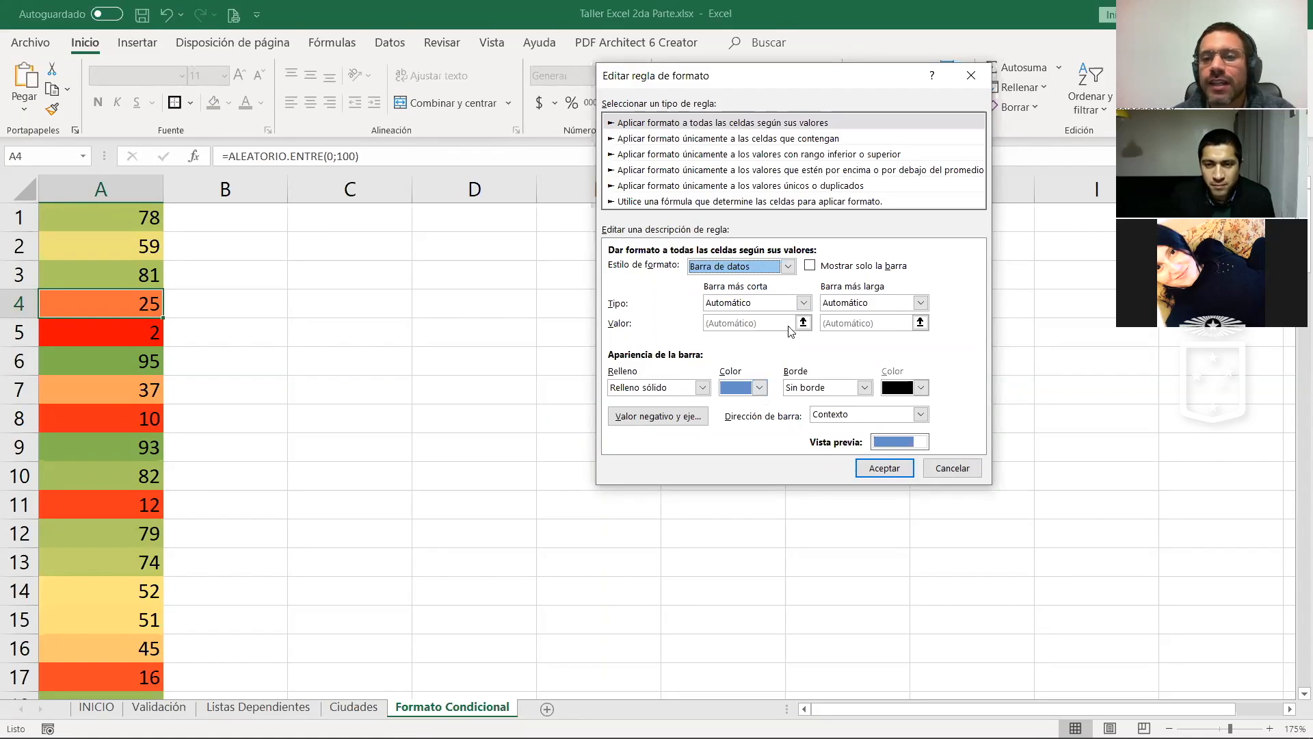
pyautogui.click(883, 468)
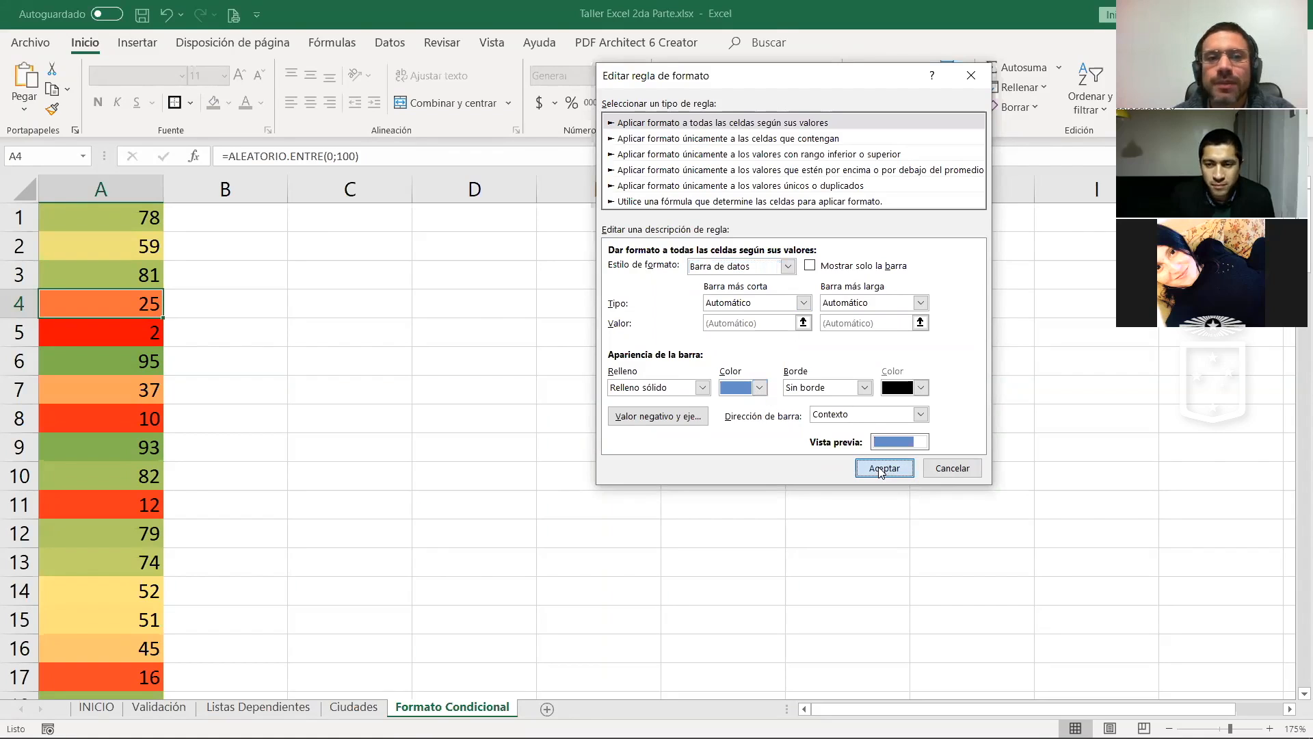
pyautogui.click(952, 345)
pyautogui.click(342, 351)
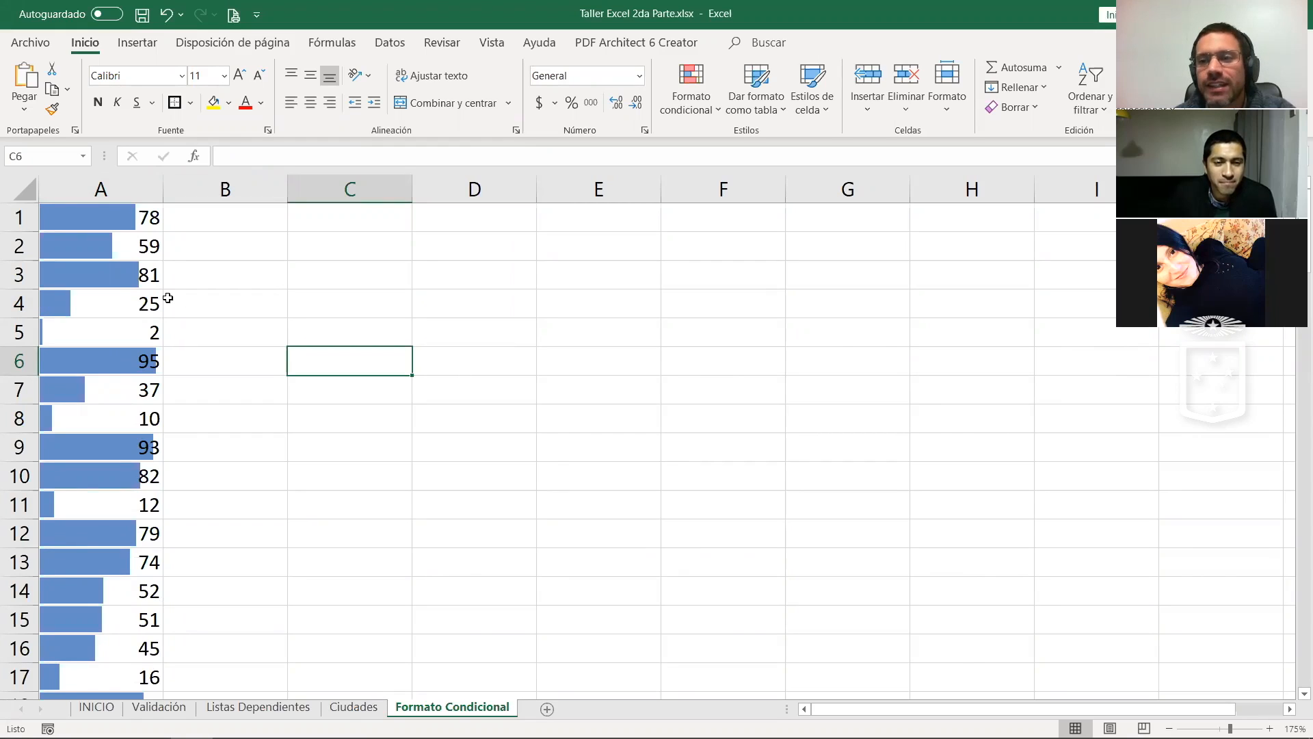
# Step: Edit the data bar rule for column A so it shows only the bars without the numbers, and apply it
pyautogui.scroll(-2, 123, 581)
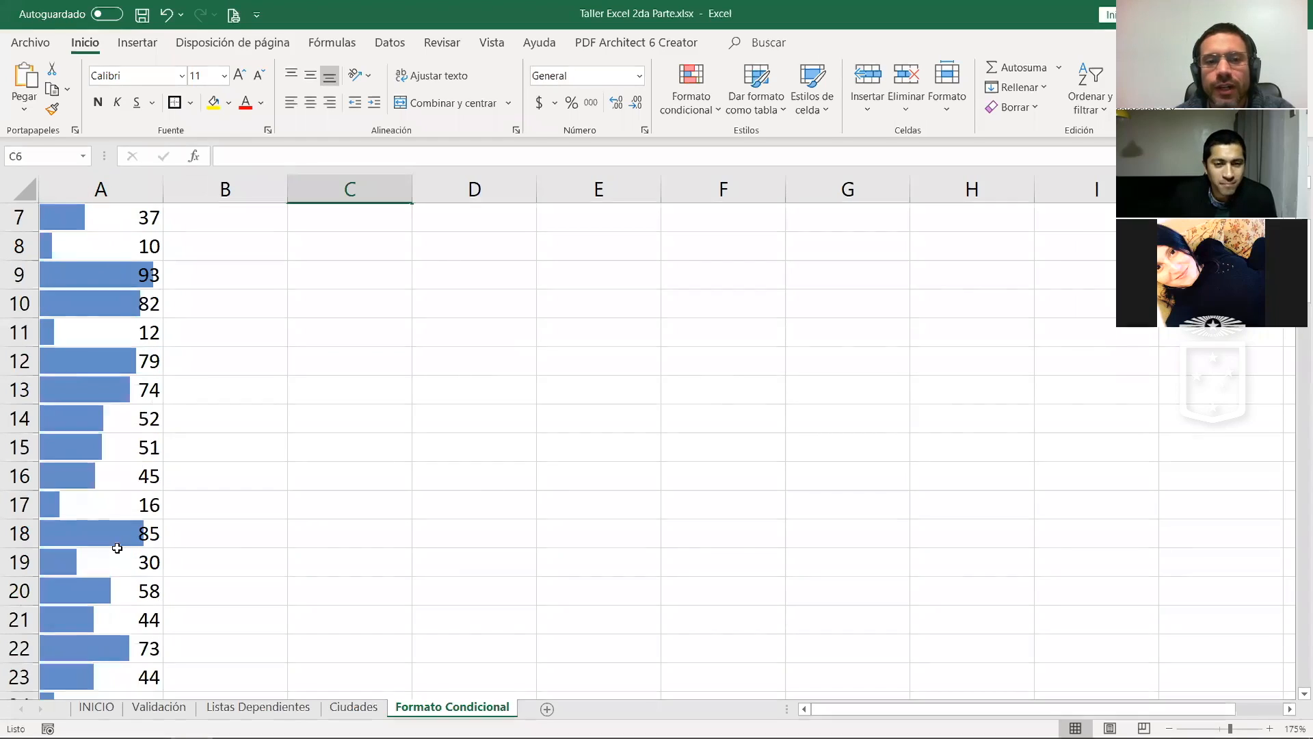
pyautogui.scroll(-13, 118, 548)
pyautogui.scroll(11, 120, 532)
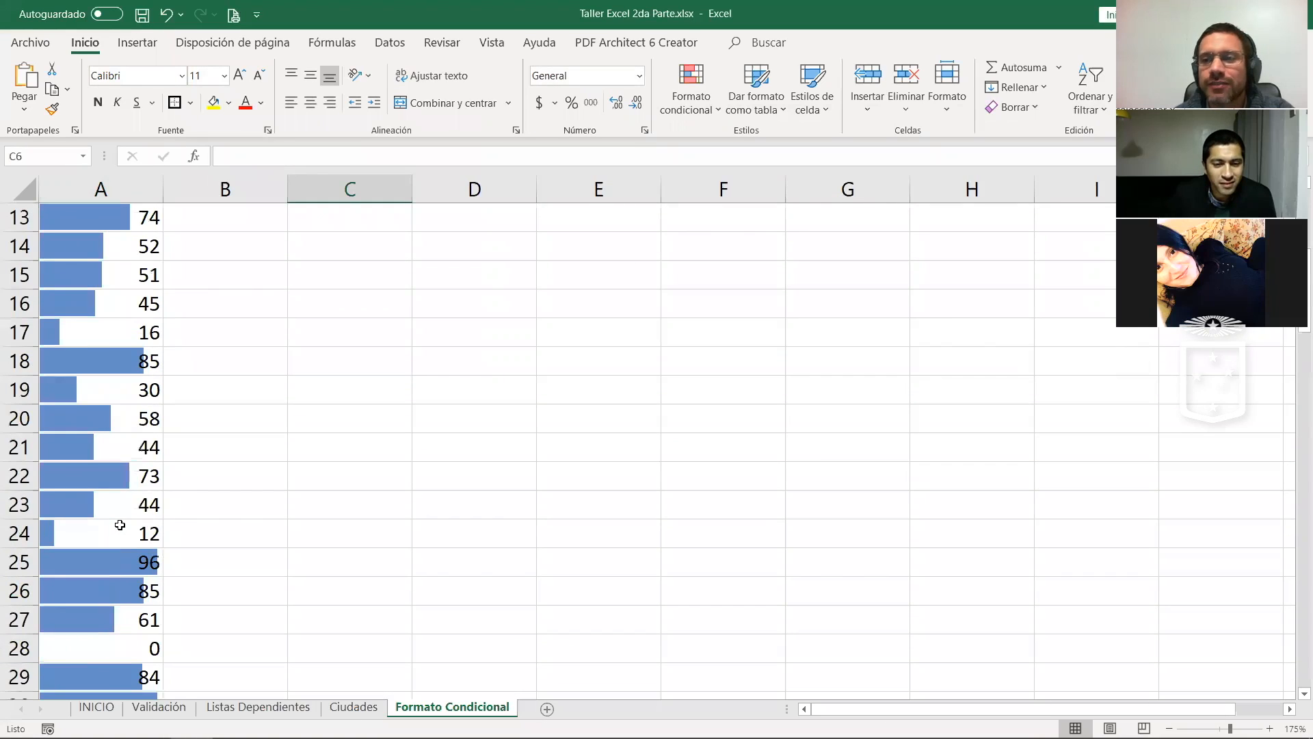
pyautogui.scroll(4, 119, 525)
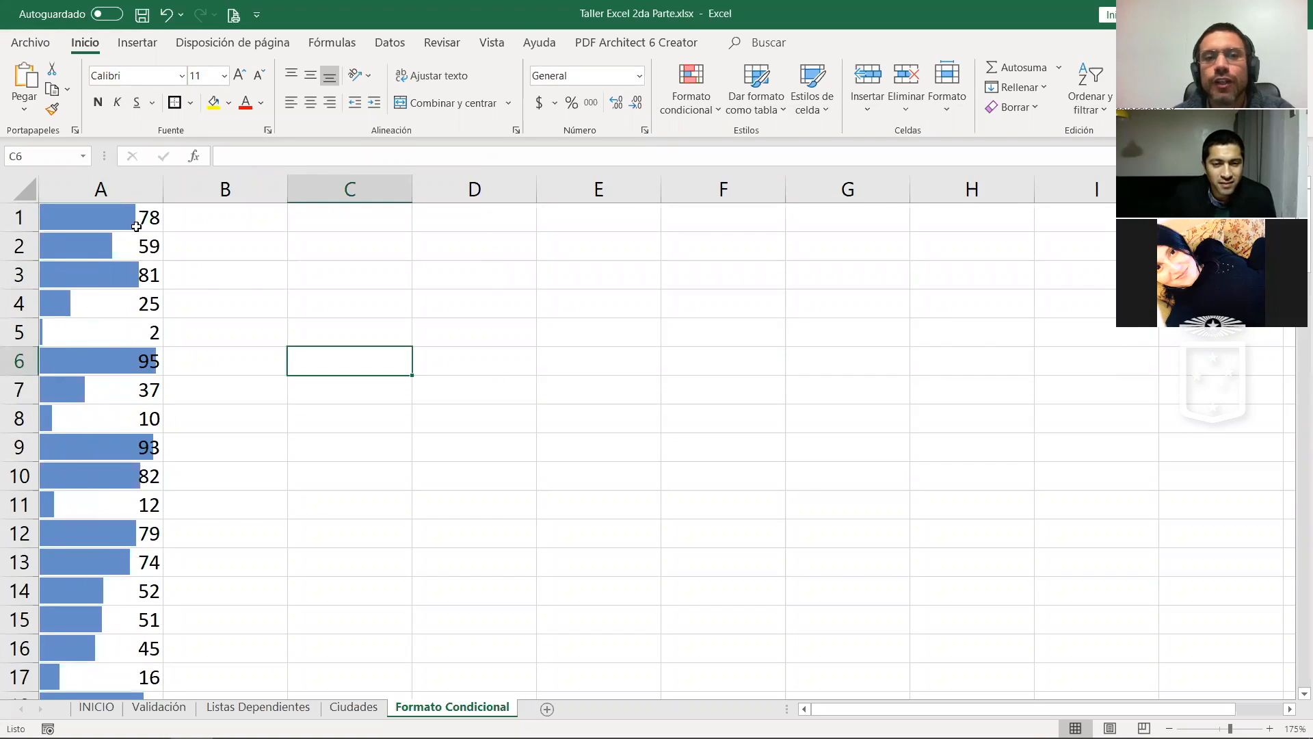
pyautogui.click(134, 248)
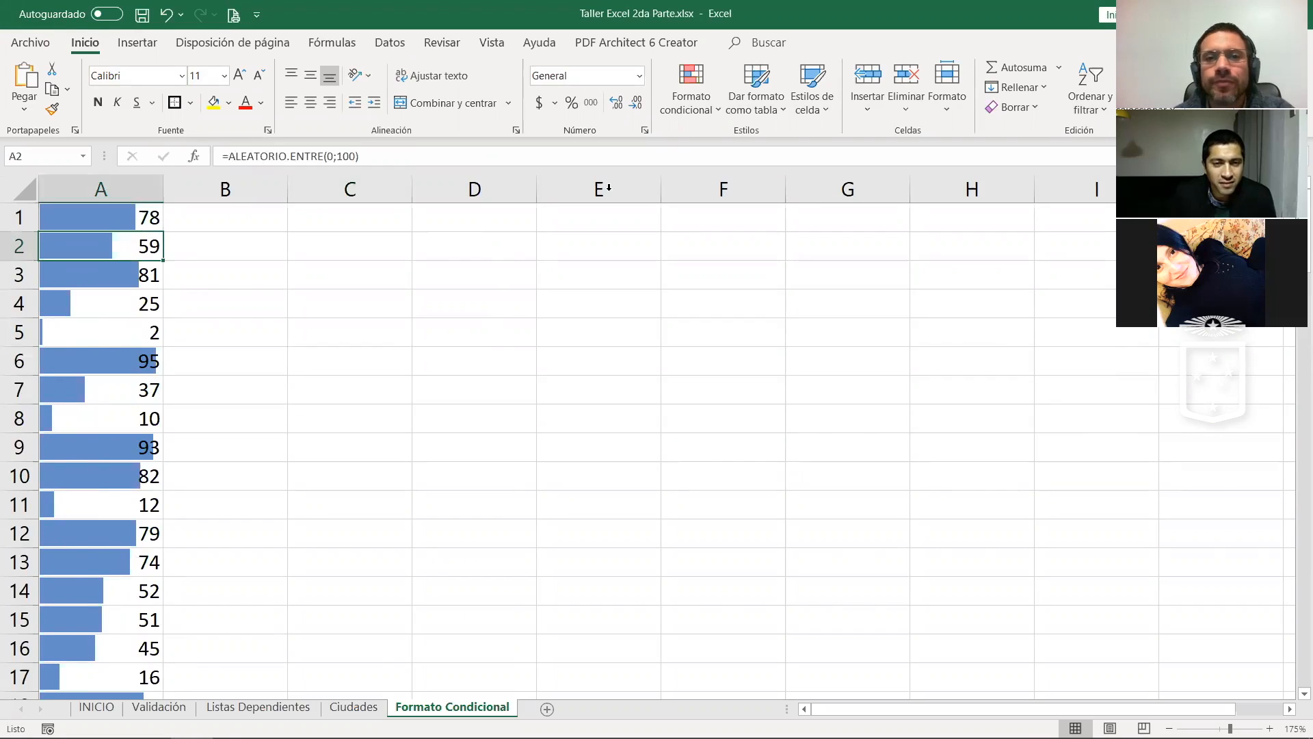
pyautogui.click(708, 113)
pyautogui.click(712, 387)
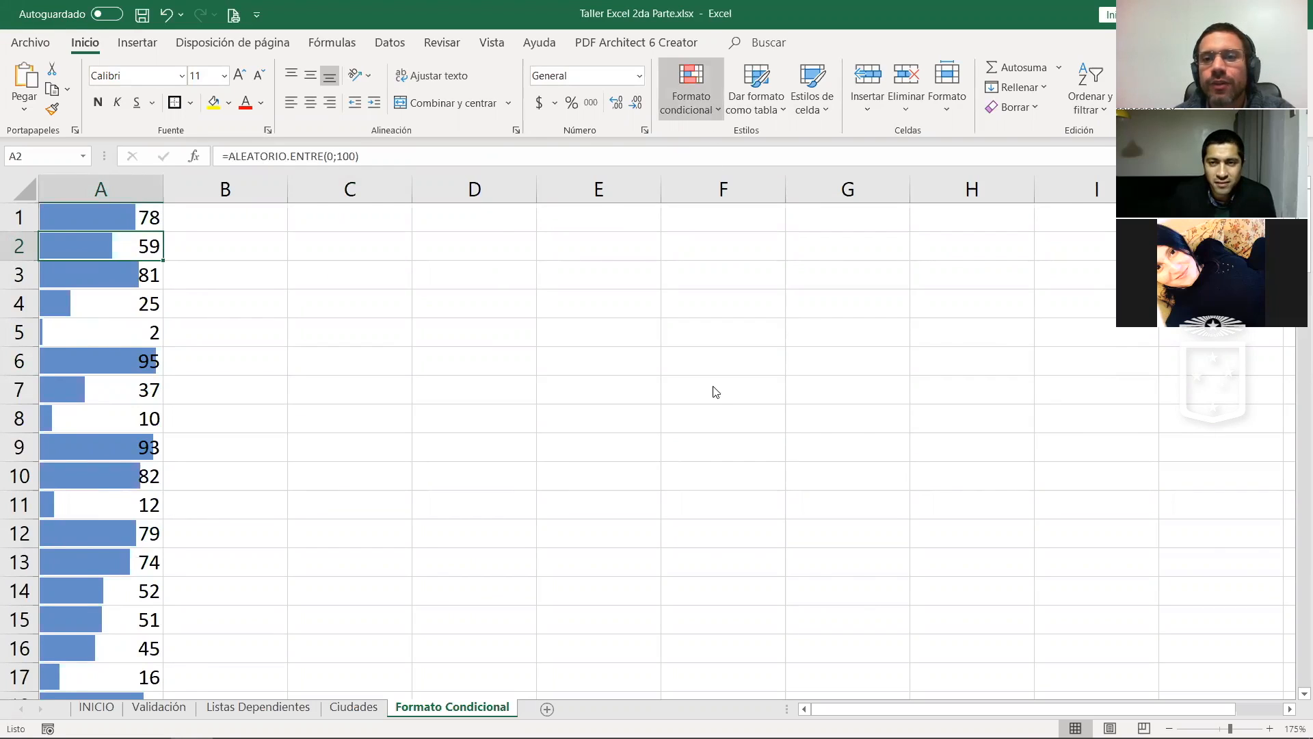
pyautogui.doubleClick(757, 216)
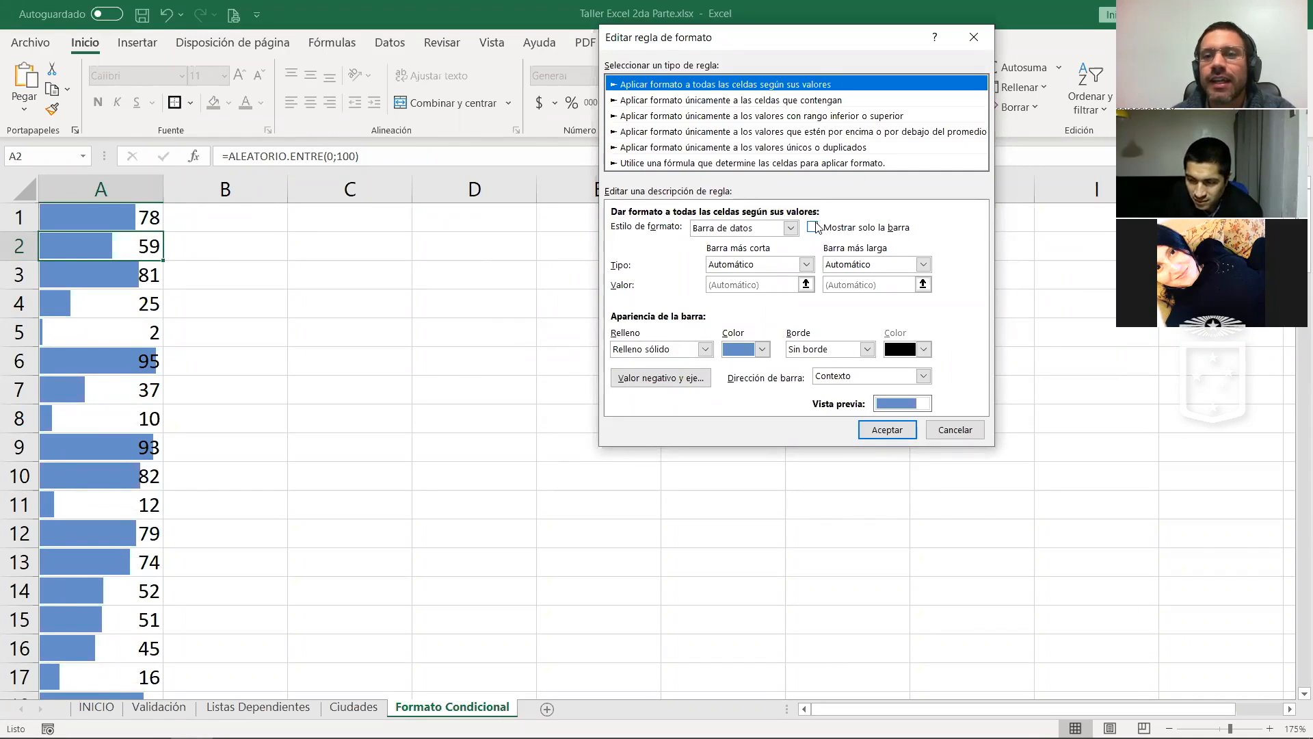
pyautogui.click(820, 230)
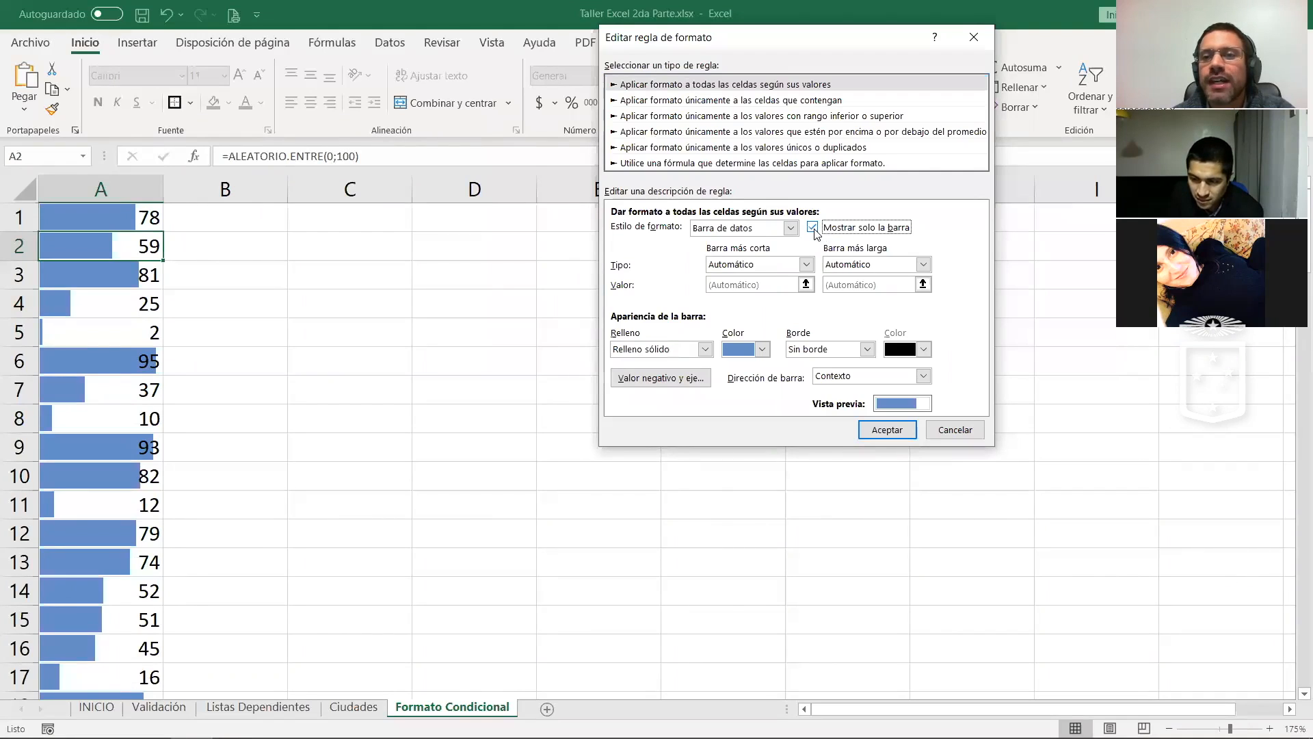
pyautogui.click(865, 434)
pyautogui.click(1057, 347)
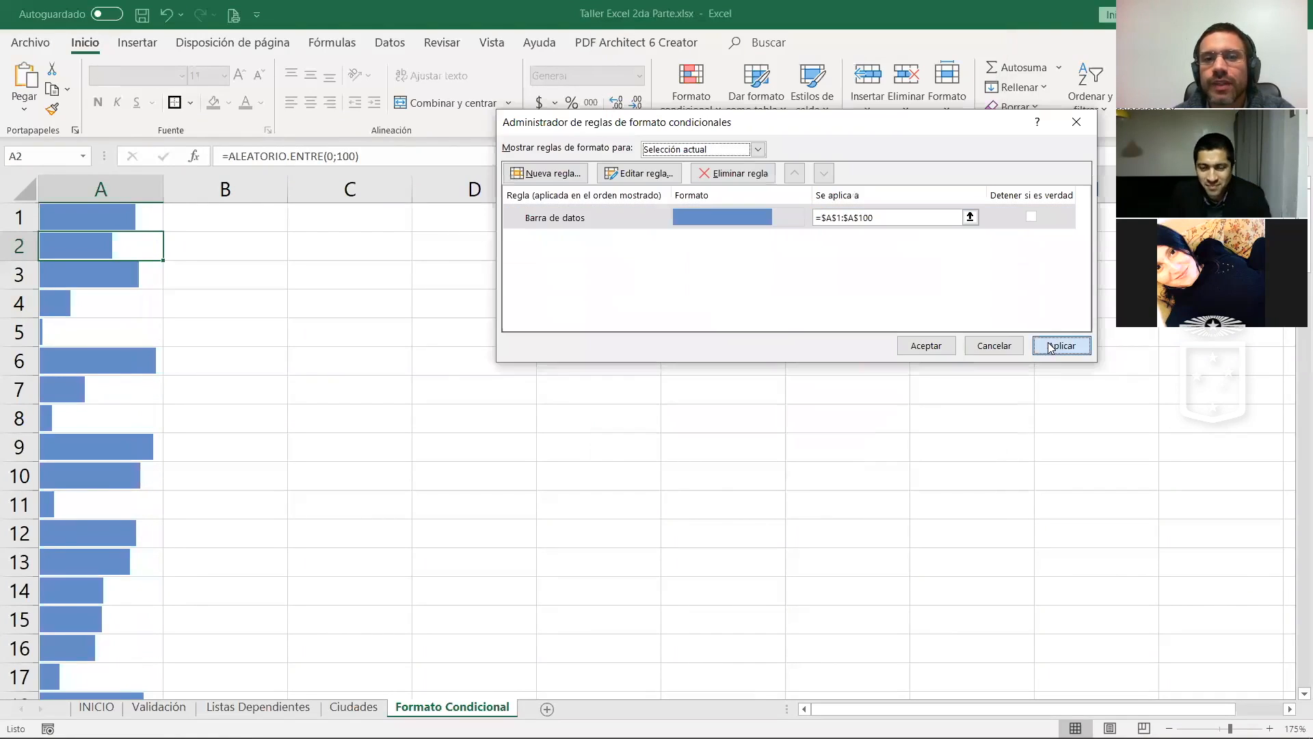
pyautogui.click(942, 350)
# Step: Examine the bar-only cells in column A and check the contents of several of them
pyautogui.click(144, 277)
pyautogui.click(99, 337)
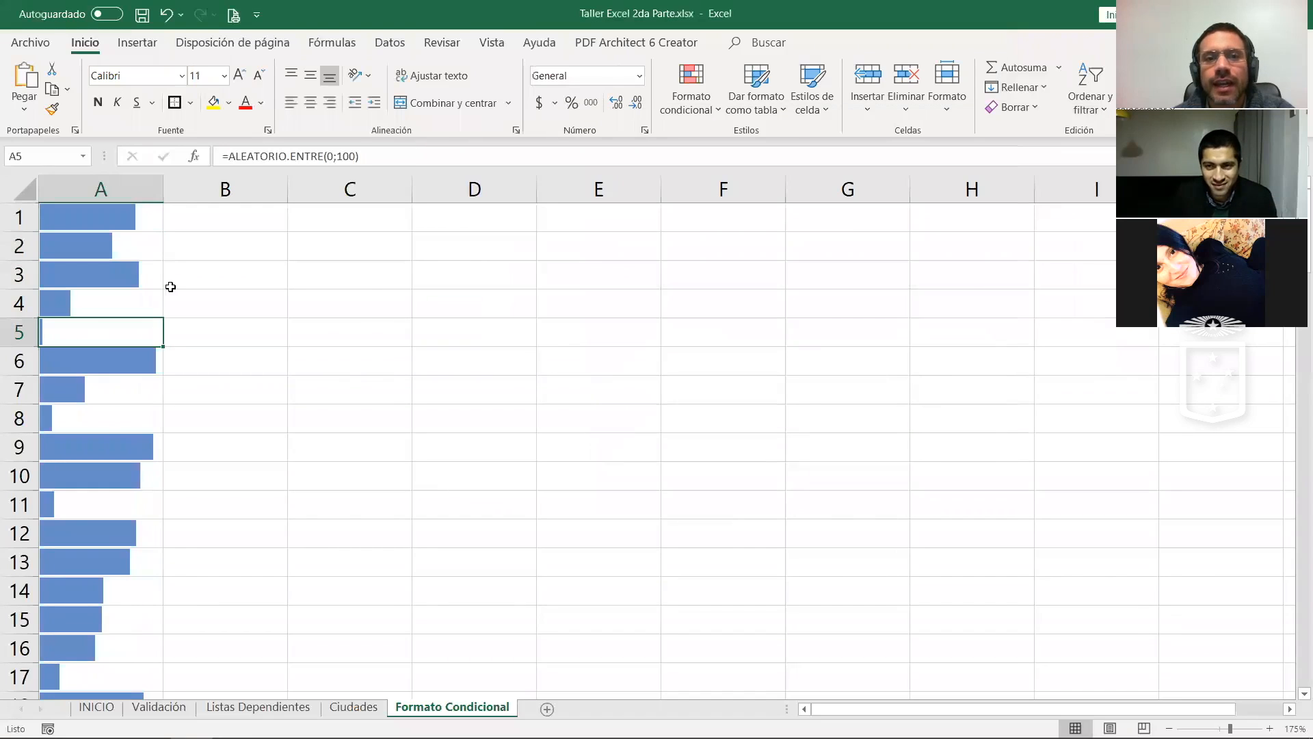
pyautogui.click(103, 249)
pyautogui.click(107, 220)
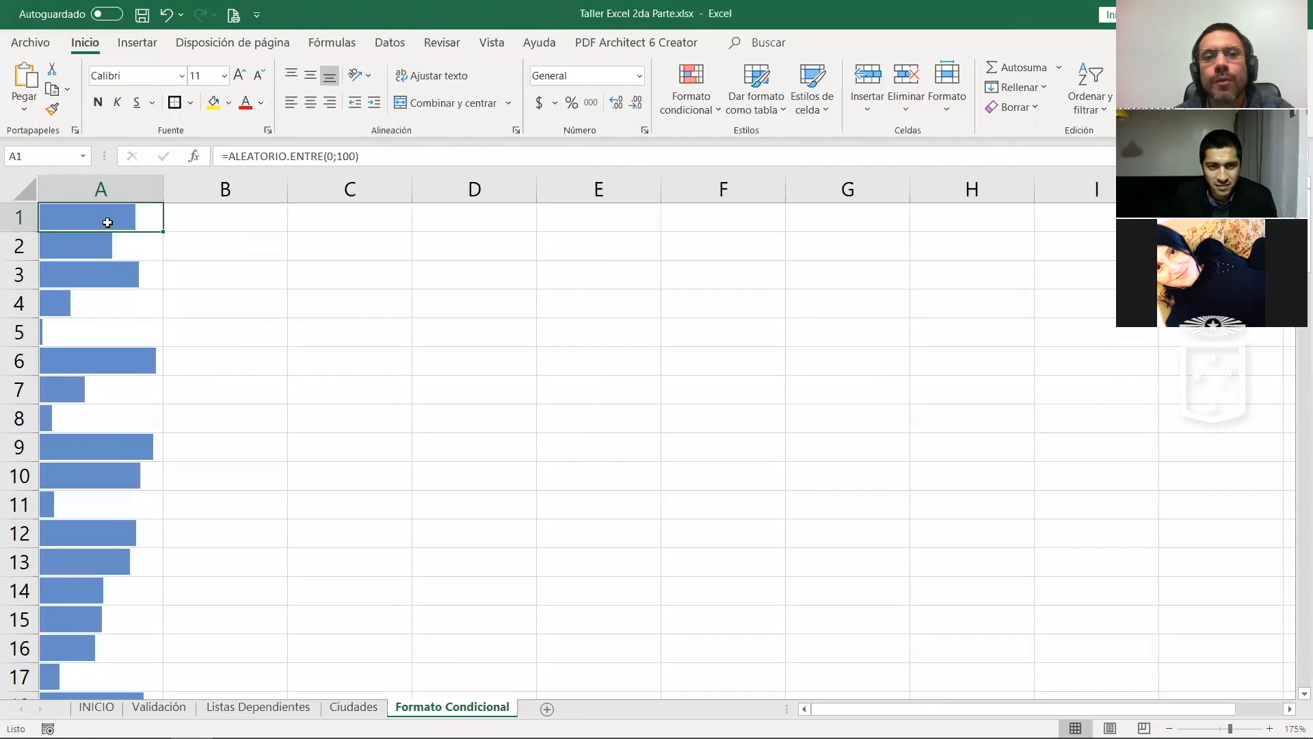
pyautogui.scroll(-6, 106, 514)
pyautogui.scroll(6, 109, 520)
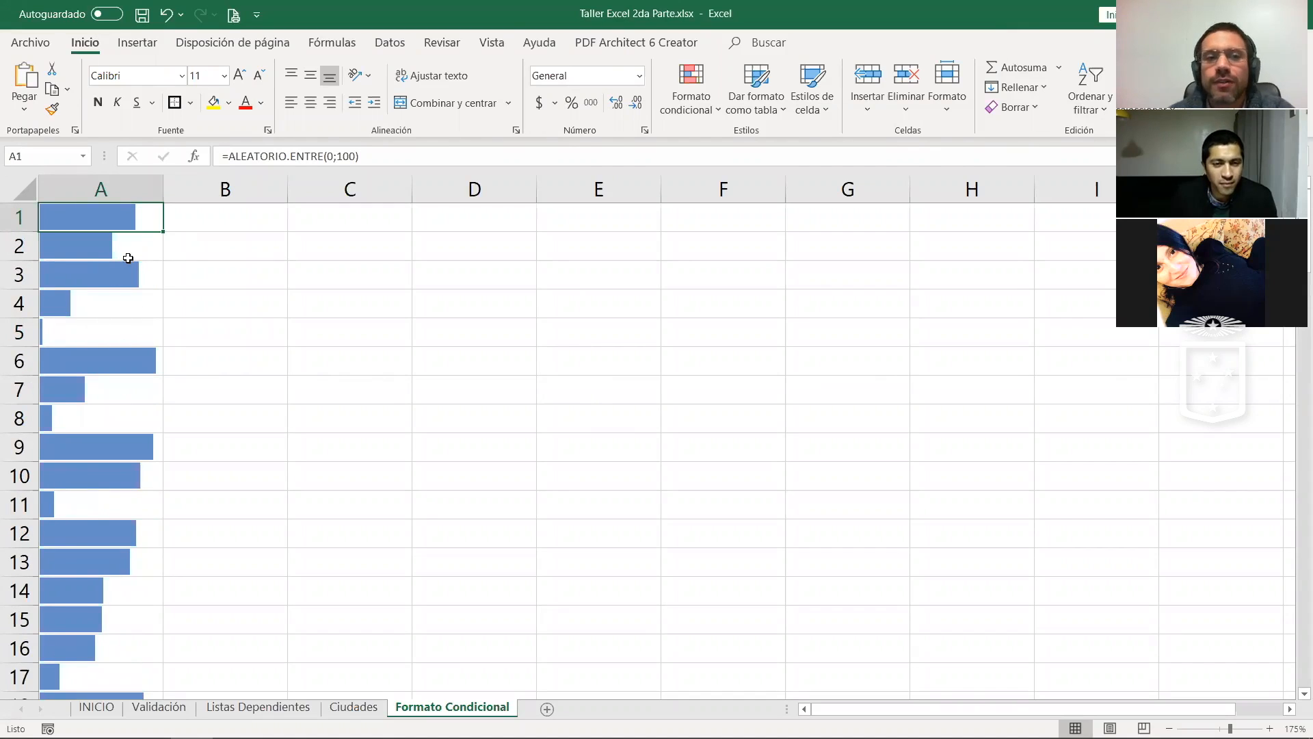
pyautogui.click(140, 312)
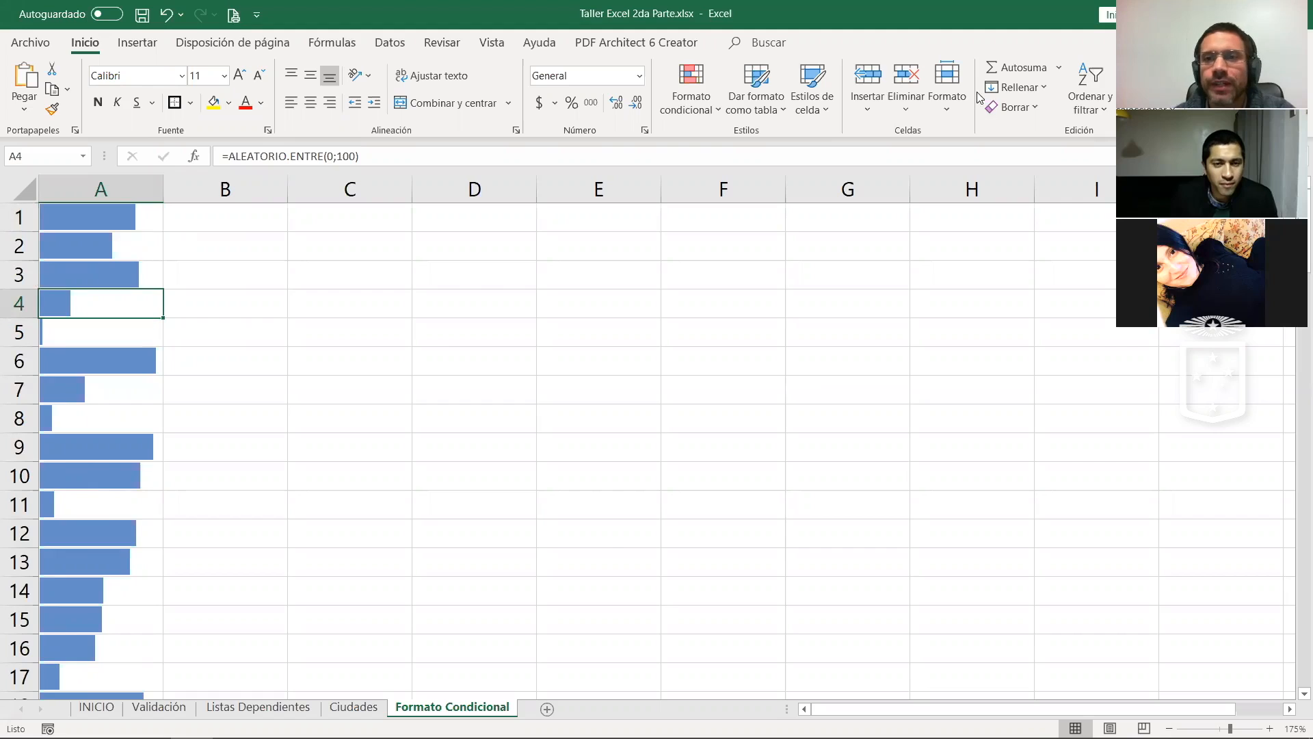
pyautogui.click(702, 89)
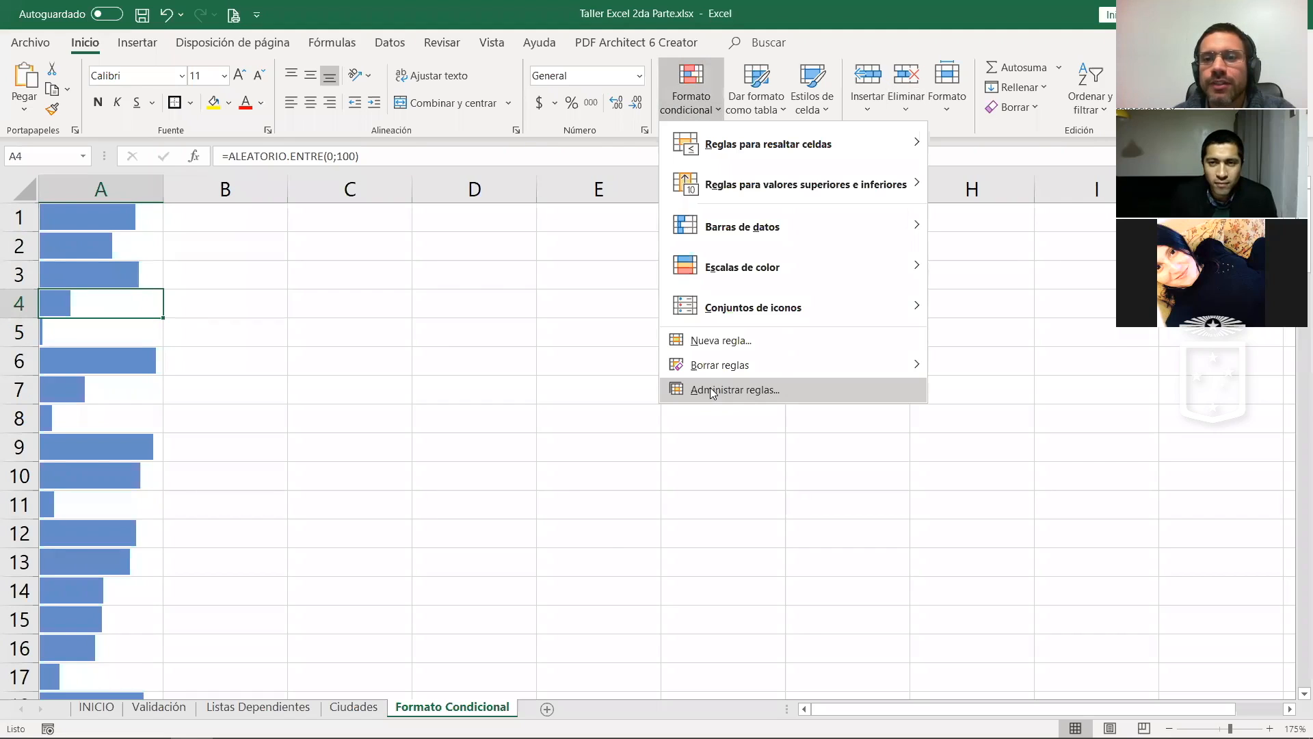
pyautogui.click(710, 387)
pyautogui.doubleClick(661, 216)
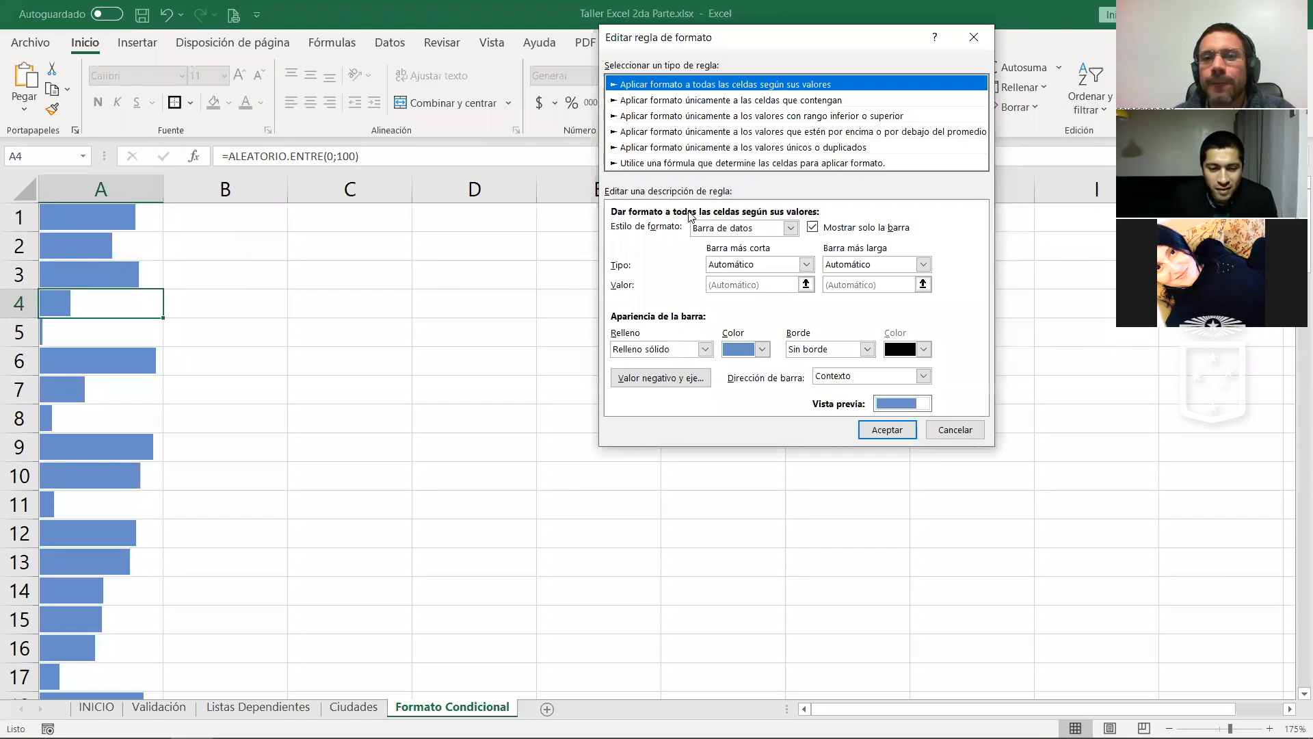
pyautogui.click(721, 232)
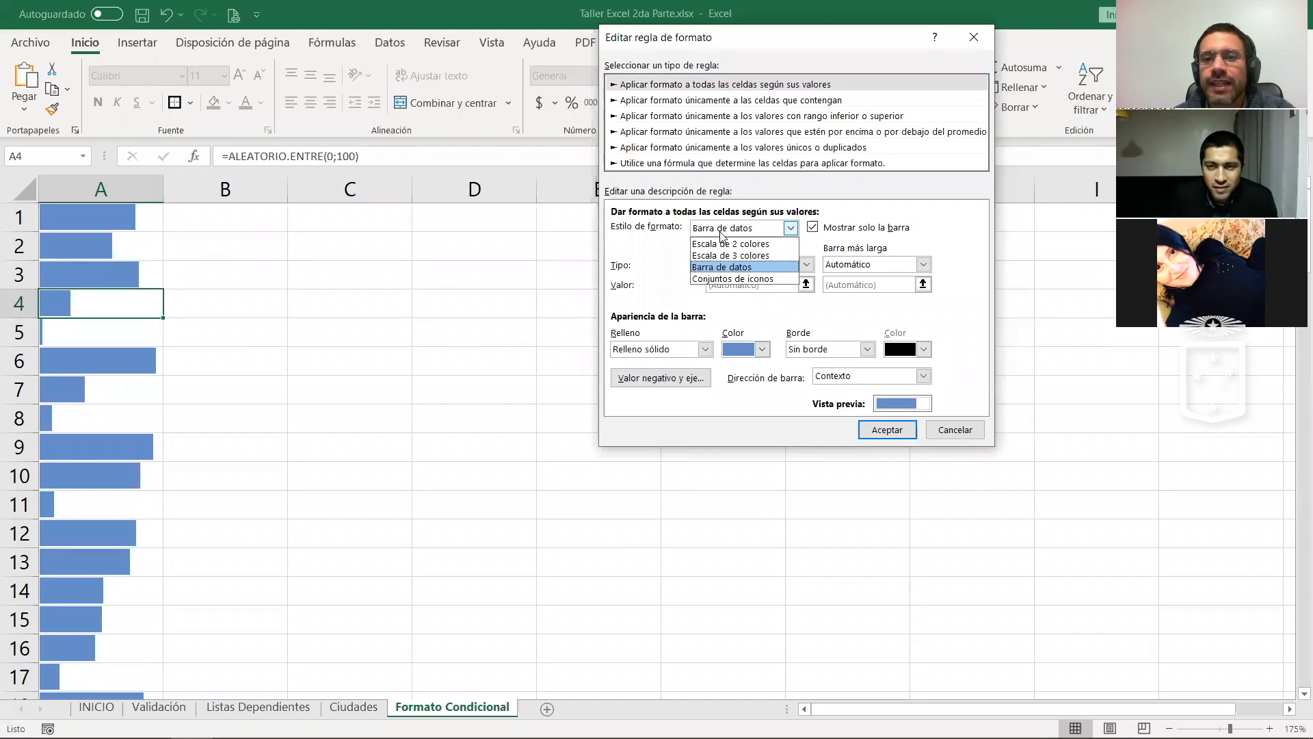
pyautogui.click(724, 279)
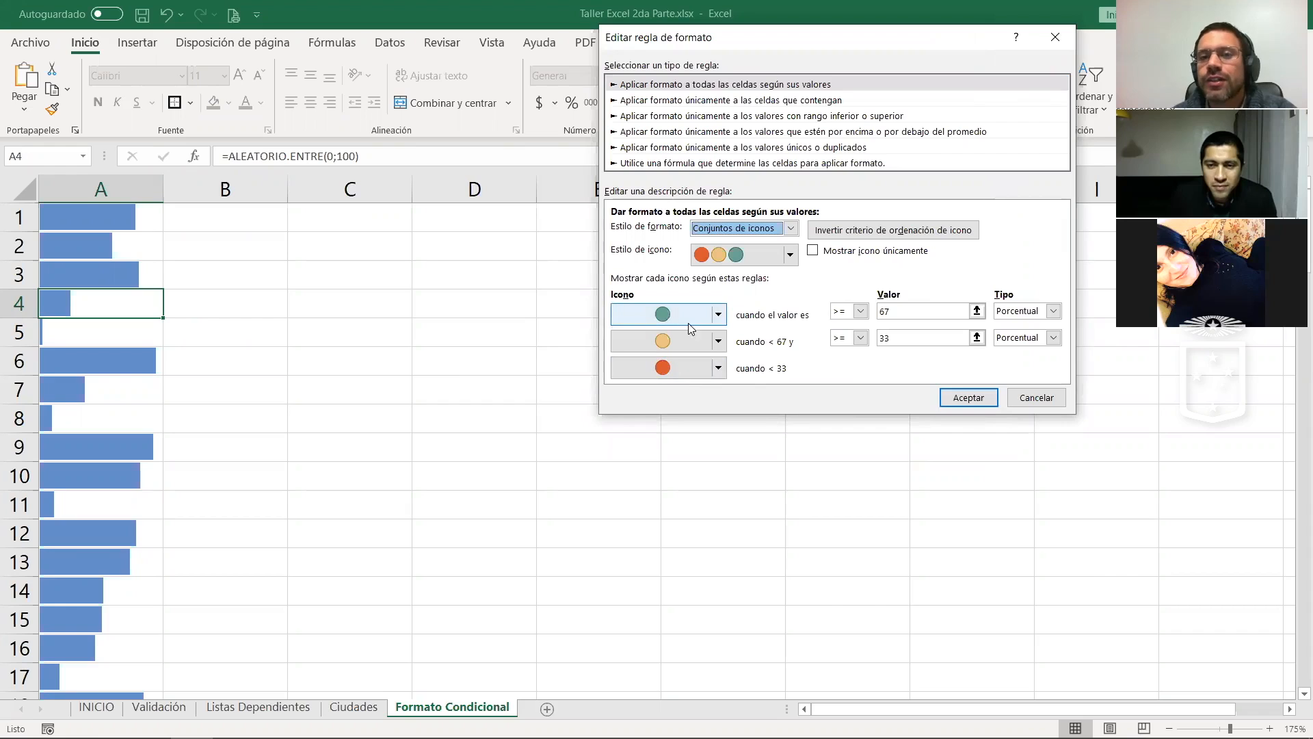
pyautogui.click(1037, 398)
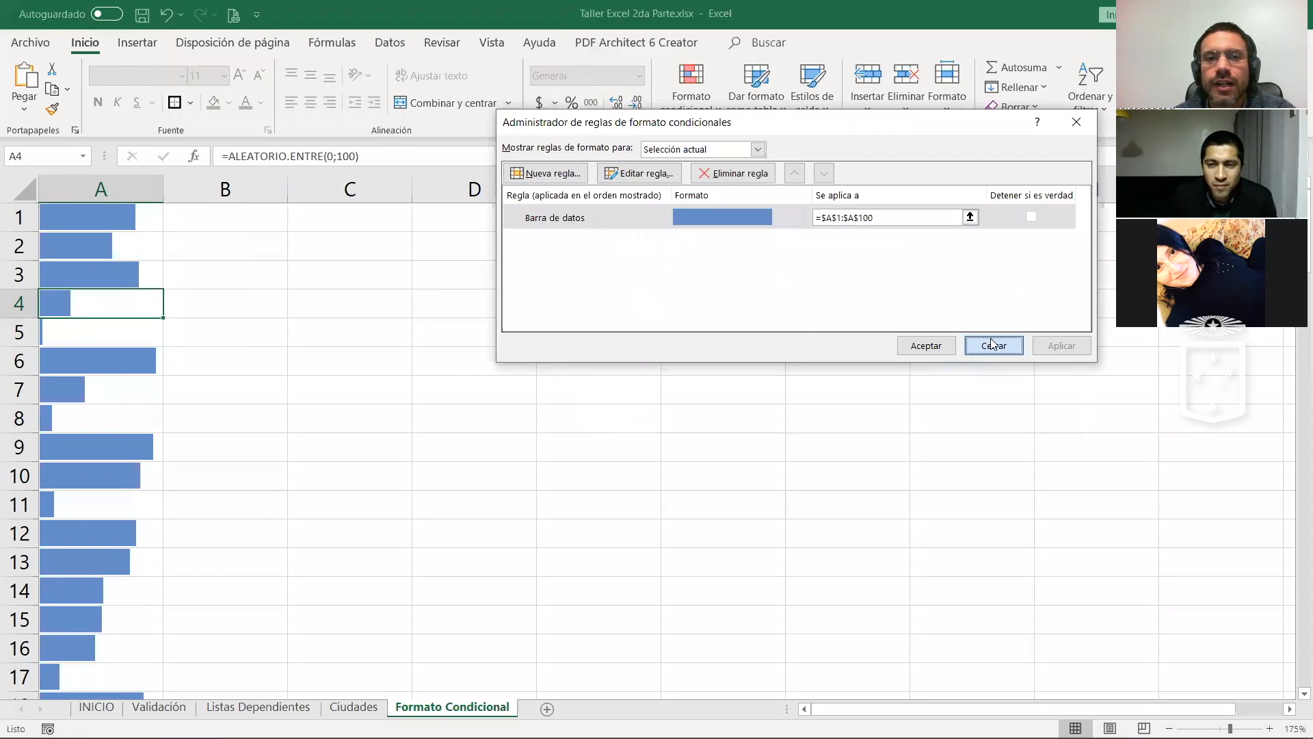
pyautogui.click(993, 345)
# Step: Enter =ALEATORIO.ENTRE(0;2) in D1 and fill the formula down to D16
pyautogui.click(470, 217)
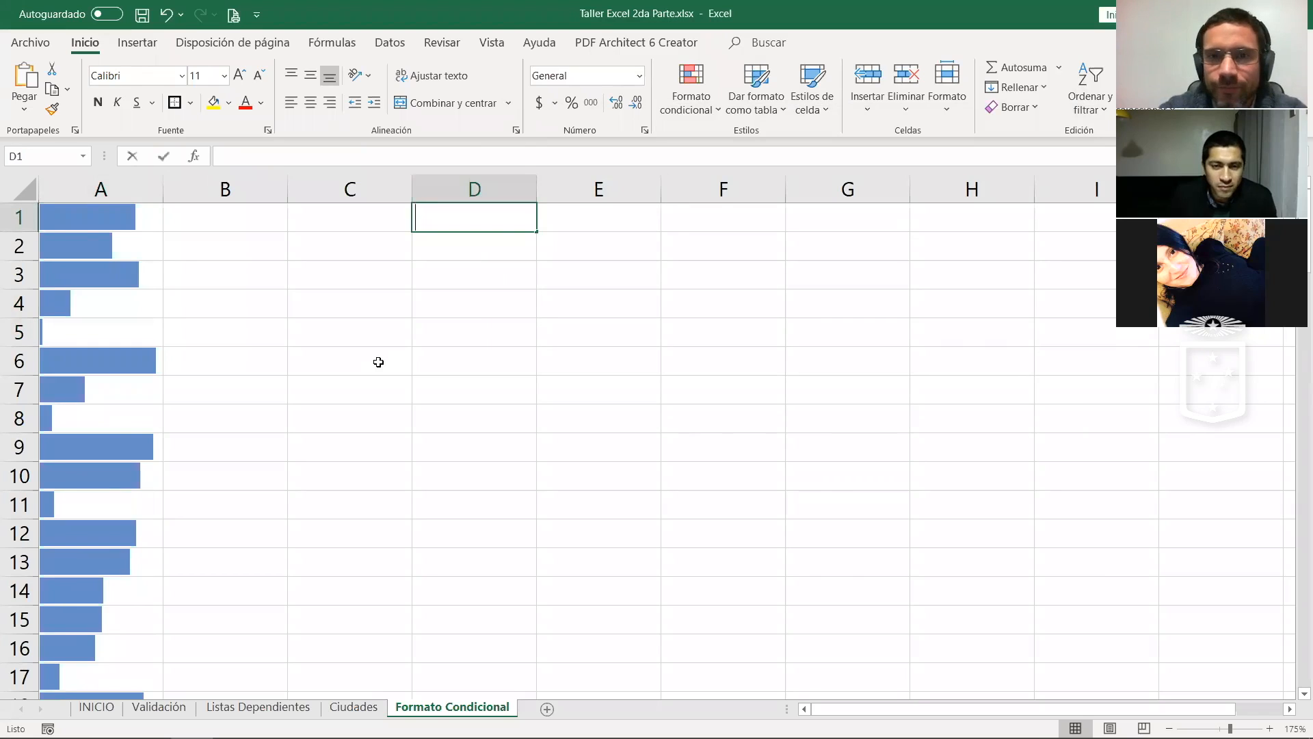
pyautogui.write('=')
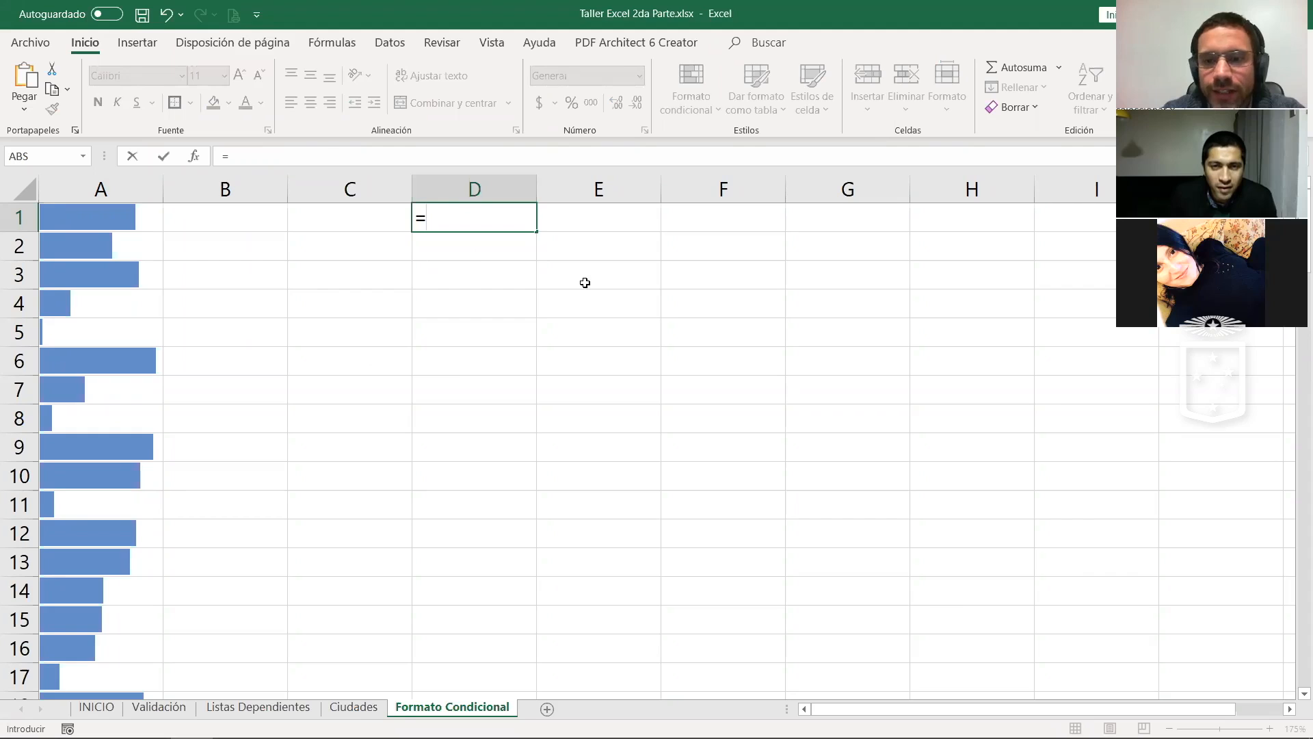
pyautogui.write('ALEATORIO.ENTRE(0;2)')
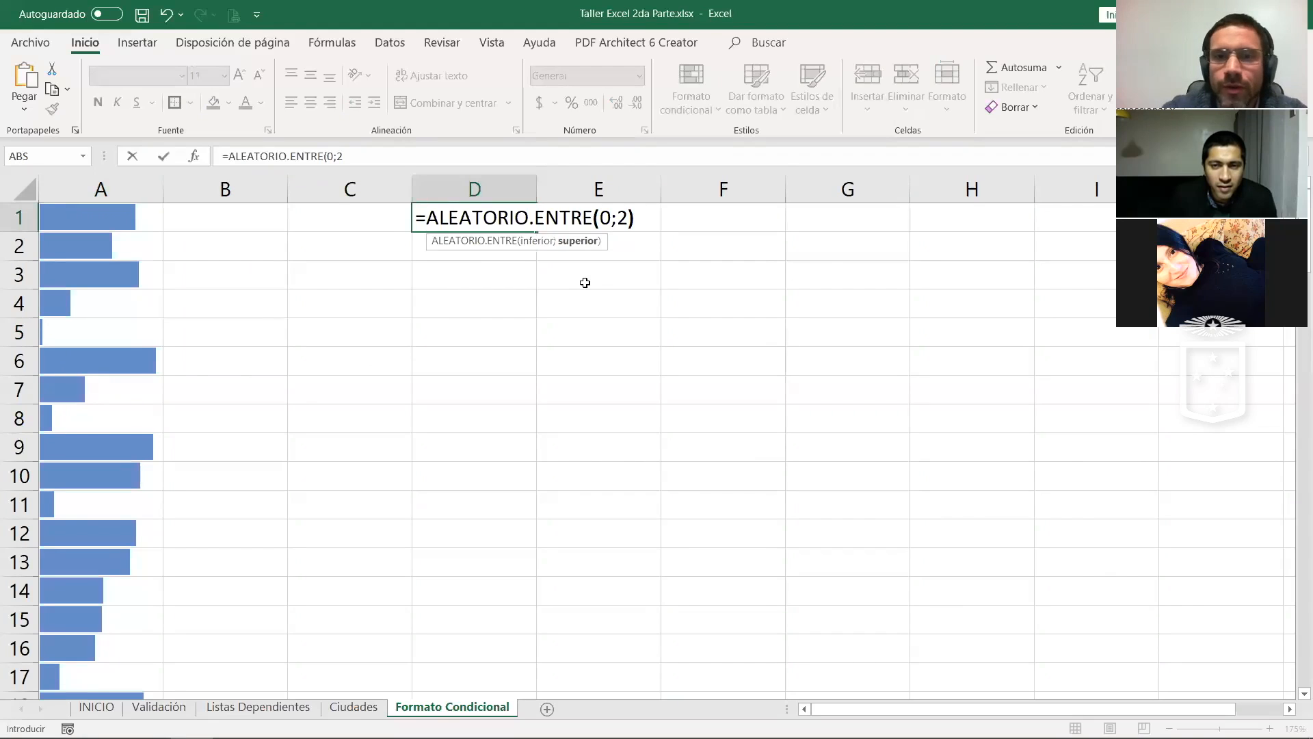
pyautogui.hotkey('ctrl', 'Return')
pyautogui.click(526, 226)
pyautogui.moveTo(537, 232); pyautogui.dragTo(526, 541)
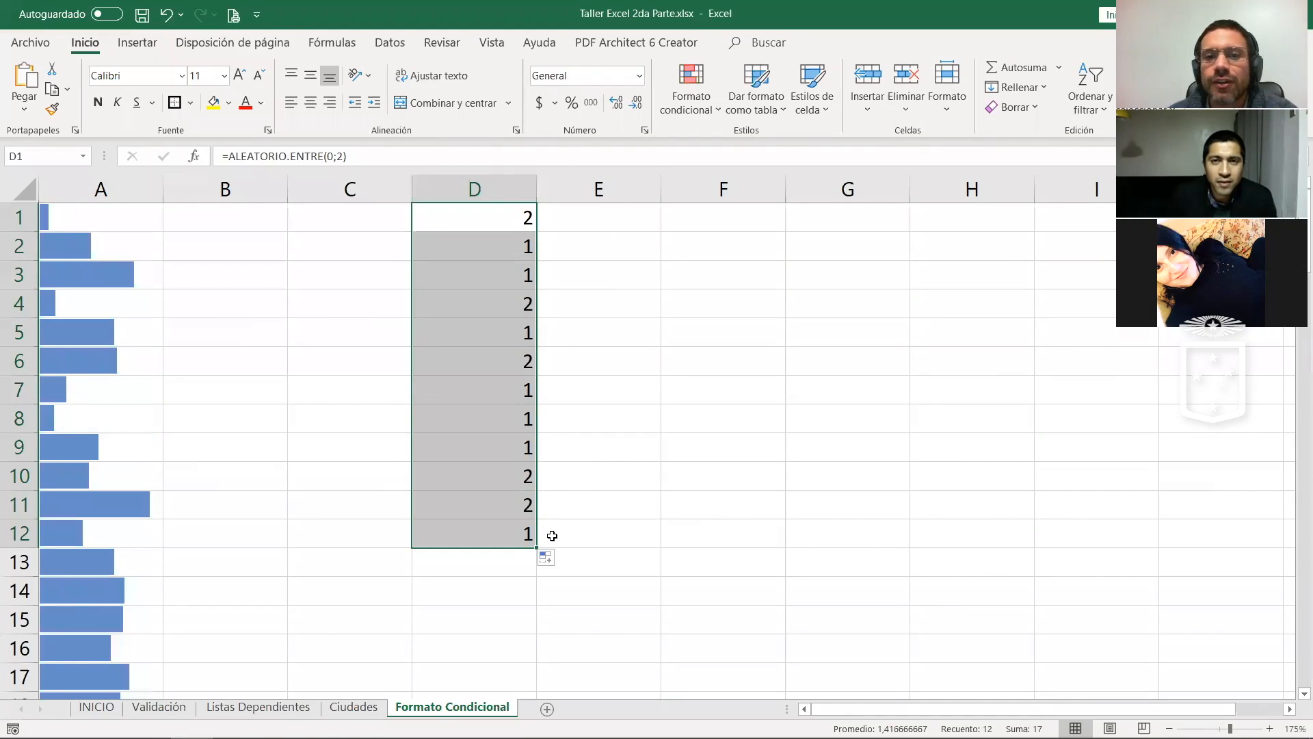
pyautogui.moveTo(537, 548); pyautogui.dragTo(543, 672)
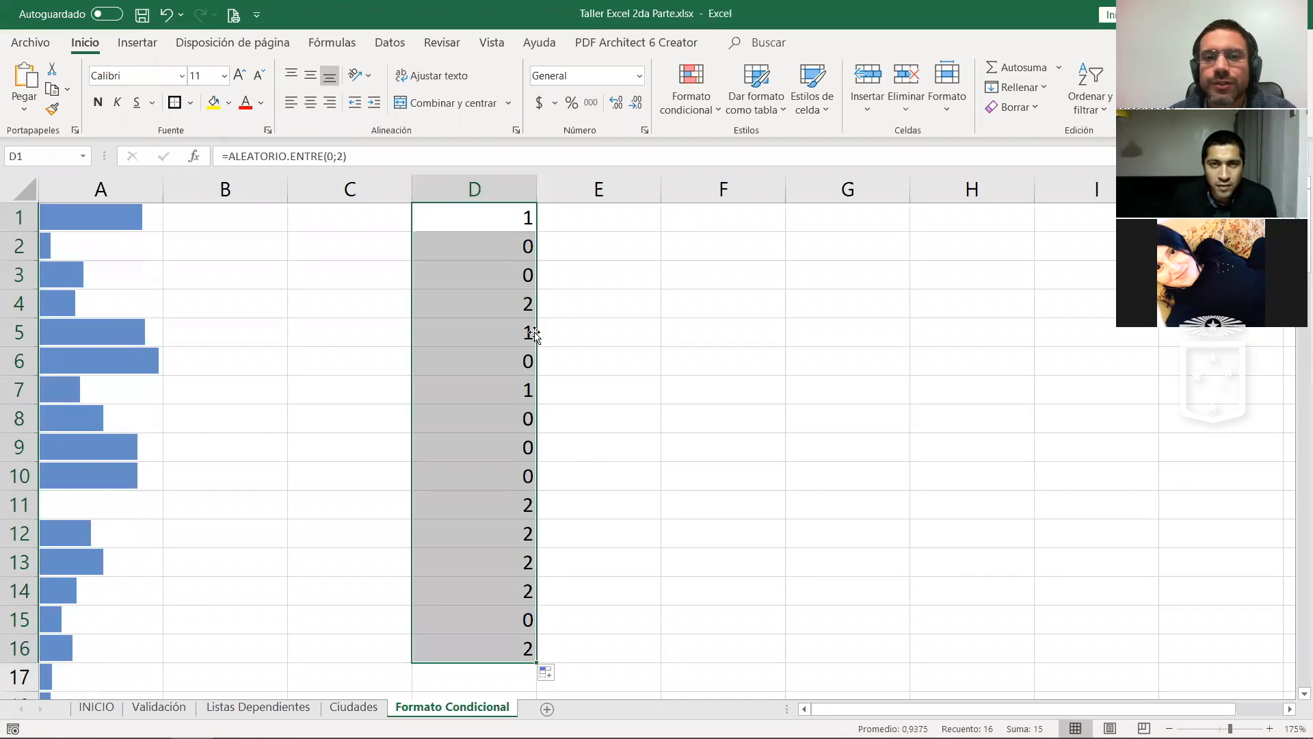
# Step: Add a conditional formatting rule to D1:D16 using Conjuntos de iconos with the circled cross, exclamation and check mark icons
pyautogui.click(714, 87)
pyautogui.click(751, 339)
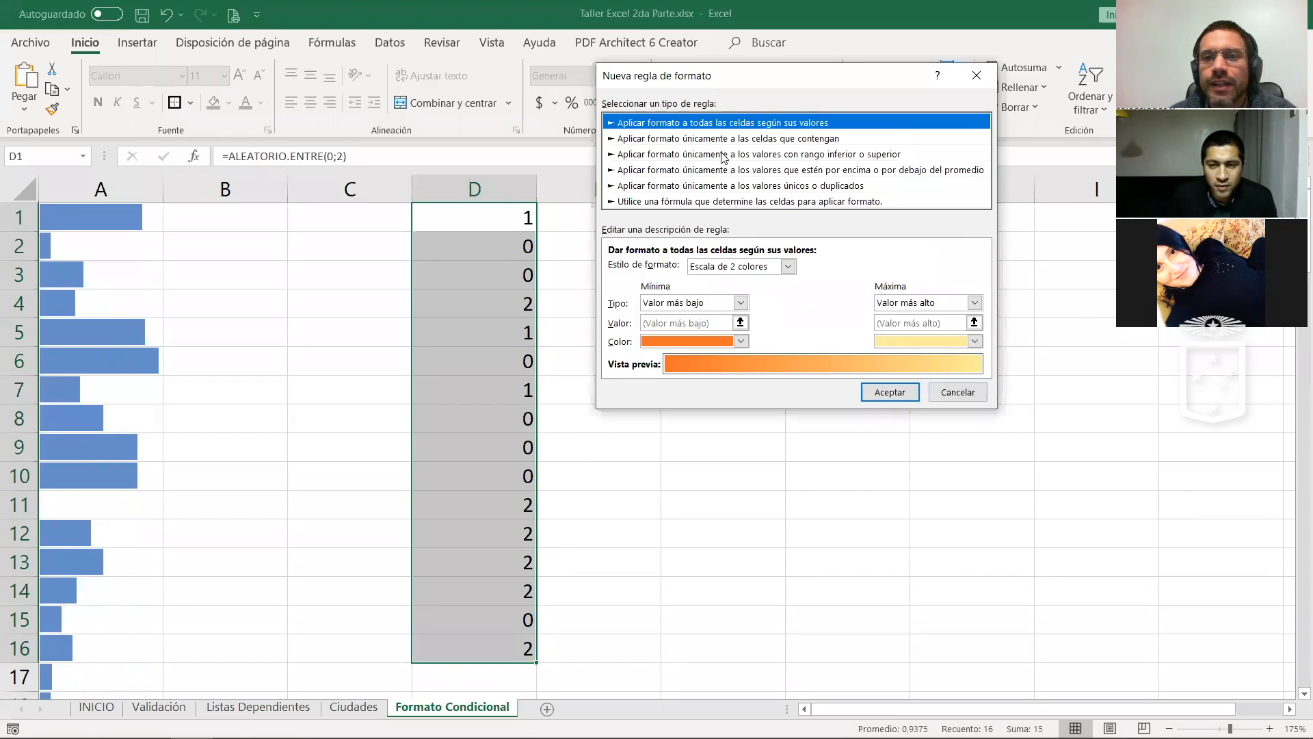
pyautogui.click(746, 268)
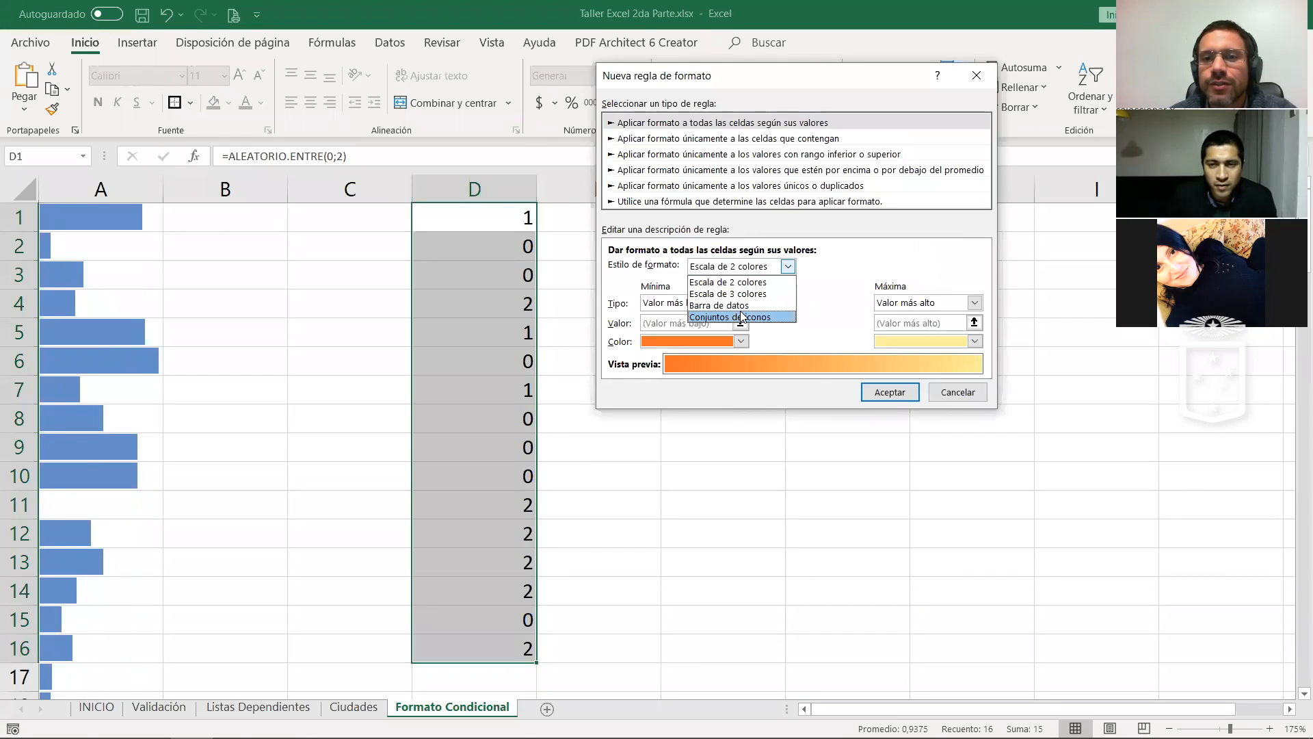
pyautogui.click(739, 316)
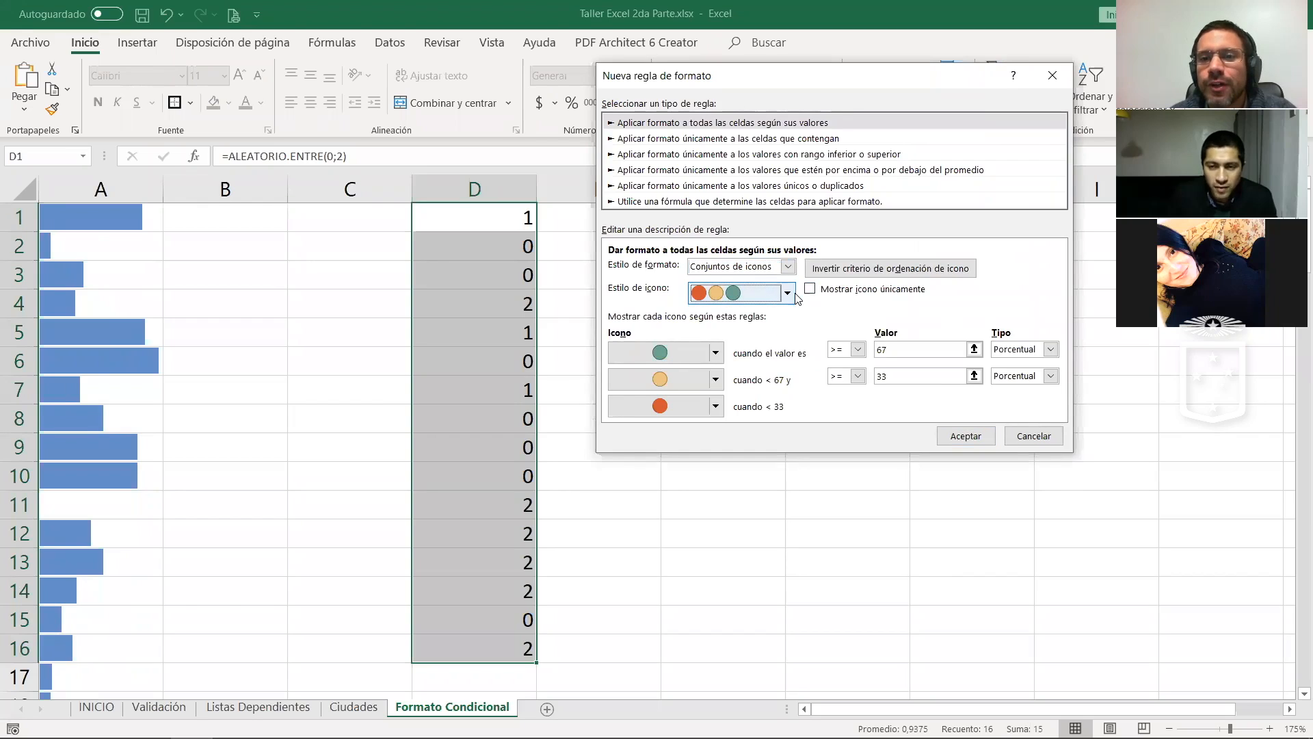
pyautogui.click(789, 296)
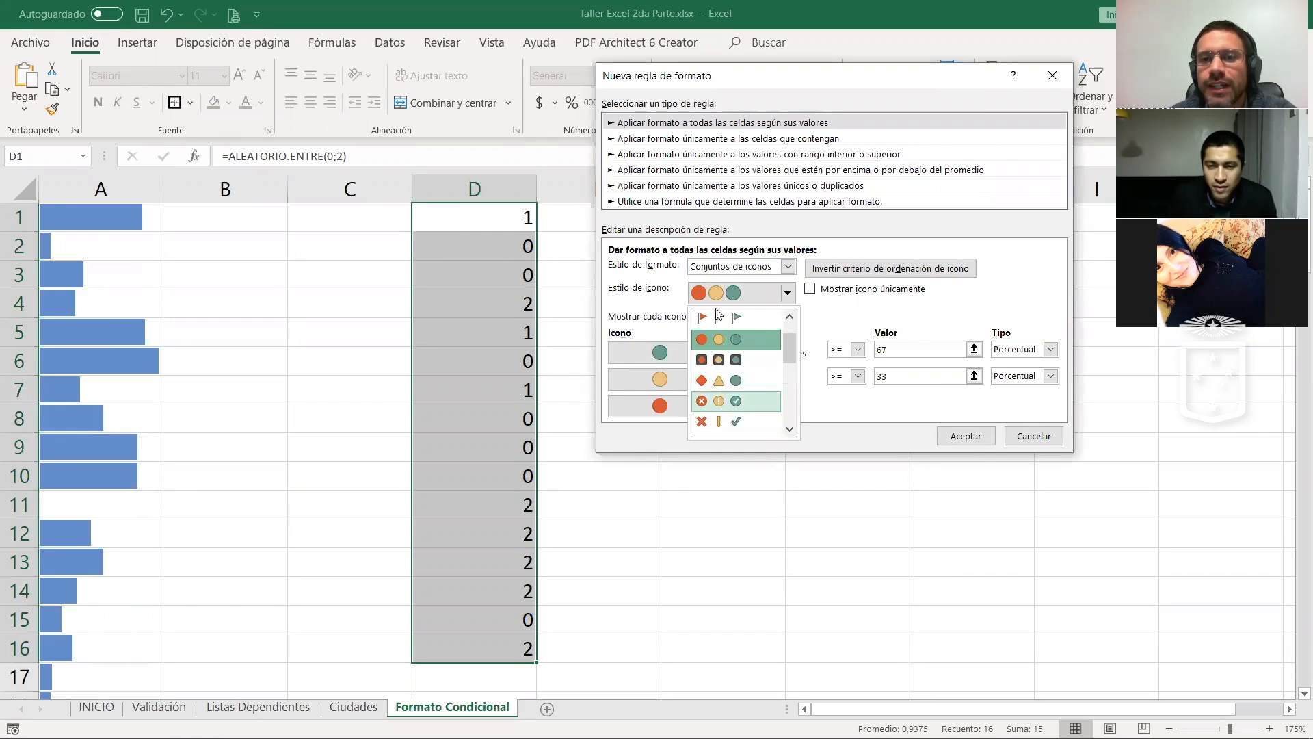
pyautogui.click(729, 402)
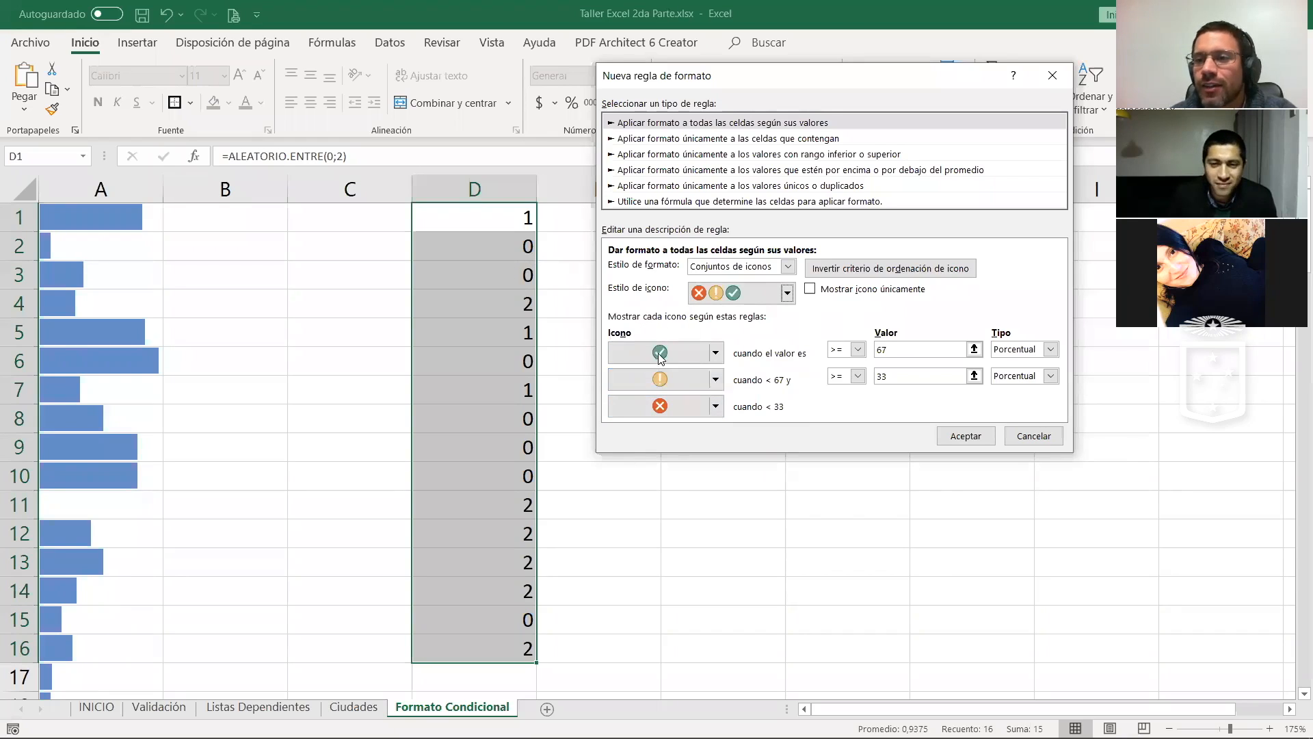
pyautogui.click(958, 439)
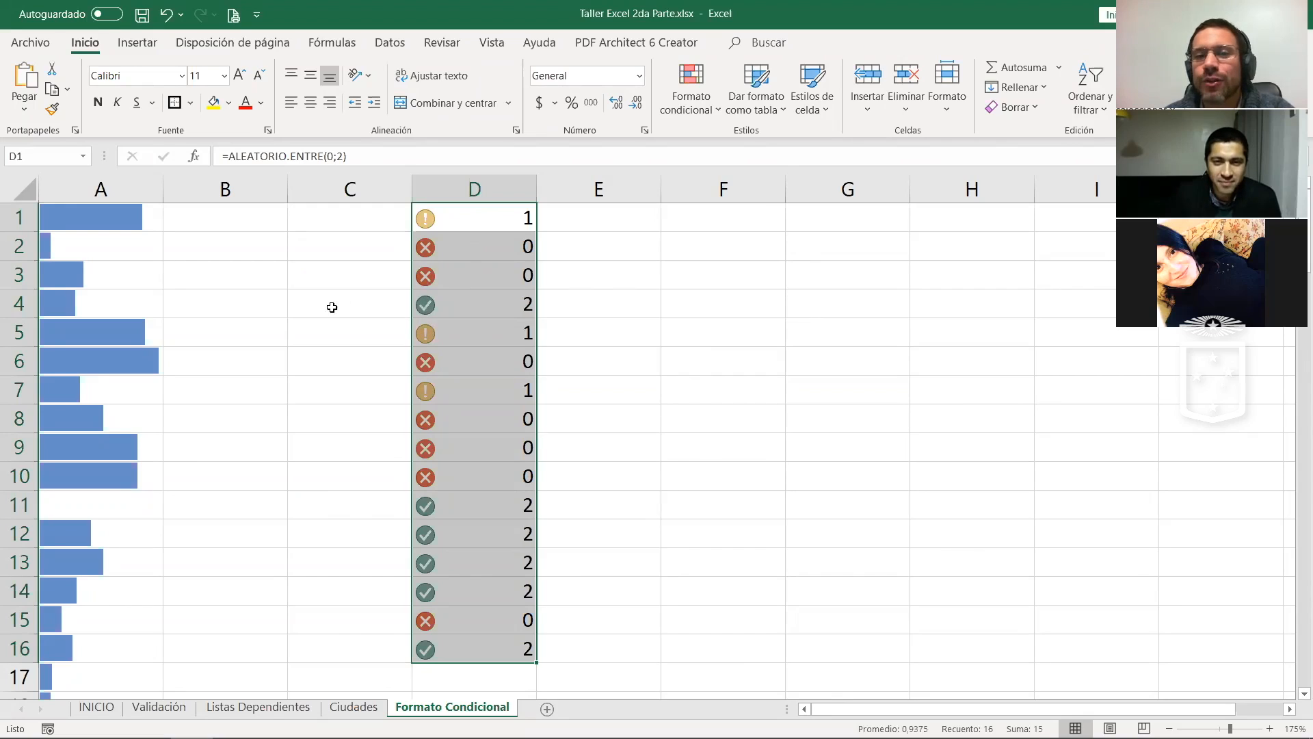
# Step: Edit the icon set rule for D1:D16 so it shows only the icons without the numbers, and apply it
pyautogui.click(677, 96)
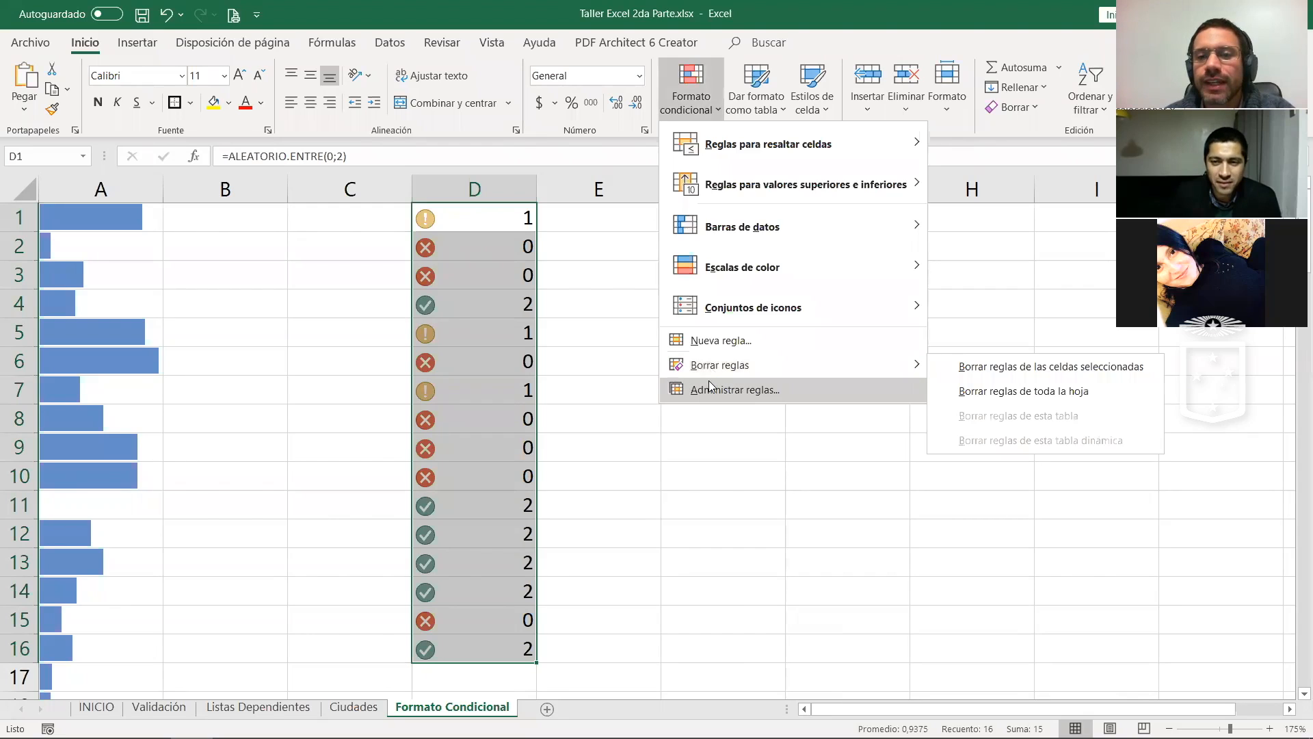
pyautogui.click(710, 386)
pyautogui.doubleClick(777, 247)
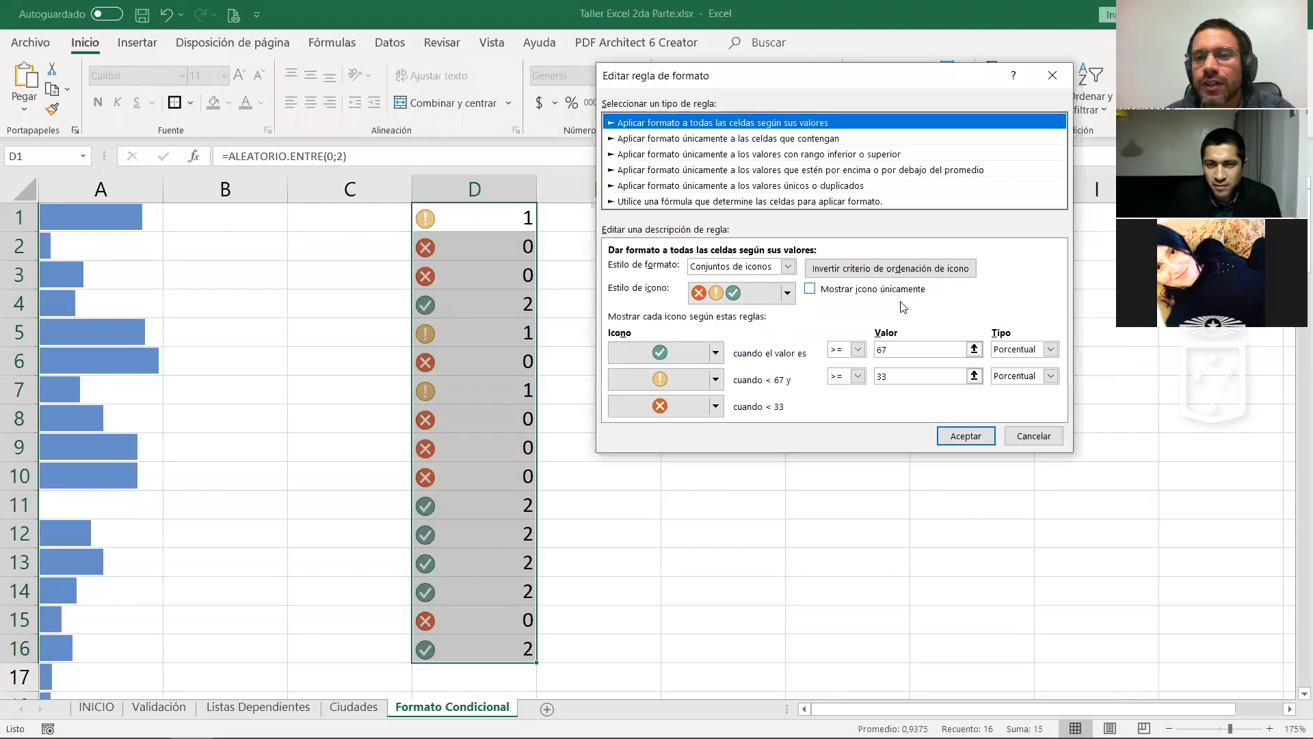
pyautogui.click(877, 292)
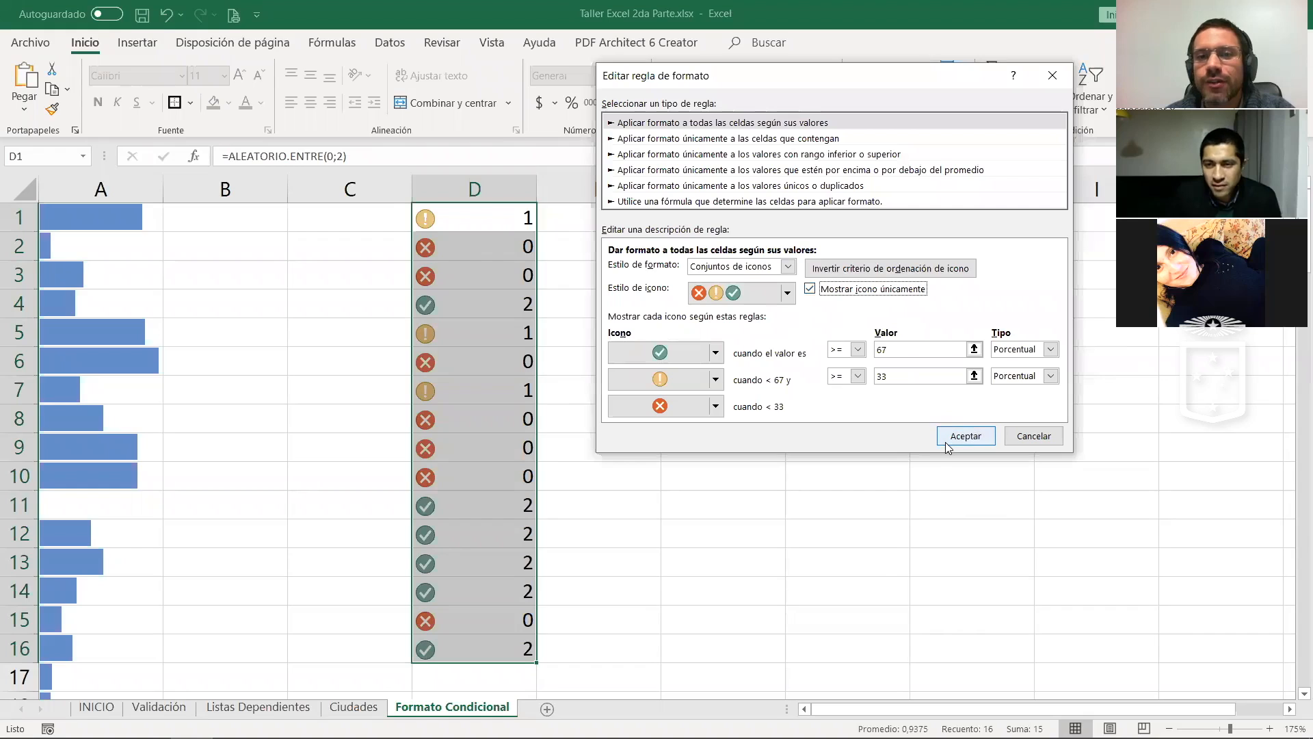
pyautogui.click(966, 435)
pyautogui.click(985, 369)
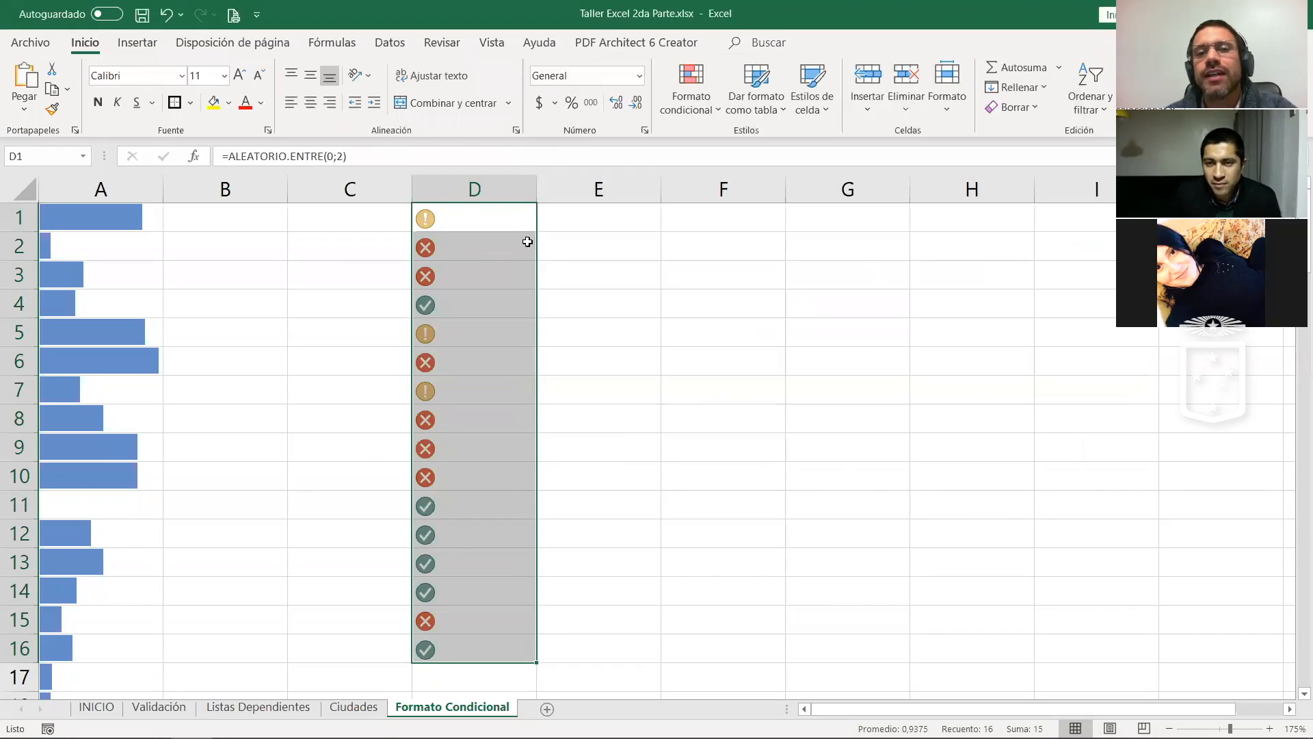
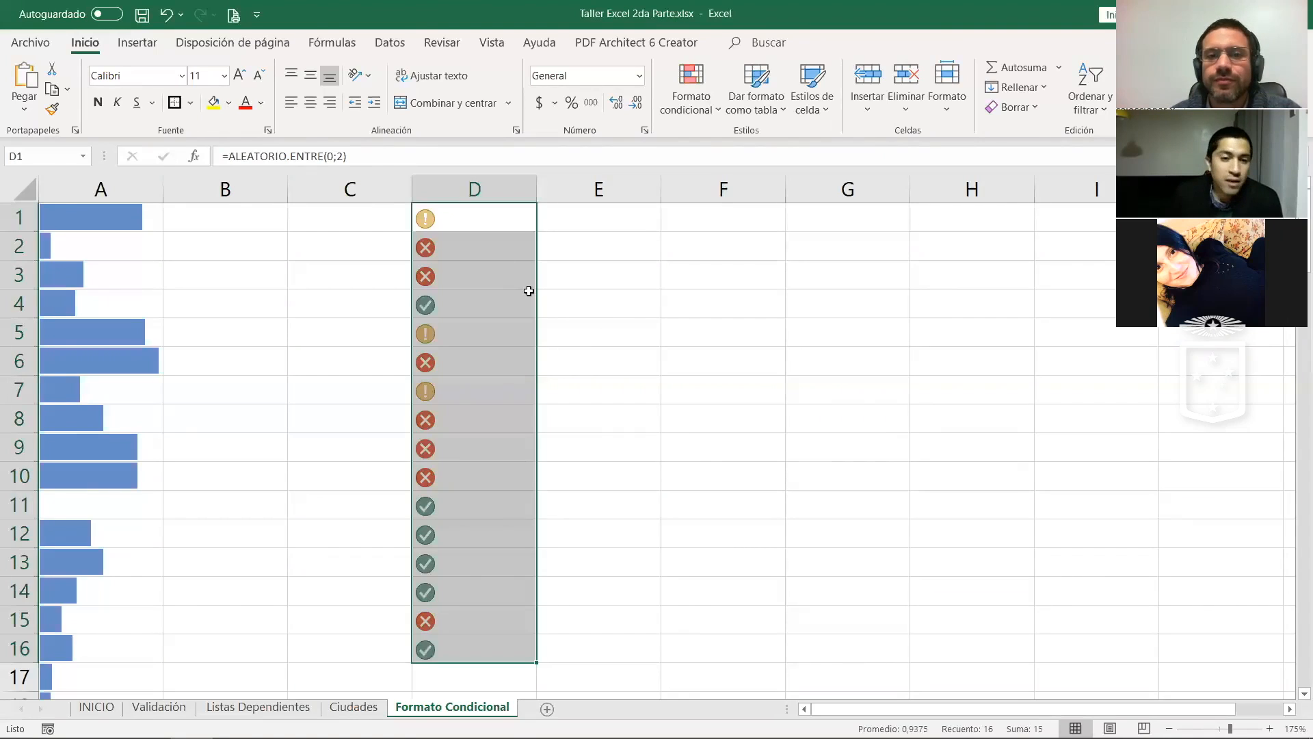
# Step: Edit the data bar rule for A1:A100 and change its type to "Aplicar formato únicamente a las celdas que contengan"
pyautogui.click(362, 272)
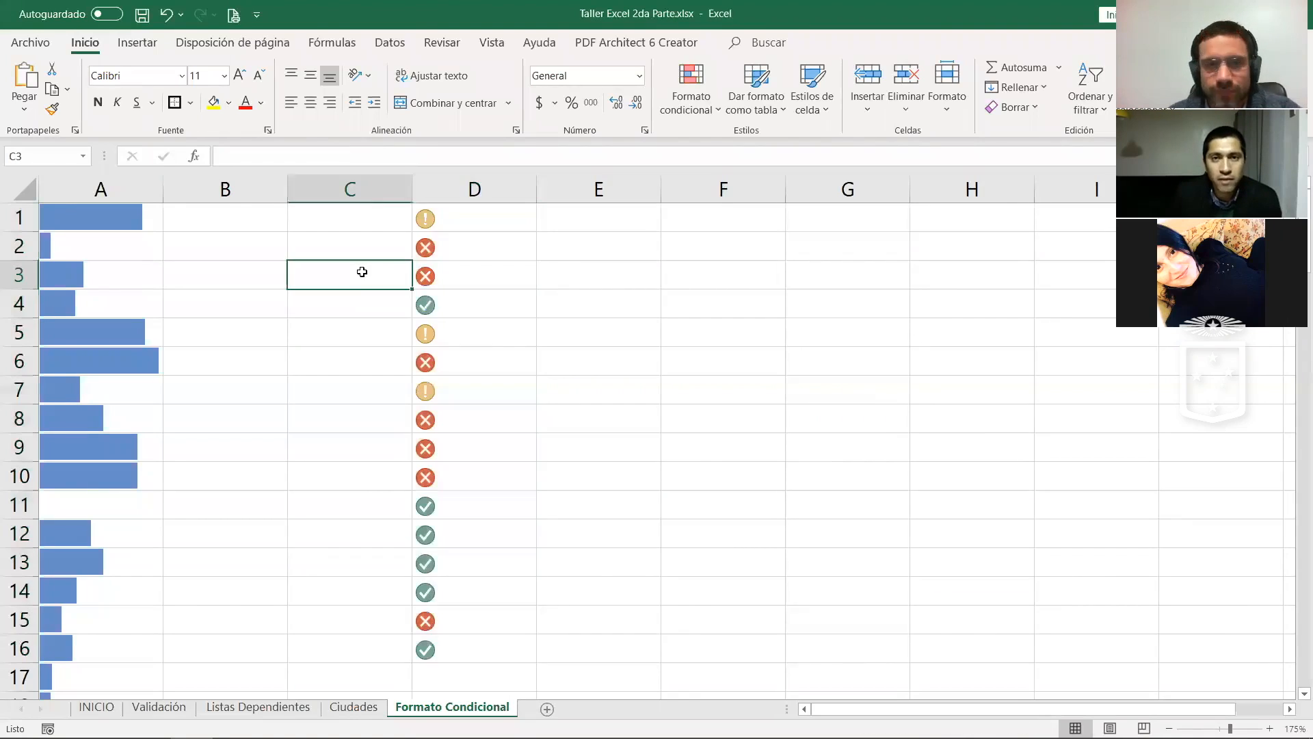
pyautogui.click(132, 217)
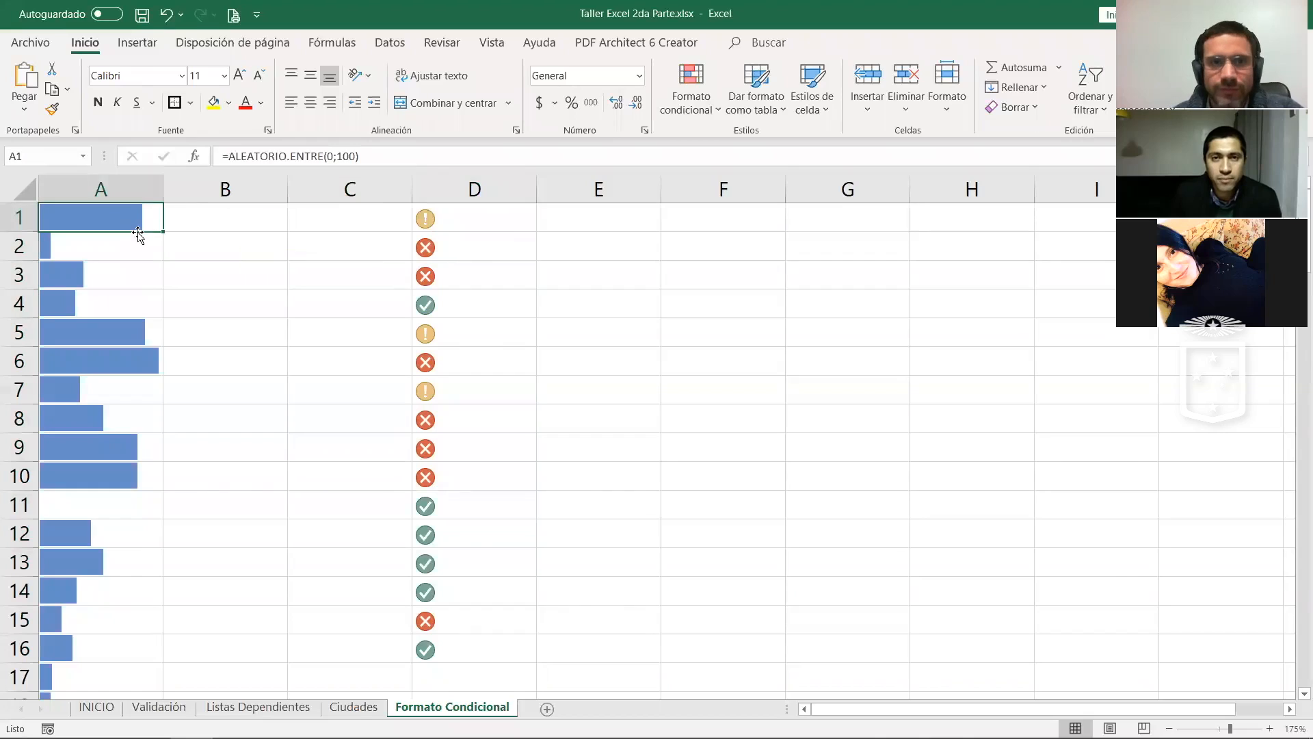
pyautogui.click(86, 353)
pyautogui.click(691, 89)
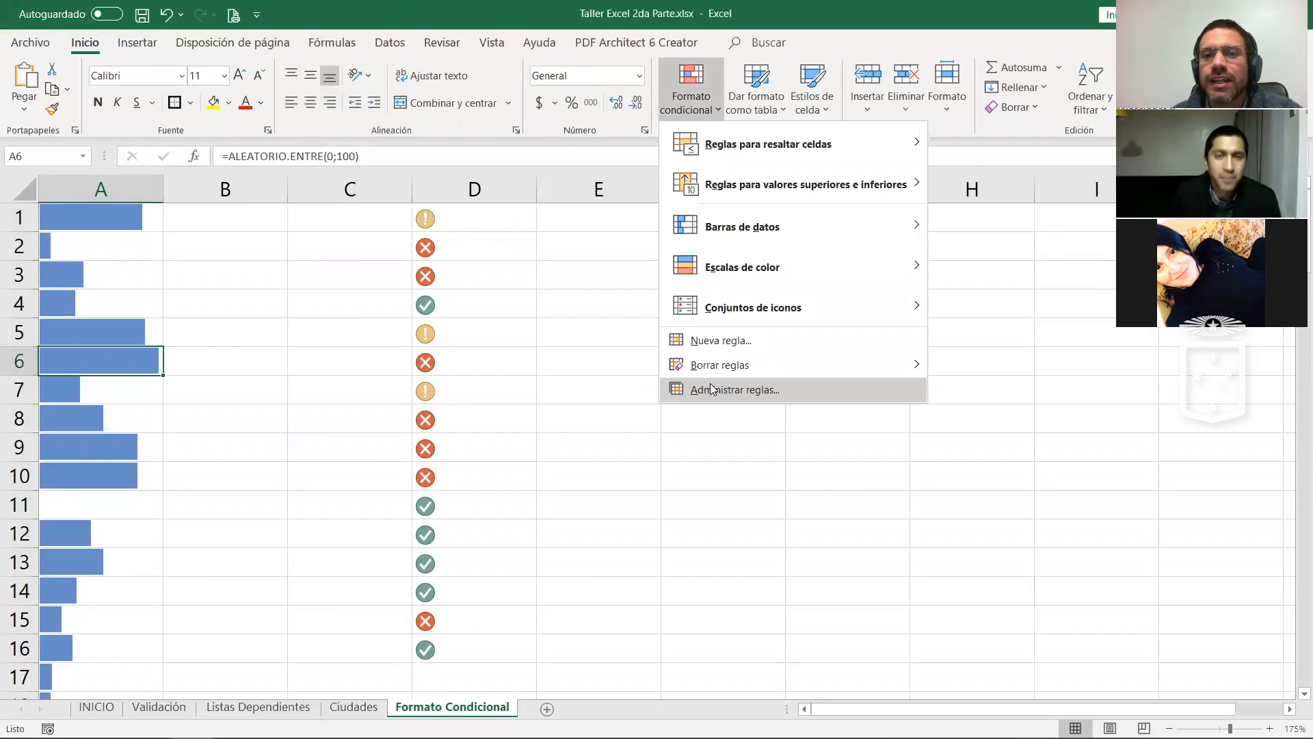
pyautogui.click(711, 388)
pyautogui.click(660, 241)
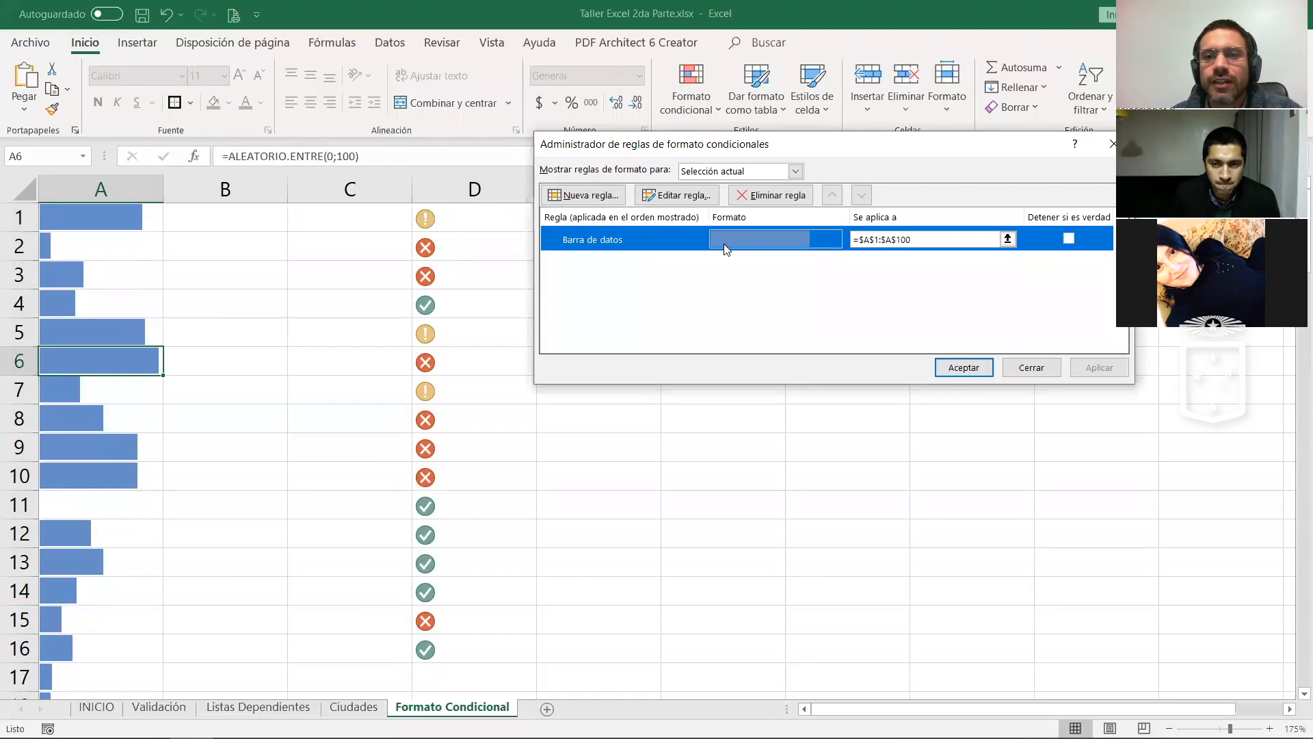
pyautogui.doubleClick(661, 245)
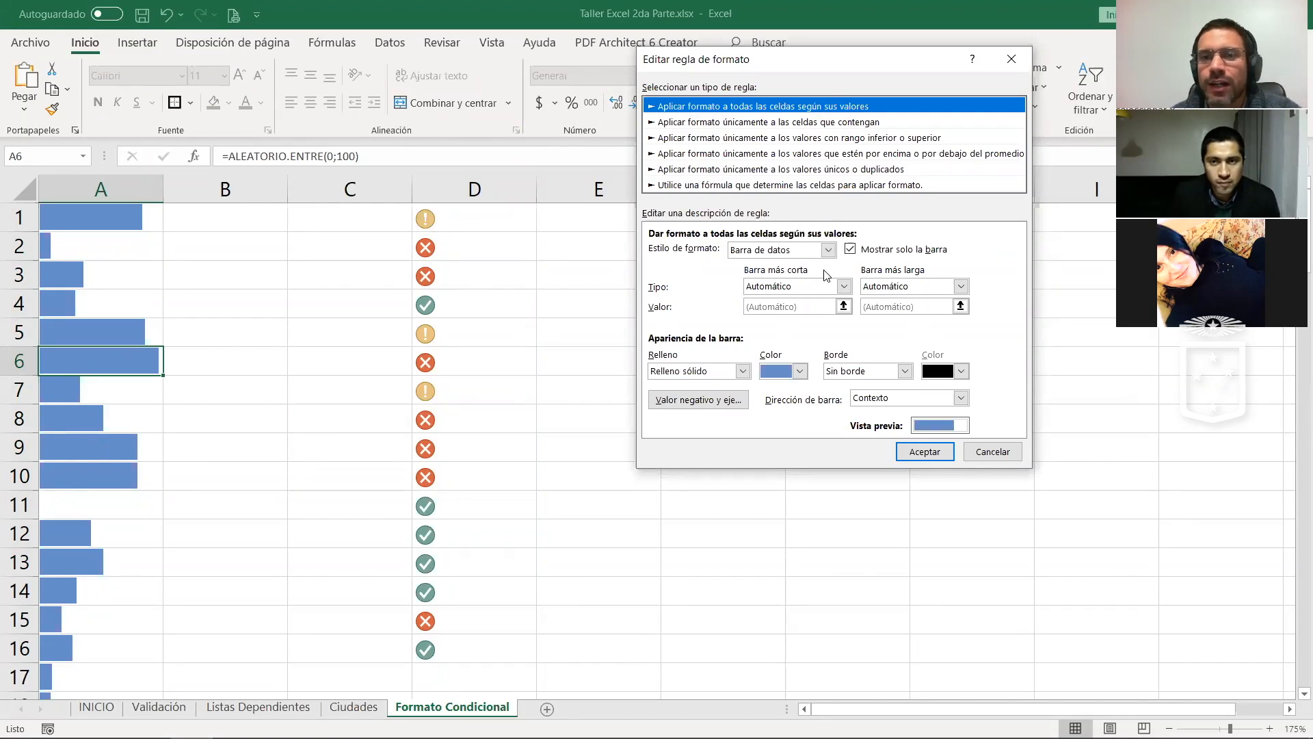
pyautogui.click(828, 250)
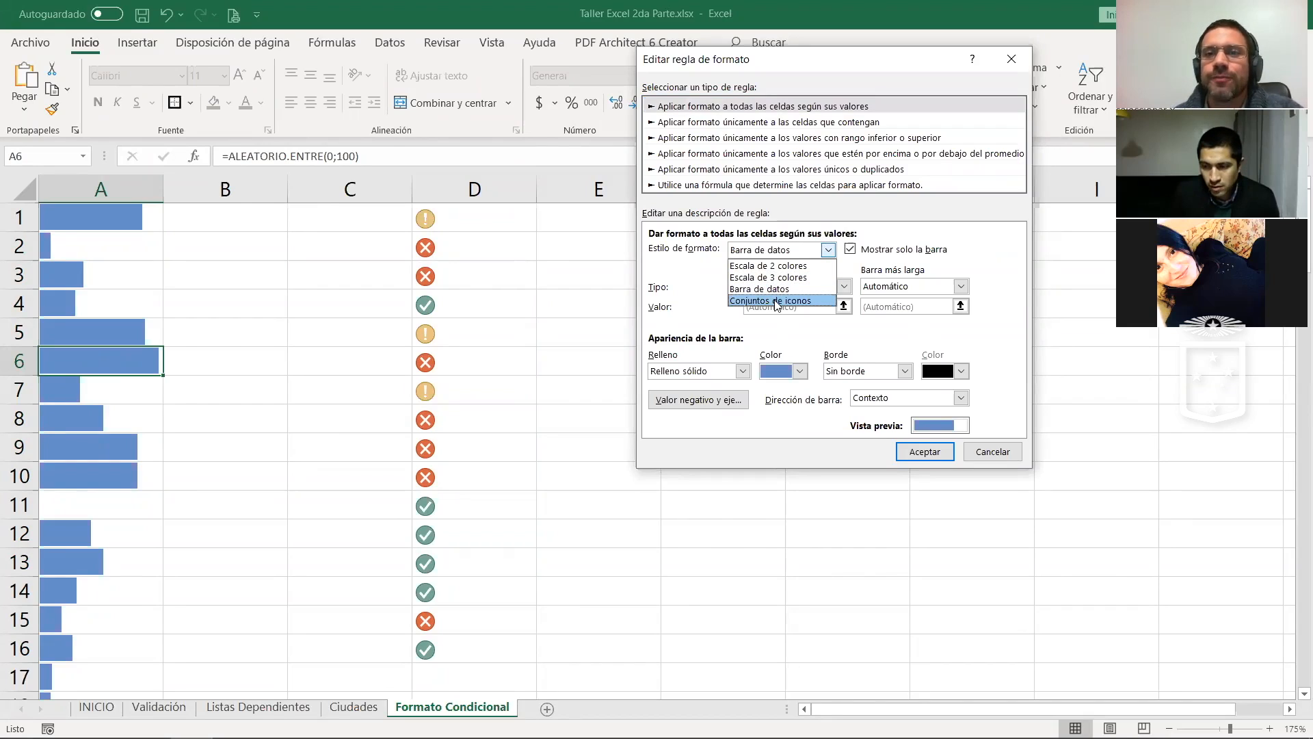
pyautogui.click(727, 125)
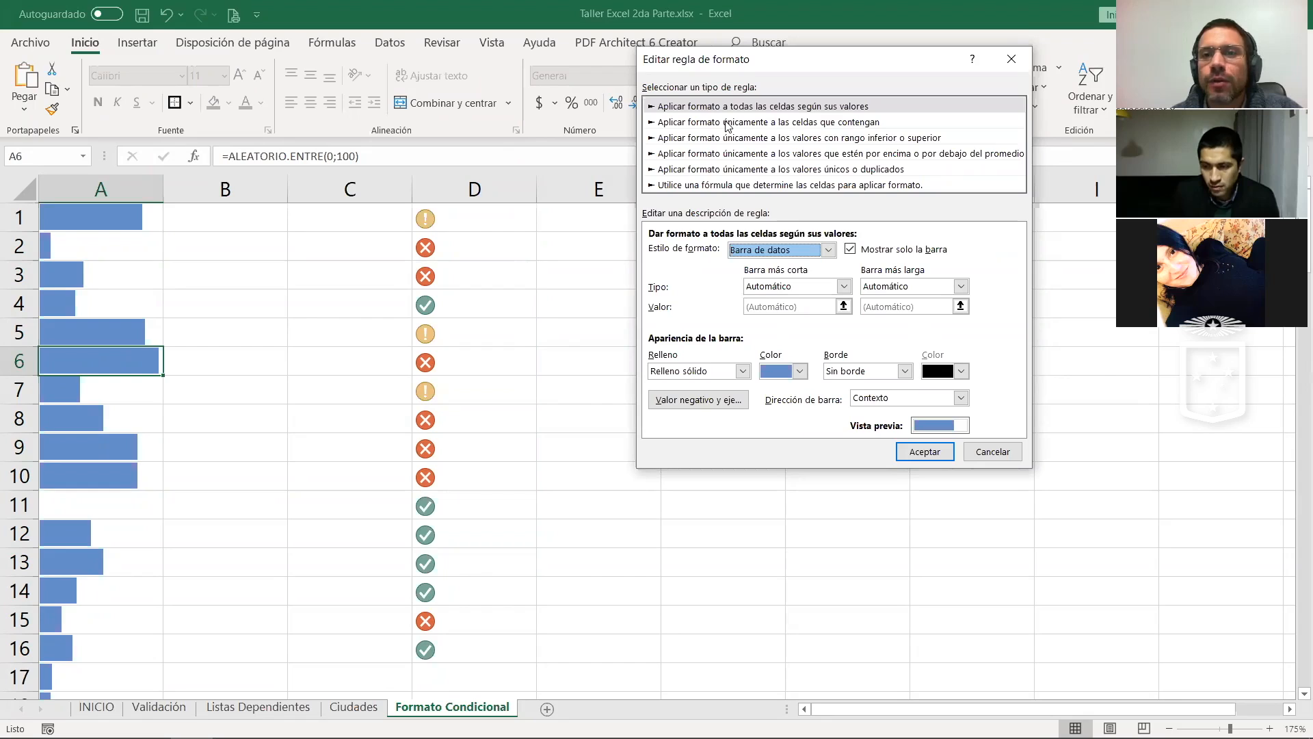
pyautogui.click(727, 124)
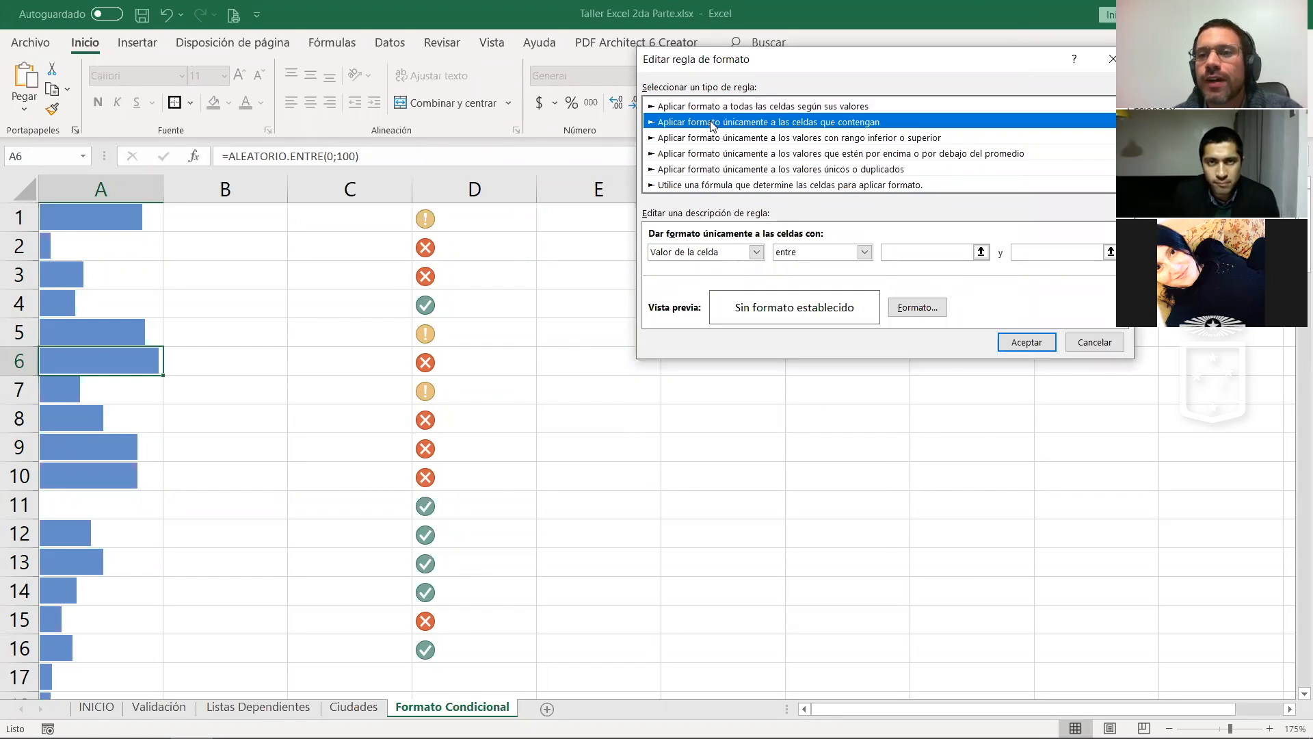
# Step: Set the rule's condition to cell values between 80 and 90
pyautogui.click(734, 253)
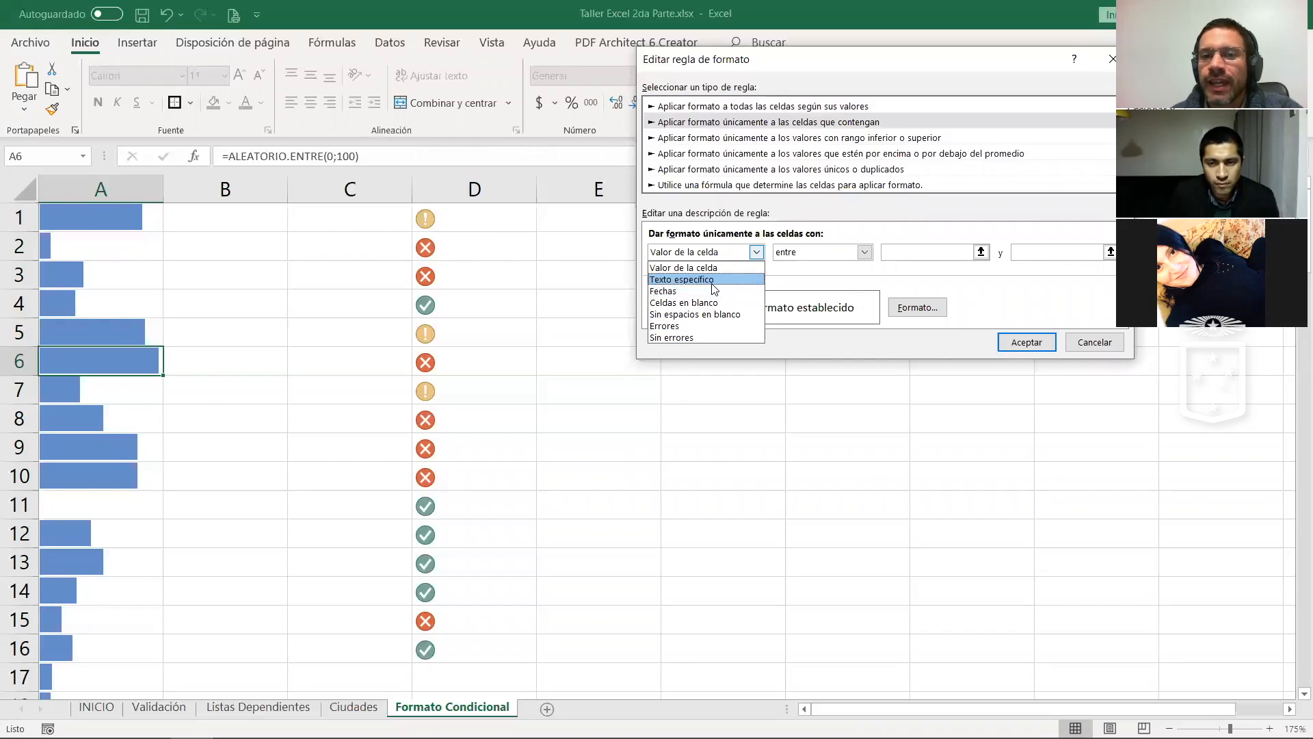
pyautogui.click(734, 252)
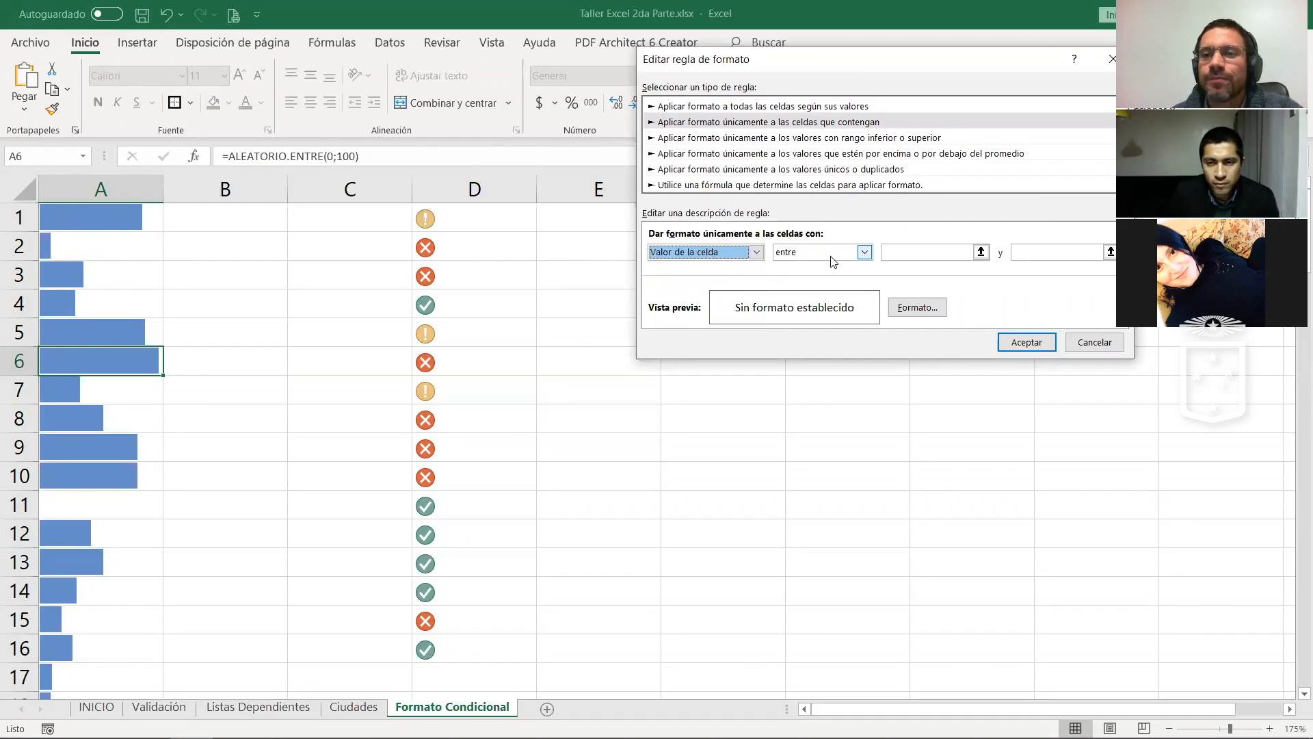
pyautogui.click(910, 252)
pyautogui.write('80')
pyautogui.click(1029, 253)
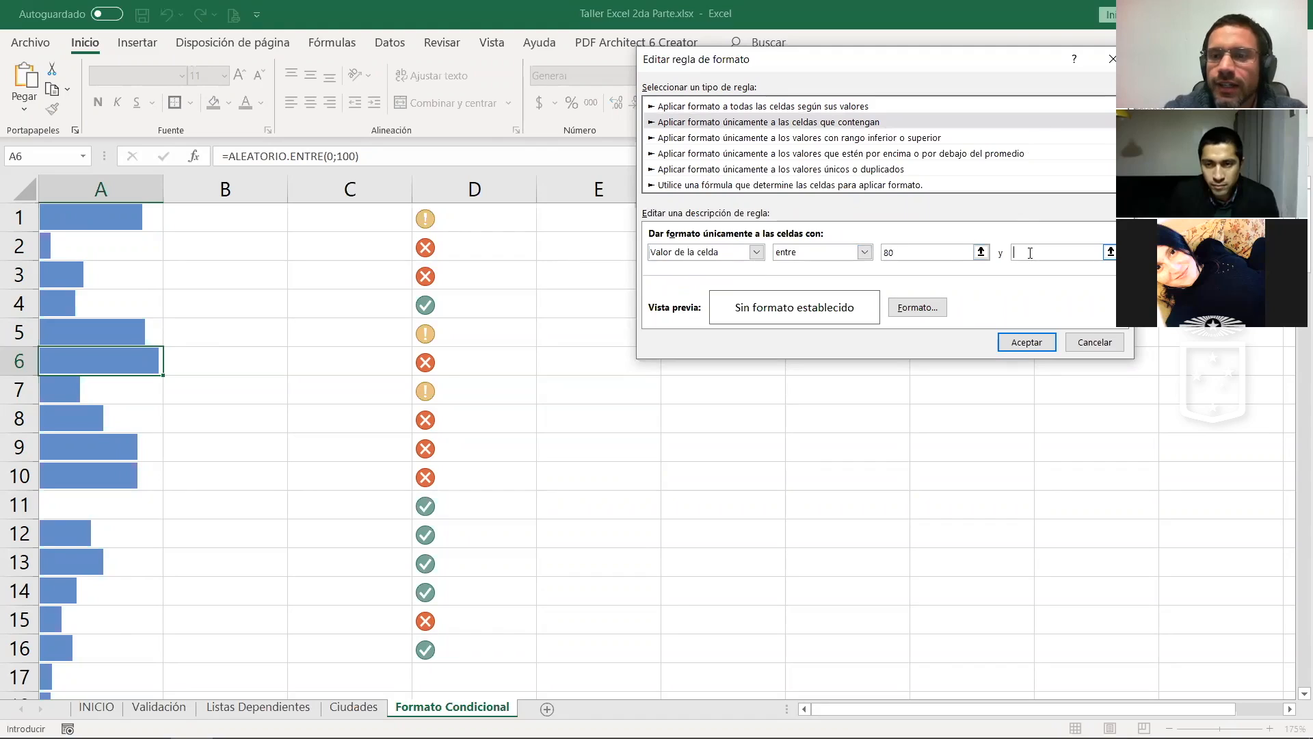
pyautogui.write('90')
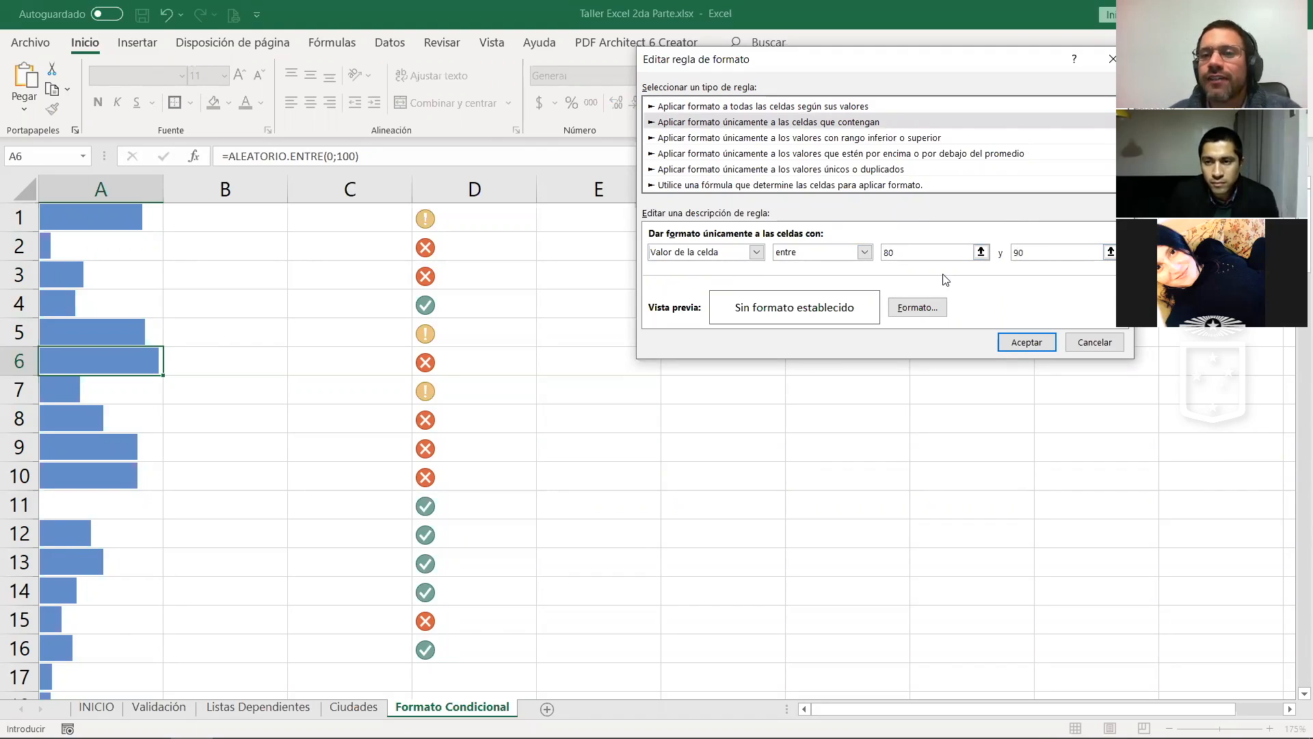
# Step: Give the 80 to 90 rule a yellow fill and bold (Negrita) font, and apply it to column A
pyautogui.click(914, 309)
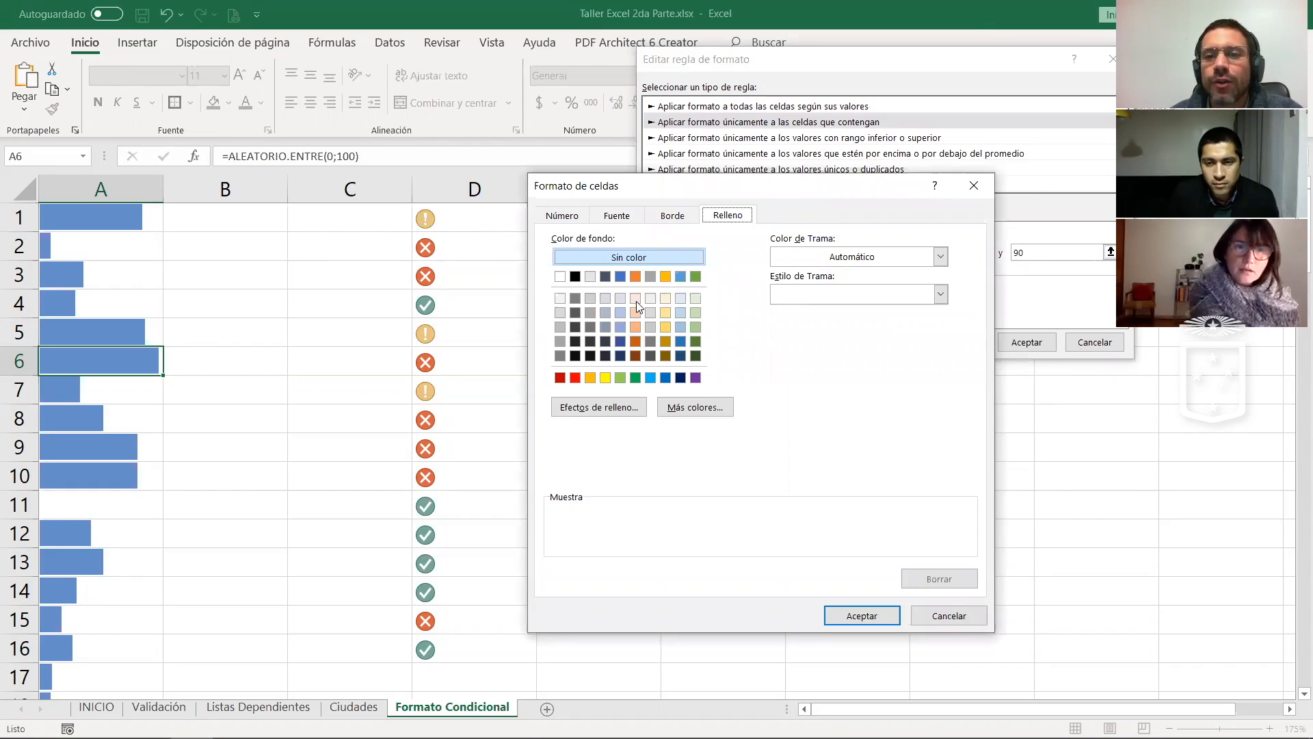
pyautogui.click(605, 378)
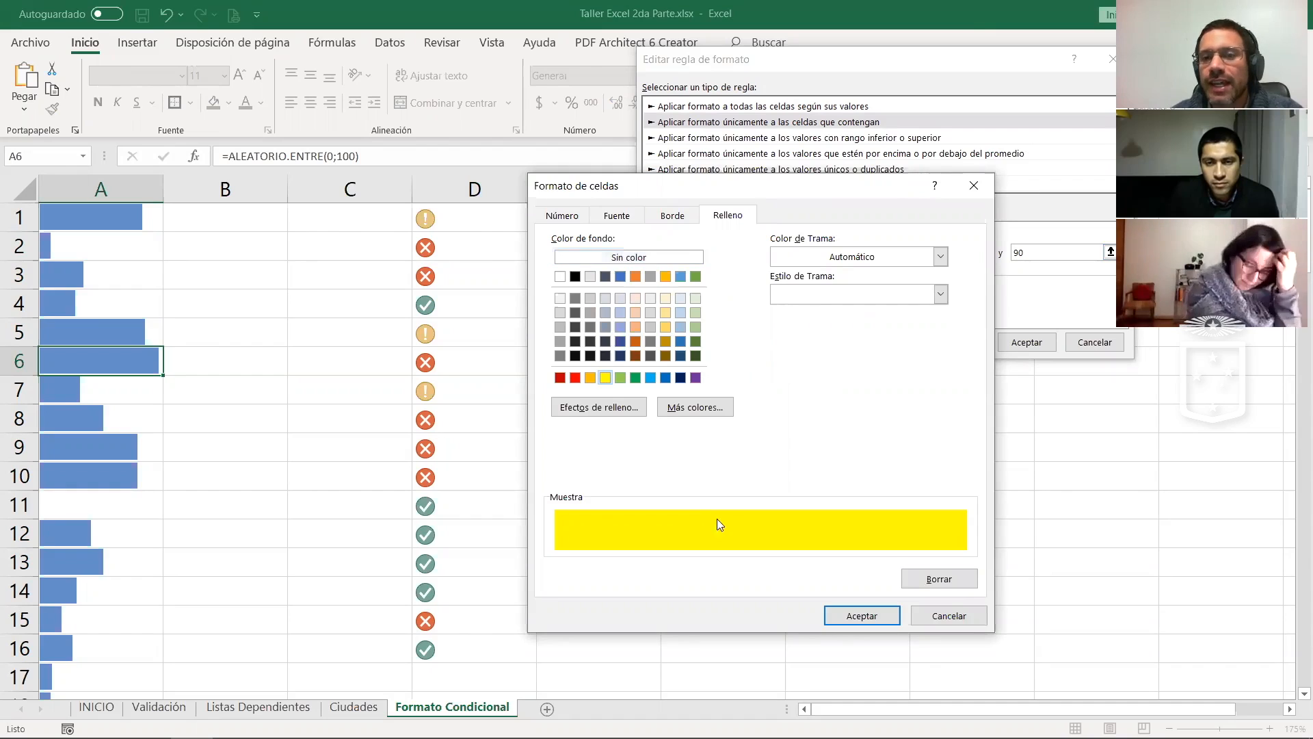
pyautogui.click(670, 219)
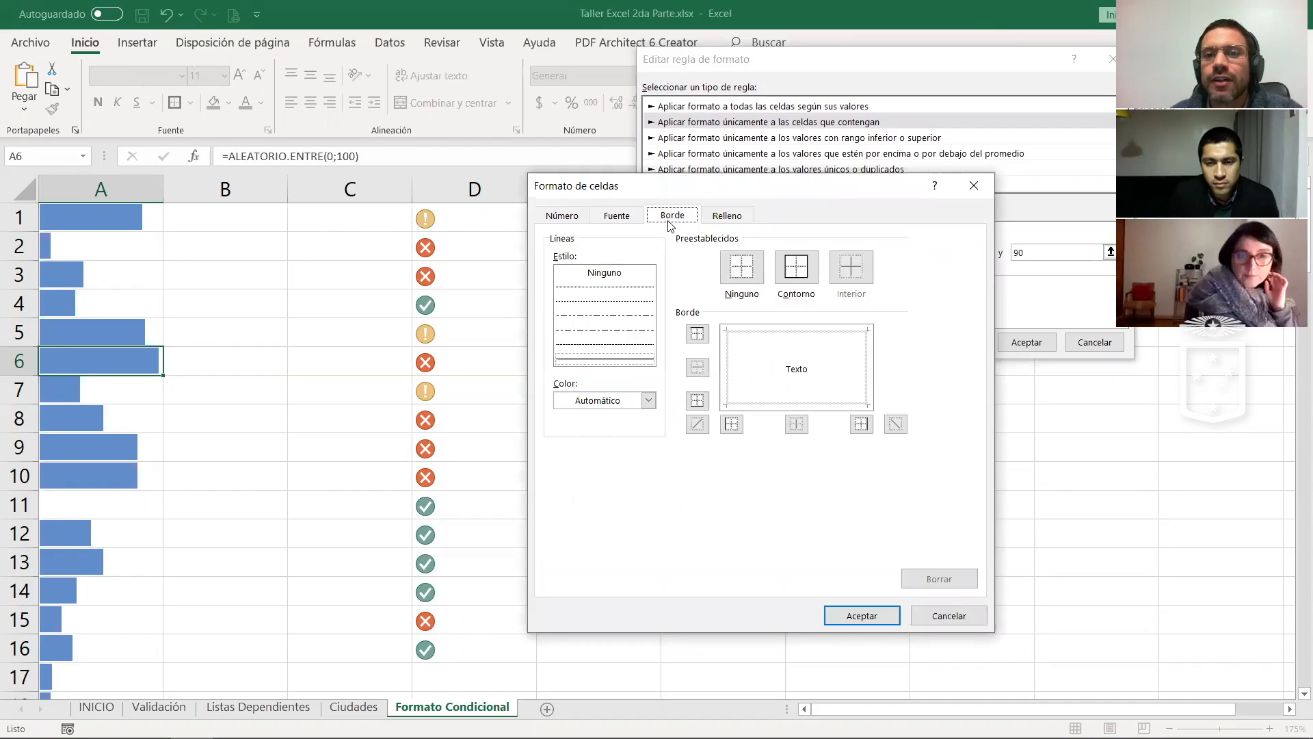
pyautogui.click(611, 216)
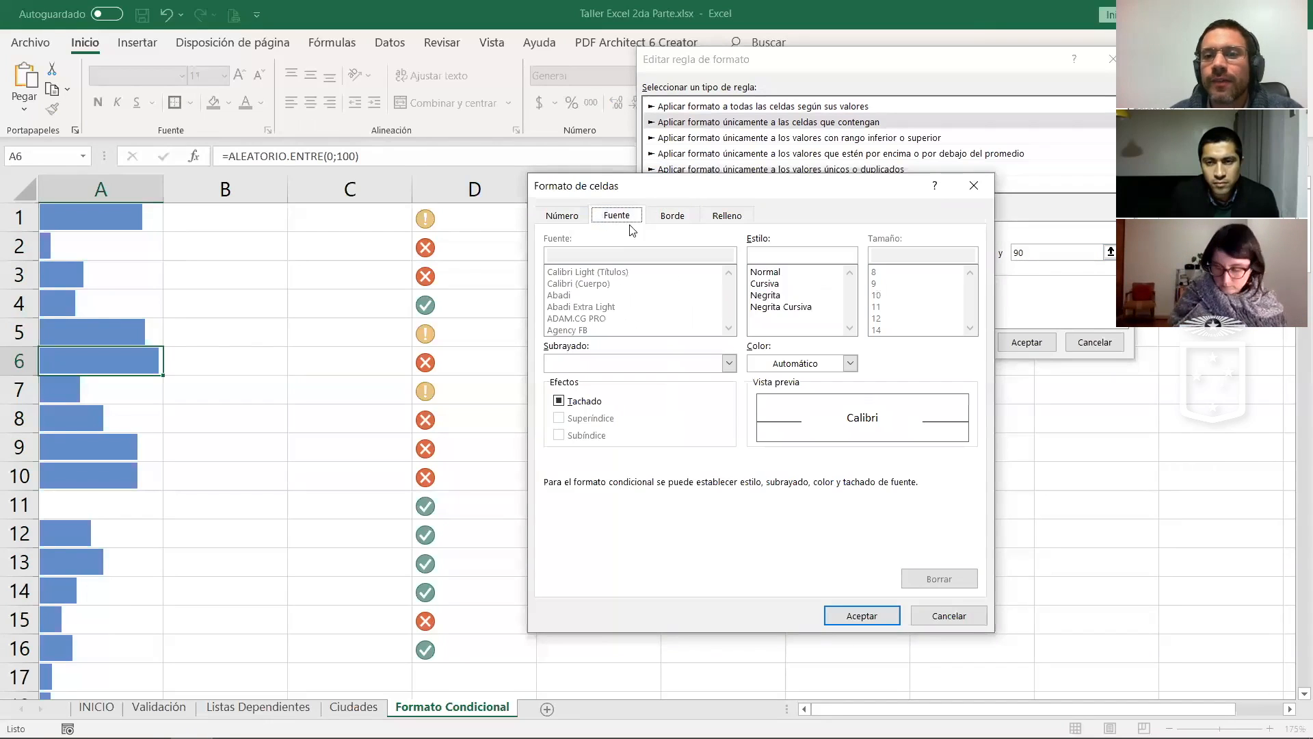
pyautogui.click(765, 295)
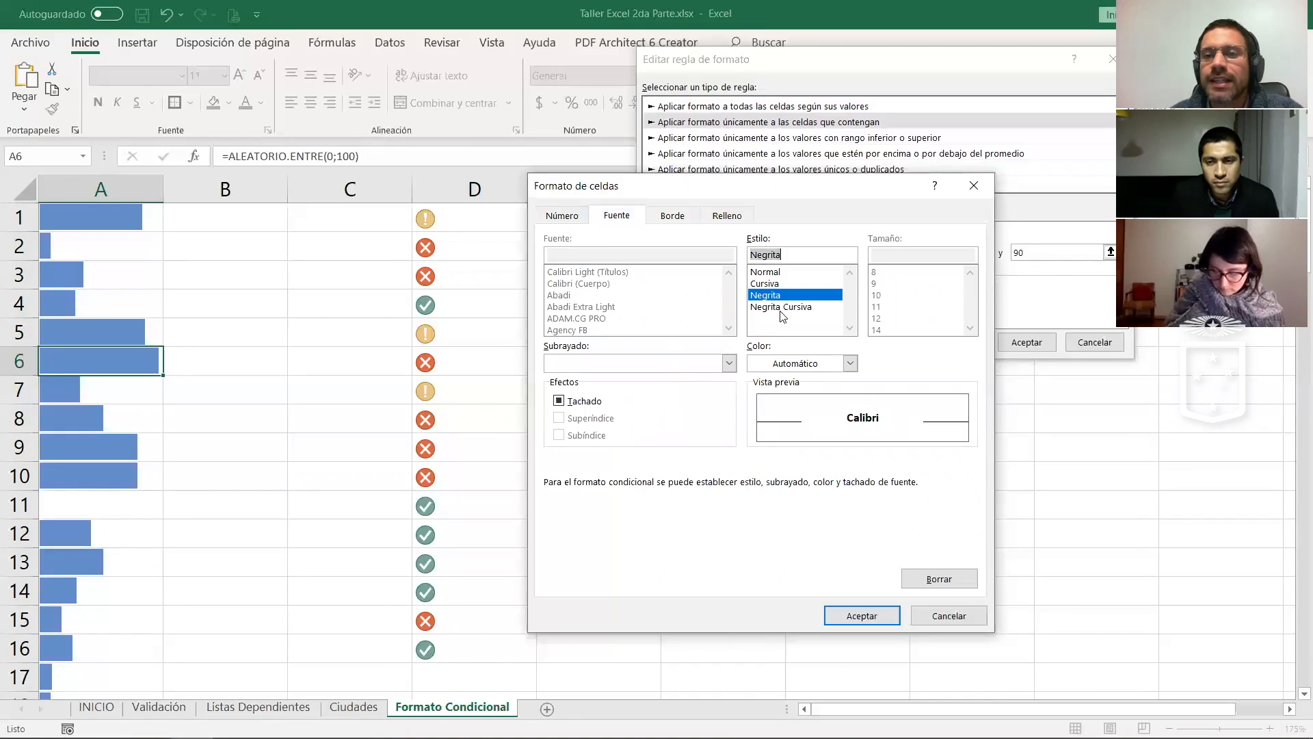
pyautogui.click(727, 216)
pyautogui.click(862, 616)
pyautogui.click(1033, 348)
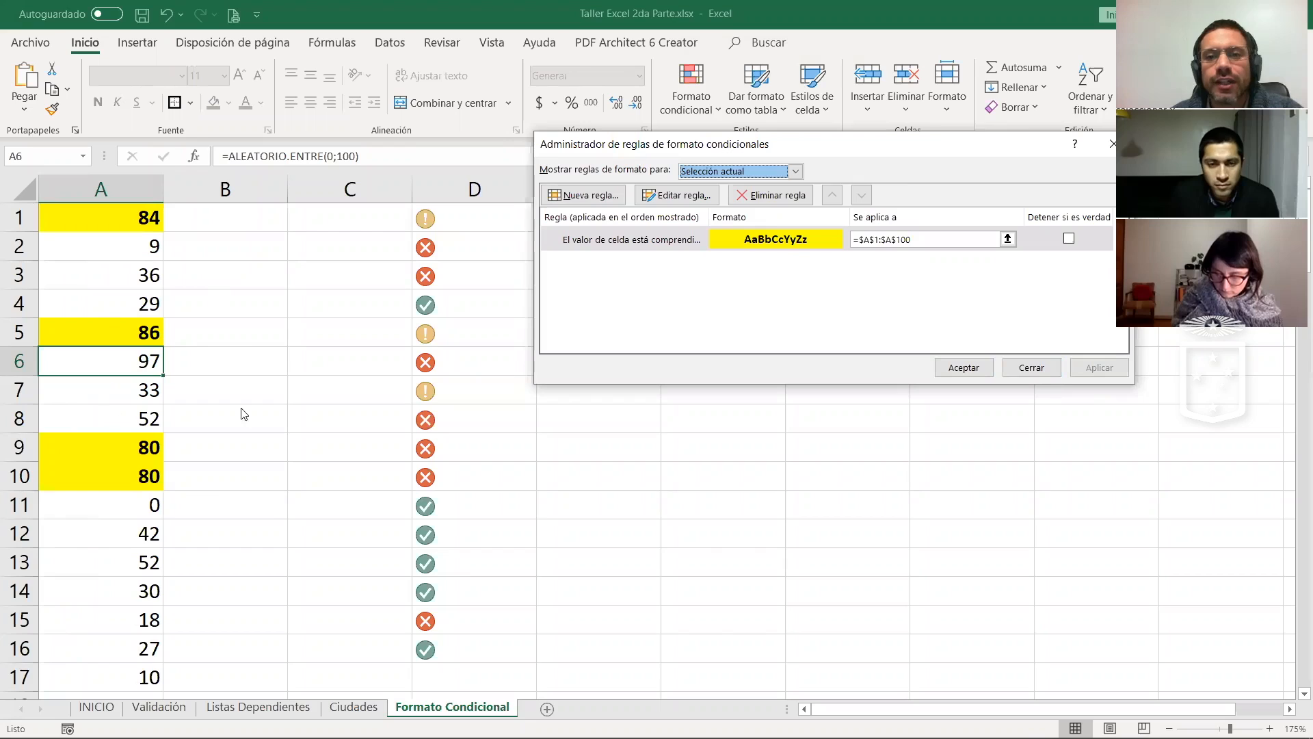
pyautogui.click(962, 368)
# Step: Change the column A rule to format only top or bottom ranked values, using Primeros 10, and apply it
pyautogui.scroll(-3, 124, 380)
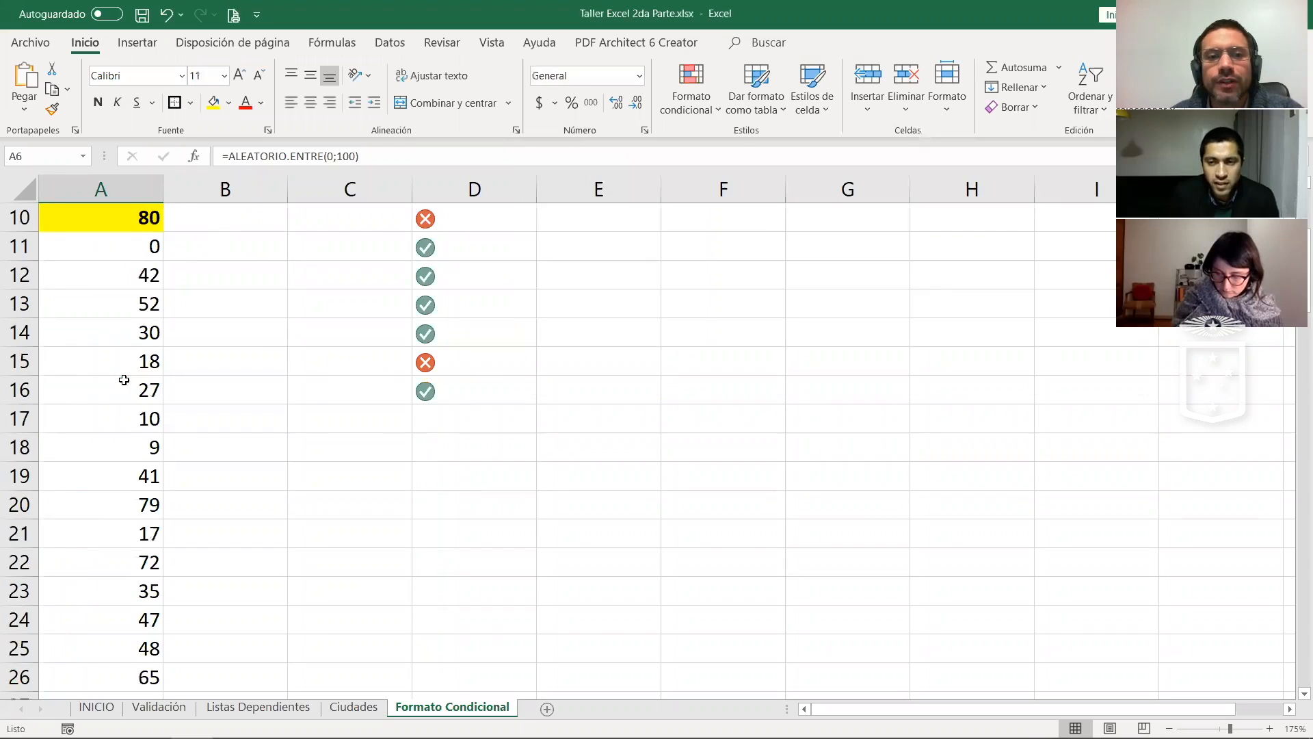
pyautogui.scroll(-18, 124, 381)
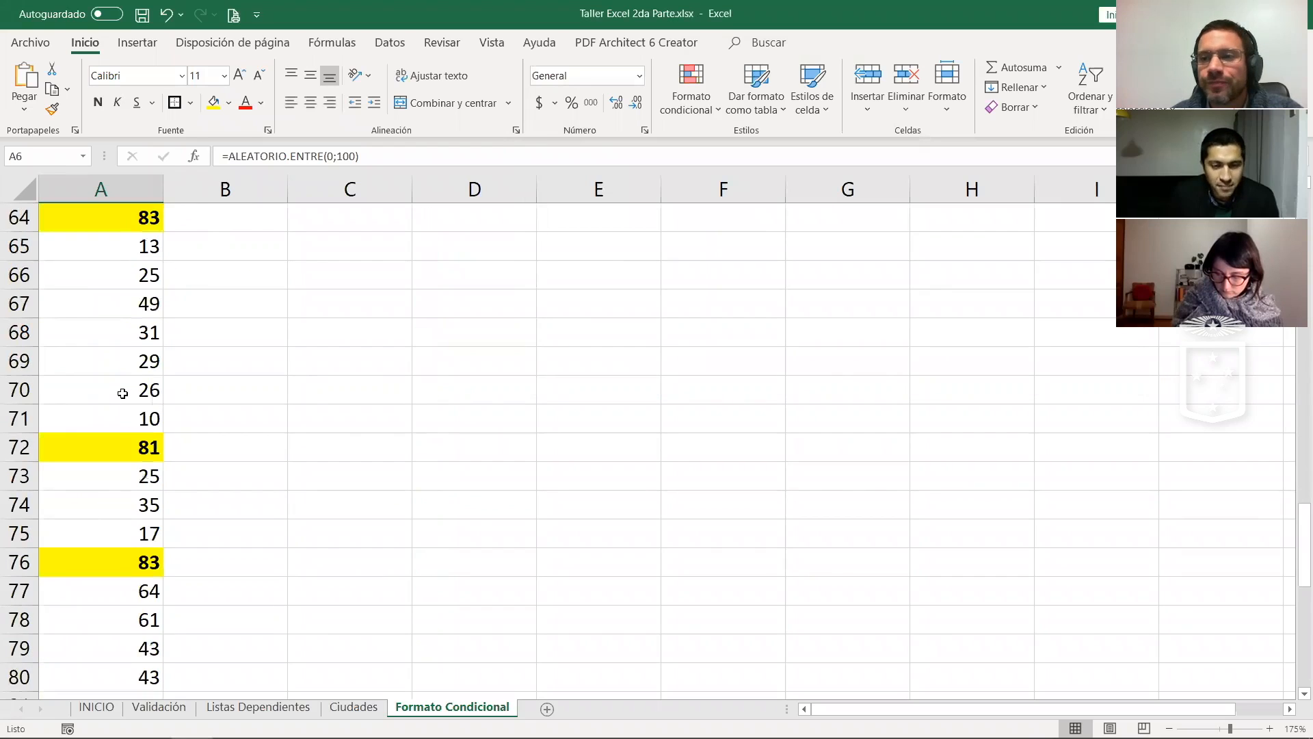
pyautogui.scroll(-1, 123, 394)
pyautogui.scroll(12, 130, 390)
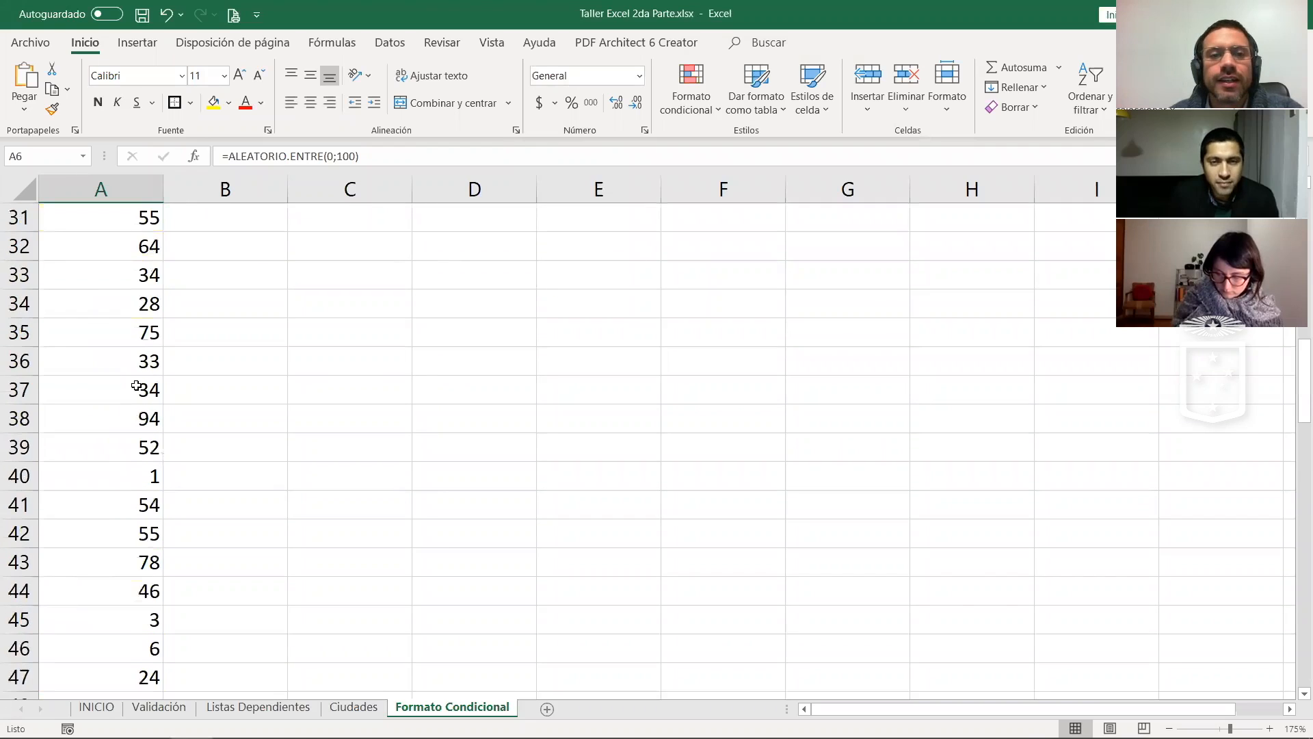
pyautogui.scroll(9, 136, 386)
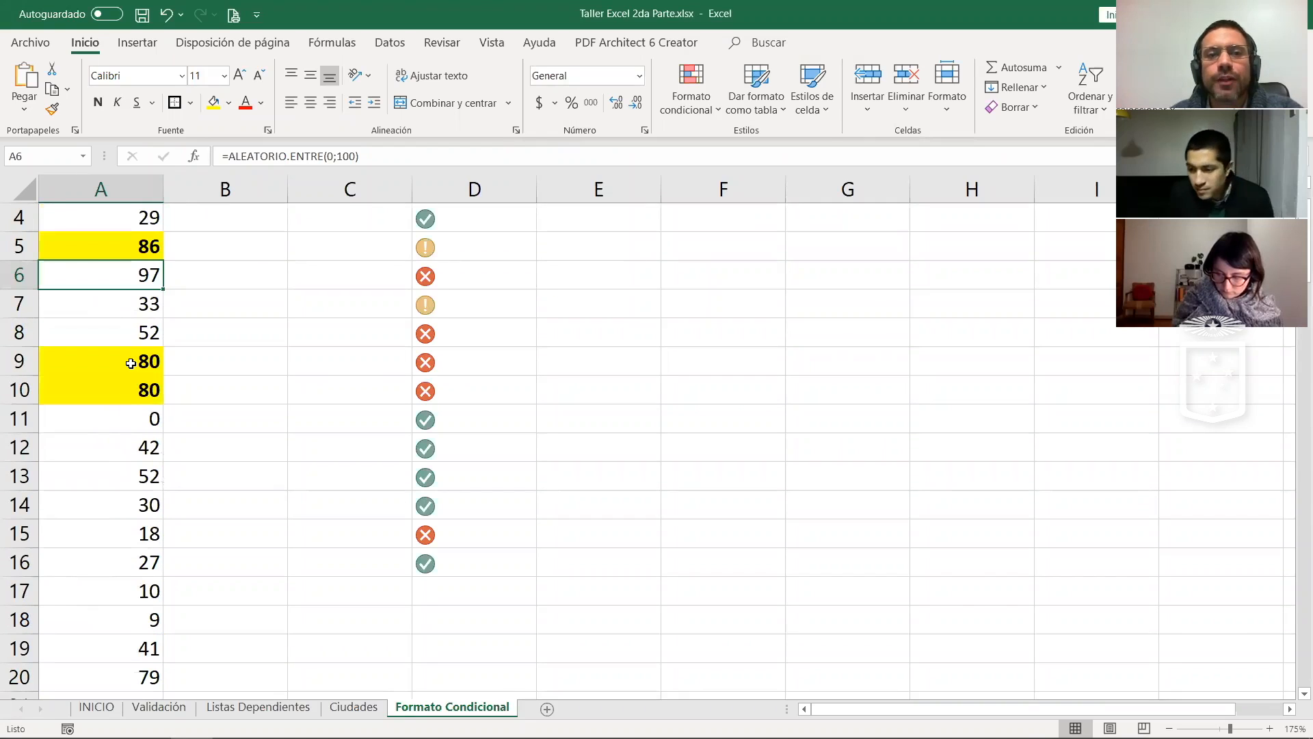
pyautogui.hotkey('ctrl', 'Home')
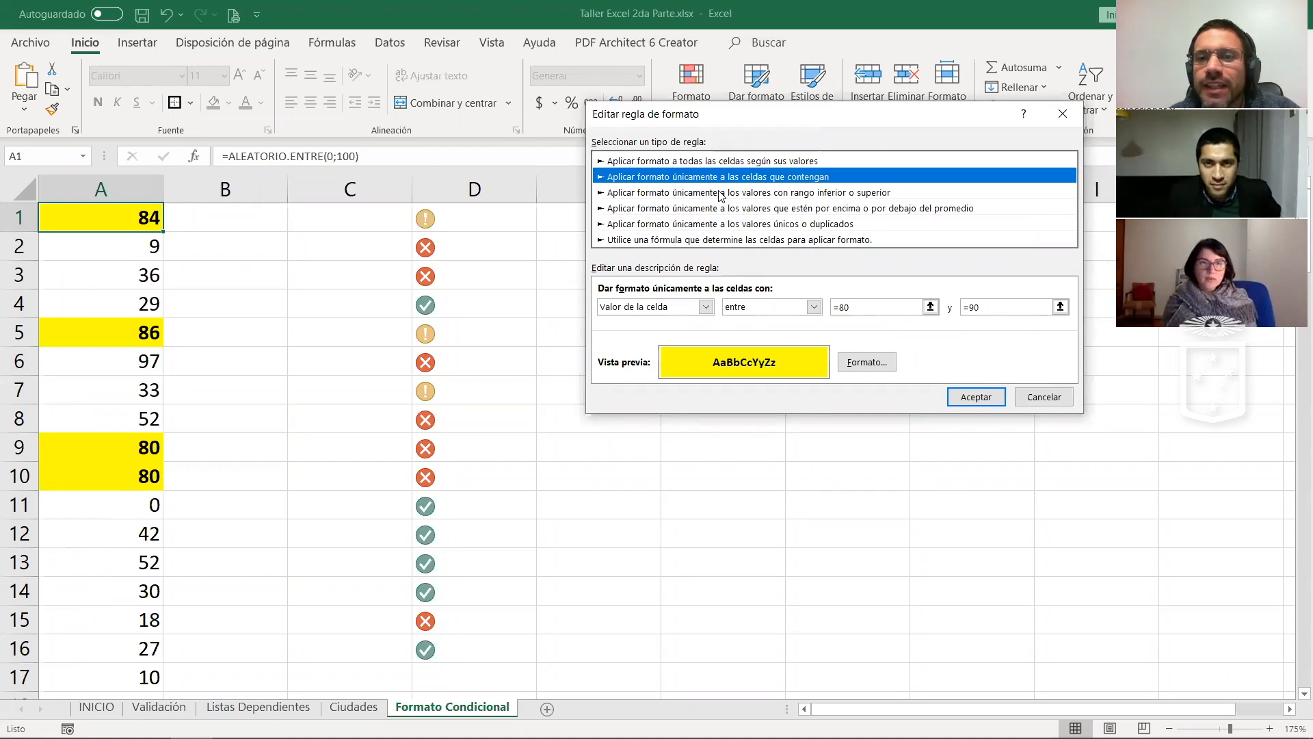
pyautogui.click(727, 194)
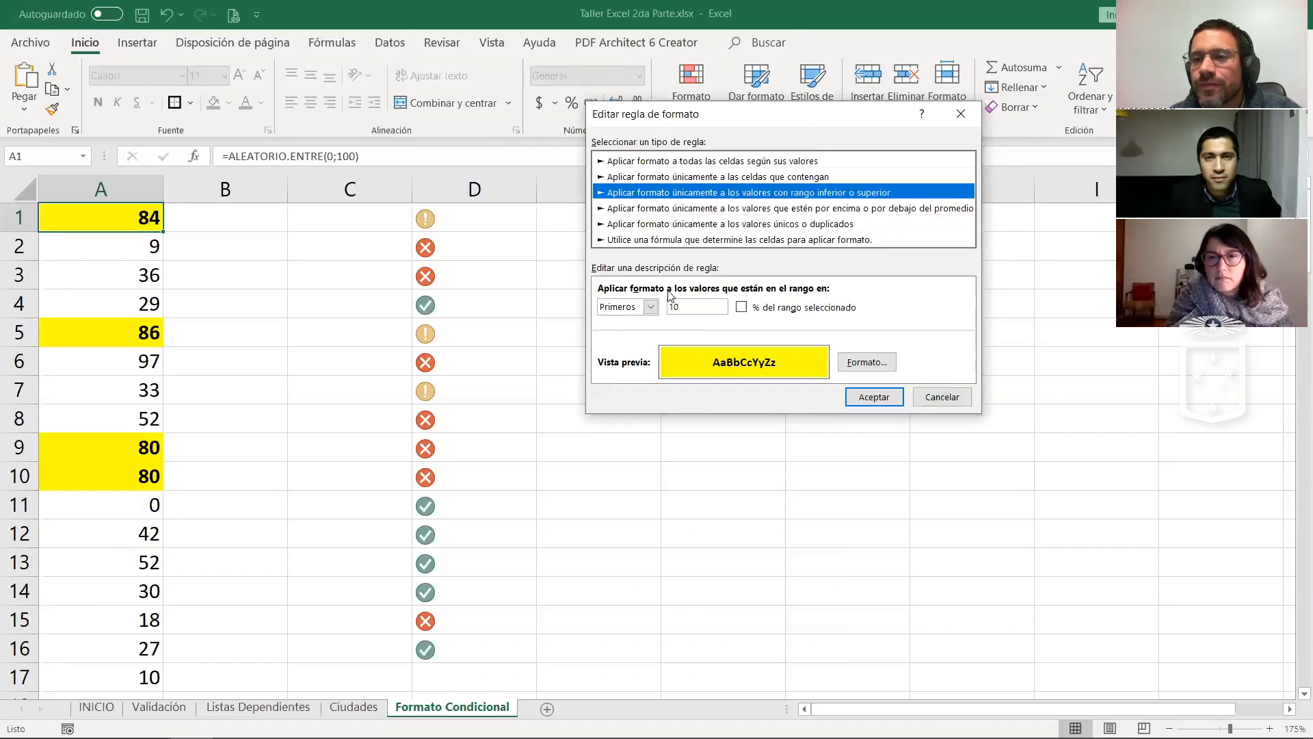
pyautogui.click(873, 397)
pyautogui.click(1094, 367)
pyautogui.click(959, 368)
# Step: Review which column A values the top 10 rule highlights, from the first row through row 100
pyautogui.scroll(-10, 113, 397)
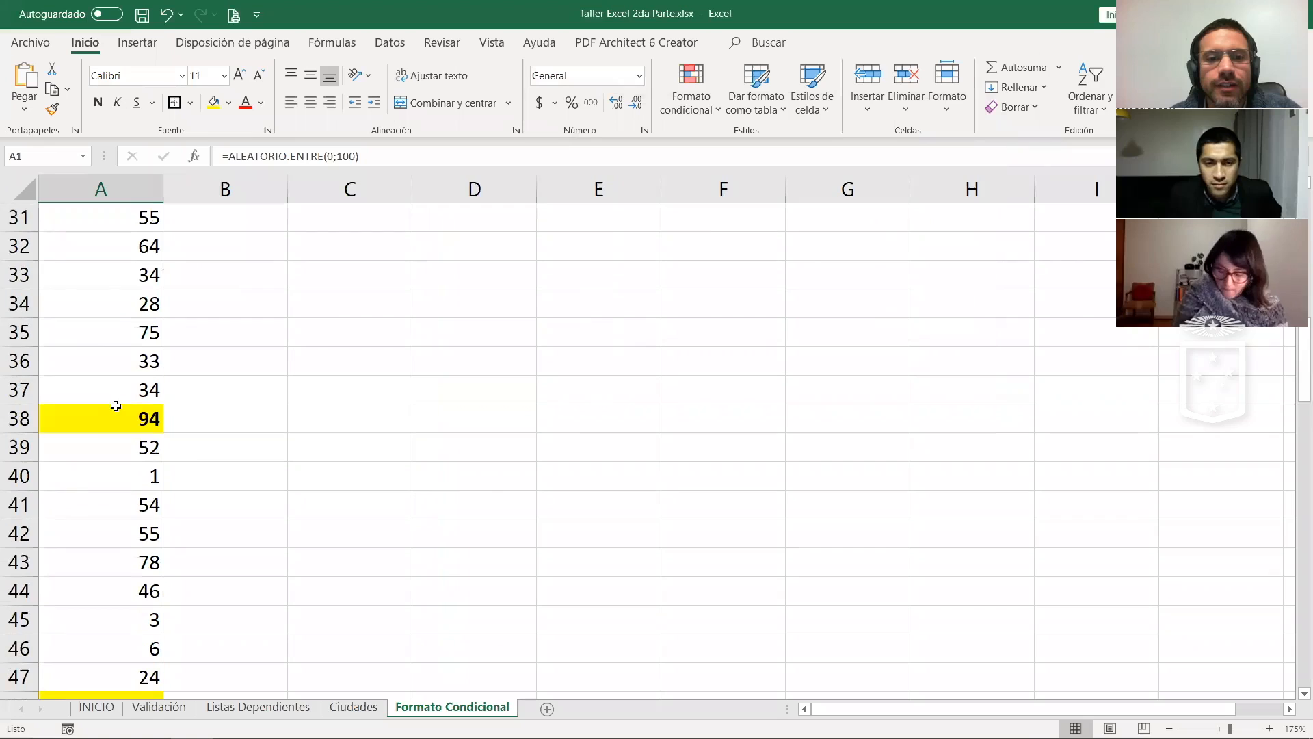
pyautogui.scroll(-14, 115, 406)
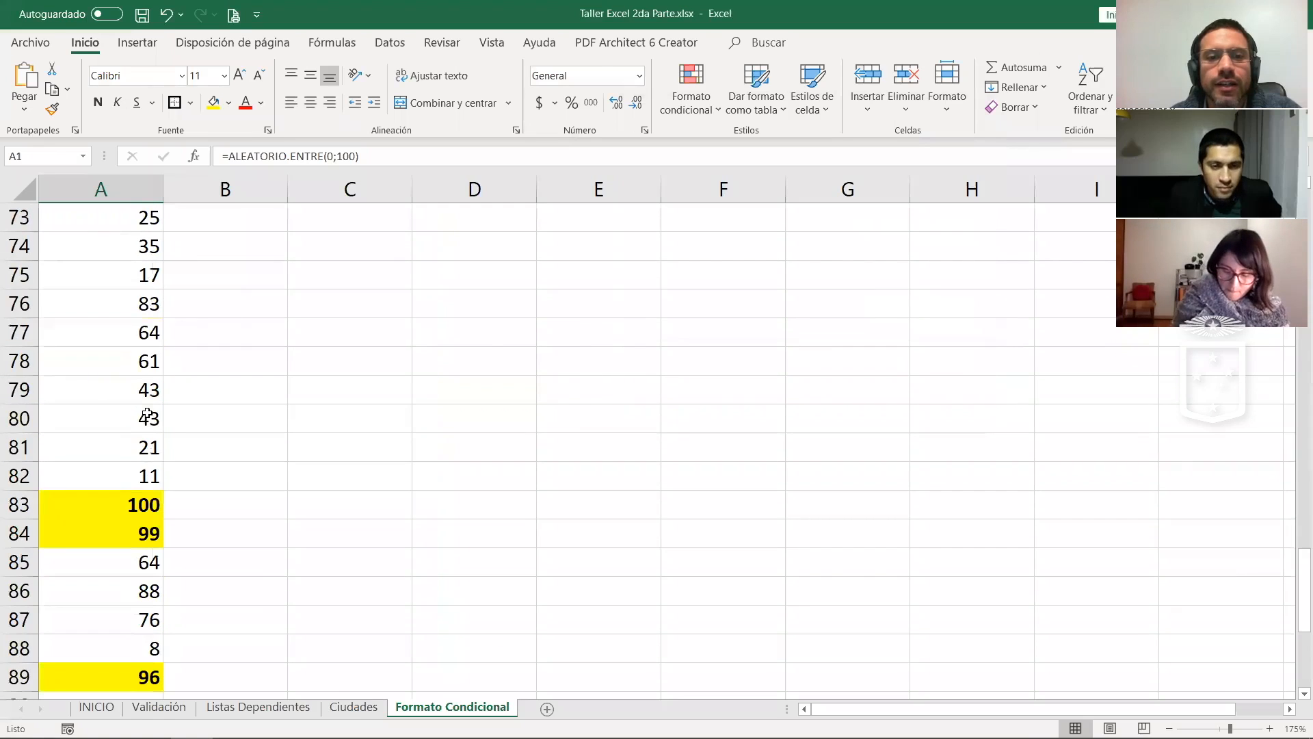
pyautogui.scroll(-7, 137, 457)
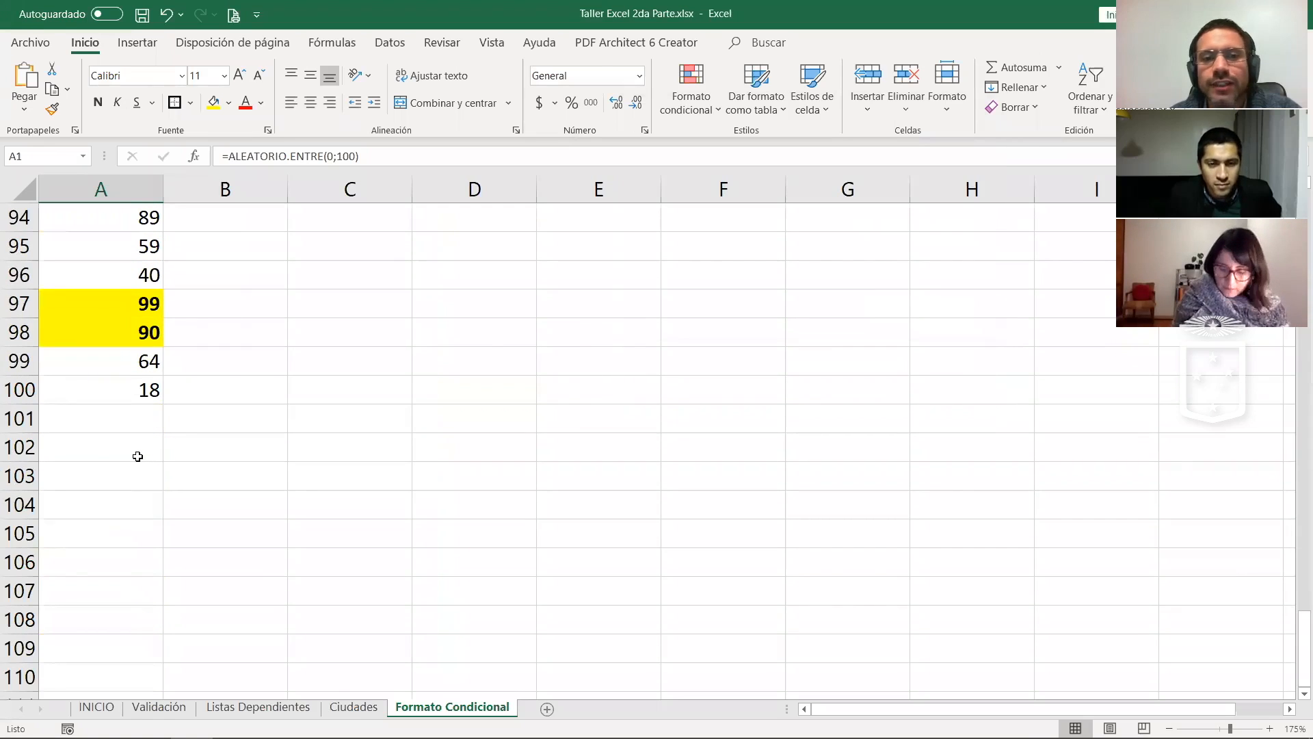
pyautogui.scroll(16, 134, 366)
pyautogui.scroll(15, 135, 377)
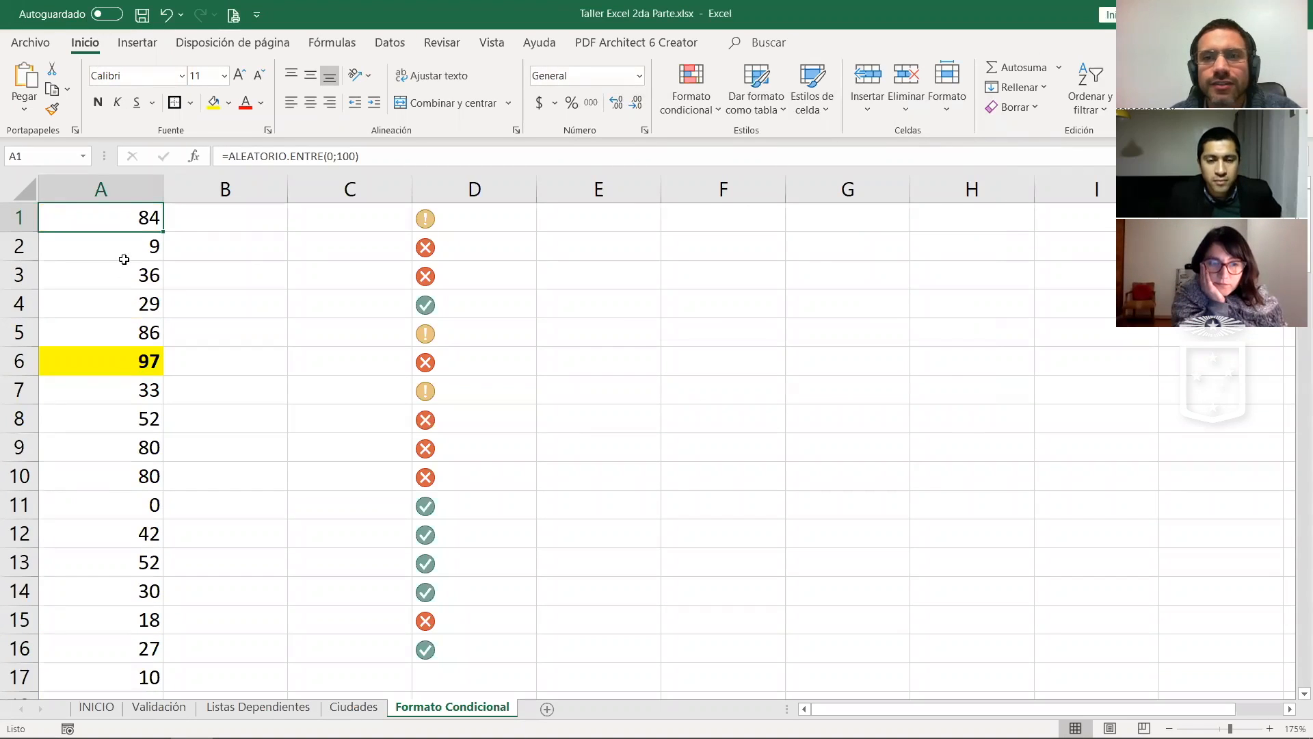
# Step: Edit the column A ranking rule to format the Primeros 10 as a percentage of the selected range, and apply it
pyautogui.click(124, 259)
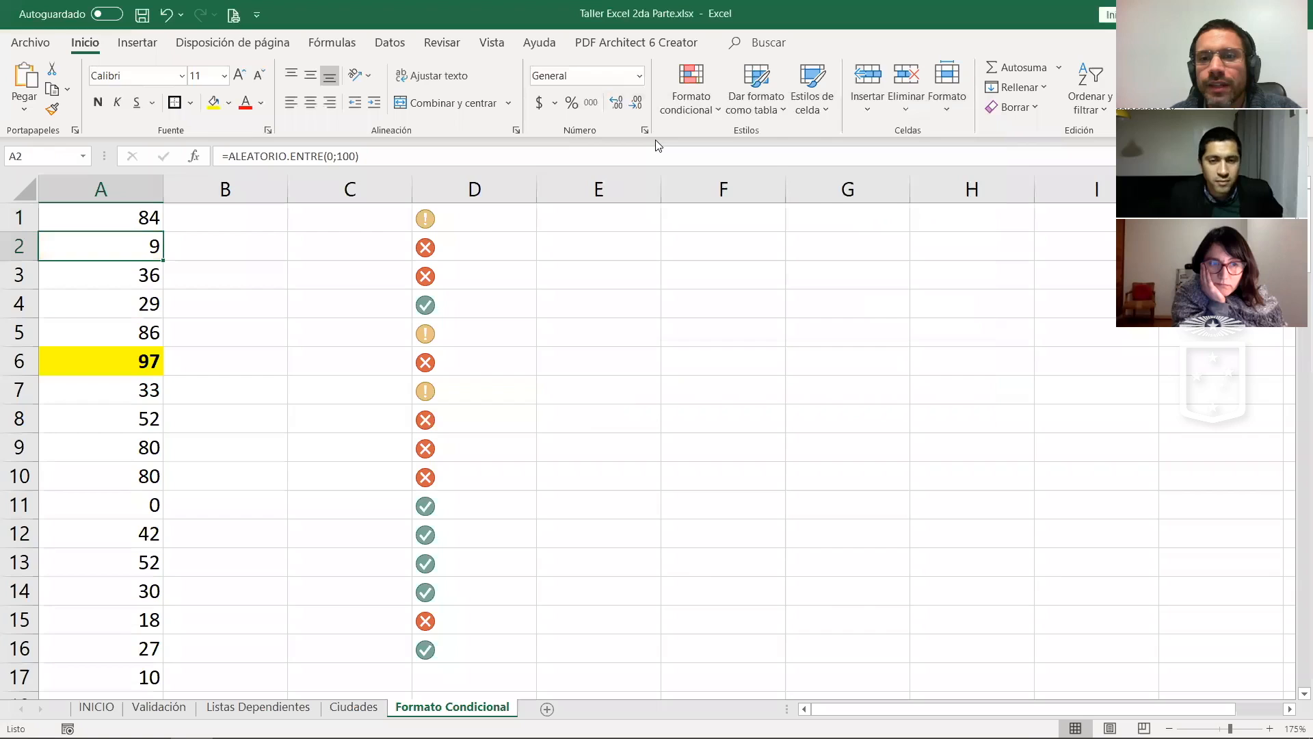
pyautogui.doubleClick(734, 238)
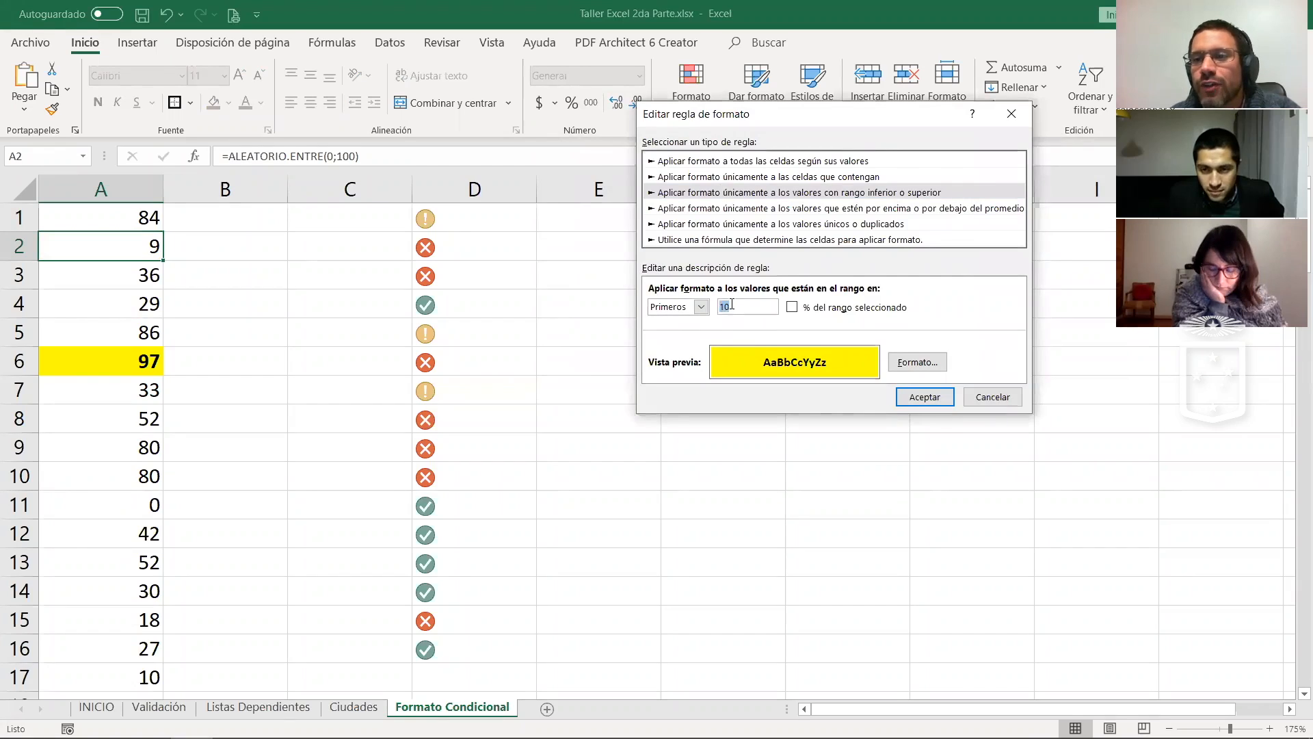
pyautogui.click(697, 309)
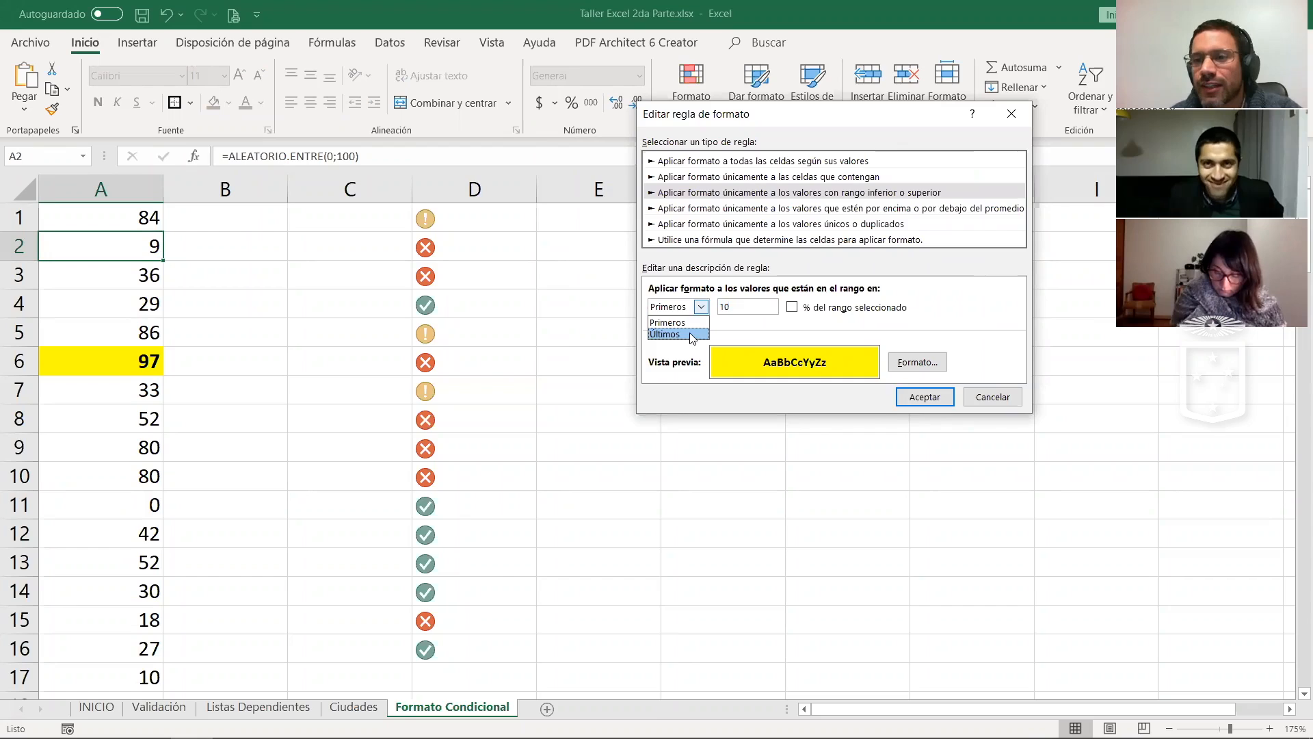
pyautogui.click(697, 309)
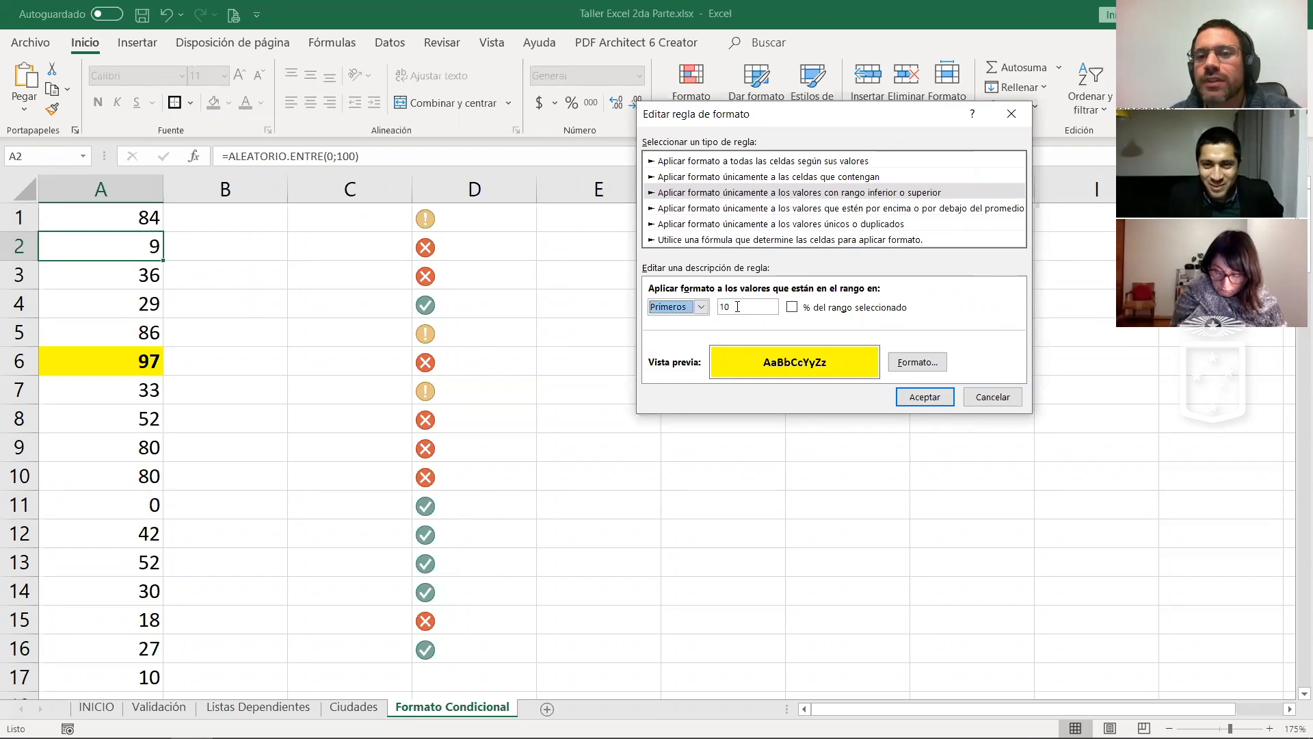
pyautogui.click(733, 307)
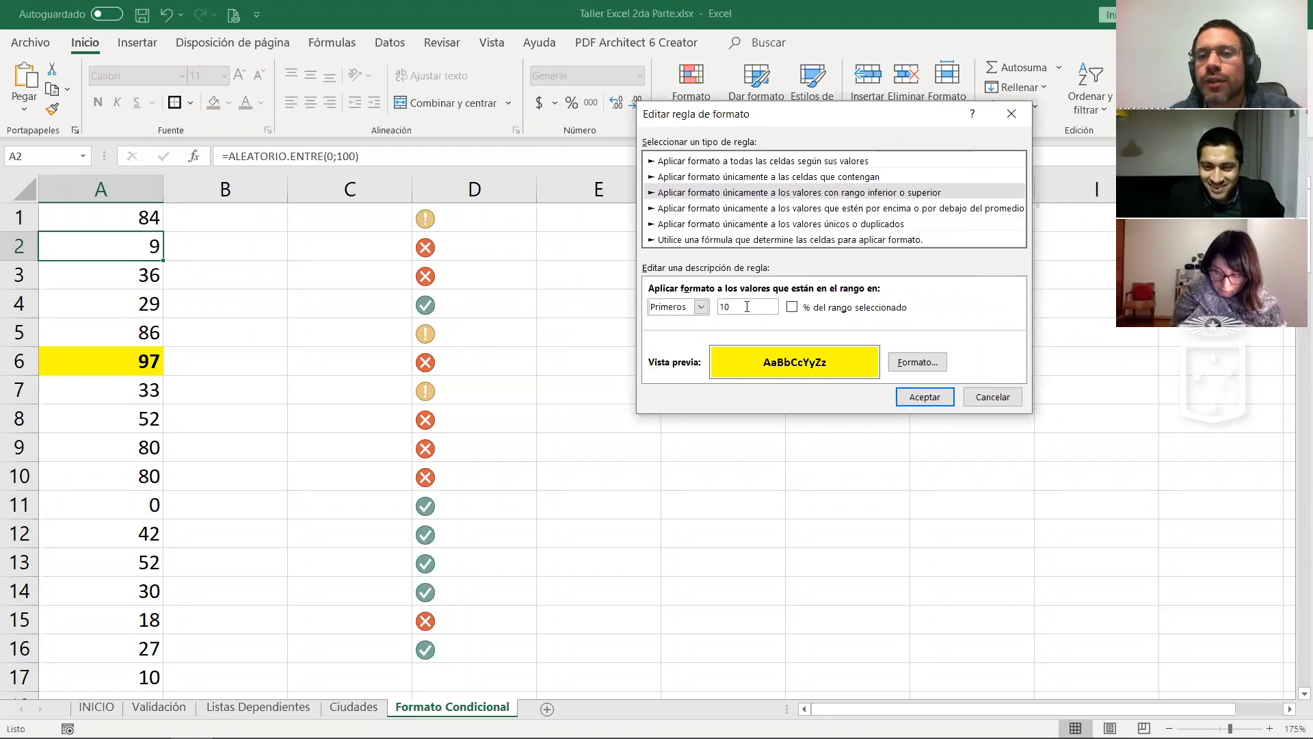
pyautogui.click(791, 308)
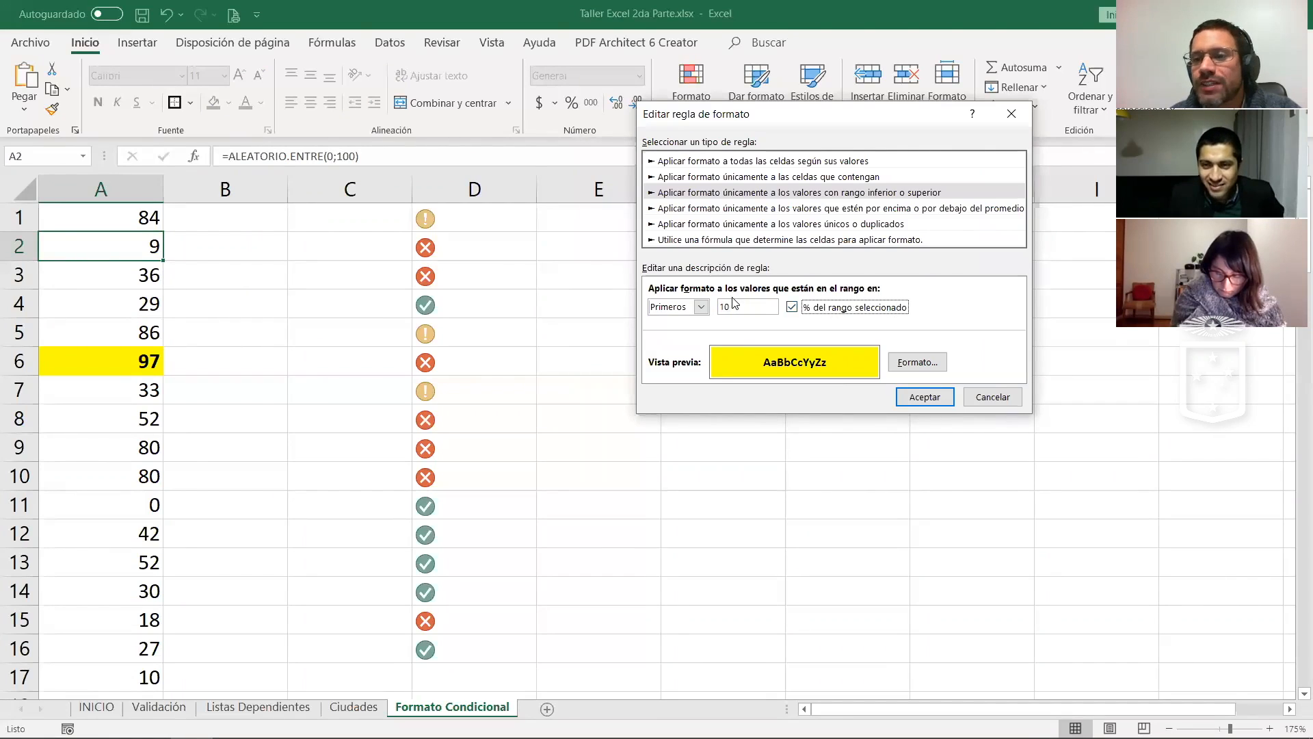
pyautogui.click(914, 397)
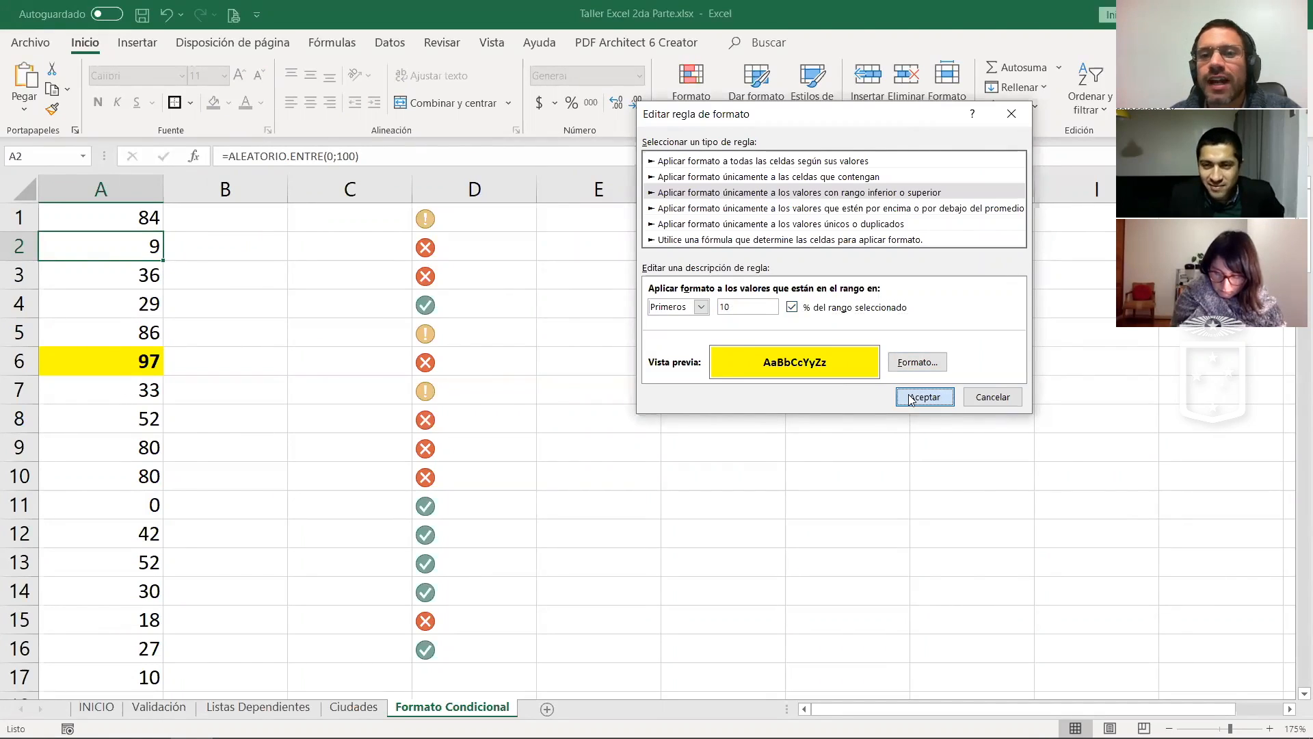
pyautogui.click(1082, 370)
pyautogui.click(964, 368)
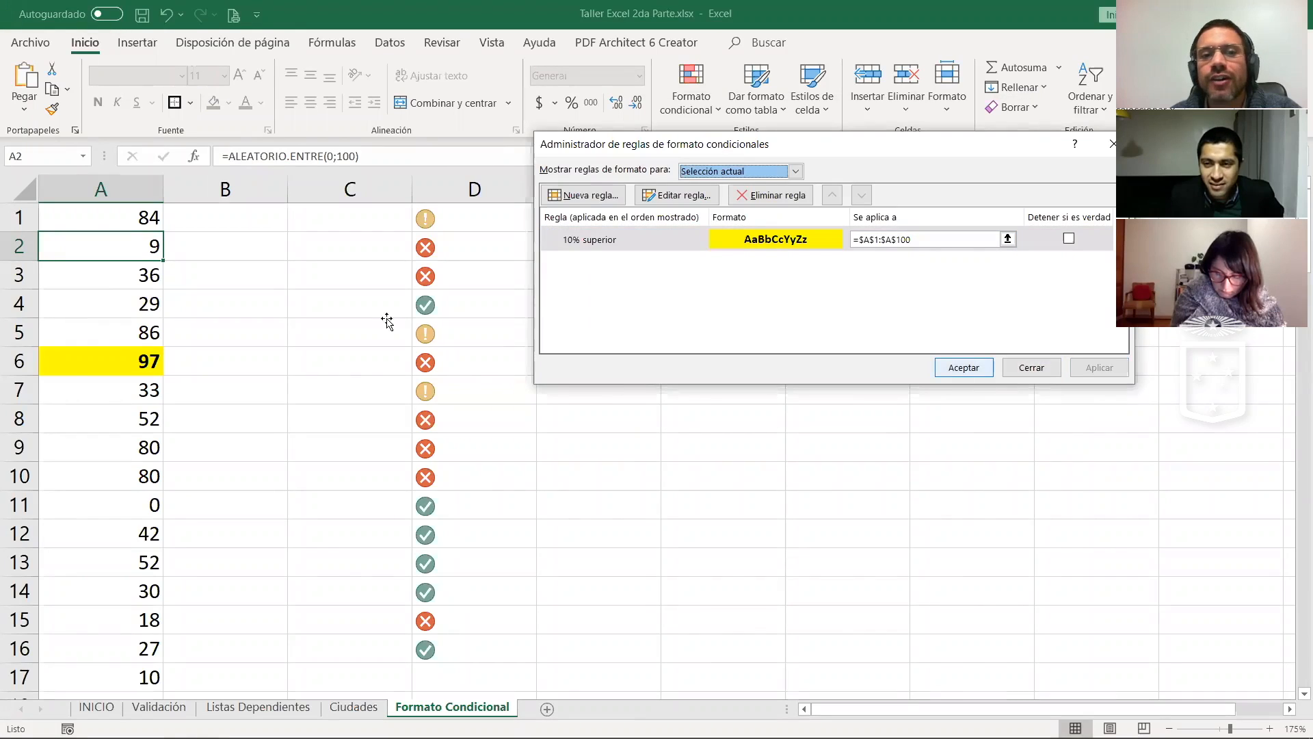
# Step: Examine which cells in A1:A100 the top 10 percent rule highlights
pyautogui.click(390, 322)
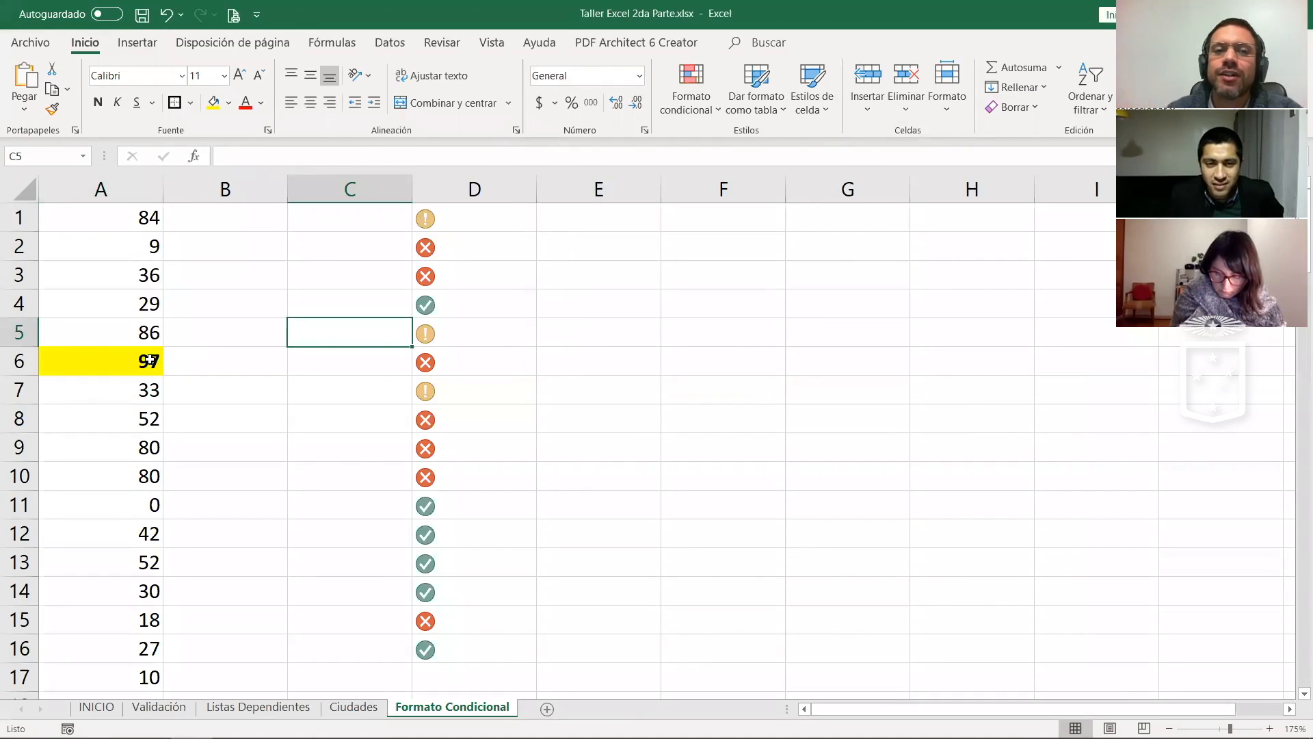
pyautogui.scroll(-4, 151, 363)
pyautogui.scroll(-17, 155, 390)
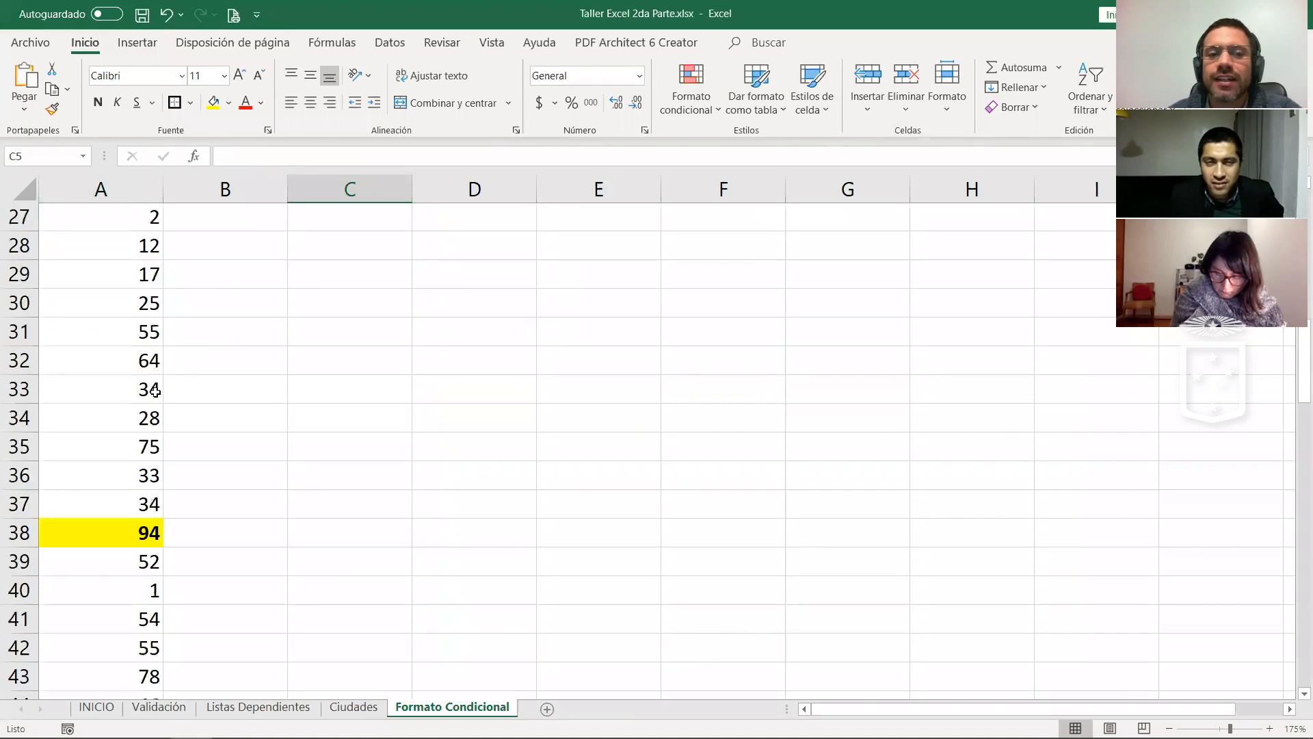
pyautogui.scroll(-6, 154, 430)
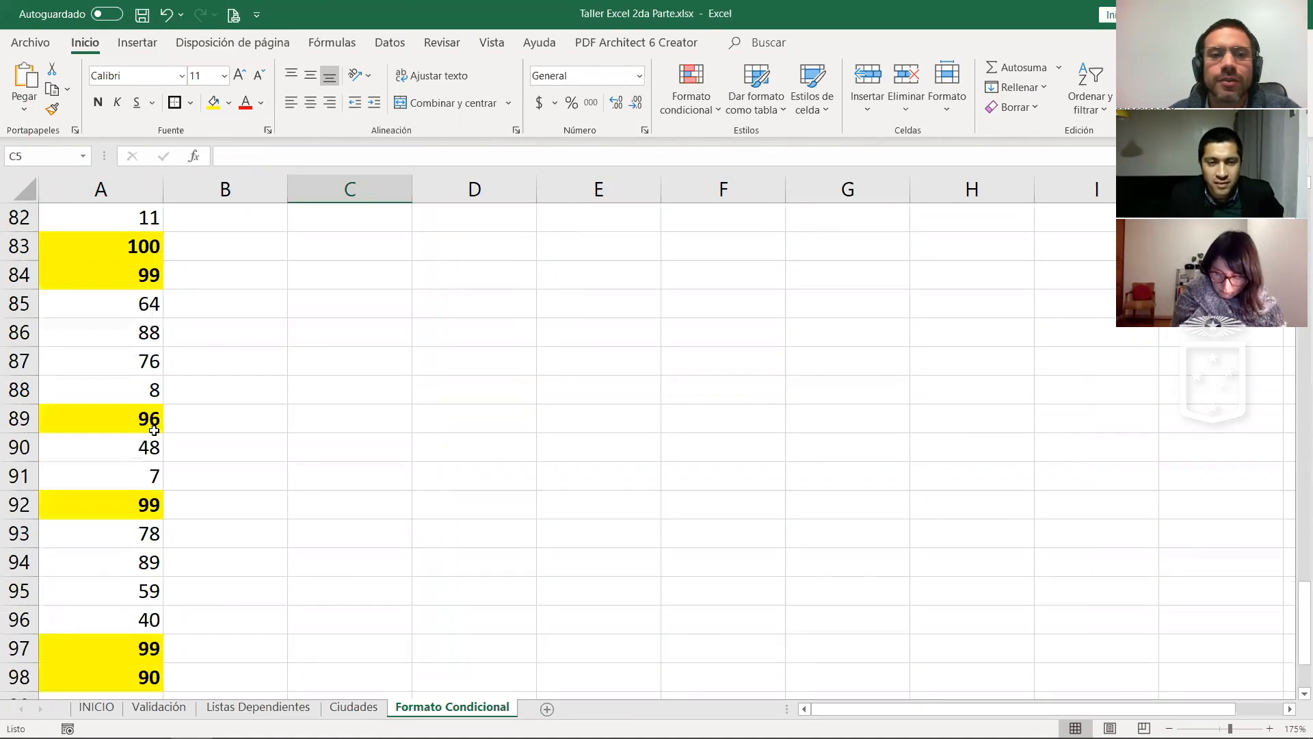
pyautogui.scroll(-3, 156, 426)
pyautogui.scroll(5, 171, 414)
pyautogui.scroll(15, 174, 409)
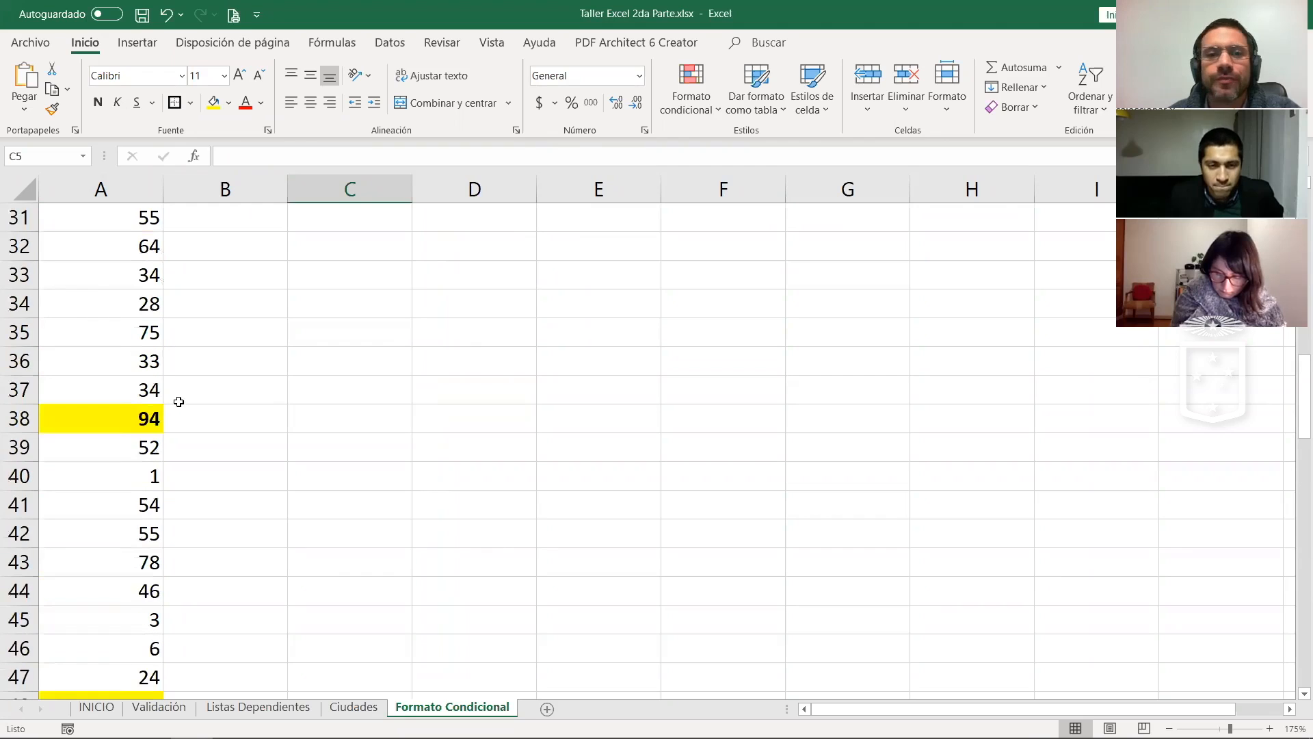
pyautogui.scroll(10, 116, 273)
# Step: Change the column A rule to format only values "por encima de" the average of the range, and apply it
pyautogui.click(130, 271)
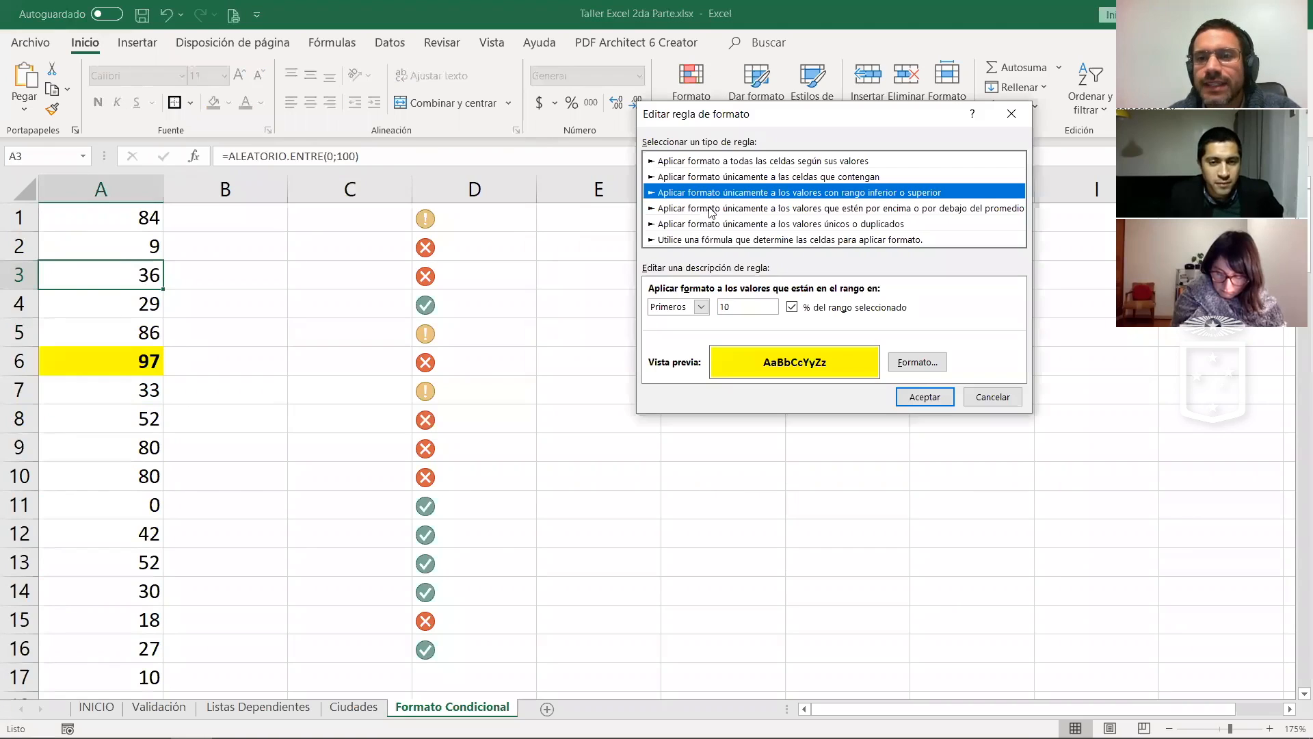
pyautogui.click(701, 209)
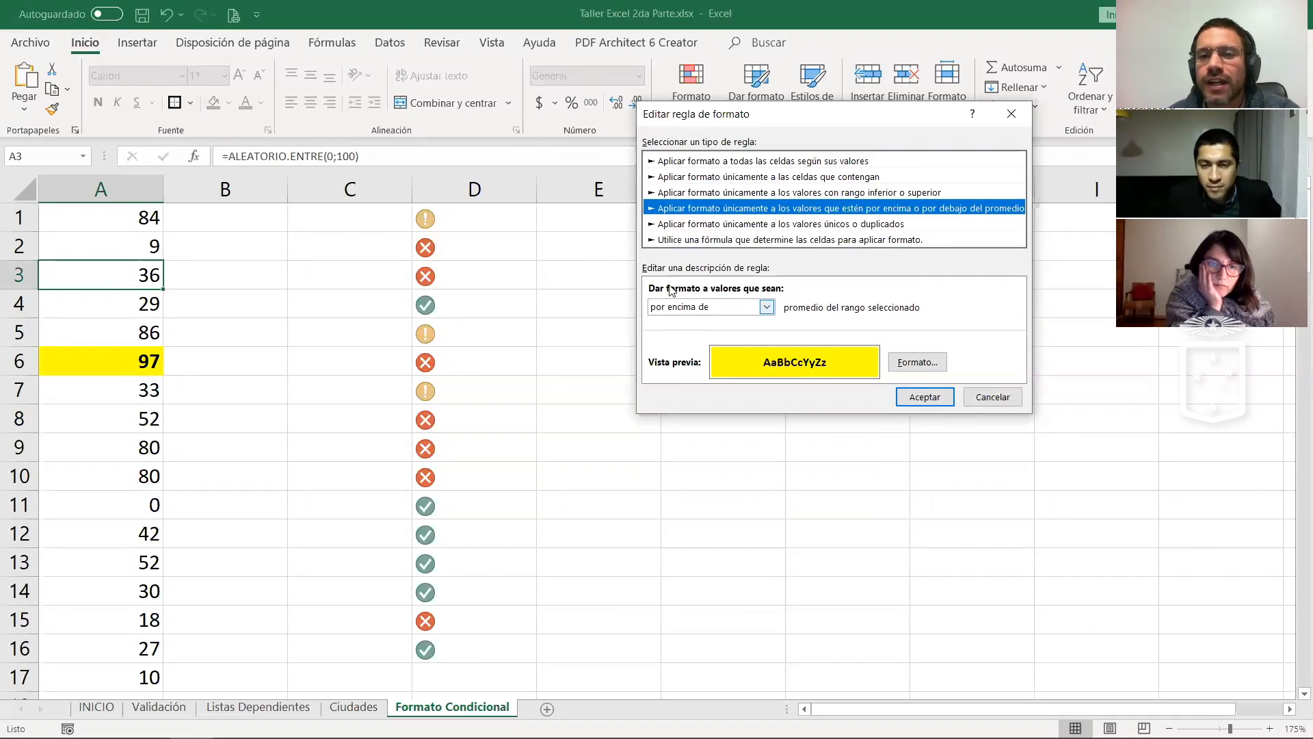
pyautogui.click(923, 402)
pyautogui.click(1087, 368)
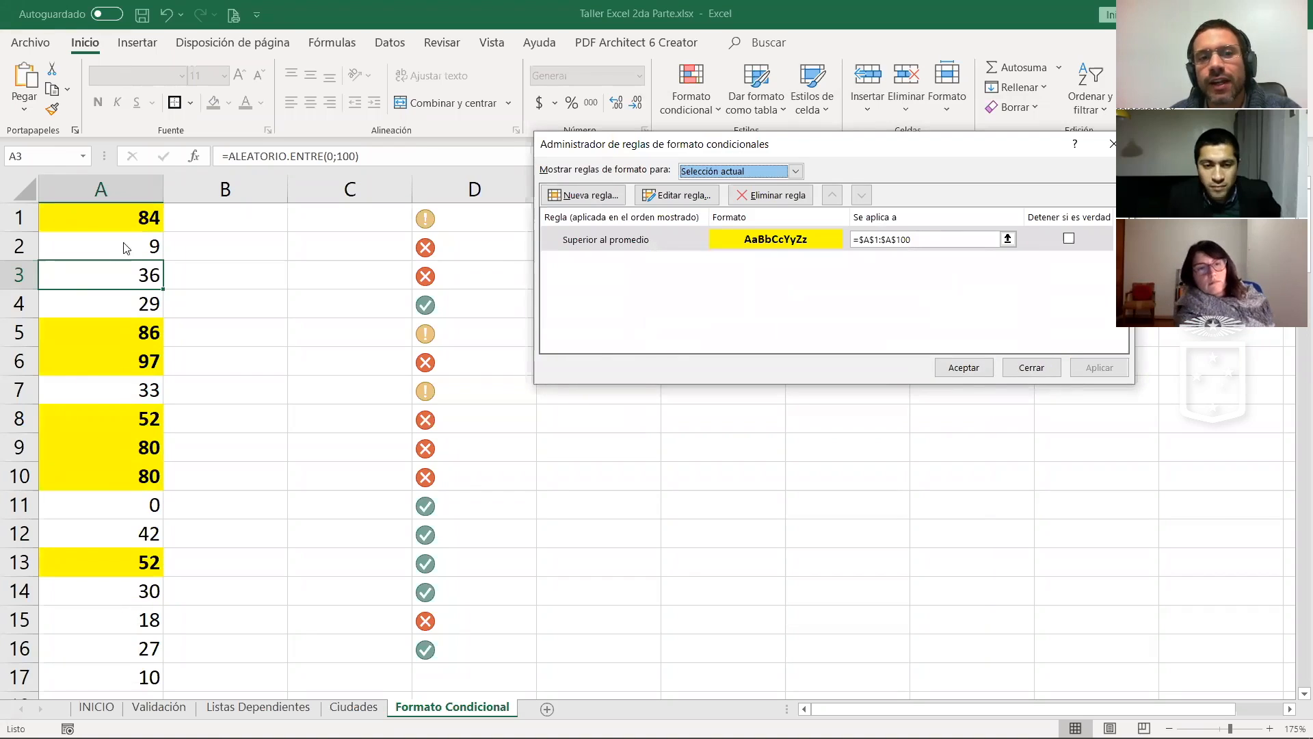
pyautogui.click(983, 368)
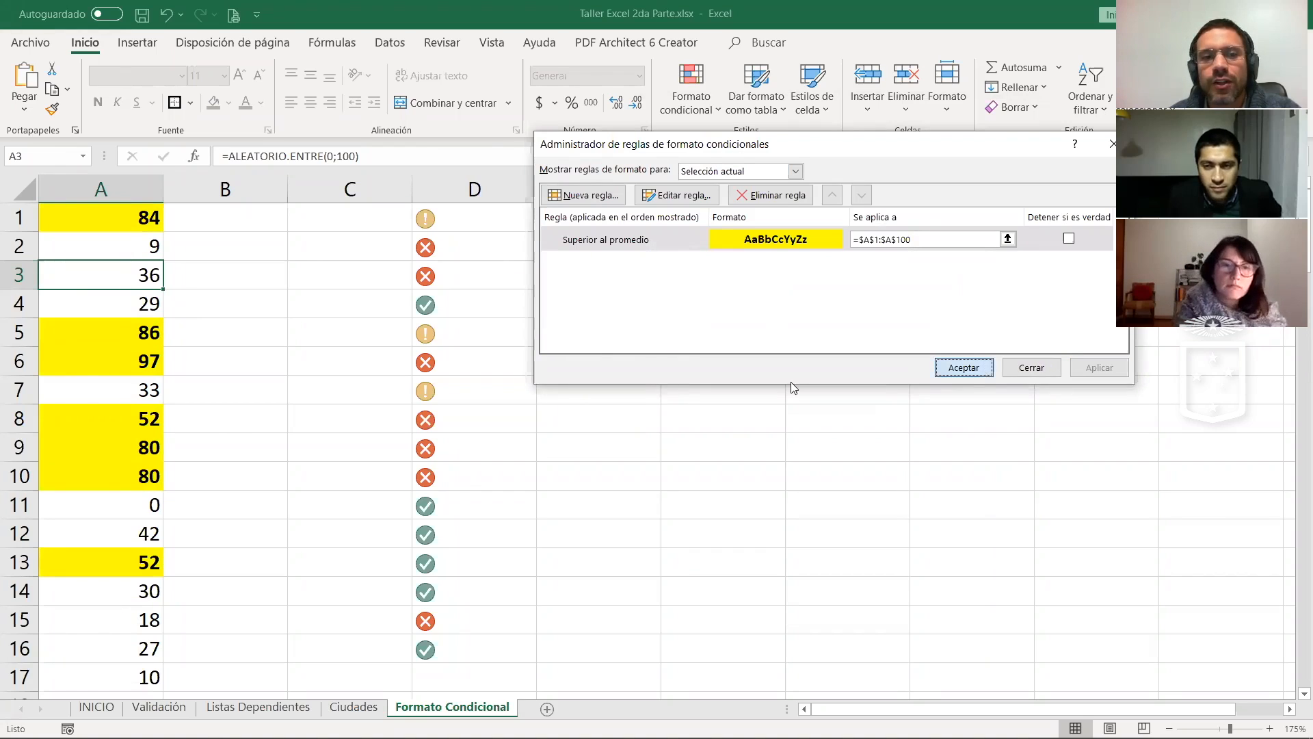
# Step: Check the average of A1:A100 and compare it with the highlighted values down the column
pyautogui.scroll(-5, 217, 425)
pyautogui.scroll(5, 123, 253)
pyautogui.click(103, 217)
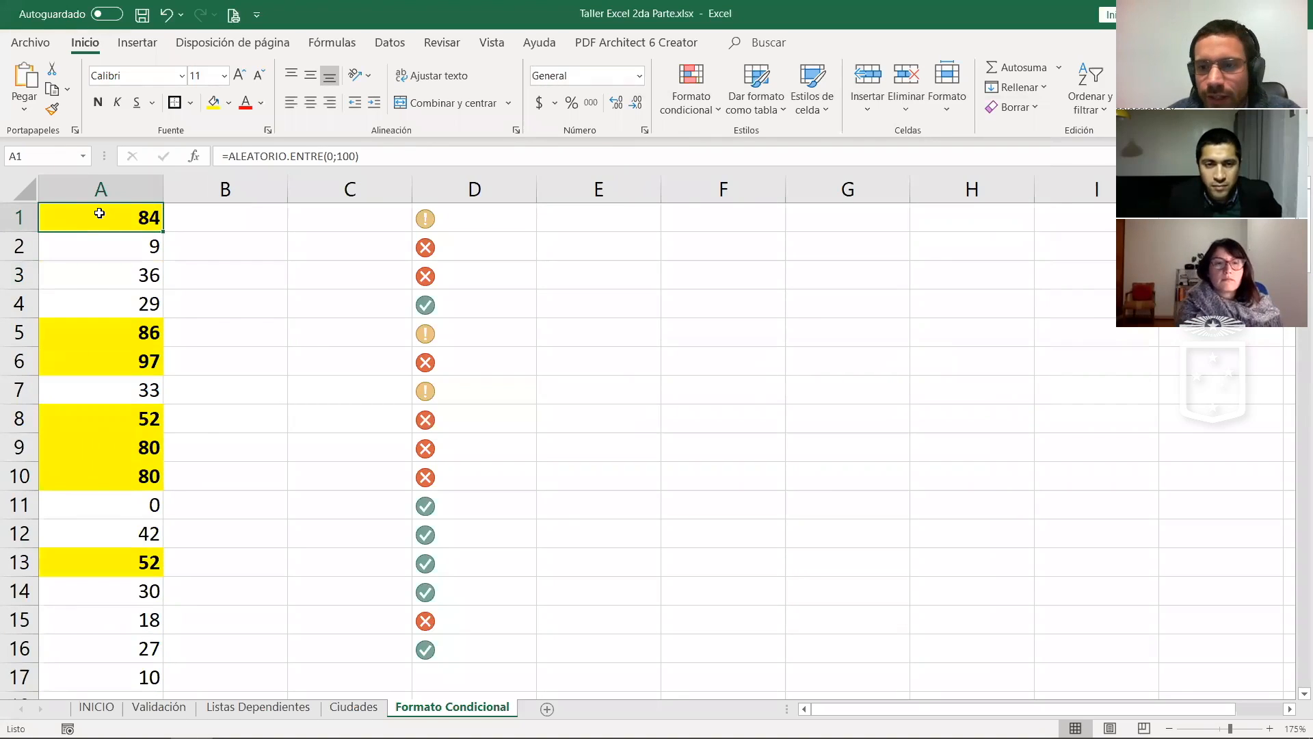
pyautogui.hotkey('ctrl', 'shift', 'Down')
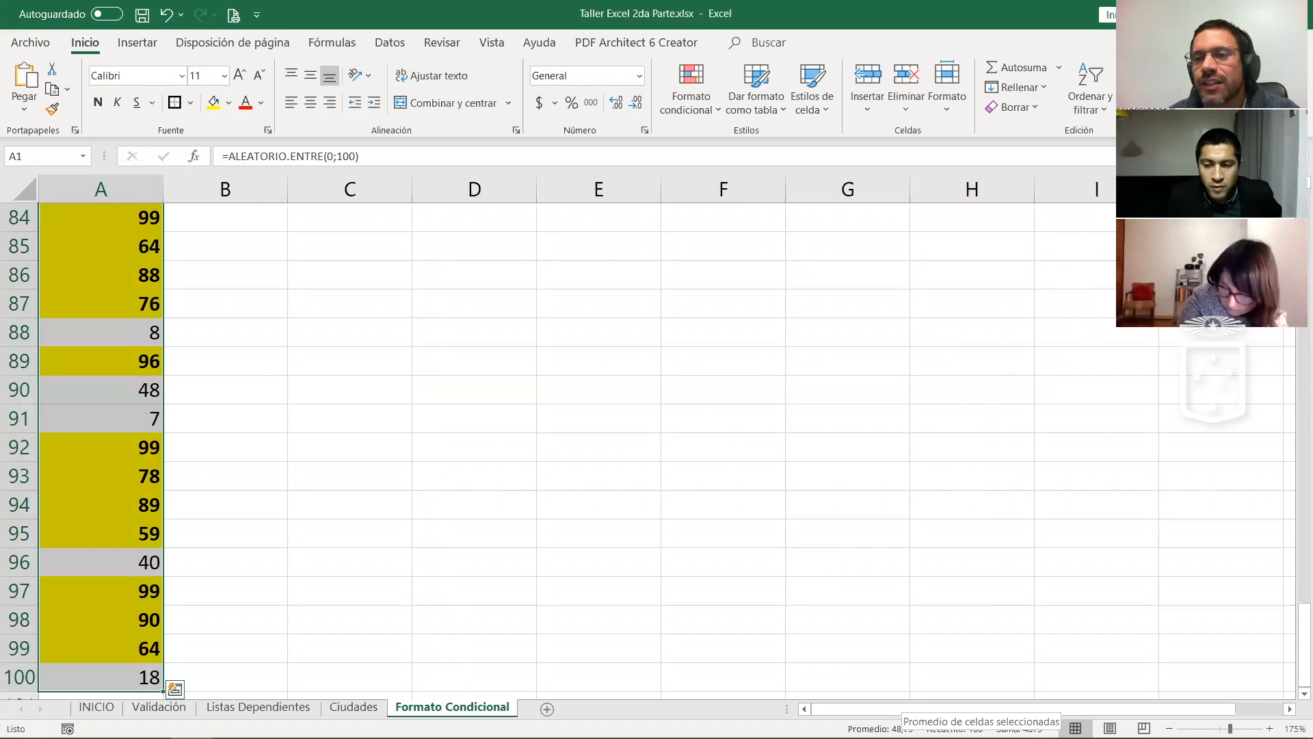
pyautogui.click(309, 217)
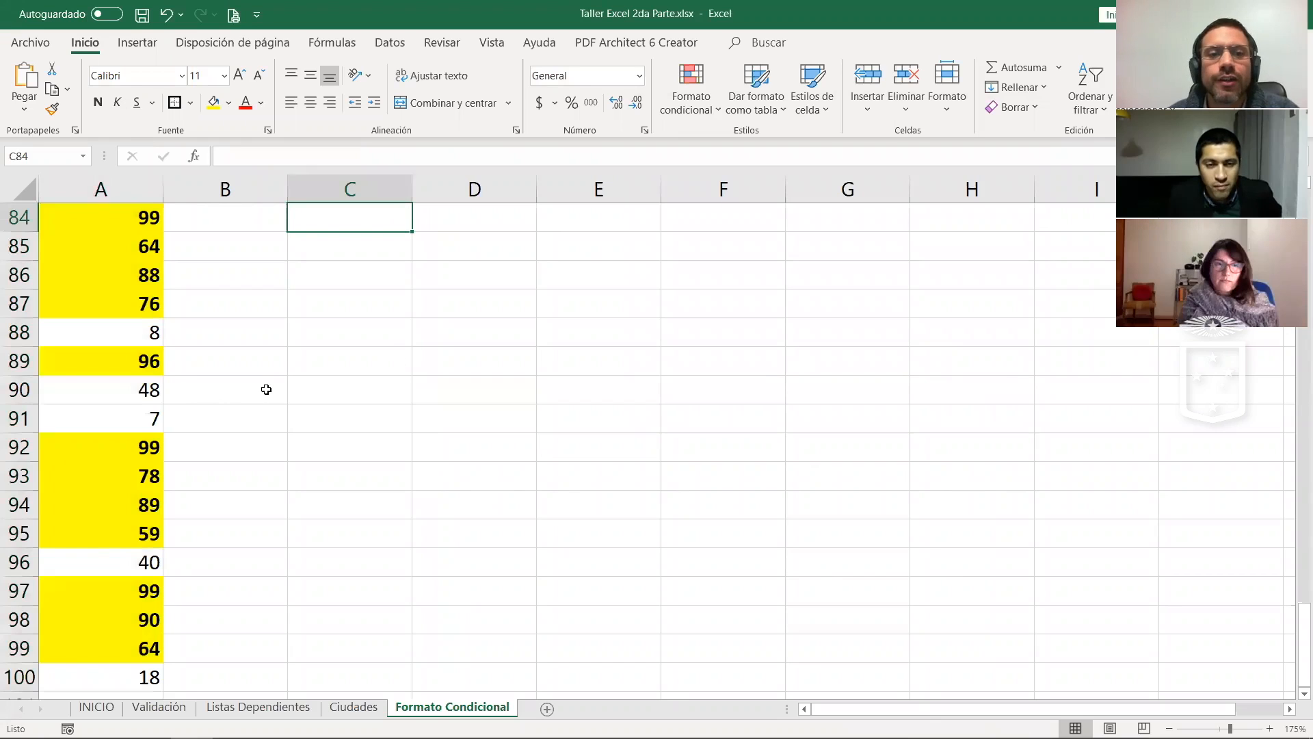
pyautogui.scroll(5, 229, 381)
pyautogui.scroll(16, 229, 381)
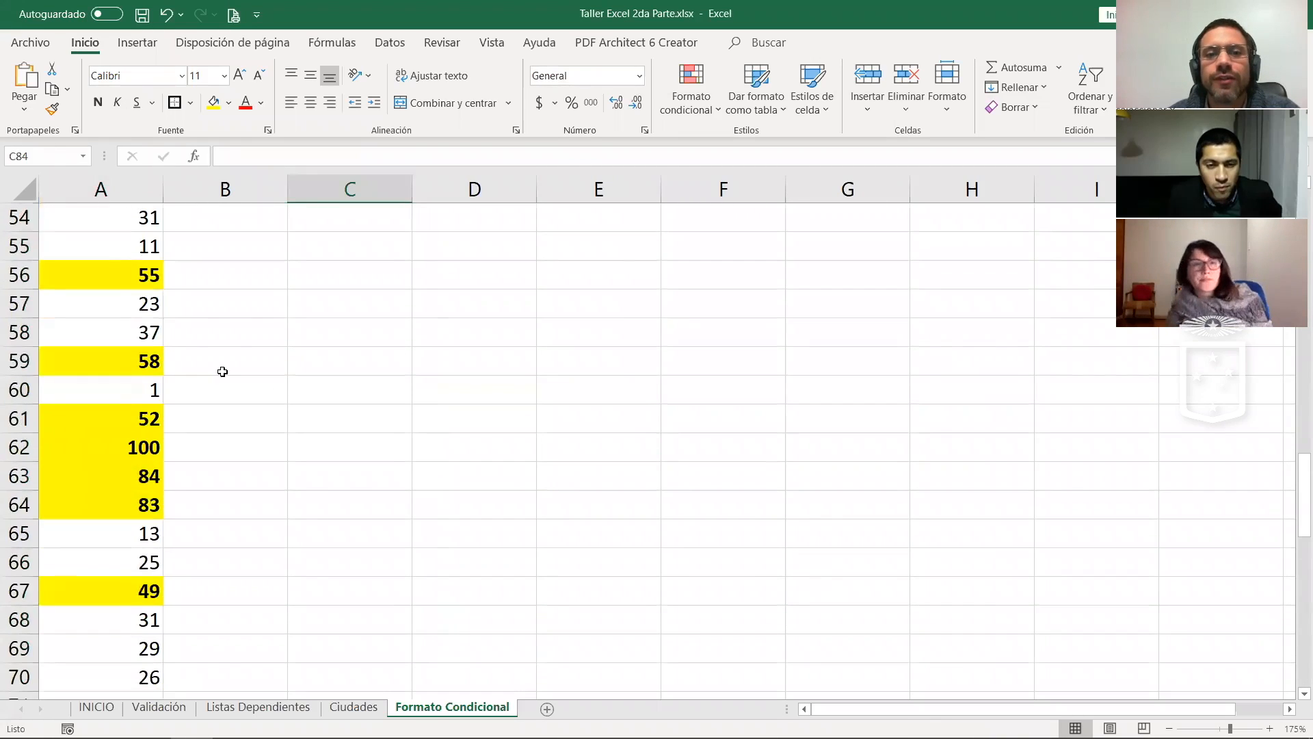
pyautogui.scroll(7, 192, 352)
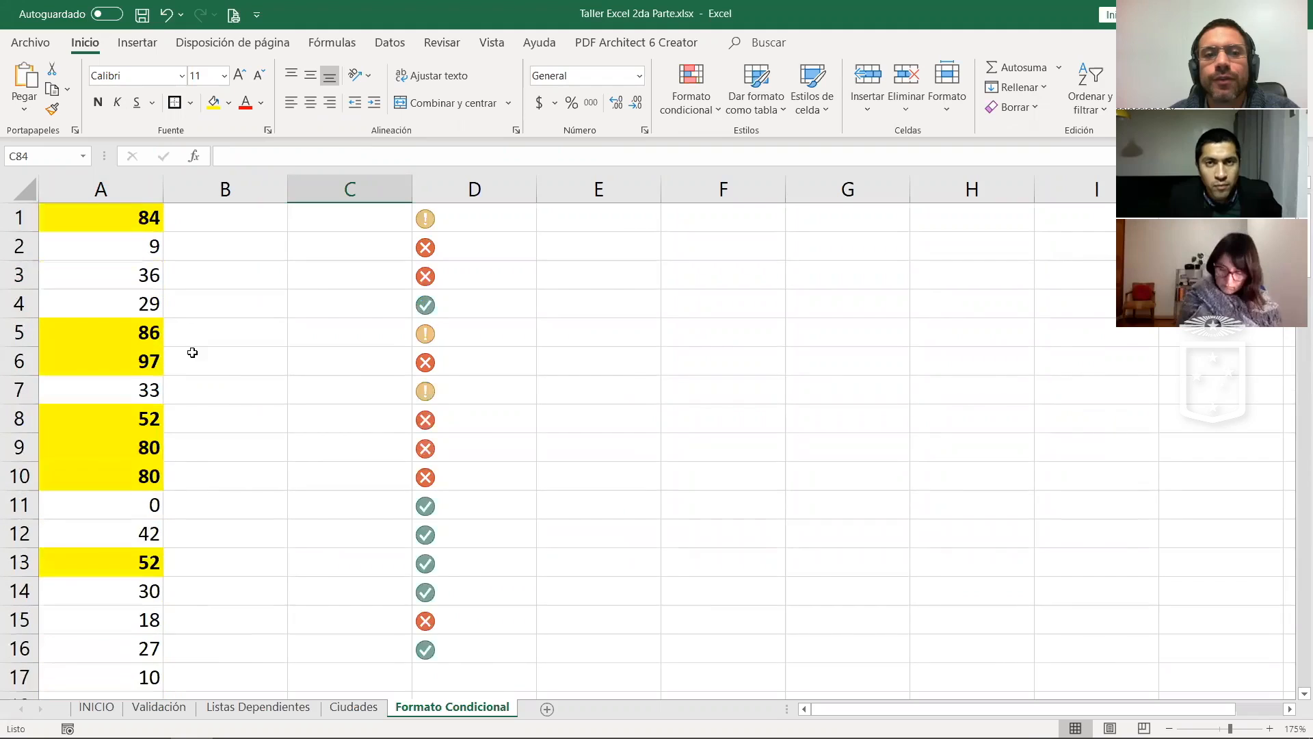
# Step: Change the column A rule to "Aplicar formato únicamente a los valores únicos o duplicados" with duplicado selected, and apply it
pyautogui.click(108, 345)
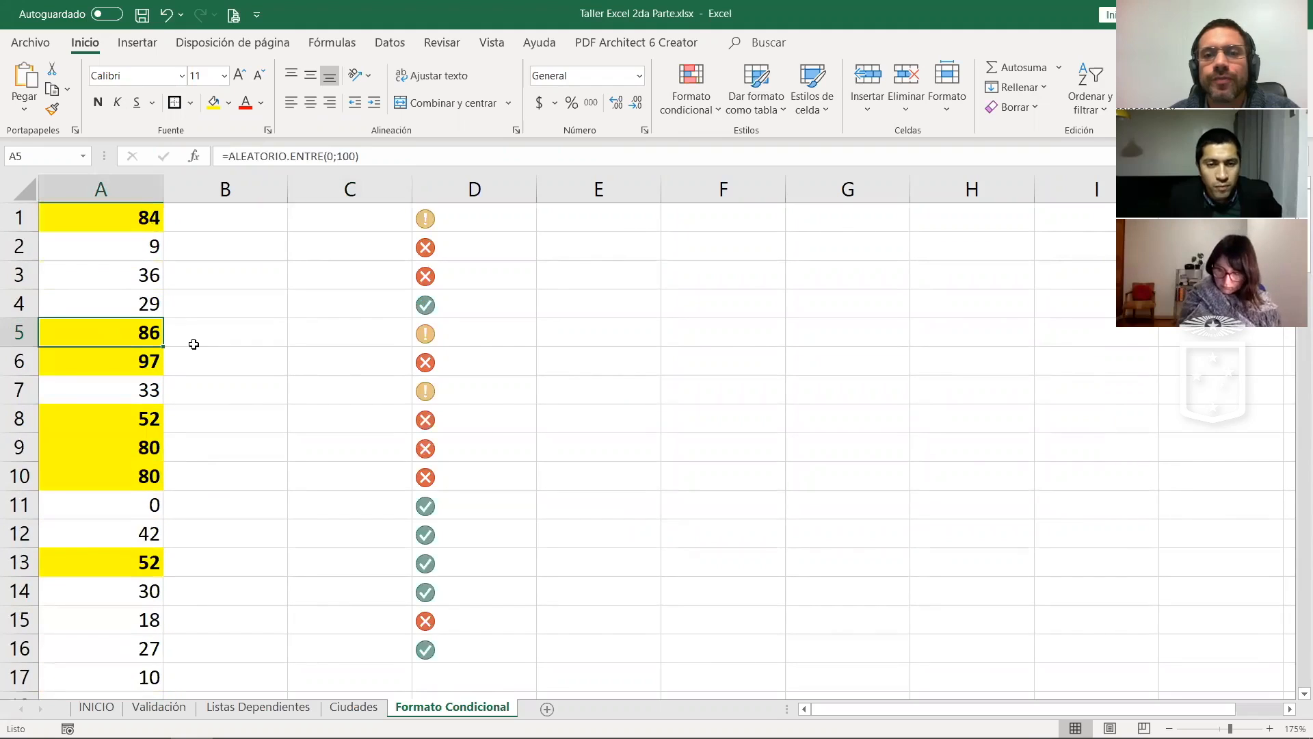
pyautogui.click(718, 115)
pyautogui.click(721, 349)
pyautogui.doubleClick(692, 240)
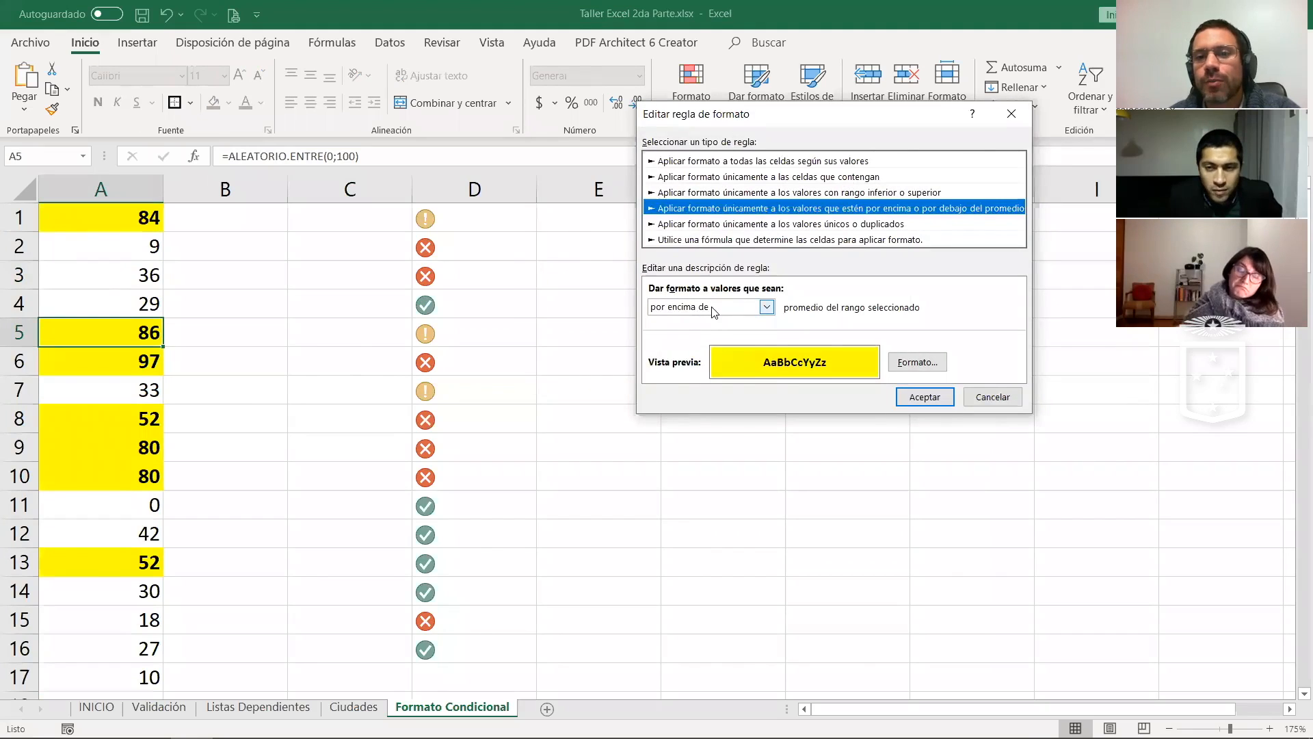
pyautogui.click(714, 309)
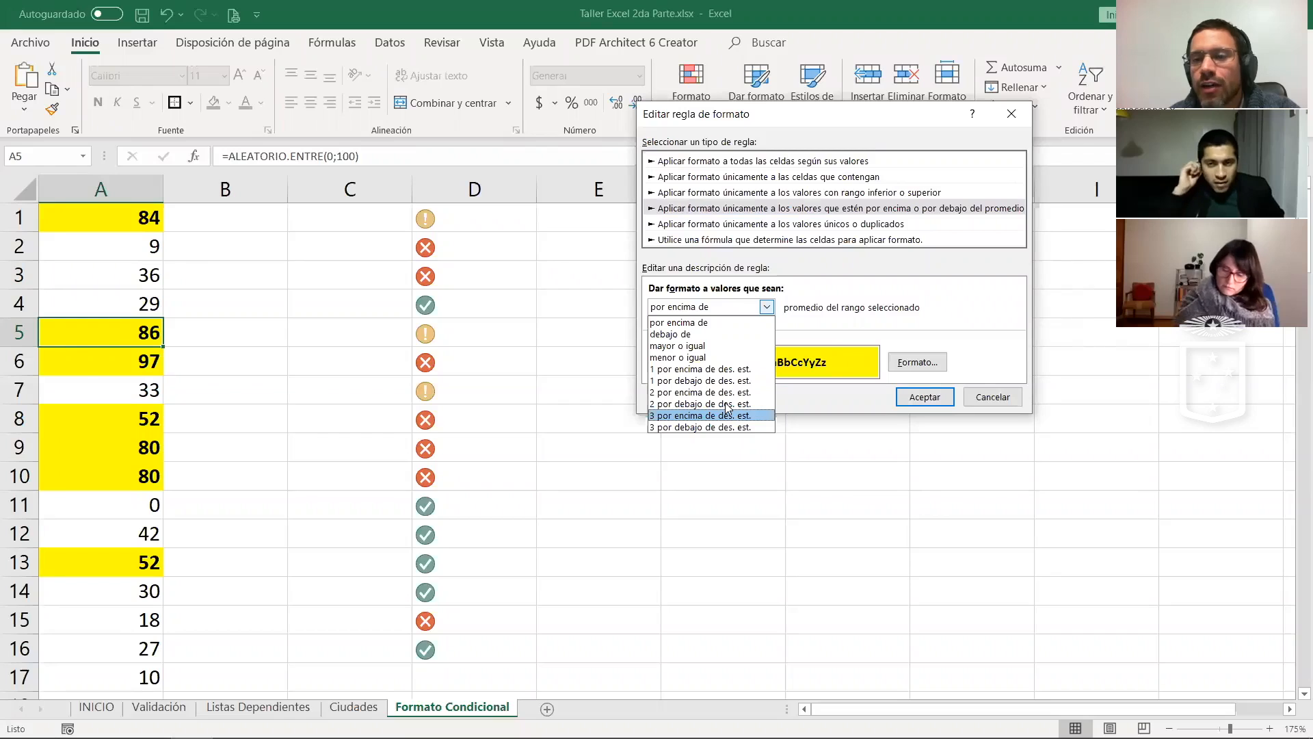
pyautogui.click(745, 304)
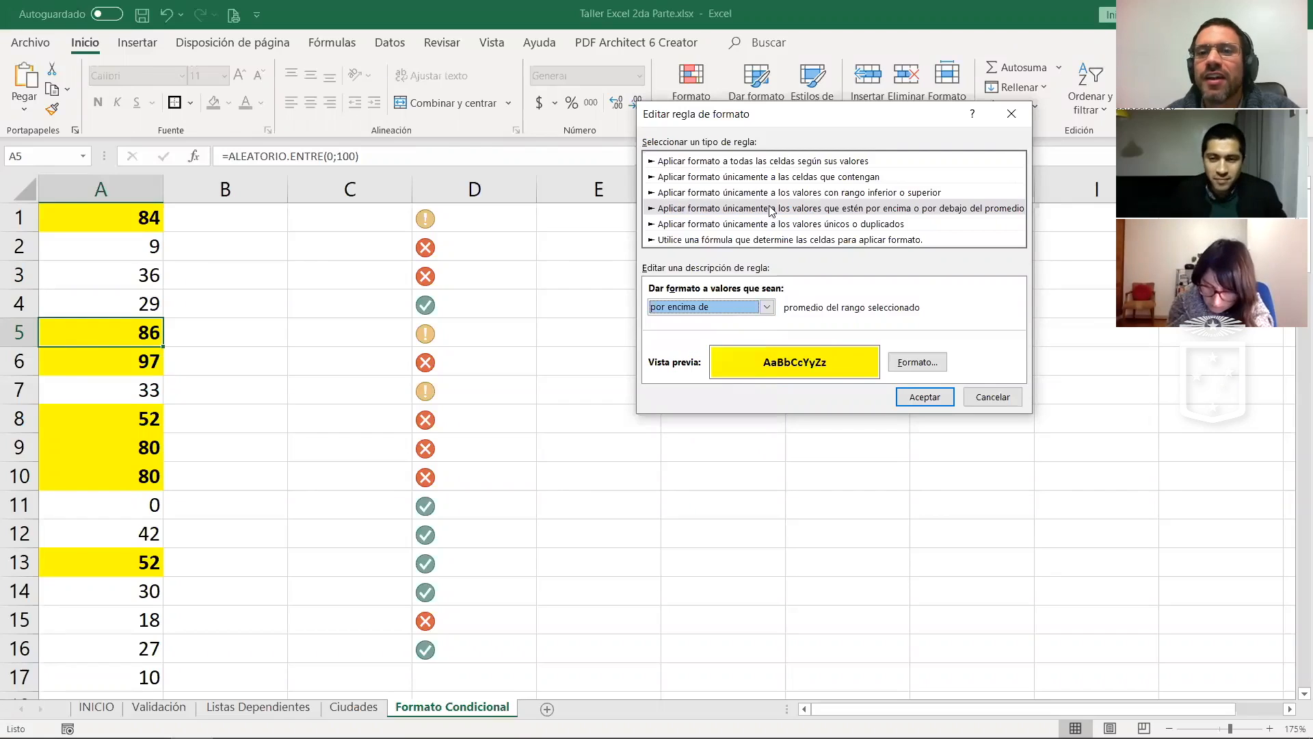
pyautogui.click(722, 225)
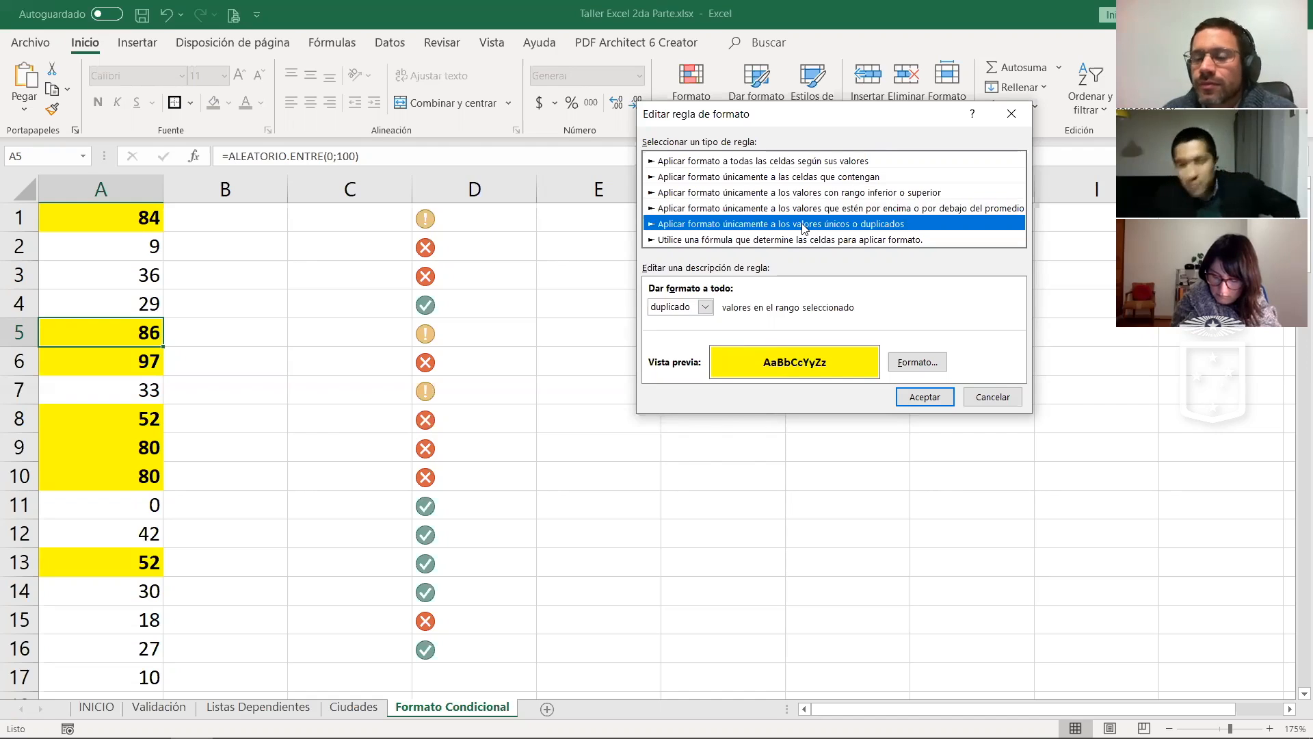
pyautogui.click(917, 396)
pyautogui.click(965, 374)
pyautogui.click(308, 332)
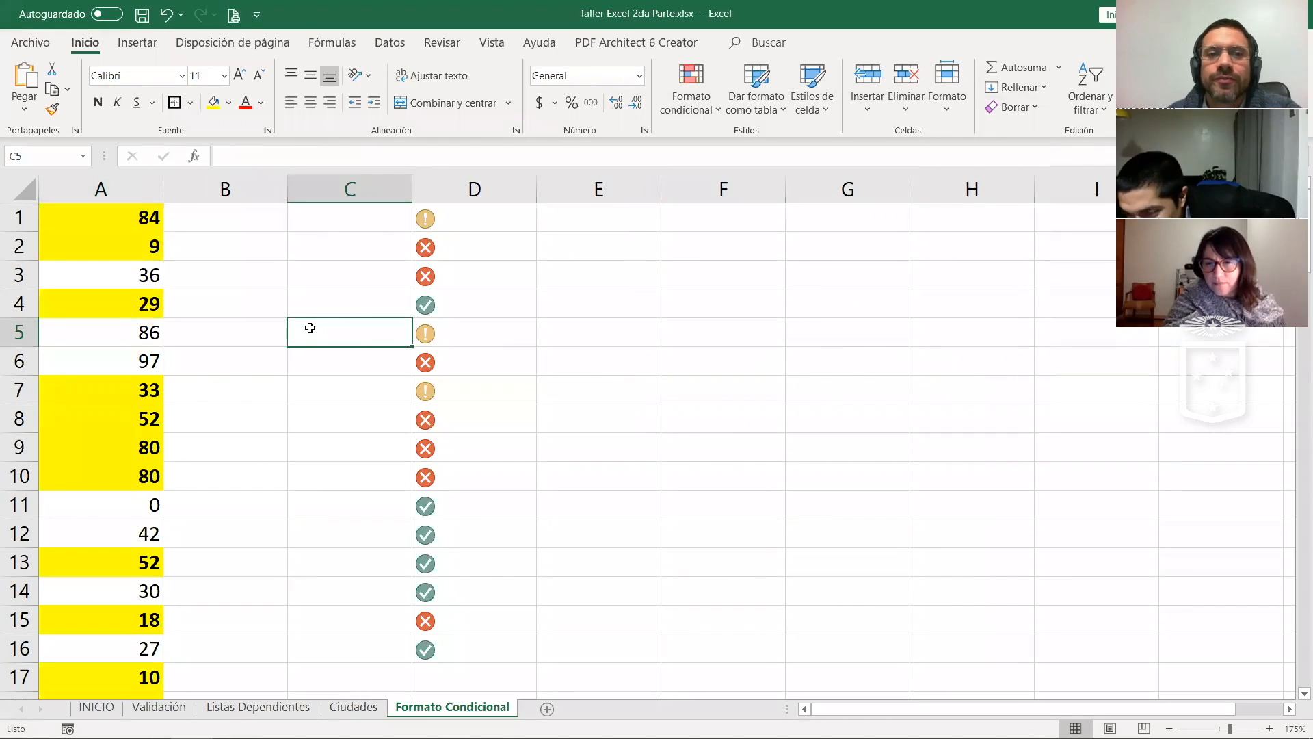
pyautogui.scroll(-4, 284, 340)
pyautogui.scroll(4, 281, 340)
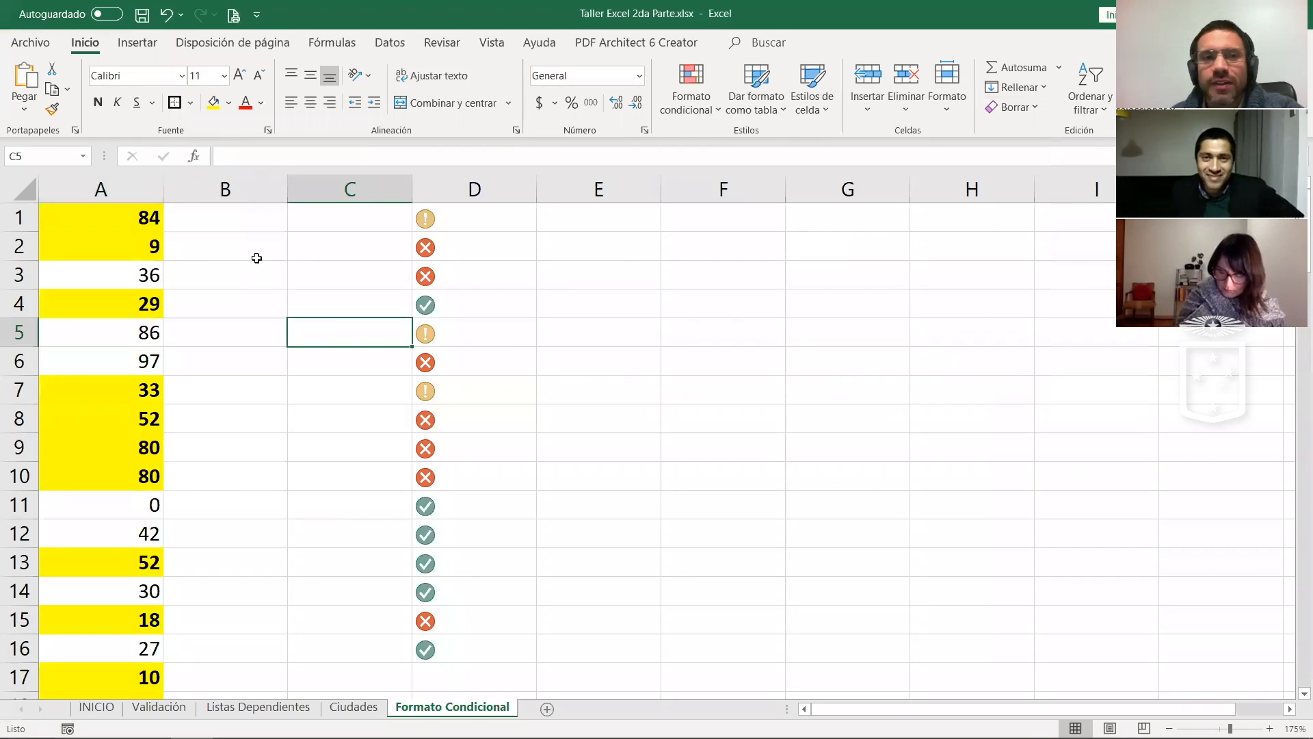
# Step: Insert a blank row above row 1 and enter the header DATOS in A1
pyautogui.click(20, 219)
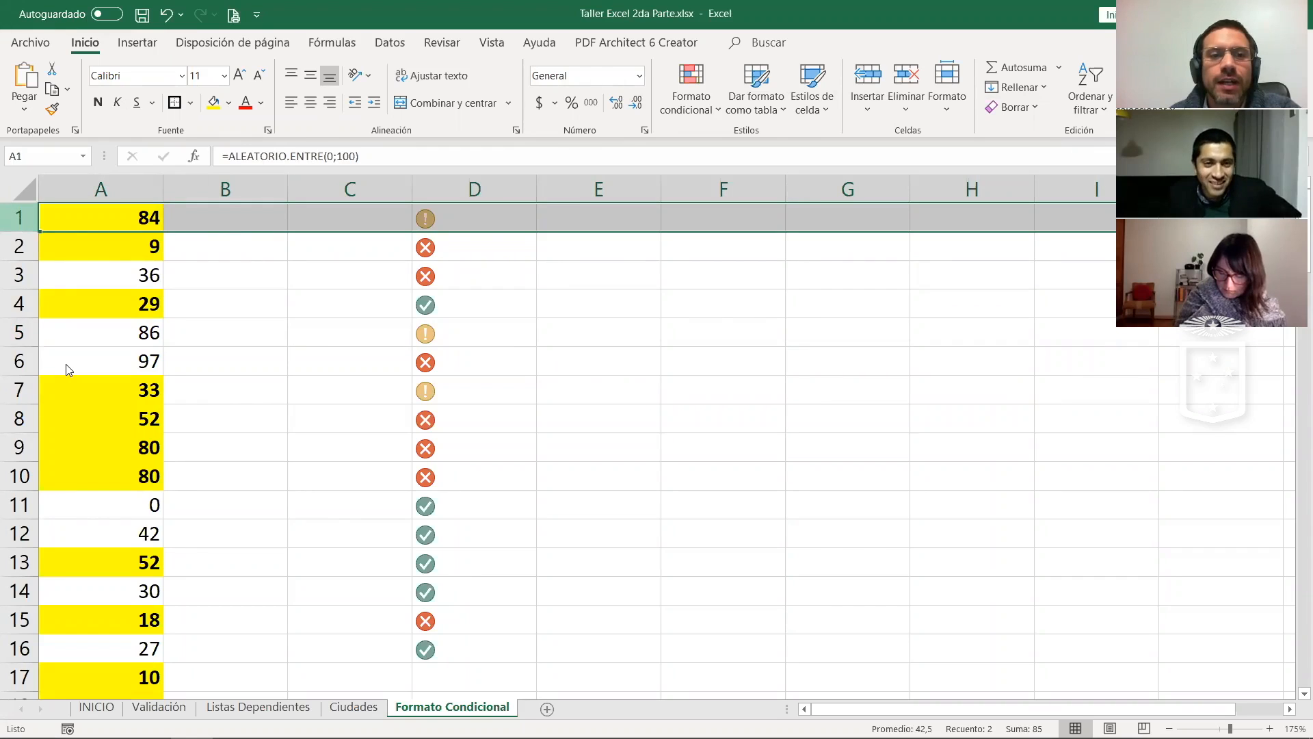
pyautogui.press('Delete')
pyautogui.click(128, 217)
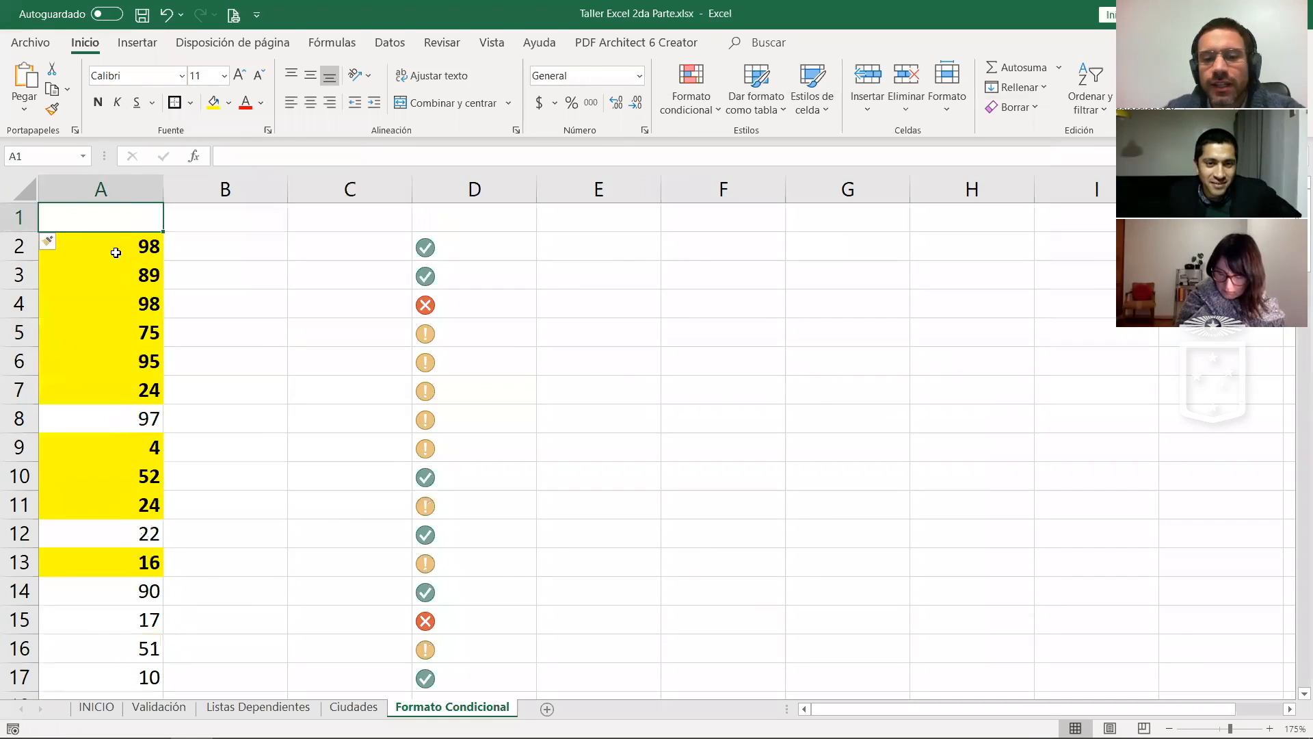
pyautogui.write('DATOS')
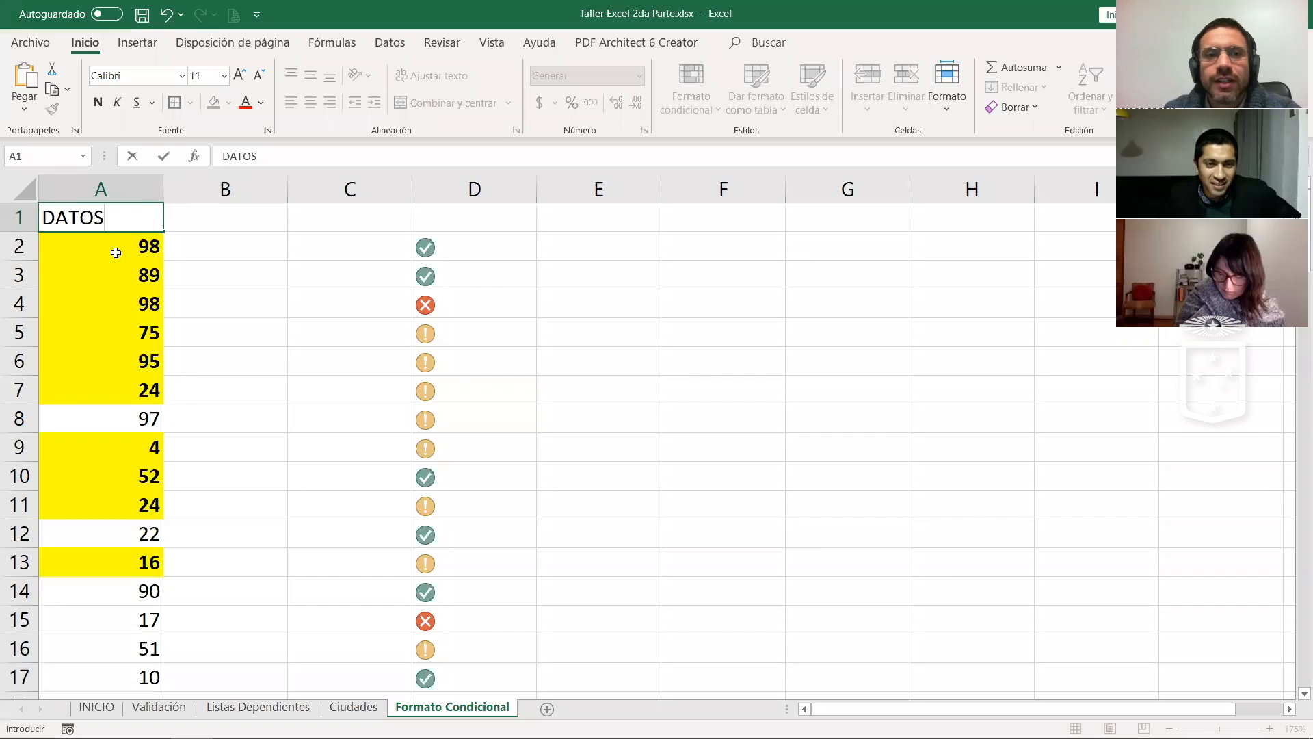
pyautogui.click(248, 308)
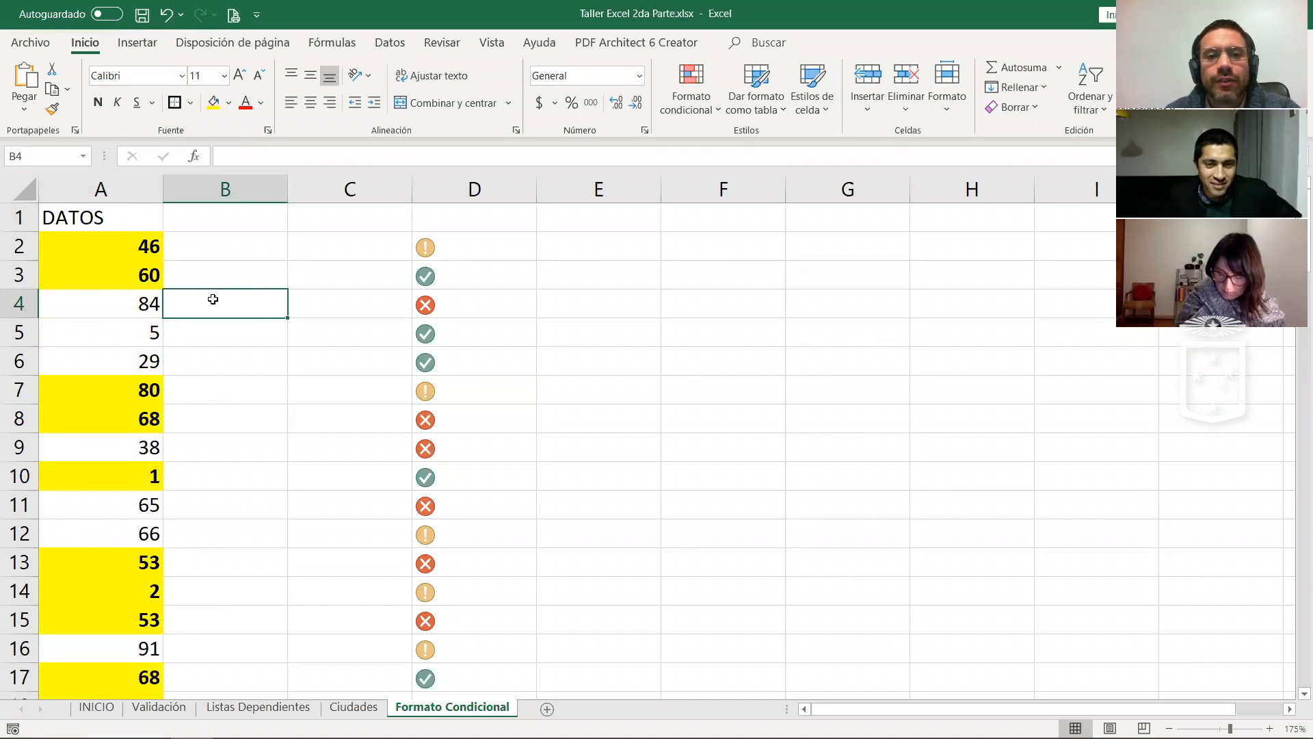
# Step: Change the column A rule to "Aplicar formato únicamente a los valores con rango inferior o superior" with Primeros 10, apply it, and check the highlighted cells
pyautogui.click(125, 252)
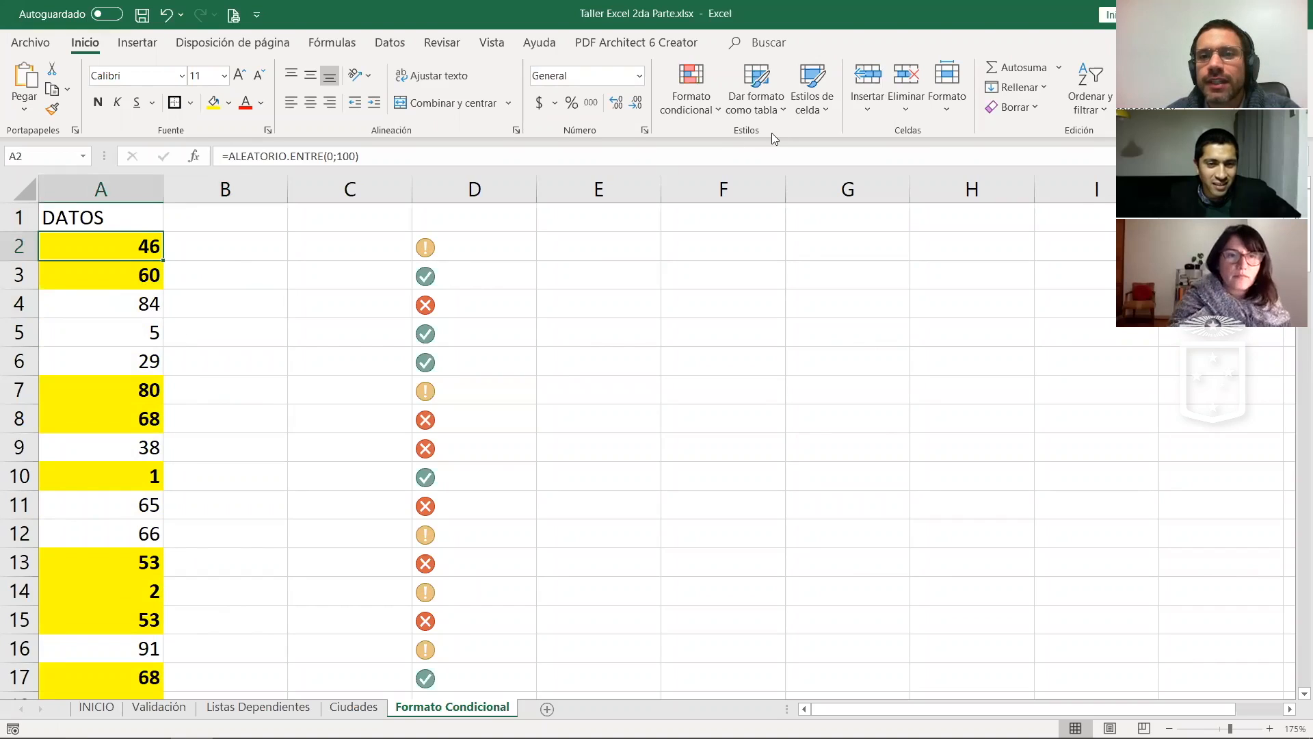
pyautogui.click(687, 106)
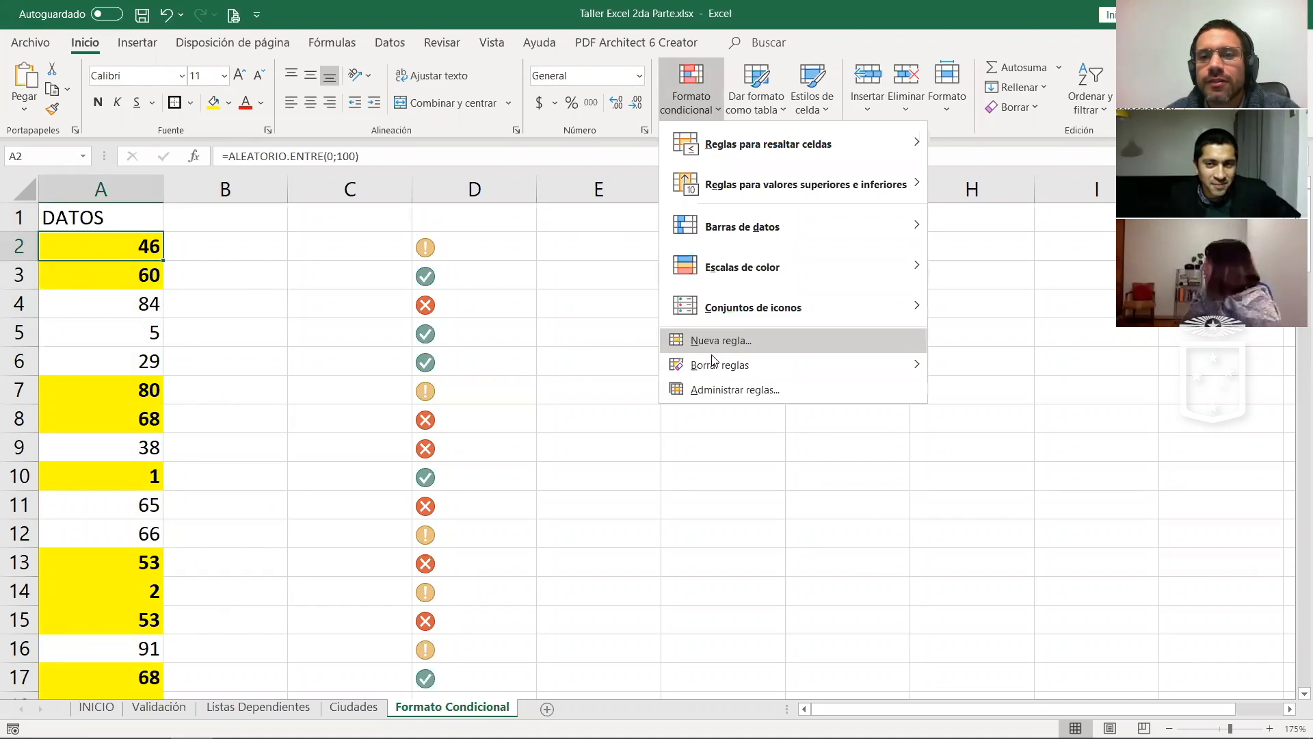
pyautogui.click(717, 388)
pyautogui.doubleClick(726, 237)
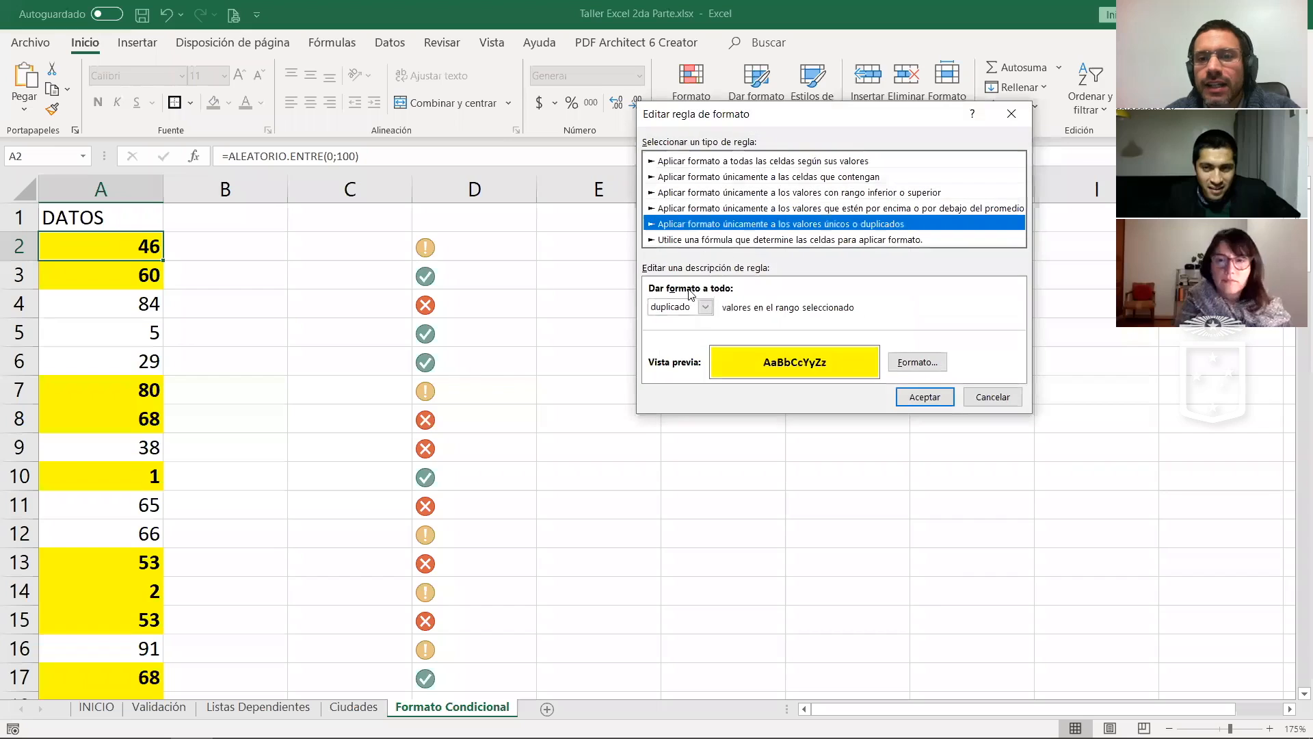
pyautogui.click(694, 194)
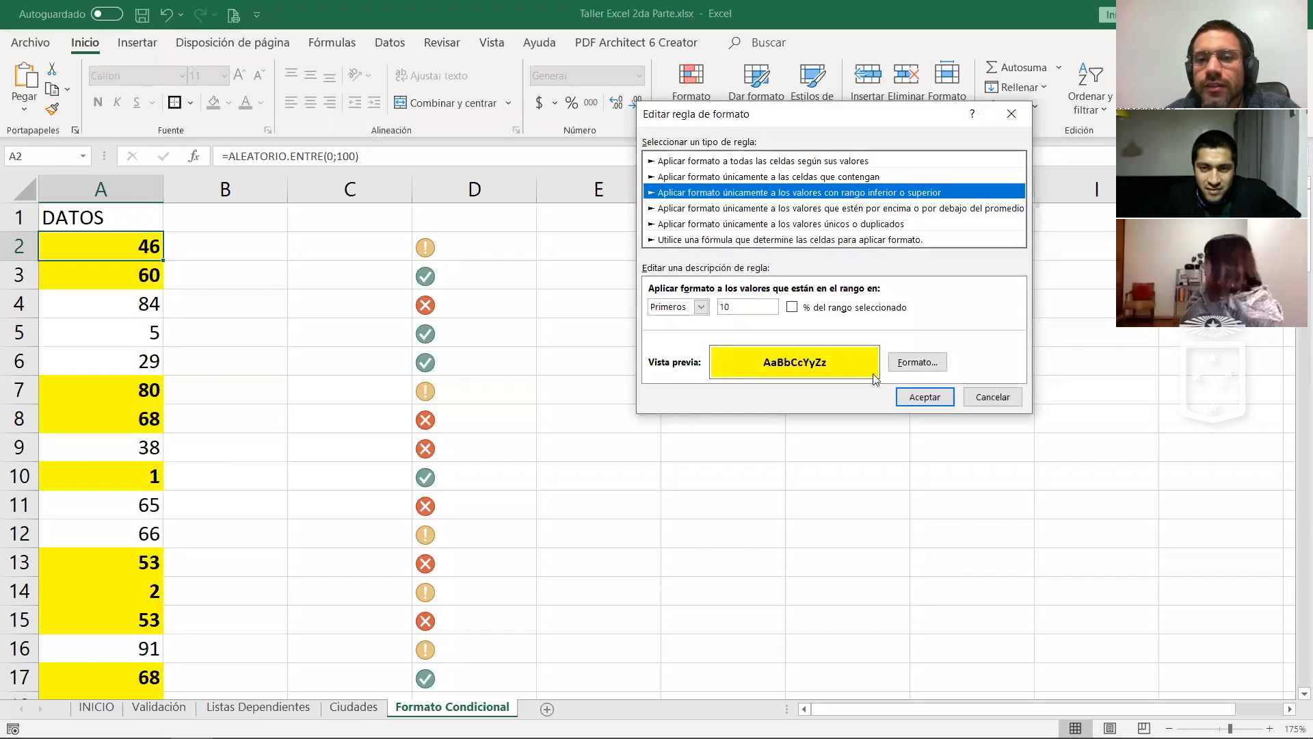
pyautogui.click(920, 397)
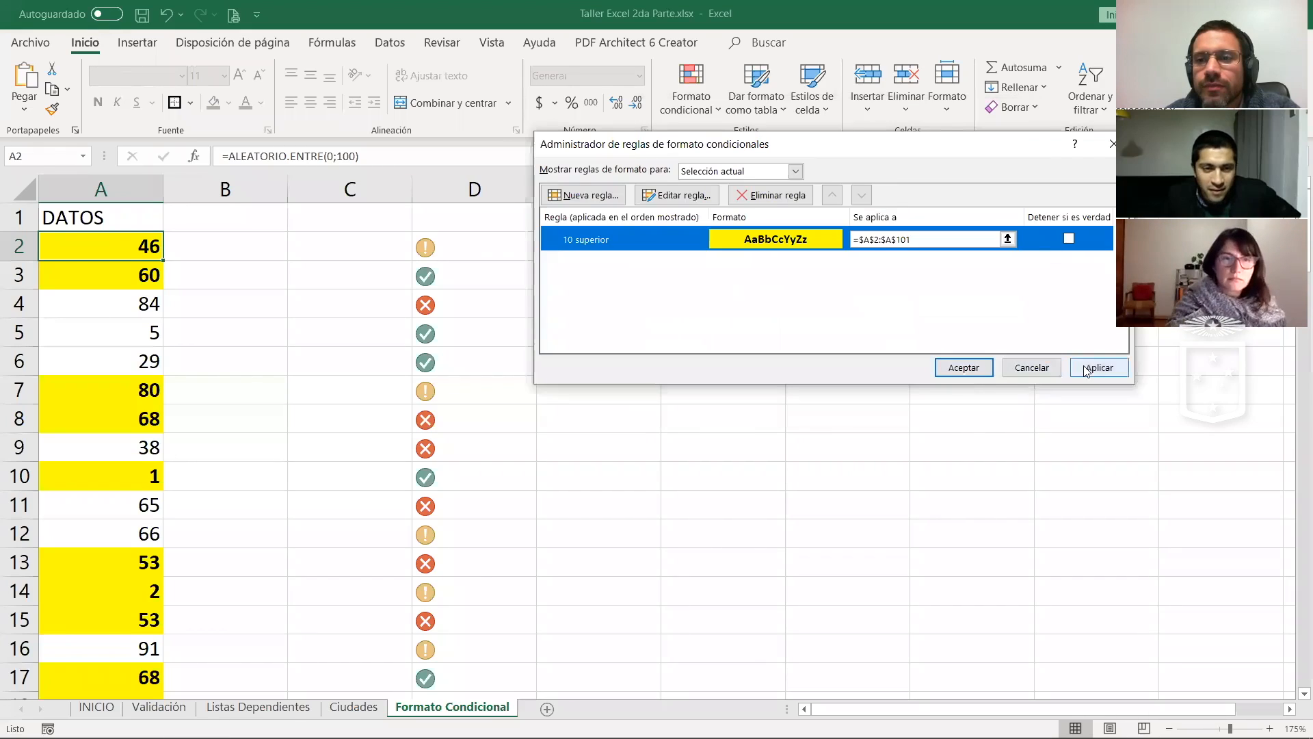
pyautogui.click(1098, 368)
pyautogui.click(953, 368)
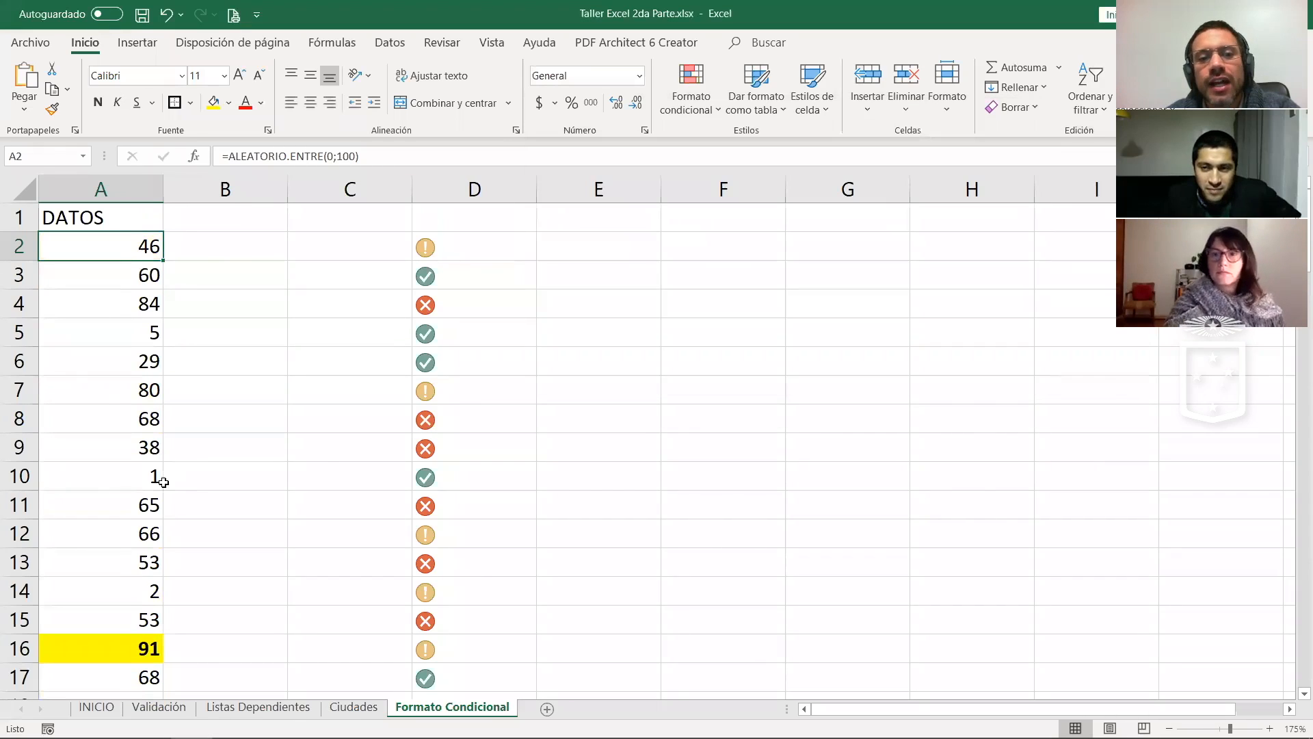
pyautogui.scroll(-7, 158, 474)
pyautogui.scroll(8, 130, 483)
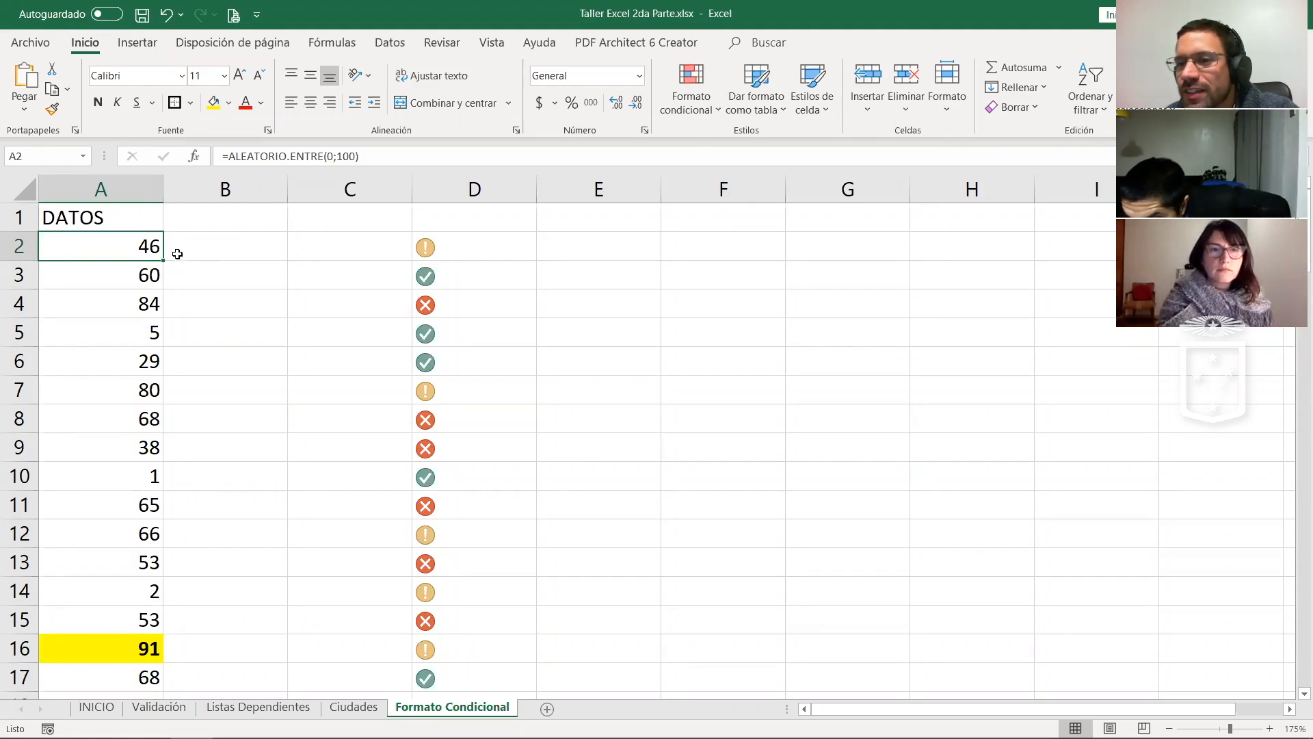
pyautogui.click(266, 344)
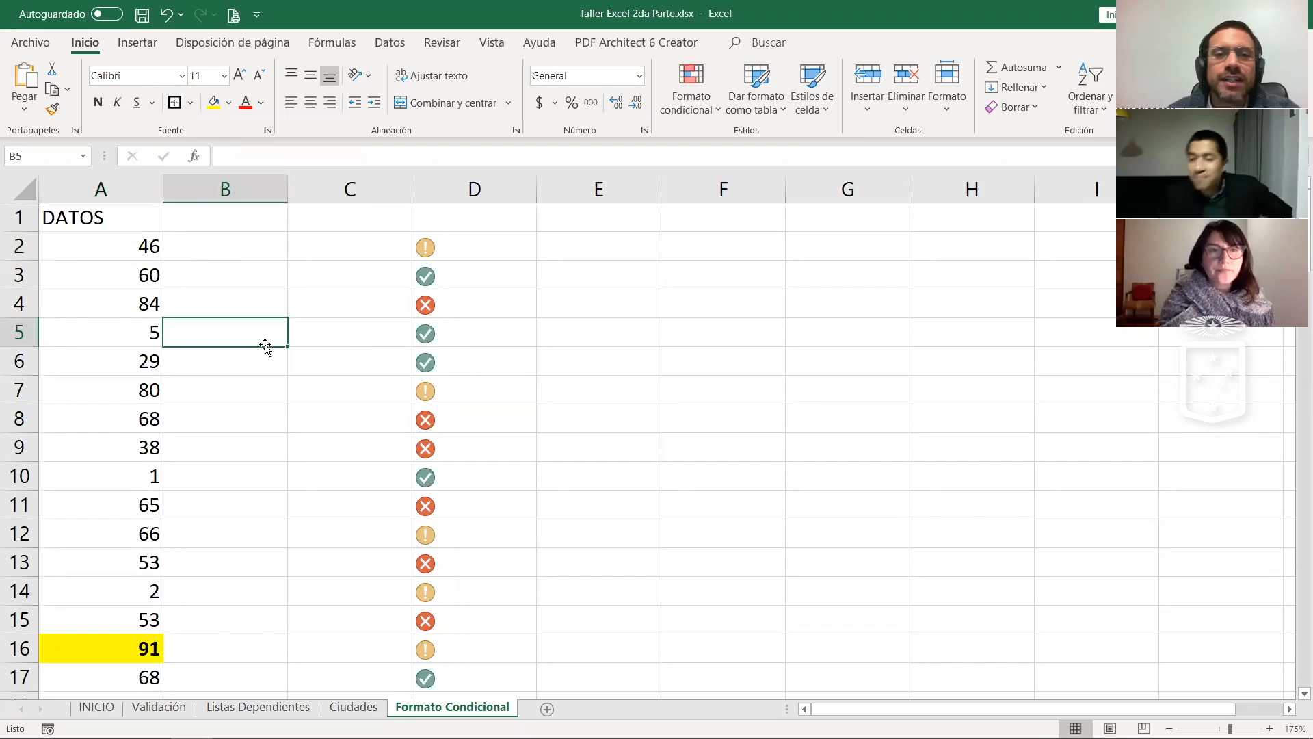
pyautogui.click(249, 282)
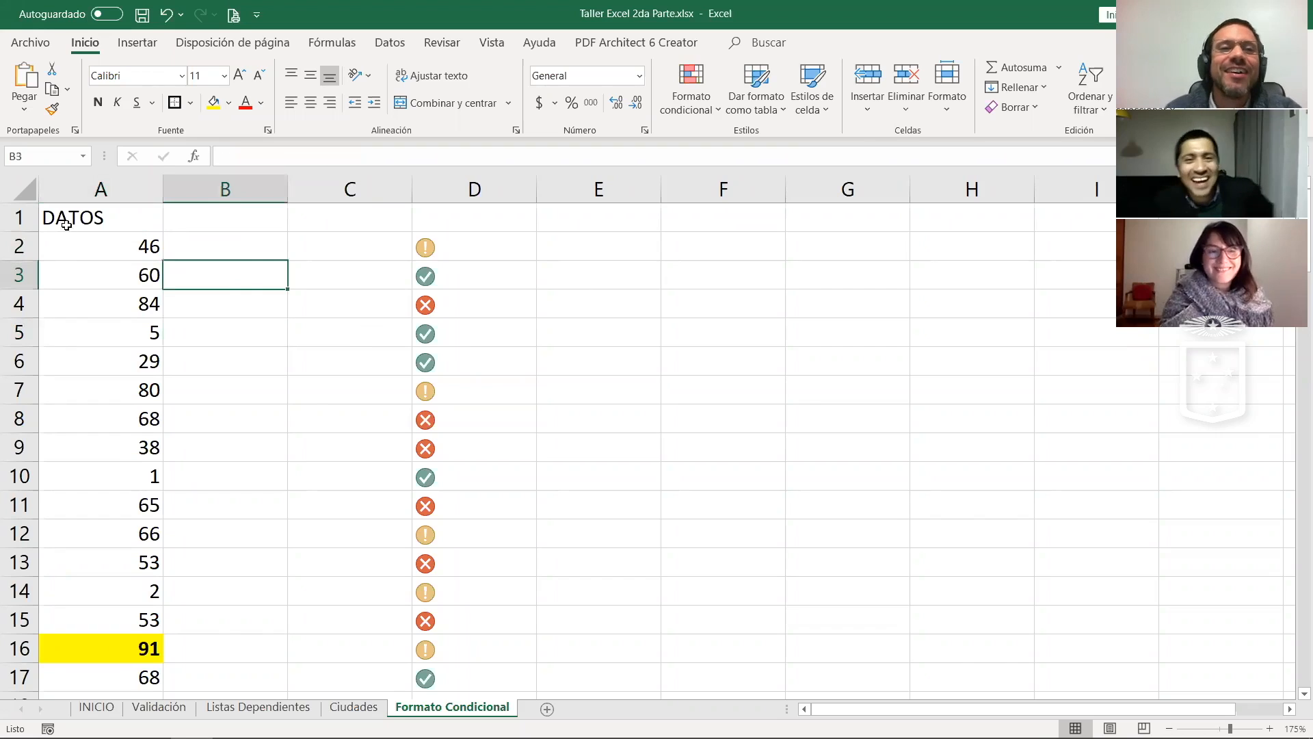
pyautogui.click(75, 214)
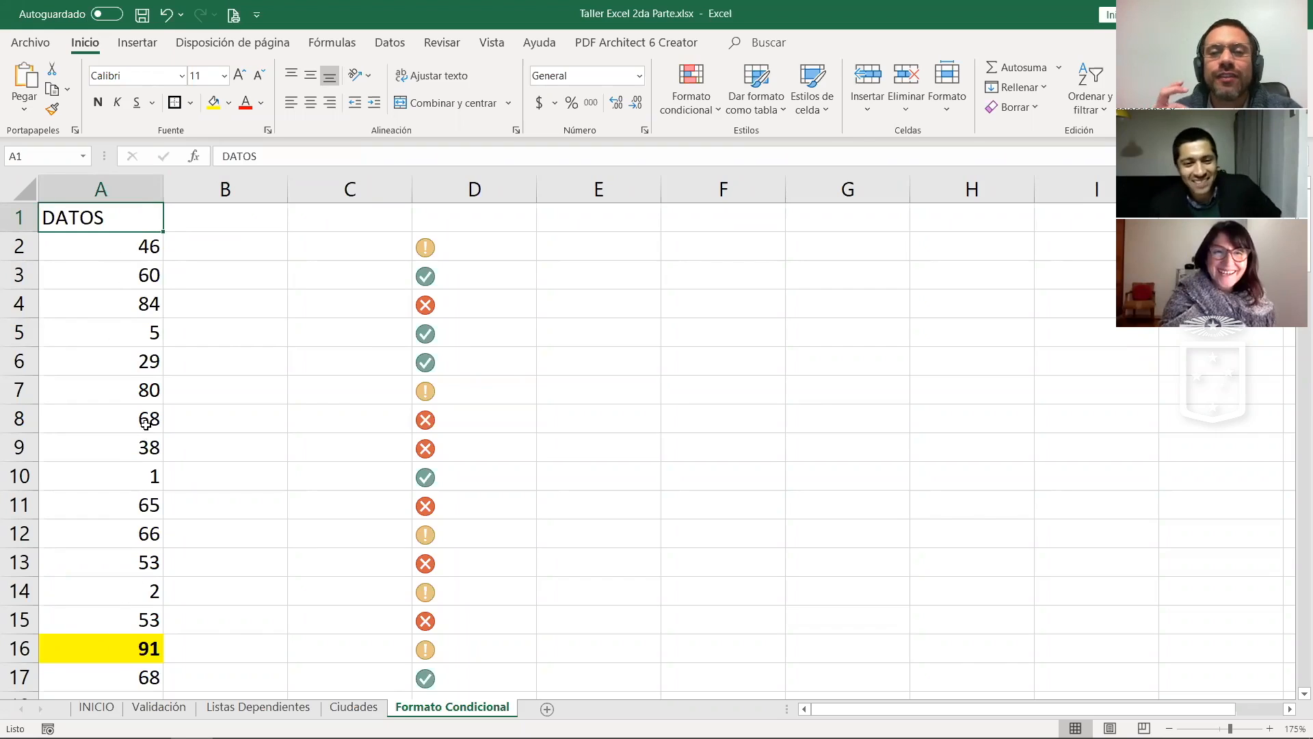
# Step: Delete column D with its icon set from the Formato Condicional sheet
pyautogui.click(462, 190)
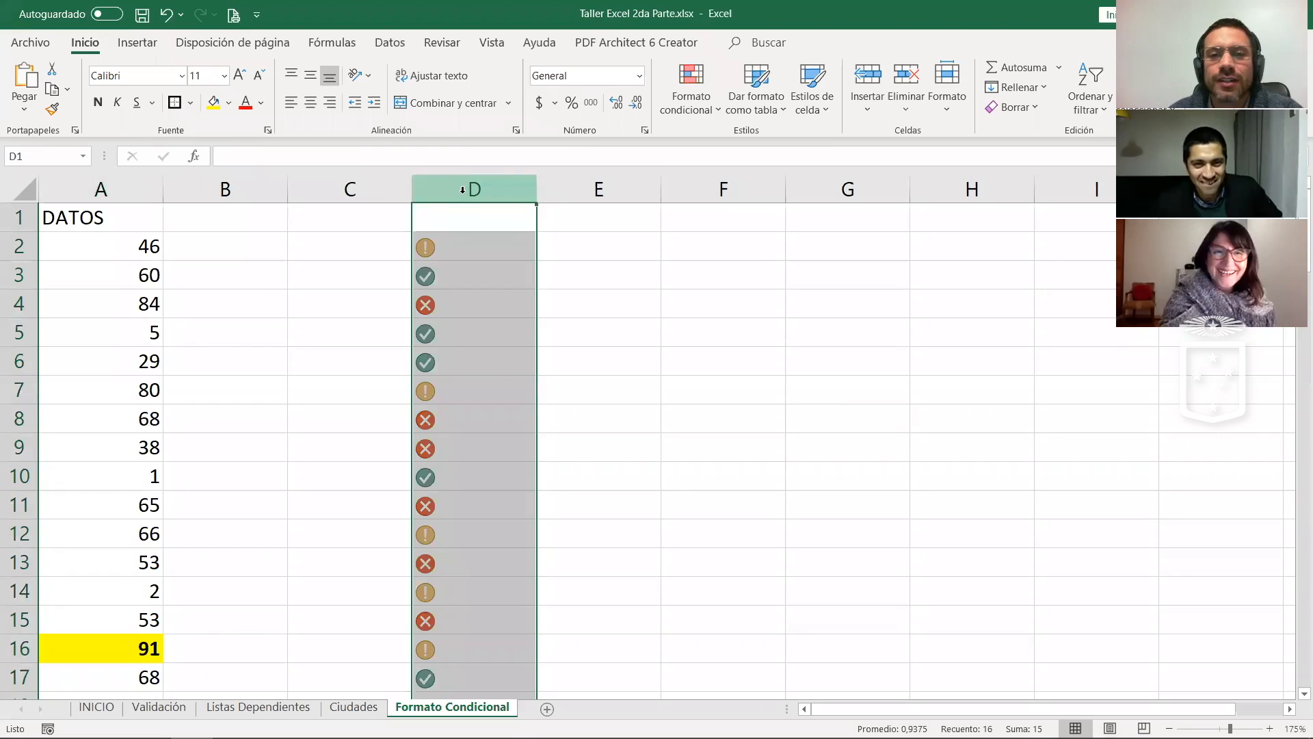
pyautogui.rightClick(462, 192)
pyautogui.click(503, 363)
pyautogui.click(111, 290)
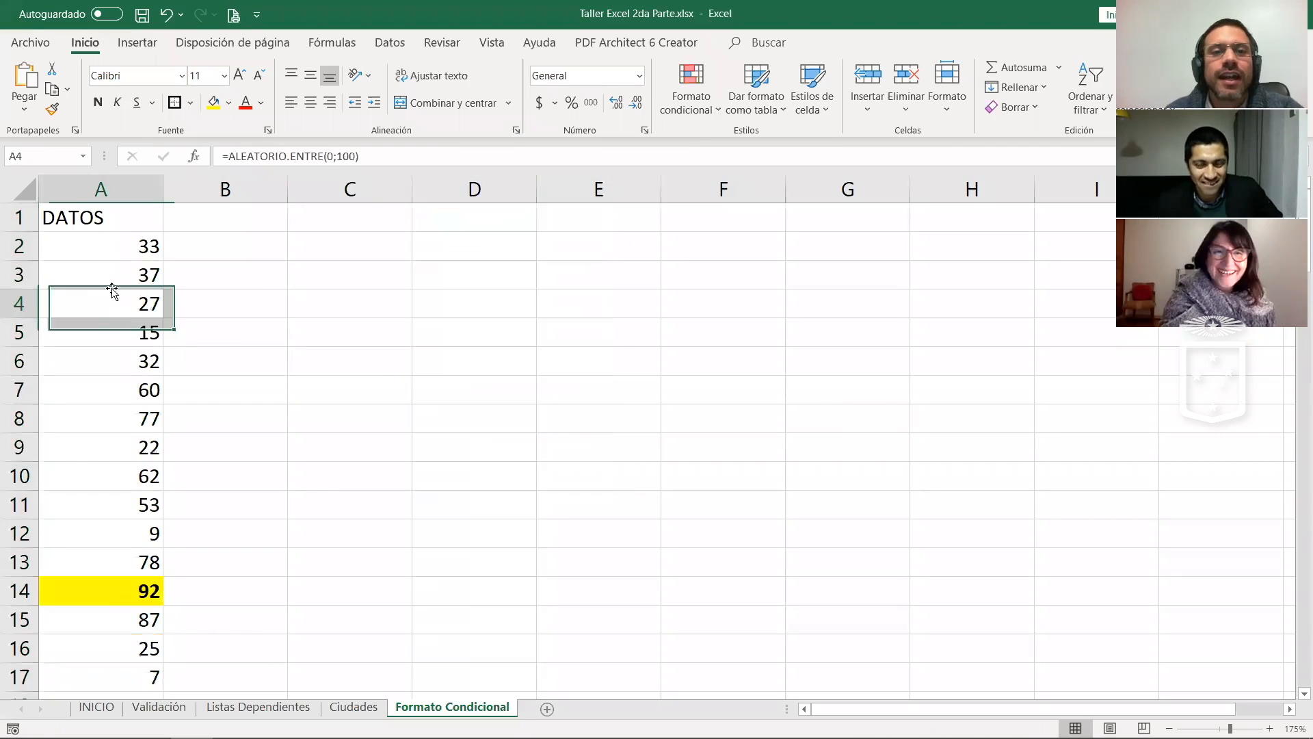
# Step: Add a filter to the DATOS column
pyautogui.click(102, 215)
pyautogui.click(110, 417)
pyautogui.click(108, 305)
pyautogui.click(111, 410)
pyautogui.click(107, 299)
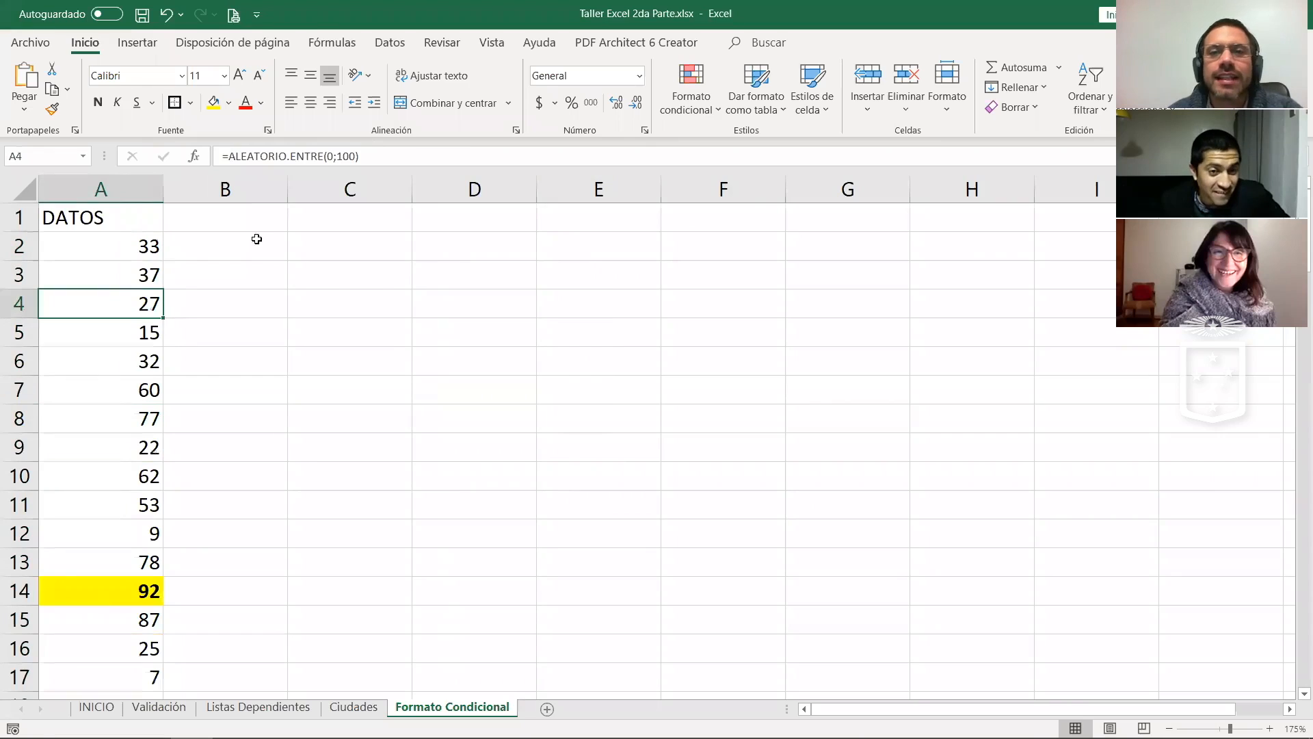
pyautogui.click(389, 43)
pyautogui.click(607, 91)
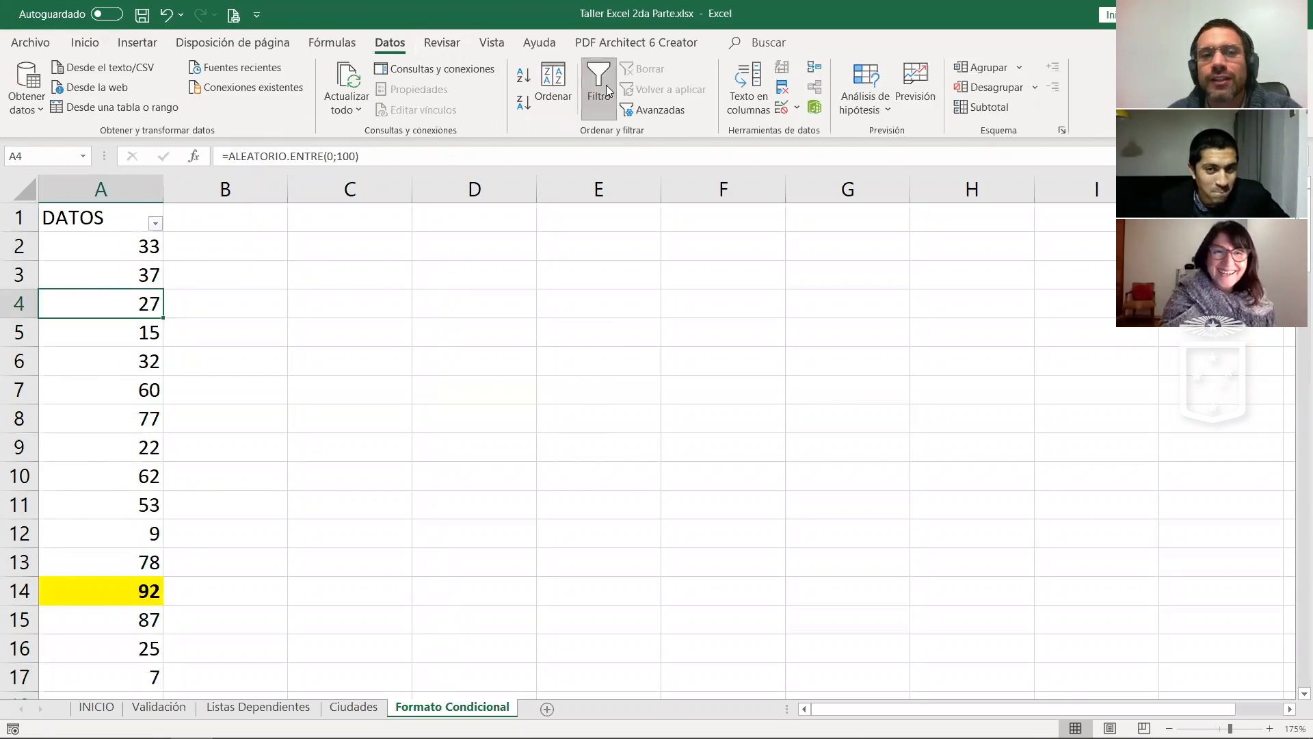
# Step: Try to filter the DATOS column by the yellow cell colour, and undo the filtering
pyautogui.click(156, 223)
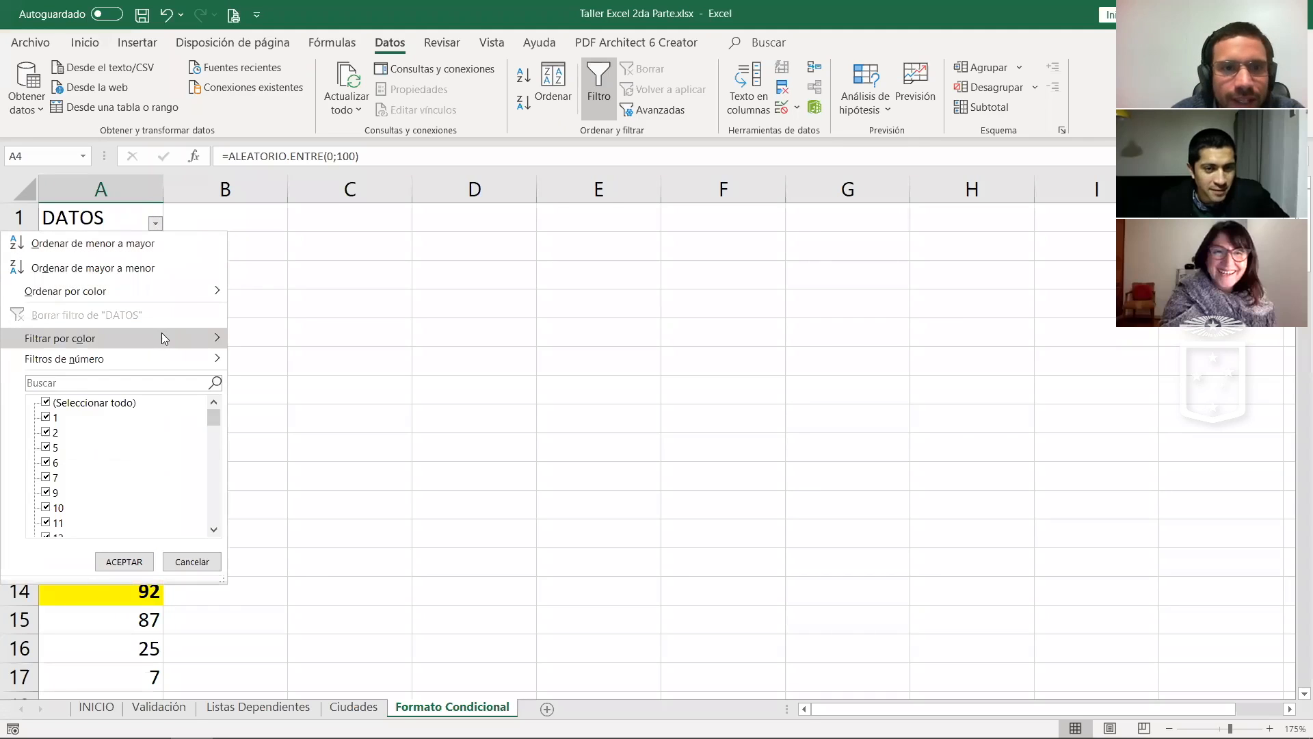
pyautogui.moveTo(103, 345)
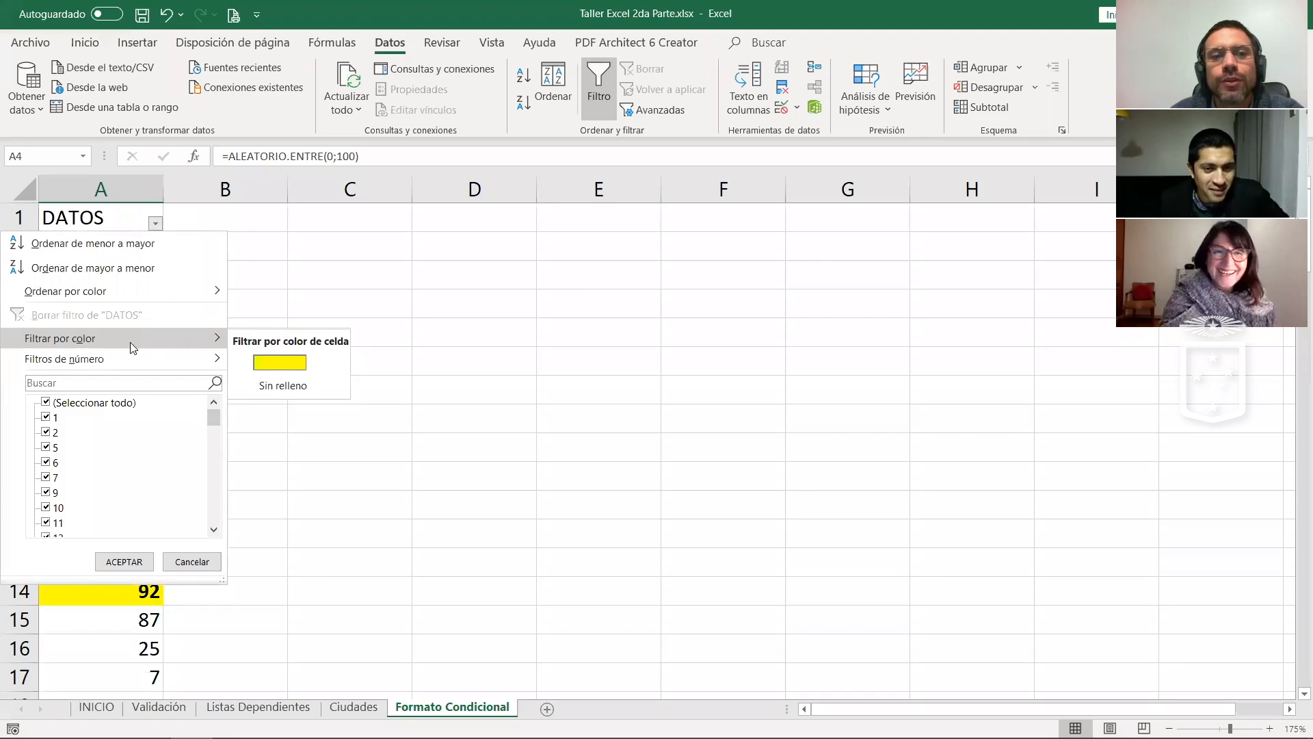
pyautogui.click(271, 360)
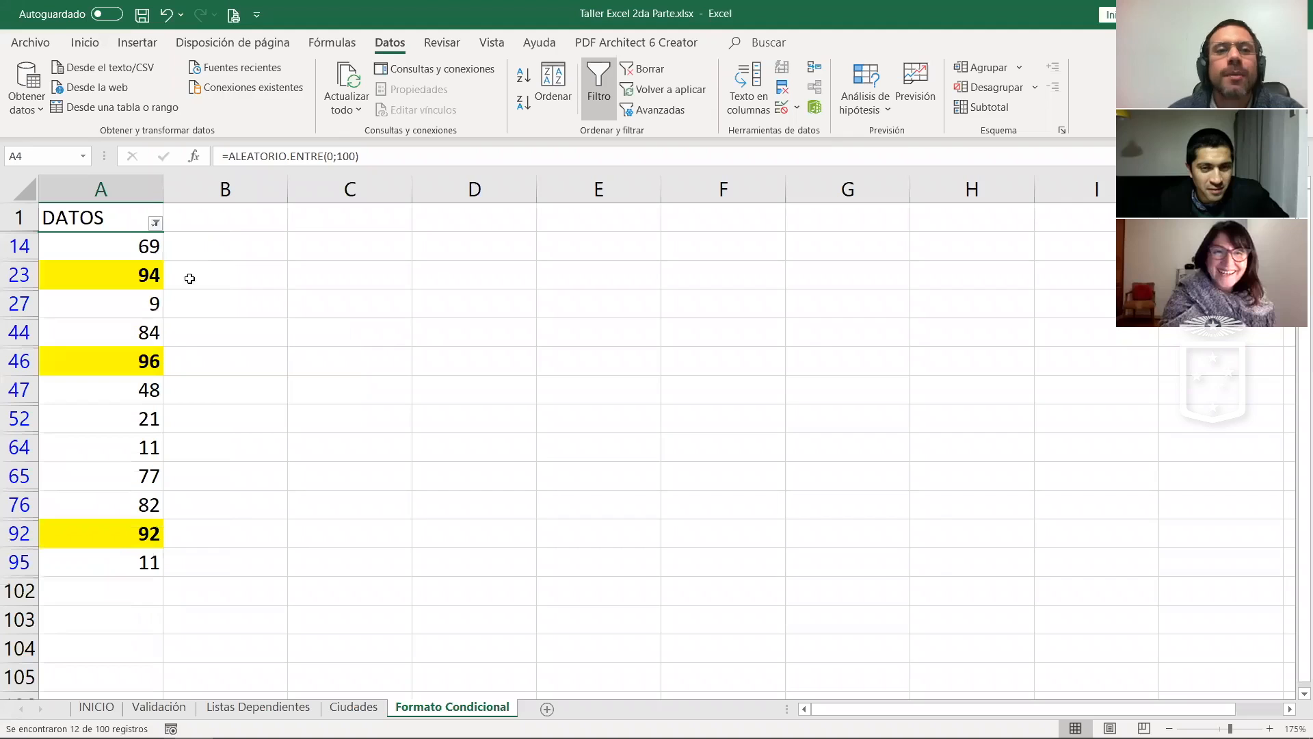
pyautogui.hotkey('ctrl', 'z')
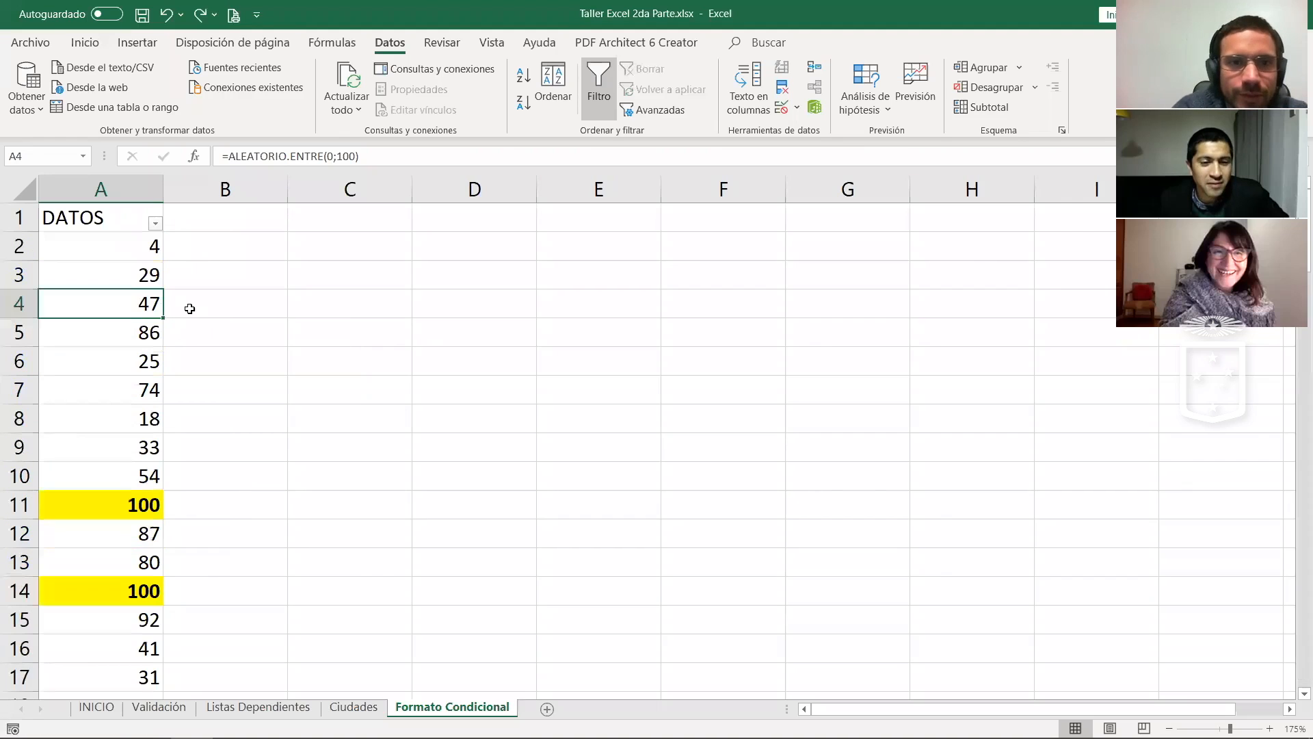
# Step: Replace the ALEATORIO.ENTRE formulas in A2:A101 with their values by copying and pasting values over the same range
pyautogui.click(105, 255)
pyautogui.scroll(-14, 113, 478)
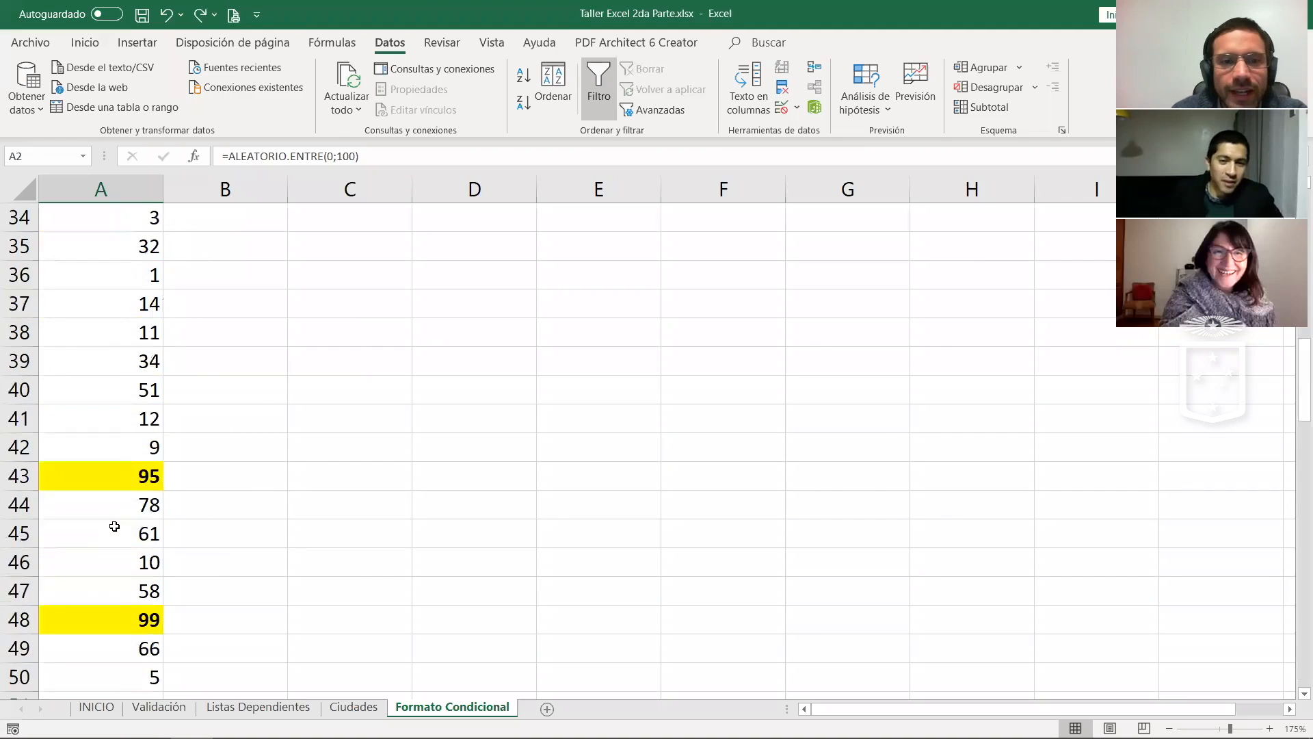
pyautogui.scroll(-18, 113, 533)
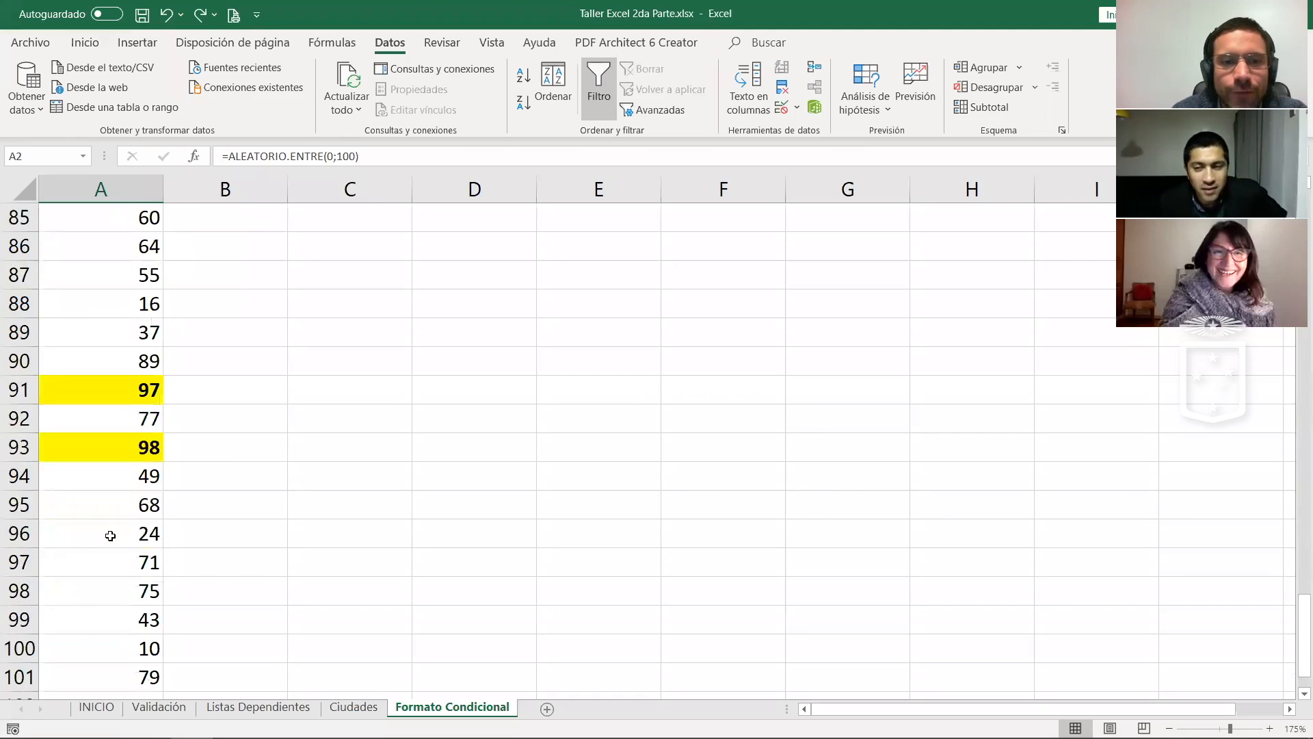
pyautogui.hotkey('ctrl', 'shift', 'Down')
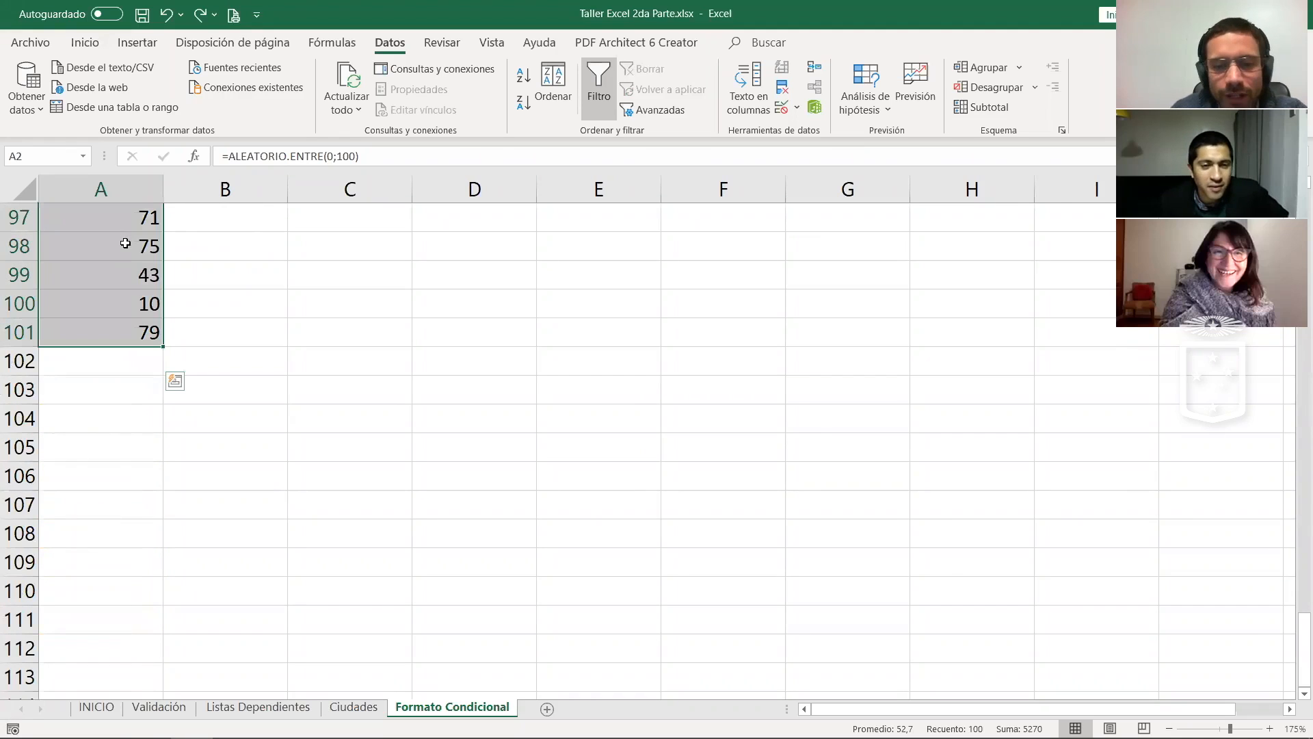
pyautogui.hotkey('ctrl', 'c')
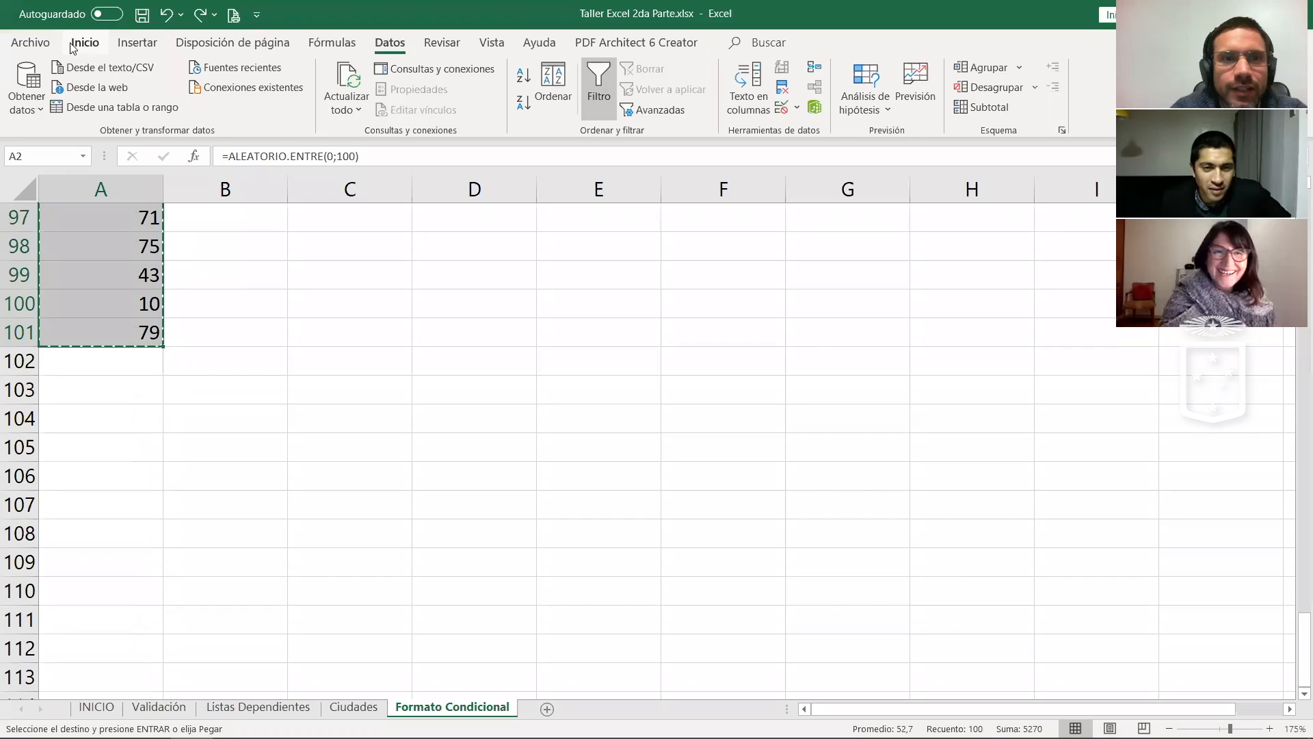
pyautogui.click(73, 46)
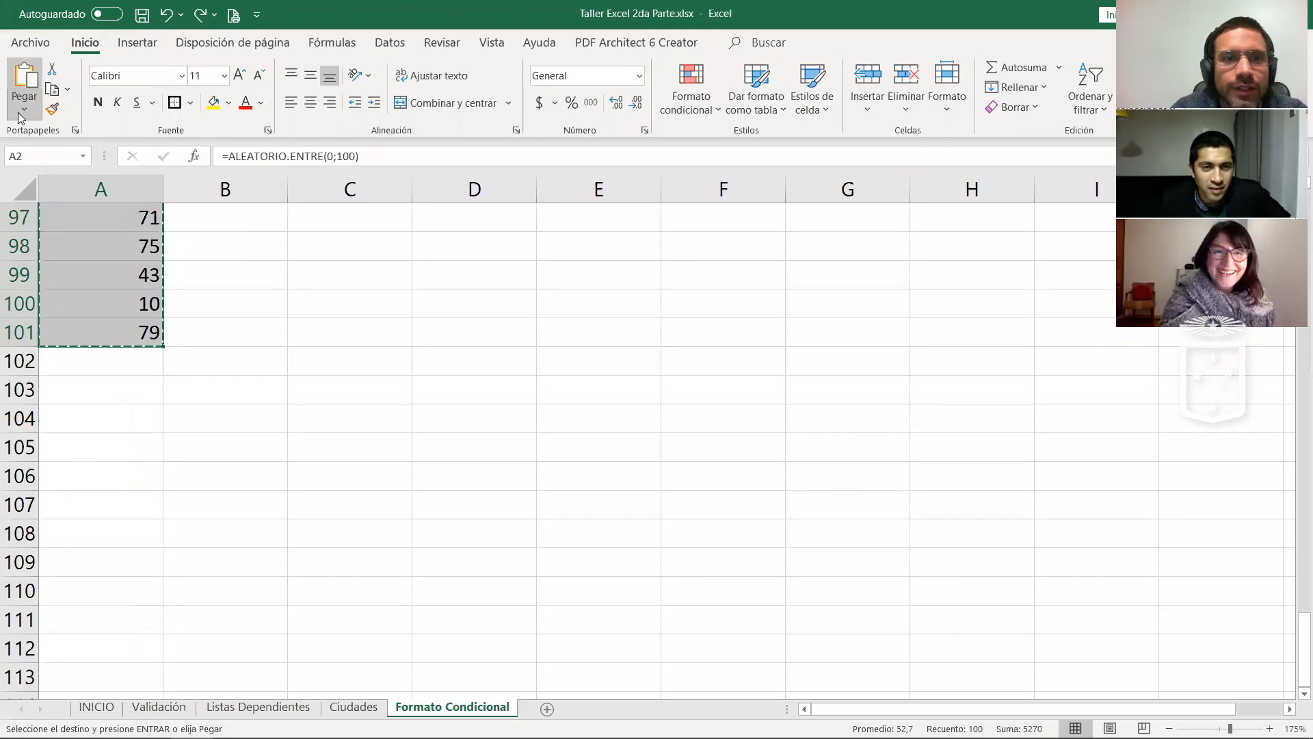
pyautogui.click(23, 247)
pyautogui.click(203, 276)
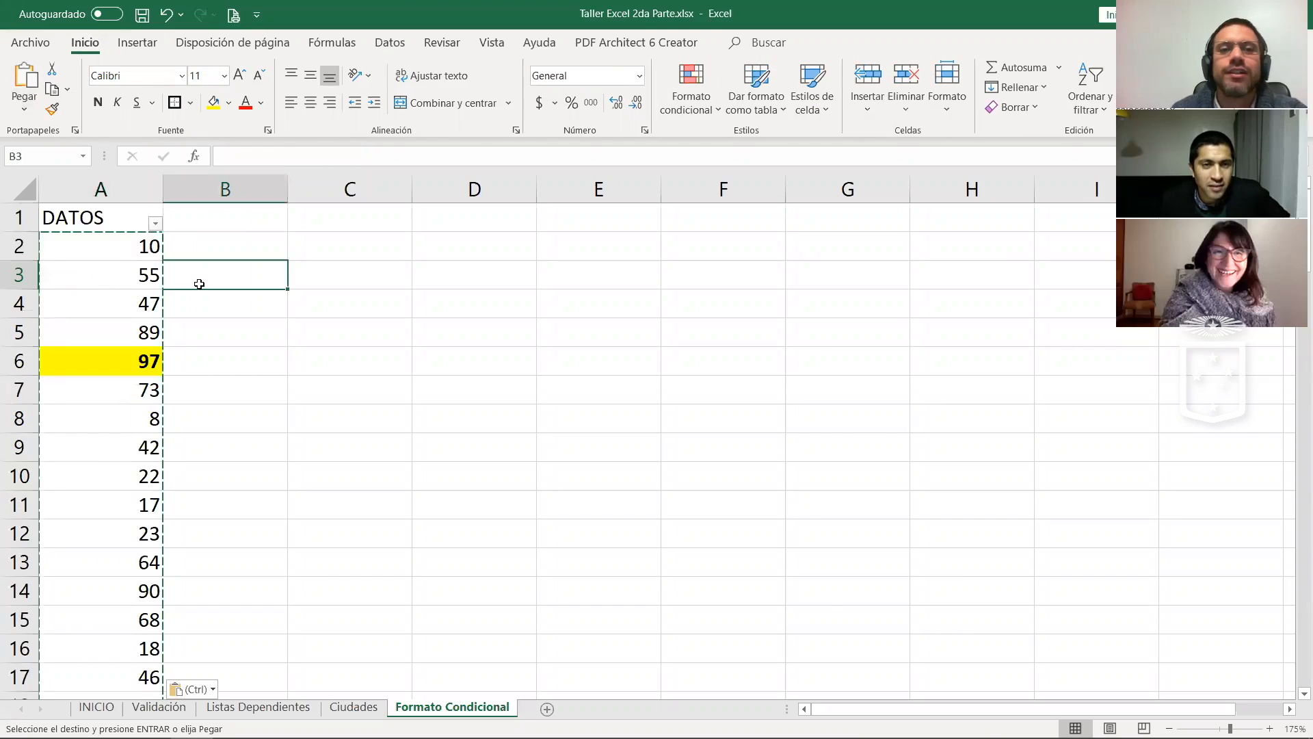
pyautogui.click(257, 328)
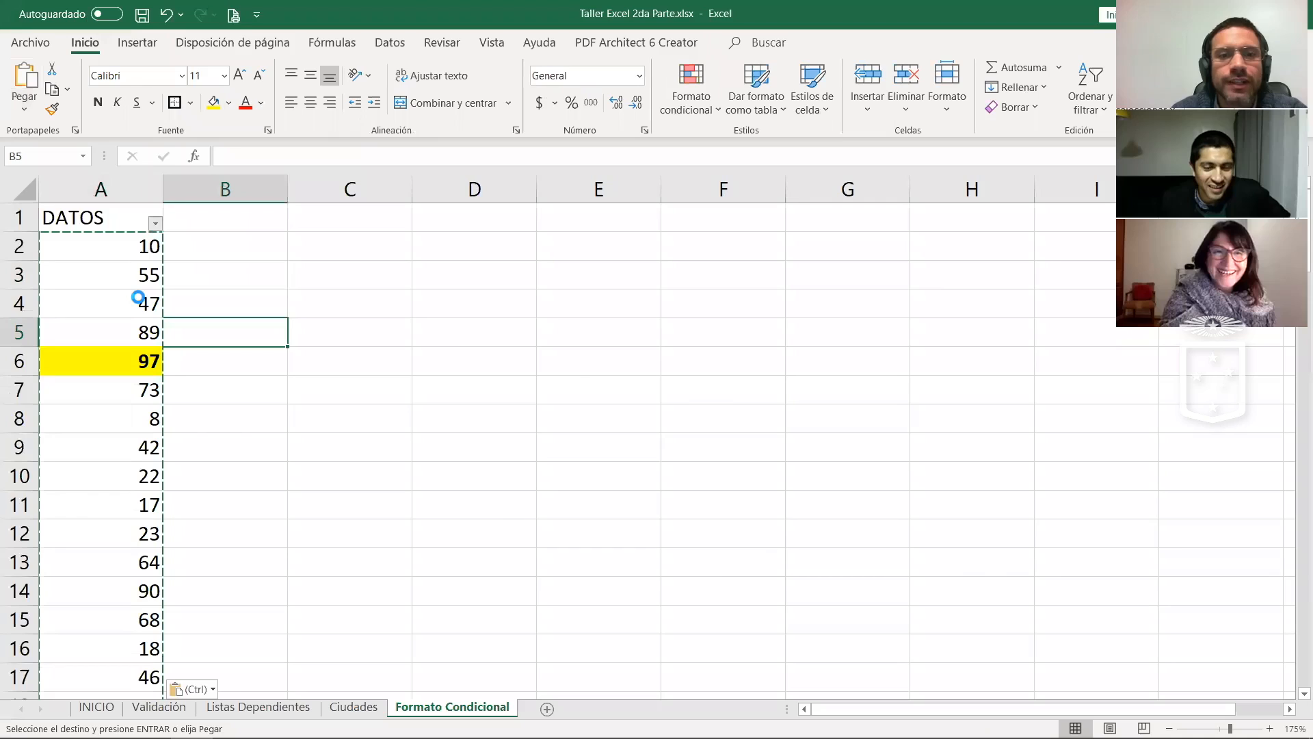
pyautogui.click(480, 339)
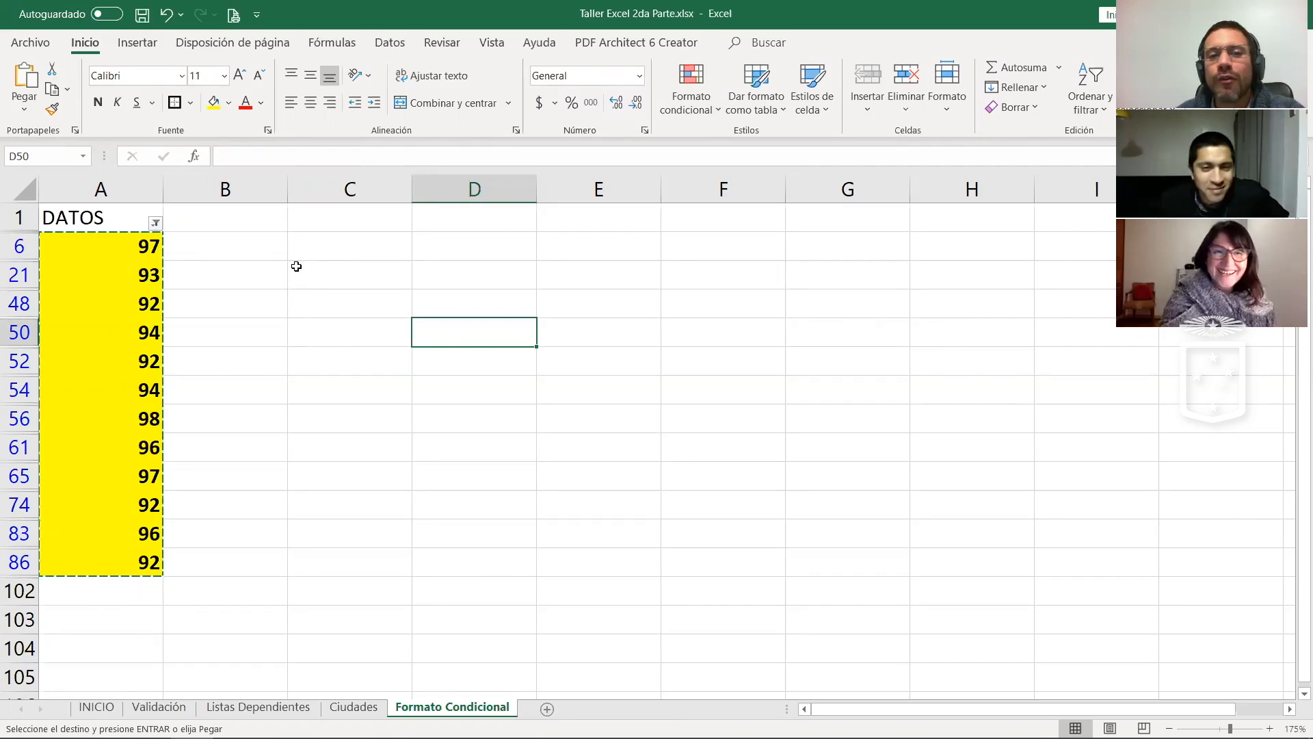
pyautogui.click(251, 229)
pyautogui.click(369, 238)
pyautogui.moveTo(447, 225); pyautogui.dragTo(440, 555)
pyautogui.click(273, 427)
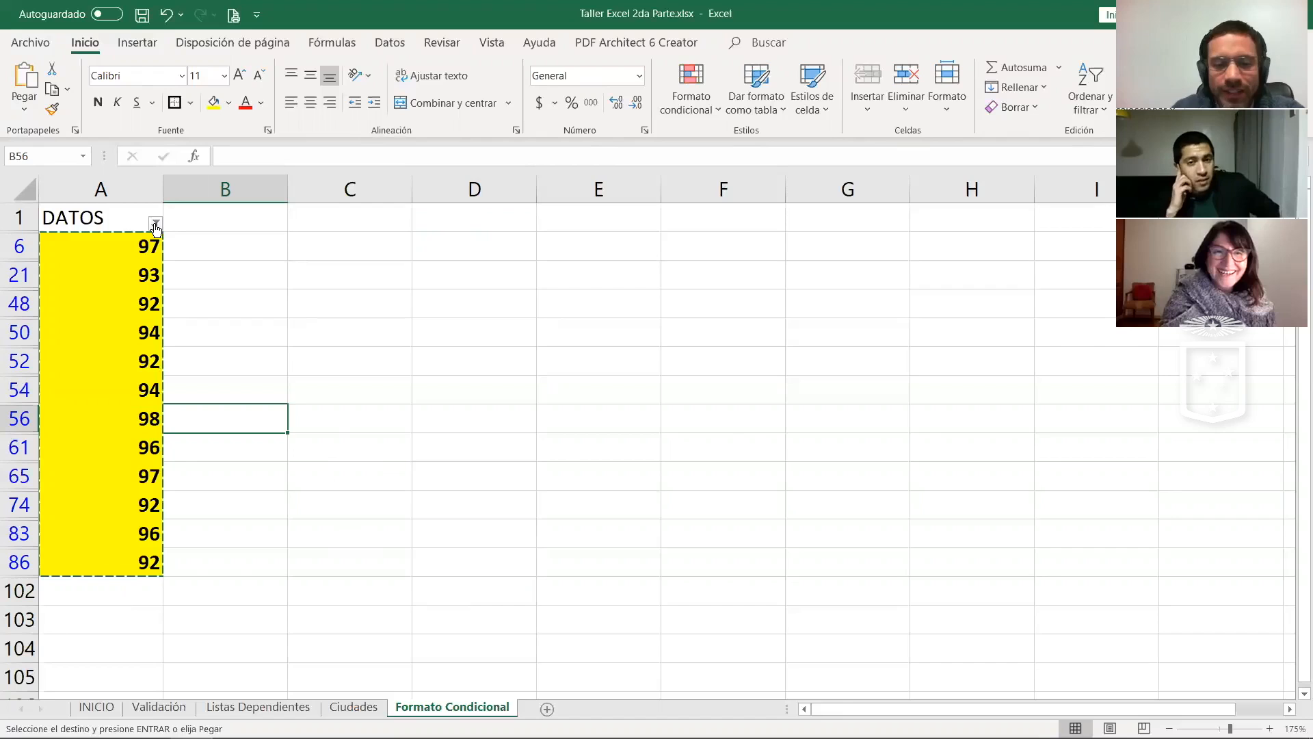
# Step: Undo the colour filter on the DATOS column and cancel the pending copy of the data range
pyautogui.hotkey('ctrl', 'z')
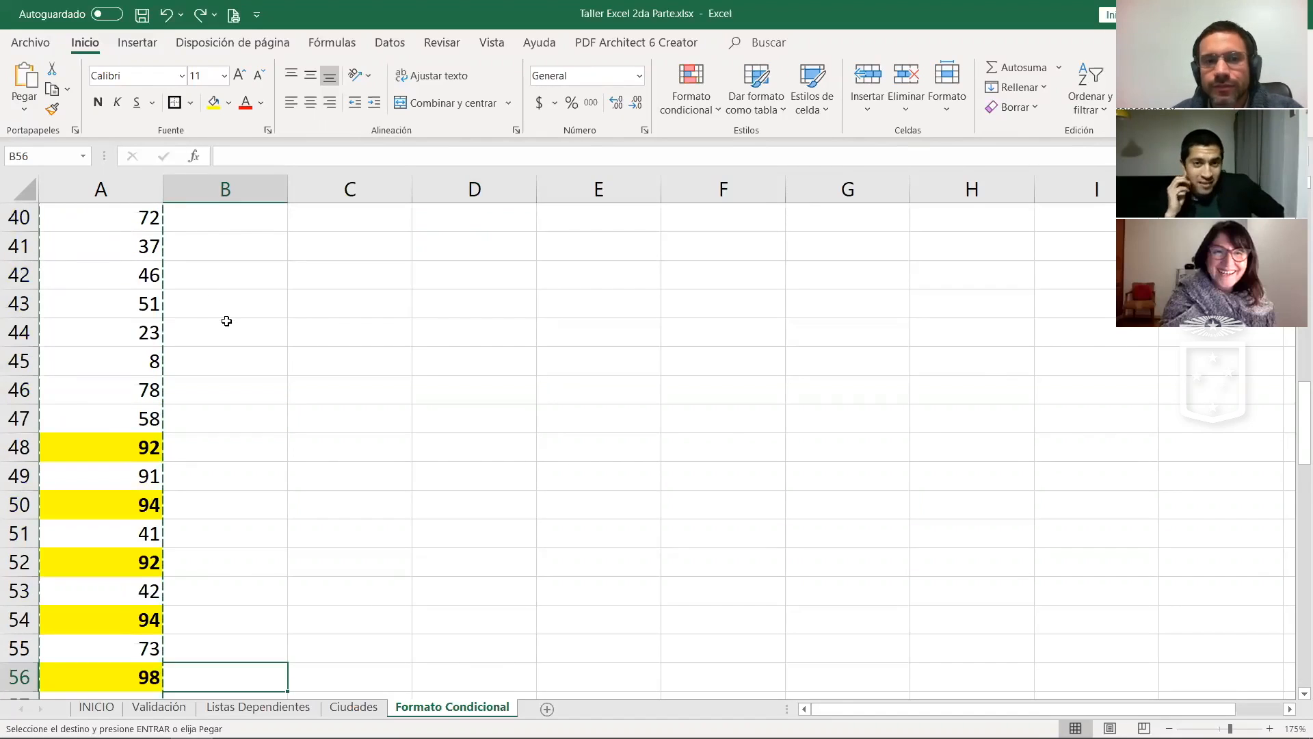
pyautogui.scroll(13, 223, 319)
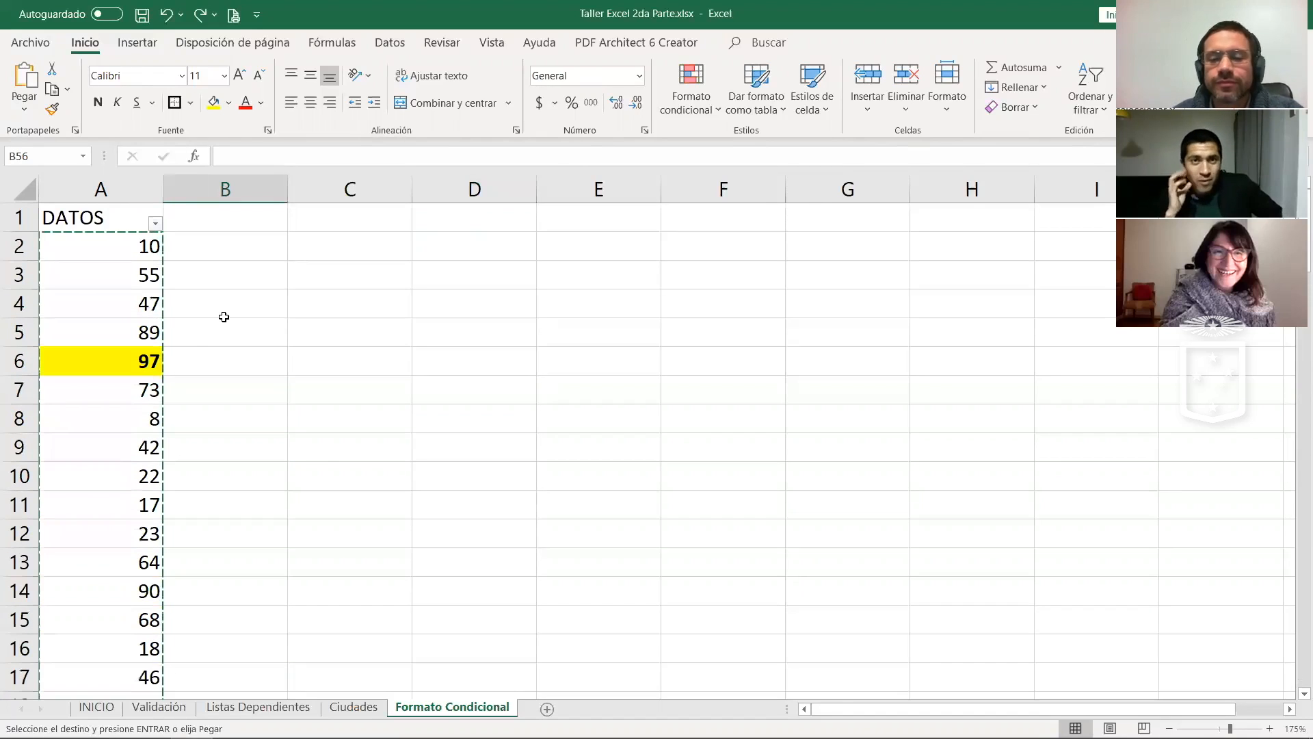
pyautogui.click(235, 274)
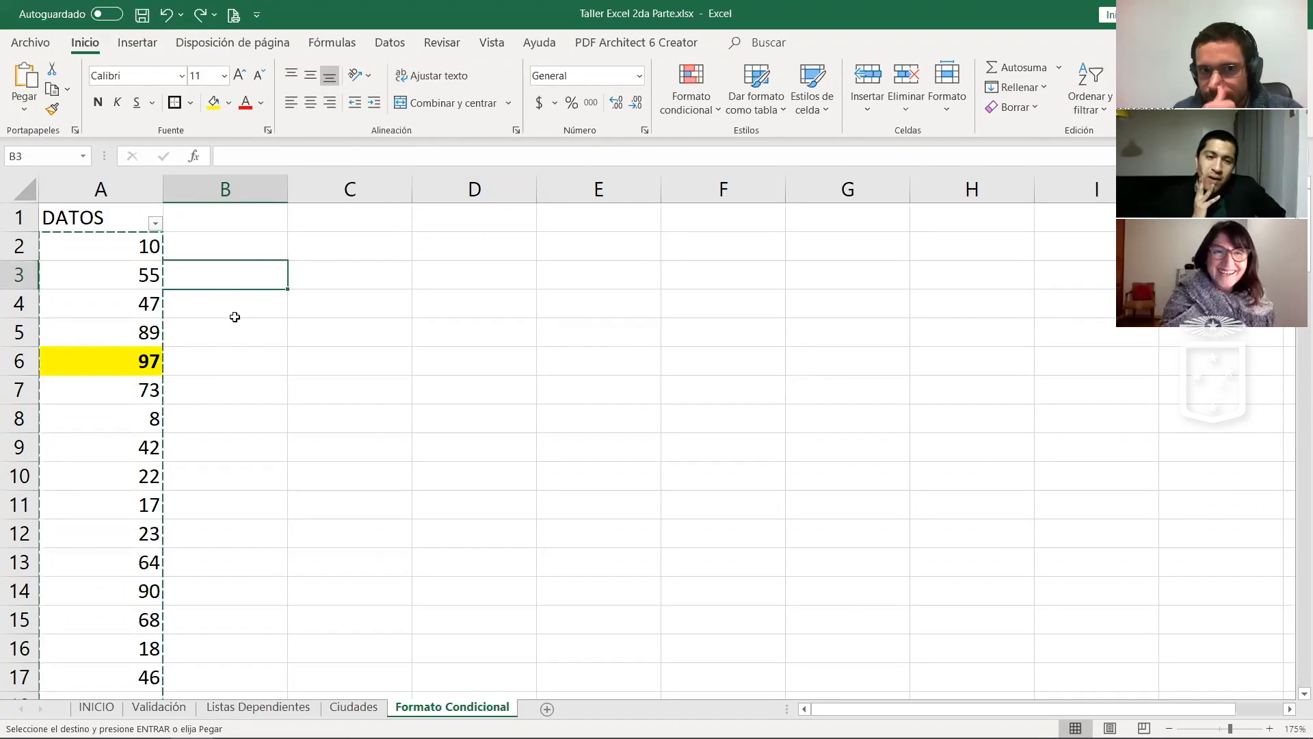
pyautogui.press('Escape')
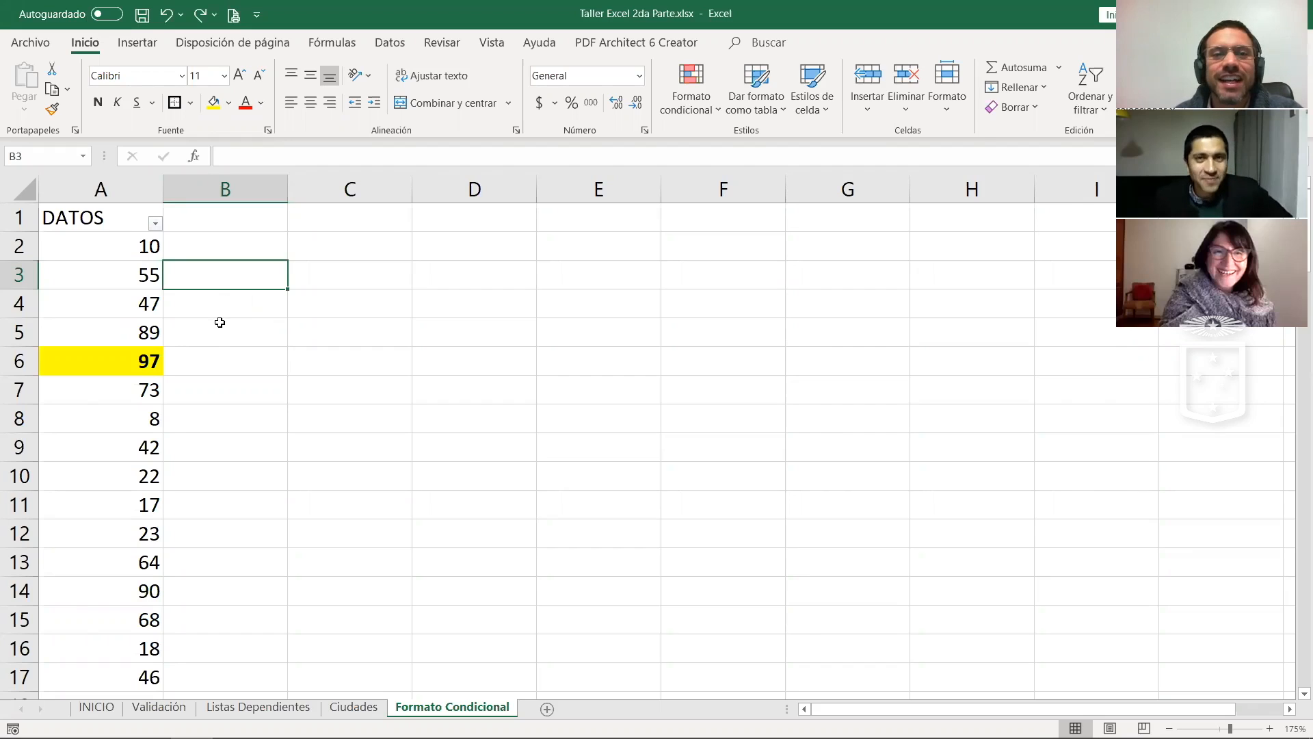
pyautogui.click(130, 282)
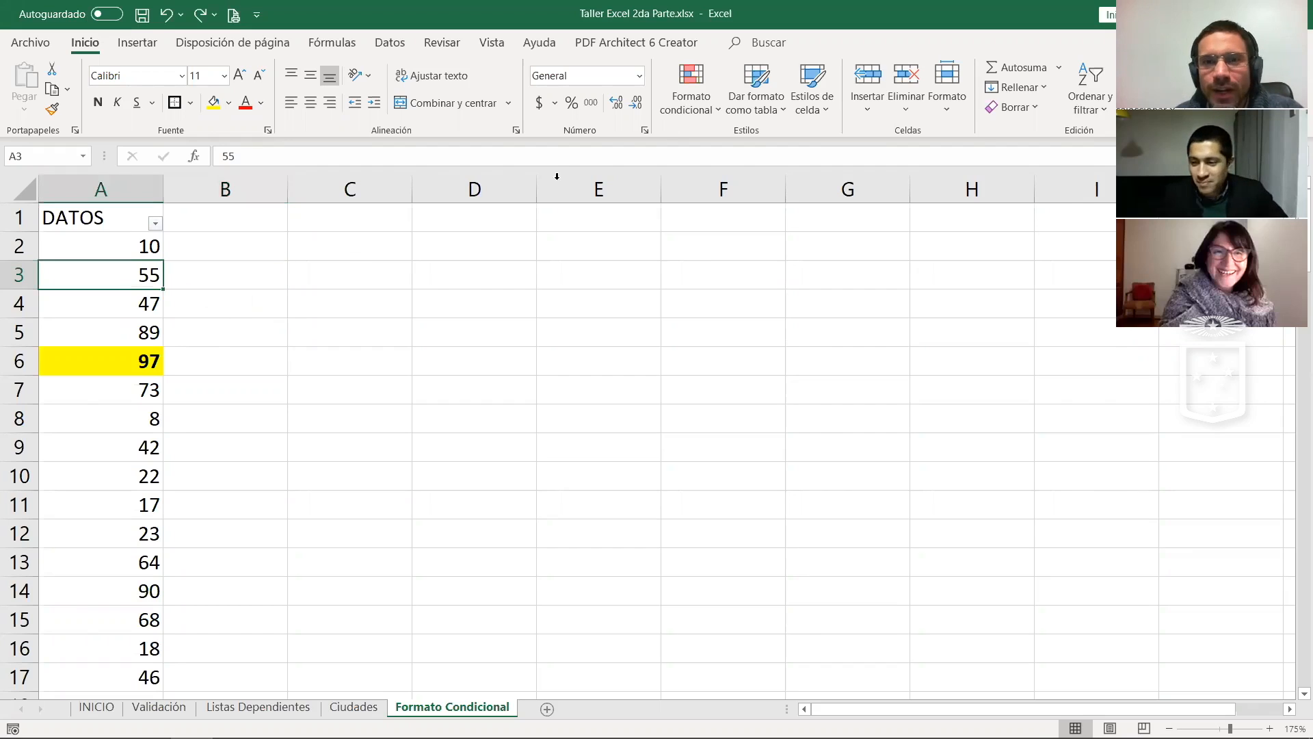
pyautogui.click(691, 112)
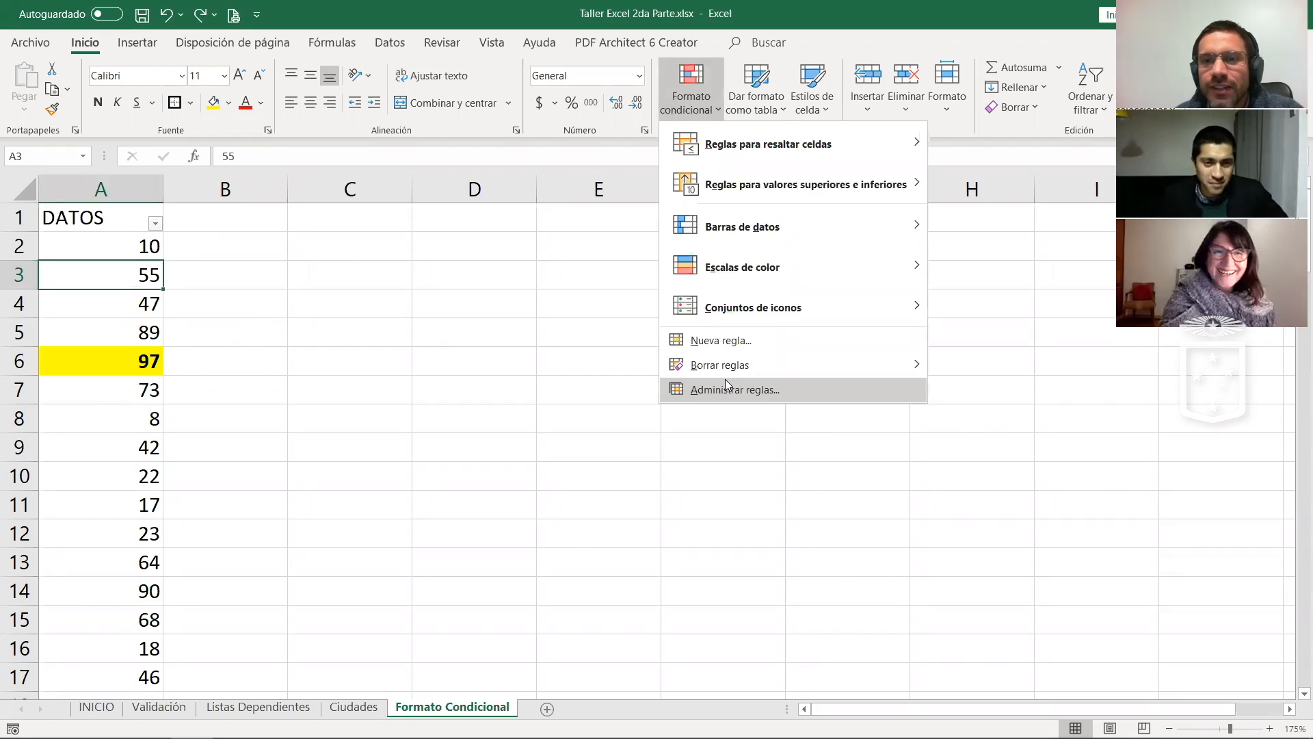
pyautogui.click(725, 387)
pyautogui.doubleClick(705, 241)
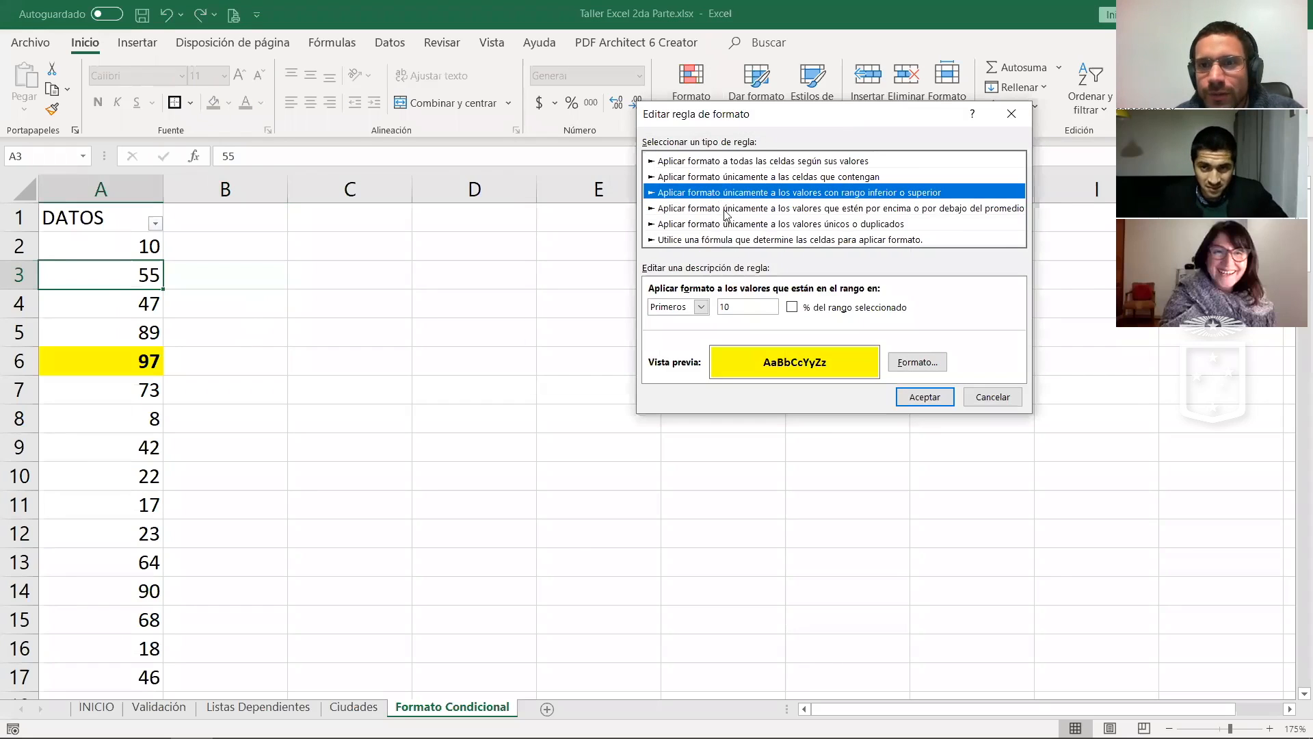
pyautogui.click(721, 224)
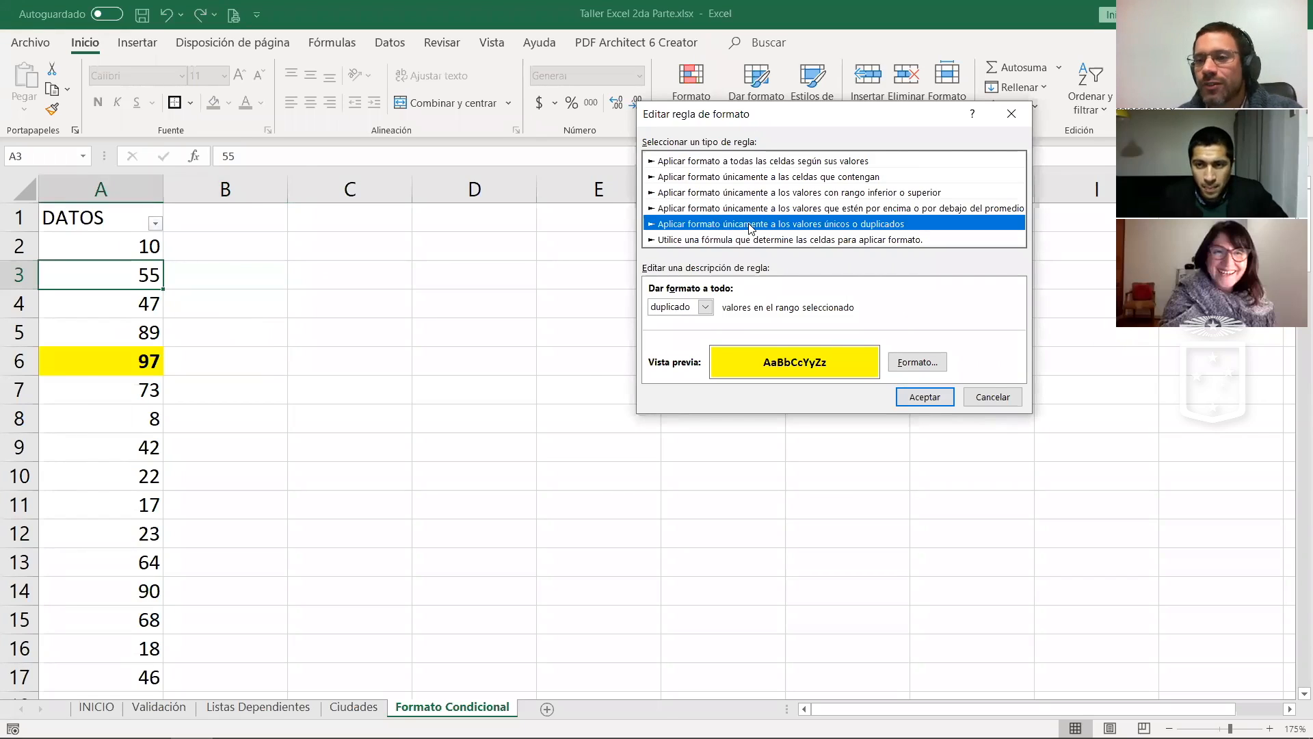
pyautogui.click(982, 396)
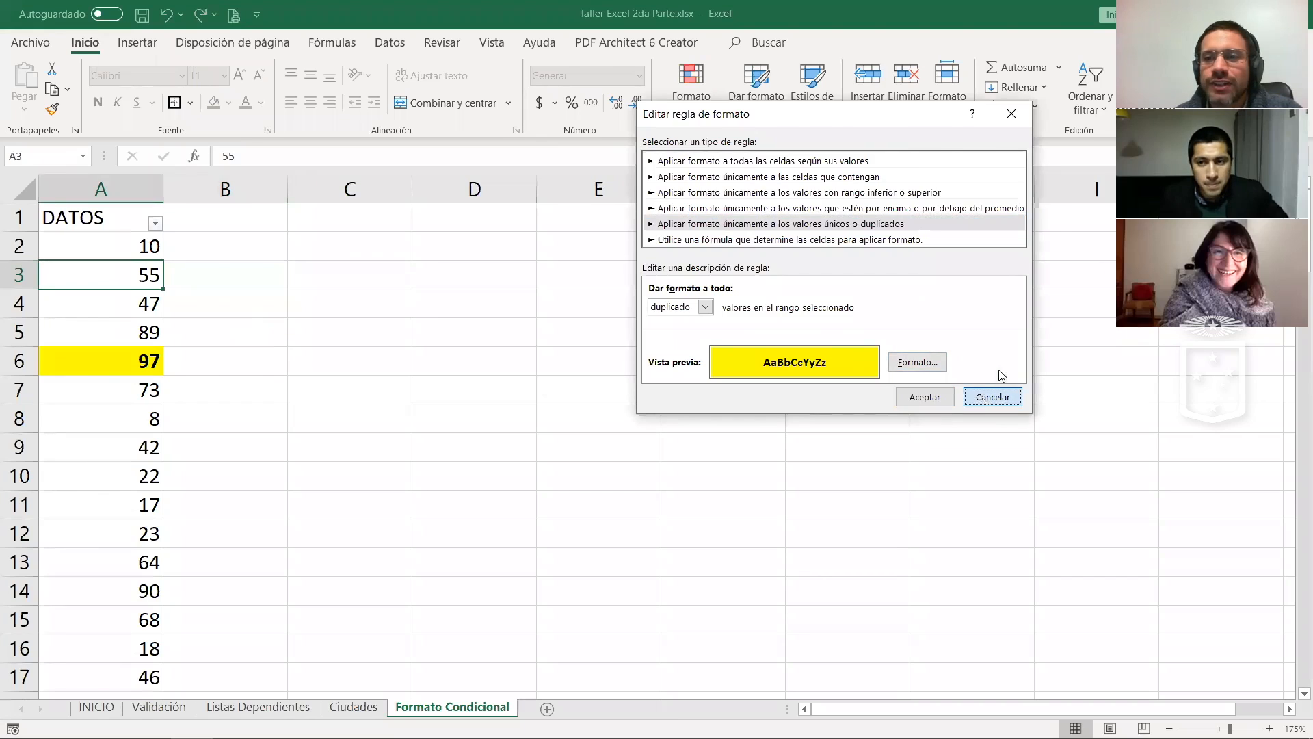
pyautogui.click(964, 367)
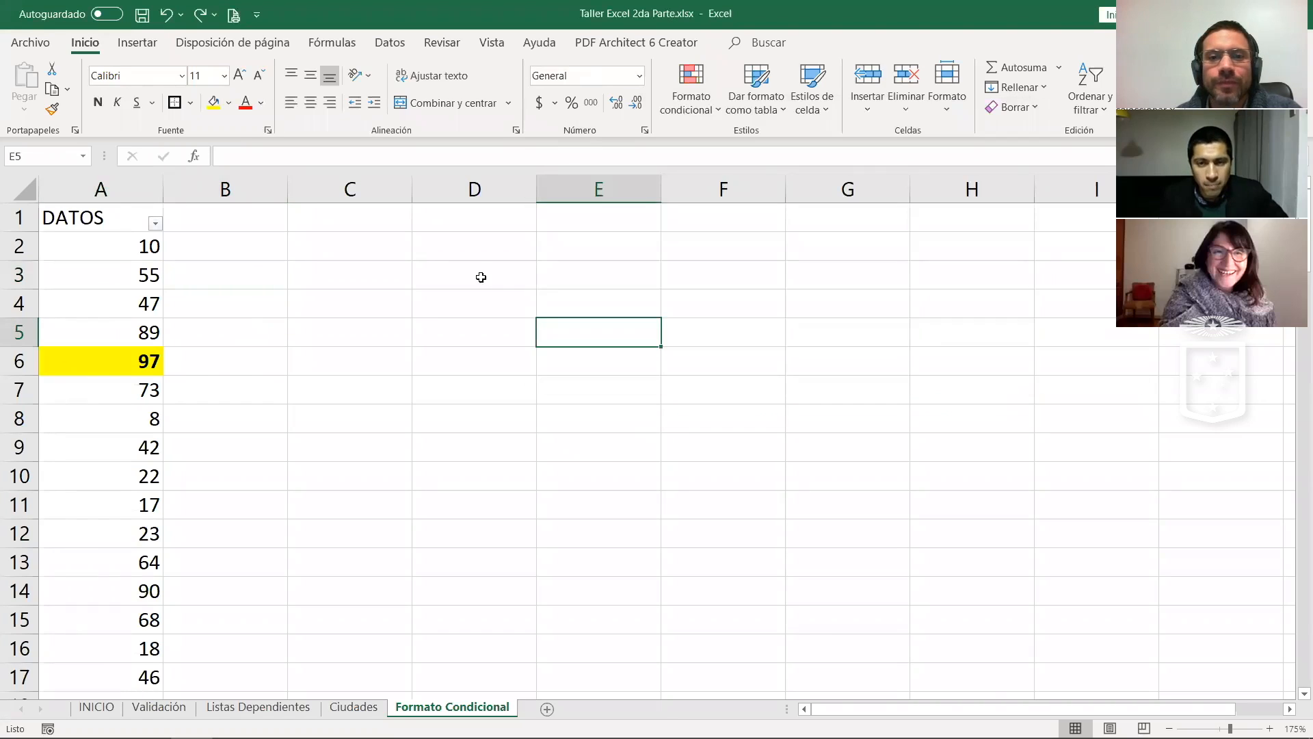
pyautogui.click(478, 276)
# Step: Copy the cities Viña del Mar through San Antonio from A2:A6 of the Ciudades sheet into Formato Condicional starting at D2
pyautogui.click(331, 712)
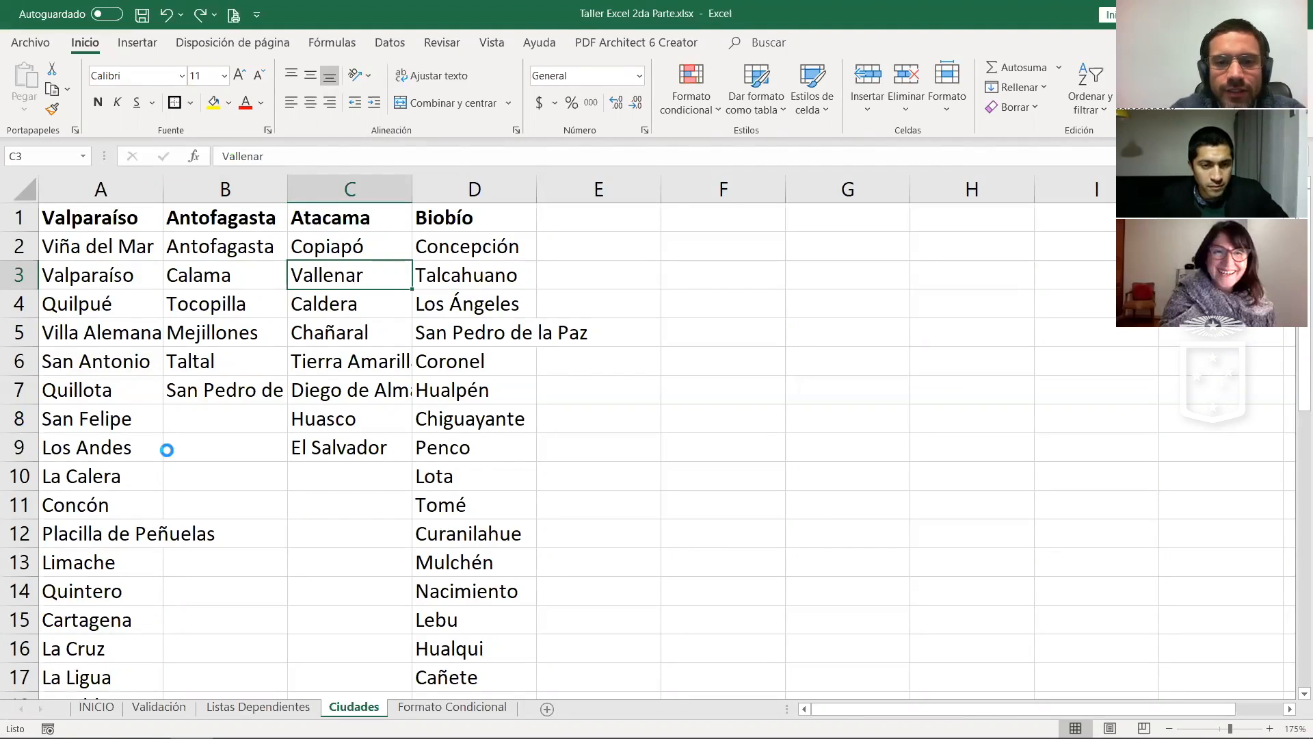
pyautogui.moveTo(84, 246); pyautogui.dragTo(96, 361)
pyautogui.hotkey('ctrl', 'c')
pyautogui.click(452, 707)
pyautogui.click(473, 243)
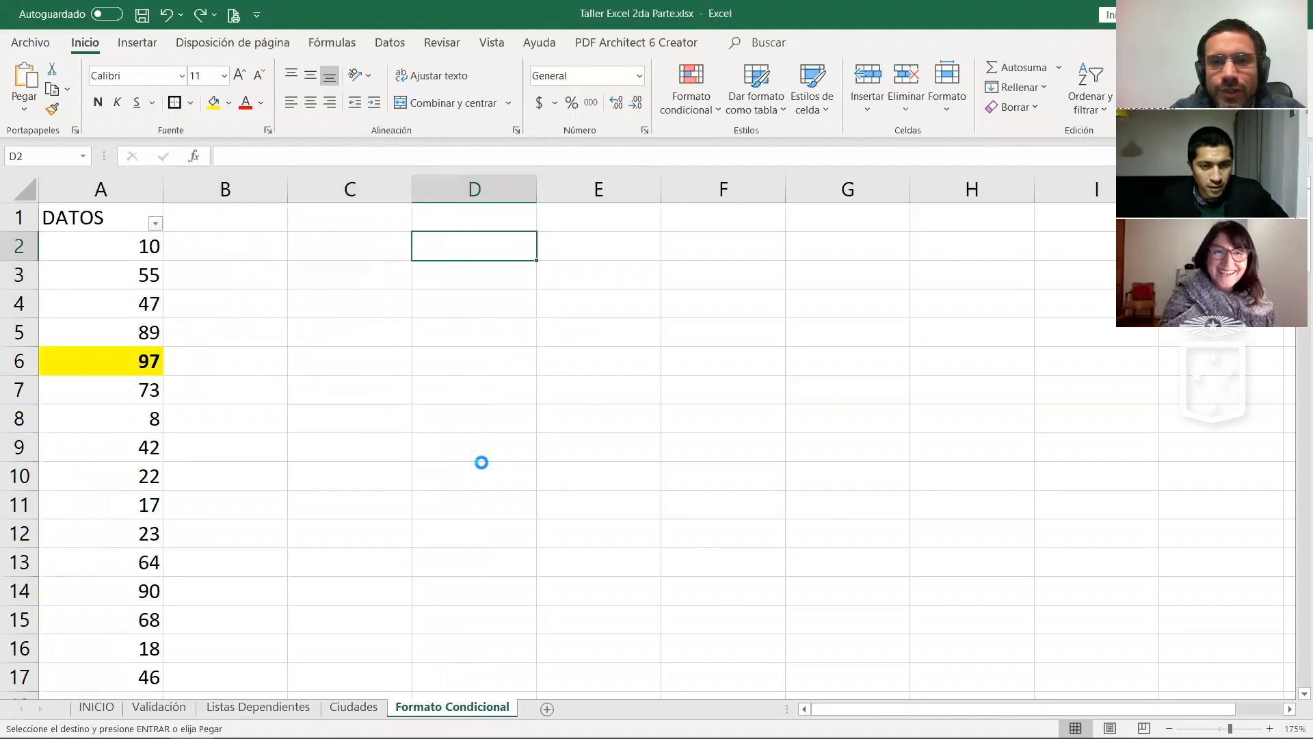
pyautogui.hotkey('ctrl', 'v')
# Step: Duplicate the Quilpué entry from D4 into D7 and D8, and end the copy mode
pyautogui.click(446, 301)
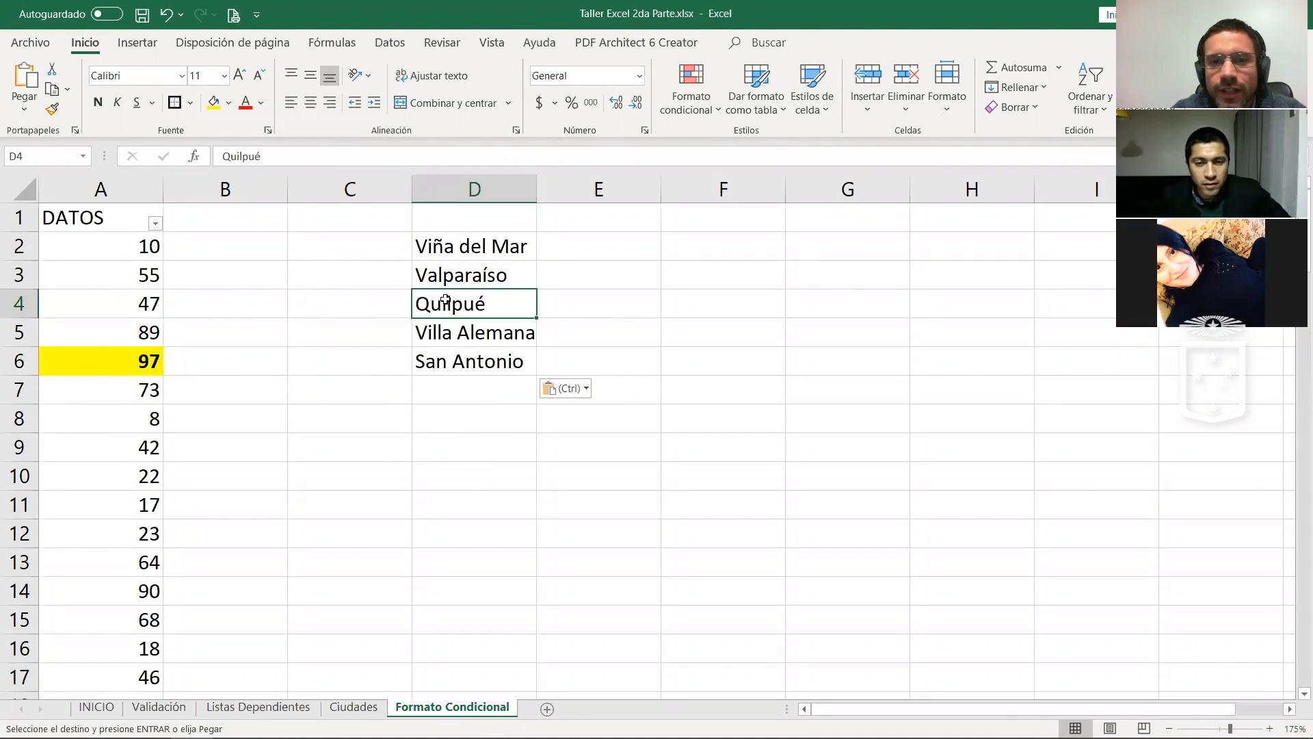
pyautogui.hotkey('ctrl', 'c')
pyautogui.click(476, 390)
pyautogui.hotkey('ctrl', 'v')
pyautogui.click(482, 418)
pyautogui.hotkey('ctrl', 'v')
pyautogui.click(621, 382)
pyautogui.click(638, 359)
pyautogui.press('Escape')
pyautogui.click(727, 310)
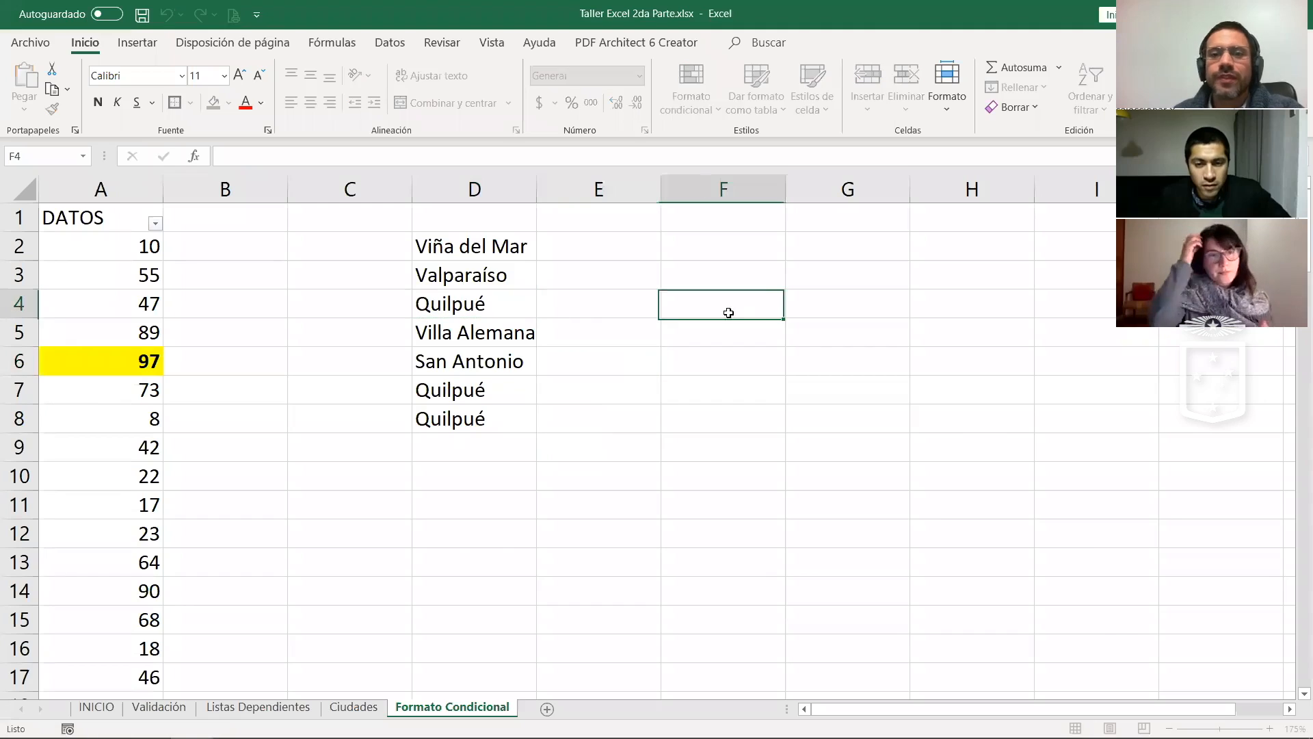
# Step: Start a new conditional formatting rule for D2:D8 that formats only unique or duplicate values, set to duplicado
pyautogui.click(492, 243)
pyautogui.moveTo(491, 271); pyautogui.dragTo(486, 372)
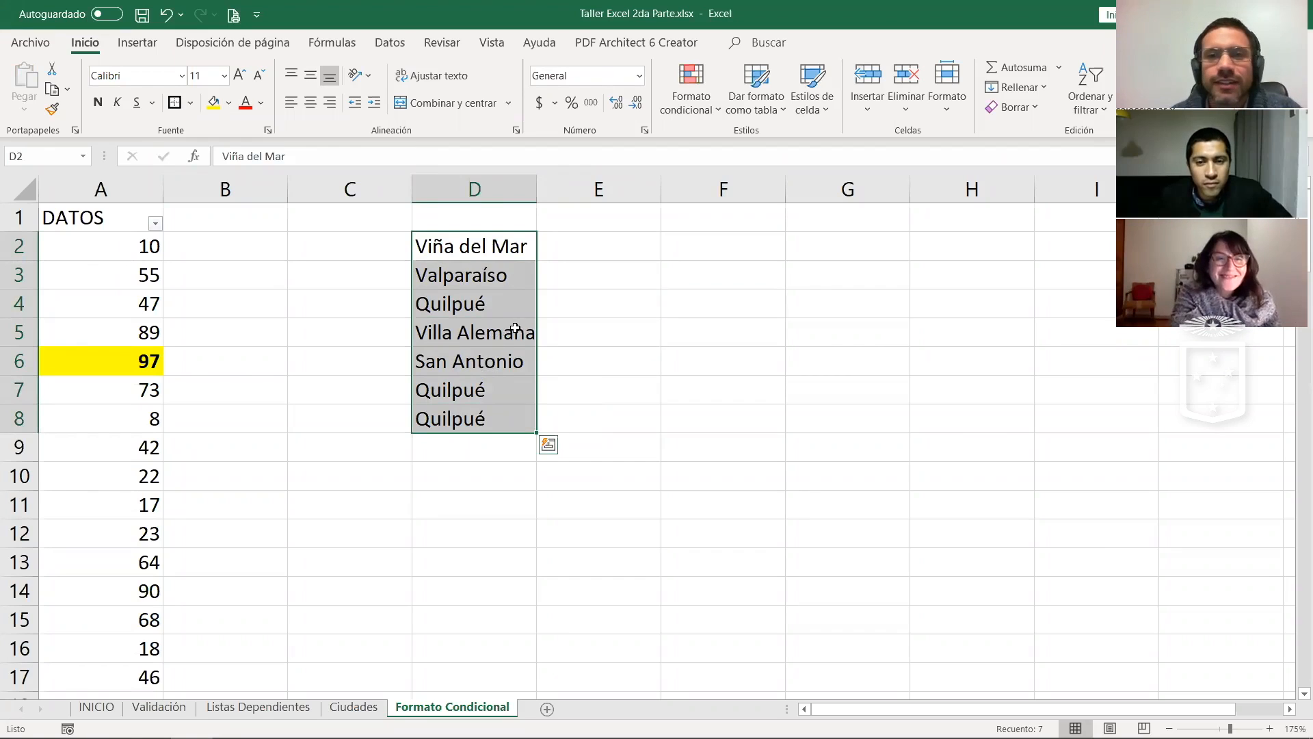
pyautogui.click(692, 102)
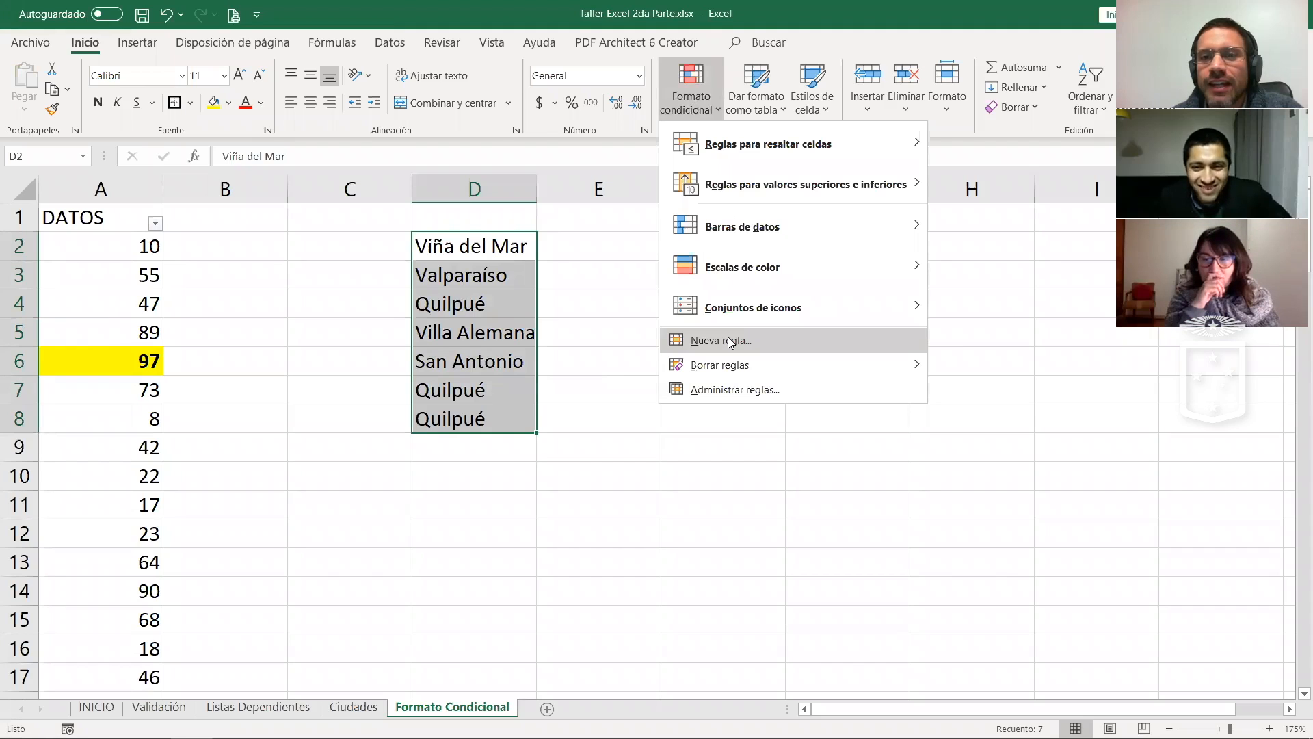
pyautogui.click(728, 340)
pyautogui.click(721, 208)
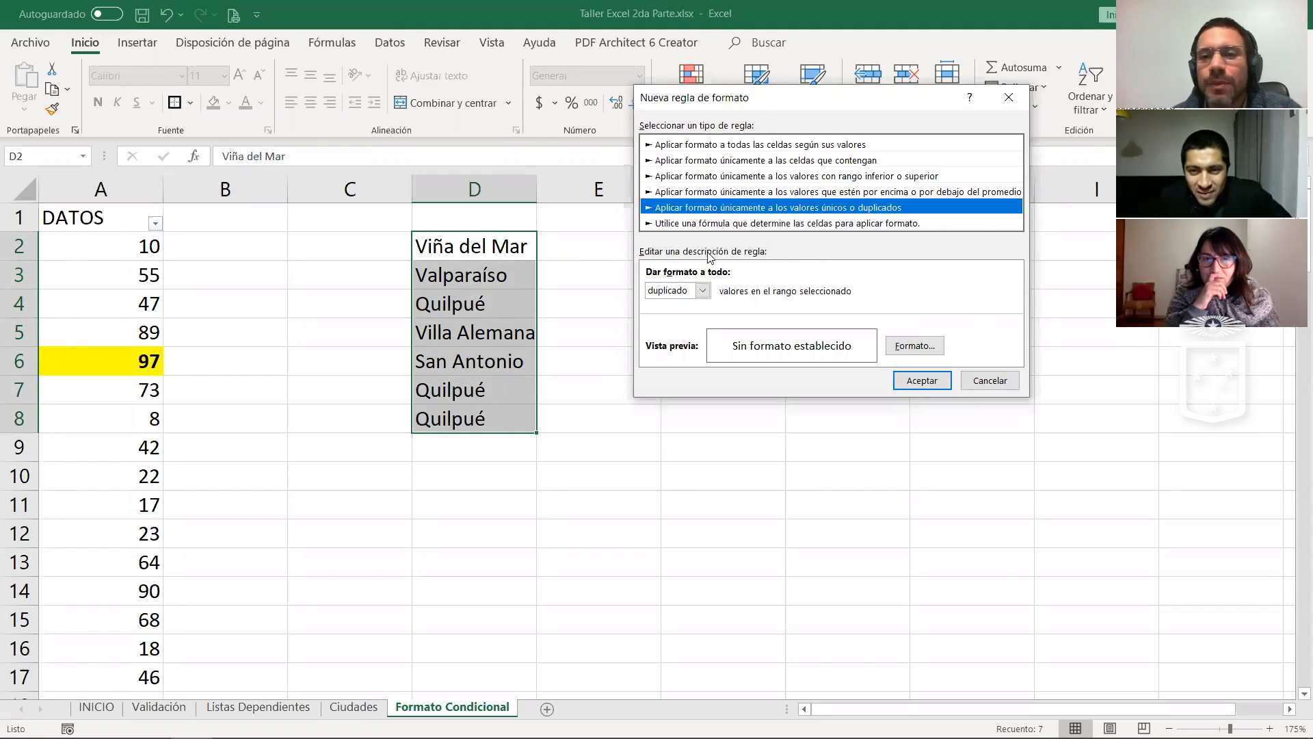
pyautogui.click(704, 293)
pyautogui.click(678, 306)
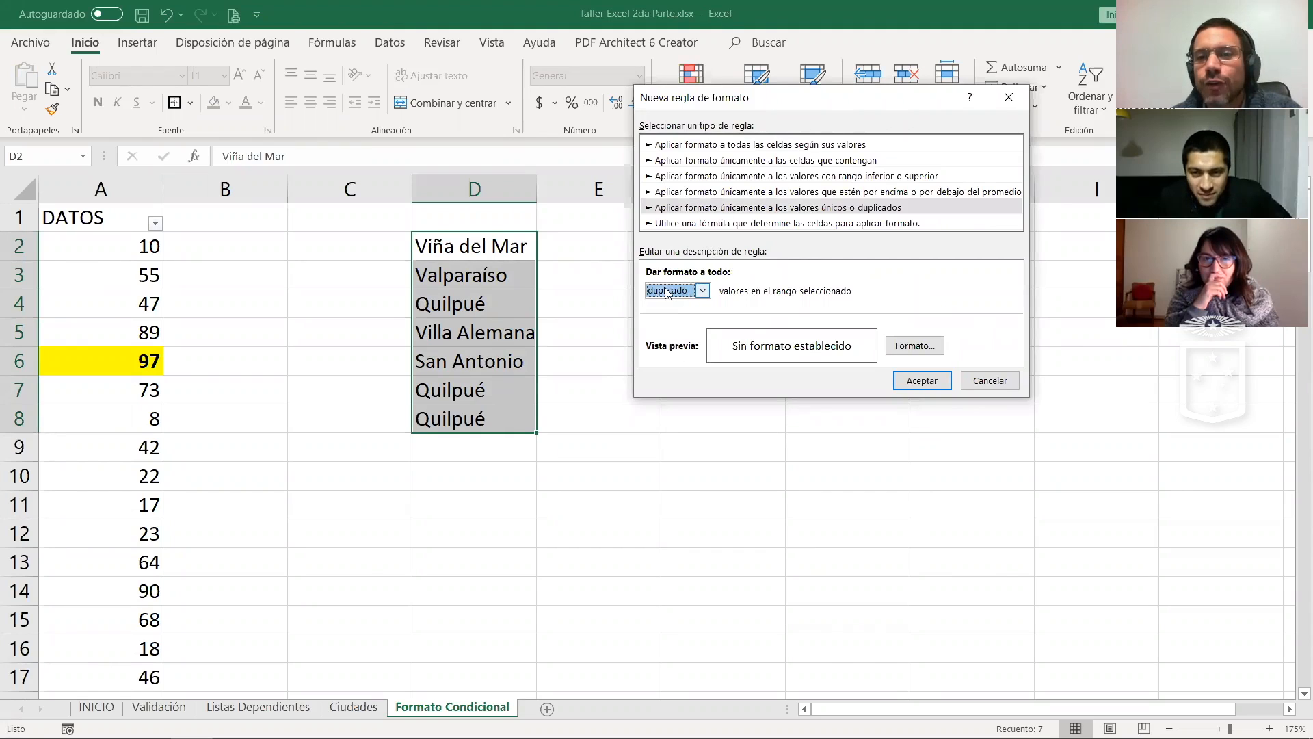
# Step: Choose a red fill as the format for the duplicate values rule
pyautogui.click(915, 345)
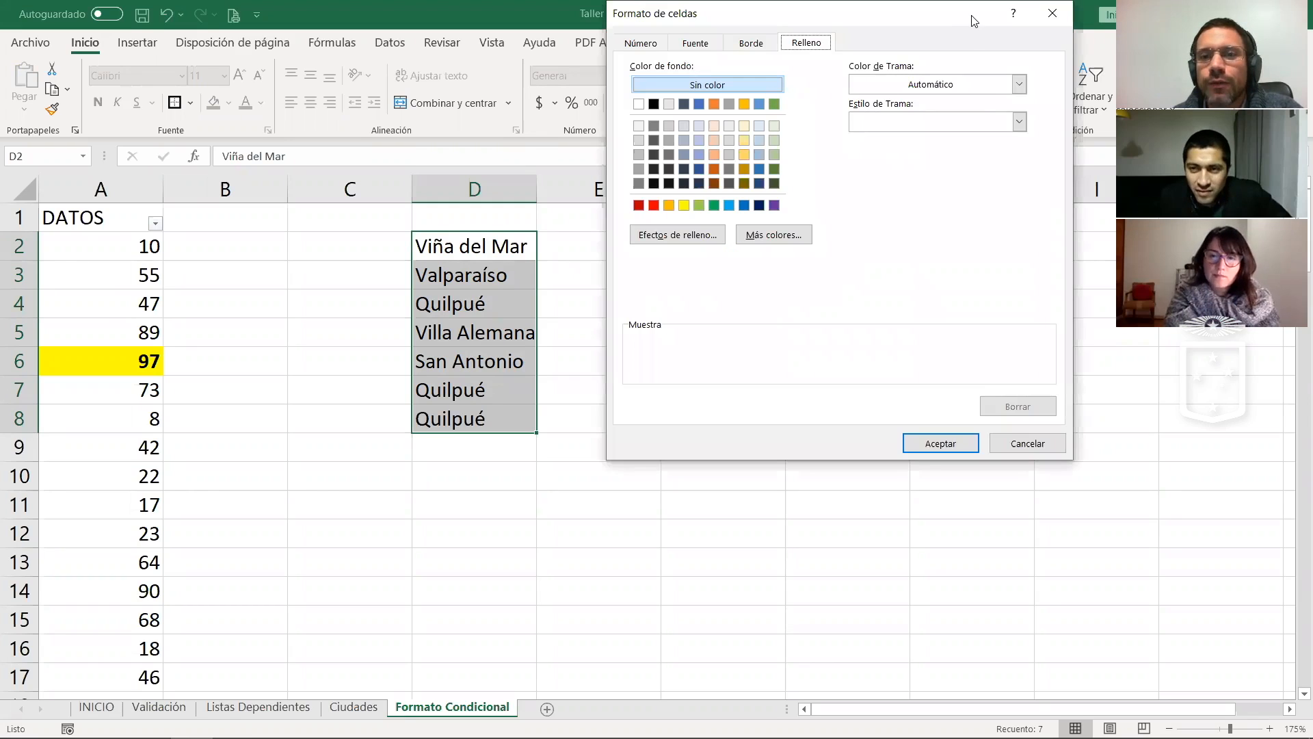
pyautogui.moveTo(973, 16); pyautogui.dragTo(934, 156)
pyautogui.click(618, 346)
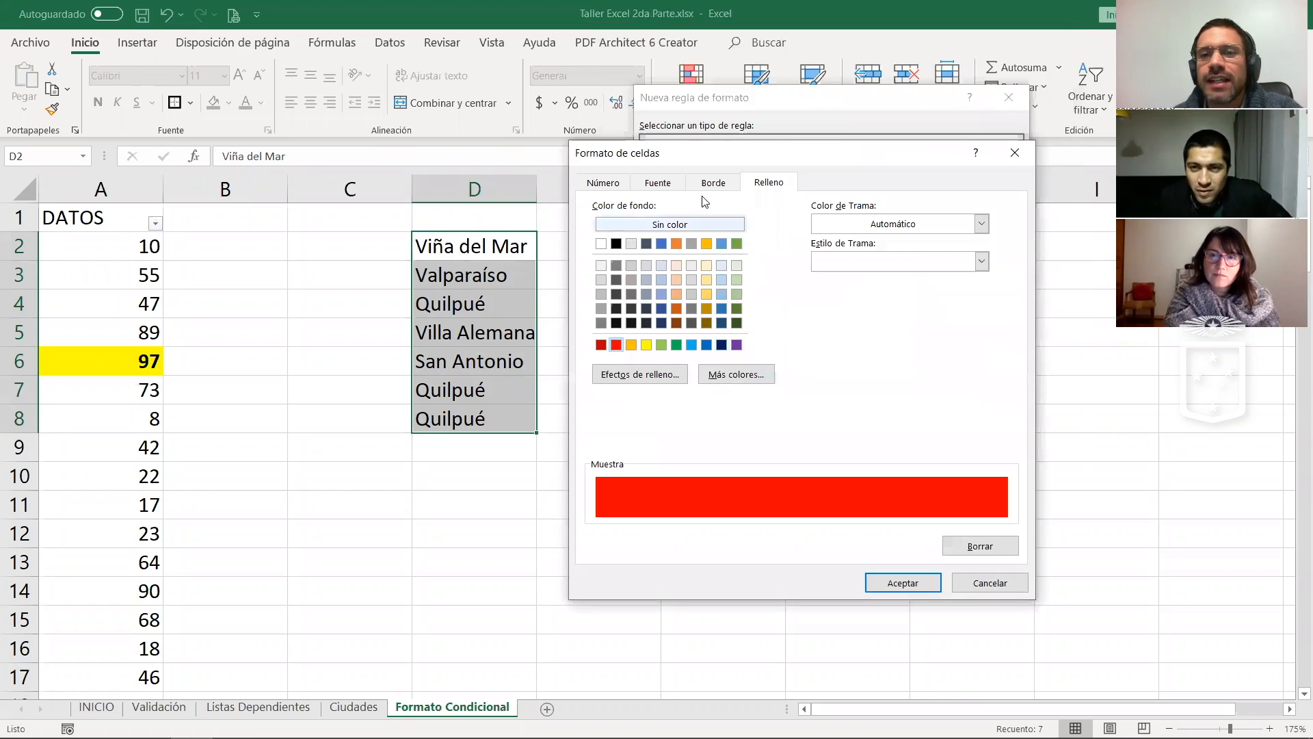
# Step: Give the new rule's format a bold white font and apply the rule to D2:D8
pyautogui.click(657, 183)
pyautogui.click(849, 328)
pyautogui.click(797, 399)
pyautogui.click(807, 239)
pyautogui.click(807, 262)
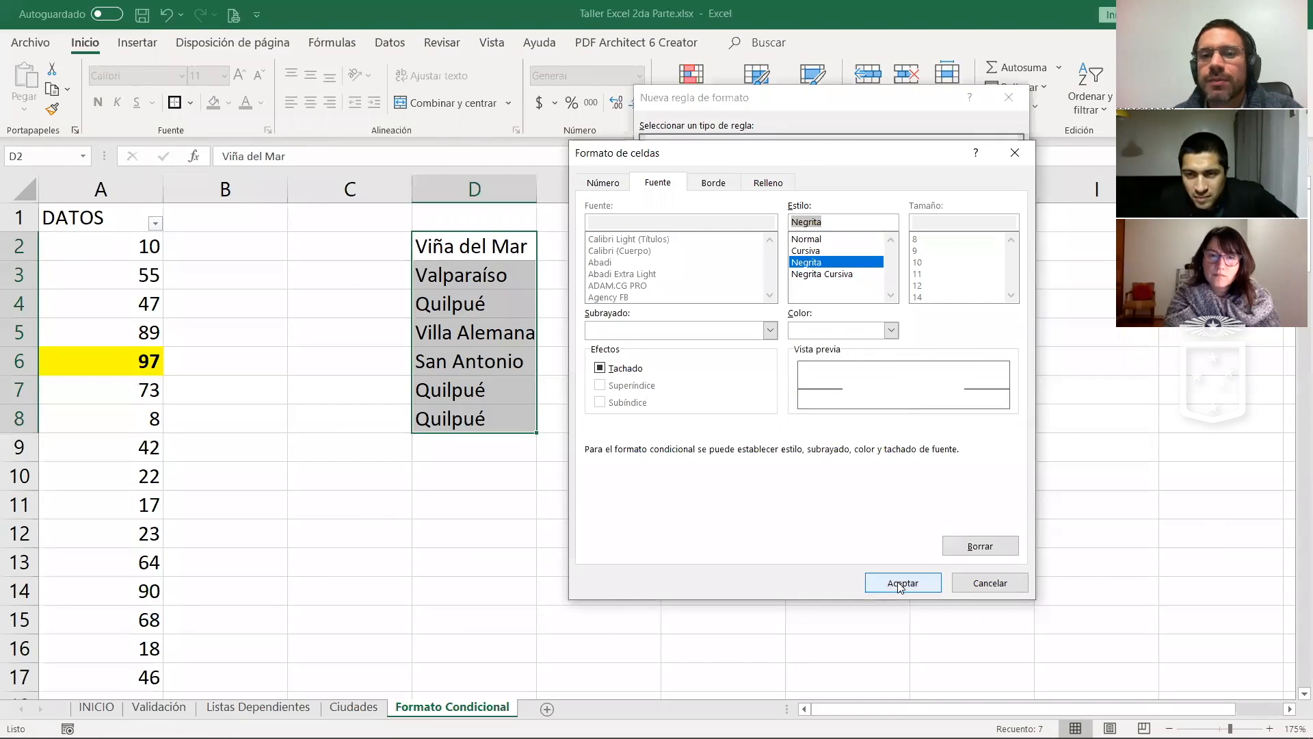
pyautogui.click(900, 585)
pyautogui.click(920, 381)
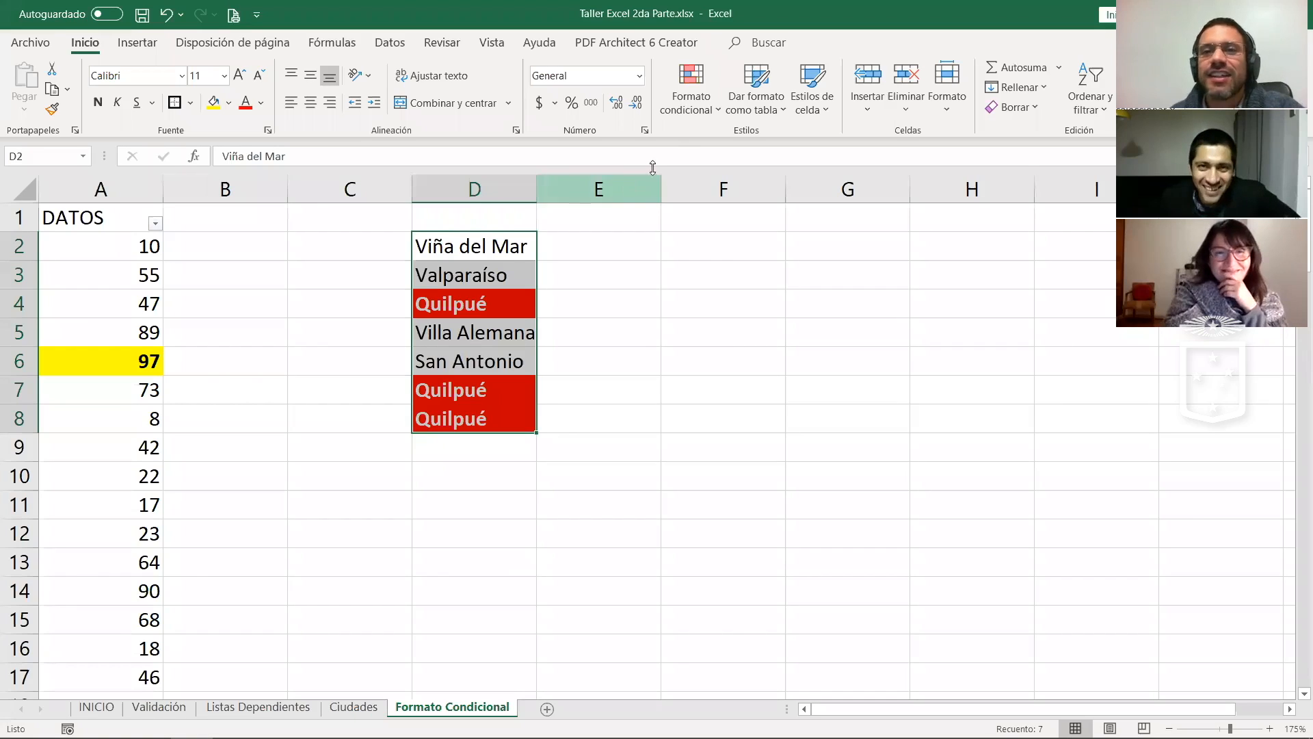
# Step: Edit the duplicate-values rule on D2:D8 to format único values and apply it
pyautogui.click(677, 114)
pyautogui.click(718, 390)
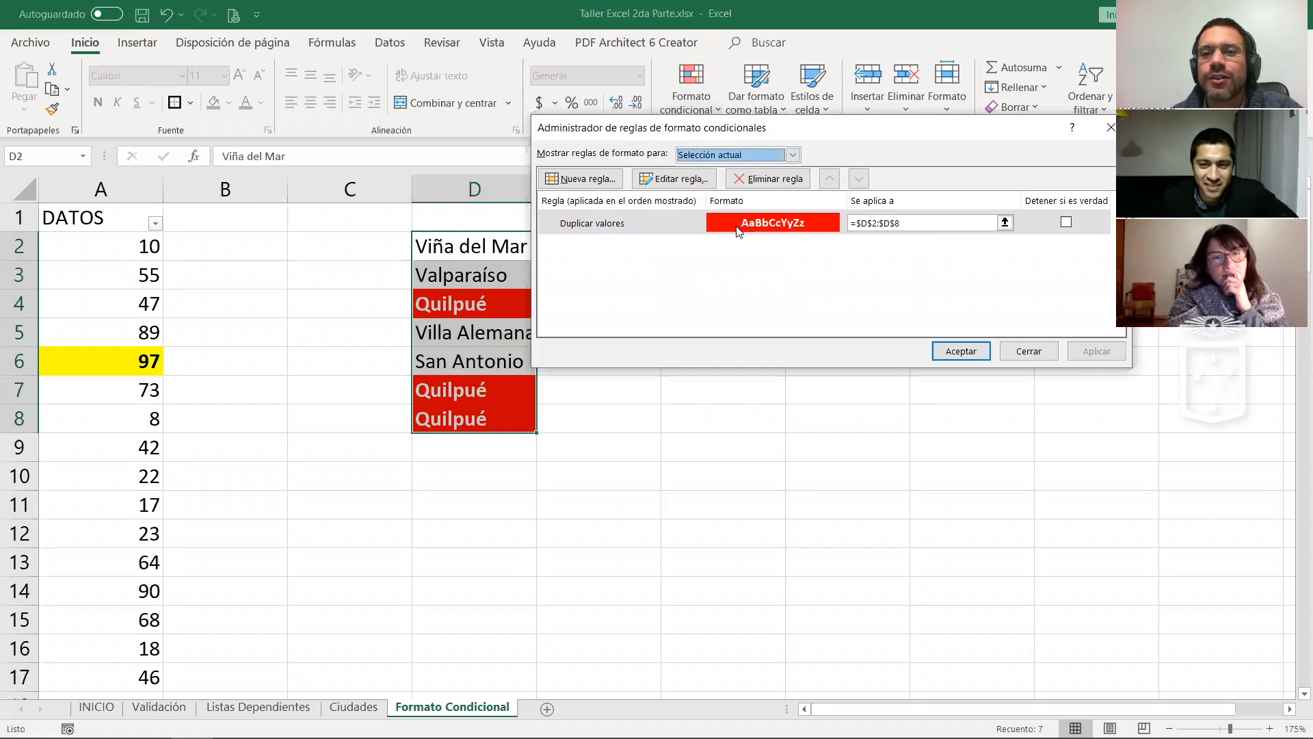
pyautogui.doubleClick(738, 231)
pyautogui.click(683, 294)
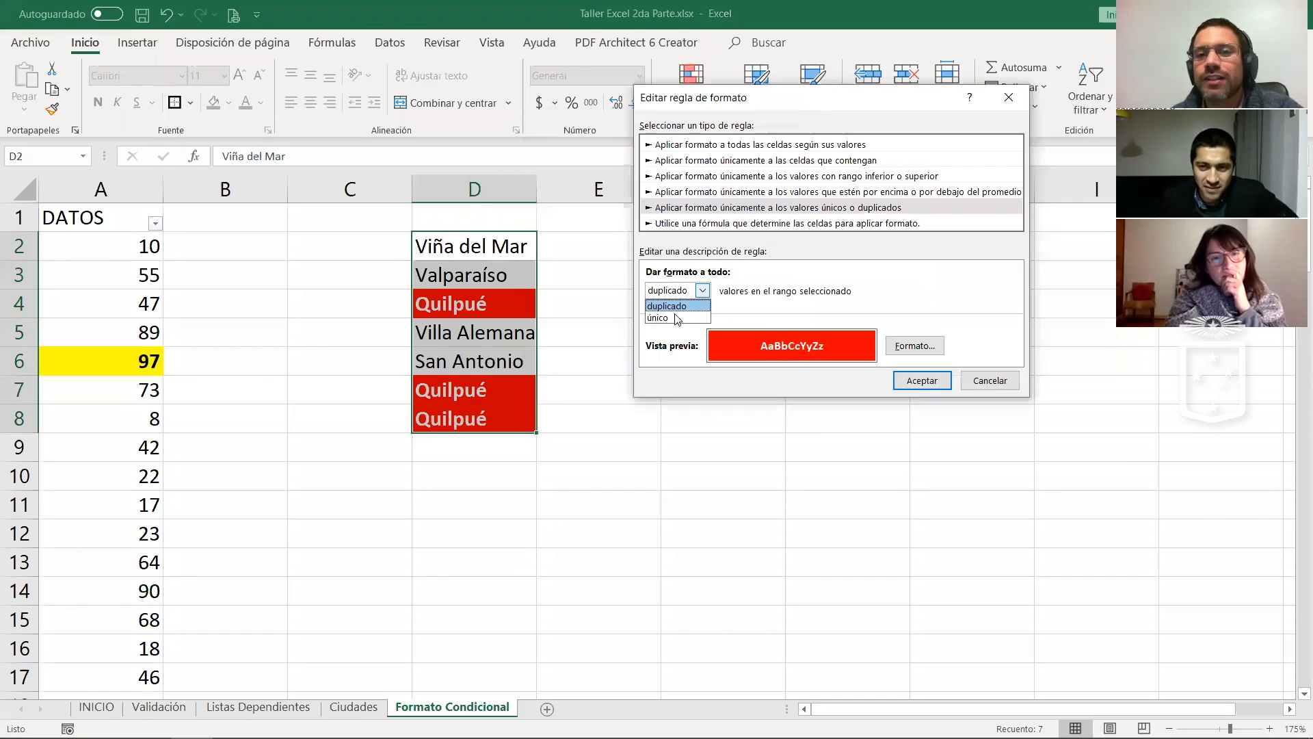
pyautogui.click(909, 382)
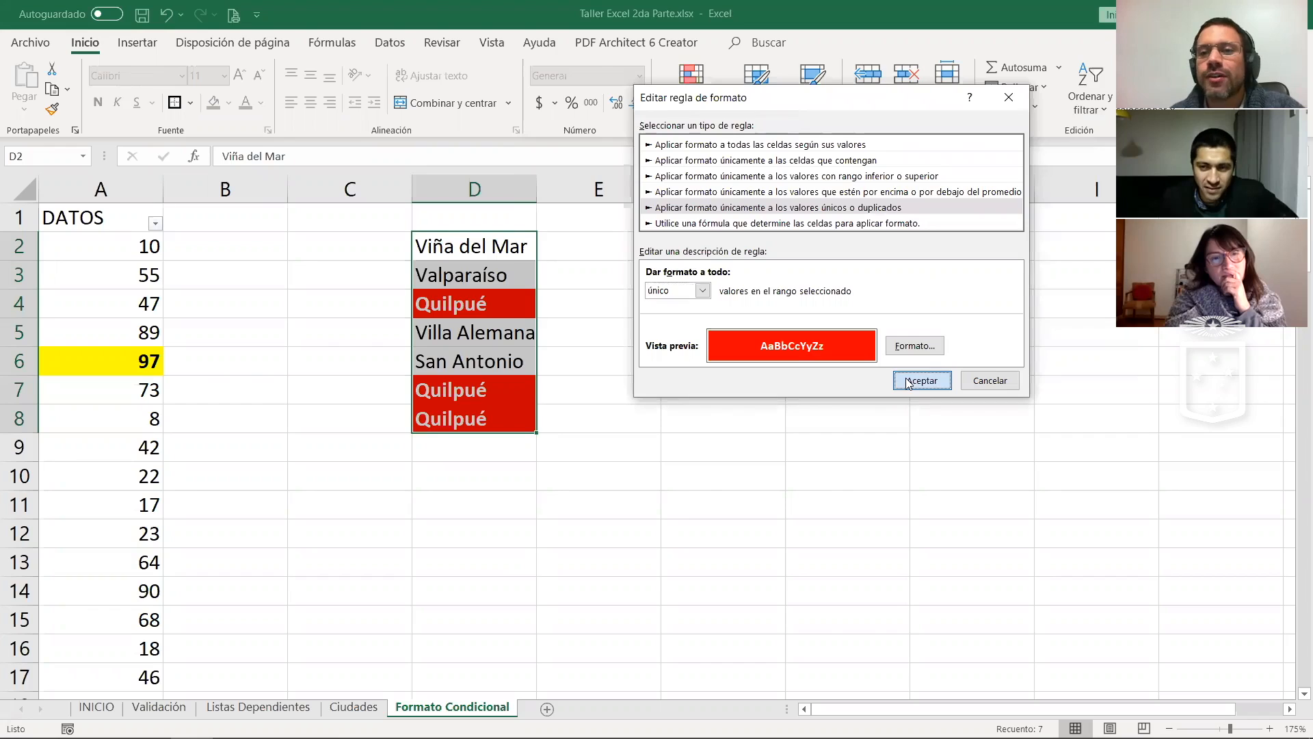
pyautogui.click(1091, 351)
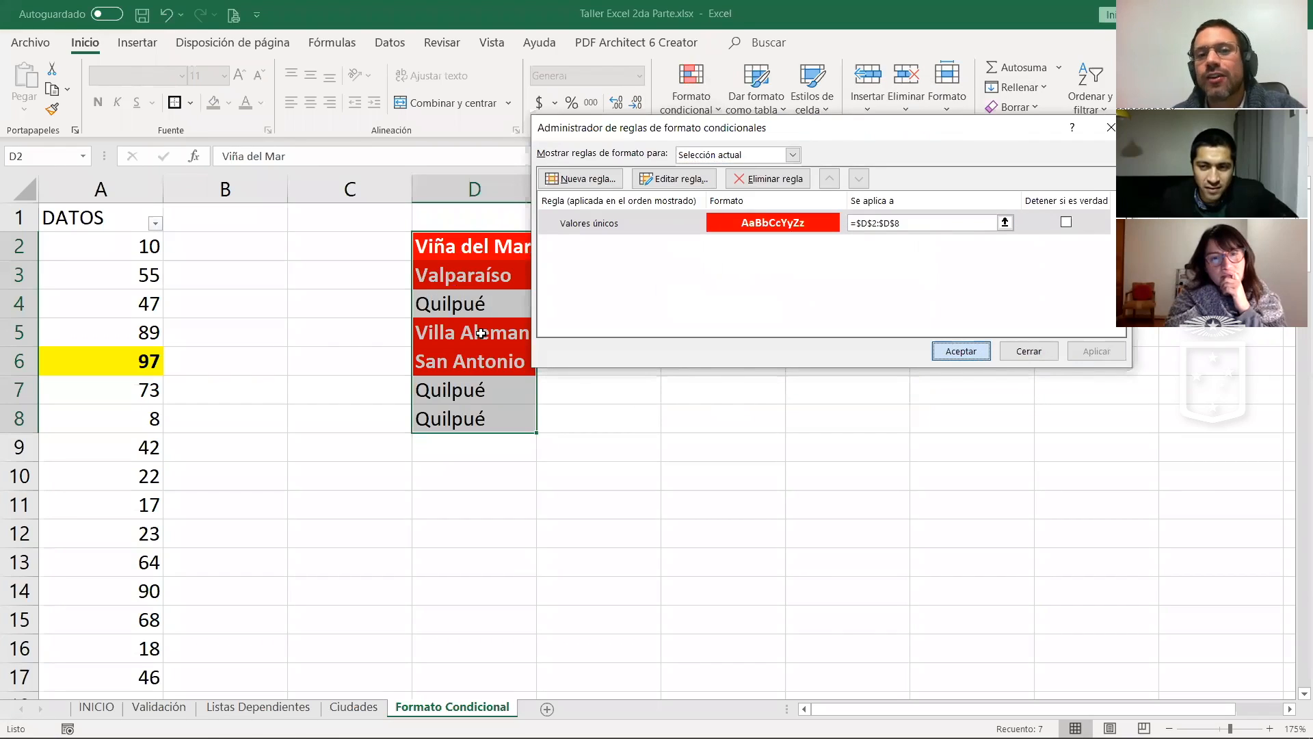
pyautogui.press('Return')
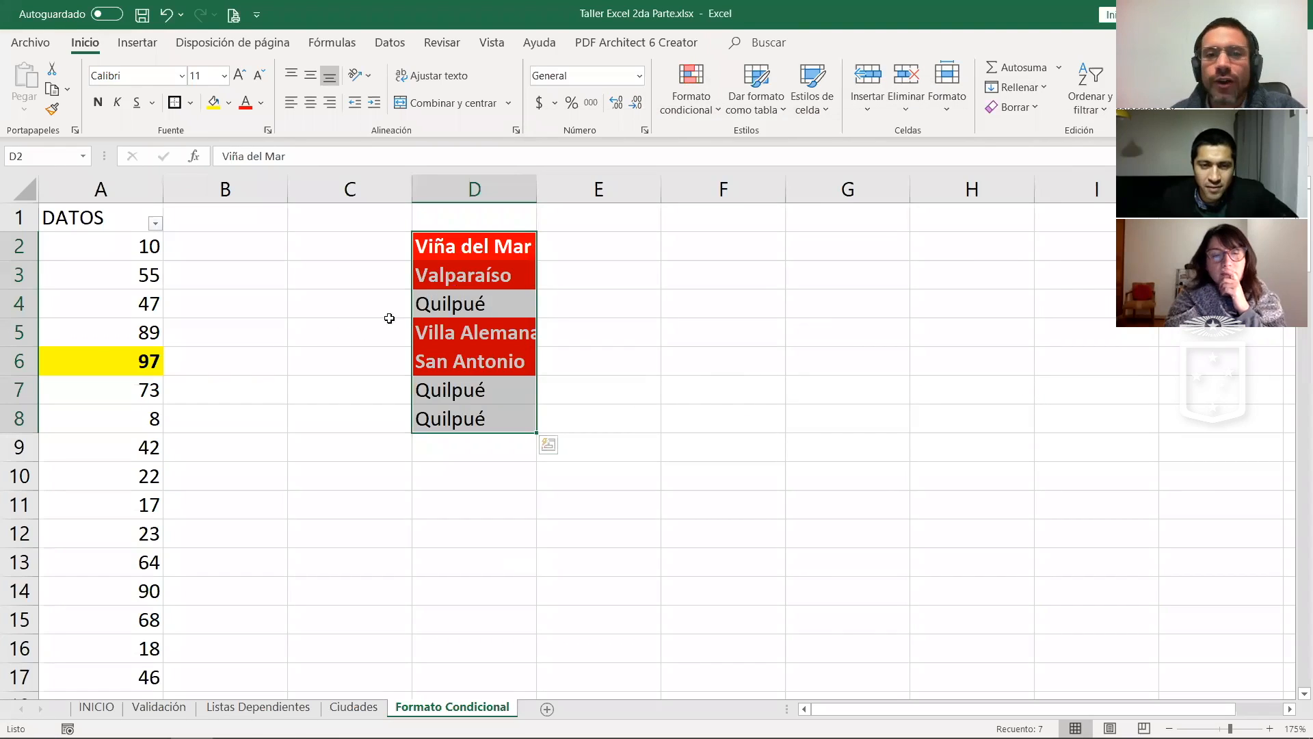
# Step: Undo the last change to the conditional formatting rule on the city list
pyautogui.hotkey('ctrl', 'c')
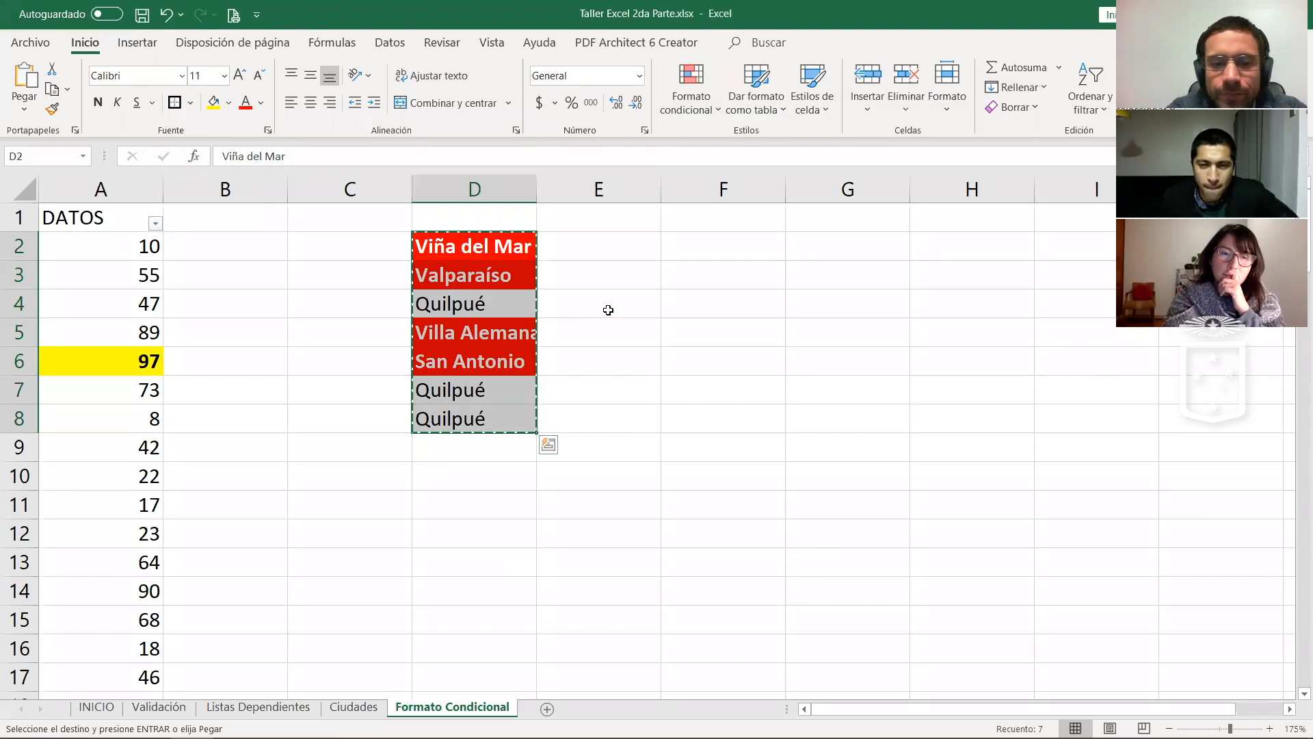
pyautogui.hotkey('ctrl', 'z')
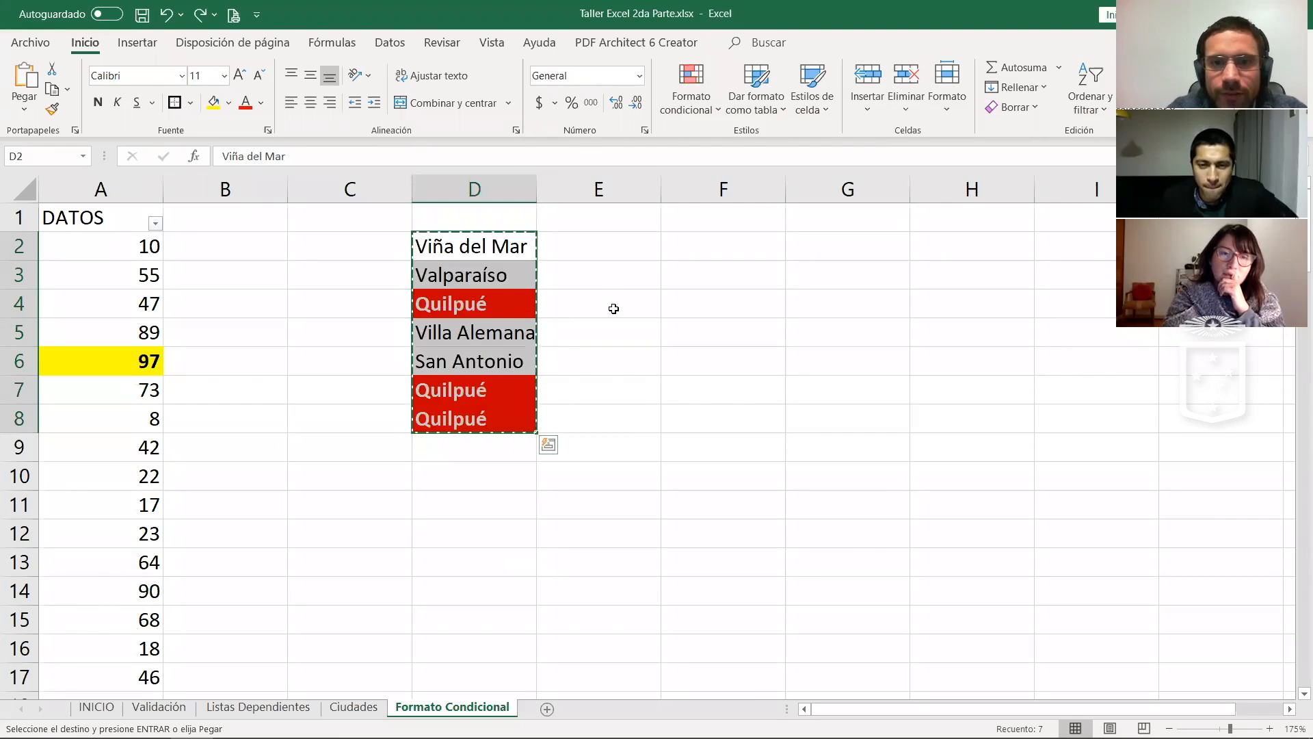
pyautogui.click(648, 311)
pyautogui.press('Escape')
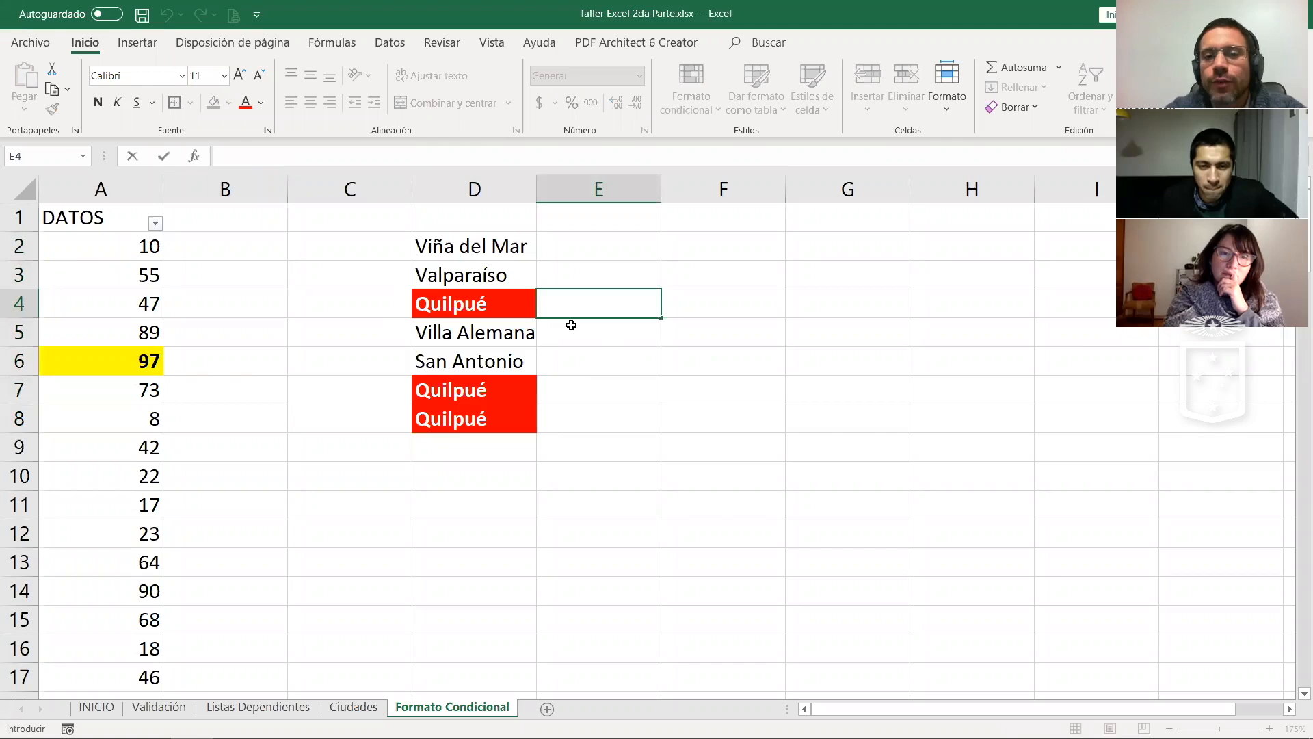
pyautogui.moveTo(572, 320); pyautogui.dragTo(700, 351)
# Step: Clear the Quilpué entries in cells D7 and D4
pyautogui.click(484, 390)
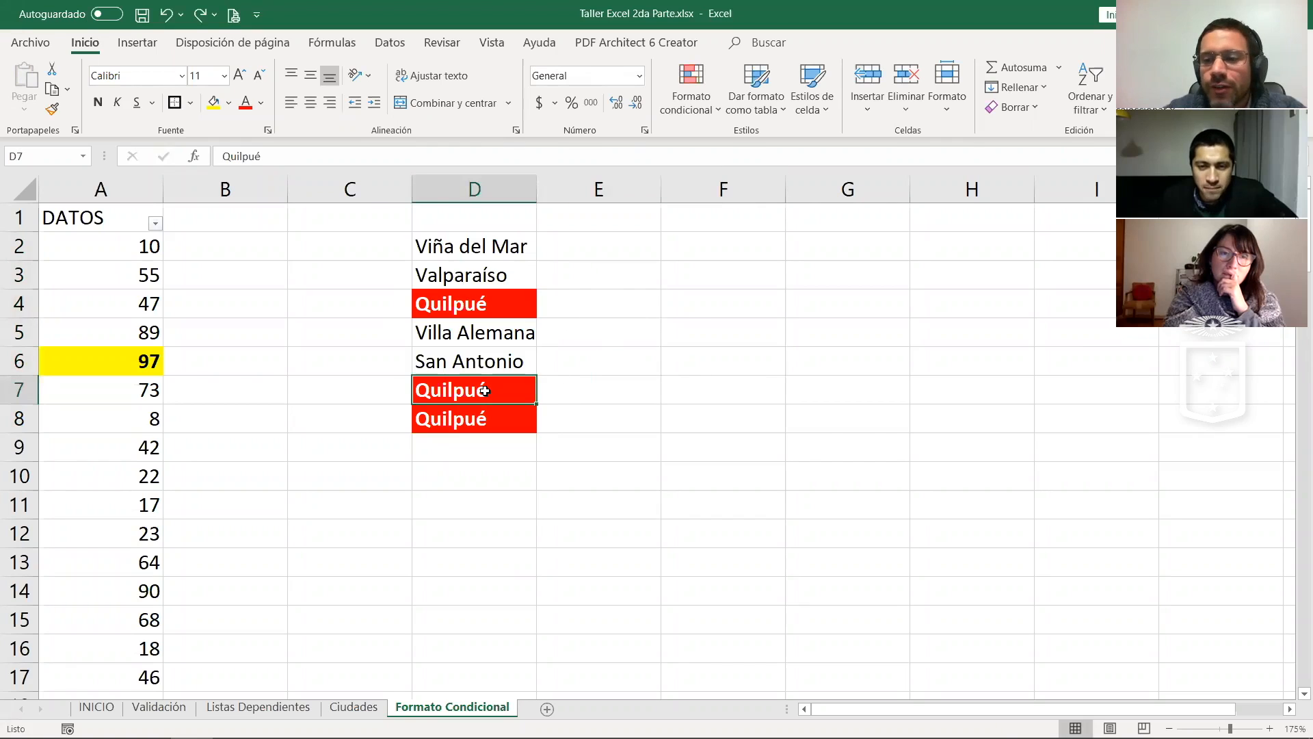
pyautogui.press('Delete')
pyautogui.click(592, 402)
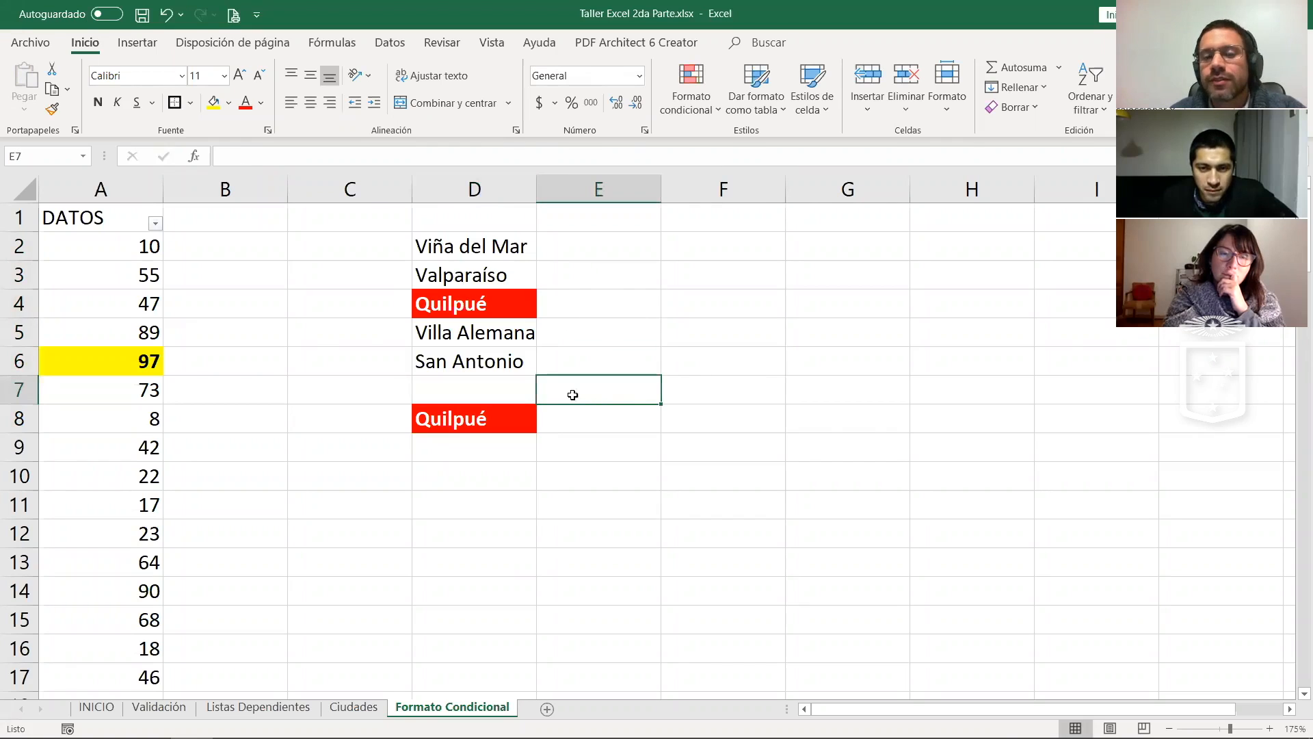
pyautogui.click(460, 309)
pyautogui.press('Delete')
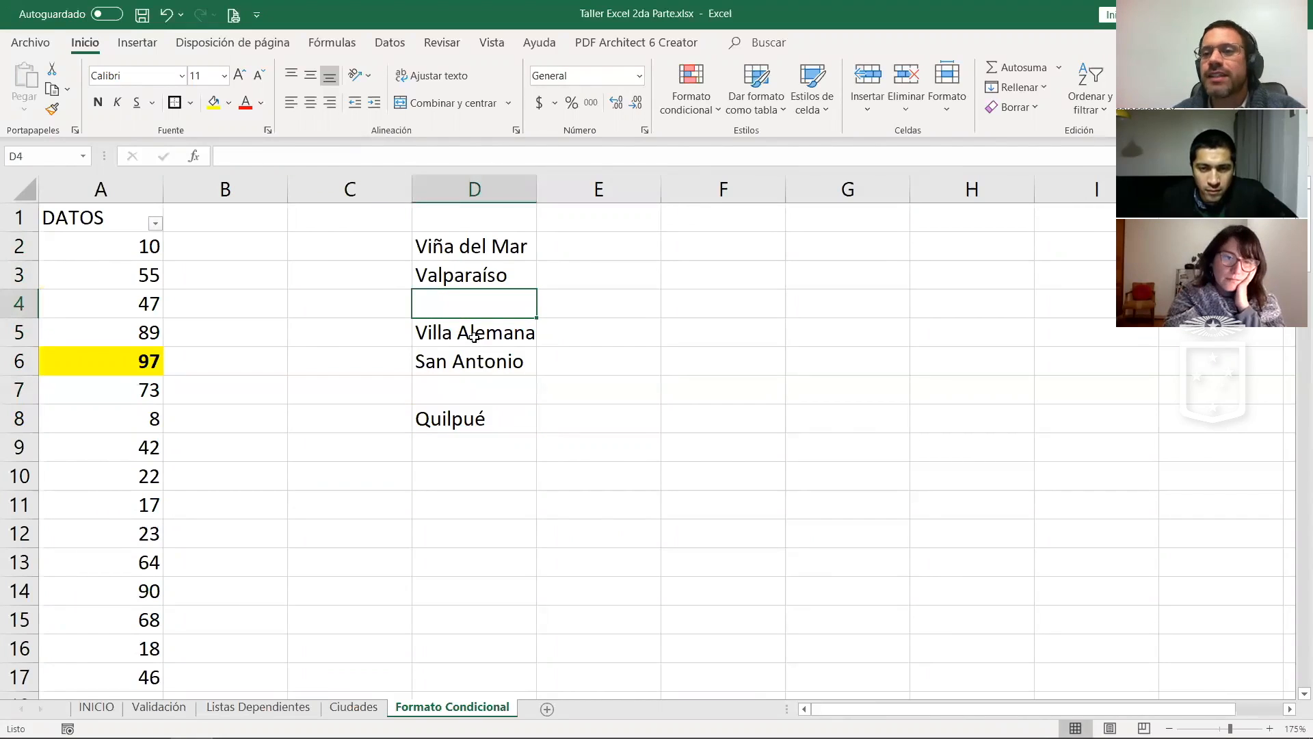
pyautogui.click(465, 421)
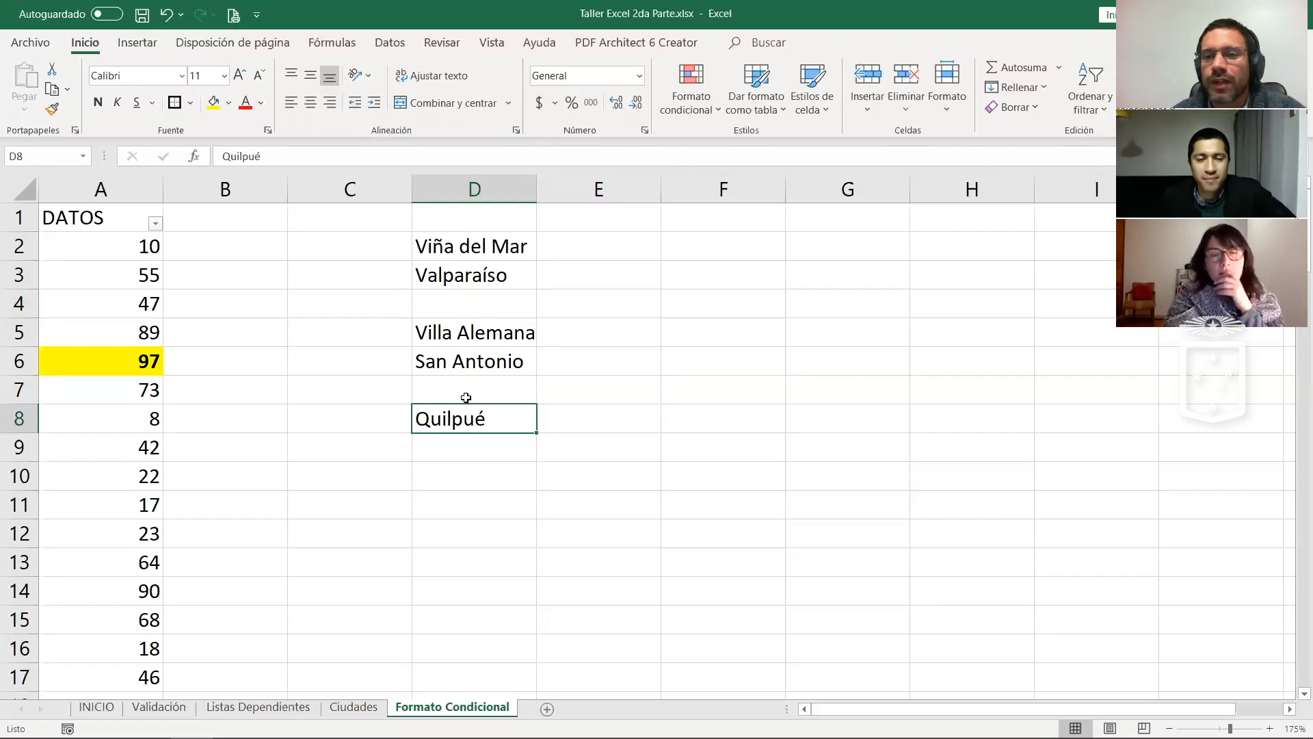
# Step: Copy San Antonio from D6 into the empty cell D7
pyautogui.click(463, 372)
pyautogui.hotkey('ctrl', 'c')
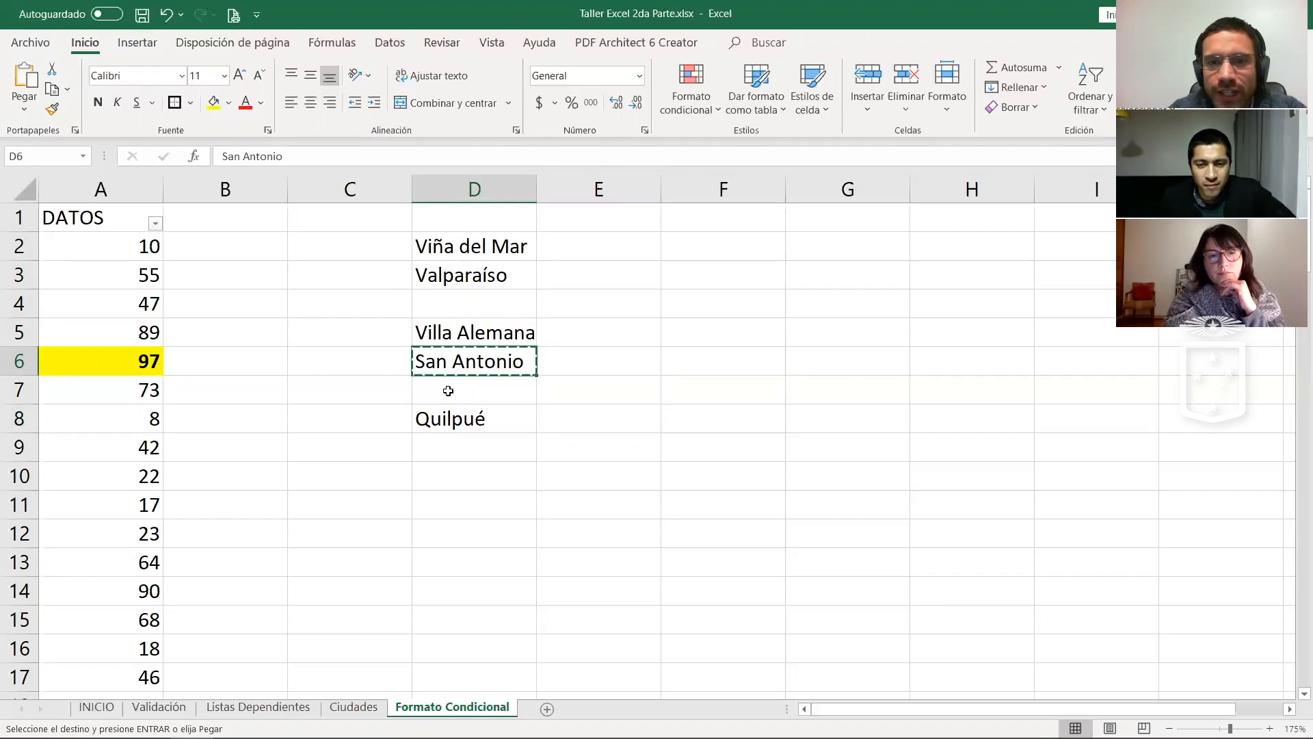
pyautogui.click(449, 391)
pyautogui.hotkey('ctrl', 'v')
pyautogui.click(616, 386)
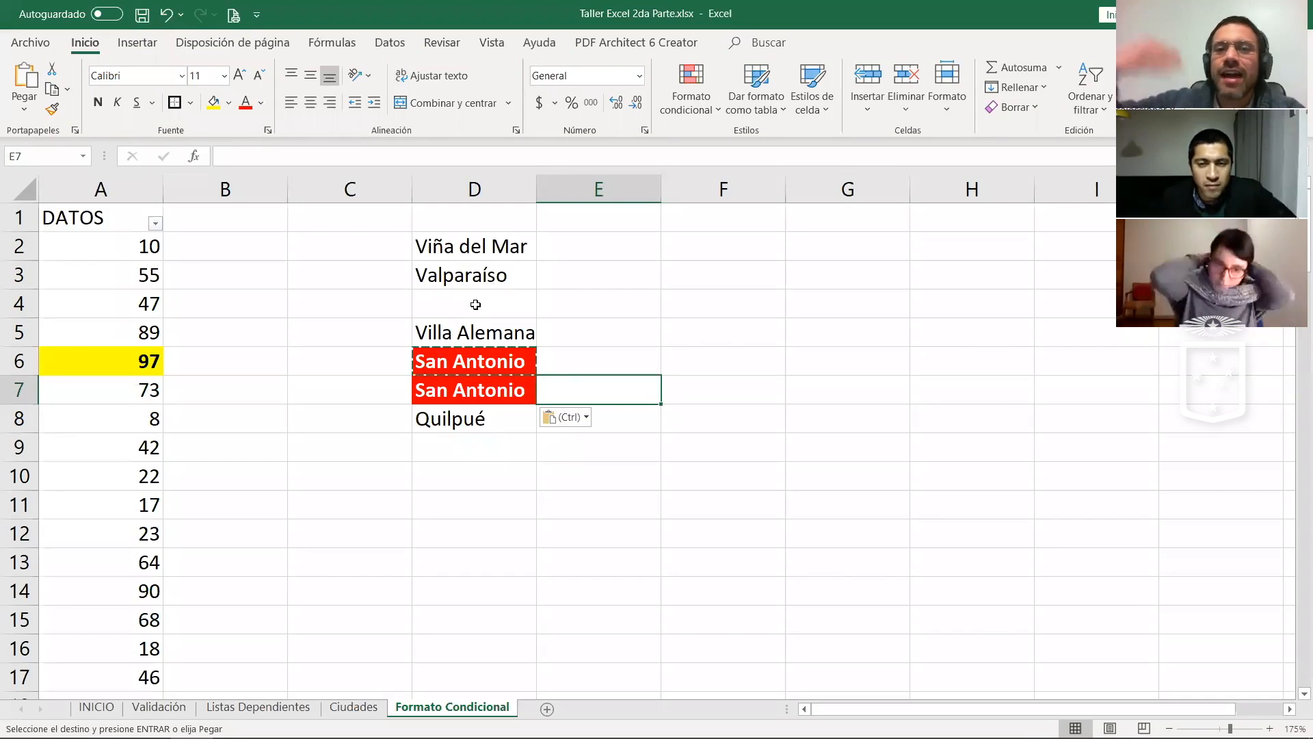
pyautogui.click(463, 243)
pyautogui.keyDown('shift'); pyautogui.click(478, 419); pyautogui.keyUp('shift')
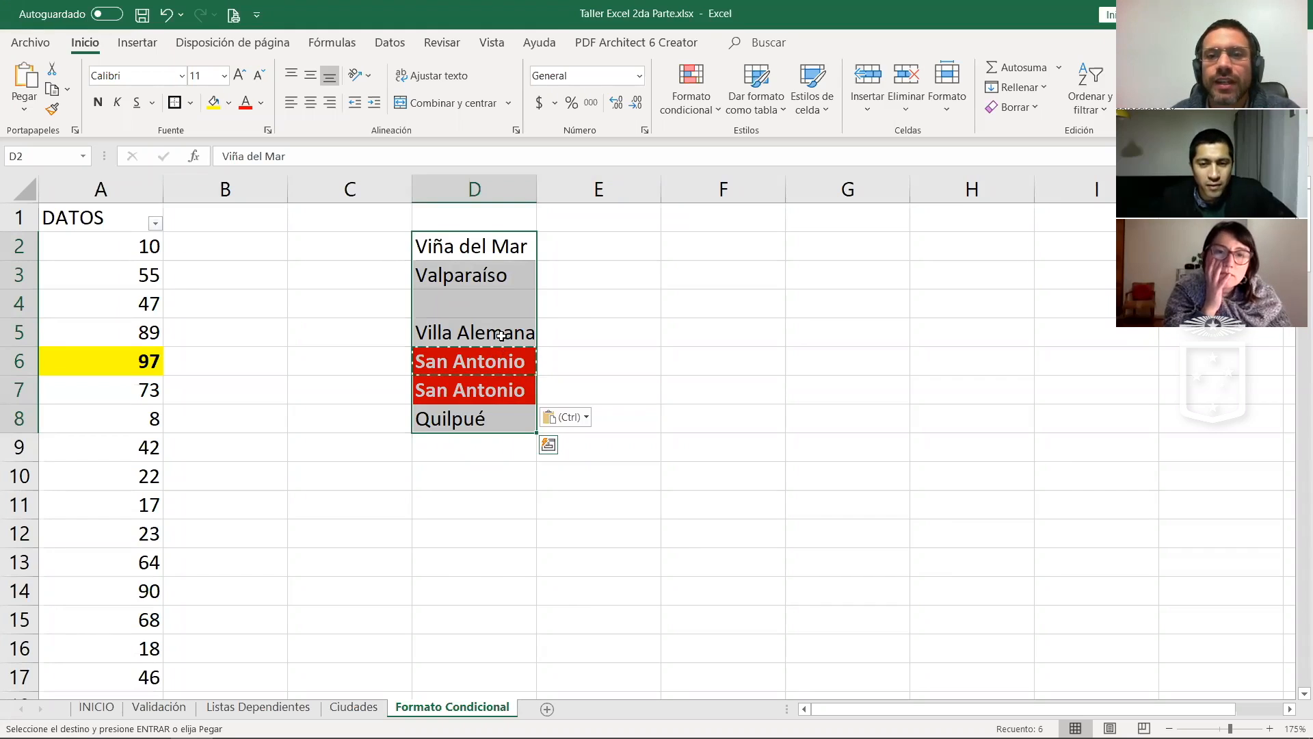
pyautogui.click(502, 335)
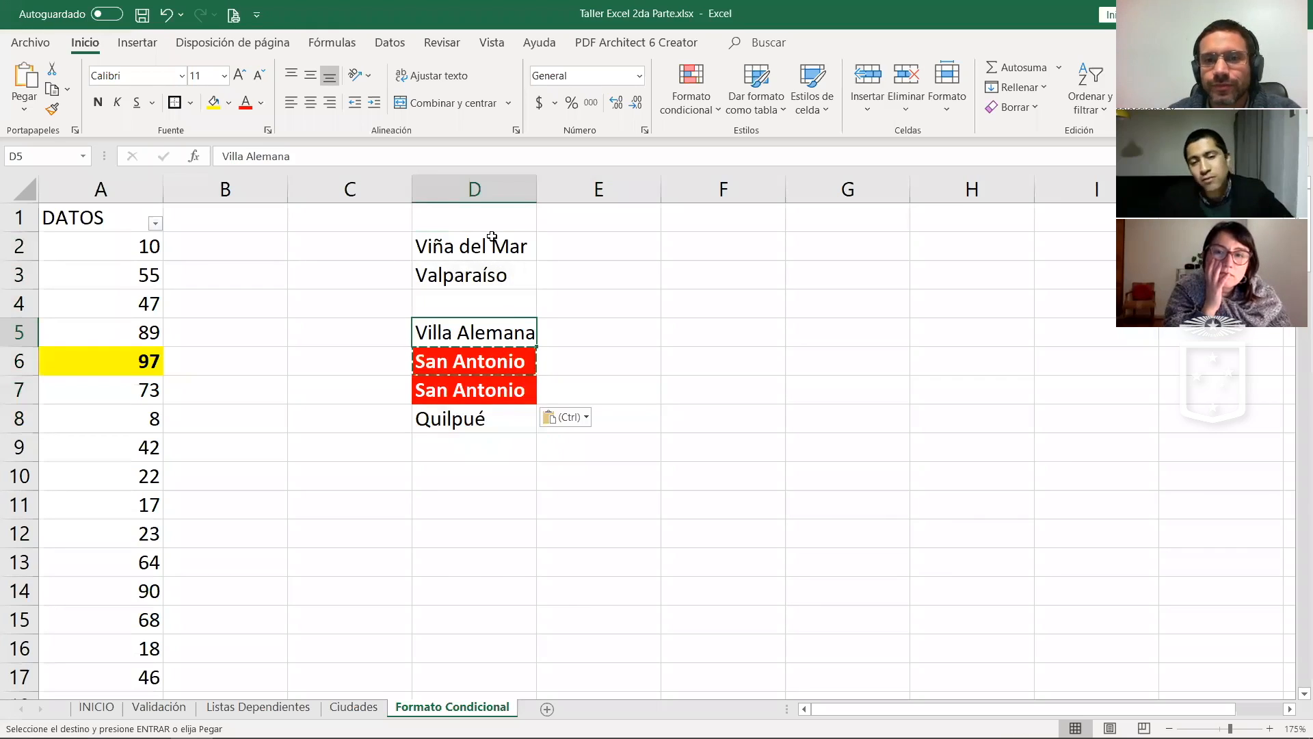
pyautogui.moveTo(491, 236); pyautogui.dragTo(476, 410)
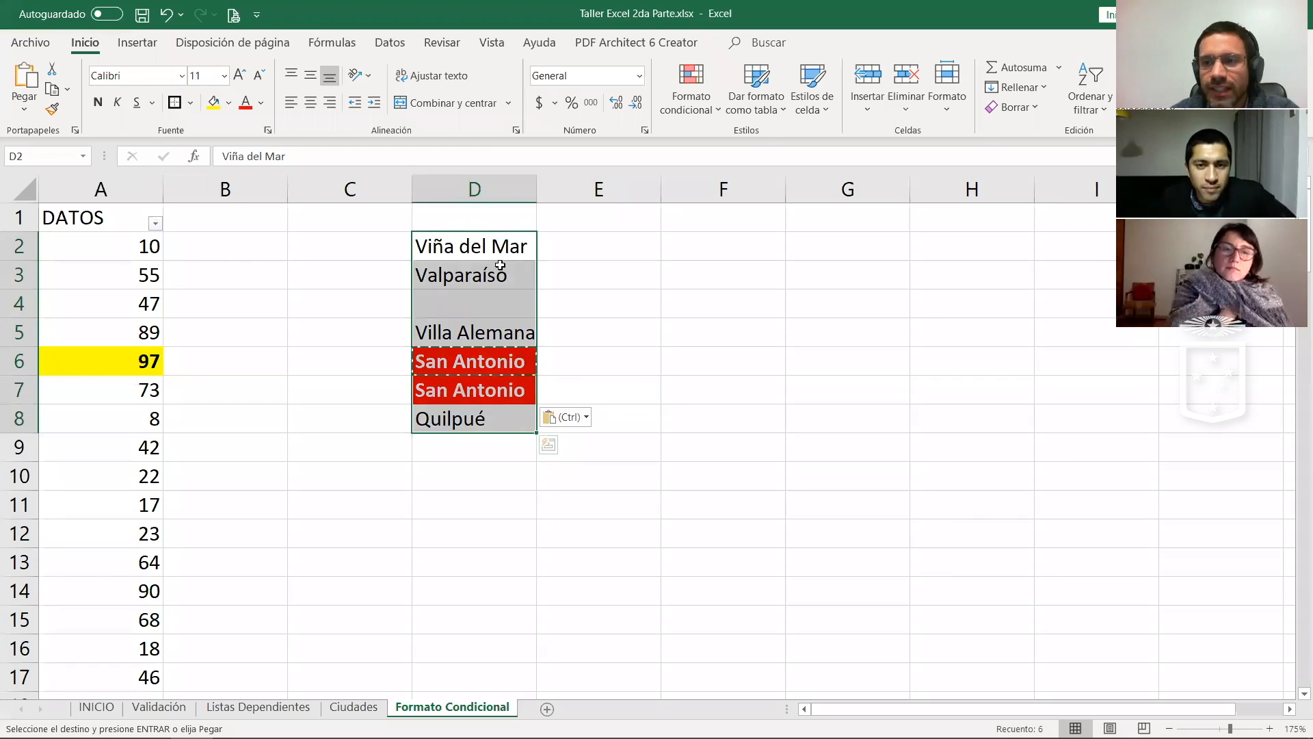
pyautogui.click(638, 245)
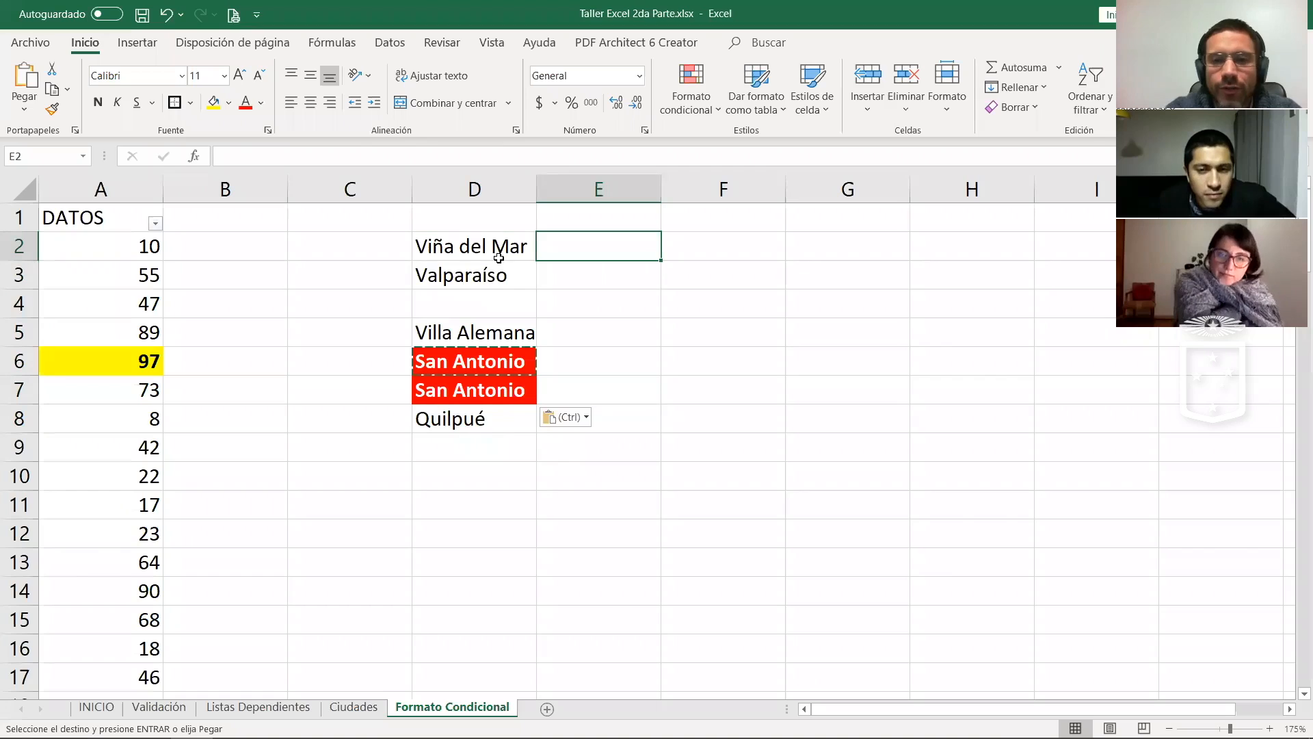
# Step: Copy Viña del Mar from D2 into D4 to test the duplicate rule, and clear D4 again
pyautogui.click(499, 257)
pyautogui.hotkey('ctrl', 'c')
pyautogui.click(472, 299)
pyautogui.hotkey('ctrl', 'v')
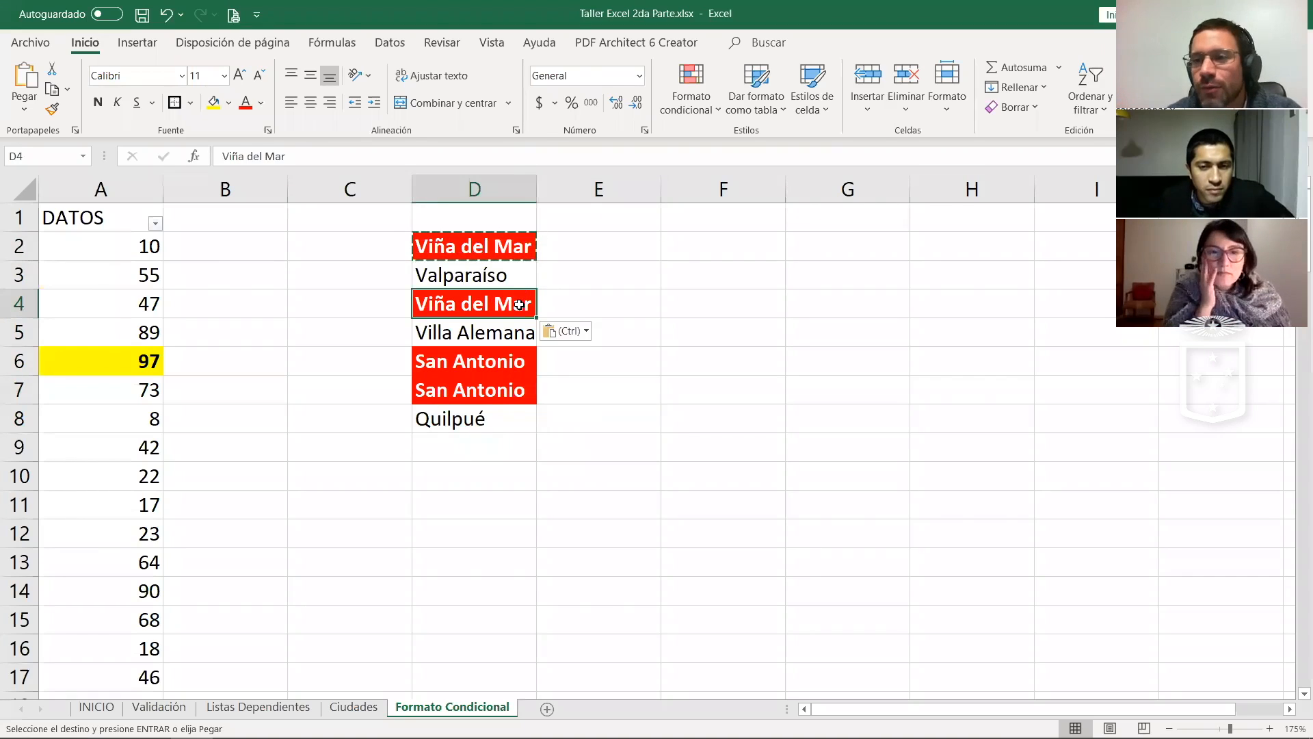
pyautogui.press('Delete')
pyautogui.click(584, 303)
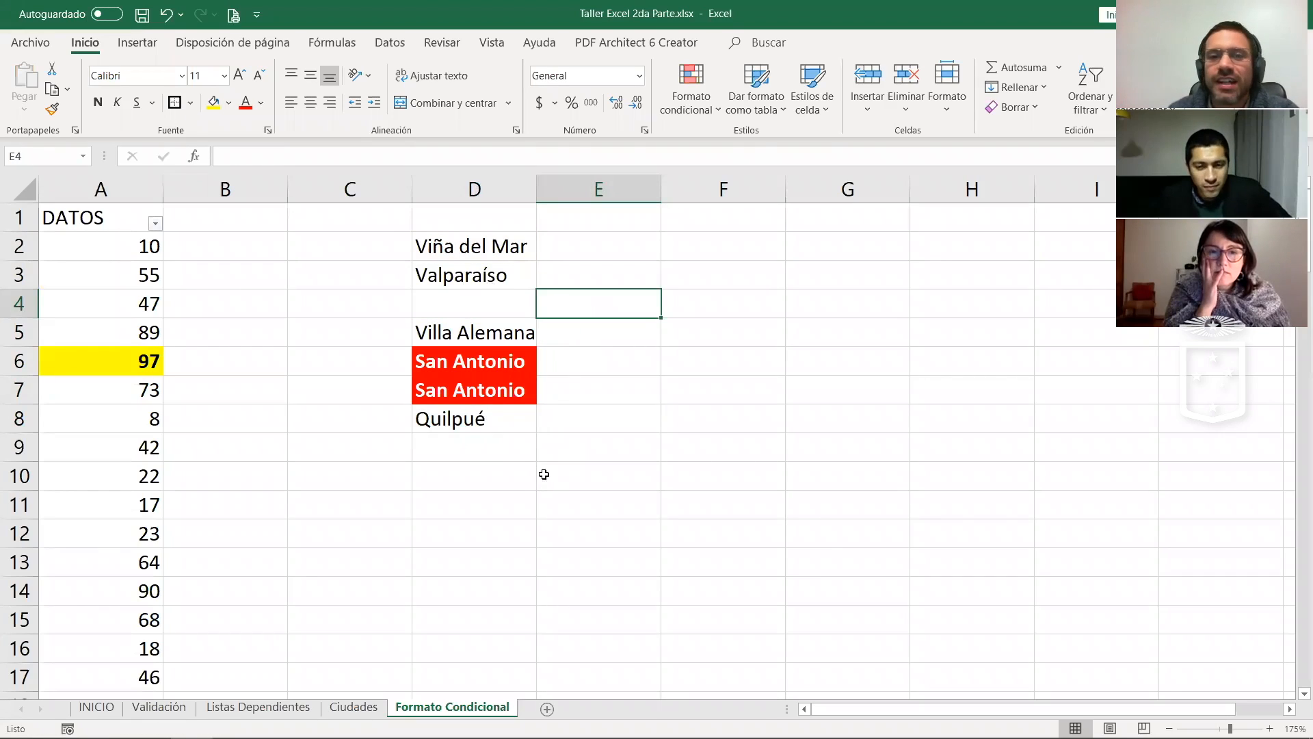
# Step: Examine the unique/duplicate and formula-based rule types for the DATOS column's rule without saving any change
pyautogui.click(135, 256)
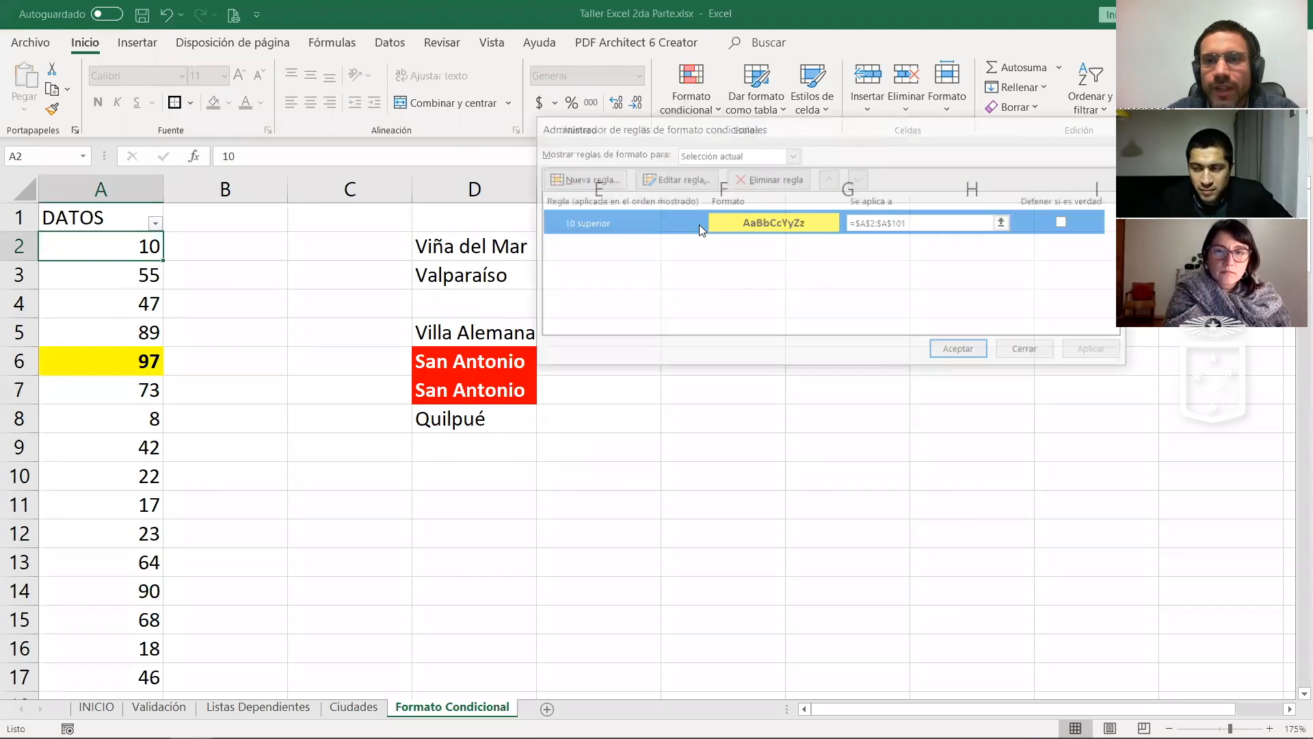
pyautogui.doubleClick(699, 225)
pyautogui.click(709, 204)
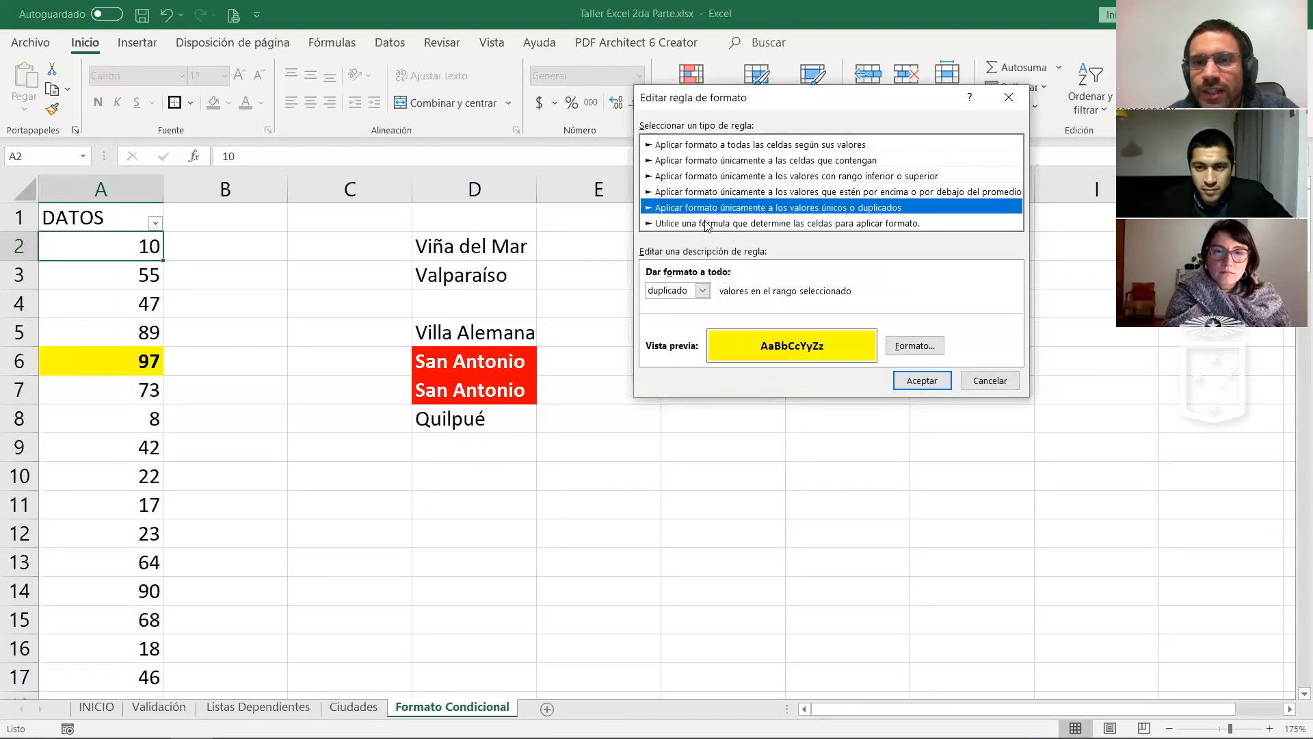
pyautogui.click(711, 222)
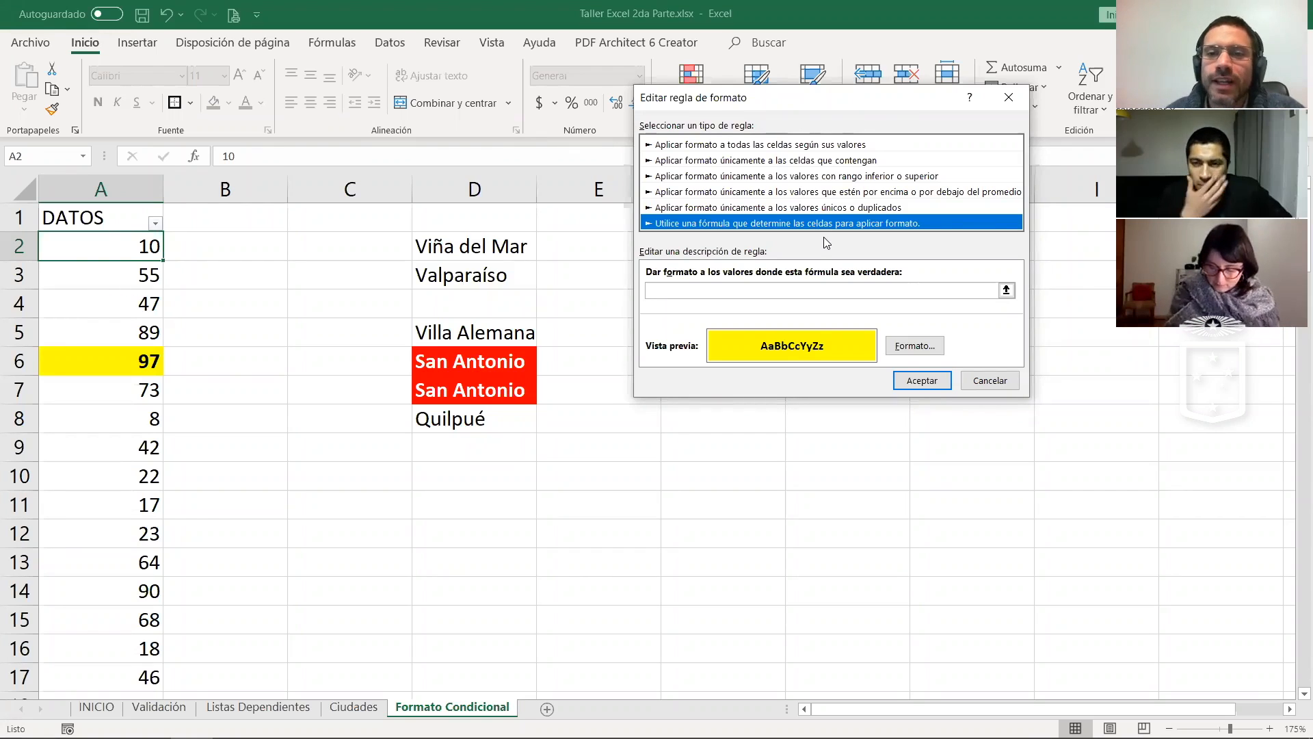
pyautogui.click(978, 387)
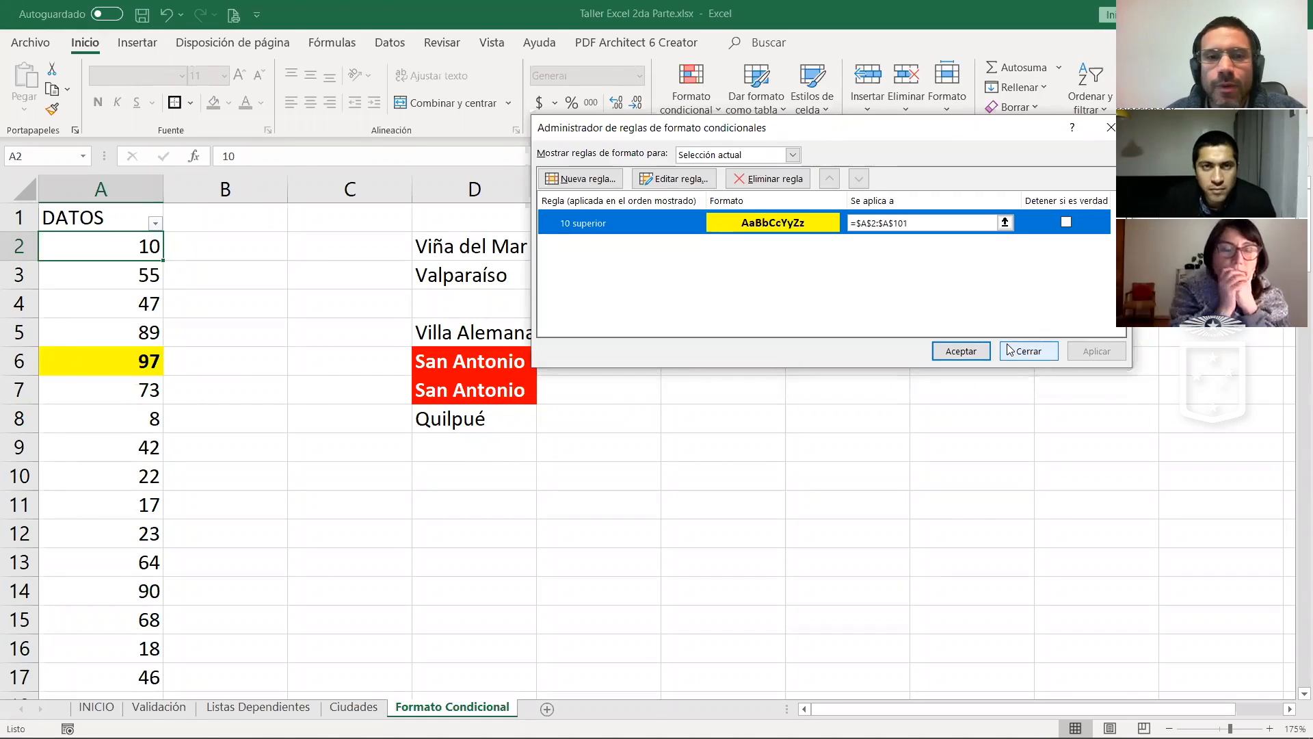
pyautogui.click(1029, 351)
# Step: Enter aaa in B2 and fill it down column B alongside the DATOS values
pyautogui.click(285, 361)
pyautogui.click(218, 247)
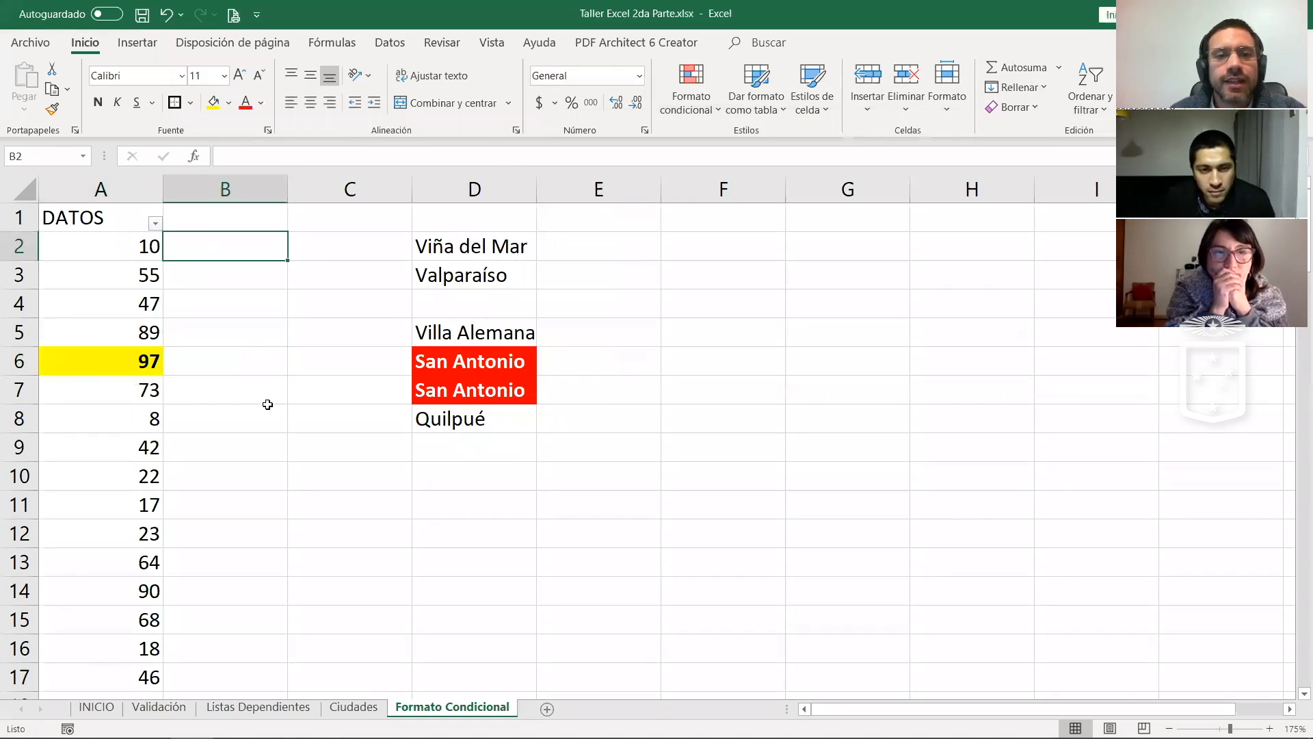
pyautogui.write('aaa')
pyautogui.press('Return')
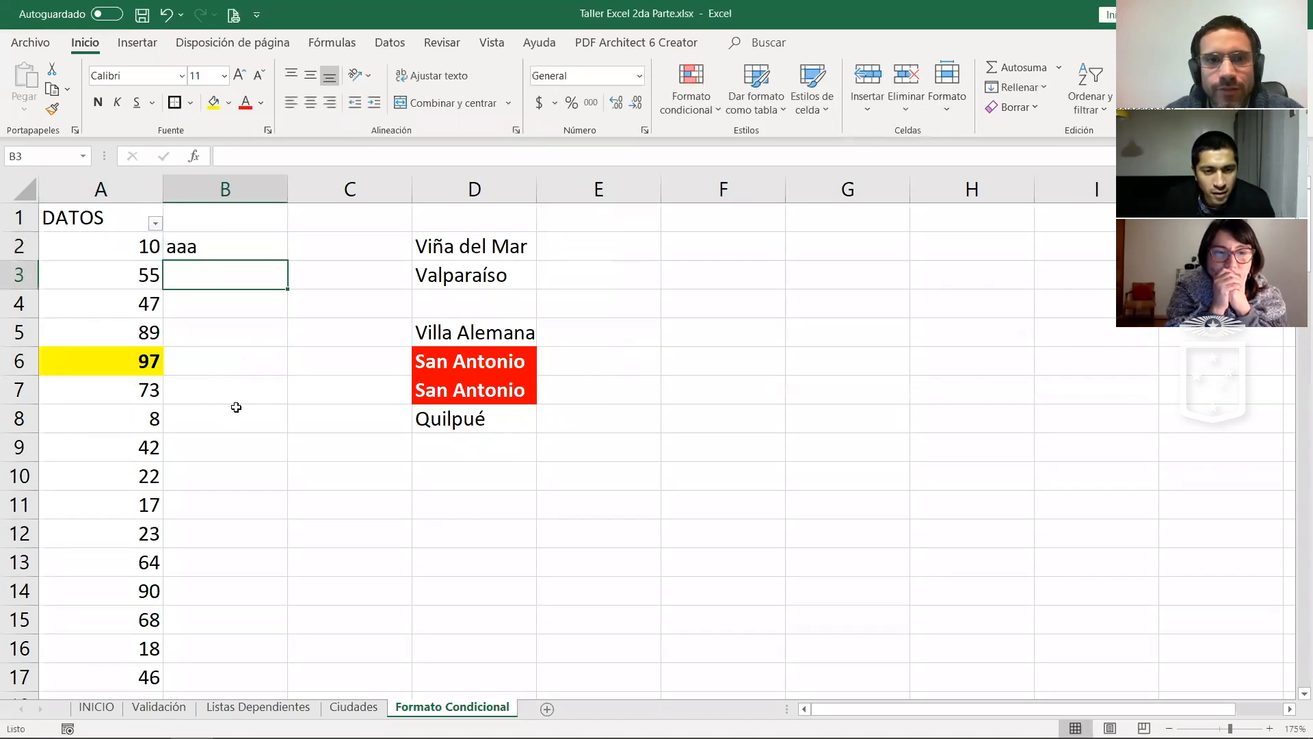
pyautogui.click(274, 253)
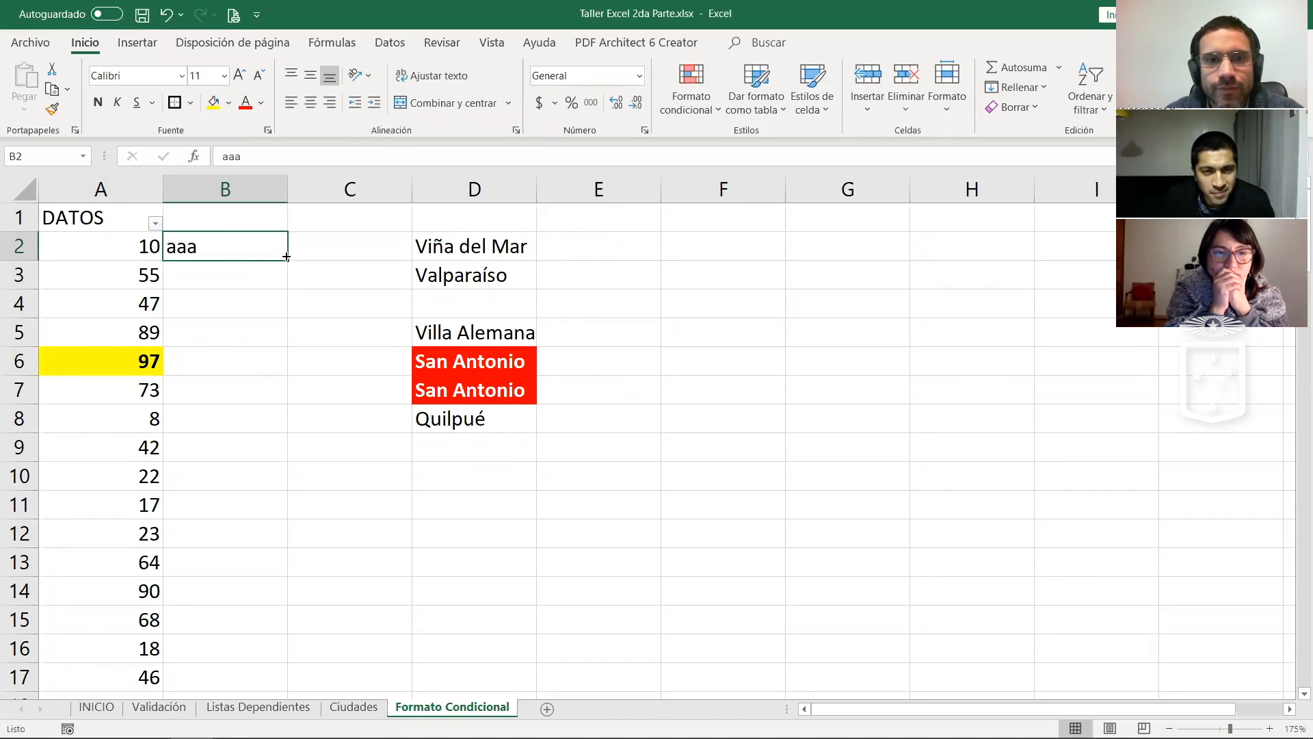
pyautogui.doubleClick(287, 260)
pyautogui.click(323, 342)
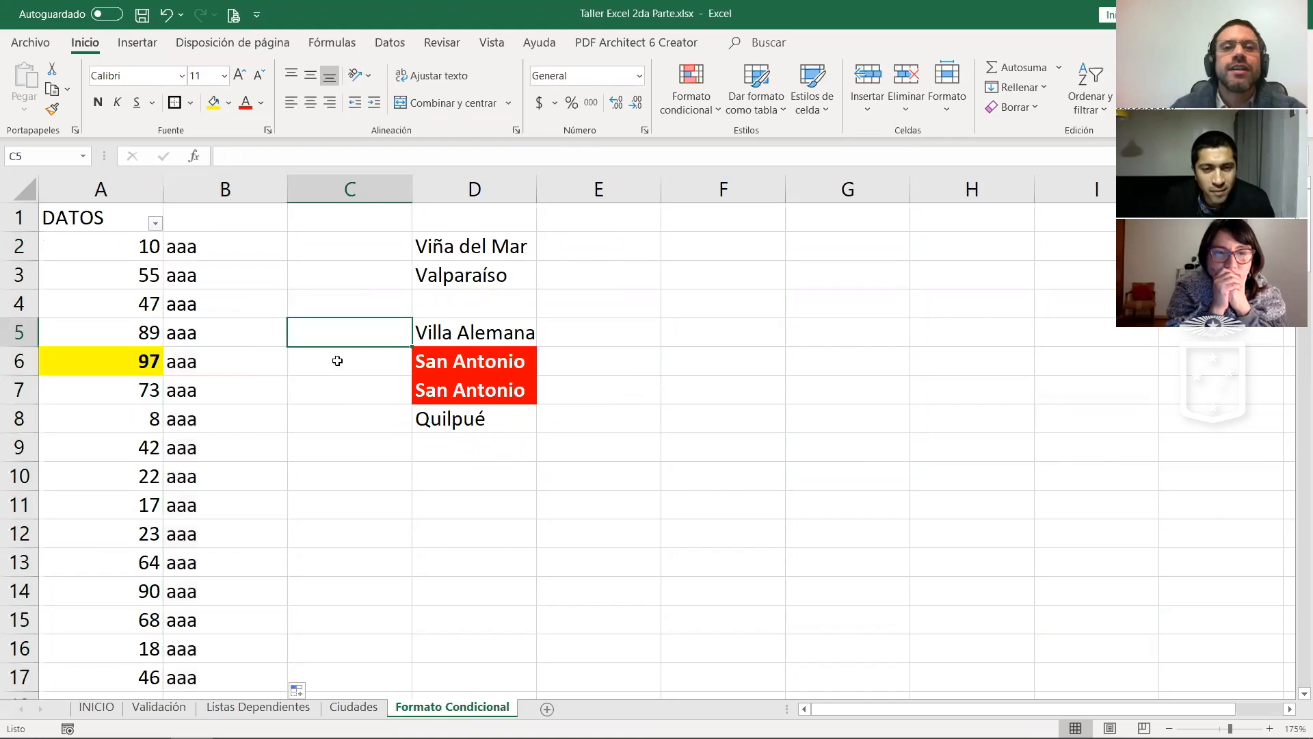
# Step: Delete the 10 superior conditional formatting rule from the DATOS values in A2:A101
pyautogui.click(118, 256)
pyautogui.click(144, 329)
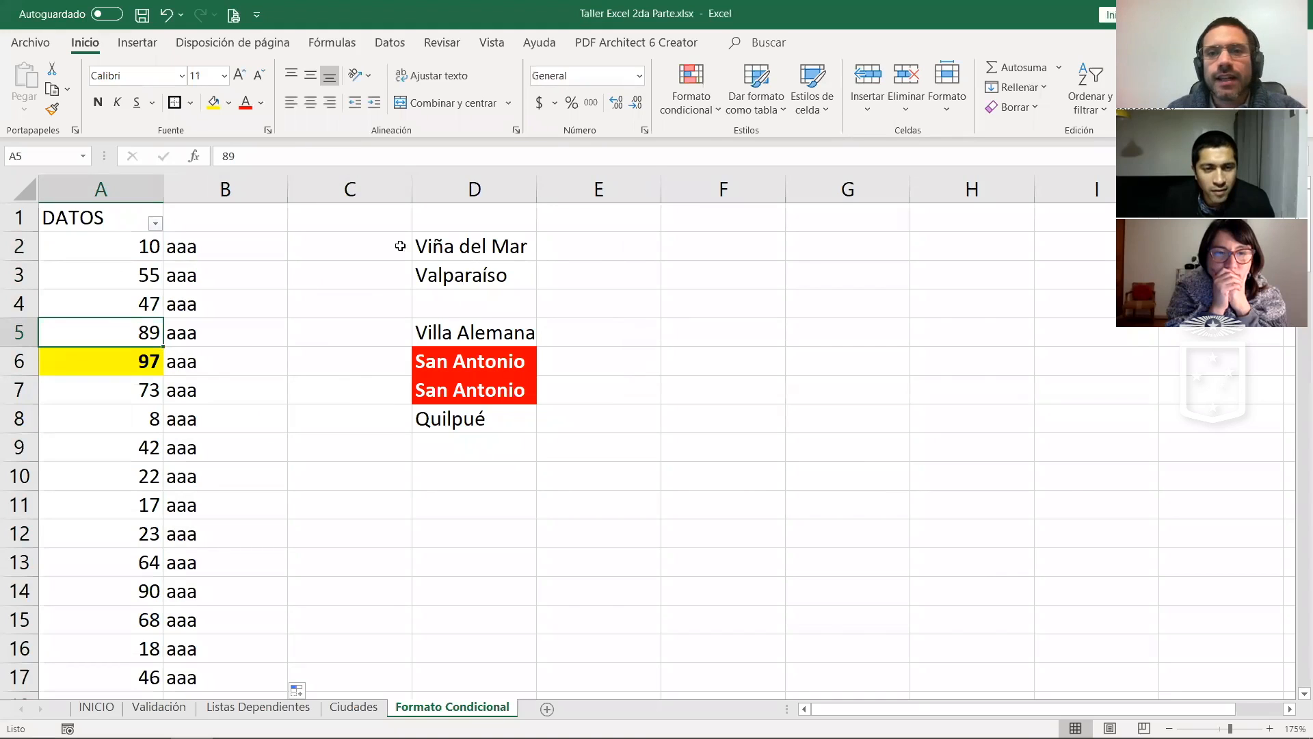
pyautogui.click(695, 111)
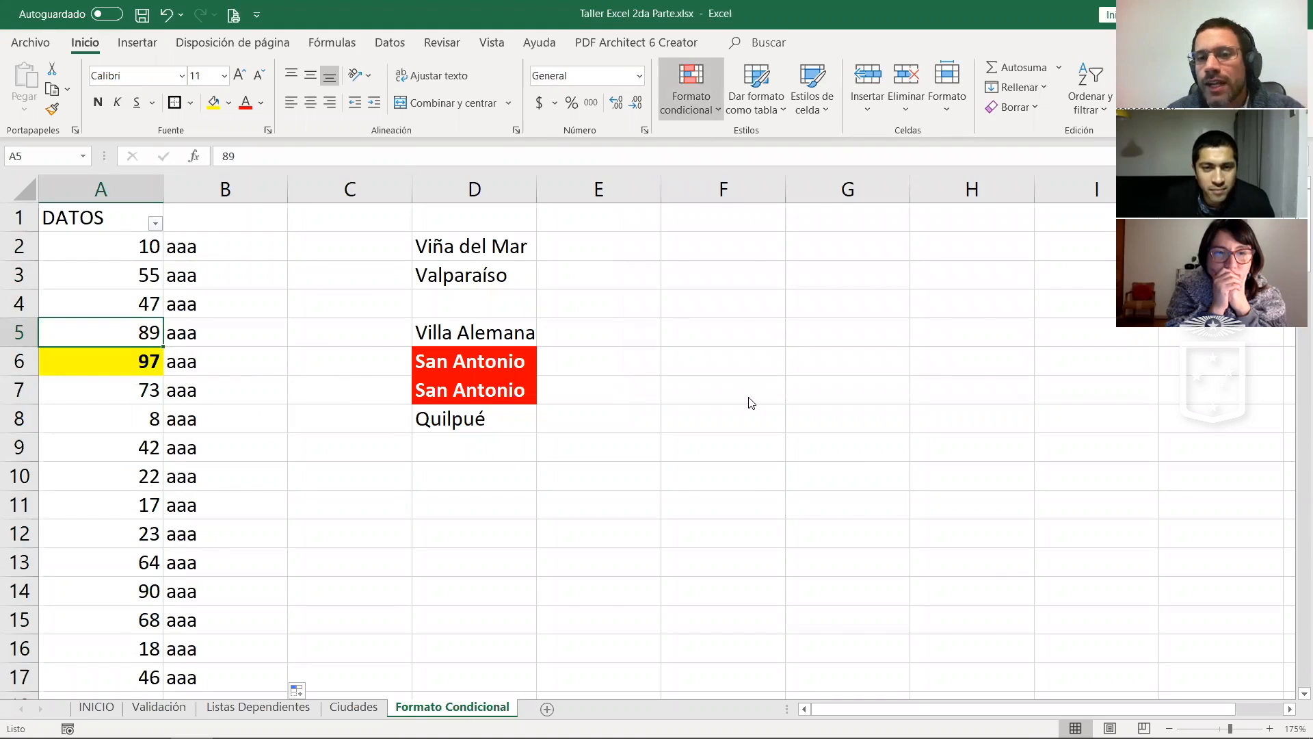
pyautogui.click(748, 396)
pyautogui.click(743, 226)
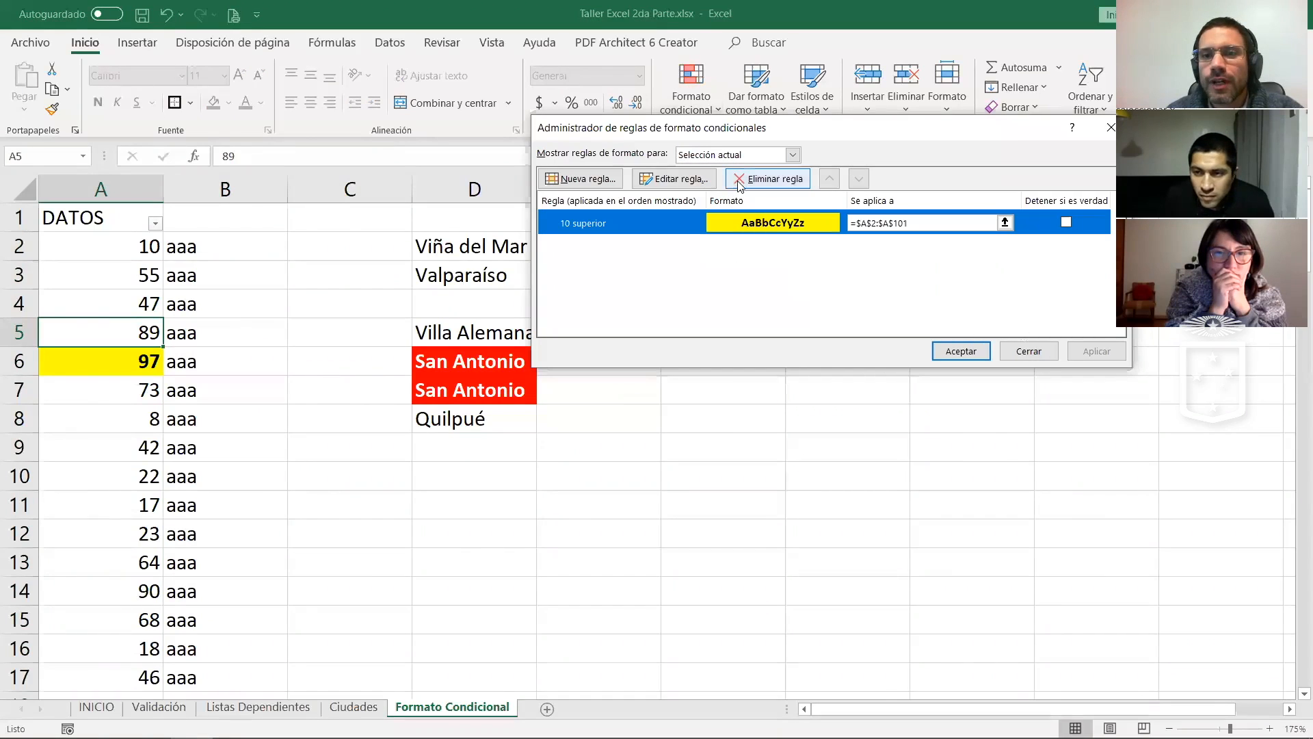
pyautogui.click(768, 179)
pyautogui.press('Return')
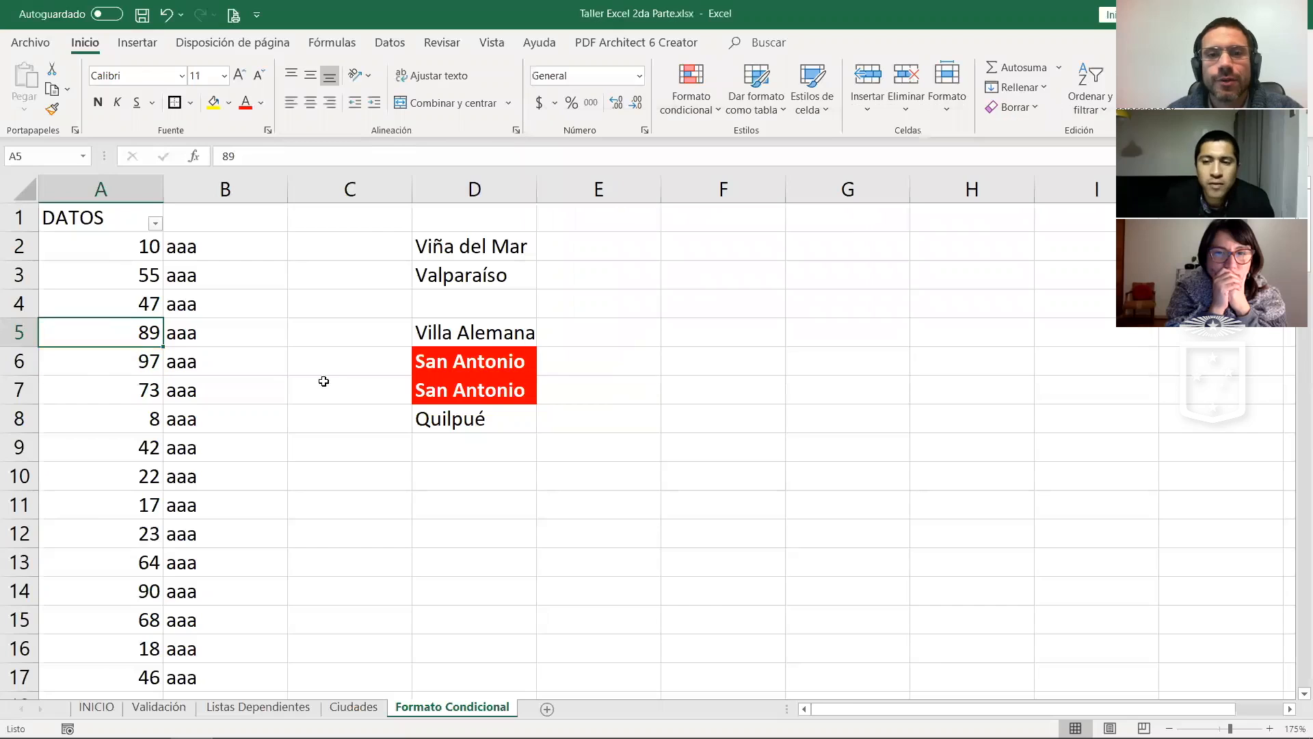
# Step: Clear the city list from column D
pyautogui.click(449, 192)
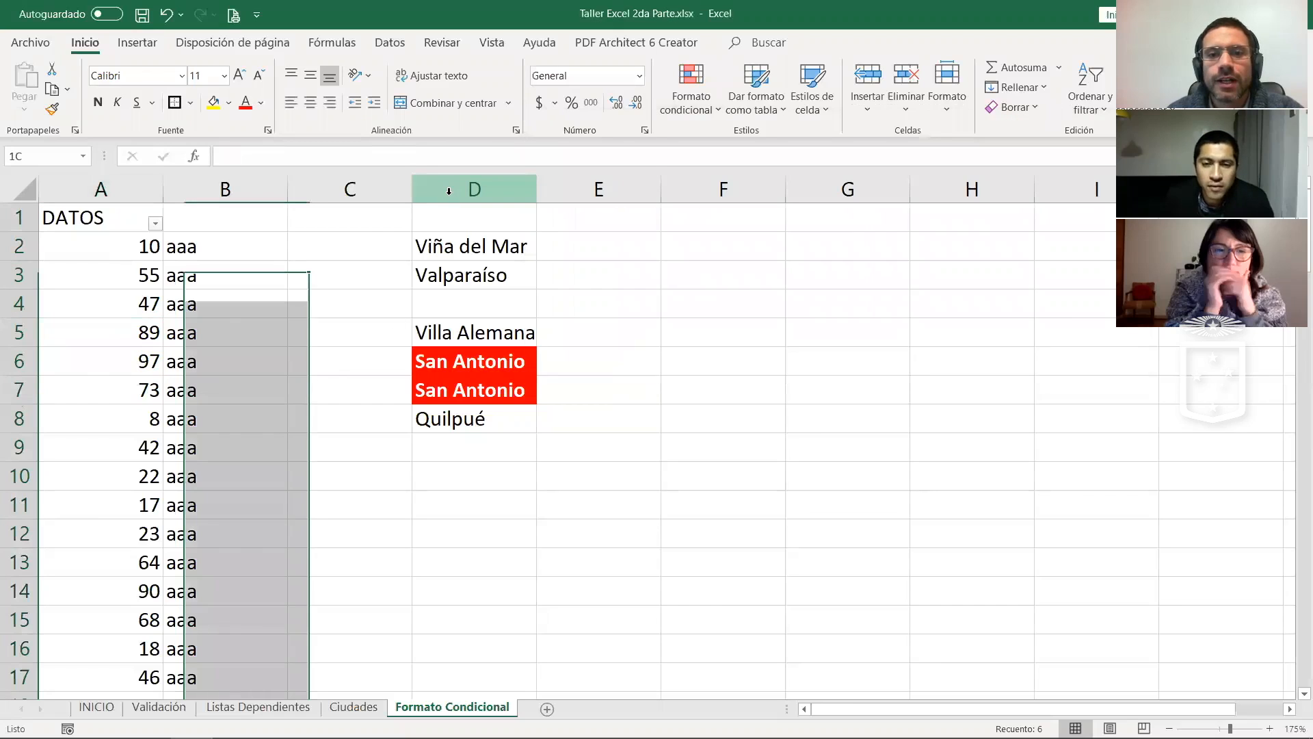
pyautogui.press('Delete')
pyautogui.click(362, 304)
pyautogui.click(248, 371)
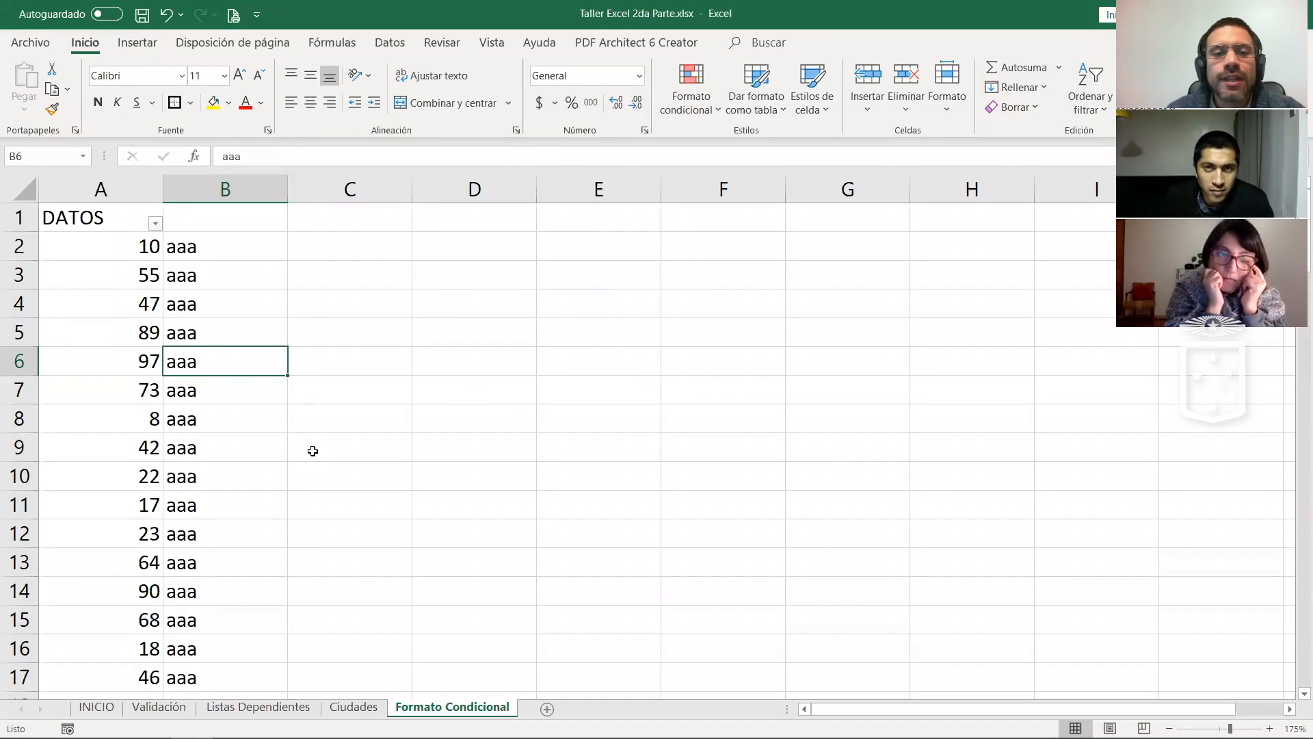
# Step: Enter the header Nombre in B1 above the aaa values
pyautogui.moveTo(195, 248); pyautogui.dragTo(227, 422)
pyautogui.click(200, 212)
pyautogui.write('Nom')
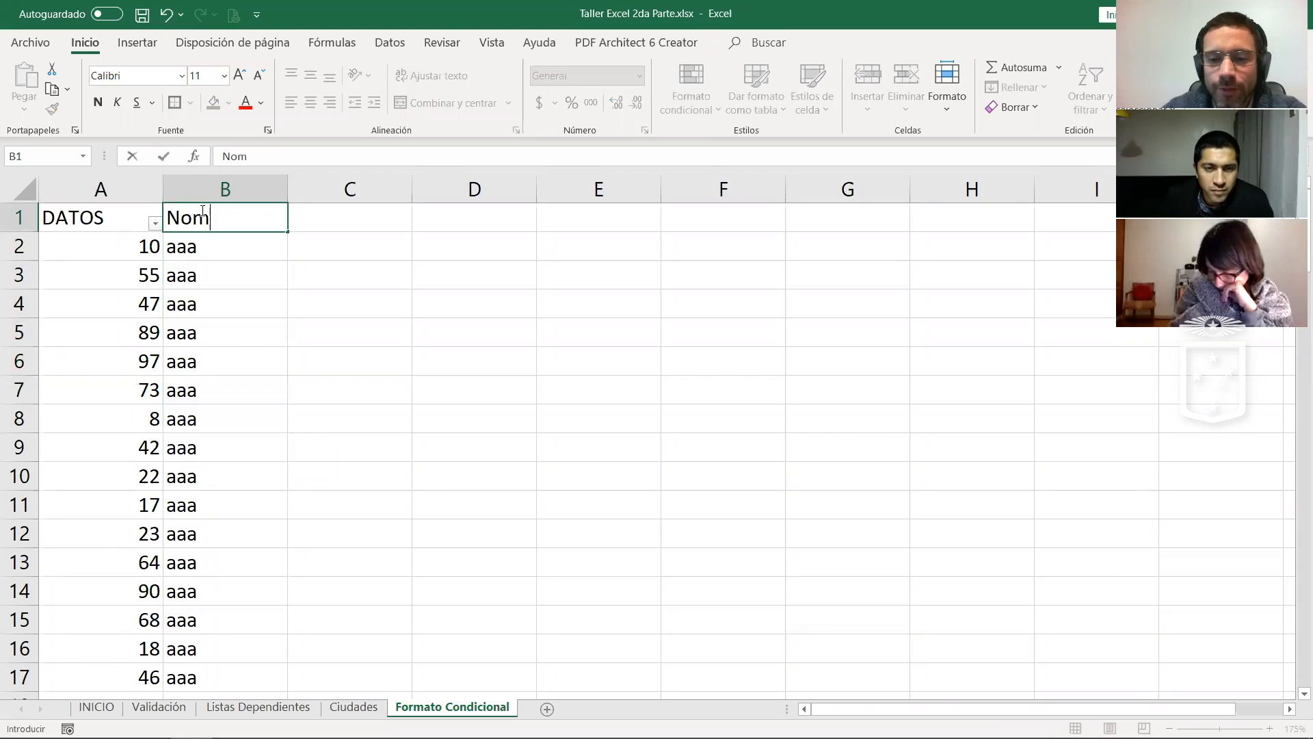
pyautogui.write('bre')
pyautogui.press('Return')
pyautogui.click(230, 418)
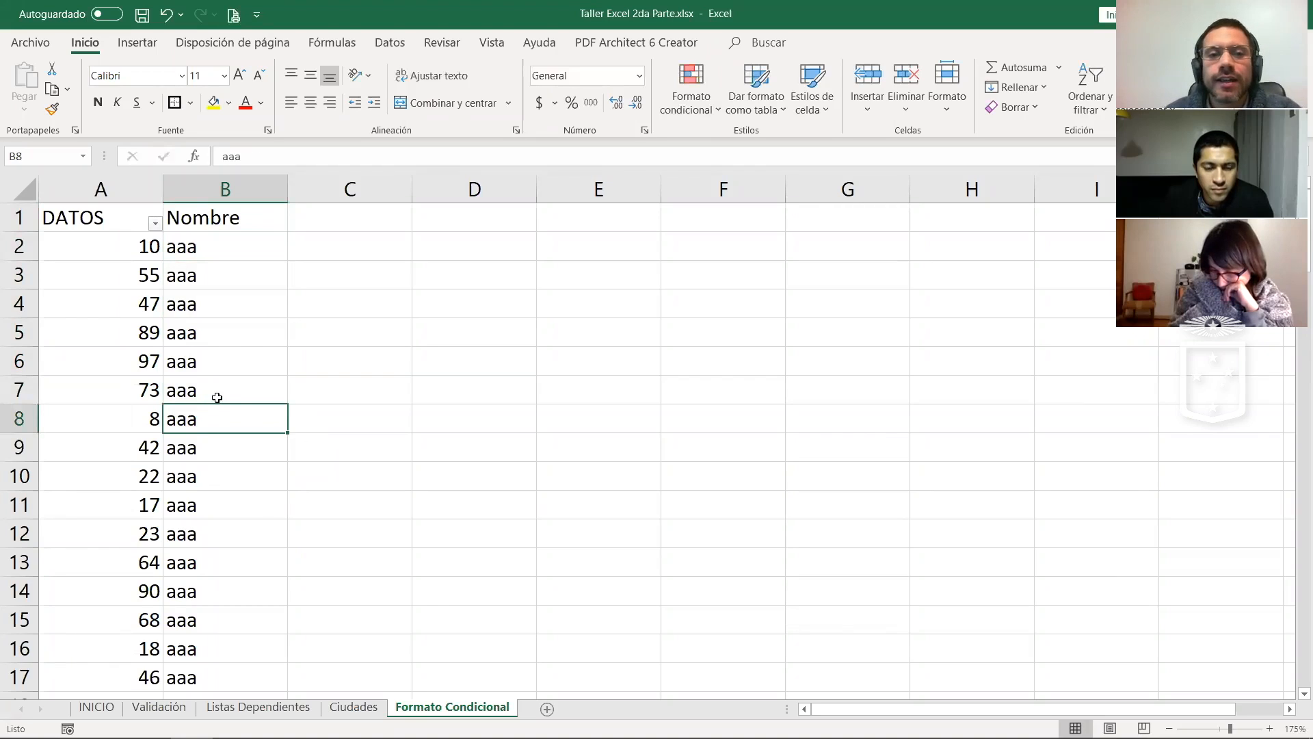
pyautogui.click(215, 393)
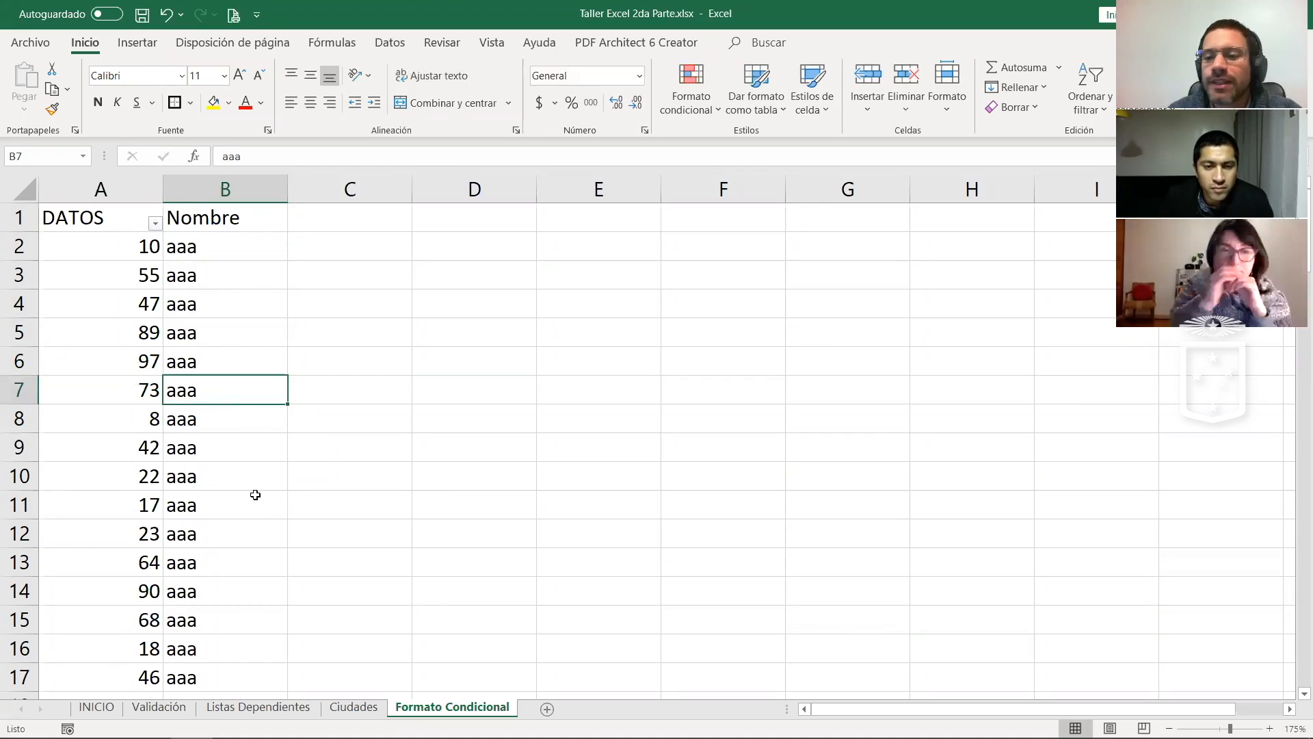
# Step: Clear five scattered cells down the Nombre column, including B7, B15, B29 and B57, to leave blanks among the aaa values
pyautogui.click(132, 393)
pyautogui.click(209, 389)
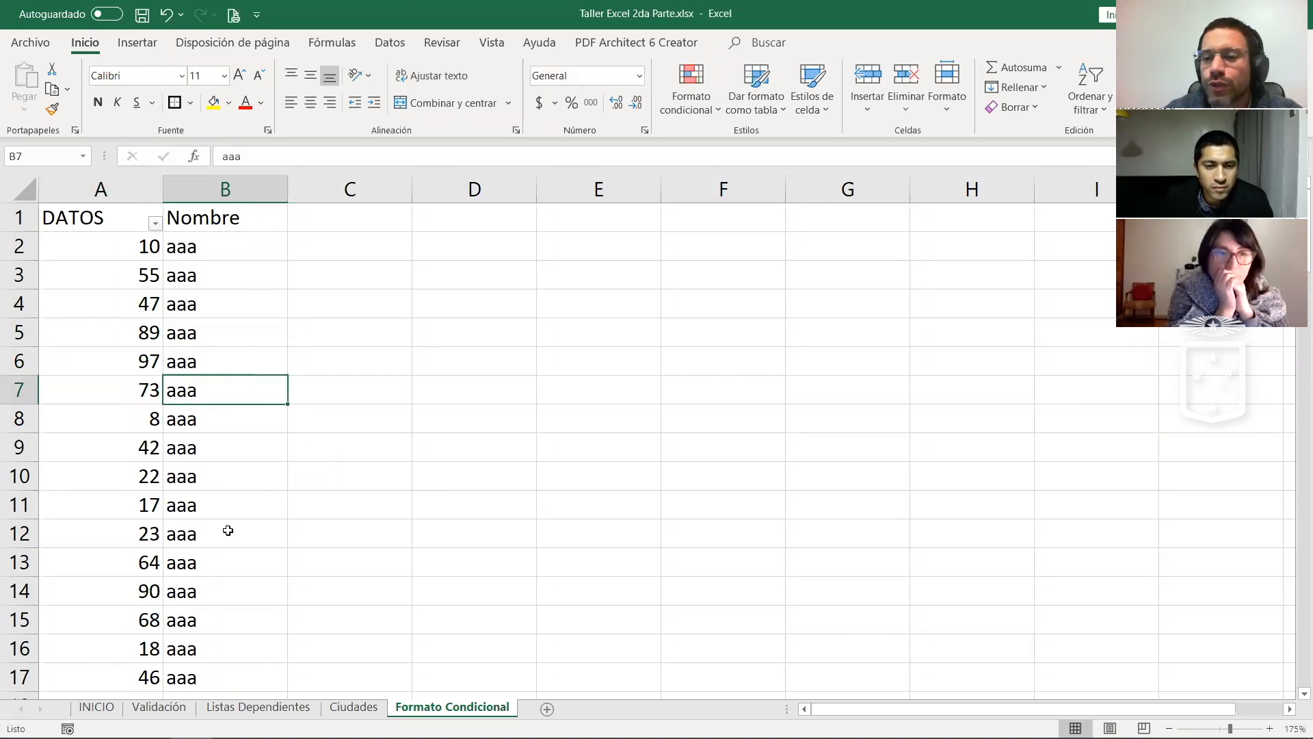
pyautogui.press('Delete')
pyautogui.click(206, 612)
pyautogui.press('Delete')
pyautogui.scroll(-1, 229, 499)
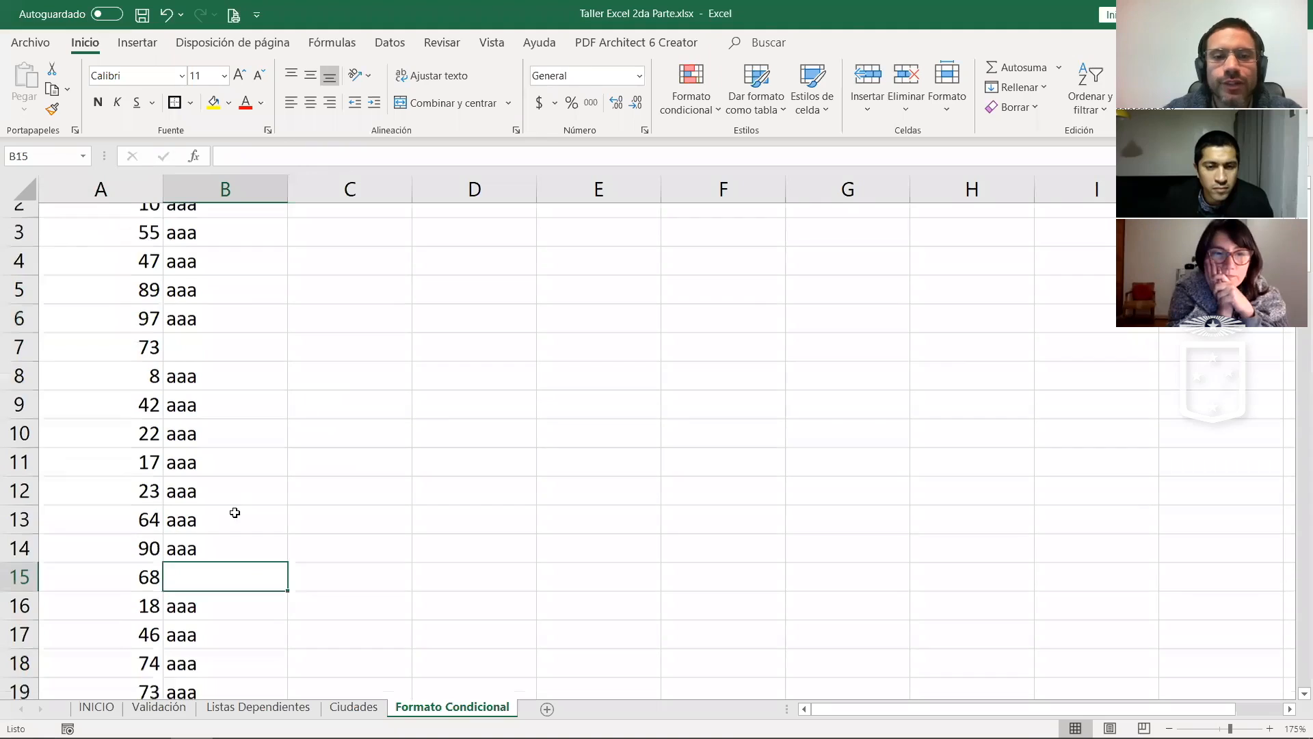
pyautogui.scroll(-5, 235, 513)
pyautogui.click(219, 590)
pyautogui.press('Delete')
pyautogui.scroll(-5, 216, 489)
pyautogui.click(204, 600)
pyautogui.press('Delete')
pyautogui.scroll(-5, 223, 490)
pyautogui.click(223, 526)
pyautogui.press('Delete')
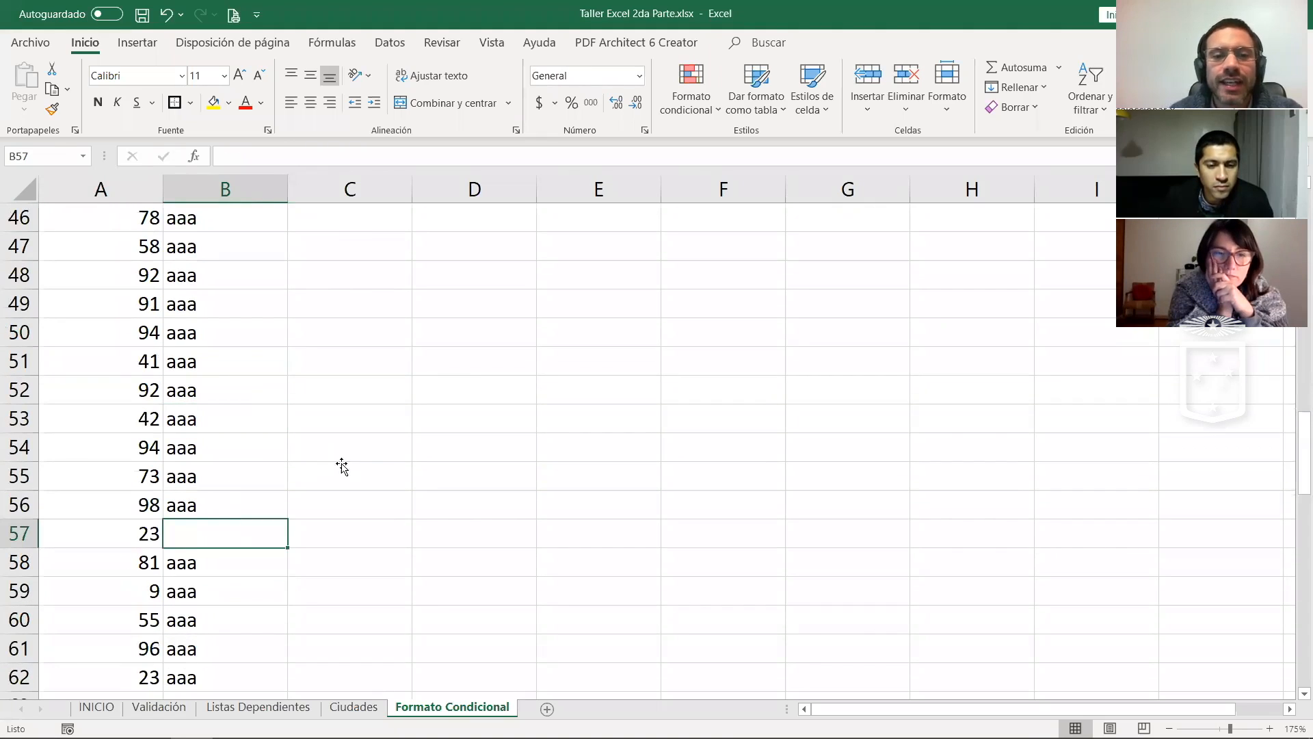
pyautogui.click(342, 467)
pyautogui.scroll(15, 264, 431)
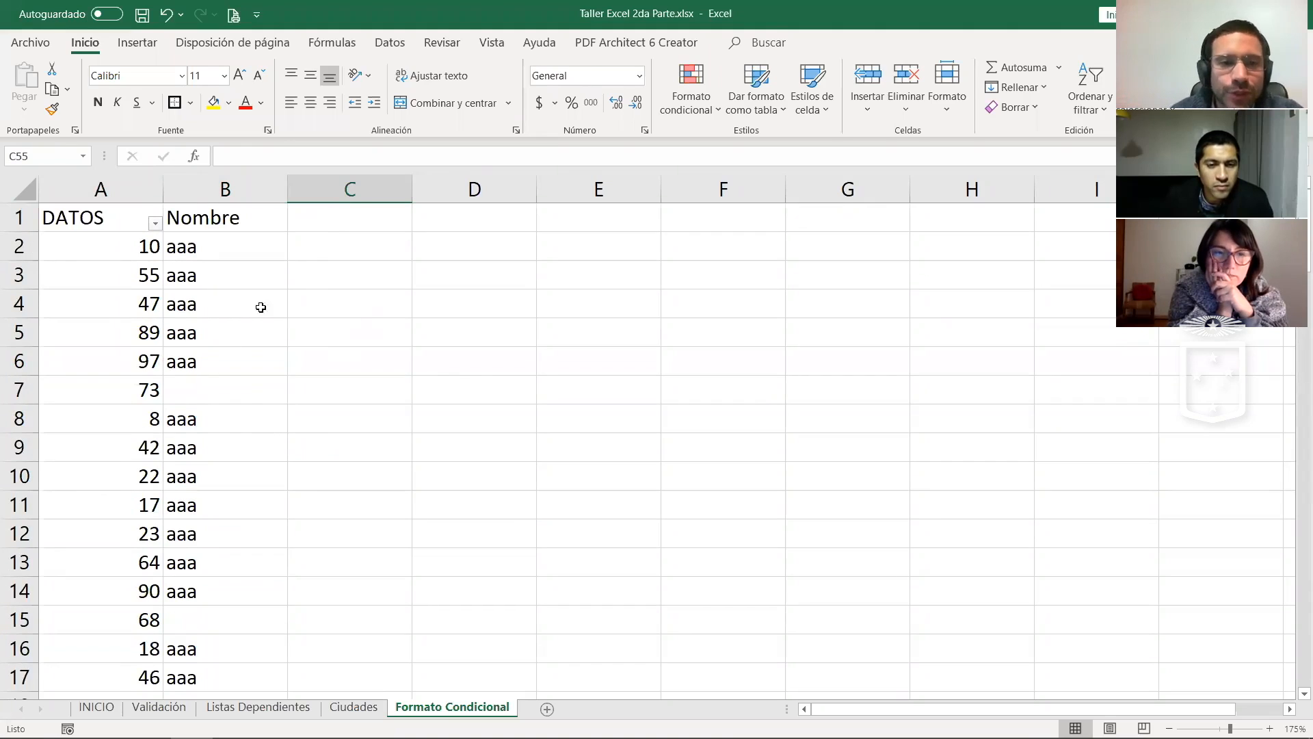
# Step: Select the Nombre range B1:B101 from its last cell up to the header, including the blank cells
pyautogui.scroll(-8, 260, 307)
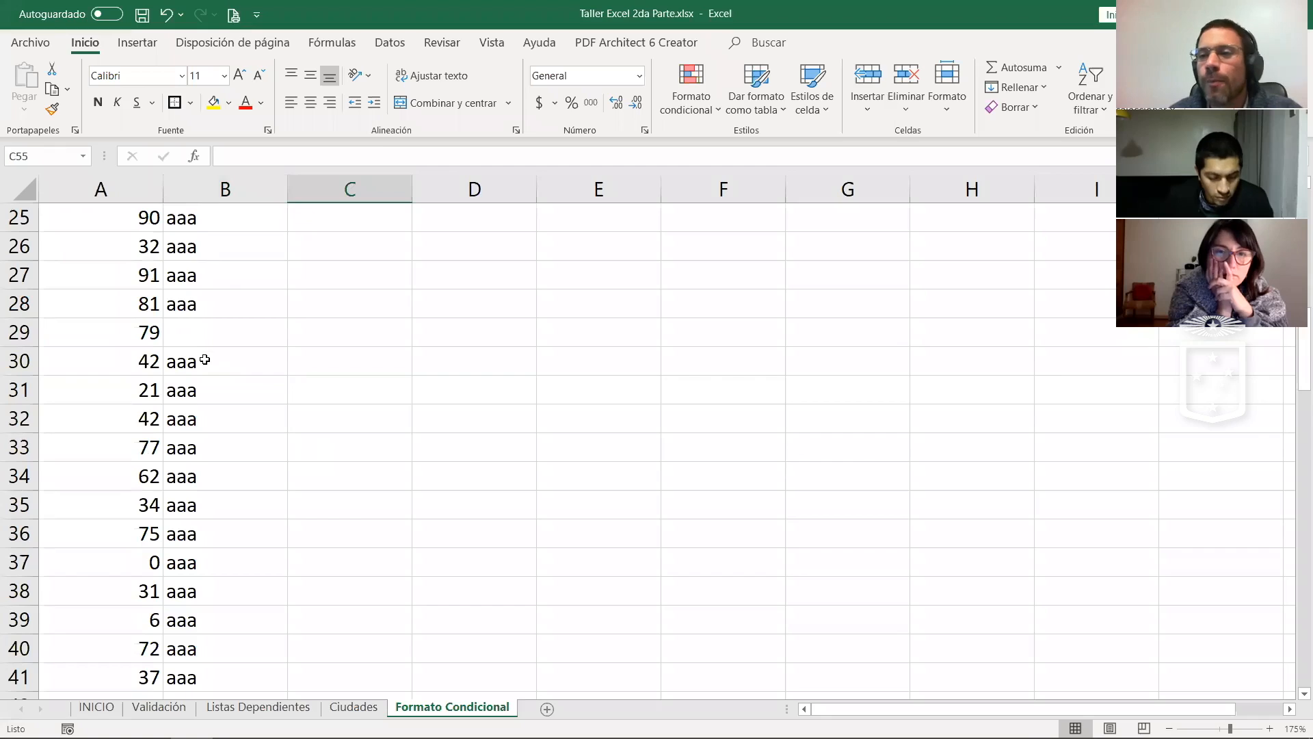
pyautogui.scroll(7, 205, 360)
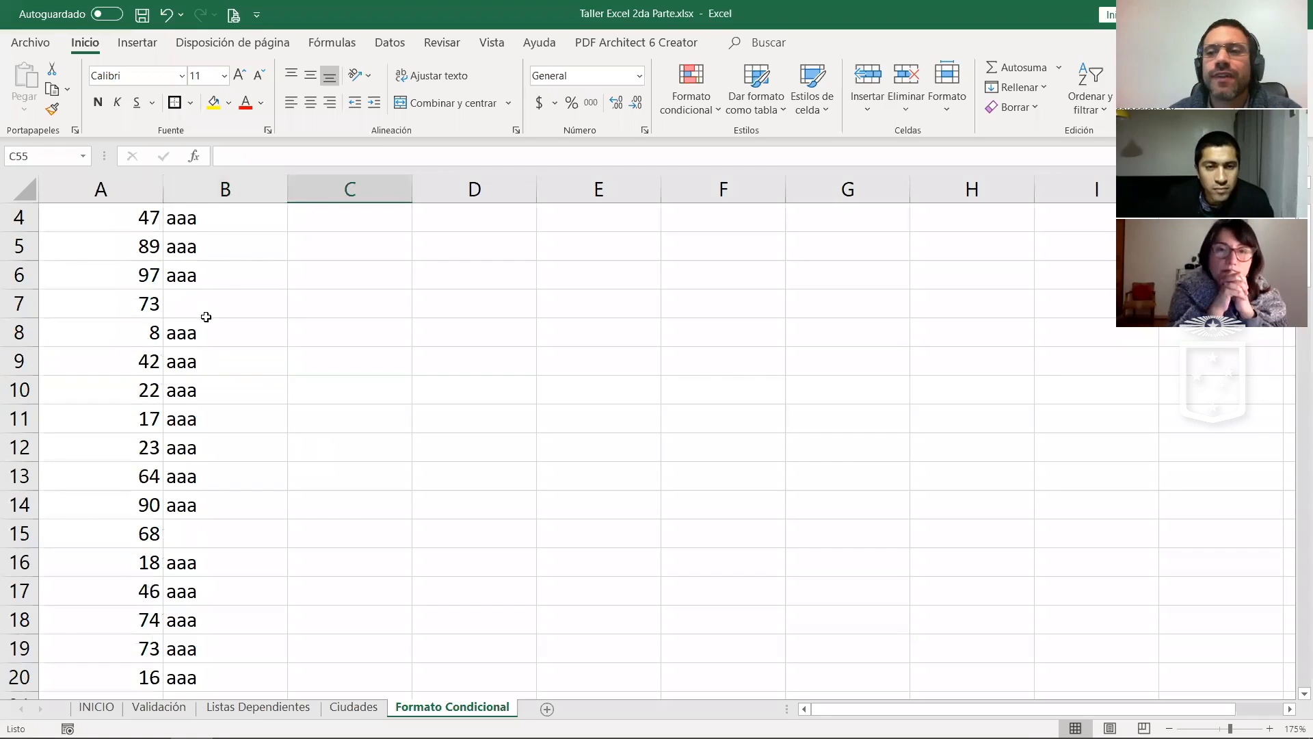
pyautogui.scroll(1, 207, 300)
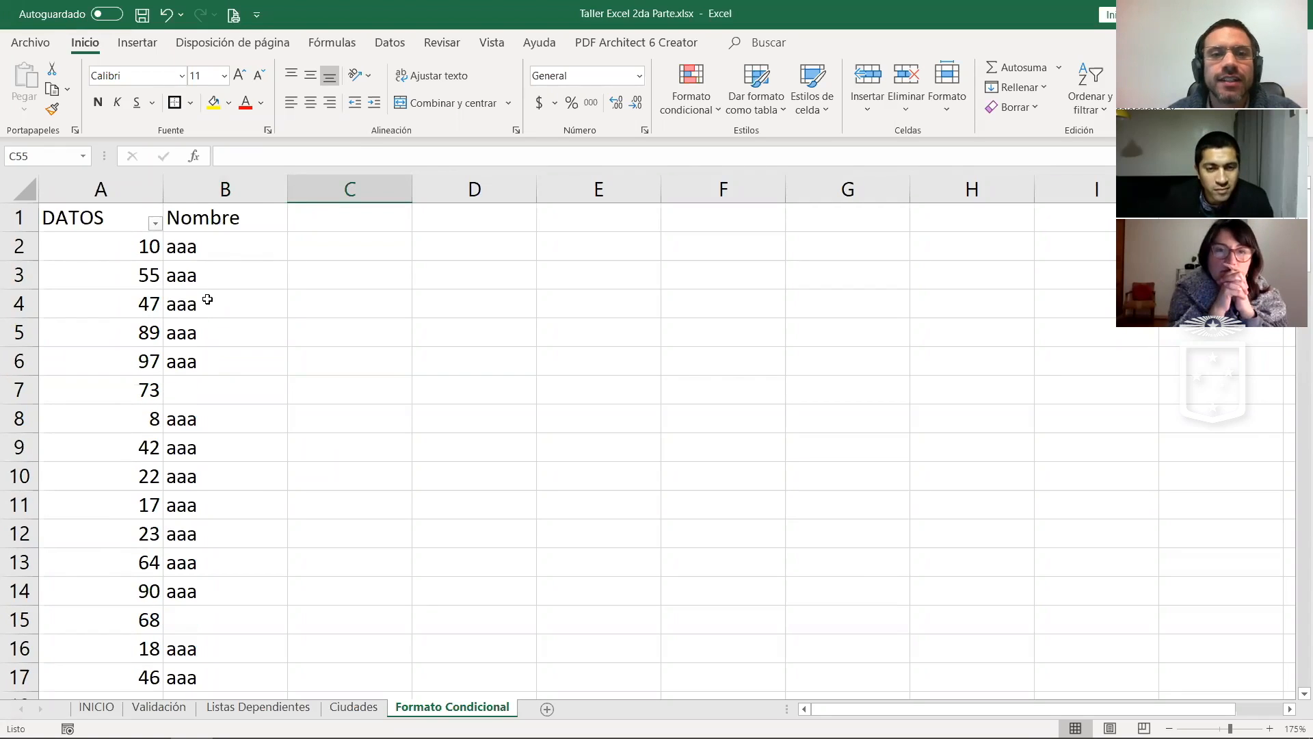
pyautogui.click(211, 220)
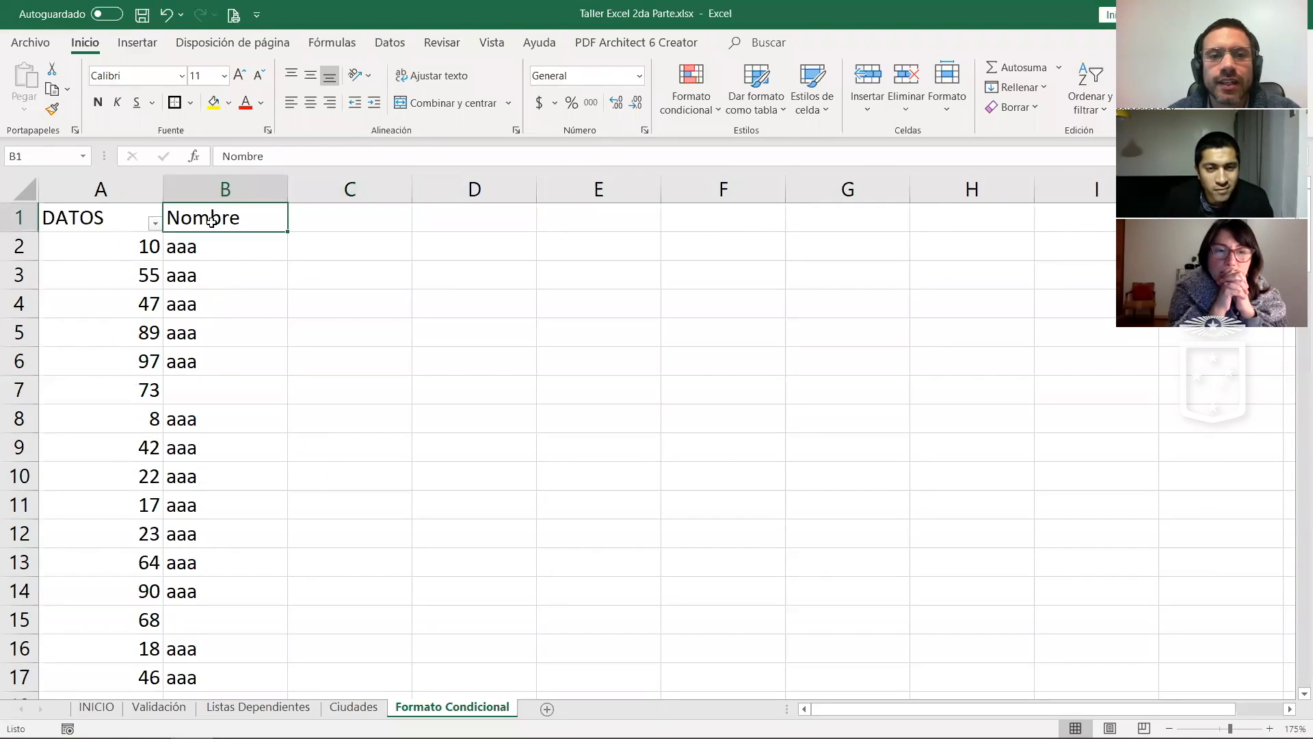
pyautogui.hotkey('ctrl', 'shift', 'Down')
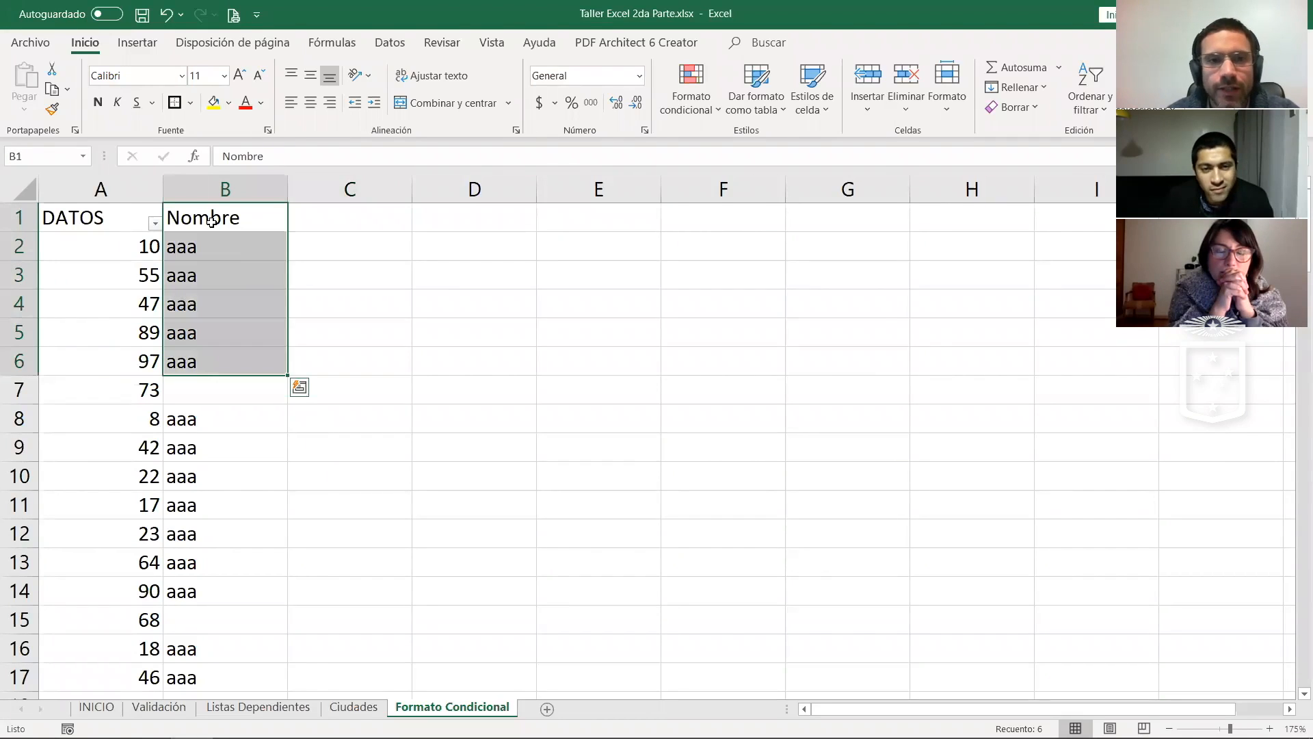
pyautogui.click(239, 188)
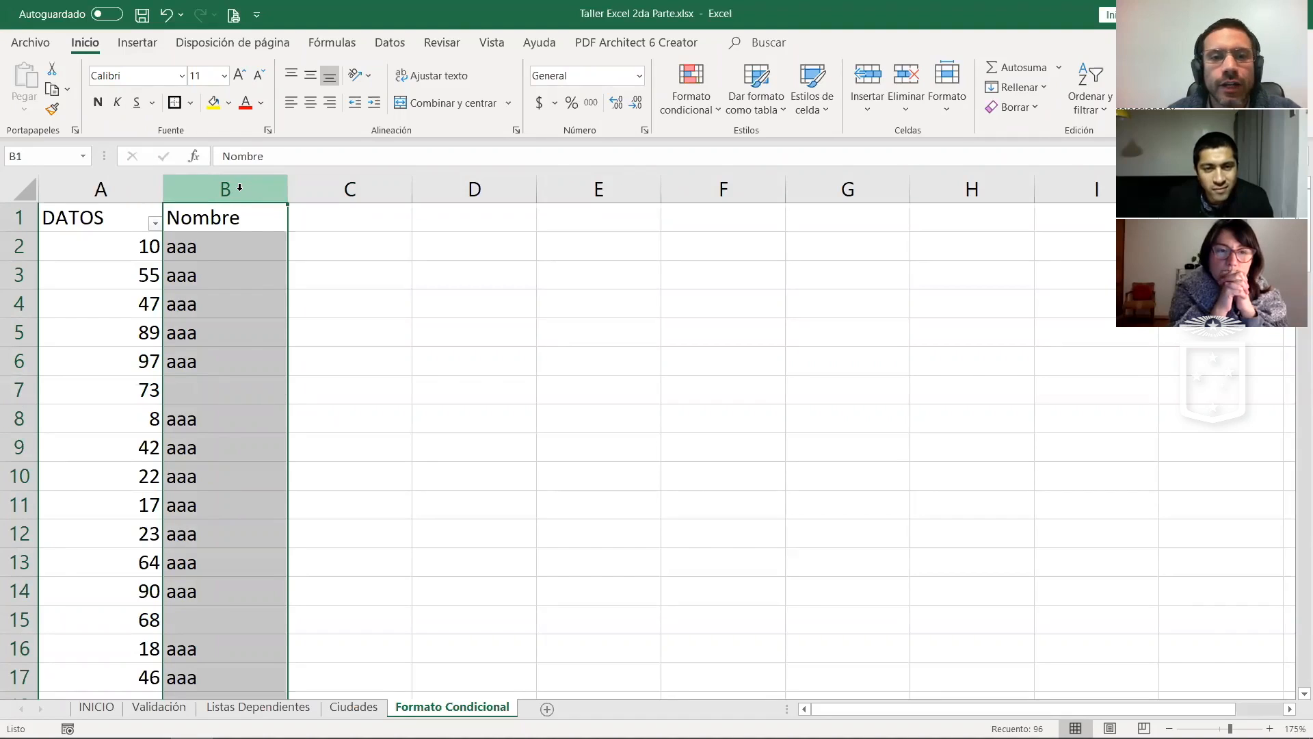
pyautogui.scroll(-20, 176, 536)
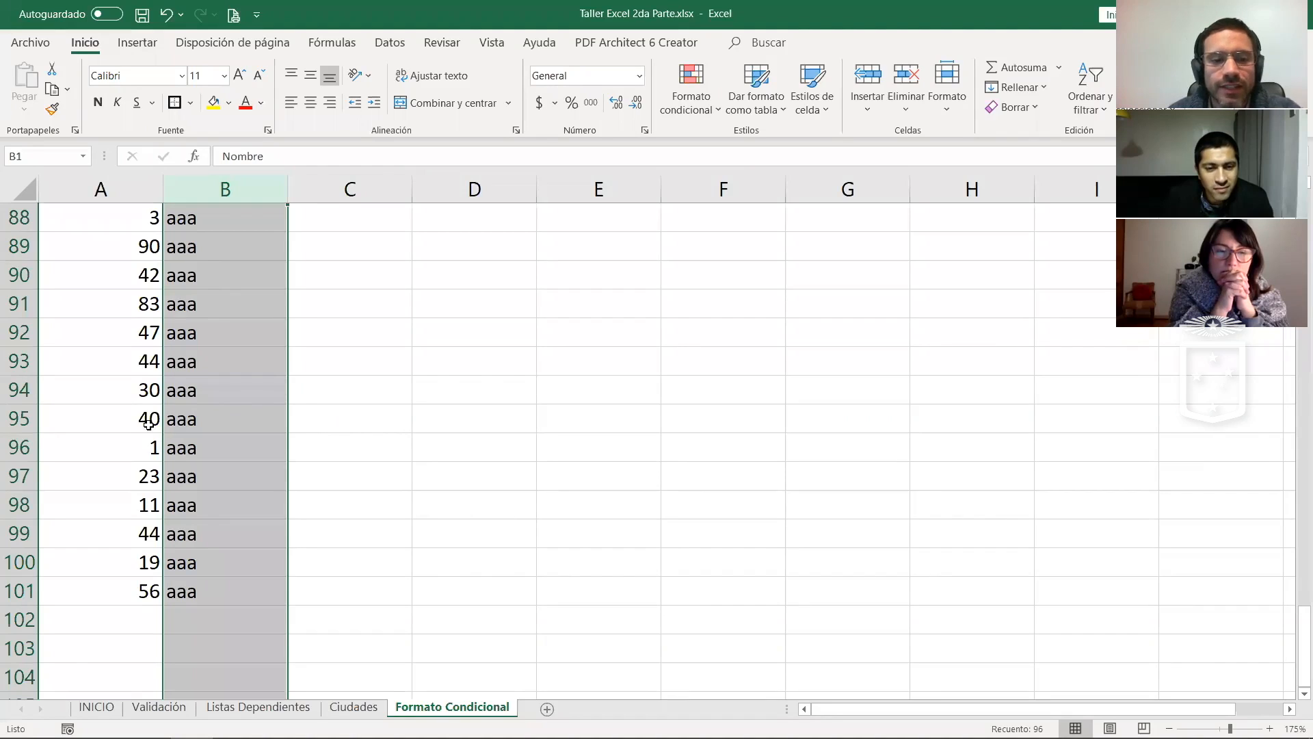
pyautogui.hotkey('ctrl', 'Down')
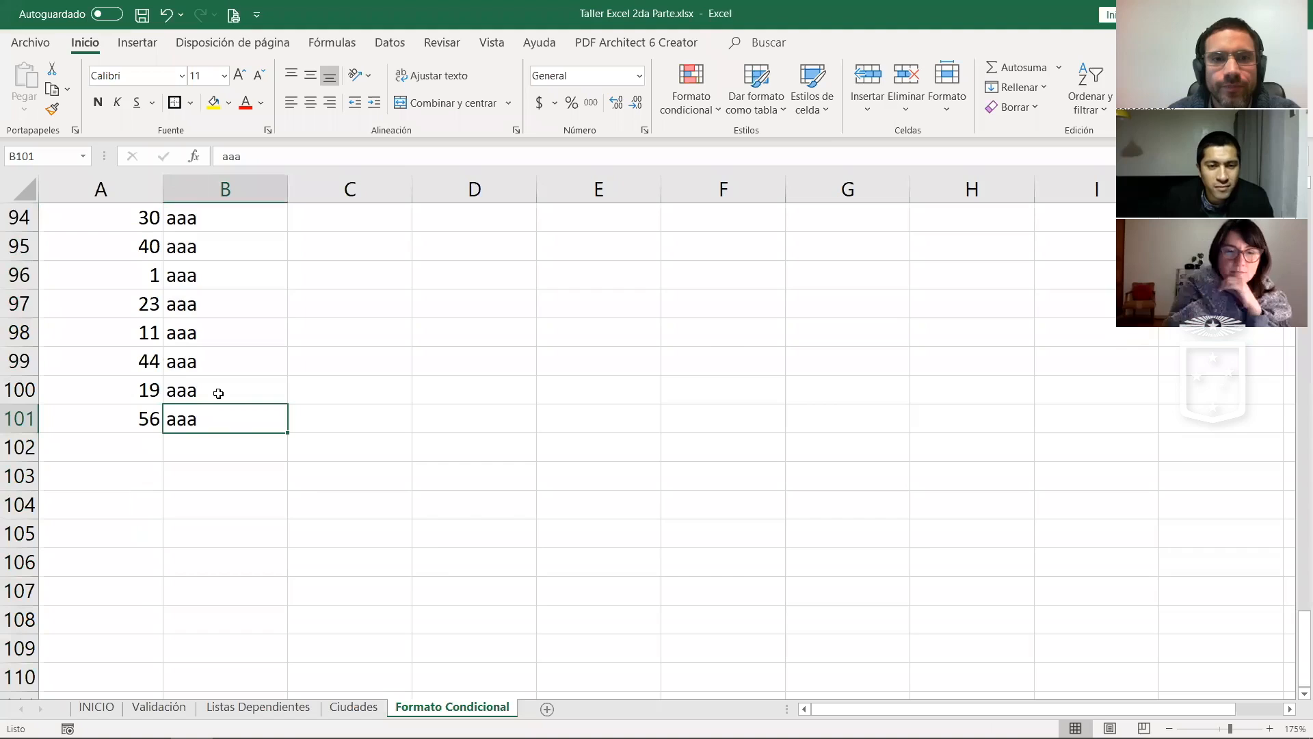
pyautogui.hotkey('ctrl', 'shift', 'Up')
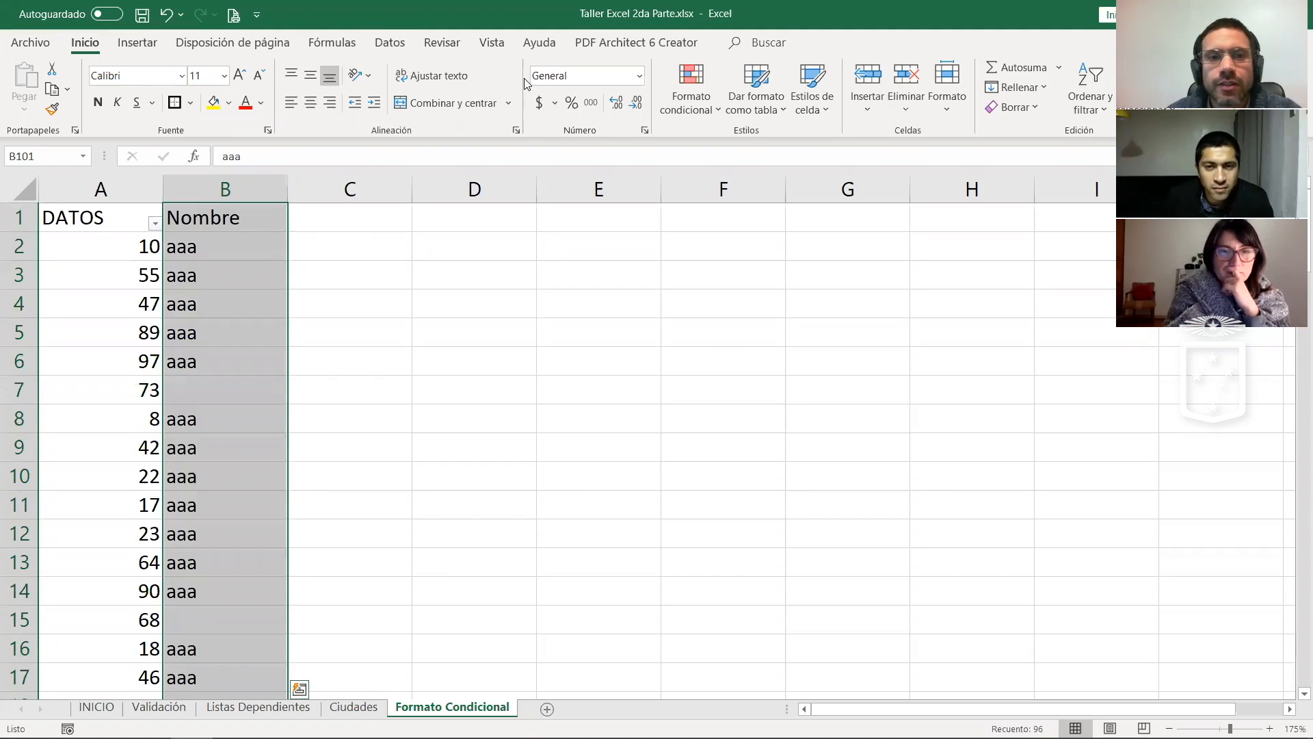
pyautogui.scroll(-8, 218, 462)
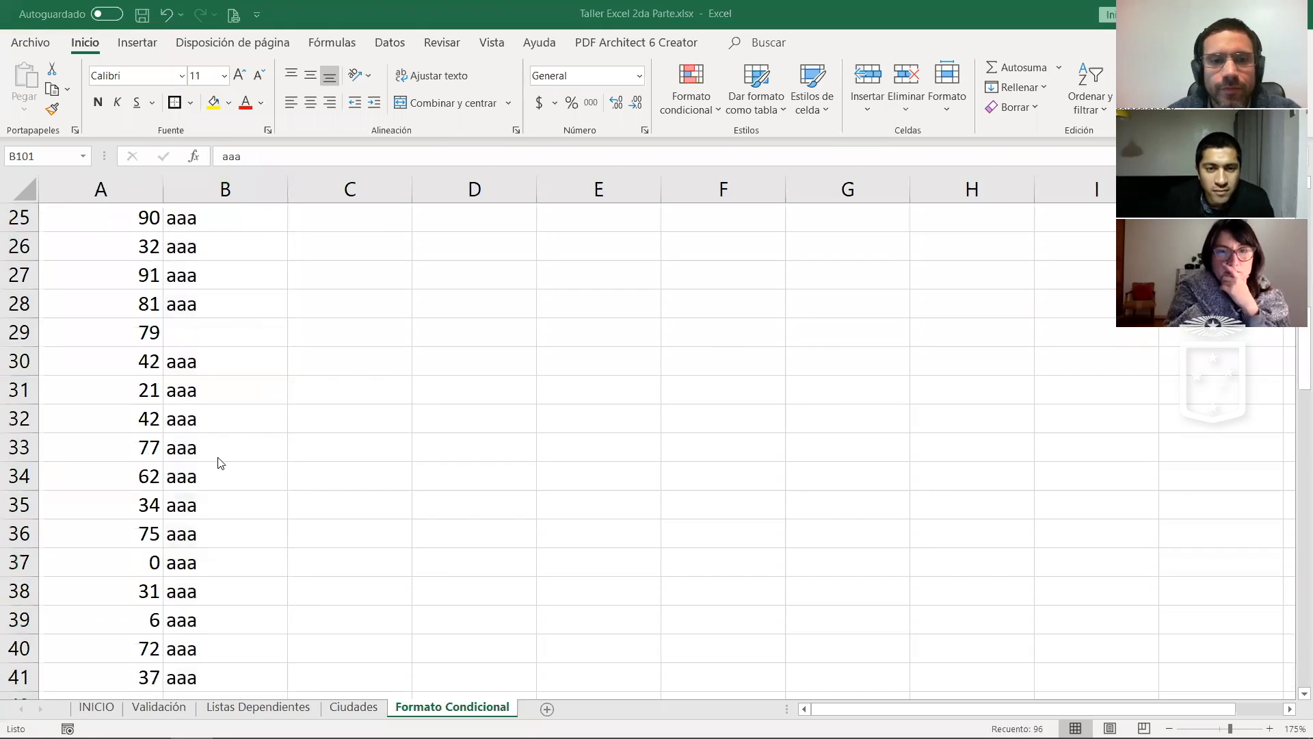
pyautogui.scroll(8, 274, 383)
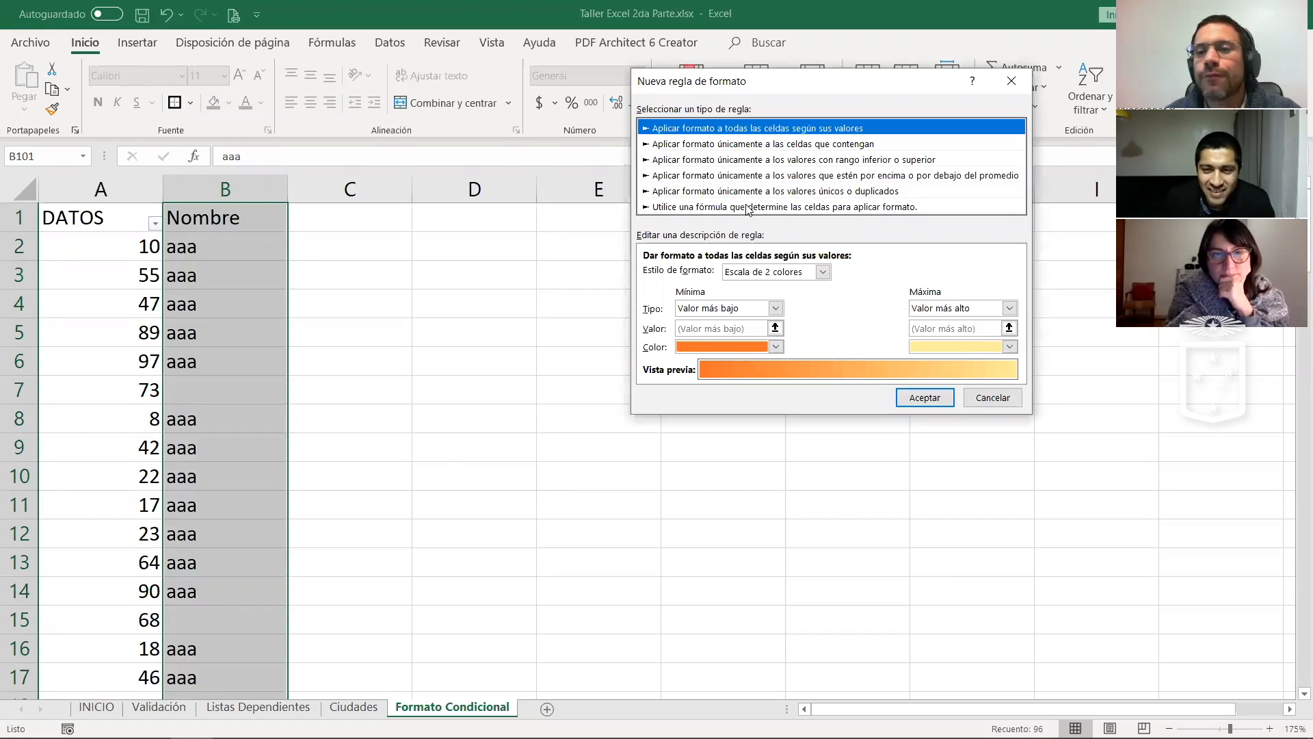
# Step: Start a formula-based conditional formatting rule for the selected Nombre range with the formula =ESBLANCO(A1)
pyautogui.click(748, 207)
pyautogui.click(693, 273)
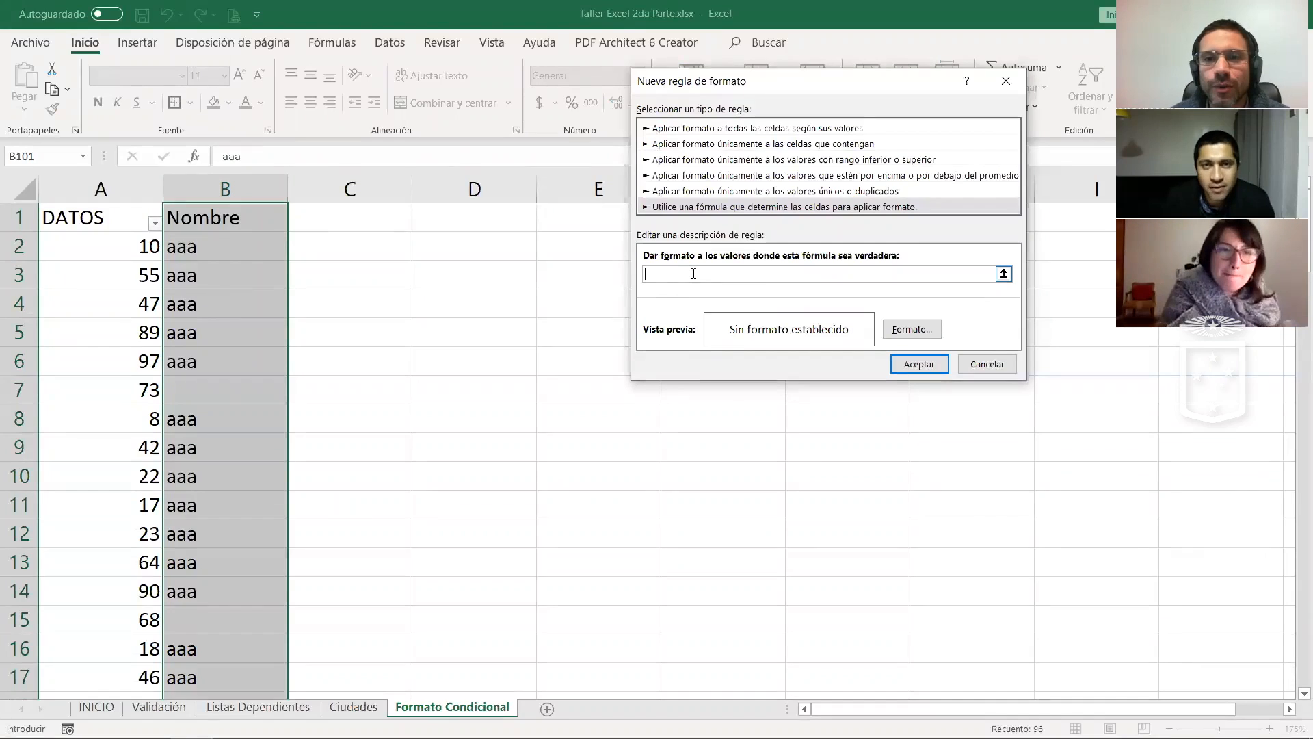
pyautogui.write('=')
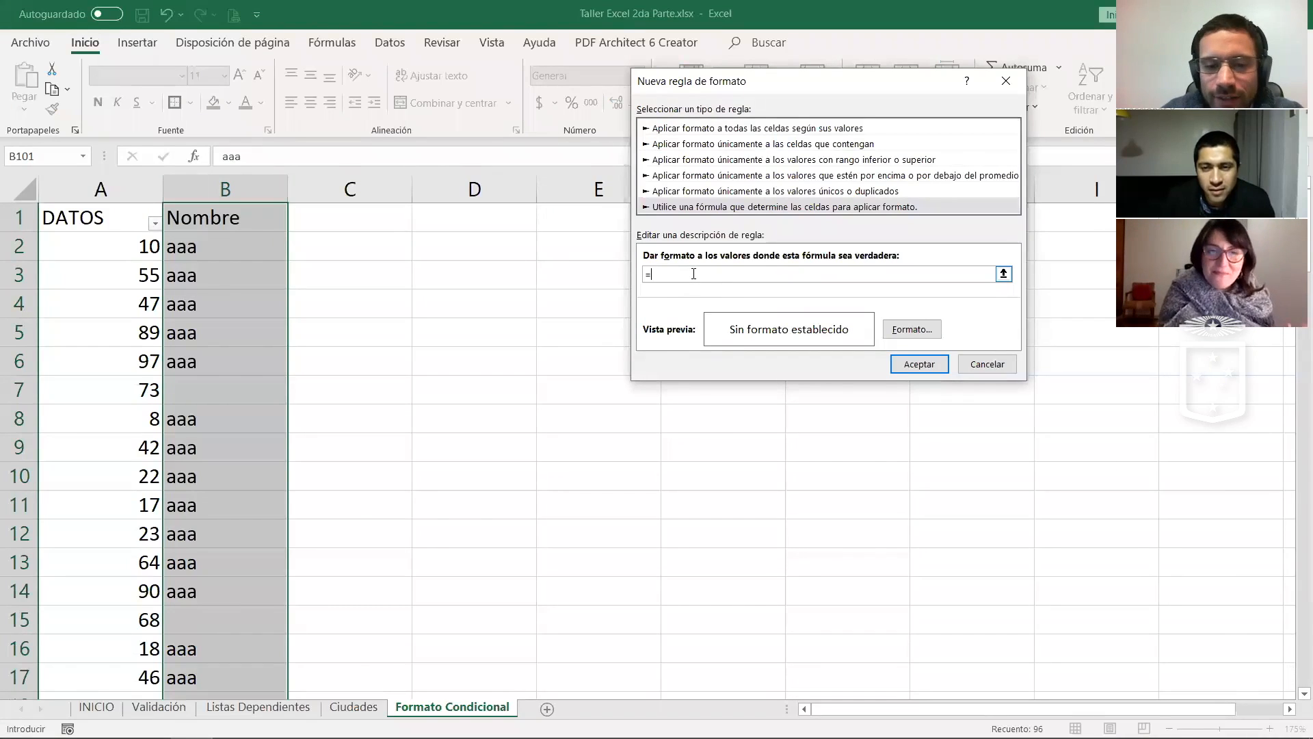
pyautogui.write('ESBLANCO(')
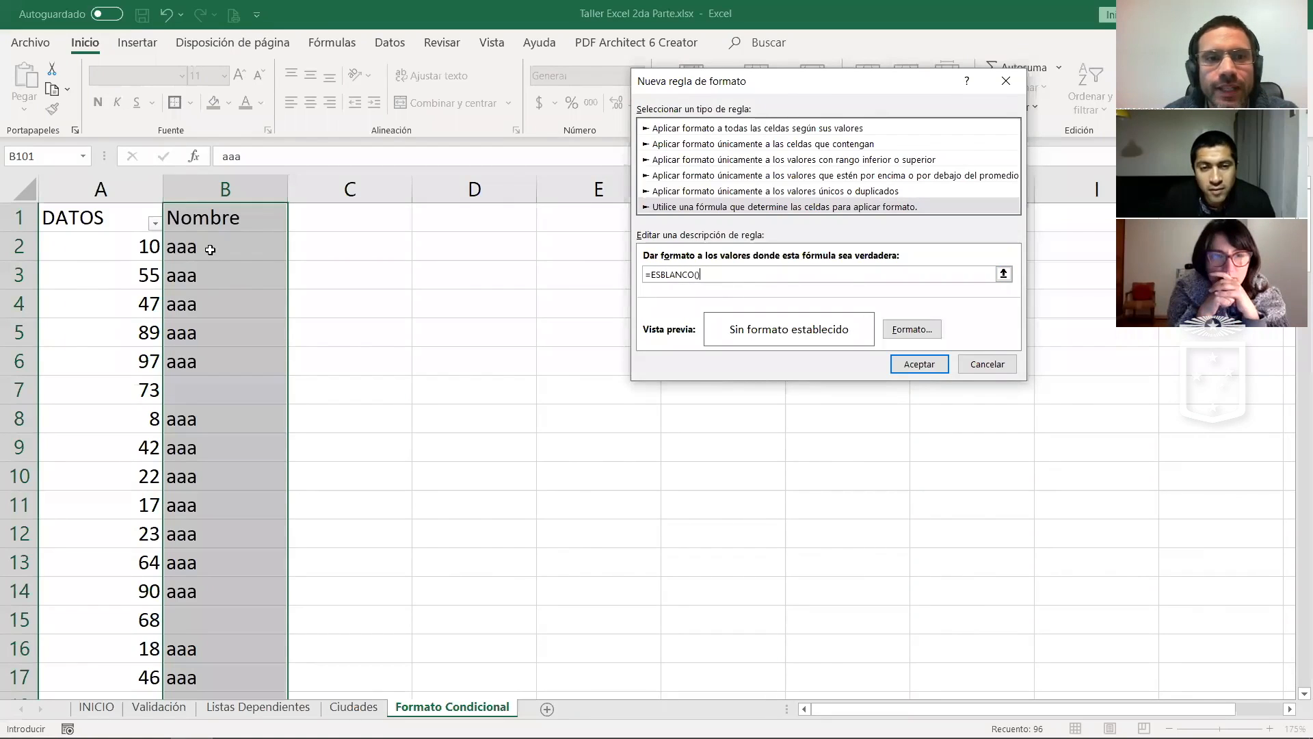
pyautogui.write('+')
pyautogui.press('Left')
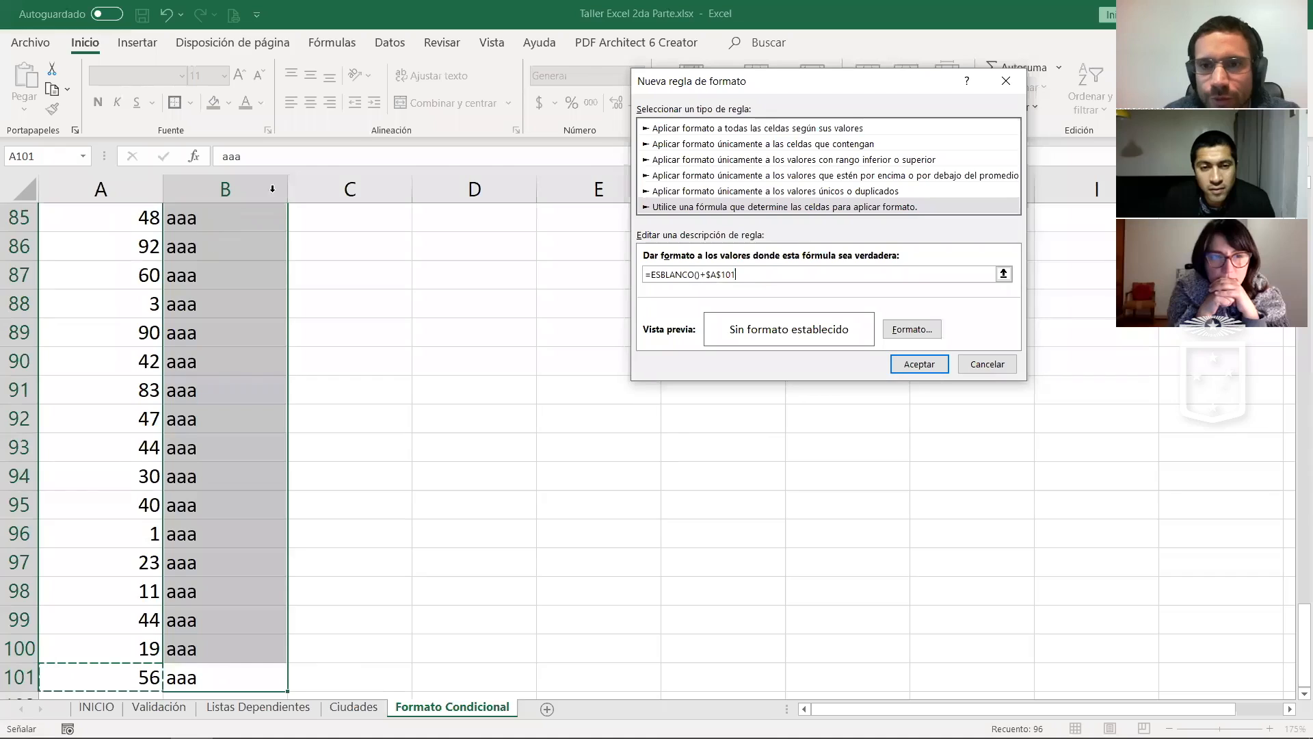
pyautogui.moveTo(737, 274); pyautogui.dragTo(707, 281)
pyautogui.press('BackSpace')
pyautogui.press('BackSpace')
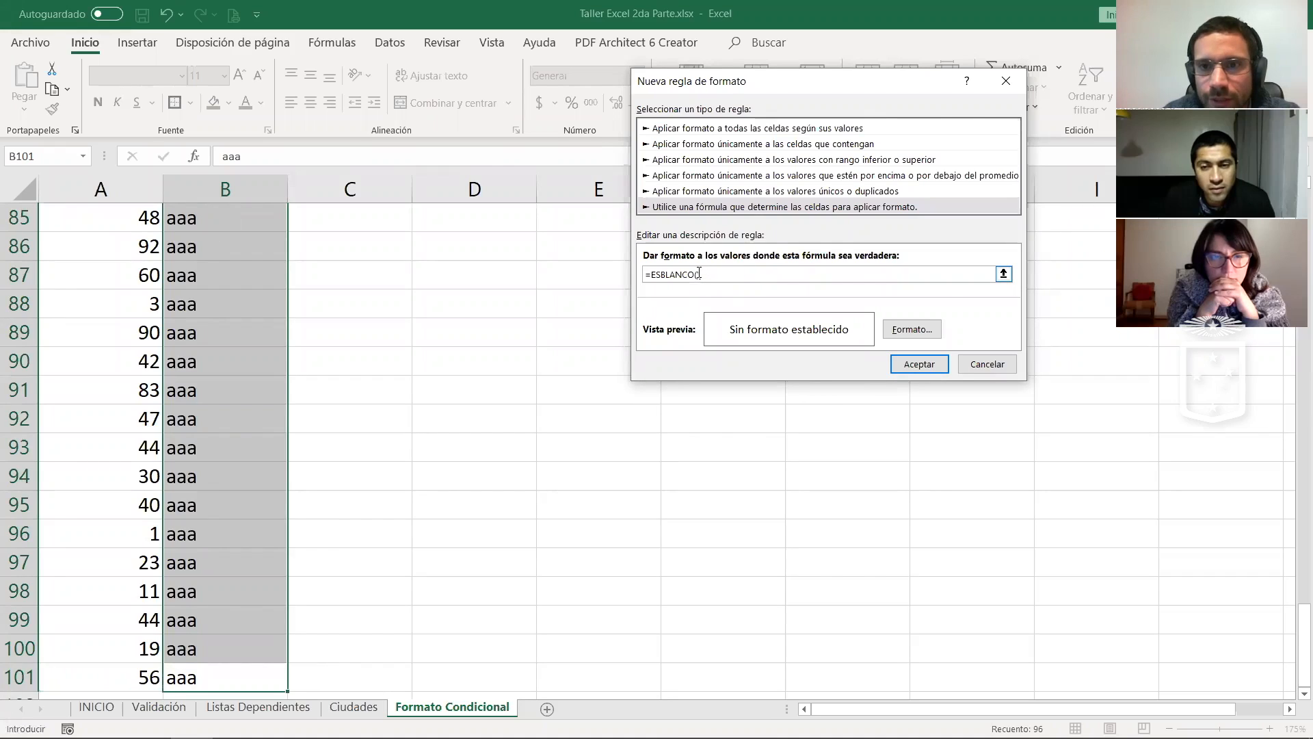
pyautogui.write('A1')
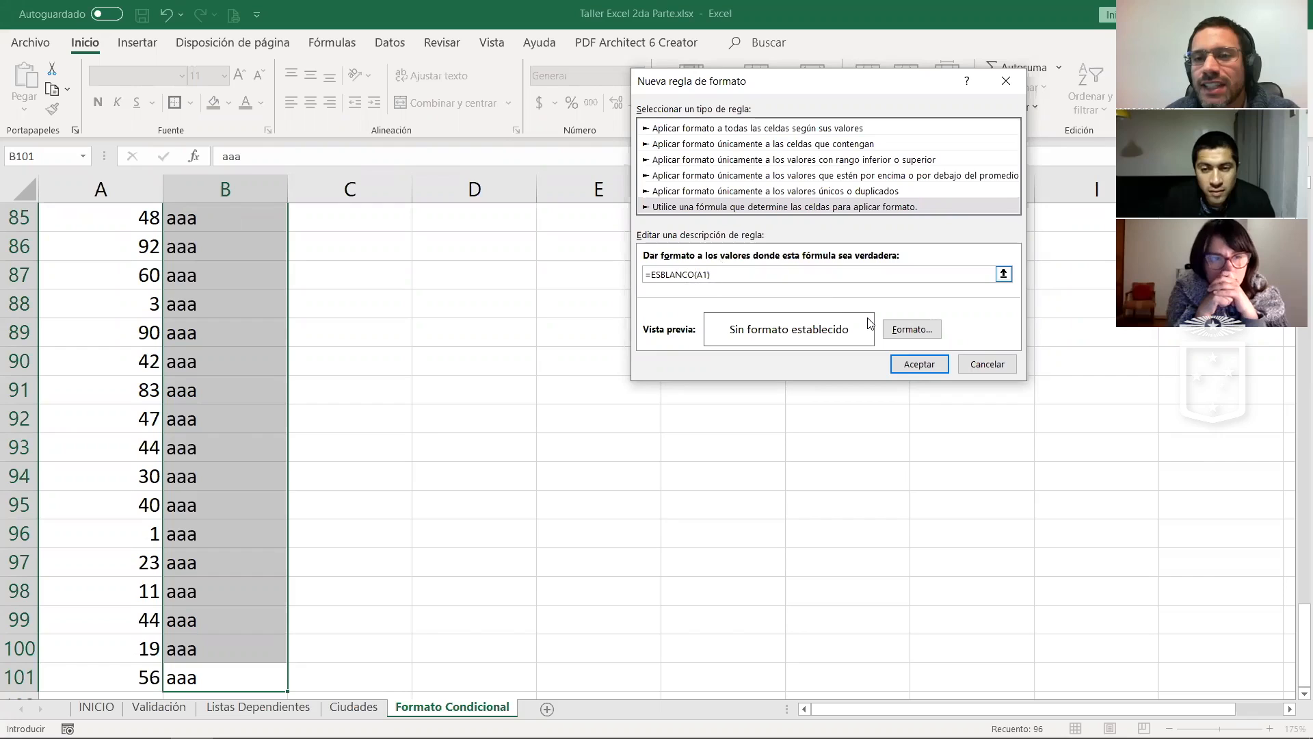
# Step: Give the ESBLANCO rule a dark green fill and apply it to the Nombre column
pyautogui.click(912, 329)
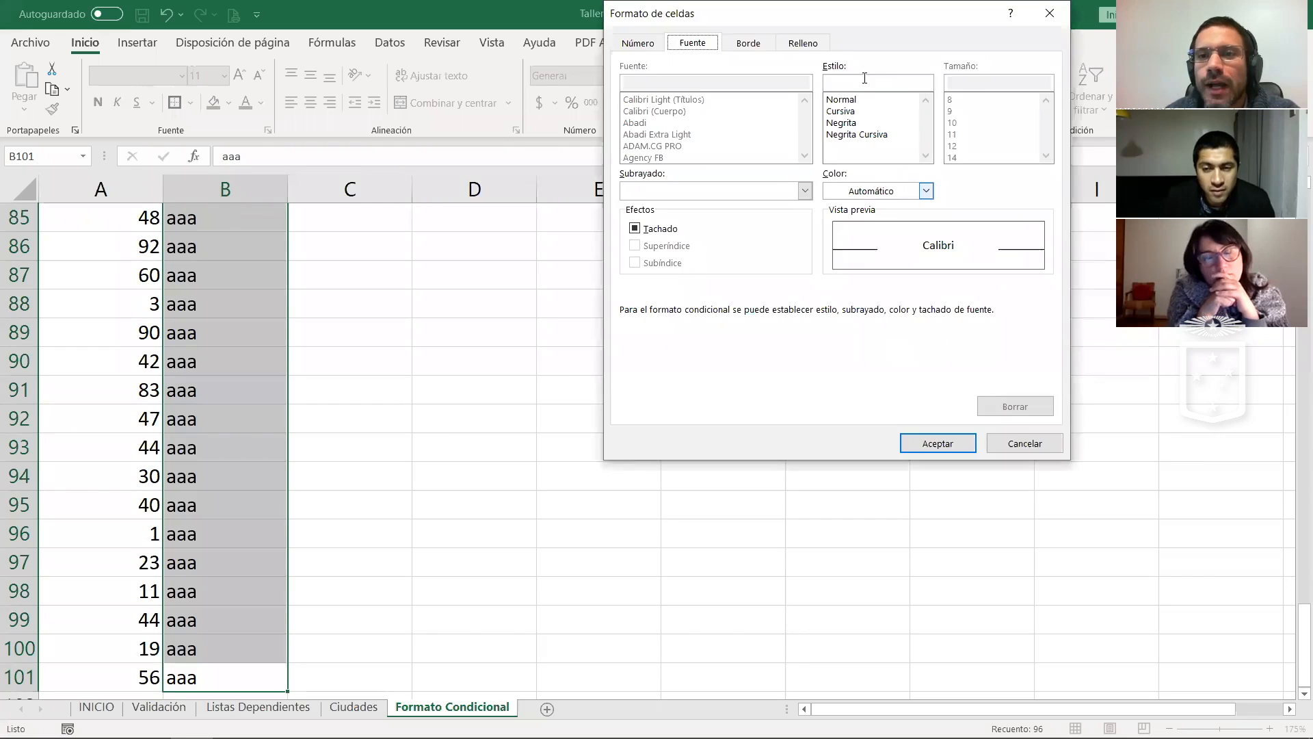
pyautogui.click(804, 42)
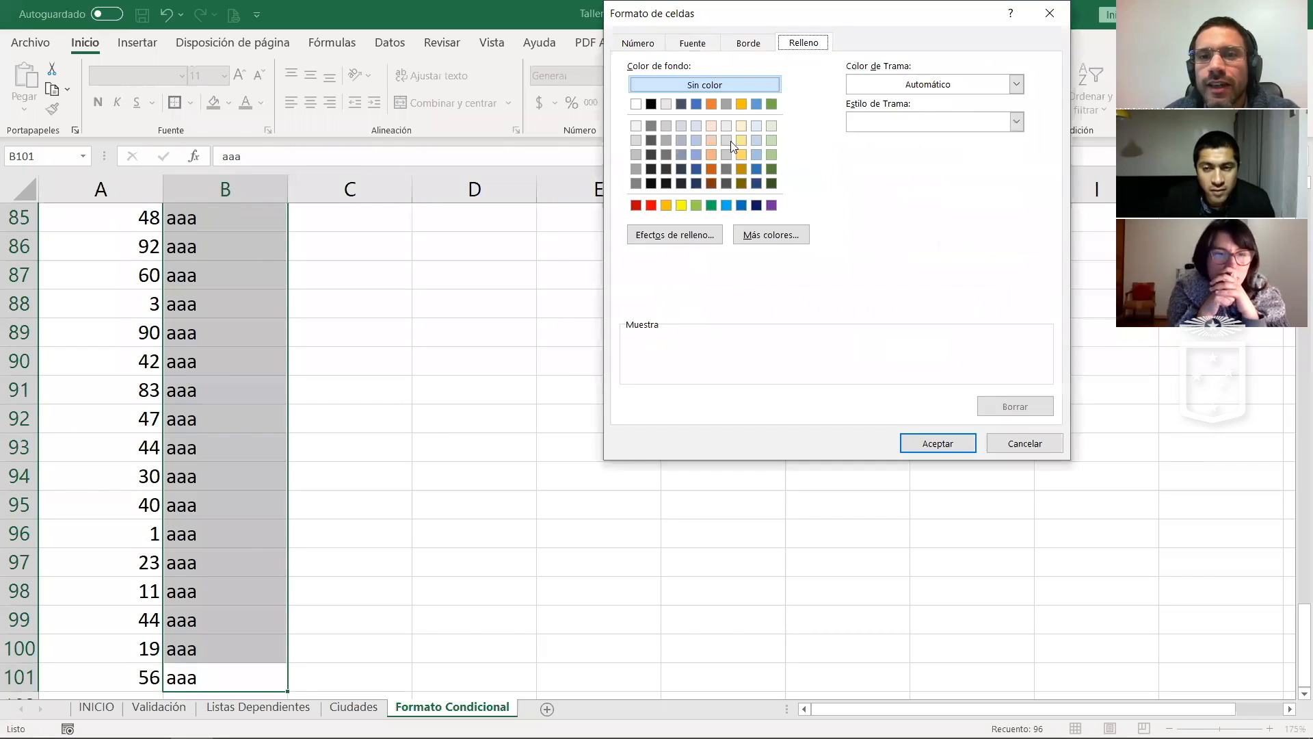
pyautogui.click(769, 171)
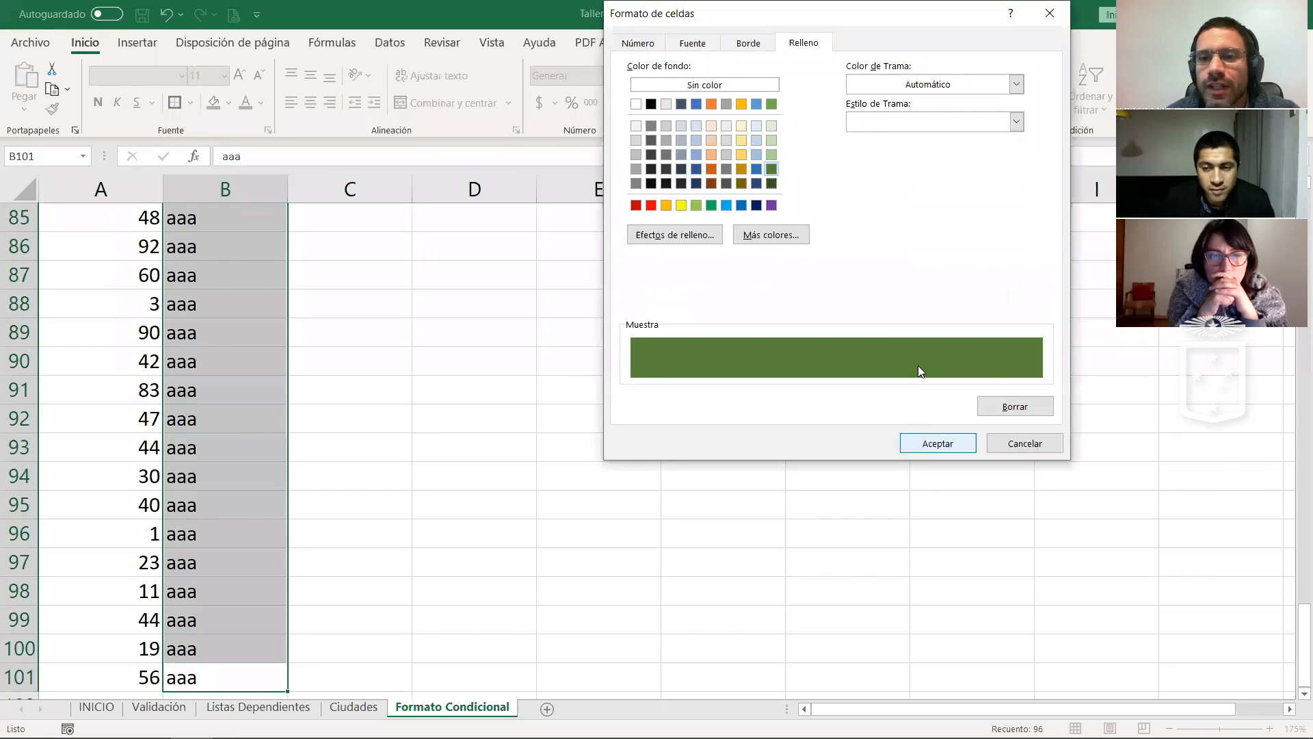
pyautogui.press('Return')
pyautogui.scroll(14, 364, 389)
pyautogui.scroll(14, 365, 390)
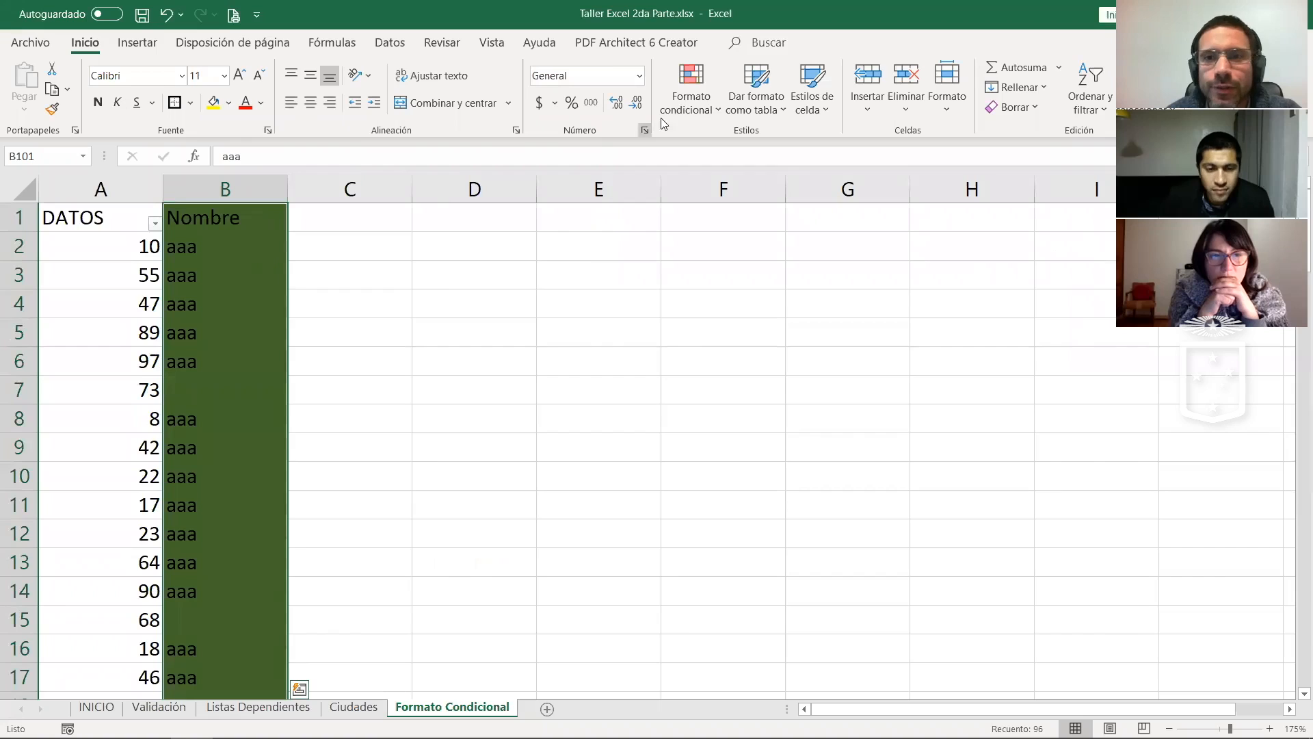
# Step: Open the conditional formatting rules manager for the Nombre cells and check the ESBLANCO rule's formula and applied range
pyautogui.click(689, 101)
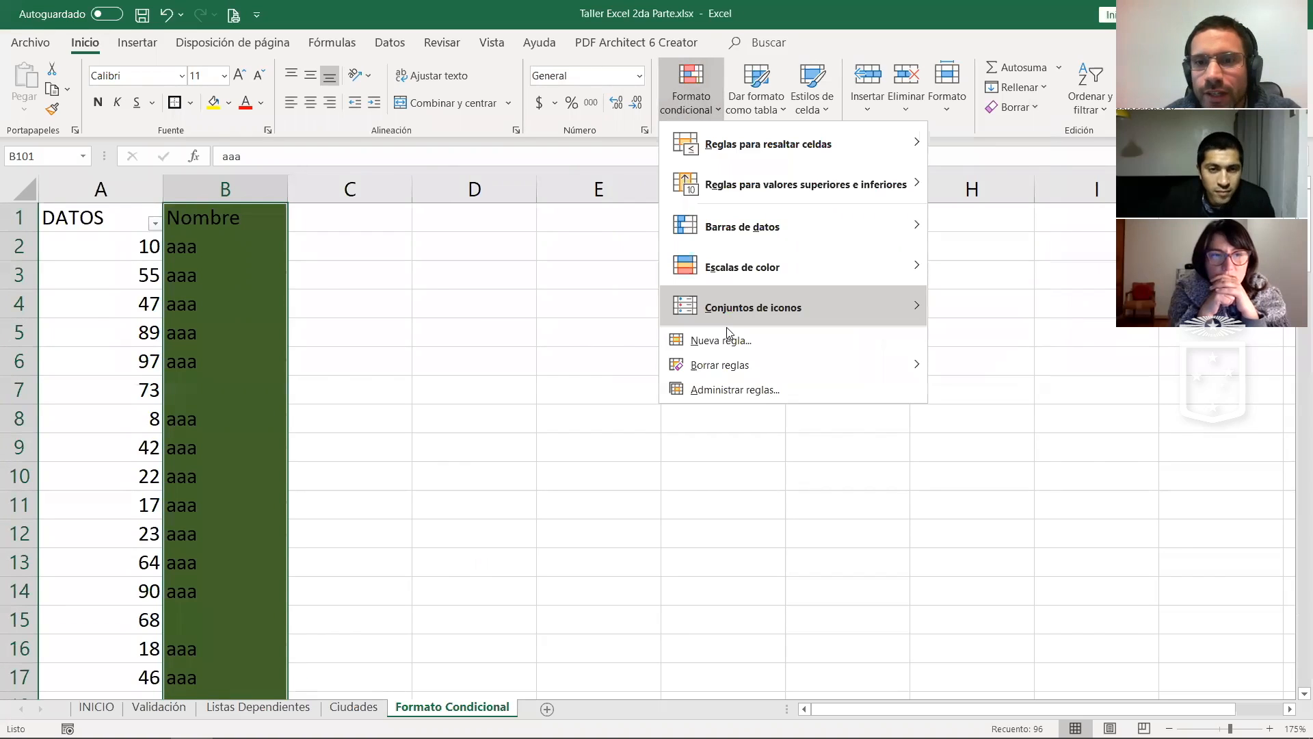
pyautogui.click(735, 389)
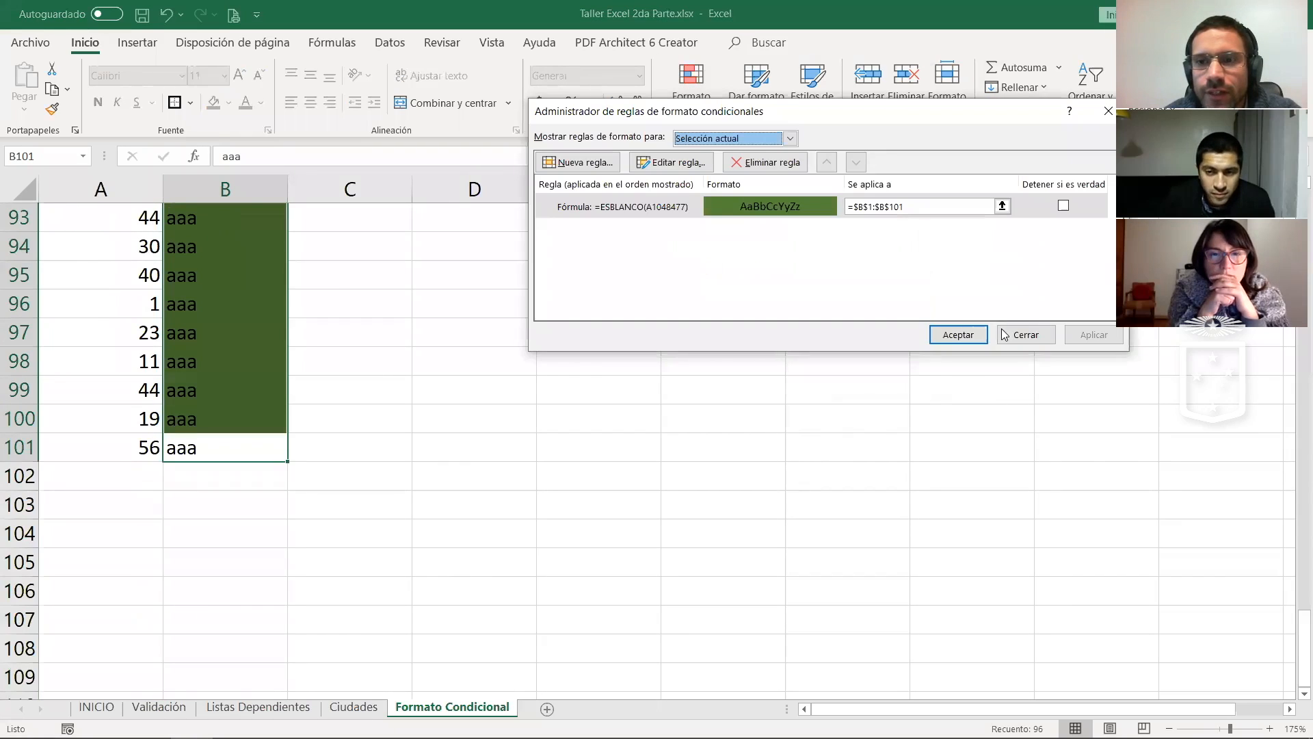
pyautogui.press('Escape')
pyautogui.click(375, 360)
pyautogui.moveTo(187, 469); pyautogui.dragTo(210, 453)
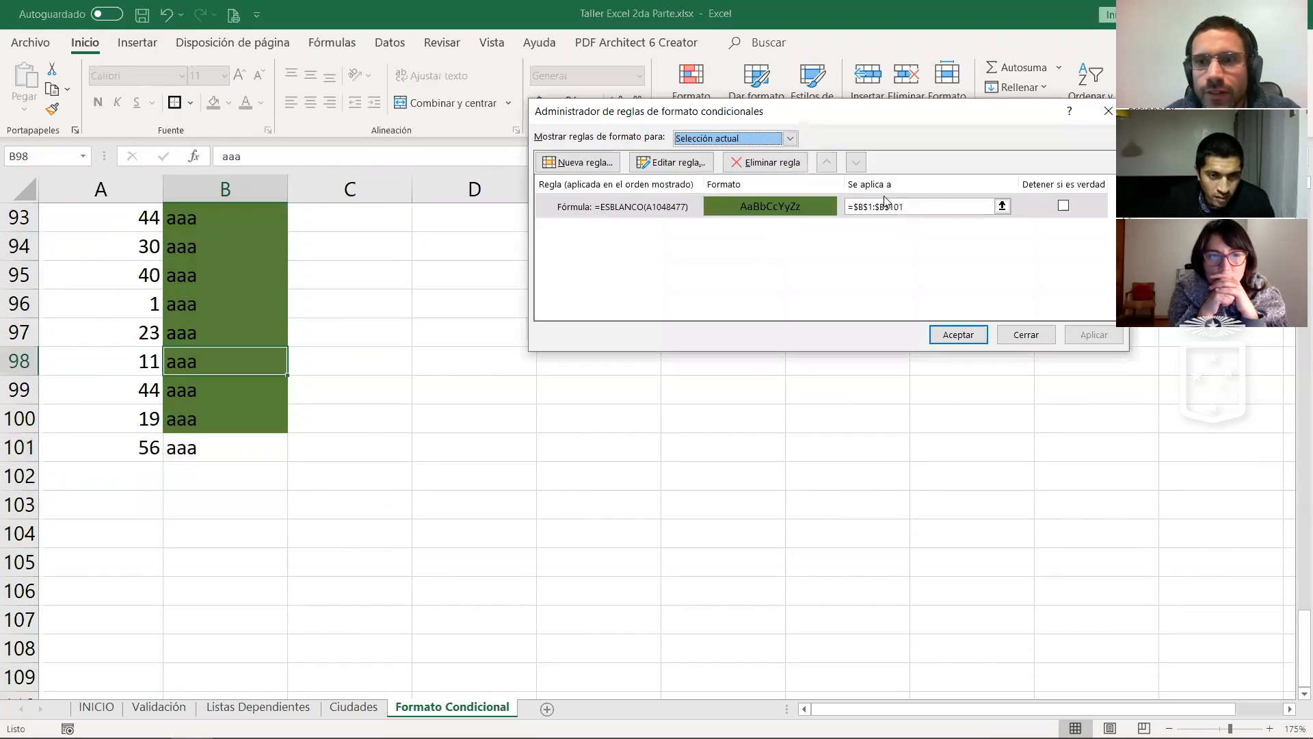
pyautogui.click(930, 205)
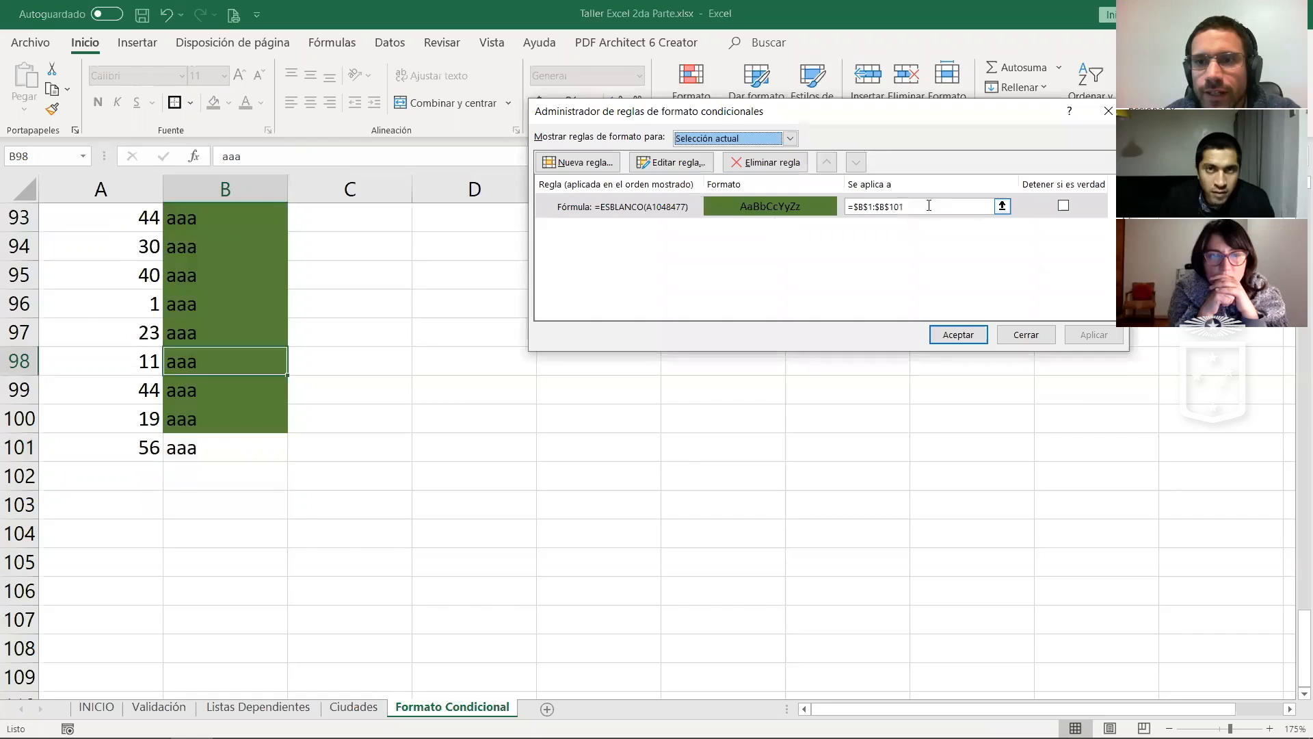
pyautogui.click(875, 207)
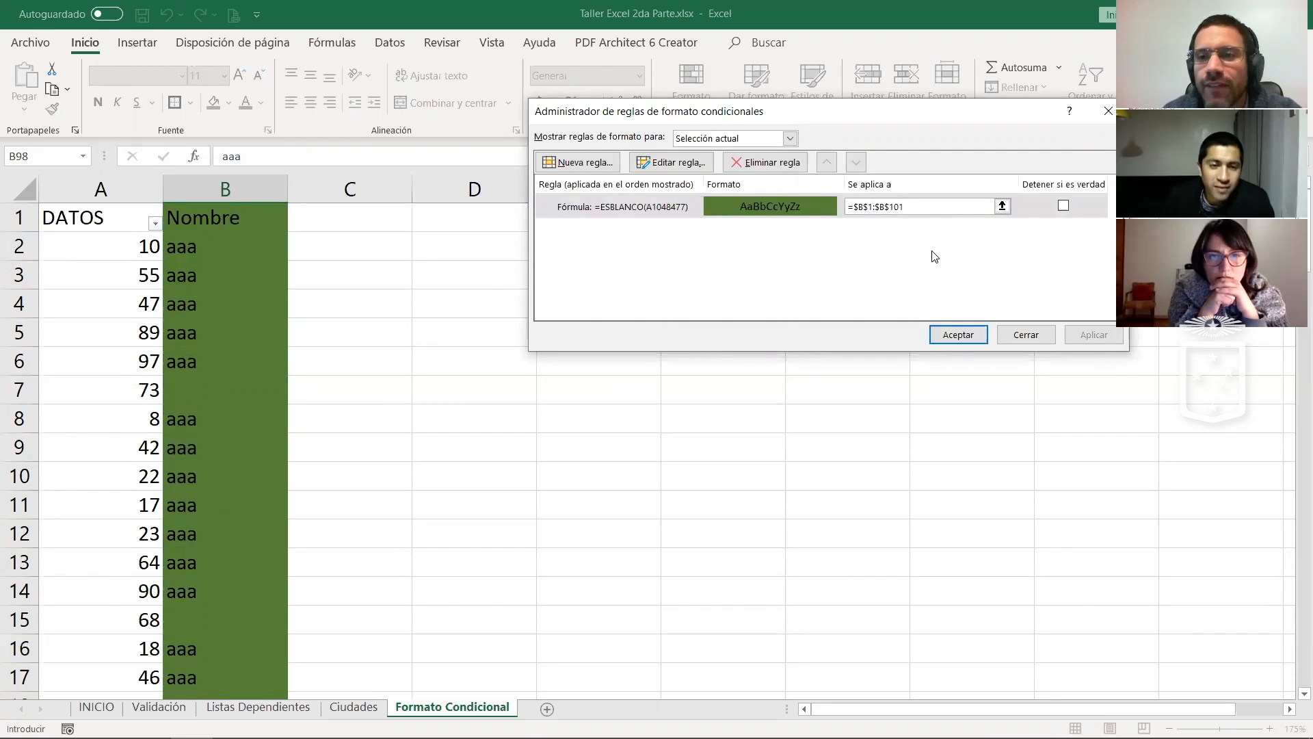
# Step: Edit the ESBLANCO rule so its formula is =ESBLANCO(A2) and apply it to the Nombre range
pyautogui.doubleClick(684, 209)
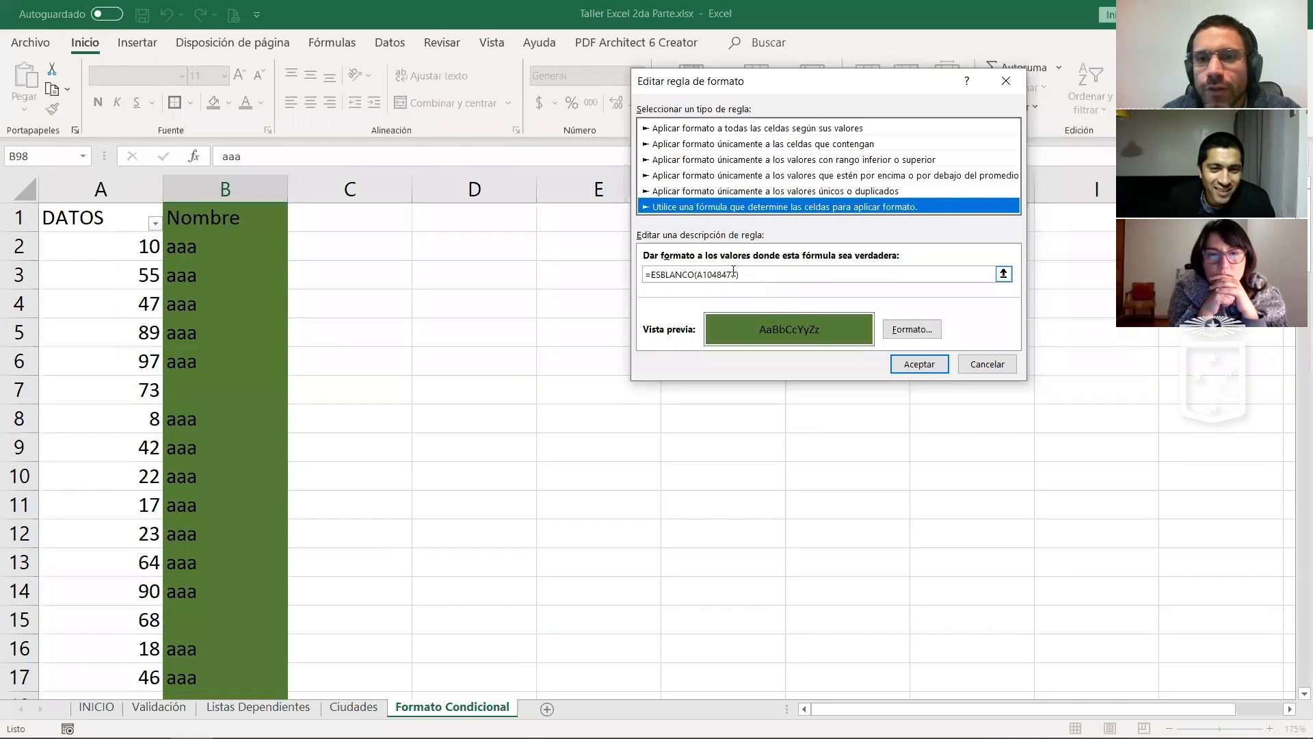
pyautogui.click(715, 274)
pyautogui.moveTo(703, 274); pyautogui.dragTo(728, 274)
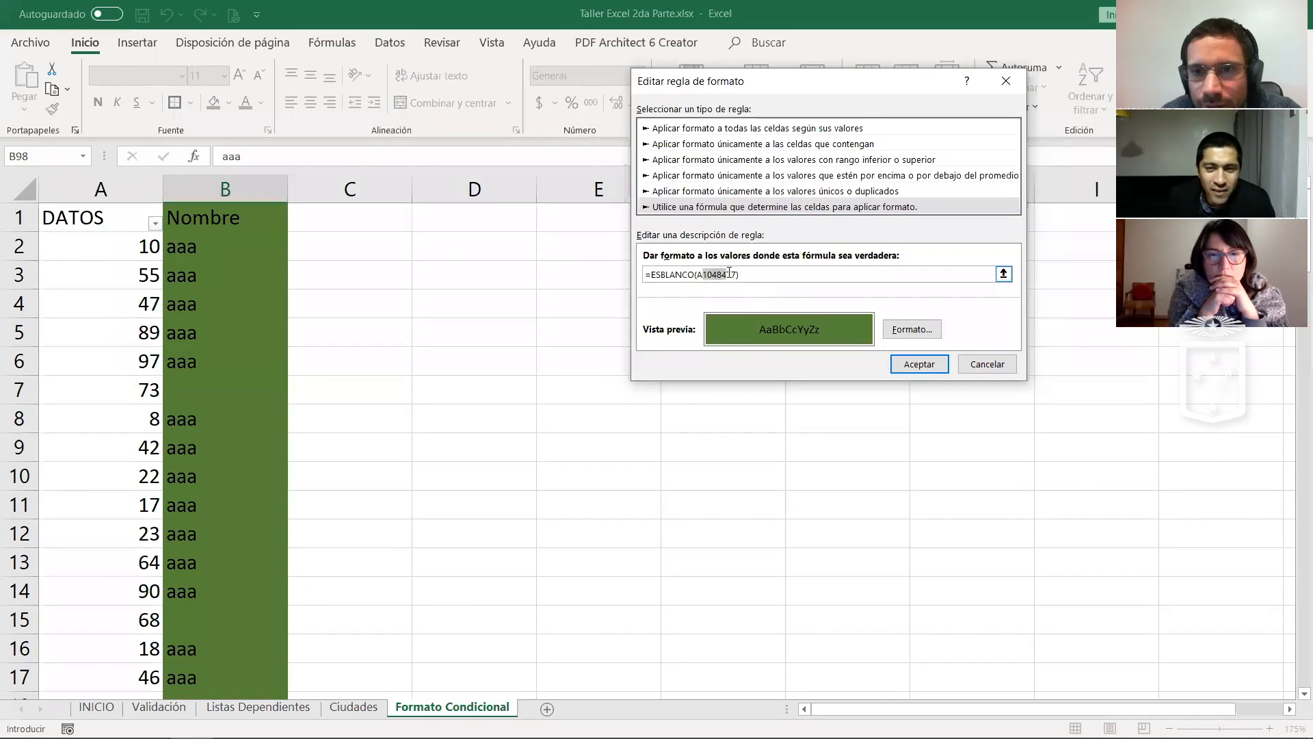
pyautogui.press('BackSpace')
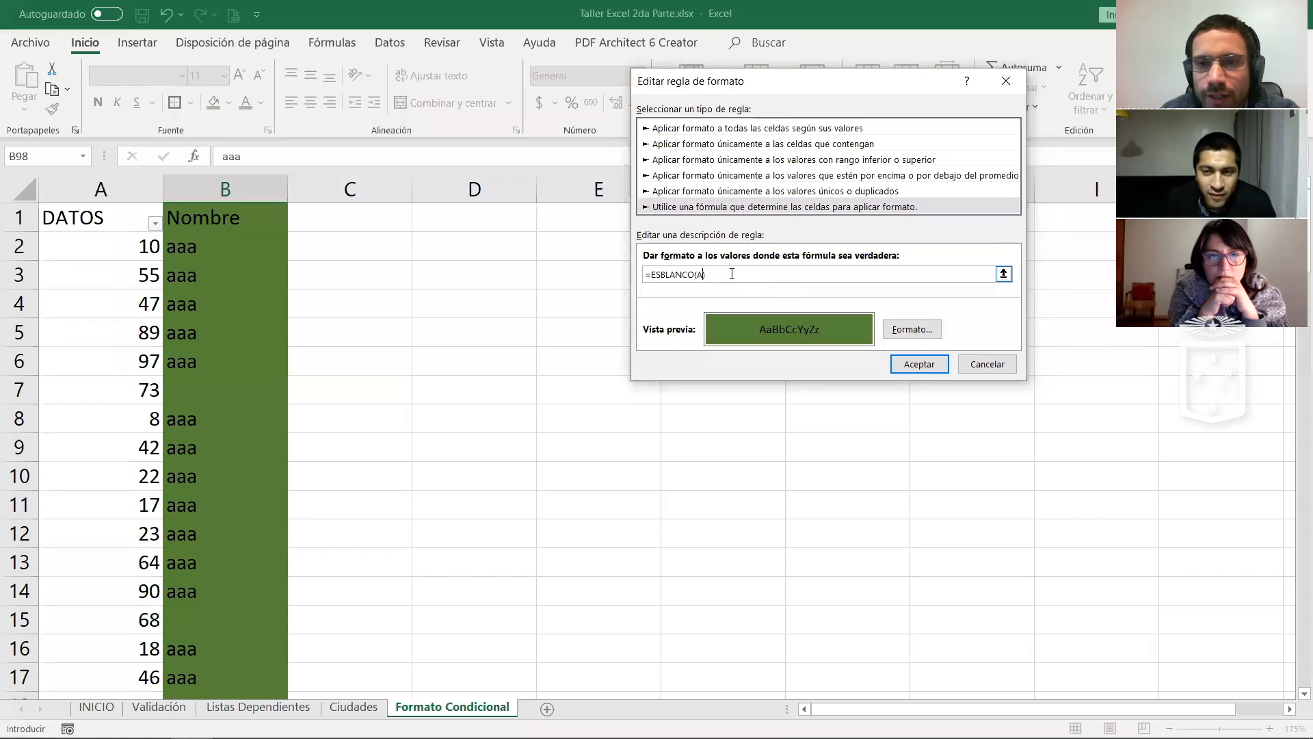
pyautogui.click(907, 368)
pyautogui.click(1067, 335)
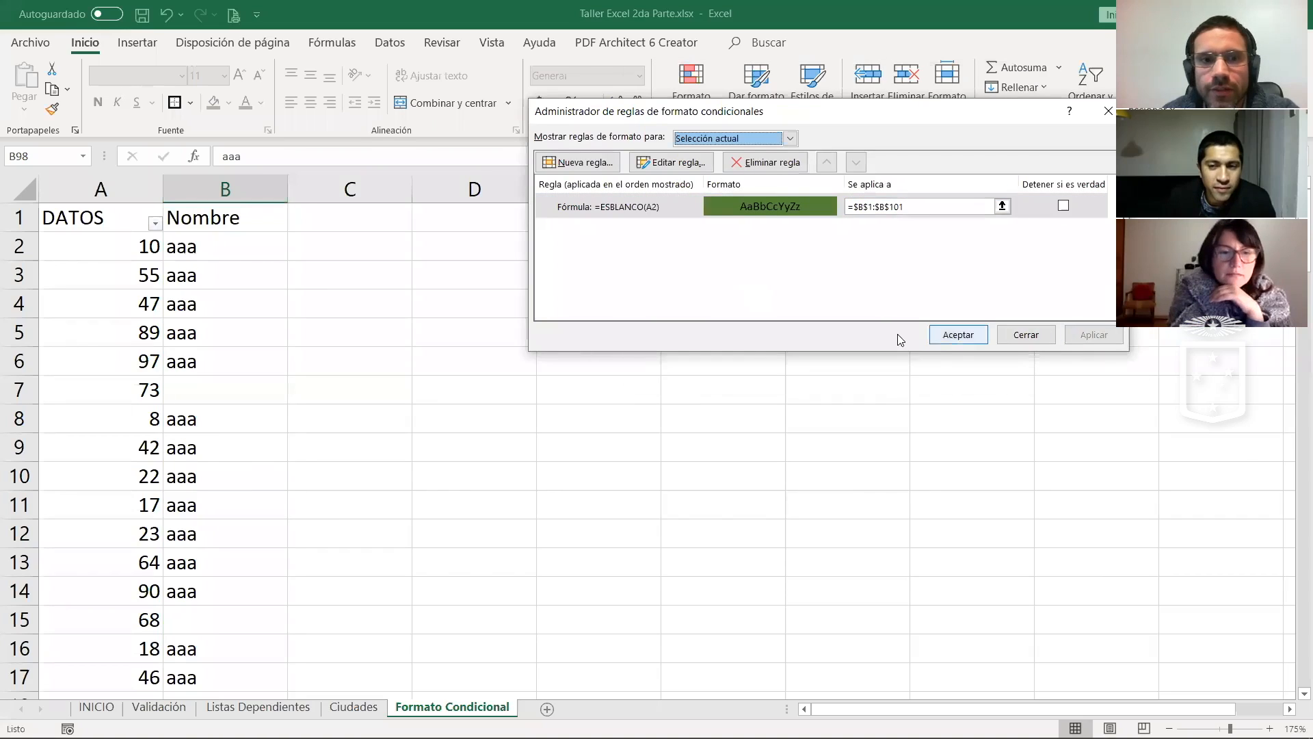
# Step: Replace the reference in the rule's formula so it reads =ESBLANCO(B2) and apply the change
pyautogui.doubleClick(774, 210)
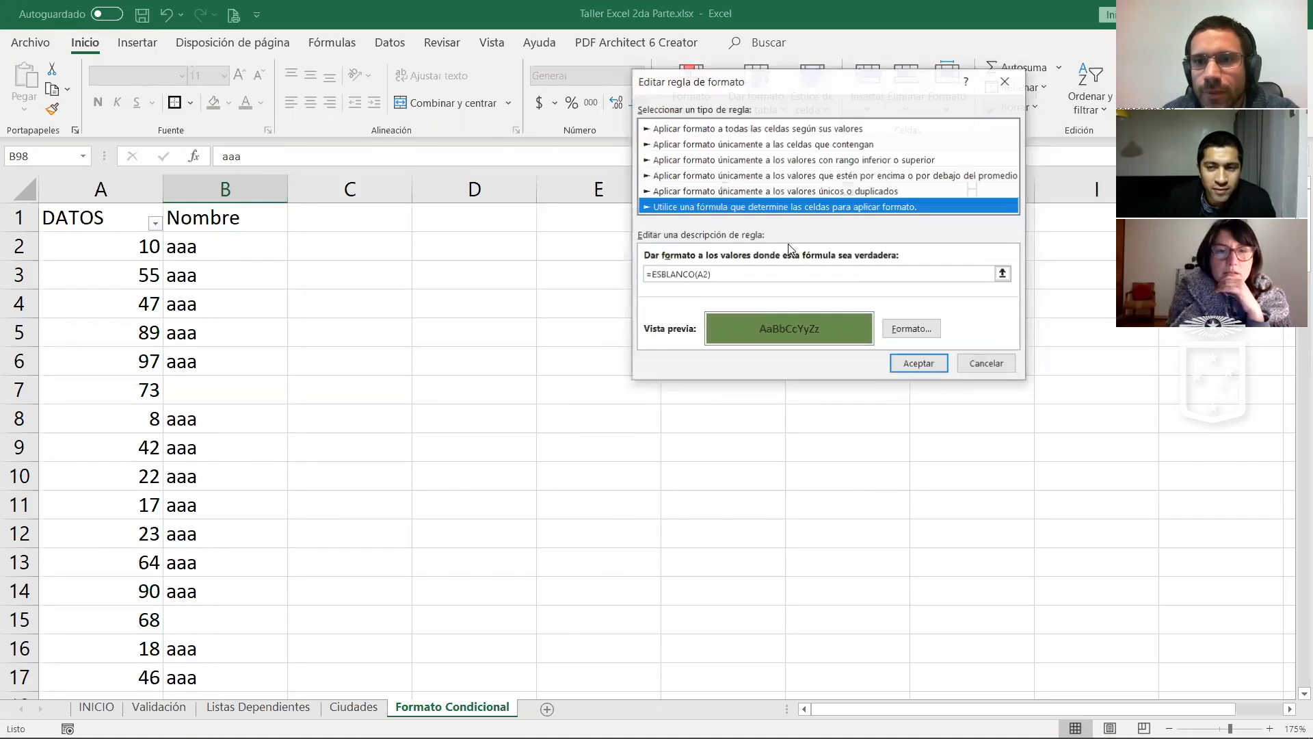
pyautogui.click(712, 274)
pyautogui.press('BackSpace')
pyautogui.press('BackSpace')
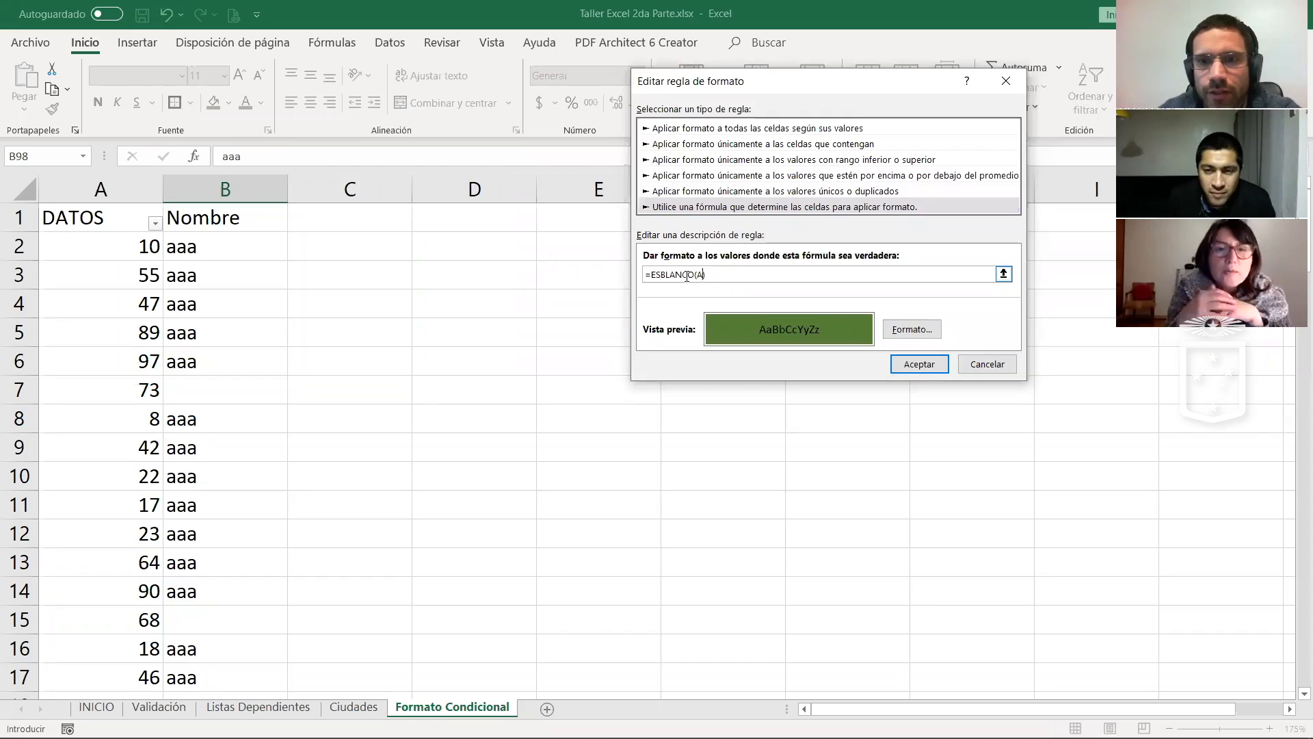
pyautogui.press('BackSpace')
pyautogui.press('BackSpace')
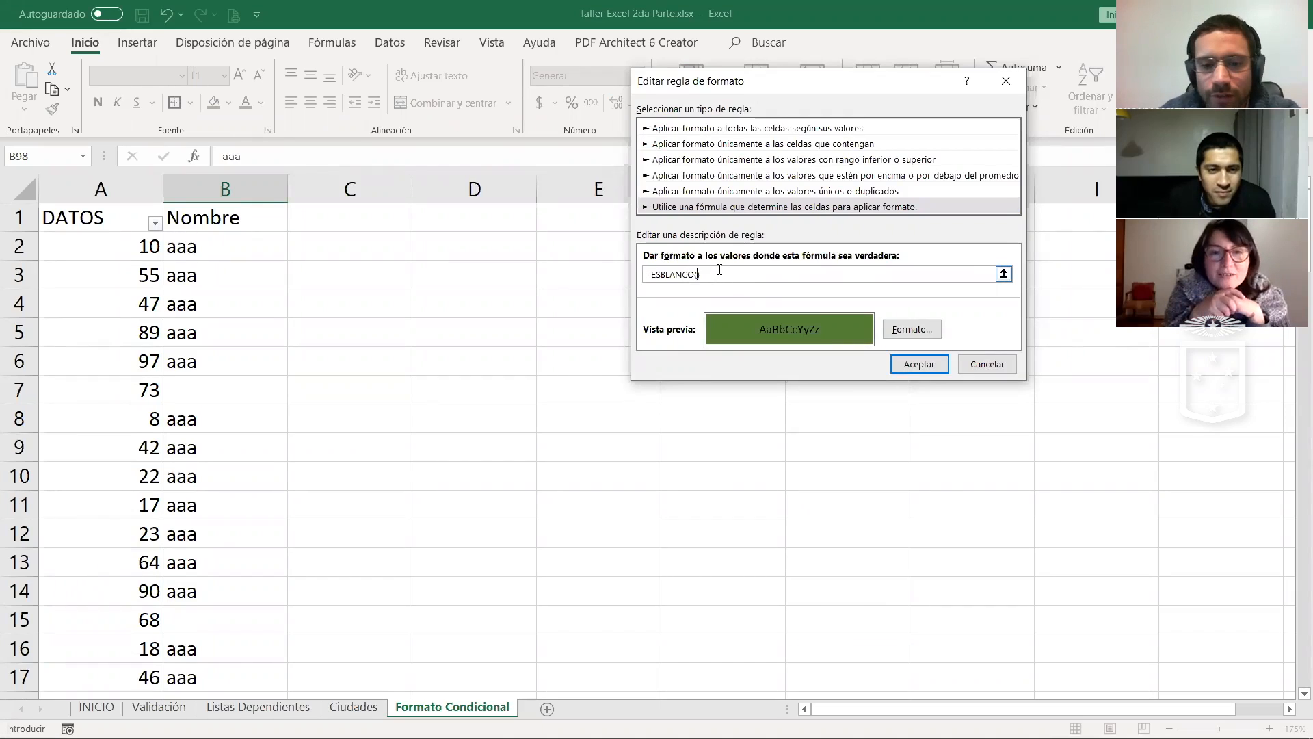
pyautogui.write('B2')
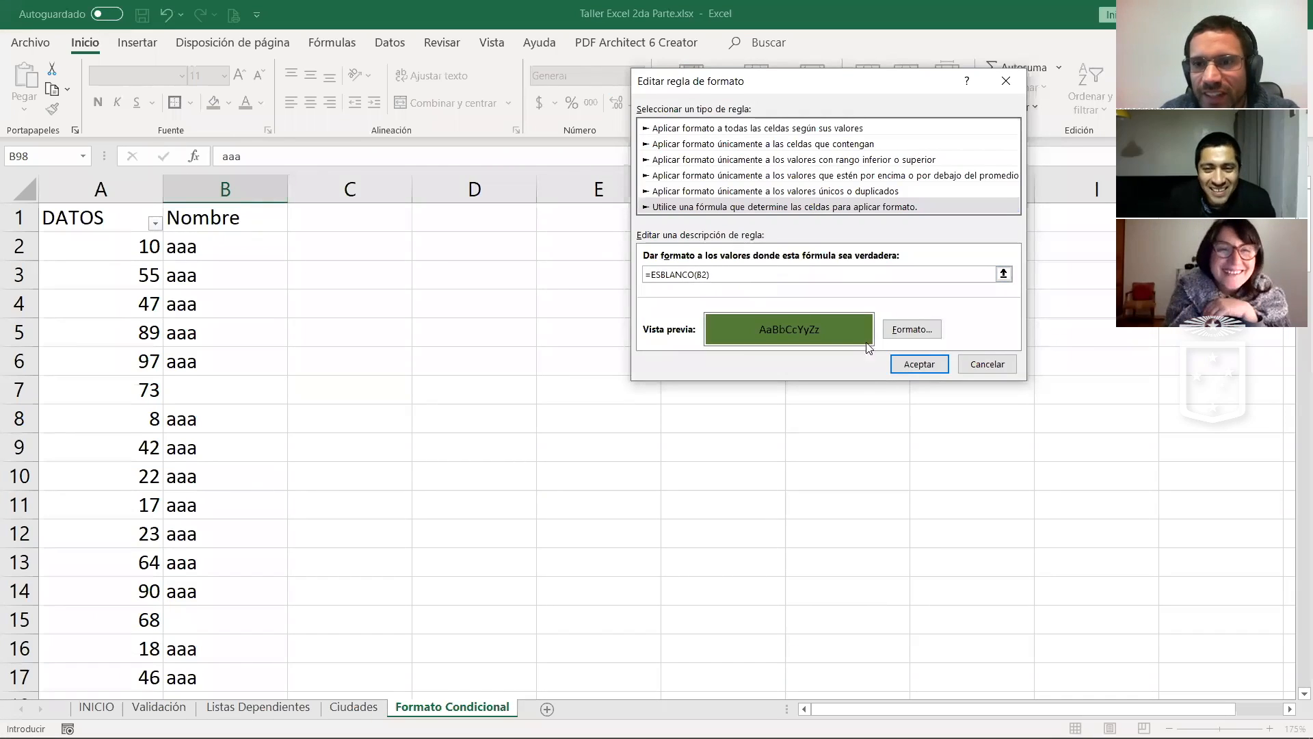
pyautogui.click(905, 364)
pyautogui.click(1072, 335)
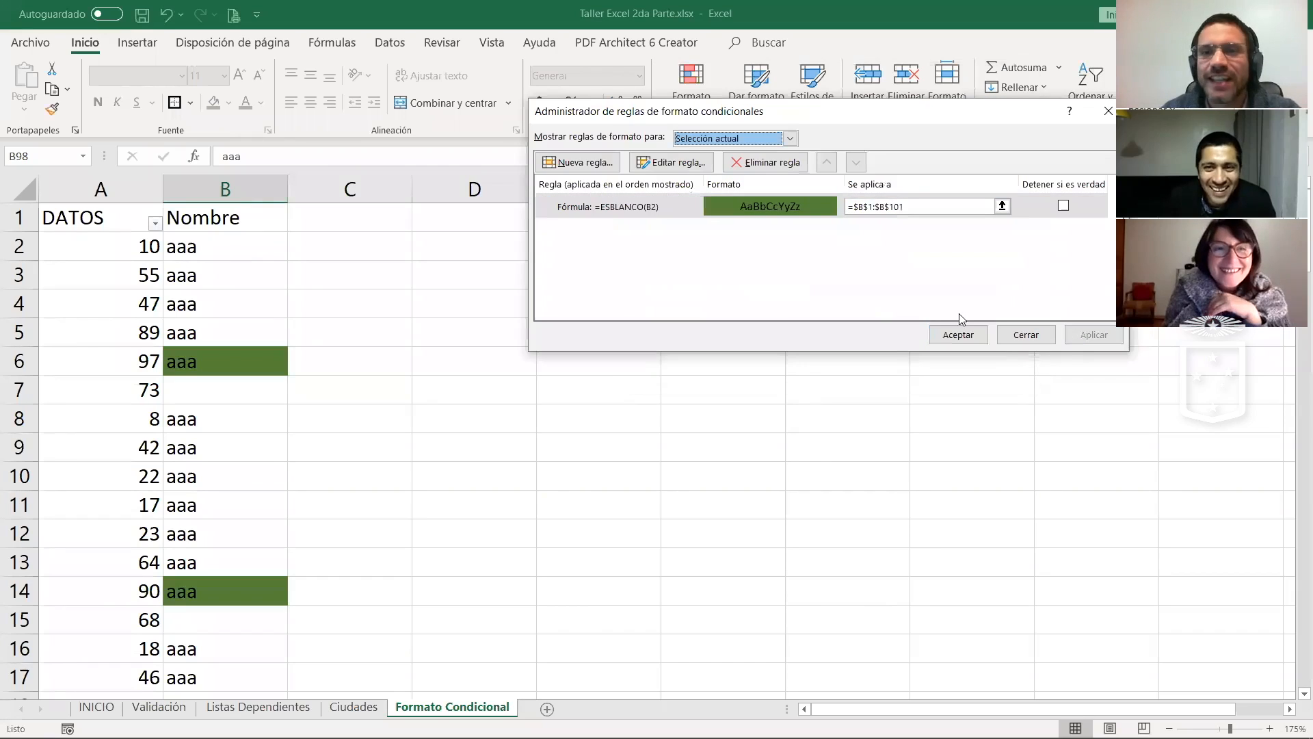
# Step: Correct the rule's formula to =ESBLANCO(B1), apply it to B1:B101 and close the rules manager
pyautogui.doubleClick(699, 204)
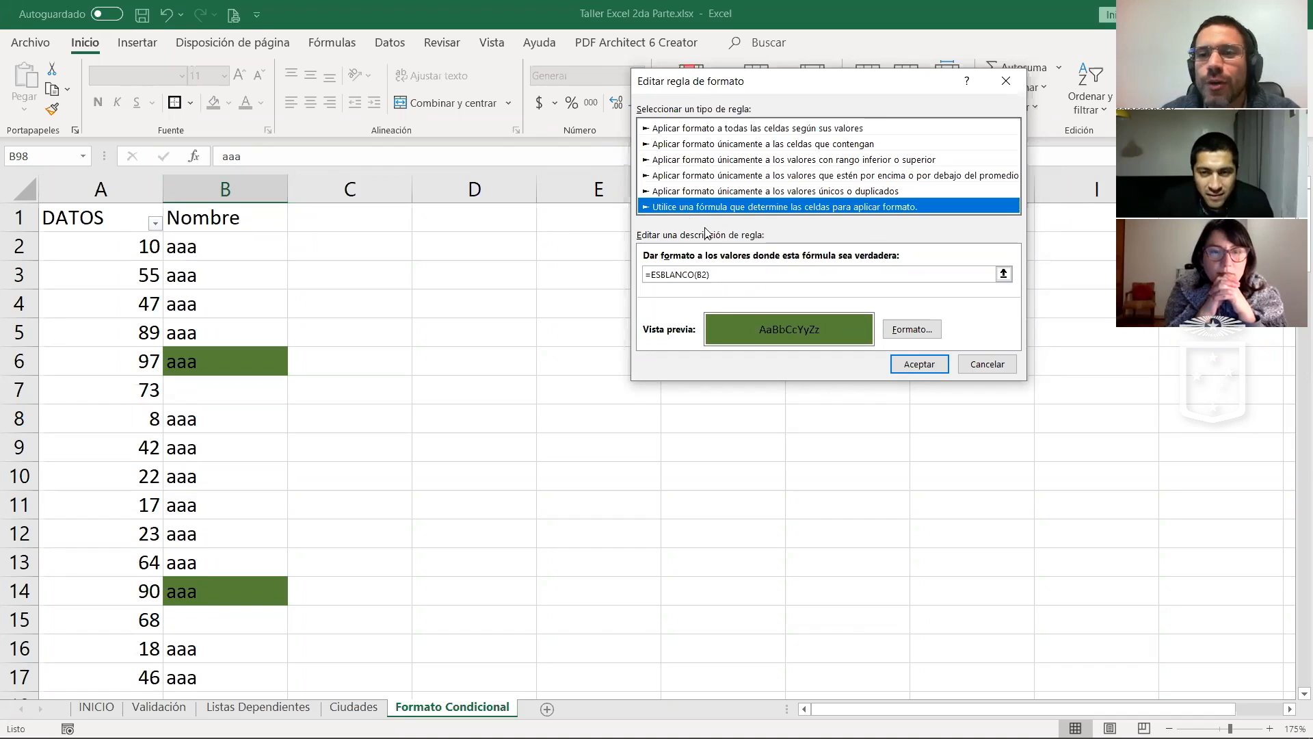
pyautogui.click(708, 275)
pyautogui.write(')')
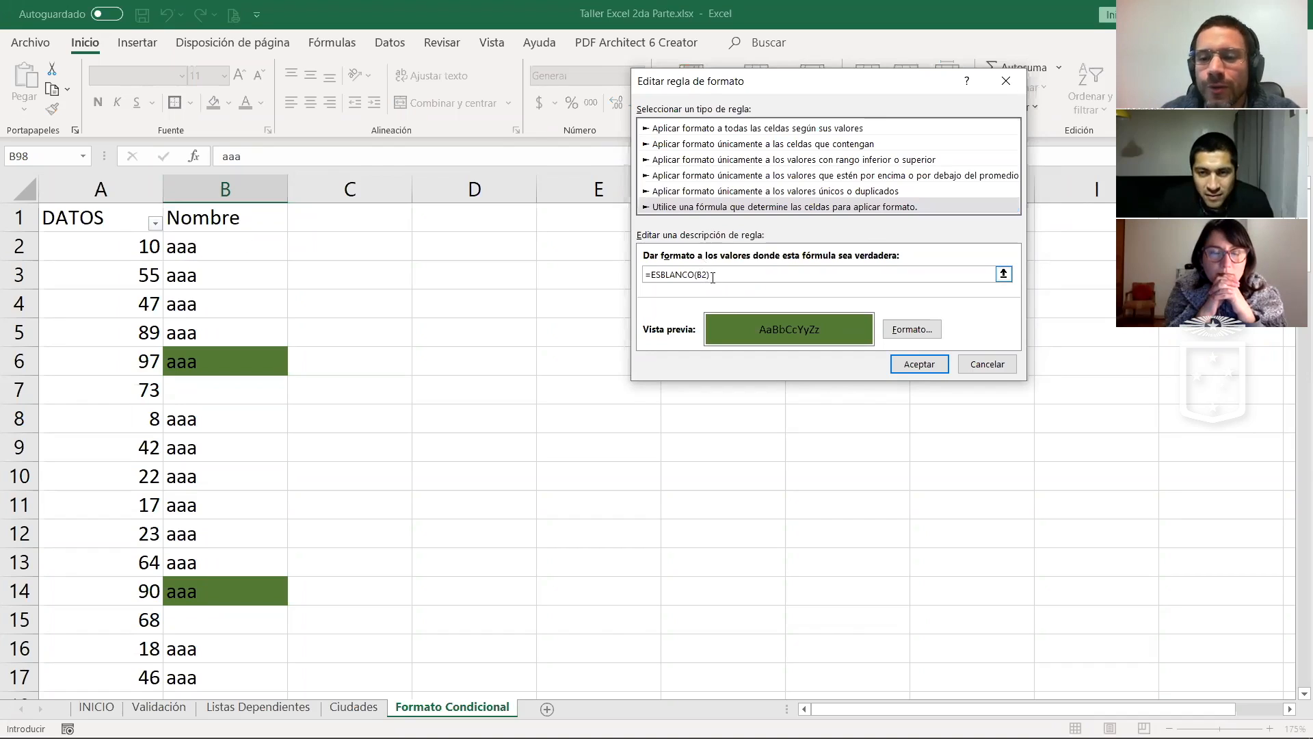
pyautogui.press('Delete')
pyautogui.write('1')
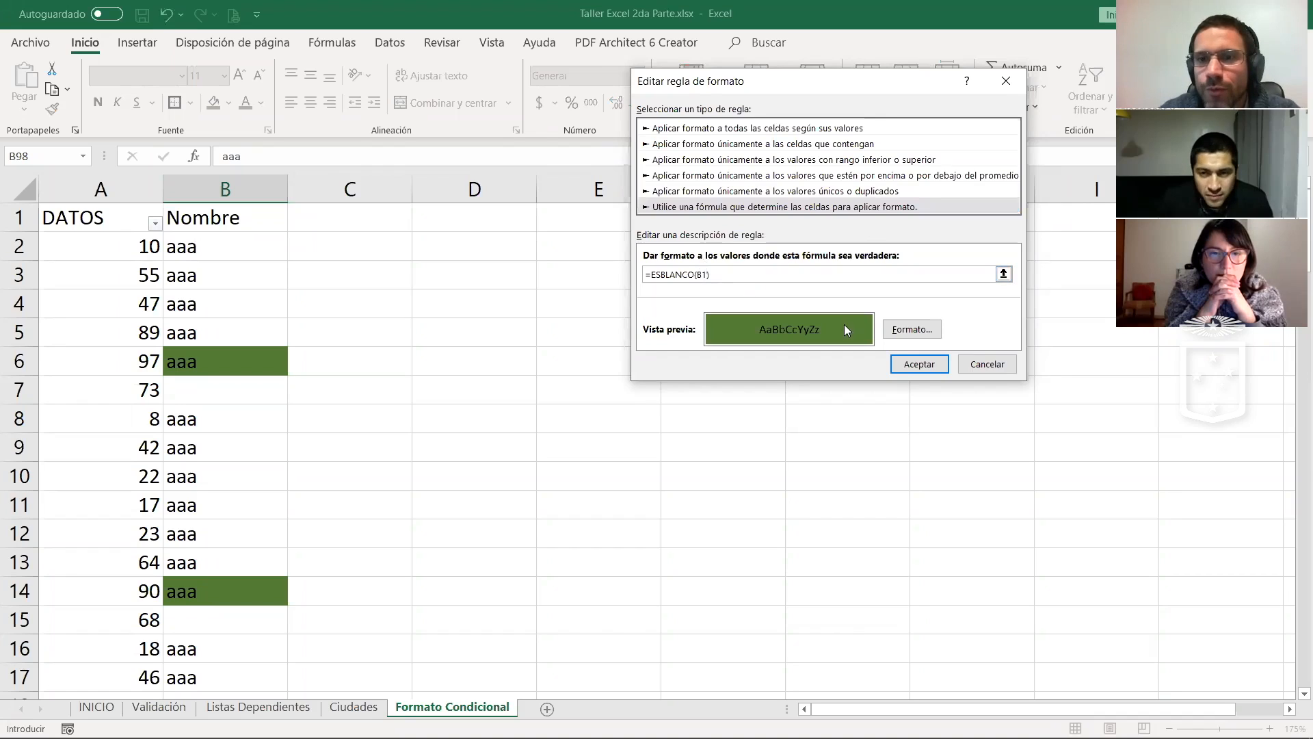
pyautogui.click(917, 365)
pyautogui.click(1088, 337)
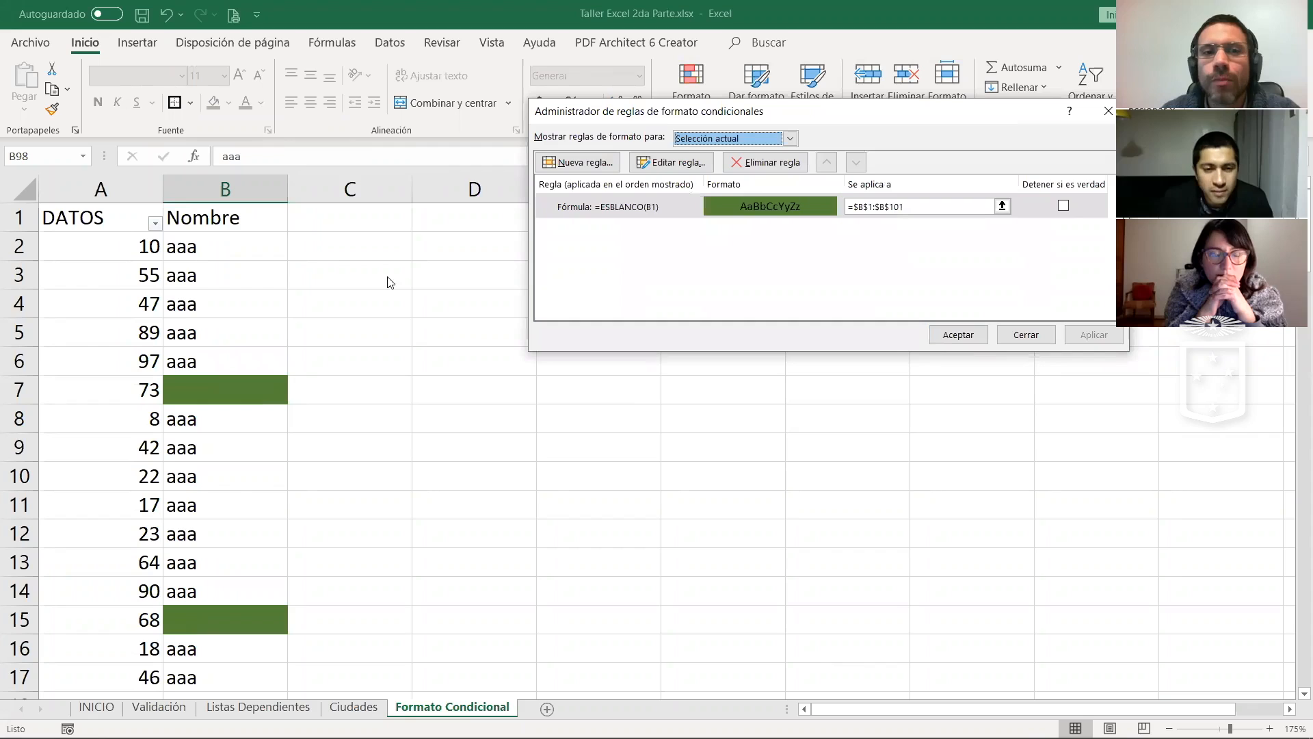
pyautogui.click(862, 206)
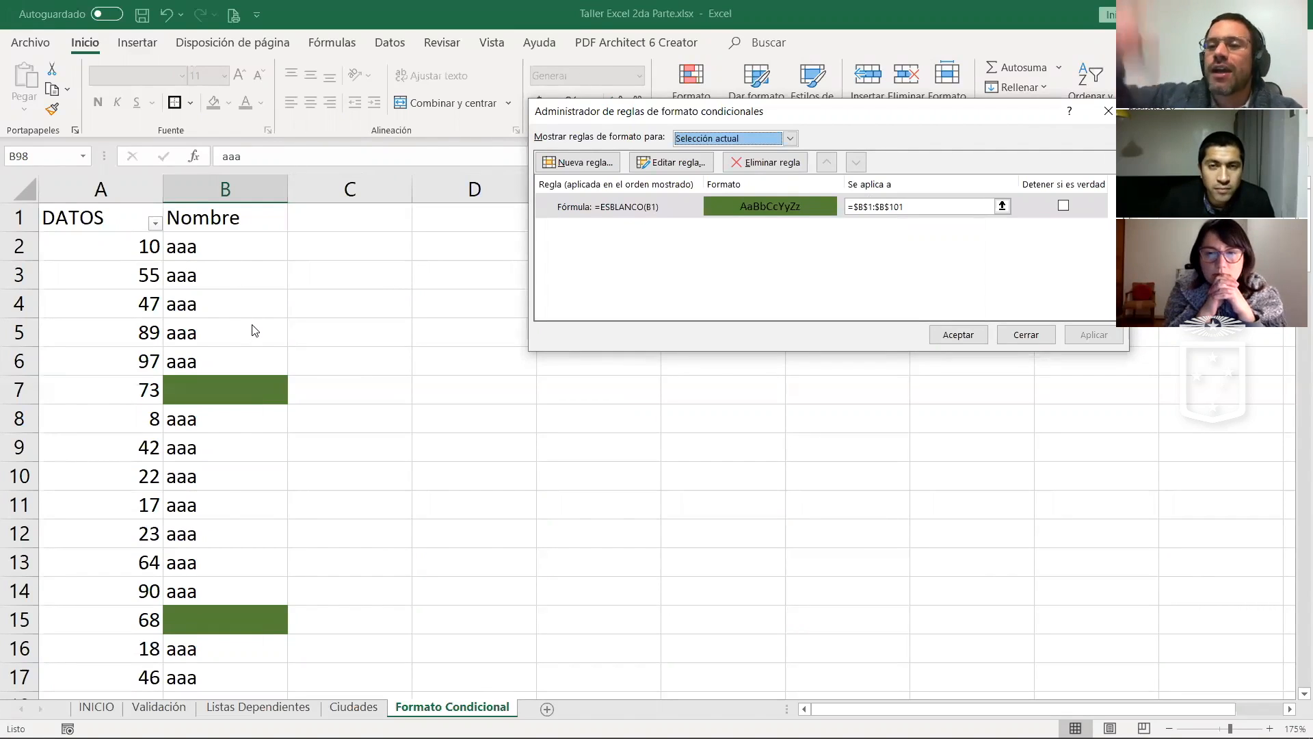
pyautogui.click(977, 335)
# Step: Review the Nombre column's blank cells and its header cell B1 against the ESBLANCO rule
pyautogui.click(546, 304)
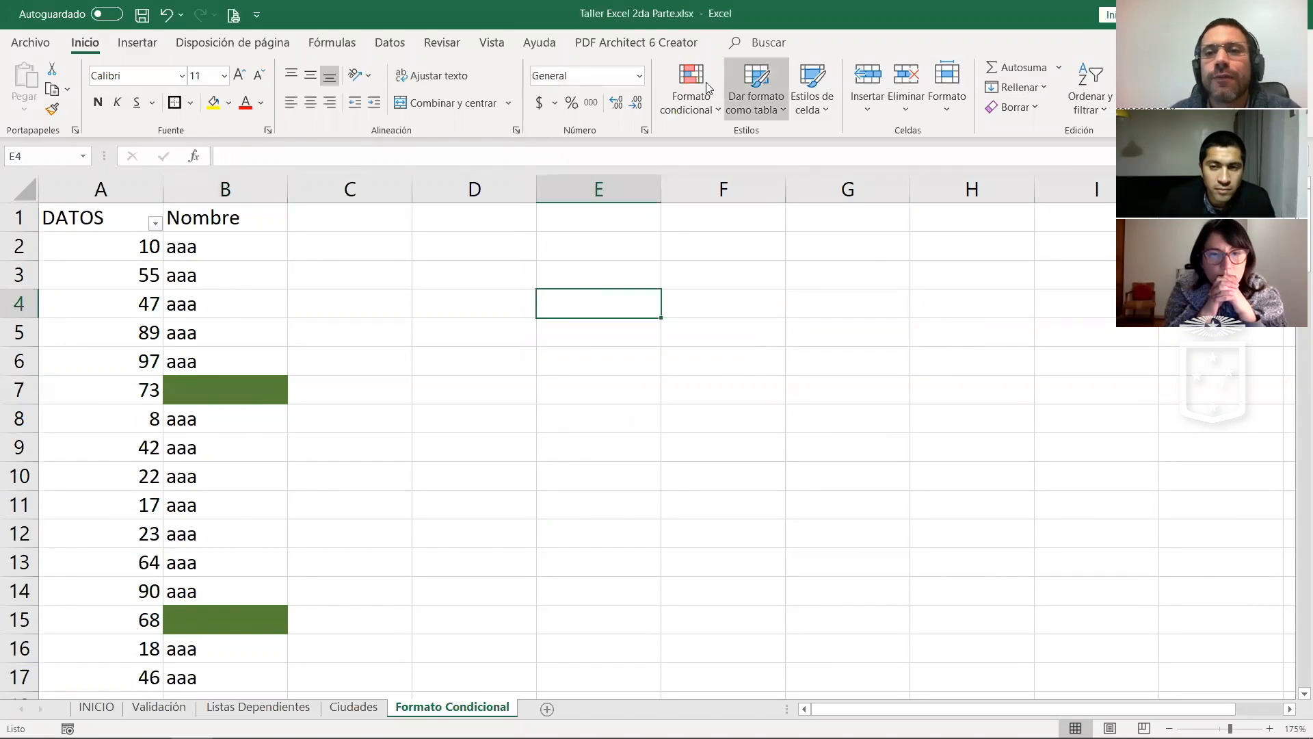
pyautogui.click(252, 311)
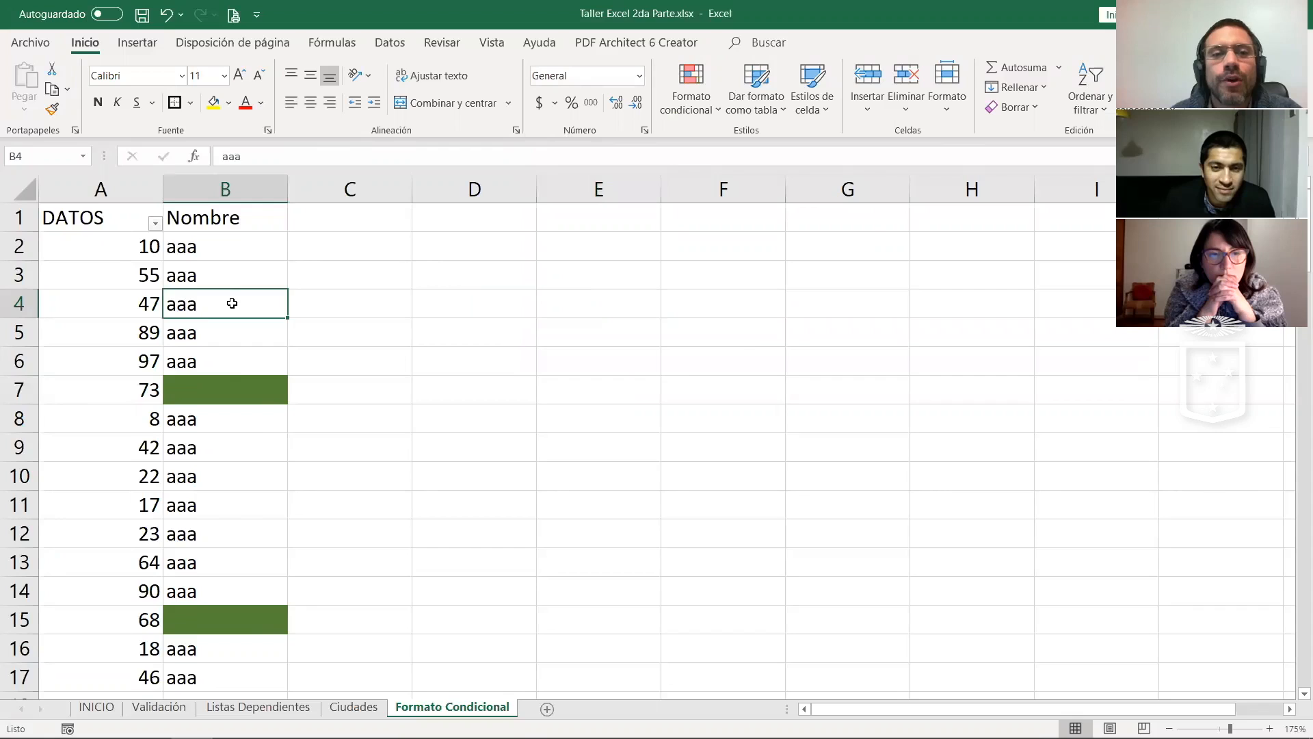
pyautogui.scroll(-3, 244, 407)
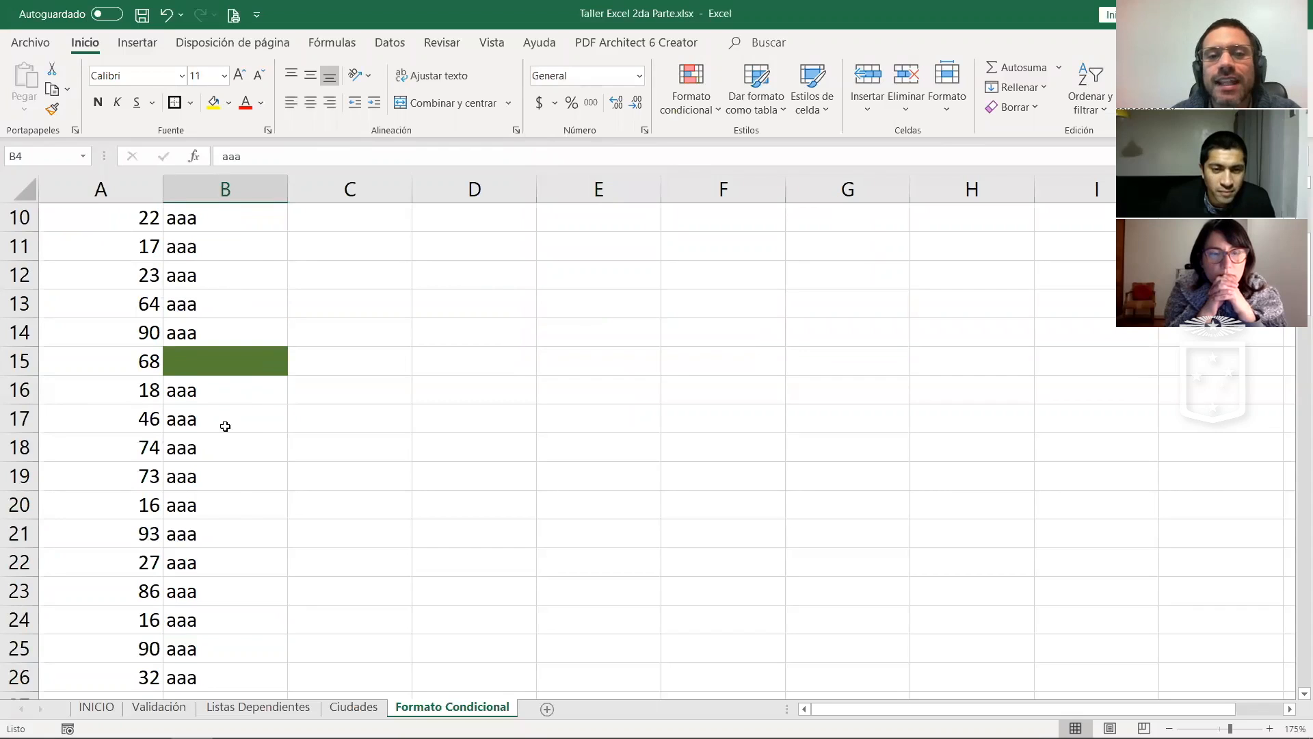
pyautogui.scroll(3, 244, 407)
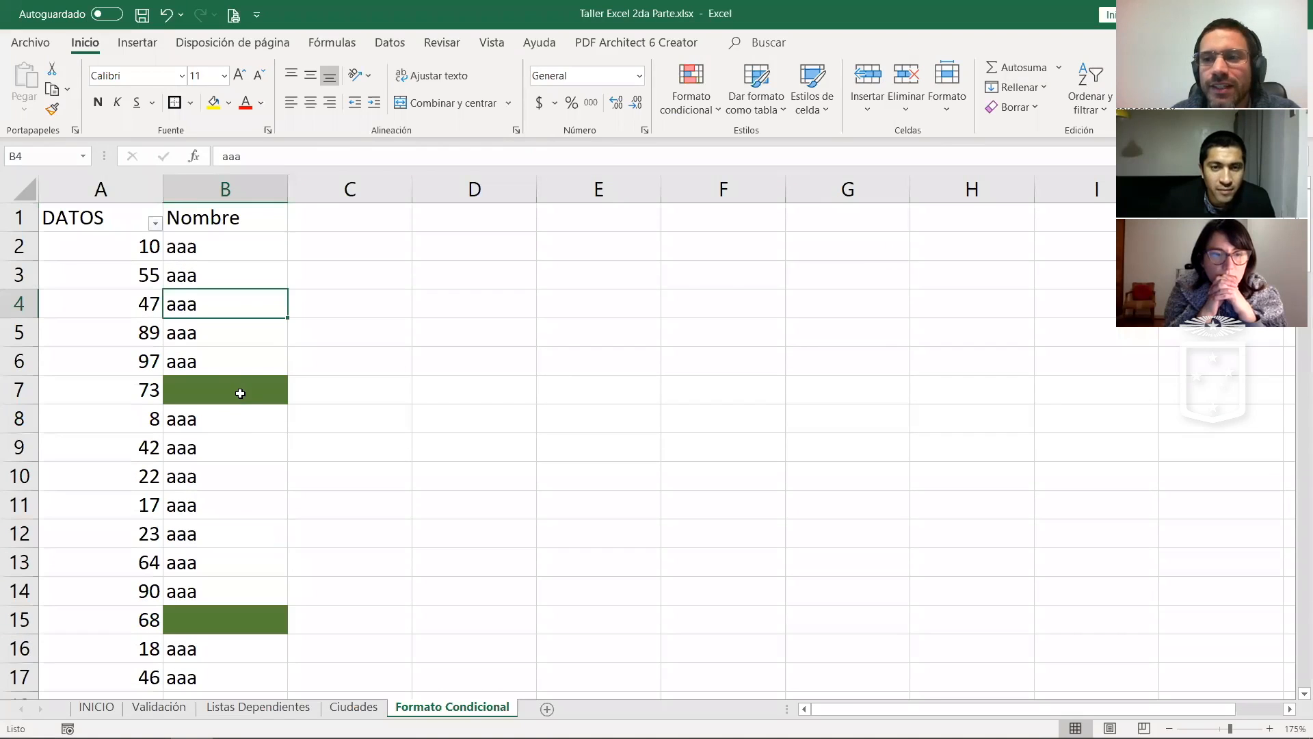
pyautogui.click(195, 244)
pyautogui.click(207, 220)
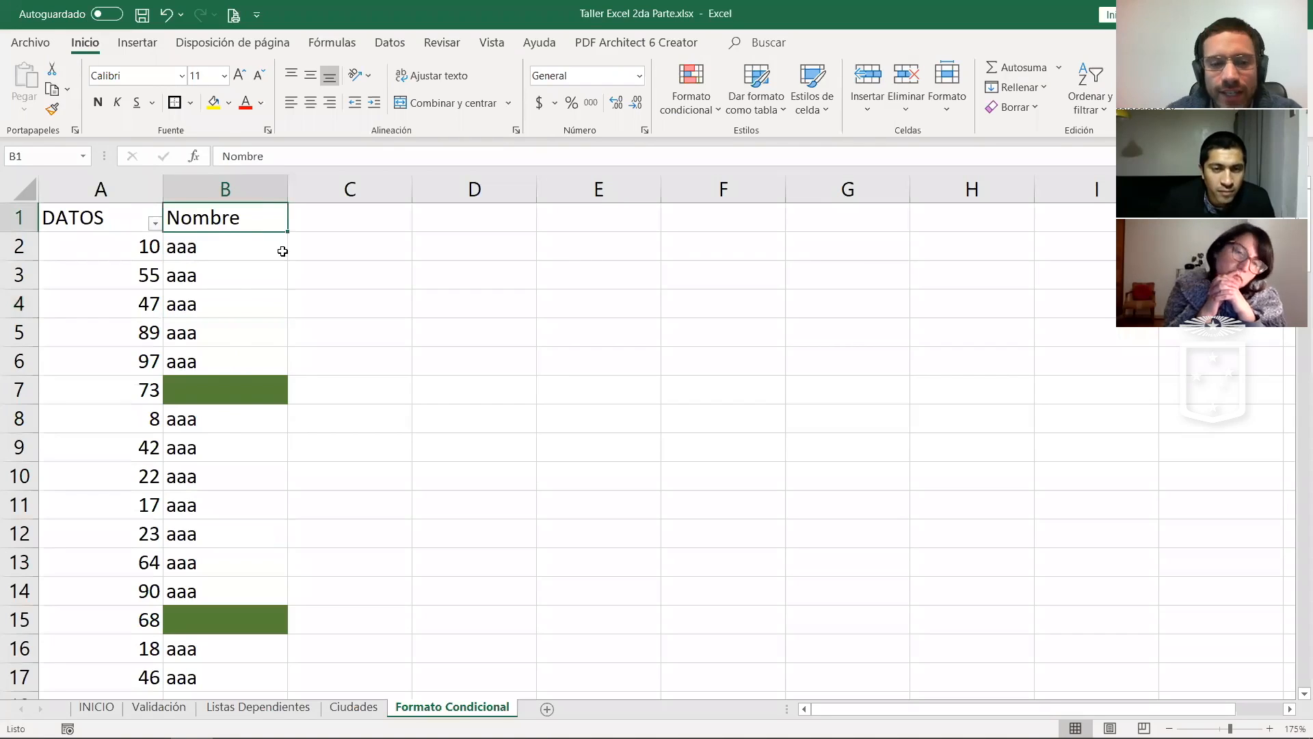
# Step: Negate the Nombre column's rule by changing its formula to =NO(ESBLANCO(B1)) and apply it
pyautogui.click(247, 331)
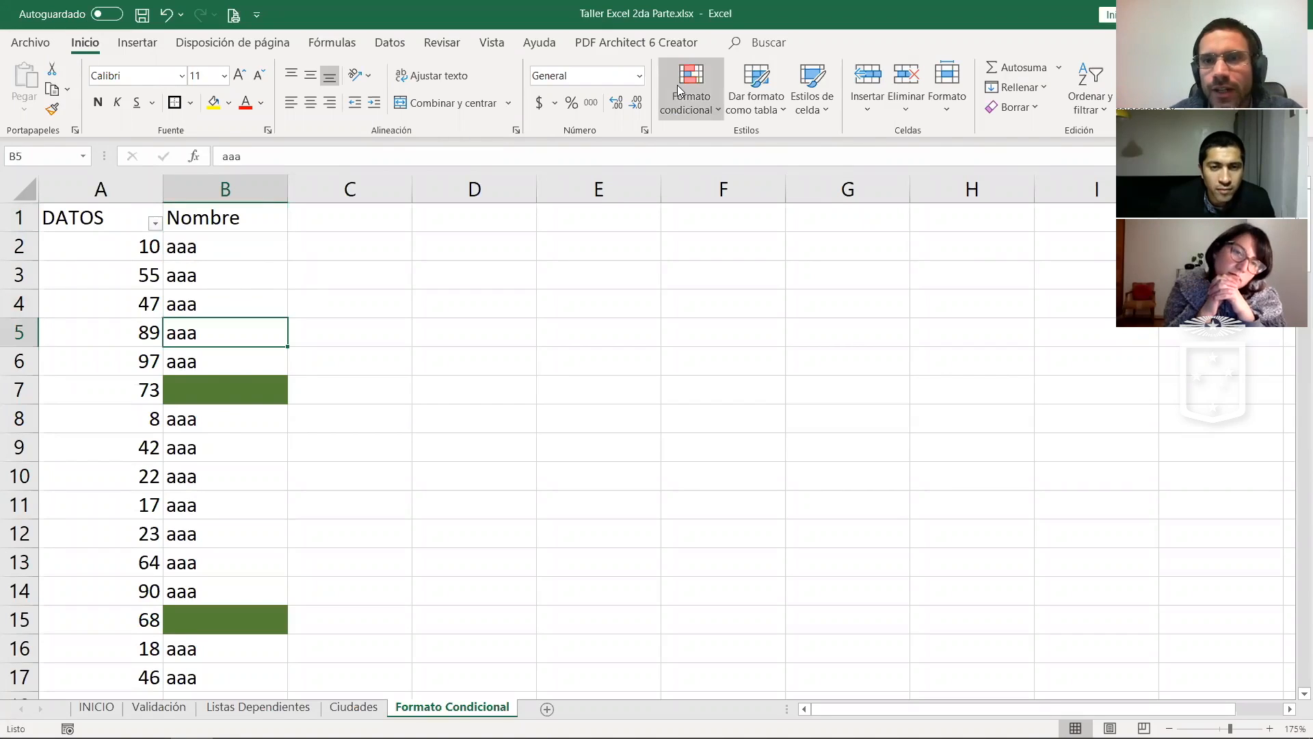
pyautogui.click(678, 85)
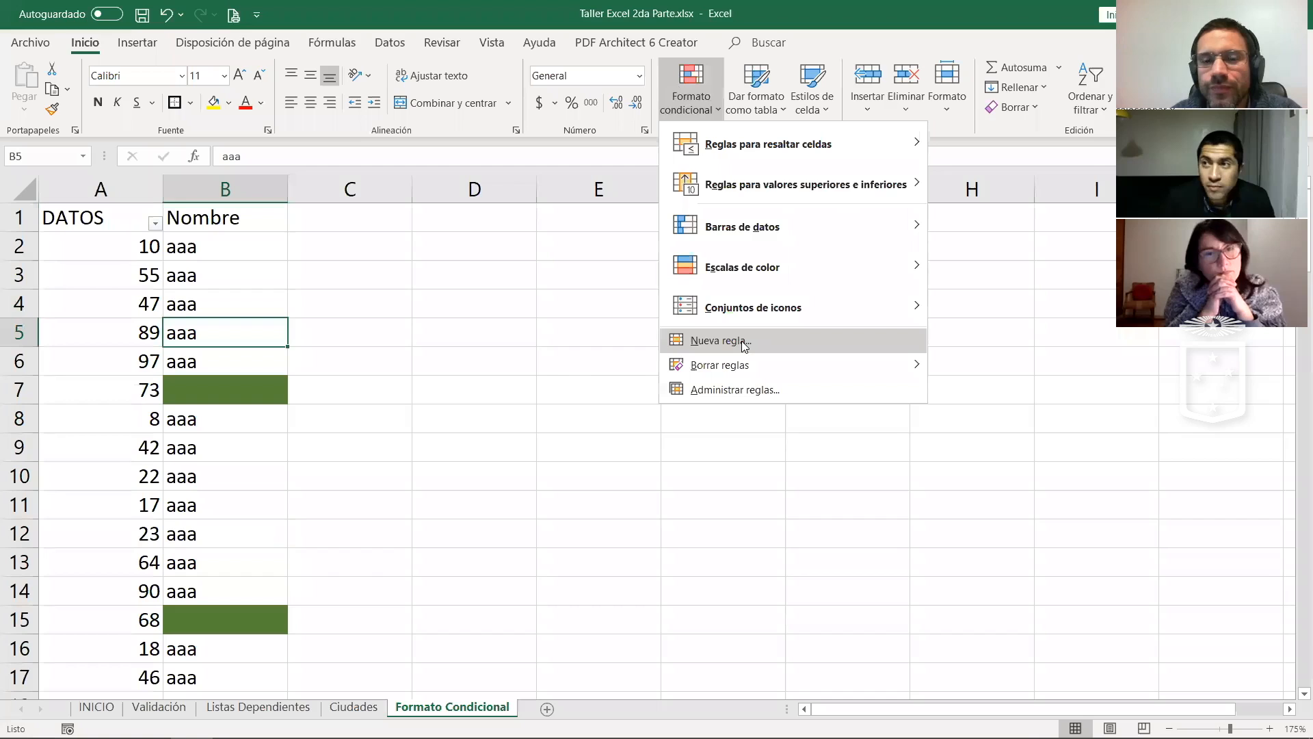
pyautogui.click(730, 383)
pyautogui.doubleClick(745, 220)
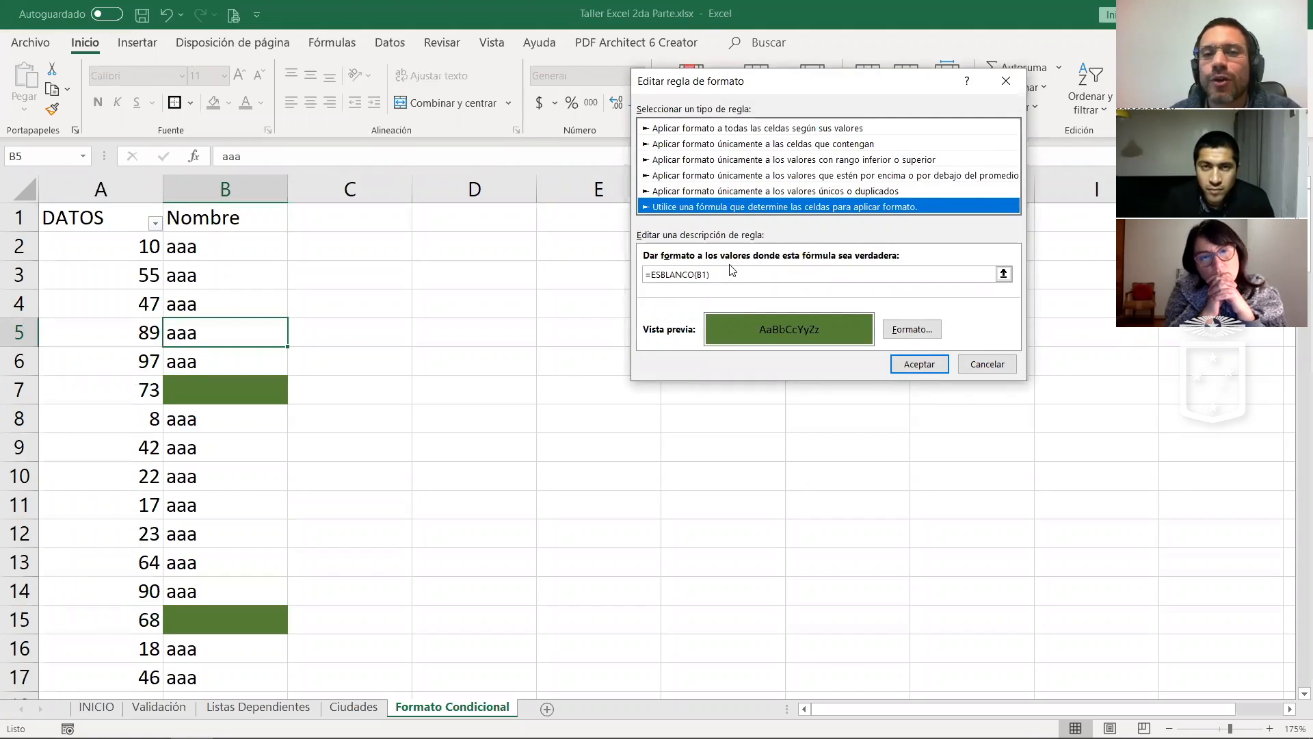
pyautogui.click(654, 275)
pyautogui.write('NO(')
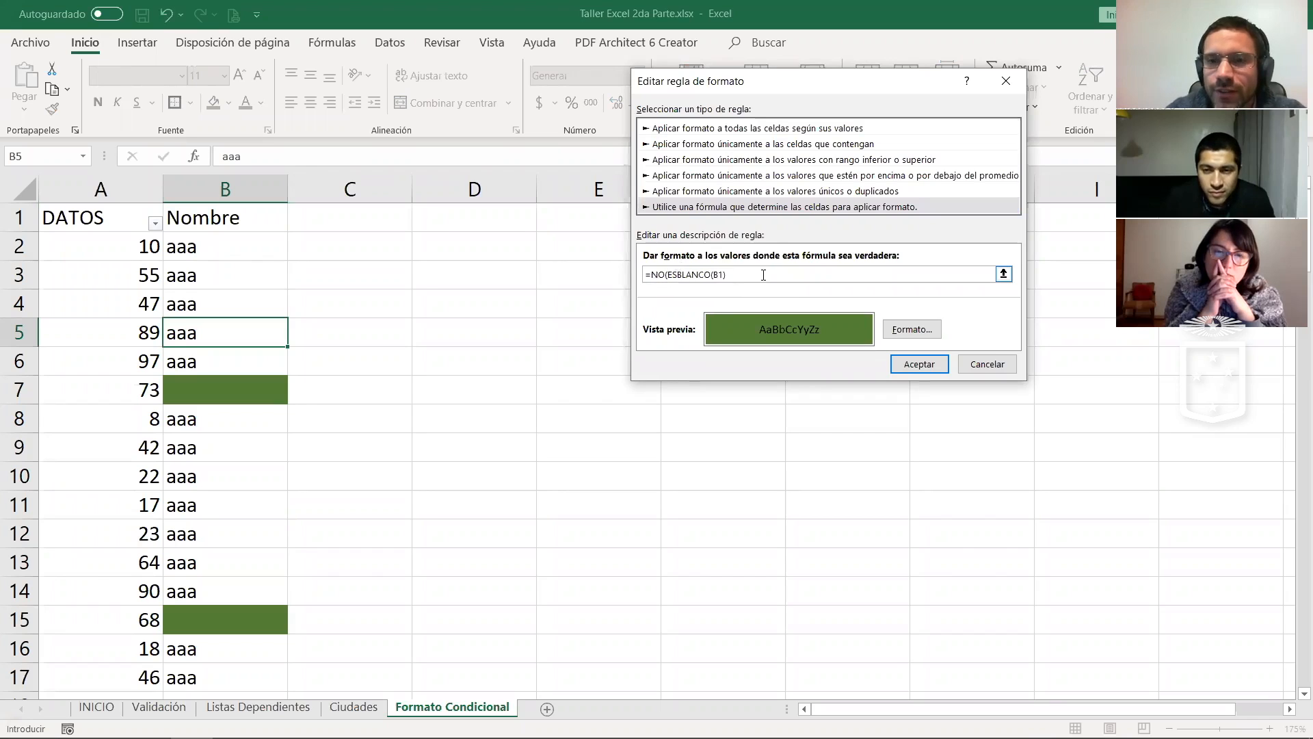
pyautogui.click(919, 364)
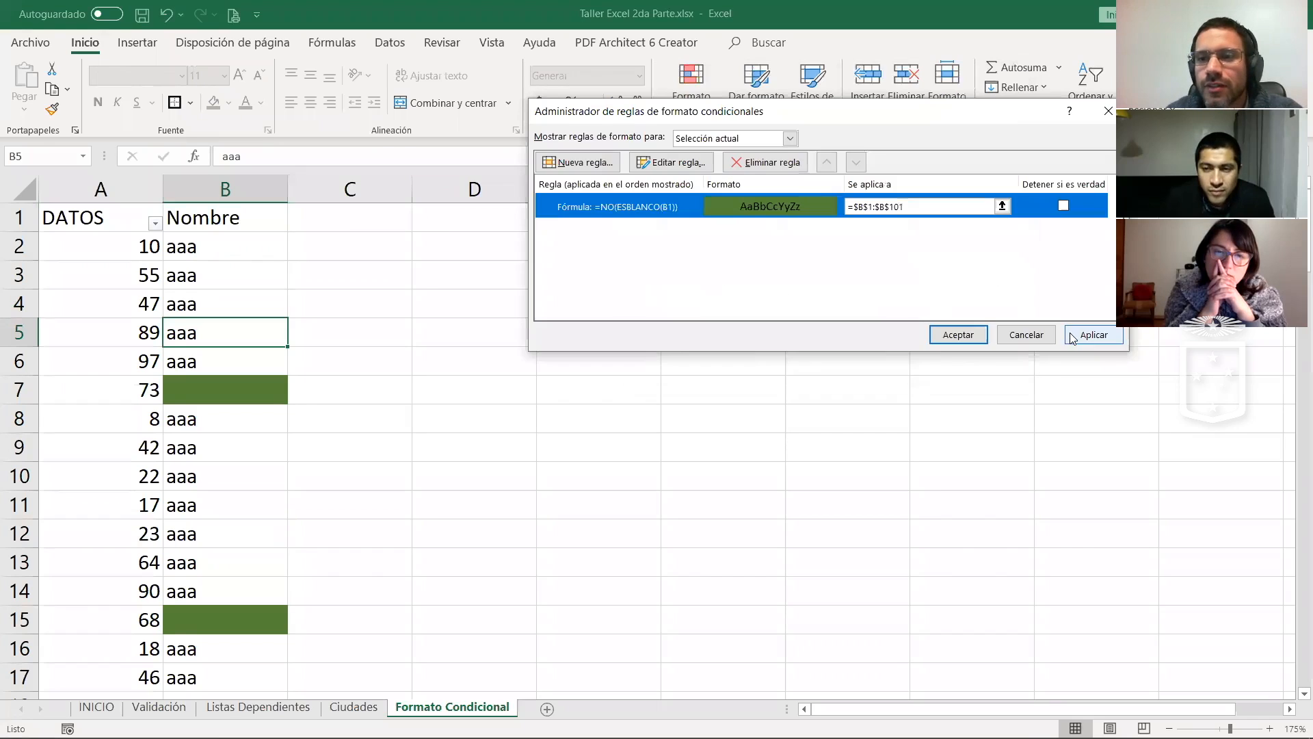
pyautogui.click(1072, 335)
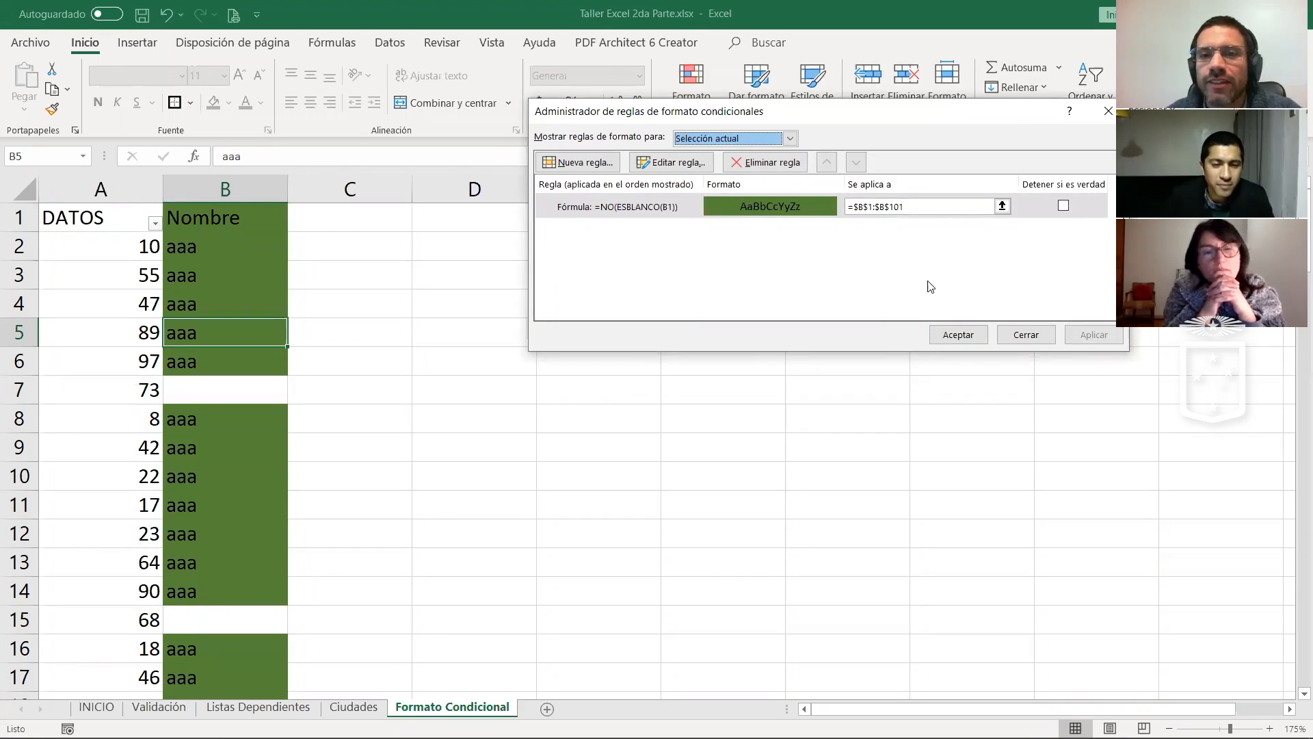
# Step: Remove the NO function from the rule so the formula is =ESBLANCO(B1), apply it and close the rules manager
pyautogui.doubleClick(682, 207)
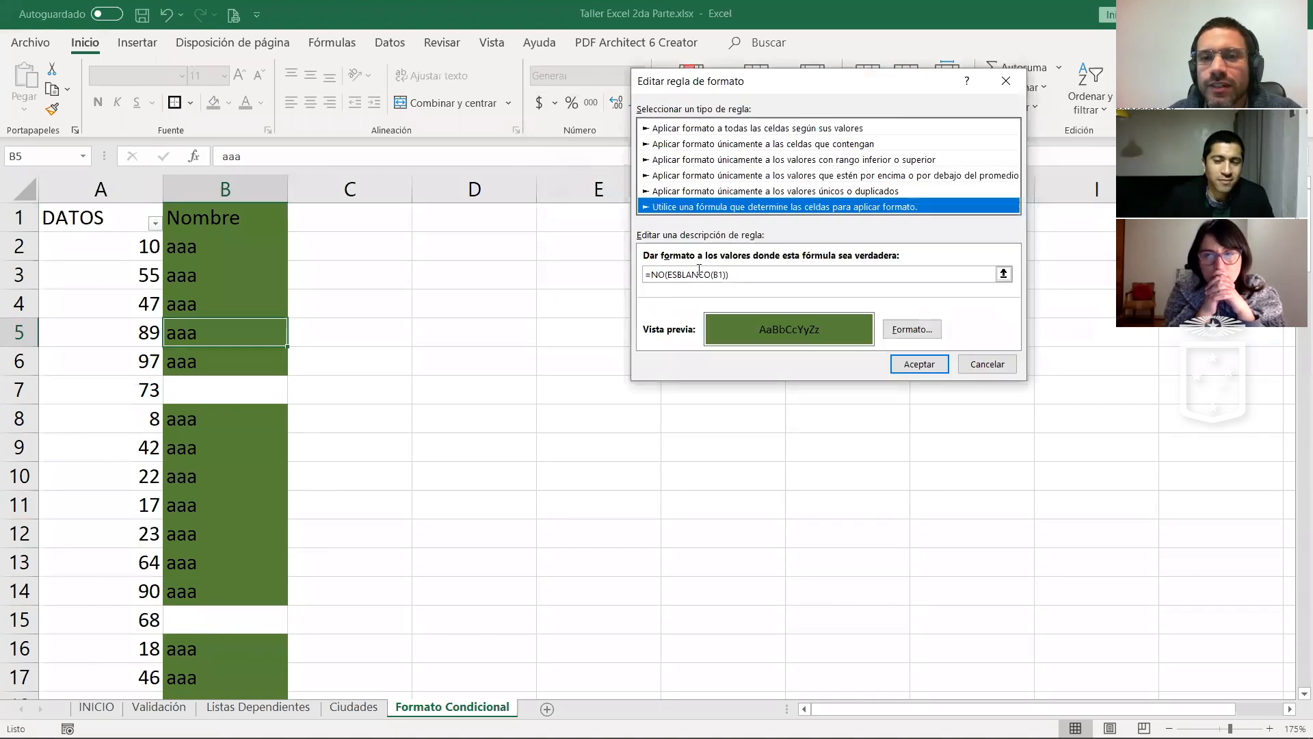
pyautogui.click(667, 274)
pyautogui.press('BackSpace')
pyautogui.press('BackSpace')
pyautogui.press('BackSpace')
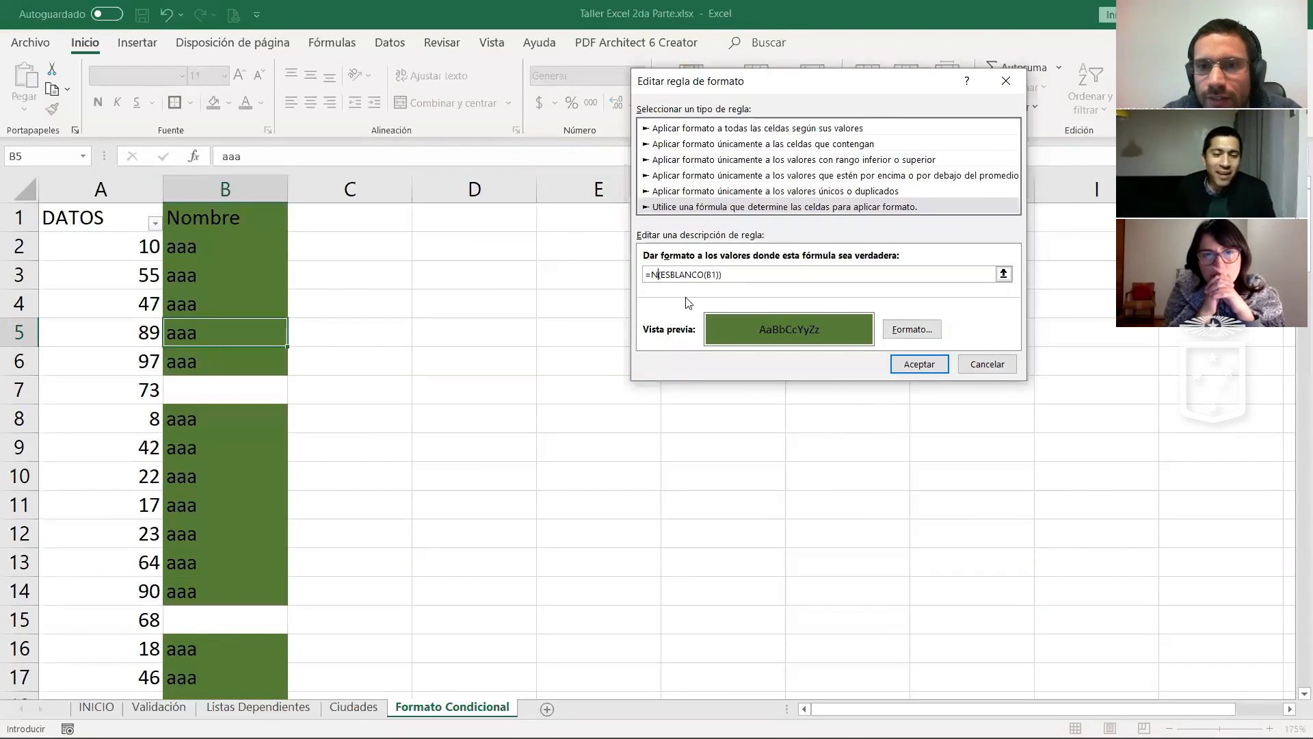
pyautogui.press('BackSpace')
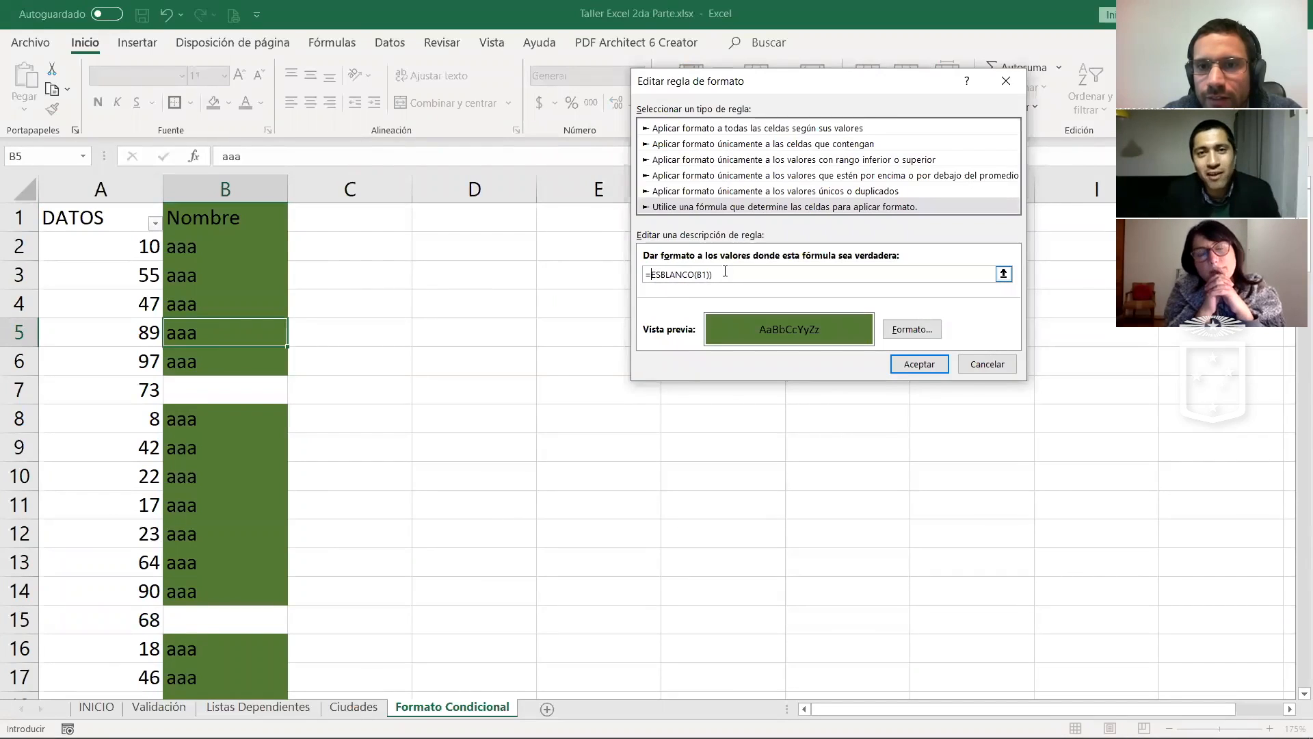
pyautogui.click(919, 366)
pyautogui.click(1093, 334)
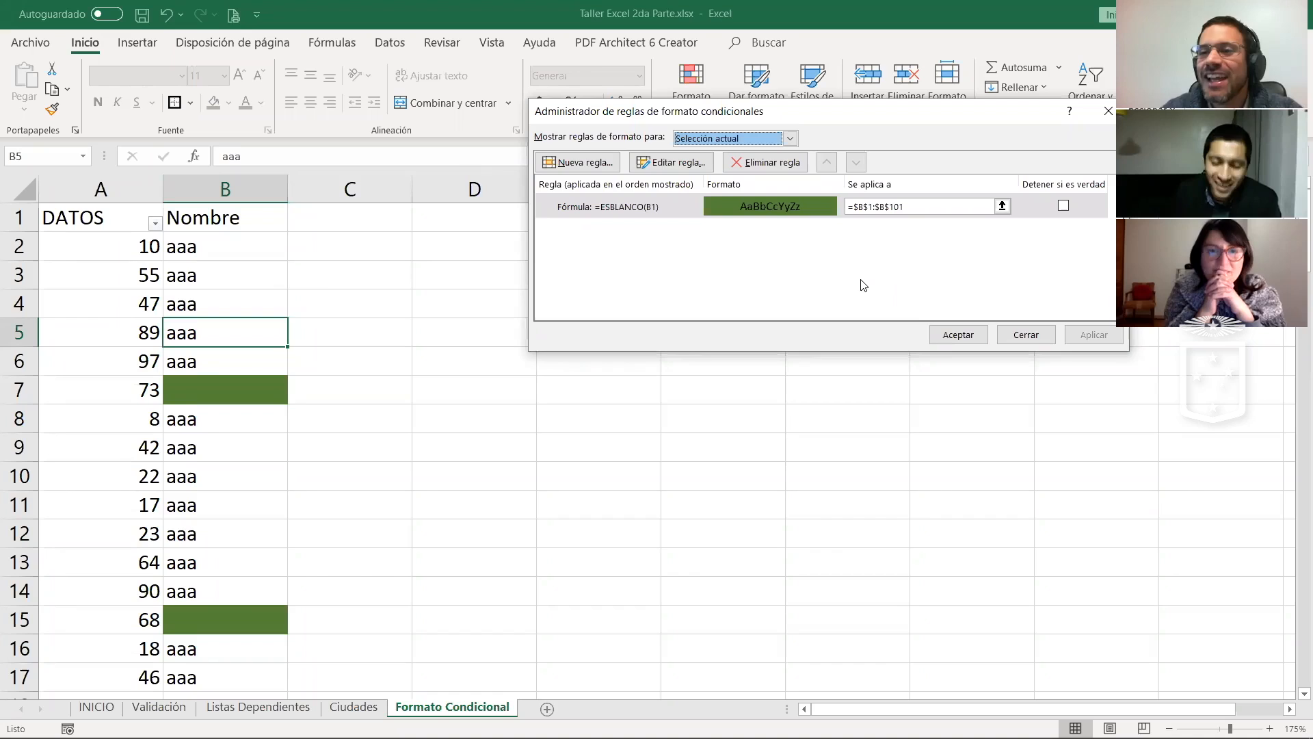
pyautogui.click(958, 335)
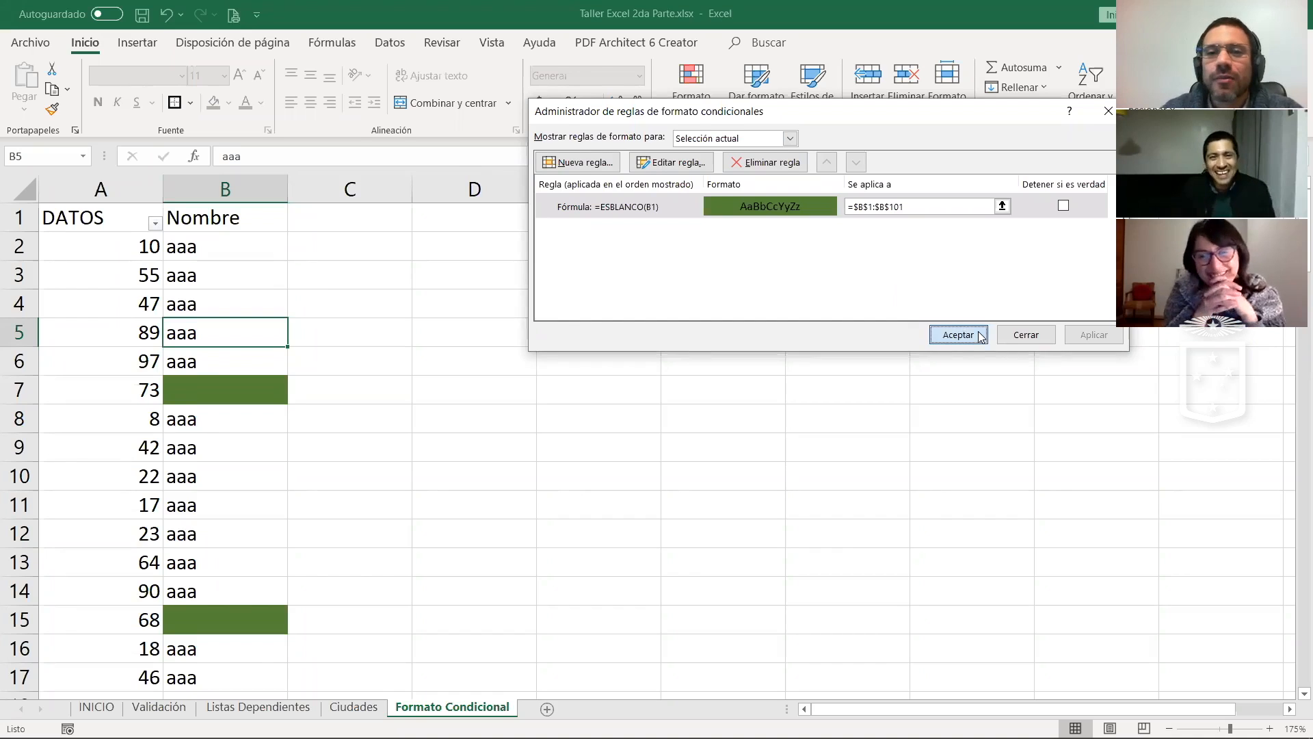
# Step: Fill cell D4 with yellow
pyautogui.click(470, 305)
pyautogui.click(214, 103)
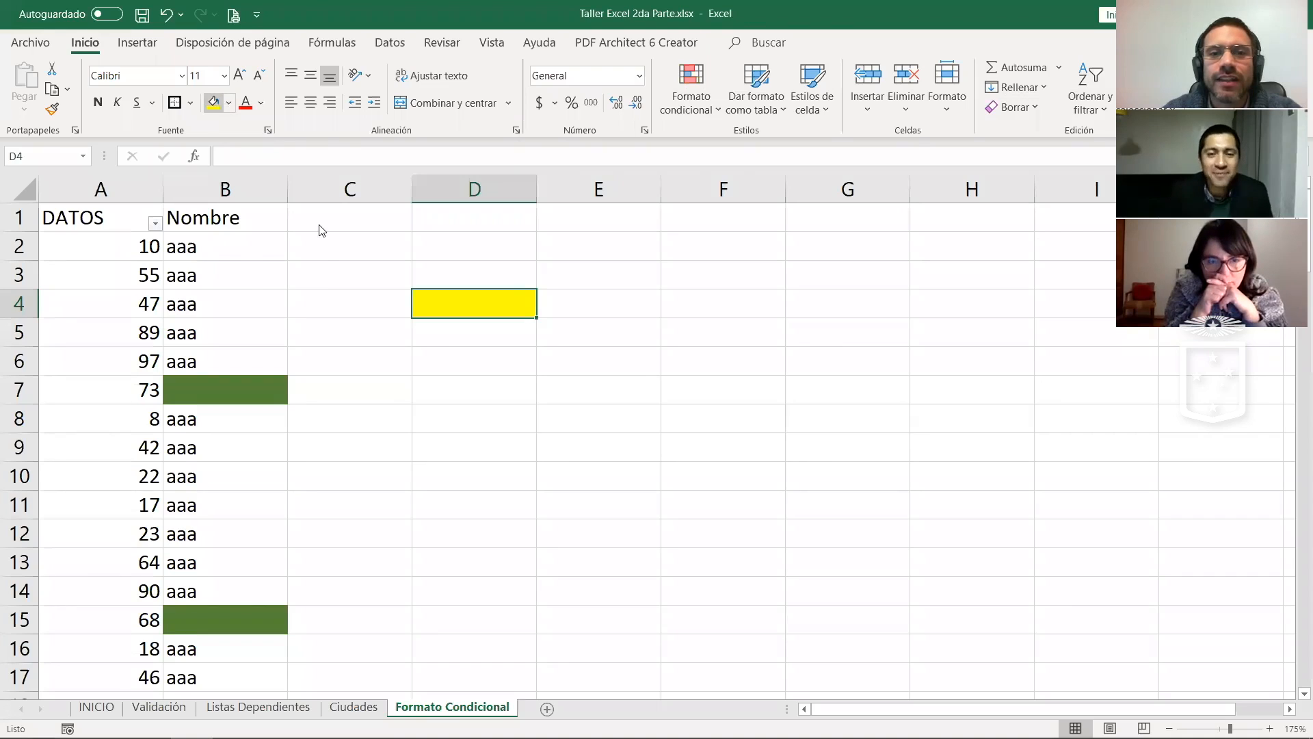
# Step: Try a green fill on cell D4 and undo that fill change
pyautogui.click(228, 103)
pyautogui.click(331, 201)
pyautogui.click(486, 259)
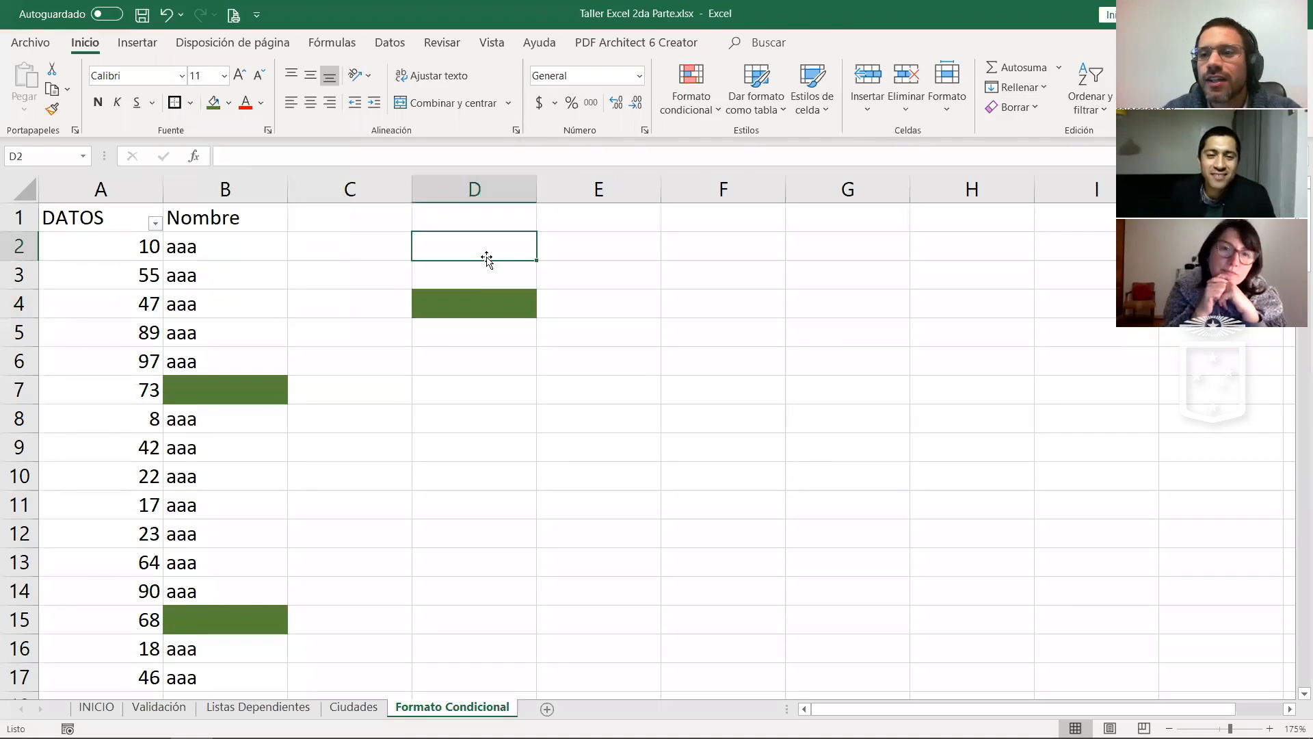
pyautogui.click(478, 303)
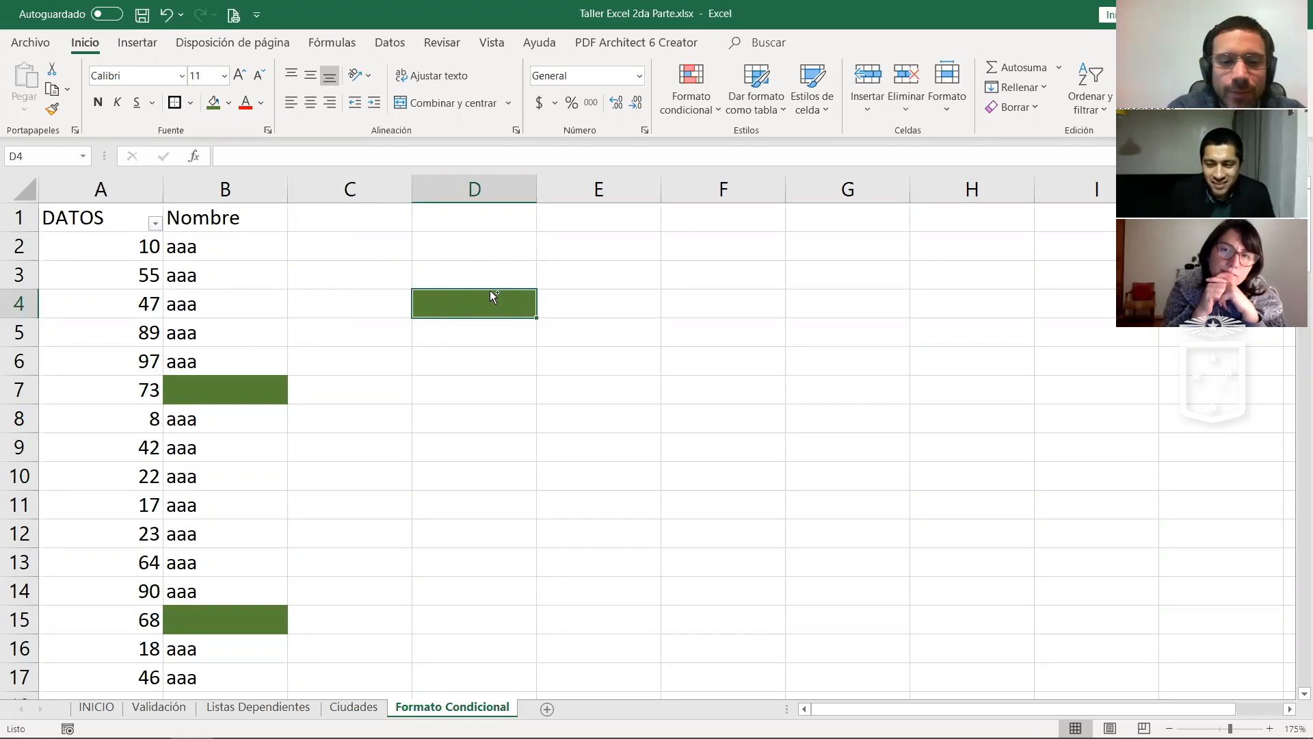
pyautogui.hotkey('ctrl', 'z')
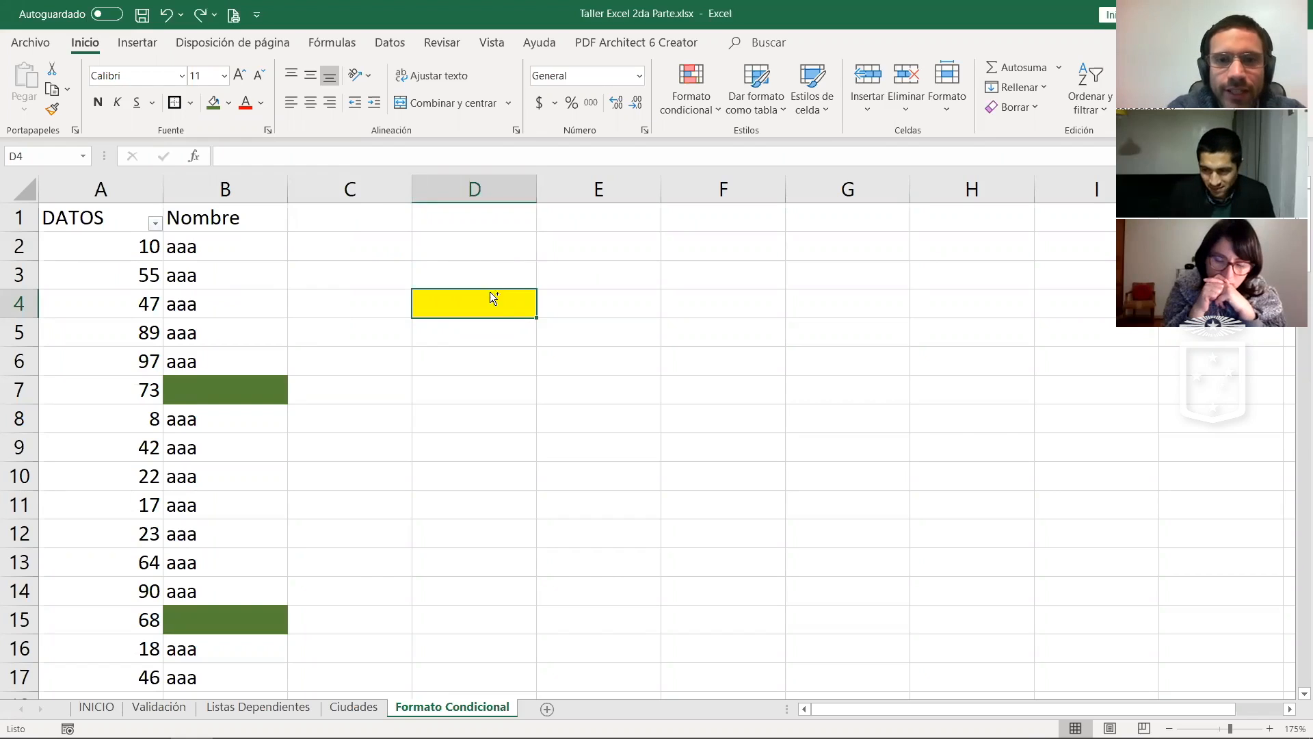
pyautogui.moveTo(539, 290); pyautogui.dragTo(570, 292)
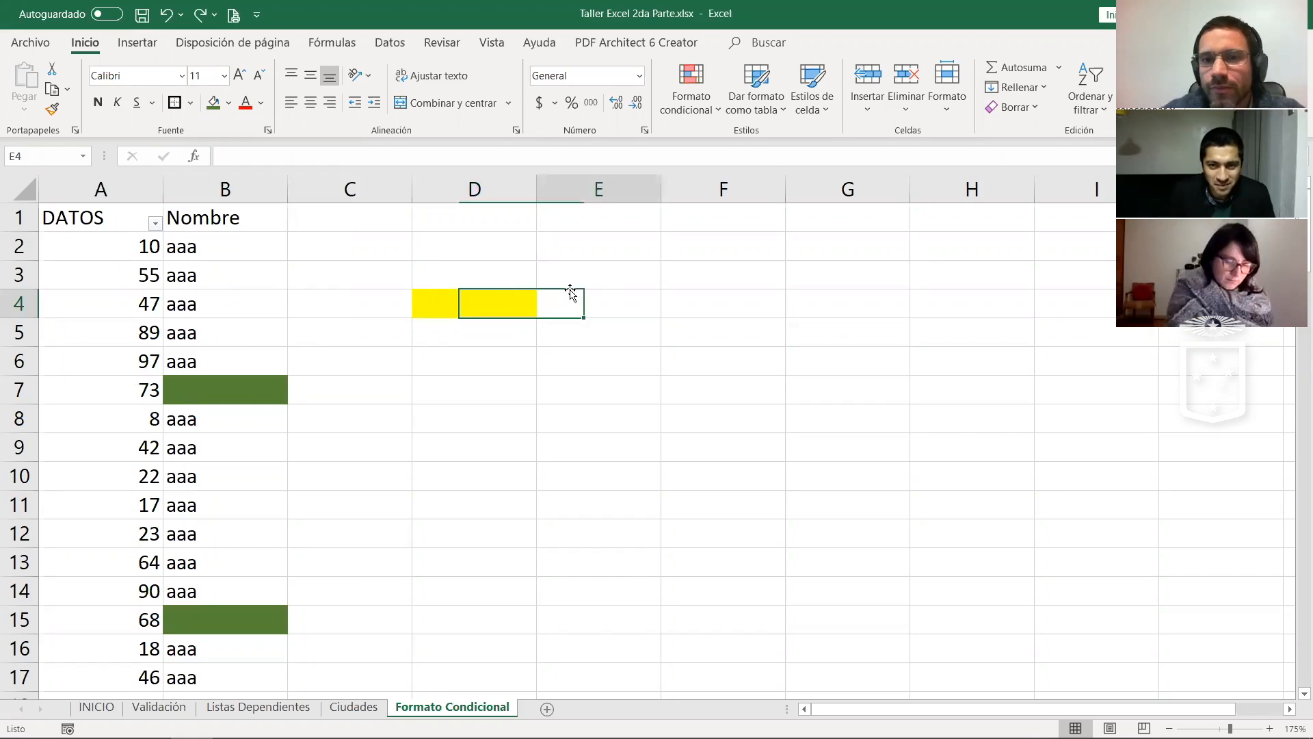
# Step: Enter the values 3,8, 4,5 and 7 in cells F3 to F5
pyautogui.click(711, 276)
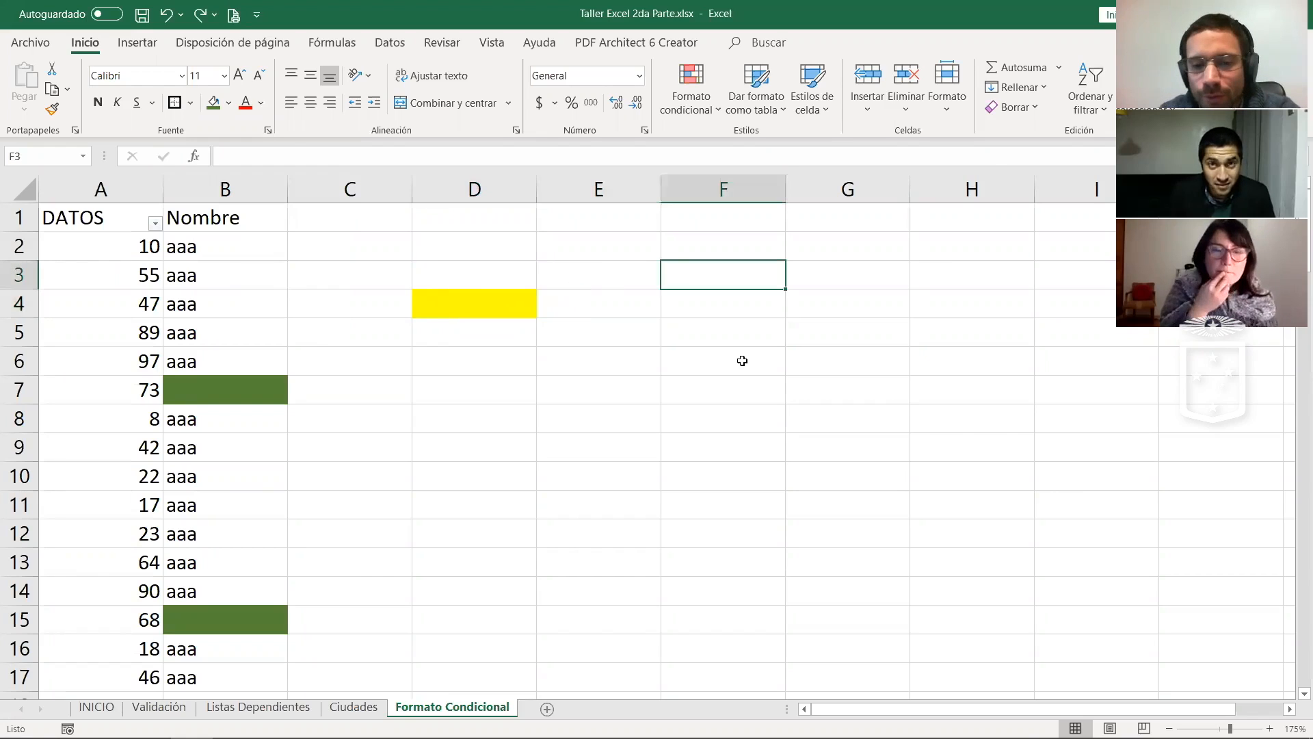
pyautogui.write('3,8')
pyautogui.press('Return')
pyautogui.write('4,5')
pyautogui.press('Return')
pyautogui.write('7')
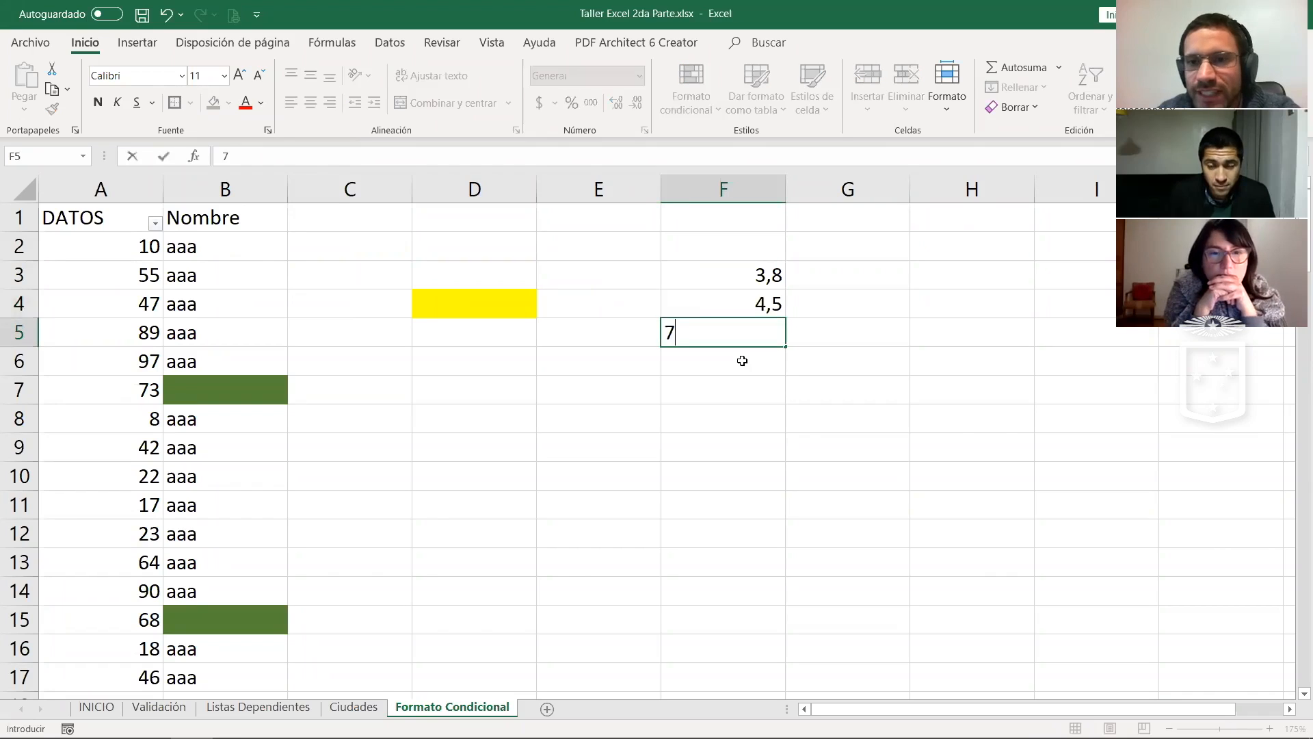
pyautogui.press('Return')
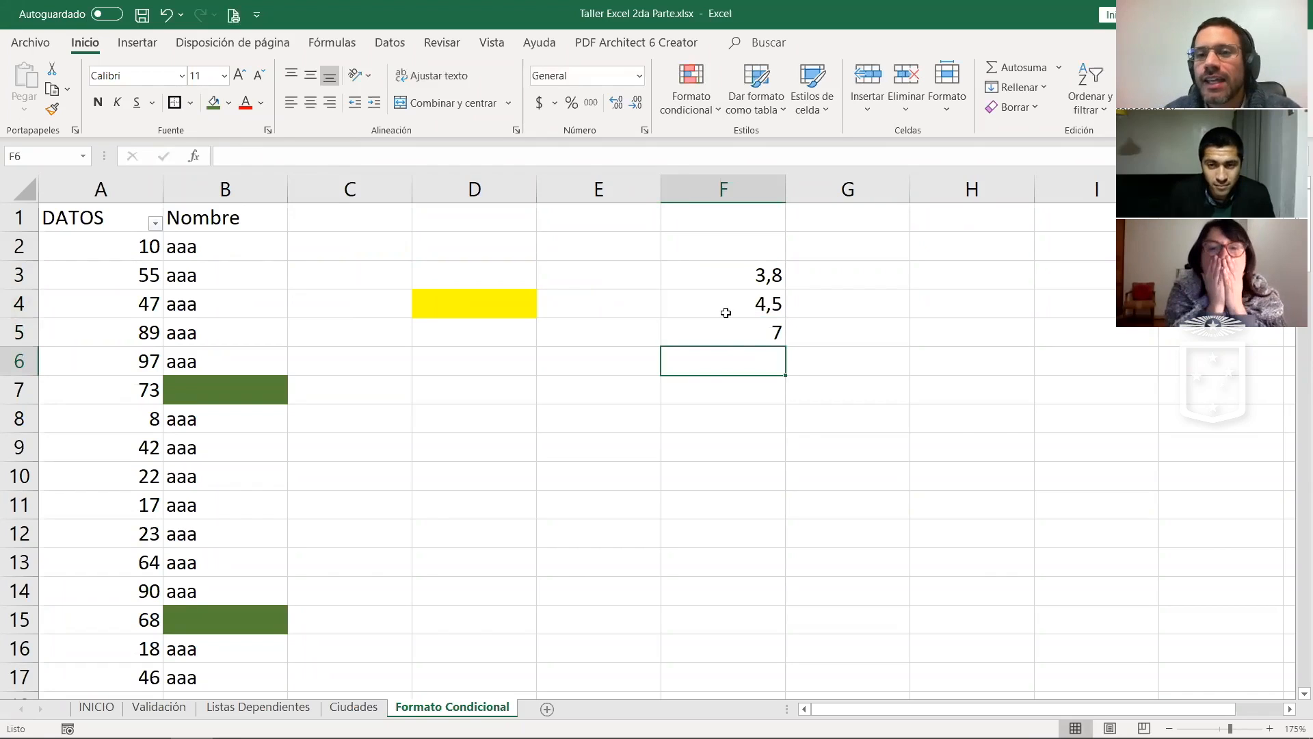
# Step: Try colouring the value in cell F3 red manually and undo the font colour change
pyautogui.click(727, 275)
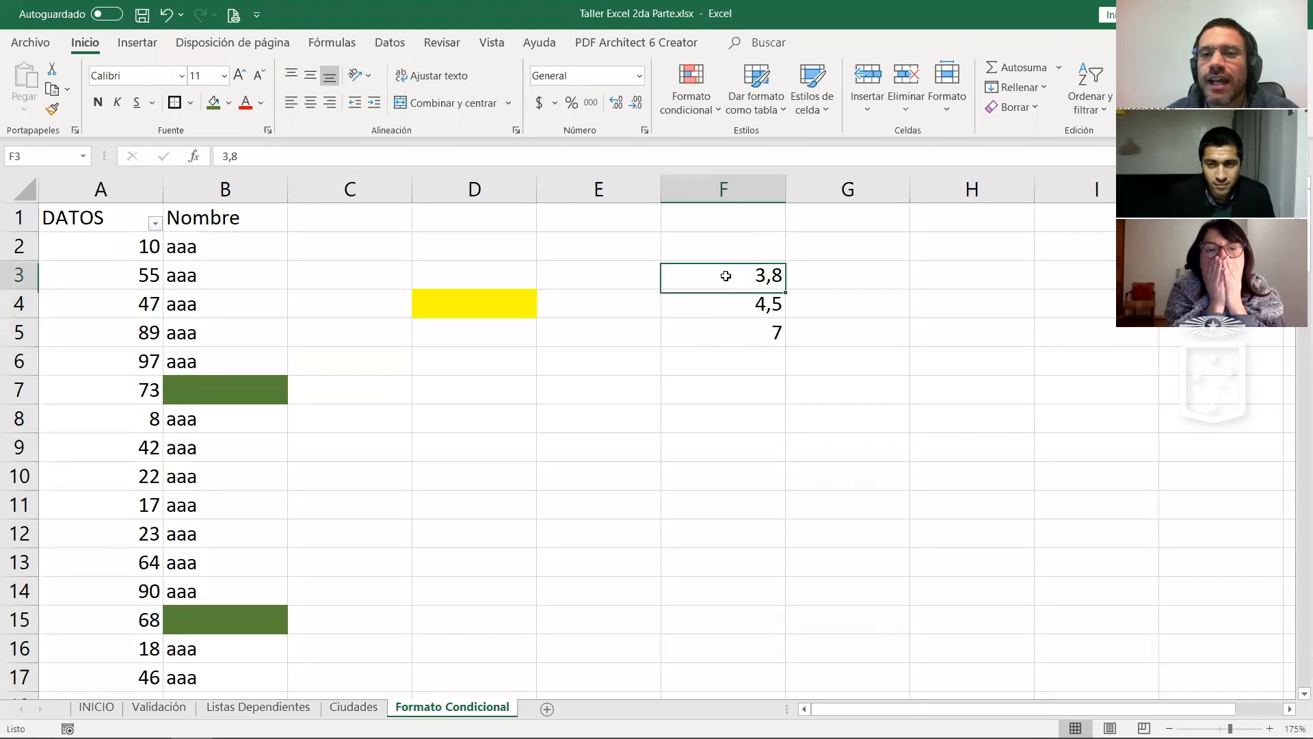
pyautogui.click(245, 108)
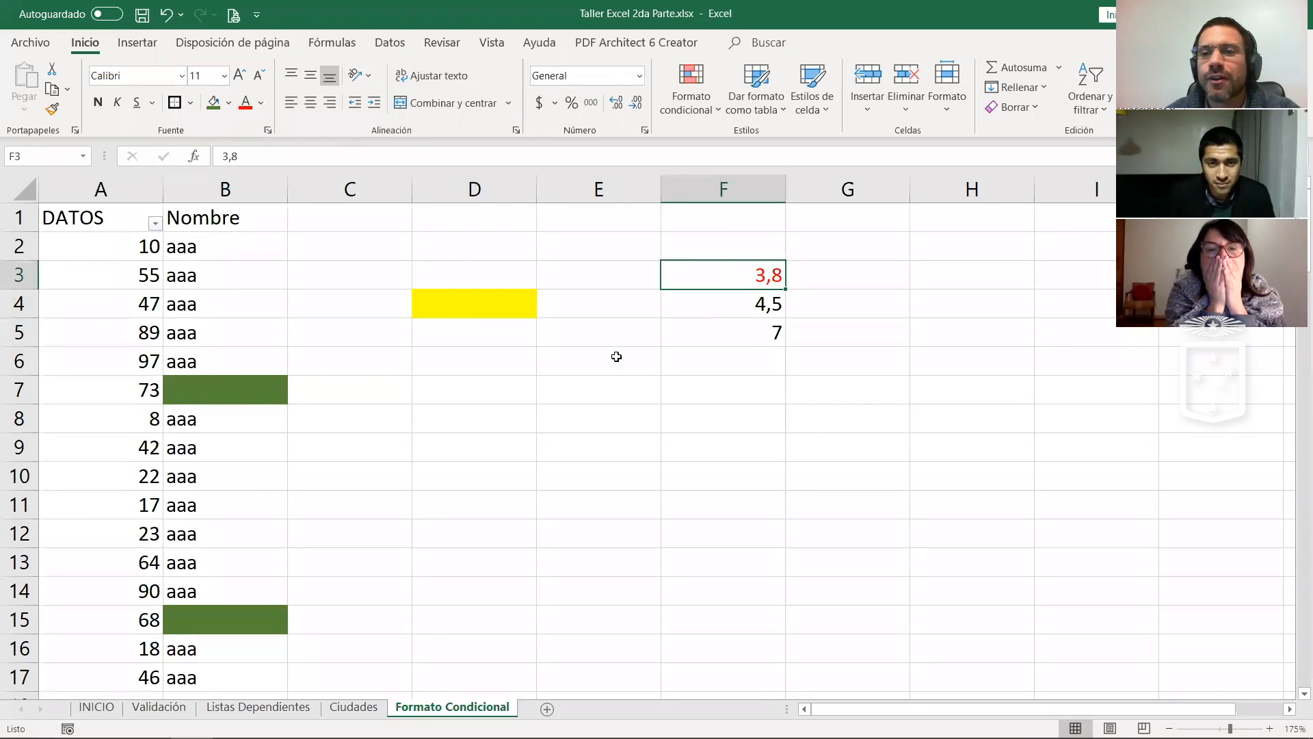
pyautogui.click(616, 359)
pyautogui.hotkey('ctrl', 'z')
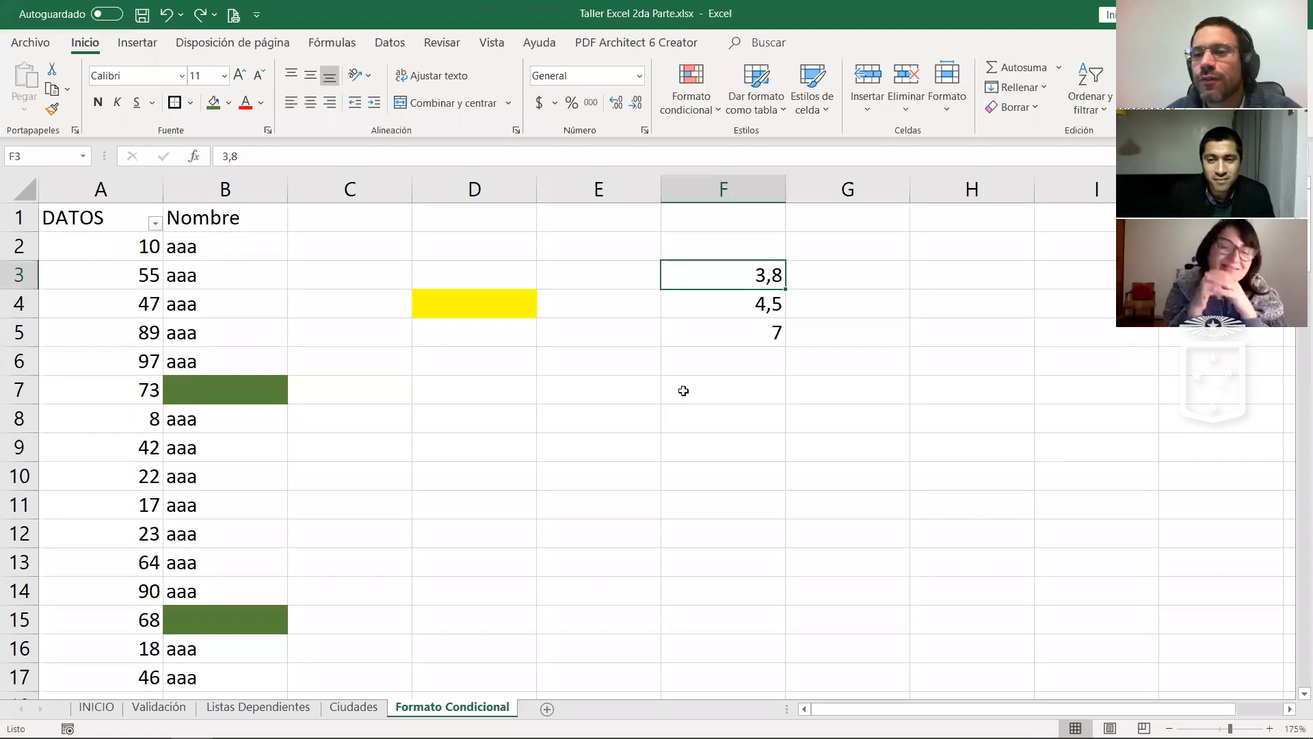
# Step: Start a new conditional formatting rule for cells F3:F5 and look through the available rule types
pyautogui.moveTo(714, 277); pyautogui.dragTo(715, 333)
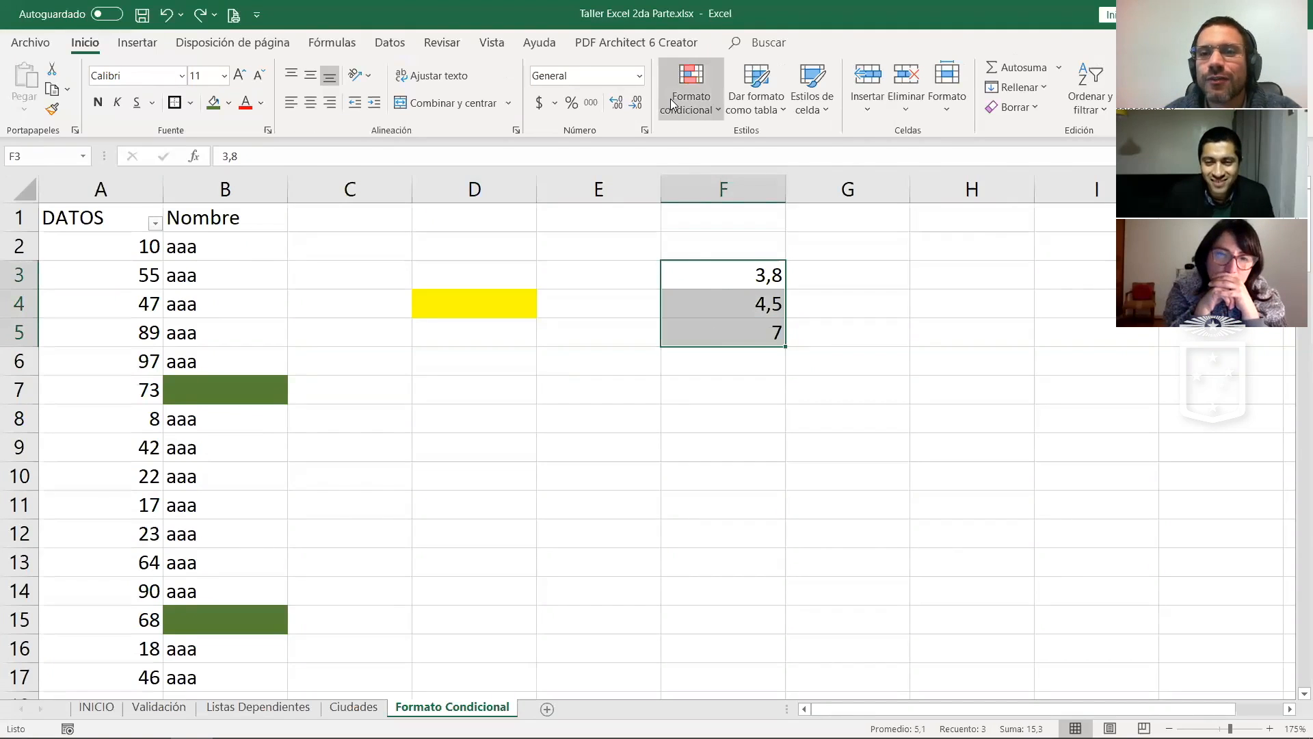
pyautogui.click(720, 340)
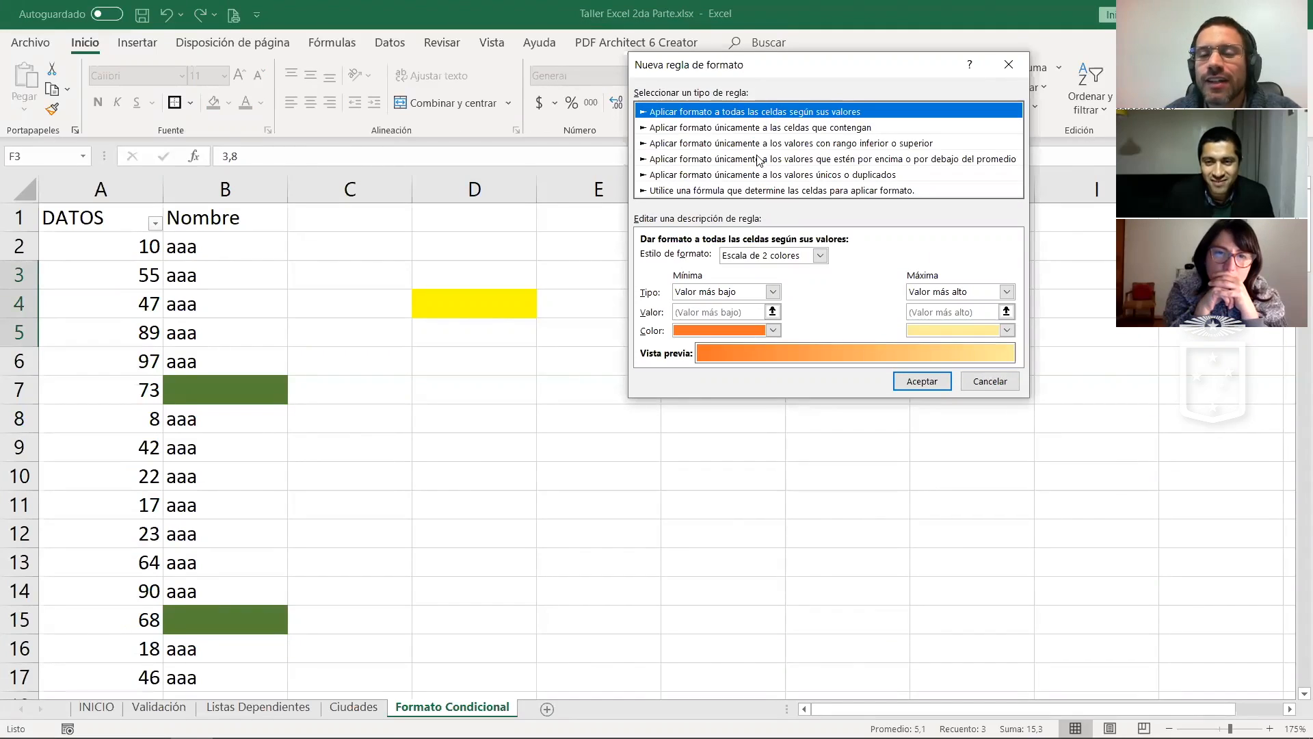
pyautogui.click(729, 128)
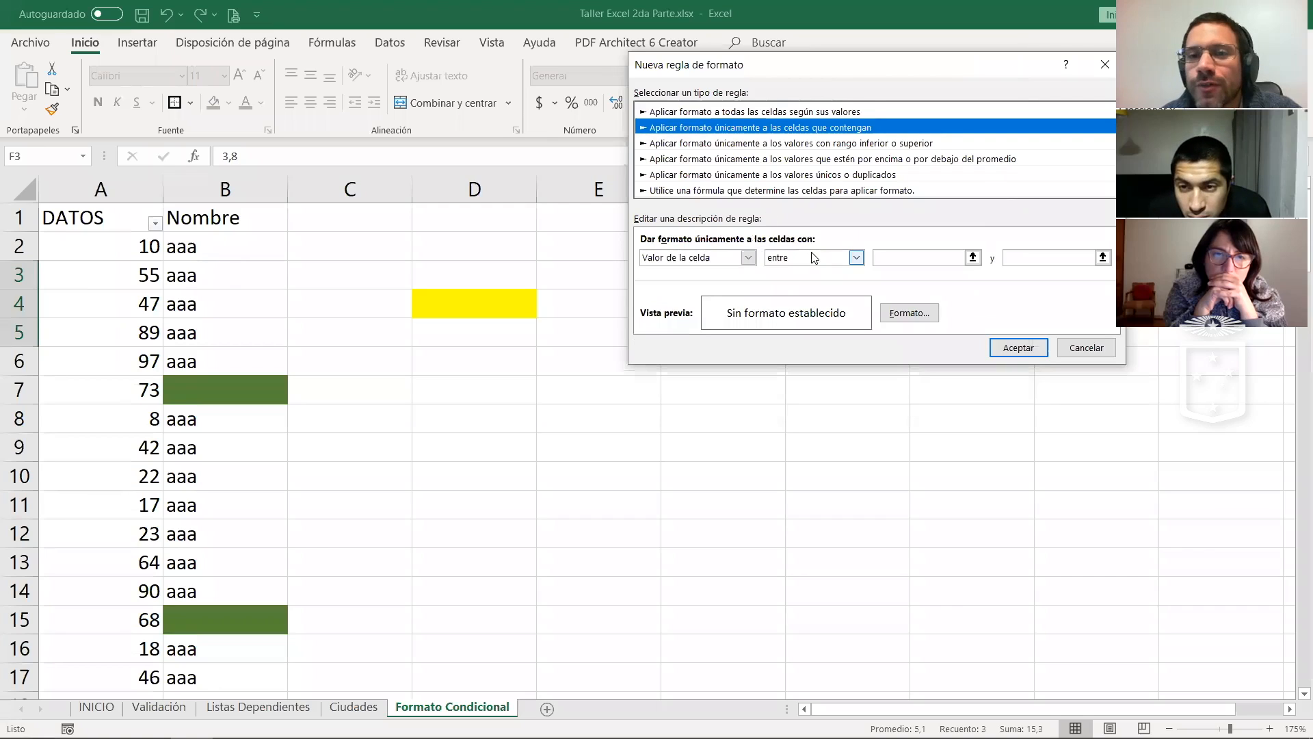
pyautogui.click(715, 259)
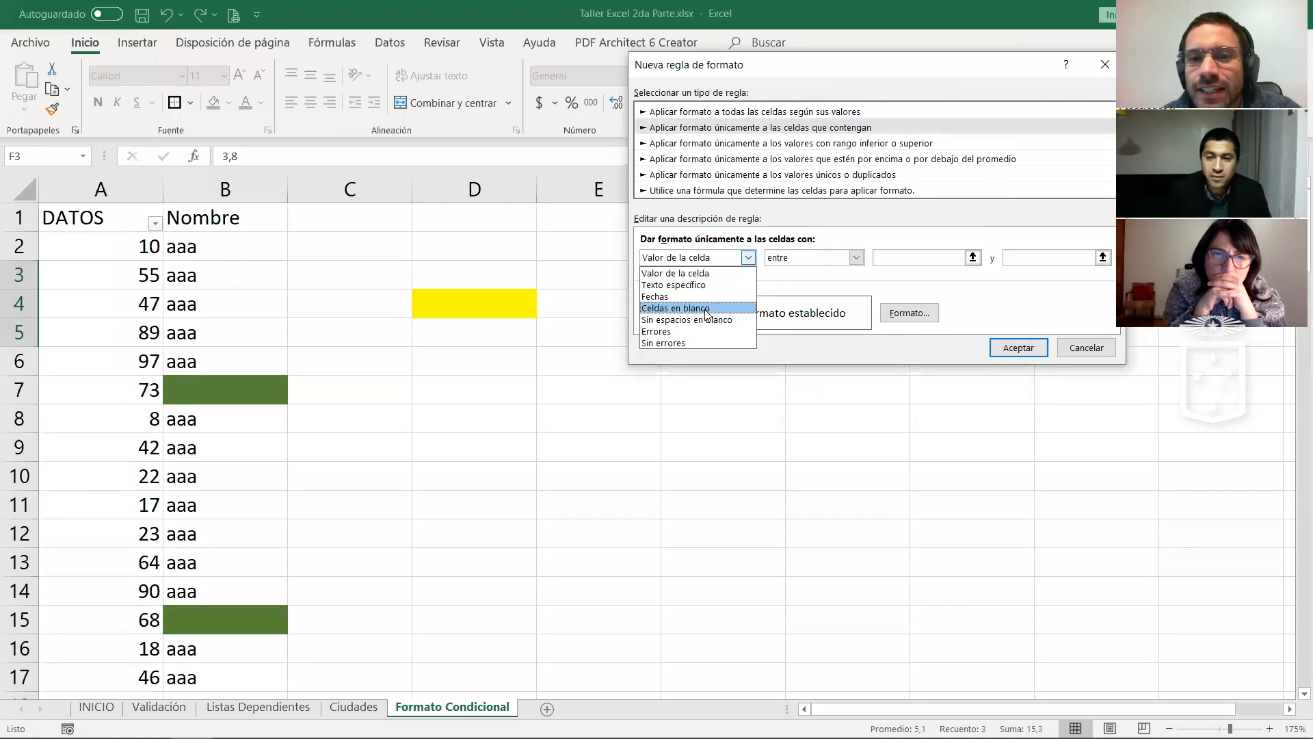
pyautogui.click(684, 273)
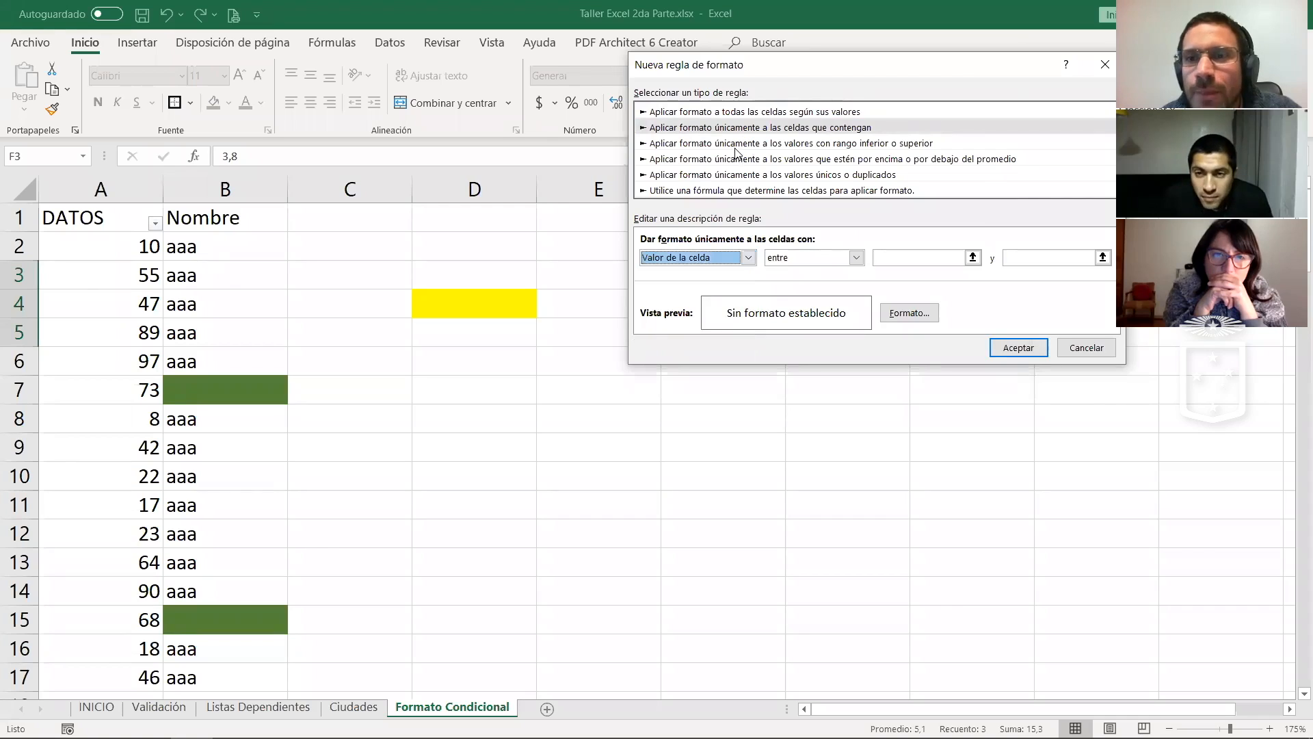
pyautogui.click(737, 145)
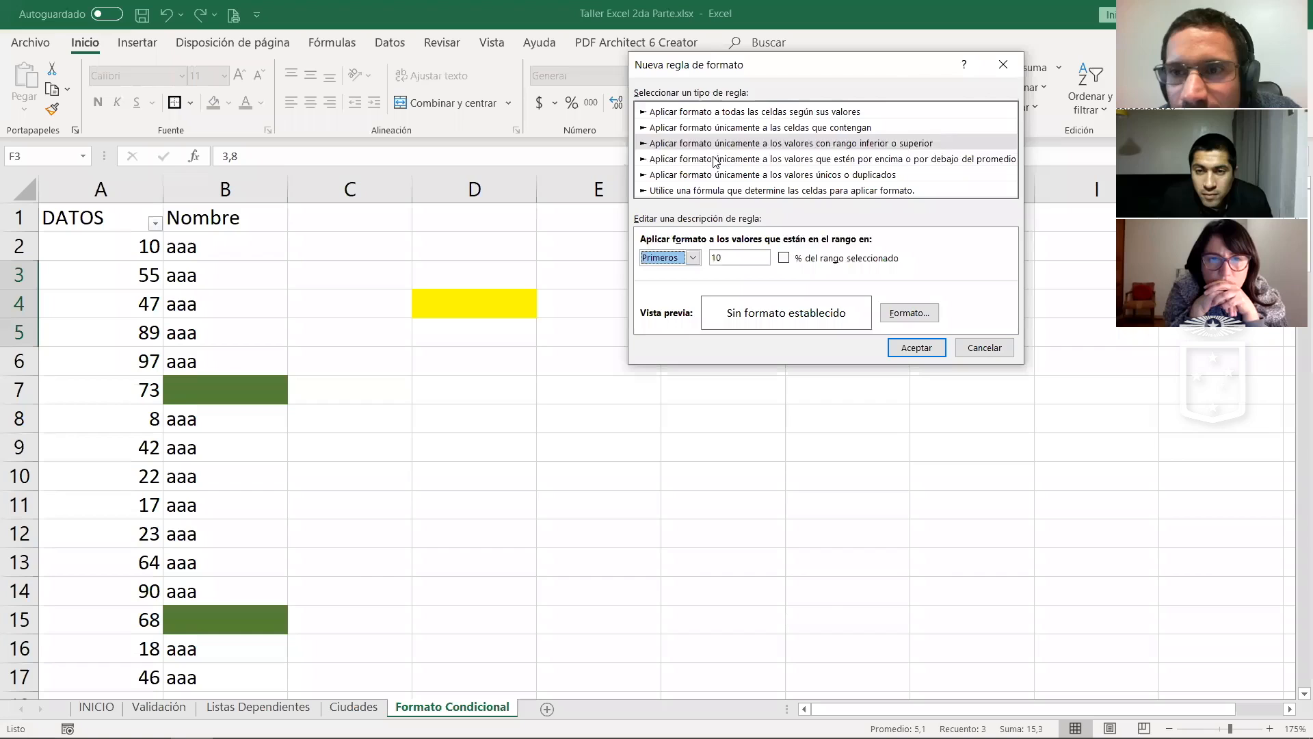
pyautogui.click(715, 159)
pyautogui.click(715, 175)
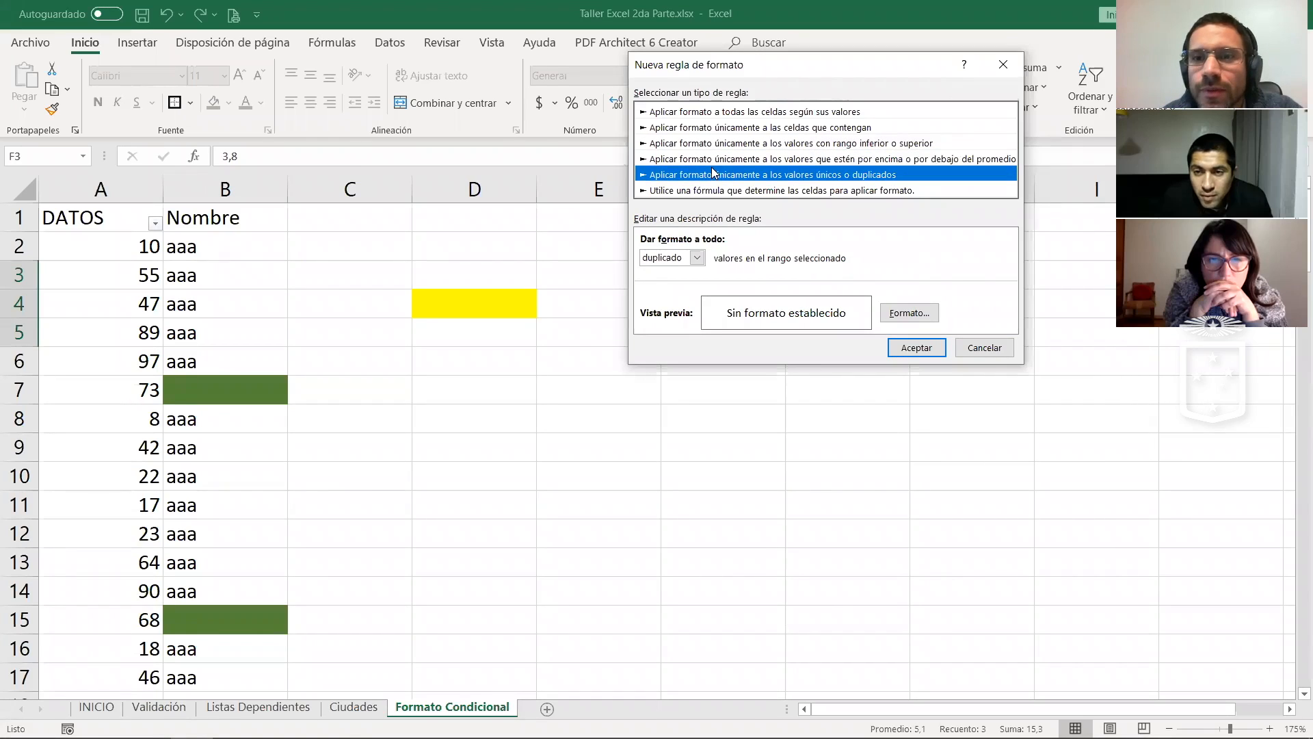
# Step: Make the rule format only cells whose value is less than 4 (Valor de la celda, menor que)
pyautogui.click(713, 127)
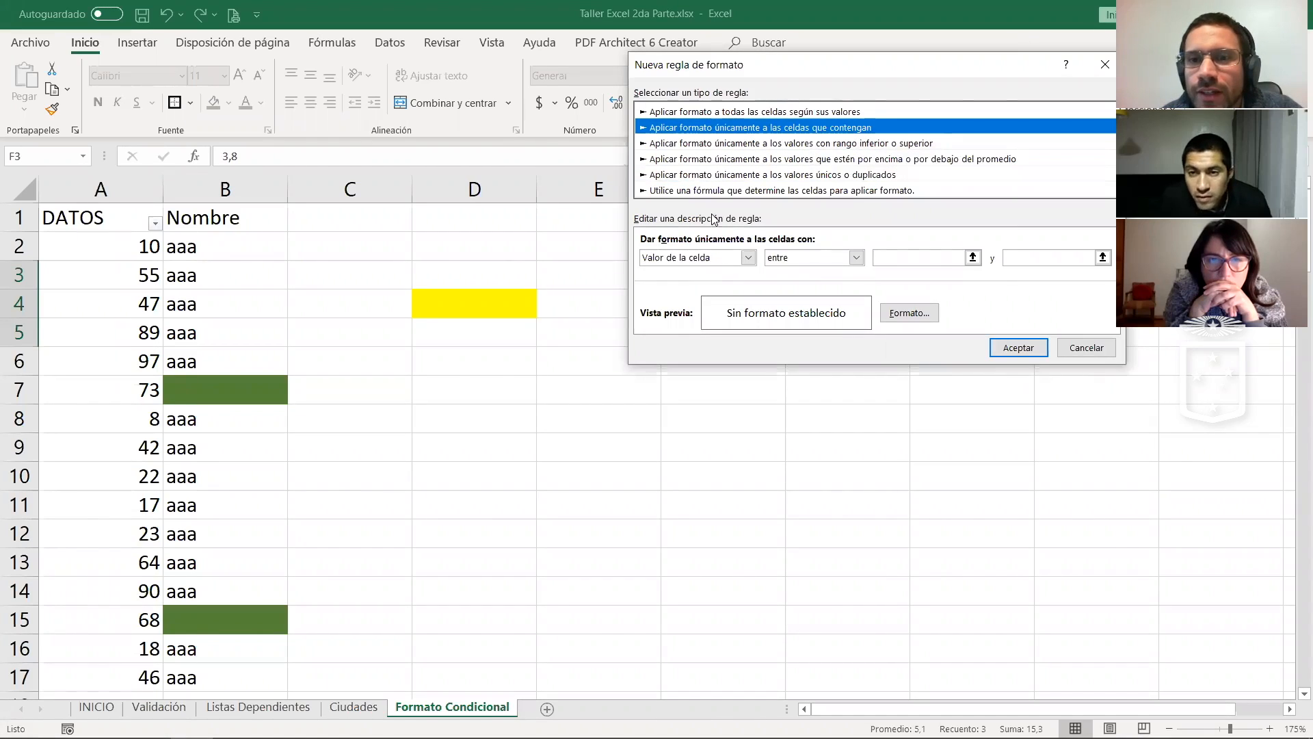
pyautogui.click(722, 259)
pyautogui.click(721, 259)
pyautogui.click(777, 258)
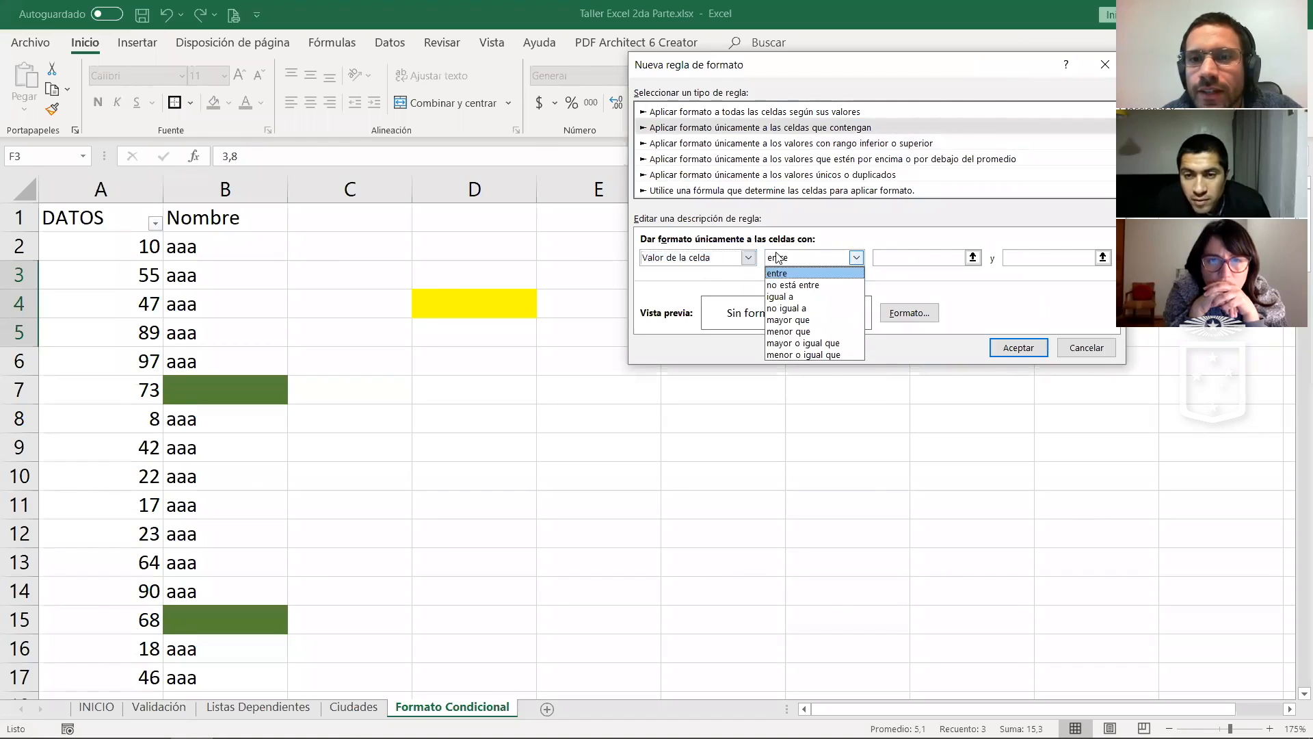
pyautogui.click(778, 258)
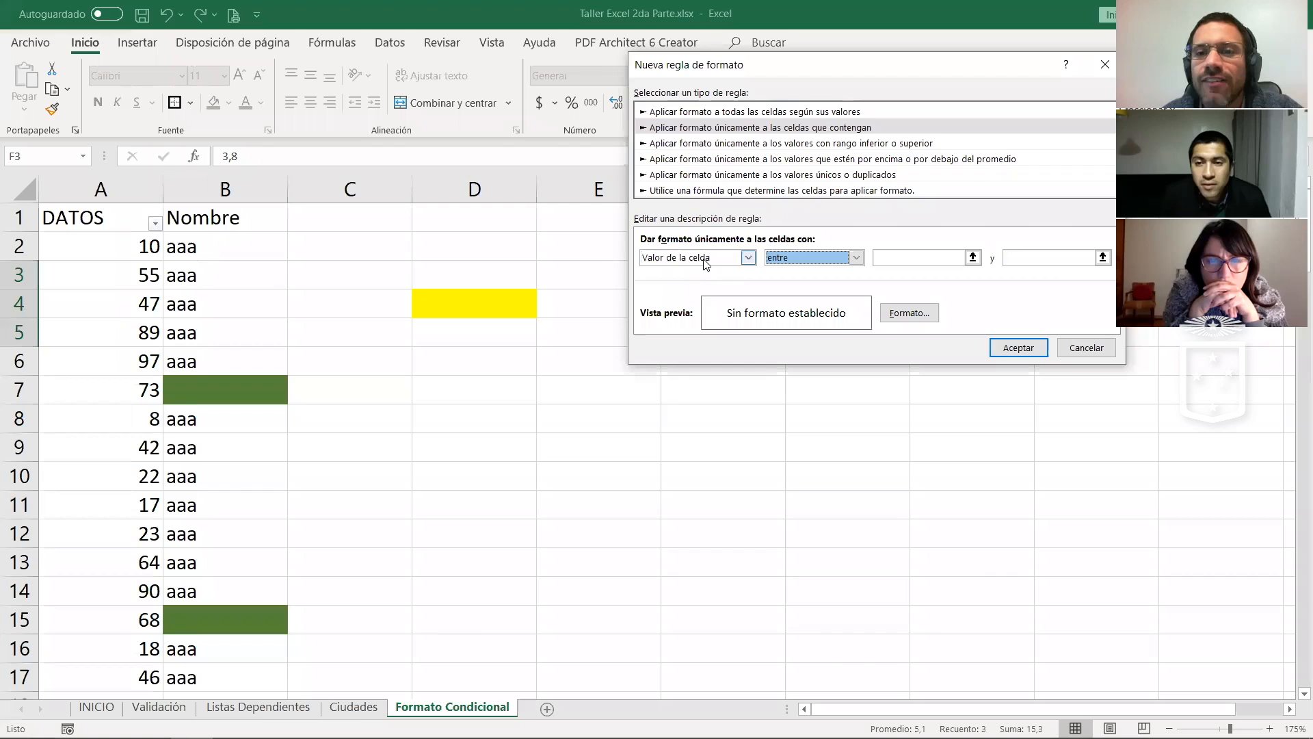
pyautogui.click(855, 258)
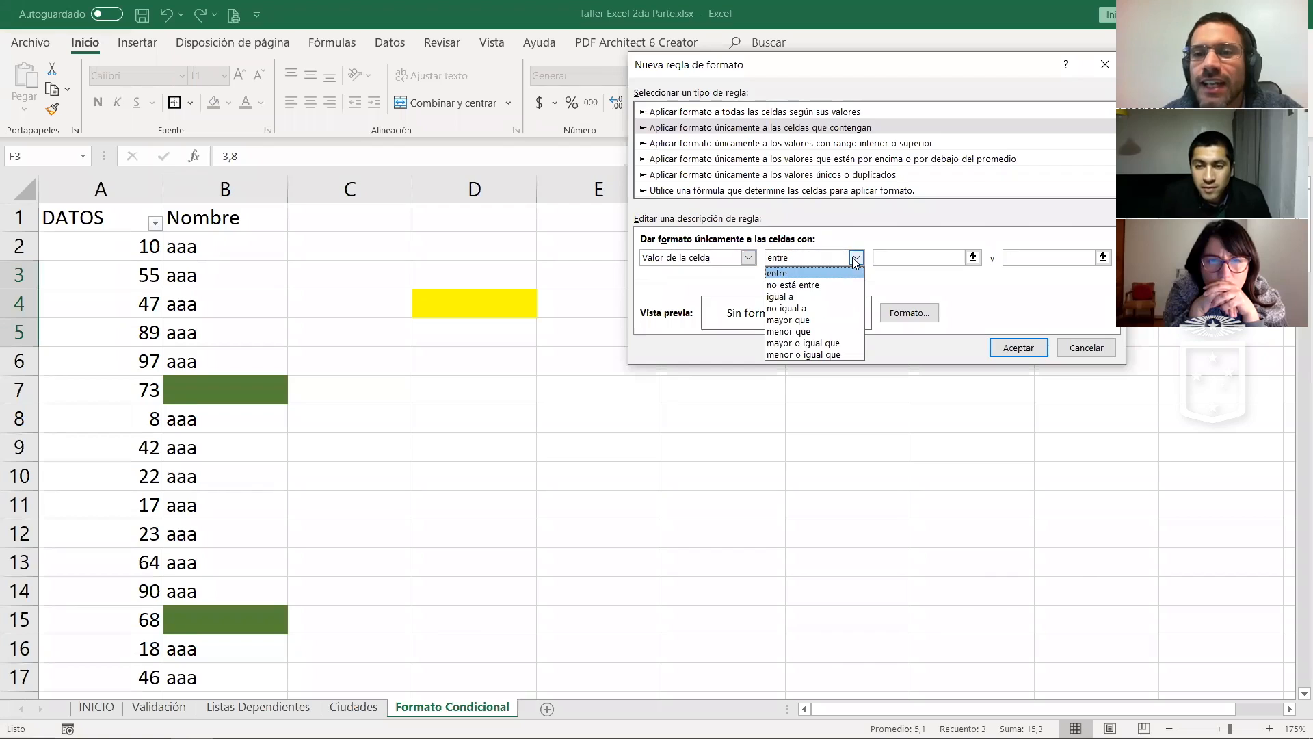
pyautogui.click(802, 332)
pyautogui.click(900, 260)
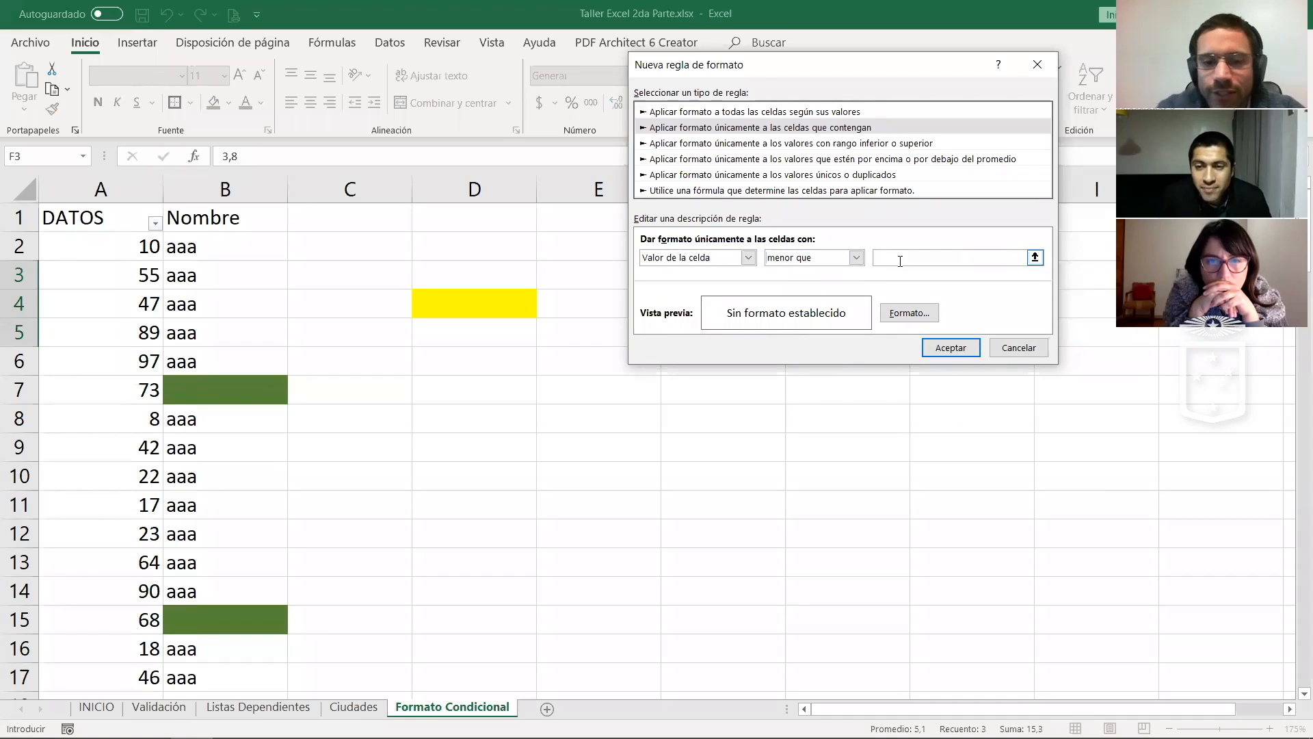
# Step: Set the rule's font colour to red and apply the rule to F3:F5
pyautogui.click(909, 313)
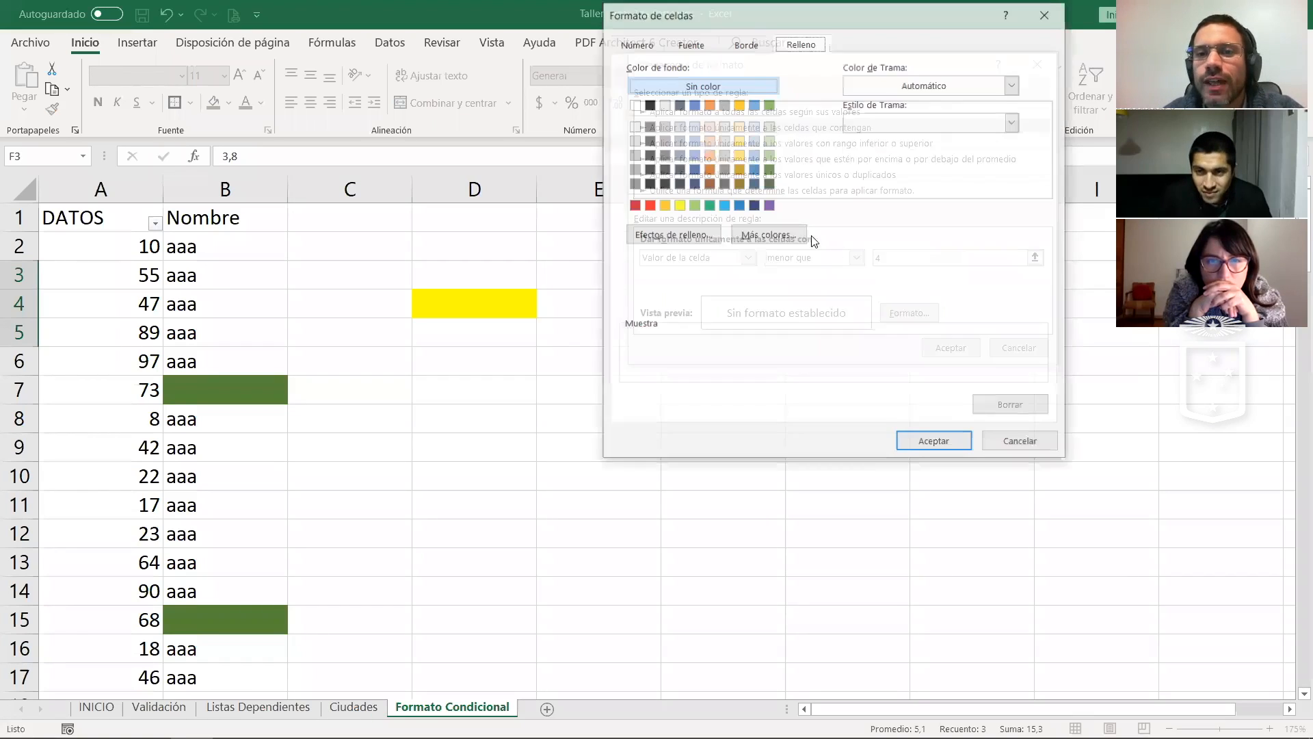
pyautogui.click(689, 42)
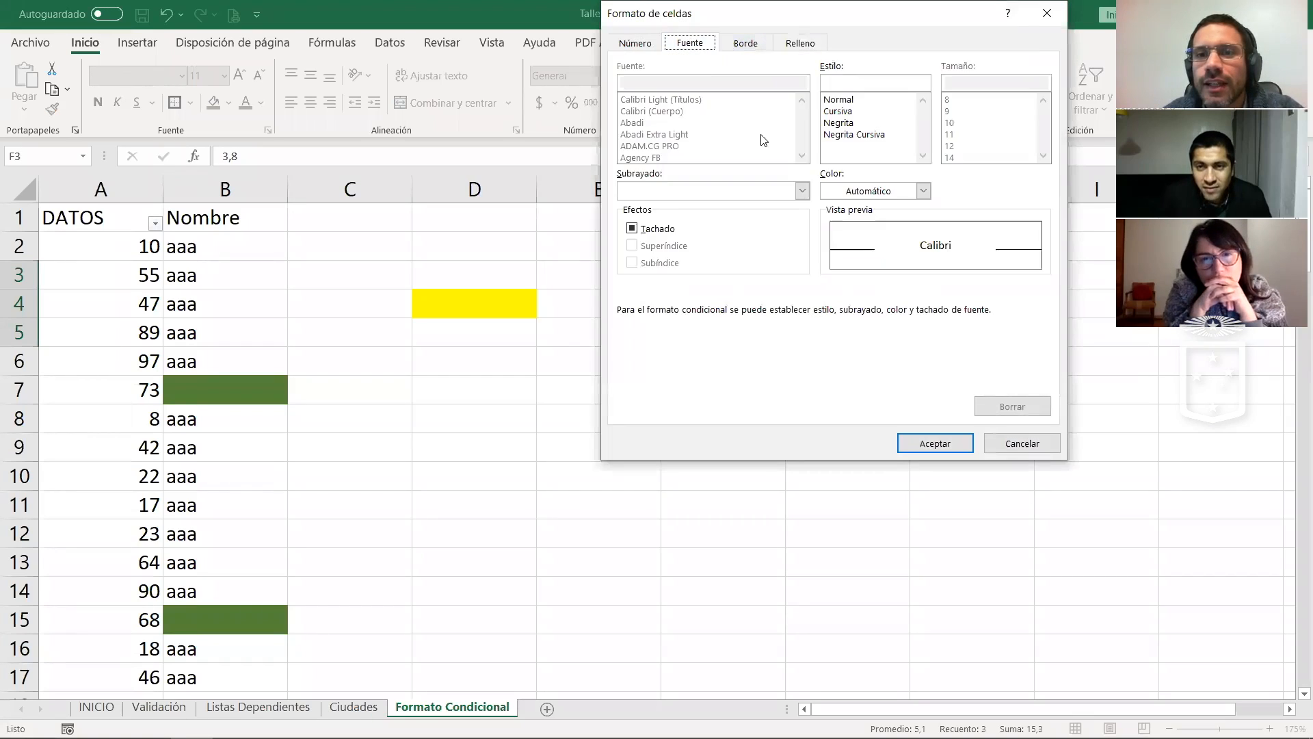
pyautogui.click(922, 192)
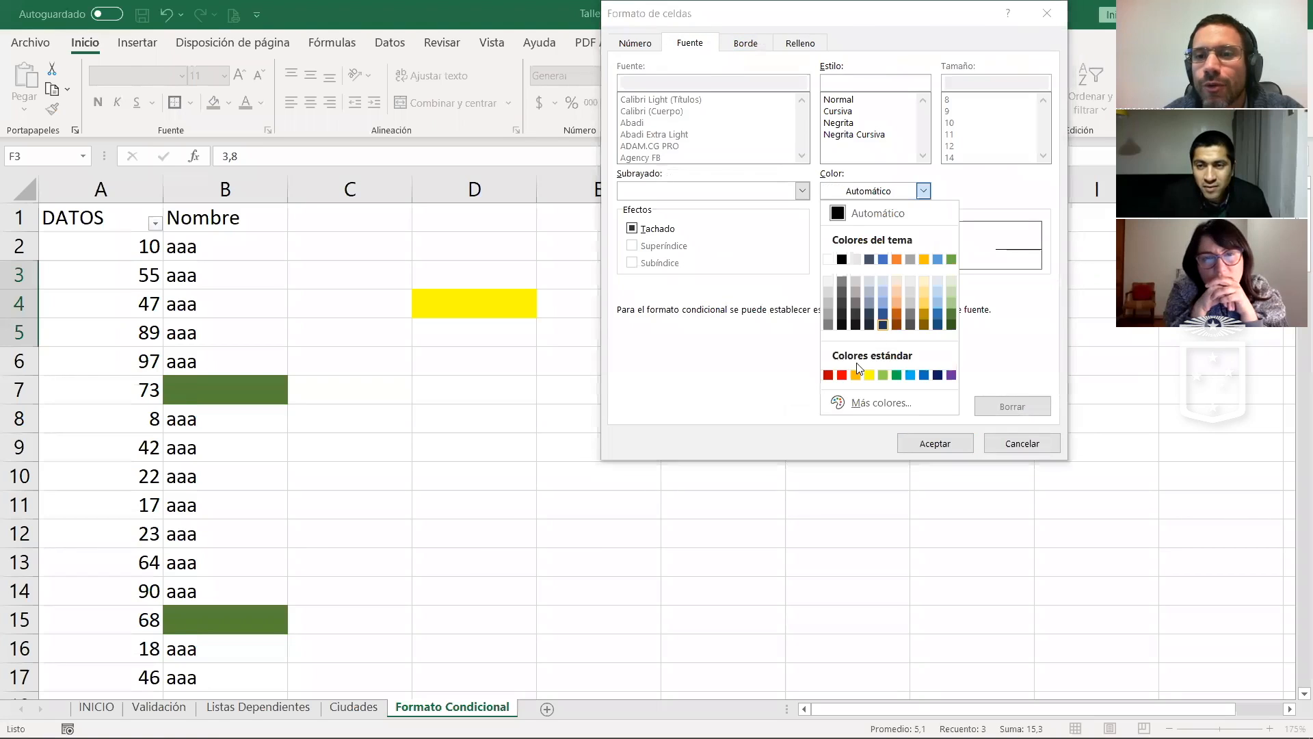
pyautogui.click(843, 376)
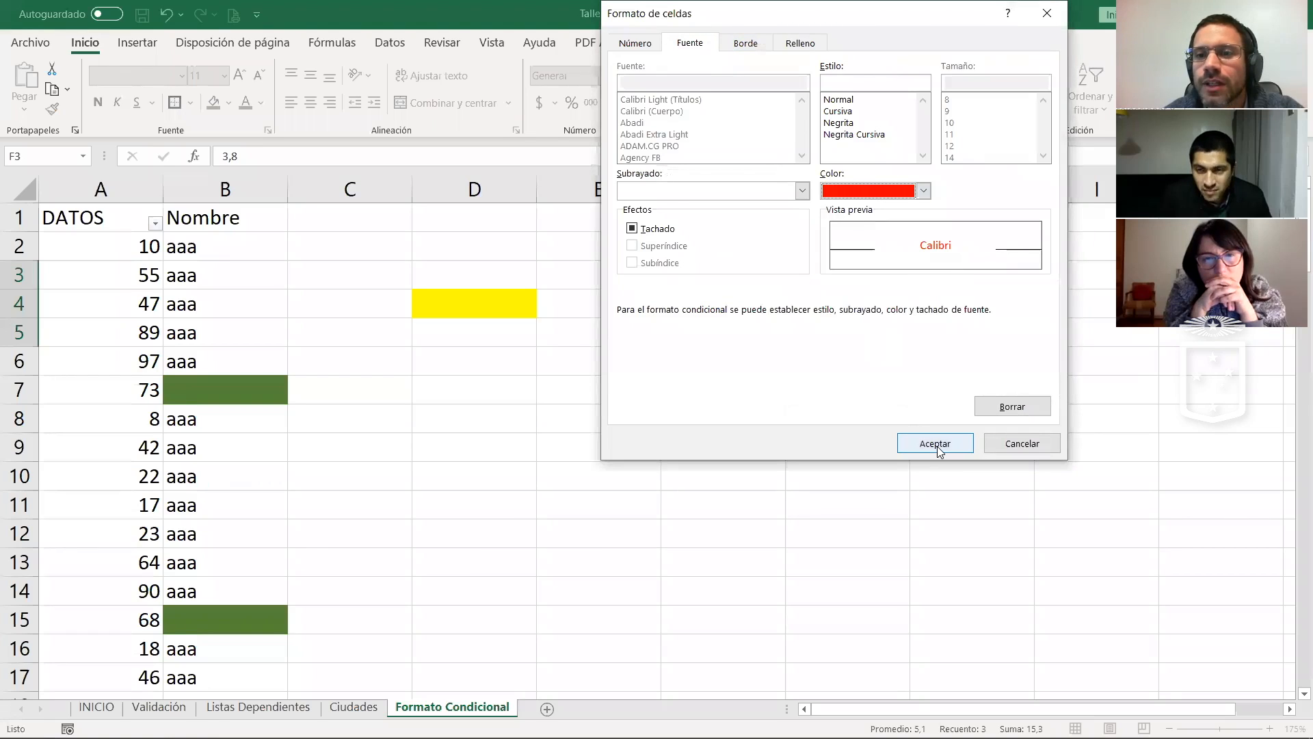
pyautogui.click(936, 443)
pyautogui.click(946, 346)
pyautogui.click(904, 341)
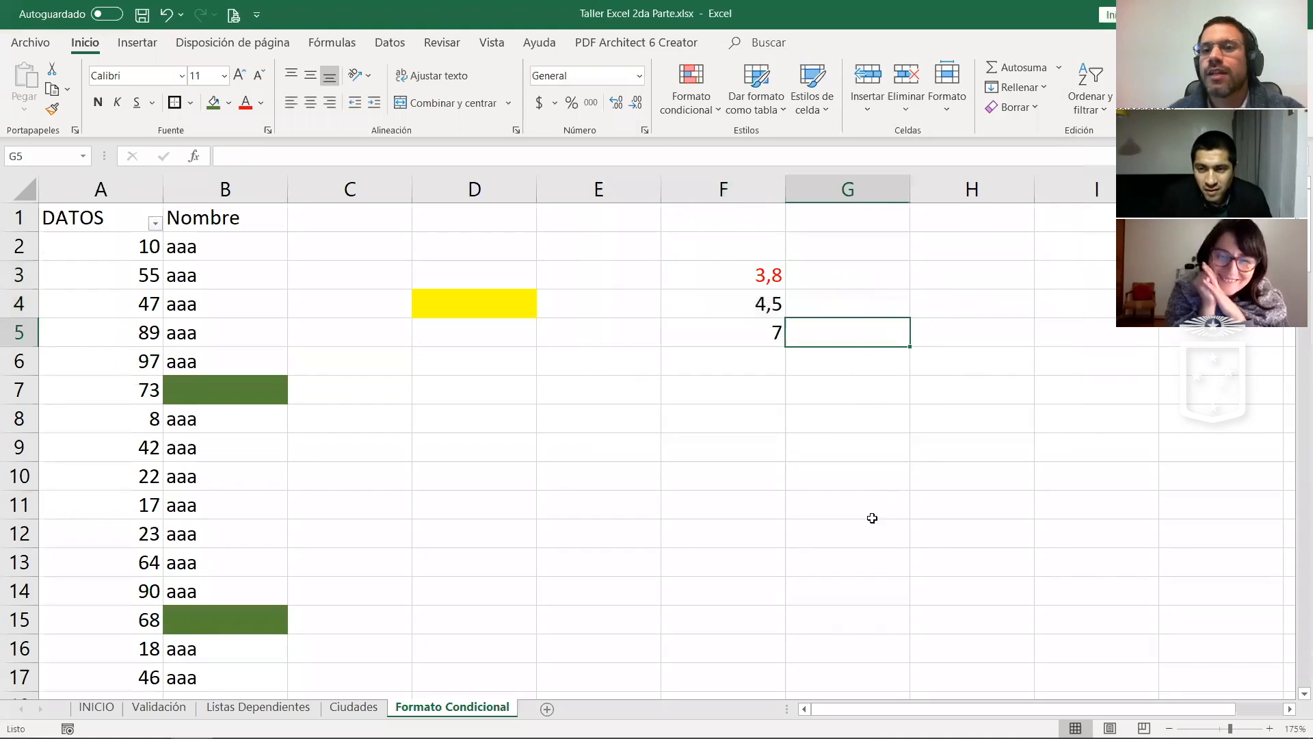
# Step: Test the rule by entering 3,2, 6 and 2 in cells F6 to F8, and select F3:F8
pyautogui.click(872, 518)
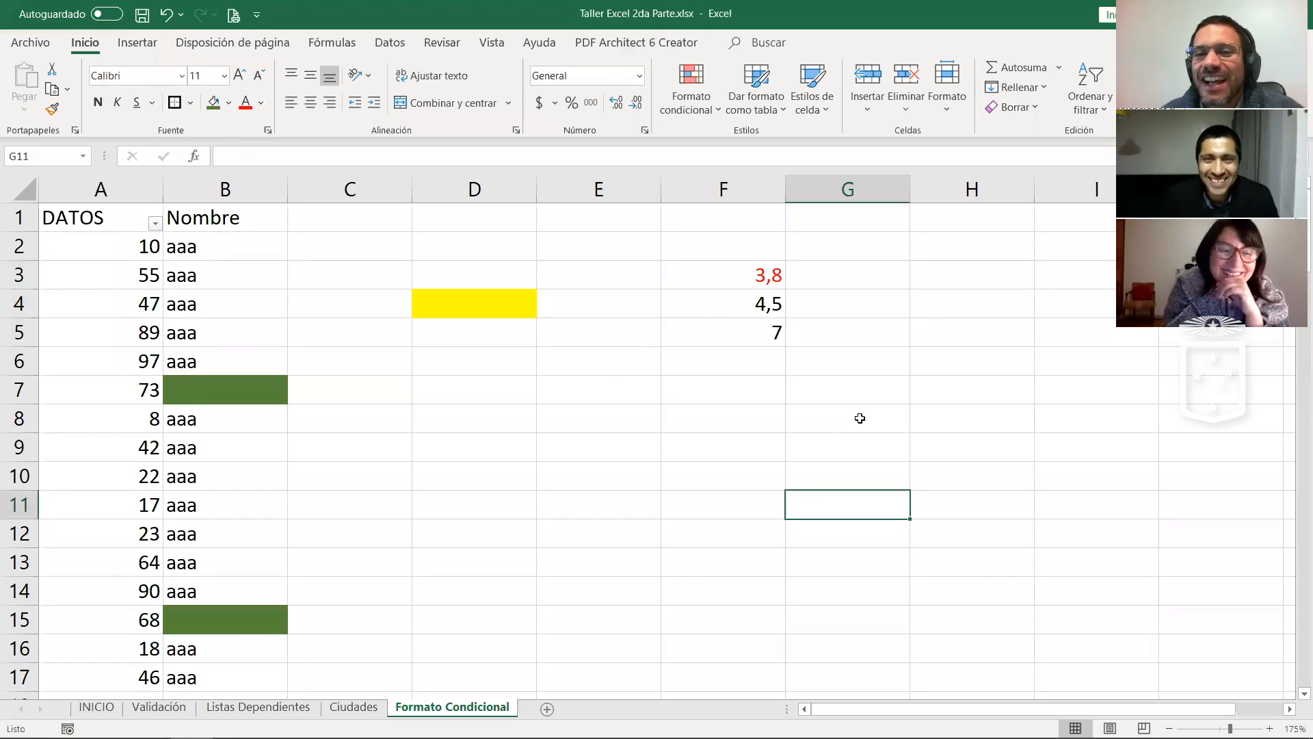
pyautogui.click(779, 367)
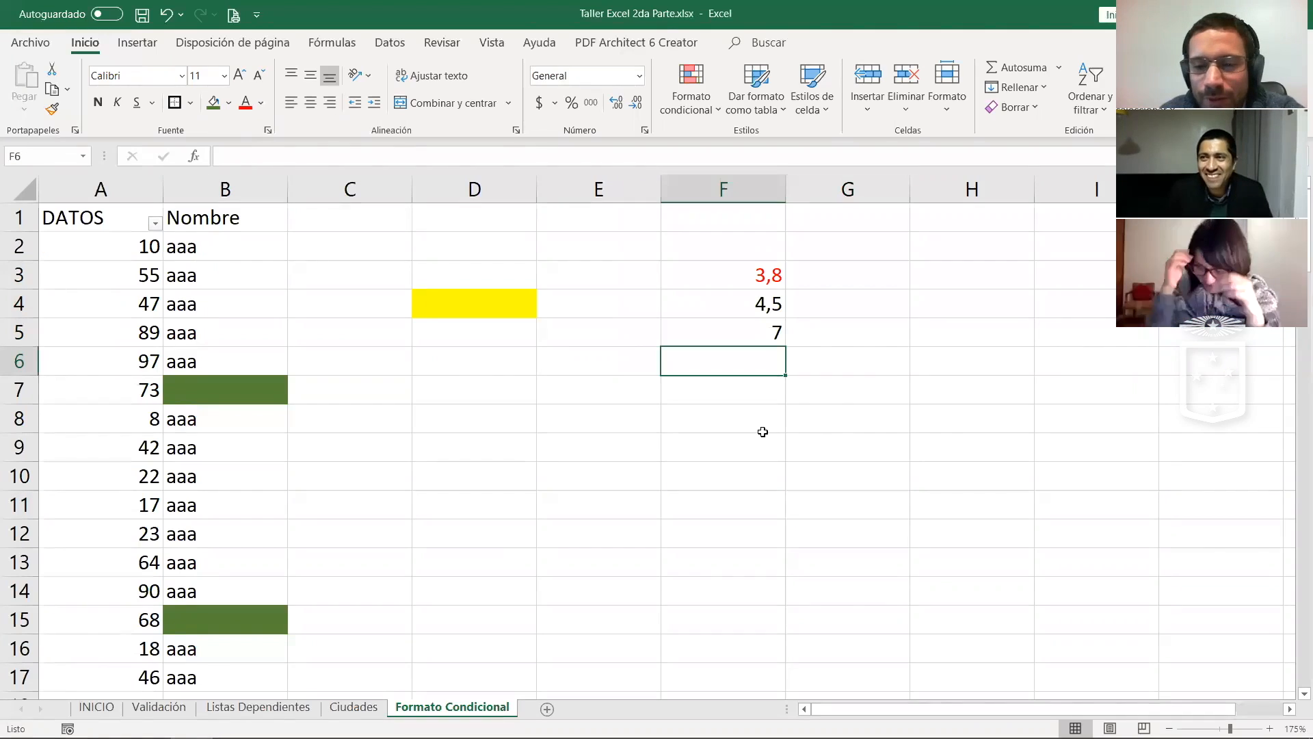
pyautogui.write('3,2')
pyautogui.press('Return')
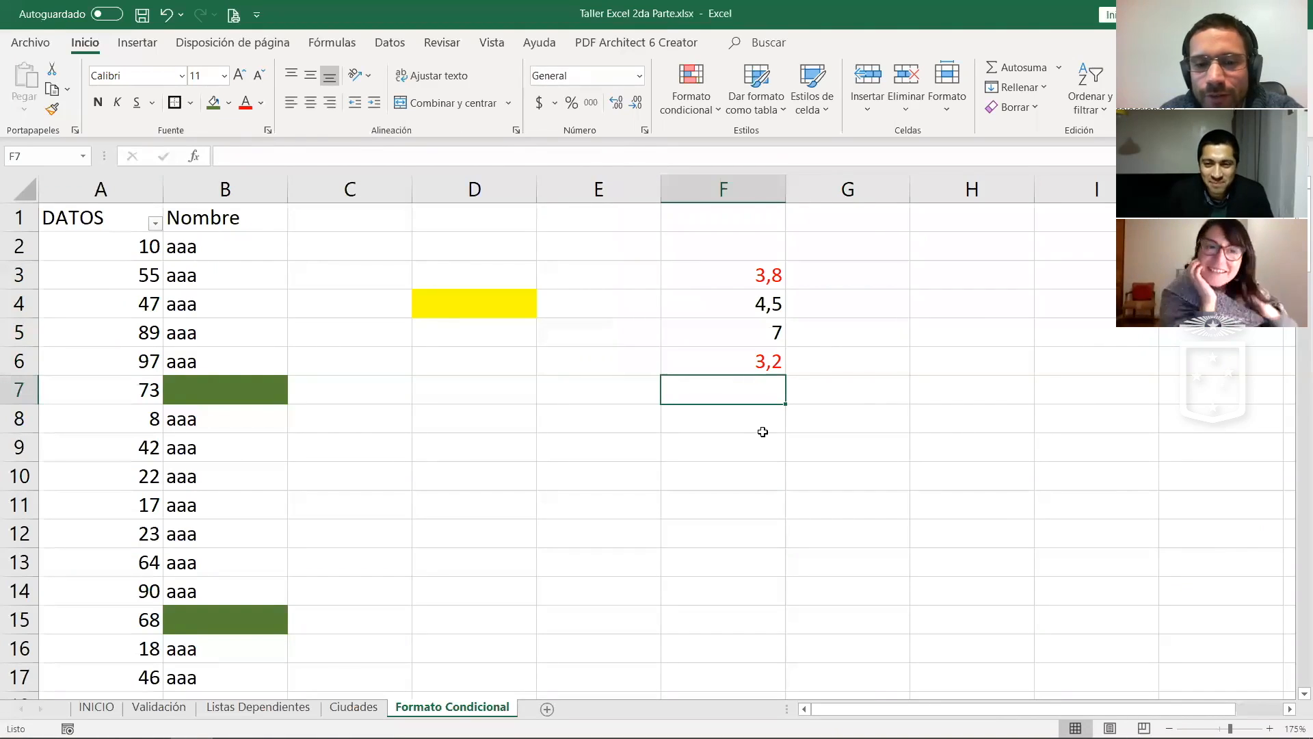
pyautogui.write('6')
pyautogui.press('Return')
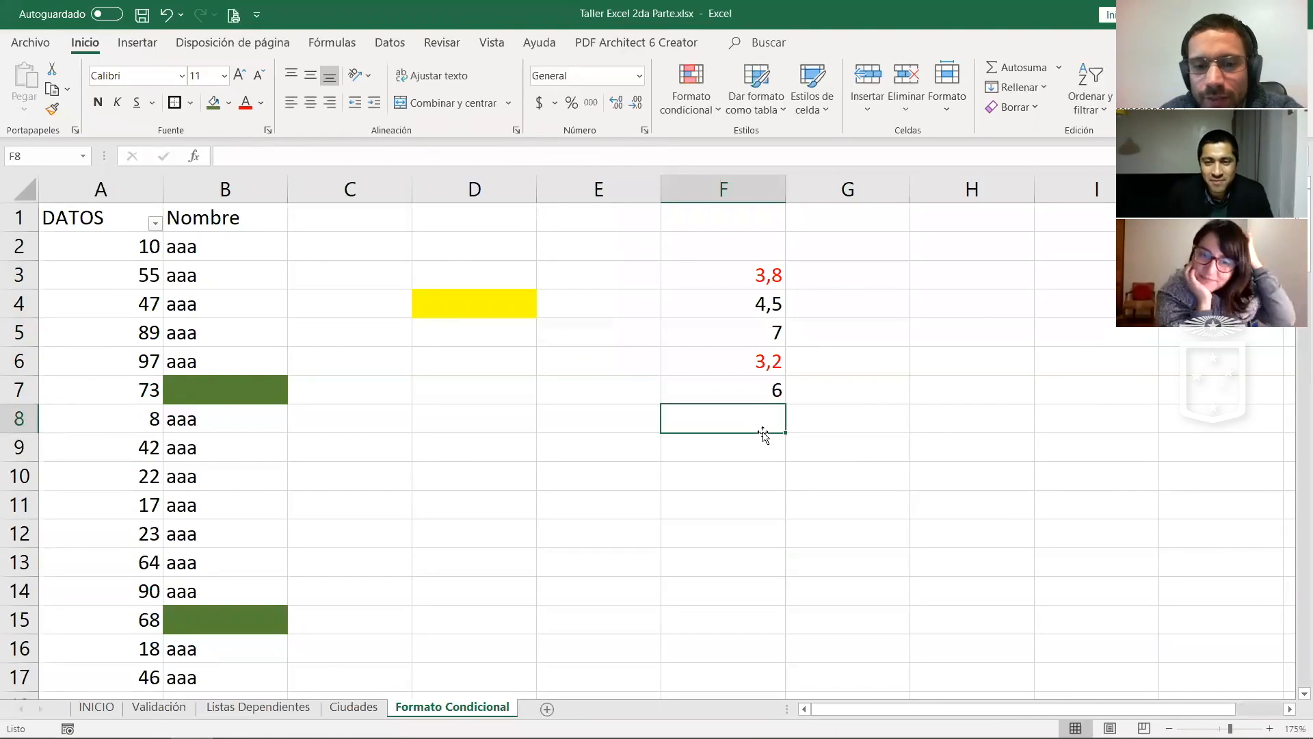
pyautogui.write('2')
pyautogui.press('Return')
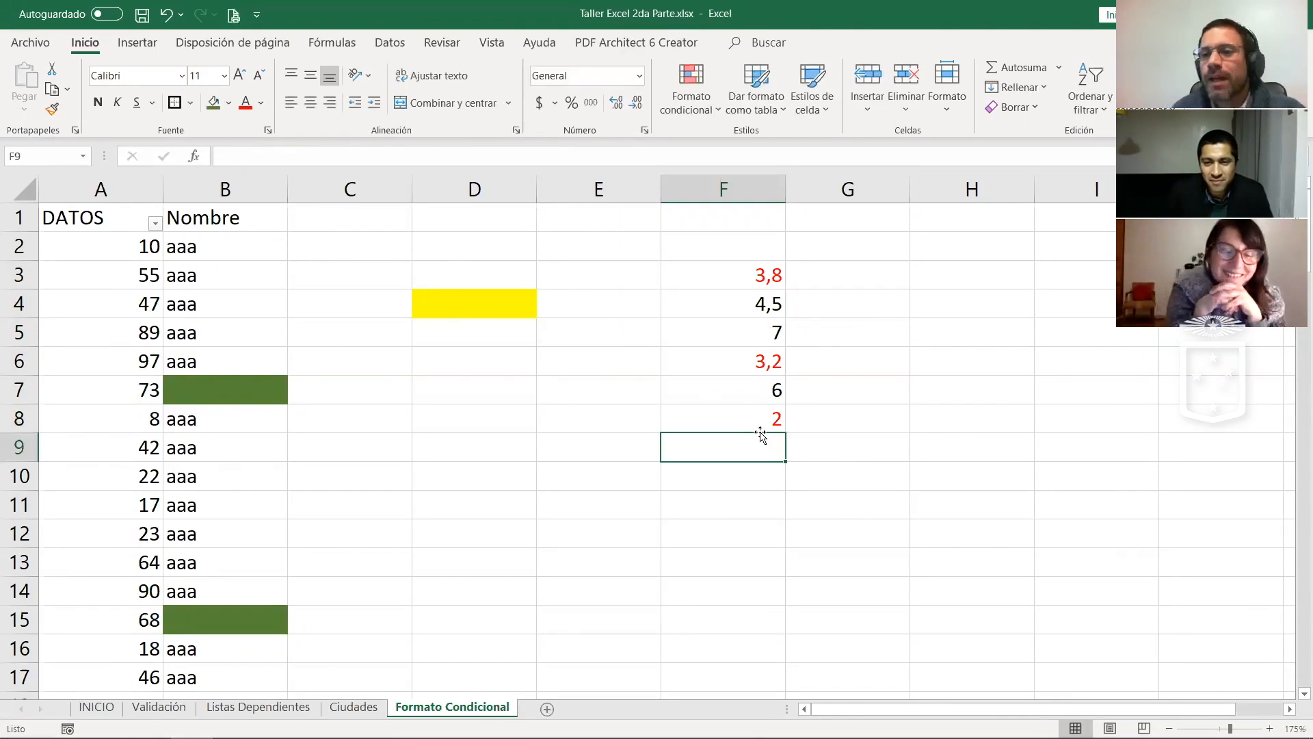
pyautogui.click(732, 417)
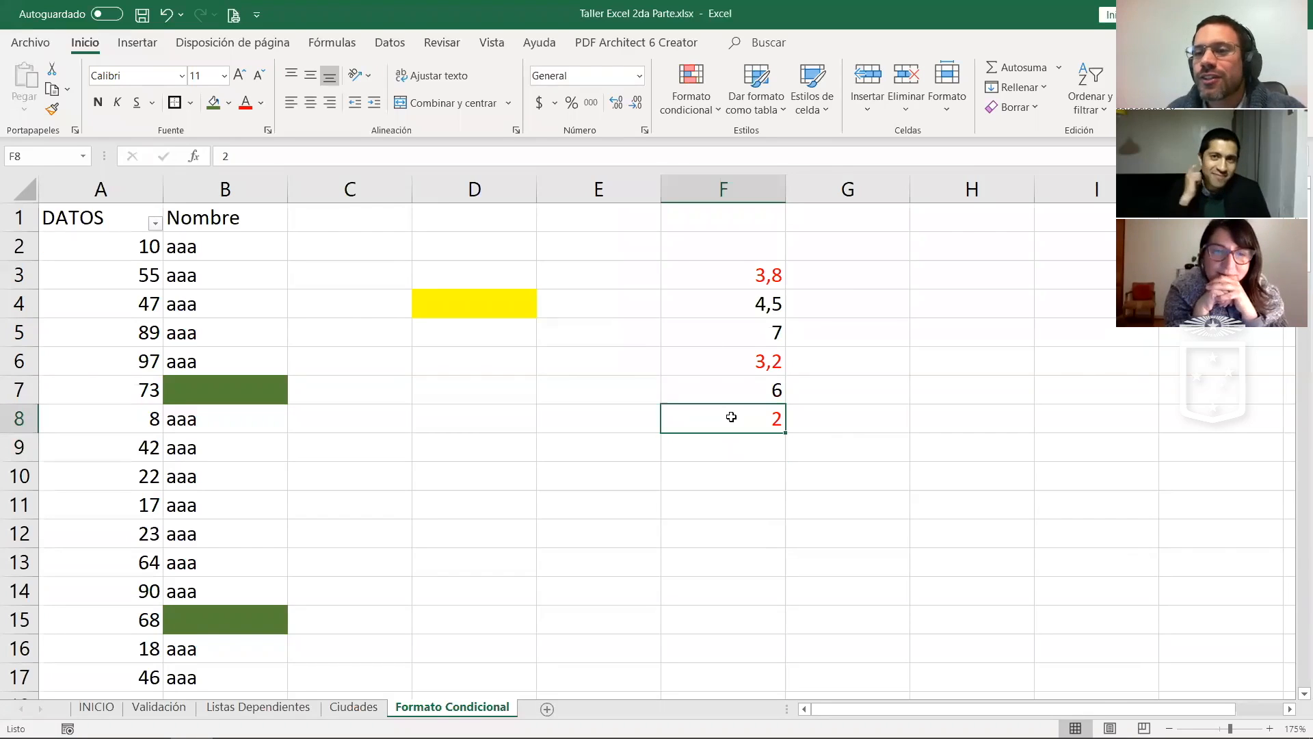
pyautogui.moveTo(742, 273); pyautogui.dragTo(741, 412)
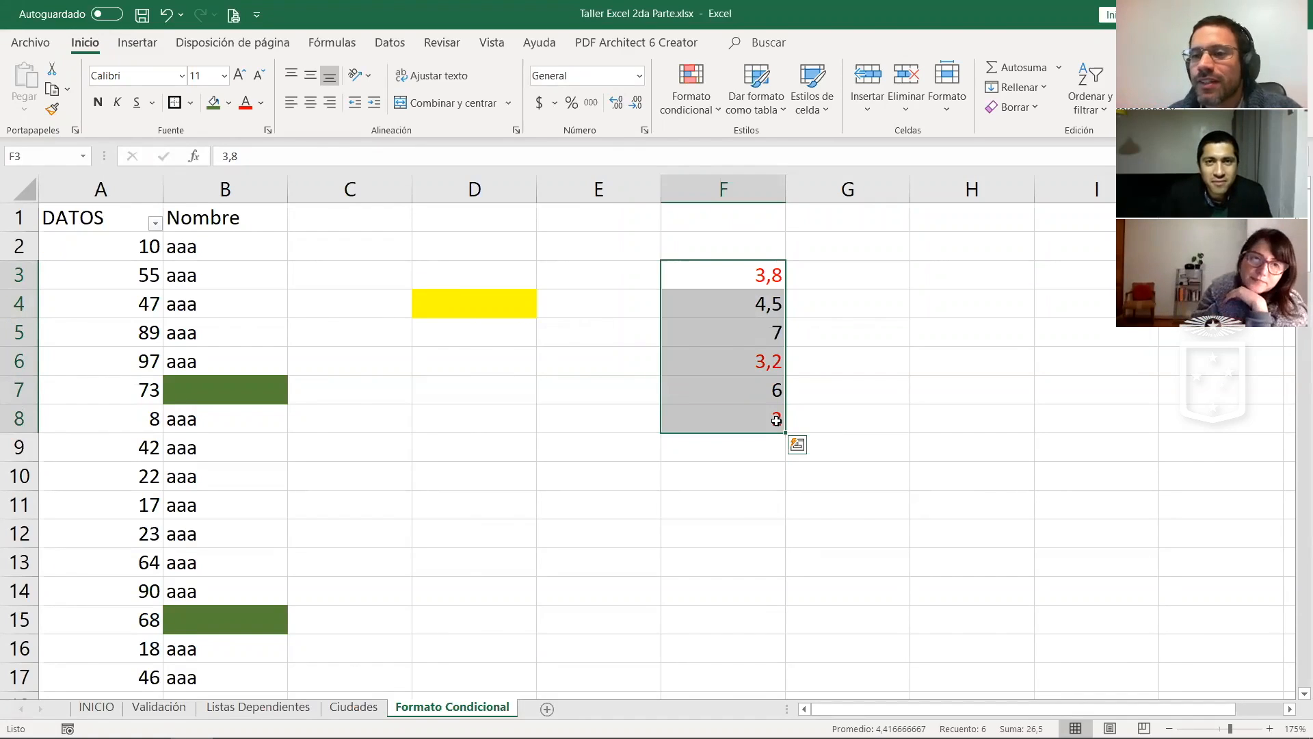
pyautogui.moveTo(741, 273); pyautogui.dragTo(725, 418)
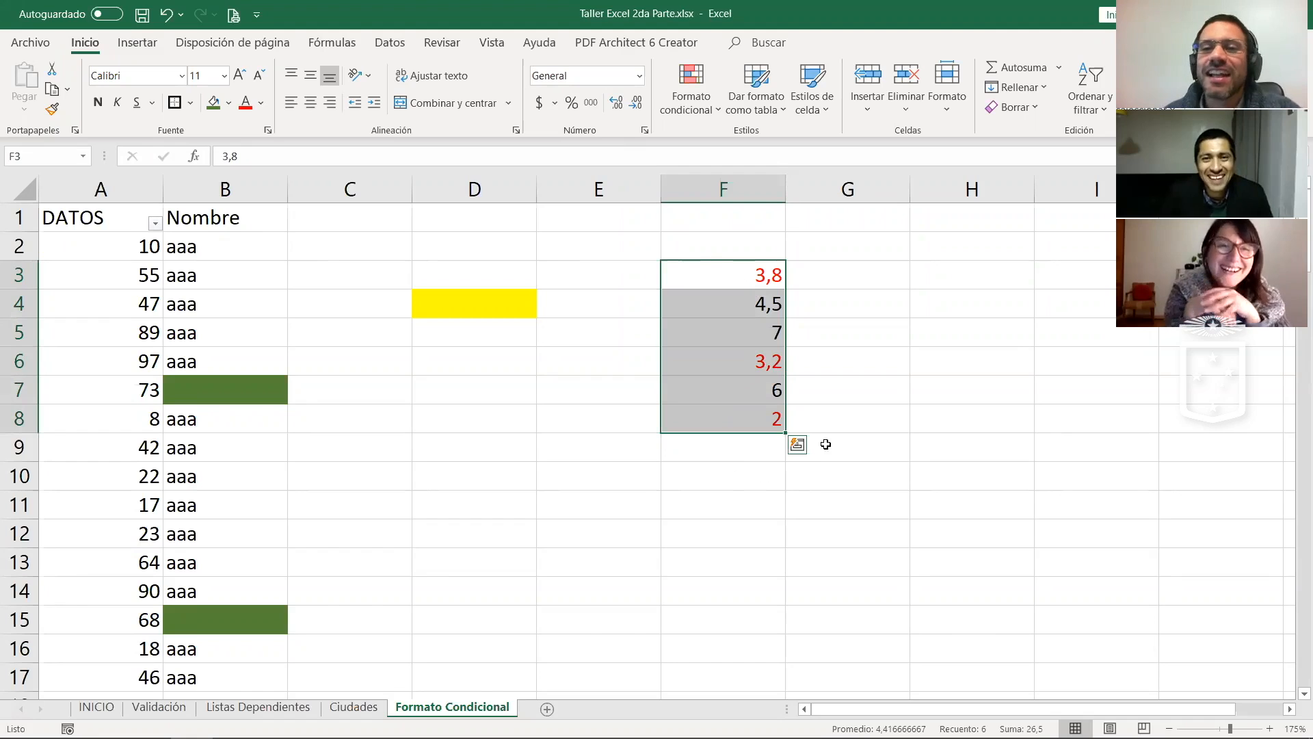
pyautogui.click(807, 390)
pyautogui.moveTo(750, 273); pyautogui.dragTo(745, 414)
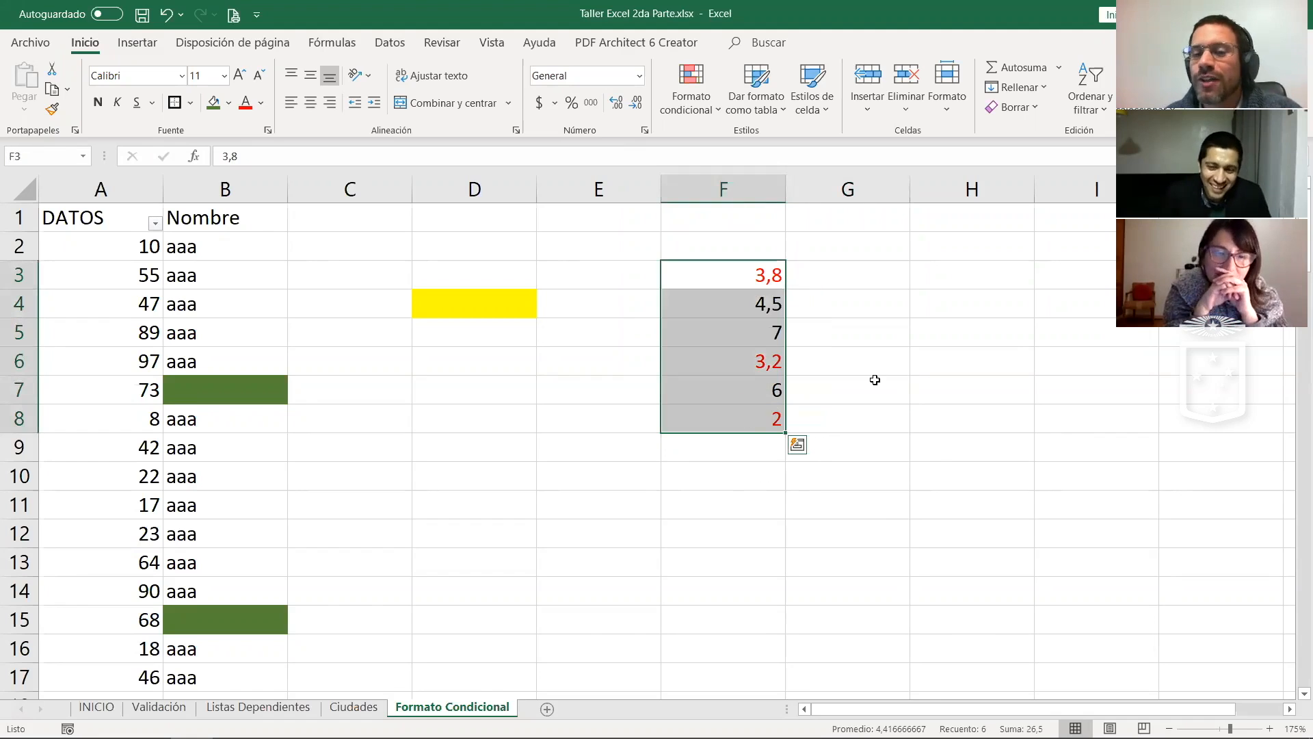
pyautogui.click(875, 378)
pyautogui.click(739, 448)
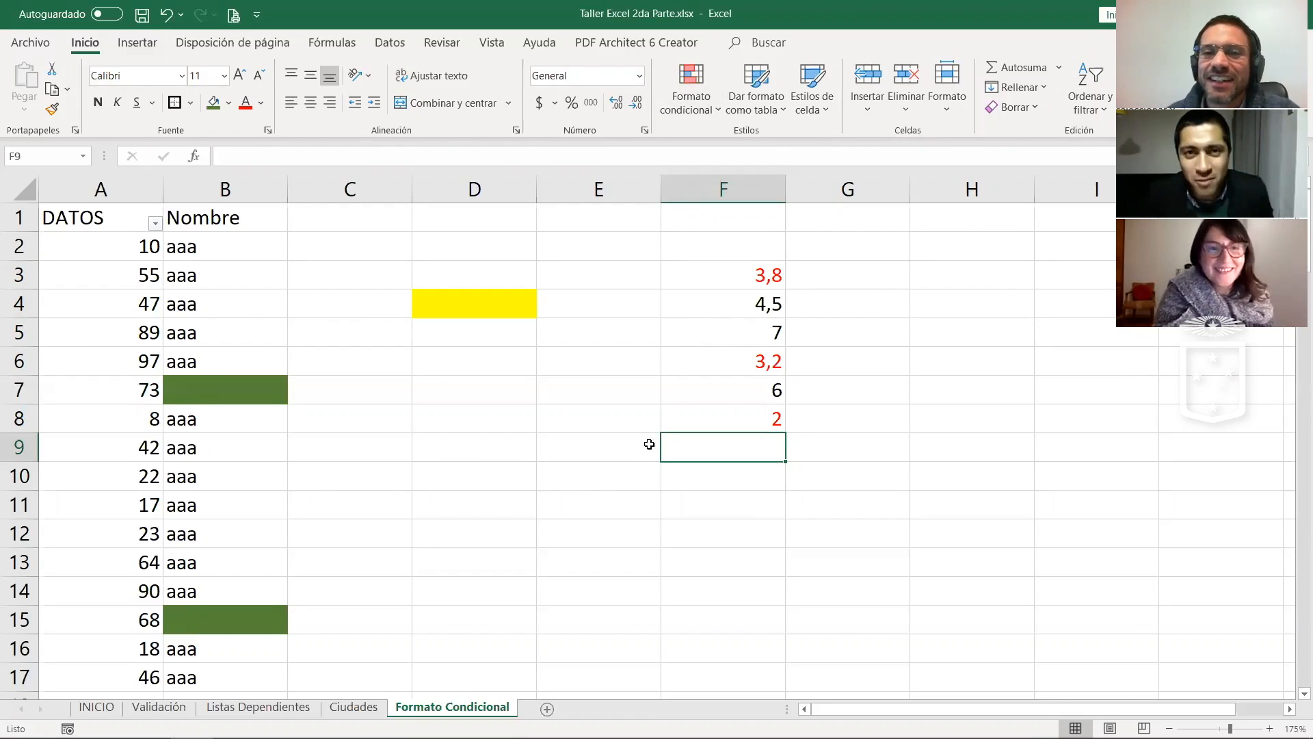
pyautogui.click(624, 385)
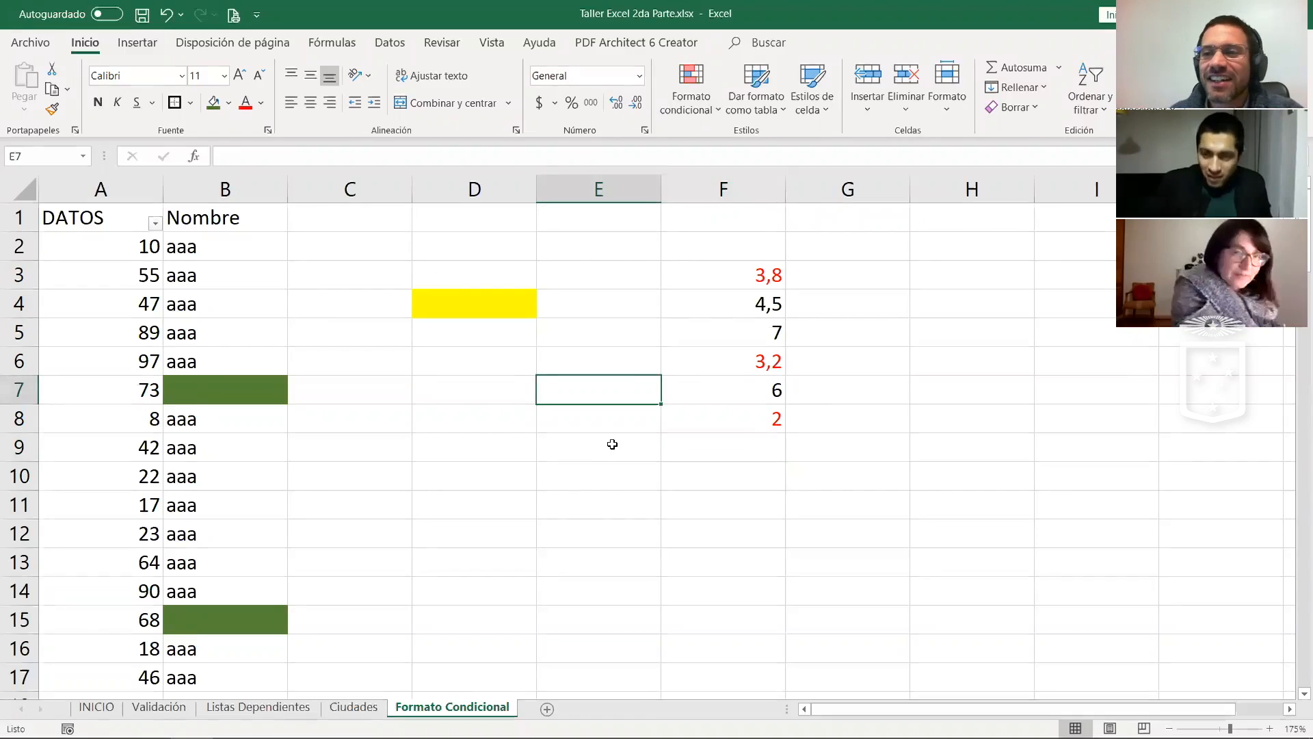
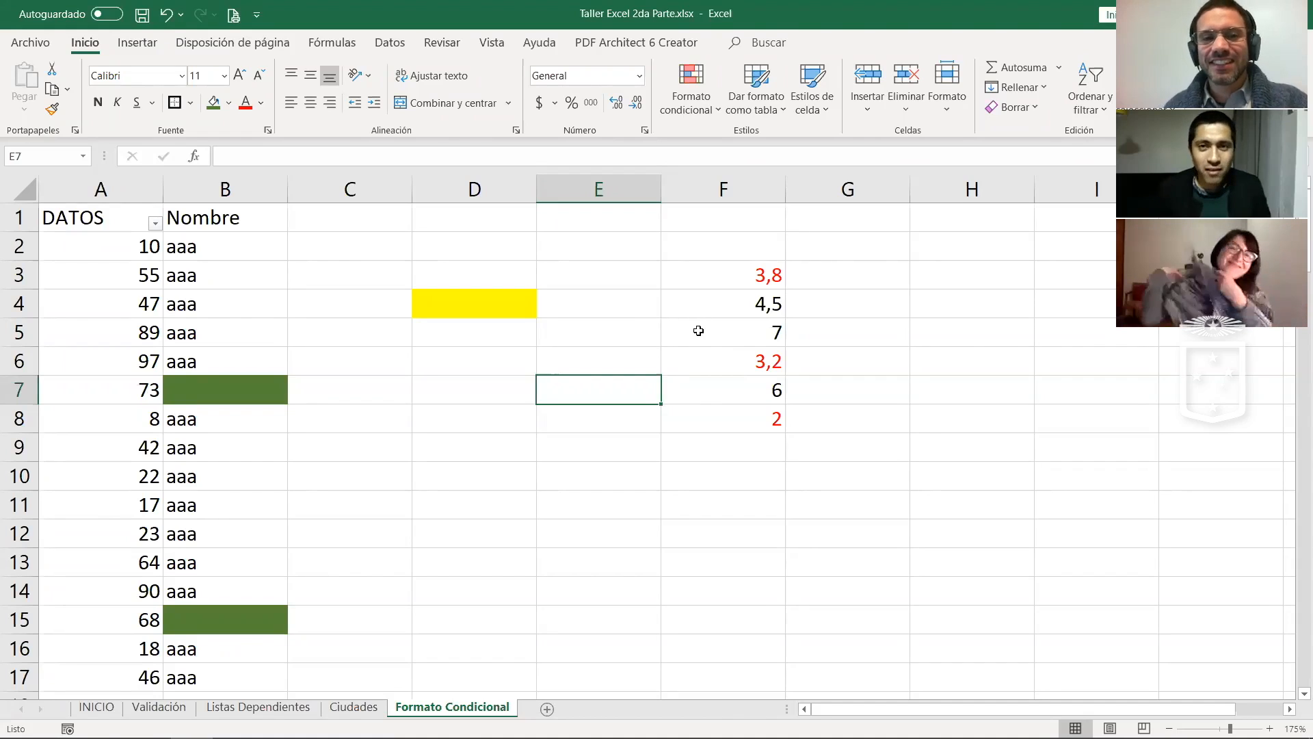
pyautogui.click(698, 327)
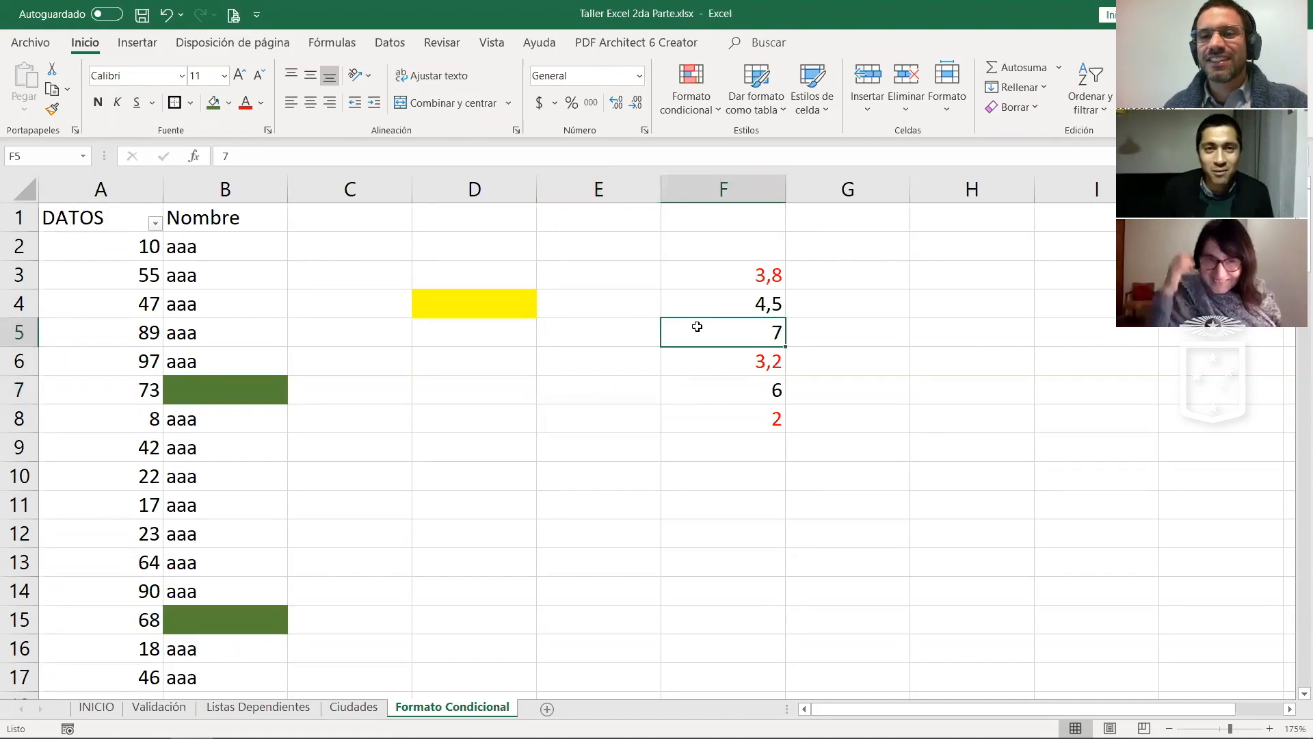
pyautogui.click(632, 326)
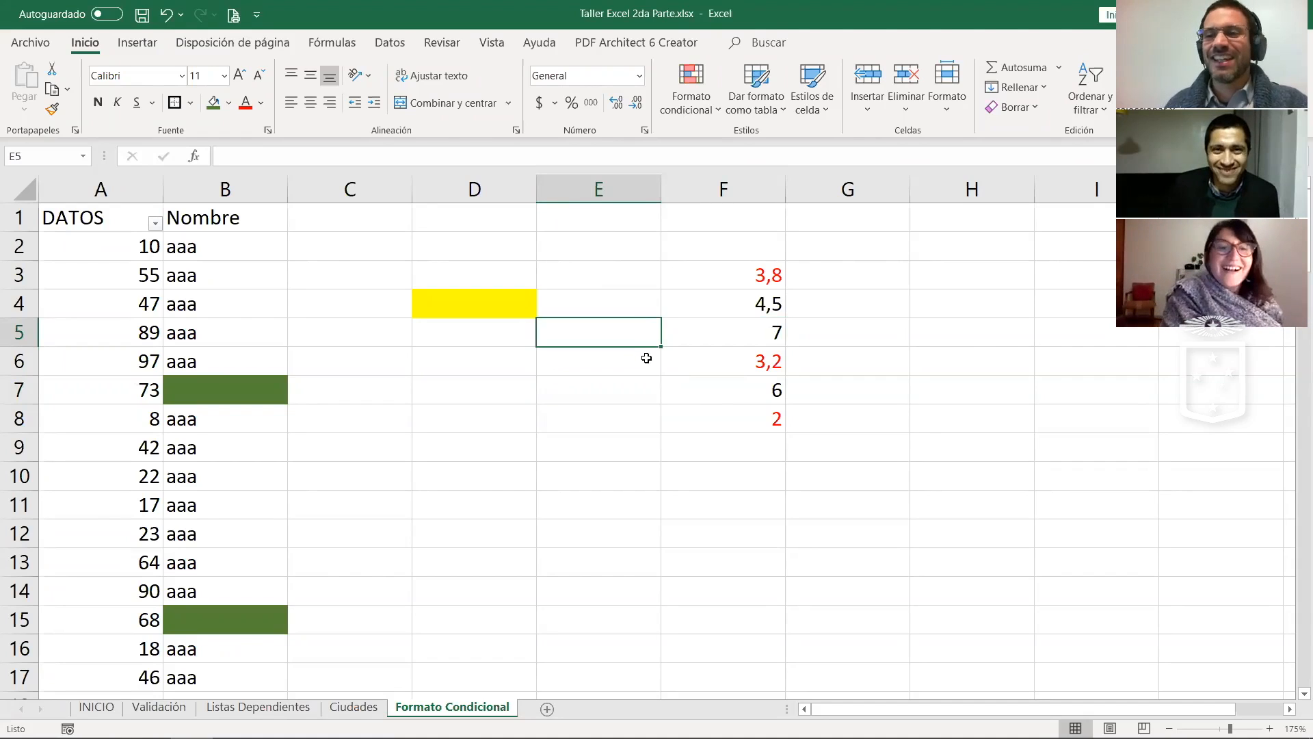
# Step: Extend the range of the green ESBLANCO conditional formatting rule on the Nombre column to =$A$1:$B$101
pyautogui.click(222, 303)
pyautogui.click(197, 382)
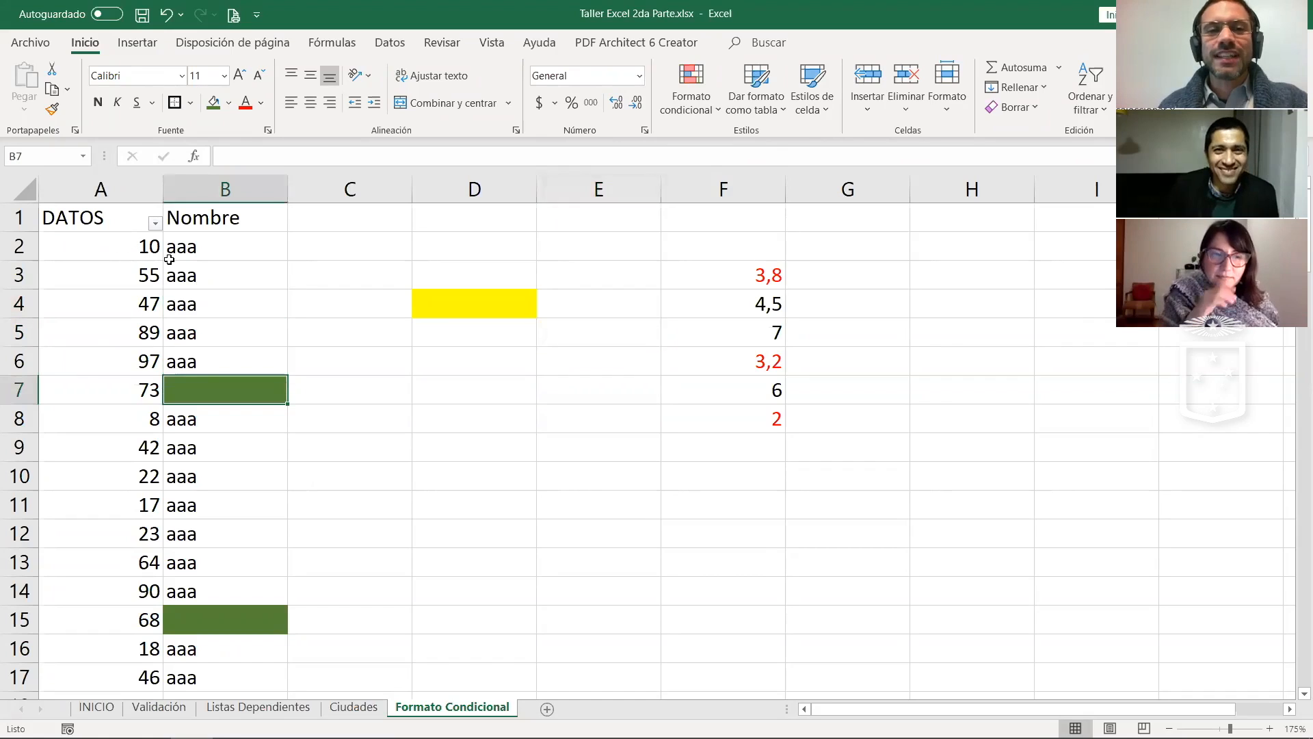
pyautogui.click(711, 99)
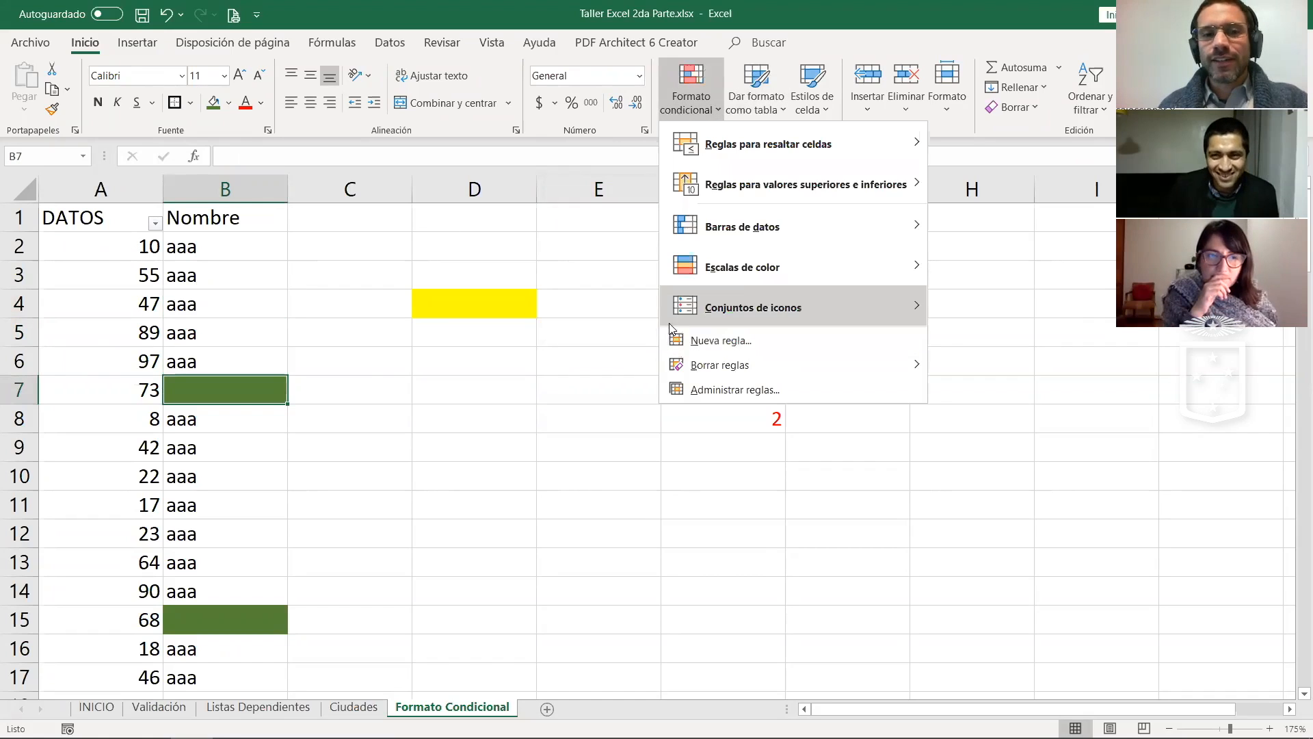
pyautogui.click(723, 390)
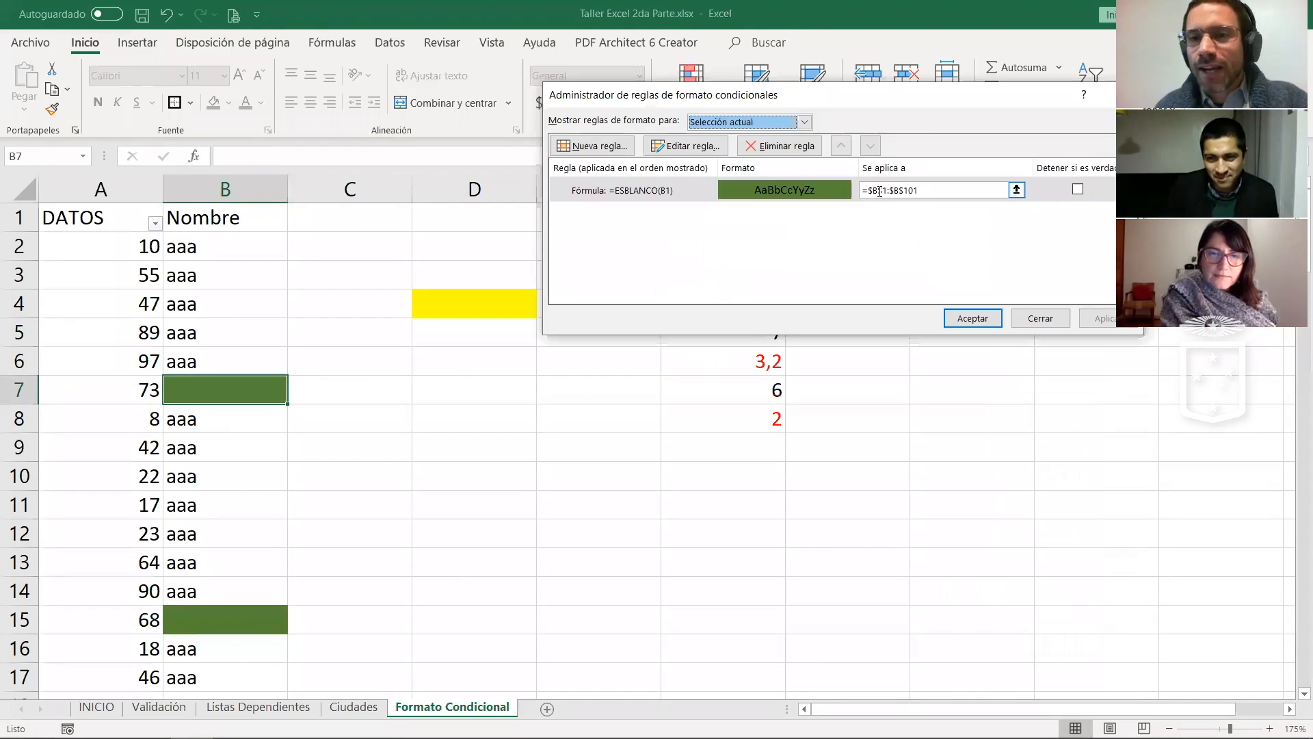
pyautogui.click(880, 190)
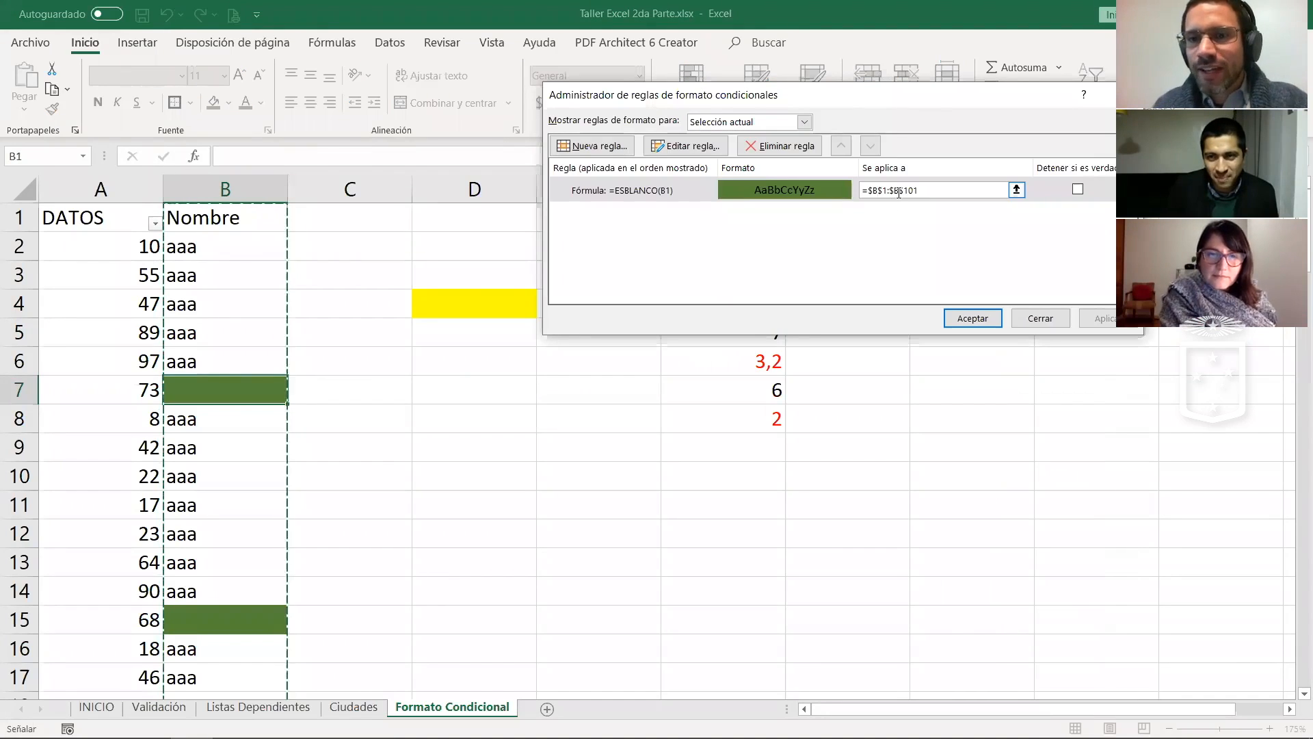
pyautogui.press('BackSpace')
pyautogui.write('a')
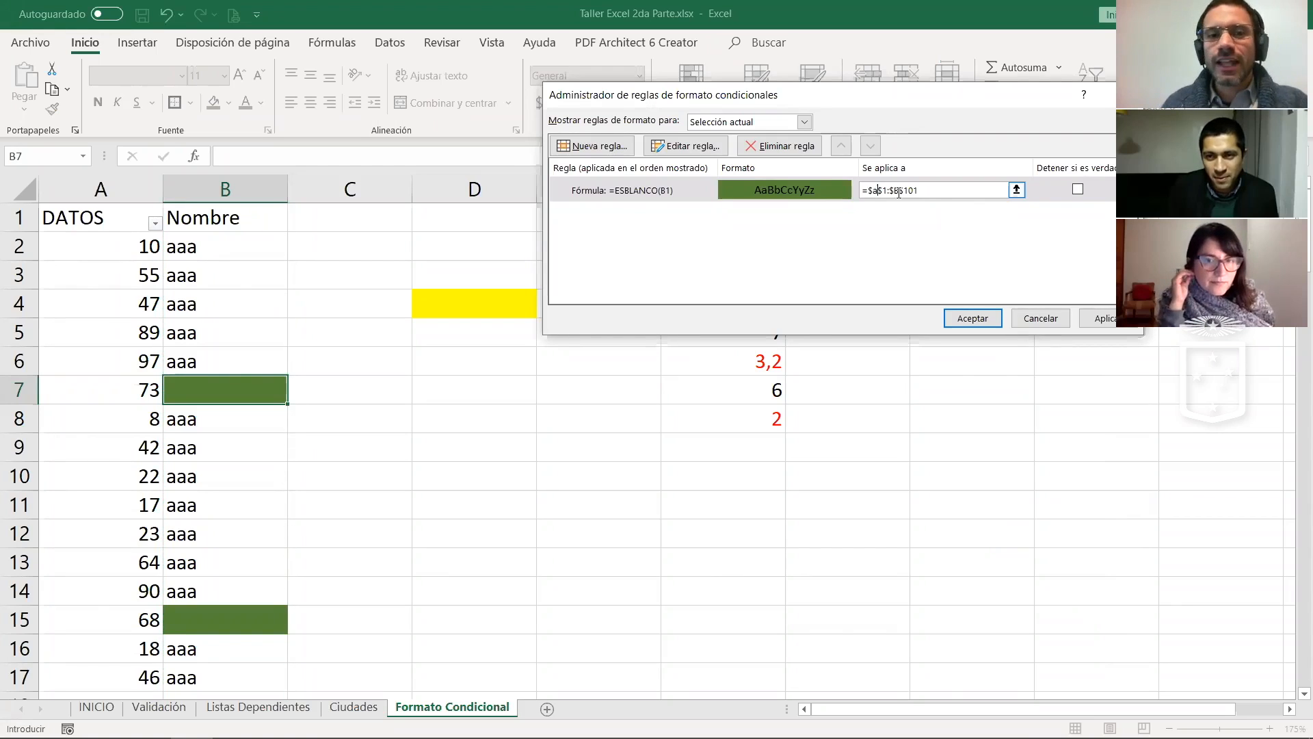
pyautogui.press('Return')
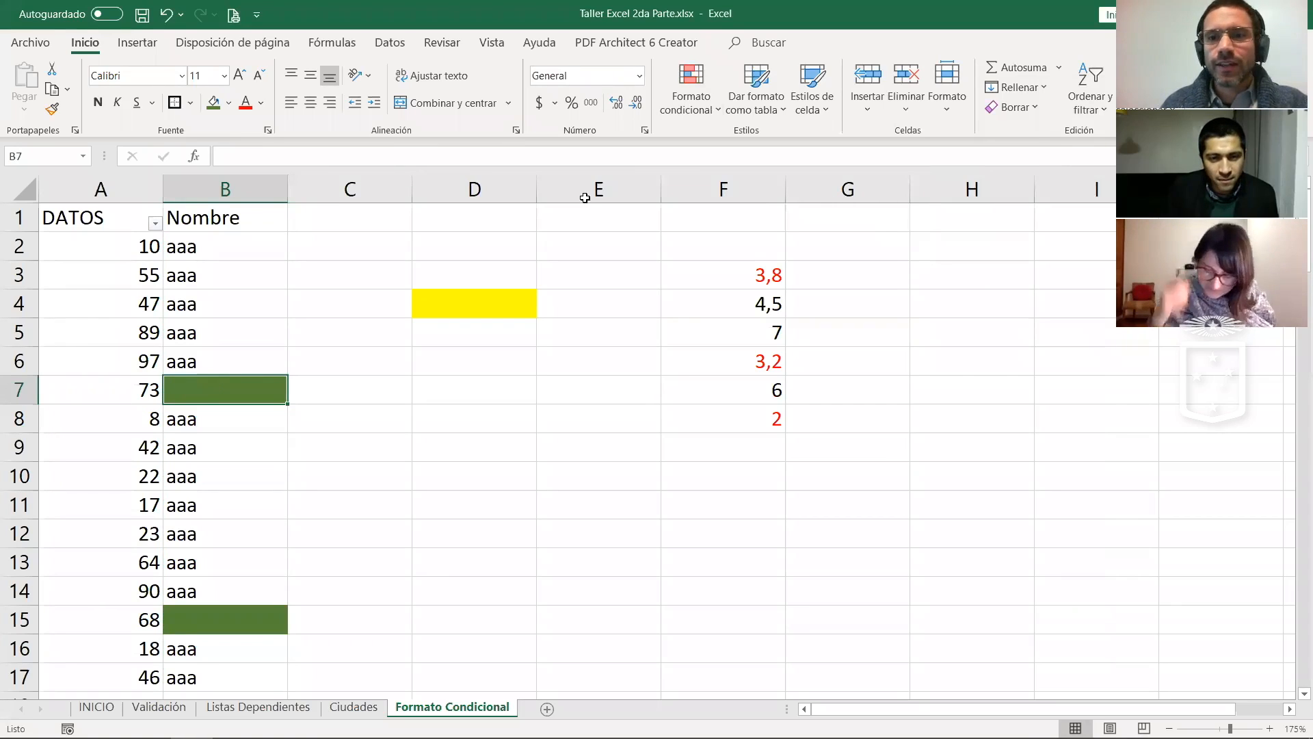
# Step: Try fixing the column reference in the green rule by changing its formula to =ESBLANCO($A1), and apply the change
pyautogui.click(691, 95)
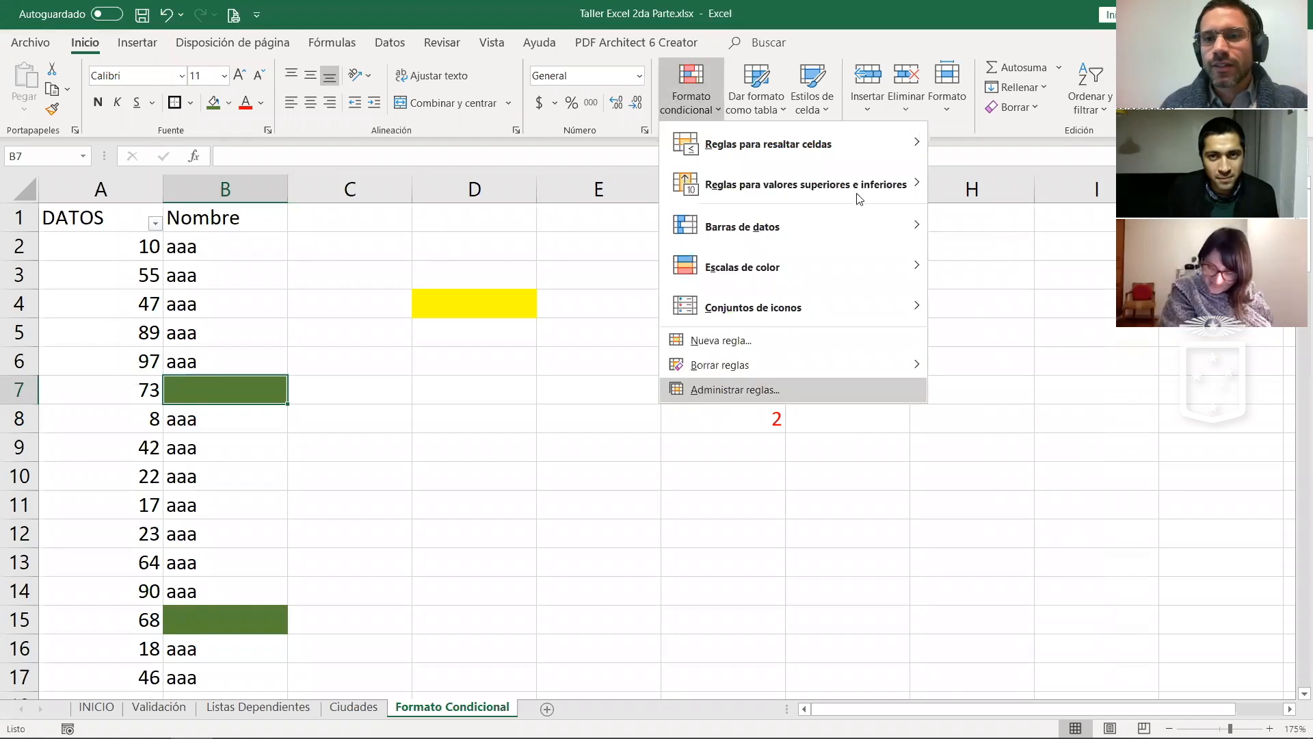
pyautogui.click(703, 389)
pyautogui.doubleClick(706, 186)
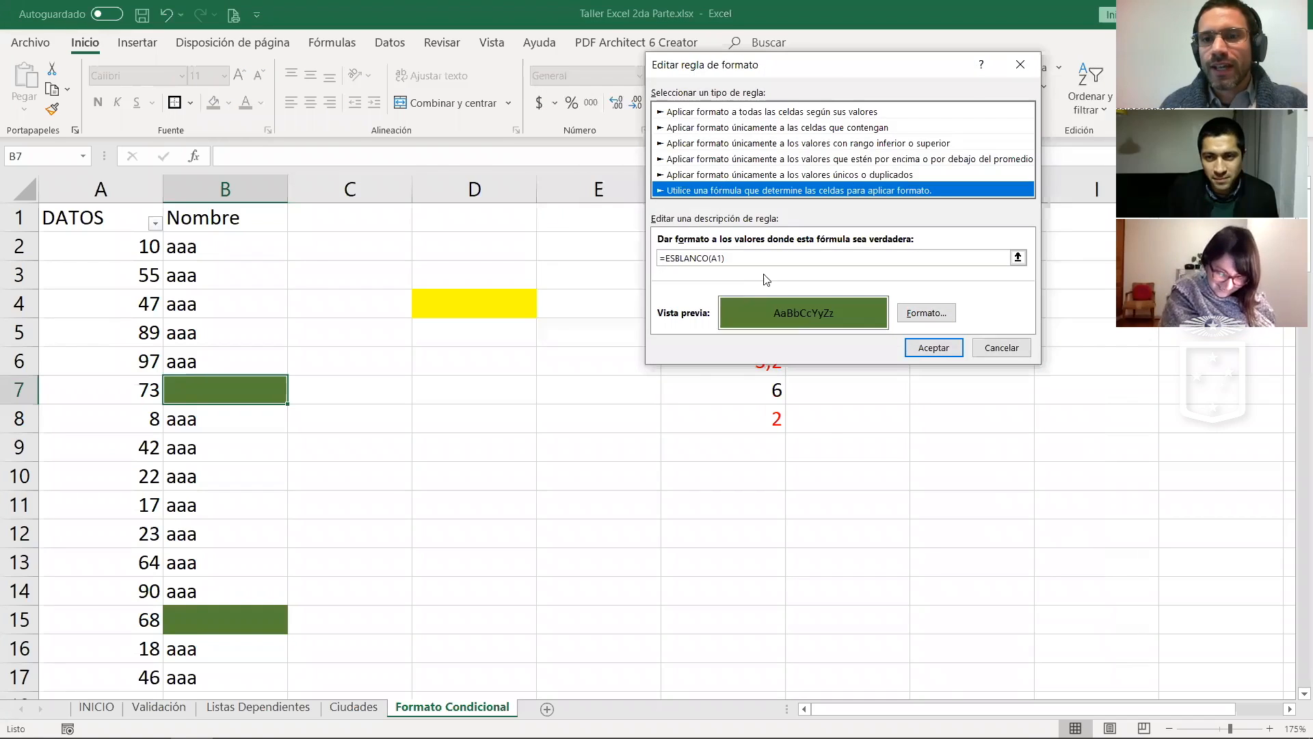
pyautogui.click(711, 258)
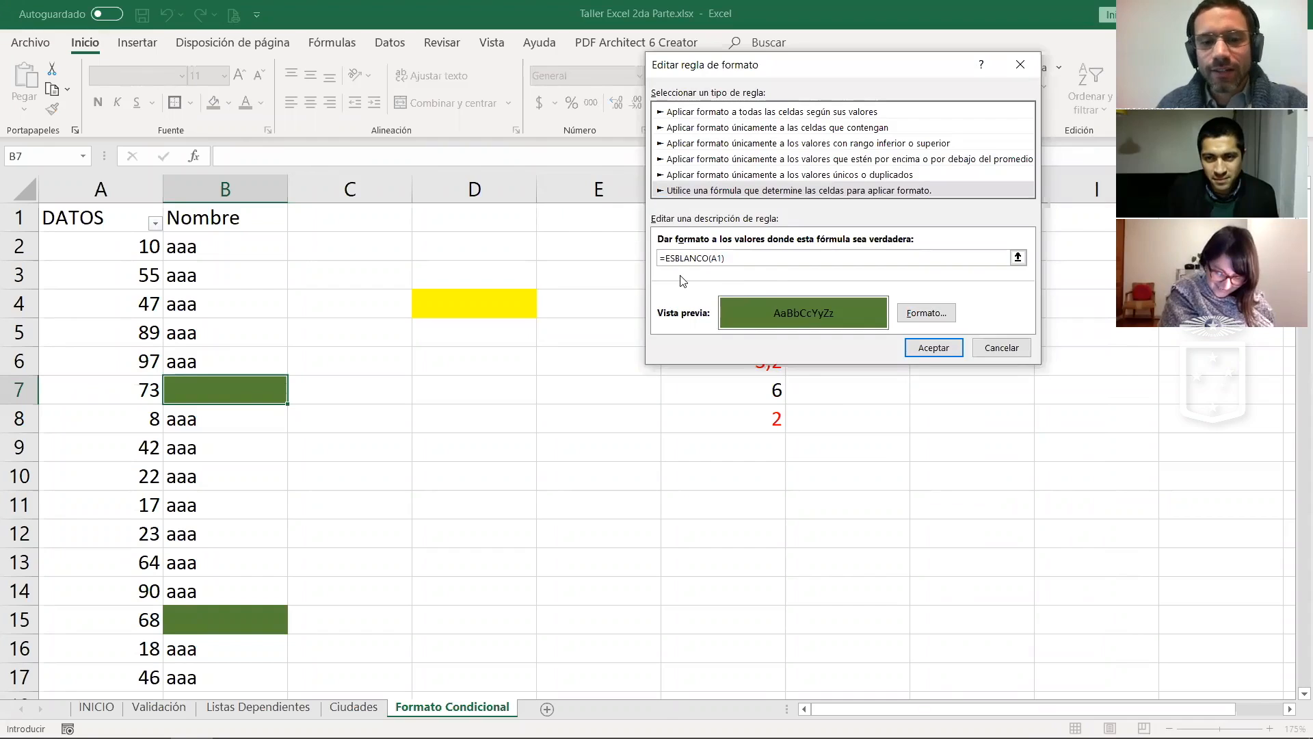
pyautogui.write('$')
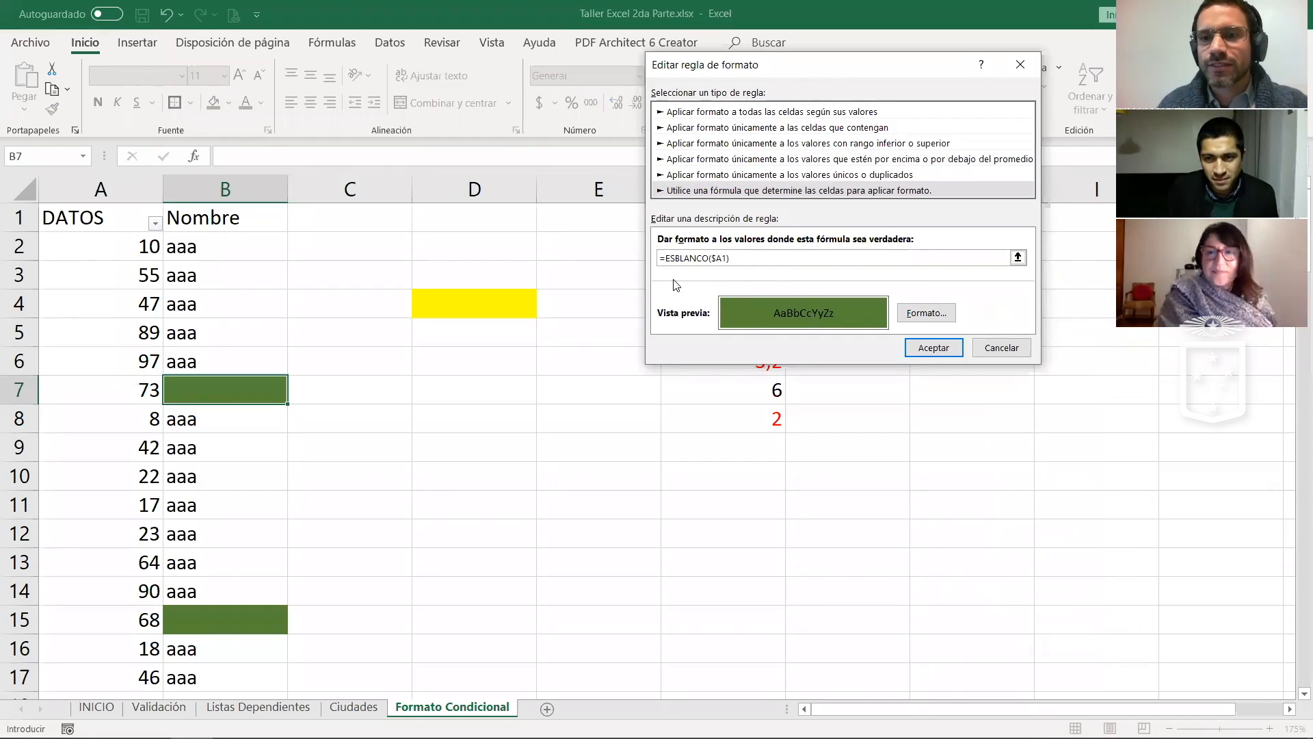
pyautogui.click(942, 349)
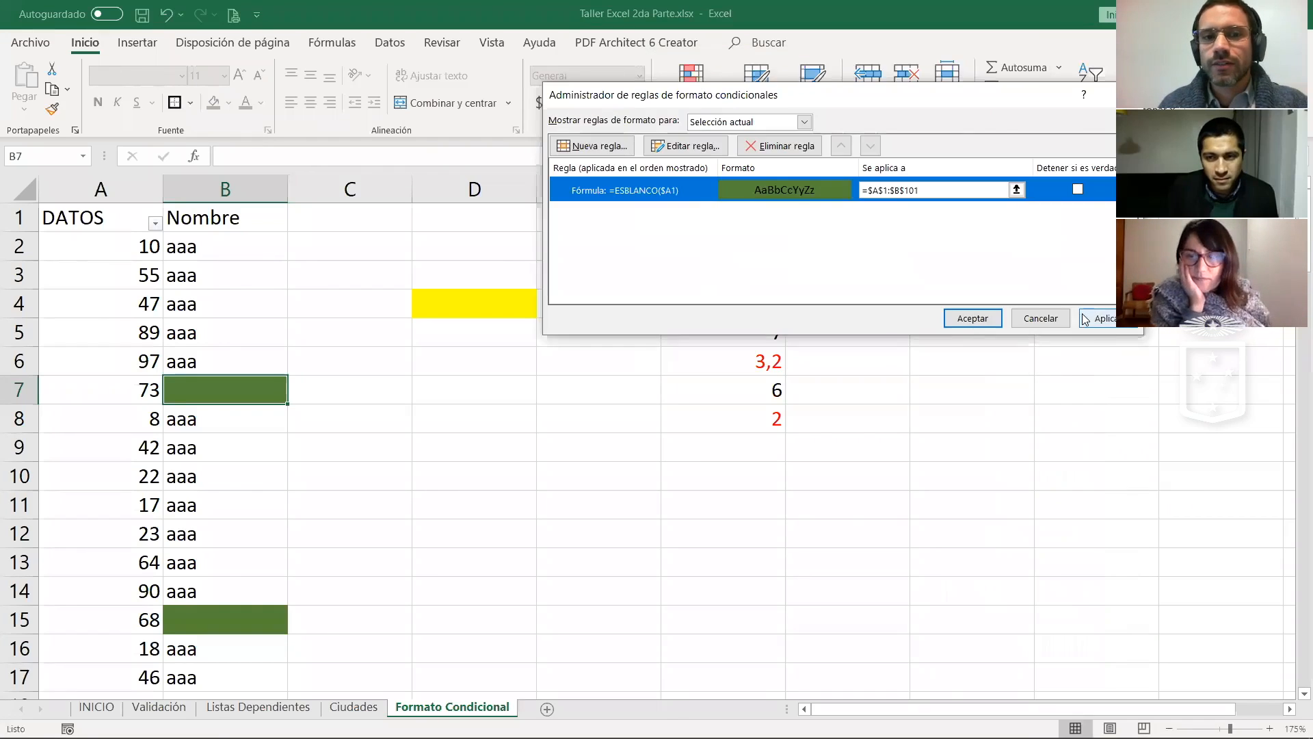
pyautogui.click(1087, 318)
# Step: Review the green rule's formula and applied range, and close the rules manager
pyautogui.doubleClick(695, 189)
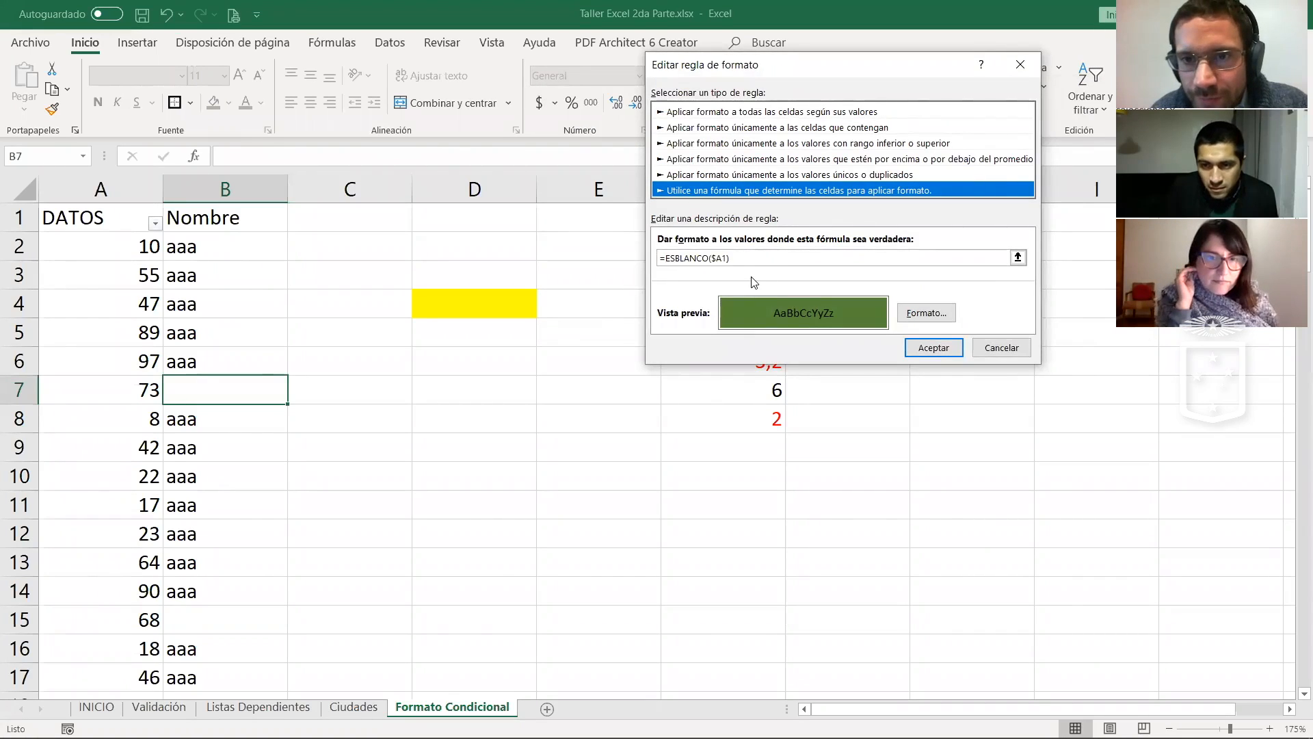
pyautogui.click(740, 257)
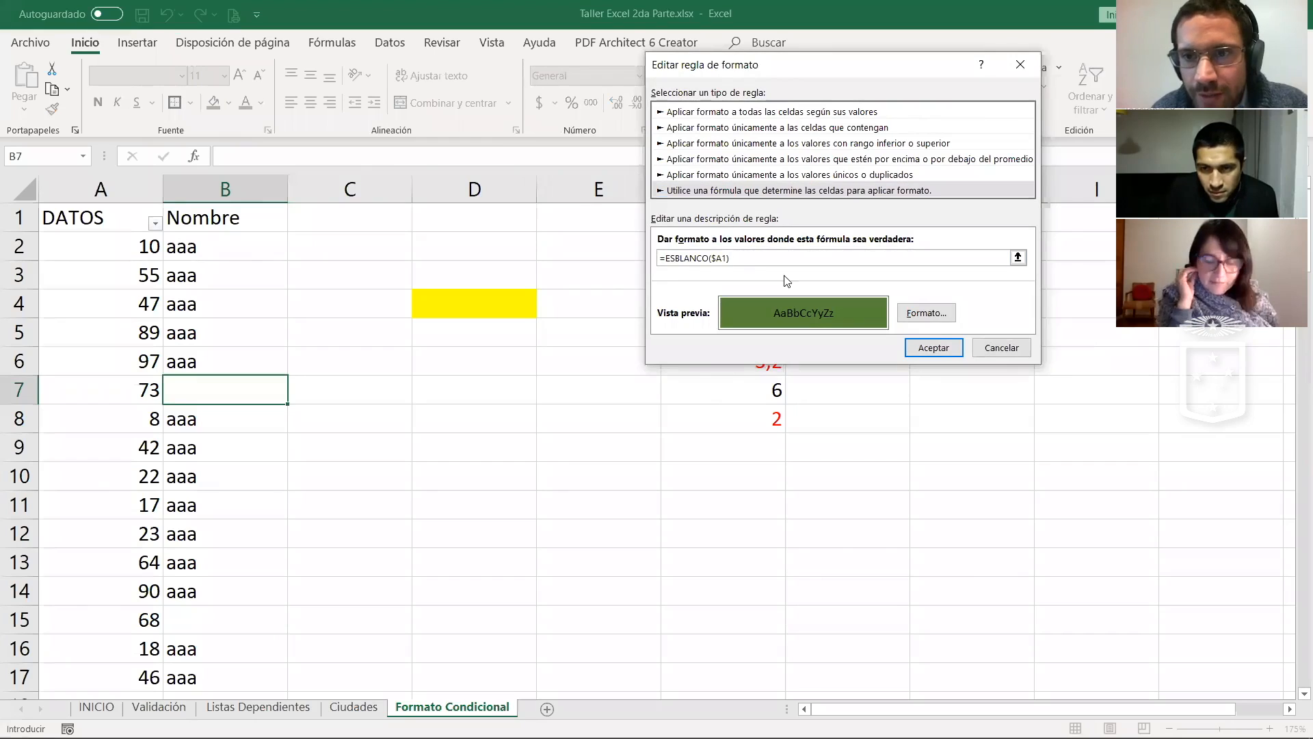
pyautogui.click(933, 347)
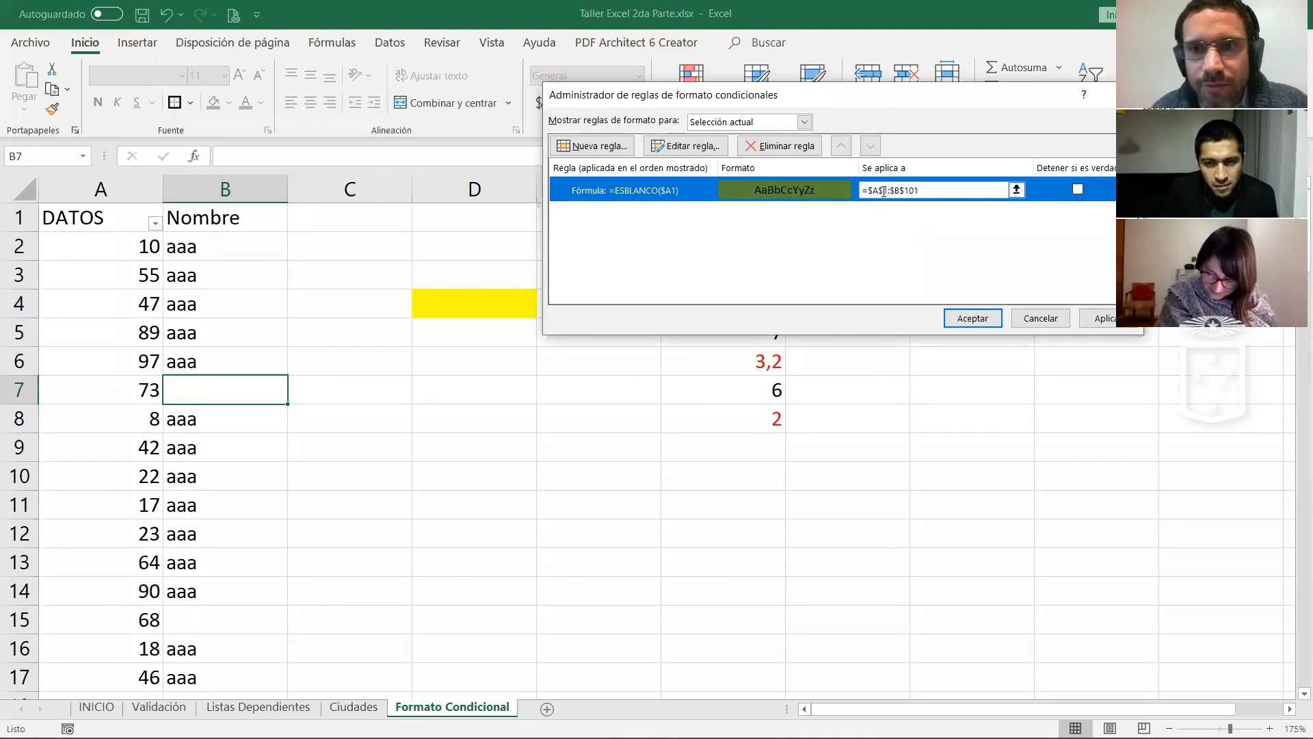
pyautogui.click(877, 191)
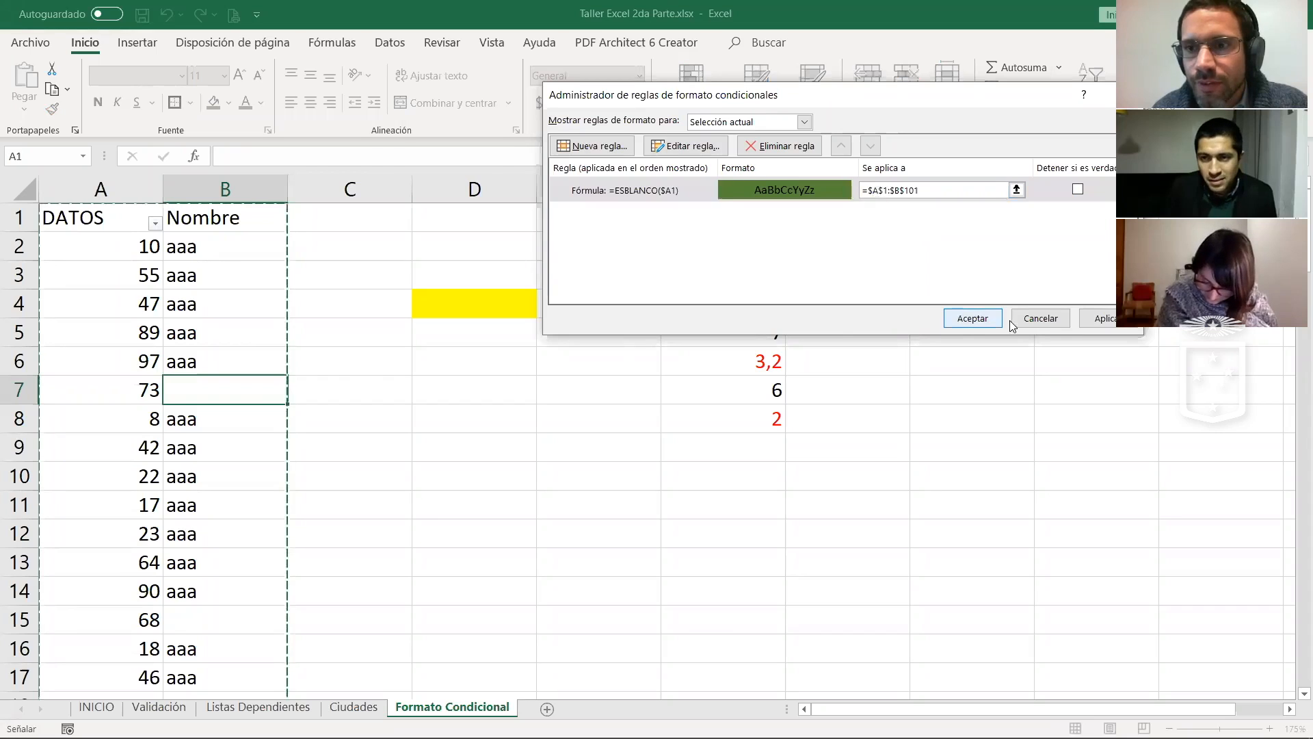
pyautogui.click(1098, 320)
pyautogui.click(958, 322)
# Step: Check the highlighting in columns A and B and undo the last change to the rule's formula
pyautogui.click(350, 438)
pyautogui.scroll(-6, 282, 438)
pyautogui.scroll(6, 282, 438)
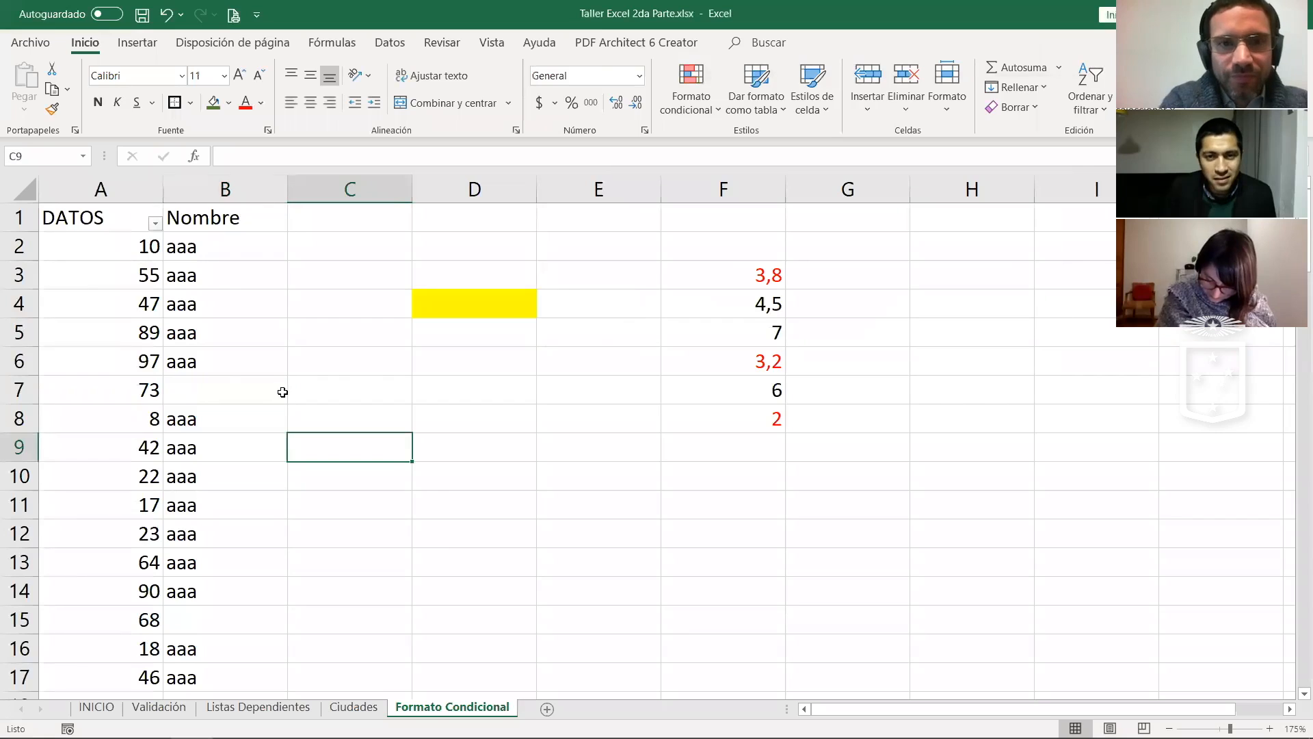
pyautogui.hotkey('ctrl', 'z')
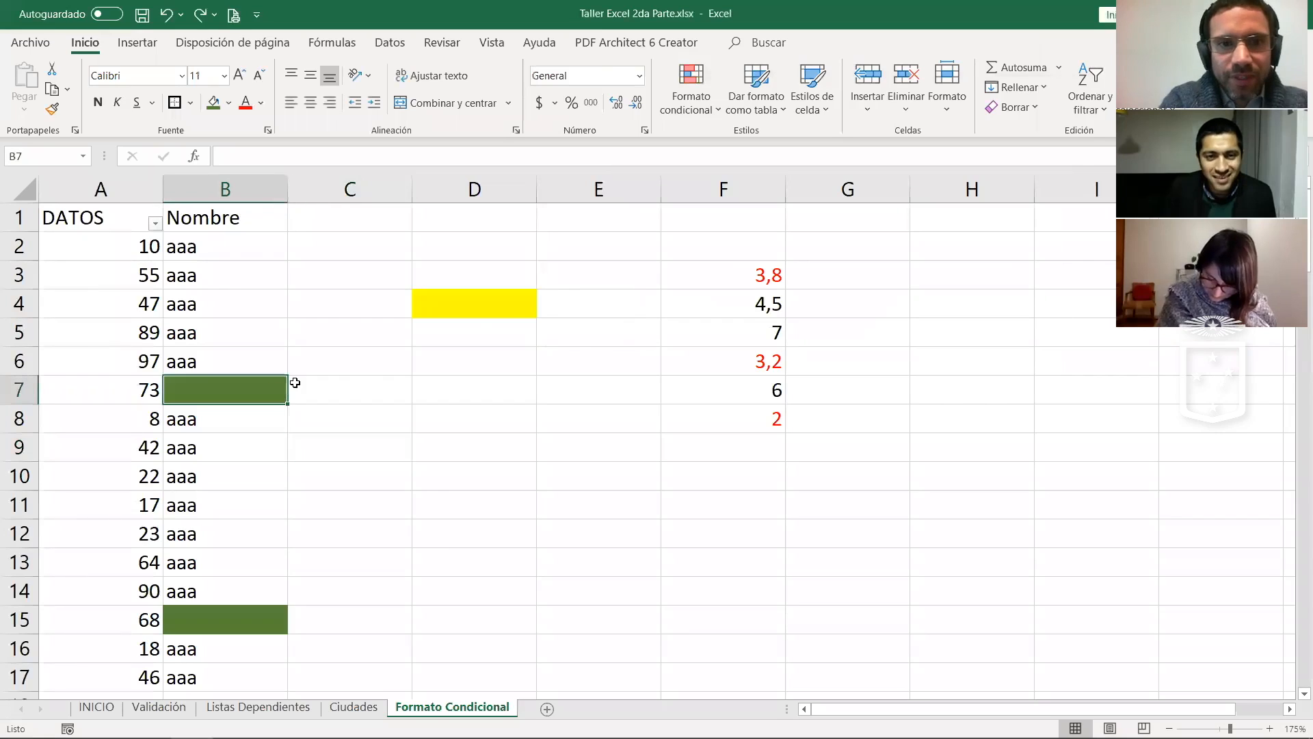
# Step: Reopen the green rule from cell B7 and change its formula to =ESBLANCO($A2)
pyautogui.click(679, 117)
pyautogui.click(725, 340)
pyautogui.doubleClick(747, 189)
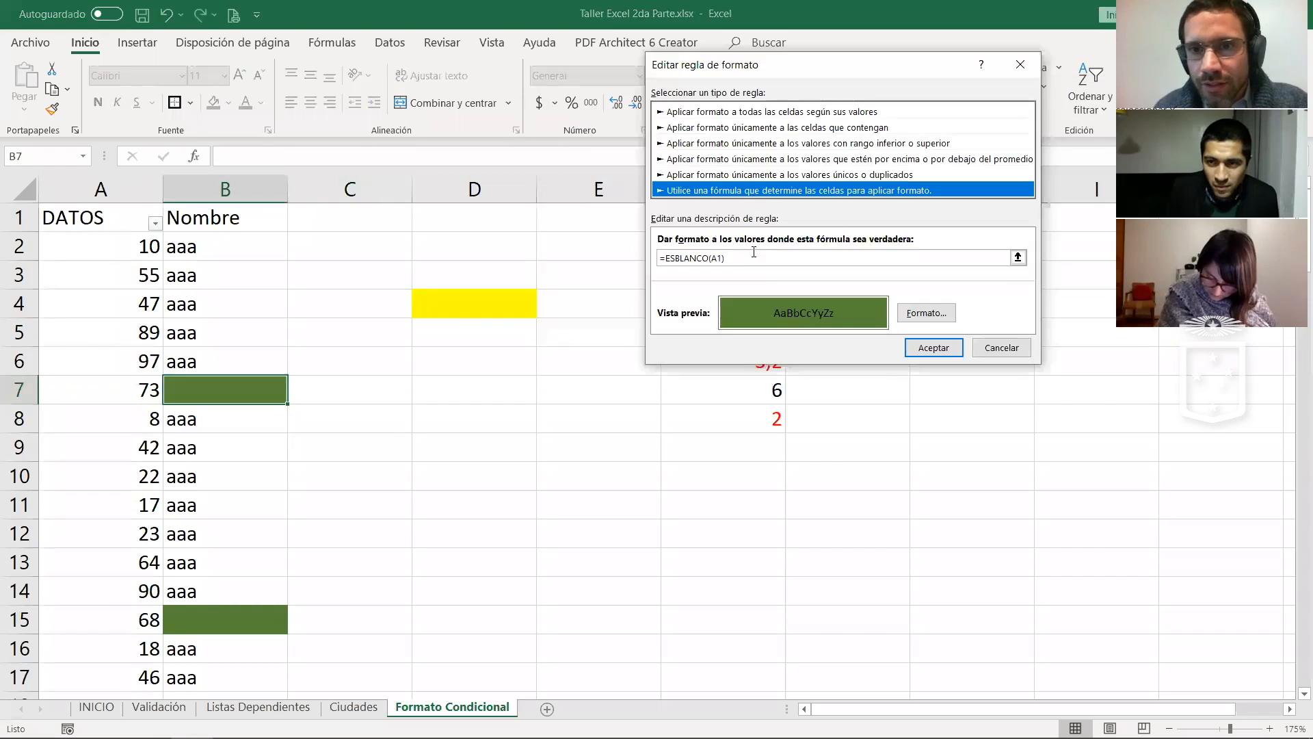
pyautogui.click(713, 258)
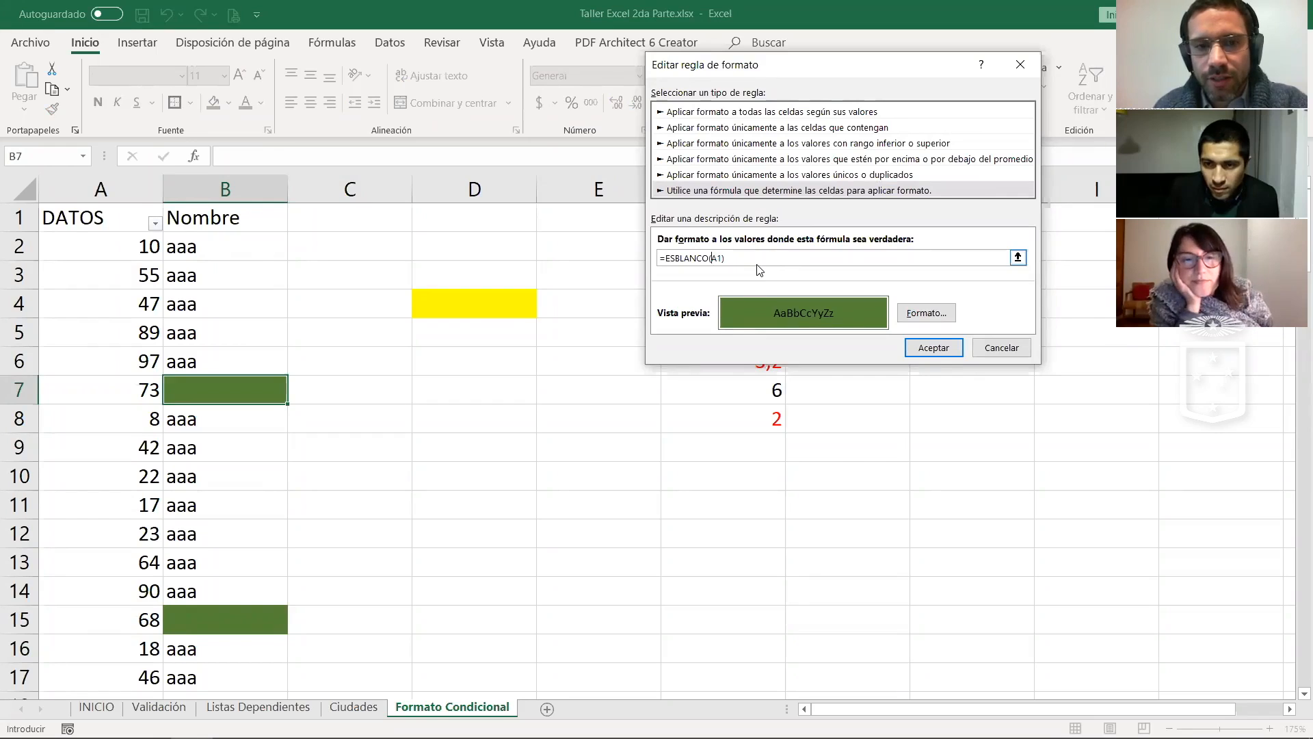
pyautogui.write('$')
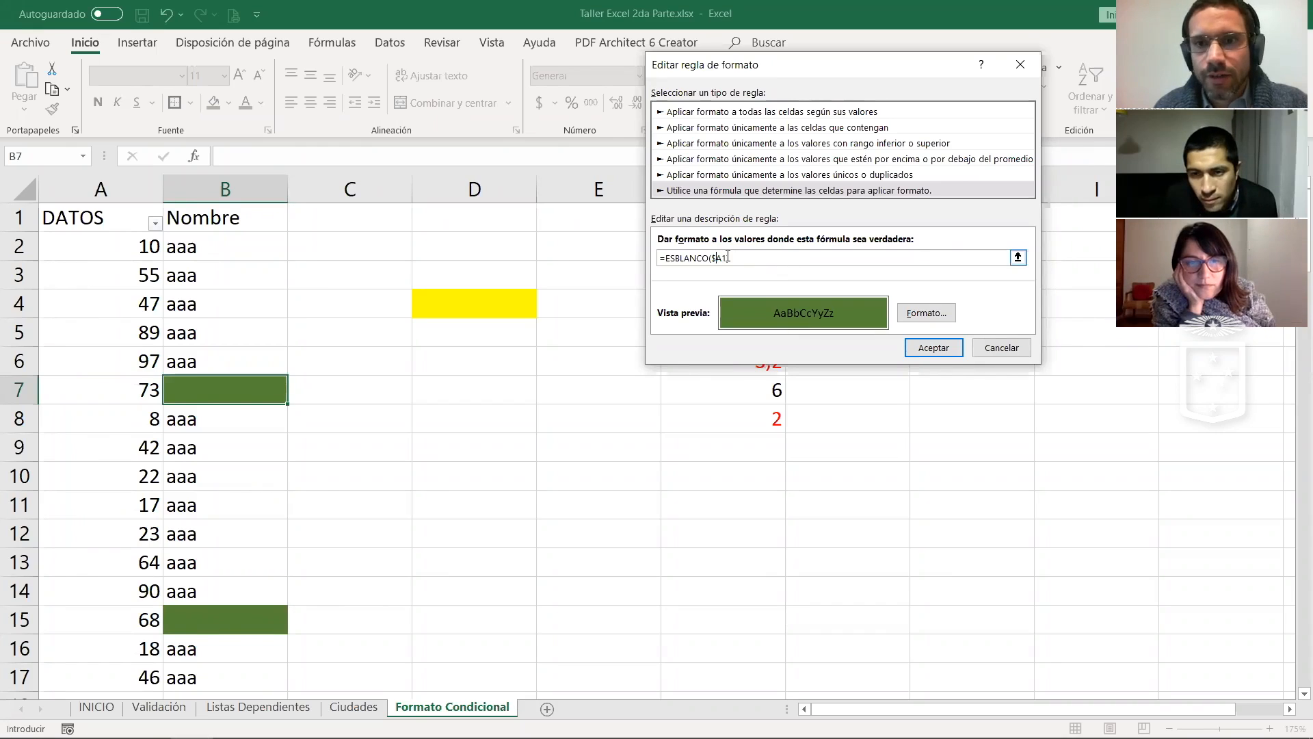
pyautogui.press('Right')
pyautogui.press('Right')
pyautogui.press('BackSpace')
pyautogui.write('2')
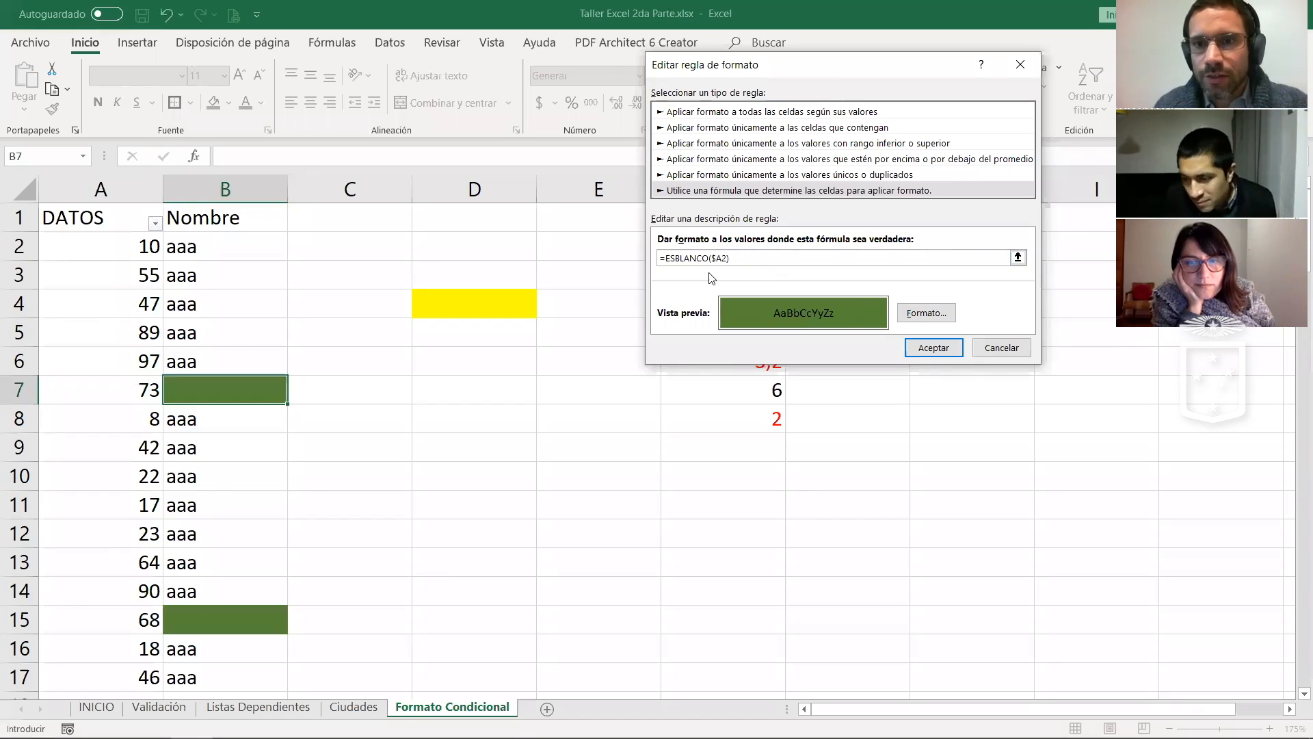
pyautogui.click(932, 347)
# Step: Set the green rule's applied range to =$A$2:$B$101 and apply the change
pyautogui.click(897, 220)
pyautogui.press('BackSpace')
pyautogui.write('2:$B$101')
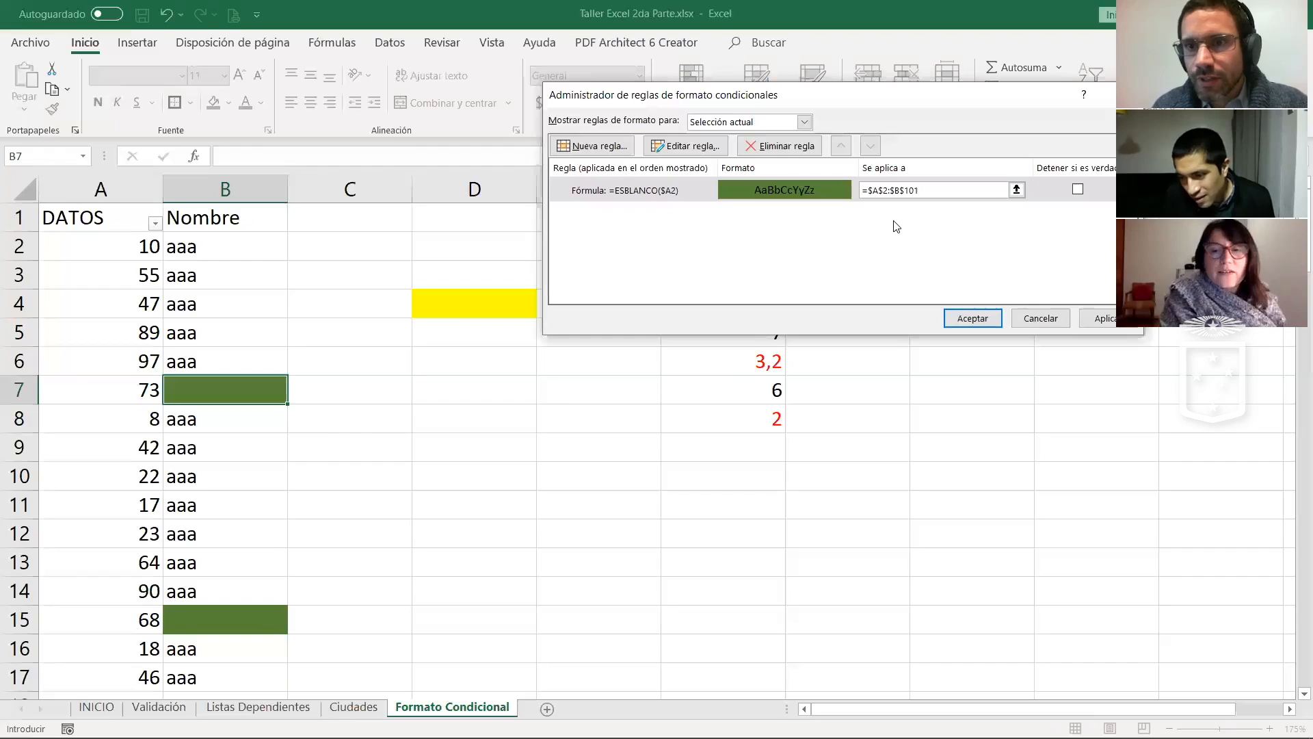
pyautogui.click(1084, 321)
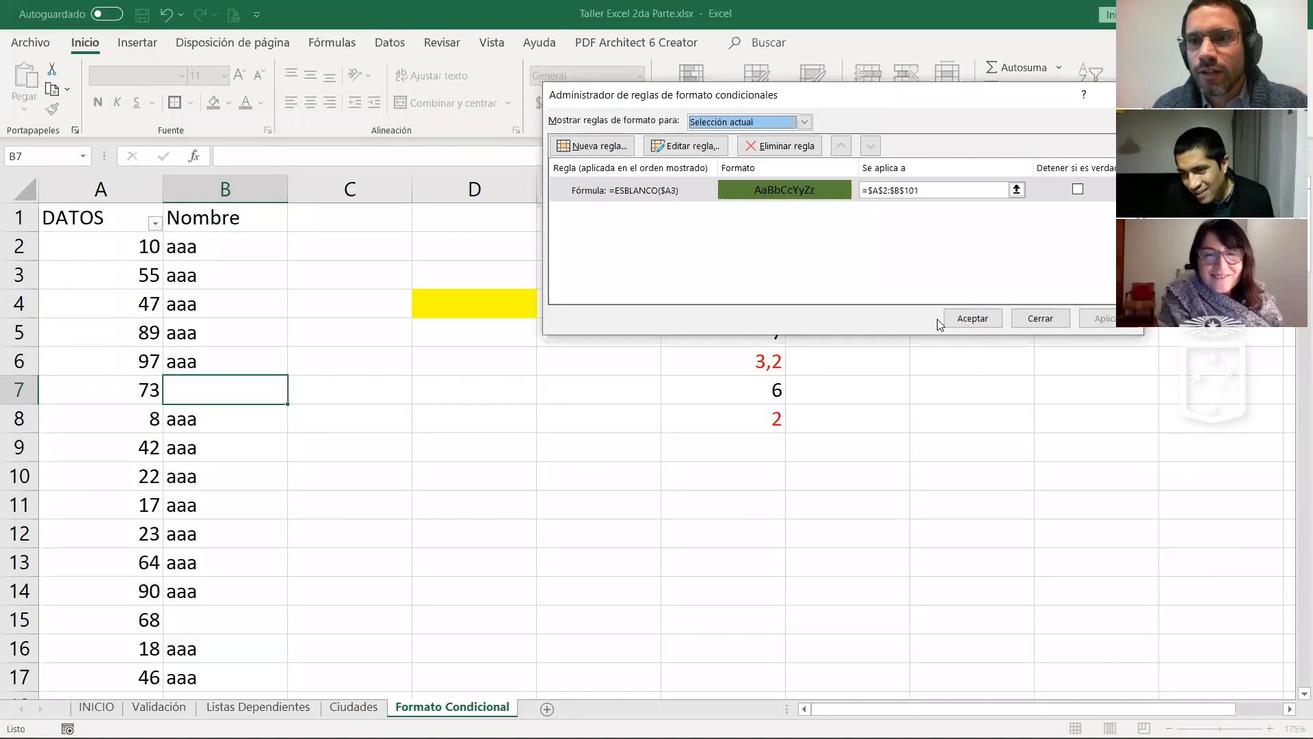
# Step: Correct the green rule's formula to =ESBLANCO($A2), apply it, and recheck the rule's definition
pyautogui.doubleClick(811, 186)
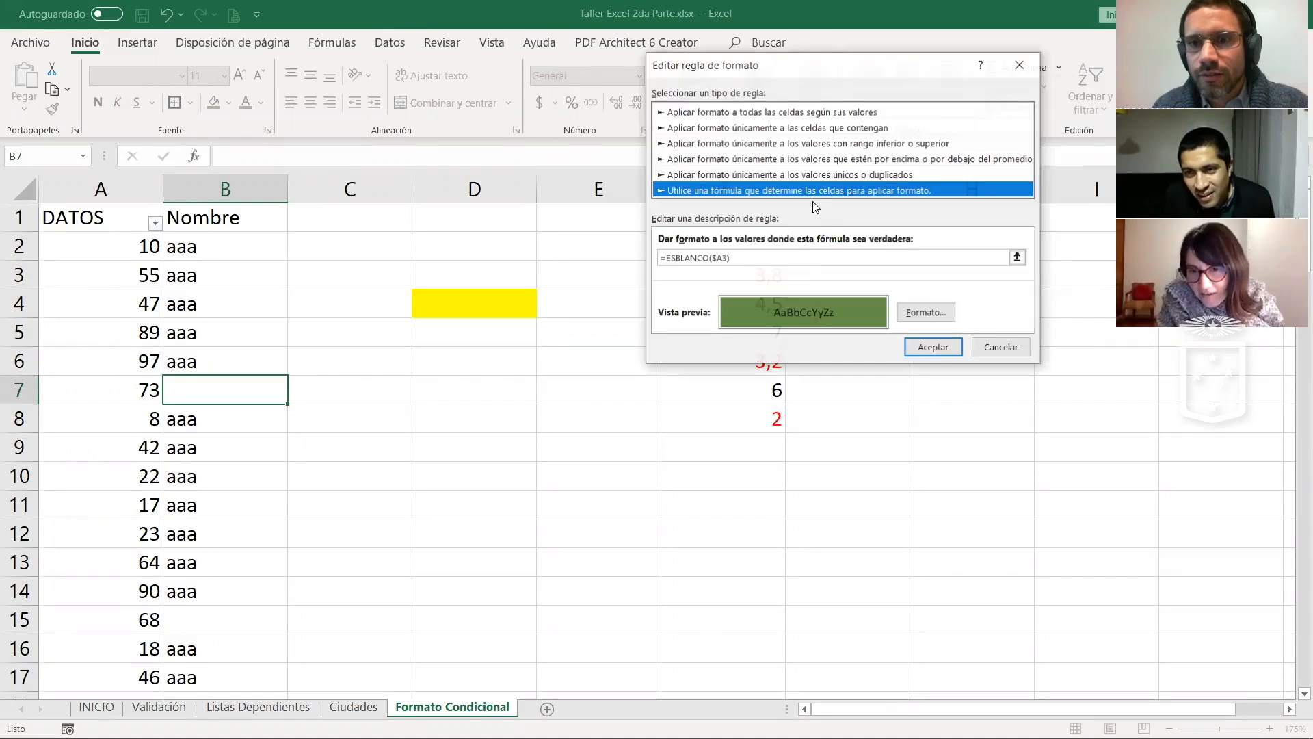
pyautogui.doubleClick(721, 259)
pyautogui.click(727, 259)
pyautogui.press('BackSpace')
pyautogui.write('2')
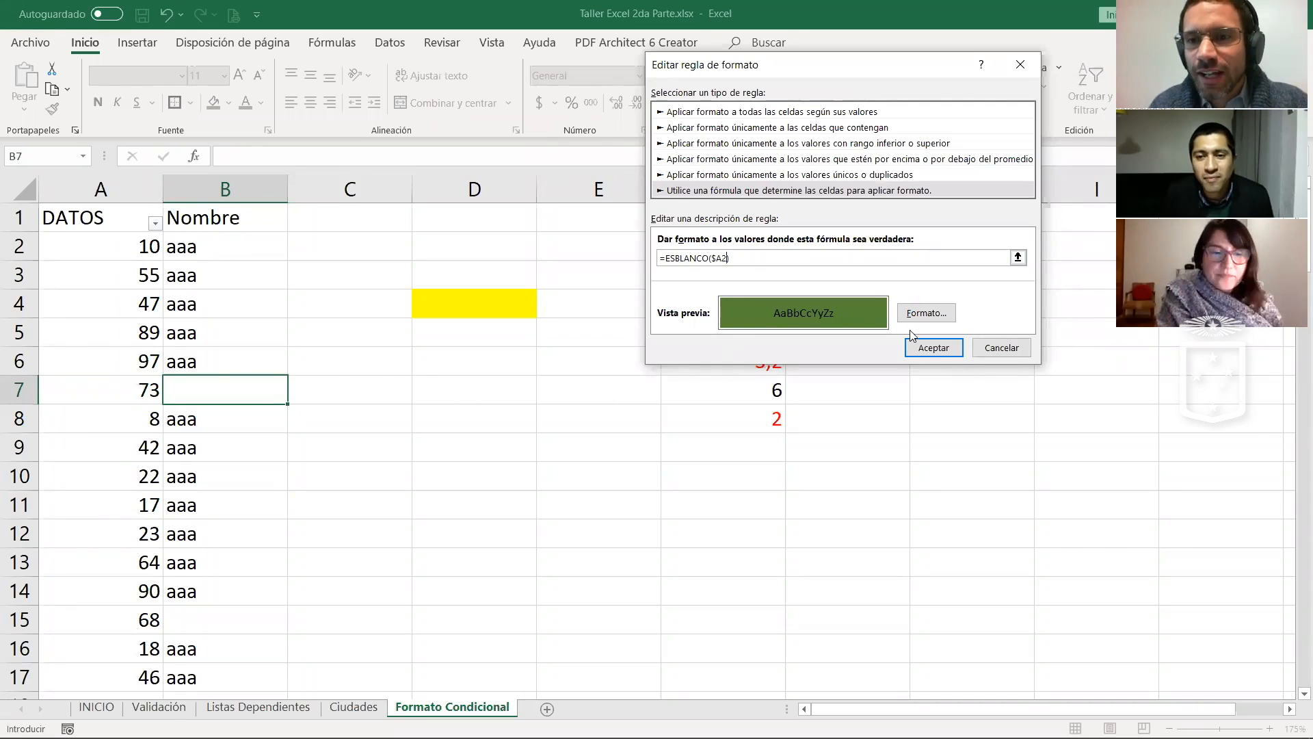
pyautogui.click(921, 348)
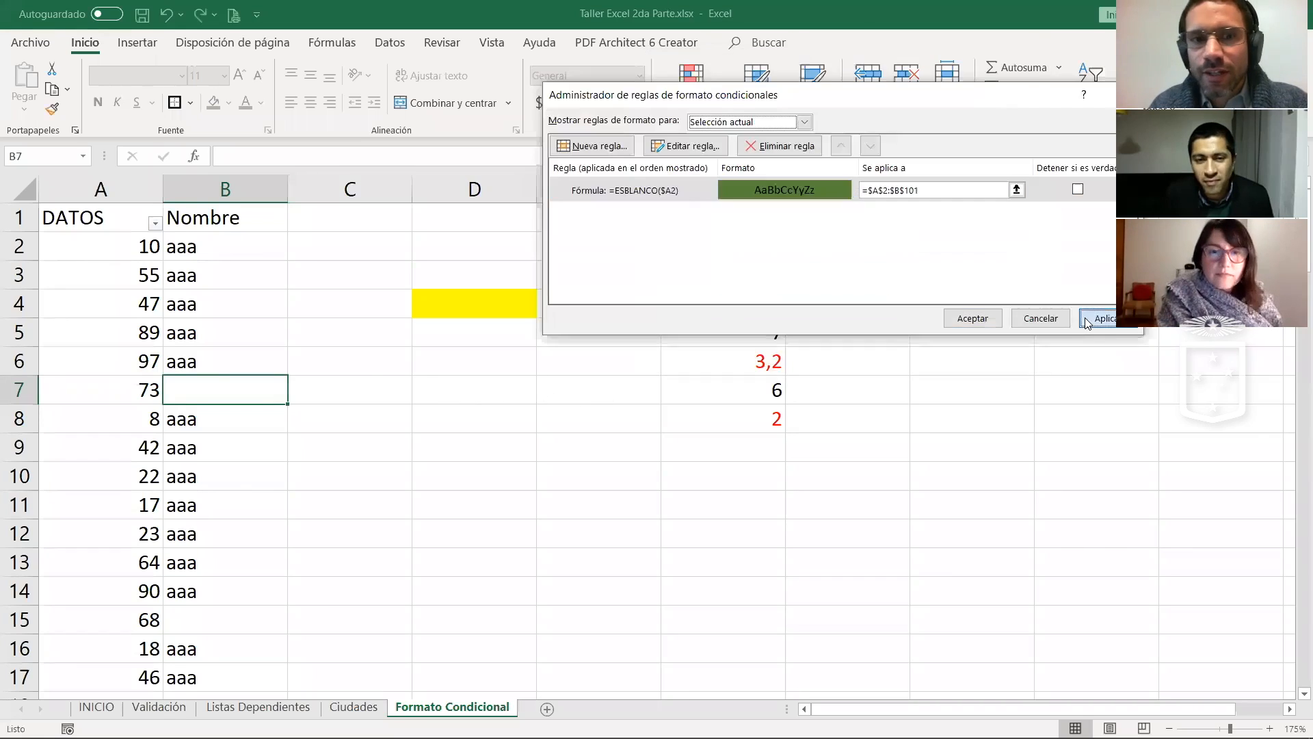
pyautogui.doubleClick(852, 191)
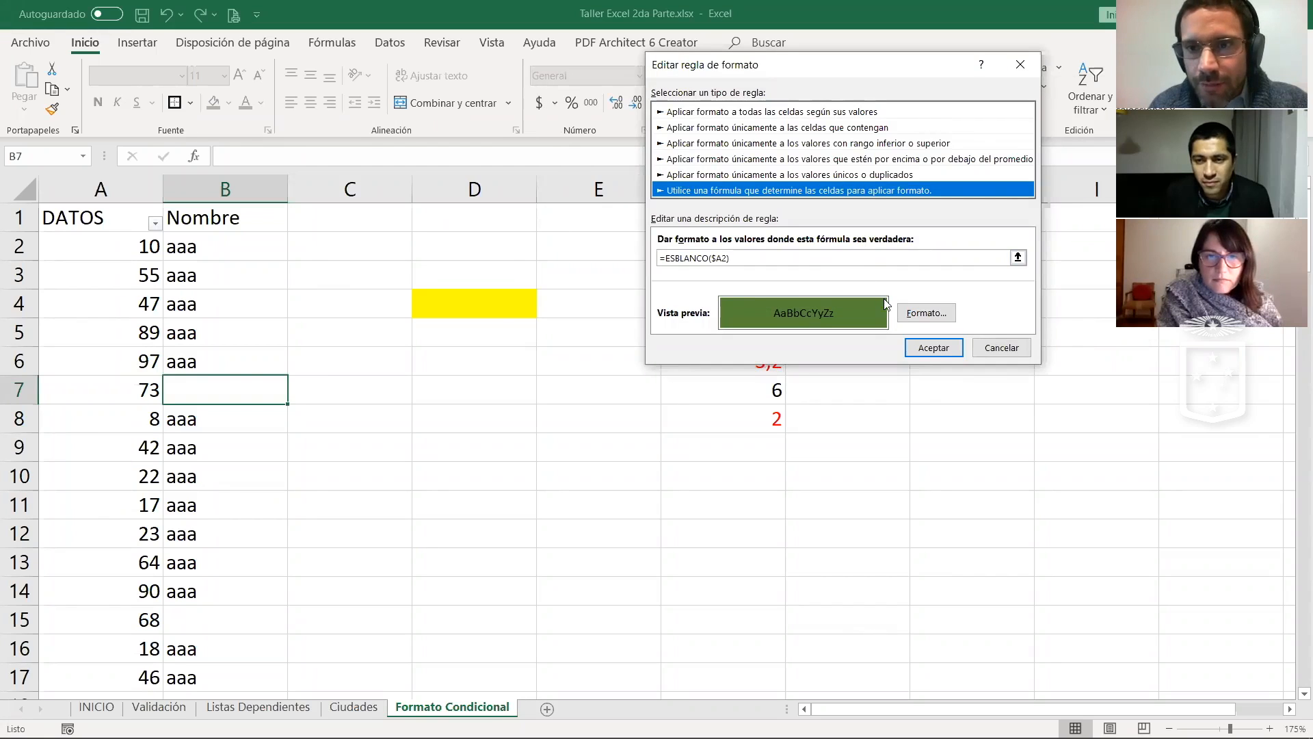
pyautogui.click(933, 348)
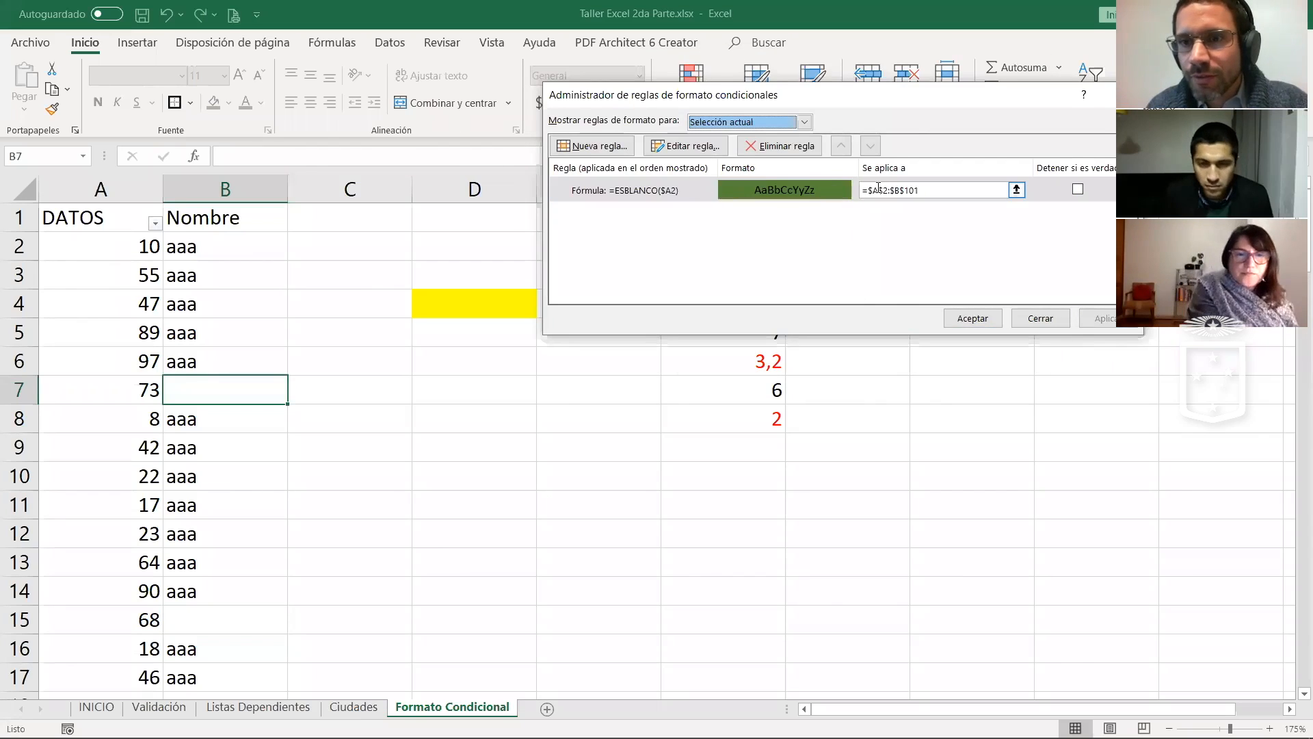
# Step: Change the green rule's formula to =ESBLANCO($B2), accept it, and check the highlighting in columns A and B
pyautogui.doubleClick(774, 192)
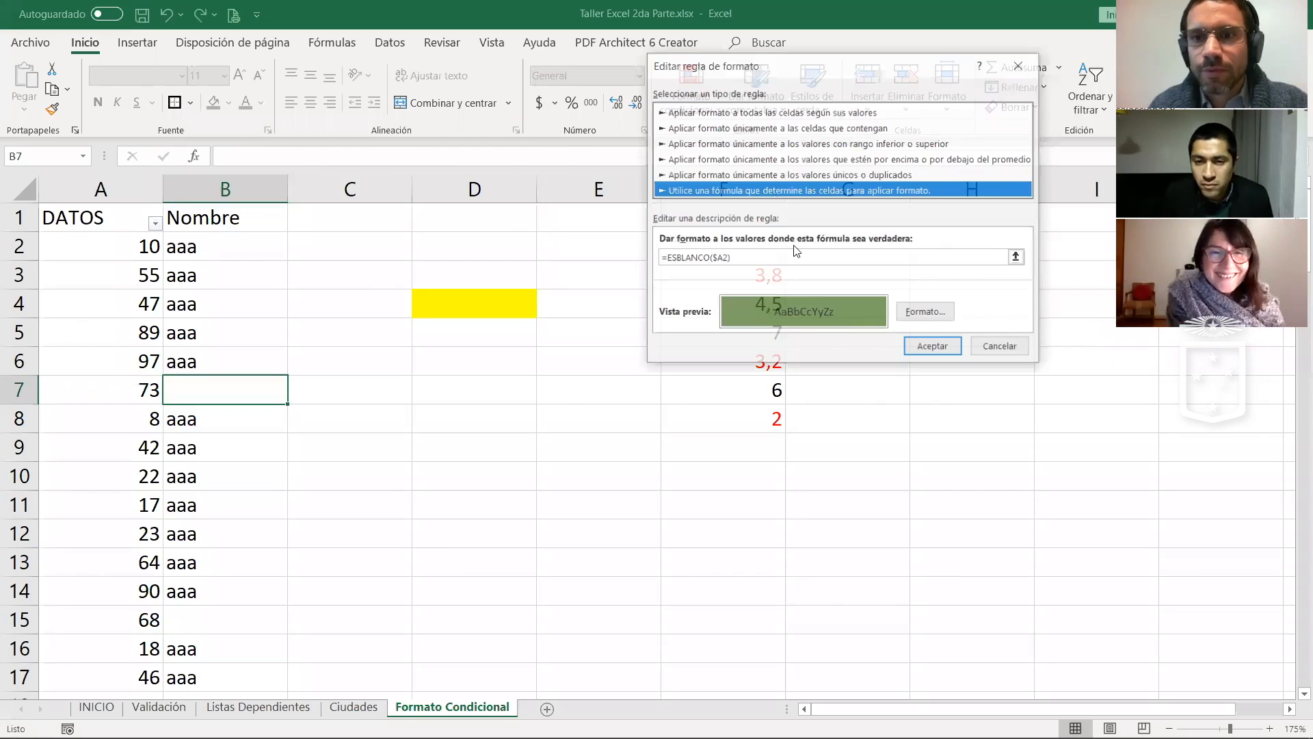
pyautogui.click(752, 259)
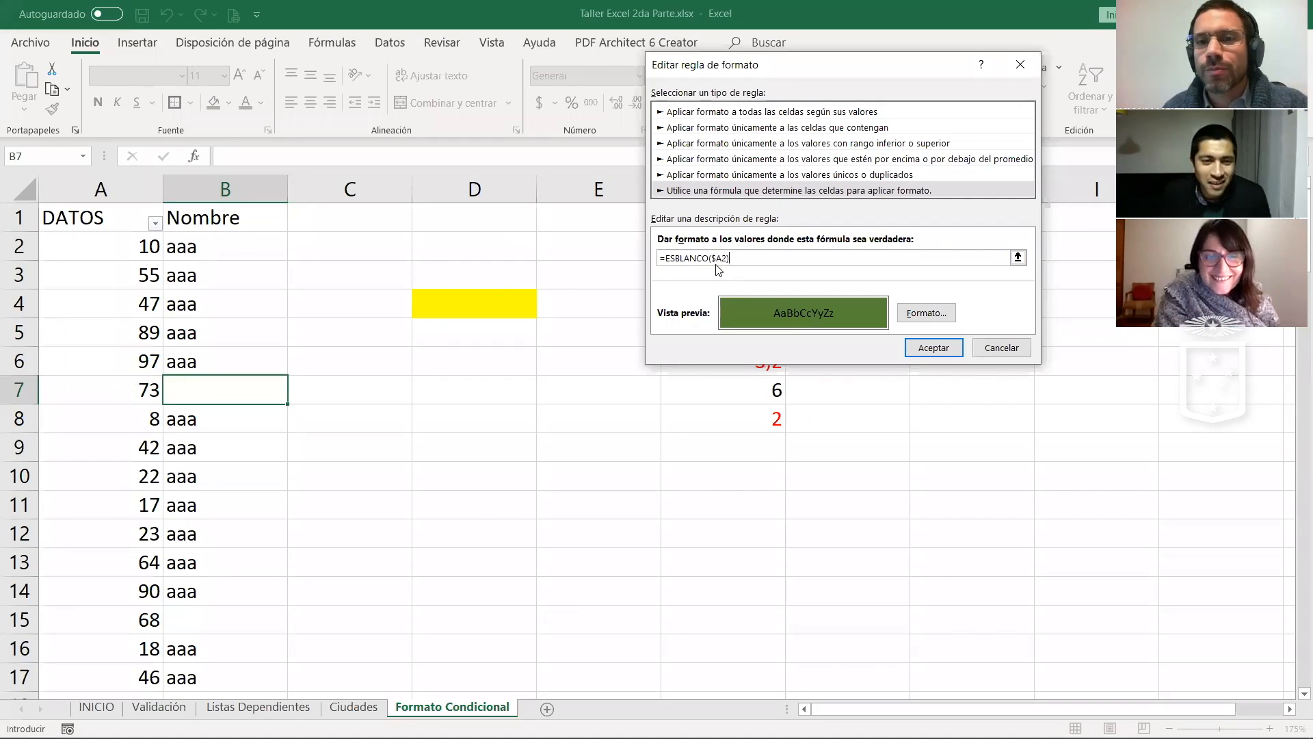
pyautogui.press('Right')
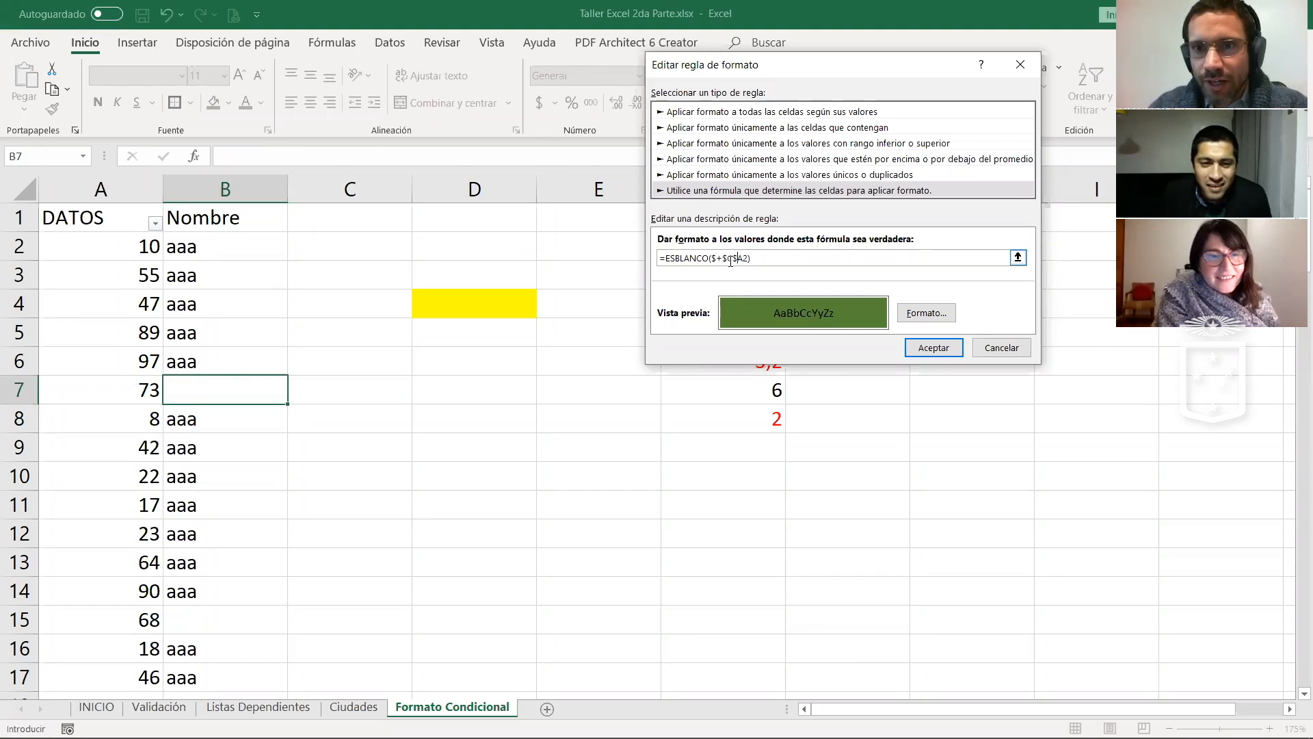
pyautogui.press('BackSpace')
pyautogui.press('BackSpace')
pyautogui.press('BackSpace')
pyautogui.press('BackSpace')
pyautogui.press('BackSpace')
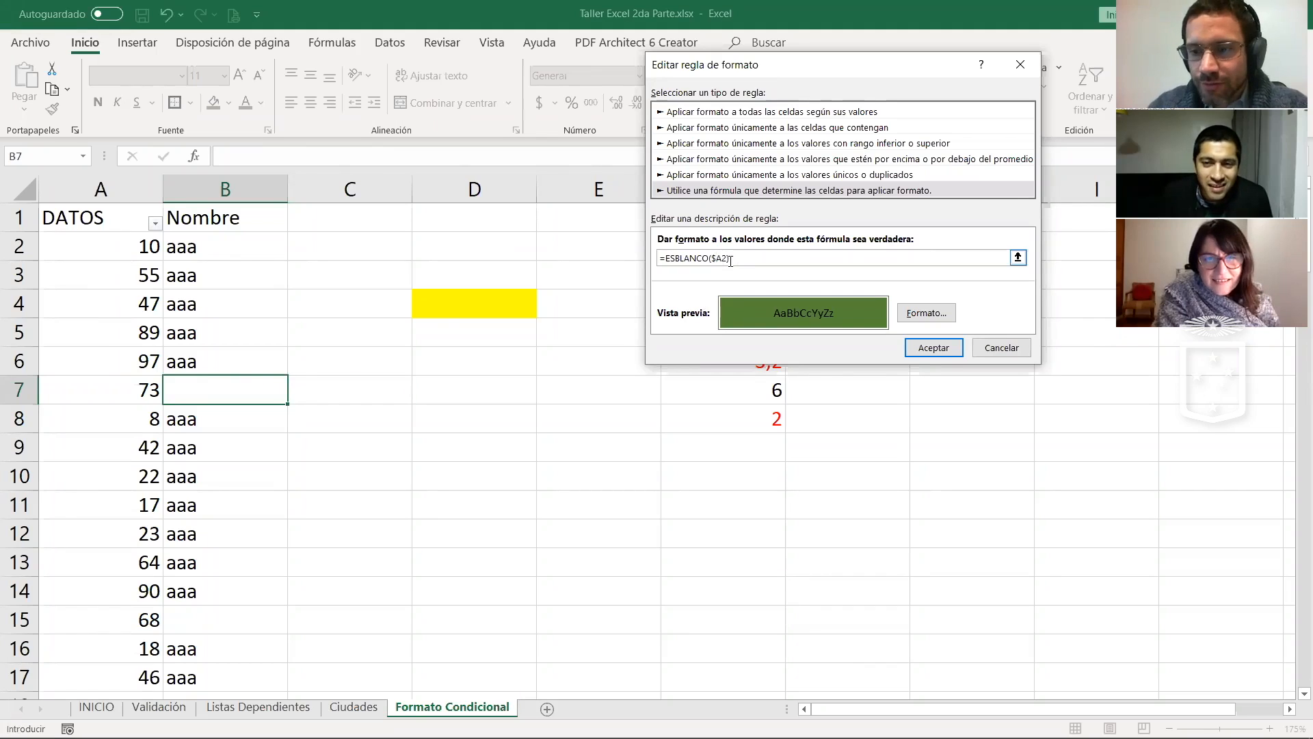
pyautogui.click(934, 350)
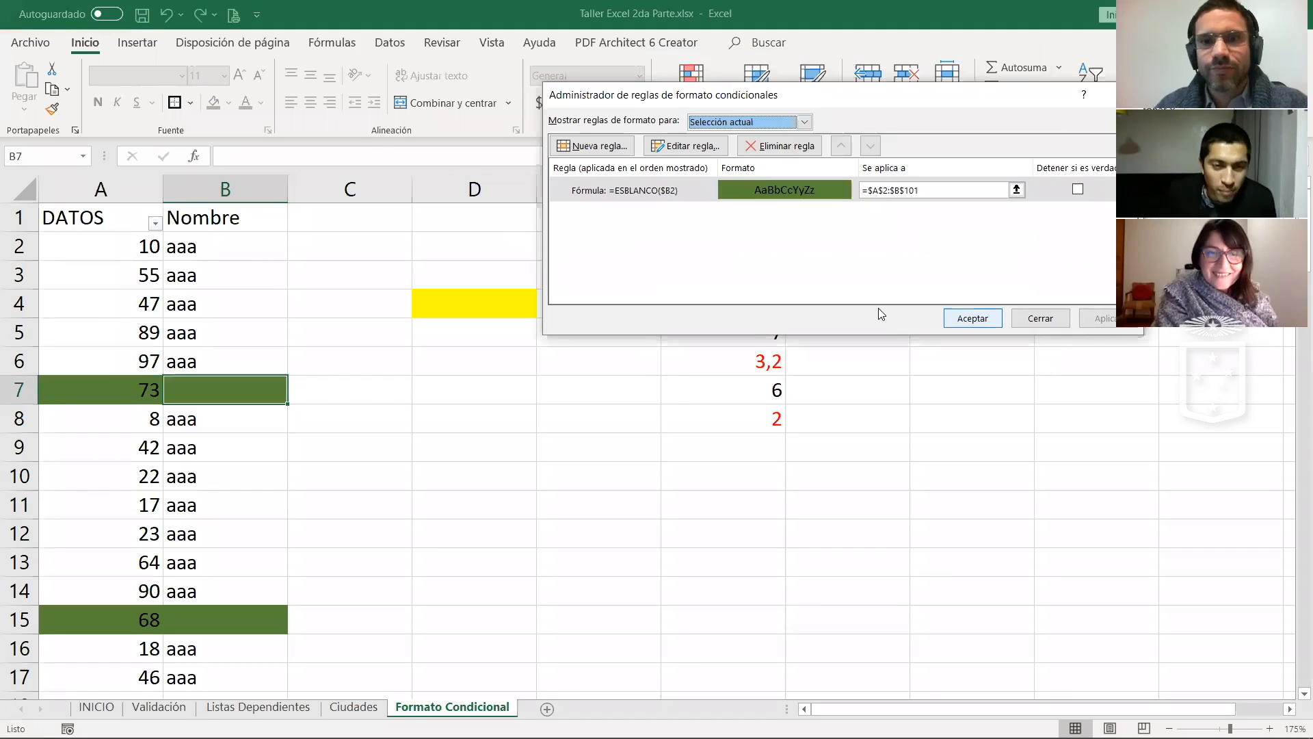
pyautogui.click(971, 319)
pyautogui.click(101, 281)
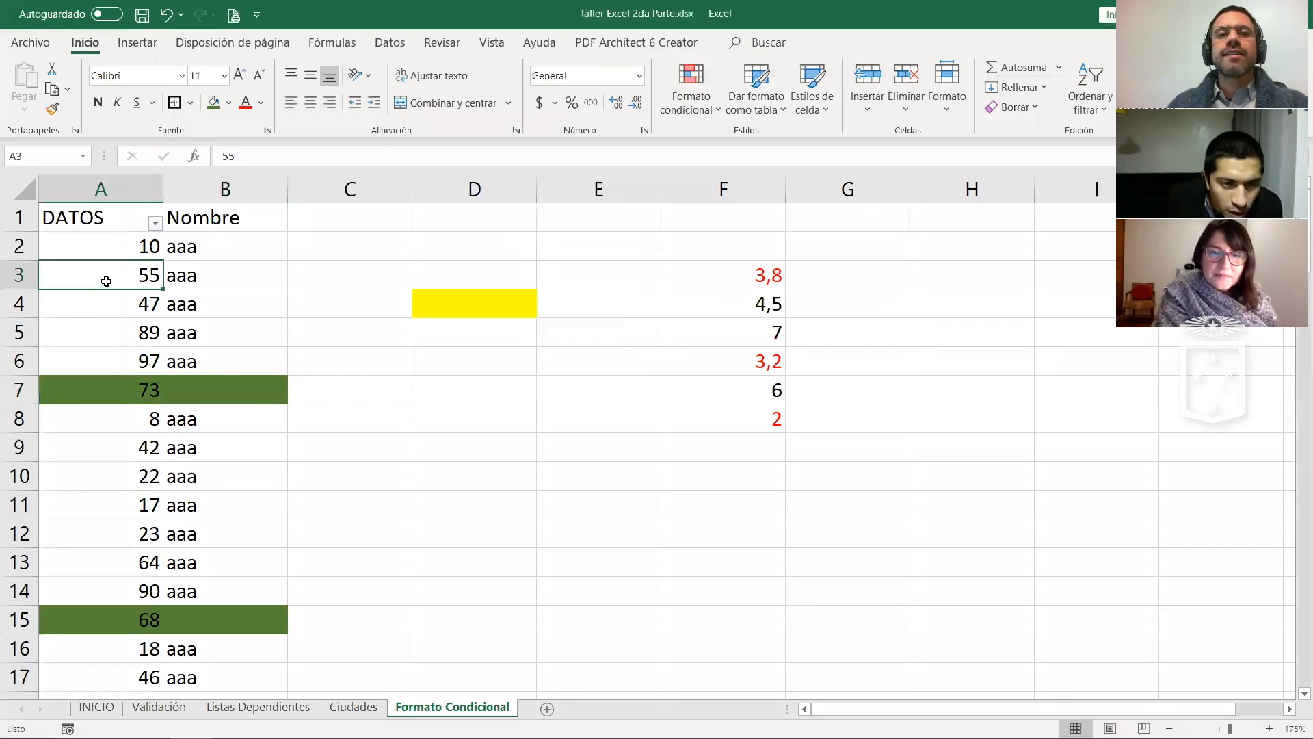
pyautogui.click(115, 329)
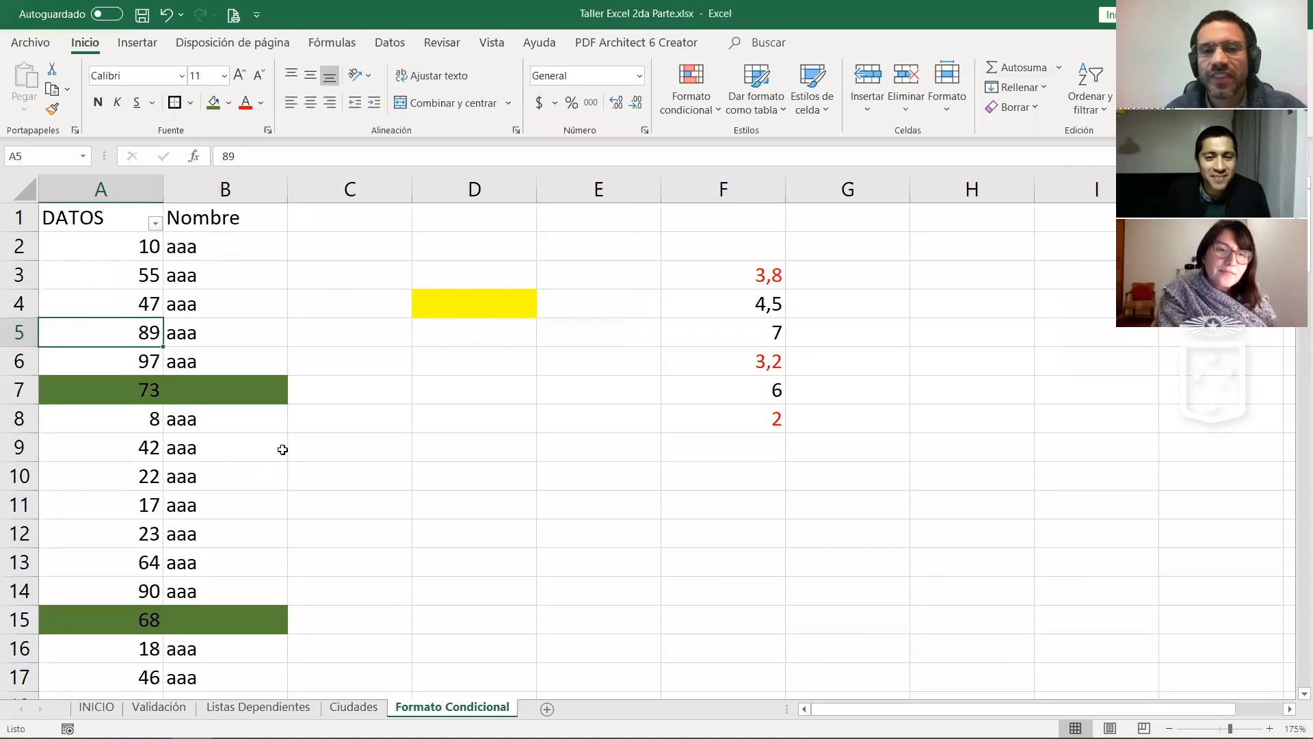
pyautogui.click(217, 279)
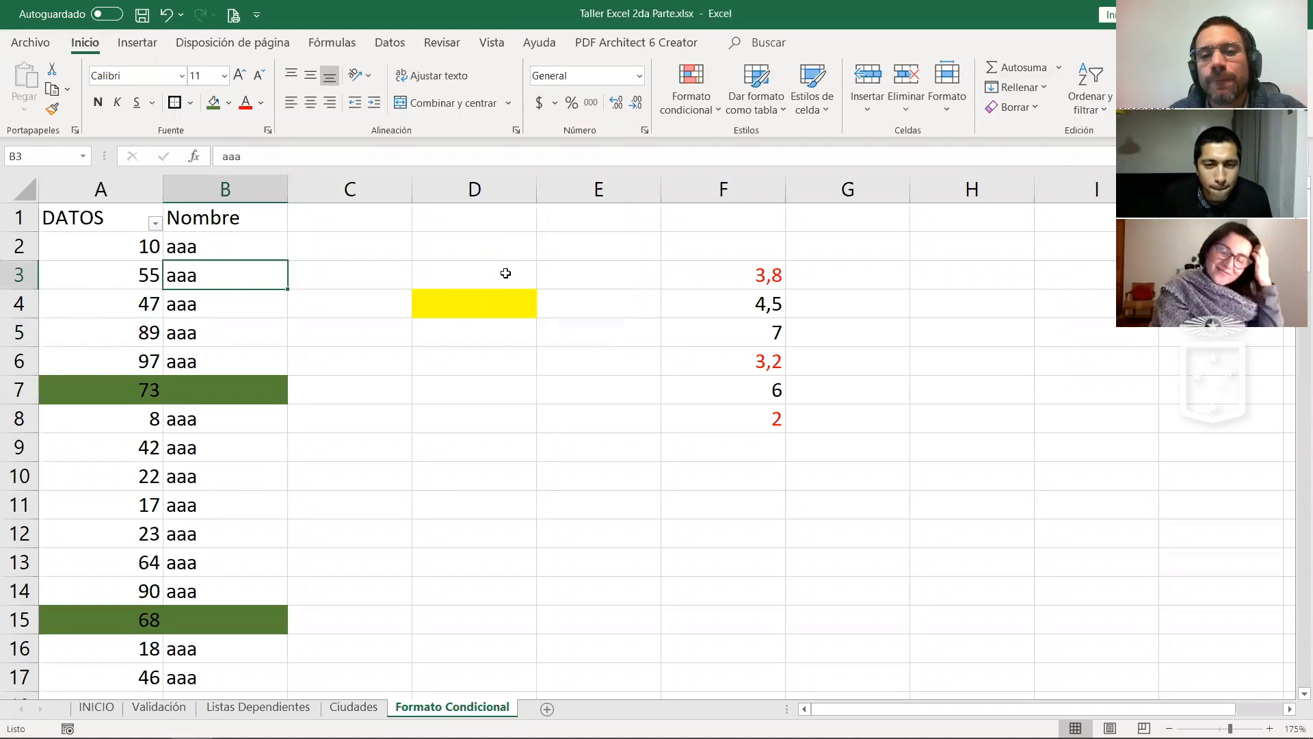
# Step: Reopen the green rule from cell B7, set its formula to =ESBLANCO($A2), and accept the change
pyautogui.click(268, 385)
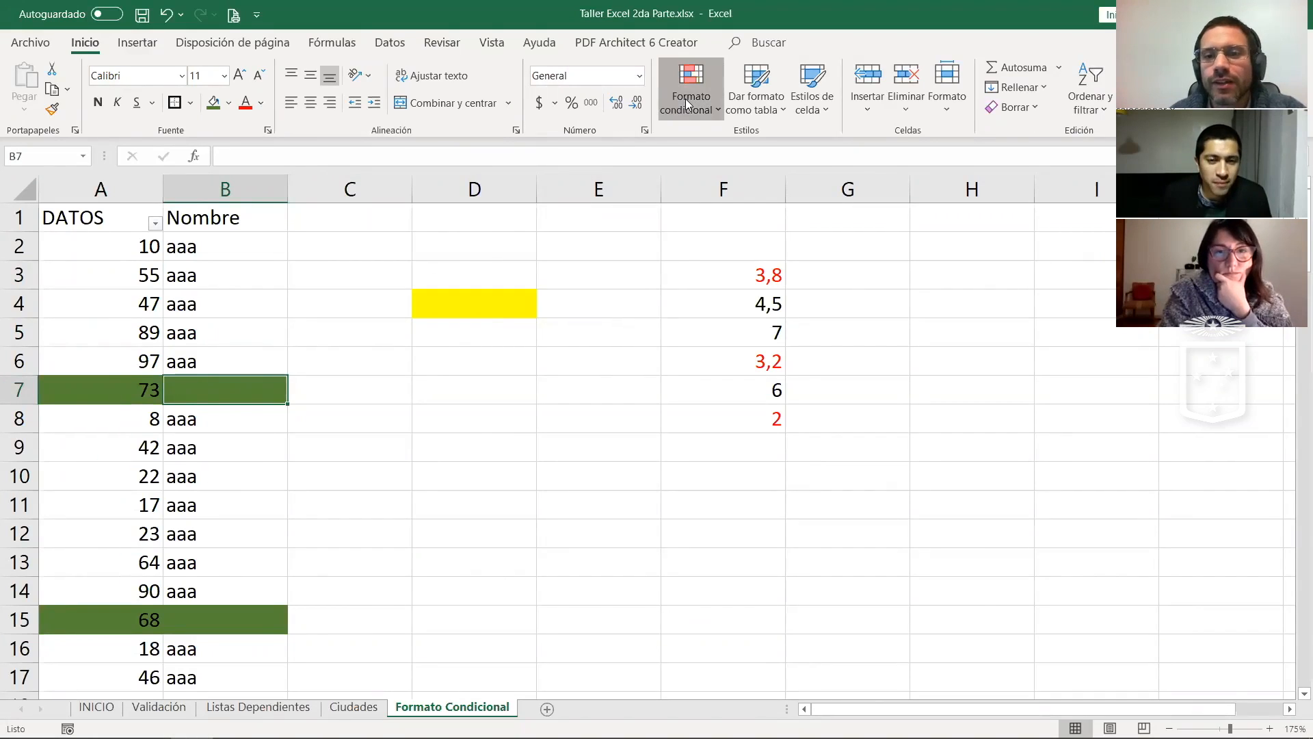
pyautogui.click(738, 330)
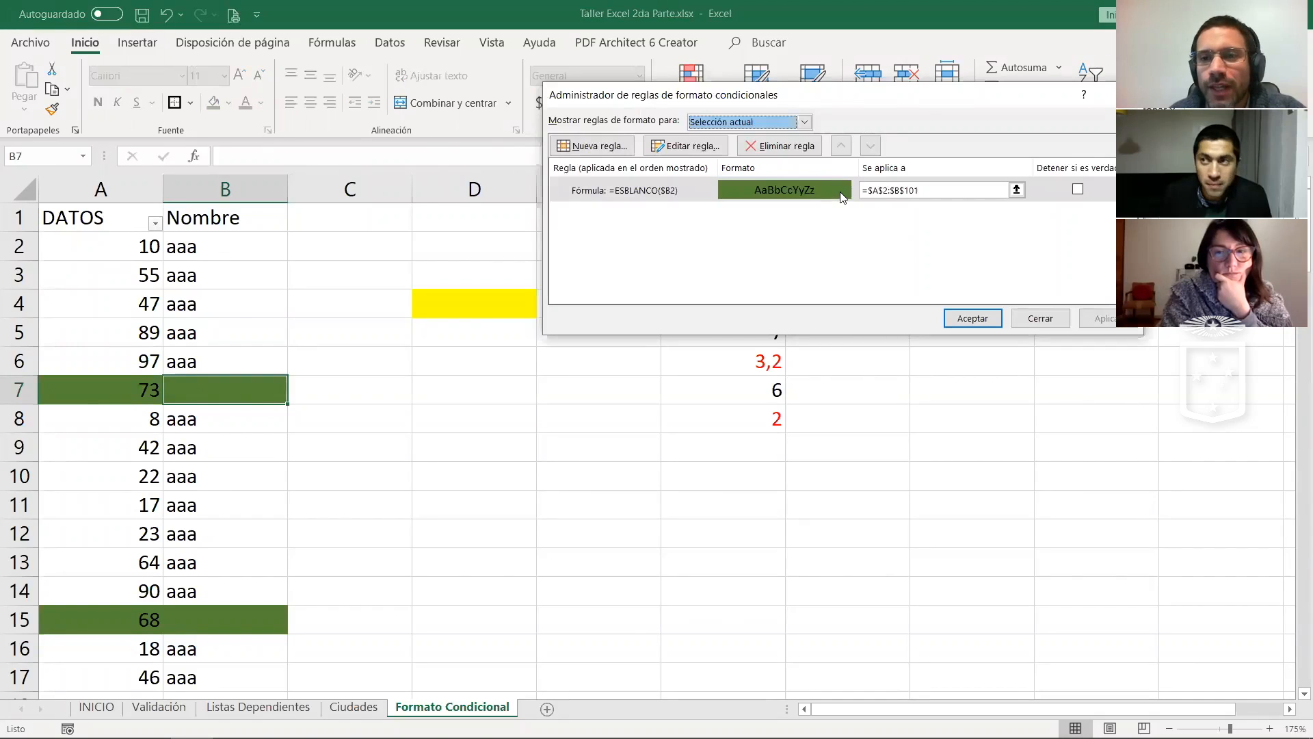
pyautogui.doubleClick(796, 188)
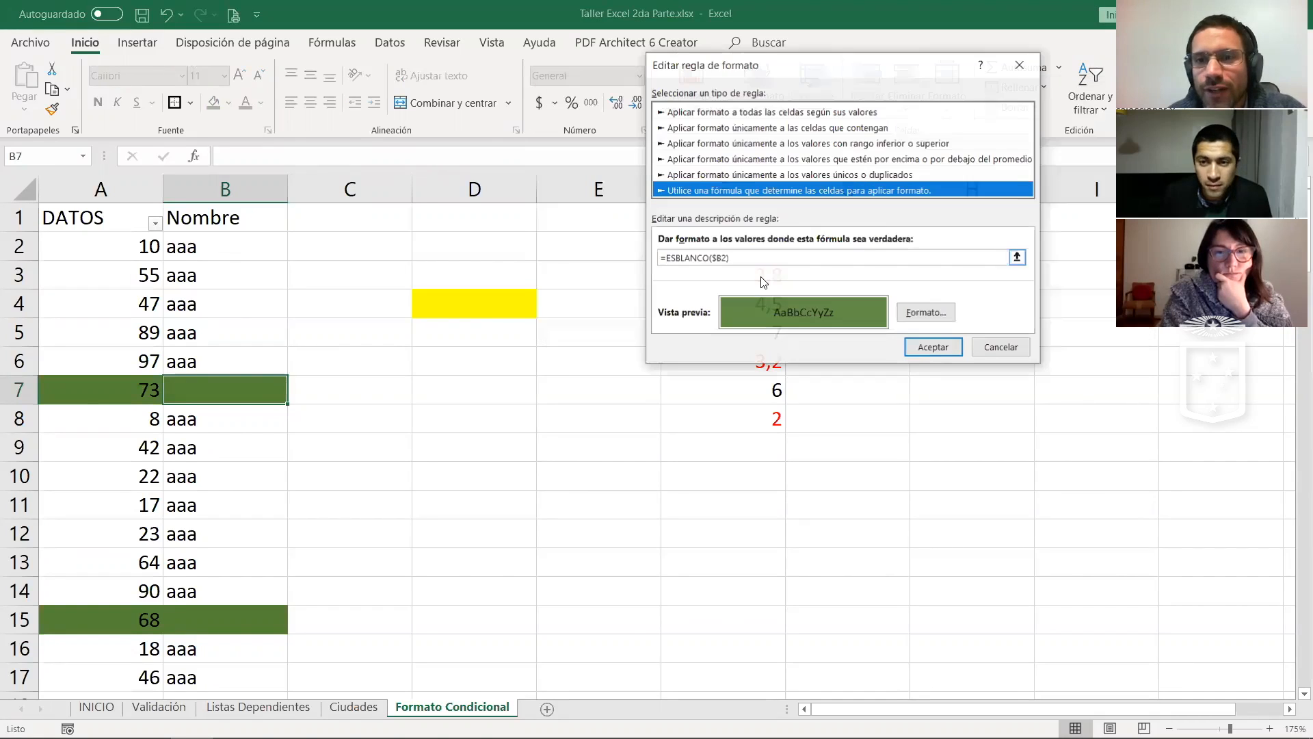
pyautogui.click(723, 257)
pyautogui.press('BackSpace')
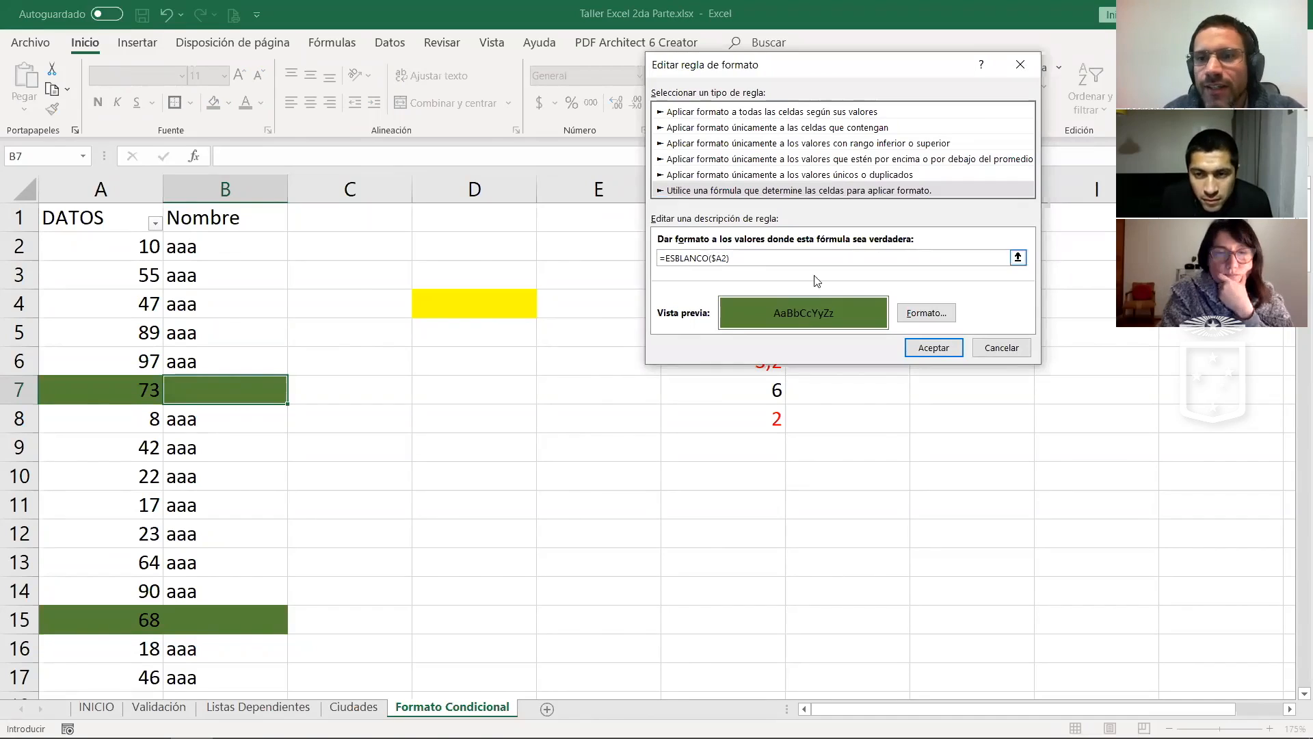
pyautogui.press('Return')
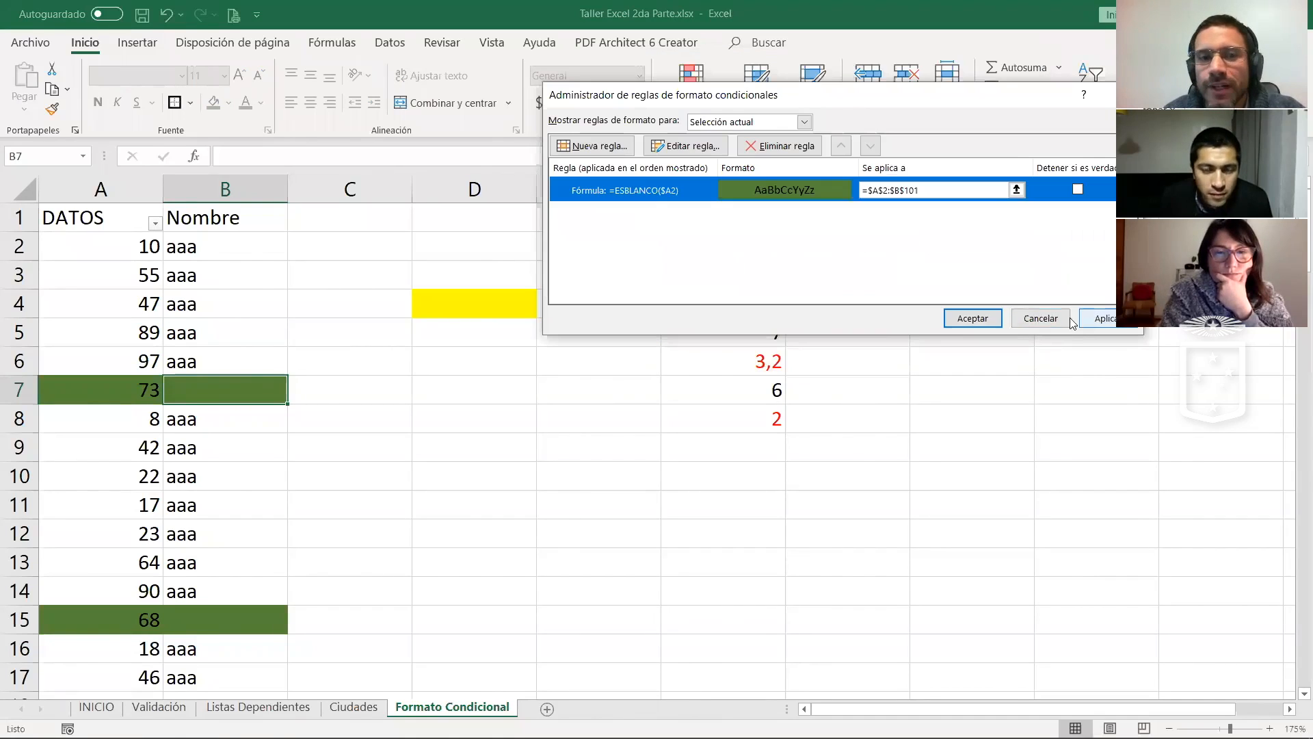
pyautogui.click(972, 319)
# Step: Clear cells A4 and A11 to test the green rule on blank cells in column A
pyautogui.click(135, 303)
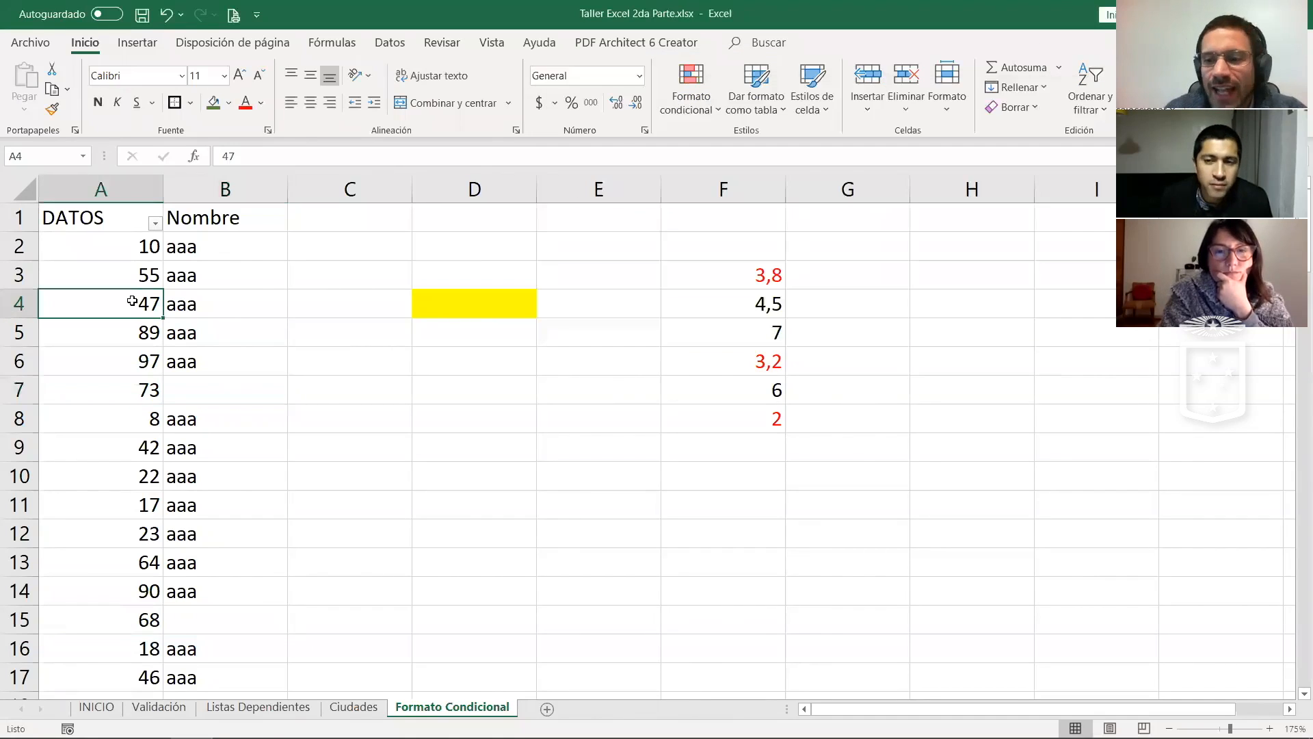
pyautogui.press('Delete')
pyautogui.click(358, 476)
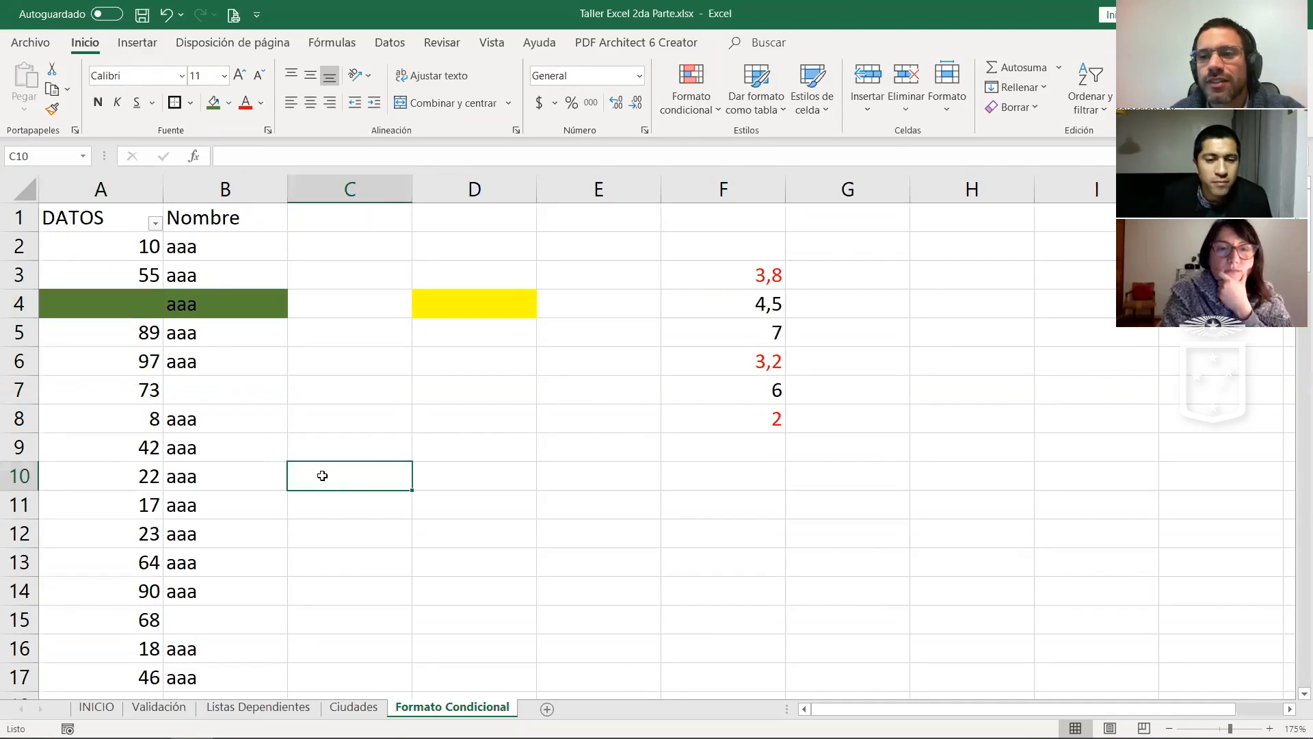
pyautogui.click(107, 510)
pyautogui.press('Delete')
pyautogui.click(407, 466)
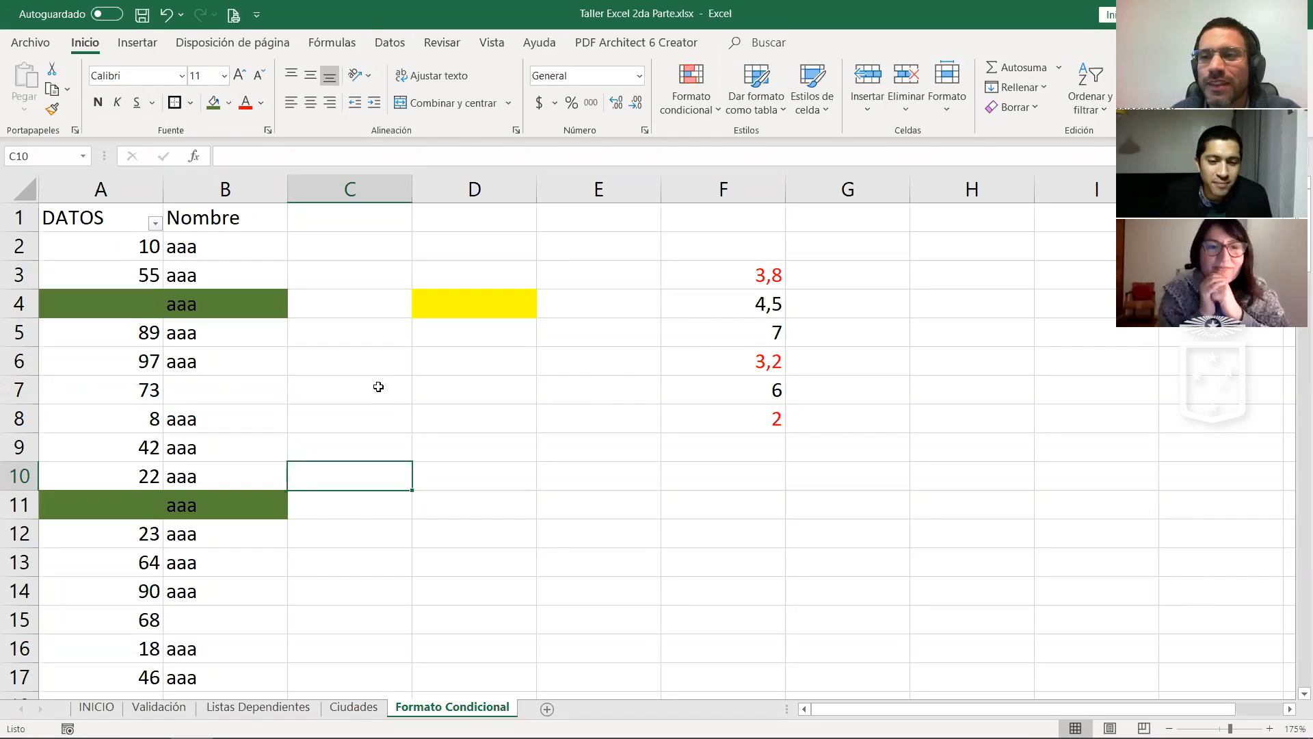
pyautogui.click(375, 356)
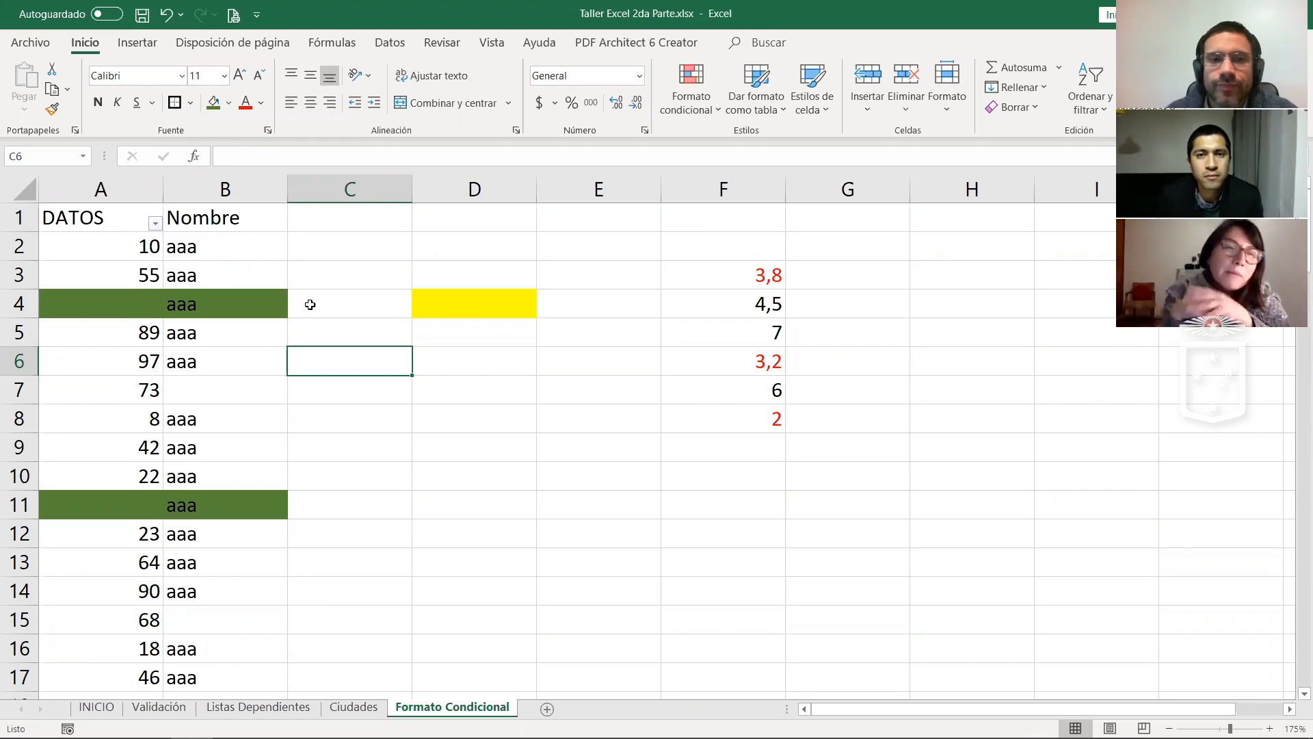
# Step: Review the green rule's applied range from cell B3 and close the rules manager without changes
pyautogui.click(267, 275)
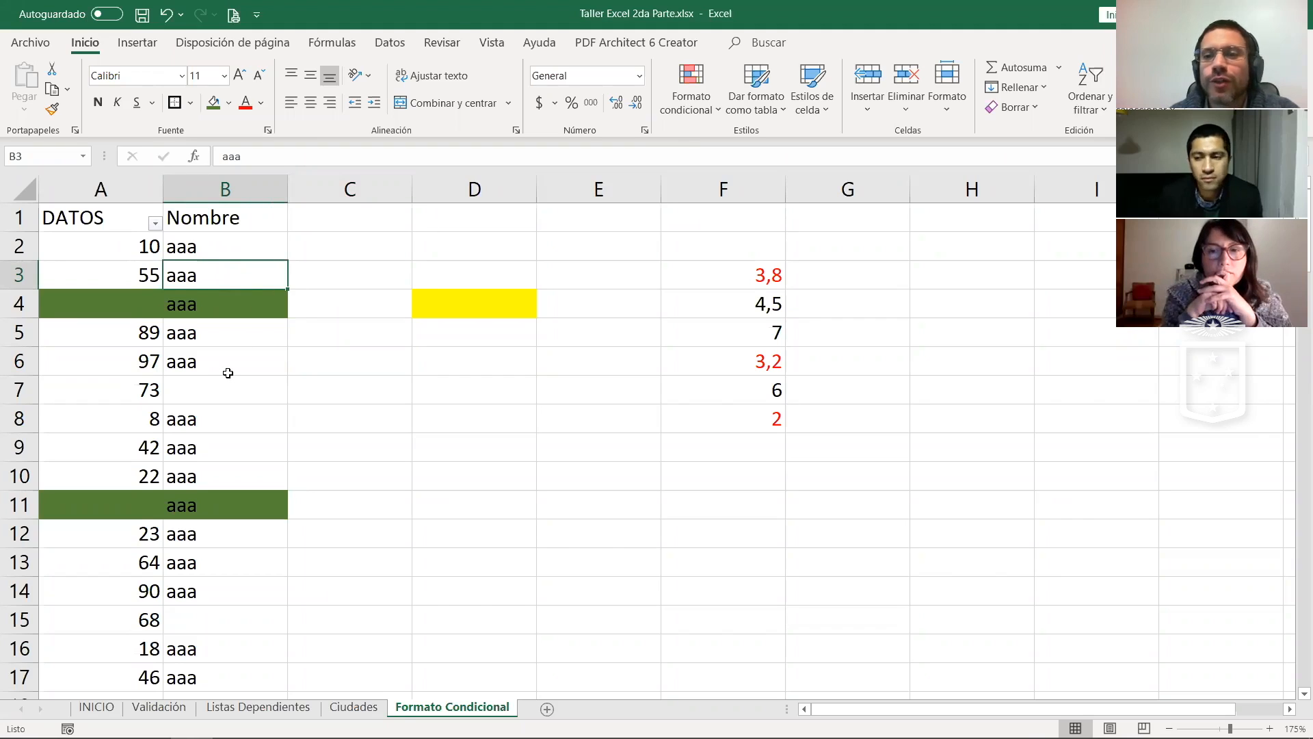
pyautogui.scroll(-15, 229, 372)
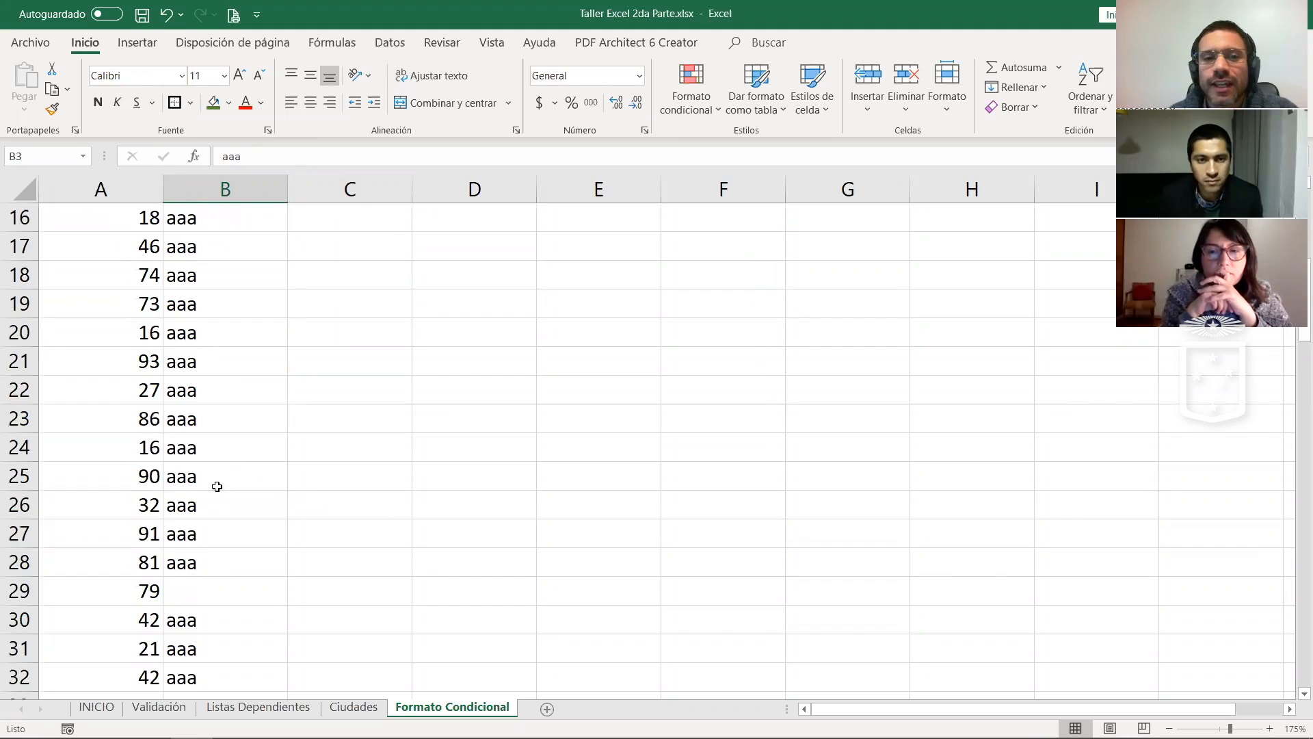
pyautogui.scroll(15, 233, 378)
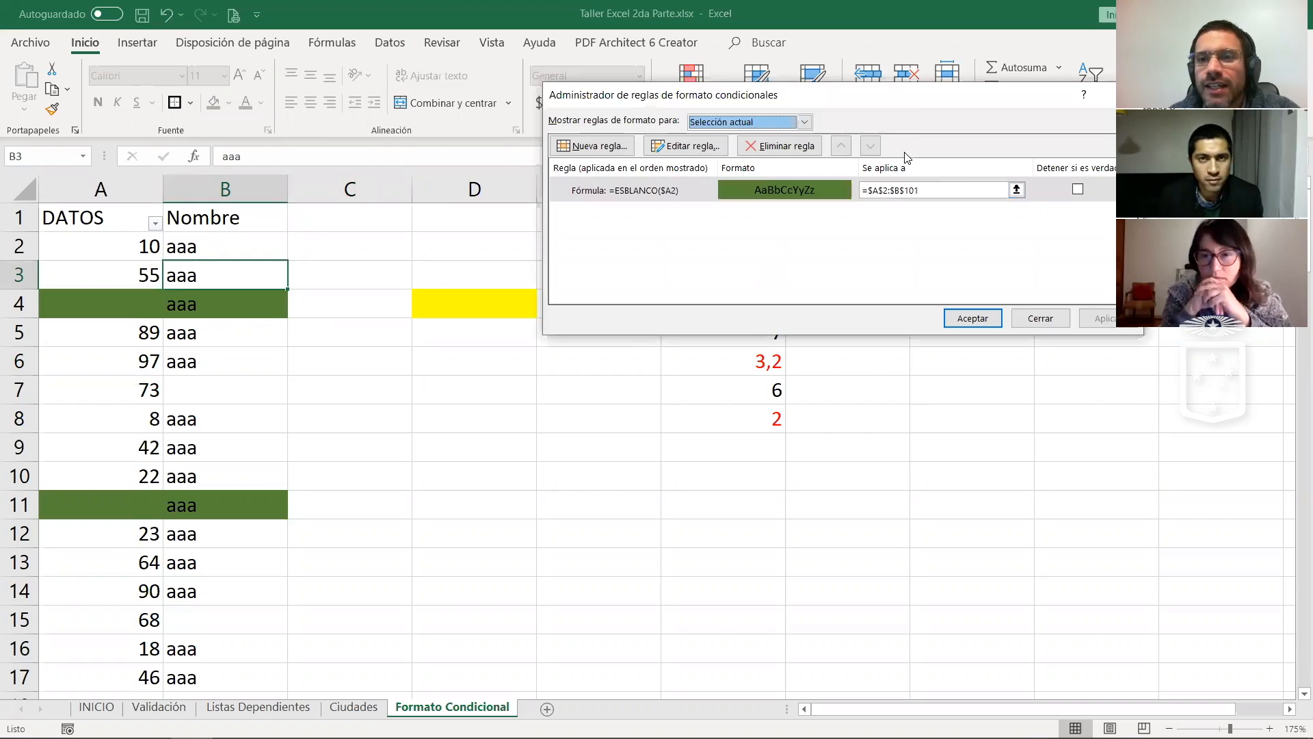
pyautogui.click(929, 190)
pyautogui.moveTo(929, 190); pyautogui.dragTo(861, 190)
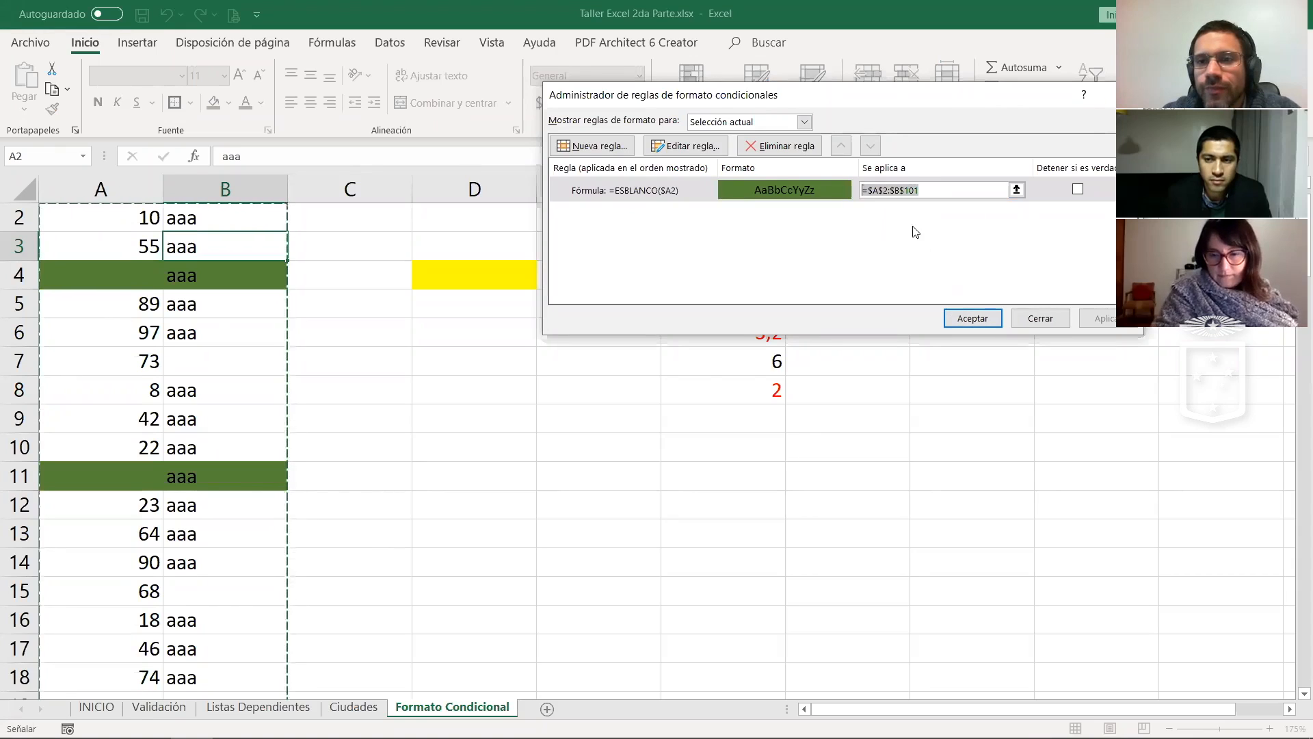
pyautogui.click(1038, 319)
# Step: Inspect the condition and applied range of column F's formatting rule, closing the rules manager without changes
pyautogui.click(460, 302)
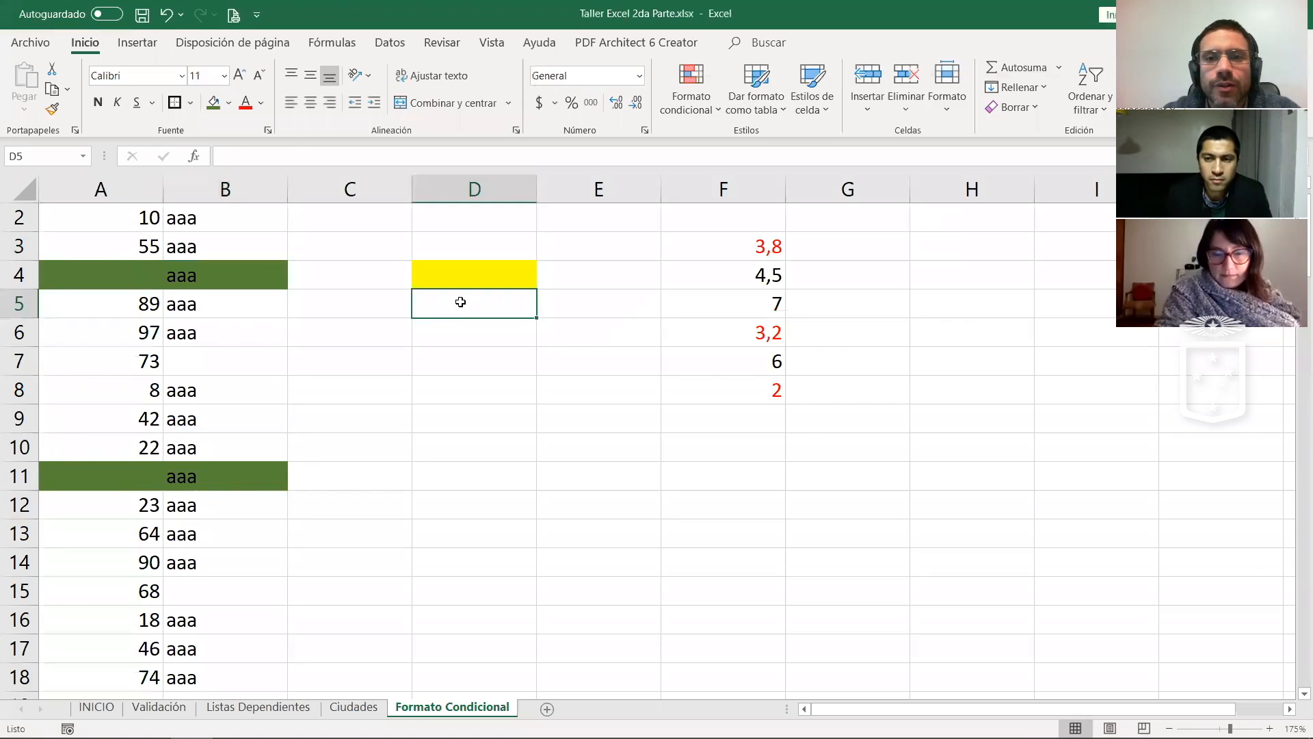
pyautogui.scroll(1, 460, 301)
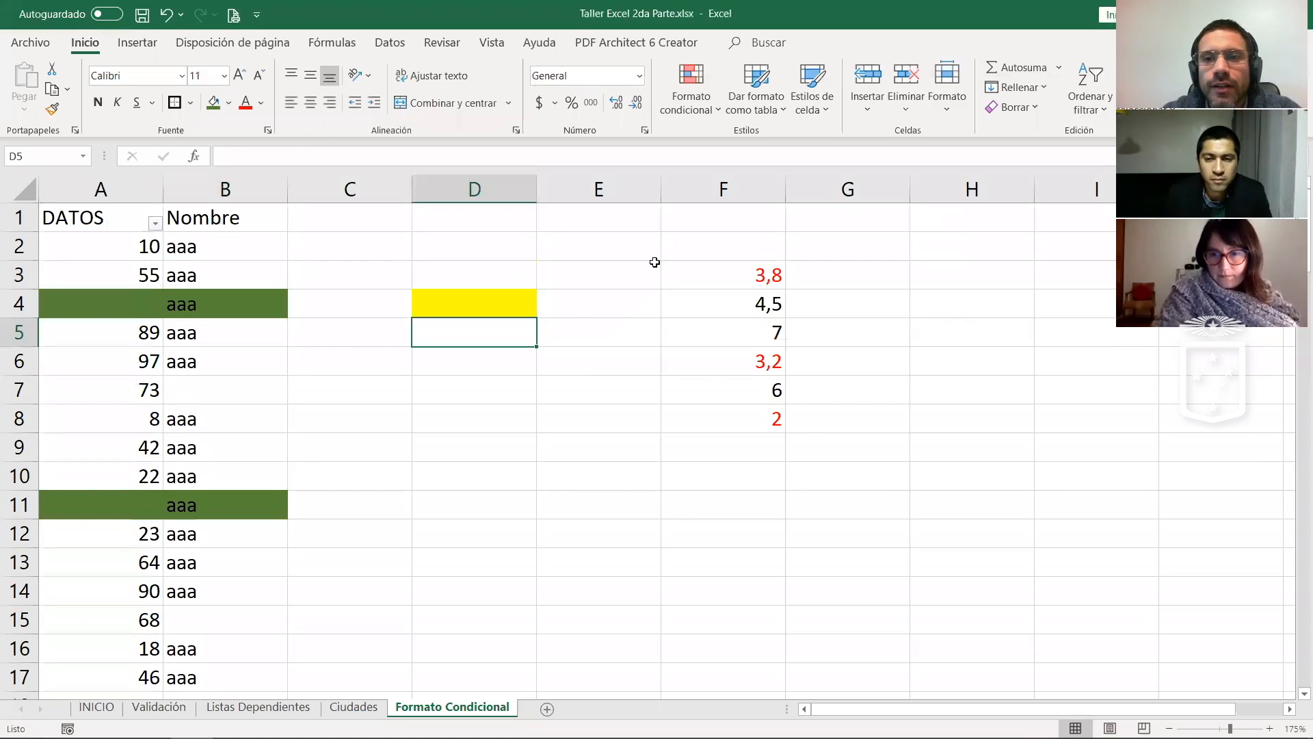
pyautogui.click(753, 270)
pyautogui.click(742, 196)
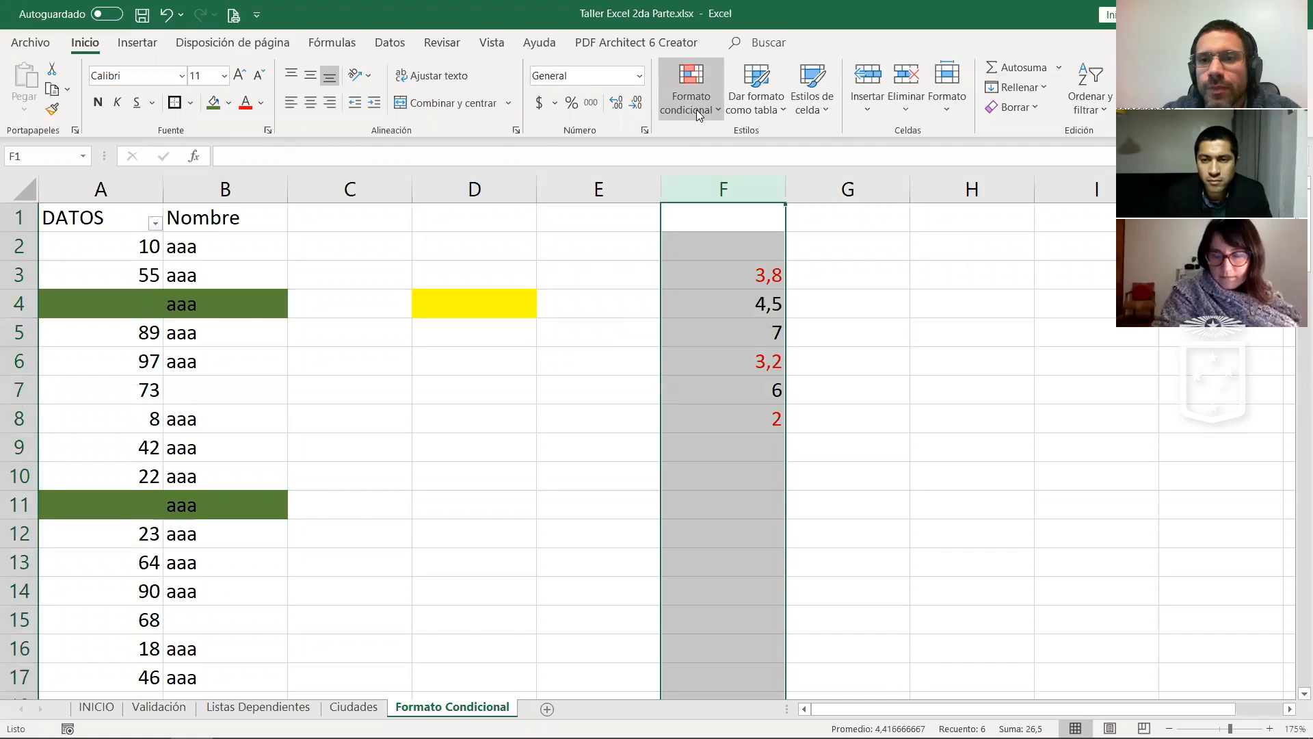
pyautogui.click(732, 368)
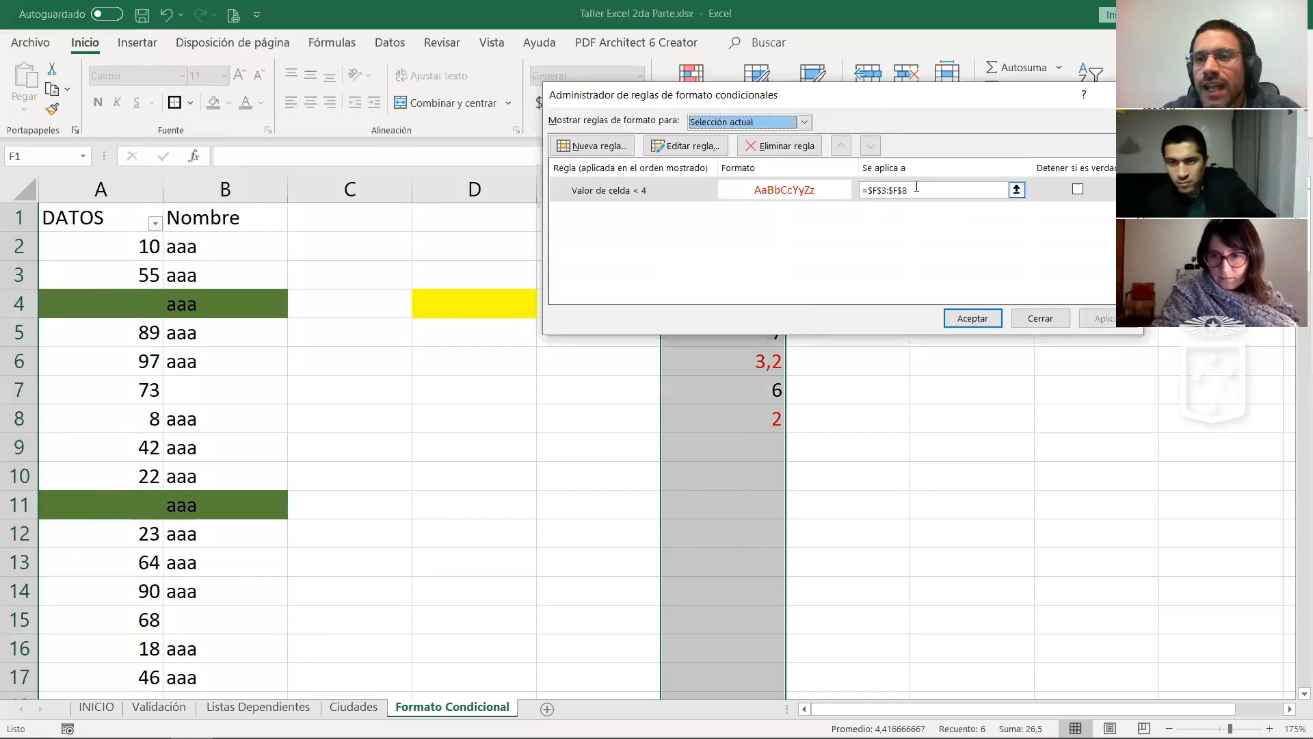
pyautogui.click(1027, 320)
# Step: Enter 1 in cell F13 and compare its formatting with the values in F3:F8
pyautogui.click(662, 571)
pyautogui.write('1')
pyautogui.press('Return')
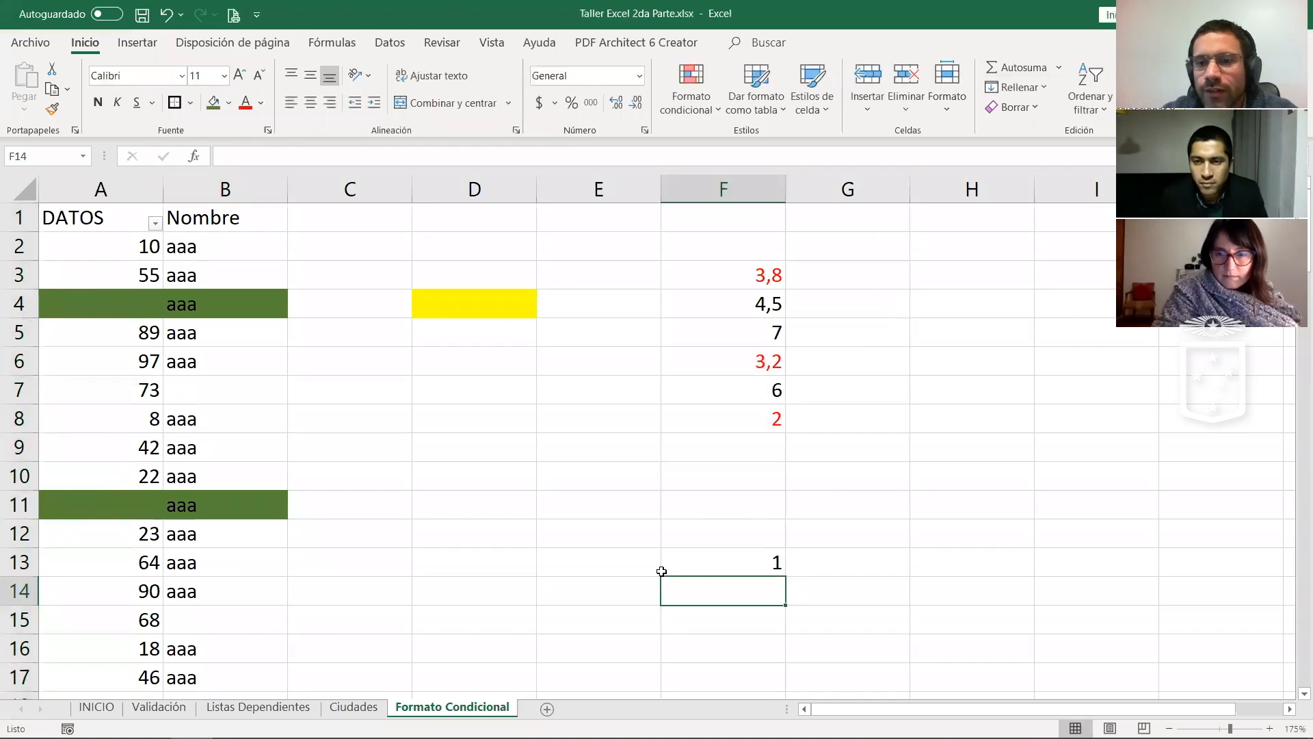
pyautogui.click(727, 419)
pyautogui.click(730, 277)
pyautogui.moveTo(726, 335); pyautogui.dragTo(718, 413)
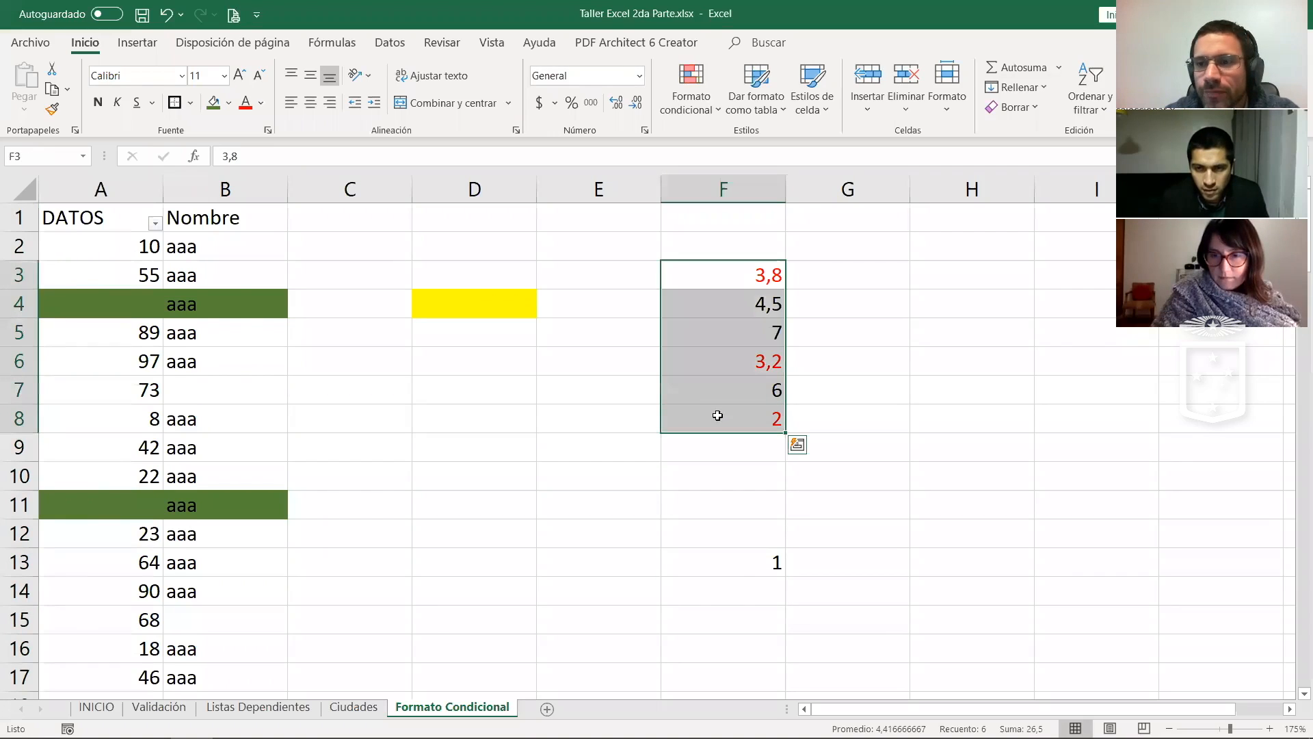
pyautogui.click(739, 570)
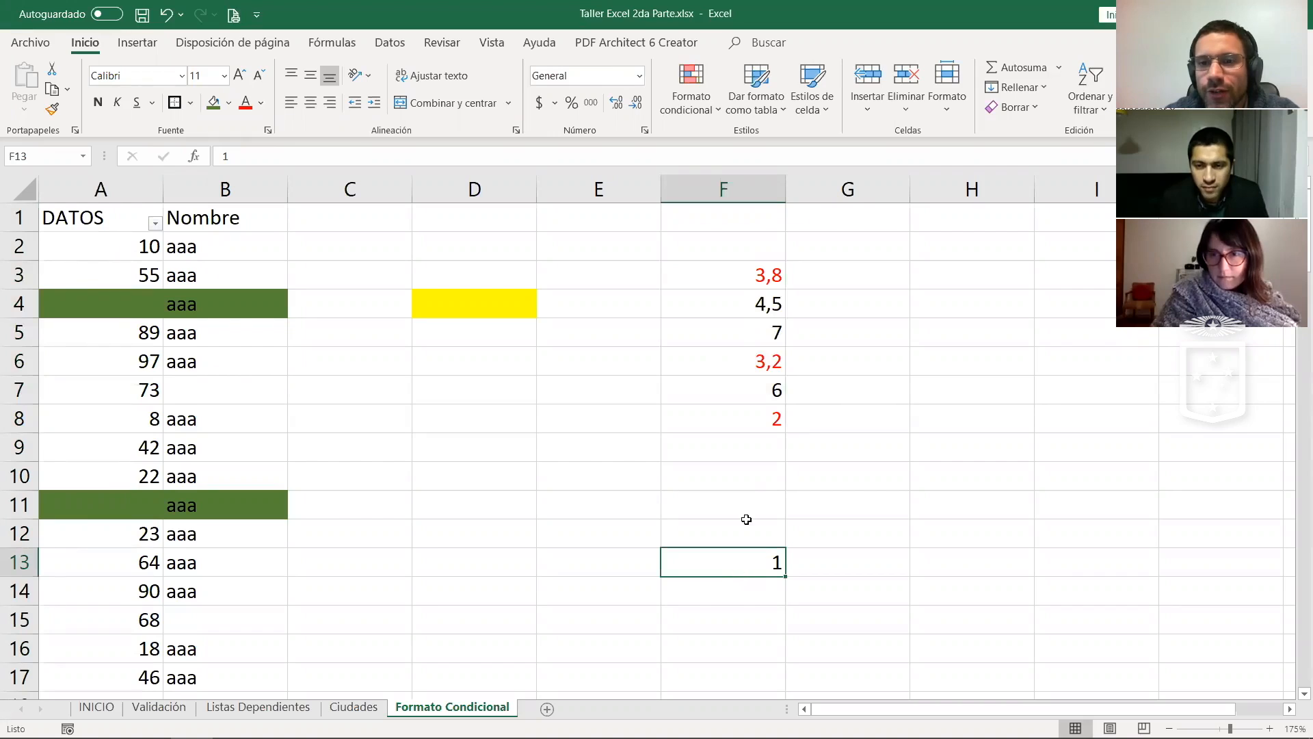
# Step: Enter 1 in cell F9, directly below the formatted range, and check its formatting
pyautogui.click(742, 450)
pyautogui.write('1')
pyautogui.press('Return')
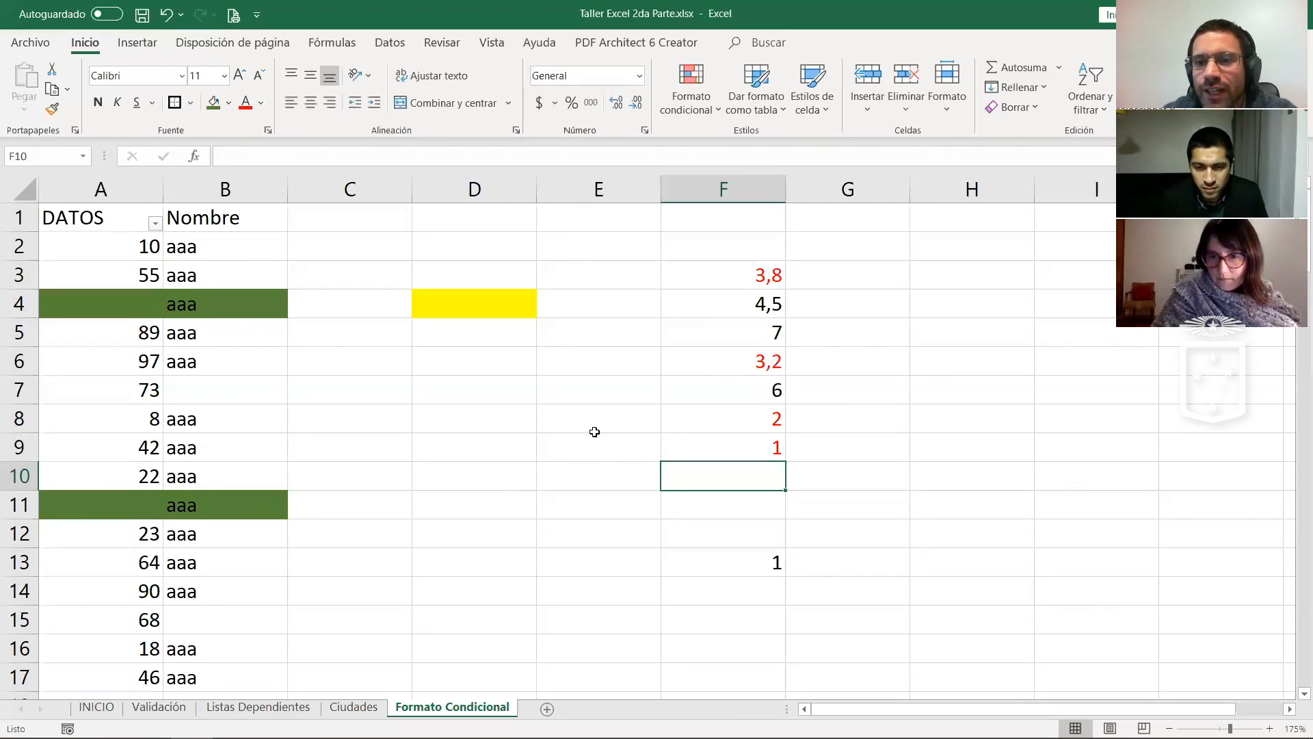
pyautogui.click(737, 440)
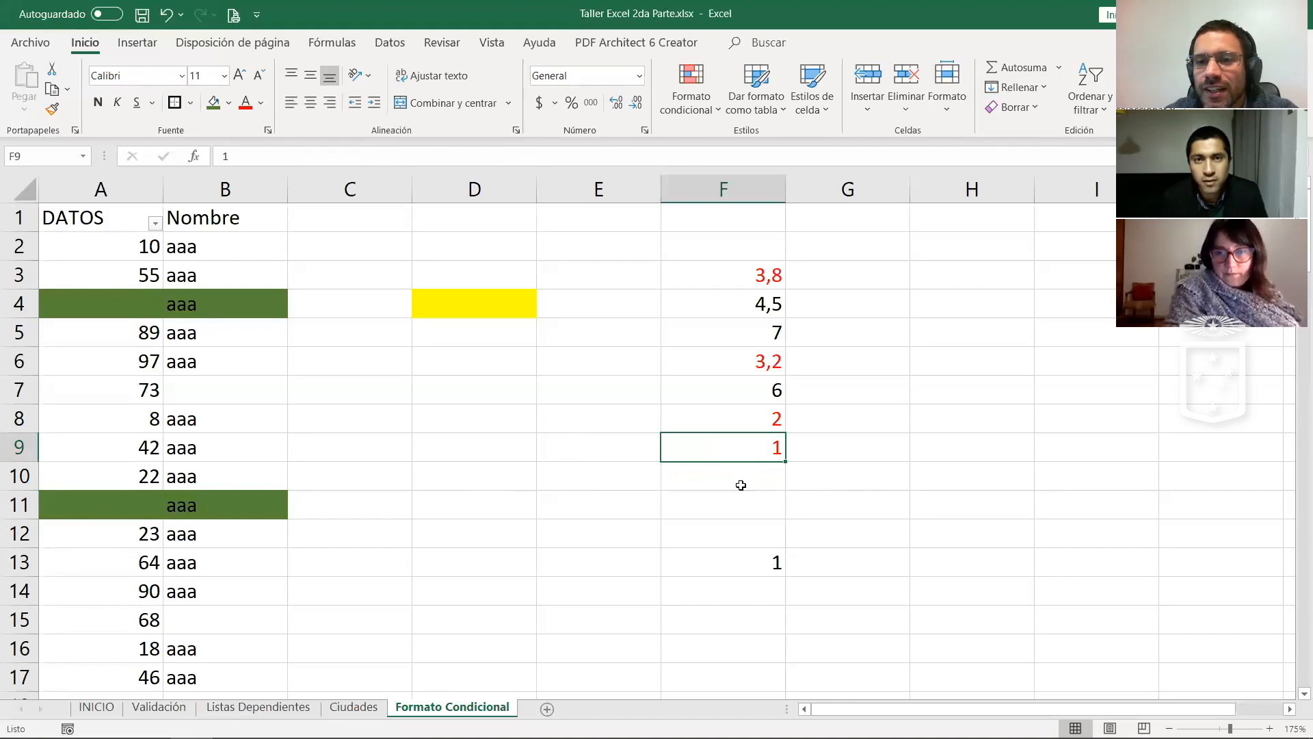
# Step: Try the value 1 in cell F11 and clear the cell again
pyautogui.click(740, 485)
pyautogui.click(741, 512)
pyautogui.write('1')
pyautogui.press('Return')
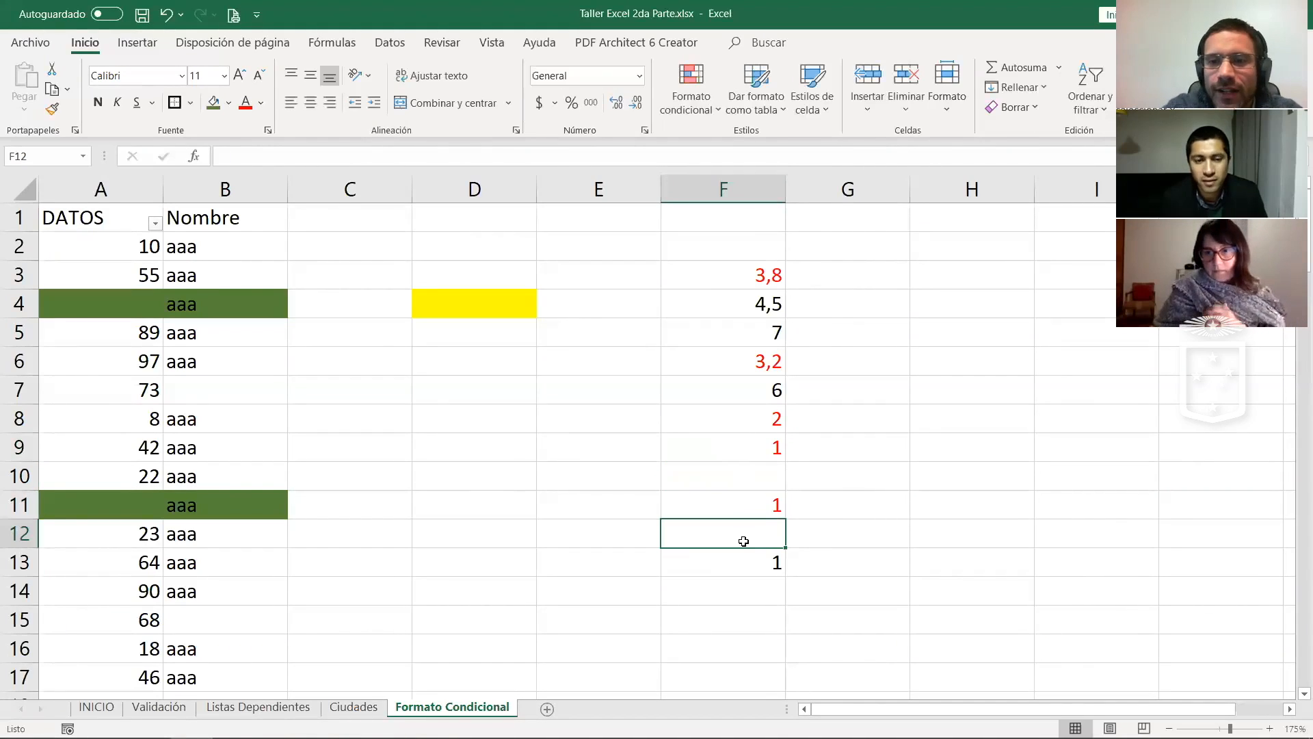
pyautogui.click(746, 501)
pyautogui.press('Delete')
# Step: Enter 2 in cell F16 as another test value away from the formatted list
pyautogui.click(746, 558)
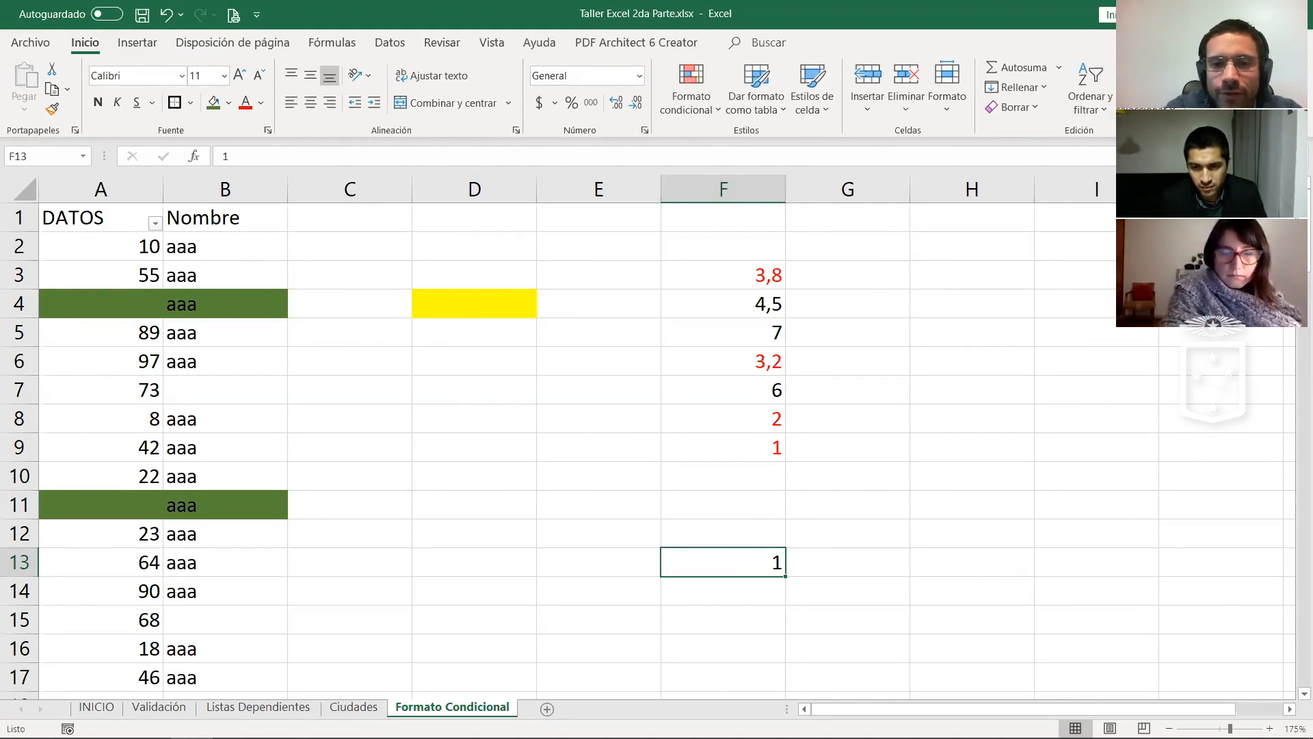
pyautogui.click(712, 595)
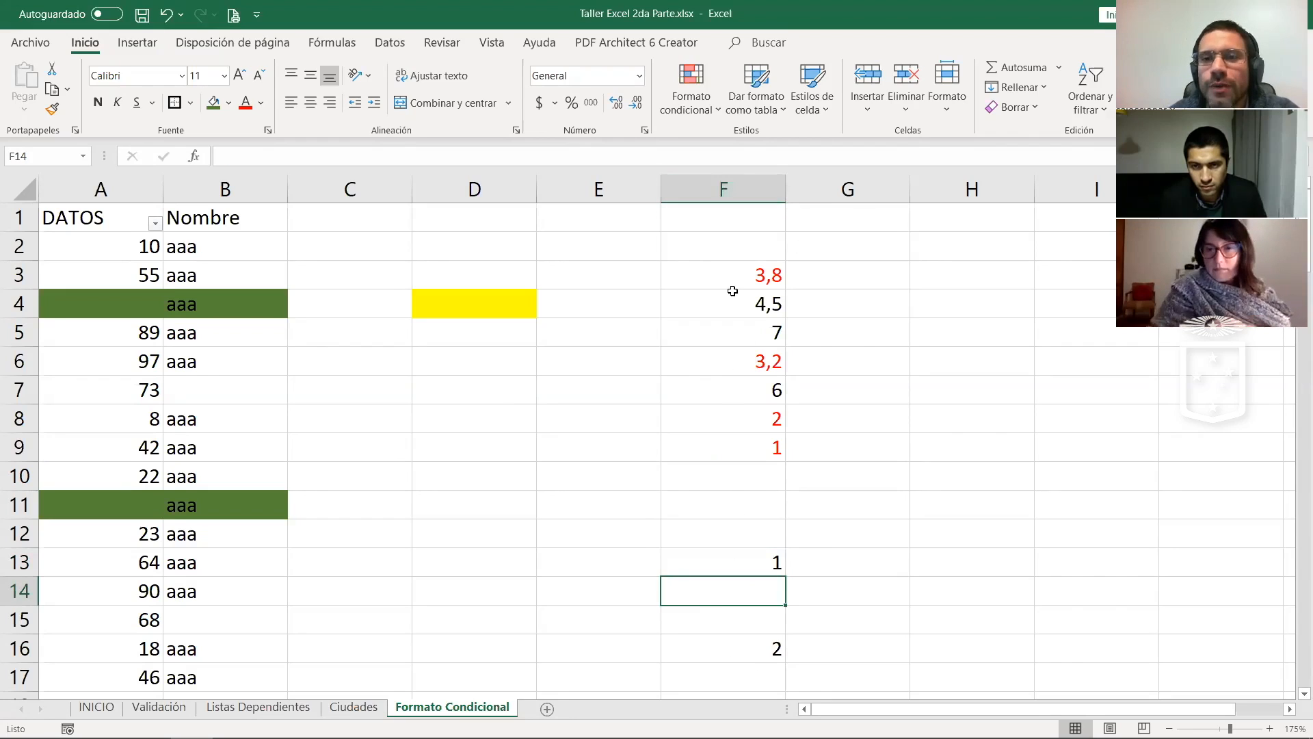
# Step: Extend the red "cell value < 4" rule of F3 to the whole of column F (=$F:$F) and apply it
pyautogui.click(733, 257)
pyautogui.click(738, 275)
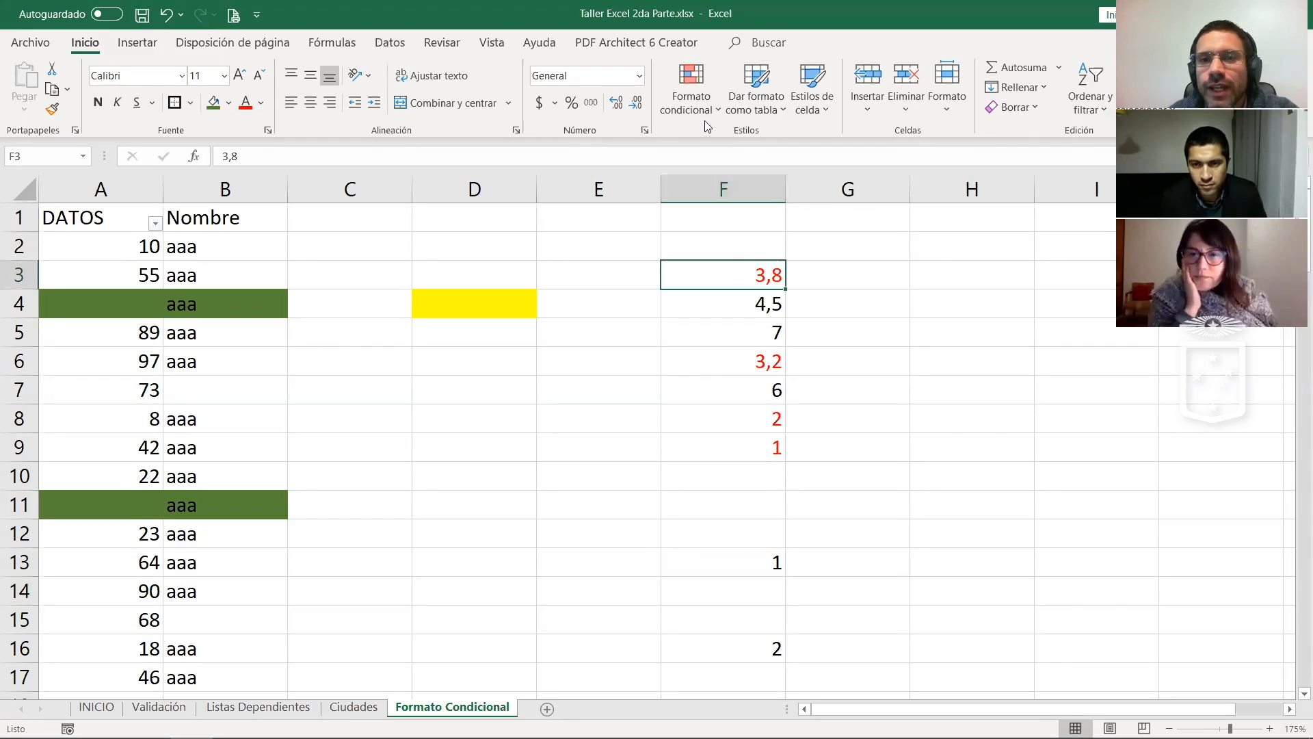
pyautogui.click(701, 114)
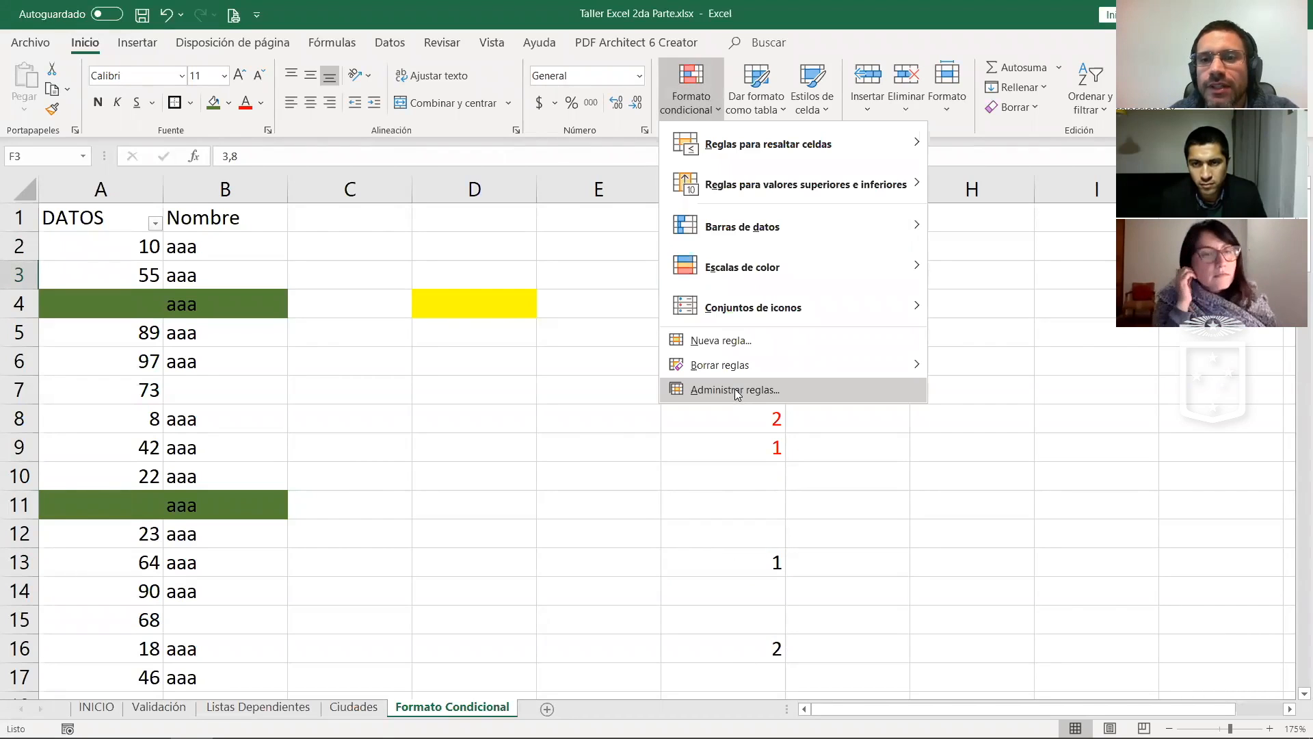
pyautogui.click(736, 390)
pyautogui.click(951, 189)
pyautogui.moveTo(951, 189); pyautogui.dragTo(863, 190)
pyautogui.press('BackSpace')
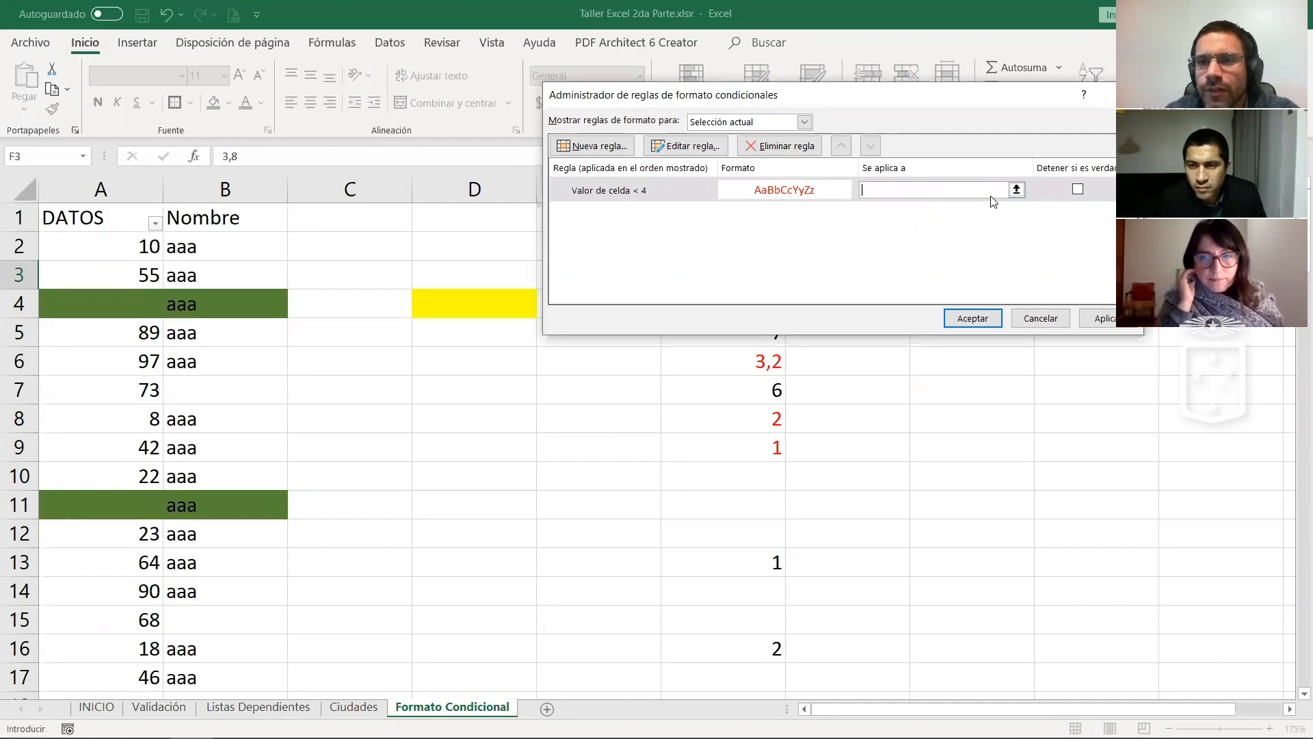
pyautogui.click(1017, 189)
pyautogui.click(754, 188)
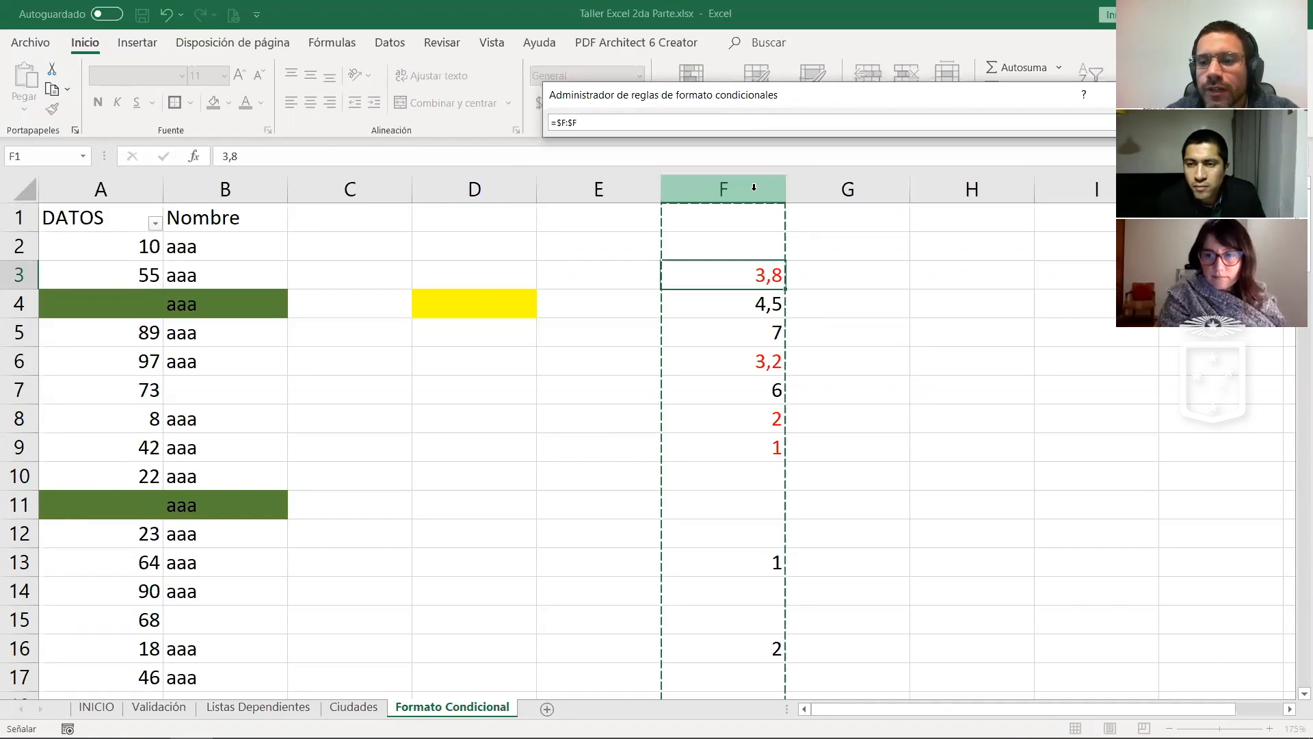
pyautogui.press('Return')
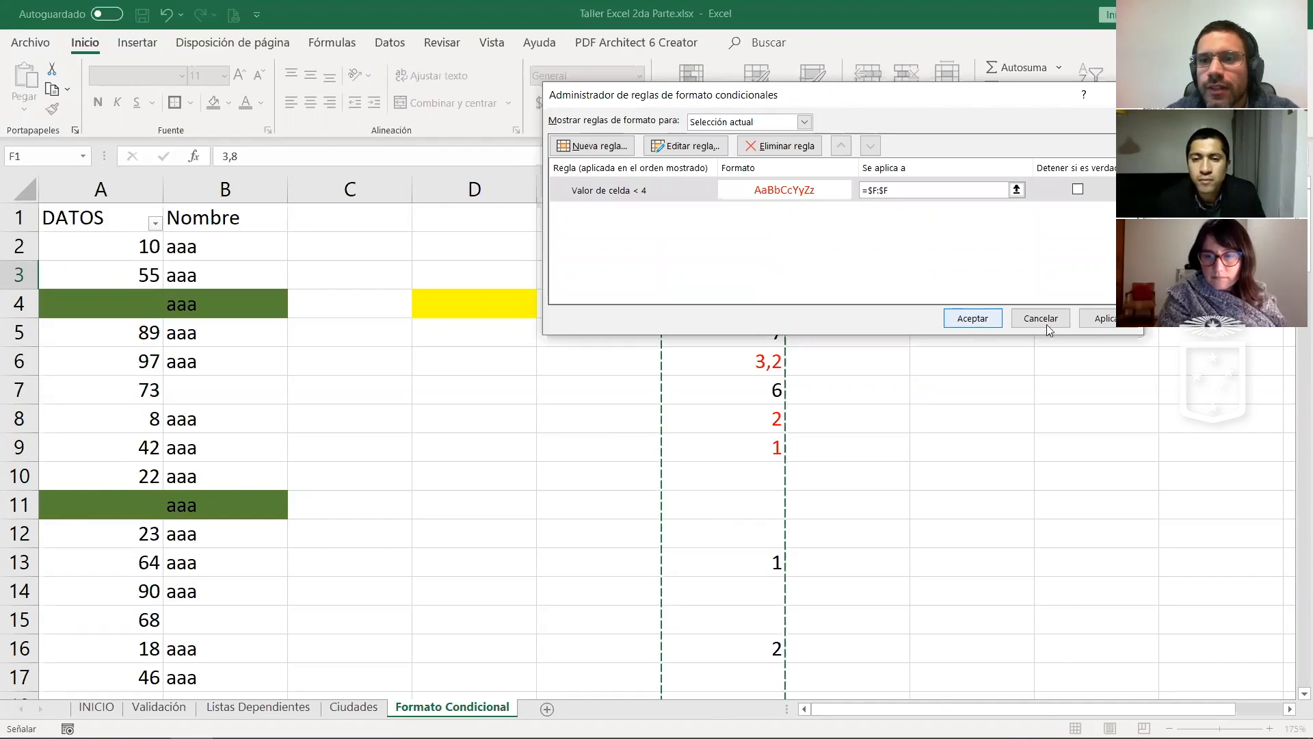
pyautogui.click(1094, 318)
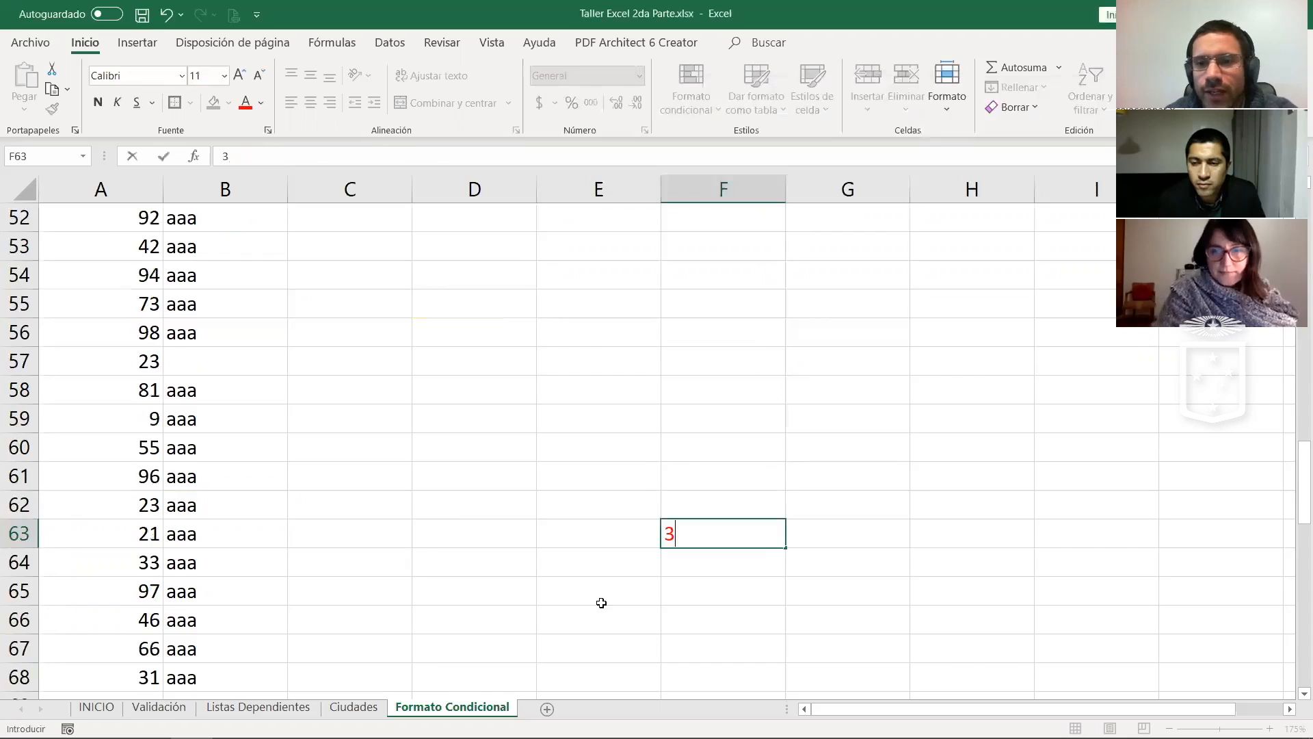
# Step: Enter 3 in cell F63 and check its formatting against the values in F13, F16 and the upper list
pyautogui.press('Return')
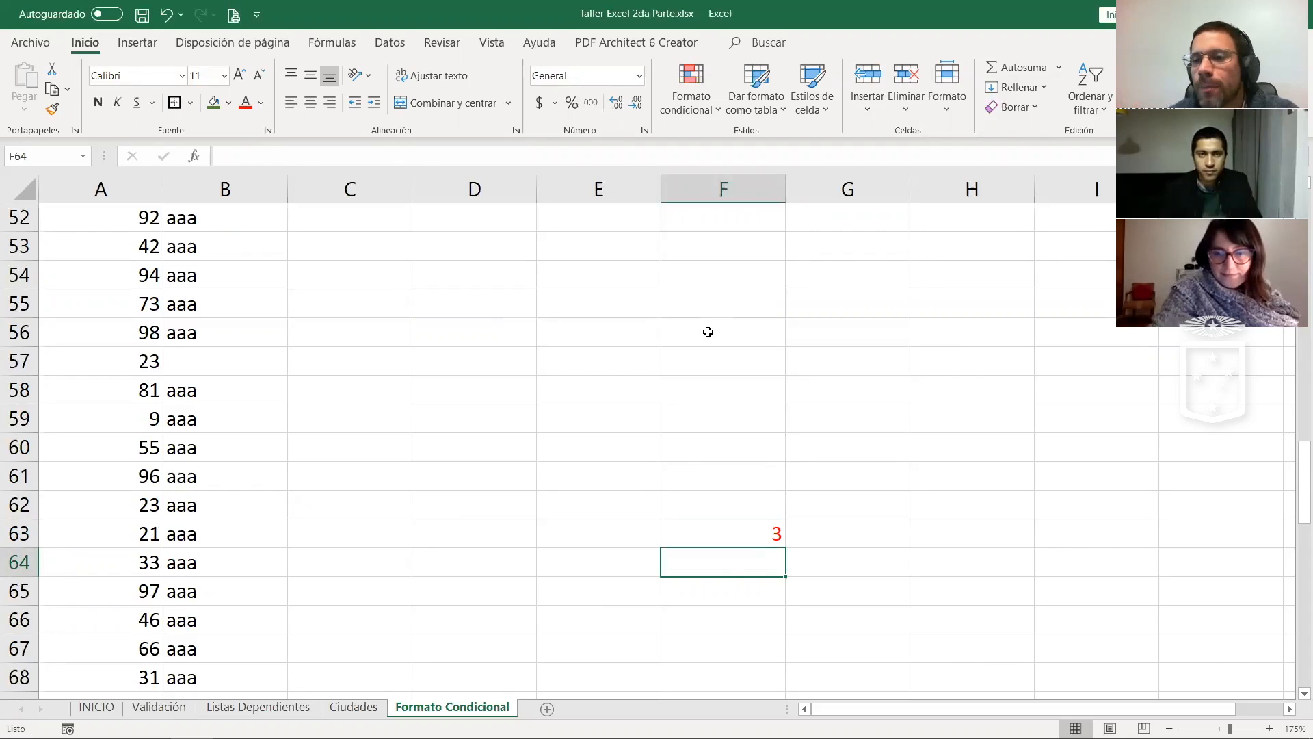
pyautogui.scroll(4, 707, 326)
pyautogui.scroll(10, 707, 326)
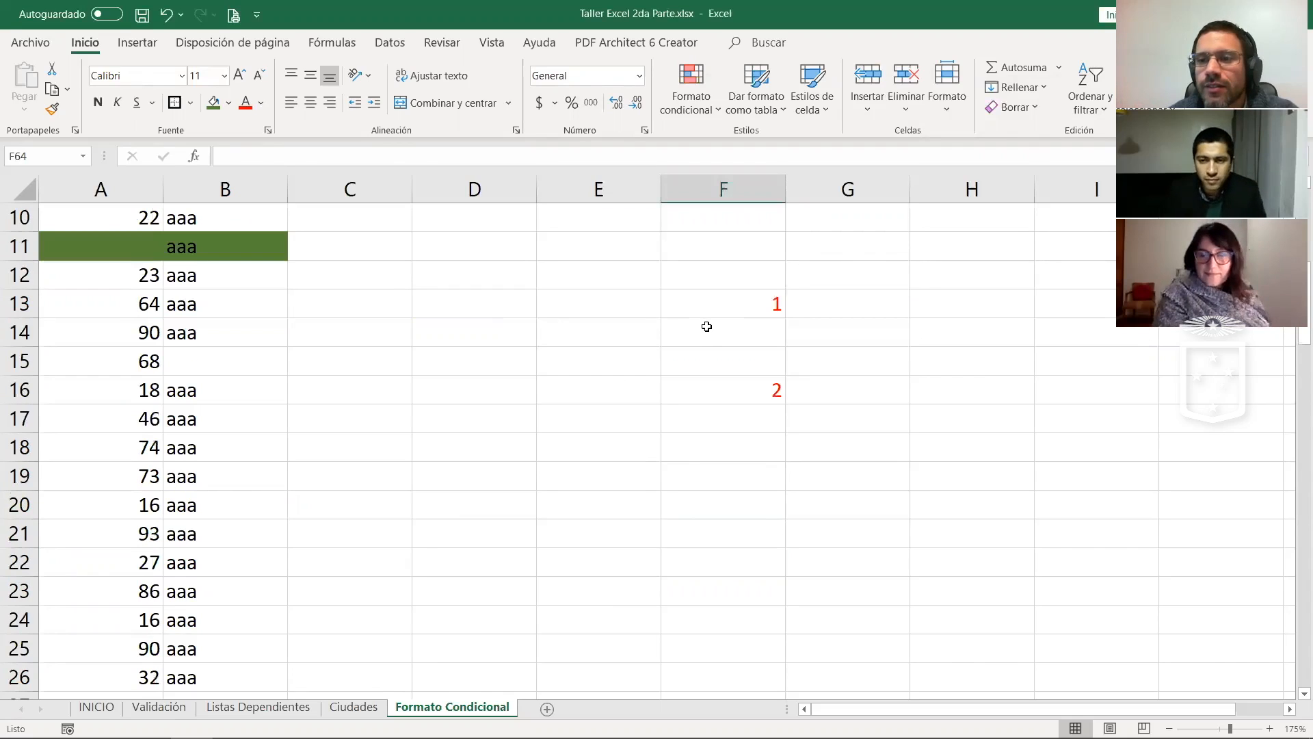
pyautogui.scroll(3, 707, 326)
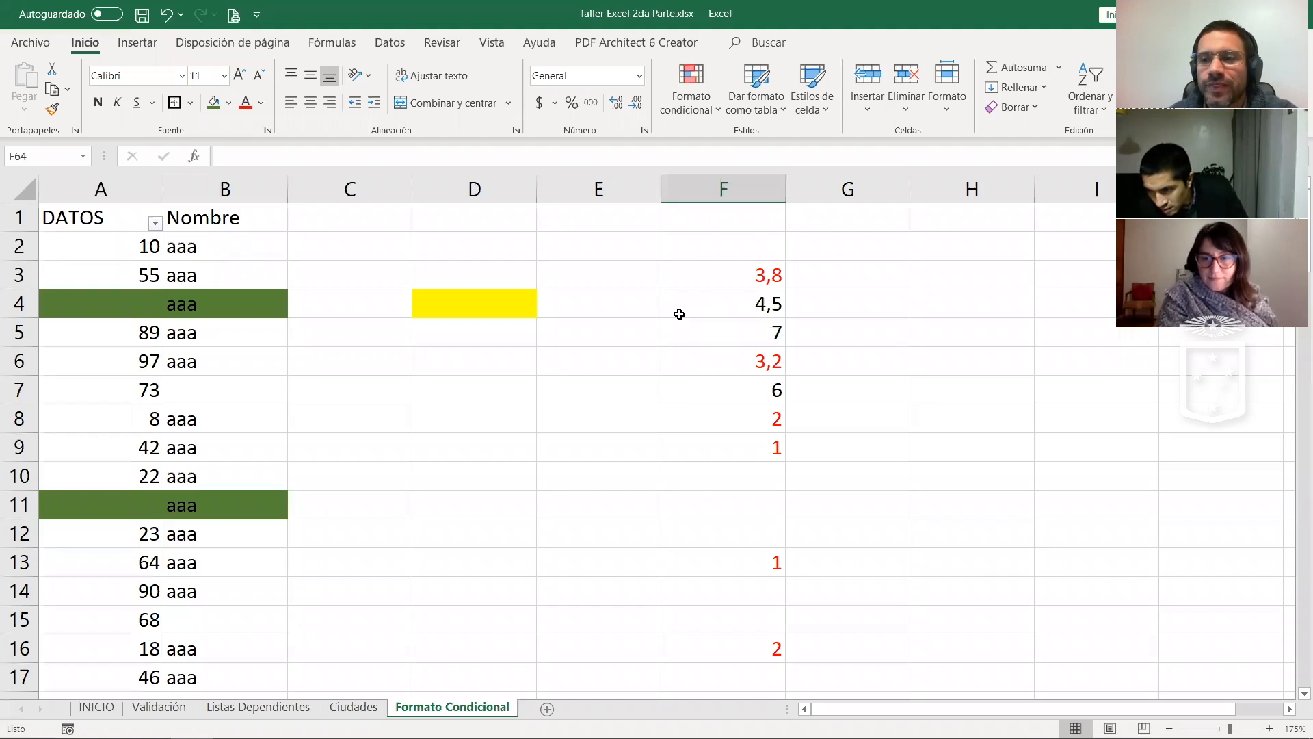
pyautogui.click(679, 320)
pyautogui.click(680, 313)
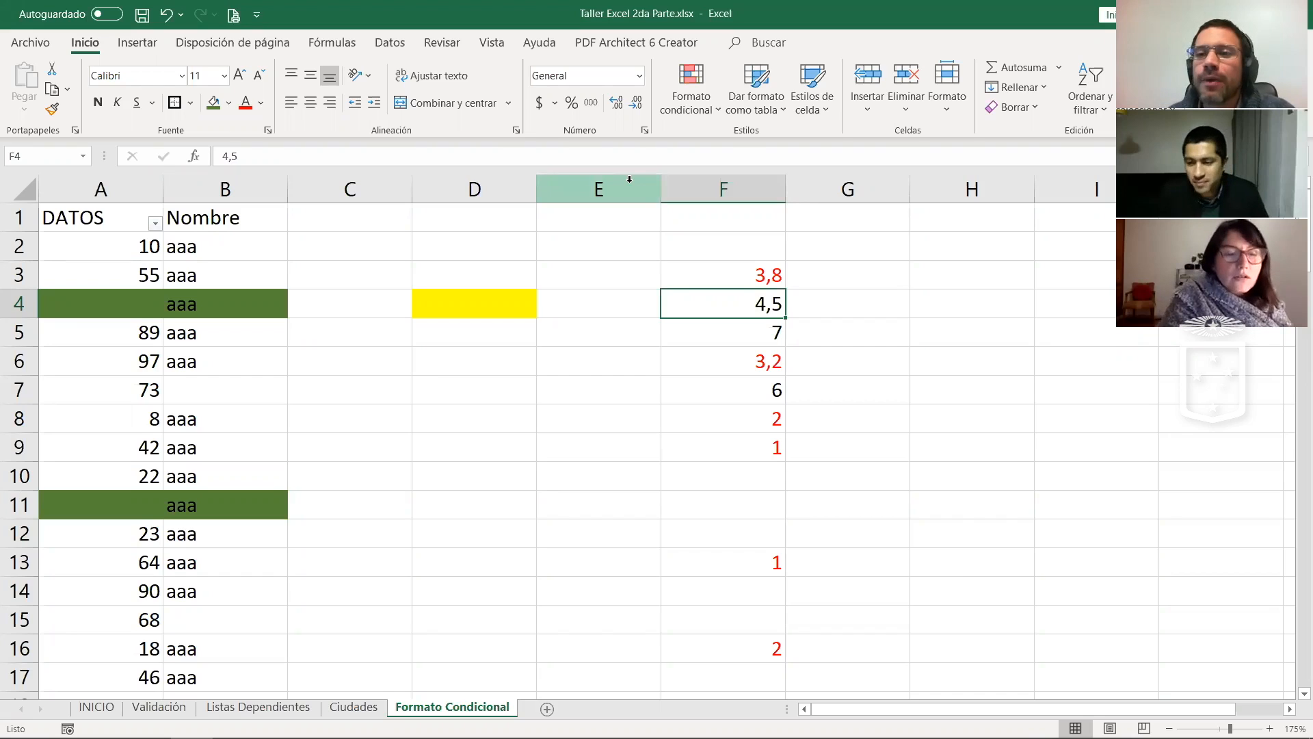
# Step: Review the formula of the green ESBLANCO rule applied to cell A4, leaving the rule unchanged
pyautogui.click(487, 303)
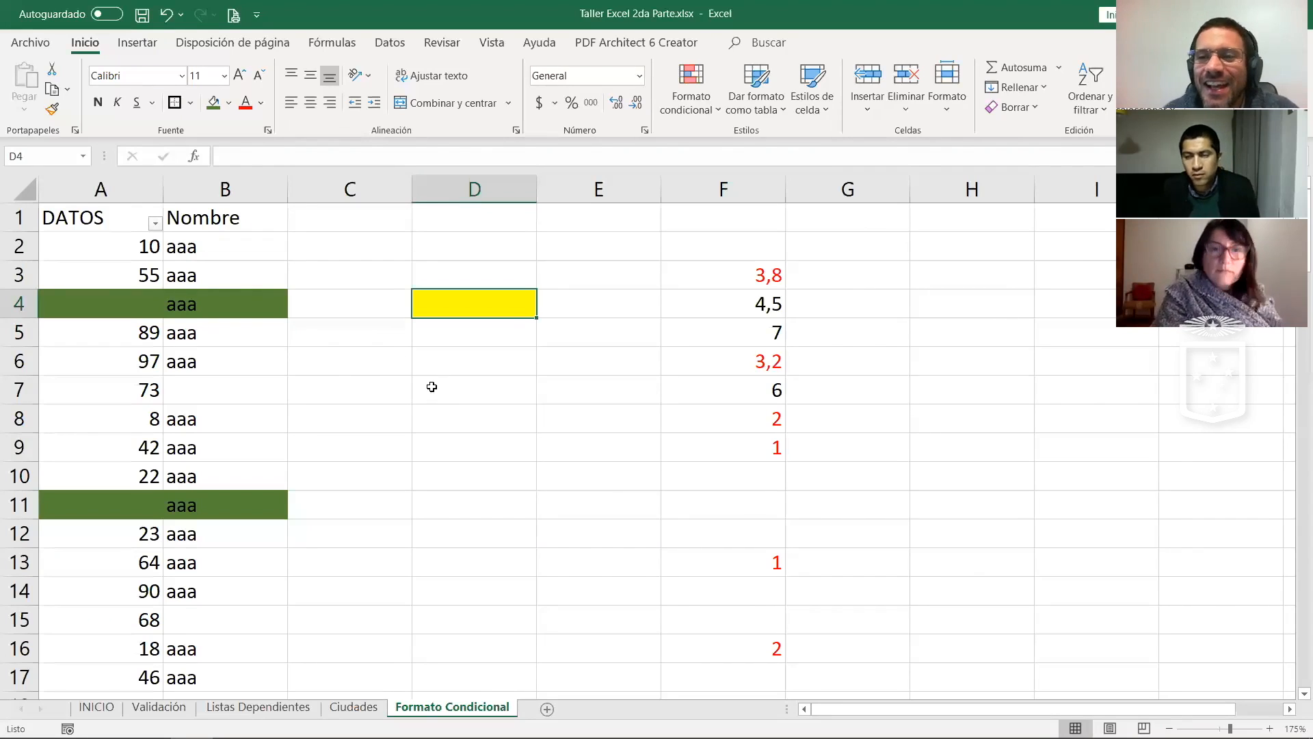
pyautogui.click(181, 303)
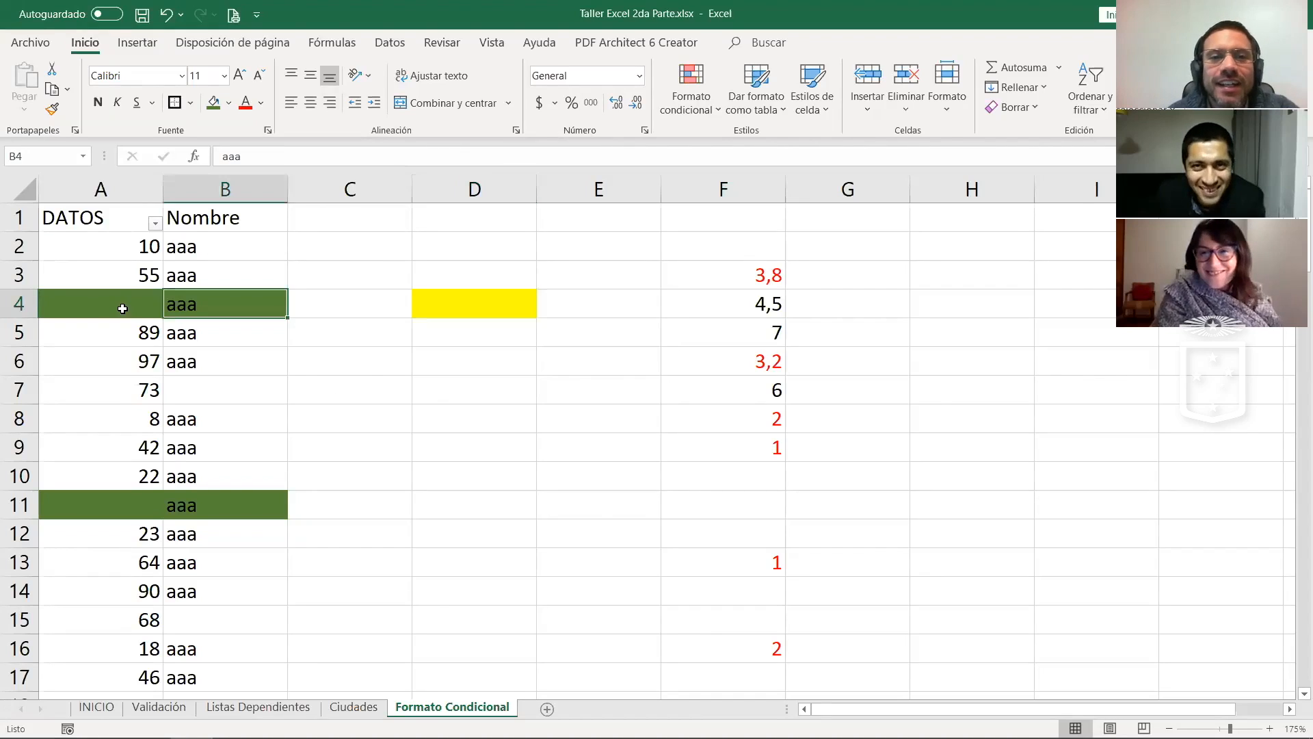
pyautogui.click(120, 305)
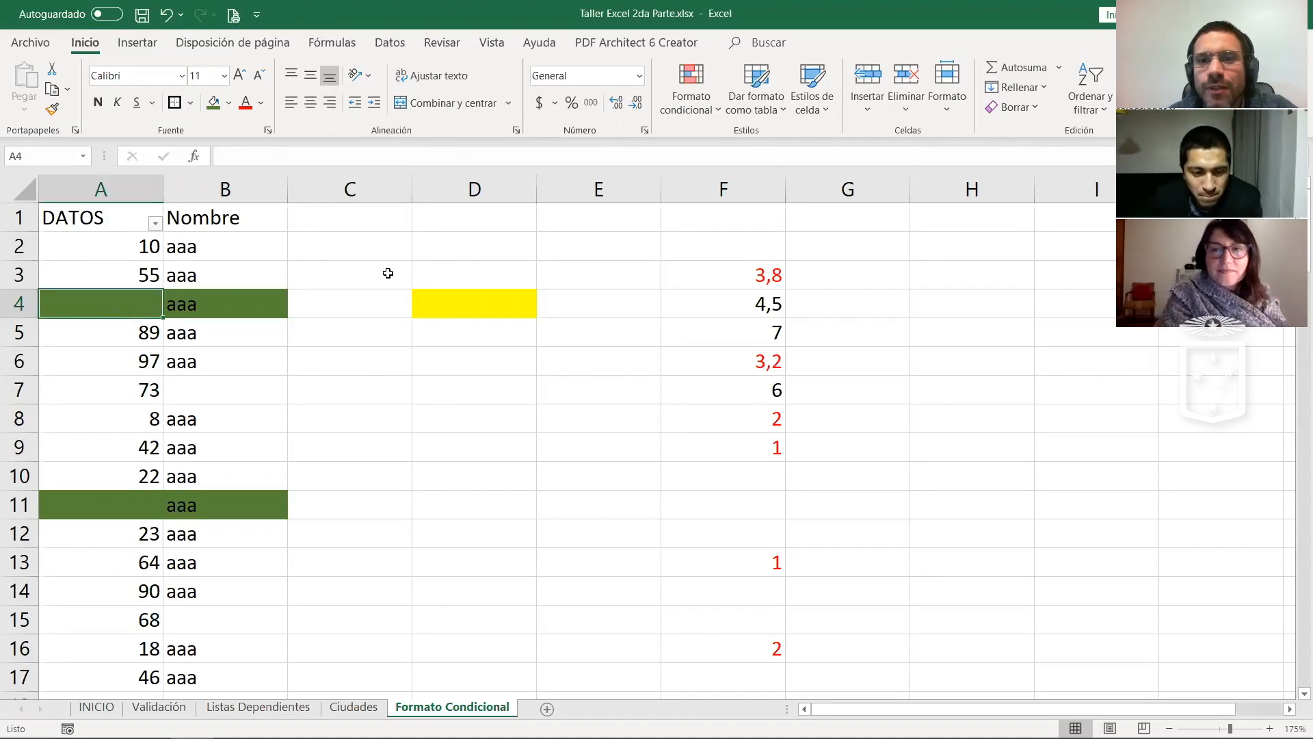
pyautogui.click(691, 95)
pyautogui.click(731, 334)
pyautogui.doubleClick(806, 195)
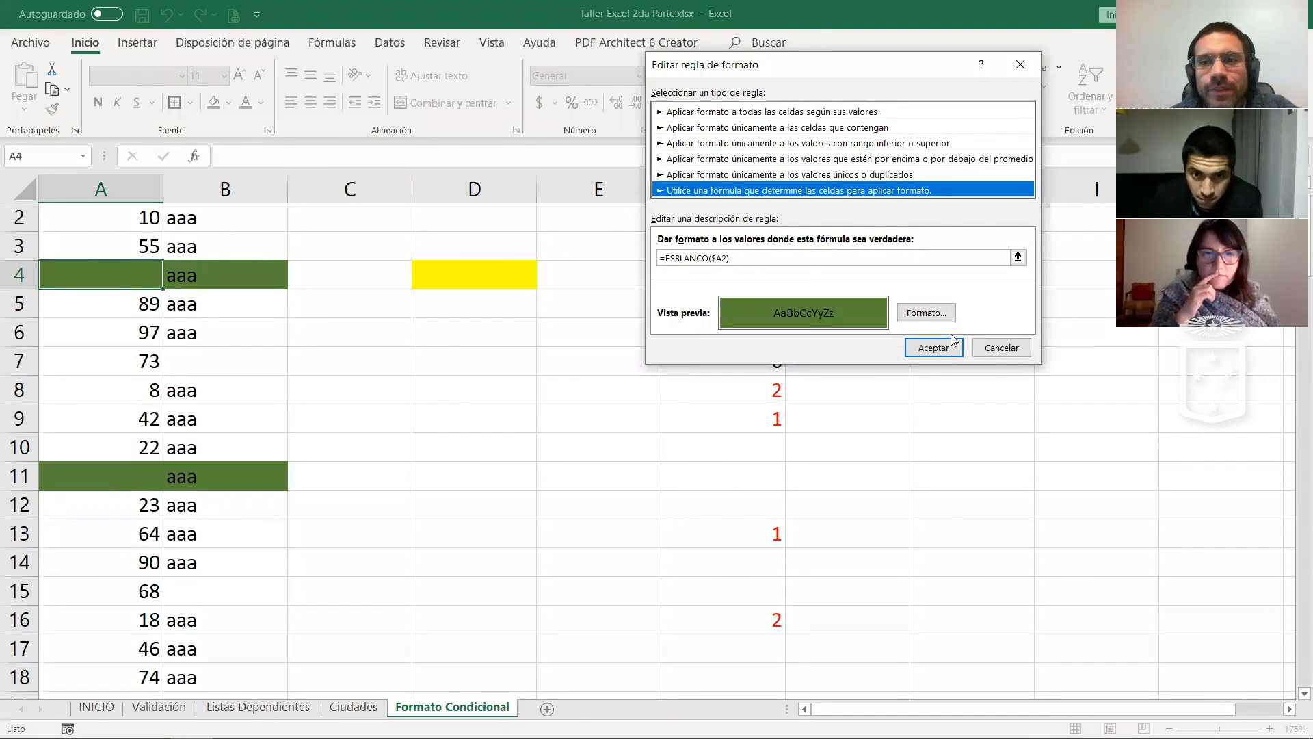
pyautogui.click(1003, 347)
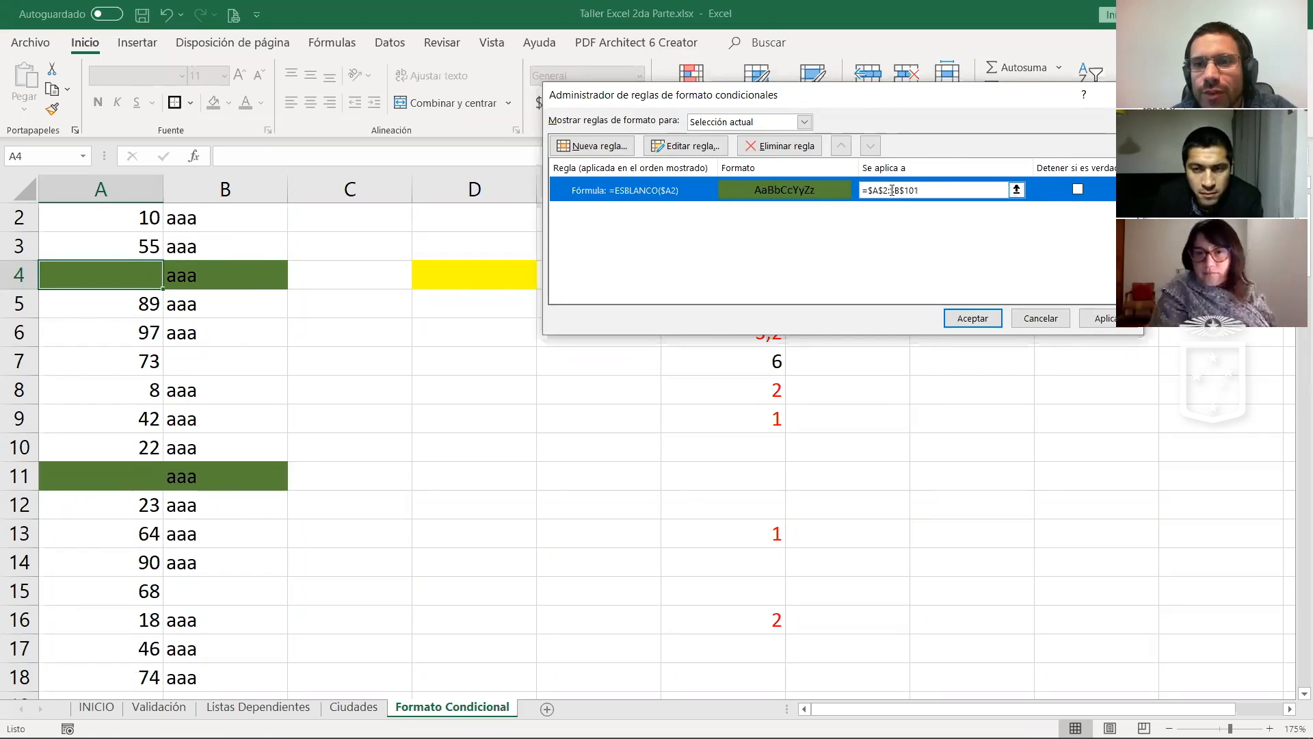
# Step: Change the green rule's formula to the relative reference =ESBLANCO(A2), apply it and check blank cell B7
pyautogui.doubleClick(721, 198)
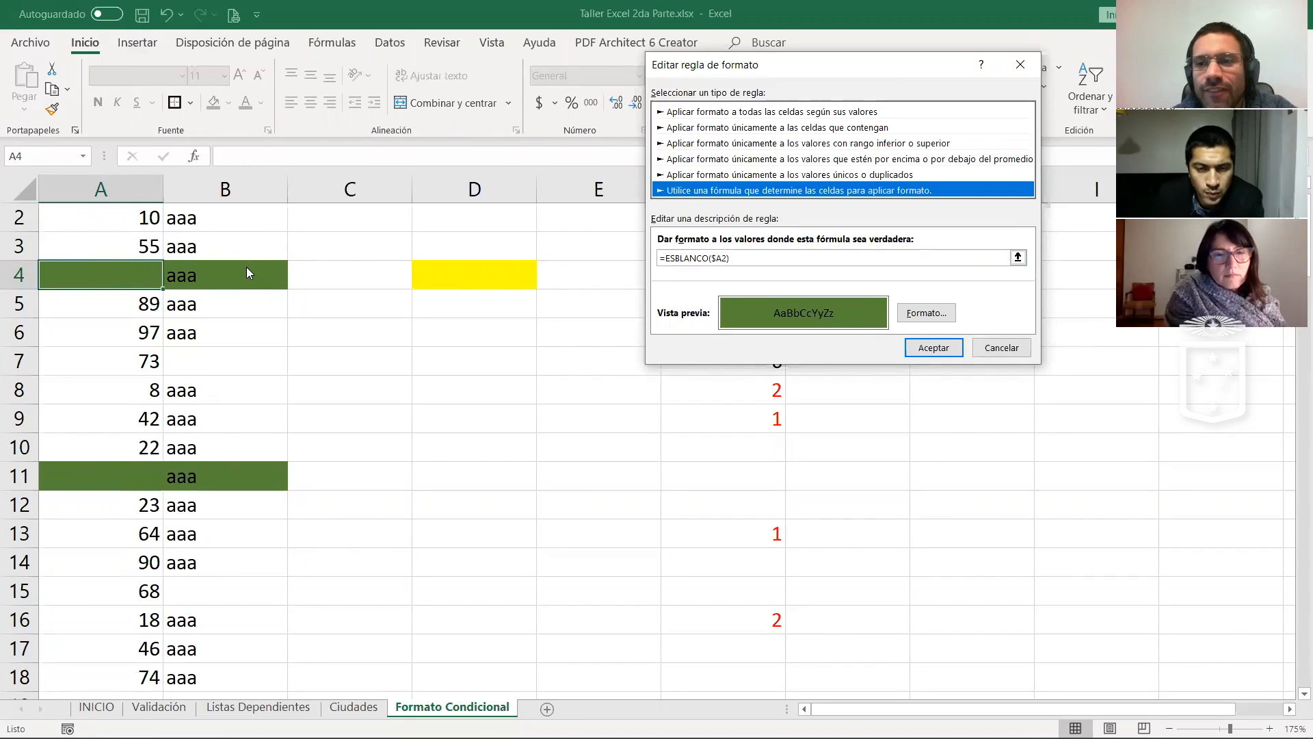
pyautogui.click(721, 258)
pyautogui.press('BackSpace')
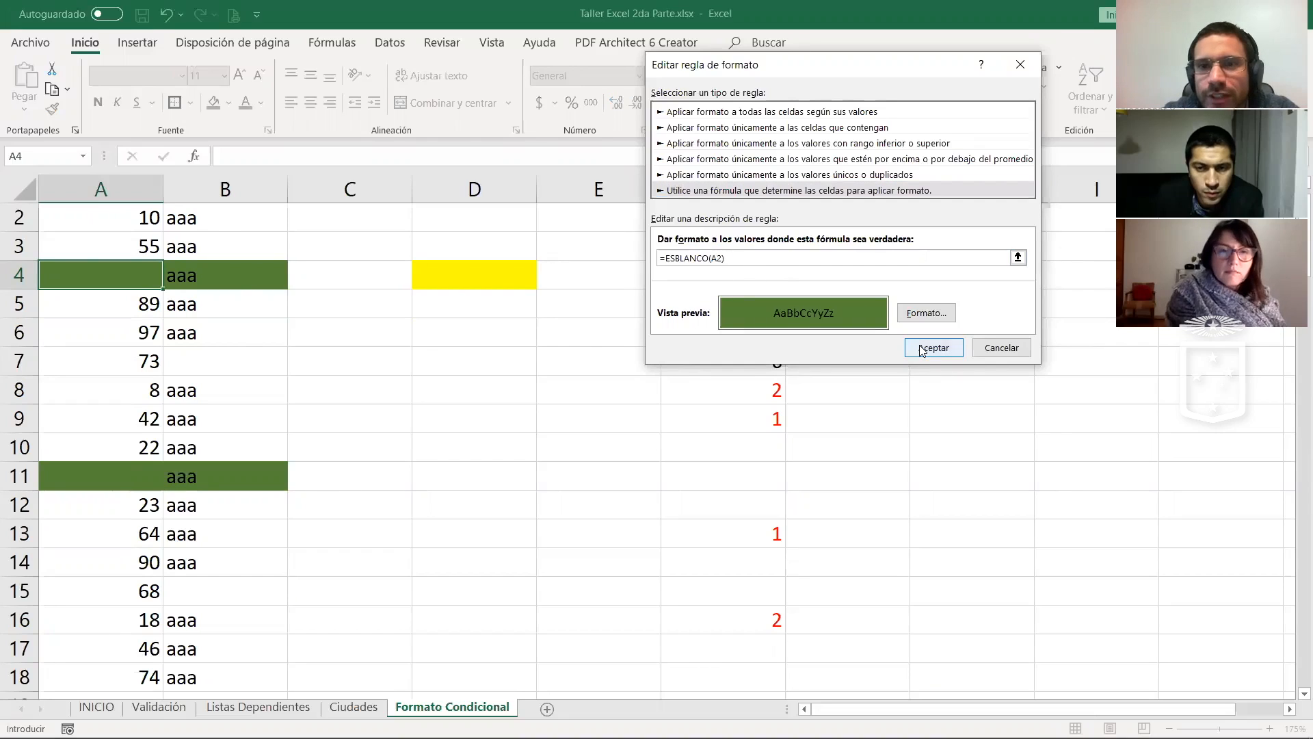
pyautogui.click(922, 348)
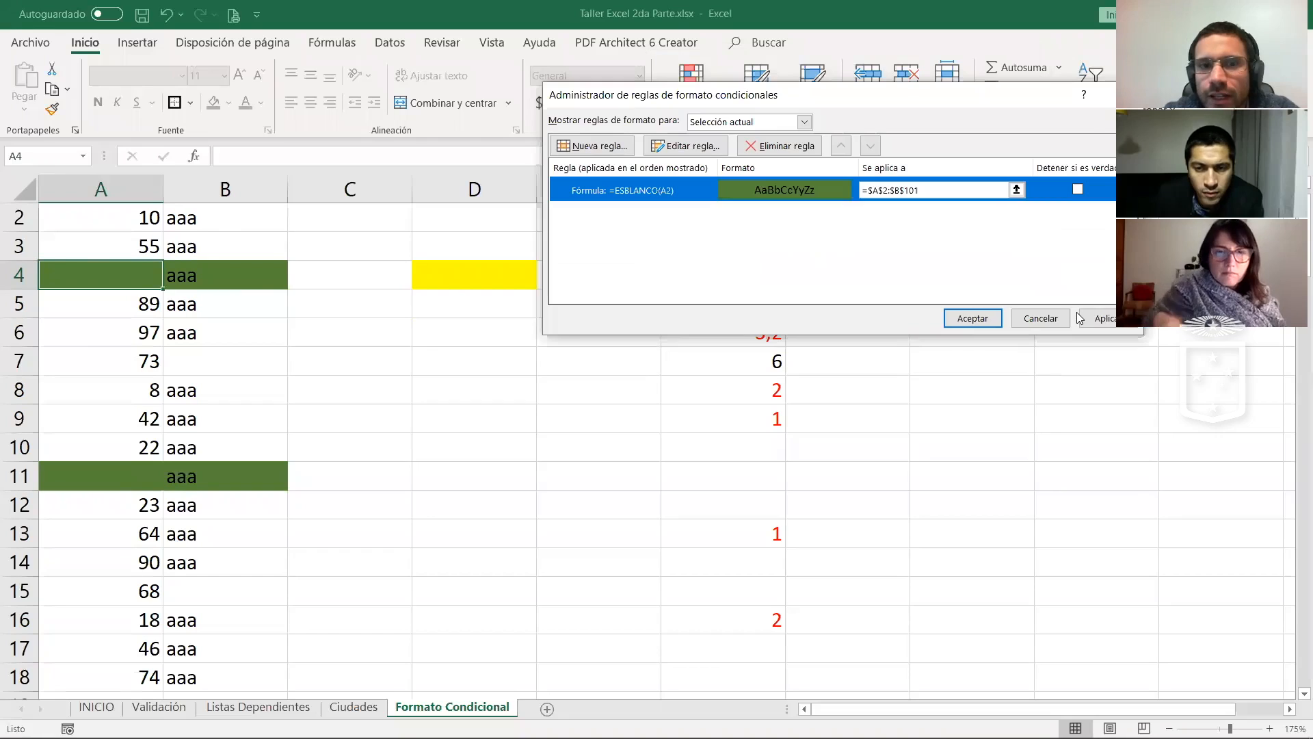
pyautogui.click(1088, 319)
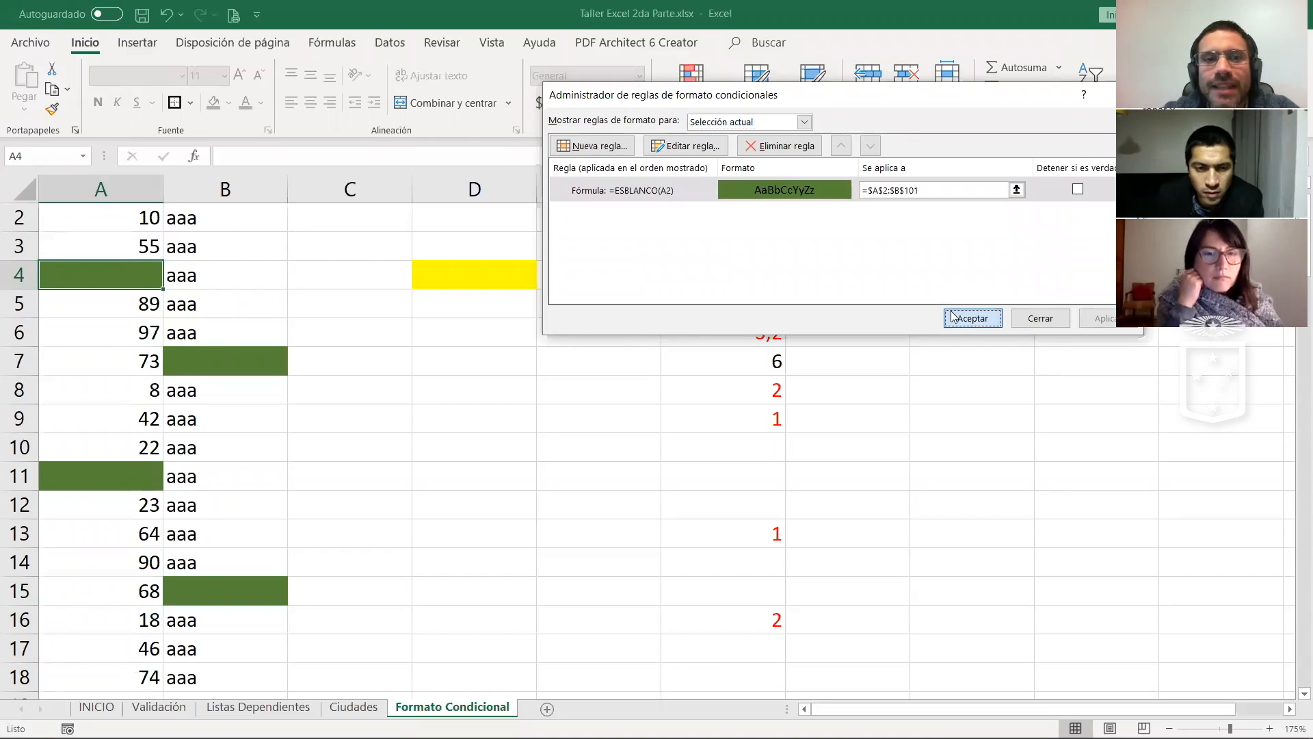
pyautogui.click(958, 318)
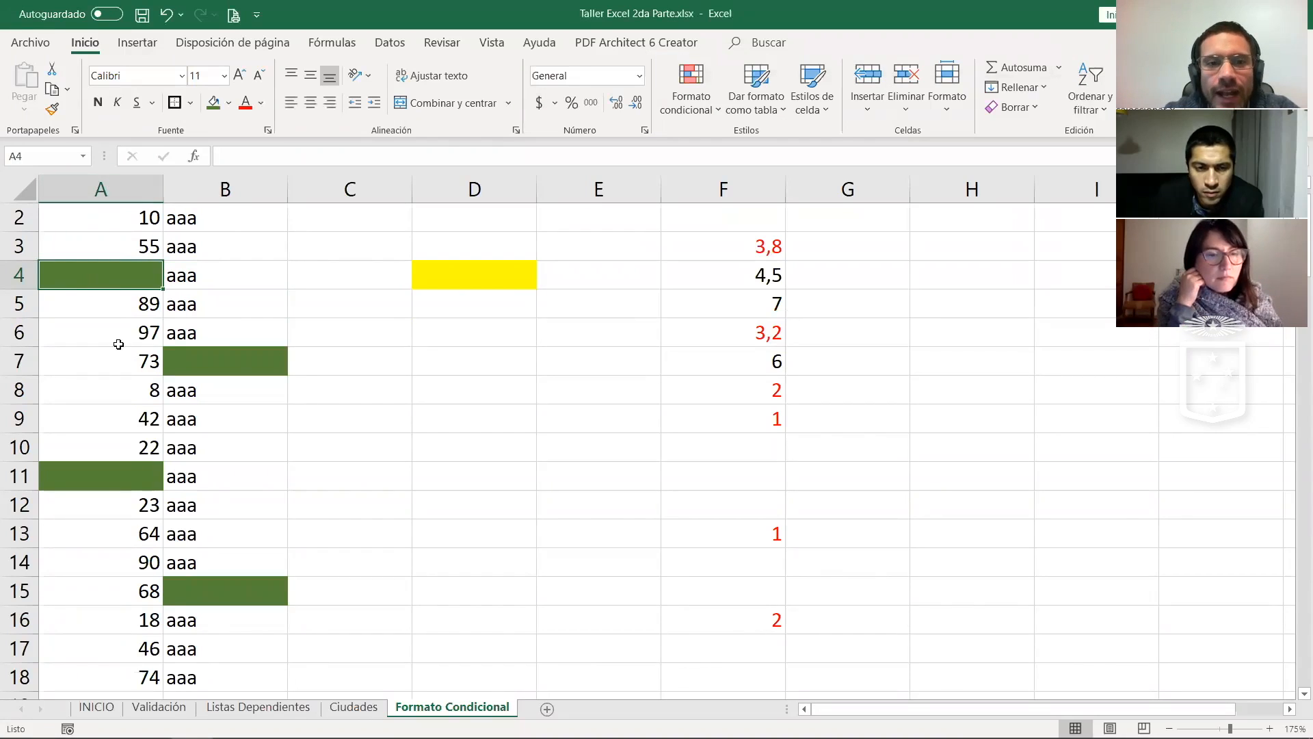
pyautogui.click(250, 359)
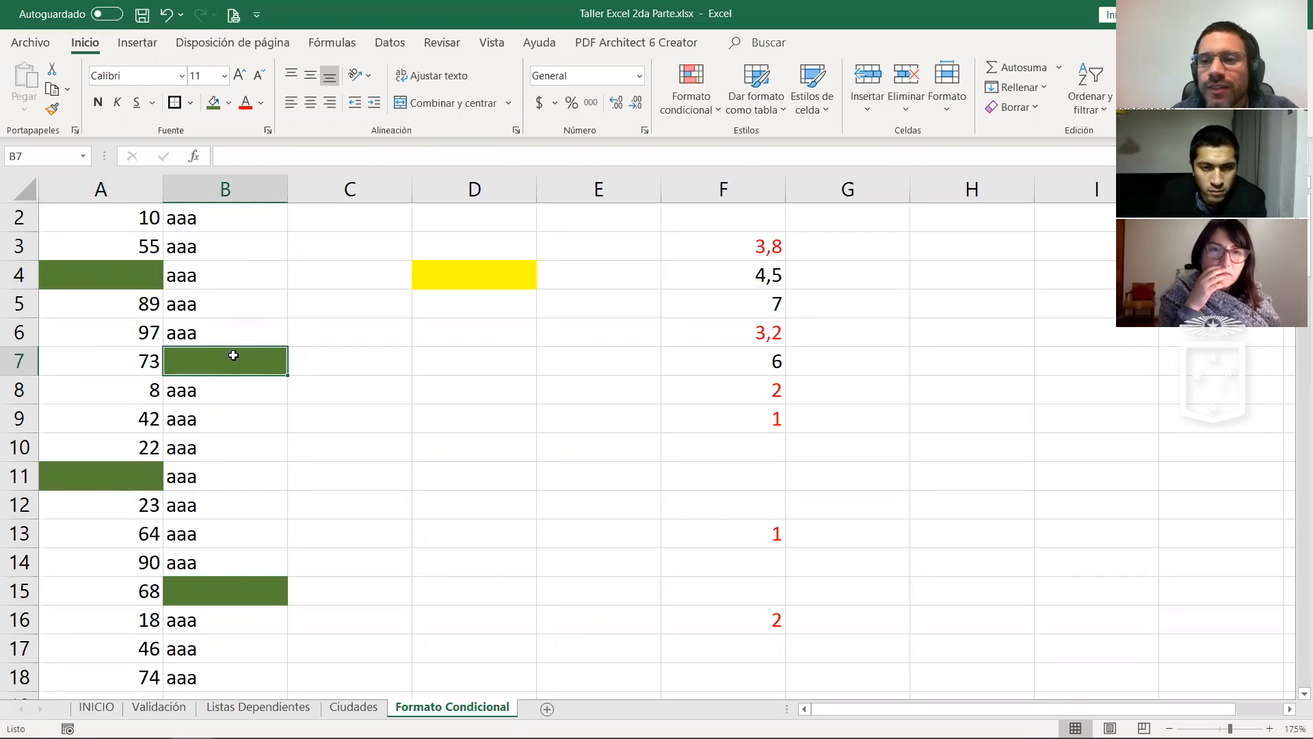
# Step: Restore the fixed column reference in the green rule's formula as =ESBLANCO($A2) and close the rules manager
pyautogui.click(104, 240)
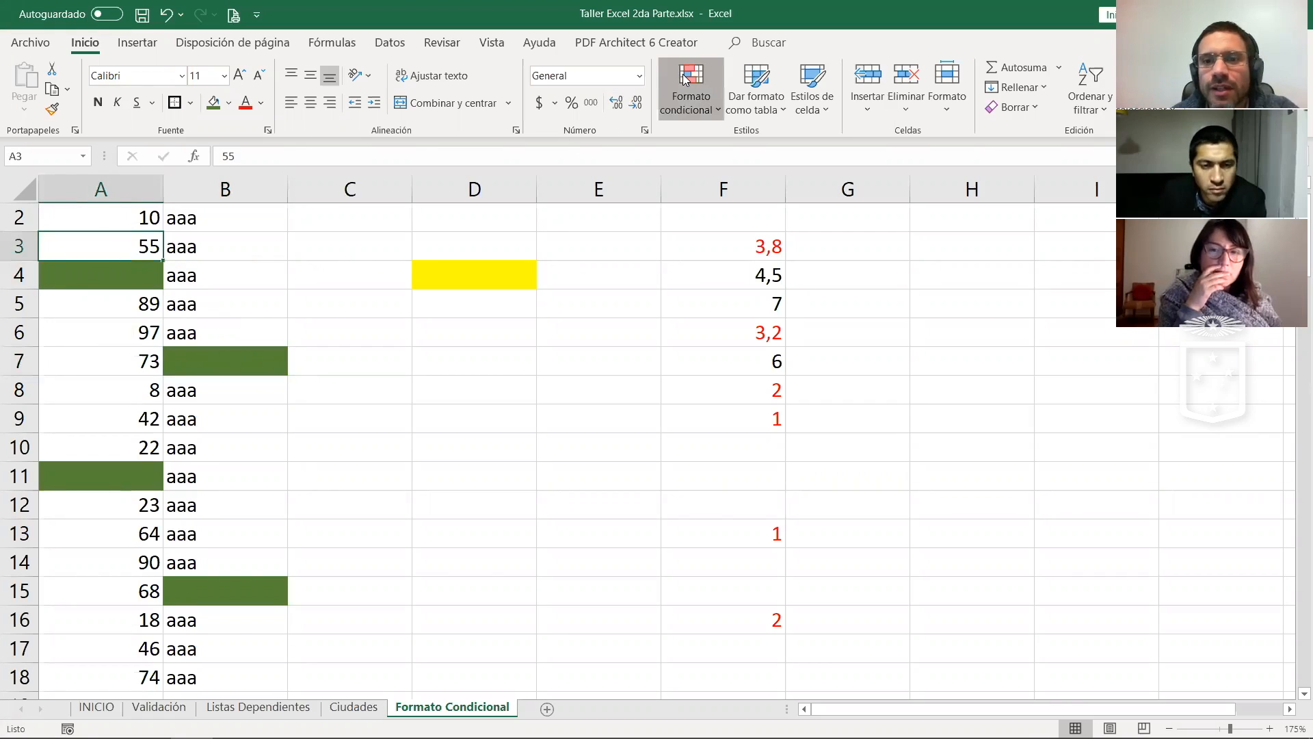
pyautogui.click(729, 333)
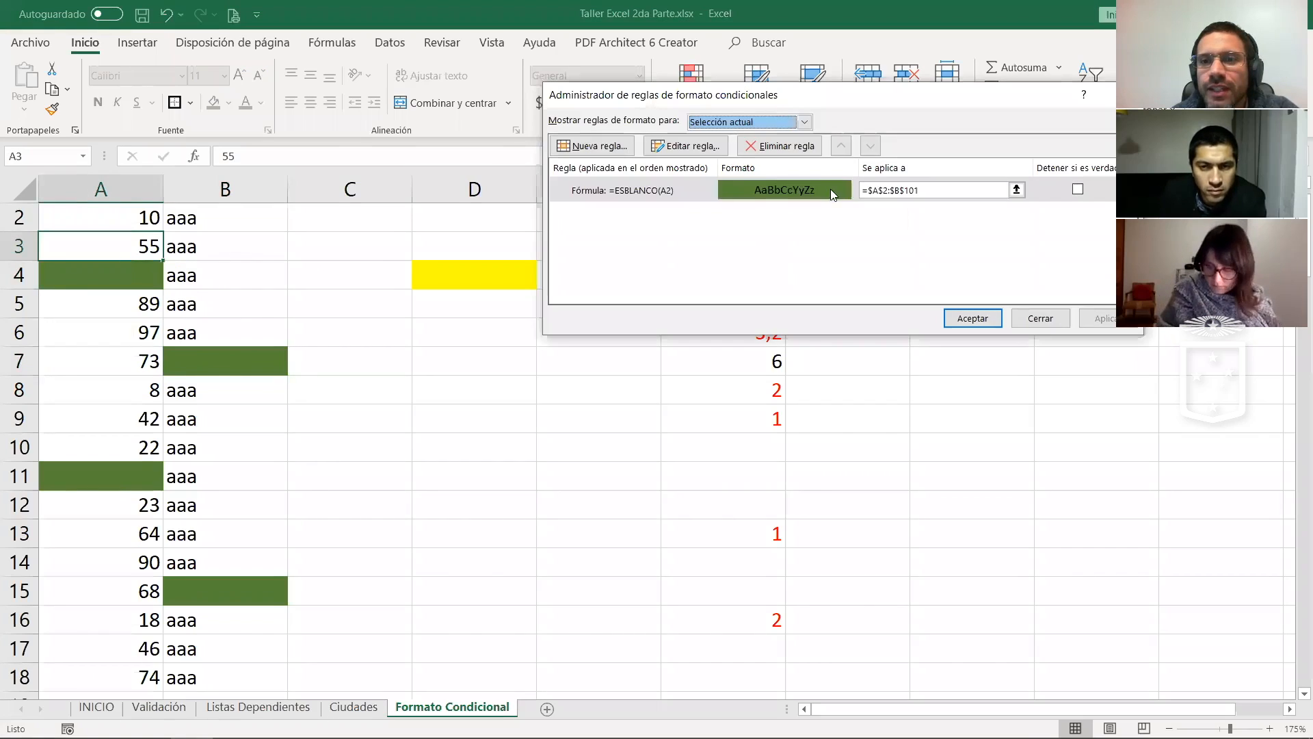
pyautogui.doubleClick(711, 189)
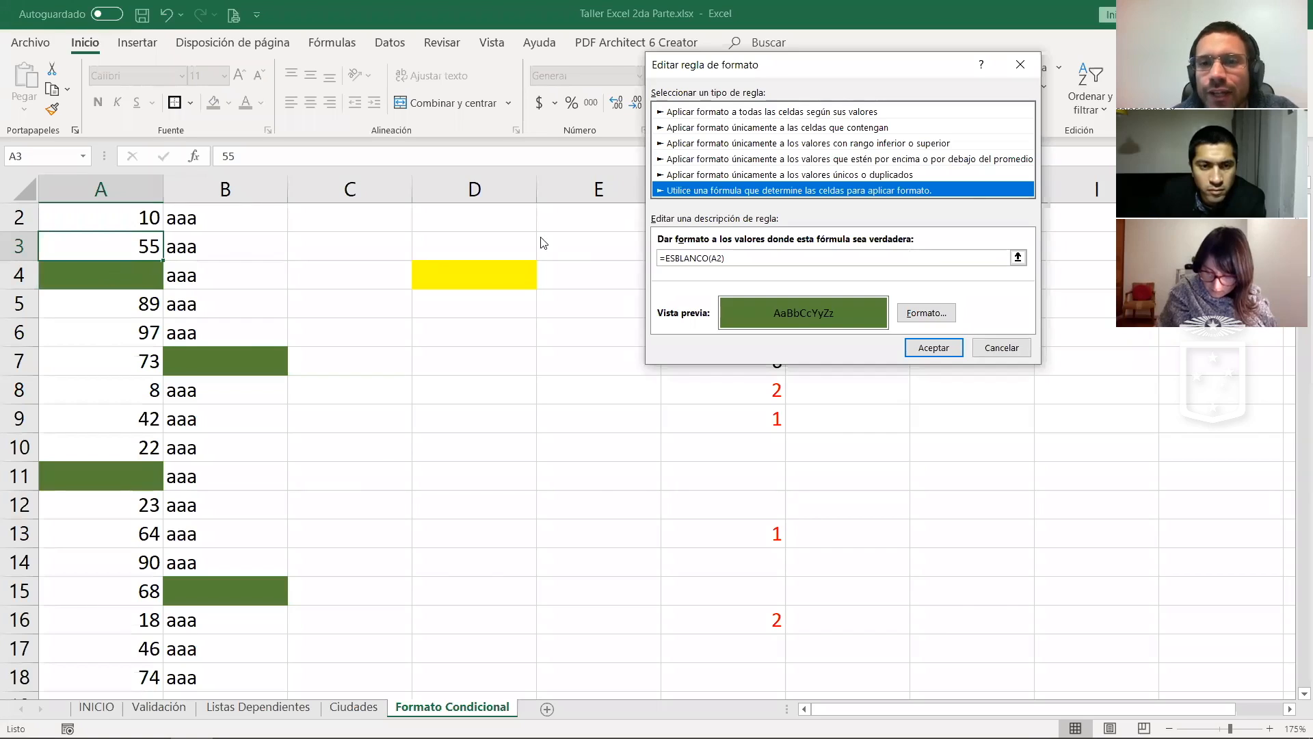
pyautogui.click(712, 258)
pyautogui.write('$')
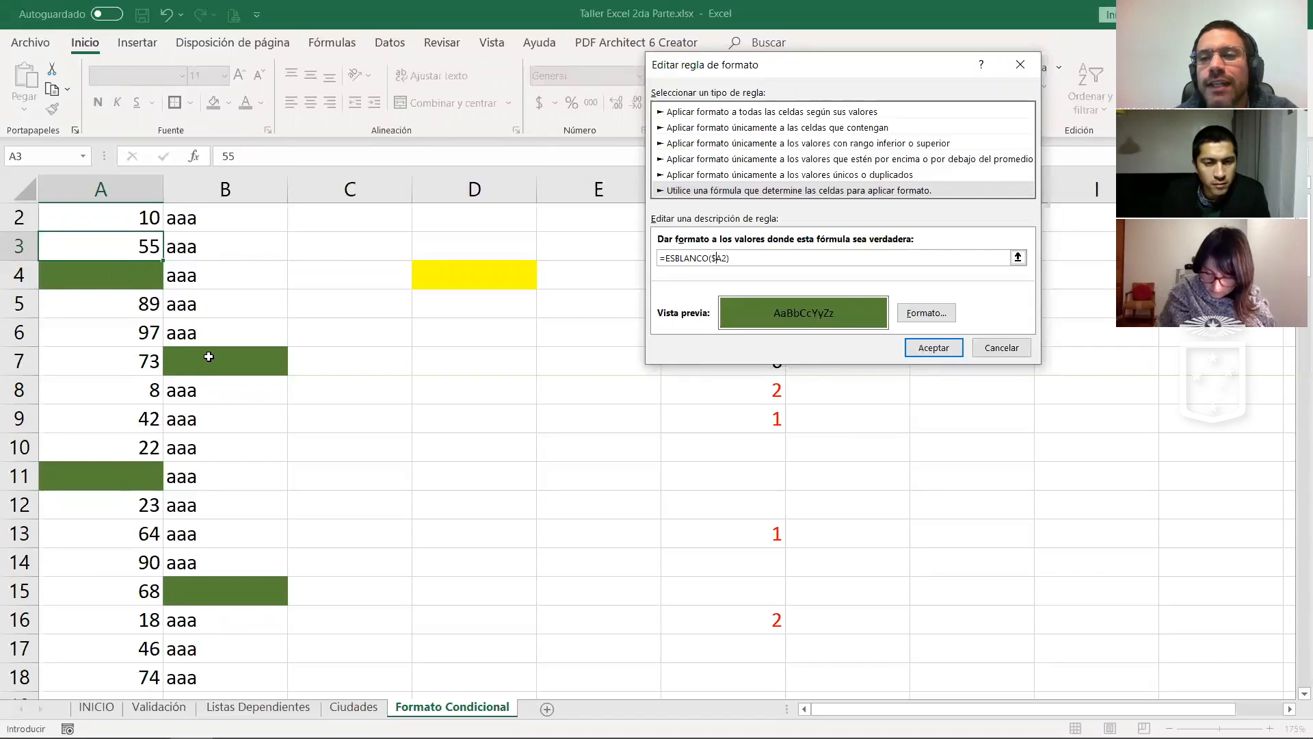
pyautogui.click(934, 347)
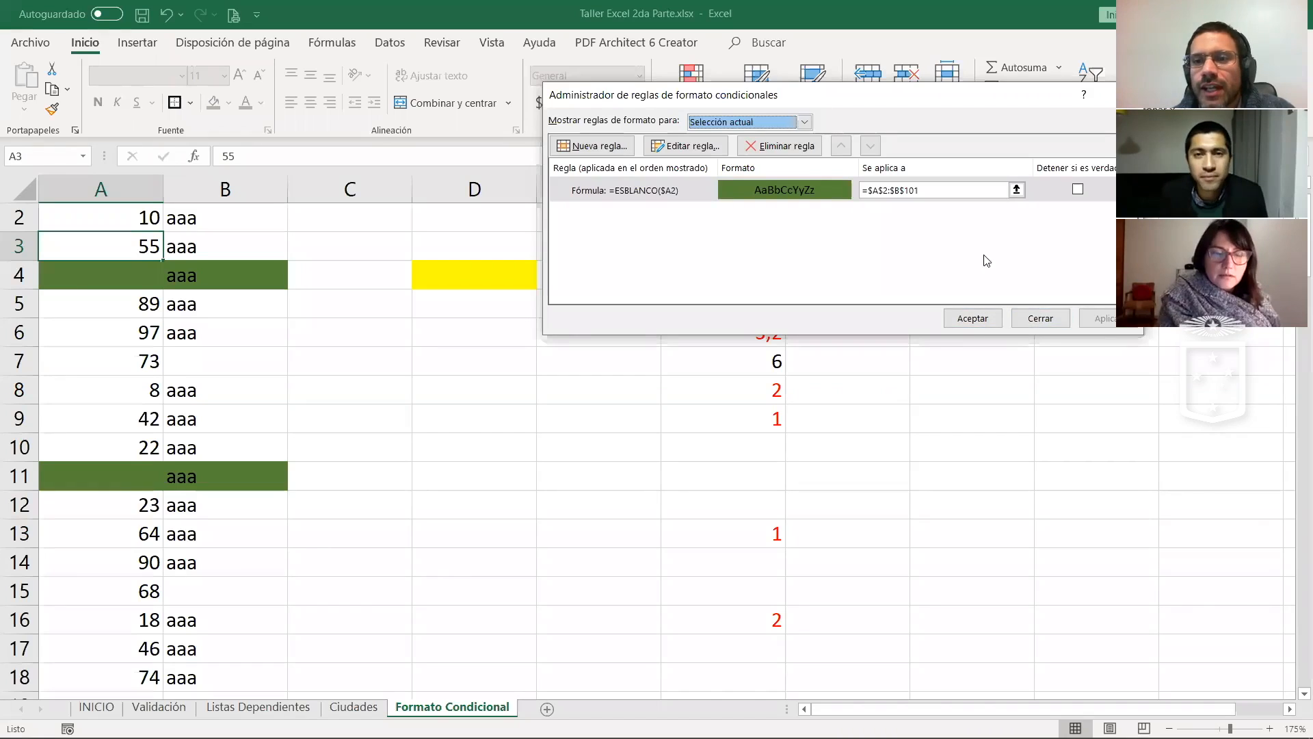
pyautogui.click(1027, 320)
pyautogui.click(627, 387)
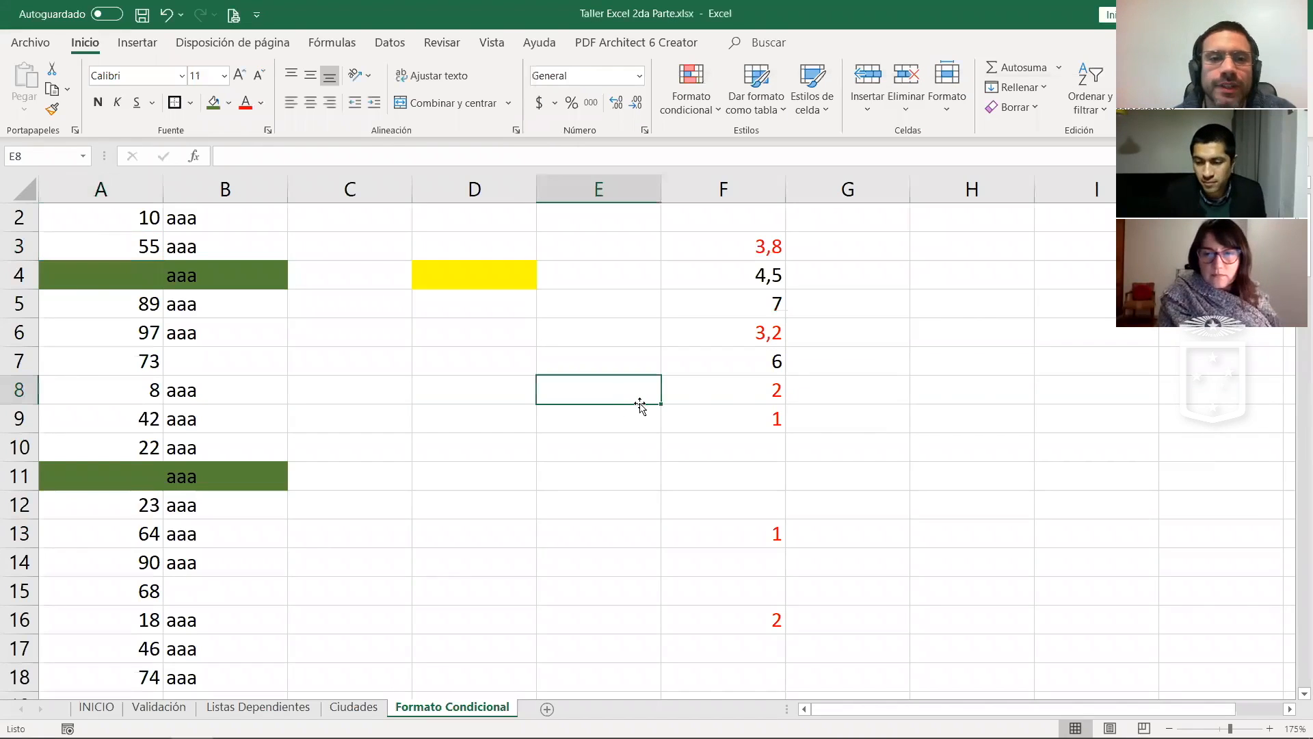
pyautogui.click(250, 360)
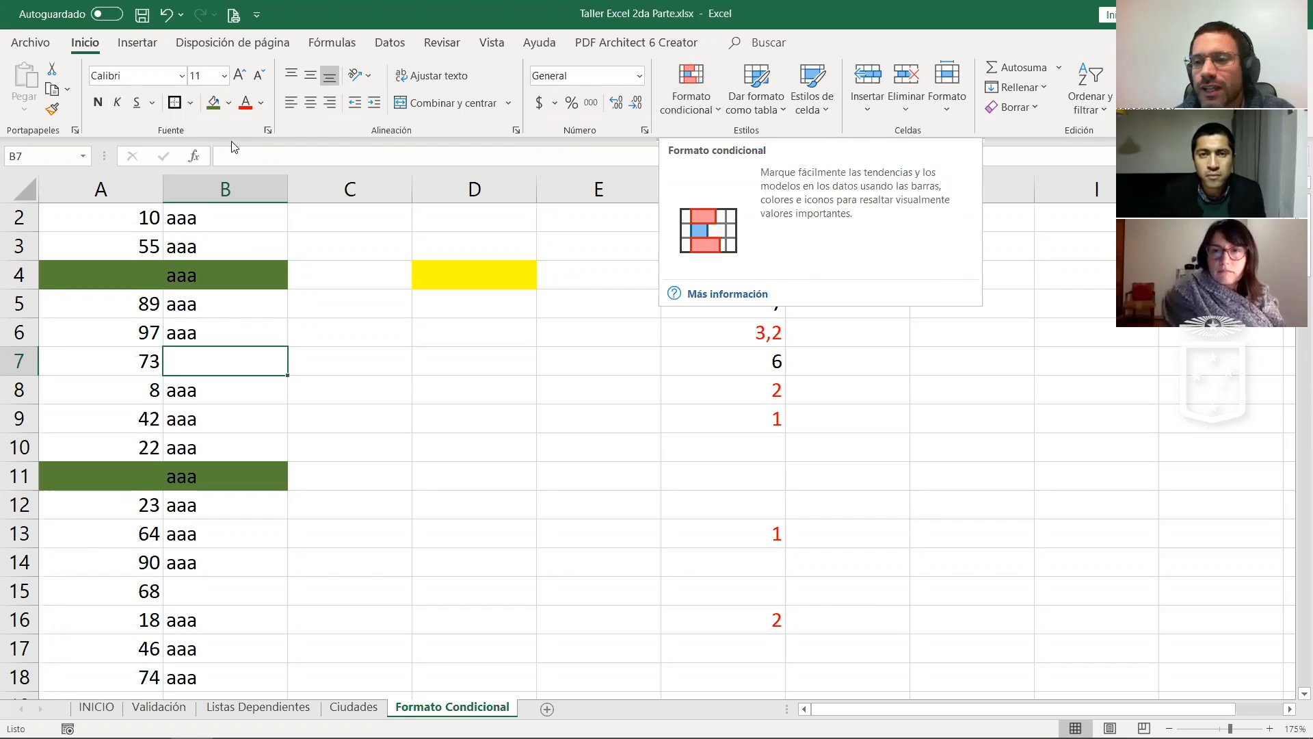
pyautogui.click(415, 392)
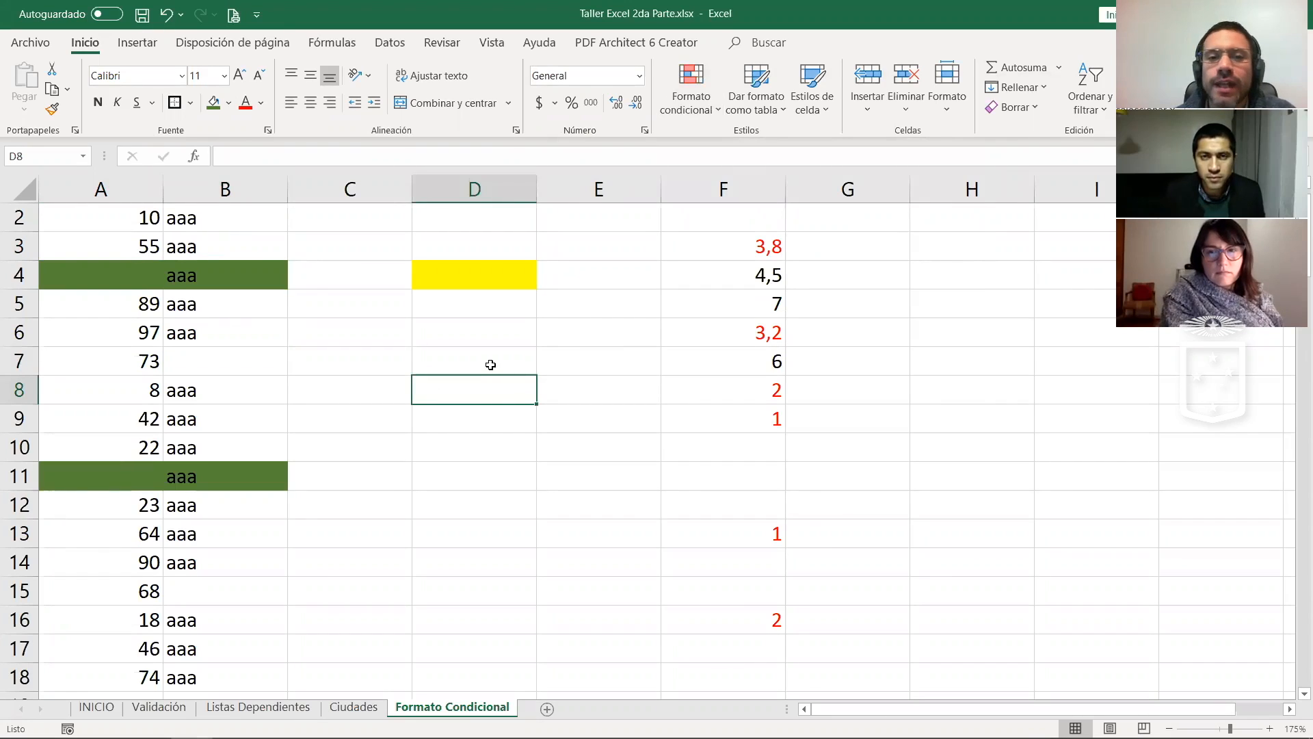
pyautogui.click(356, 359)
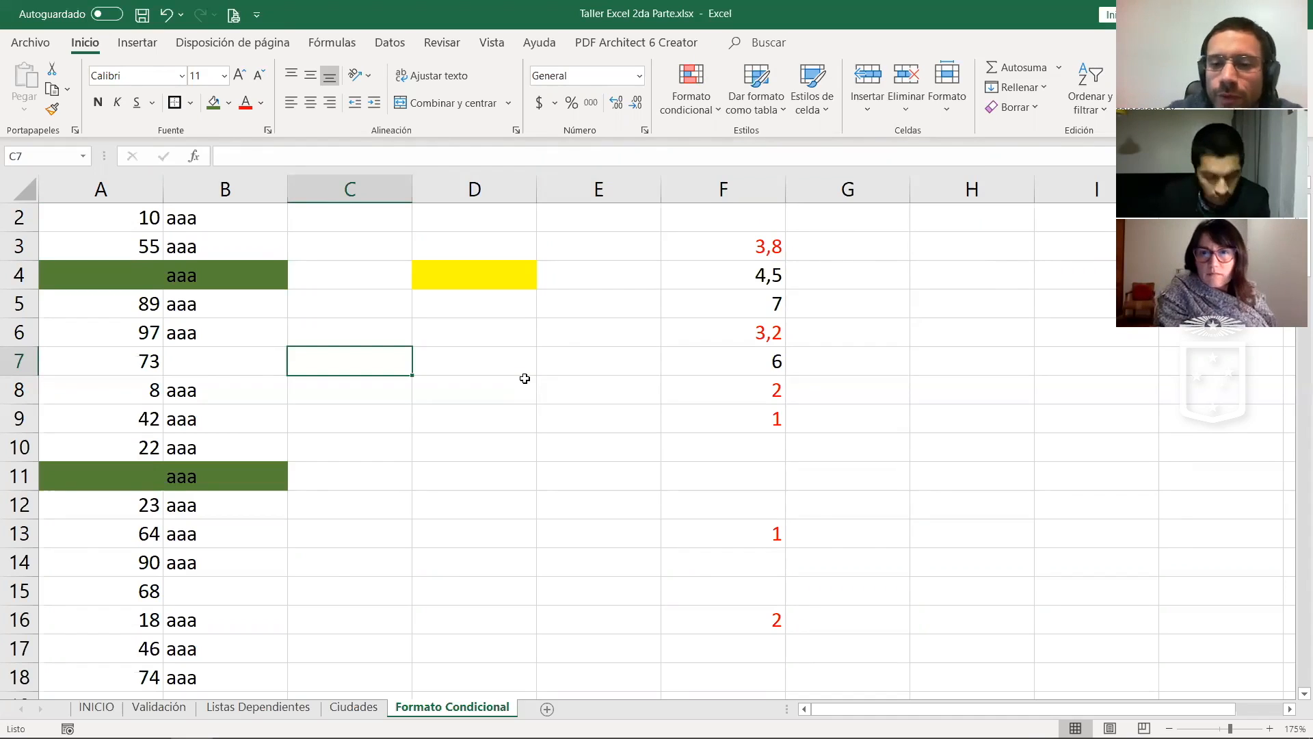
# Step: Enter the formula =SI(B2="";"VACIO";"") in cell C2 to flag blank names
pyautogui.scroll(1, 508, 371)
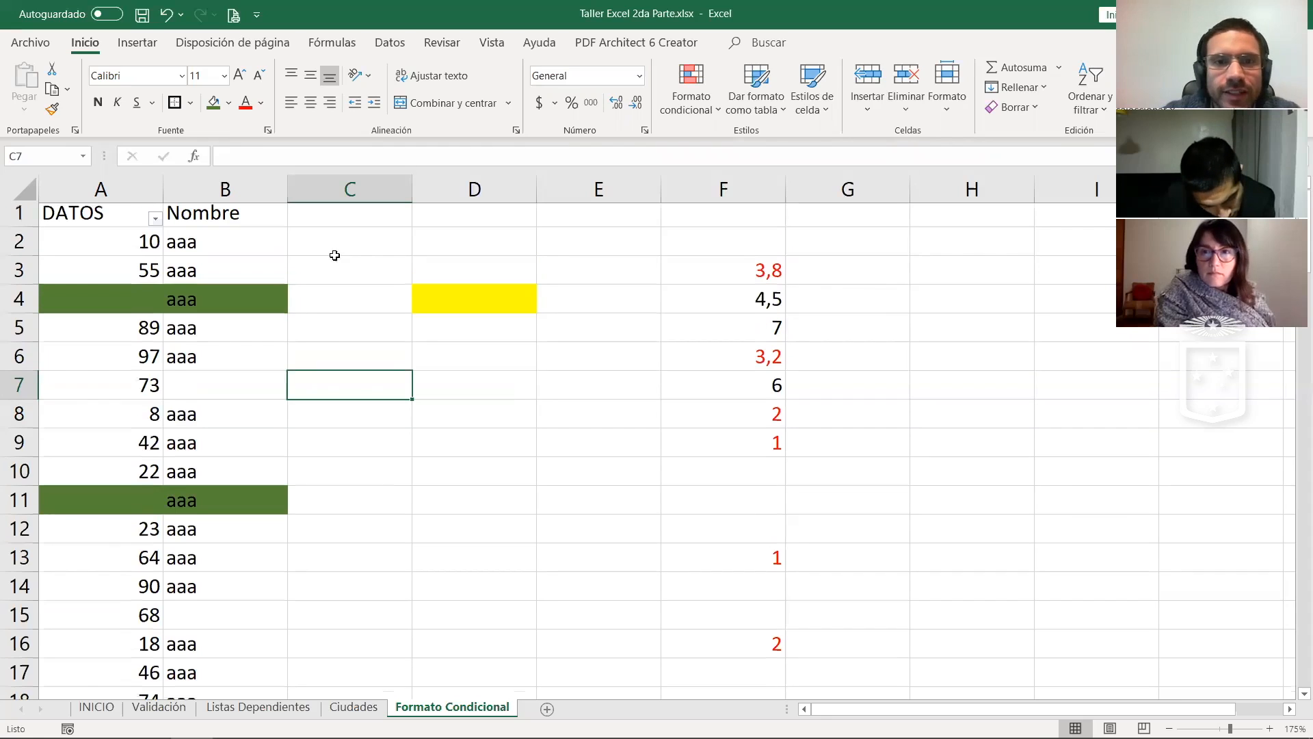
pyautogui.click(348, 243)
pyautogui.write('=S')
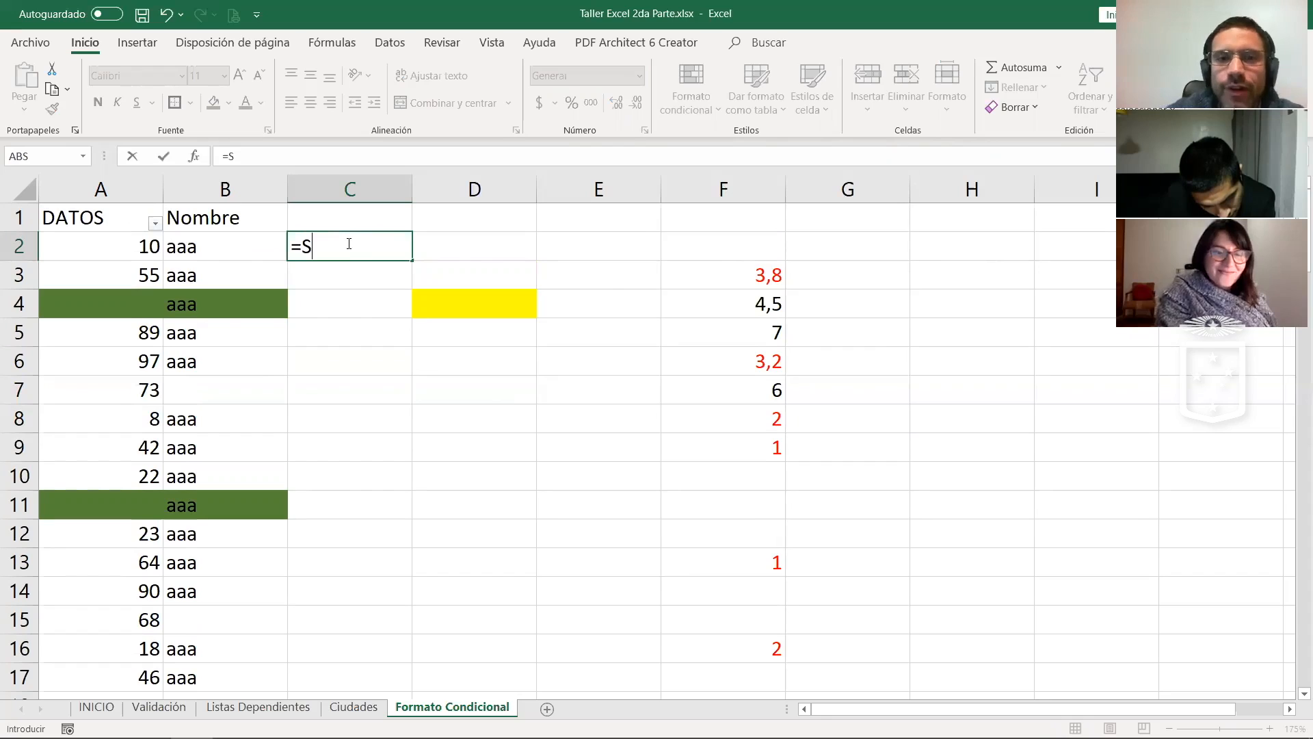
pyautogui.write('I(')
pyautogui.click(244, 252)
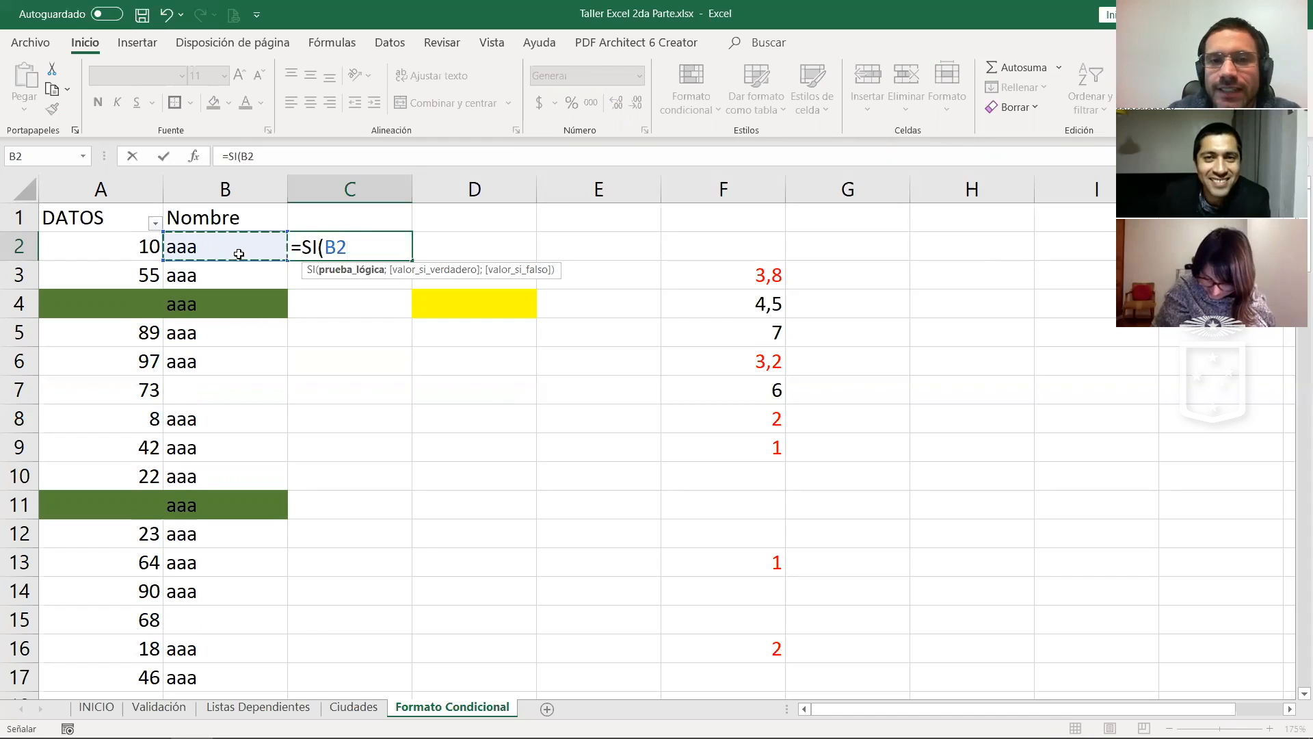
pyautogui.write('=""')
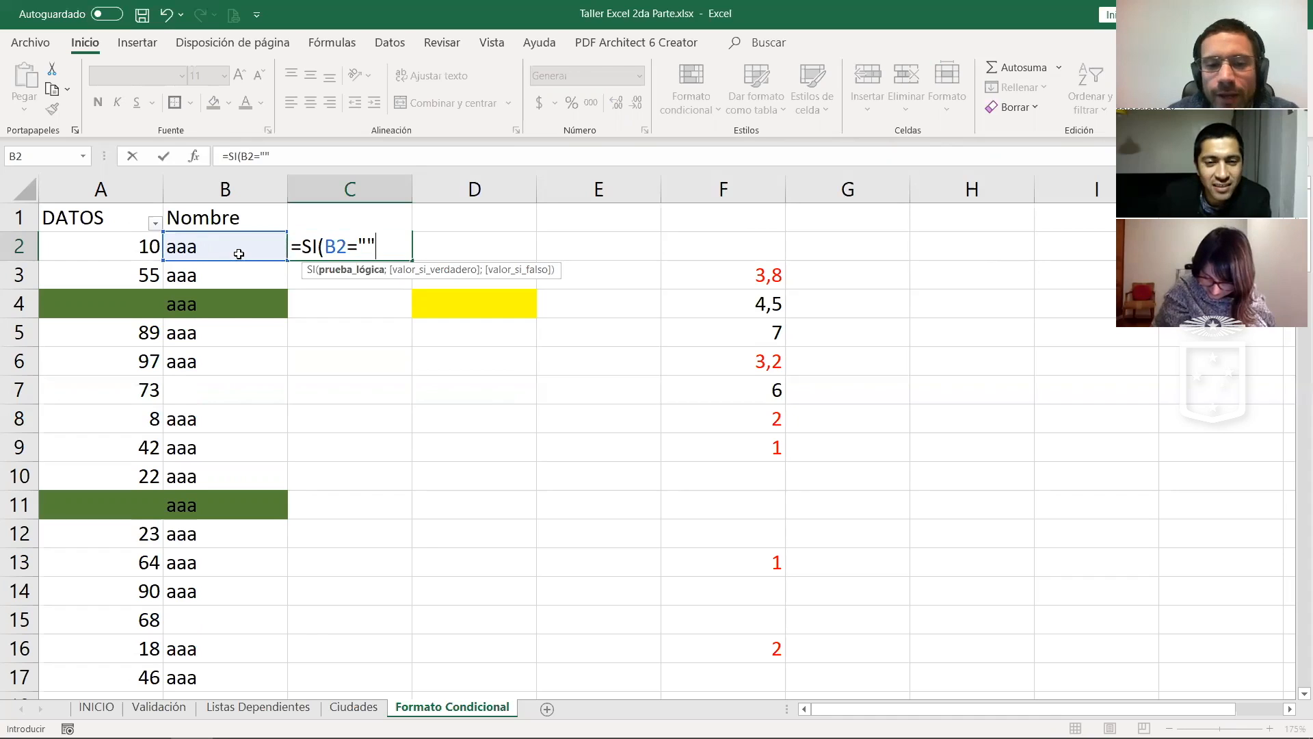
pyautogui.write(';"')
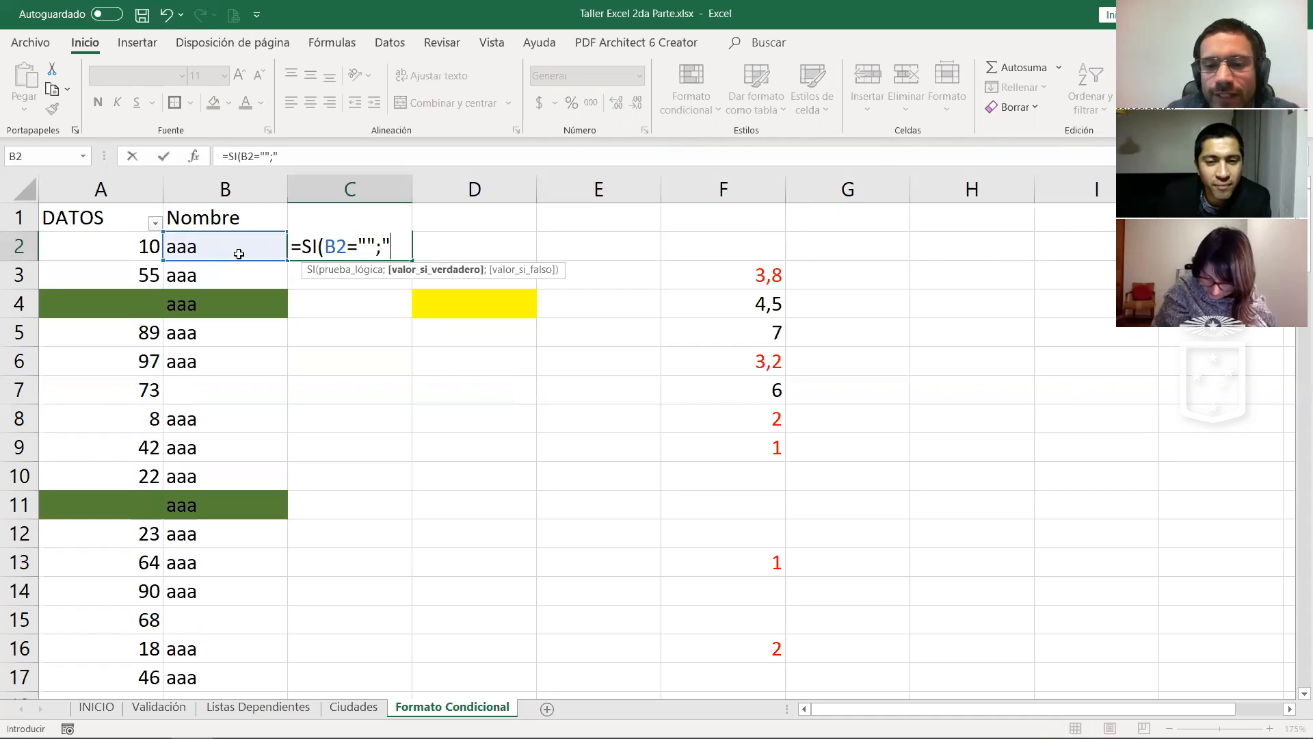
pyautogui.write('VACIO"')
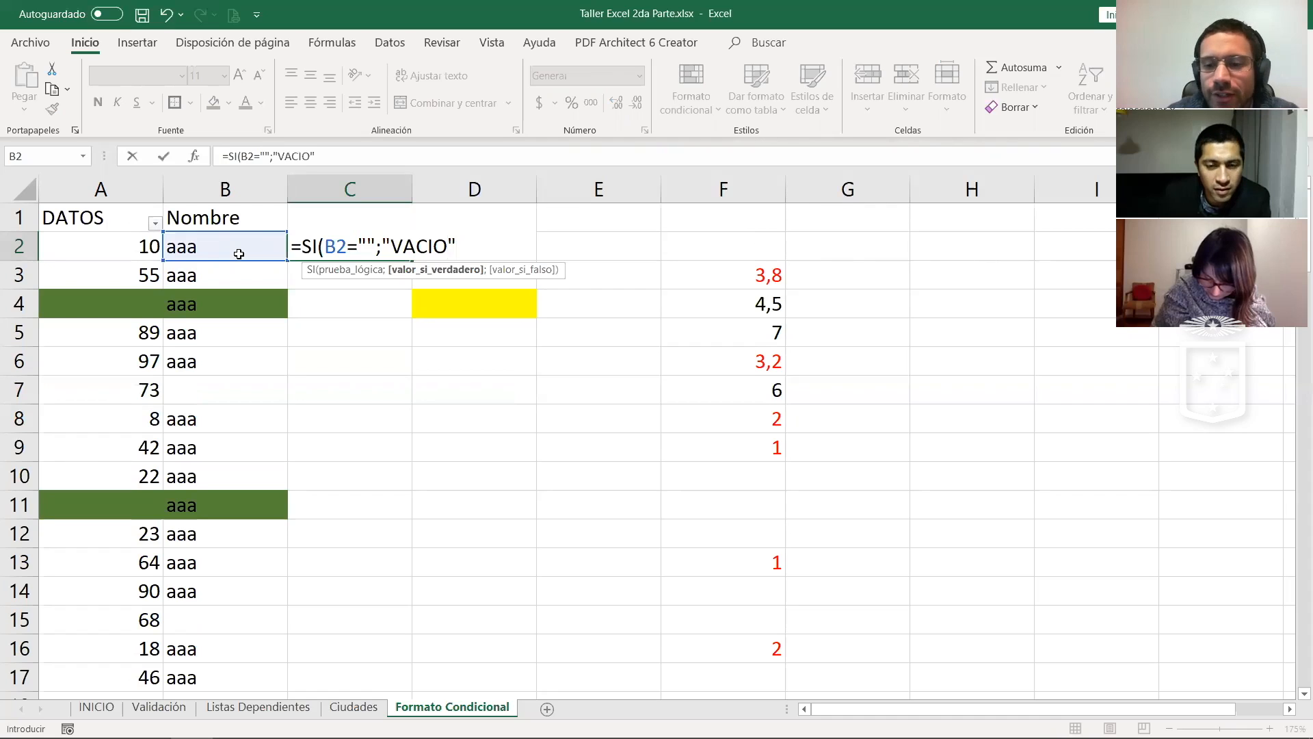
pyautogui.write(';"')
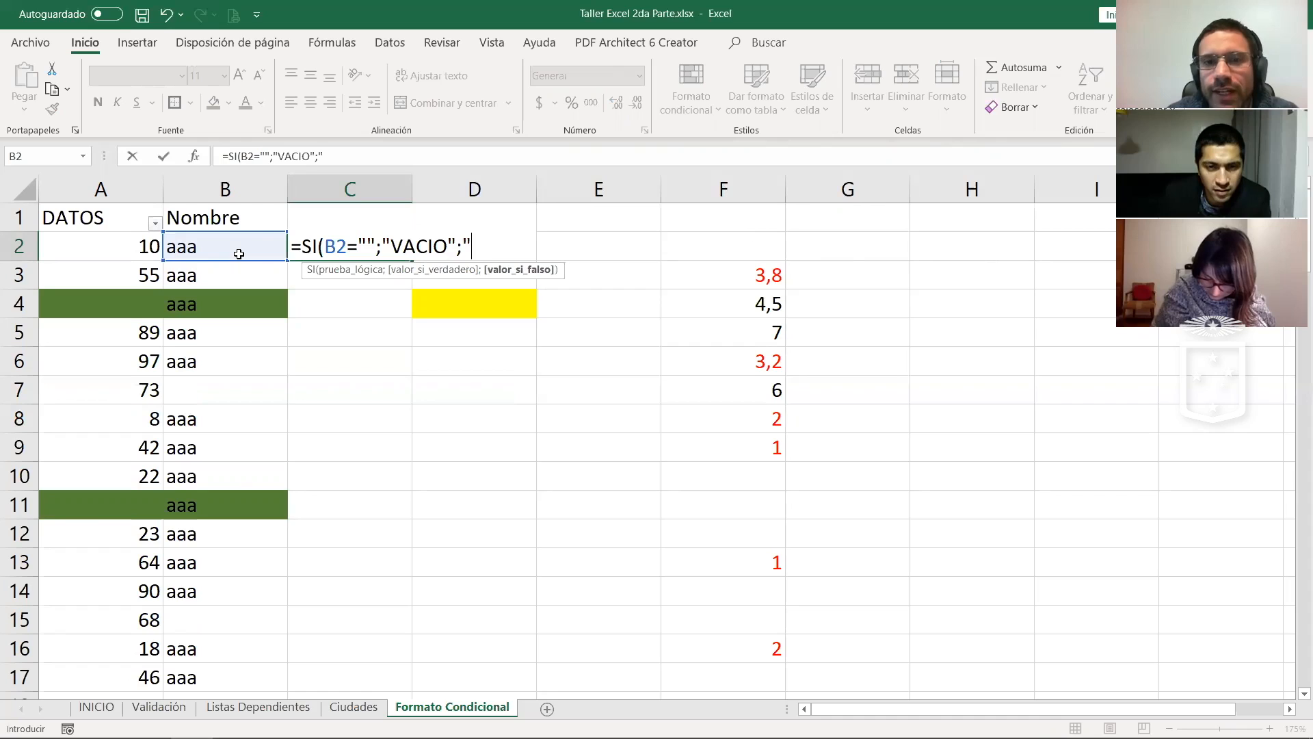
pyautogui.write('")')
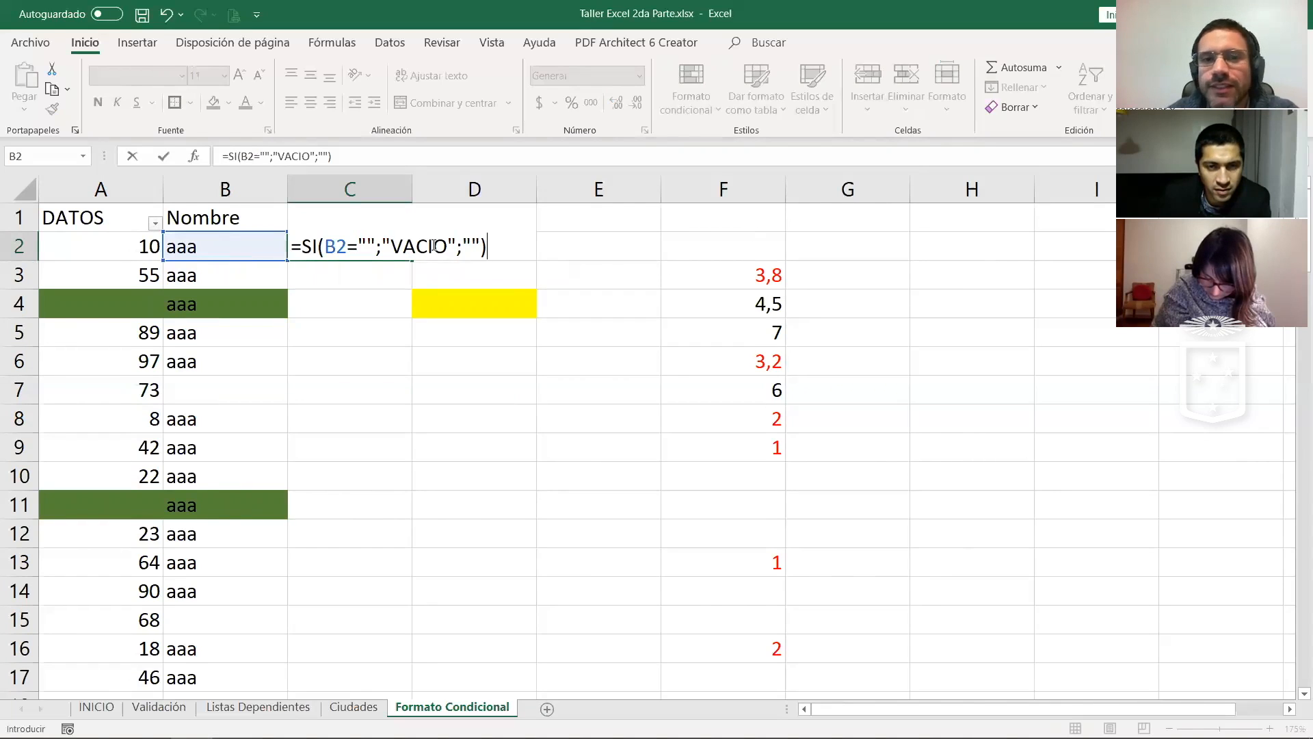
pyautogui.hotkey('ctrl', 'Return')
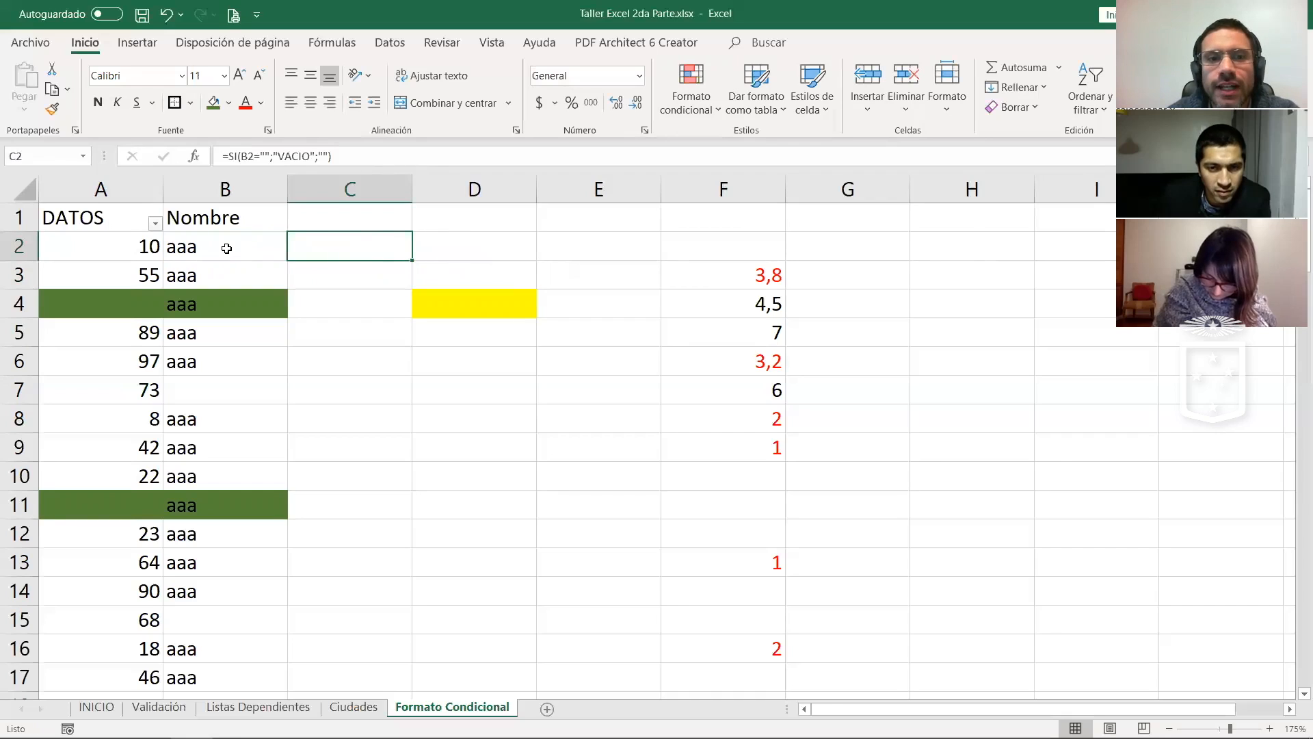
# Step: Fill the C2 formula down column C alongside the data and check its result in C7
pyautogui.doubleClick(412, 261)
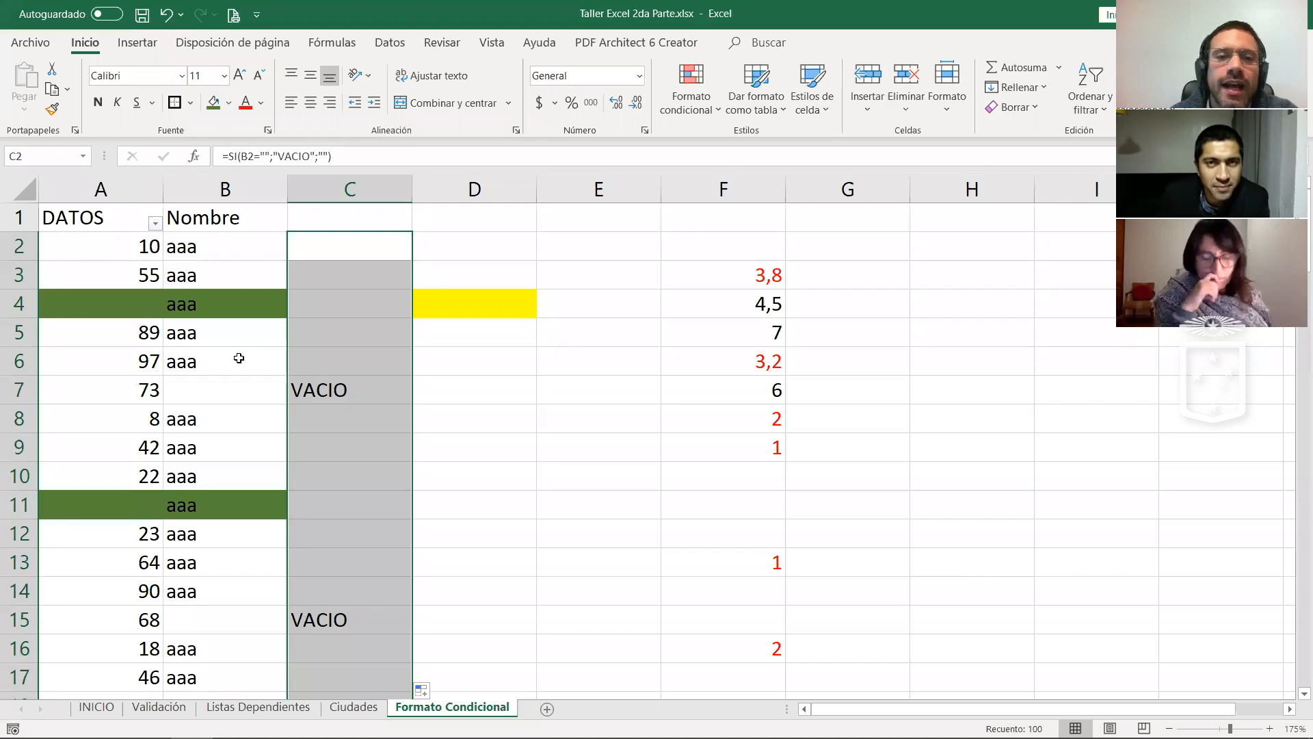
pyautogui.click(328, 393)
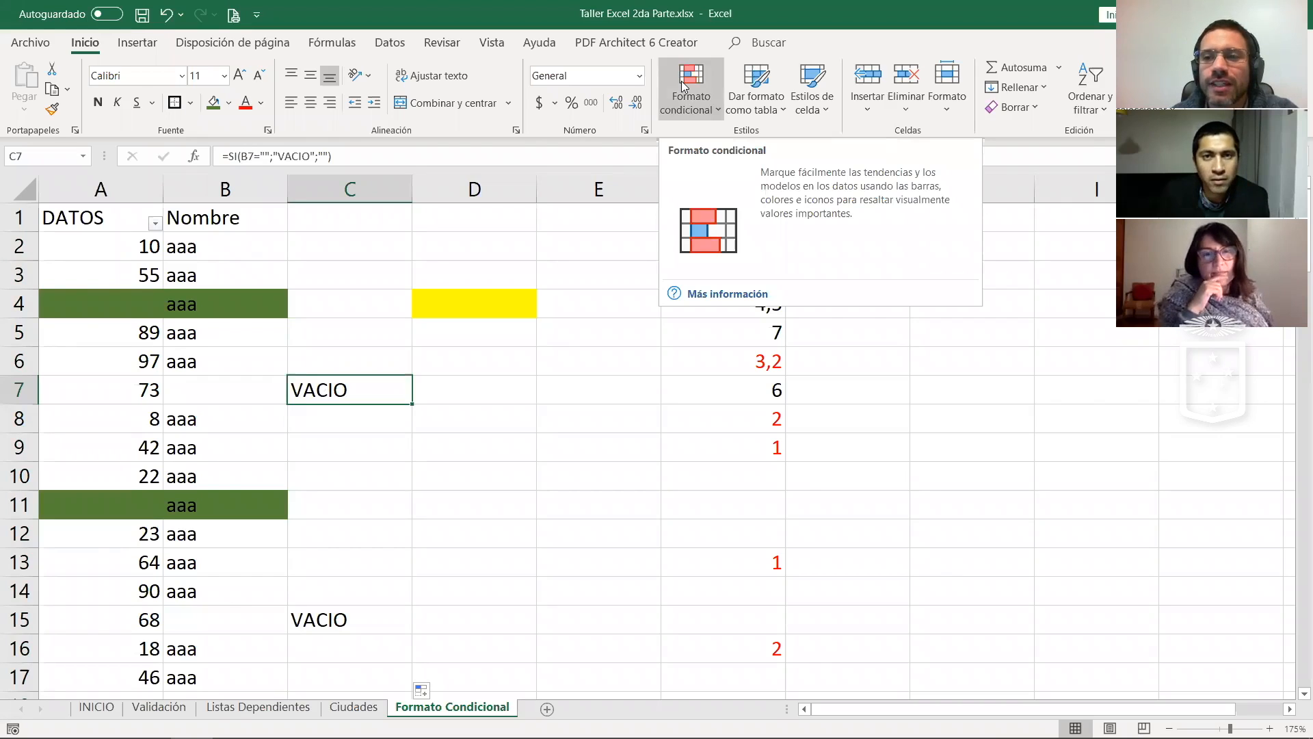
pyautogui.click(352, 255)
pyautogui.click(322, 397)
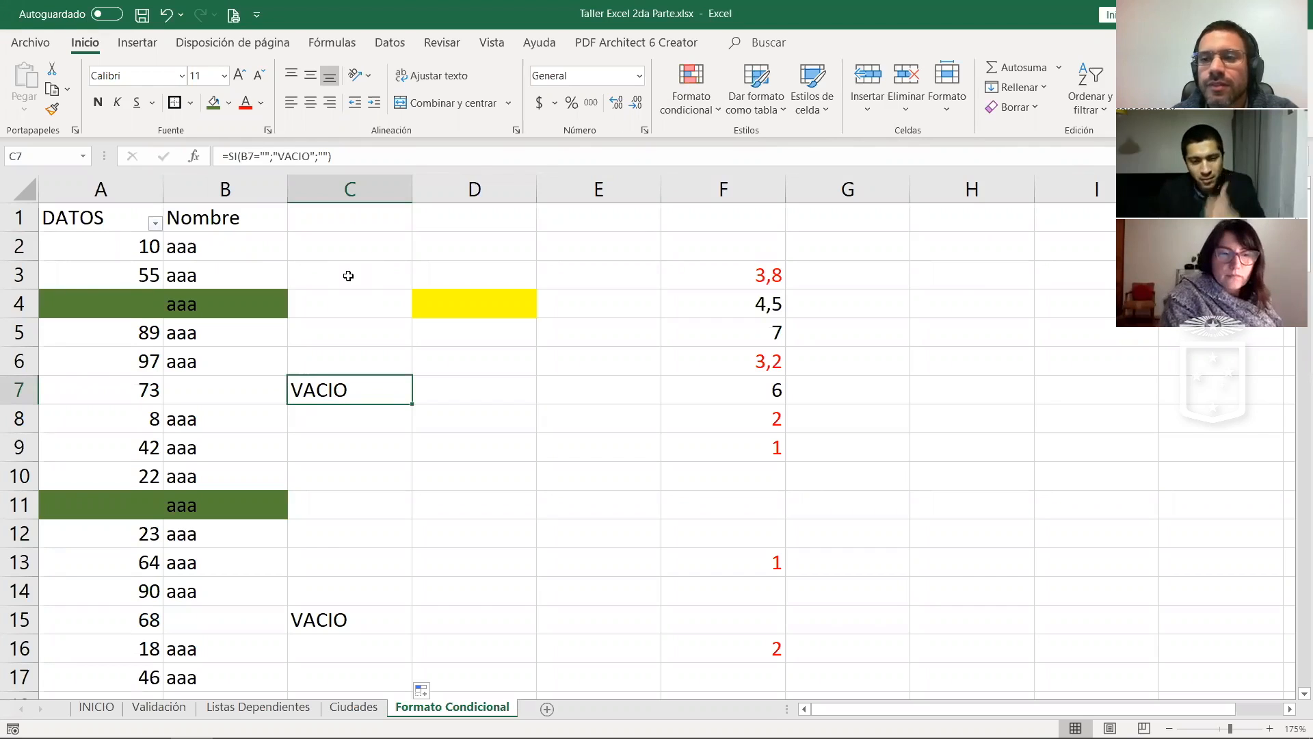
pyautogui.click(517, 363)
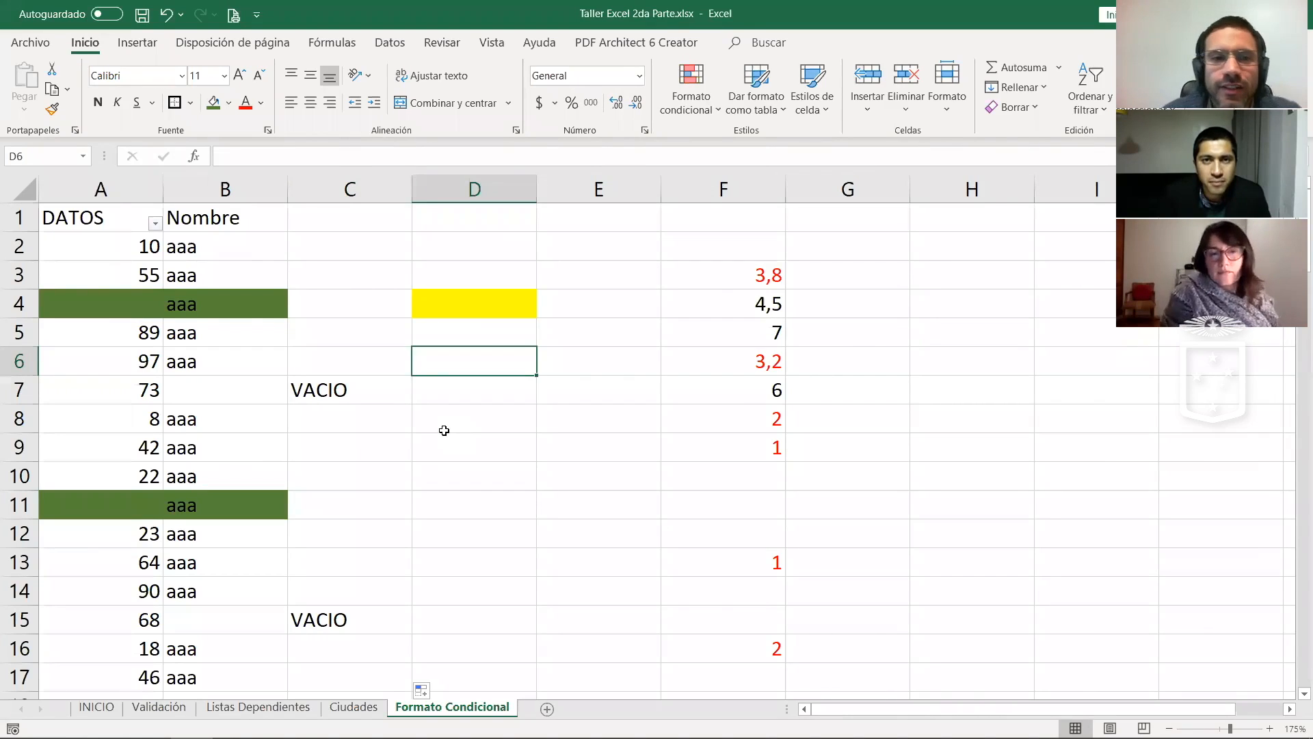
pyautogui.click(709, 113)
pyautogui.click(719, 334)
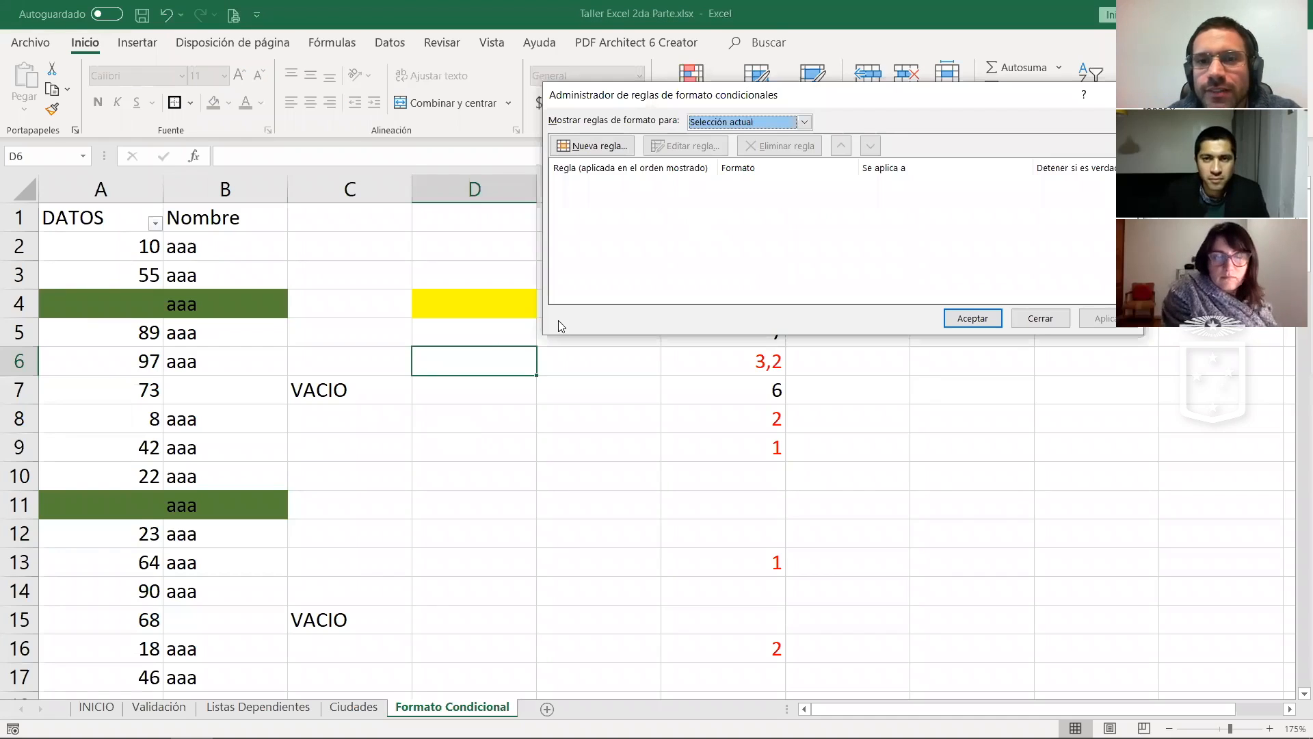
pyautogui.click(1037, 323)
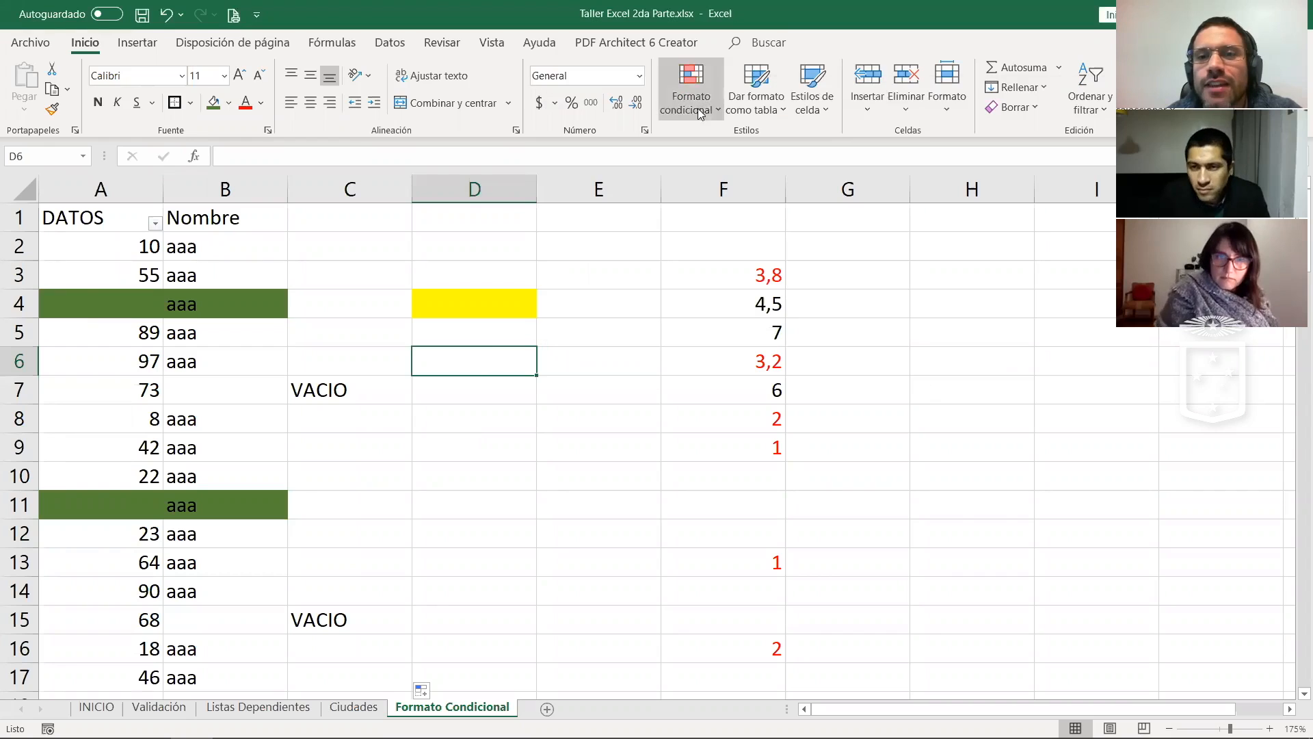
# Step: Delete the "Valor de celda < 4" and =ESBLANCO($A2) conditional formatting rules from columns A to F and apply the change
pyautogui.click(695, 109)
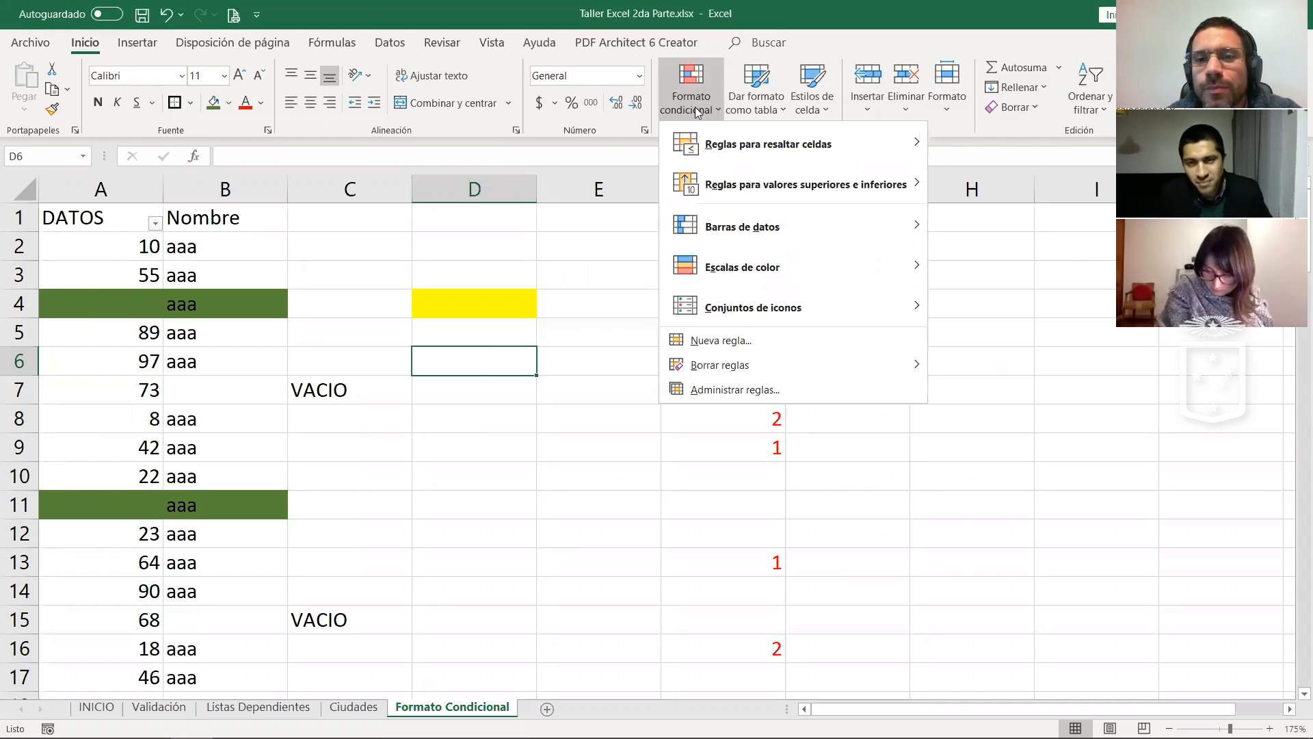
pyautogui.click(597, 223)
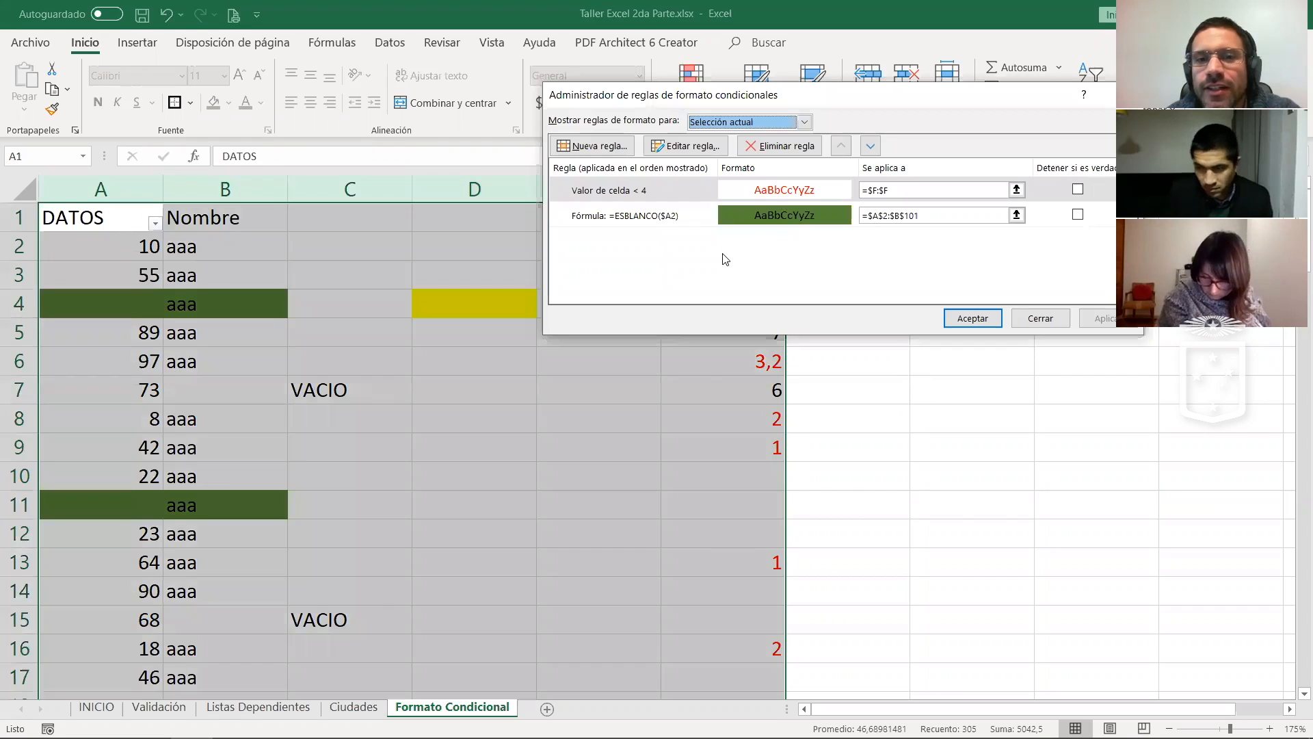
pyautogui.click(909, 241)
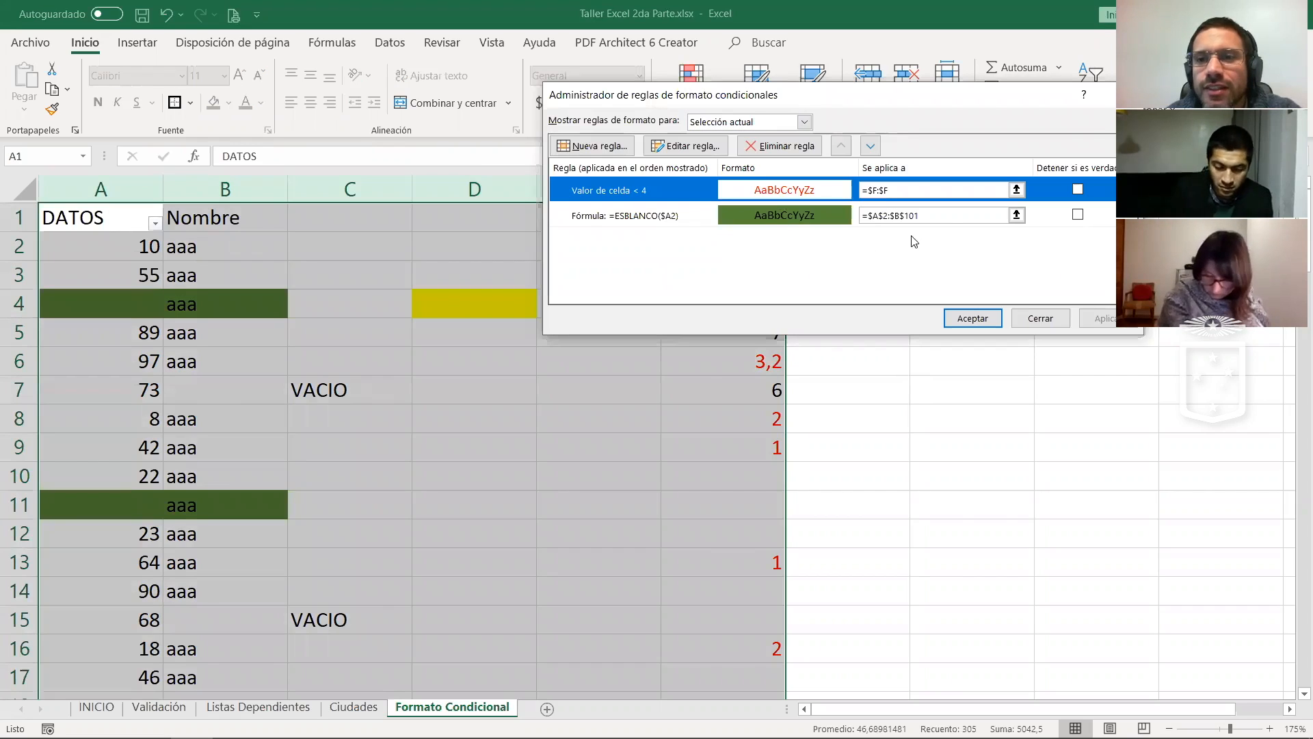
pyautogui.click(780, 145)
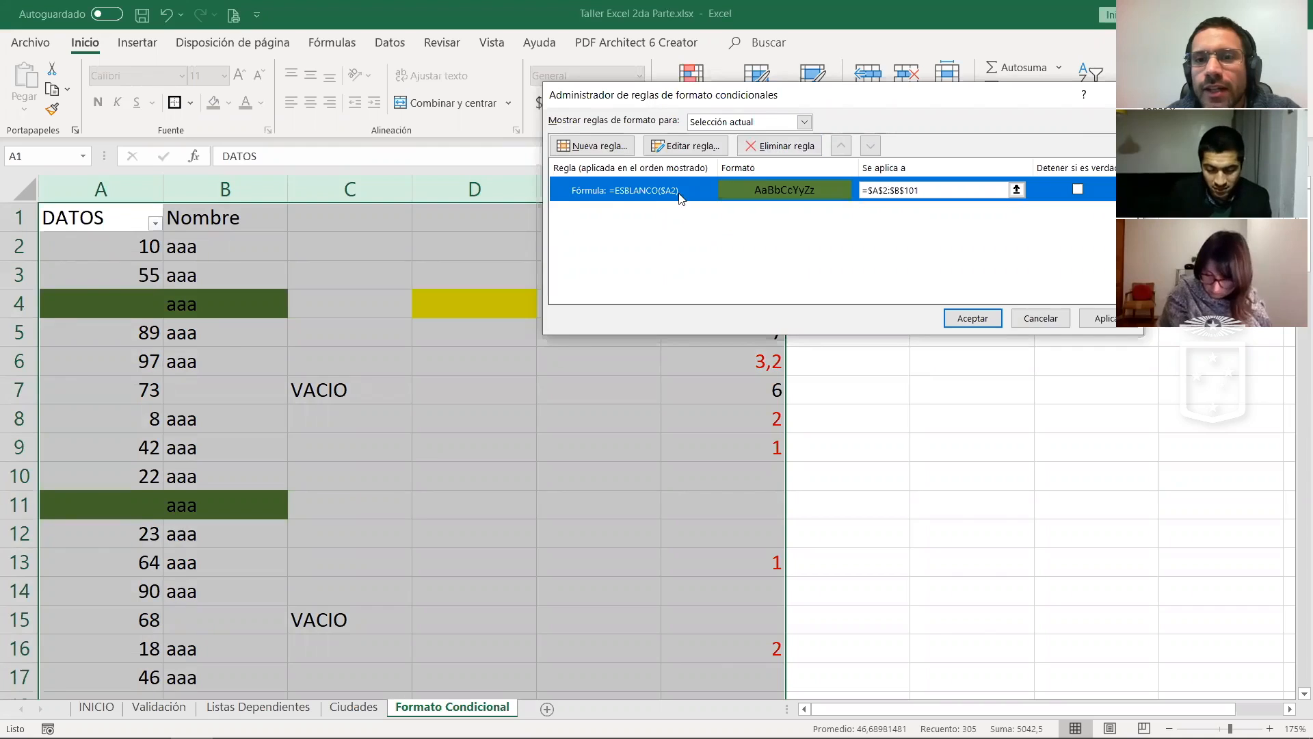
pyautogui.click(779, 145)
pyautogui.click(1098, 318)
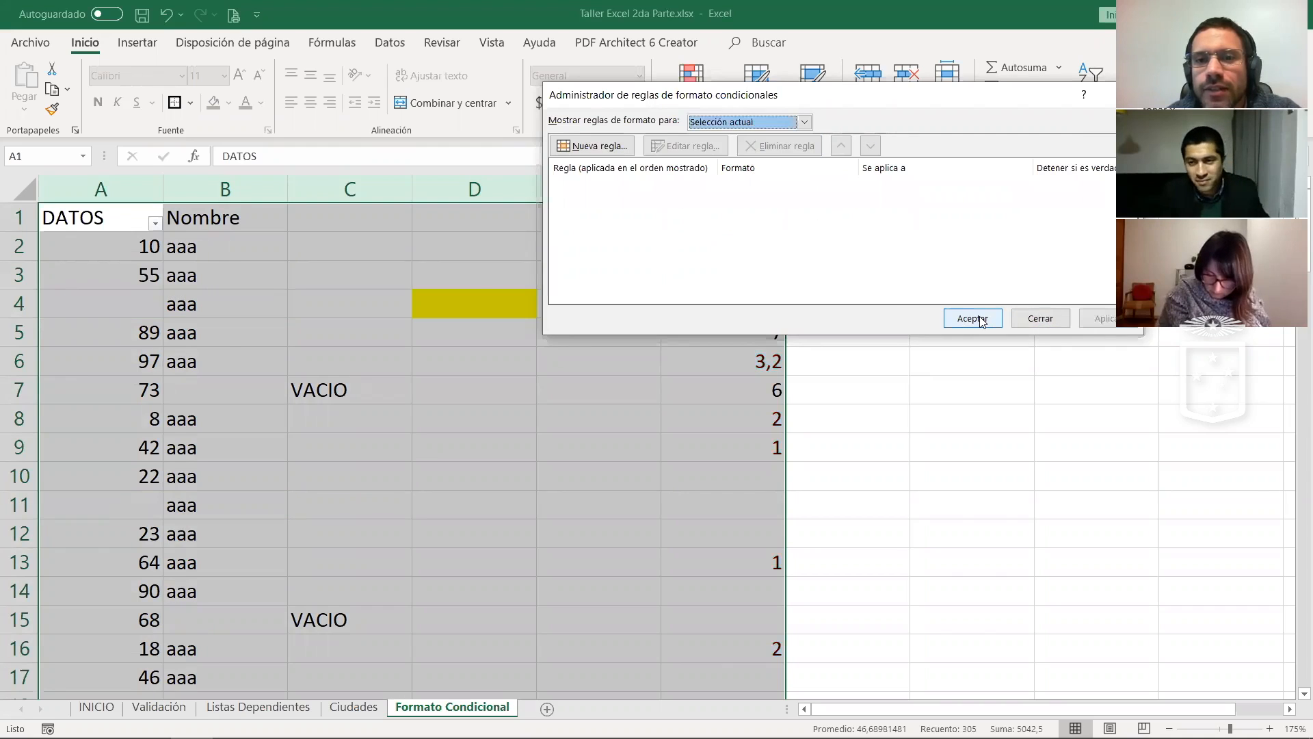
pyautogui.click(972, 318)
# Step: Remove the yellow fill from cell D4
pyautogui.click(475, 295)
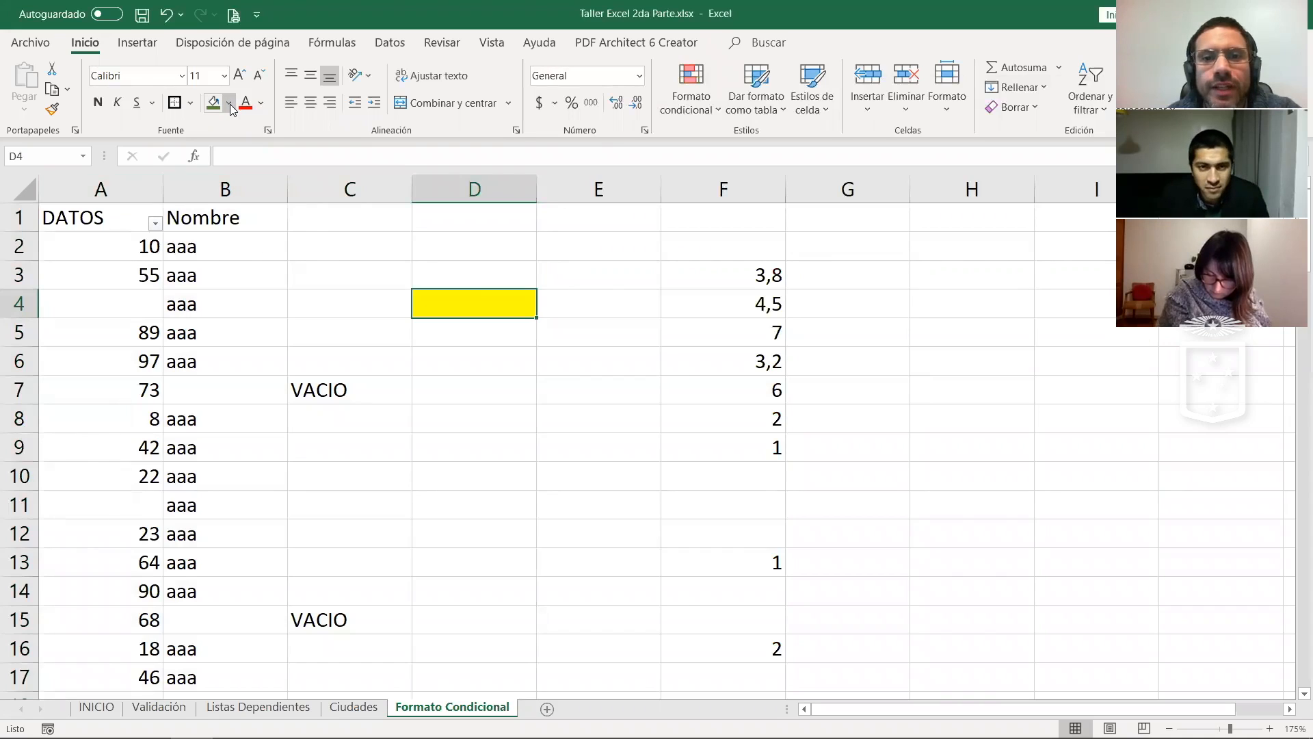
pyautogui.hotkey('ctrl', 'z')
pyautogui.hotkey('ctrl', 'z')
pyautogui.hotkey('ctrl', 'y')
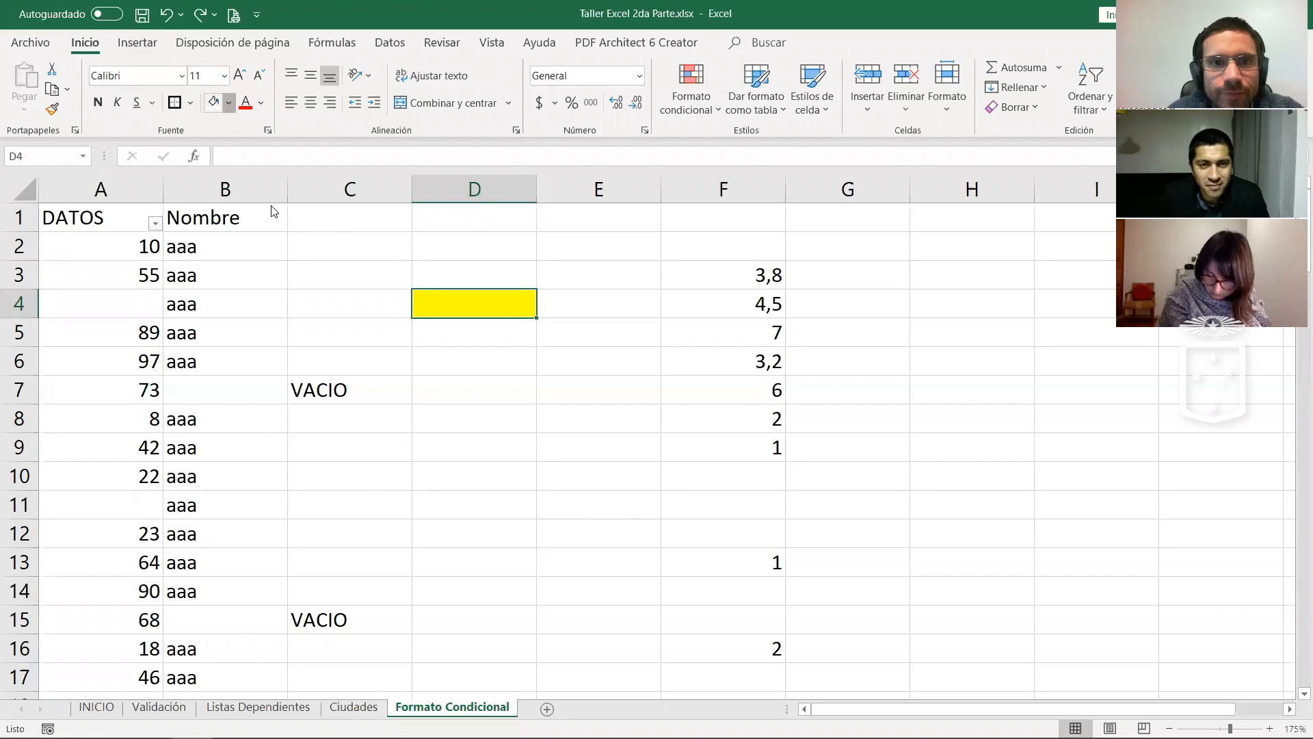
pyautogui.click(272, 250)
pyautogui.click(519, 370)
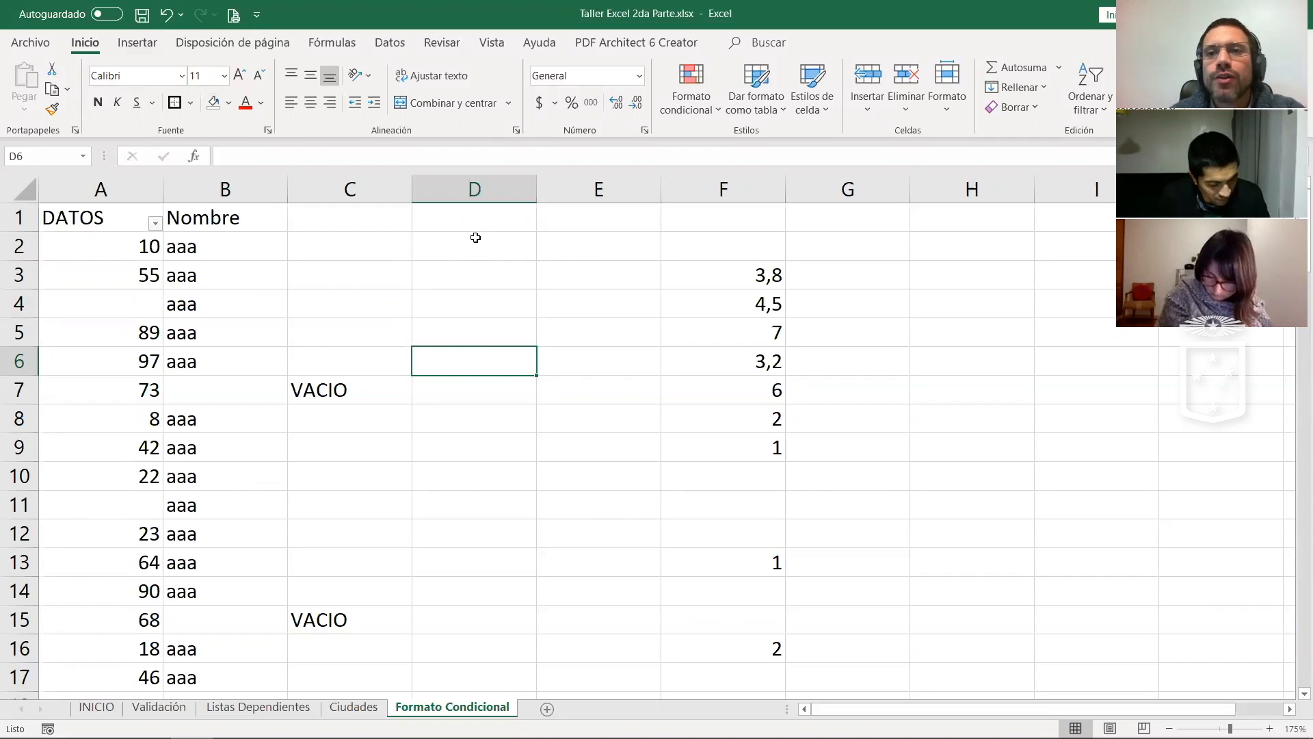
# Step: Format columns A and B as a table with headers, using a blue banded style from the light group
pyautogui.moveTo(113, 213); pyautogui.dragTo(198, 424)
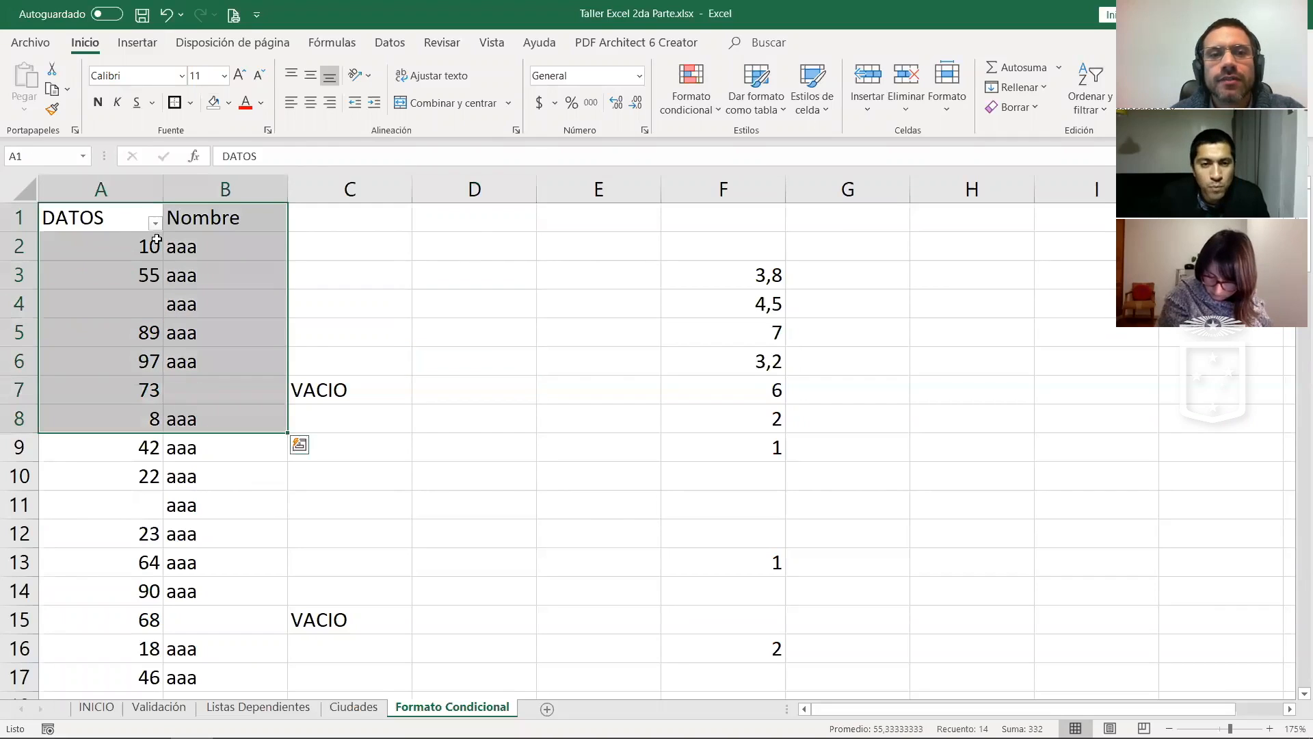
pyautogui.moveTo(112, 182); pyautogui.dragTo(219, 189)
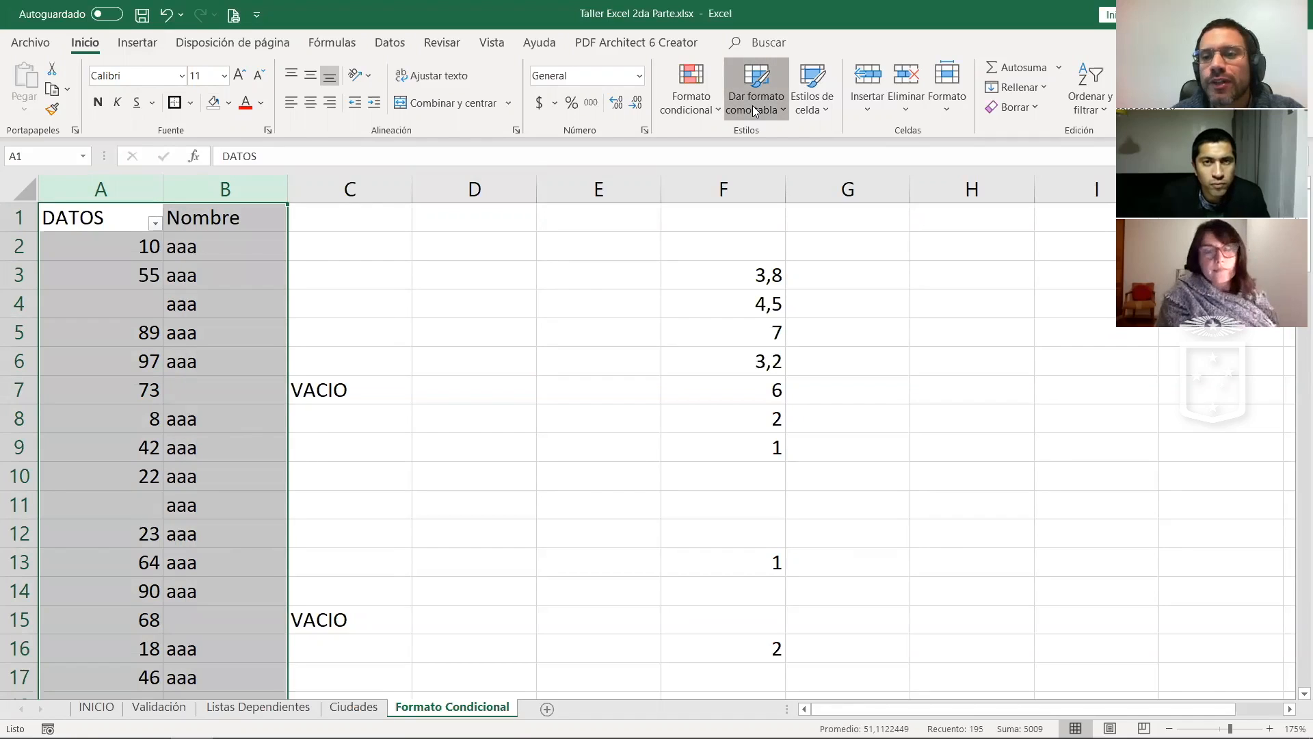
pyautogui.click(755, 111)
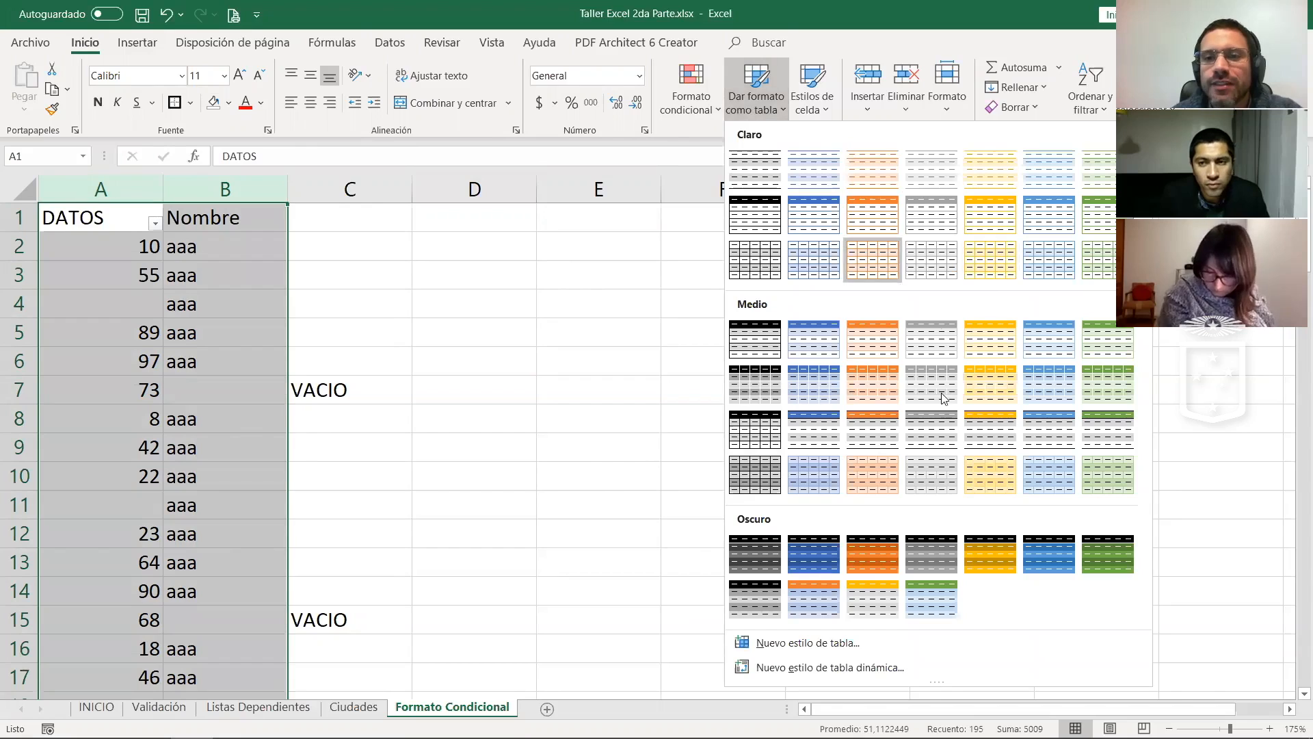
pyautogui.click(797, 257)
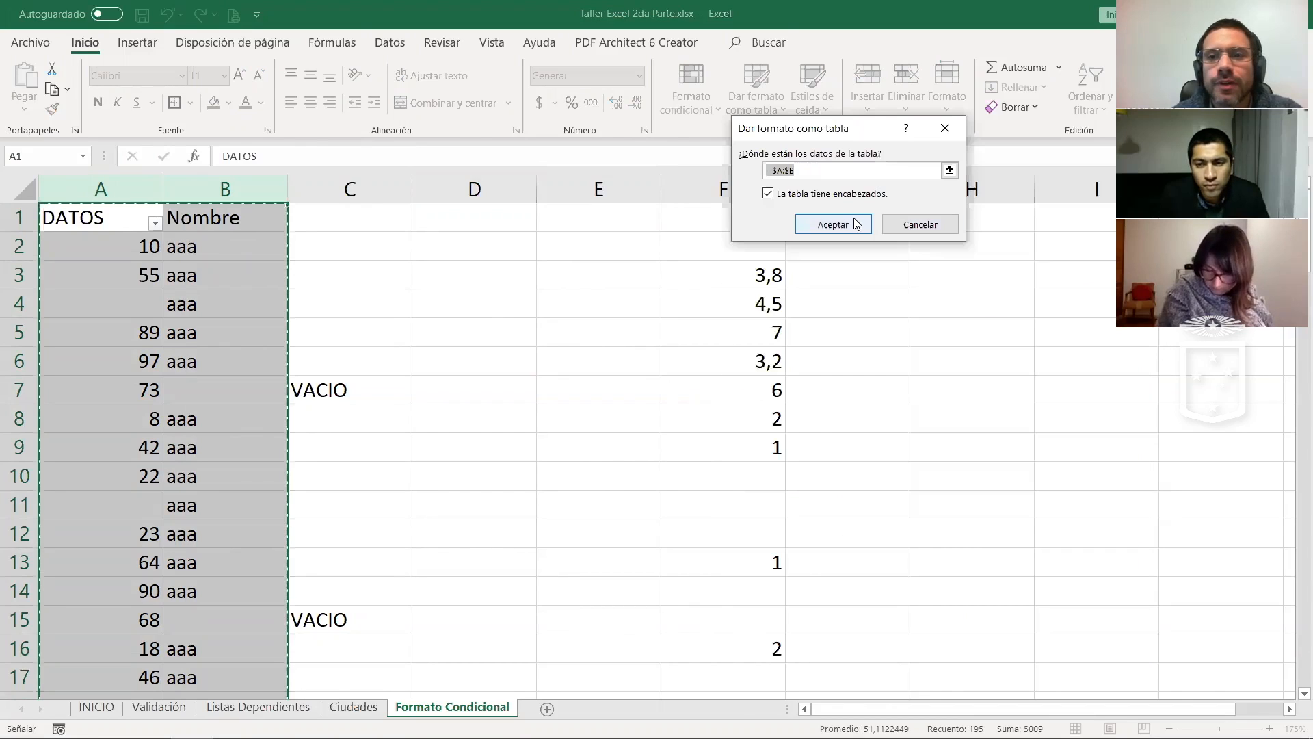
pyautogui.click(855, 221)
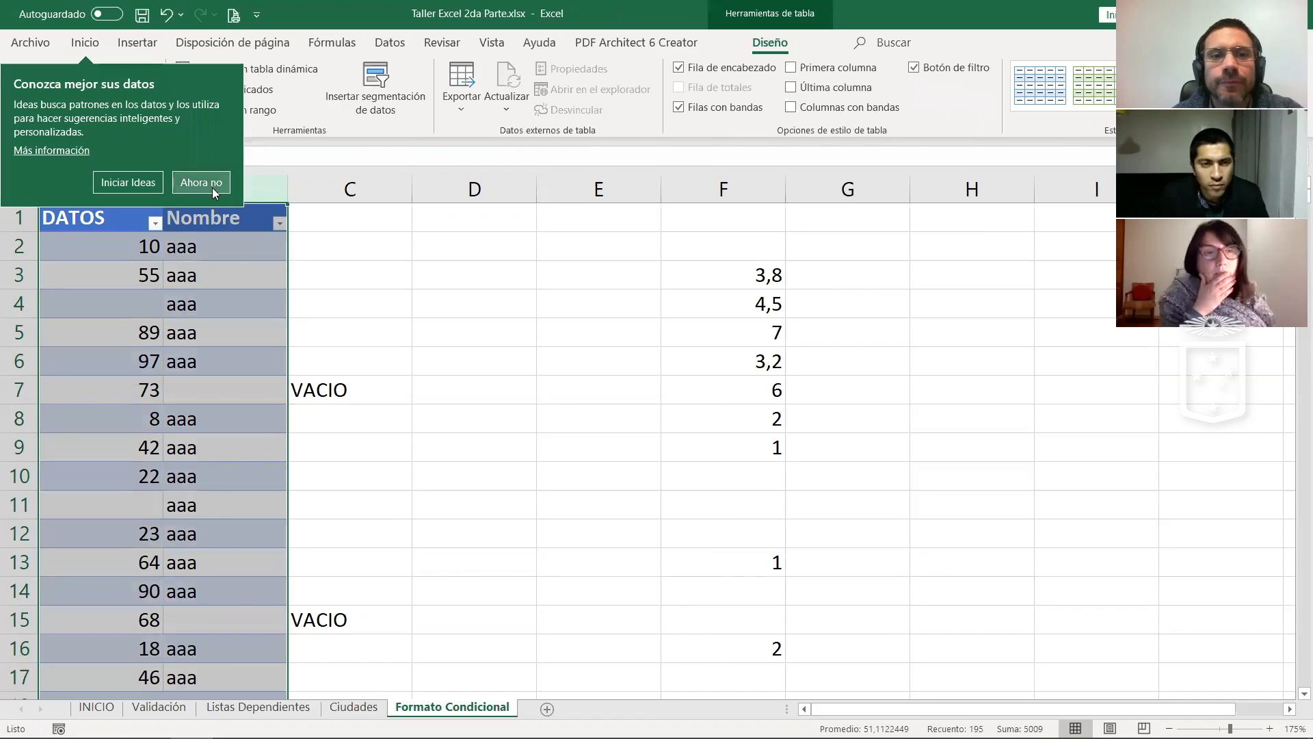
# Step: Undo the table formatting of columns A and B
pyautogui.click(448, 361)
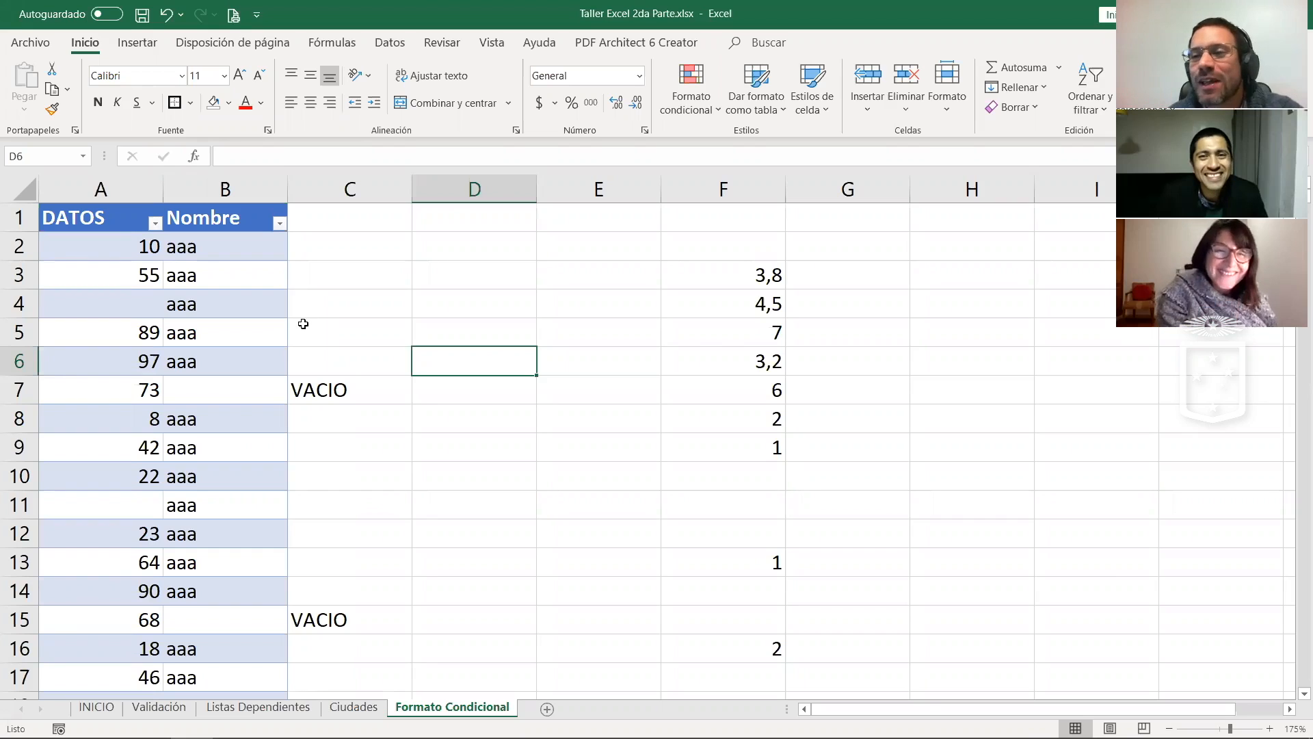
pyautogui.hotkey('ctrl', 'z')
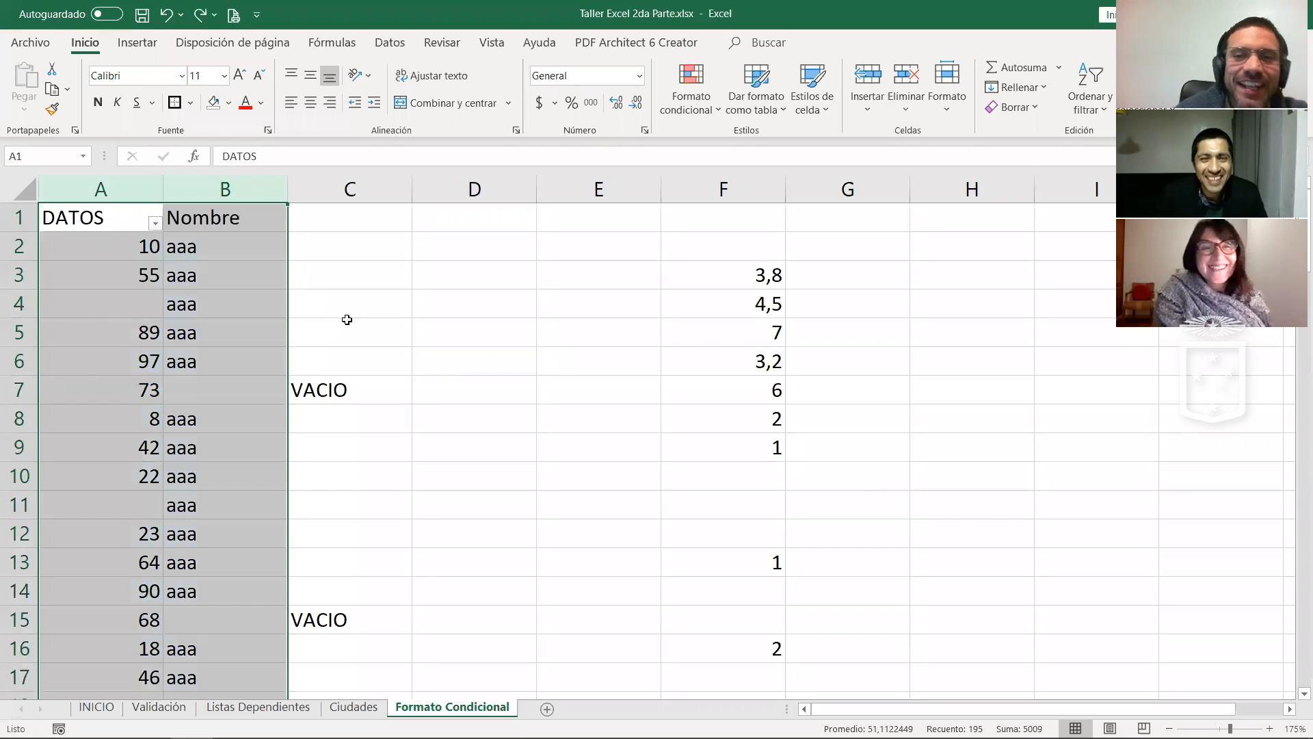
pyautogui.click(229, 331)
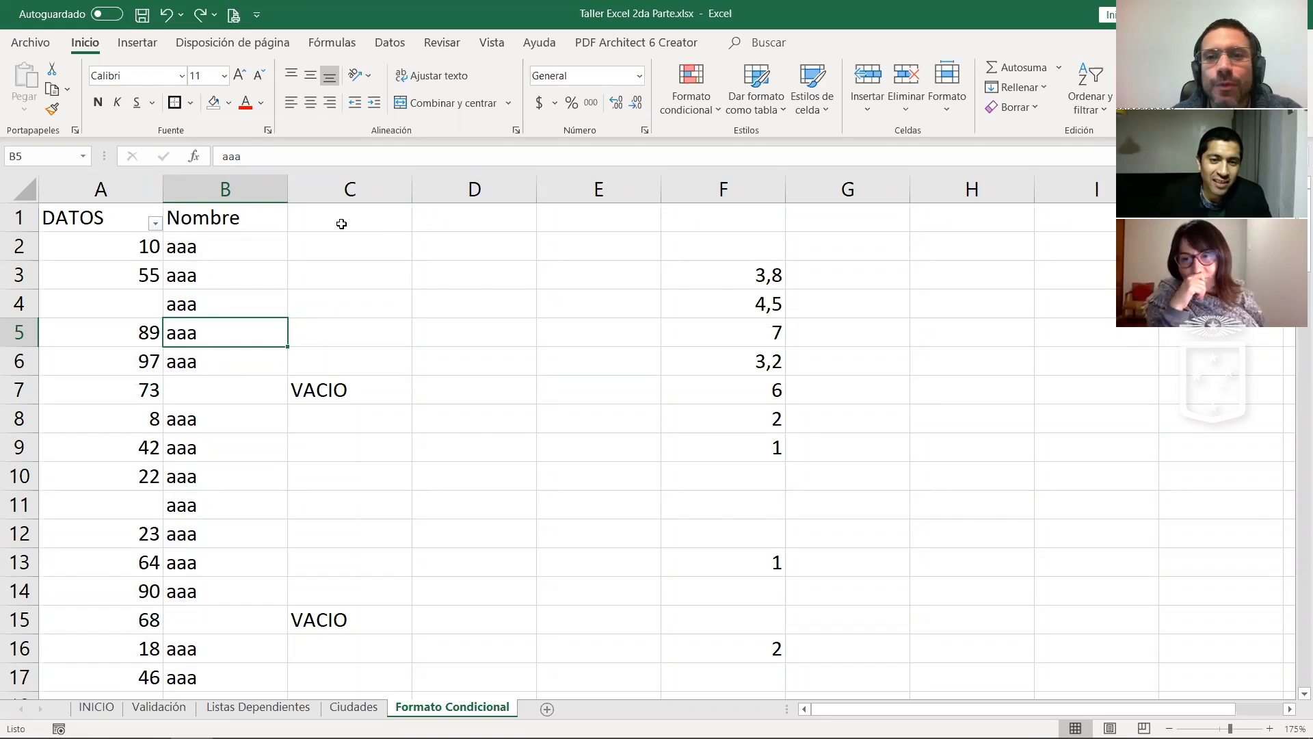
# Step: Select the data range A2:B101 without the header row
pyautogui.click(79, 215)
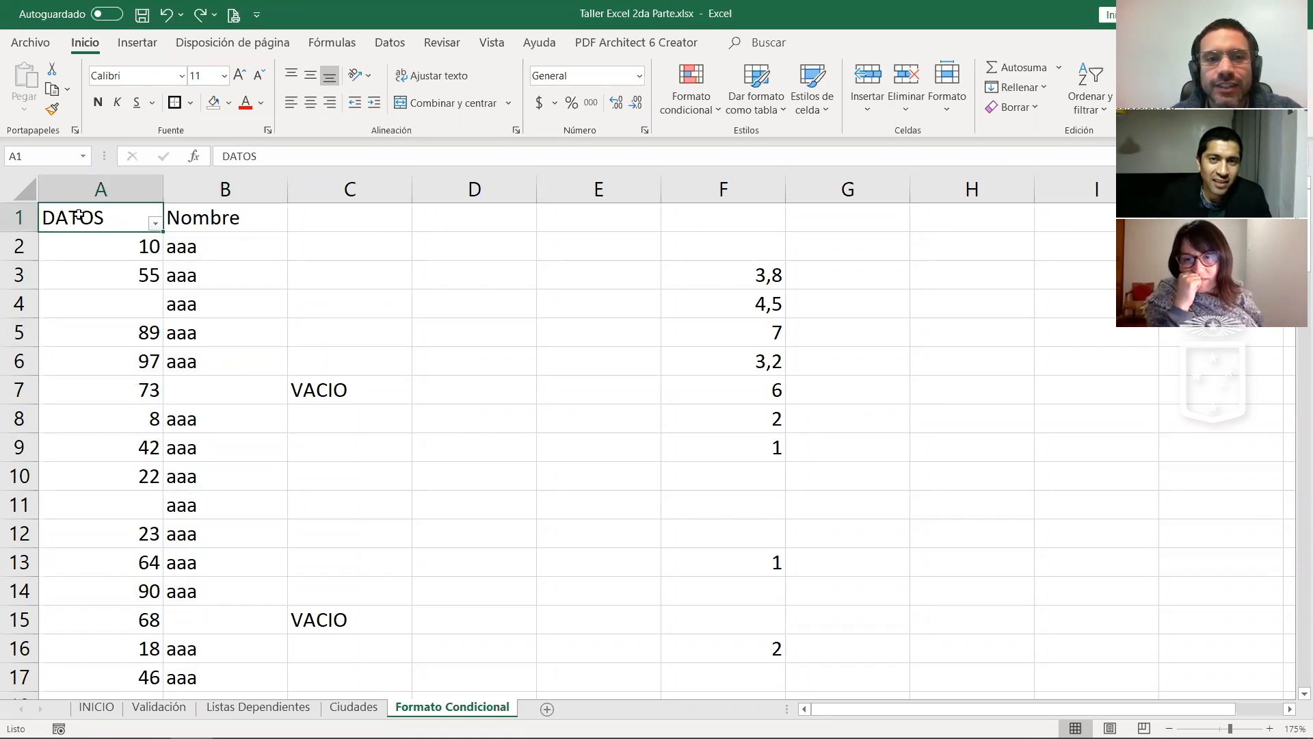
pyautogui.hotkey('shift', 'Down')
pyautogui.hotkey('shift', 'Down')
pyautogui.press('Down')
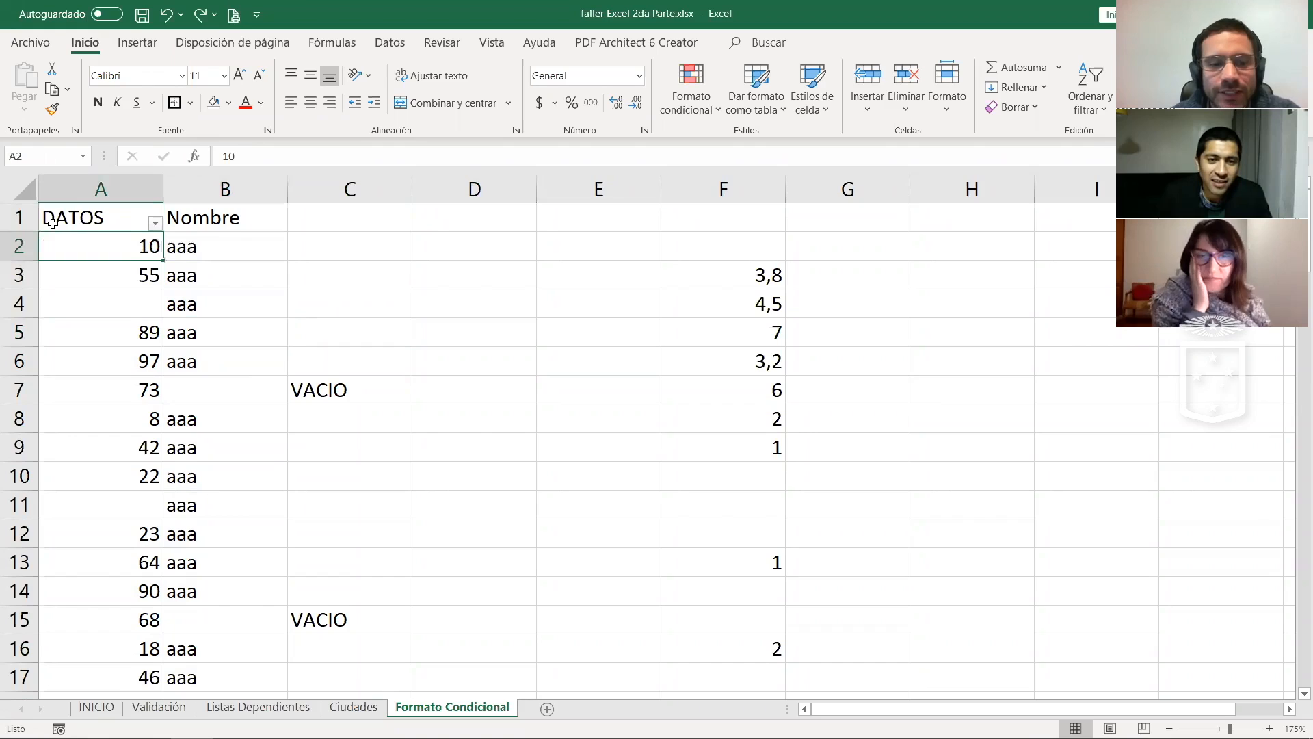
pyautogui.hotkey('shift', 'Down')
pyautogui.hotkey('shift', 'Down')
pyautogui.hotkey('shift', 'Down')
pyautogui.hotkey('shift', 'Down')
pyautogui.hotkey('shift', 'Down')
pyautogui.hotkey('shift', 'Down')
pyautogui.hotkey('shift', 'Down')
pyautogui.hotkey('shift', 'Down')
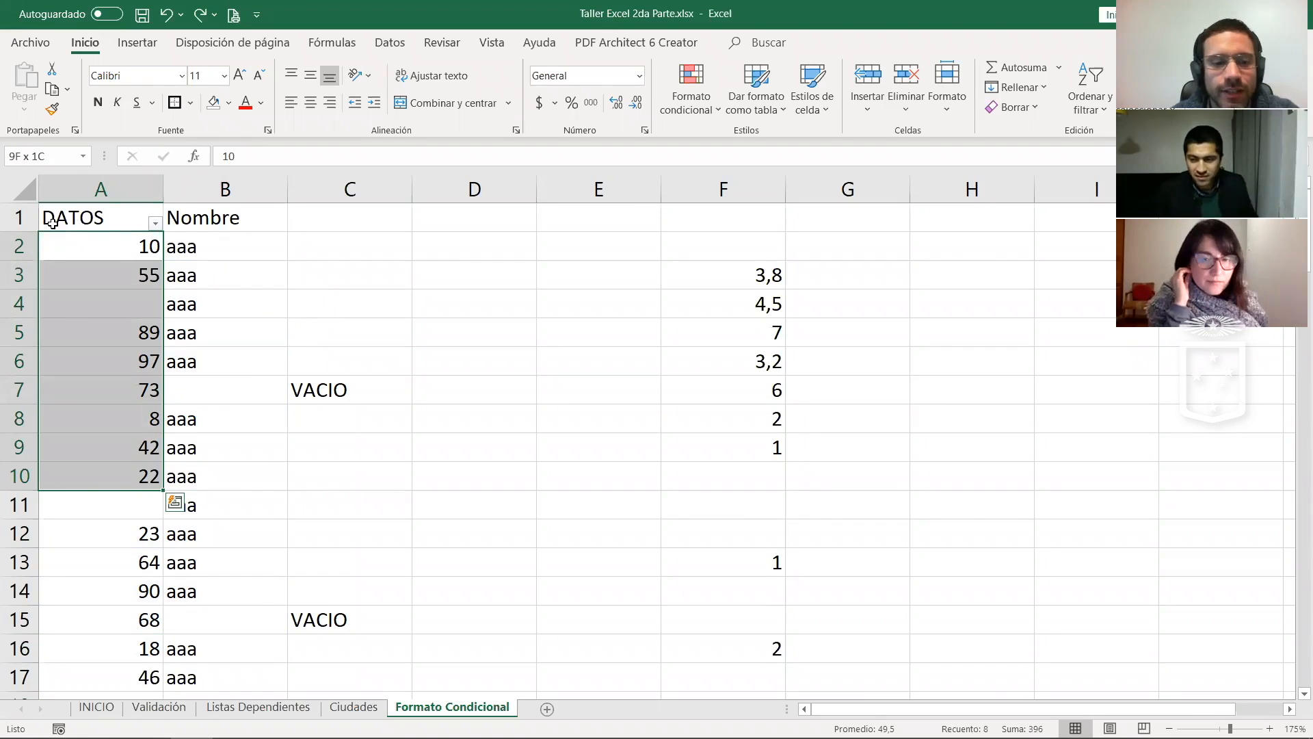
pyautogui.hotkey('ctrl', 'shift', 'End')
pyautogui.hotkey('shift', 'Left')
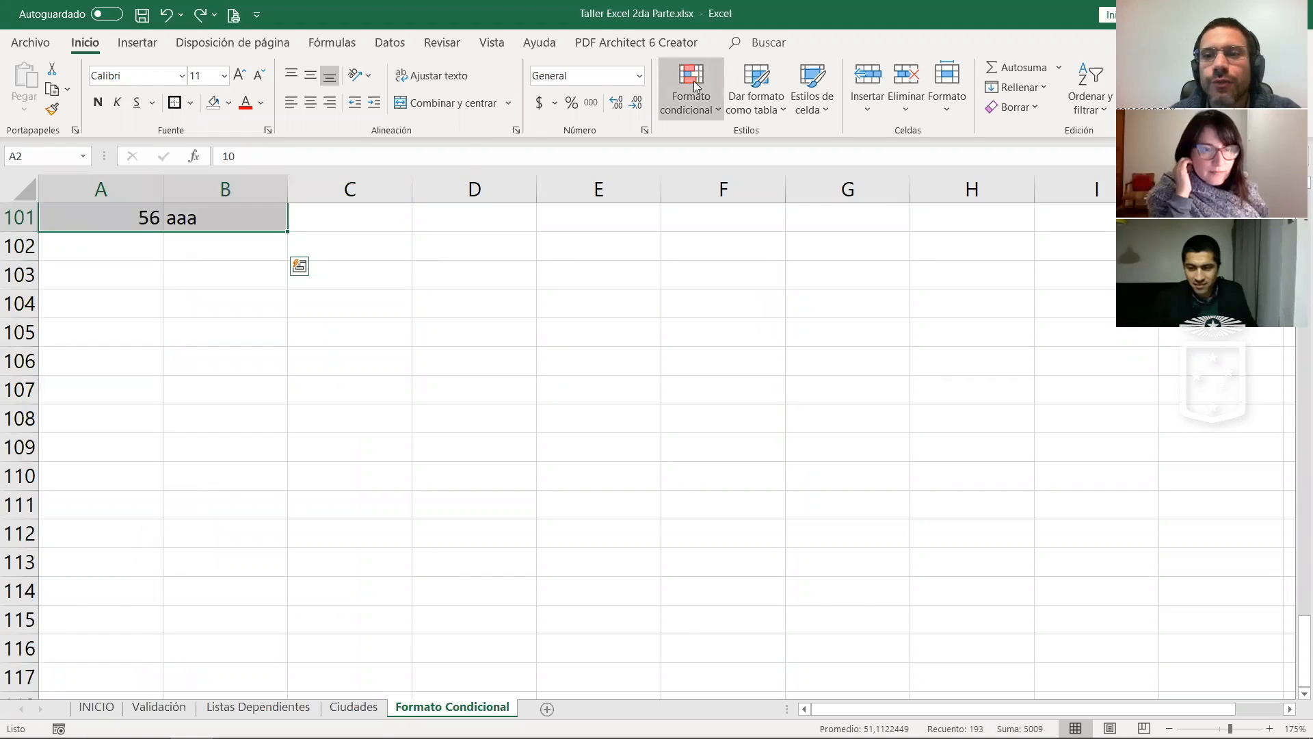
# Step: Create a formula-based conditional formatting rule for A2:B101 with the placeholder formula =2 and no format
pyautogui.click(785, 264)
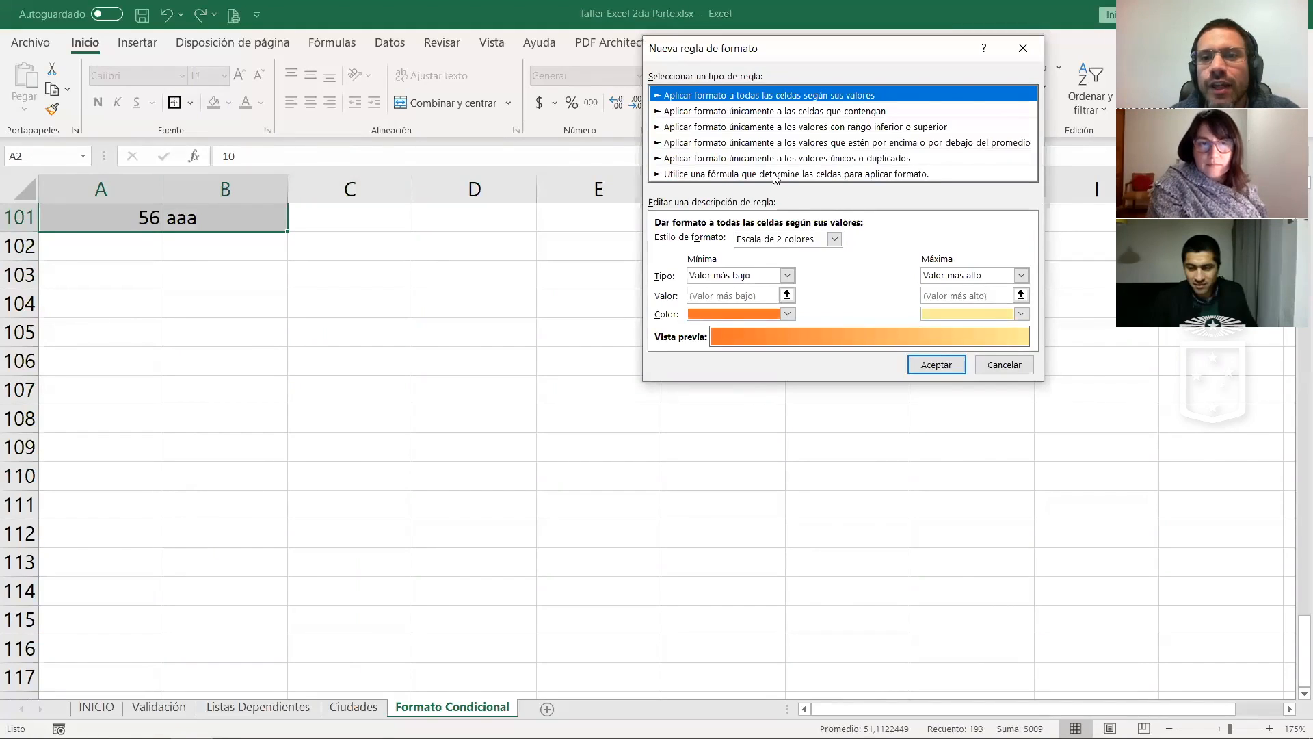
pyautogui.click(776, 175)
pyautogui.click(744, 240)
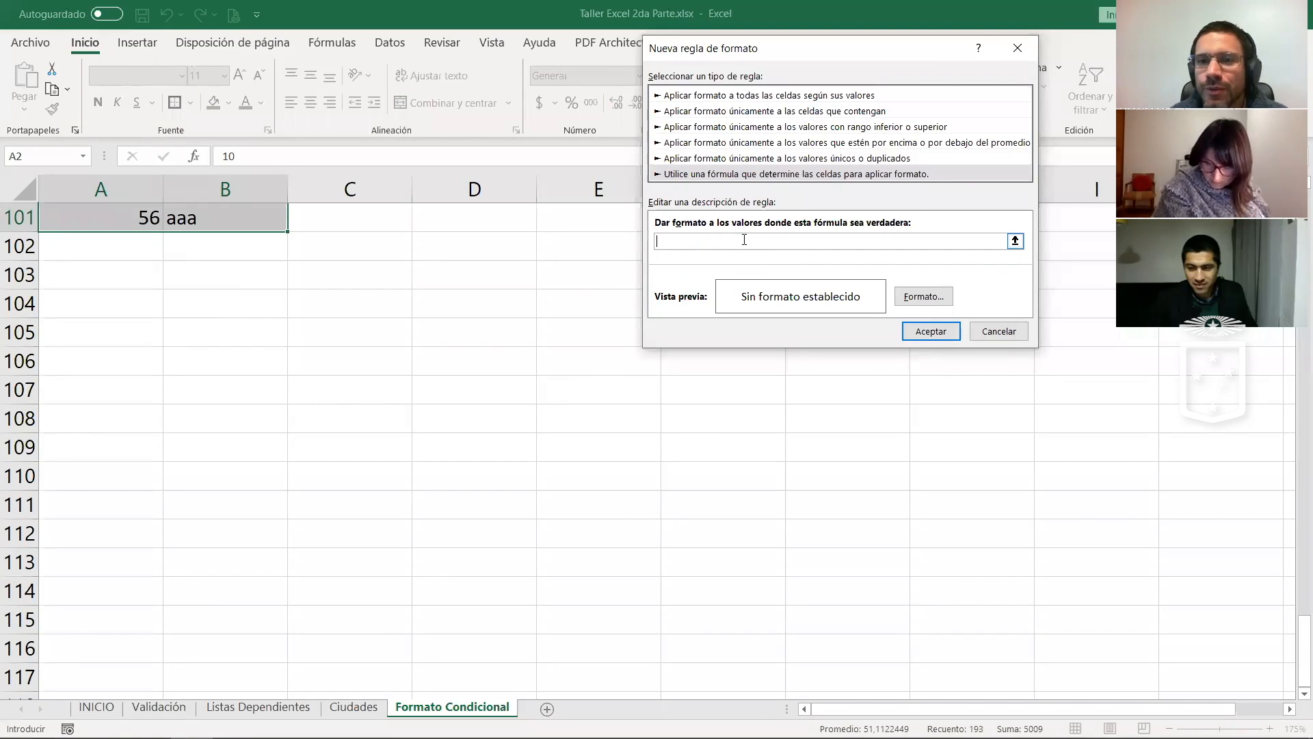
pyautogui.write('=2')
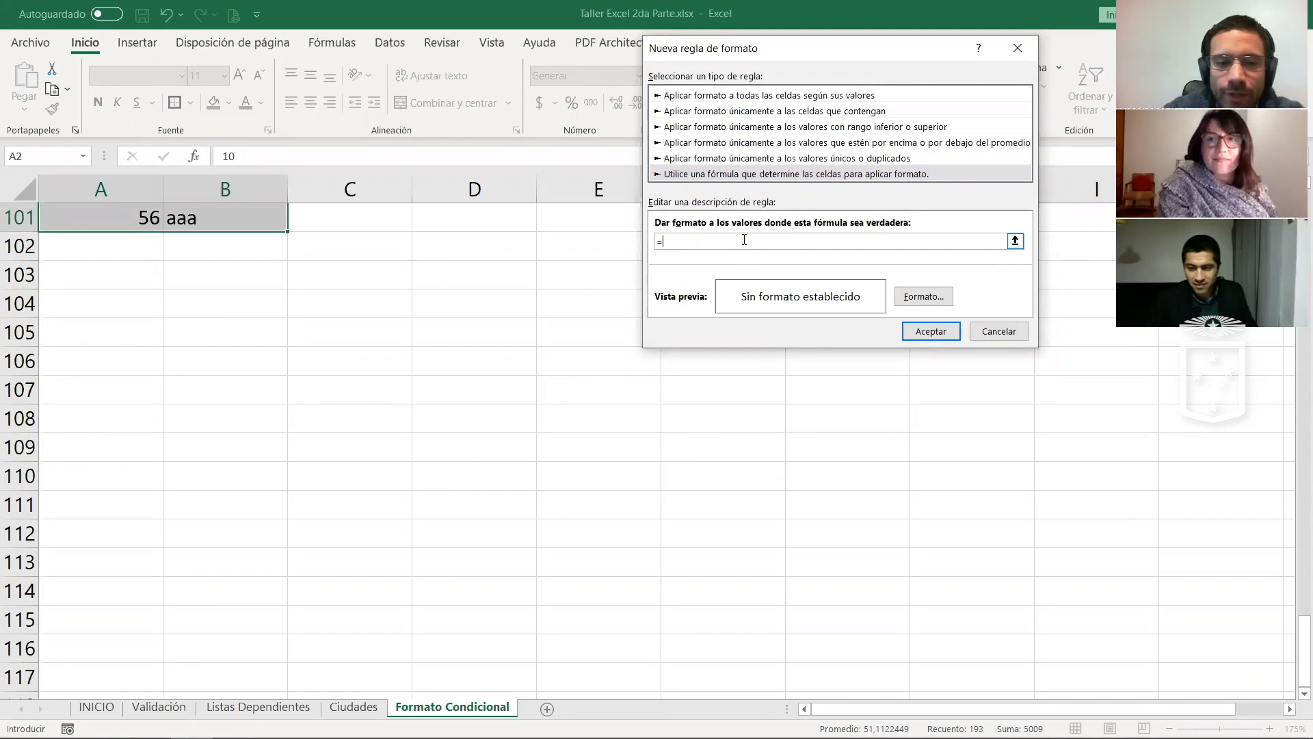
pyautogui.click(912, 329)
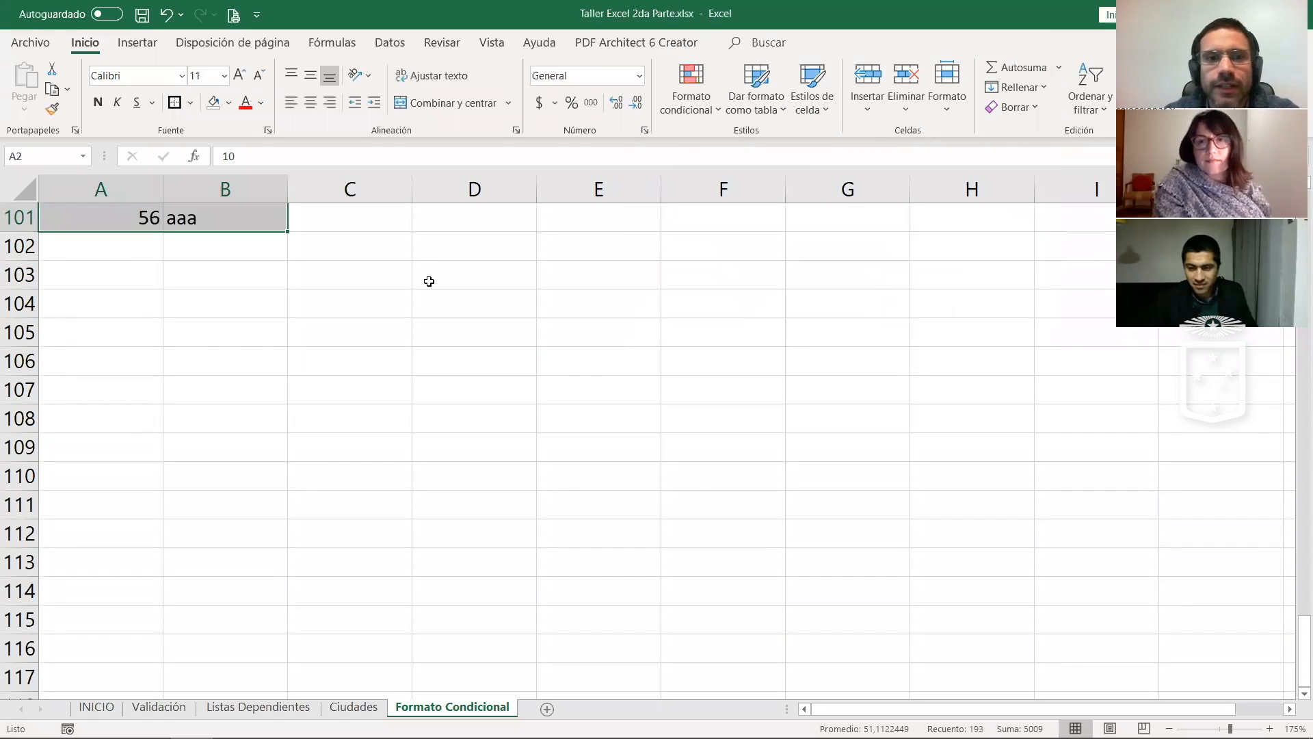
# Step: Enter =FILA() in cell D105 to return its row number
pyautogui.click(451, 323)
pyautogui.write('=')
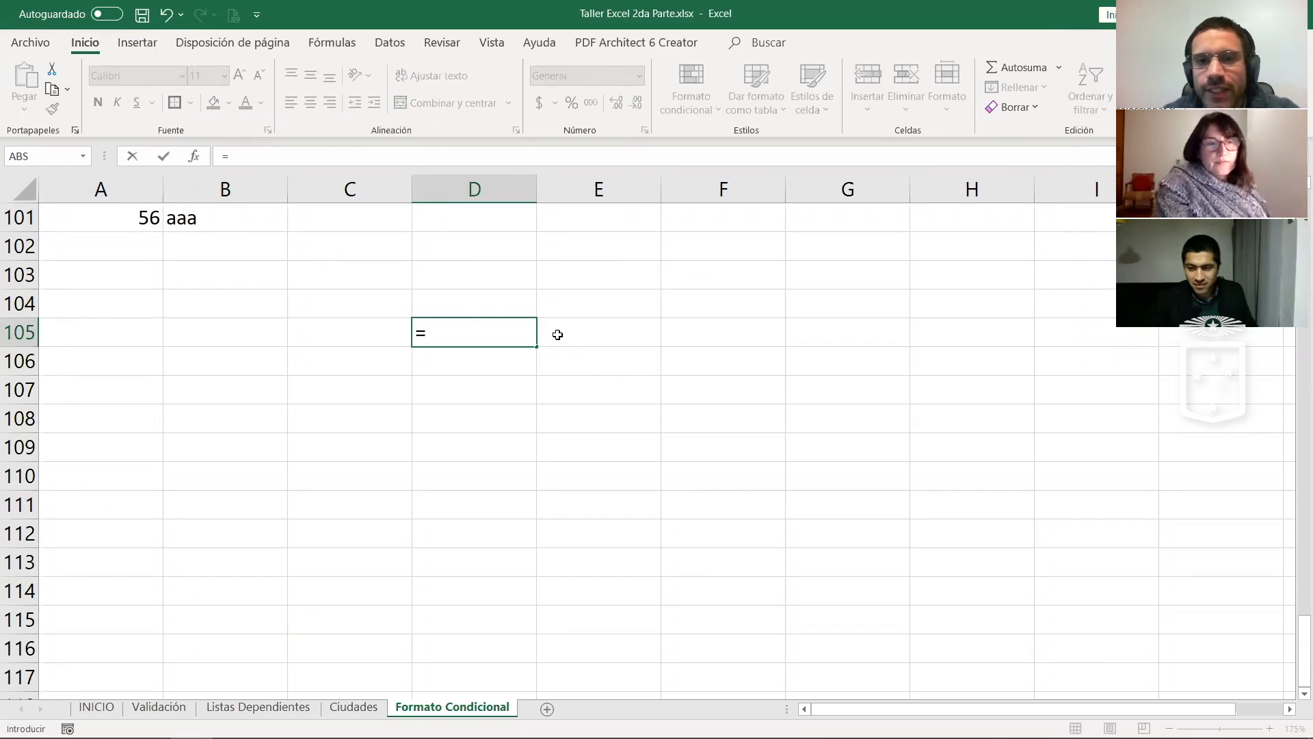
pyautogui.write('fila()')
pyautogui.press('Return')
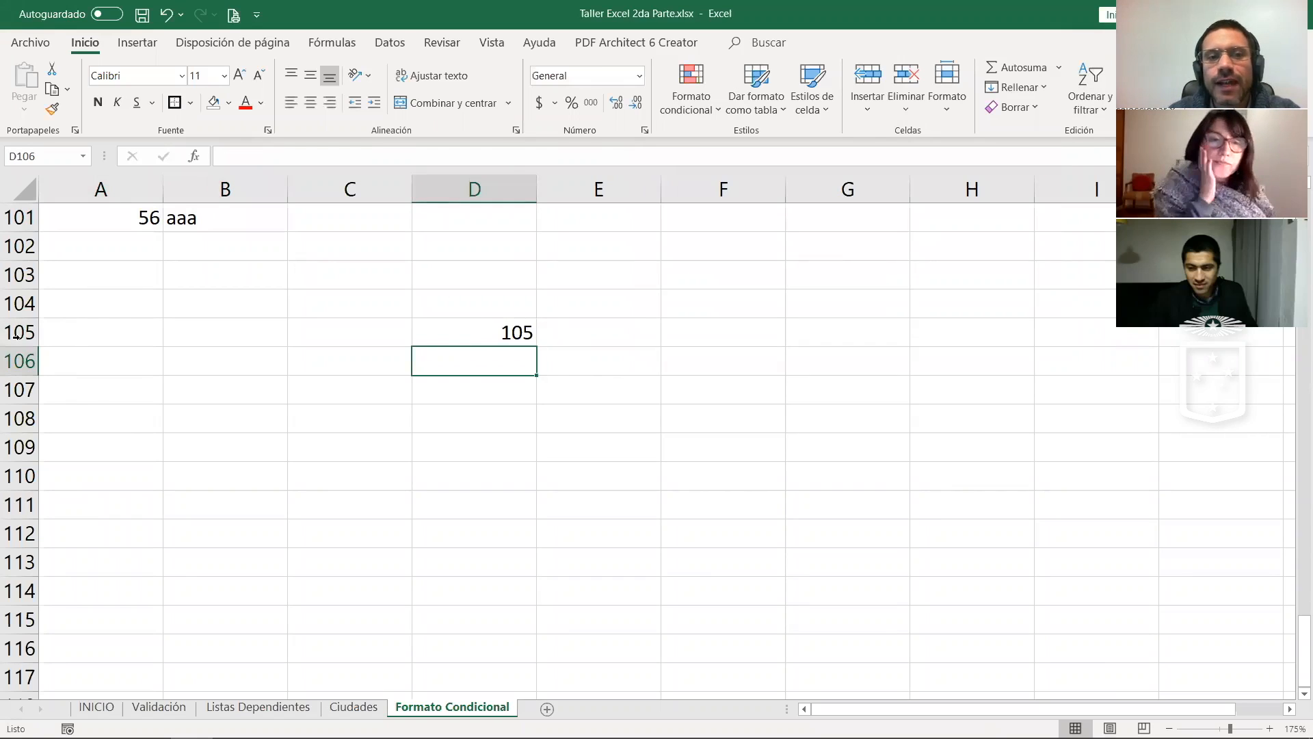
pyautogui.click(458, 331)
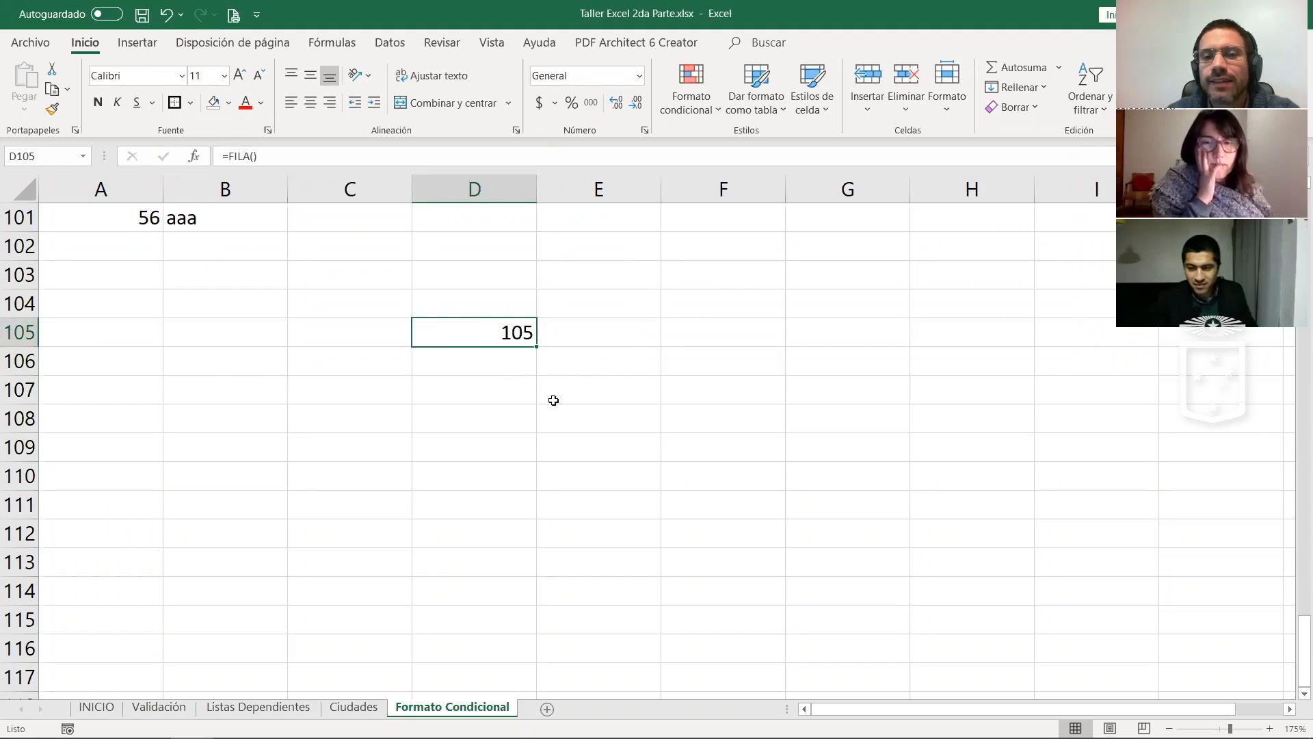
# Step: Enter =RESIDUO(4;3) in cell E107
pyautogui.click(601, 398)
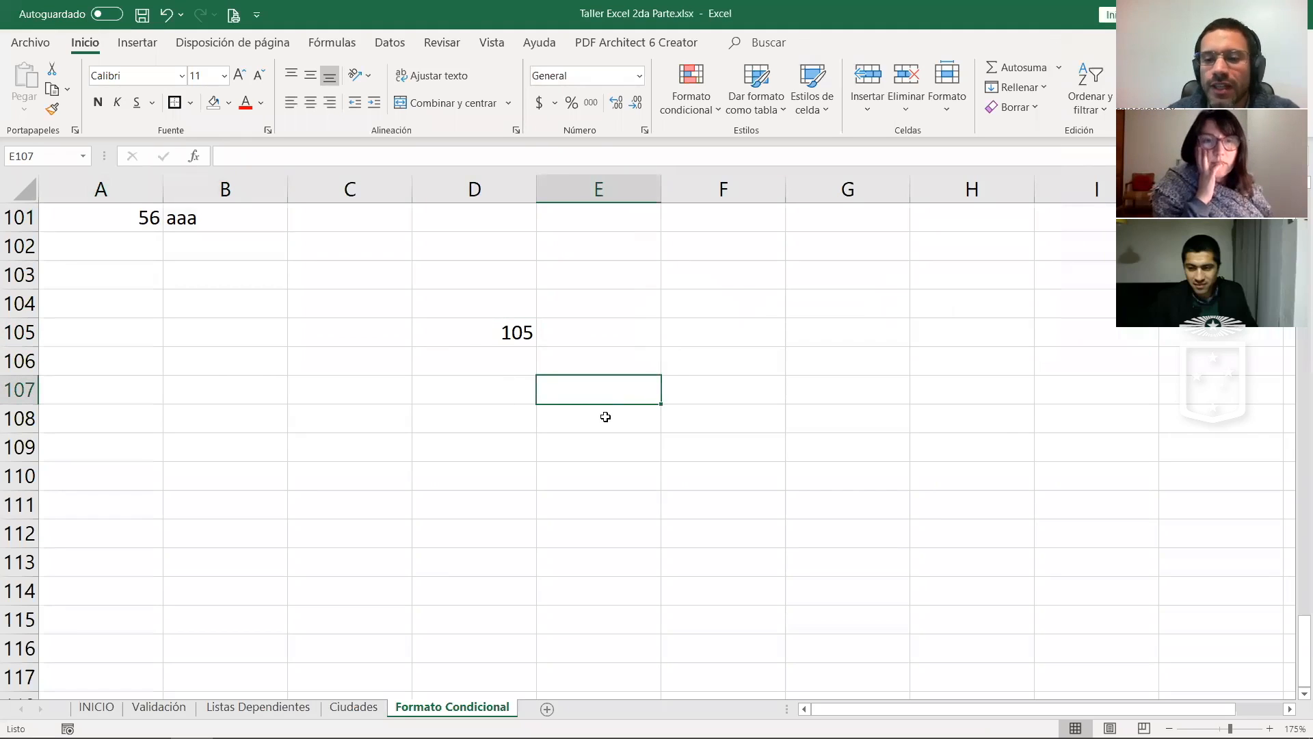
pyautogui.write('=')
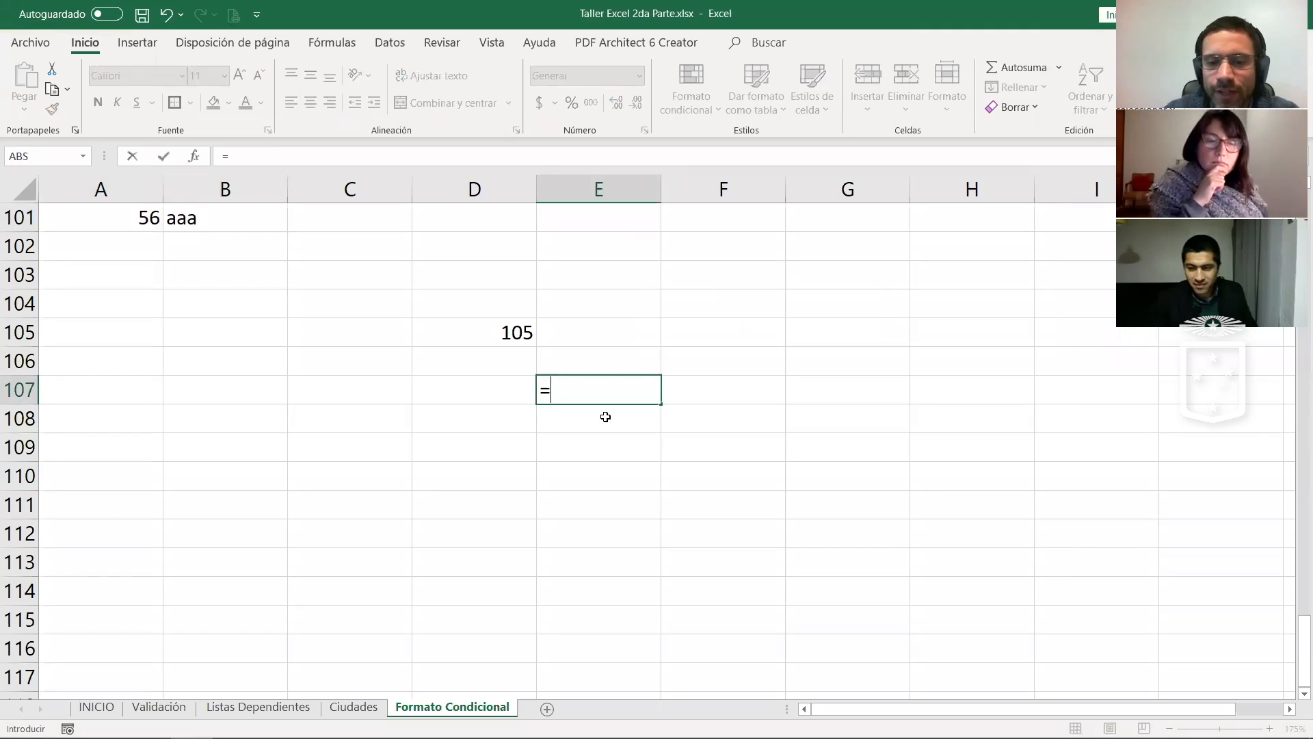
pyautogui.write('RESI')
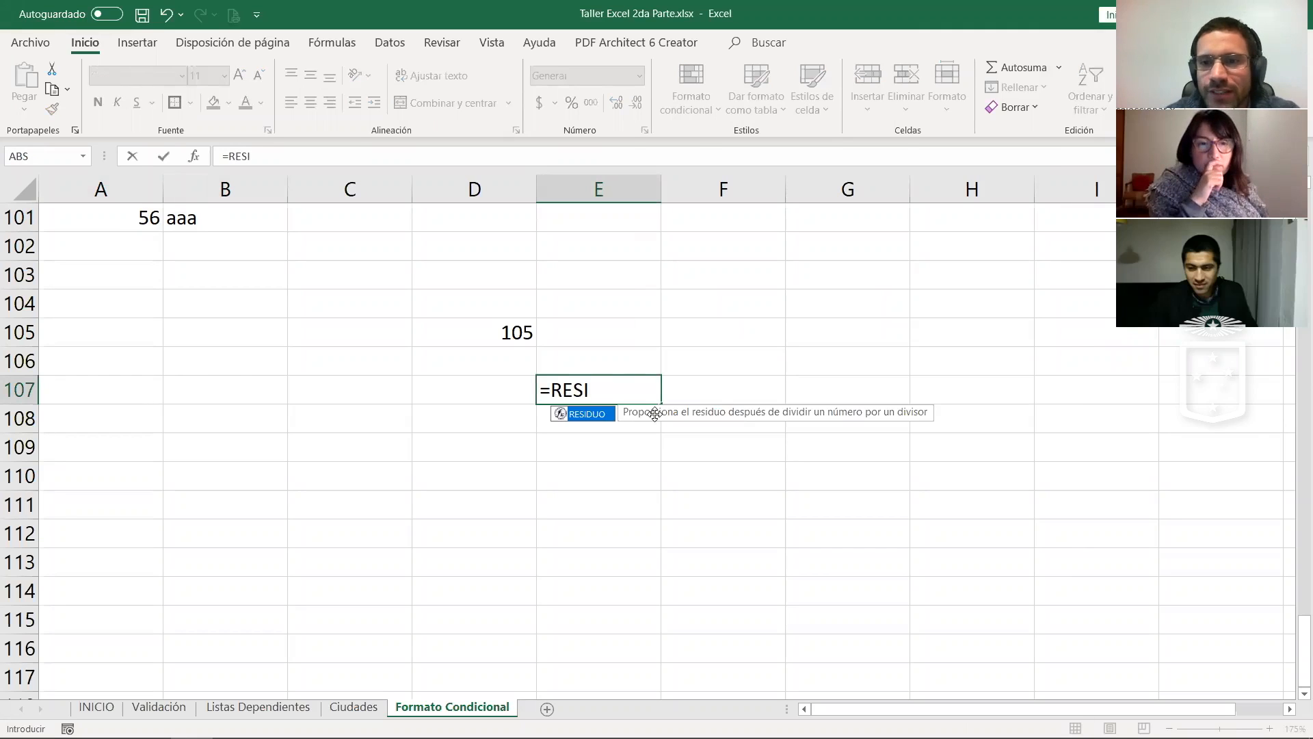
pyautogui.doubleClick(587, 414)
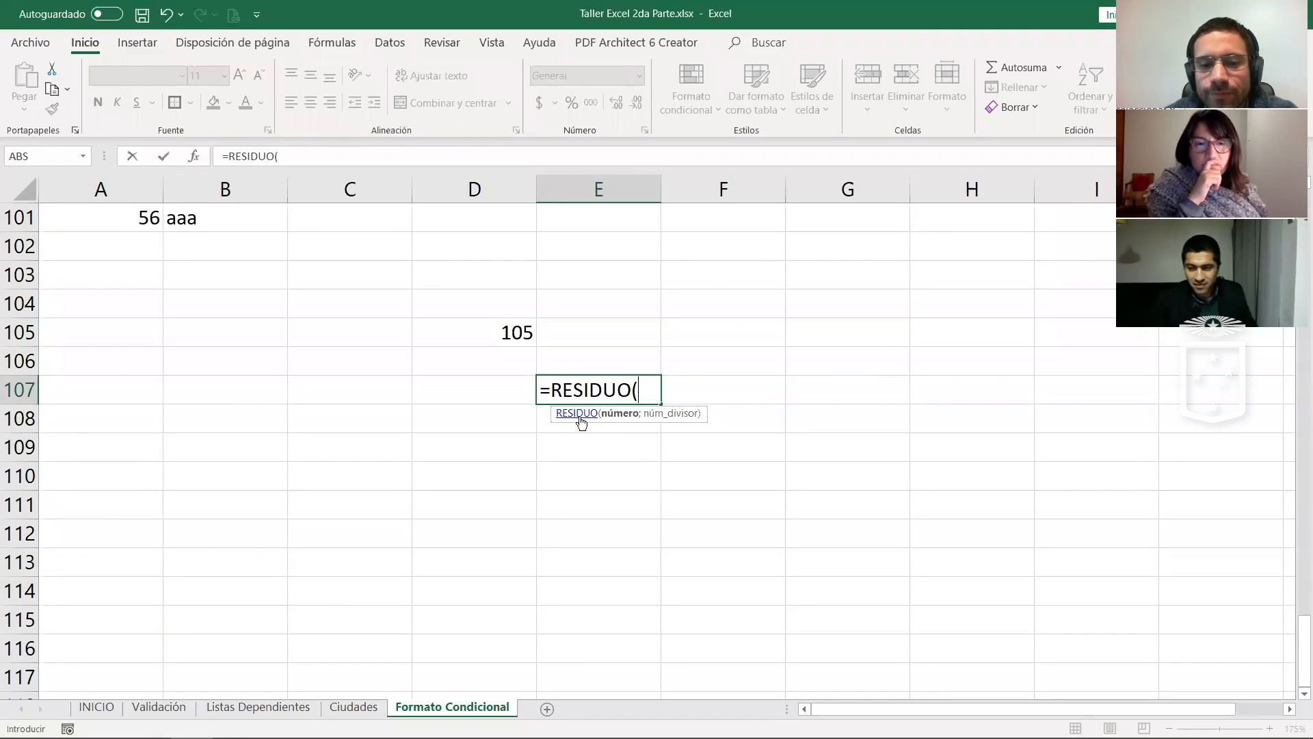
pyautogui.write('4')
pyautogui.press('BackSpace')
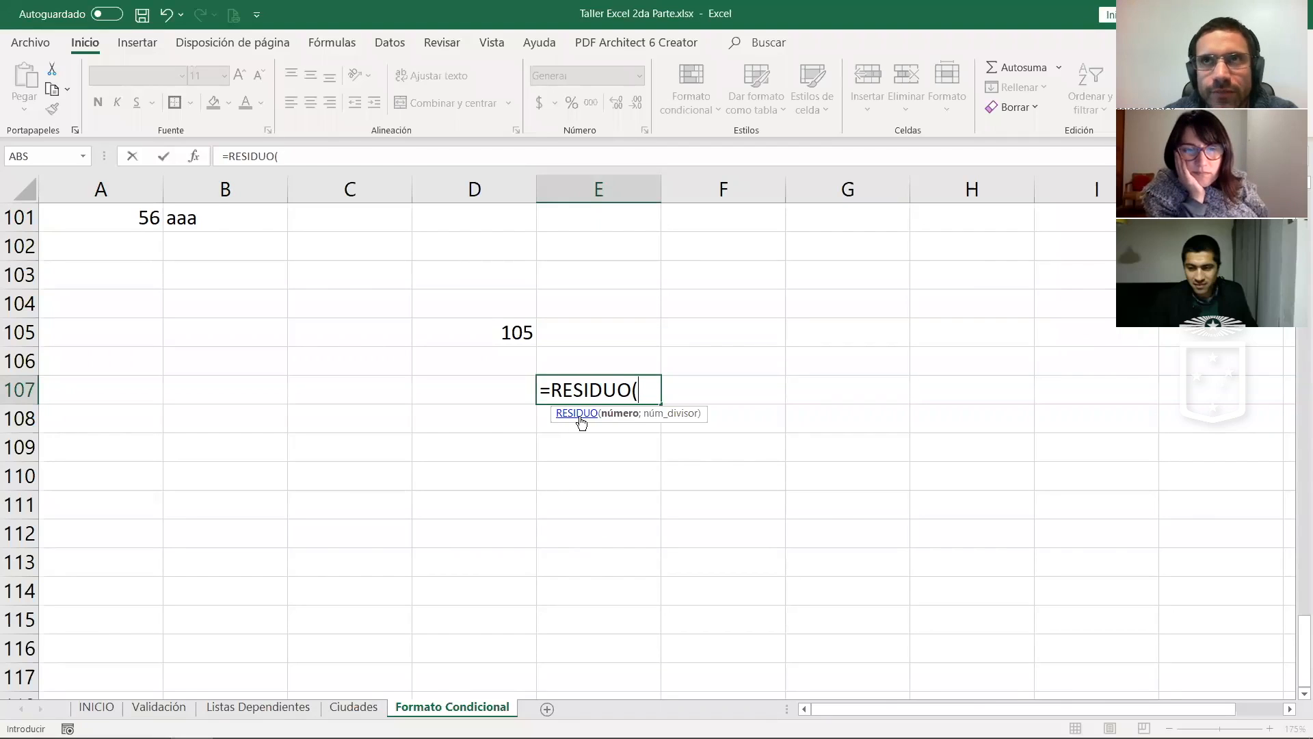
pyautogui.write('4')
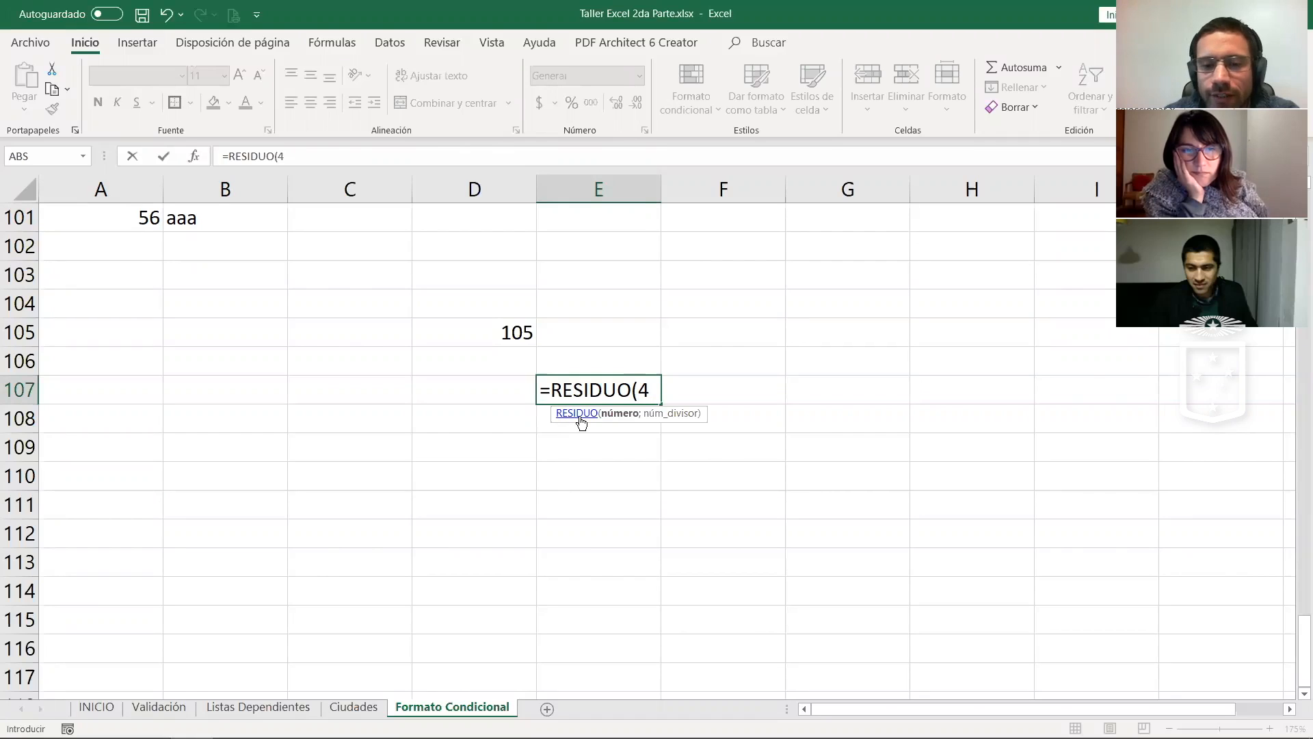
pyautogui.write(';3)')
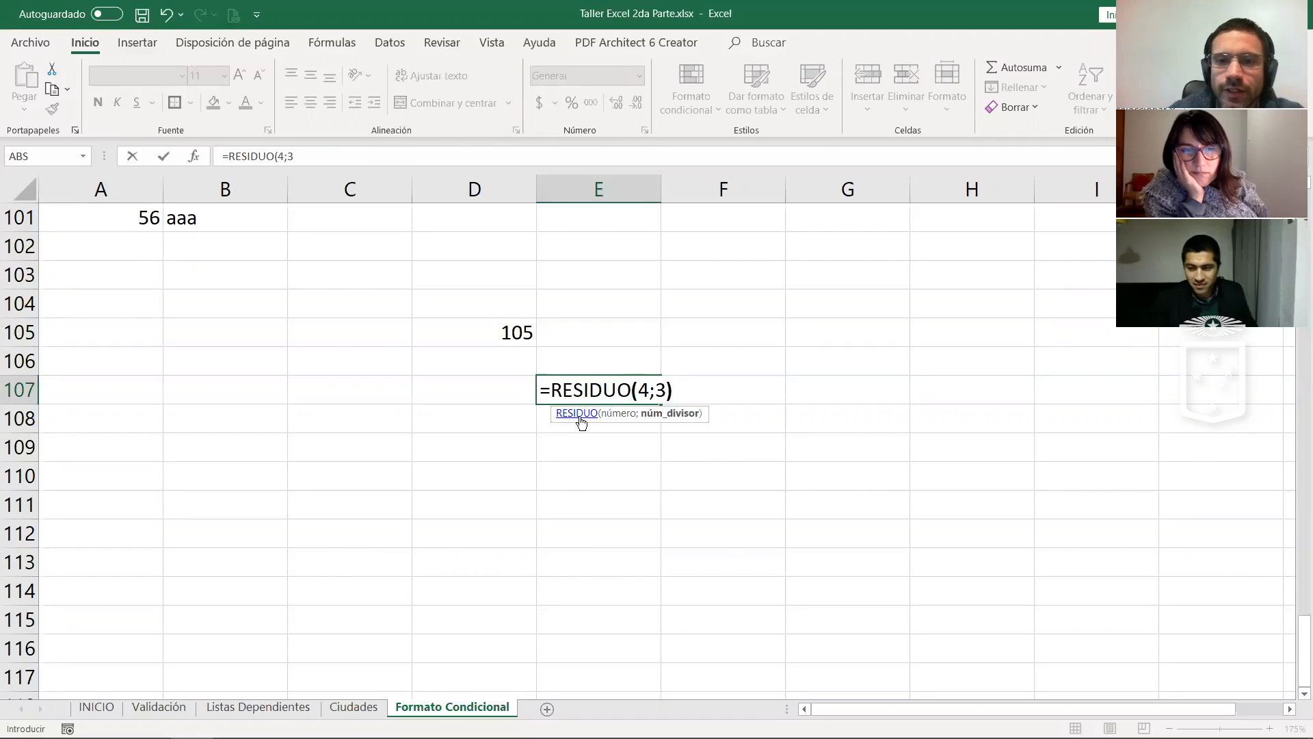
pyautogui.press('Return')
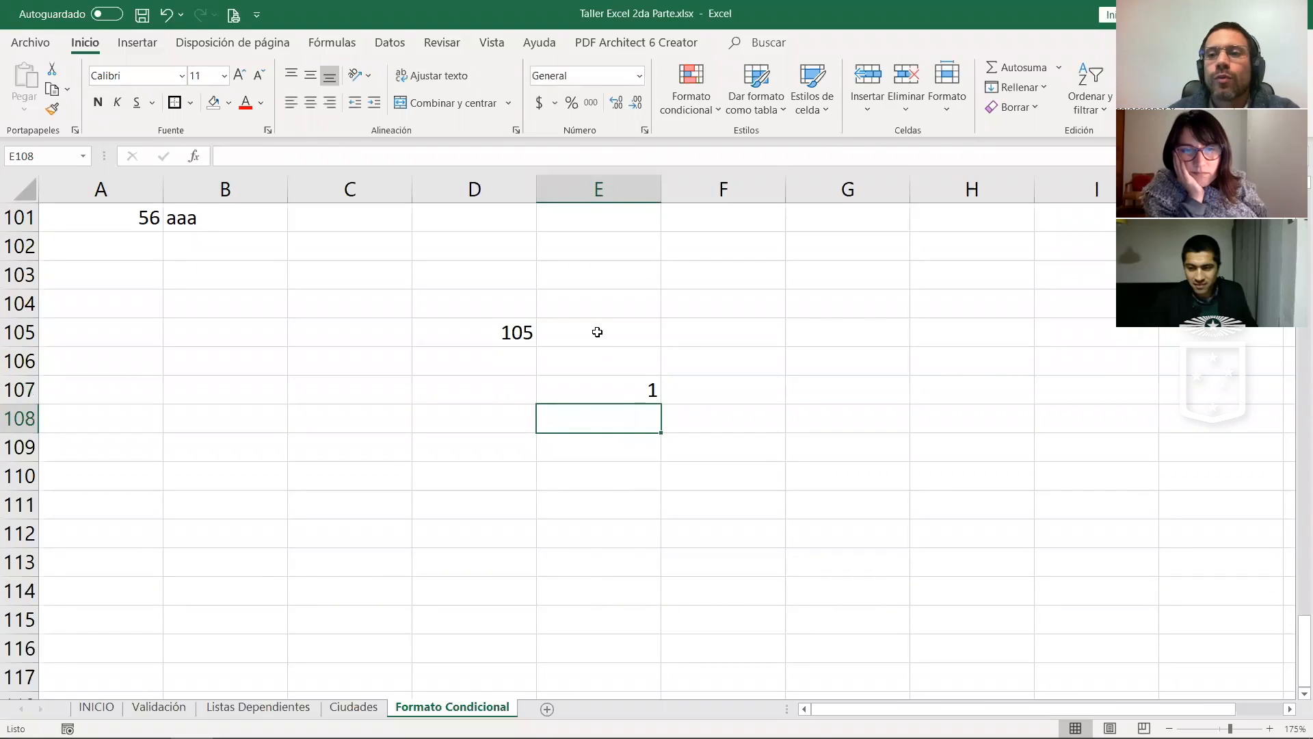
# Step: Examine the number and divisor arguments of the RESIDUO formula in E107, leaving it unedited
pyautogui.doubleClick(630, 388)
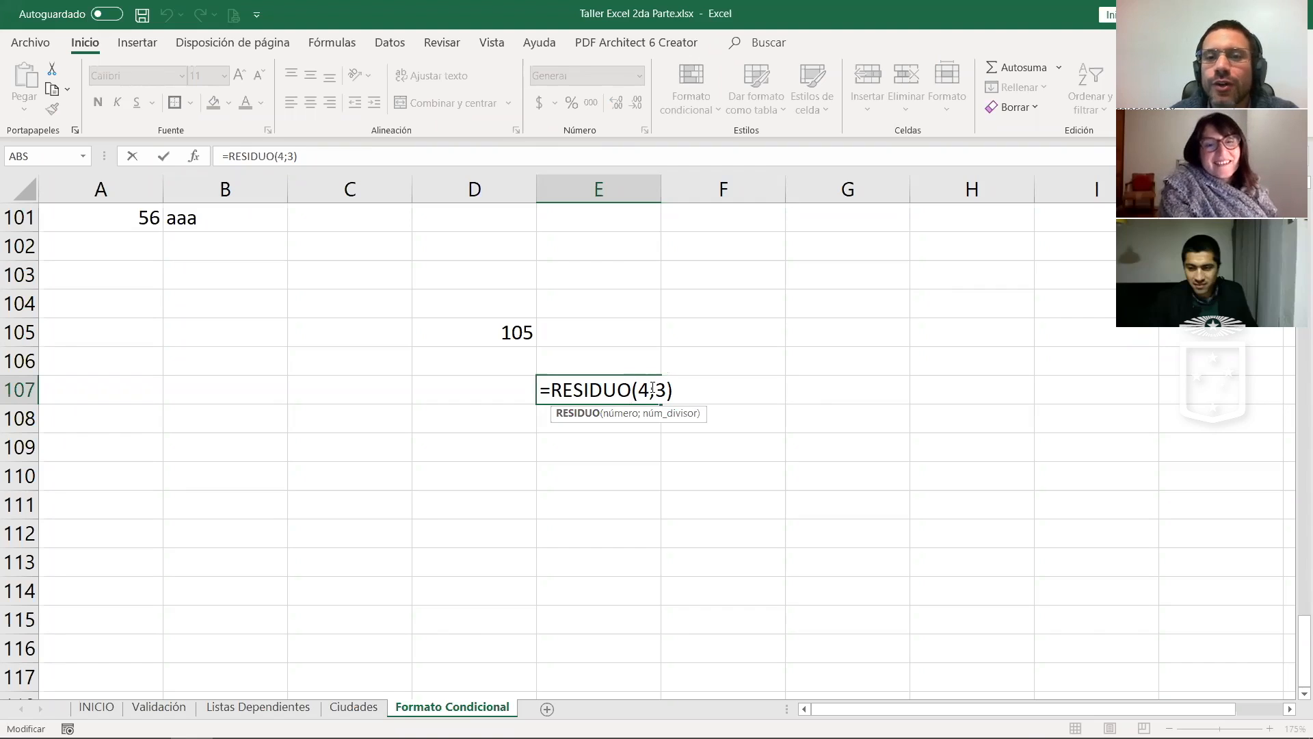
pyautogui.click(648, 391)
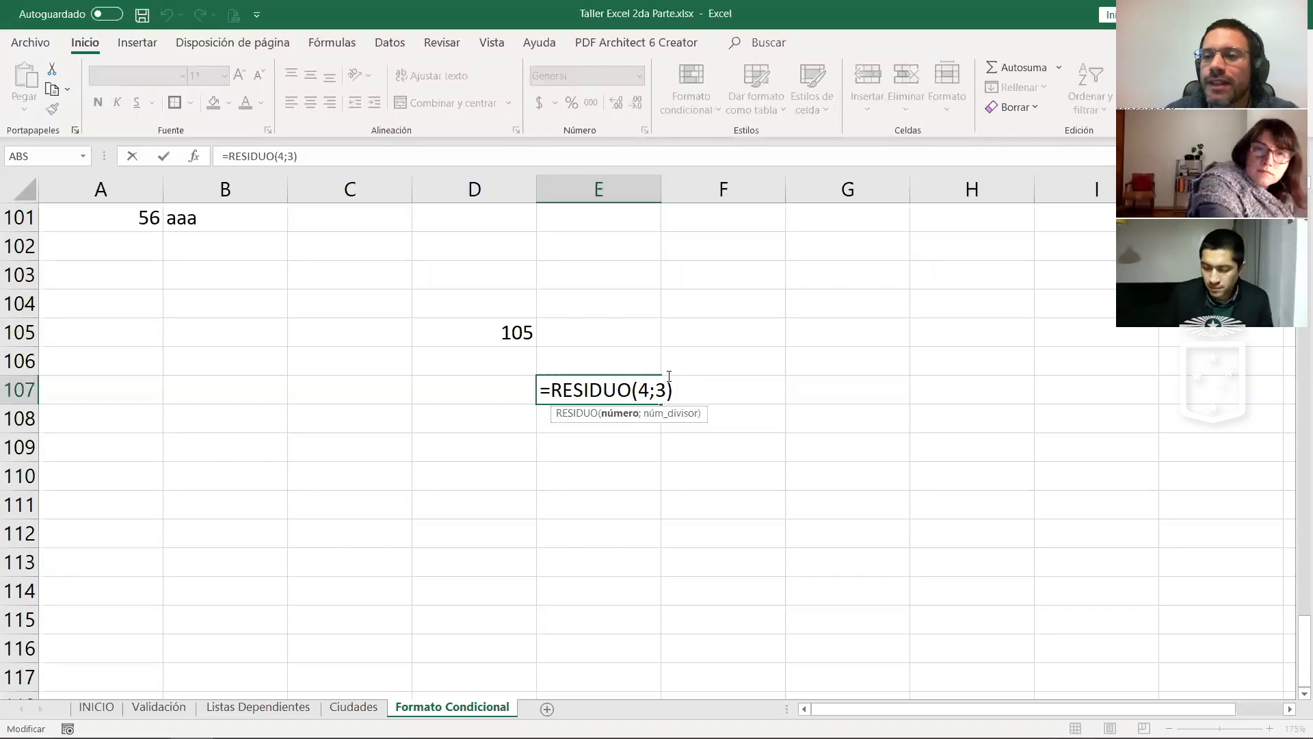
pyautogui.press('Escape')
pyautogui.click(608, 364)
# Step: Replace the formula of the existing conditional formatting rule with =RESIDUO(FILA();2)=0
pyautogui.click(232, 225)
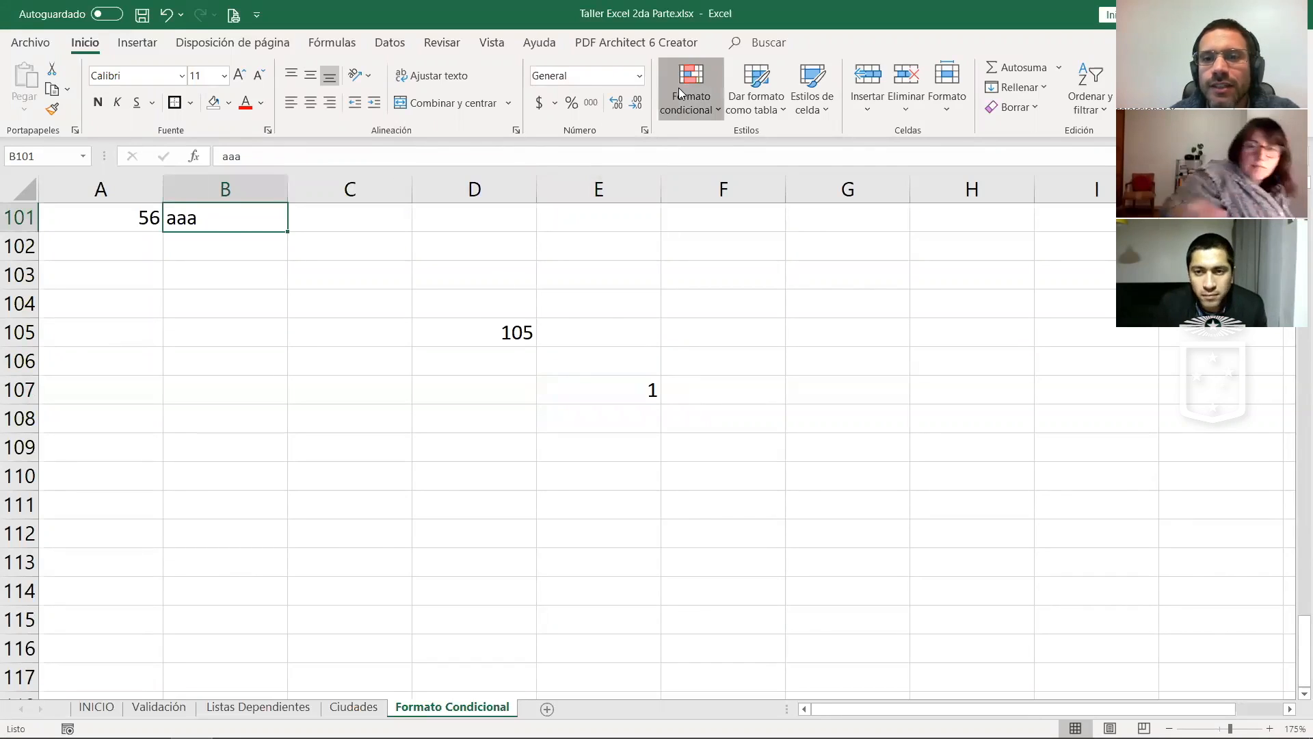
pyautogui.click(722, 383)
pyautogui.doubleClick(728, 182)
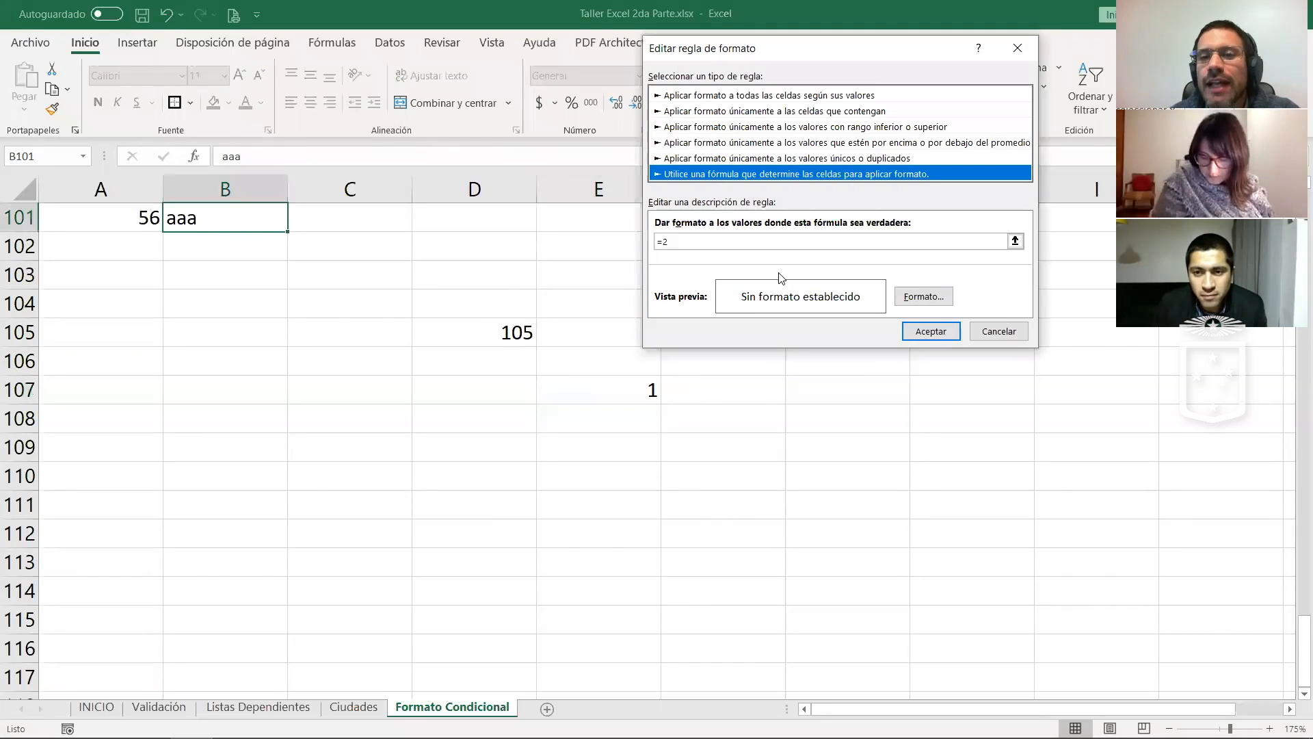
pyautogui.click(696, 241)
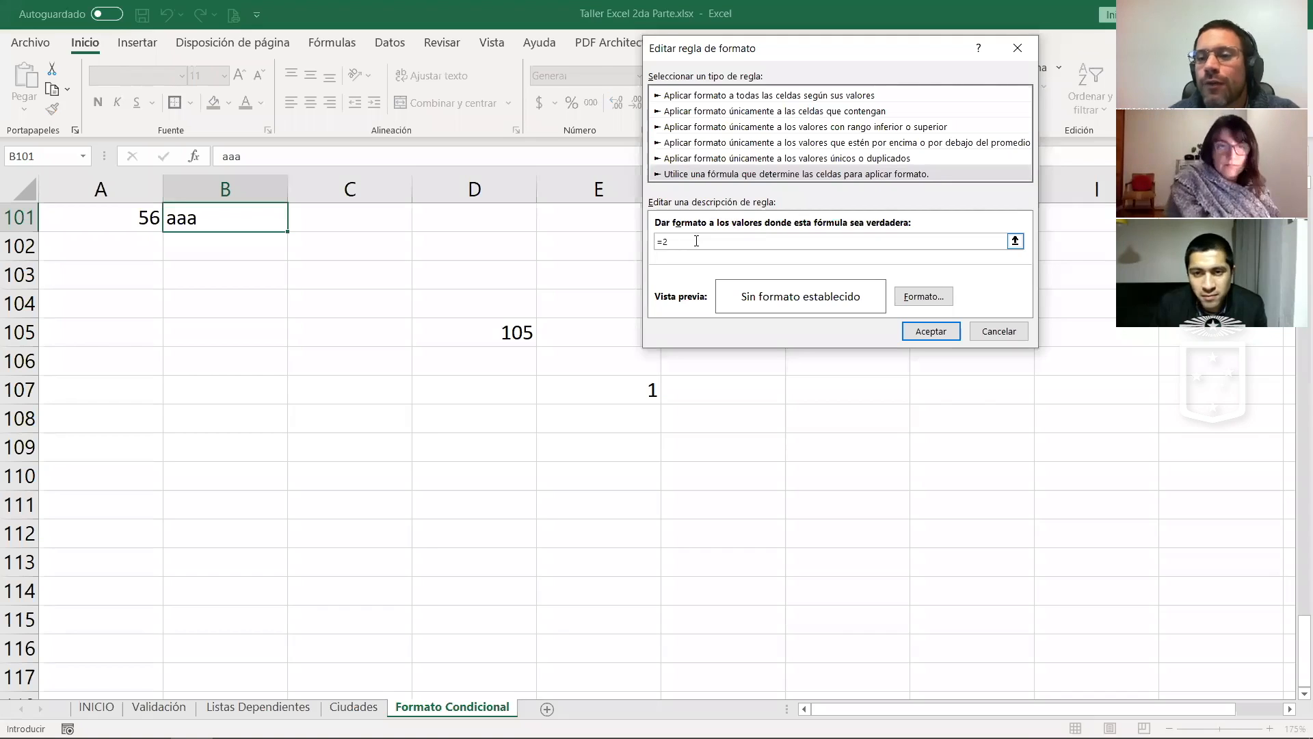
pyautogui.press('BackSpace')
pyautogui.write('RESIDUO')
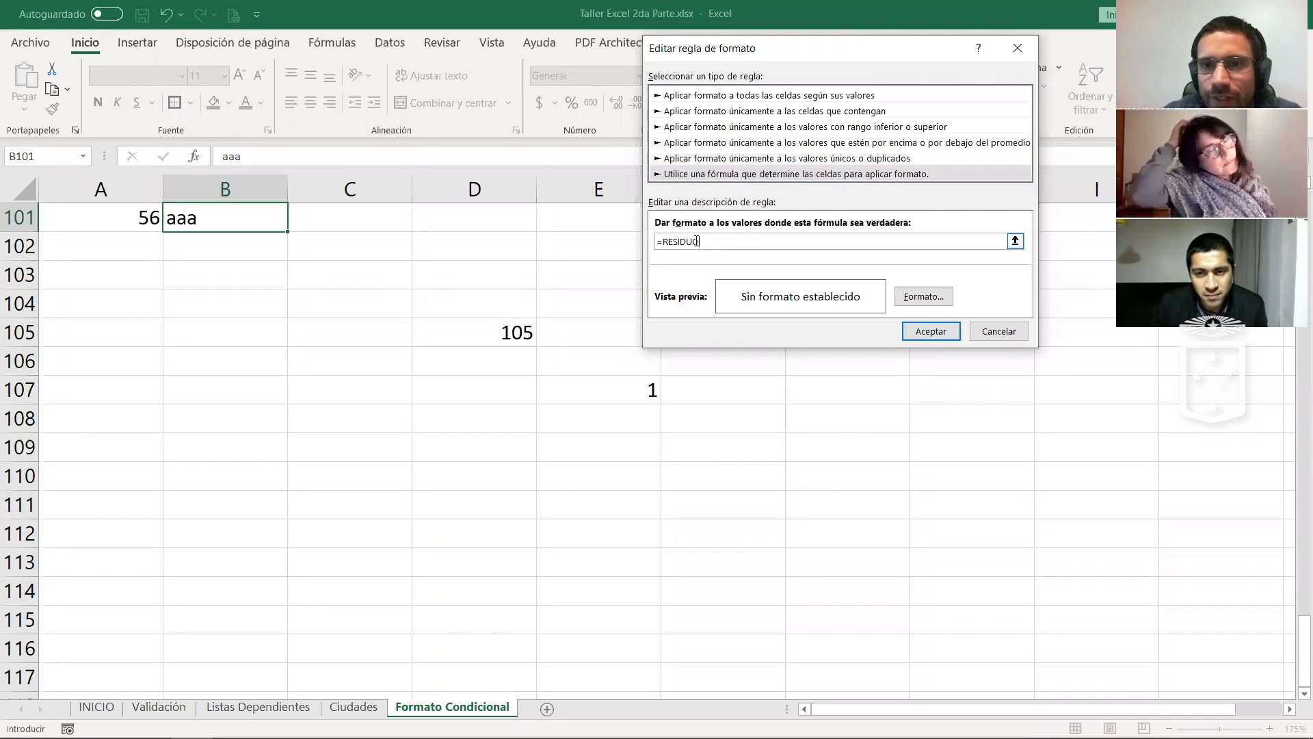
pyautogui.write('(FILA')
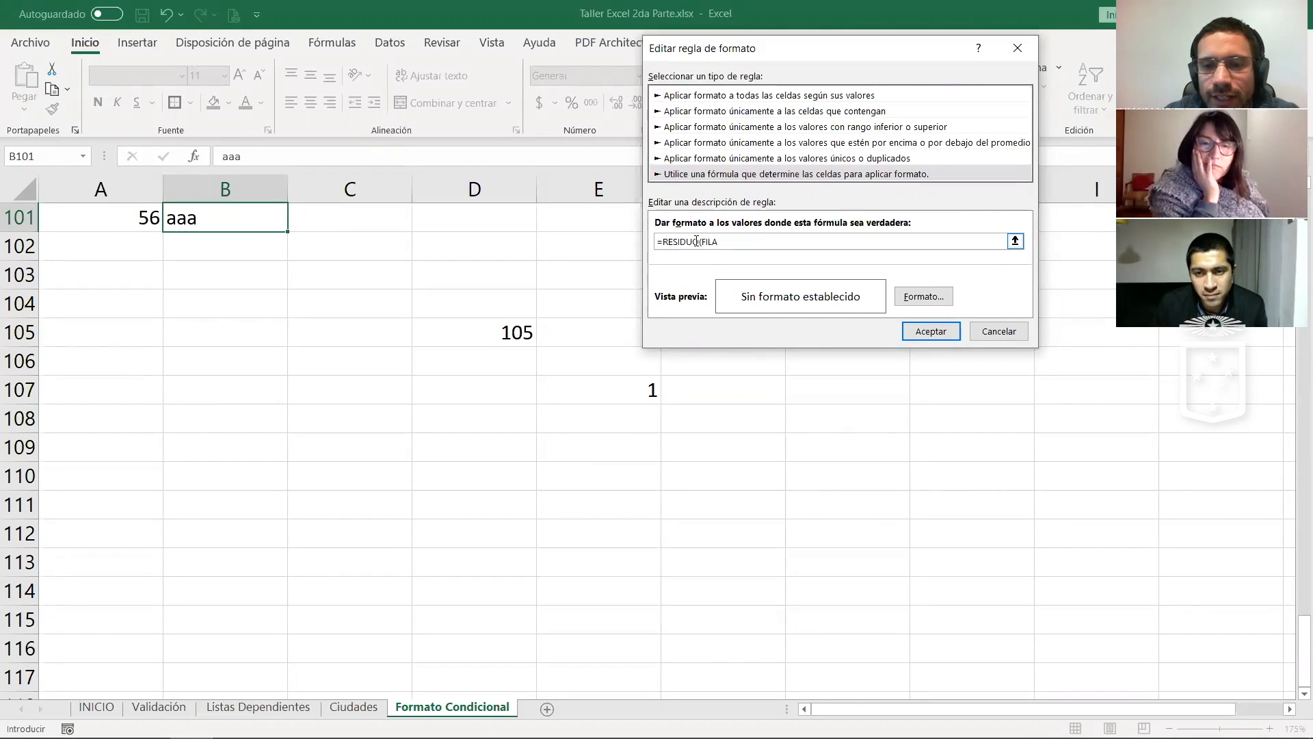
pyautogui.write('()')
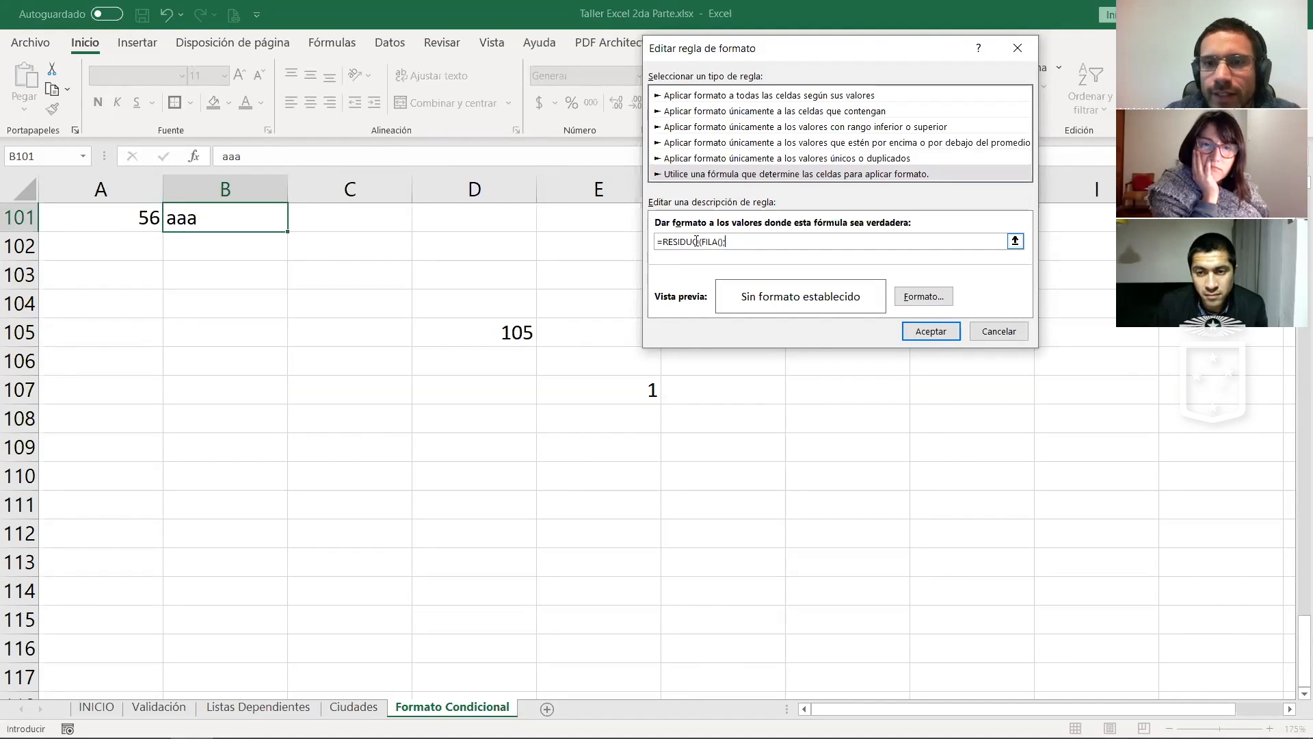
pyautogui.write(';2')
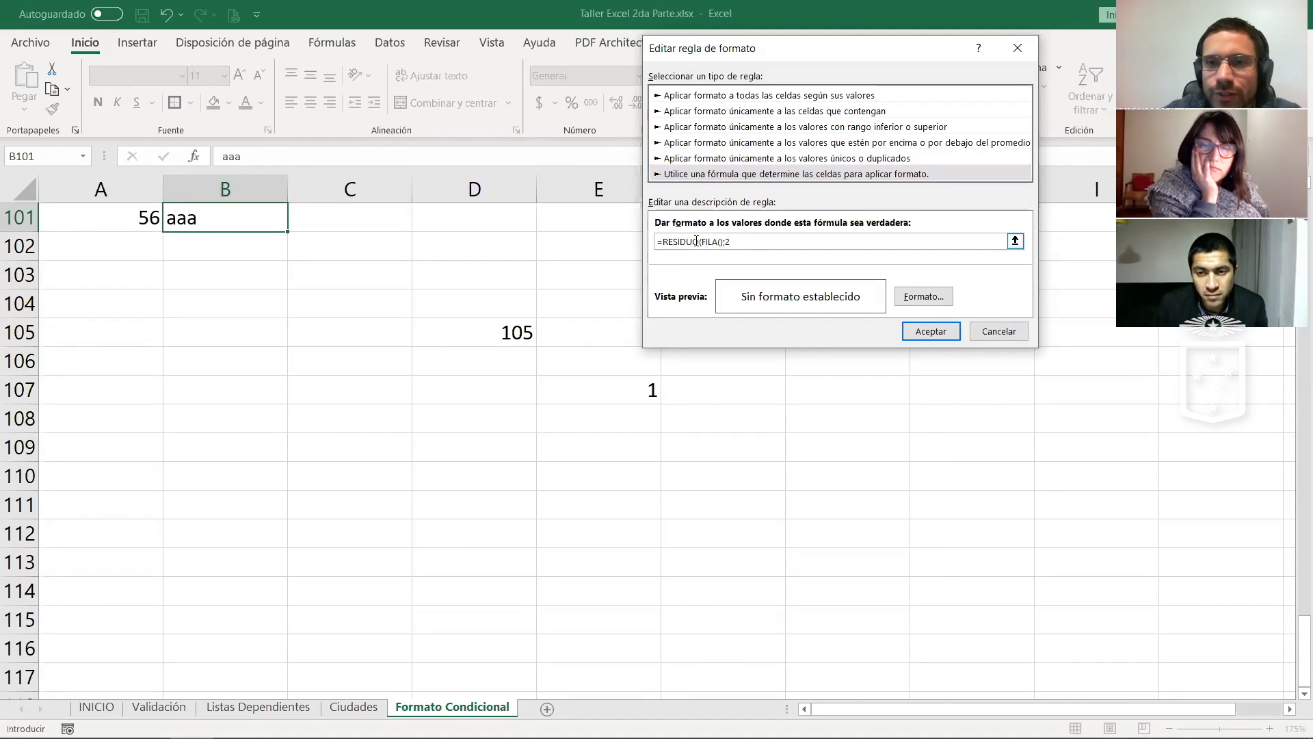
pyautogui.write(')=0')
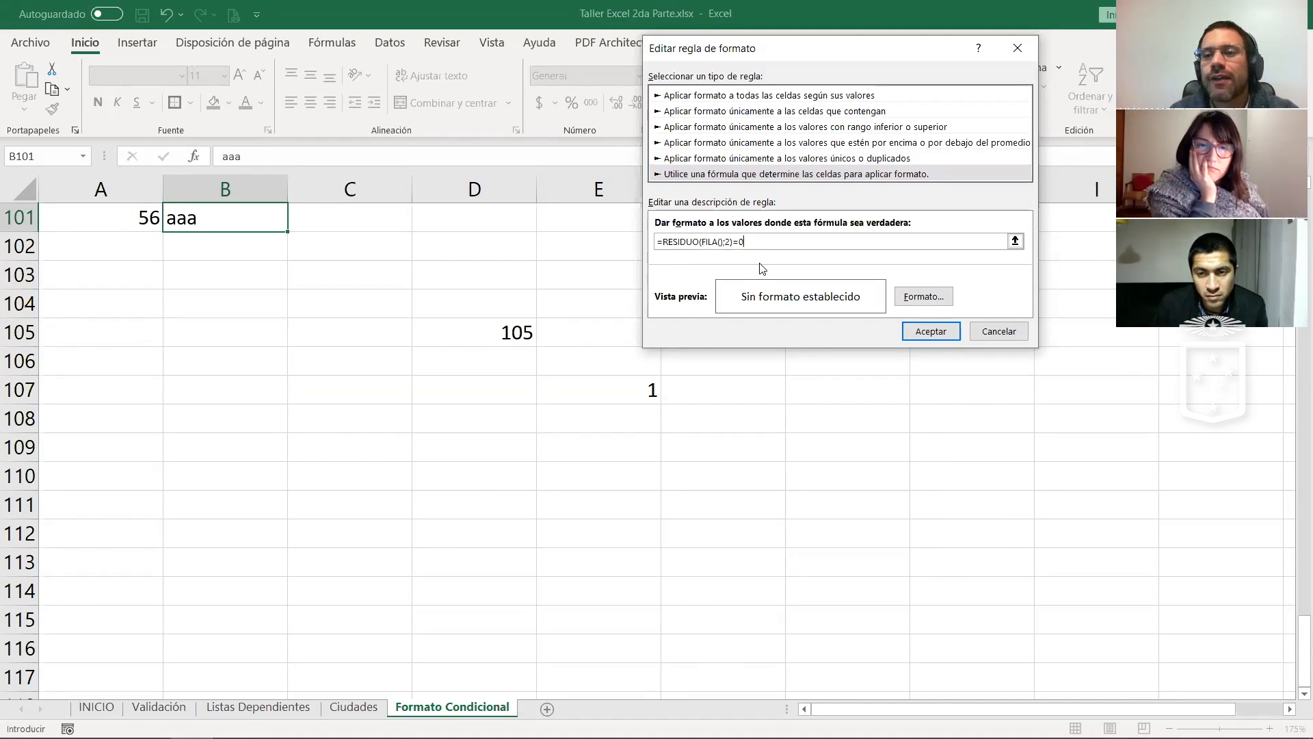
# Step: Give the rule a light blue fill and apply it to the data in columns A and B
pyautogui.click(906, 299)
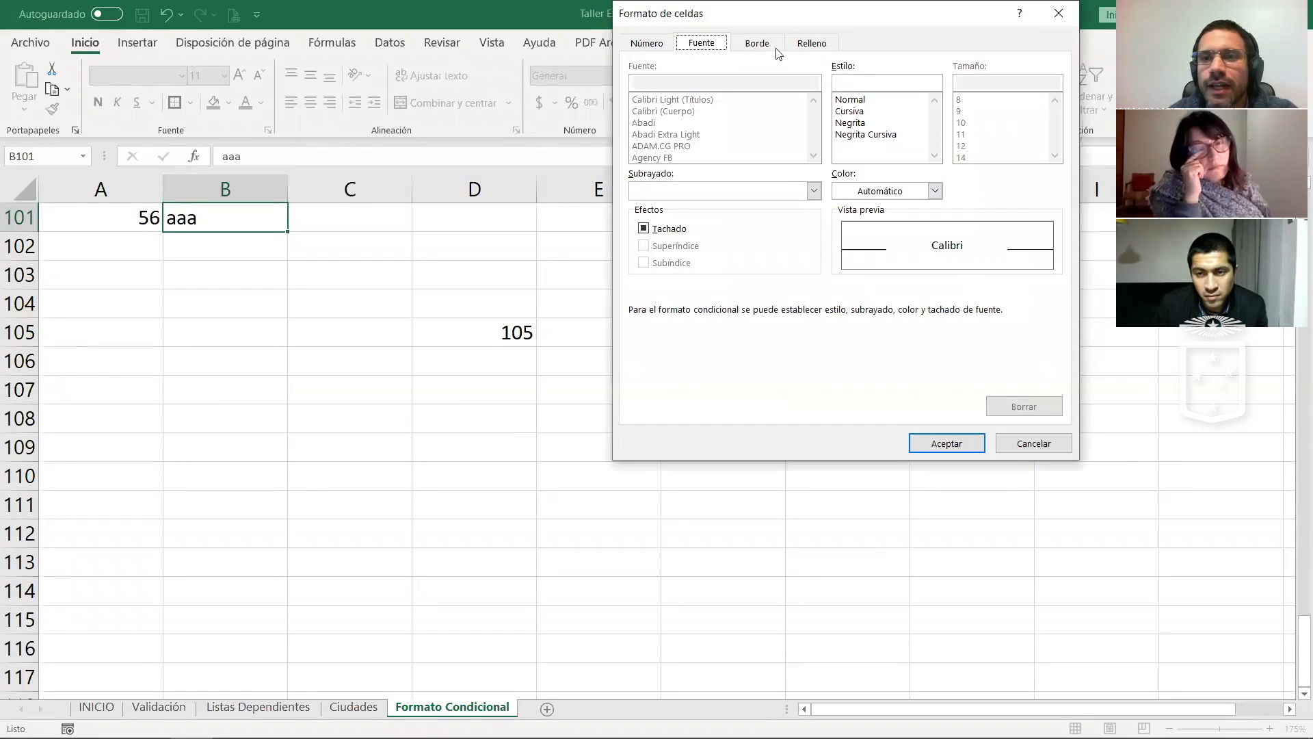
pyautogui.click(811, 43)
pyautogui.click(764, 138)
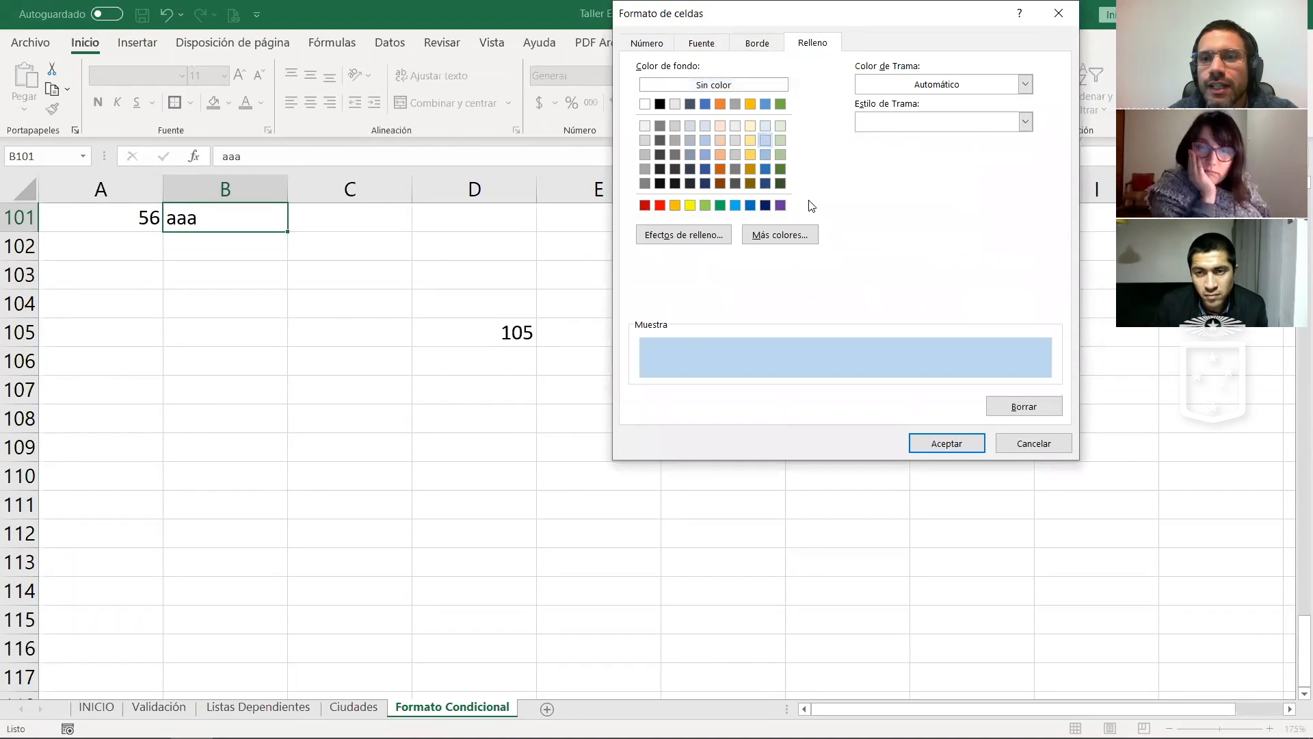
pyautogui.click(948, 444)
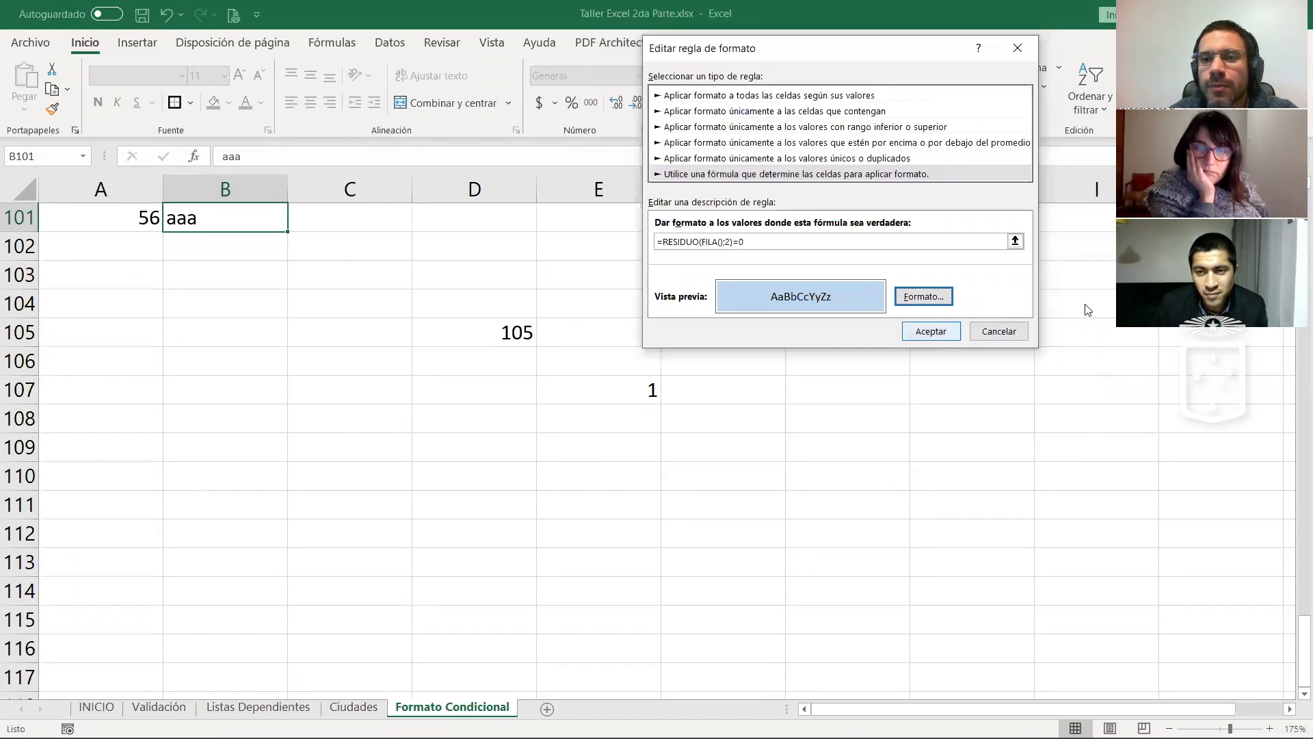
pyautogui.click(954, 334)
pyautogui.click(968, 302)
pyautogui.scroll(7, 454, 293)
pyautogui.scroll(20, 453, 294)
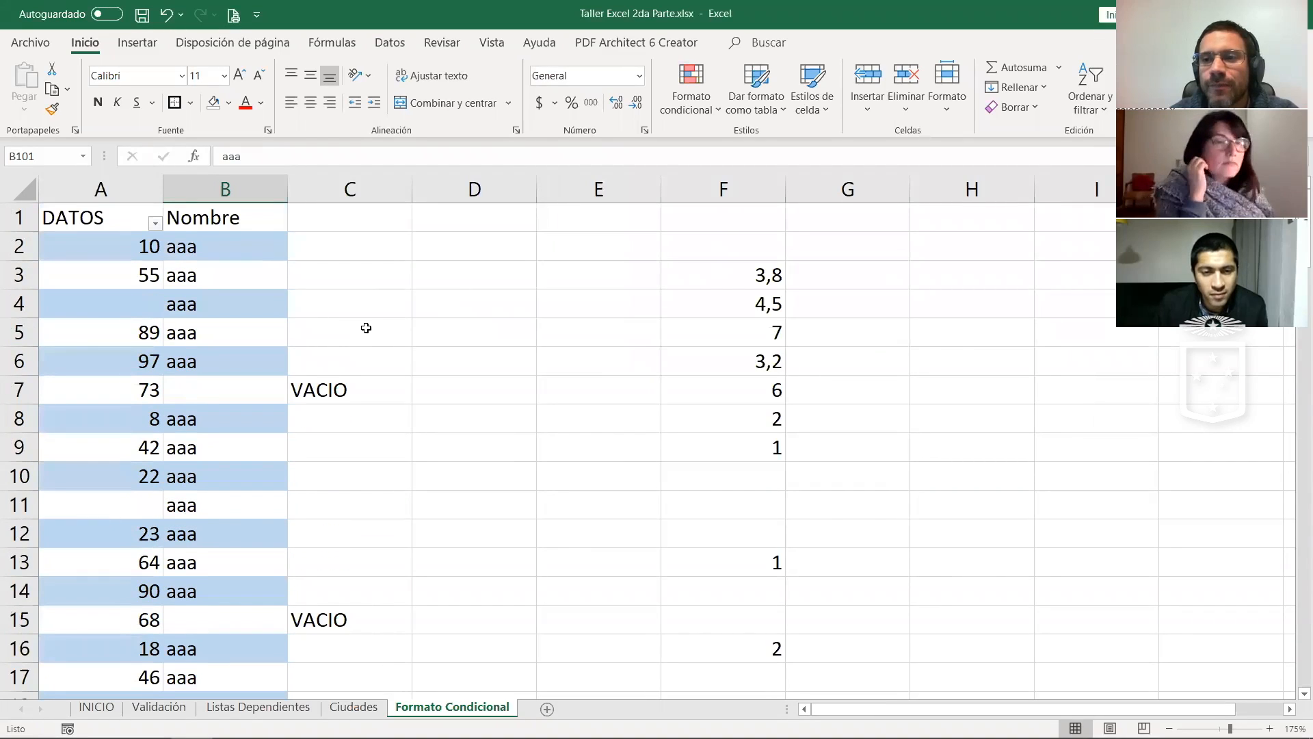
pyautogui.click(233, 279)
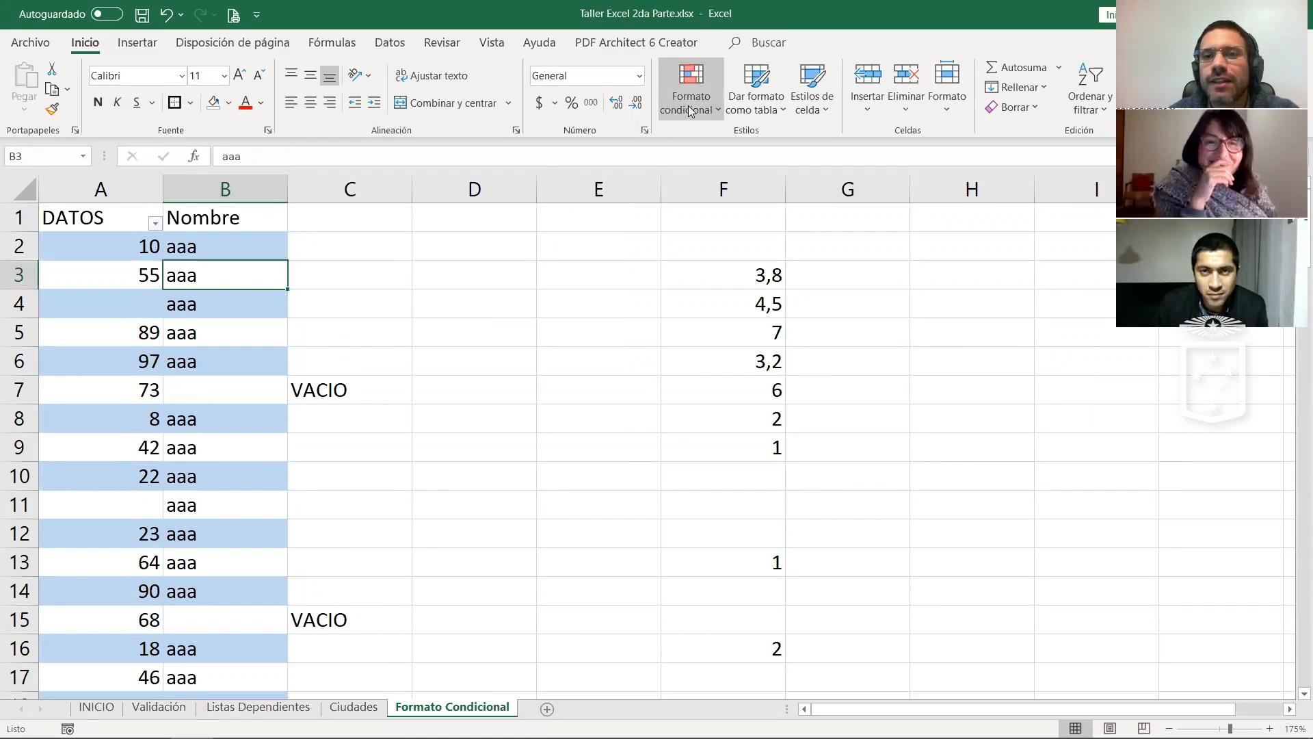
pyautogui.click(755, 100)
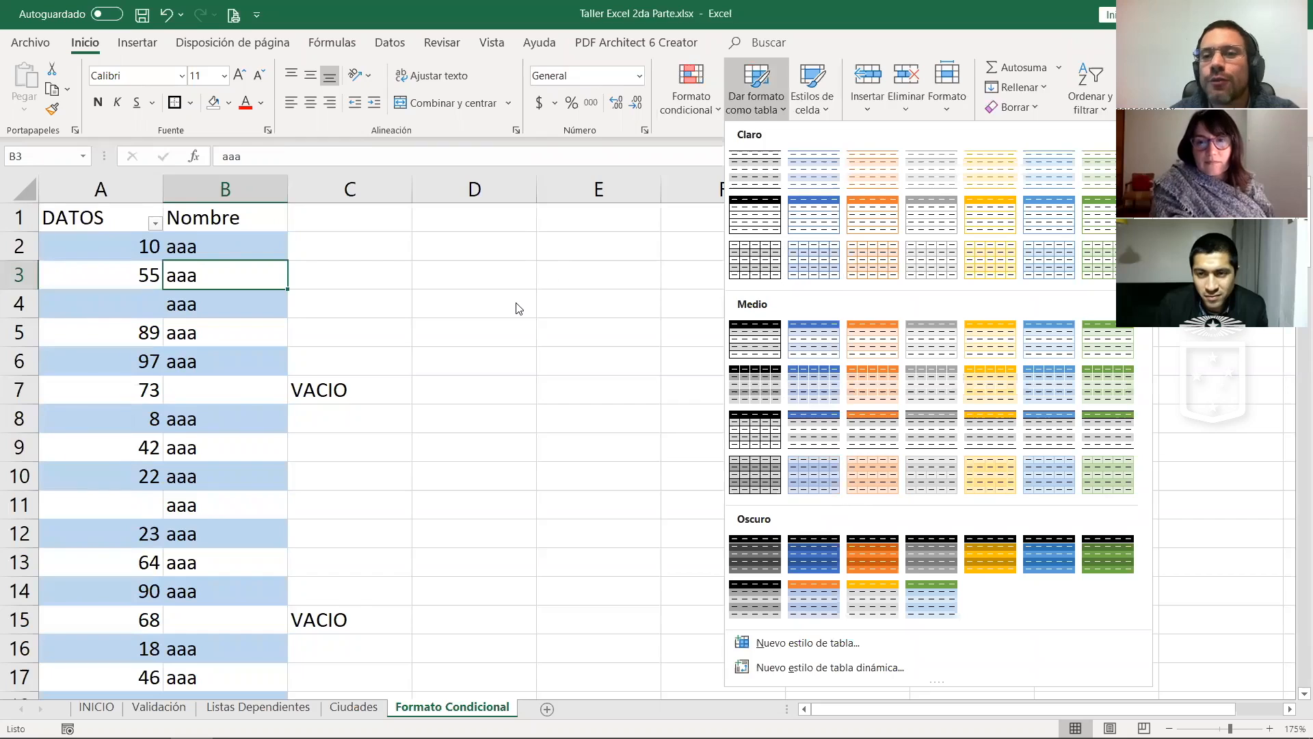
pyautogui.click(497, 307)
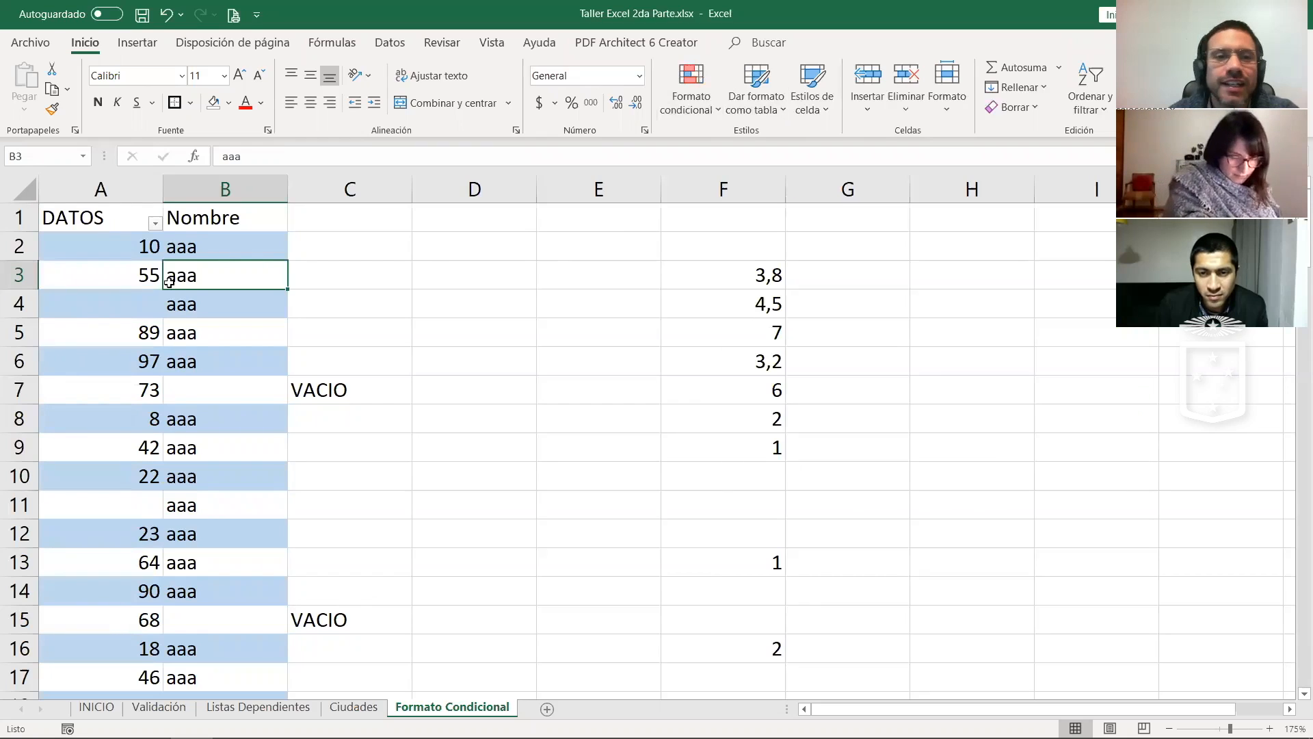
pyautogui.click(112, 273)
# Step: Copy the formula =RESIDUO(FILA();2)=0 from the conditional formatting rule covering cell A2
pyautogui.click(109, 247)
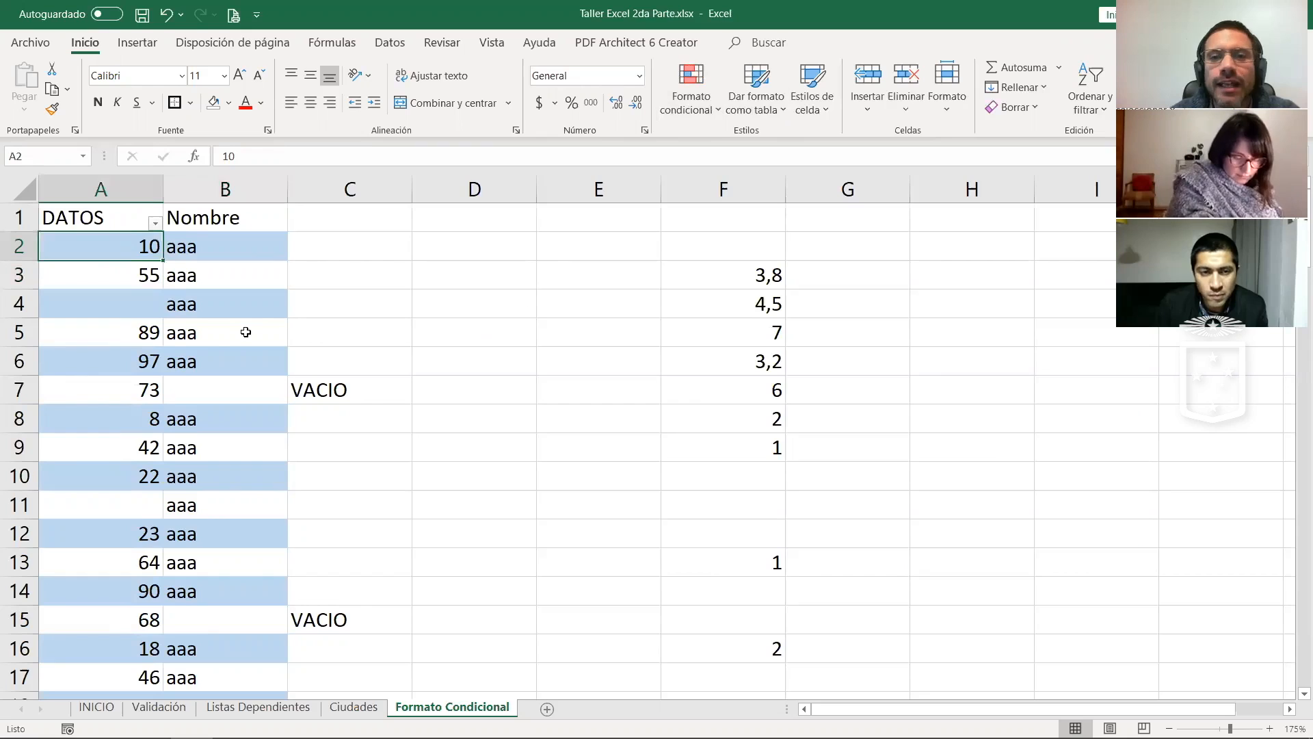
pyautogui.click(686, 111)
pyautogui.doubleClick(812, 175)
pyautogui.moveTo(752, 241); pyautogui.dragTo(612, 243)
pyautogui.hotkey('ctrl', 'c')
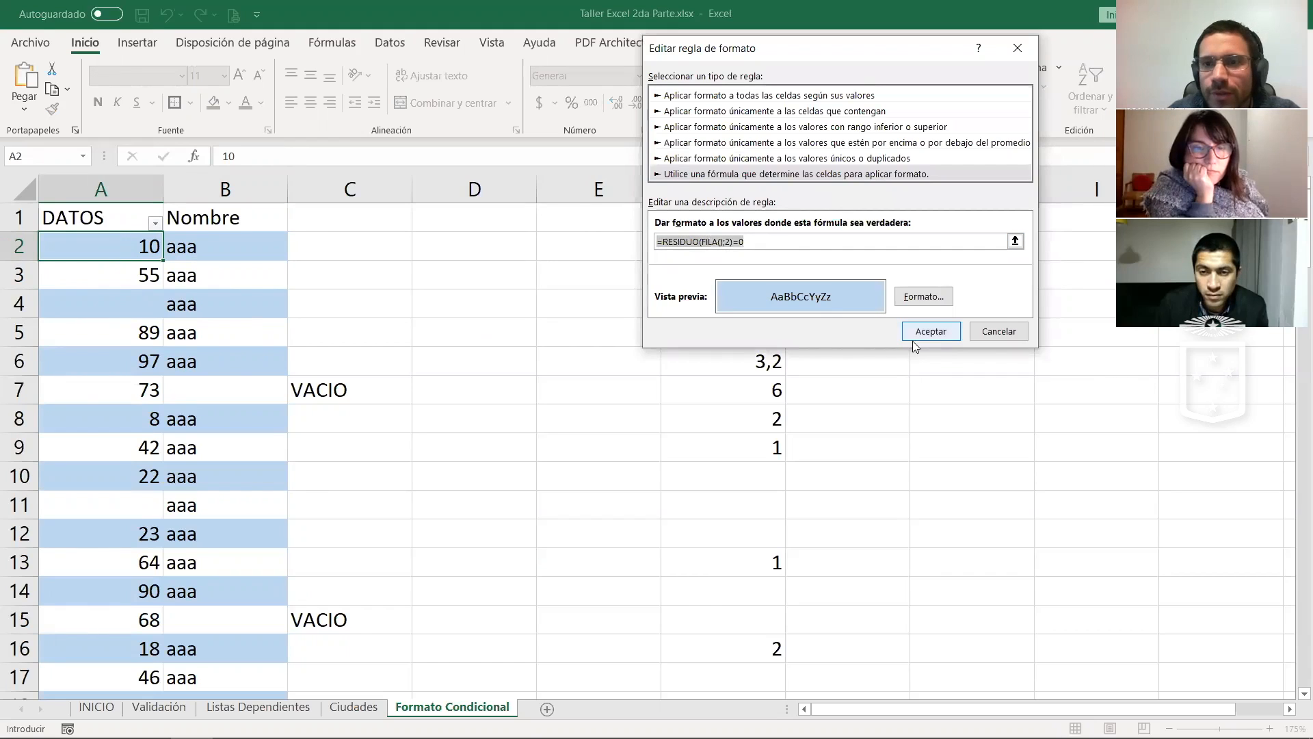
pyautogui.click(922, 332)
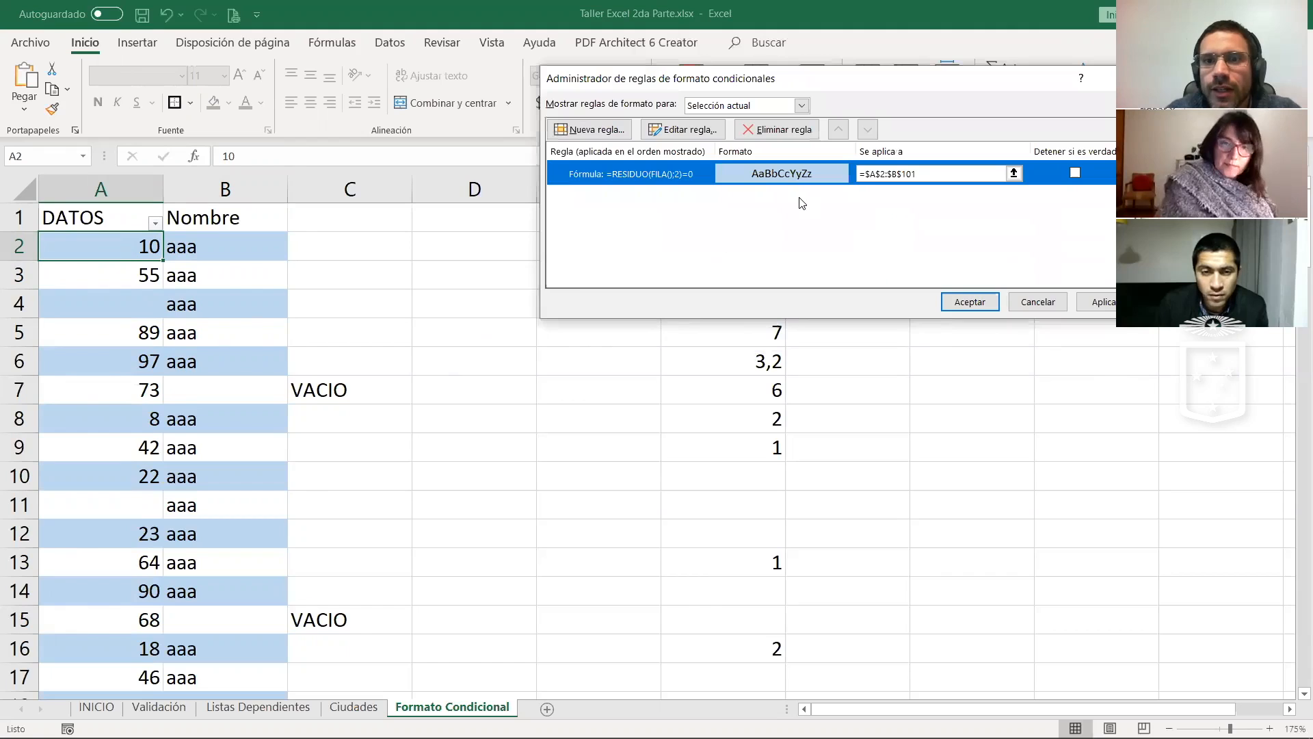
# Step: Create a second formula-based formatting rule with =RESIDUO(FILA();2)=1 and a light grey fill
pyautogui.click(586, 132)
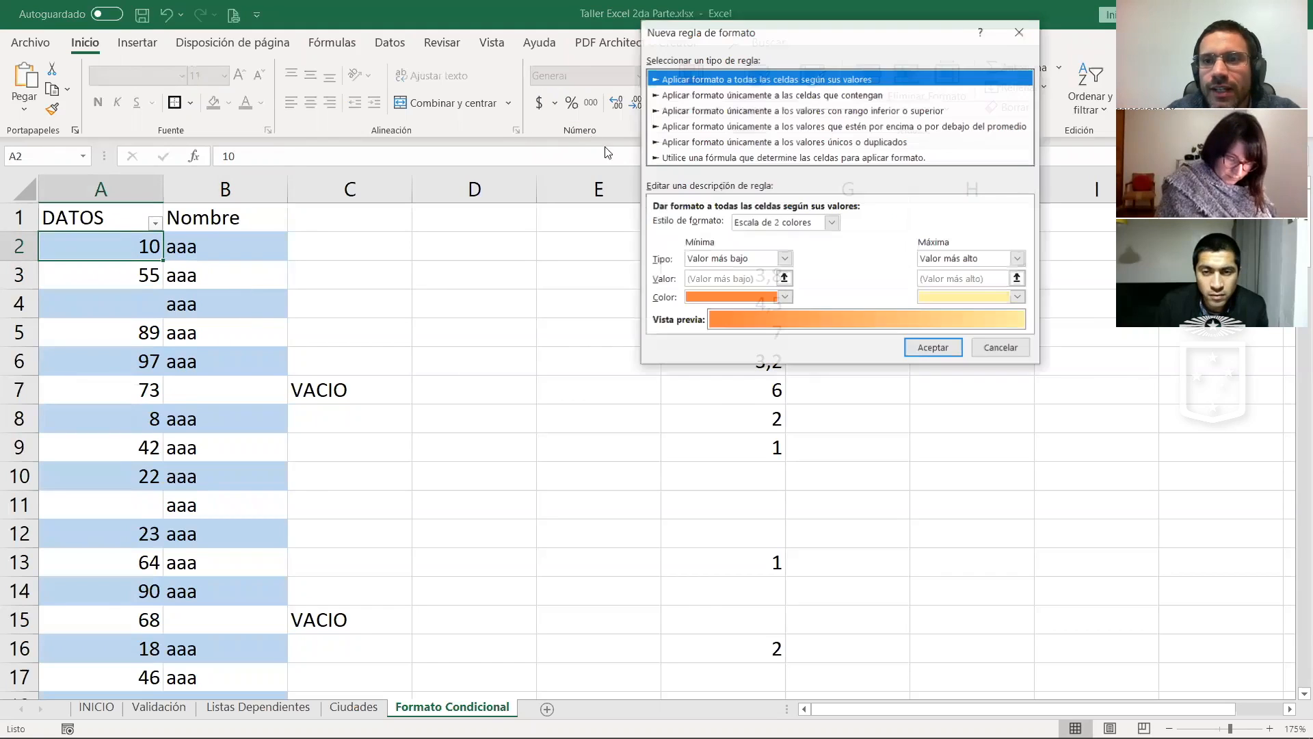
pyautogui.click(741, 158)
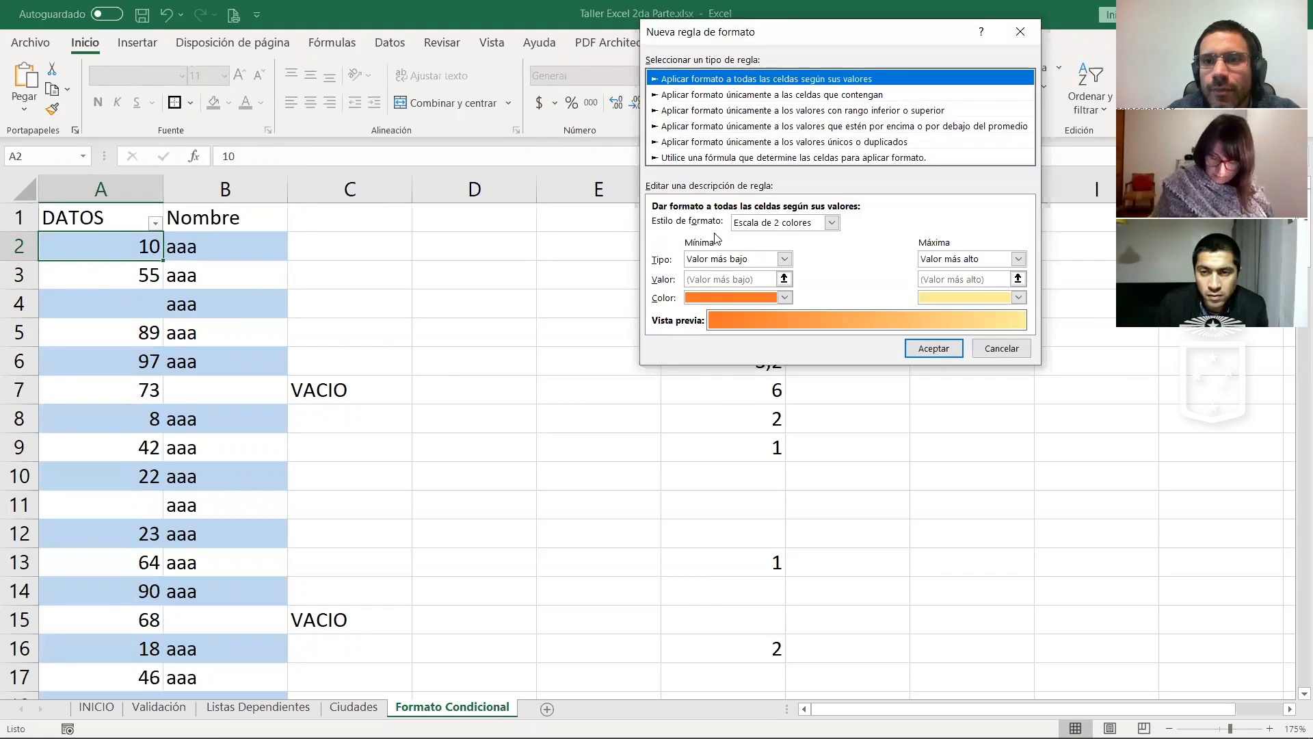
pyautogui.hotkey('ctrl', 'v')
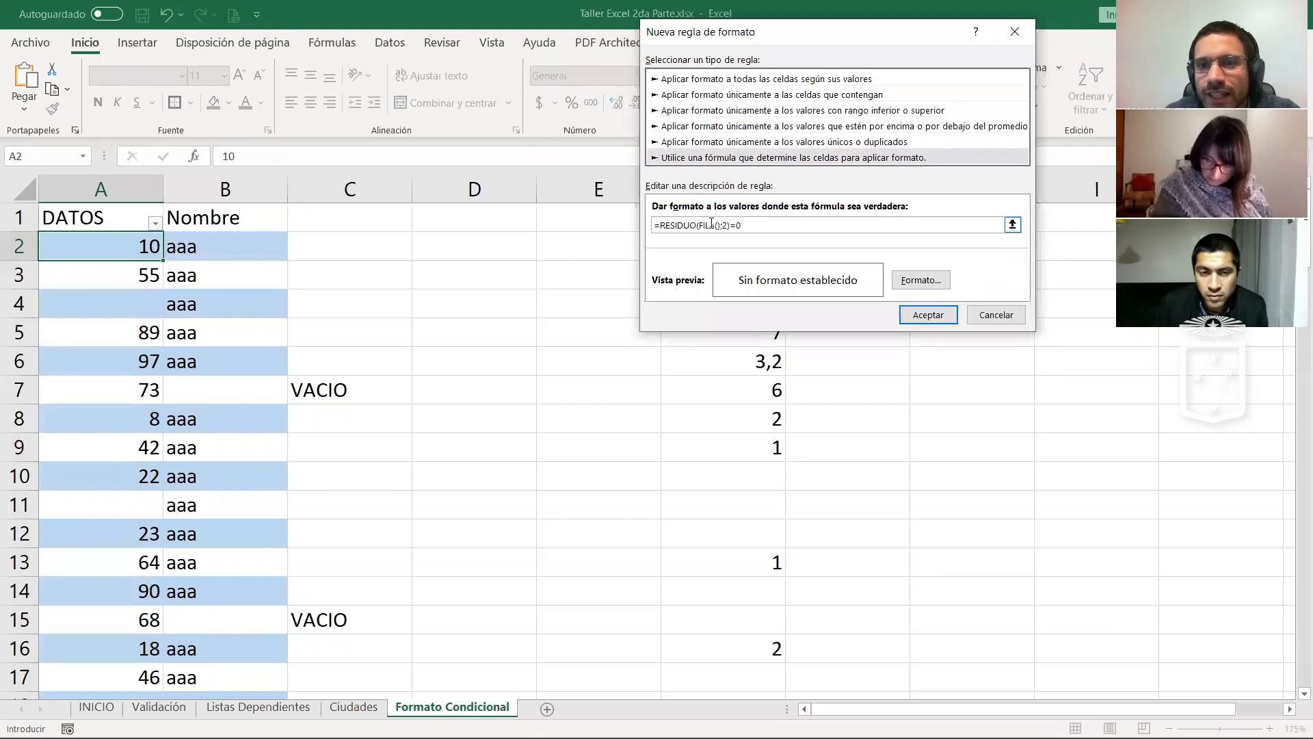
pyautogui.write('1')
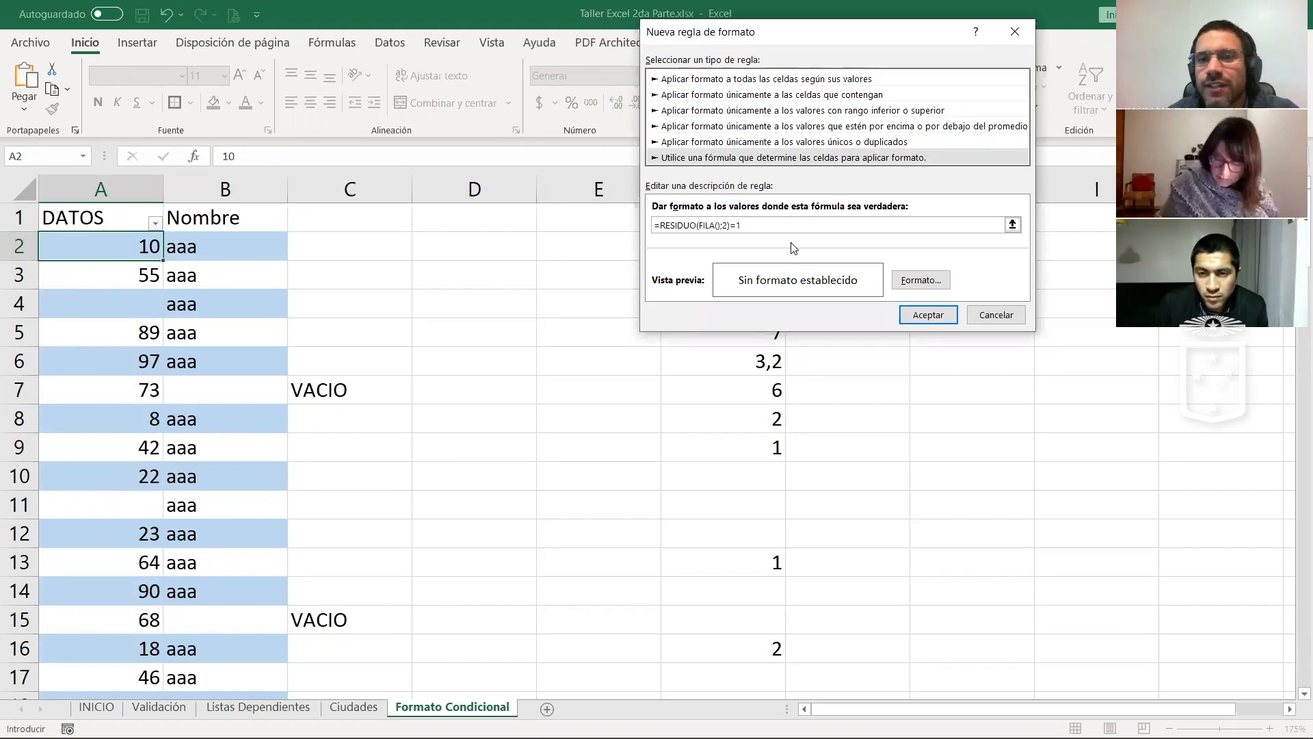
pyautogui.click(921, 280)
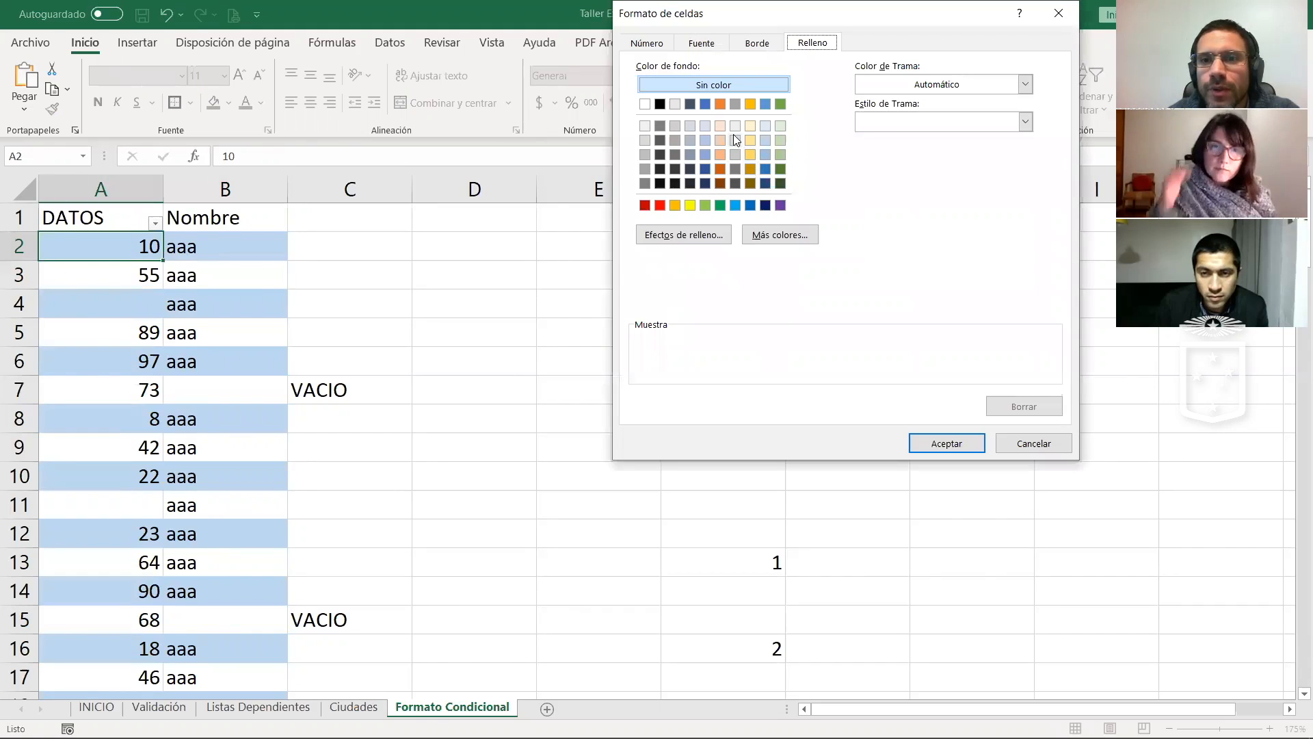
pyautogui.click(734, 137)
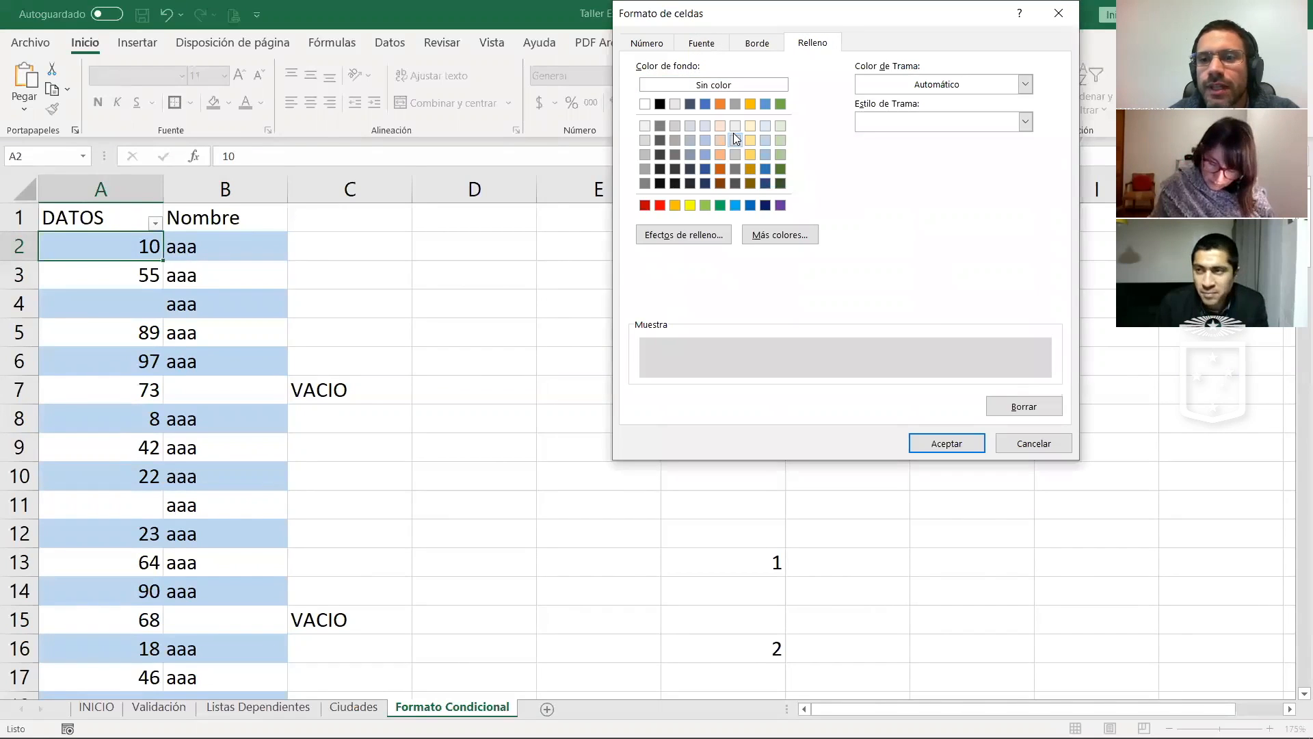
pyautogui.press('Return')
# Step: Set the =RESIDUO(FILA();2)=1 rule to cover =$A$2:$B$101, copying the range from the blue rule, and apply the rules
pyautogui.moveTo(920, 199); pyautogui.dragTo(860, 209)
pyautogui.hotkey('ctrl', 'c')
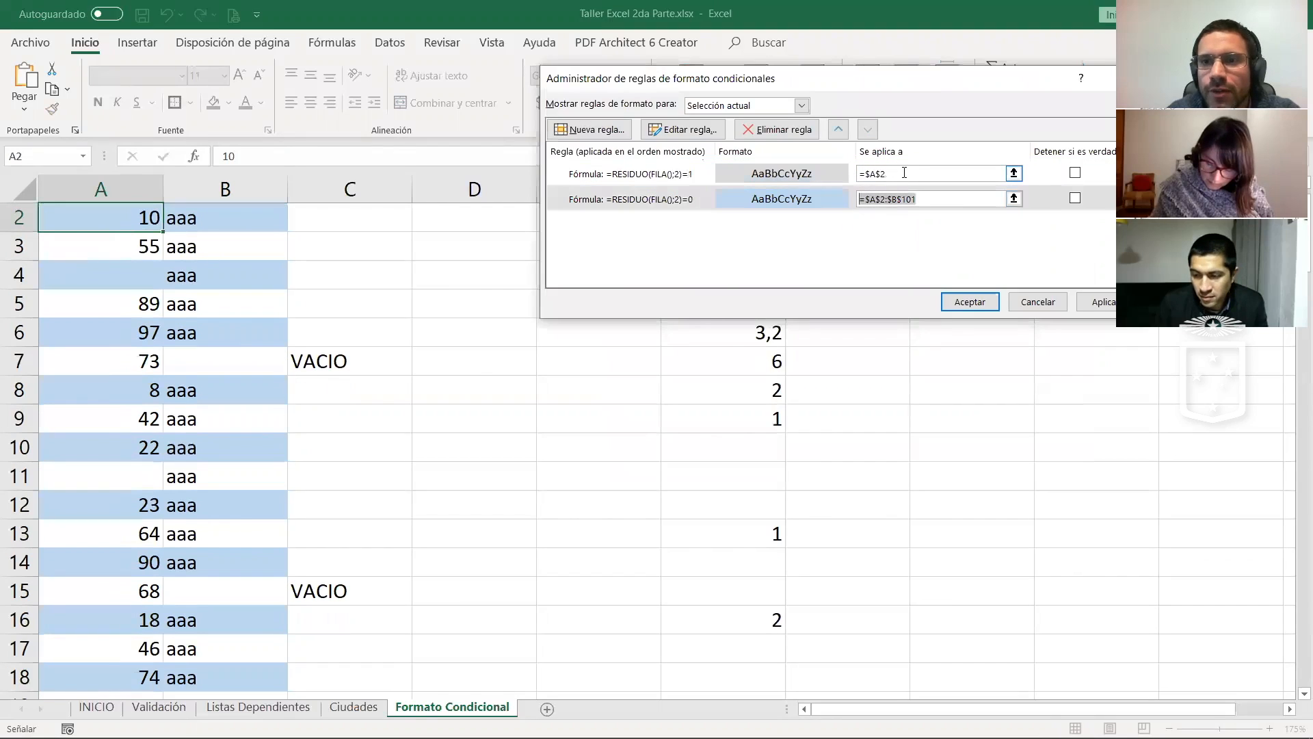
pyautogui.click(904, 172)
pyautogui.hotkey('ctrl', 'v')
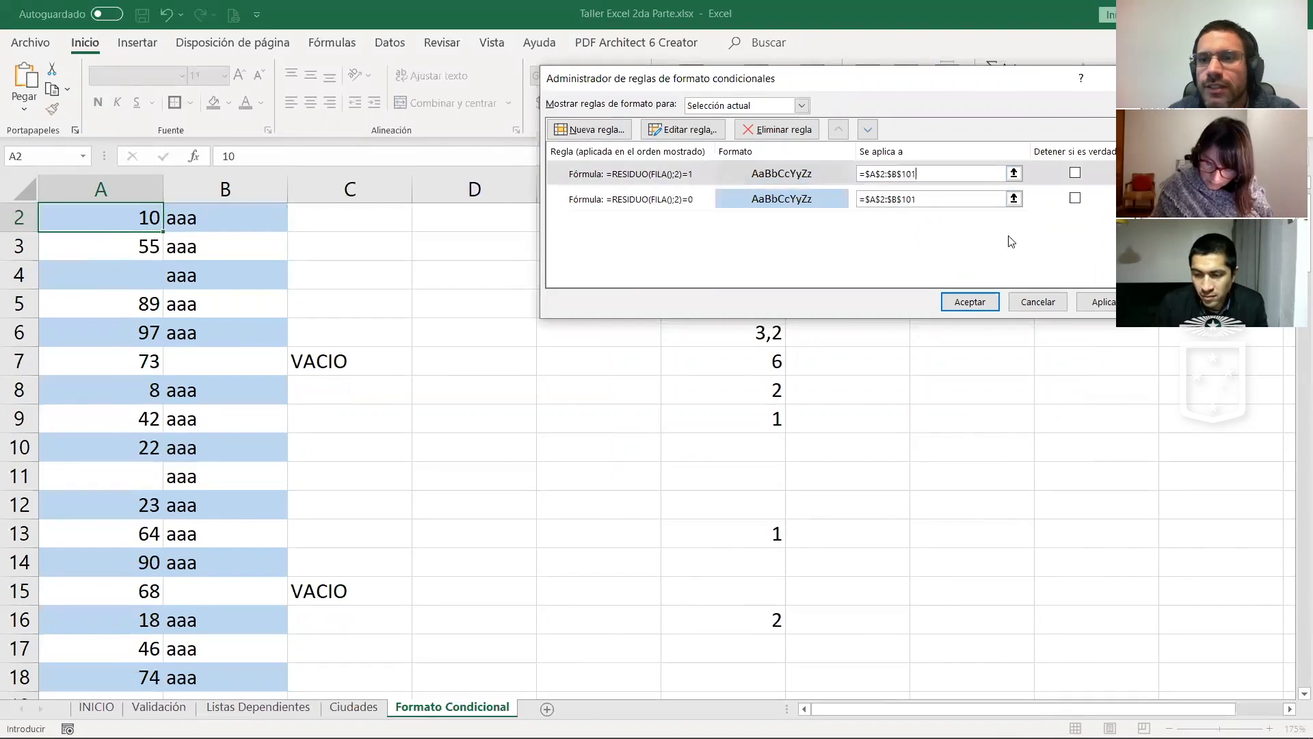
pyautogui.click(1095, 302)
pyautogui.click(970, 302)
pyautogui.click(519, 352)
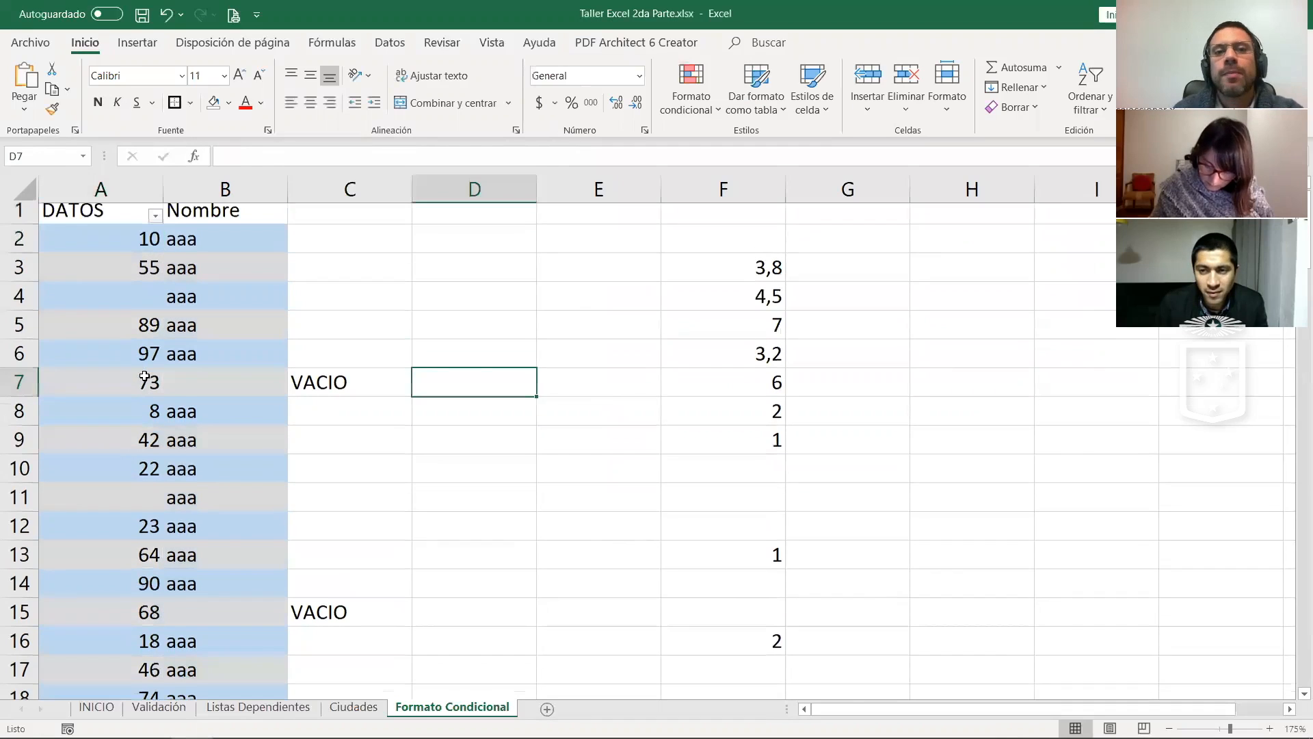